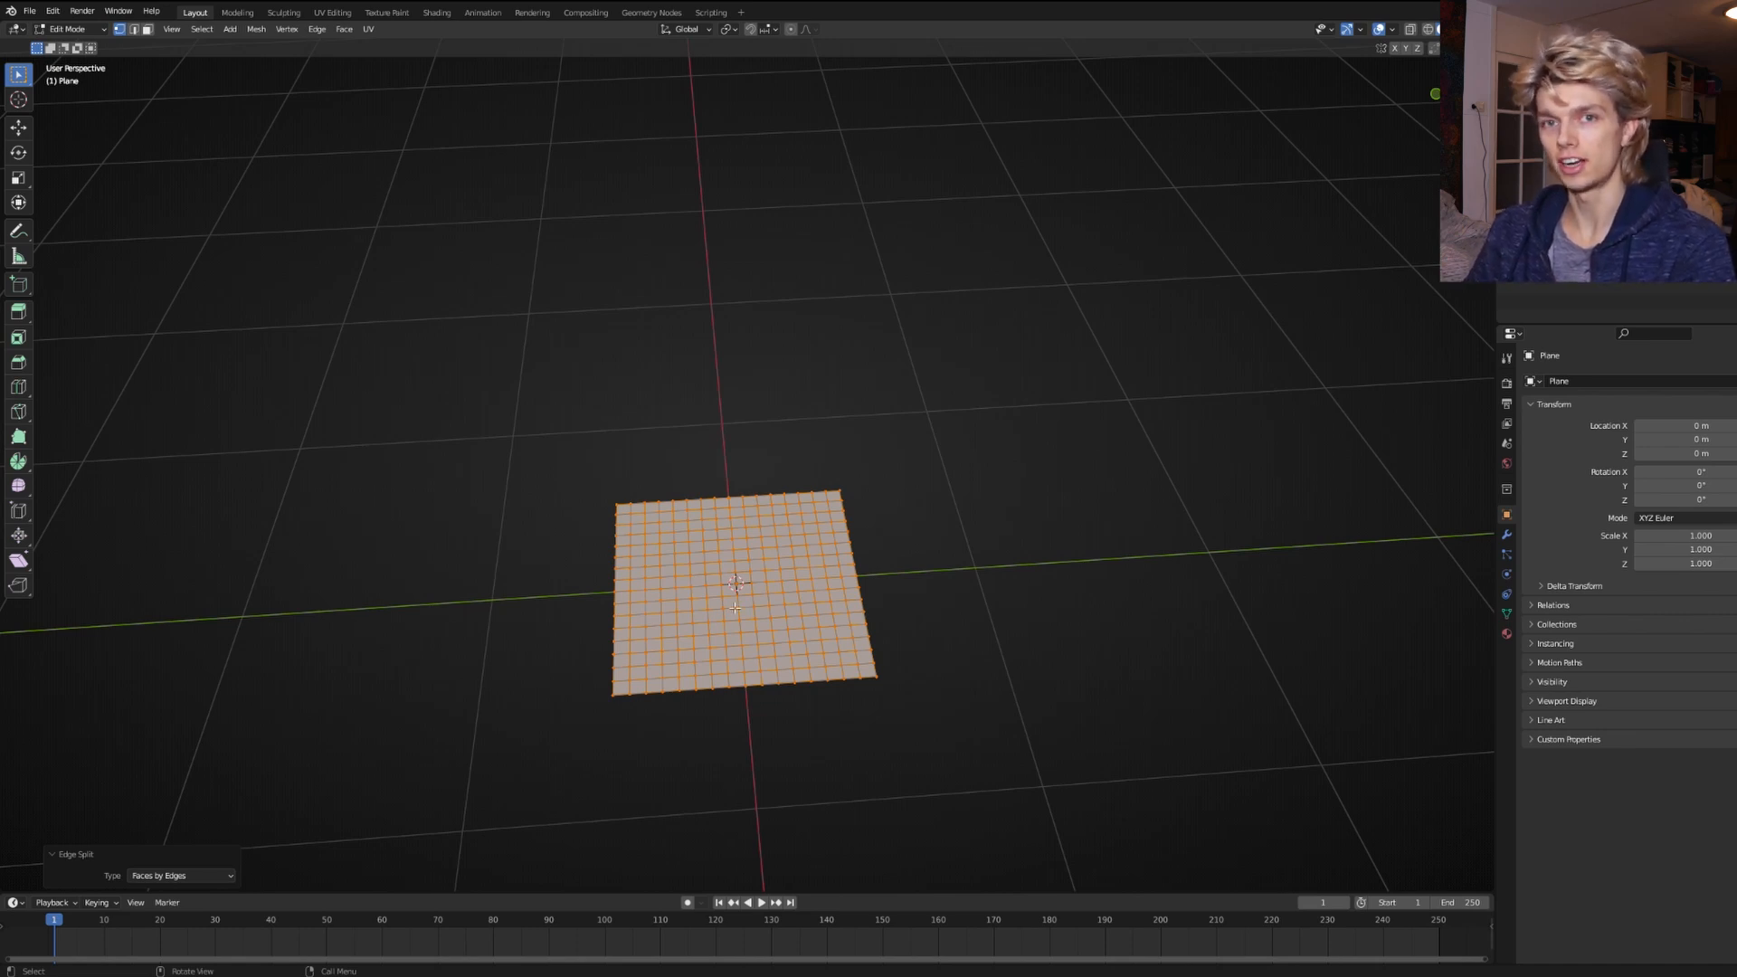
Extrude the selected split grid of the plane upward by 1/16 m along Z.
middle_click_drag(735, 607, 833, 511)
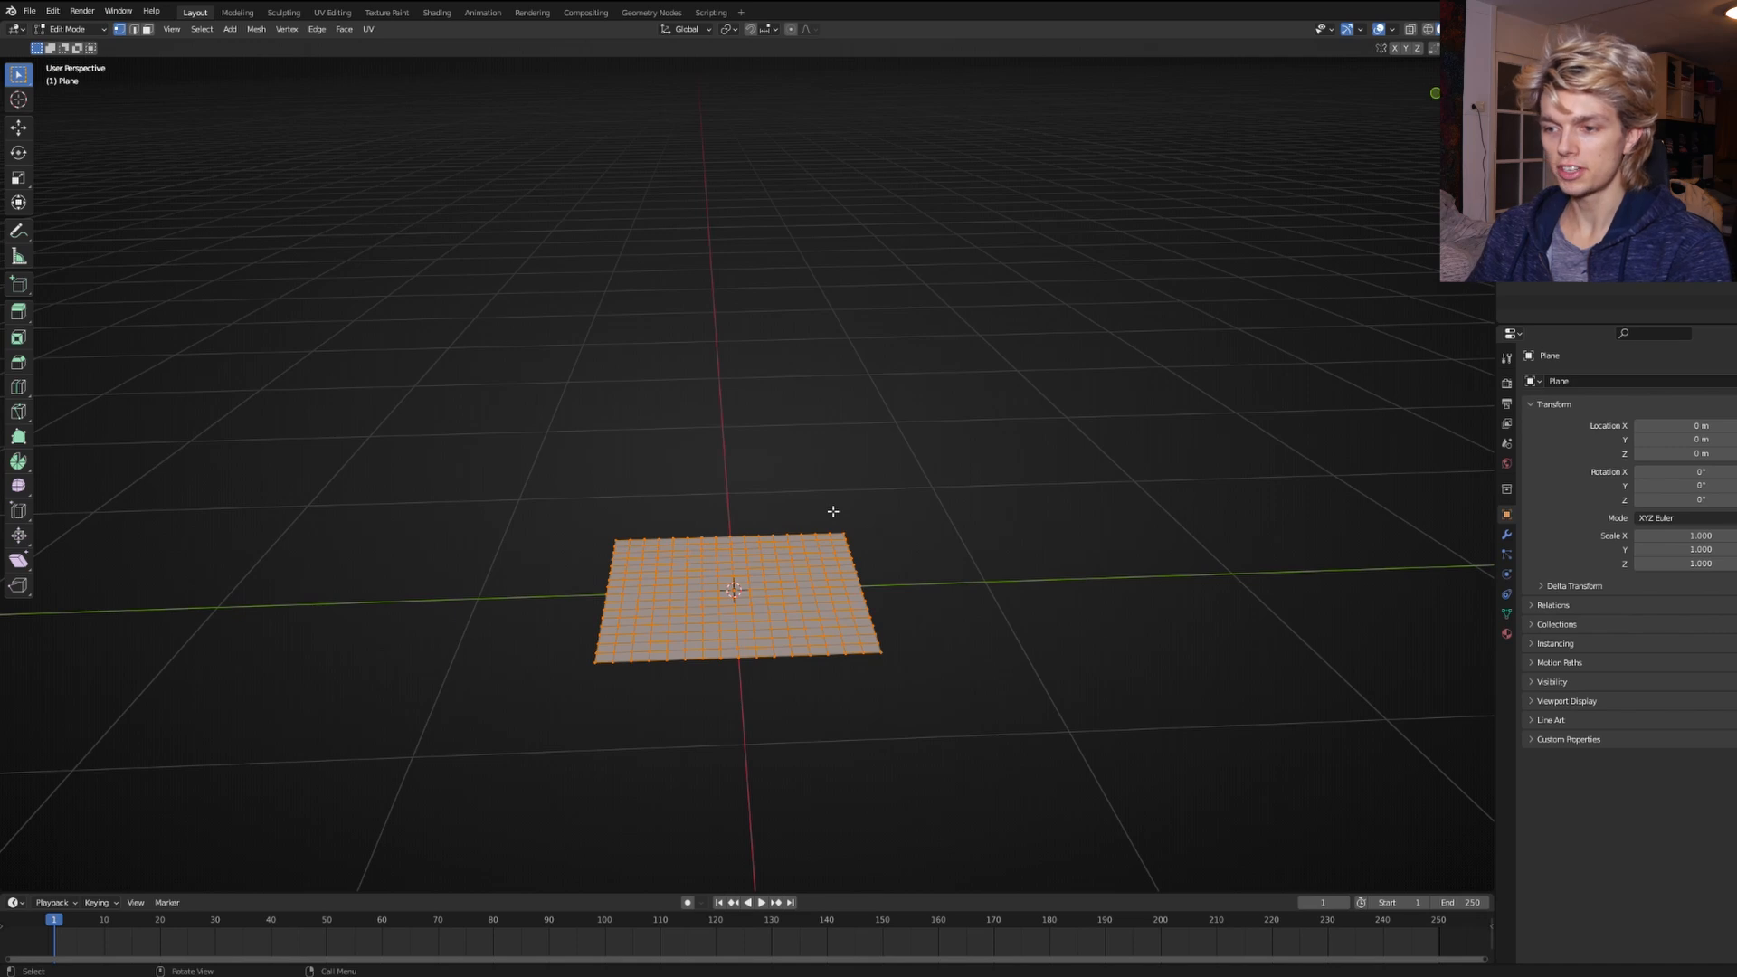
key("e")
left_click(832, 499)
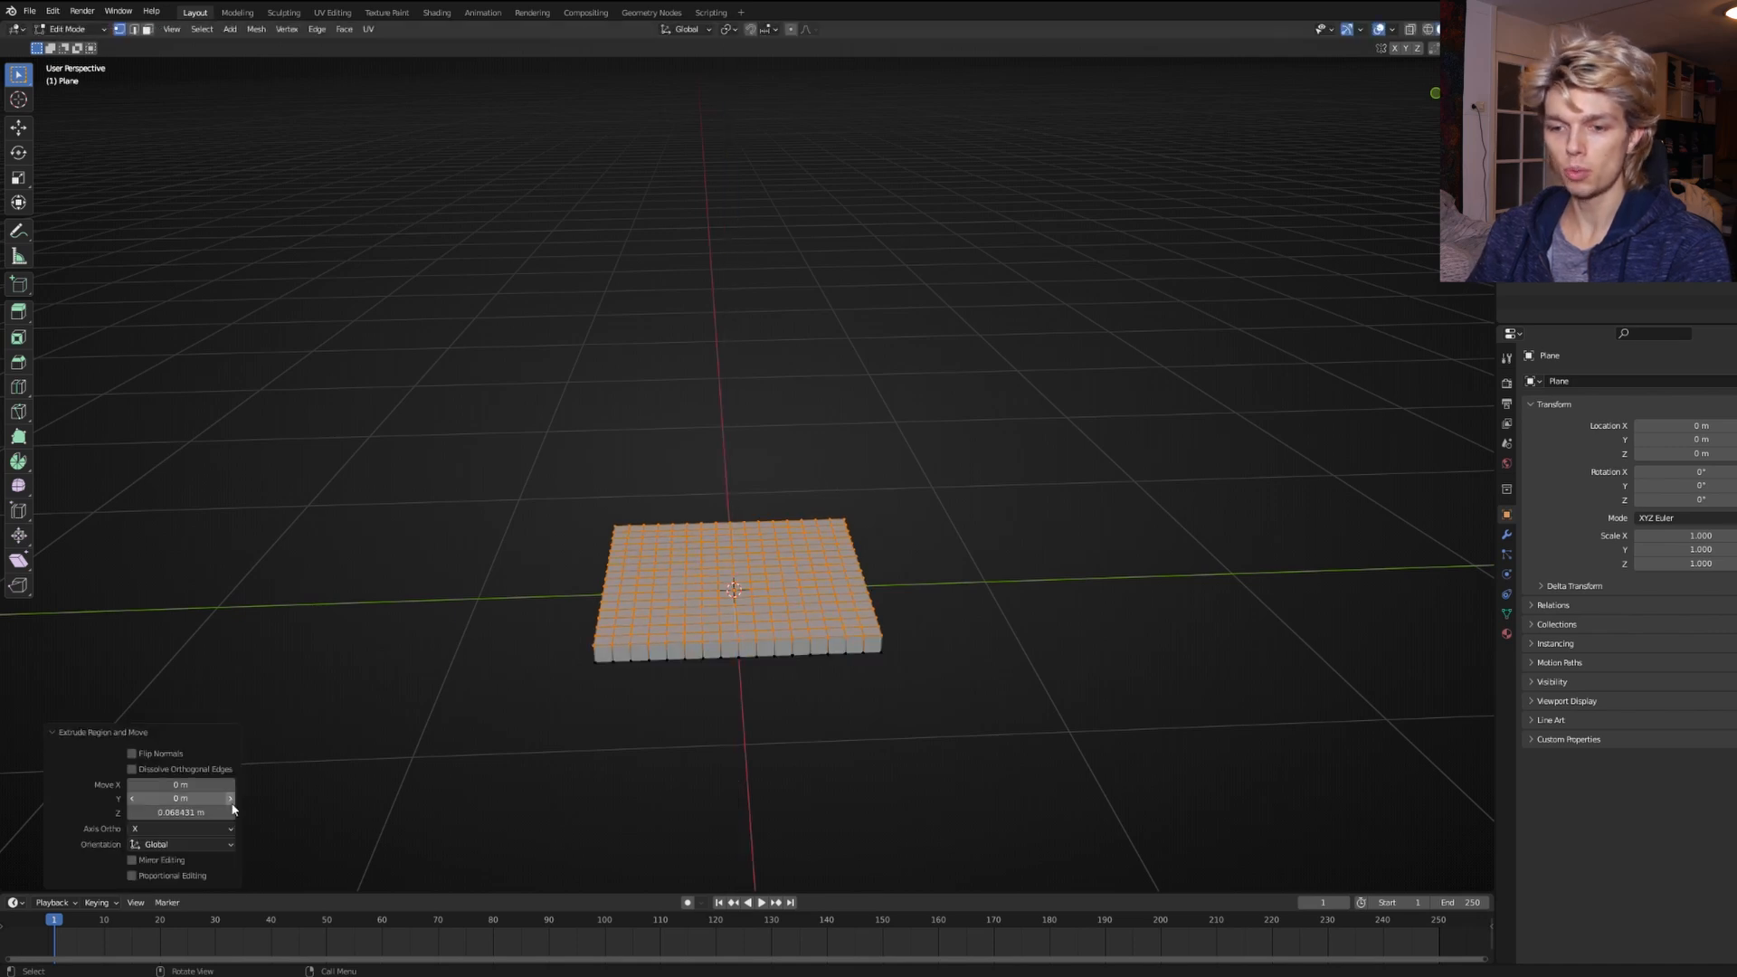
left_click(190, 813)
type("1/1")
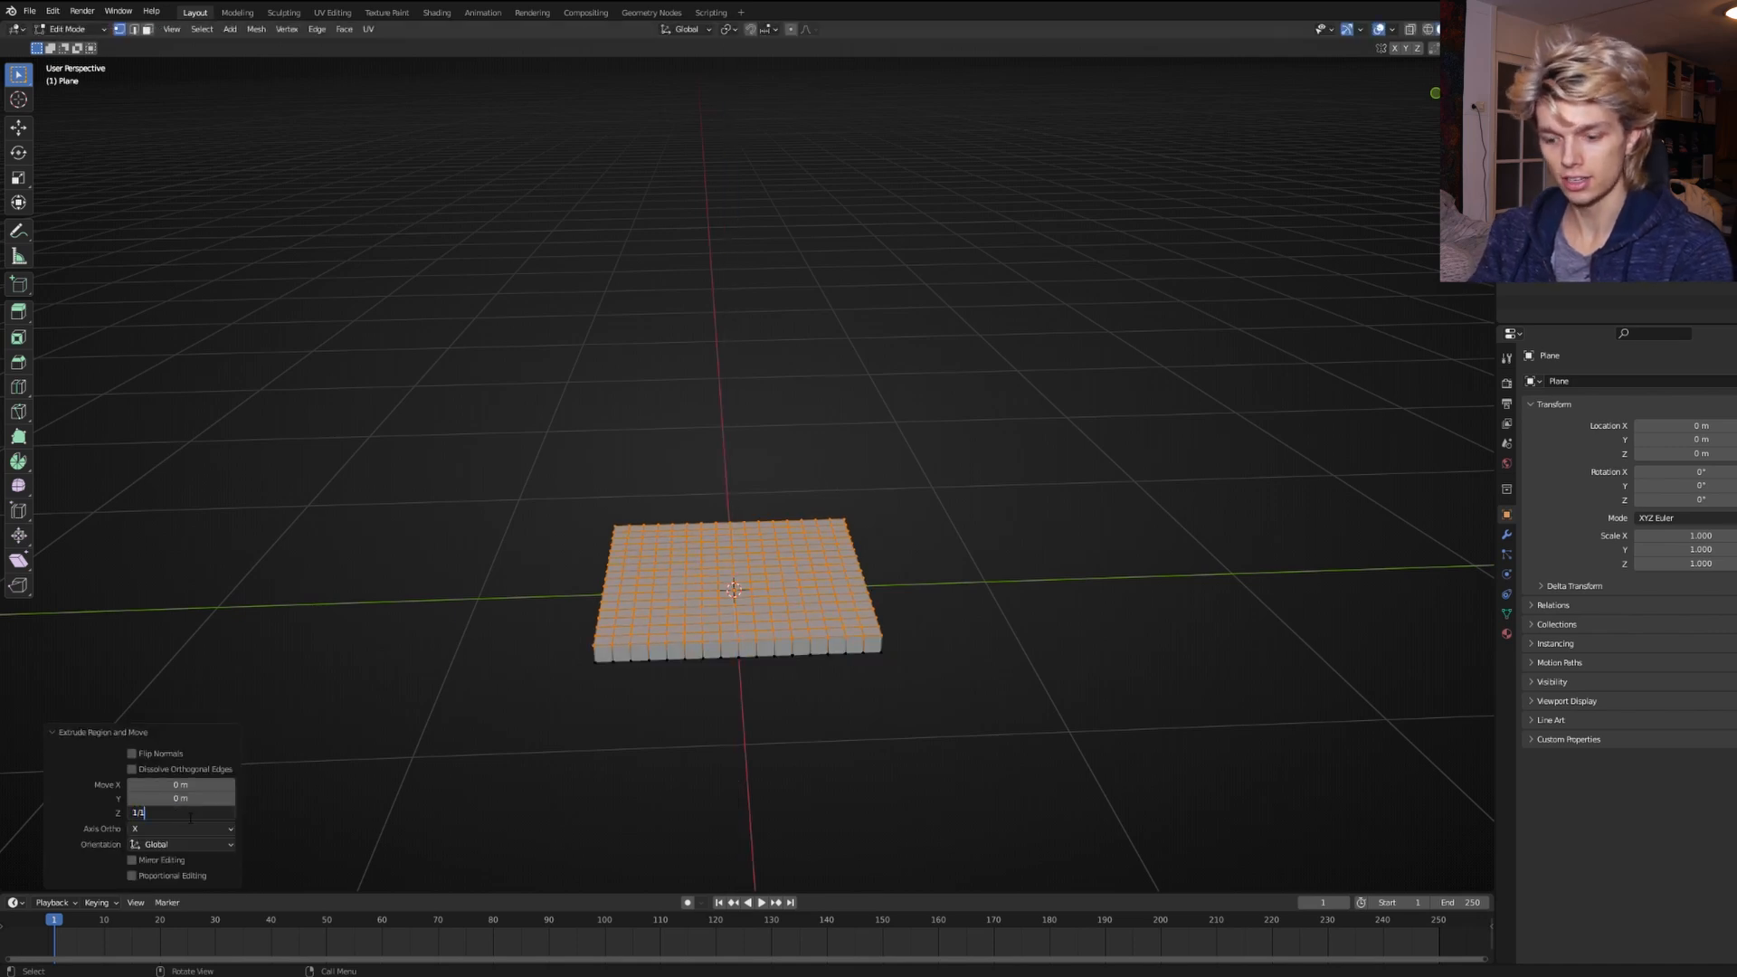
type("6")
key("Return")
Repeat the last extrusion until the grid is stacked into a full cube 16 layers high.
middle_click_drag(434, 588, 584, 455)
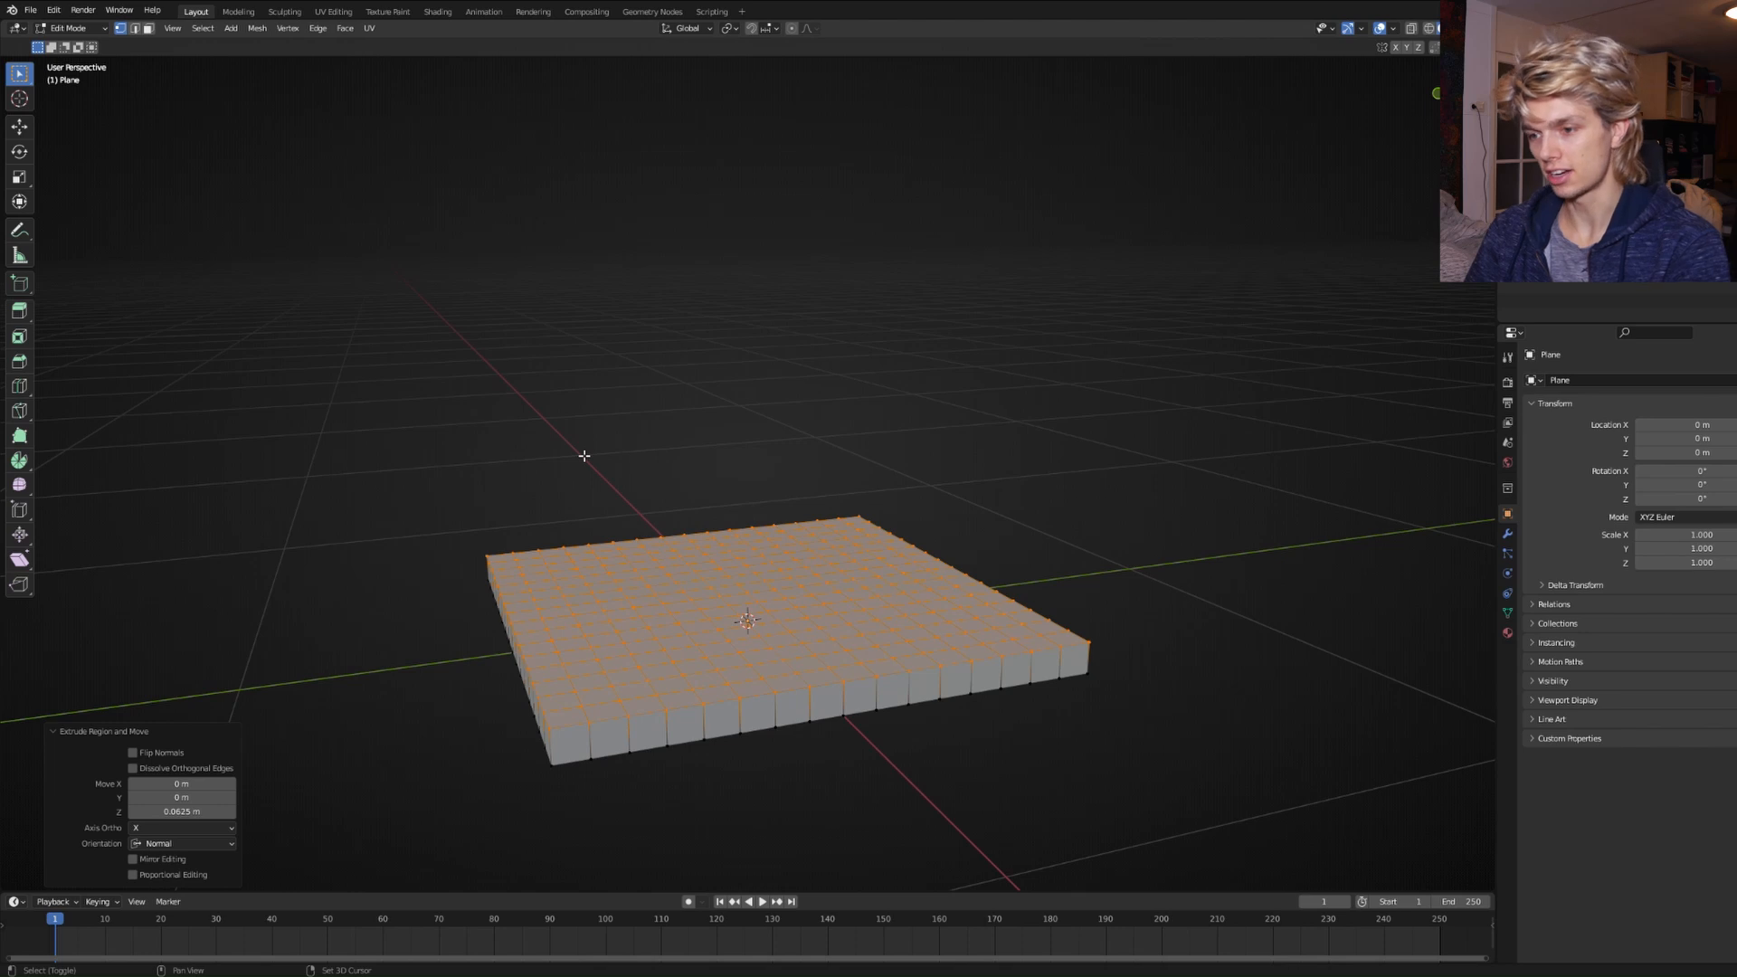
key("shift+r")
key("shift+r")
key("shift+r")
key("shift+r")
key("shift+r")
key("shift+r")
key("shift+r")
key("shift+r")
key("shift+r")
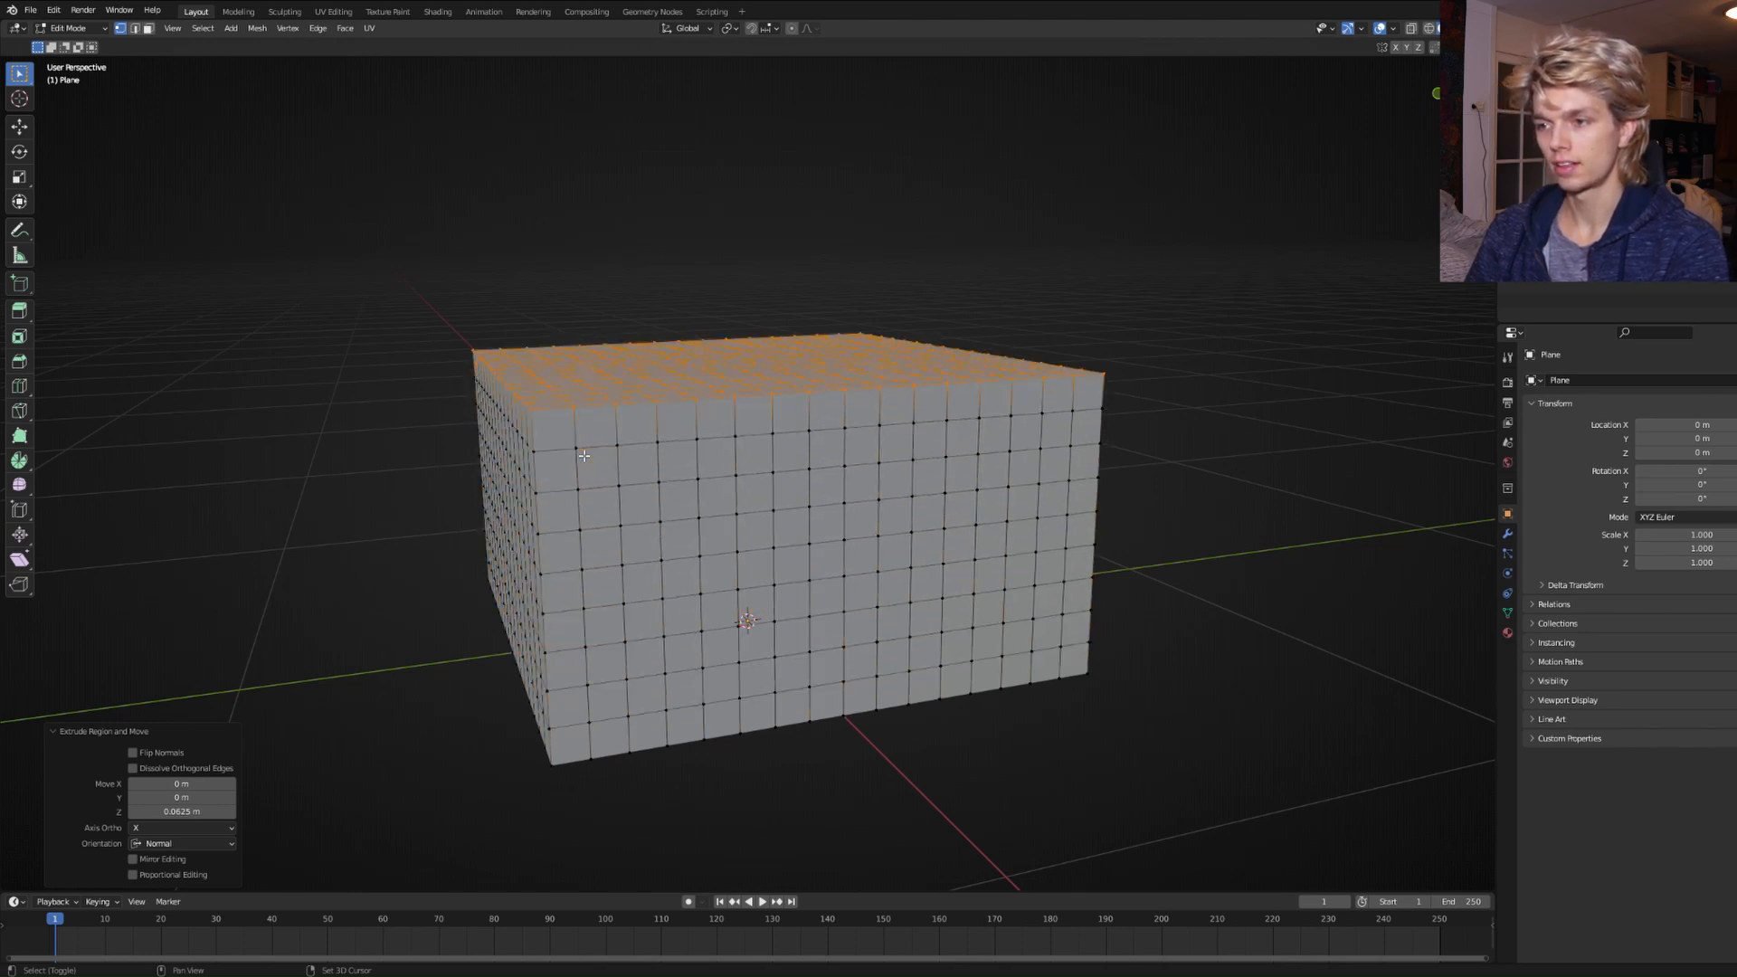
key("shift+r")
key("shift+r")
key("shift+r")
key("shift+r")
key("shift+r")
key("shift+r")
key("shift+r")
key("shift+r")
key("shift+r")
key("shift+r")
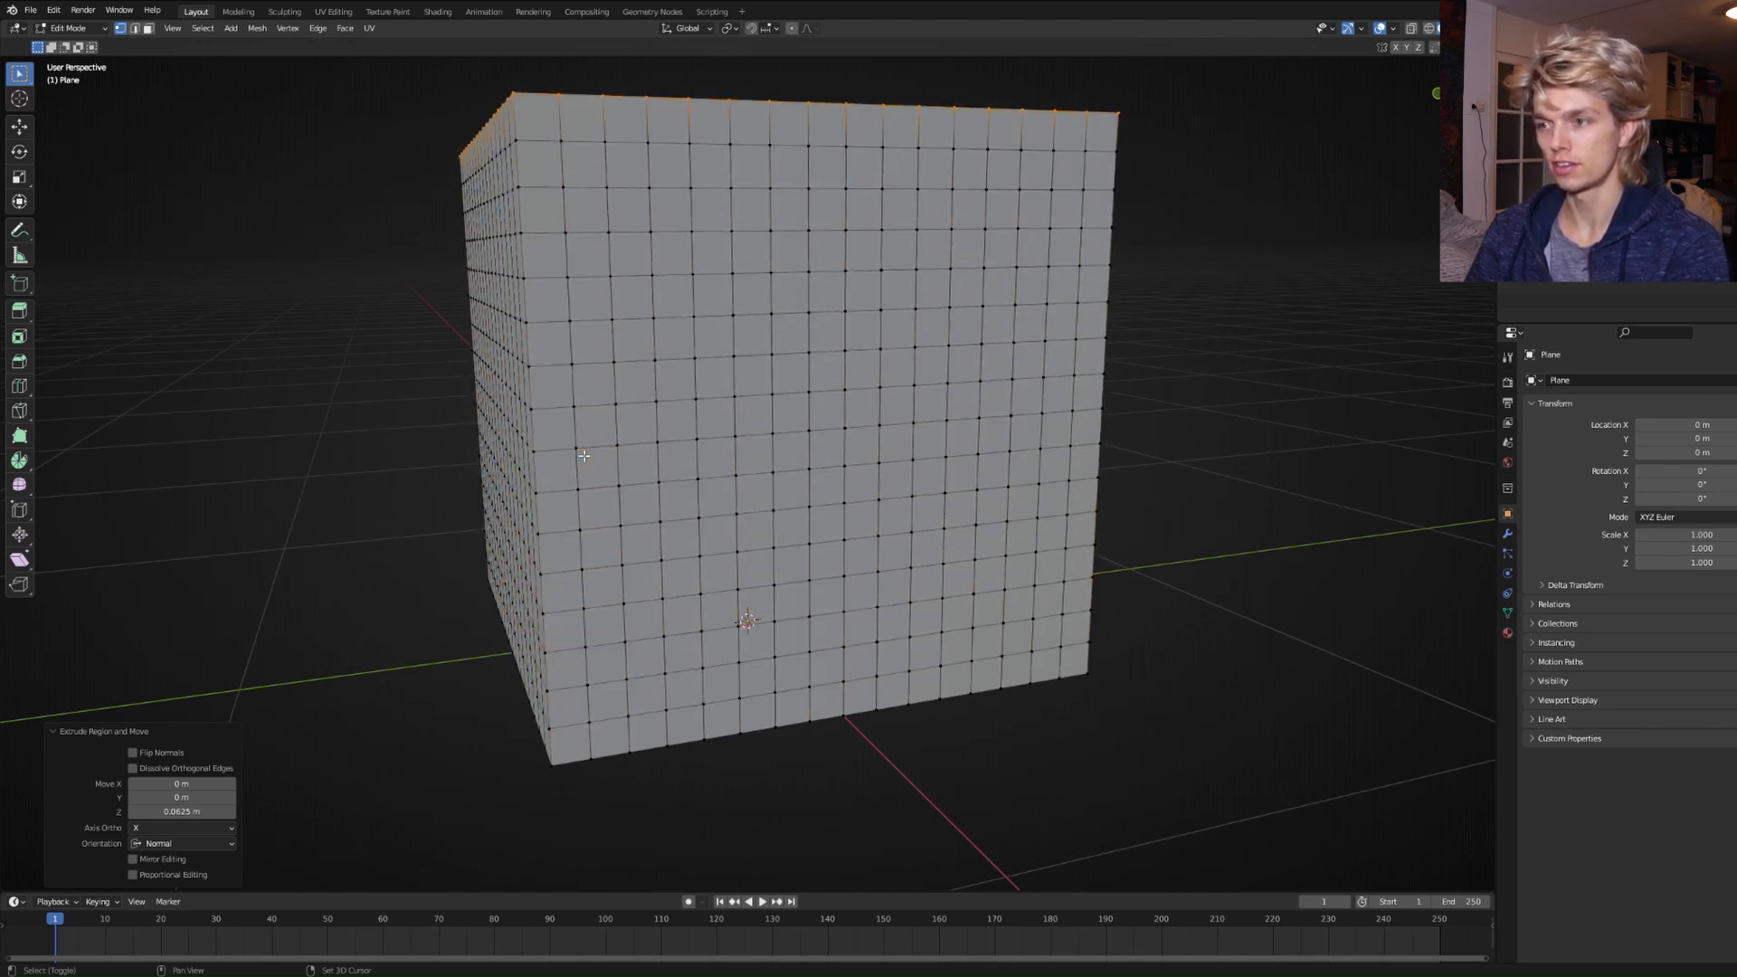
Switch the viewport to wireframe shading and inspect the cube's internal grid structure.
key("KP_3")
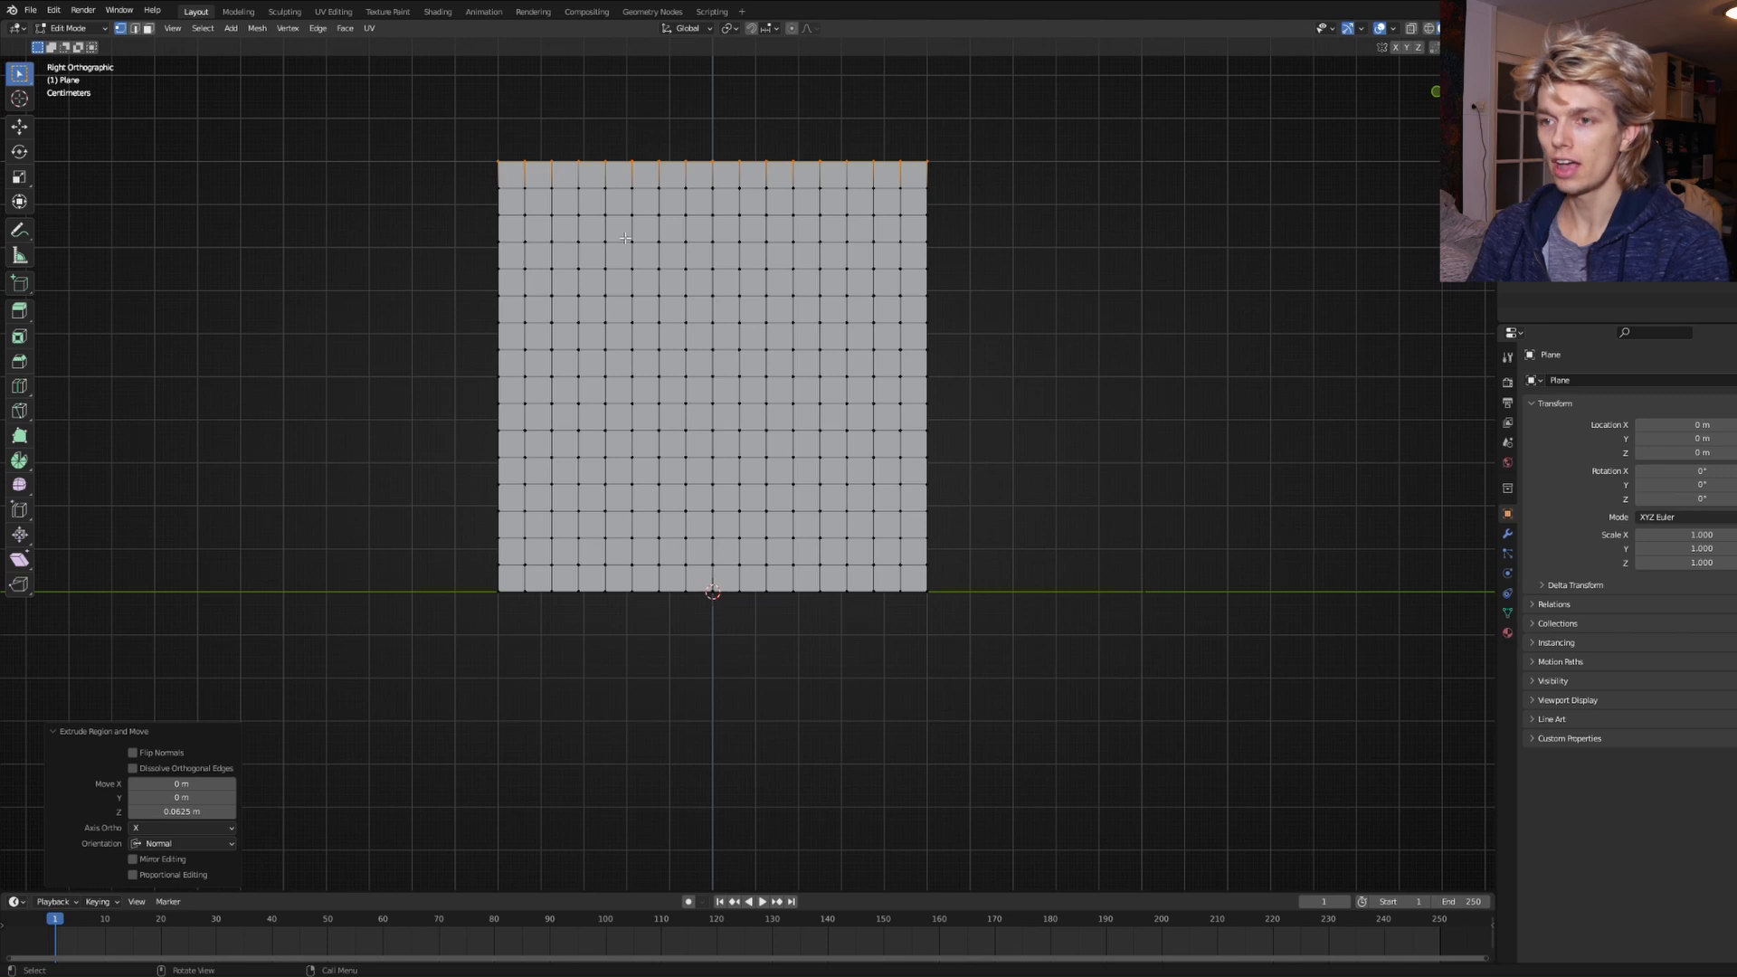
left_click(1427, 28)
middle_click_drag(1266, 181, 1119, 256)
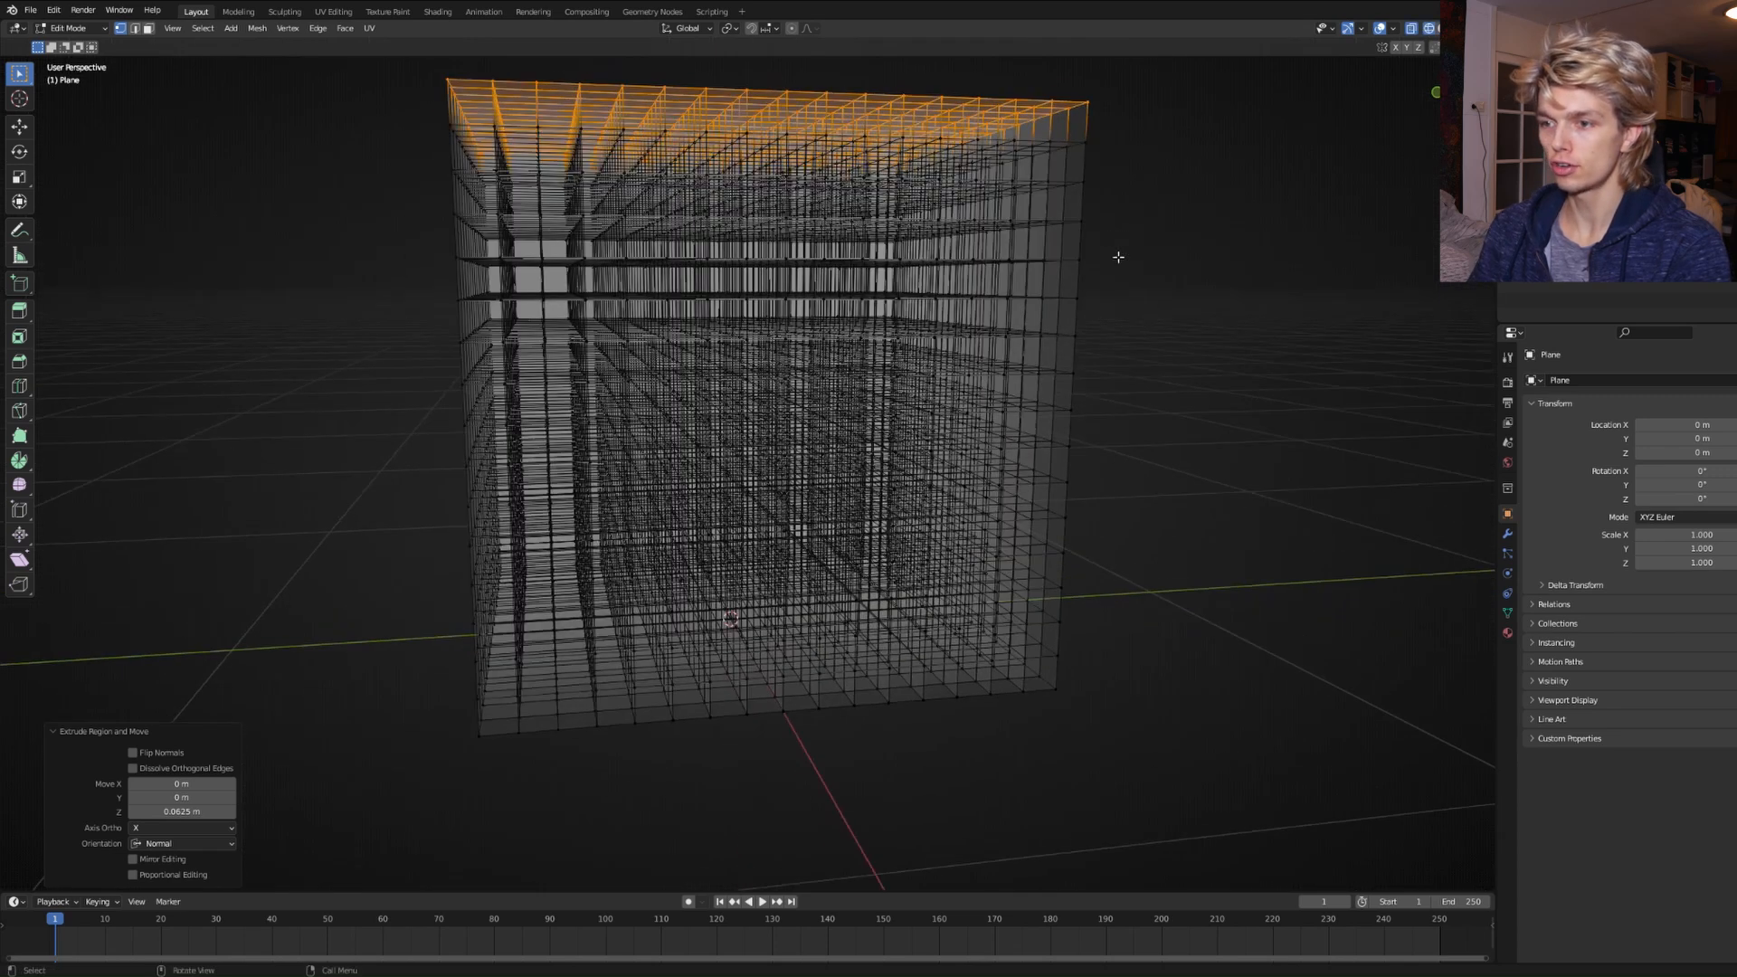
middle_click_drag(796, 415, 819, 413)
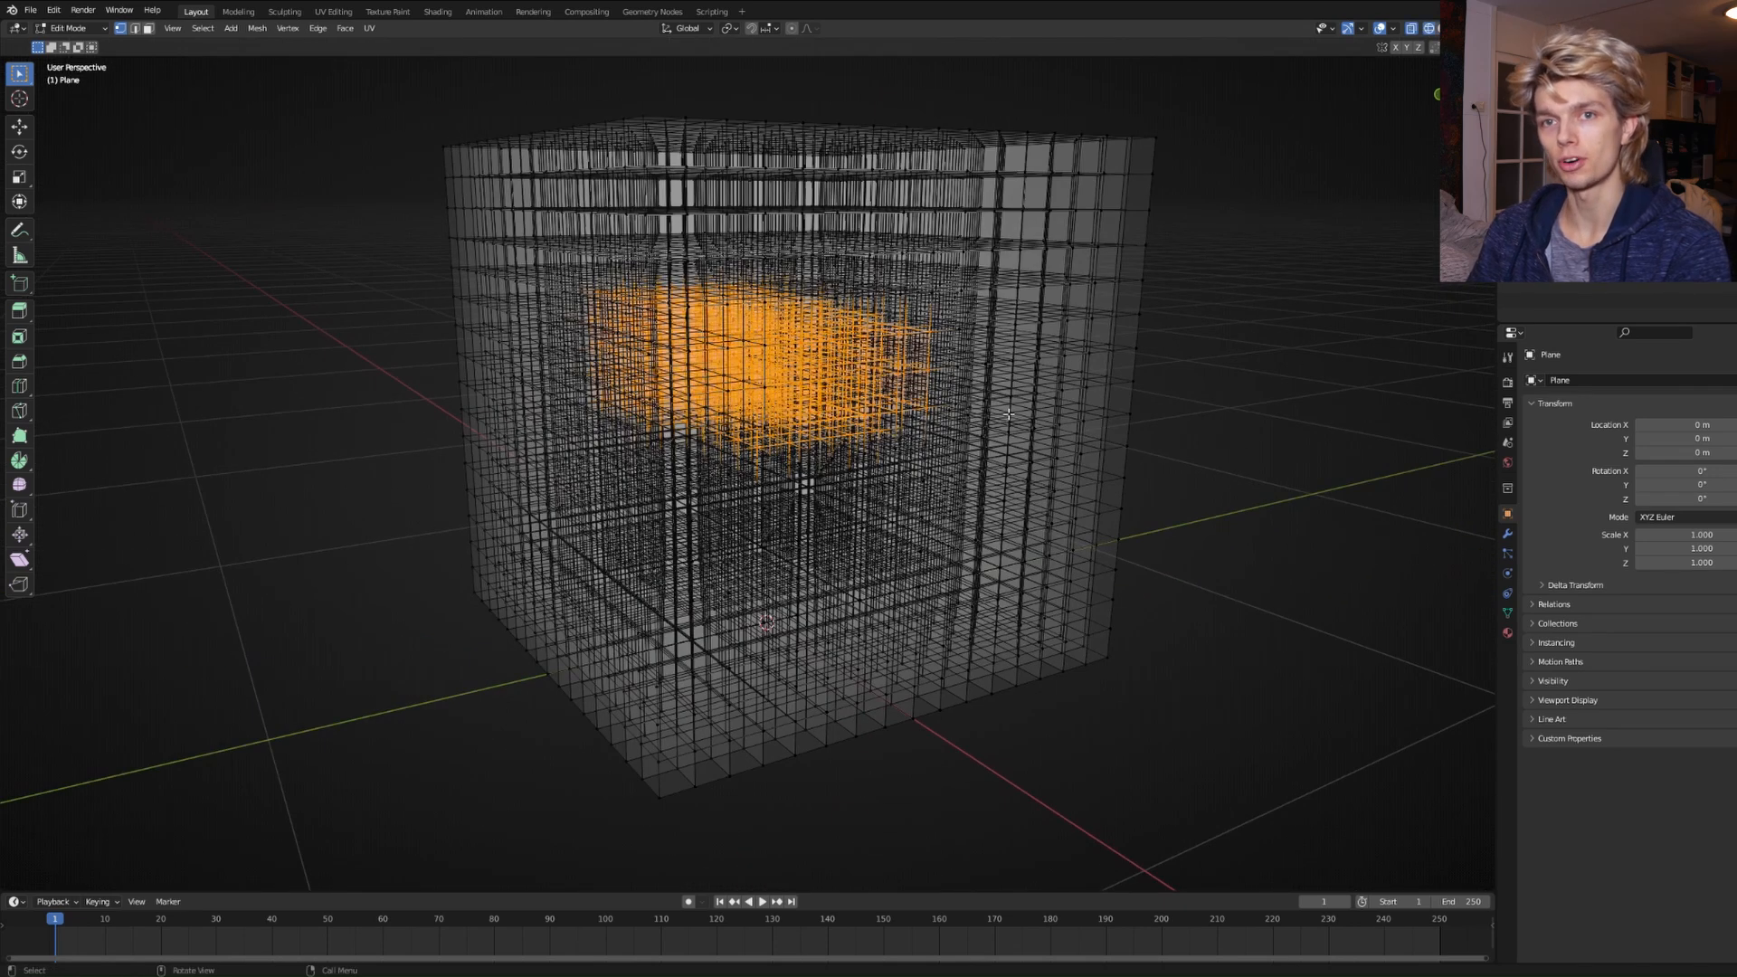
middle_click_drag(1008, 414, 364, 216)
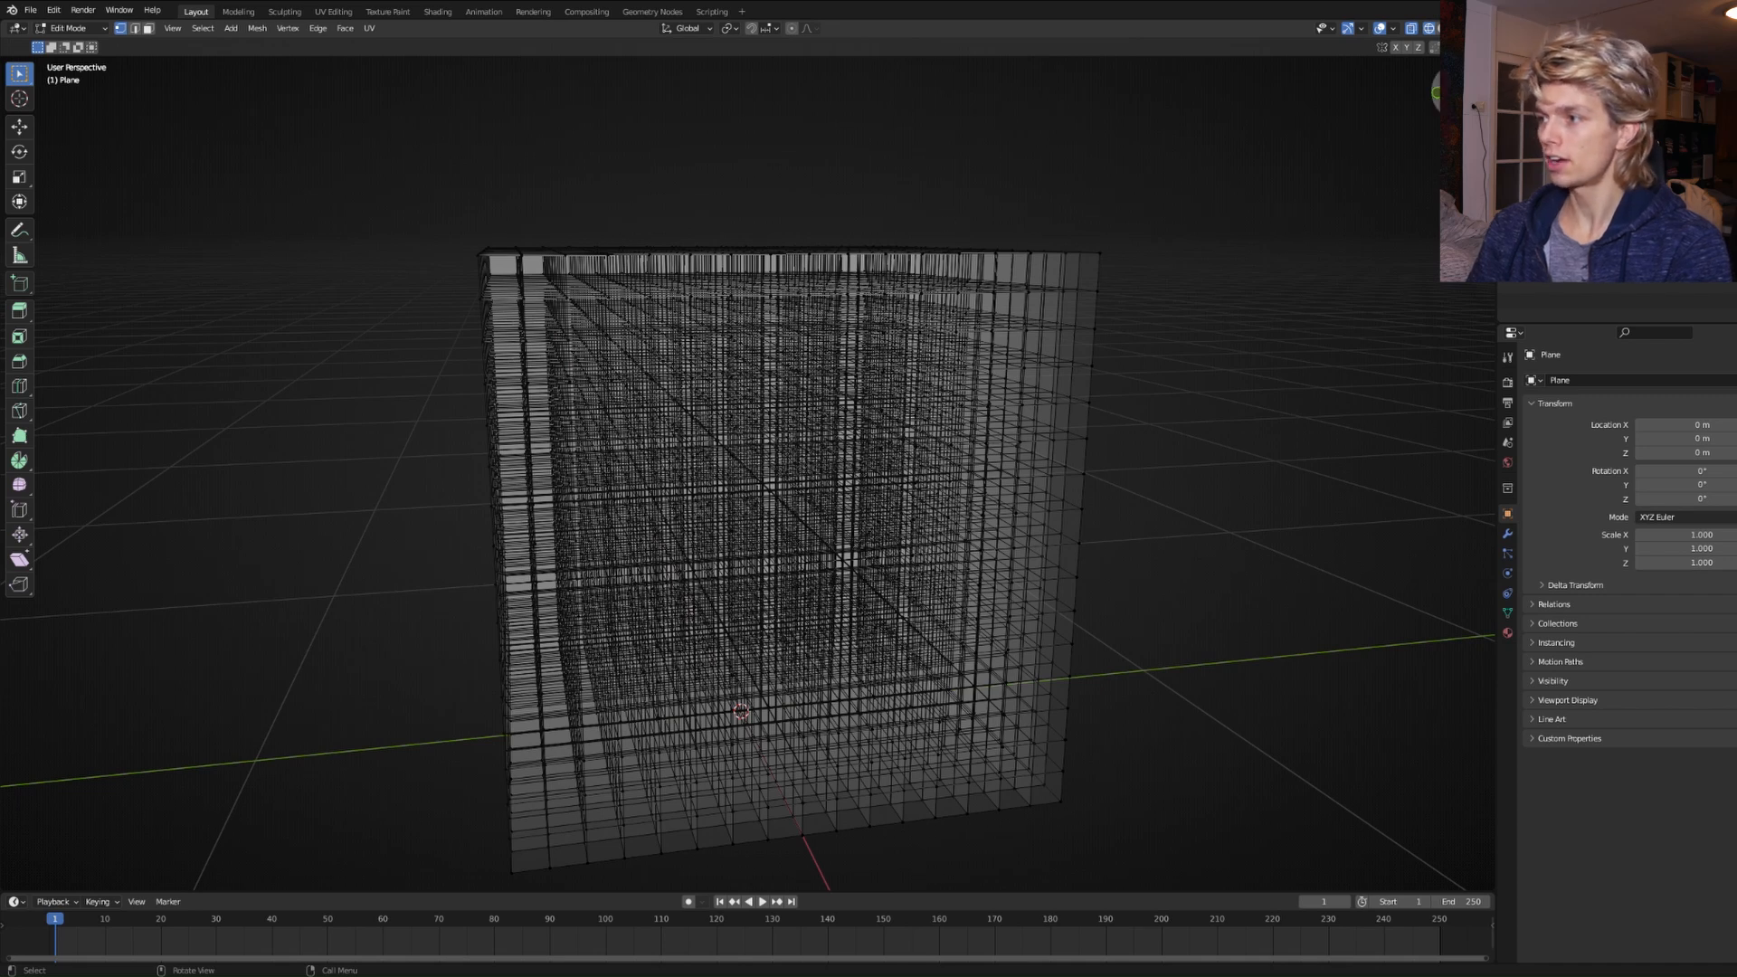
In face select mode, box-select the cube's top faces from the right view and delete them with Only Faces.
key("KP_3")
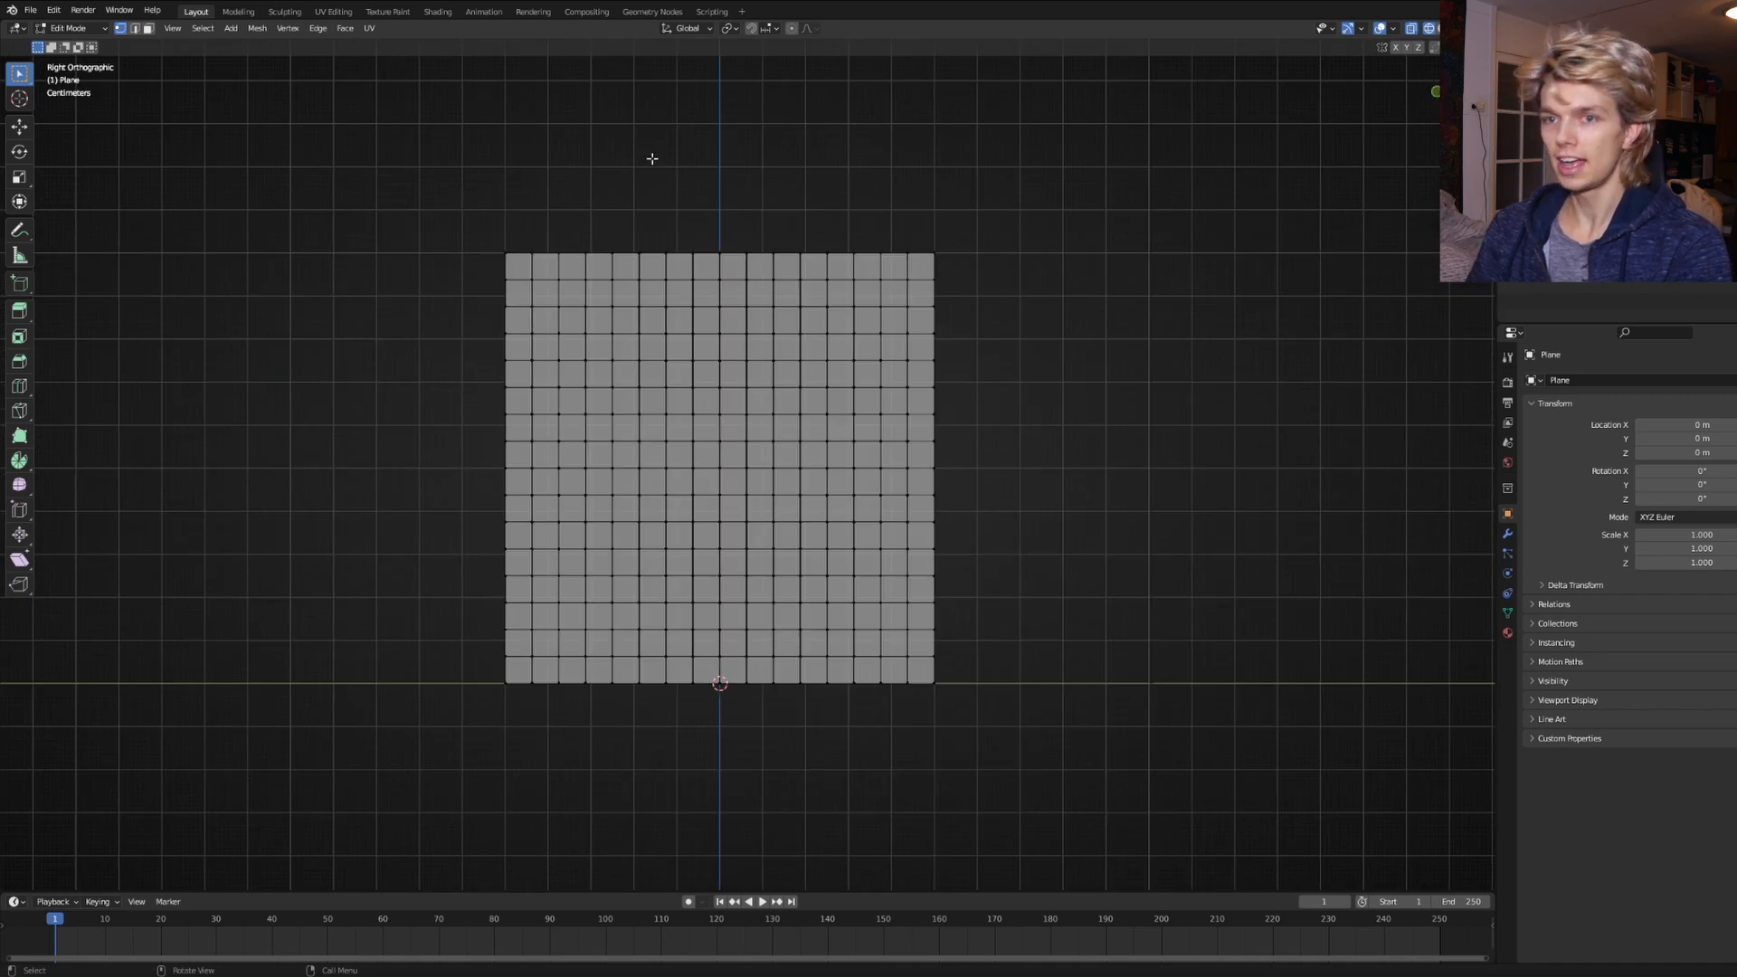
left_click(148, 28)
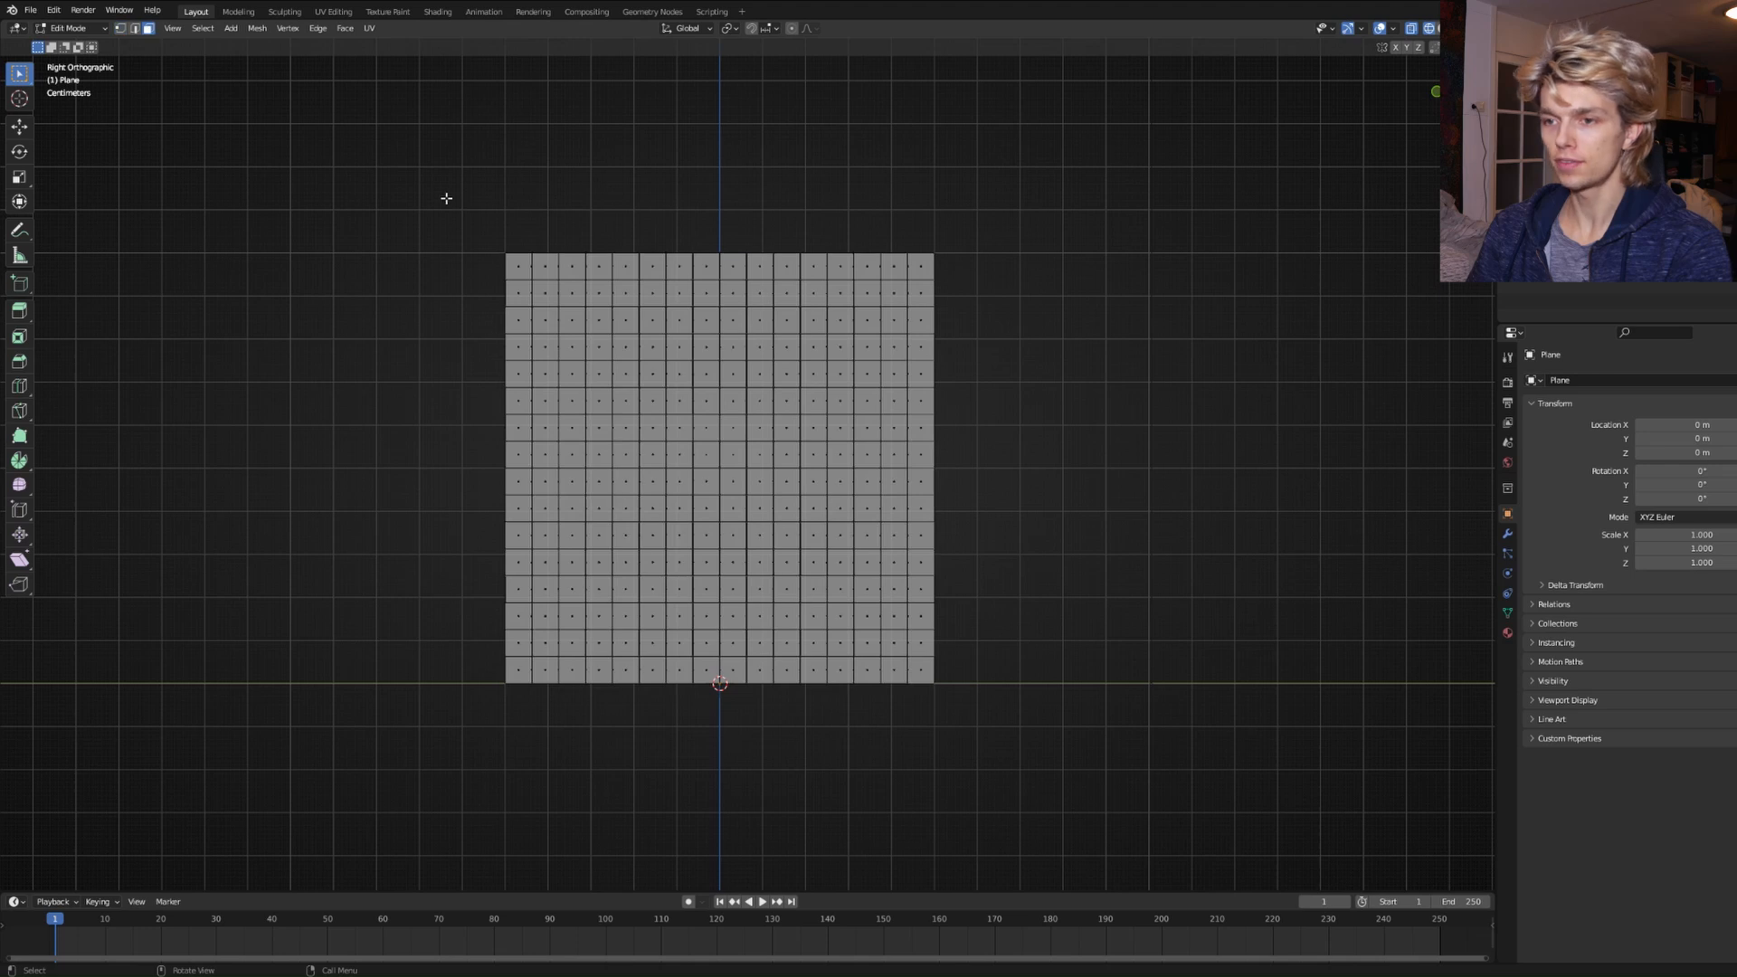
left_click_drag(383, 174, 964, 263)
middle_click_drag(964, 264, 841, 233)
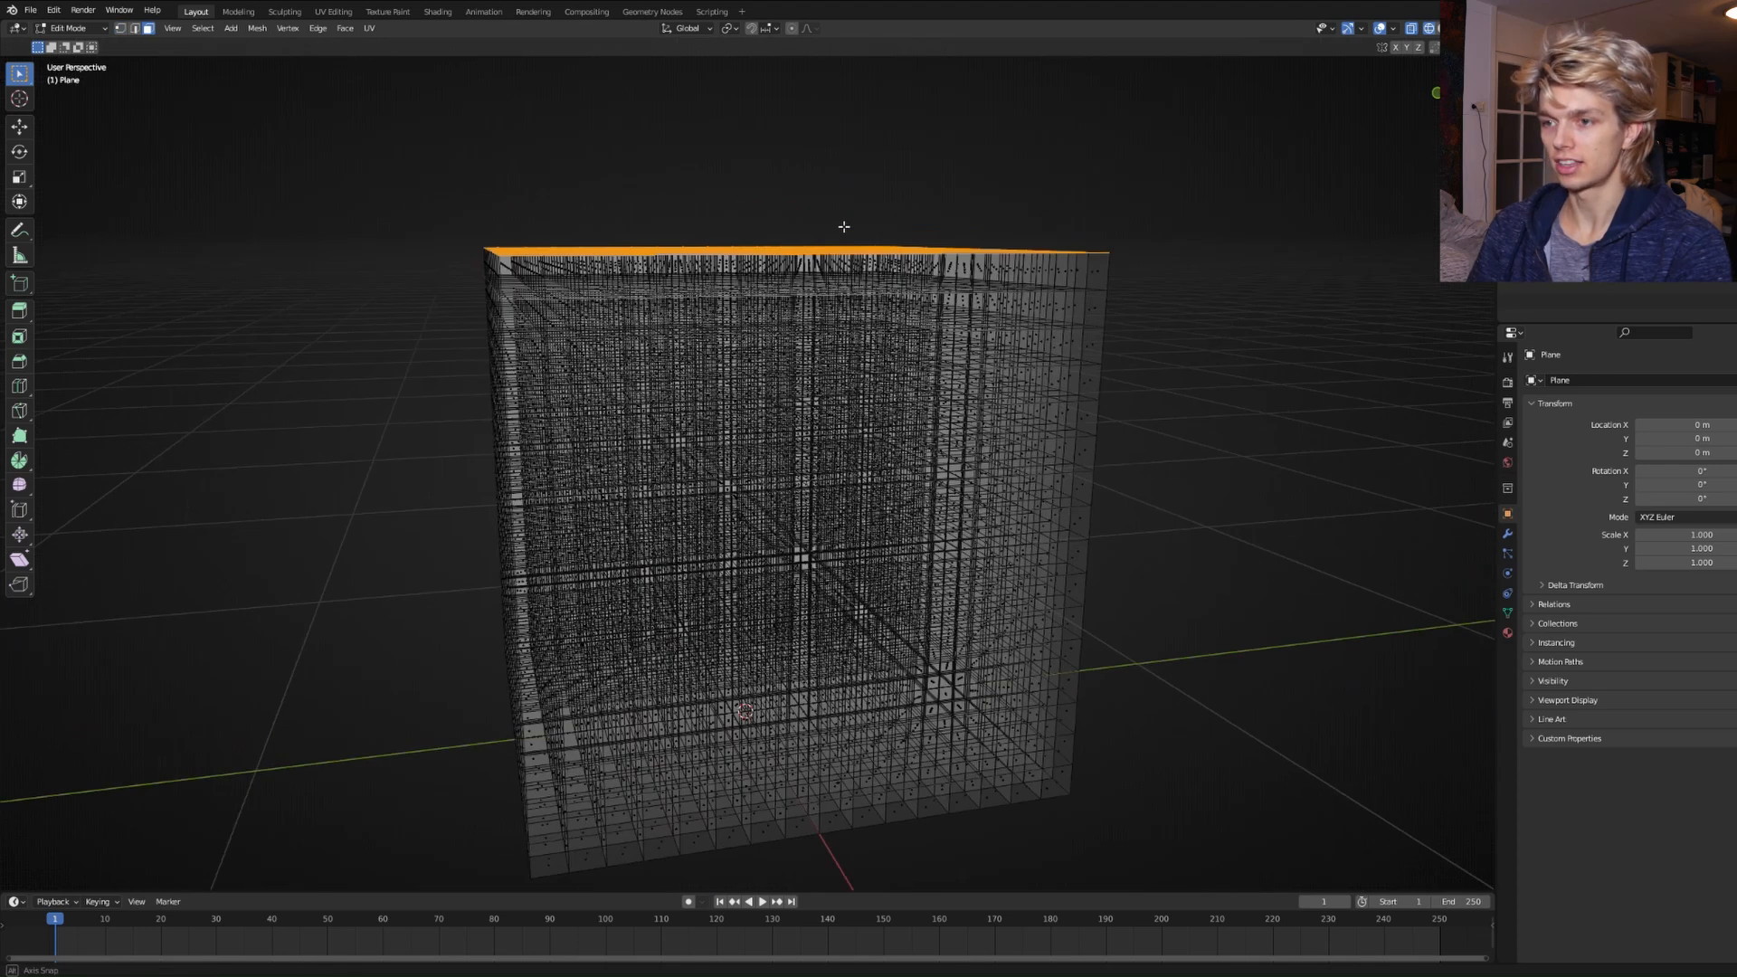
key("x")
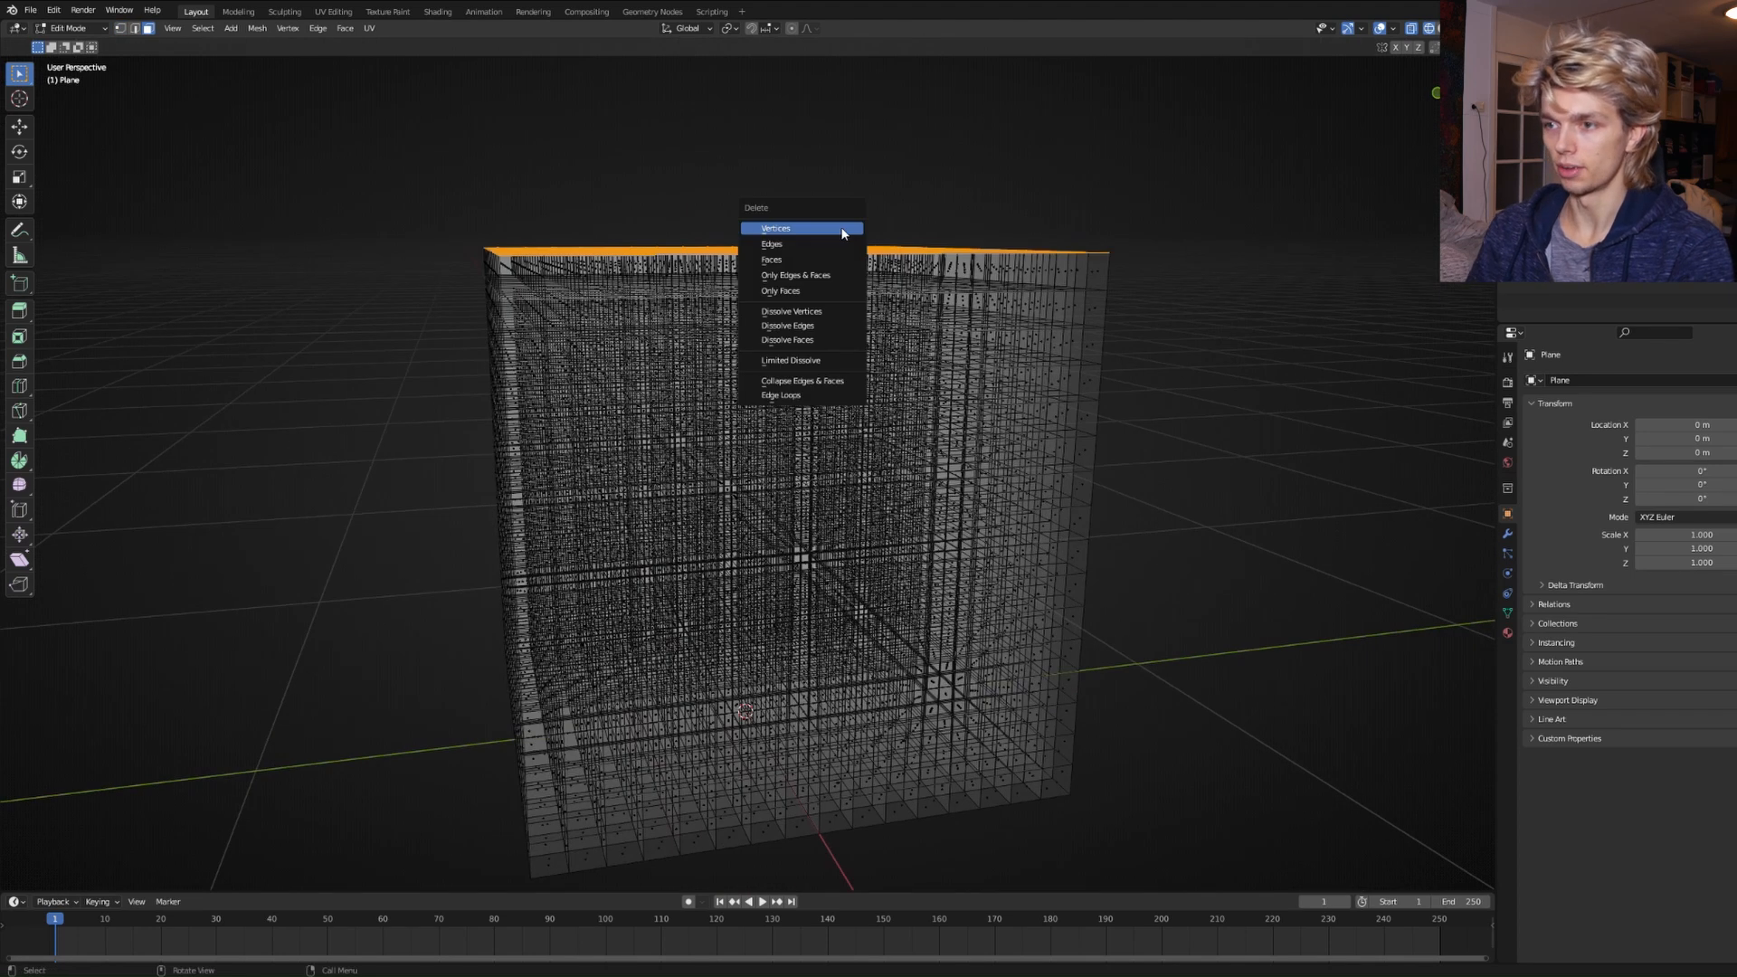
left_click(784, 291)
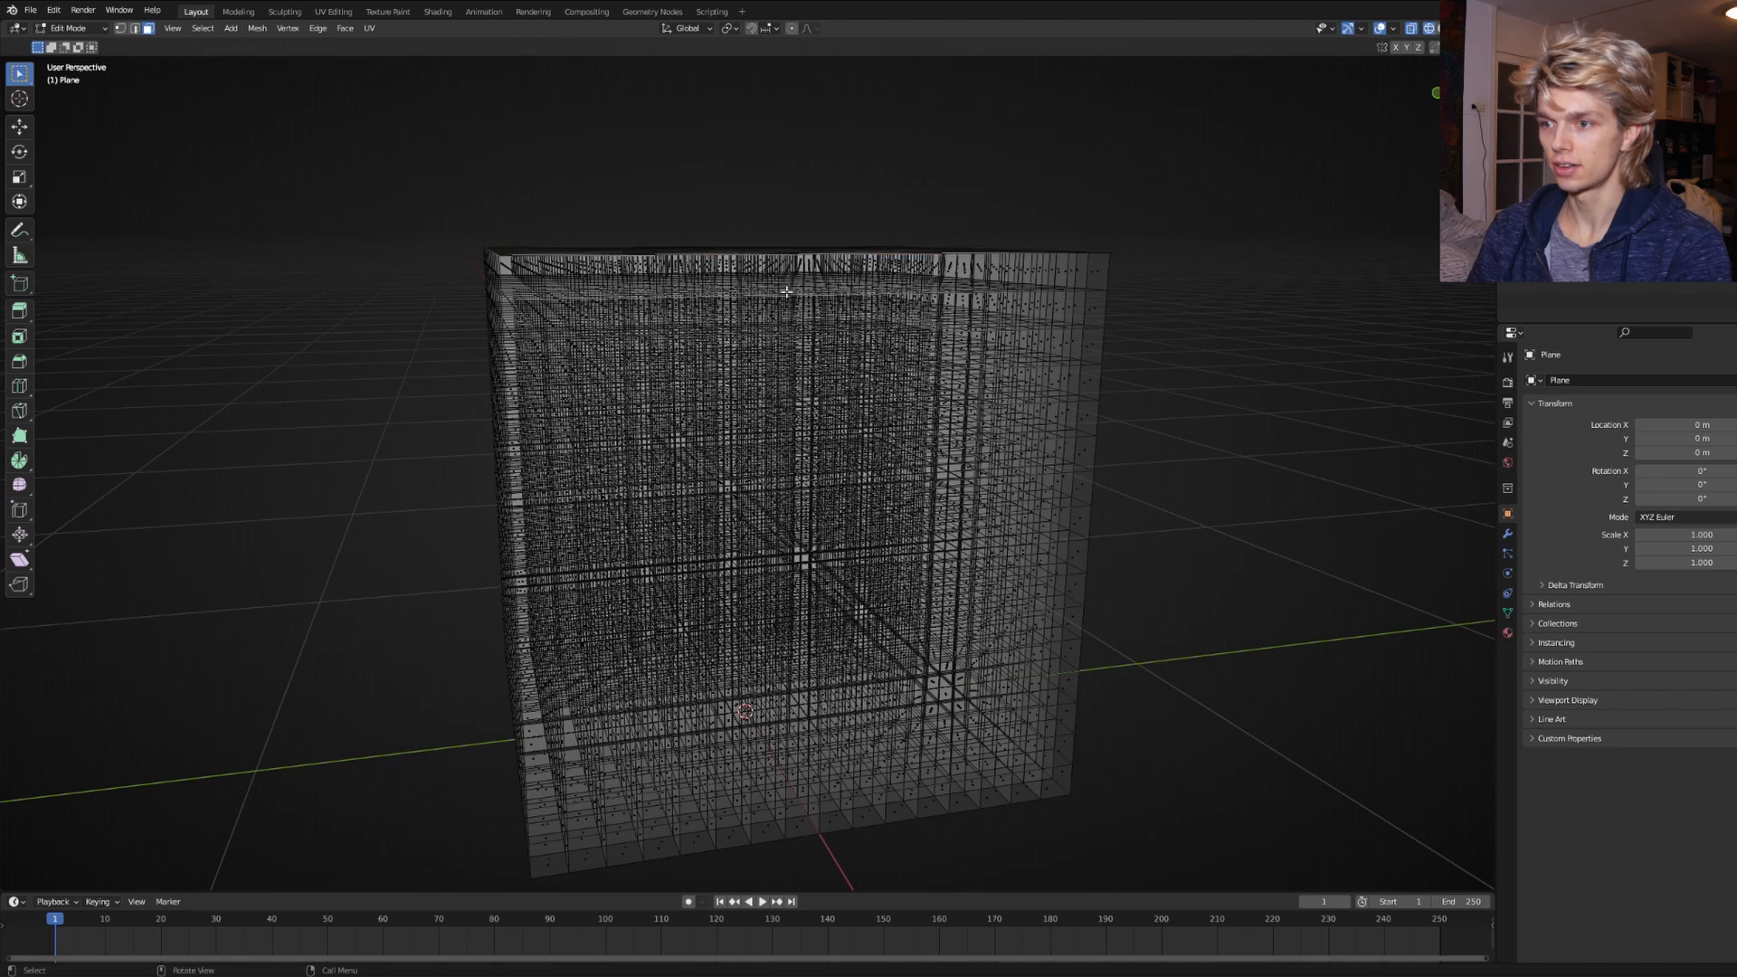
Return to Object Mode, turn the enlarged timeline area into a Geometry Node Editor, and create a new node tree for the cube.
key("Tab")
middle_click_drag(747, 187, 830, 725)
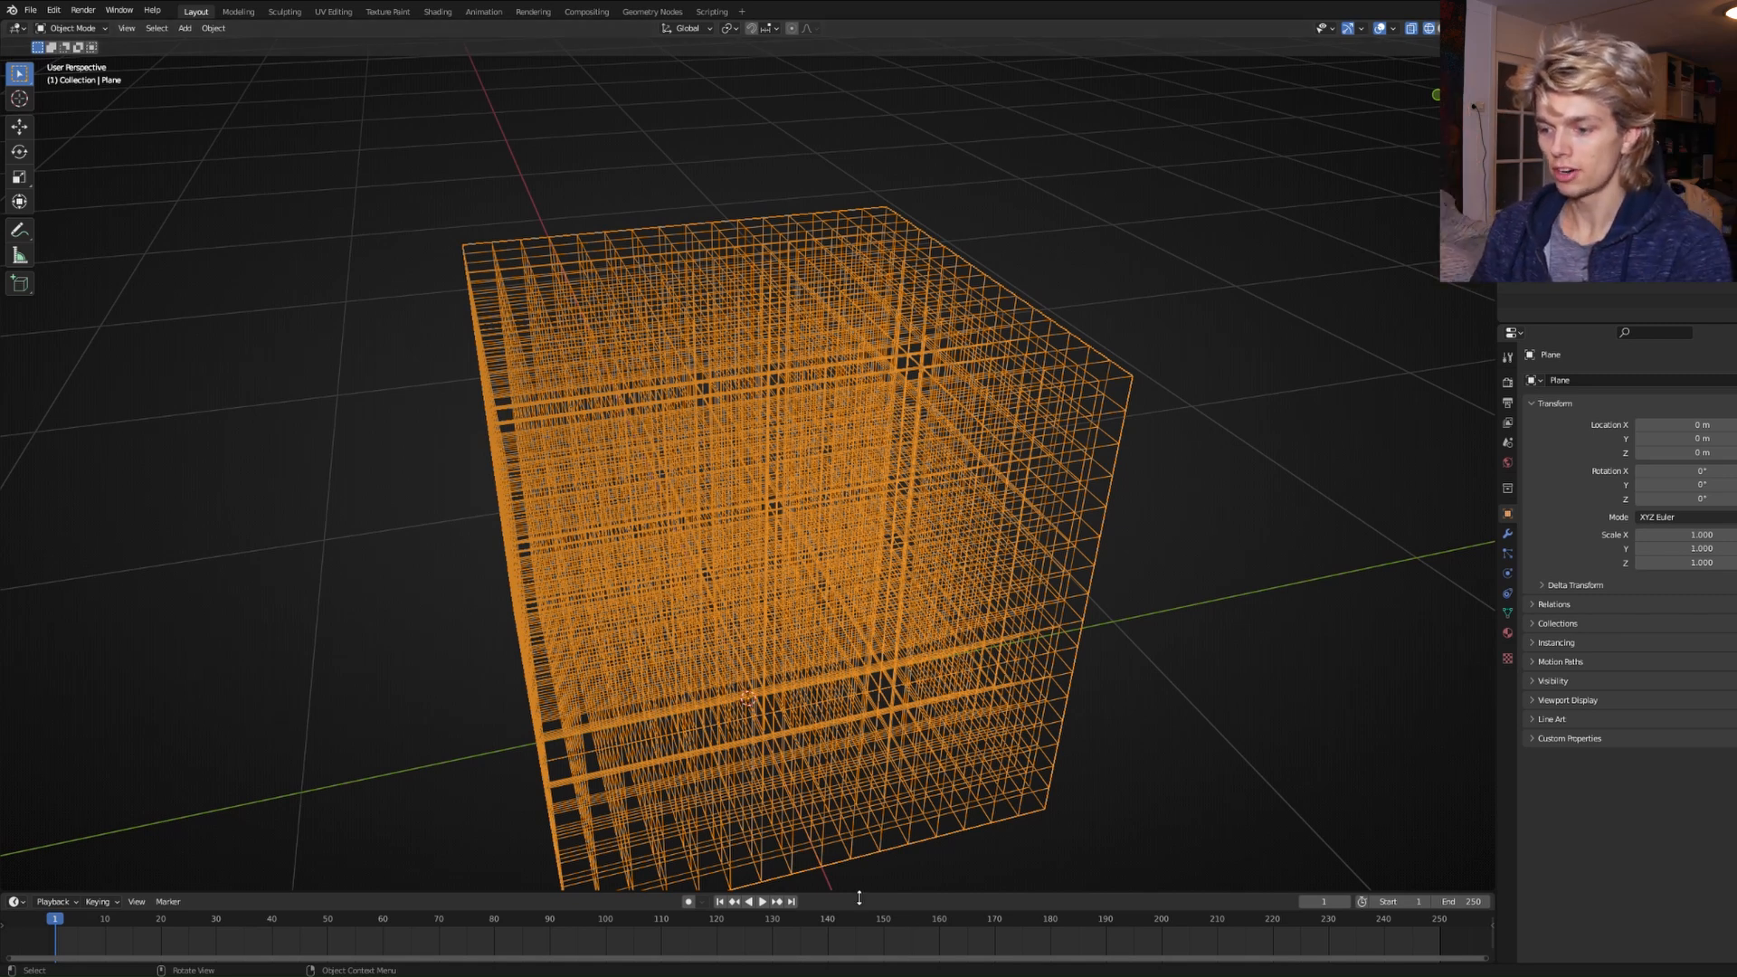
left_click_drag(859, 894, 860, 633)
left_click(15, 641)
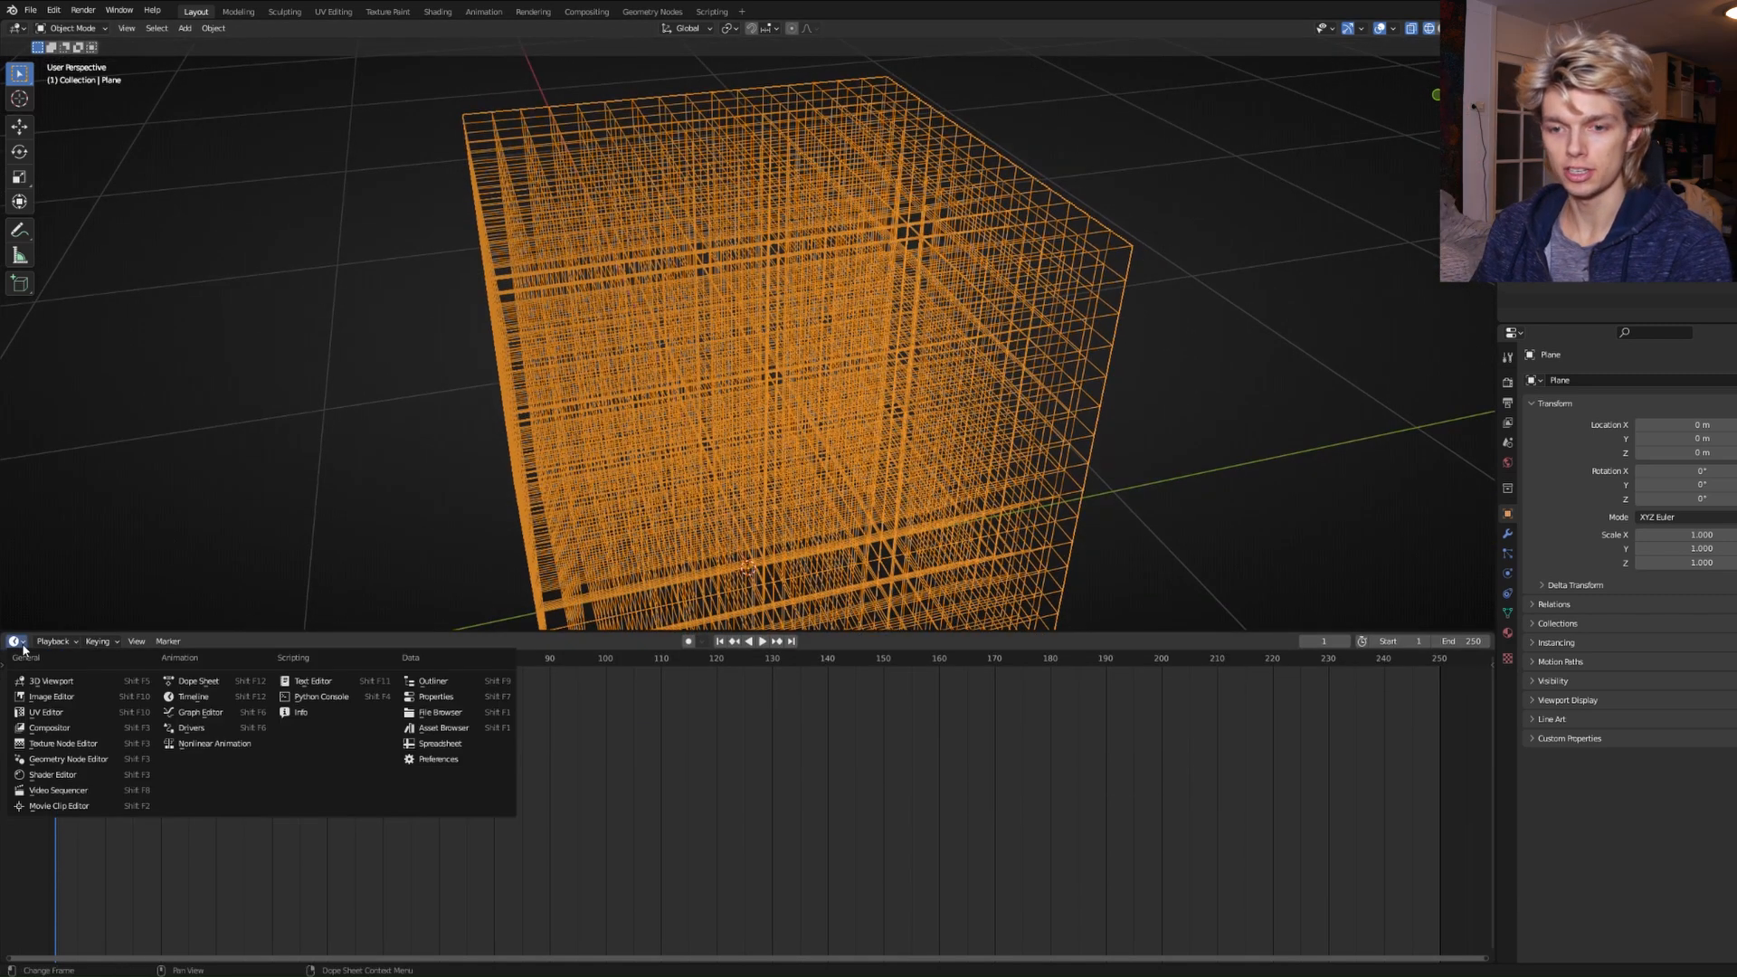
left_click(58, 758)
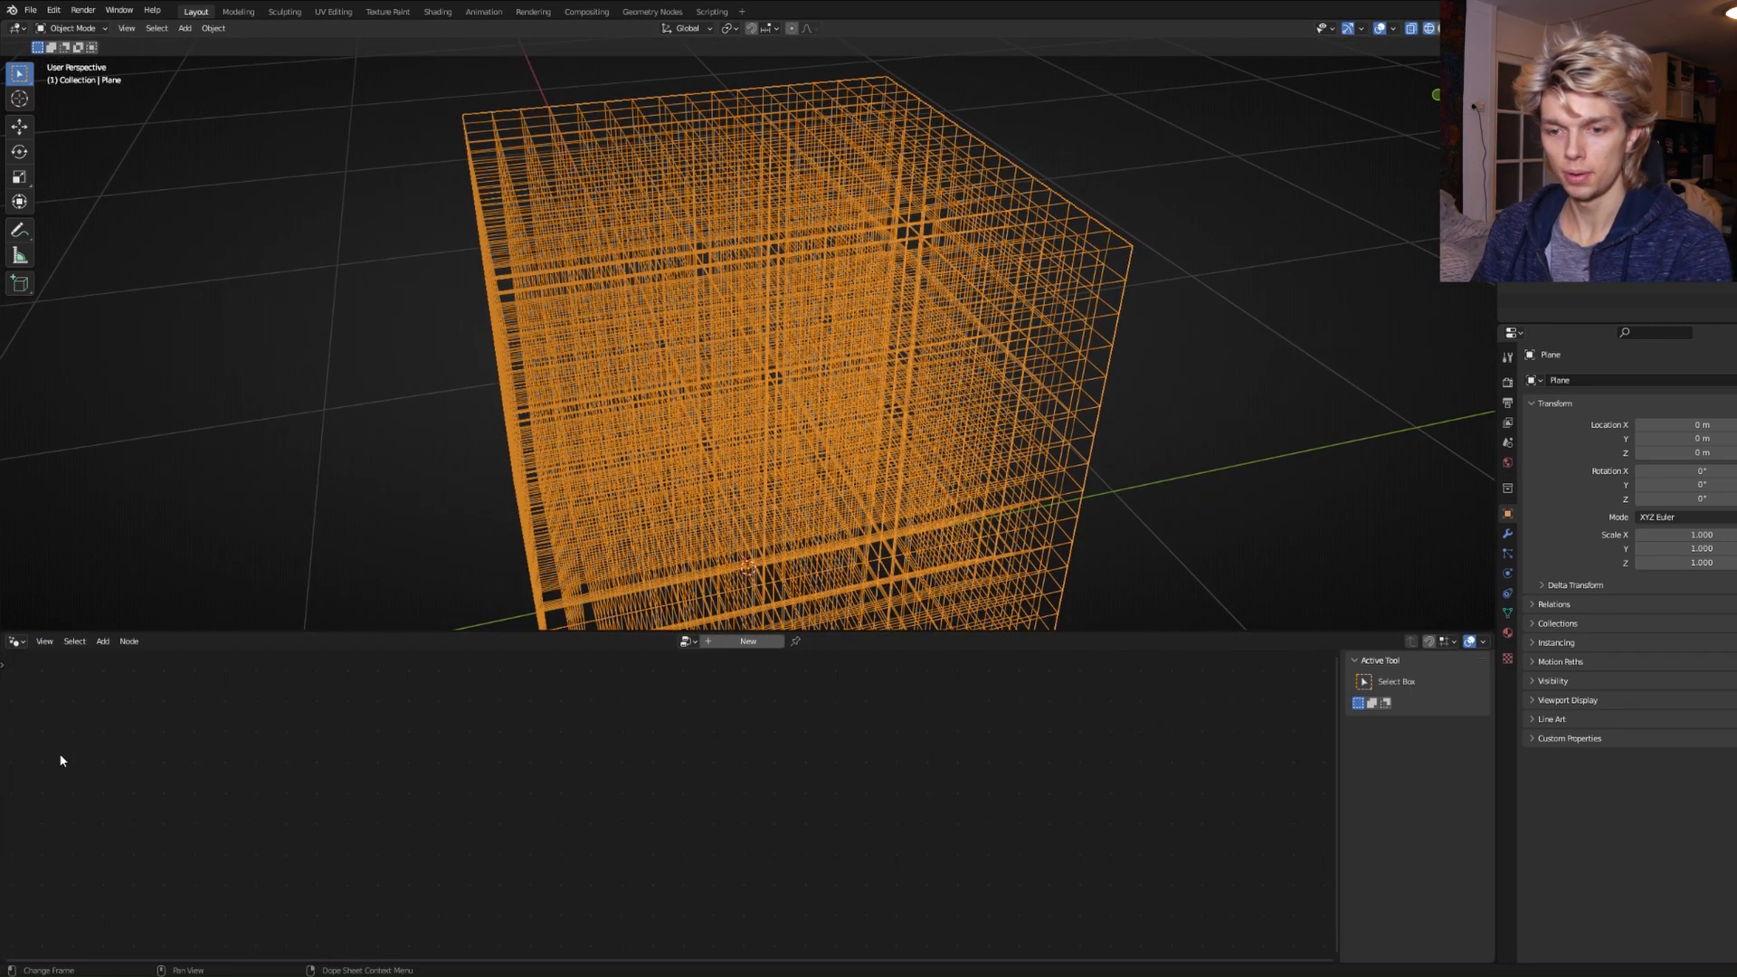
left_click(732, 642)
left_click(1164, 457)
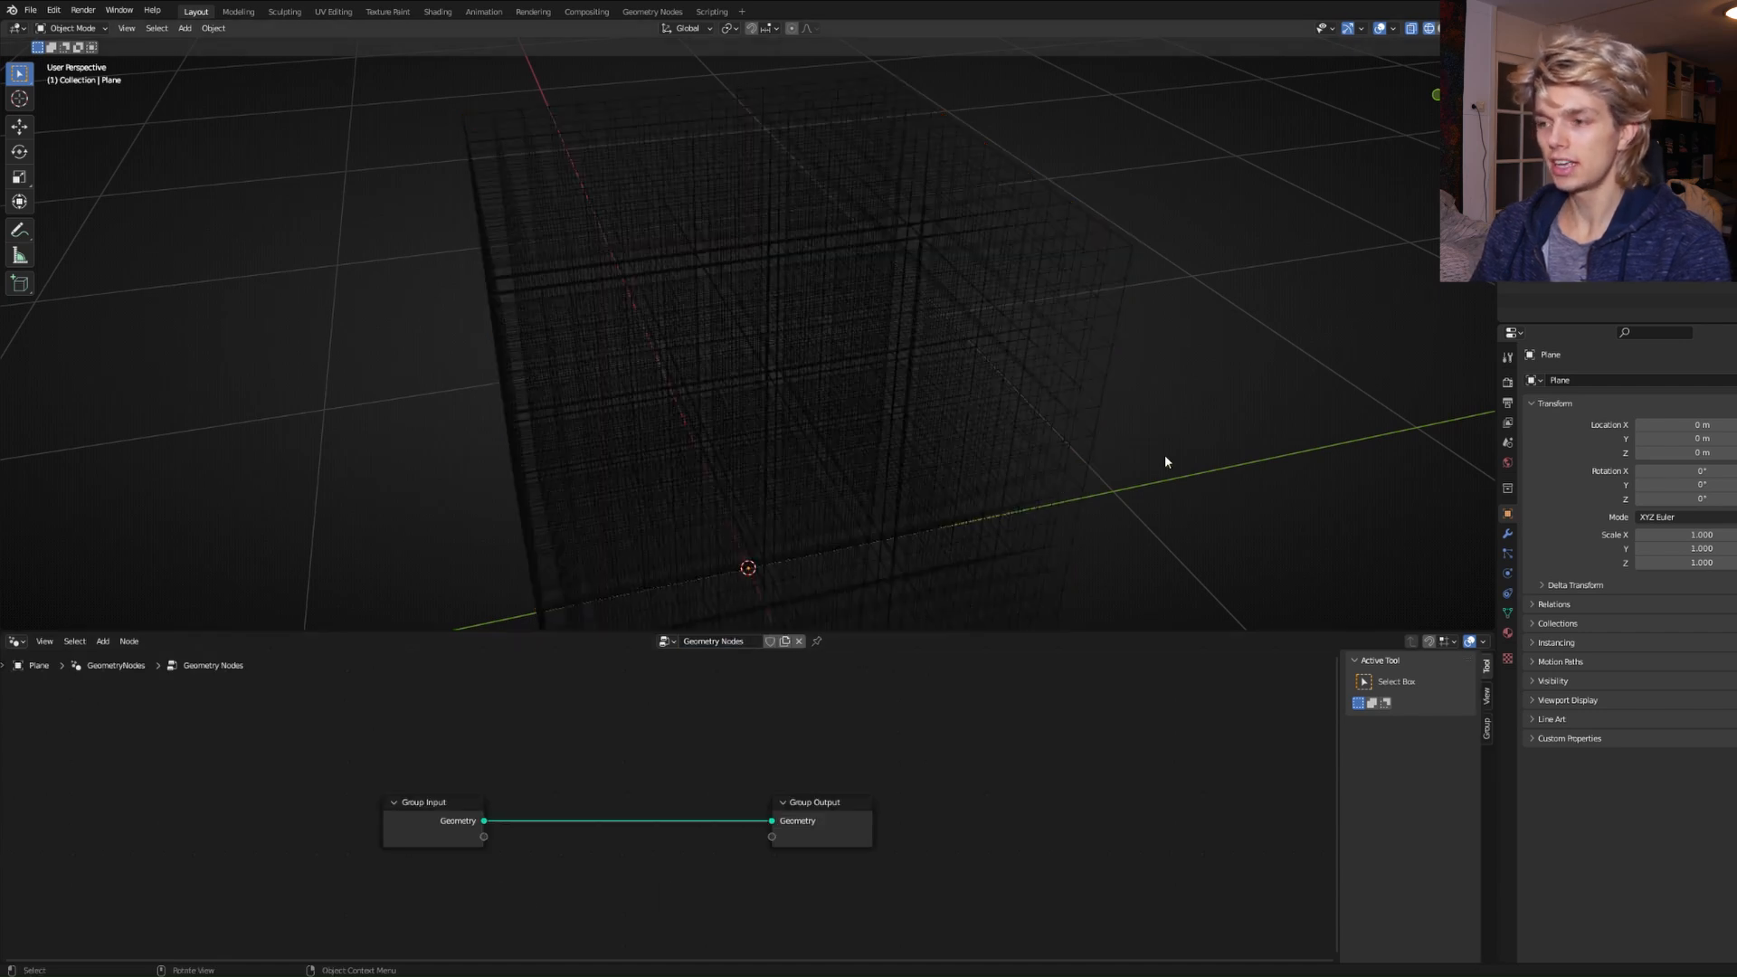
left_click(994, 436)
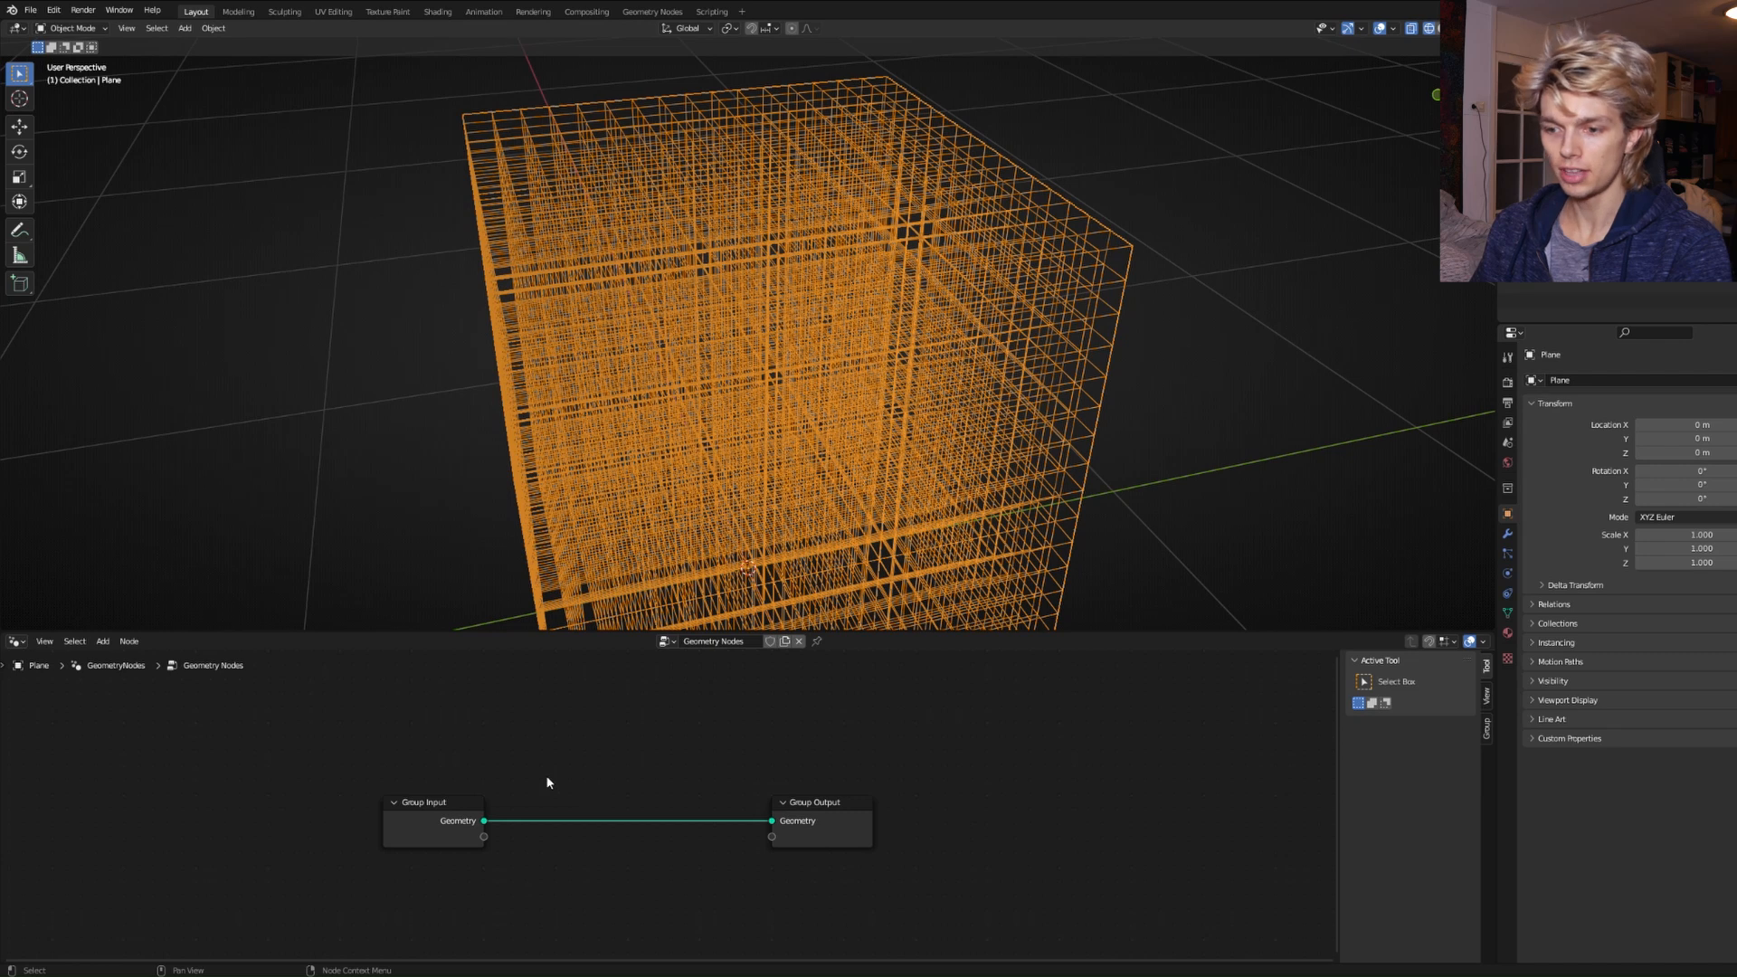
Insert an Extrude Mesh node between Group Input and Group Output and set its Offset Scale to 0.
key("shift+a")
type("ex")
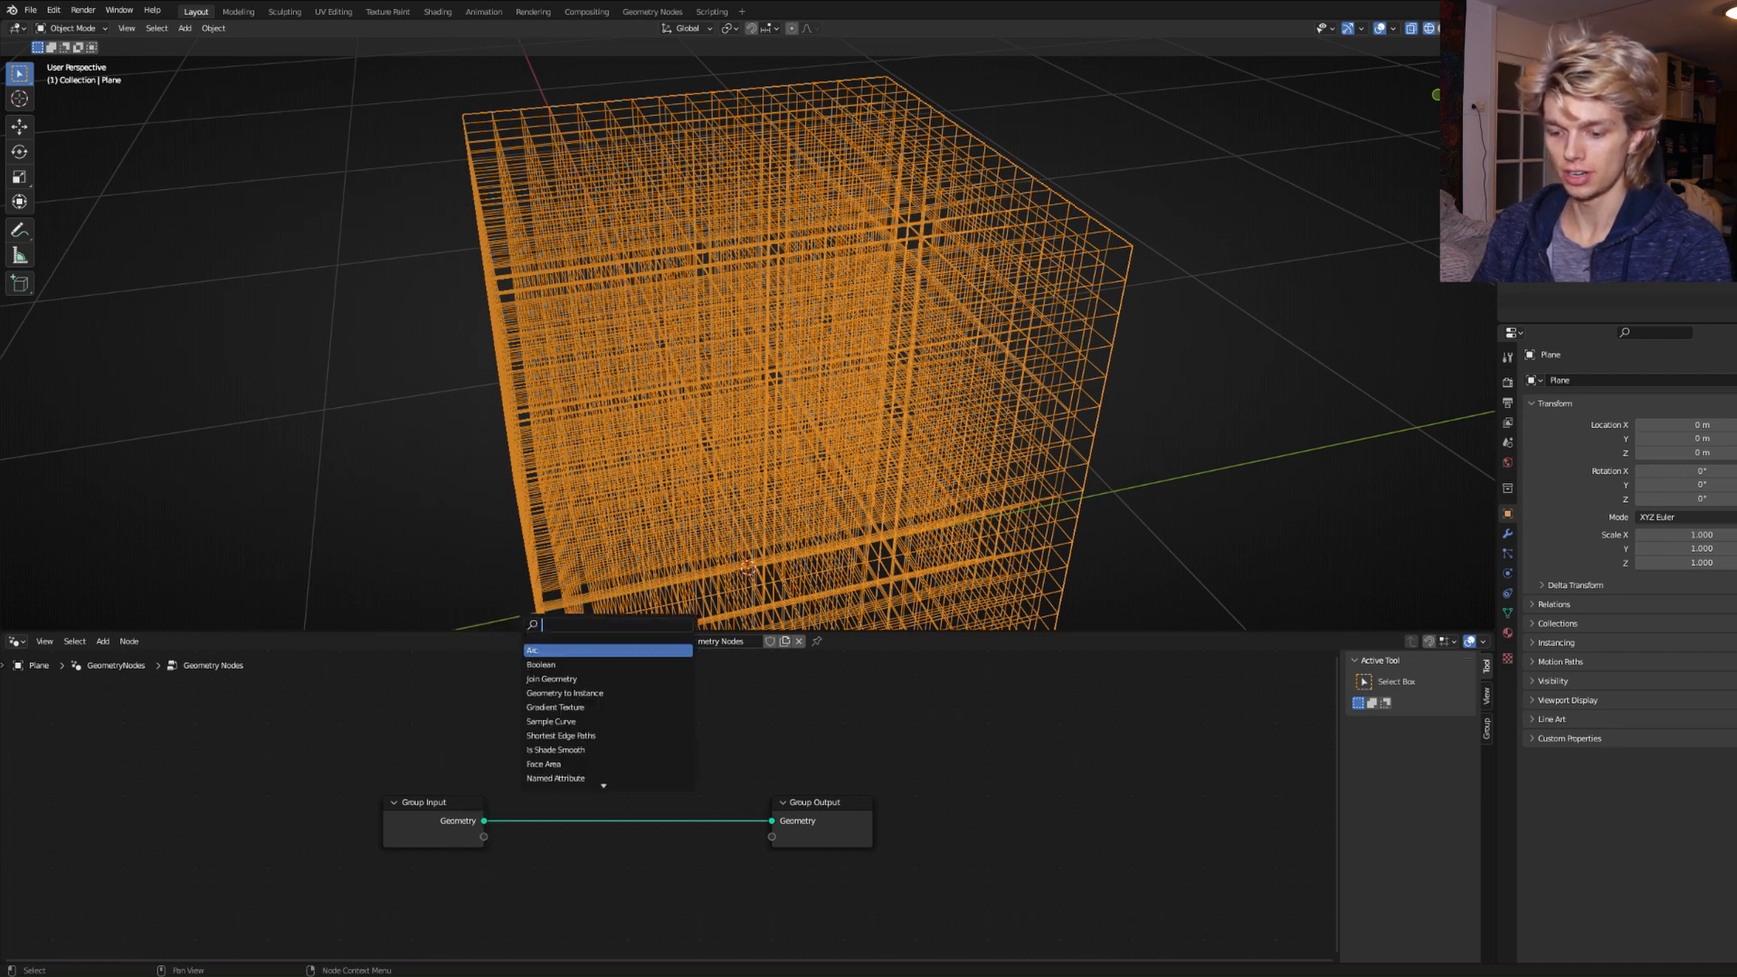
key("Return")
left_click(644, 796)
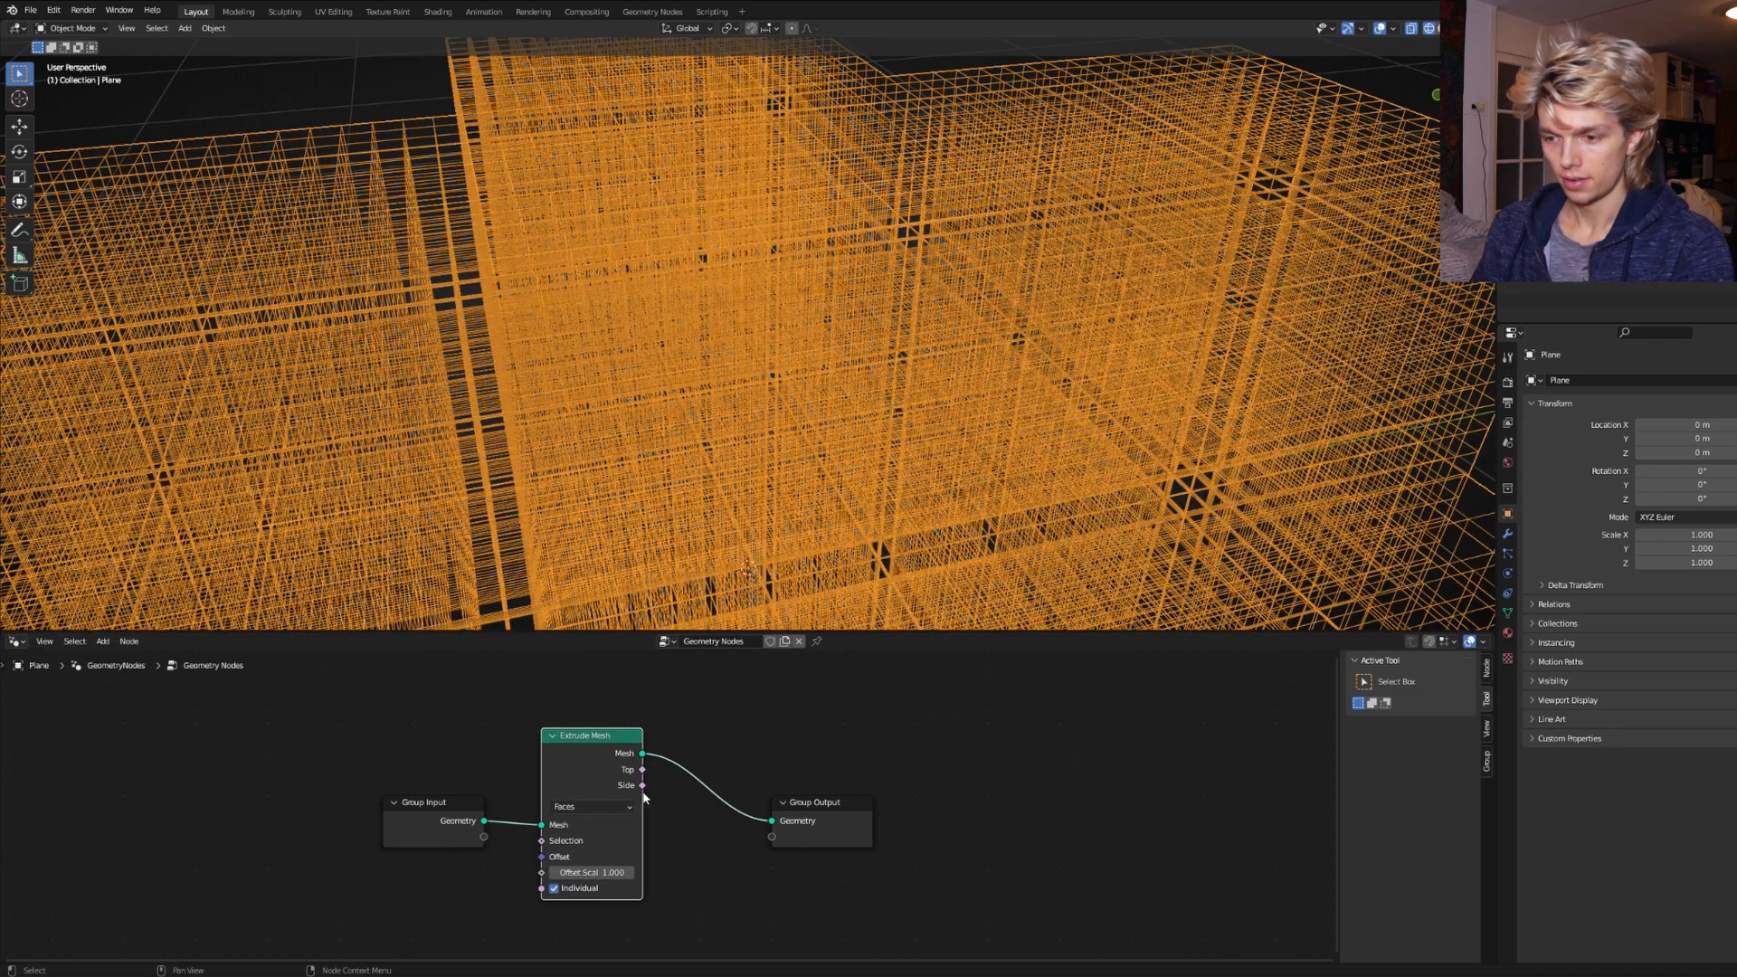
left_click_drag(793, 832, 944, 808)
left_click(598, 873)
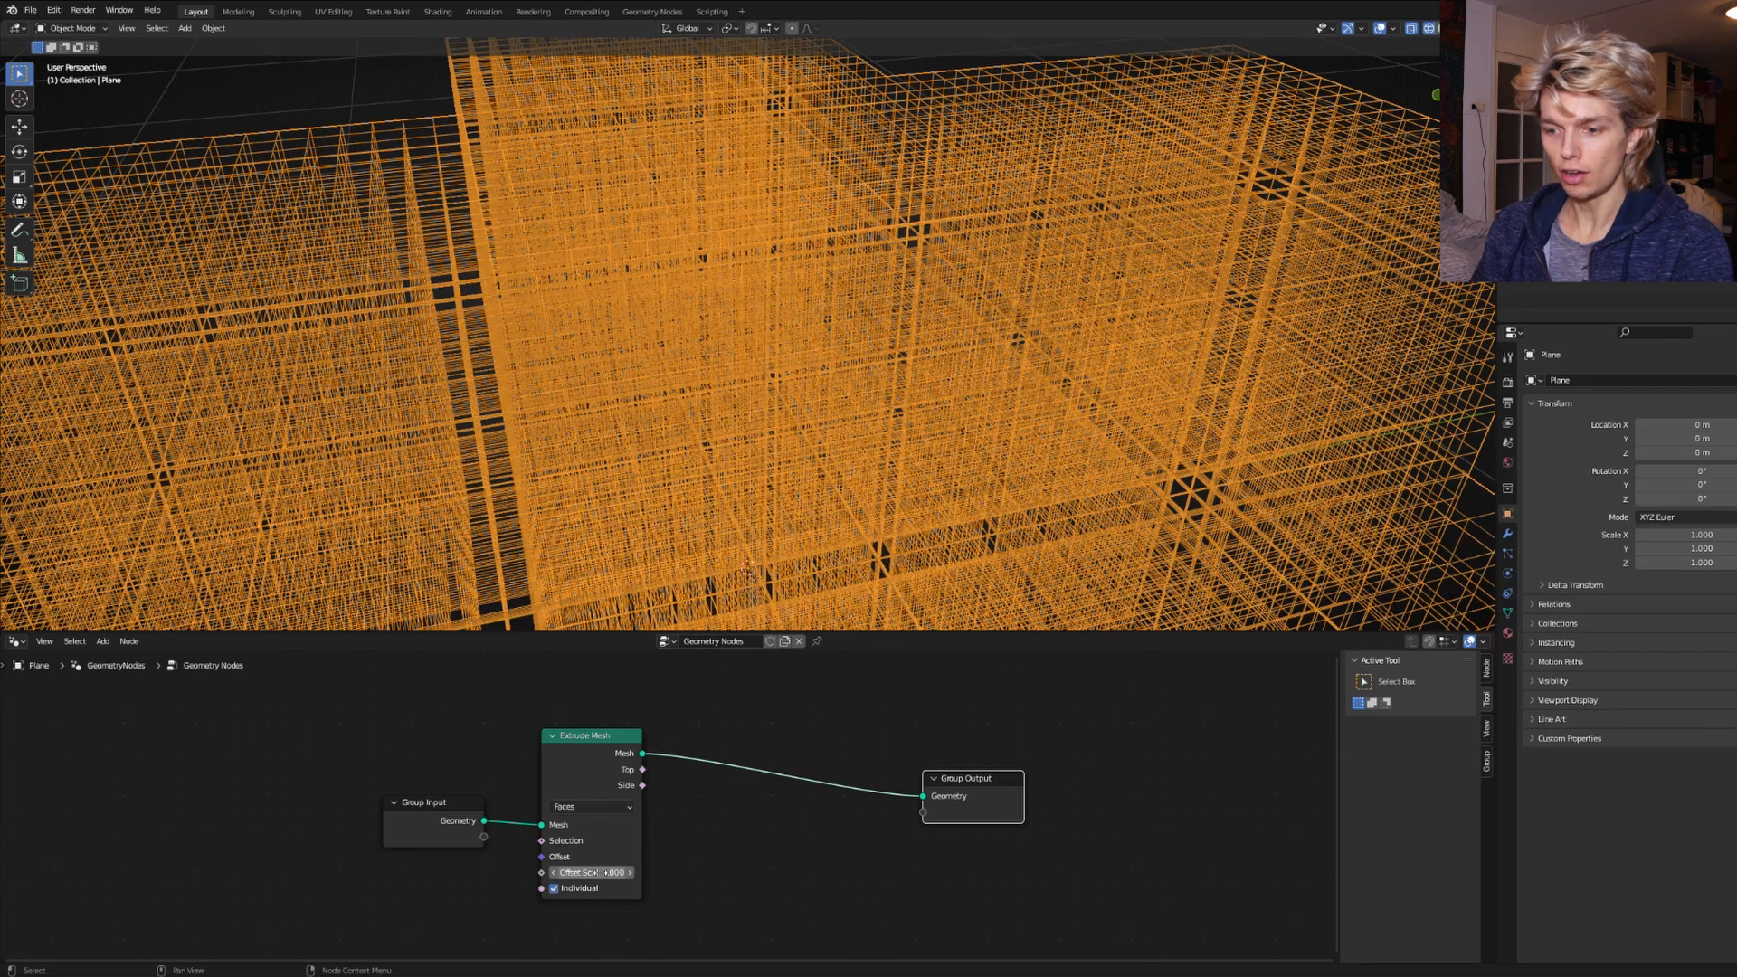
type("0")
key("Return")
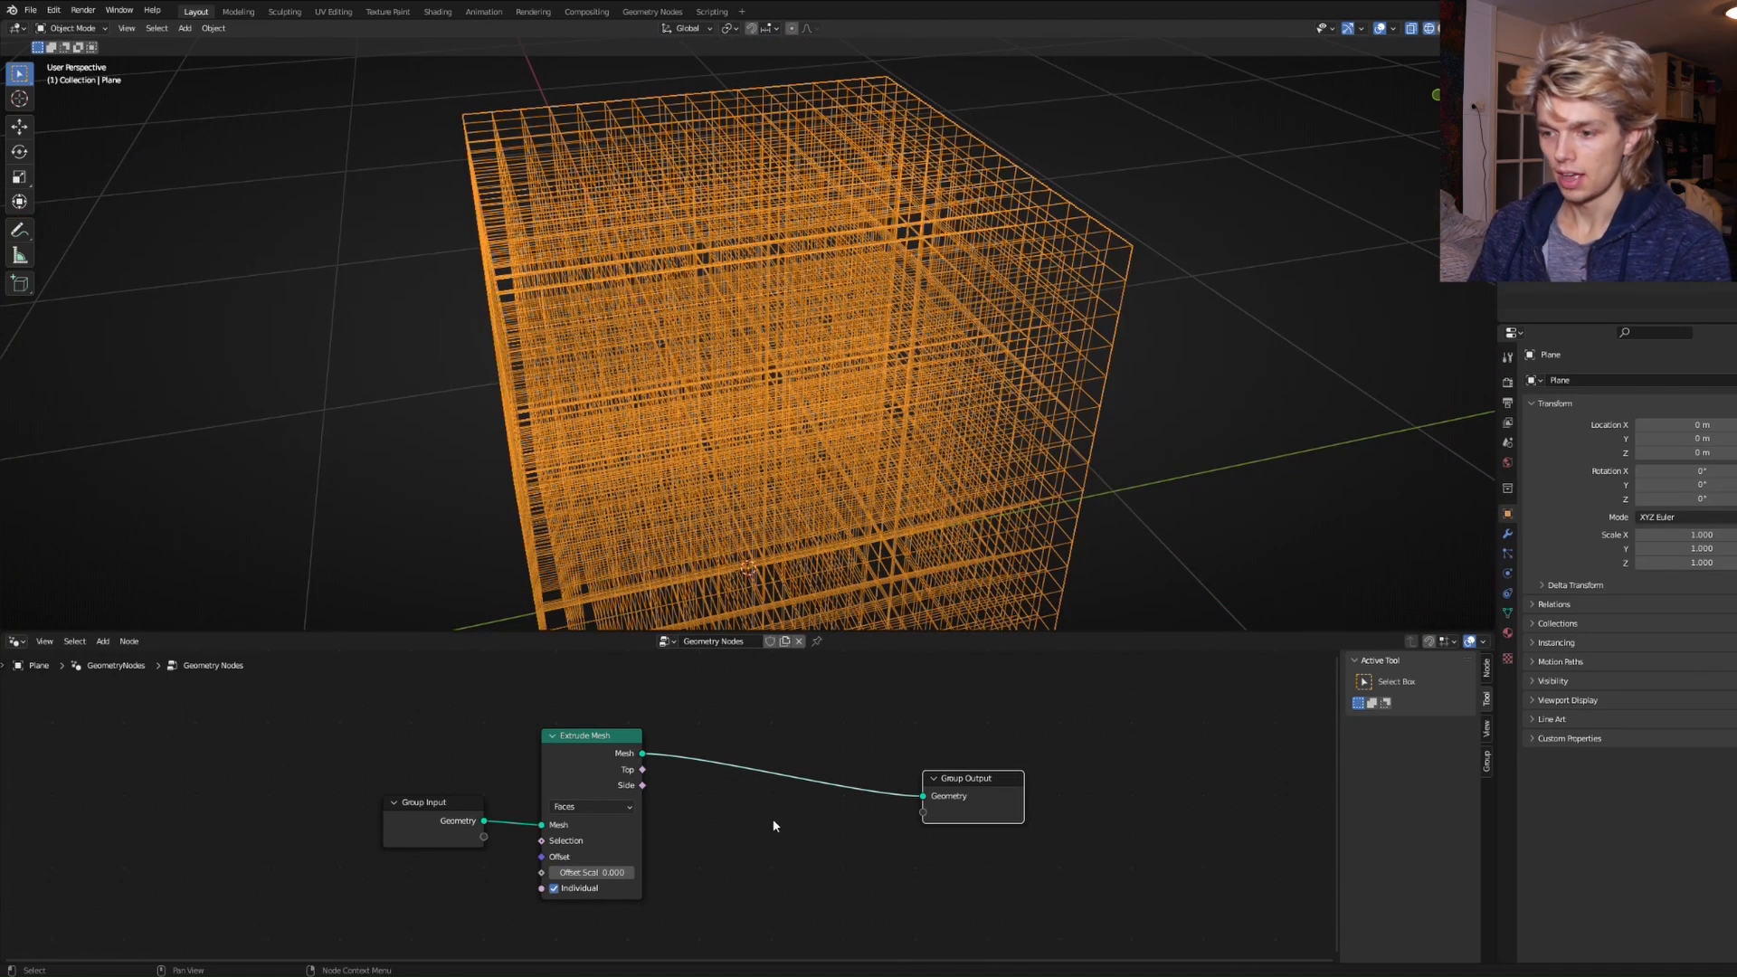
Insert a Scale Elements node after Extrude Mesh, link Top to its Selection, set Scale to 0, and check the mesh from above.
key("shift+a")
type("sca")
key("Down")
key("Up")
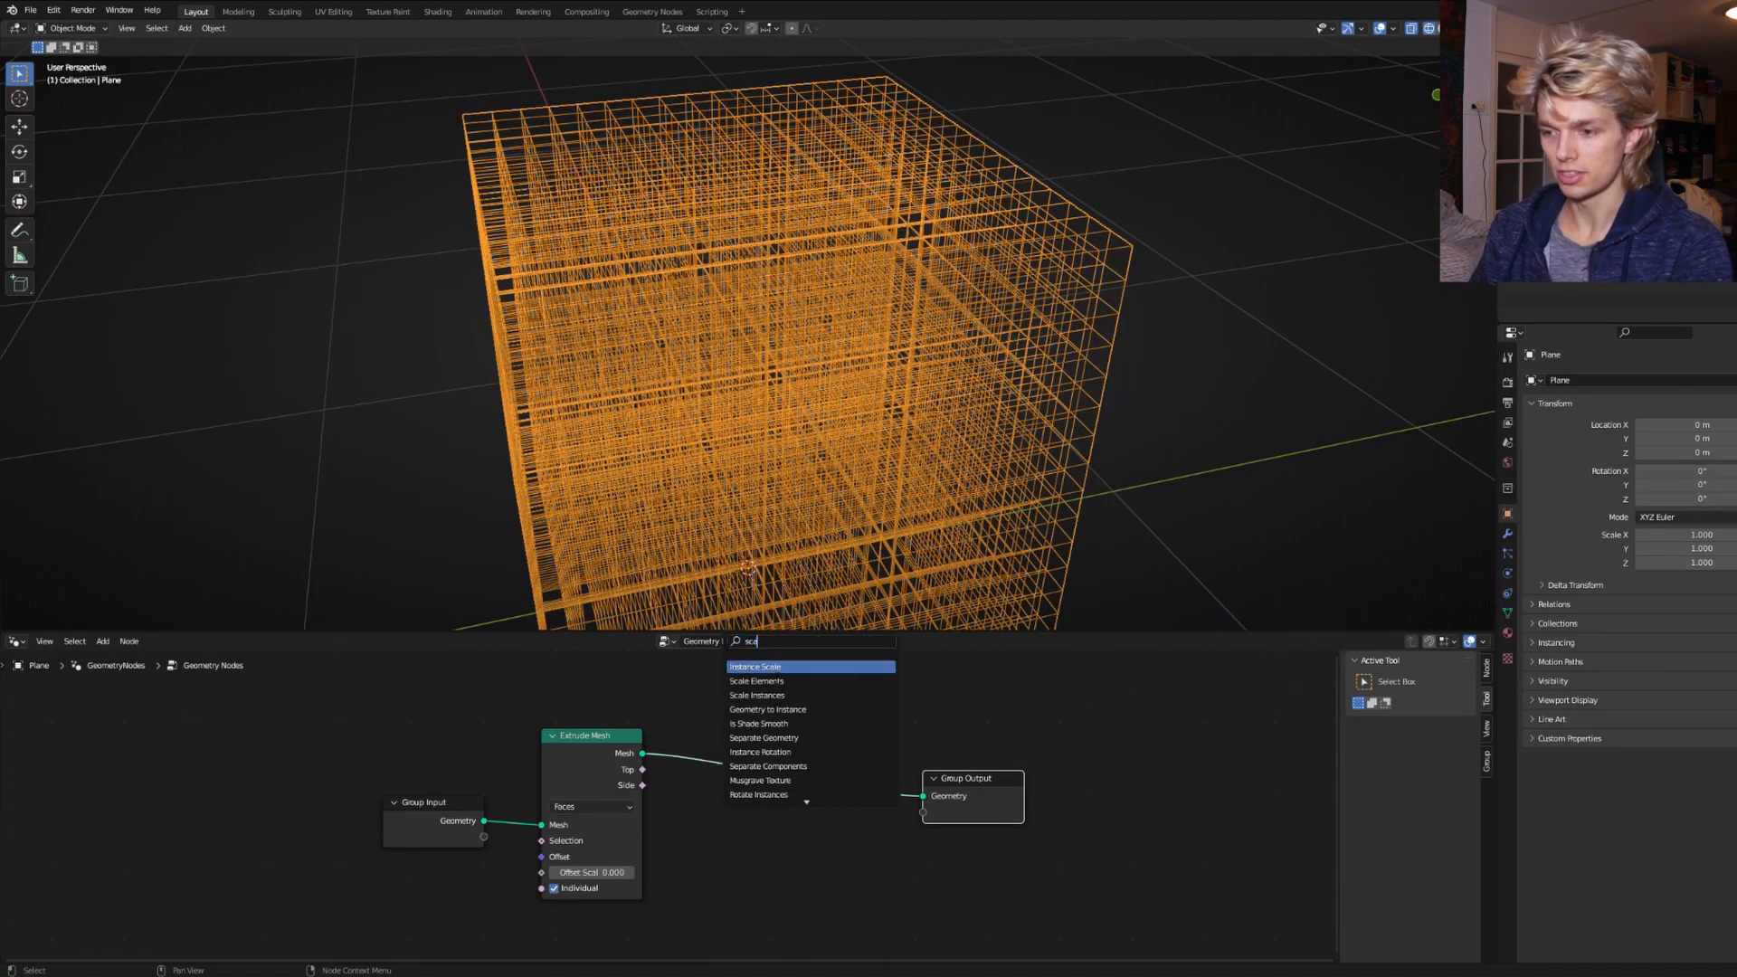
key("Down")
key("Return")
left_click(693, 783)
left_click_drag(641, 770, 705, 800)
left_click(763, 819)
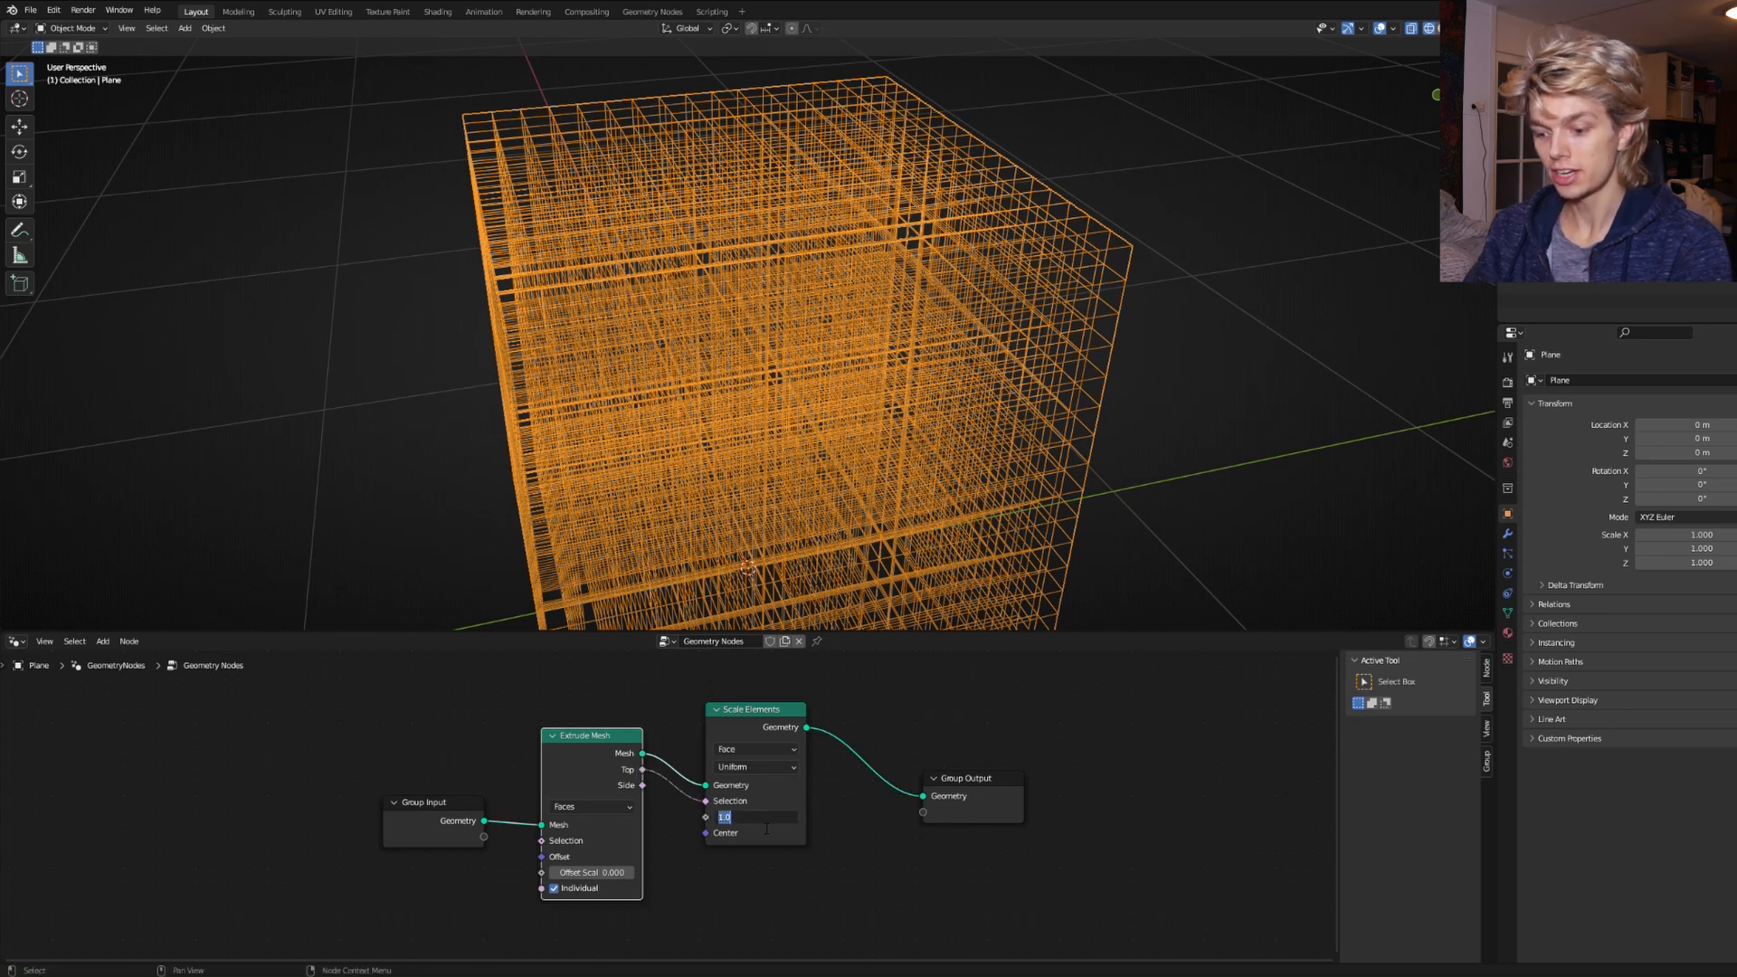
type("0")
key("Return")
middle_click_drag(890, 512, 868, 550)
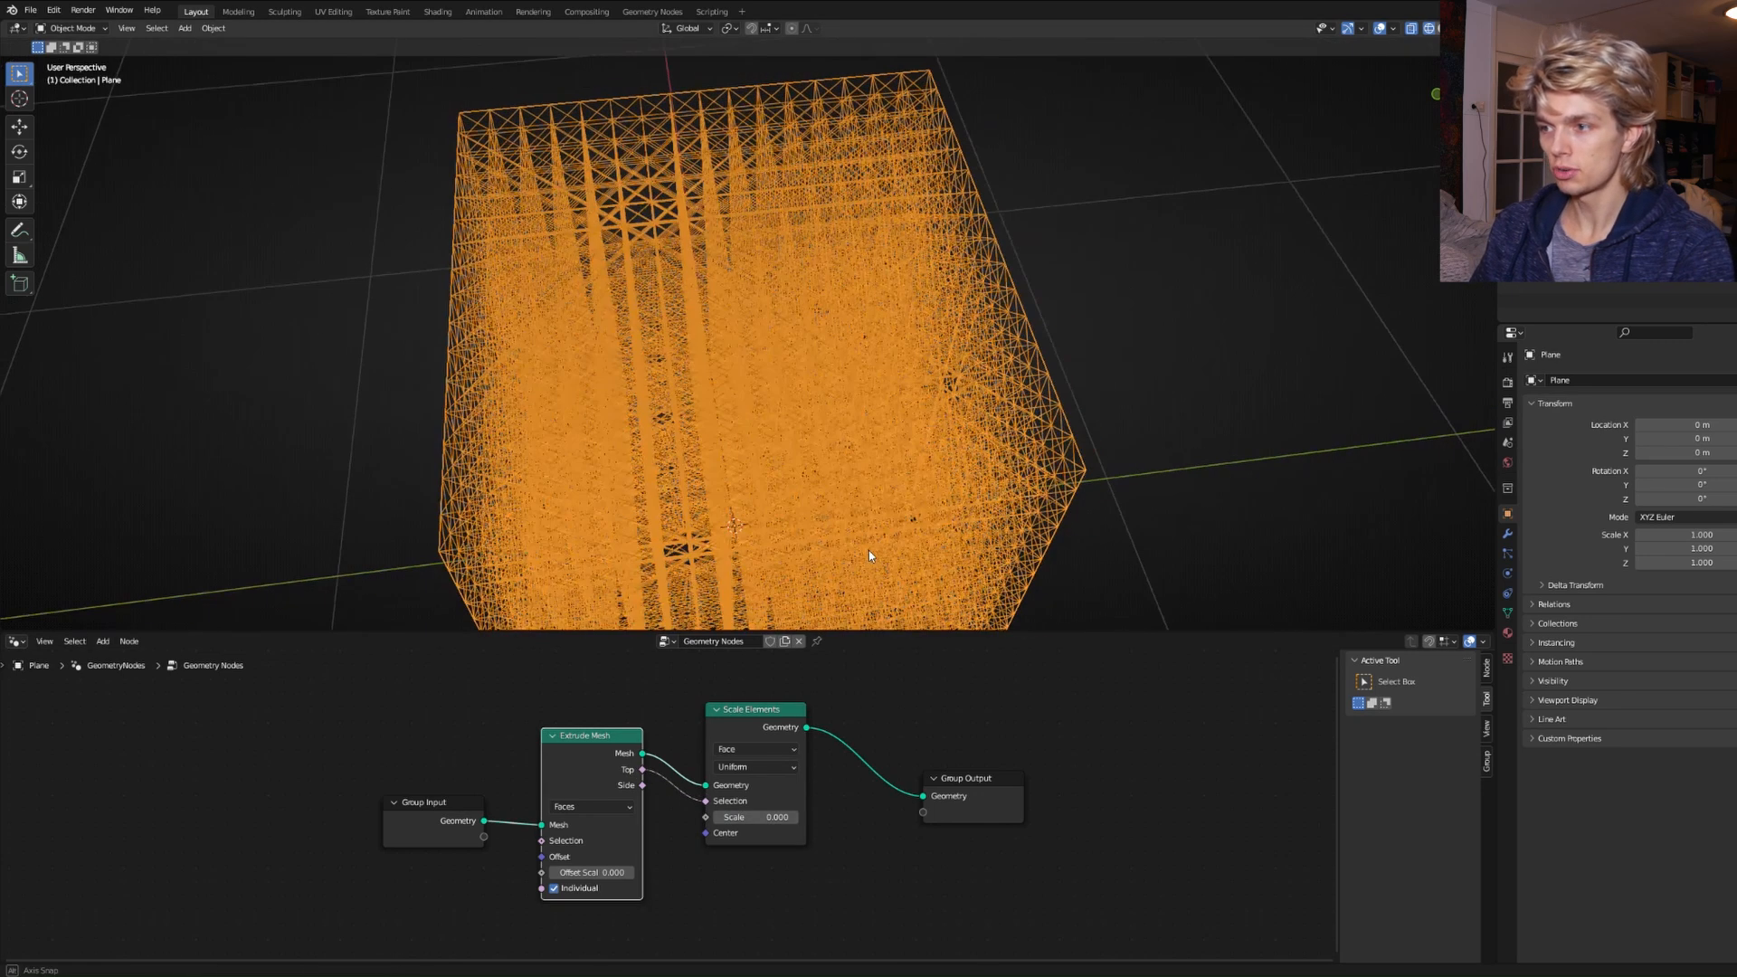
key("KP_7")
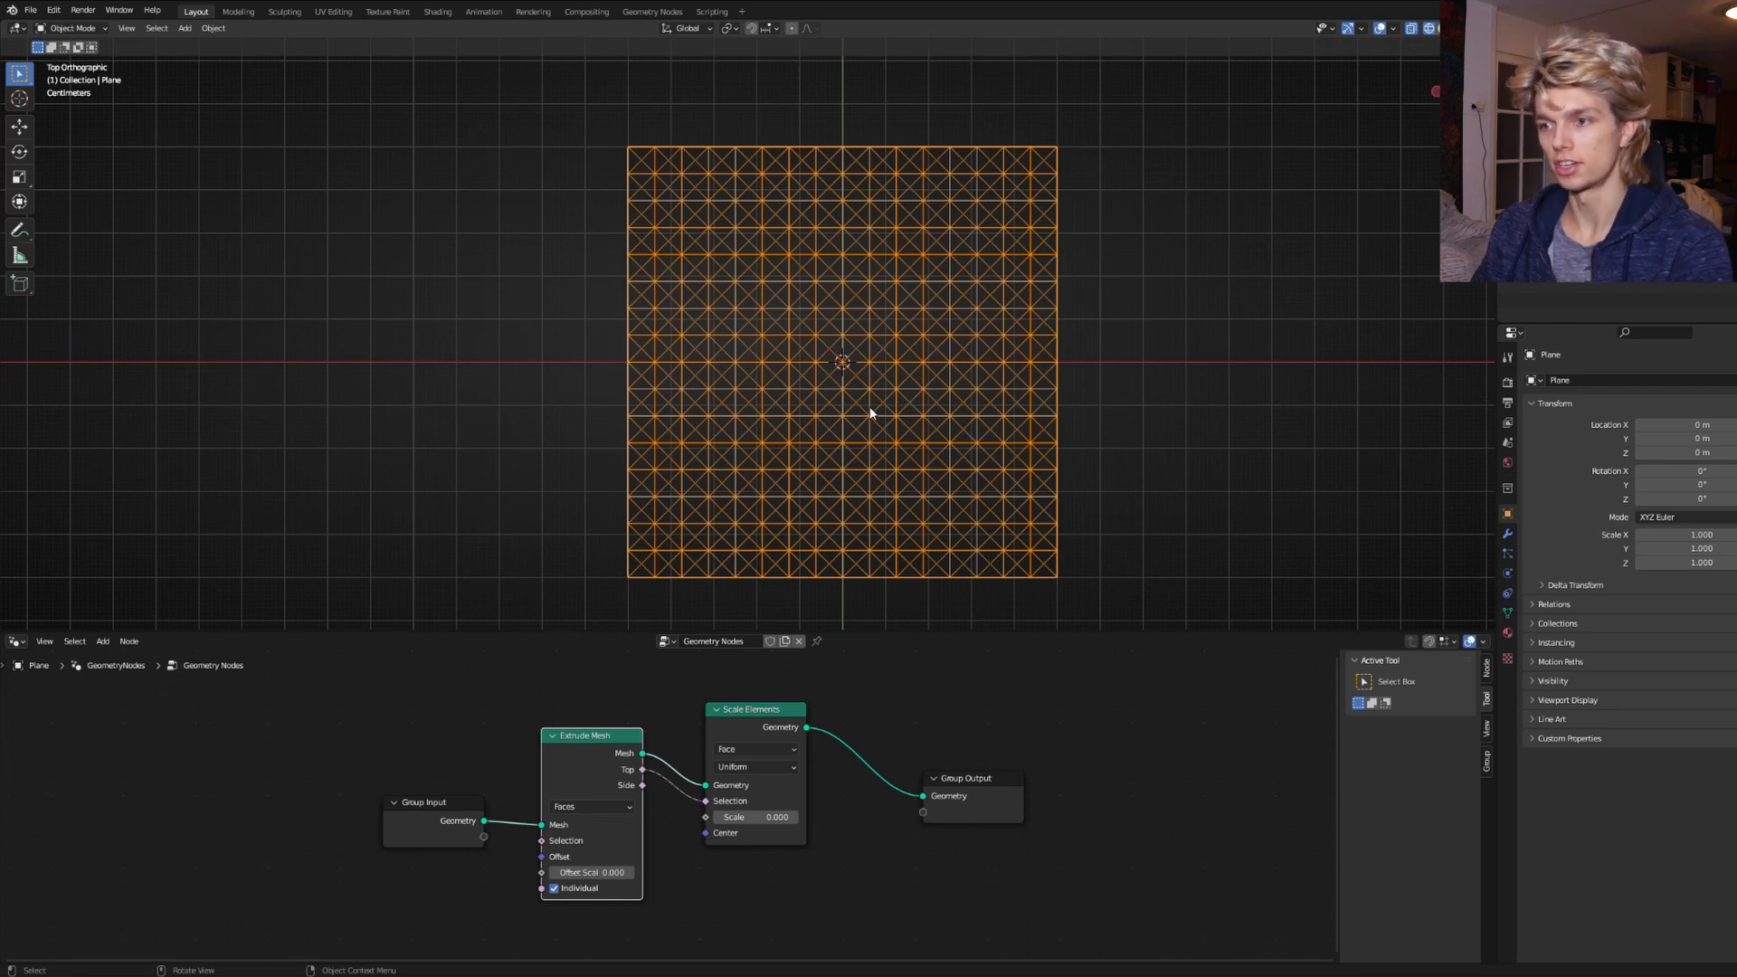
Duplicate the Extrude Mesh and Scale Elements nodes onto the end of the chain and link the duplicate's Top to Selection.
scroll(544, 765, "down", 1)
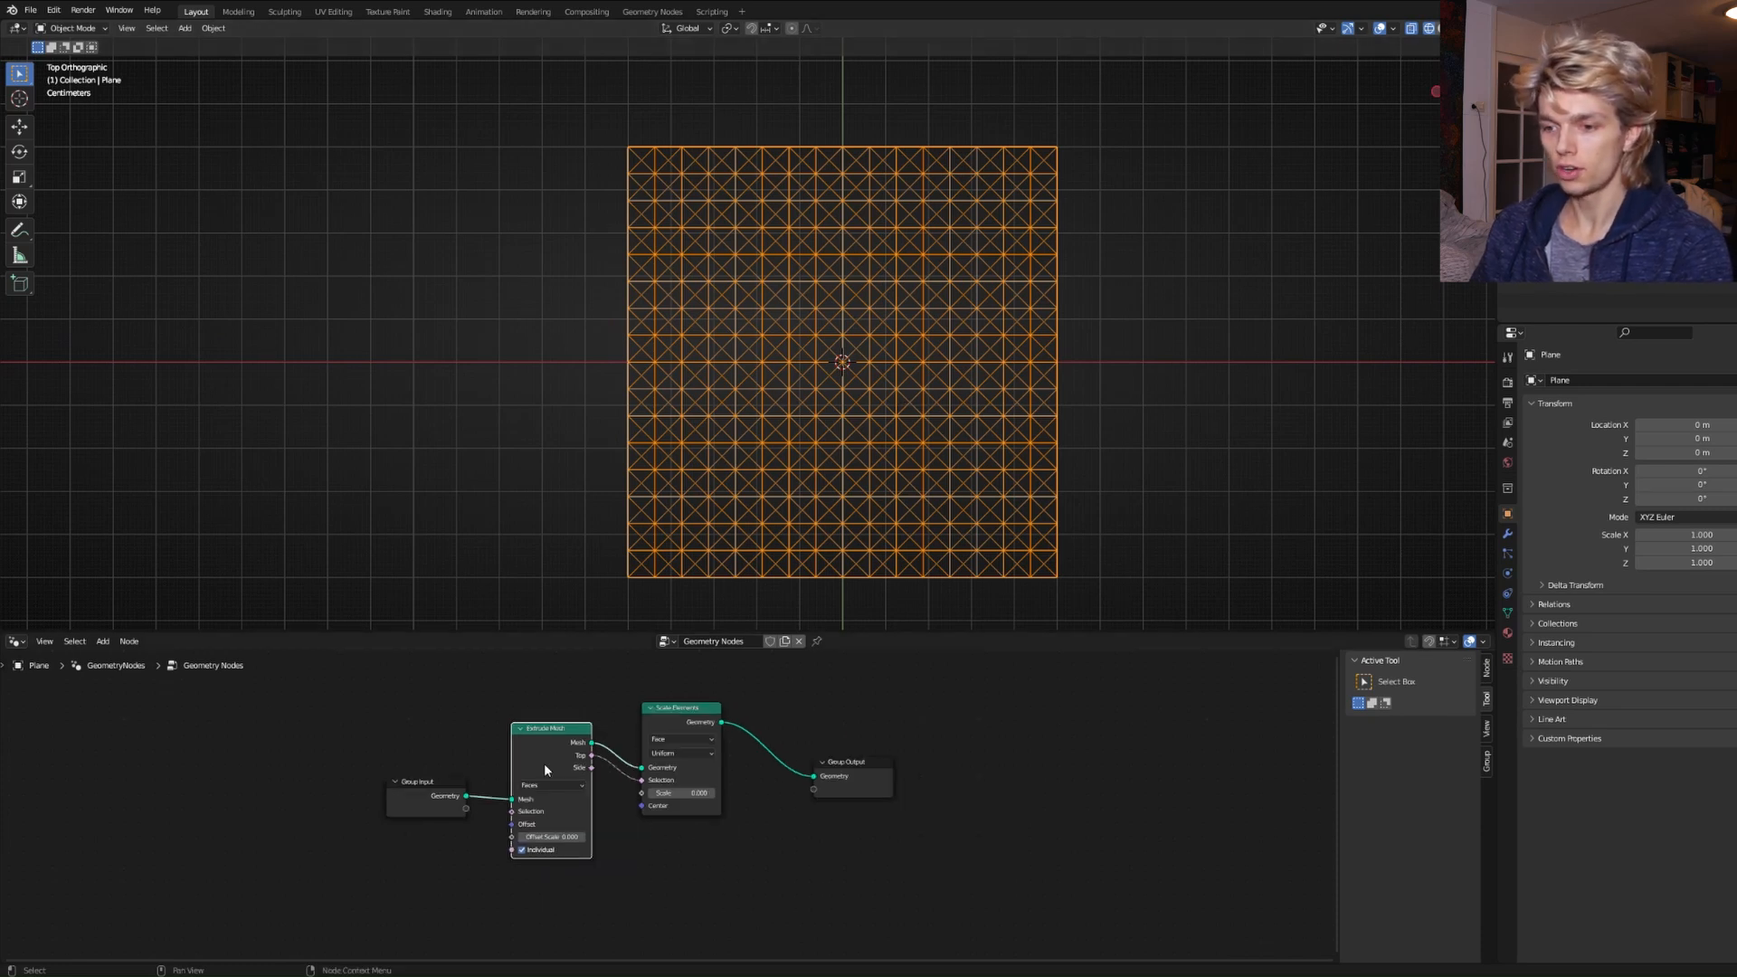
key("shift+d")
left_click(776, 737)
left_click(676, 718)
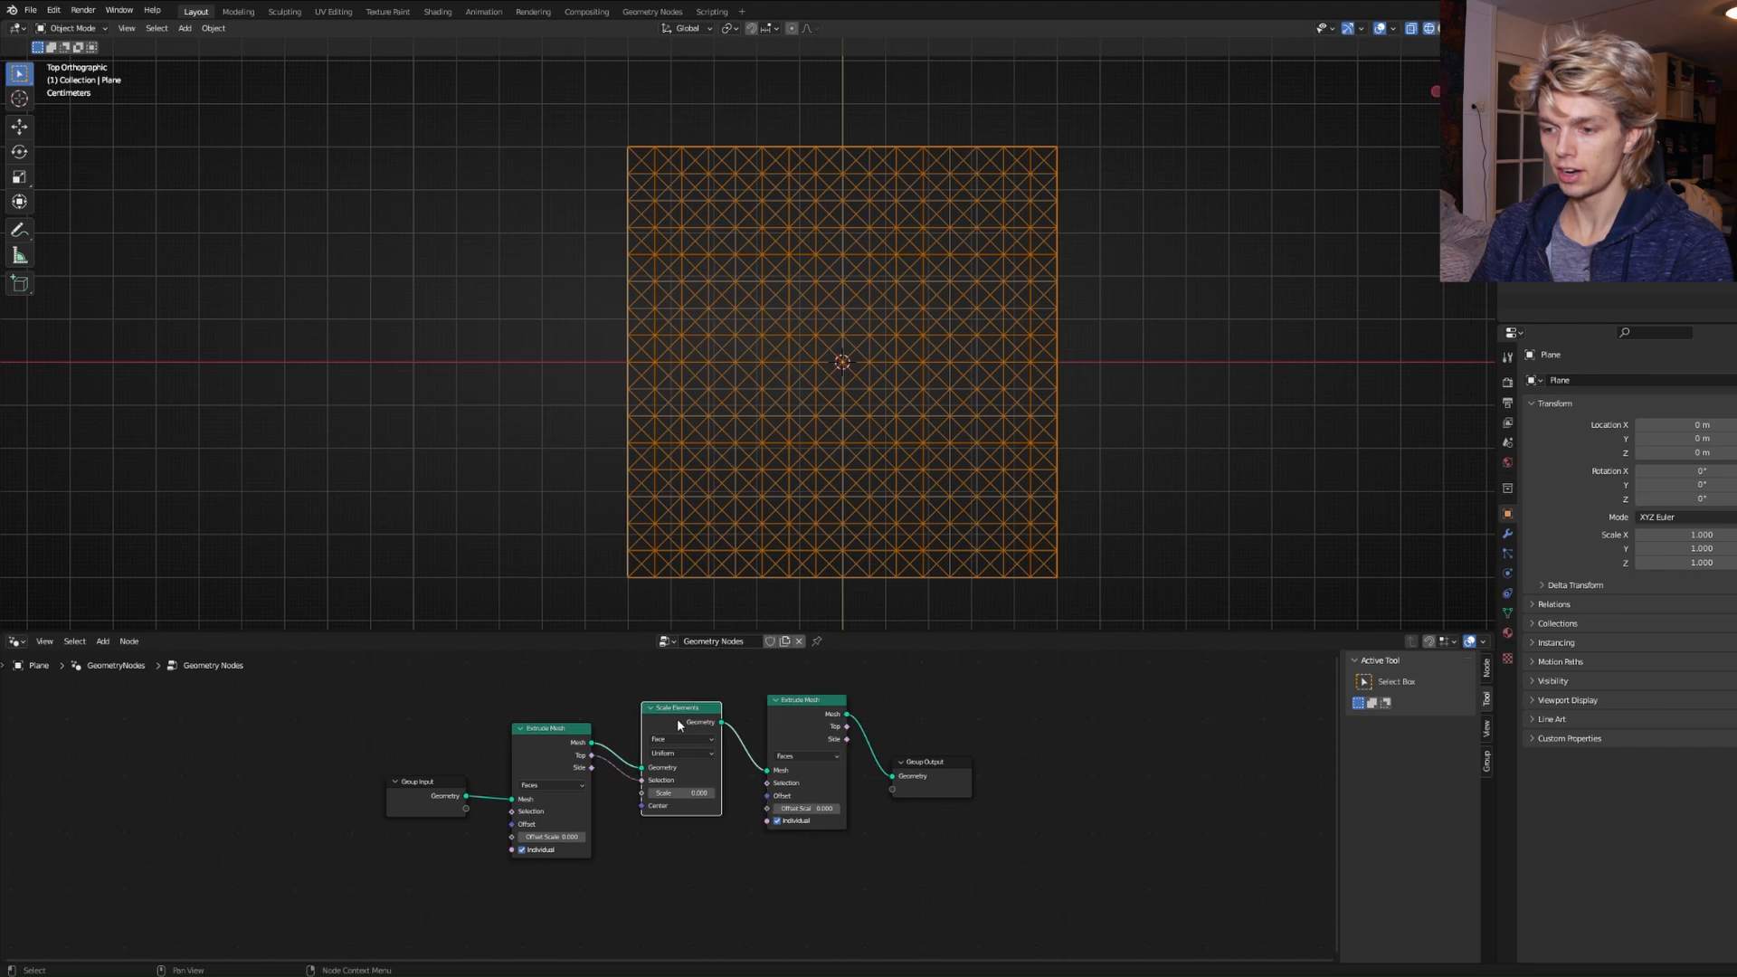
key("shift+d")
left_click(926, 710)
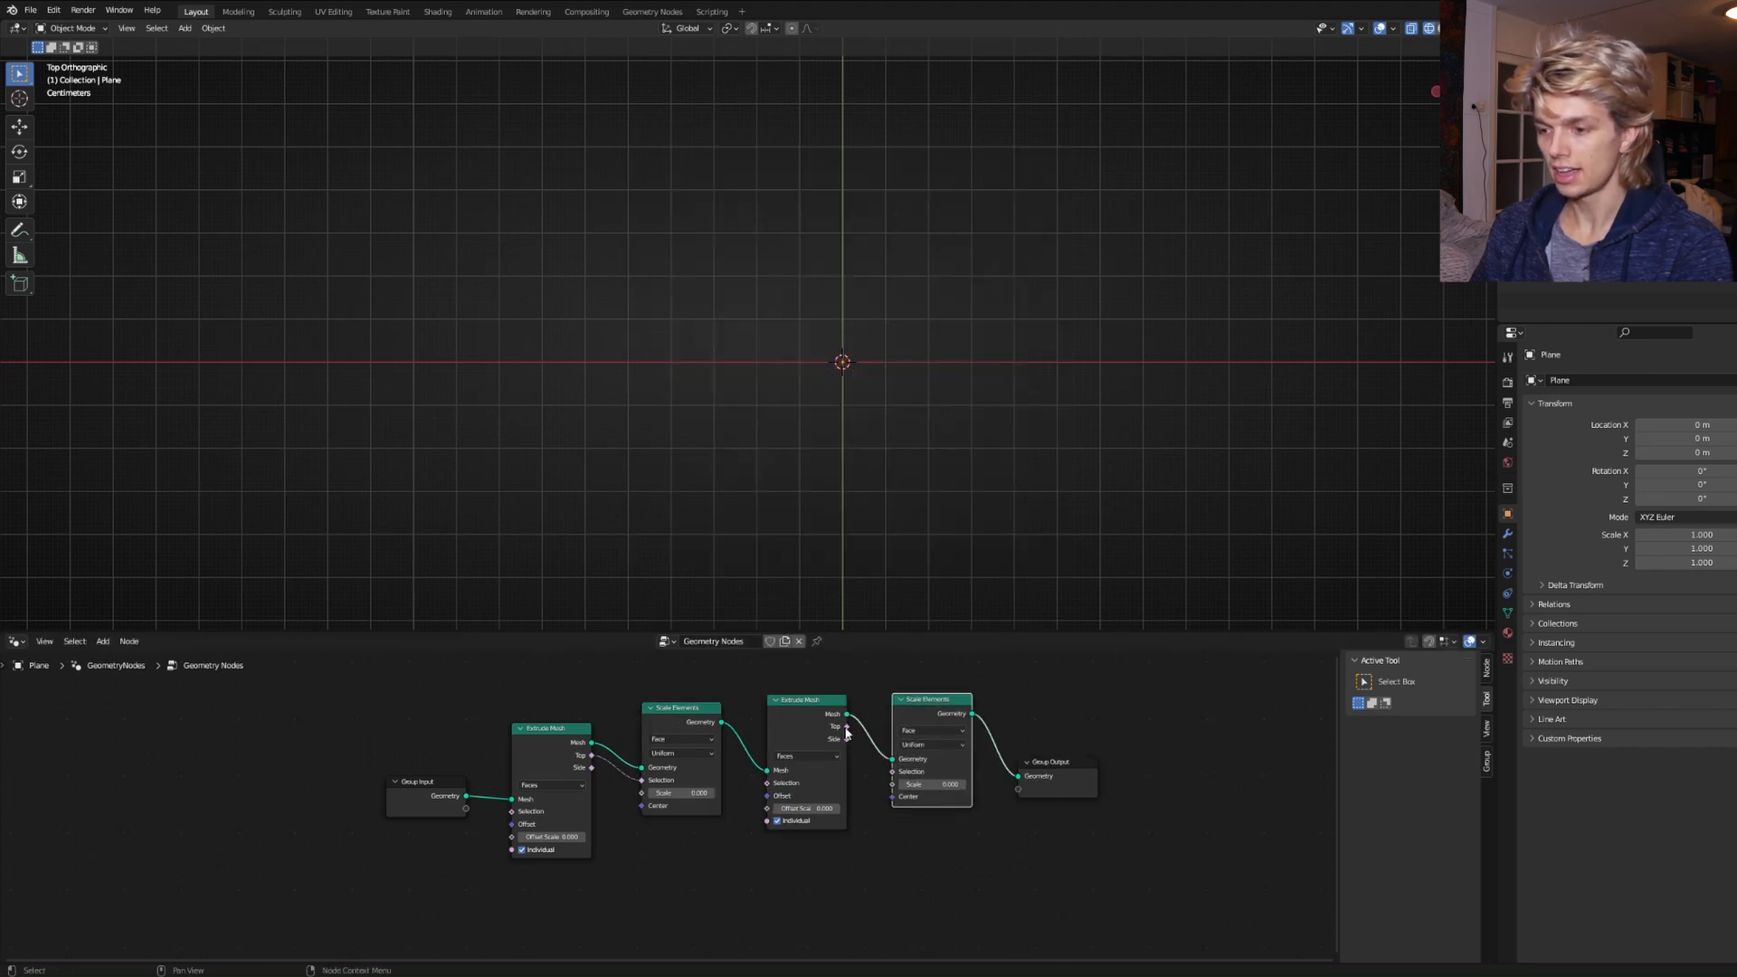
left_click_drag(845, 727, 892, 772)
scroll(908, 425, "down", 3)
scroll(919, 415, "up", 3)
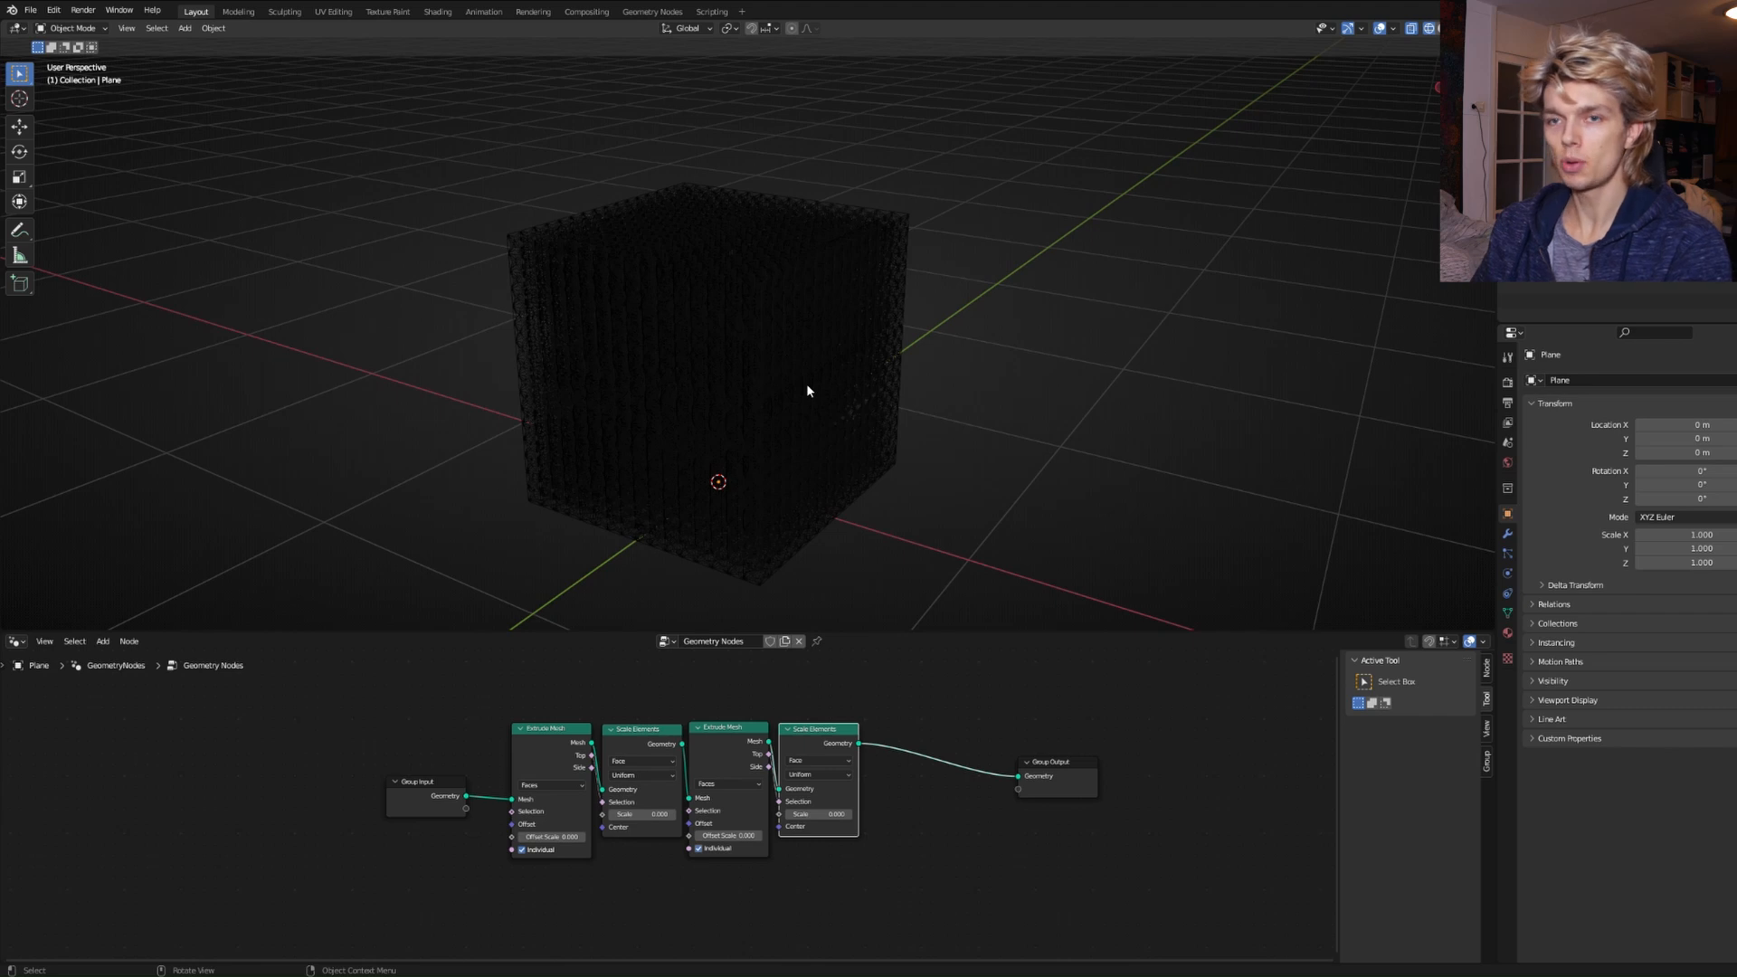
Handwrite the inequality (x² + y²) > z as an annotation across the 3D viewport.
middle_click_drag(806, 383, 836, 403)
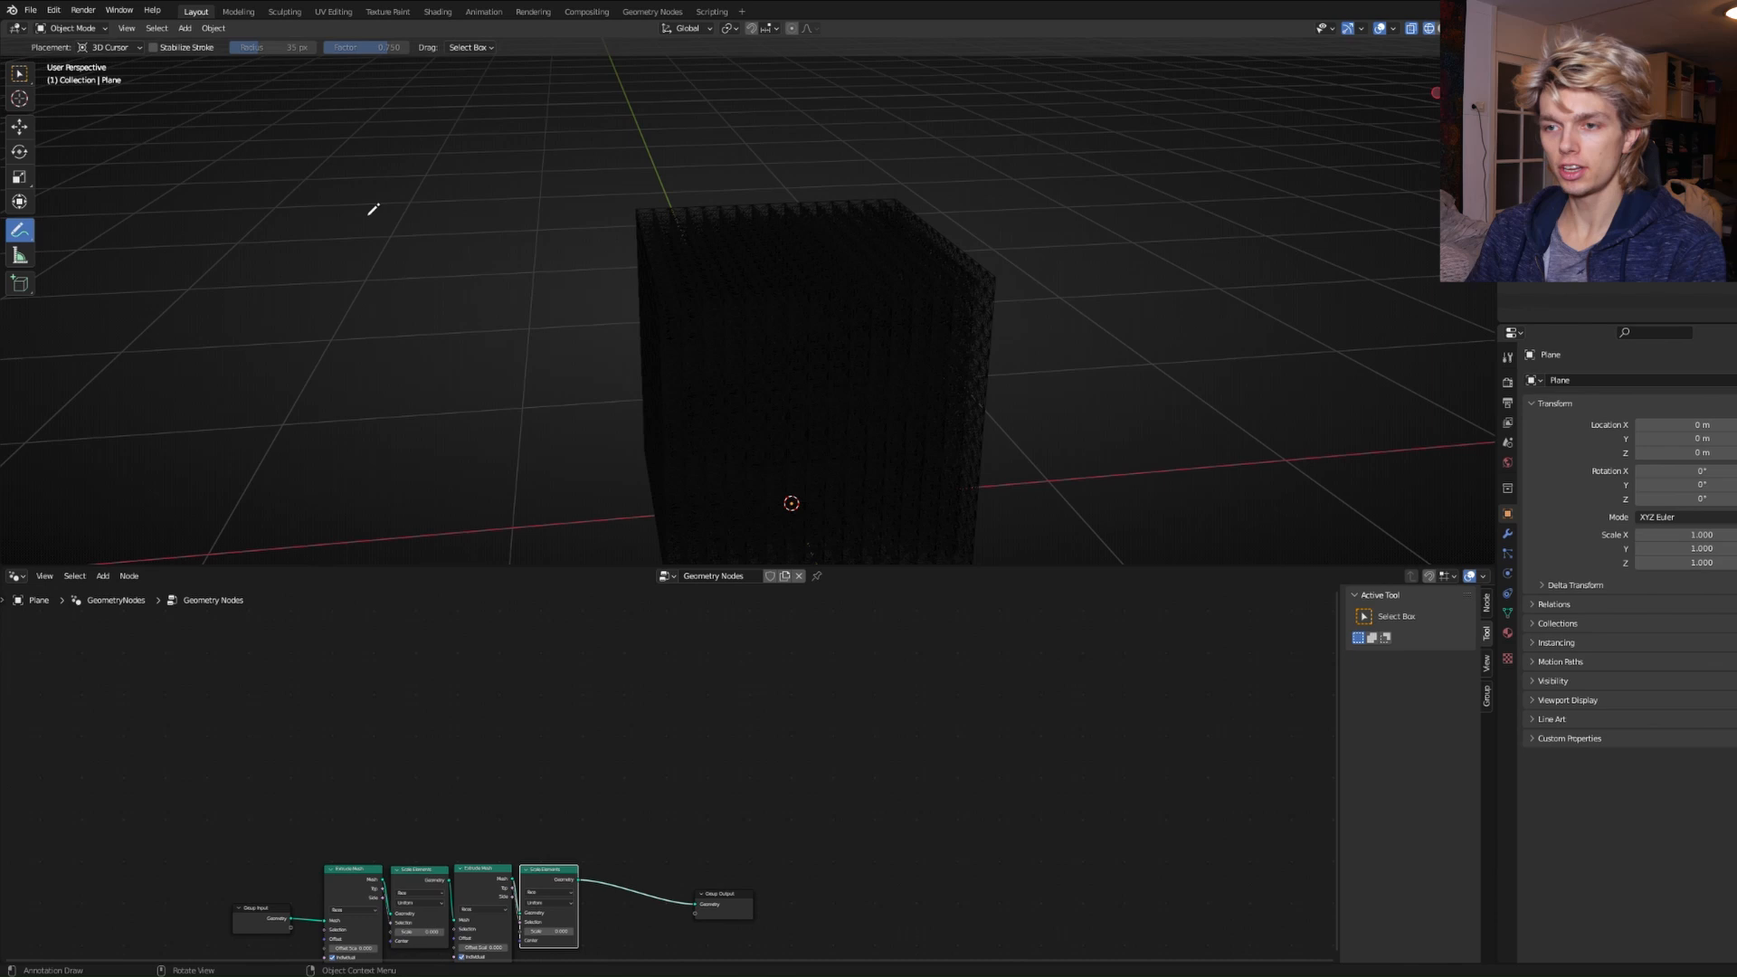
mouse_move(368, 202)
left_mouse_down()
mouse_move(447, 270)
mouse_move(421, 197)
left_mouse_up()
mouse_move(458, 147)
left_mouse_down()
mouse_move(497, 183)
mouse_move(531, 181)
left_mouse_up()
left_click_drag(575, 263, 568, 203)
mouse_move(556, 228)
left_mouse_down()
mouse_move(703, 193)
mouse_move(698, 215)
left_mouse_up()
left_click_drag(719, 152, 785, 183)
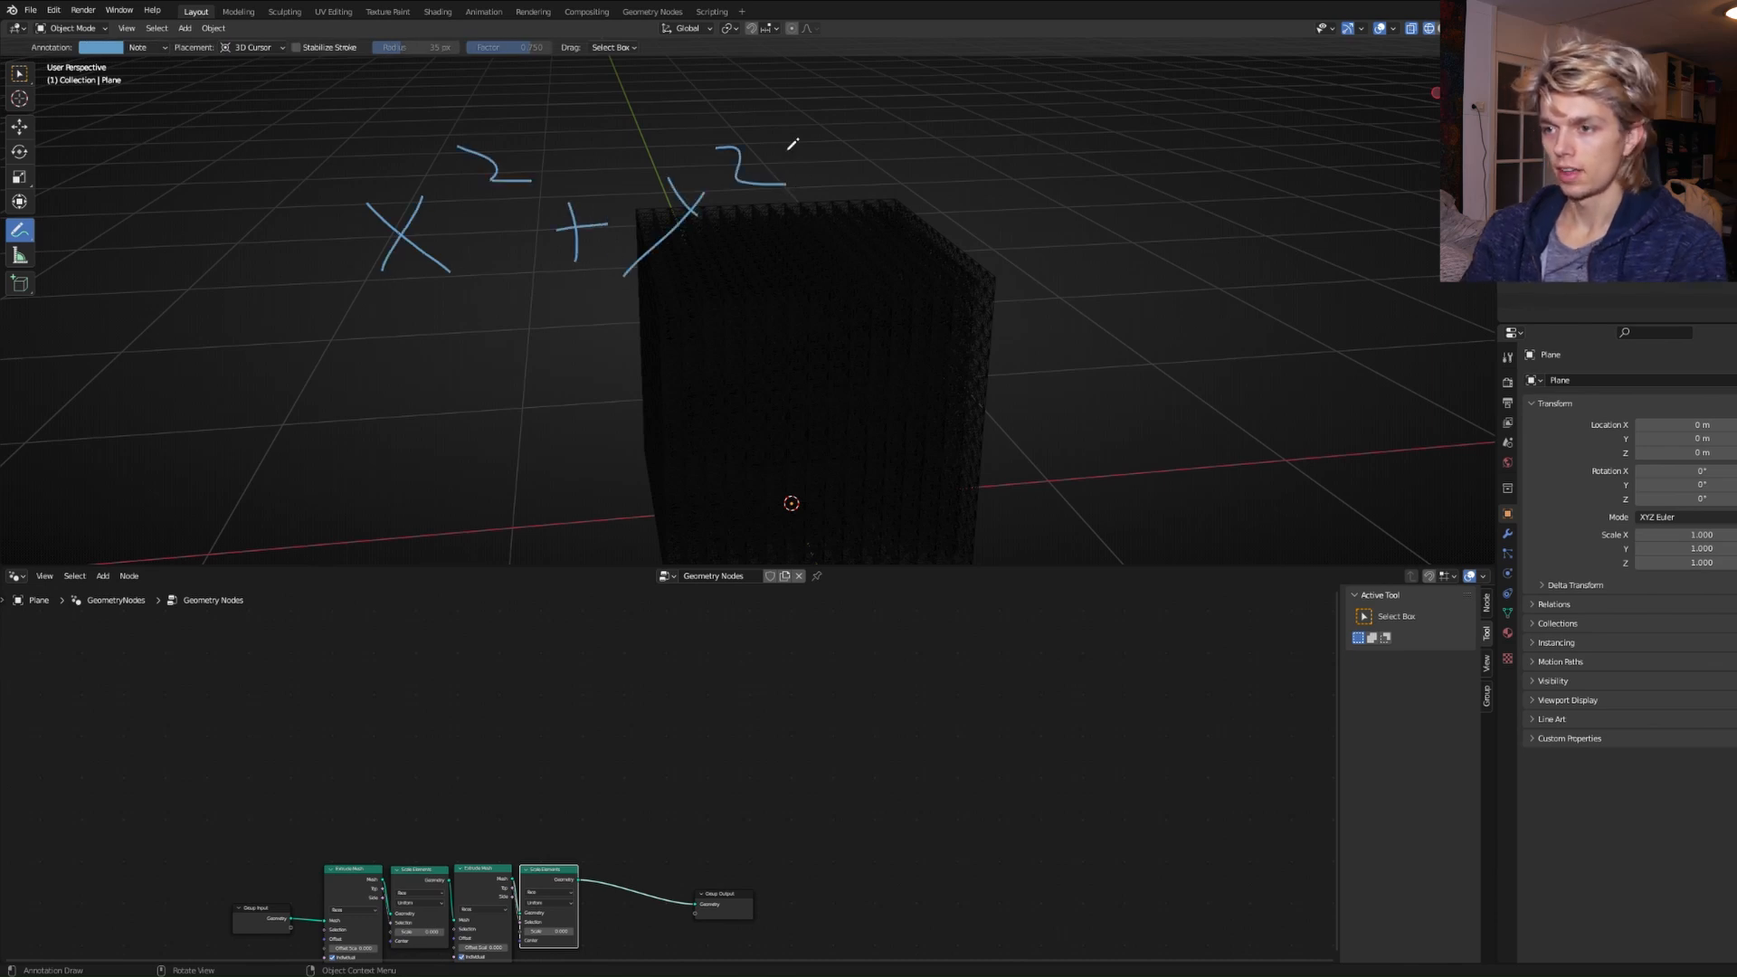
left_click_drag(813, 125, 819, 271)
left_click_drag(332, 260, 367, 142)
mouse_move(868, 155)
left_mouse_down()
mouse_move(945, 176)
mouse_move(859, 242)
left_mouse_up()
mouse_move(963, 141)
left_mouse_down()
mouse_move(1090, 152)
mouse_move(1078, 242)
left_mouse_up()
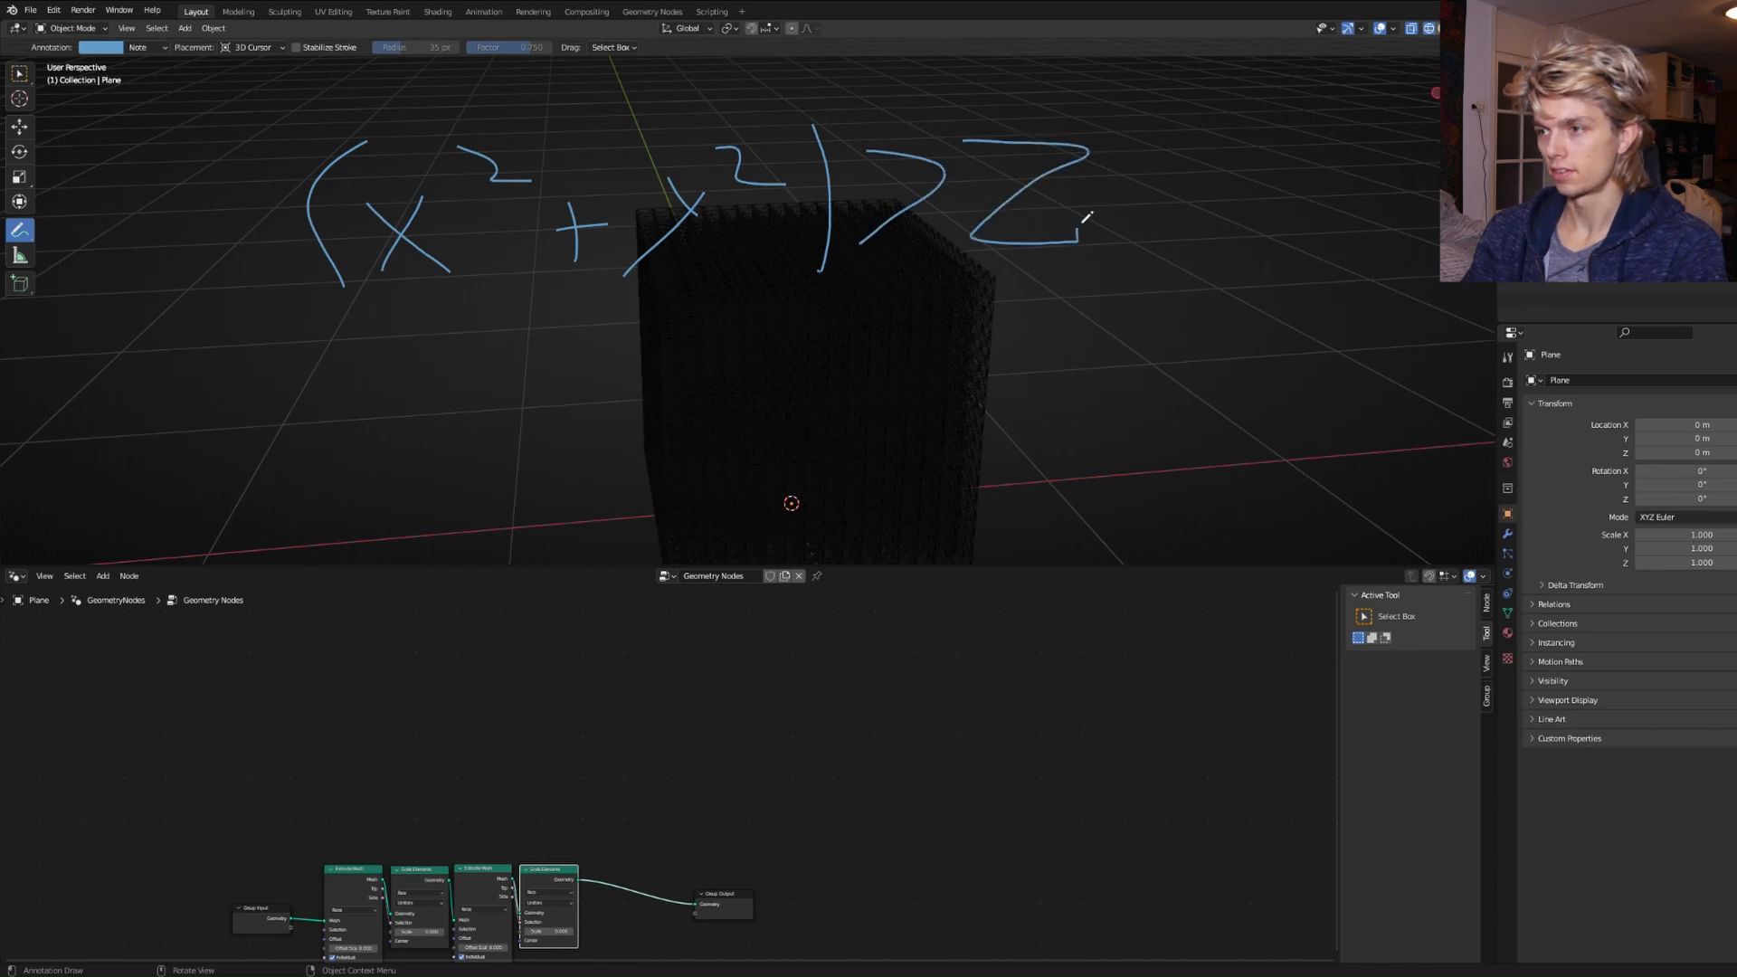
Handwrite an exponent above the z of the annotated inequality.
left_click_drag(1110, 109, 1137, 133)
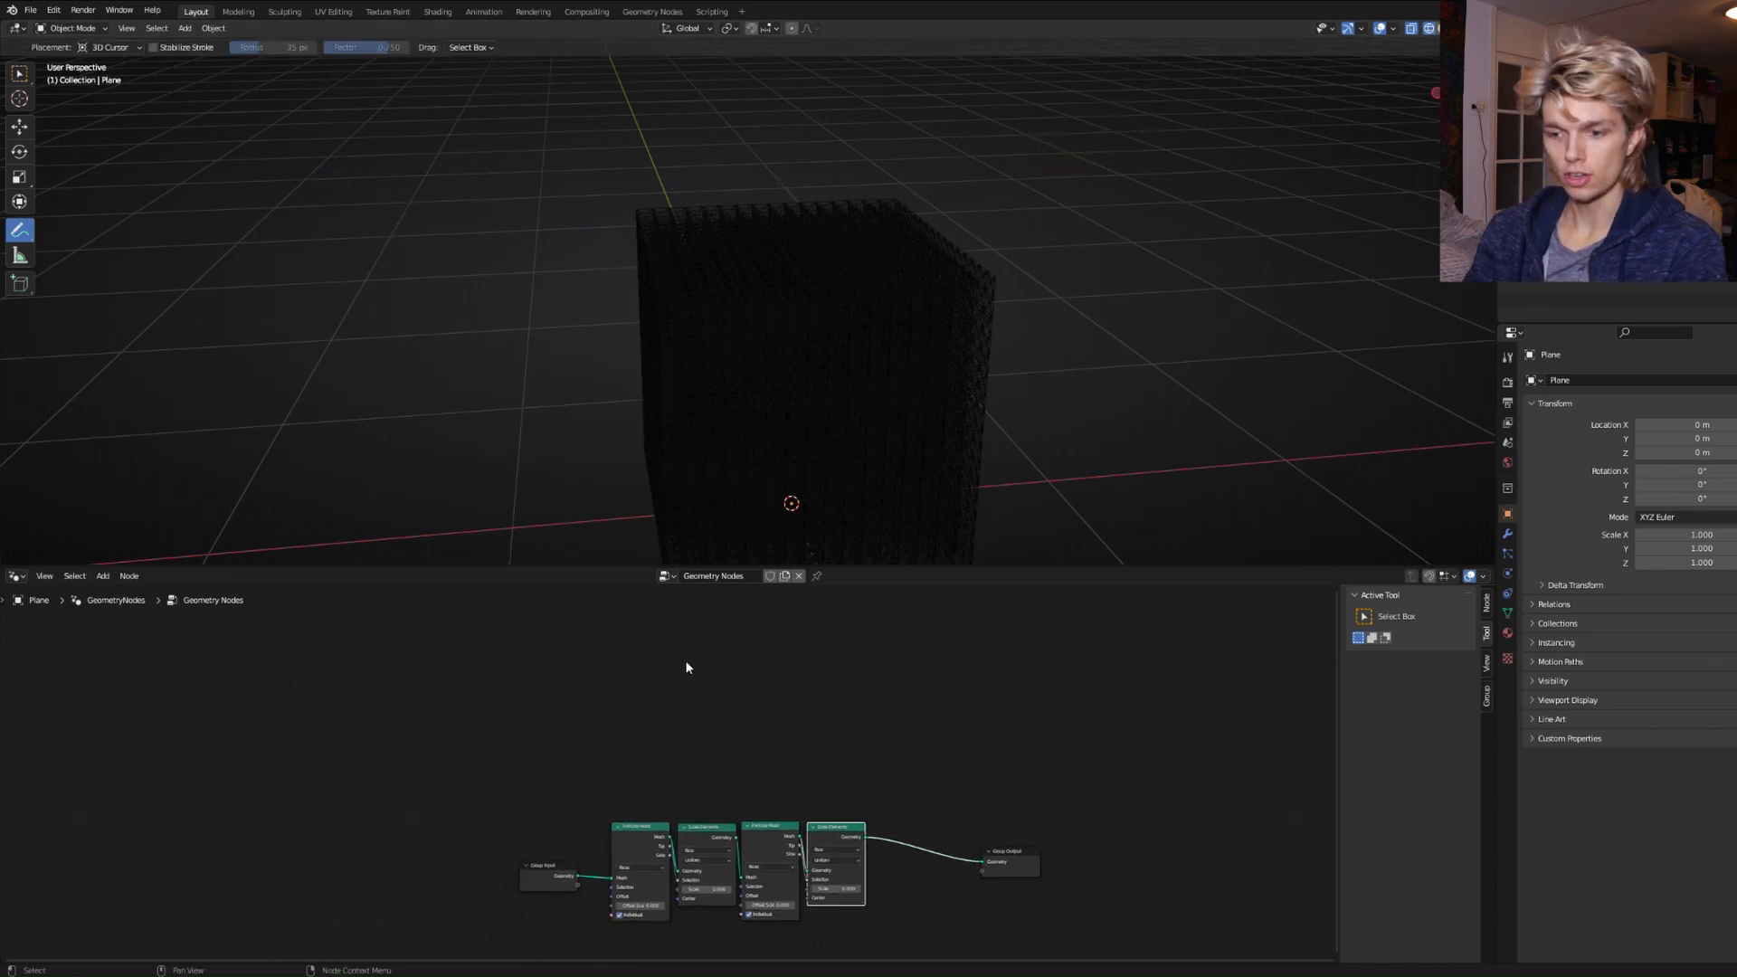
Add a Position node and a Separate XYZ node, and link Position to the Separate XYZ Vector.
key("shift+a")
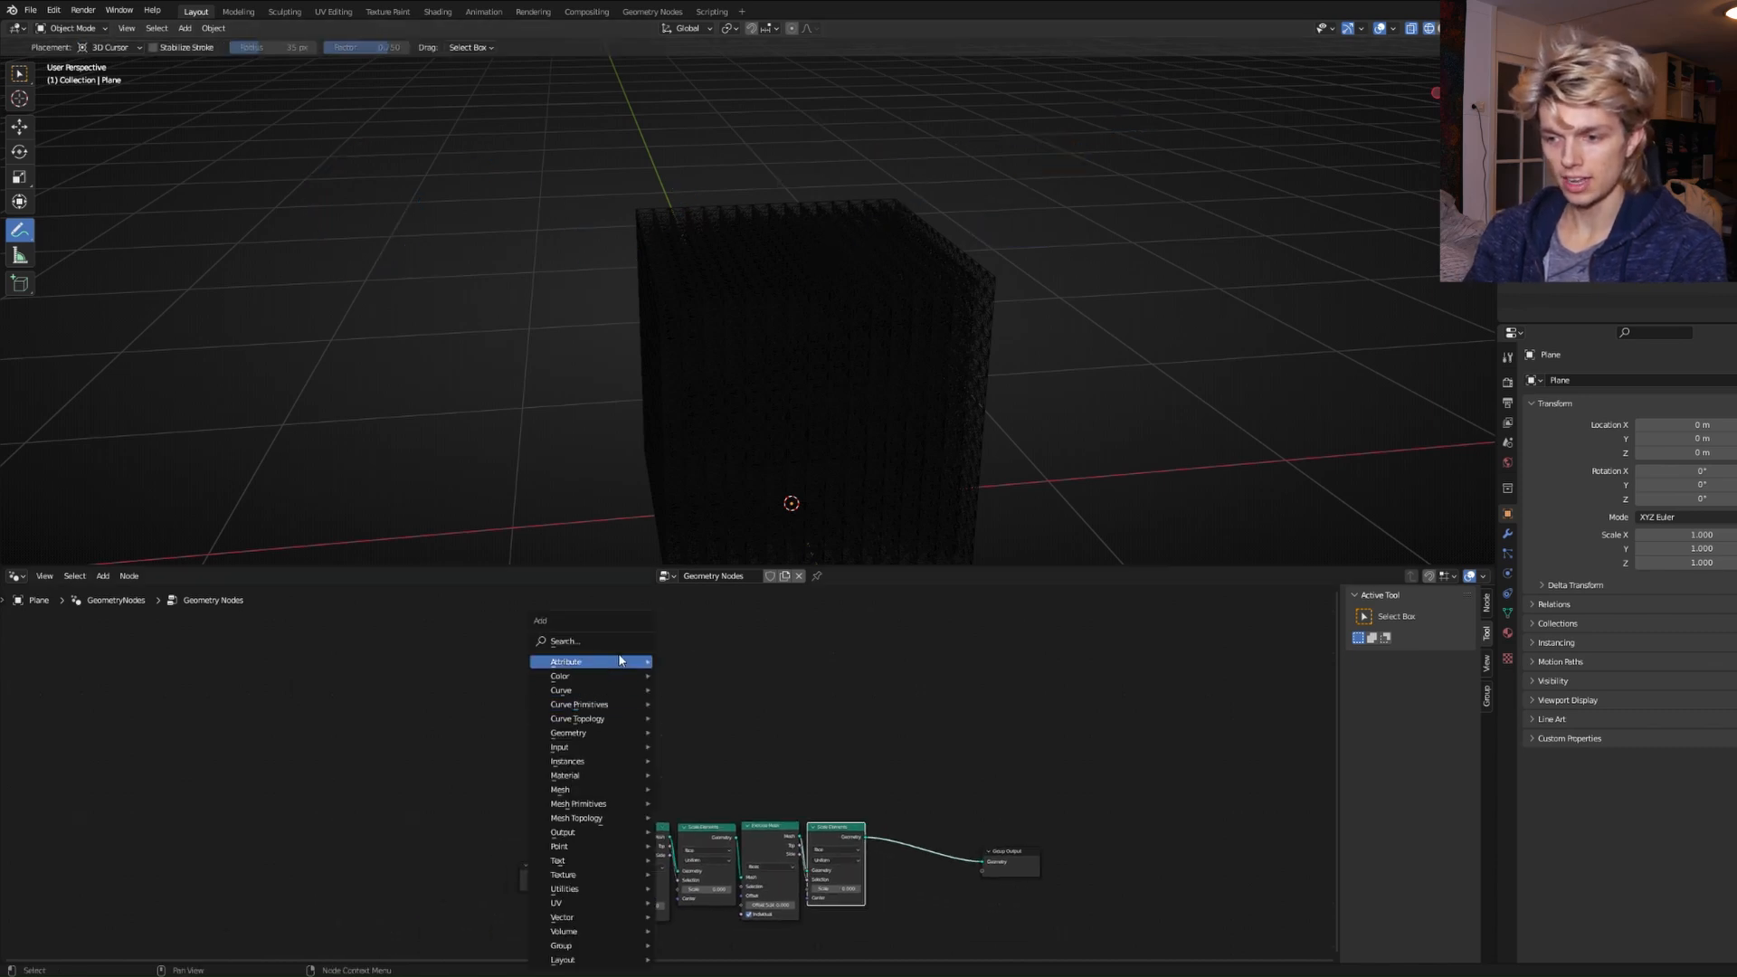
left_click(588, 643)
type("POS")
key("Return")
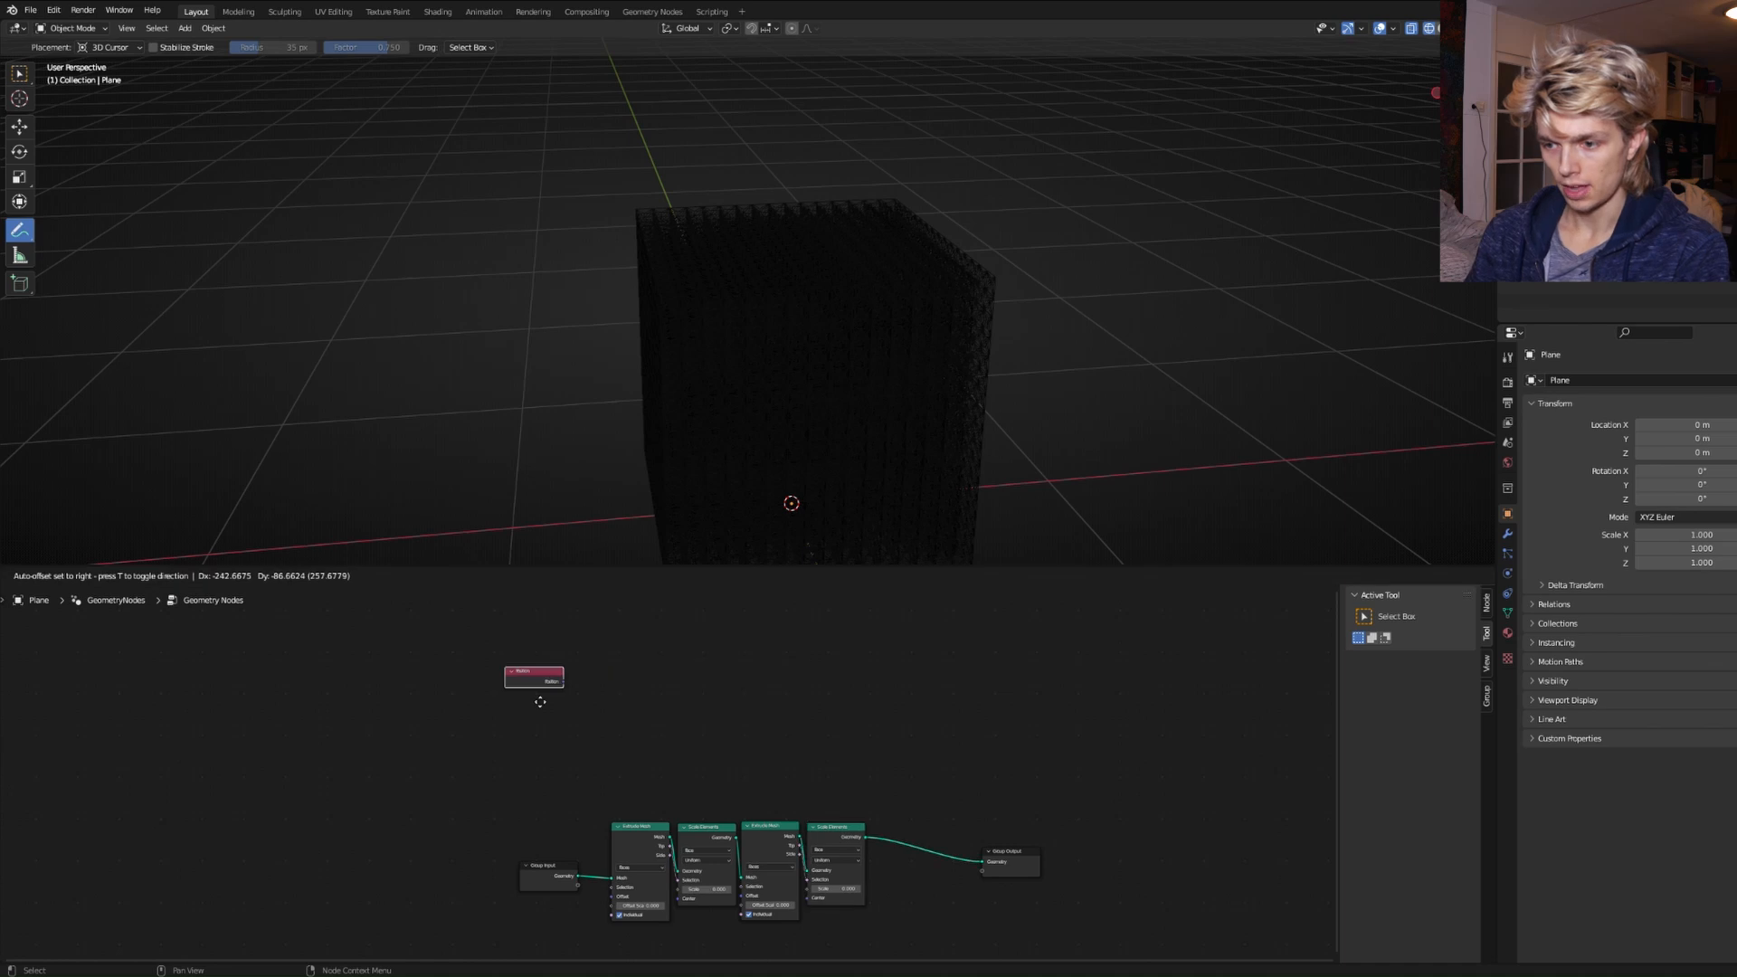
left_click(541, 700)
key("shift+a")
left_click(544, 642)
type("SE")
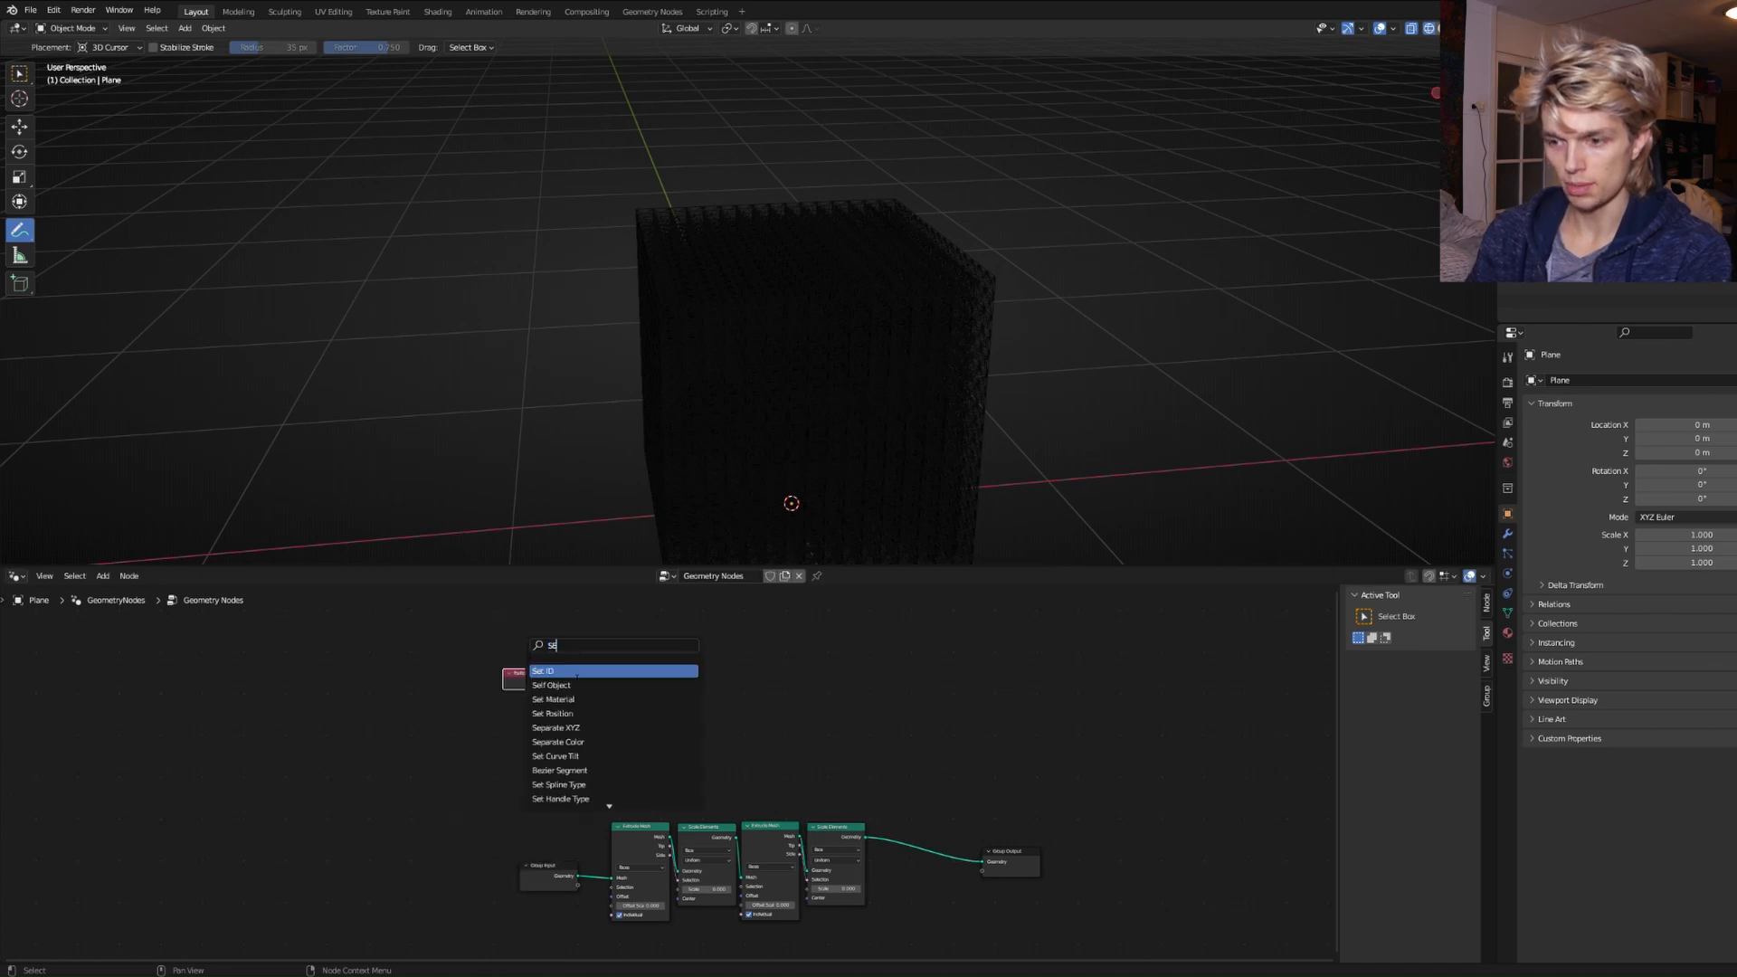
left_click(563, 728)
left_click(602, 688)
left_click_drag(561, 684, 584, 647)
scroll(703, 693, "up", 3)
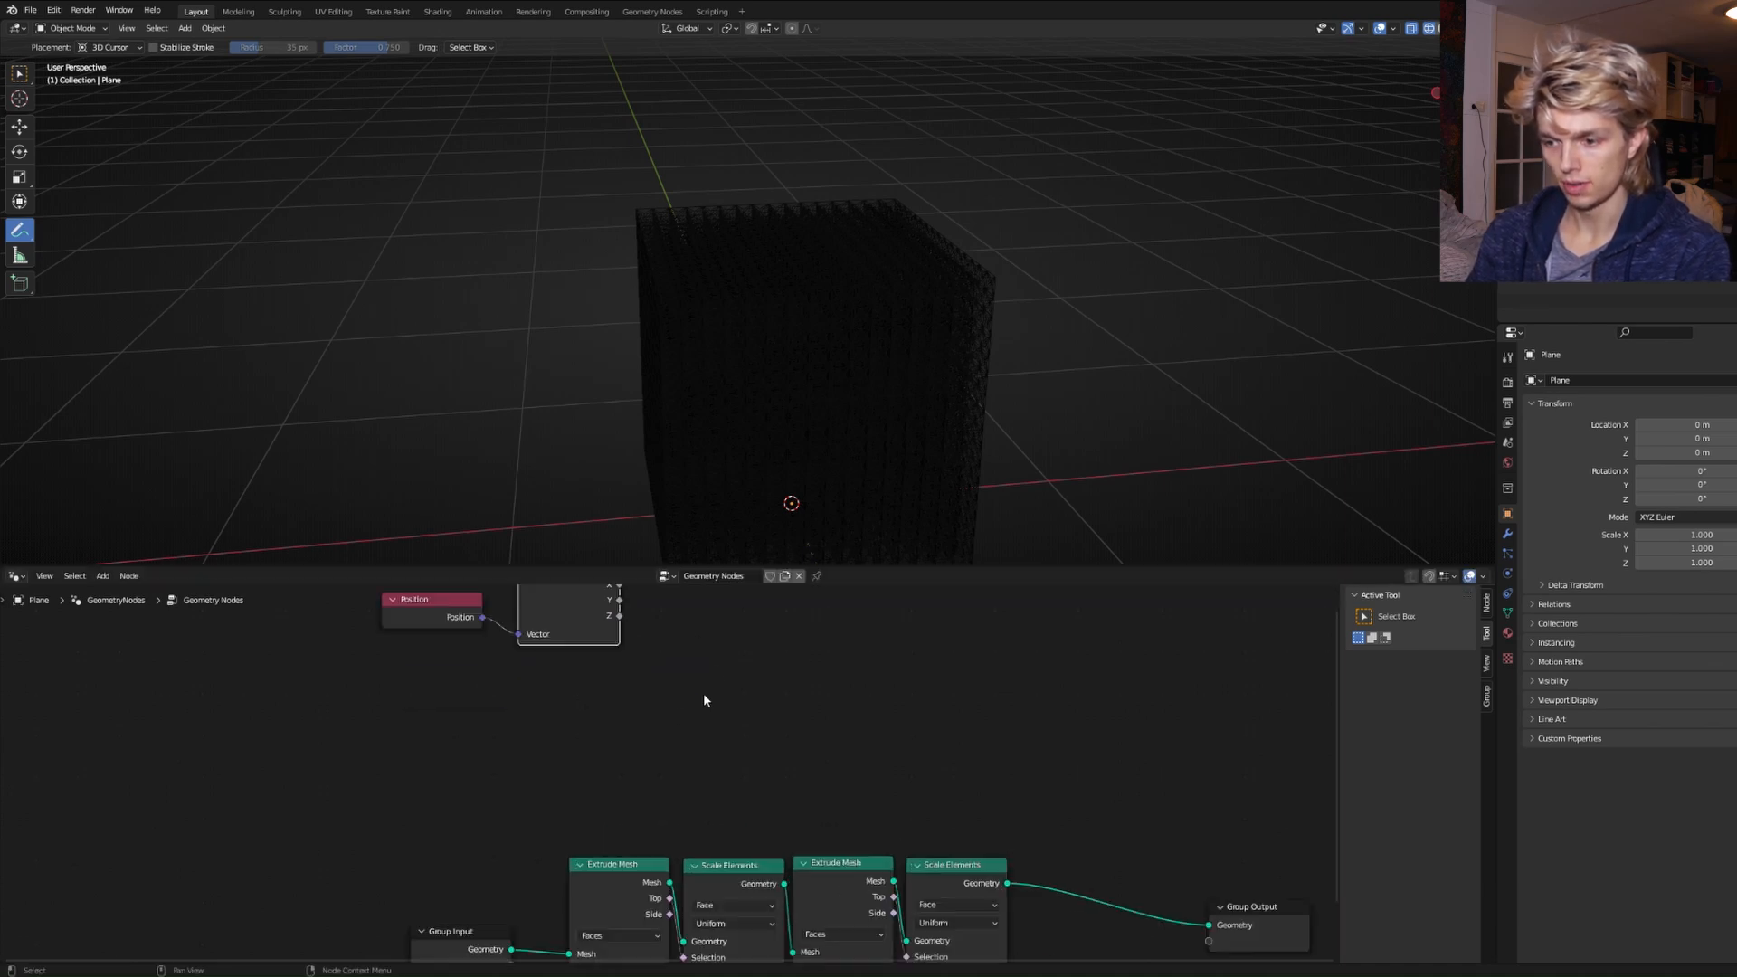
Add a Math node set to Power with Exponent 2, and link the X of Separate XYZ to its Base.
key("shift+a")
left_click(702, 642)
type("MATH")
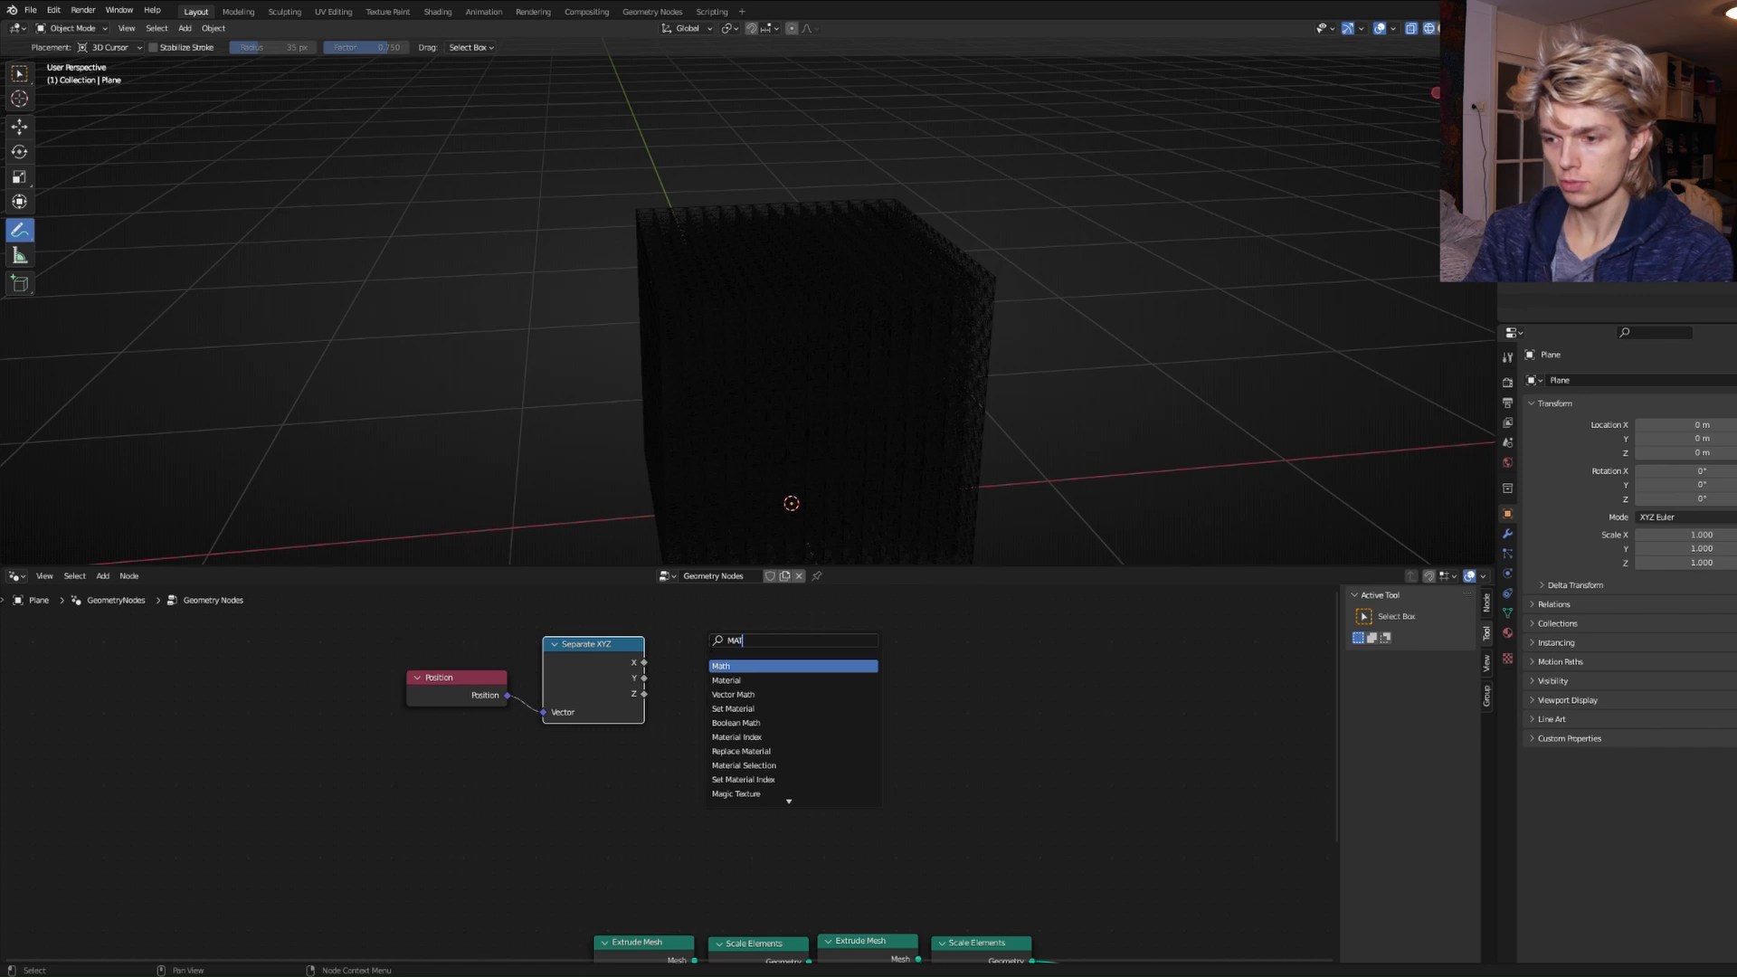
left_click(735, 667)
left_click(751, 689)
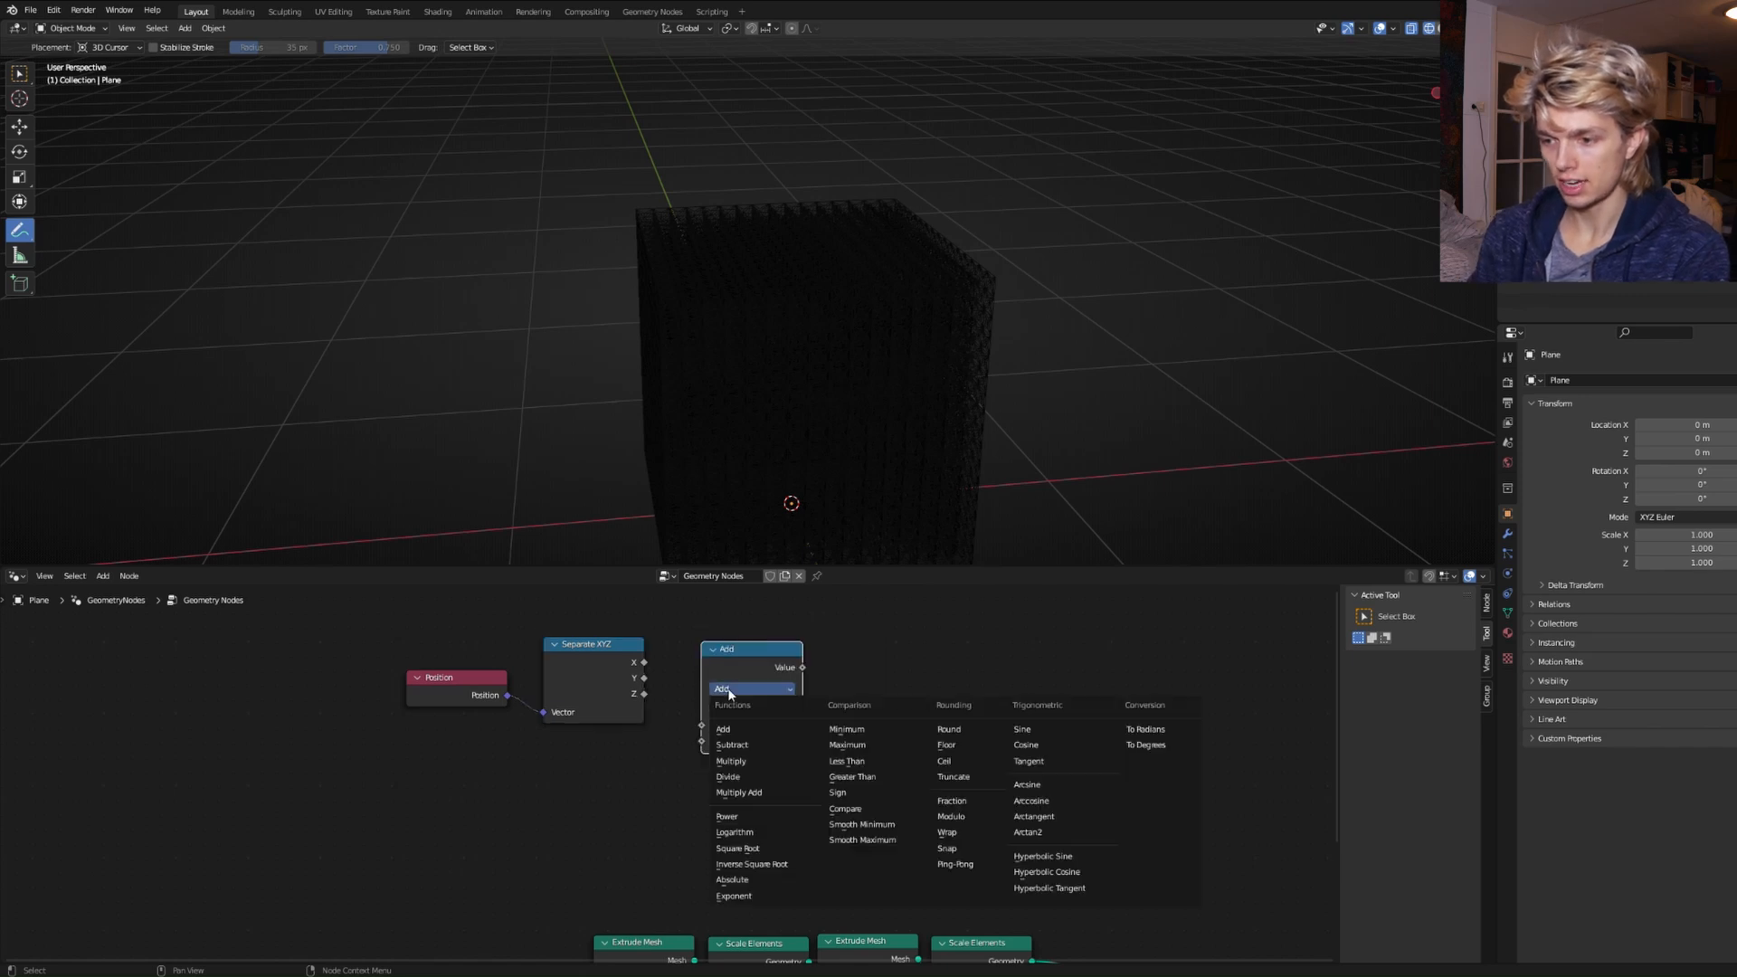
left_click(737, 819)
left_click(751, 741)
left_click(887, 721)
middle_click_drag(868, 719, 881, 768)
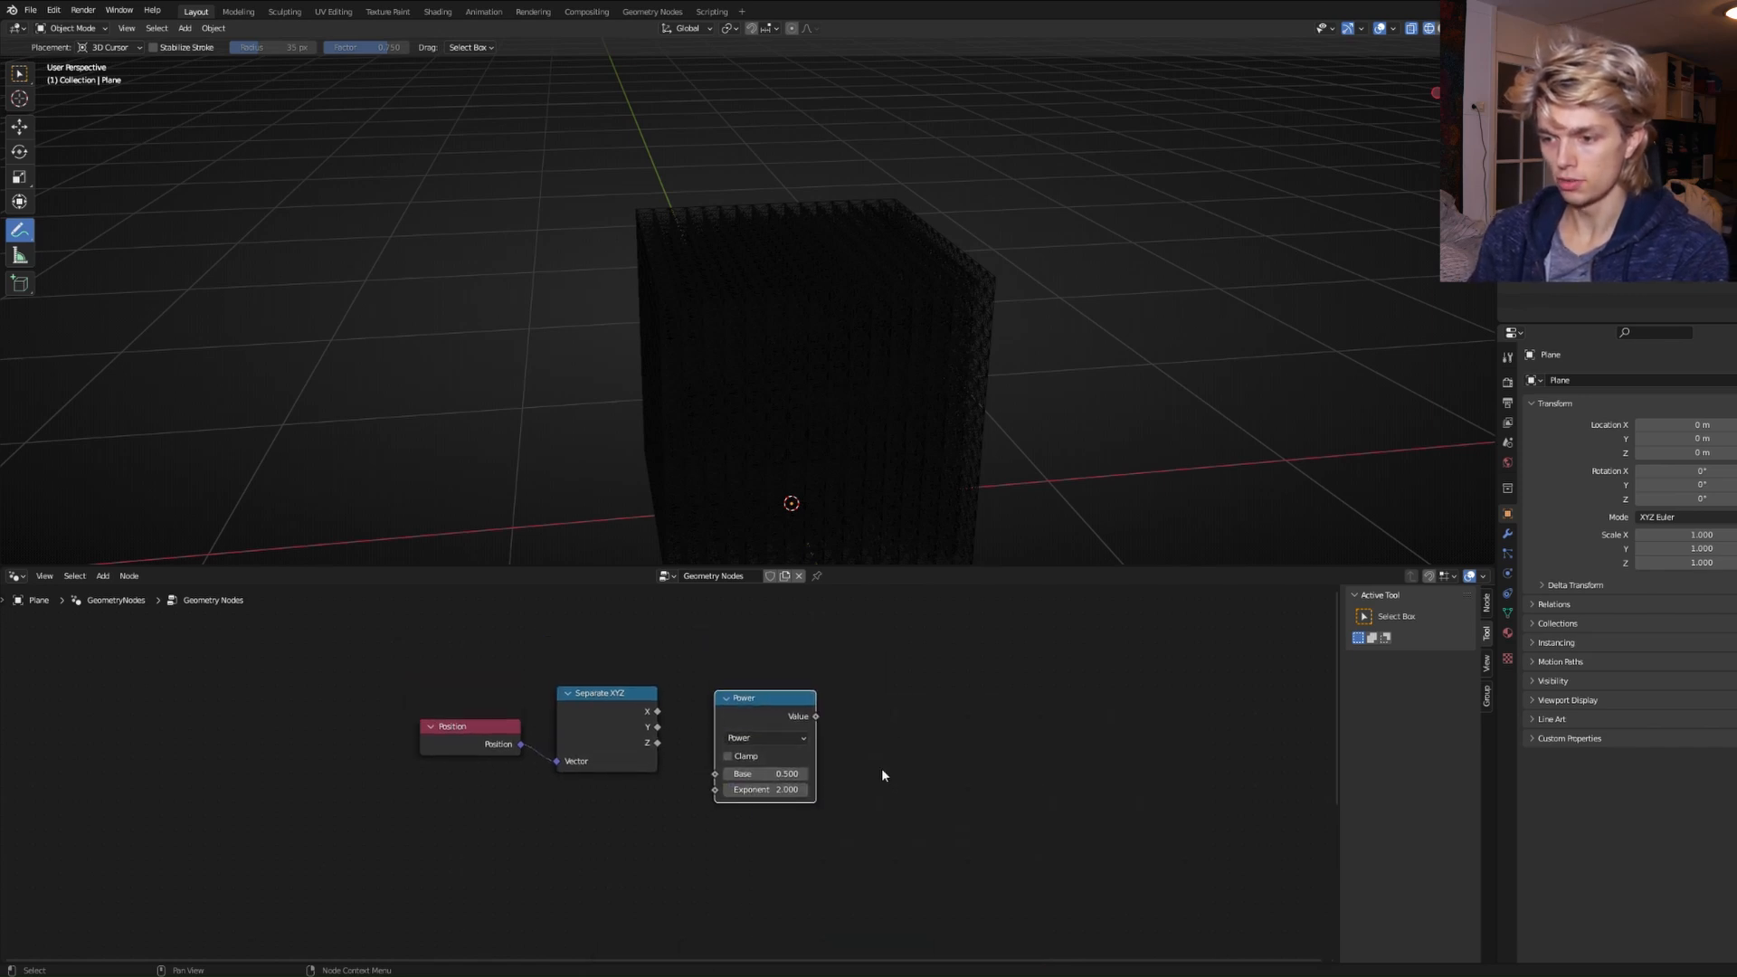
left_click_drag(780, 702, 772, 639)
left_click_drag(661, 709, 701, 712)
left_click_drag(744, 657, 748, 623)
Duplicate the Power node twice below the first, linking Y to one copy's Base and Z to the other's.
key("shift+d")
left_click(762, 728)
left_click_drag(661, 729, 721, 780)
left_click_drag(772, 707, 763, 720)
scroll(761, 720, "down", 2)
middle_click_drag(762, 720, 742, 677)
key("shift+d")
left_click(748, 794)
left_click_drag(653, 693, 708, 852)
middle_click_drag(751, 680, 685, 747)
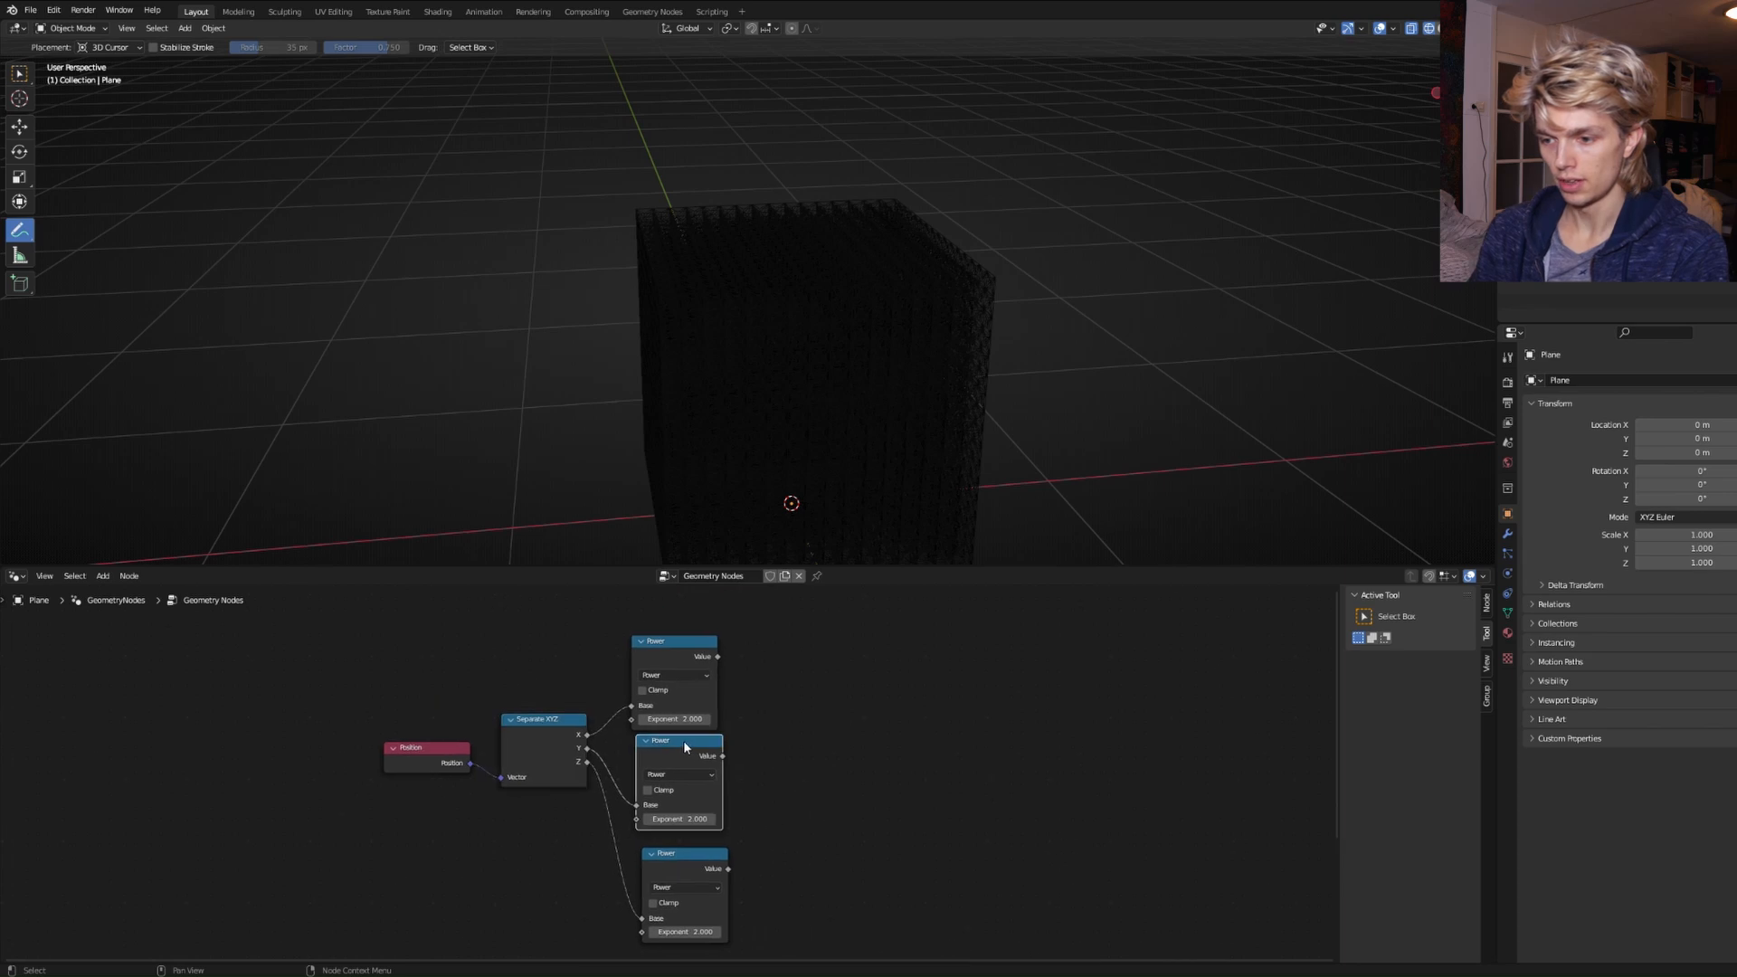
Duplicate a Power node, change the copy to Add, and feed it the X and Y Power values.
key("shift+d")
left_click_drag(681, 645, 776, 728)
left_click(824, 655)
left_click(822, 685)
left_click(815, 714)
middle_click_drag(808, 809, 741, 791)
Duplicate the Add node as a Greater Than node comparing the sum against the Z Power value as Threshold.
left_click(753, 643)
key("shift+d")
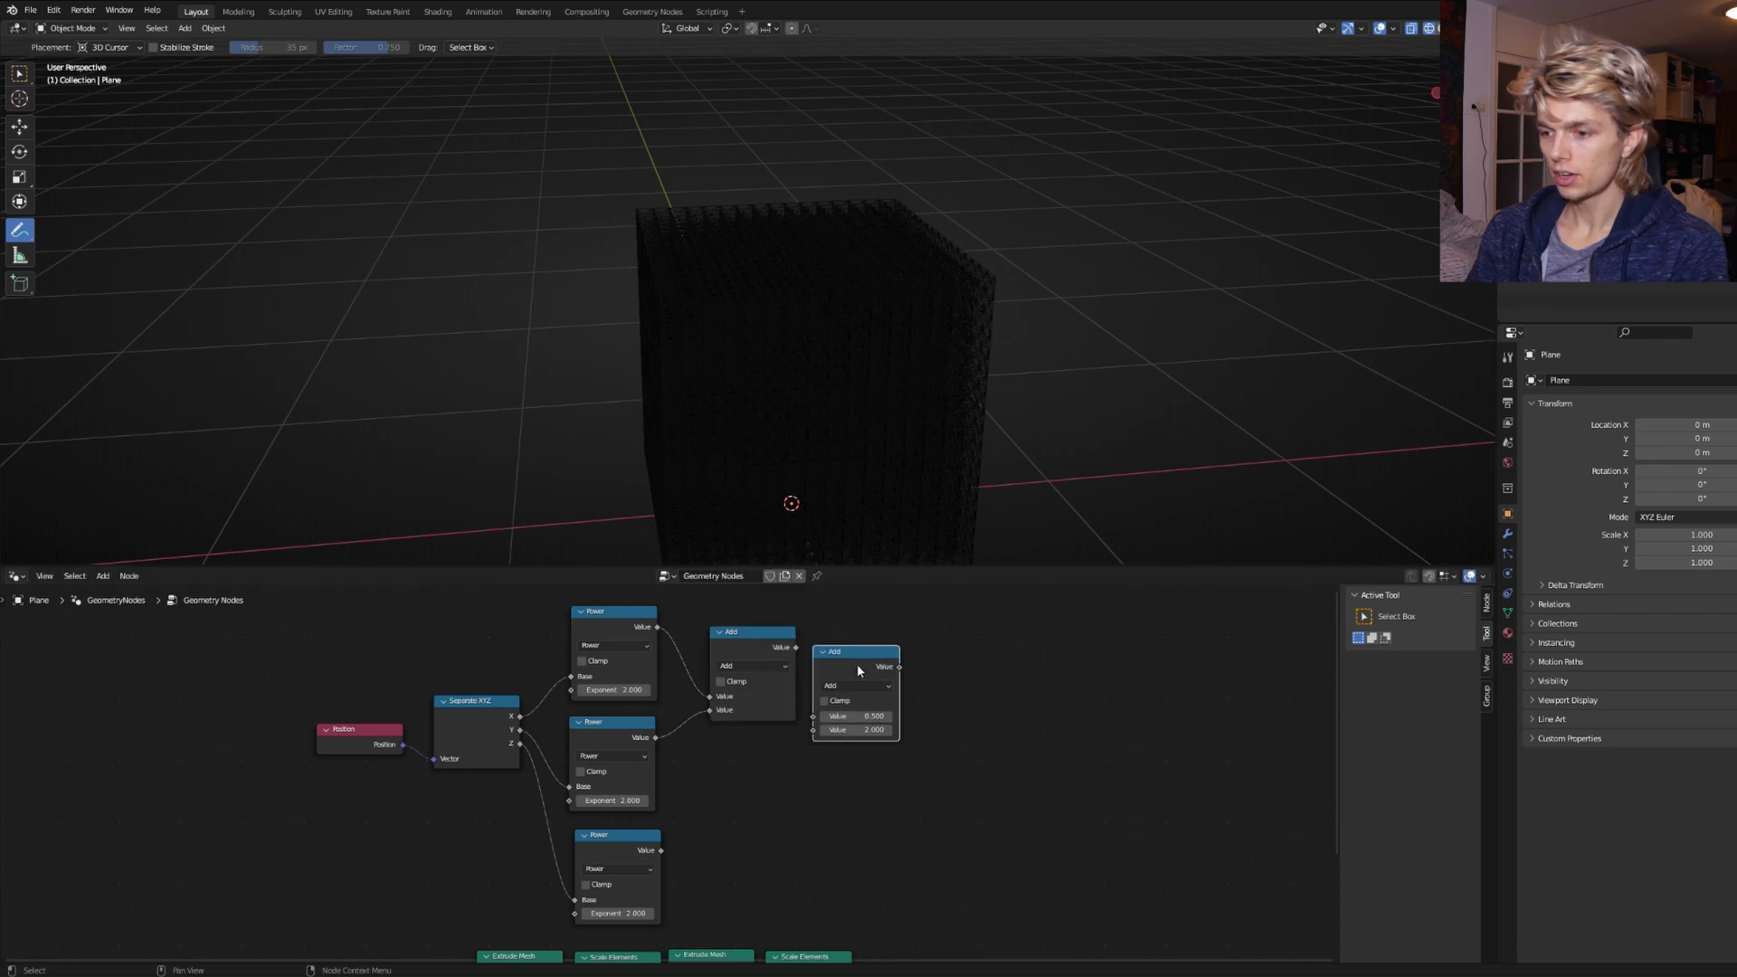
left_click(856, 664)
left_click(856, 685)
left_click(932, 761)
left_click_drag(860, 655, 841, 709)
left_click_drag(662, 850, 848, 723)
scroll(866, 803, "down", 3)
middle_click_drag(883, 821, 744, 802)
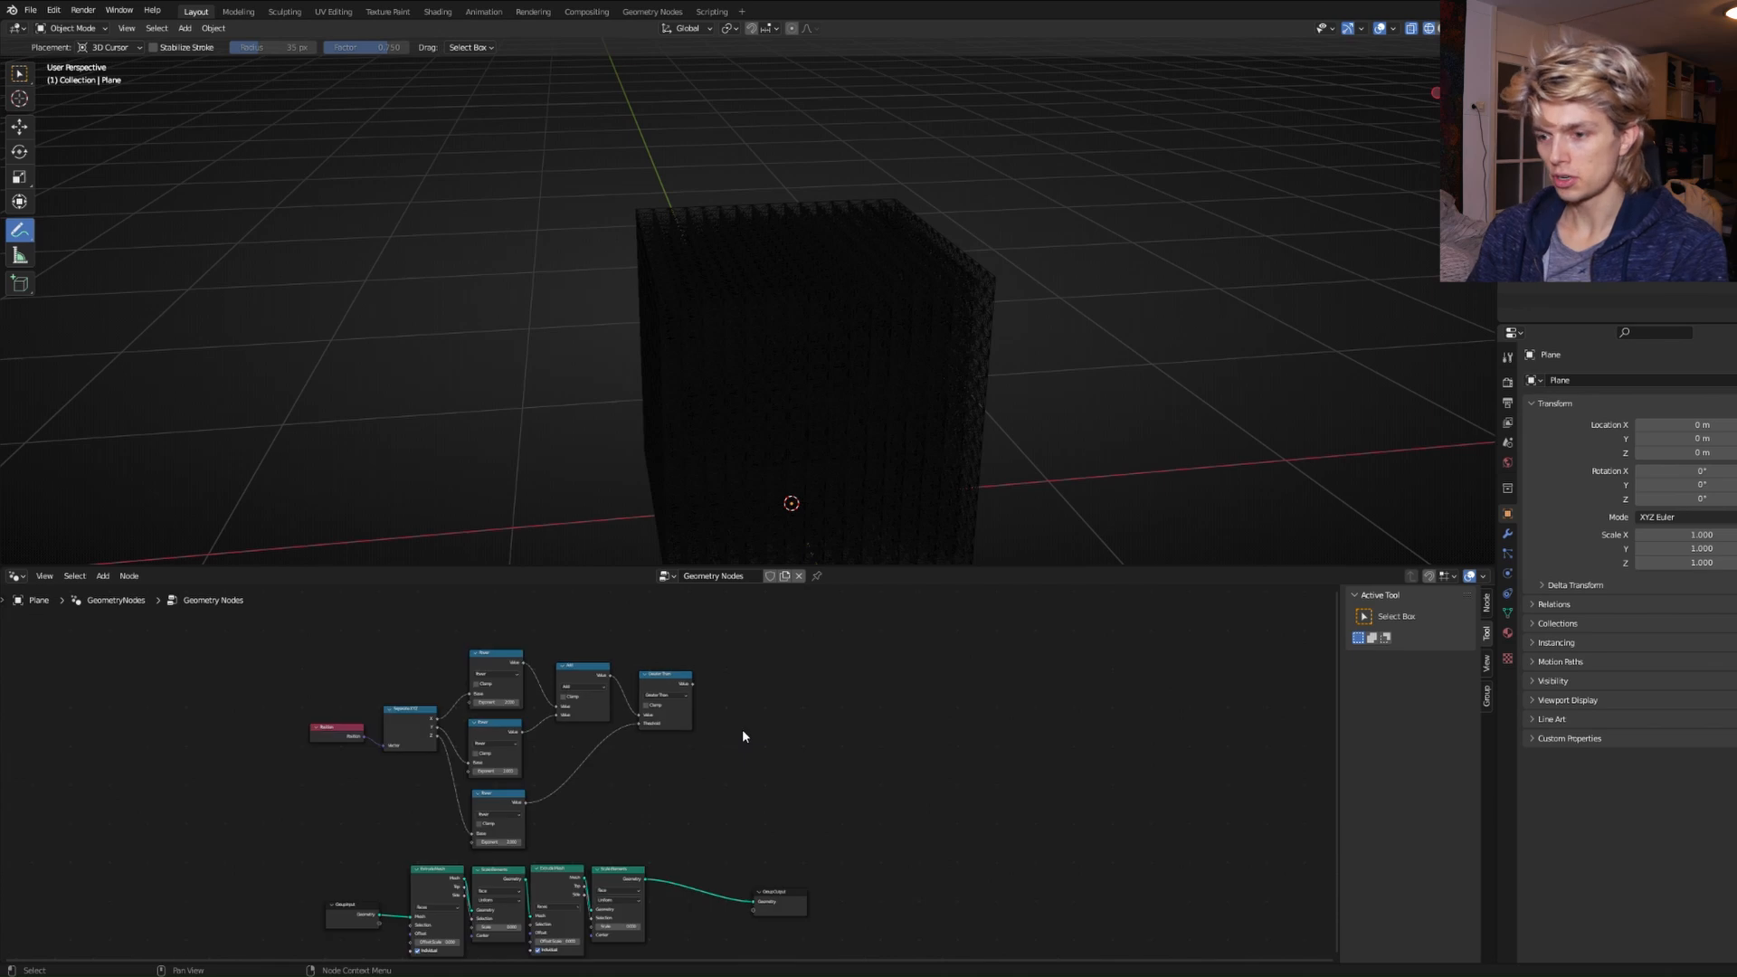
Insert a Delete Geometry node between the last Scale Elements node and Group Output.
key("shift+a")
left_click(725, 642)
type("delete geo")
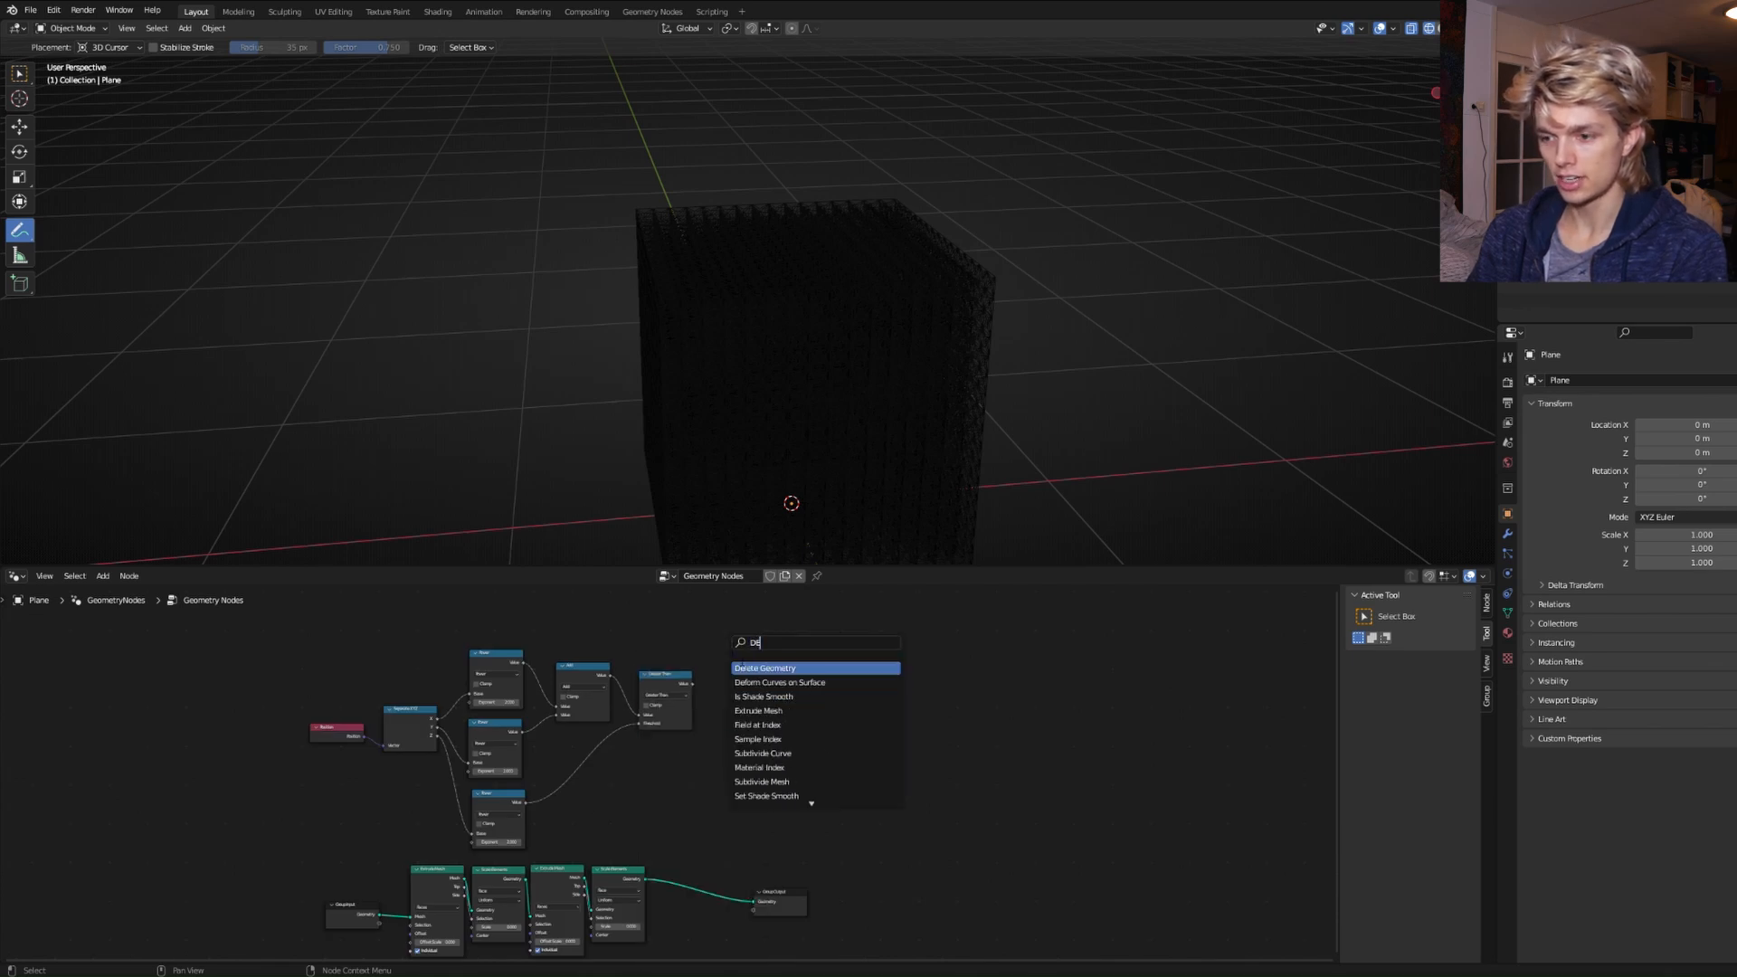
key("Return")
left_click(735, 907)
left_click_drag(782, 906, 862, 872)
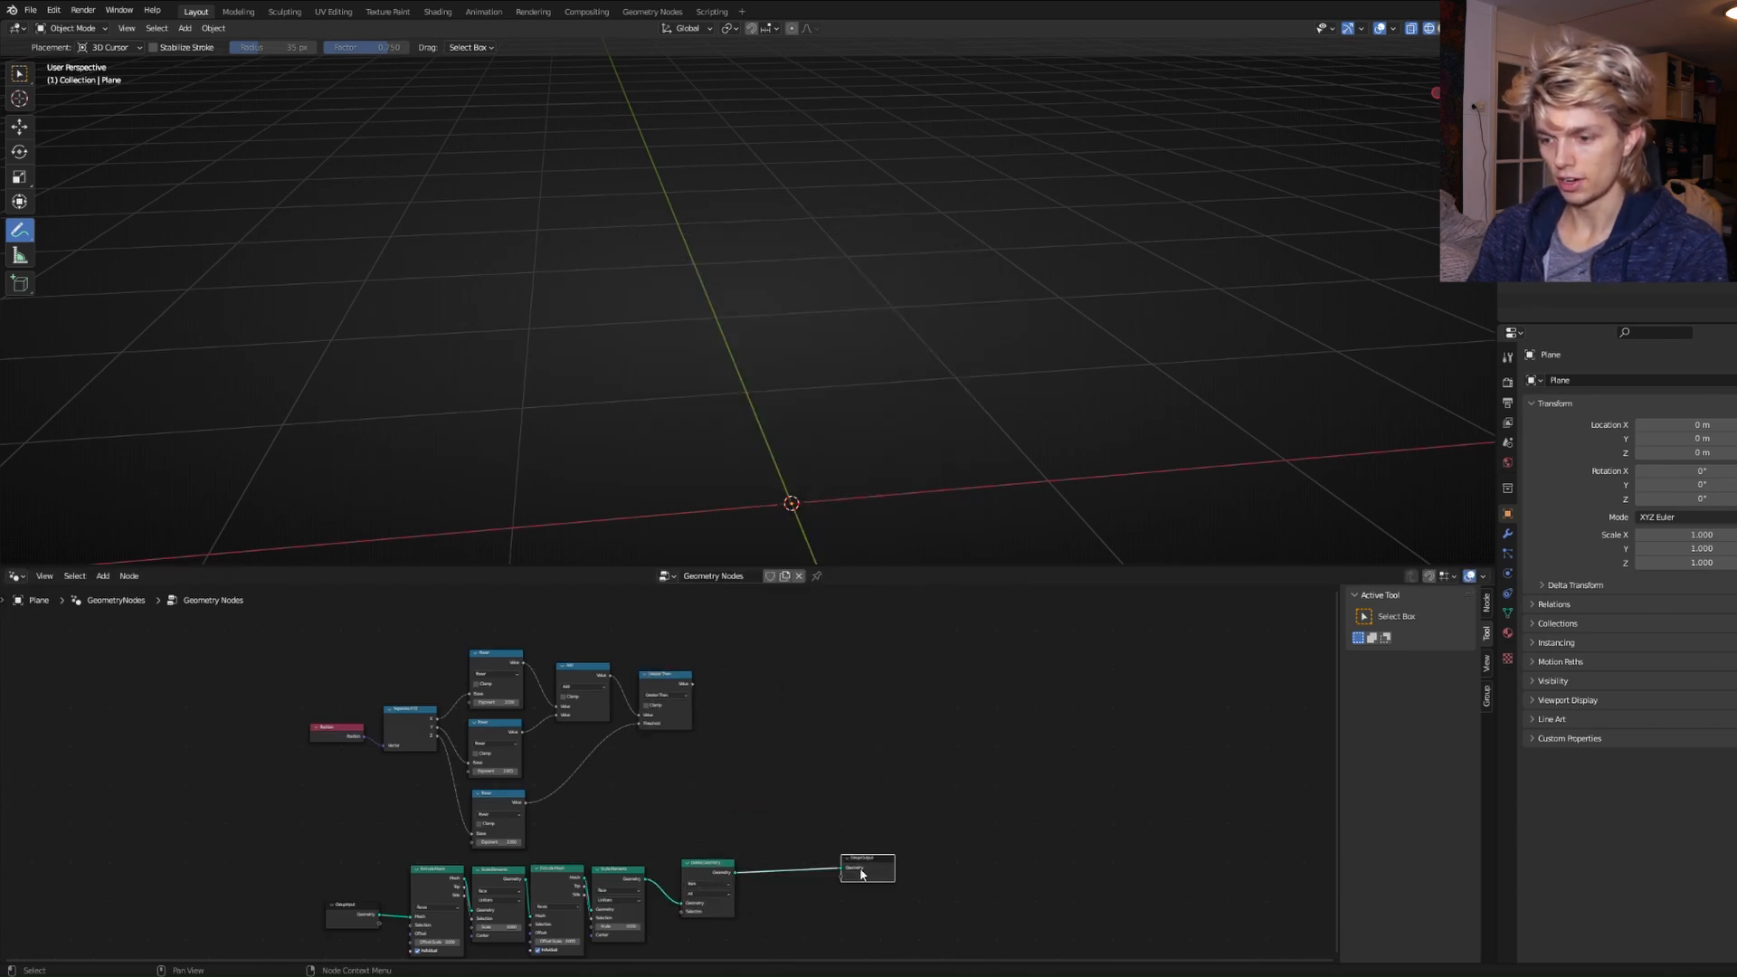
Link the Greater Than value to Delete Geometry's Selection and check the trimmed grid from another side.
left_click_drag(711, 881, 795, 737)
scroll(723, 706, "up", 5)
mouse_move(723, 706)
middle_mouse_down()
mouse_move(751, 670)
mouse_move(727, 692)
middle_mouse_up()
left_click_drag(681, 653, 795, 785)
middle_click_drag(919, 524, 683, 566)
middle_click_drag(739, 457, 699, 489)
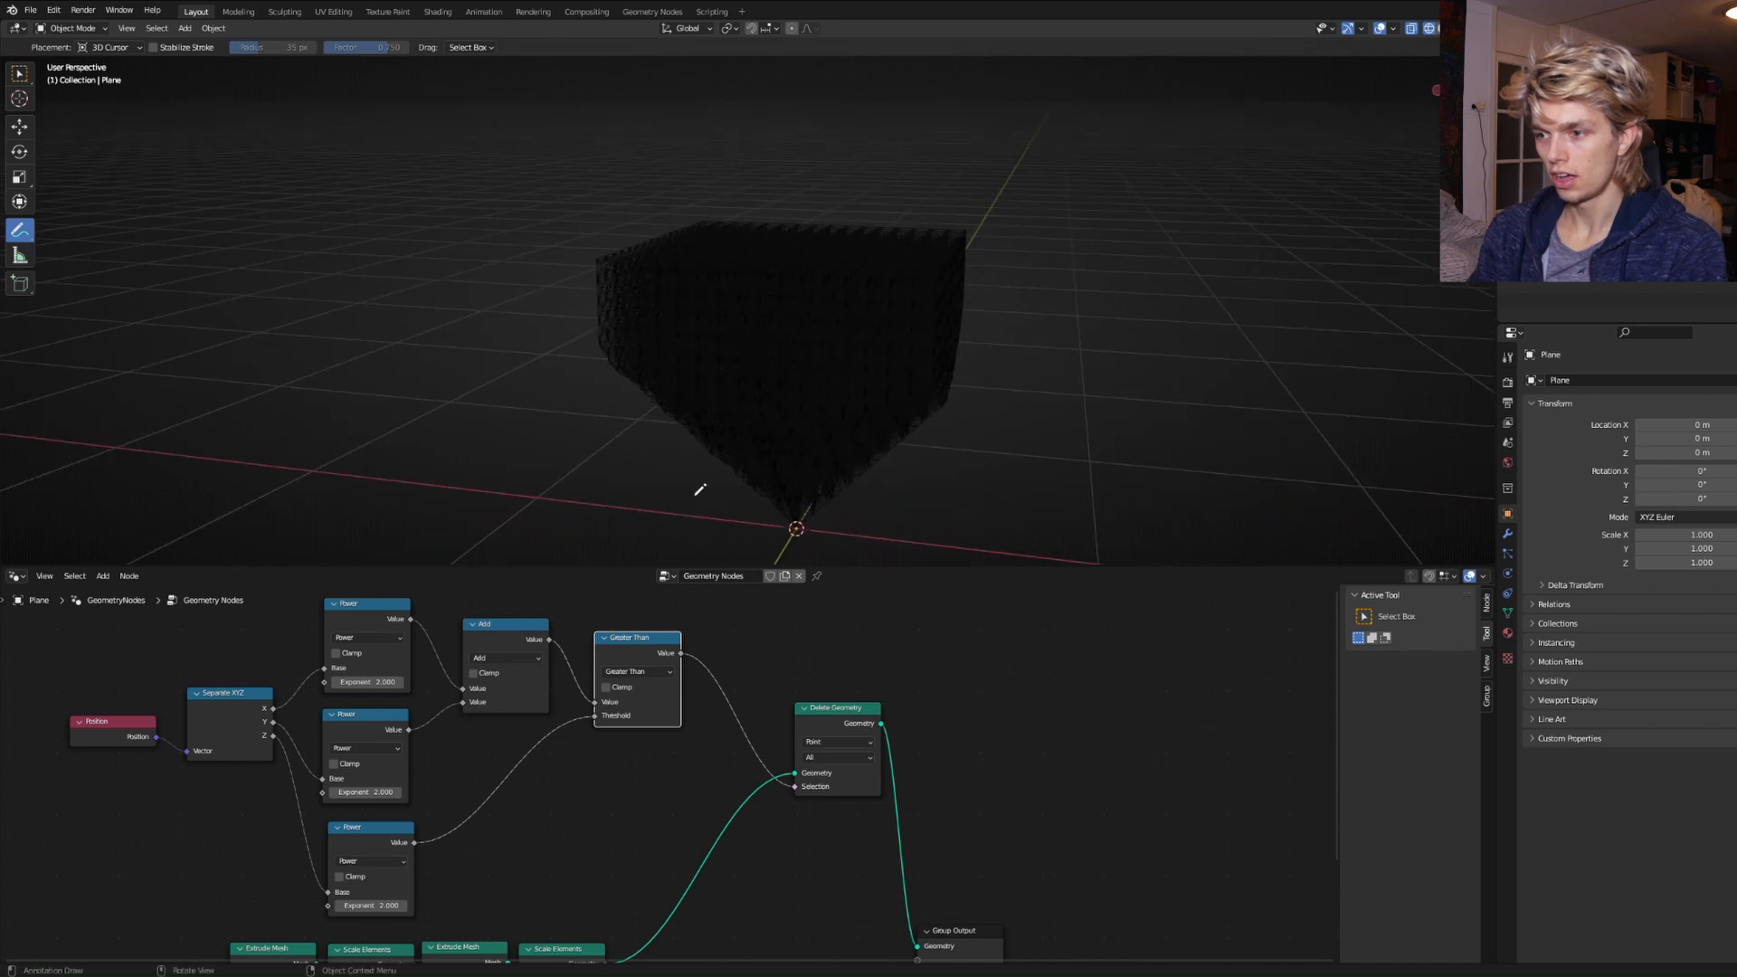
Insert a copy of Greater Than between Add and Greater Than, change it to Multiply, and set its second Value to 3.2.
middle_click_drag(658, 648, 751, 648)
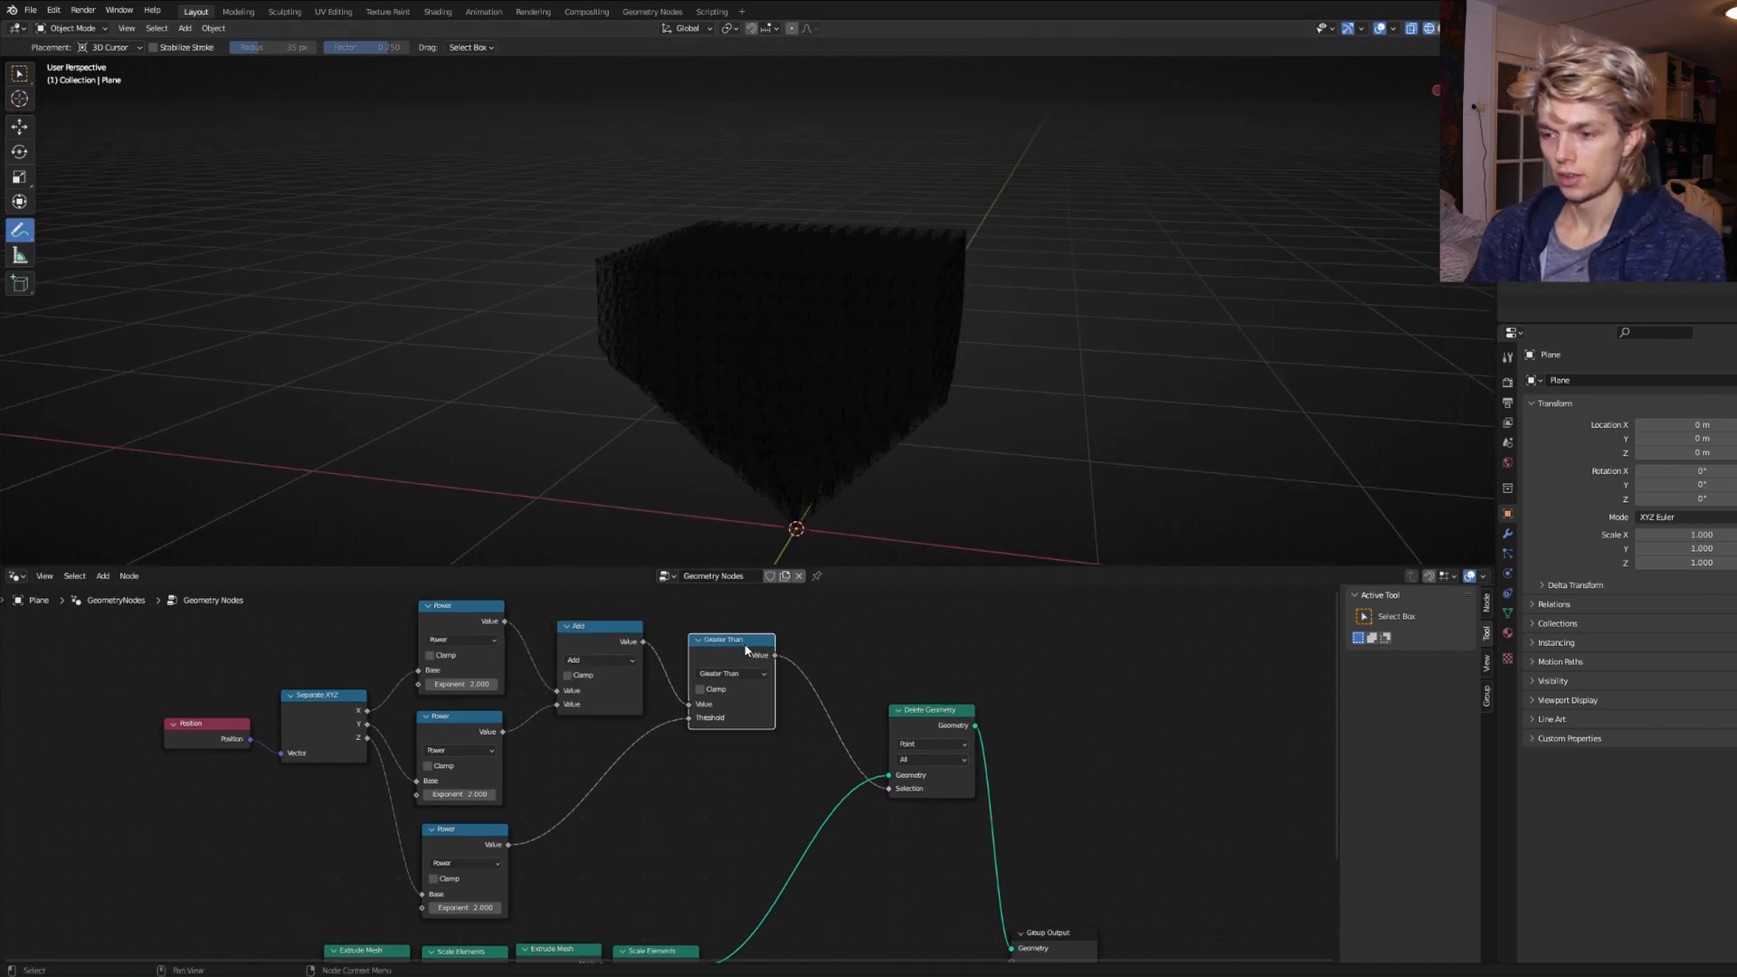
left_click_drag(751, 648, 808, 641)
key("shift+d")
left_click(738, 635)
left_click(727, 656)
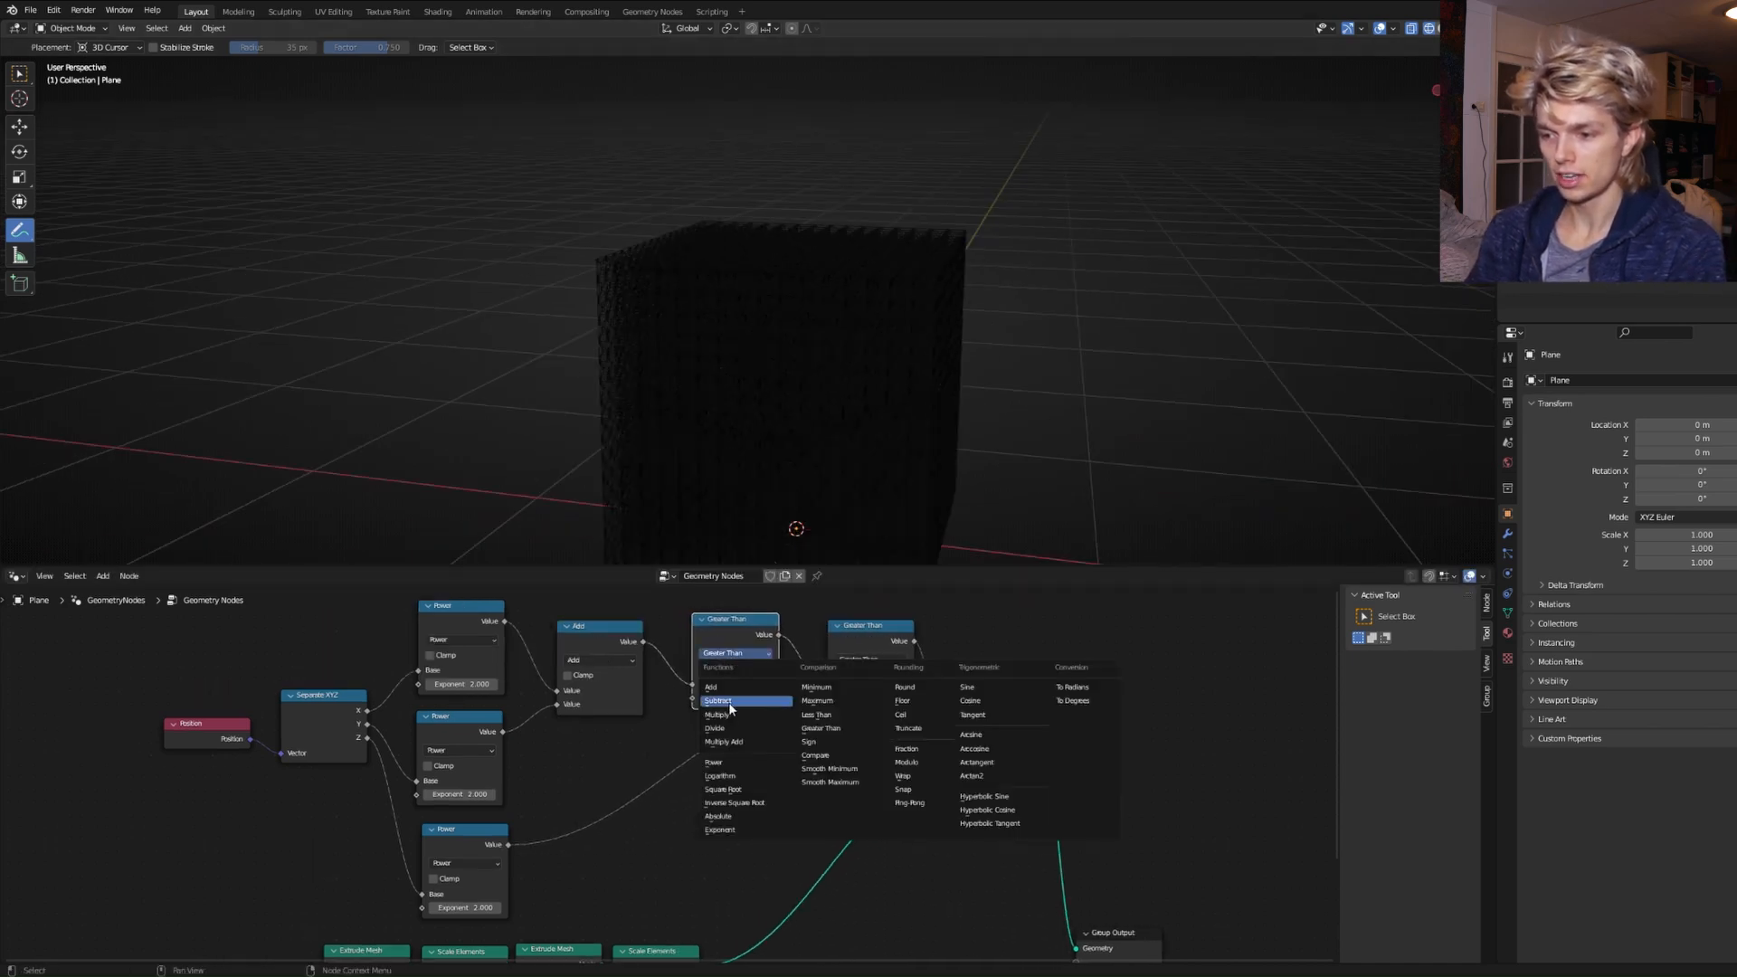
left_click(730, 714)
left_click_drag(735, 698, 791, 698)
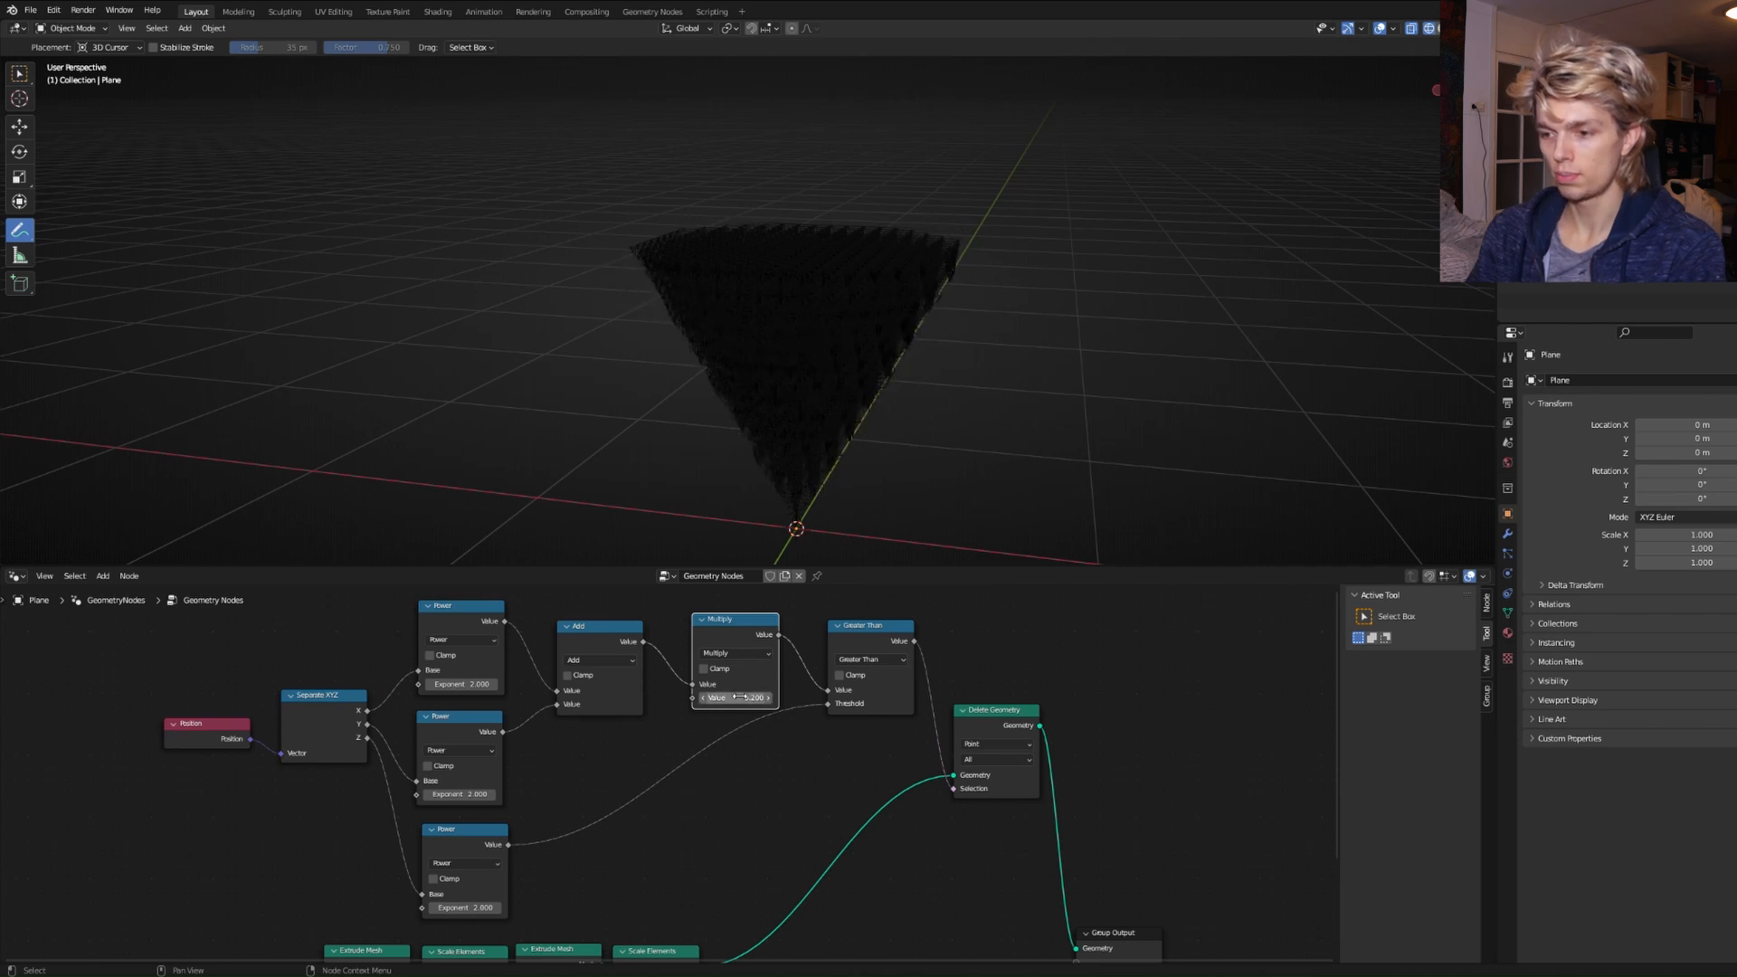
middle_click_drag(913, 398, 860, 512)
Insert a Float Curve node between the Z Power node and the Threshold of Greater Than.
key("shift+a")
left_click(597, 641)
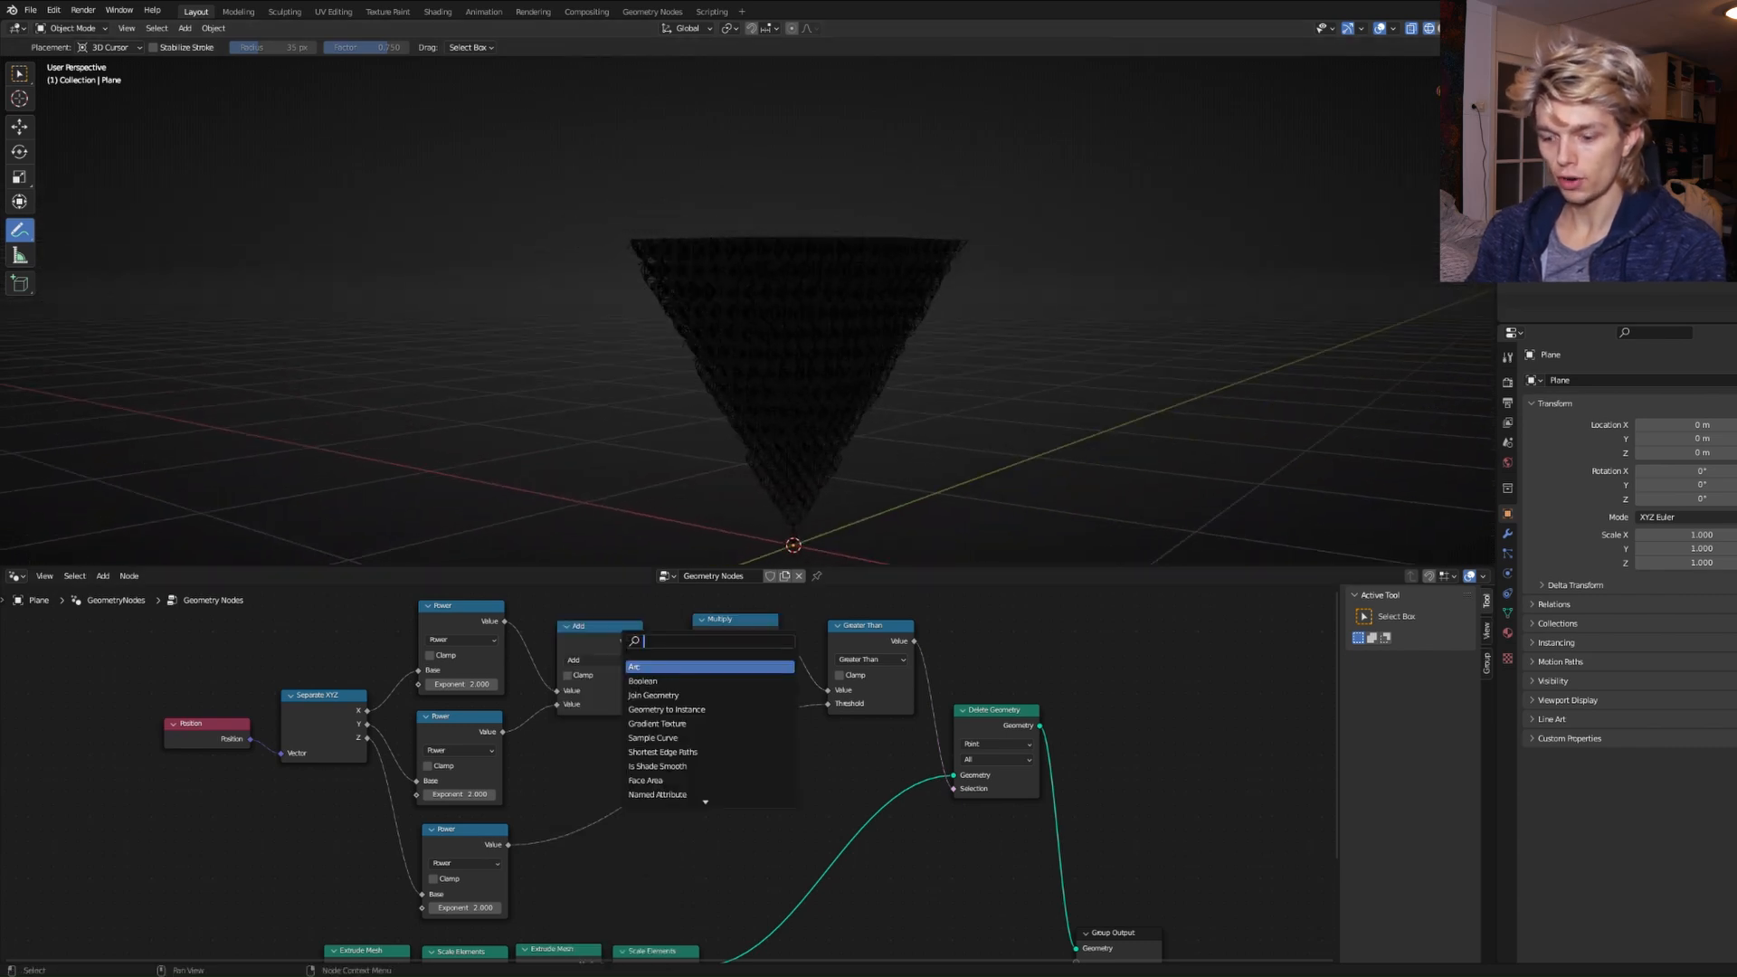
type("FLOA")
key("Return")
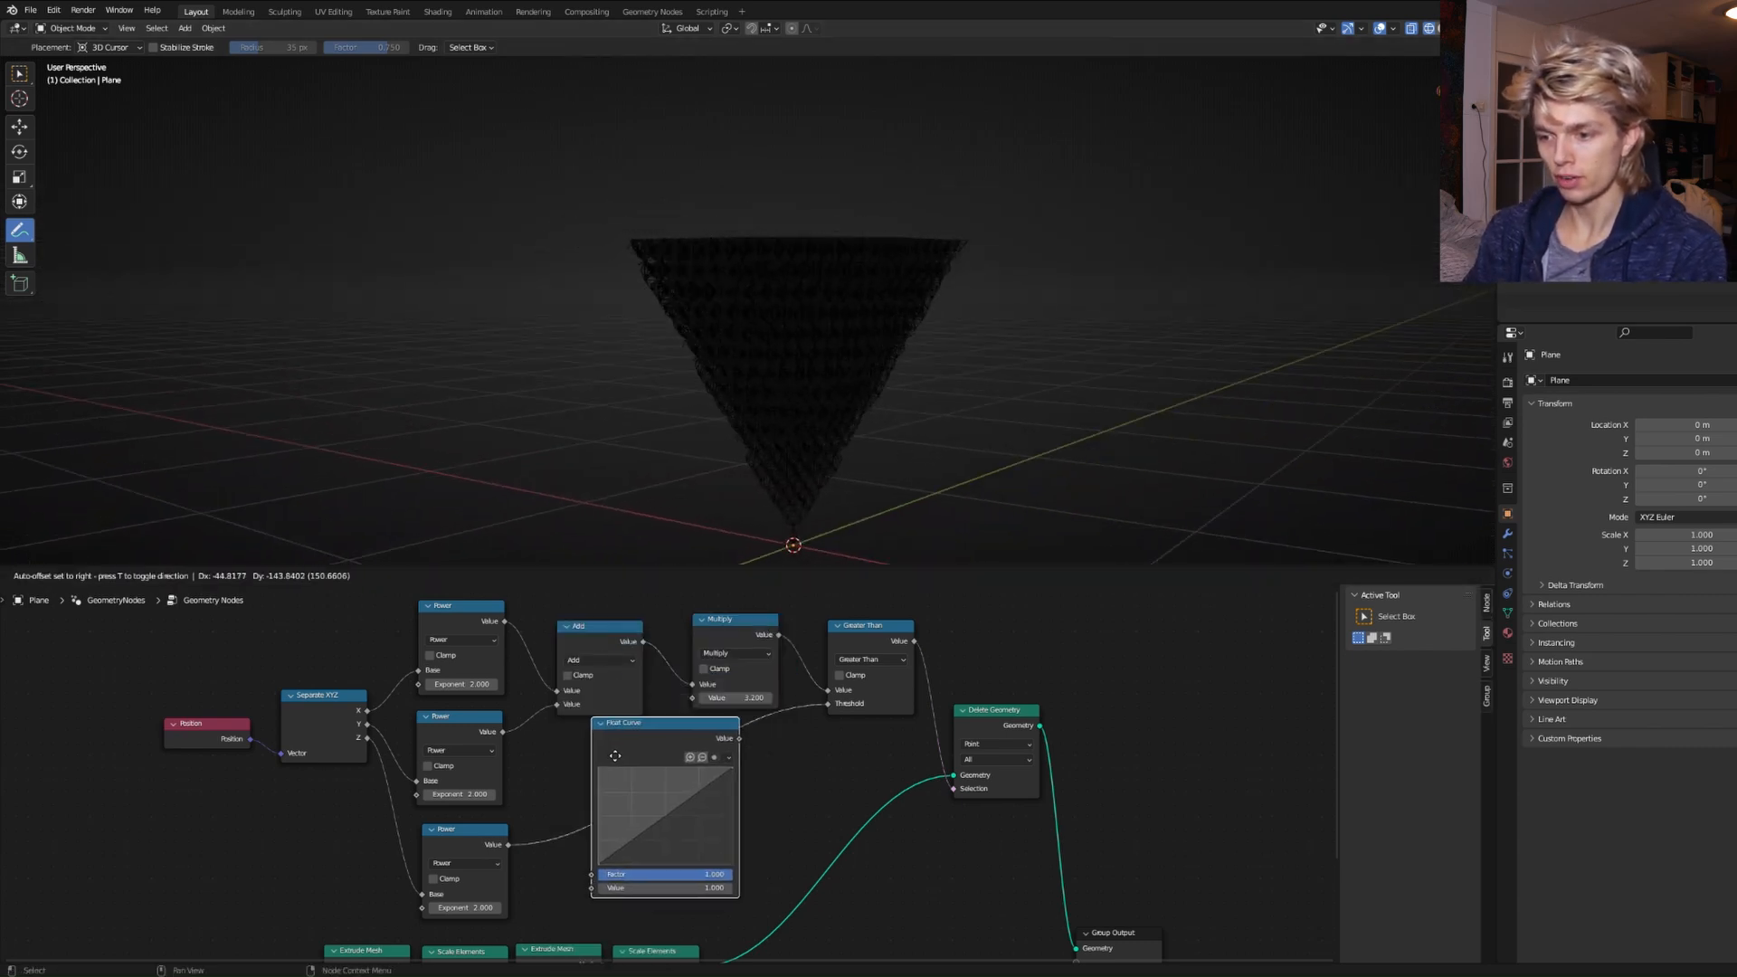
left_click(603, 752)
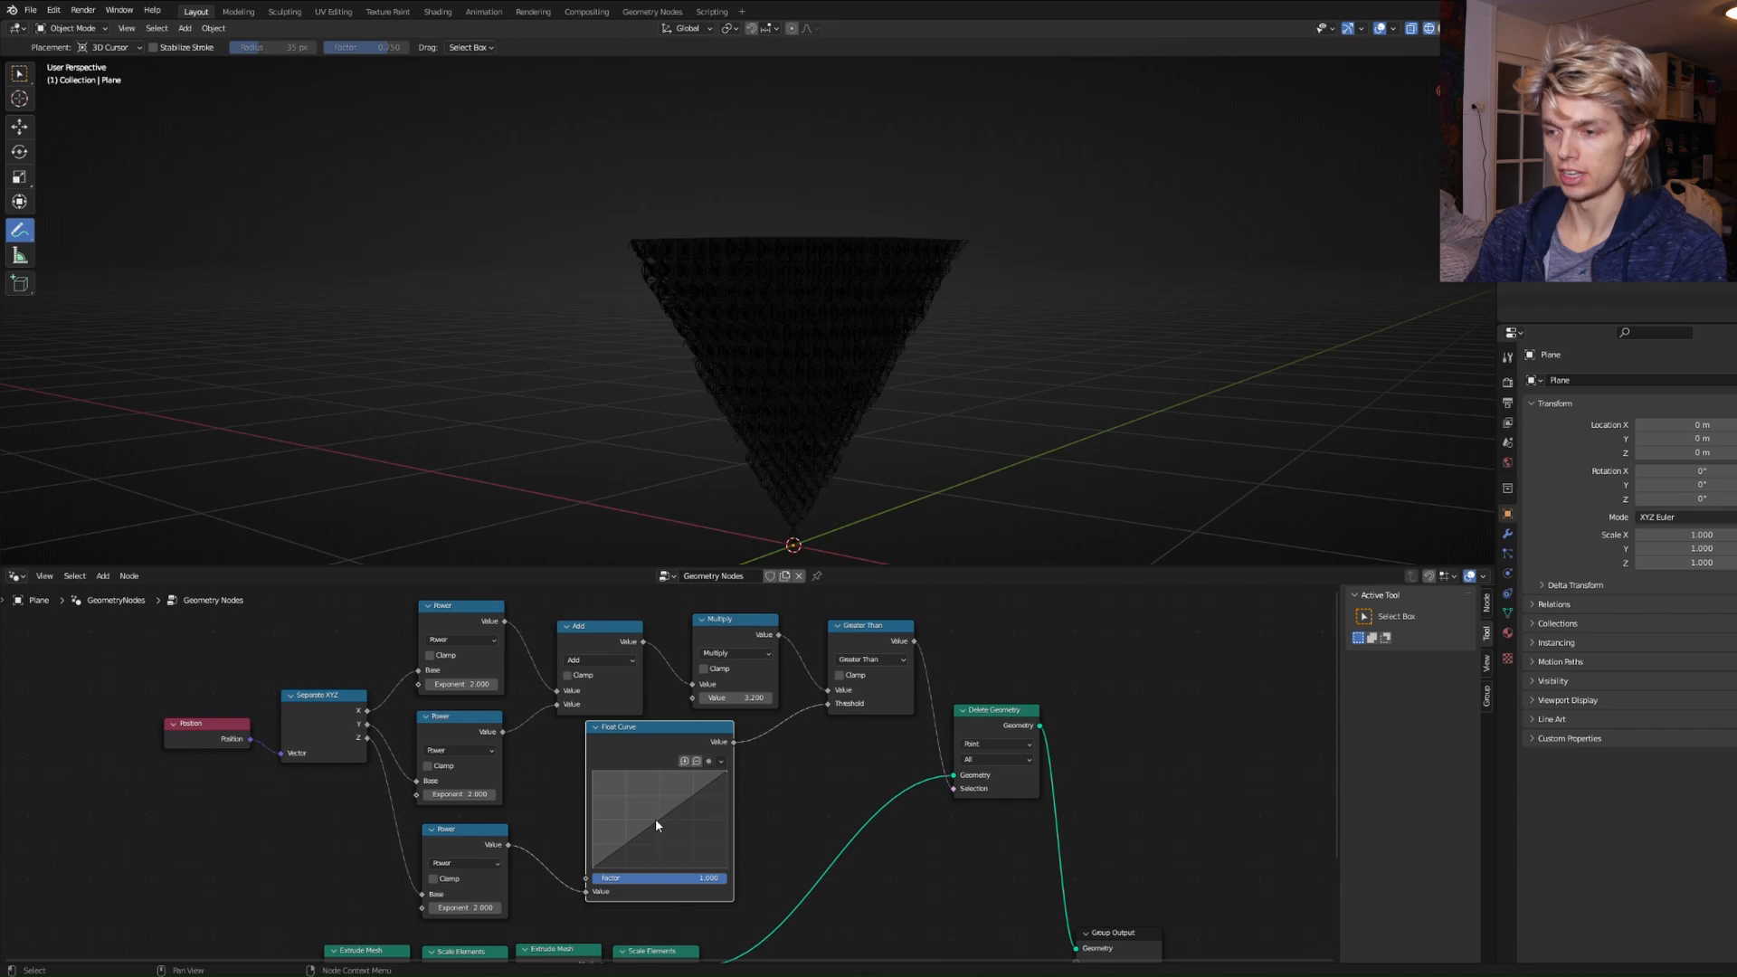
Bend the Float Curve downward with a middle point at about 0.6045, 0.4625.
left_click_drag(655, 817, 680, 839)
middle_click_drag(883, 520, 921, 450)
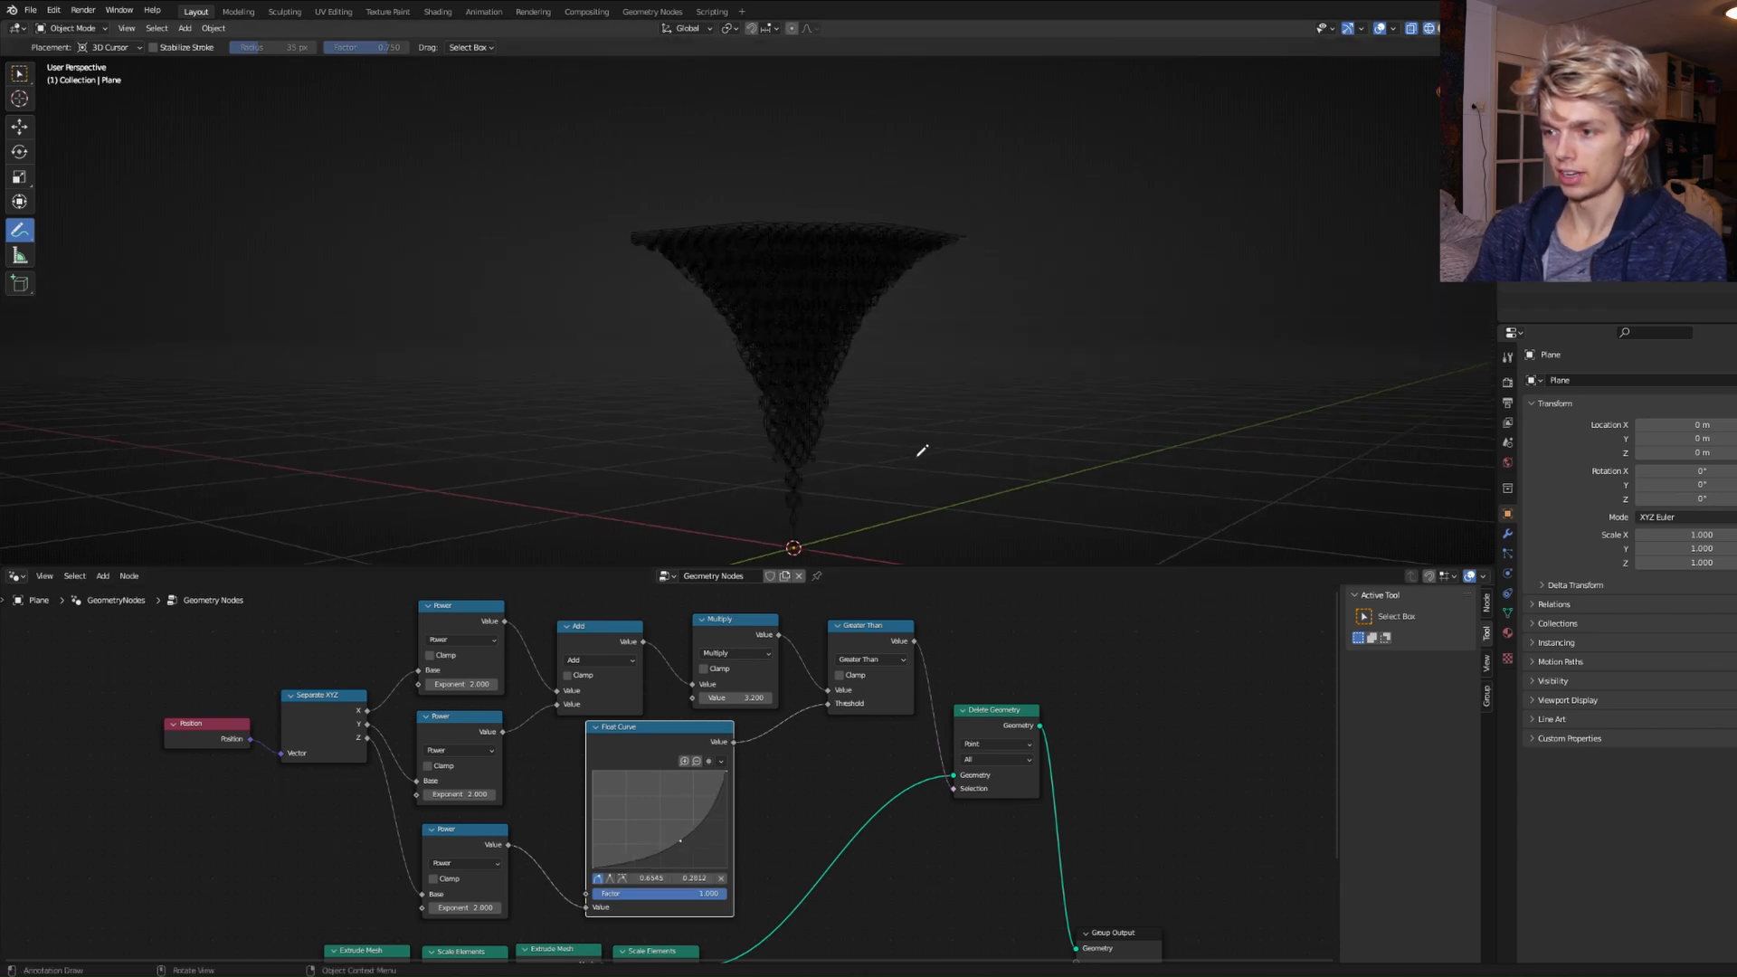
left_click_drag(800, 520, 938, 269)
key("ctrl+z")
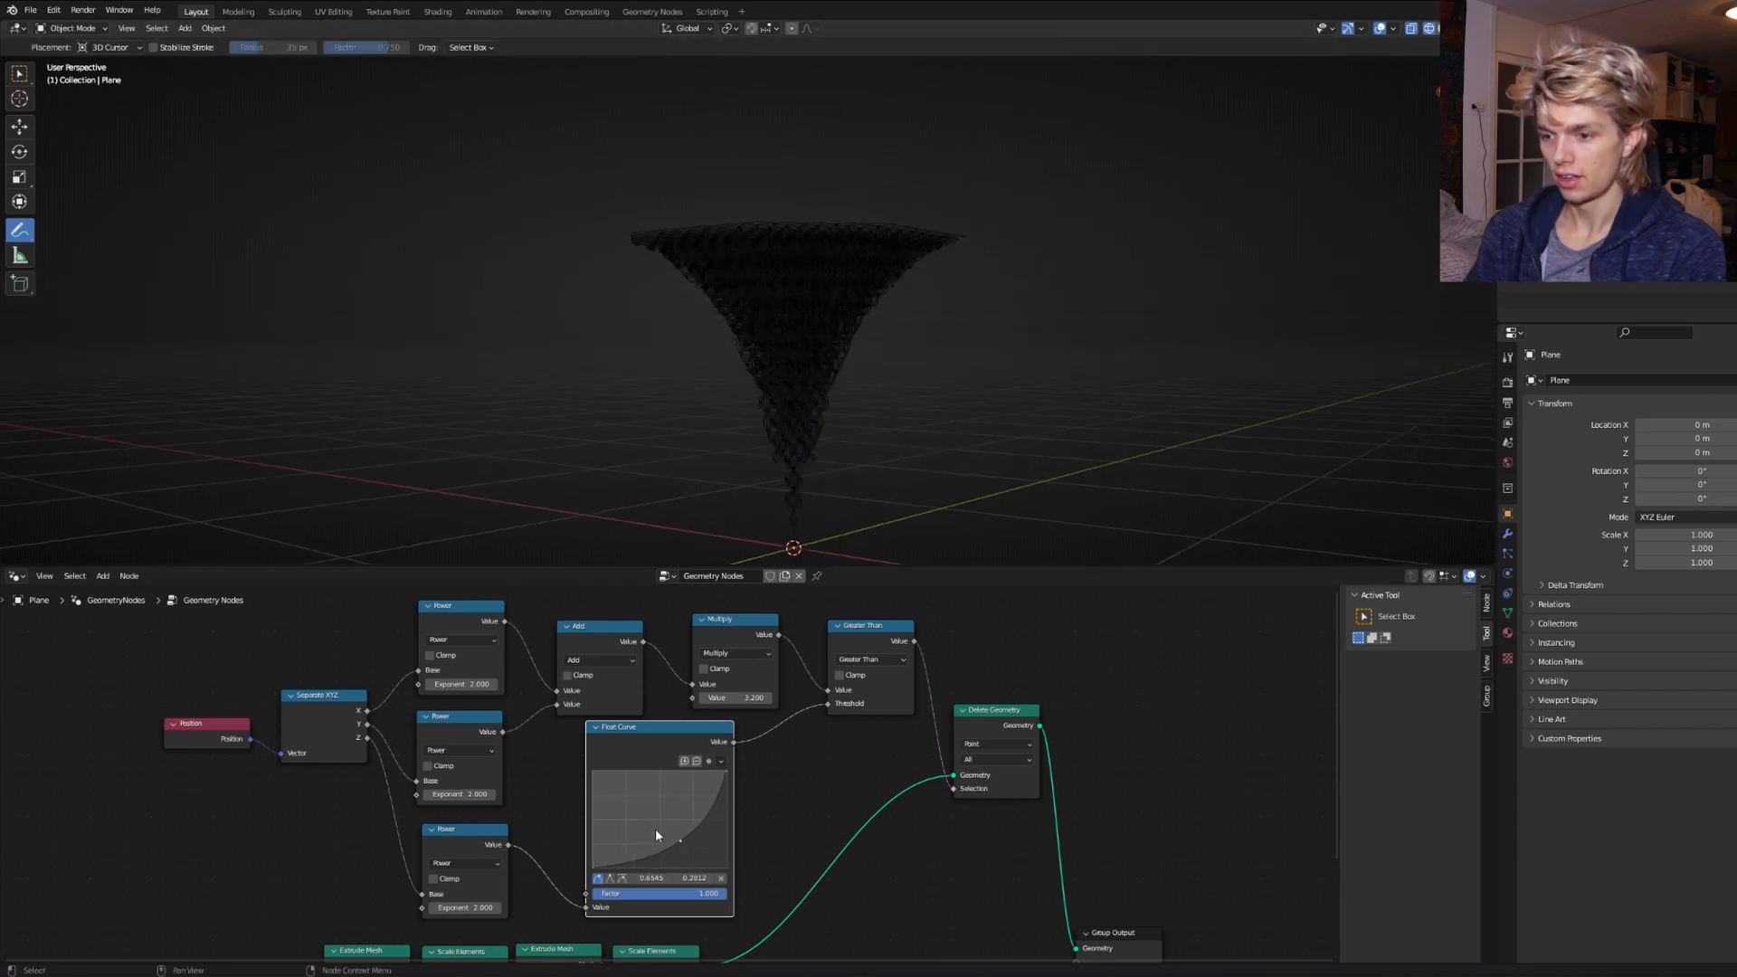
mouse_move(680, 840)
left_mouse_down()
mouse_move(631, 794)
mouse_move(672, 822)
left_mouse_up()
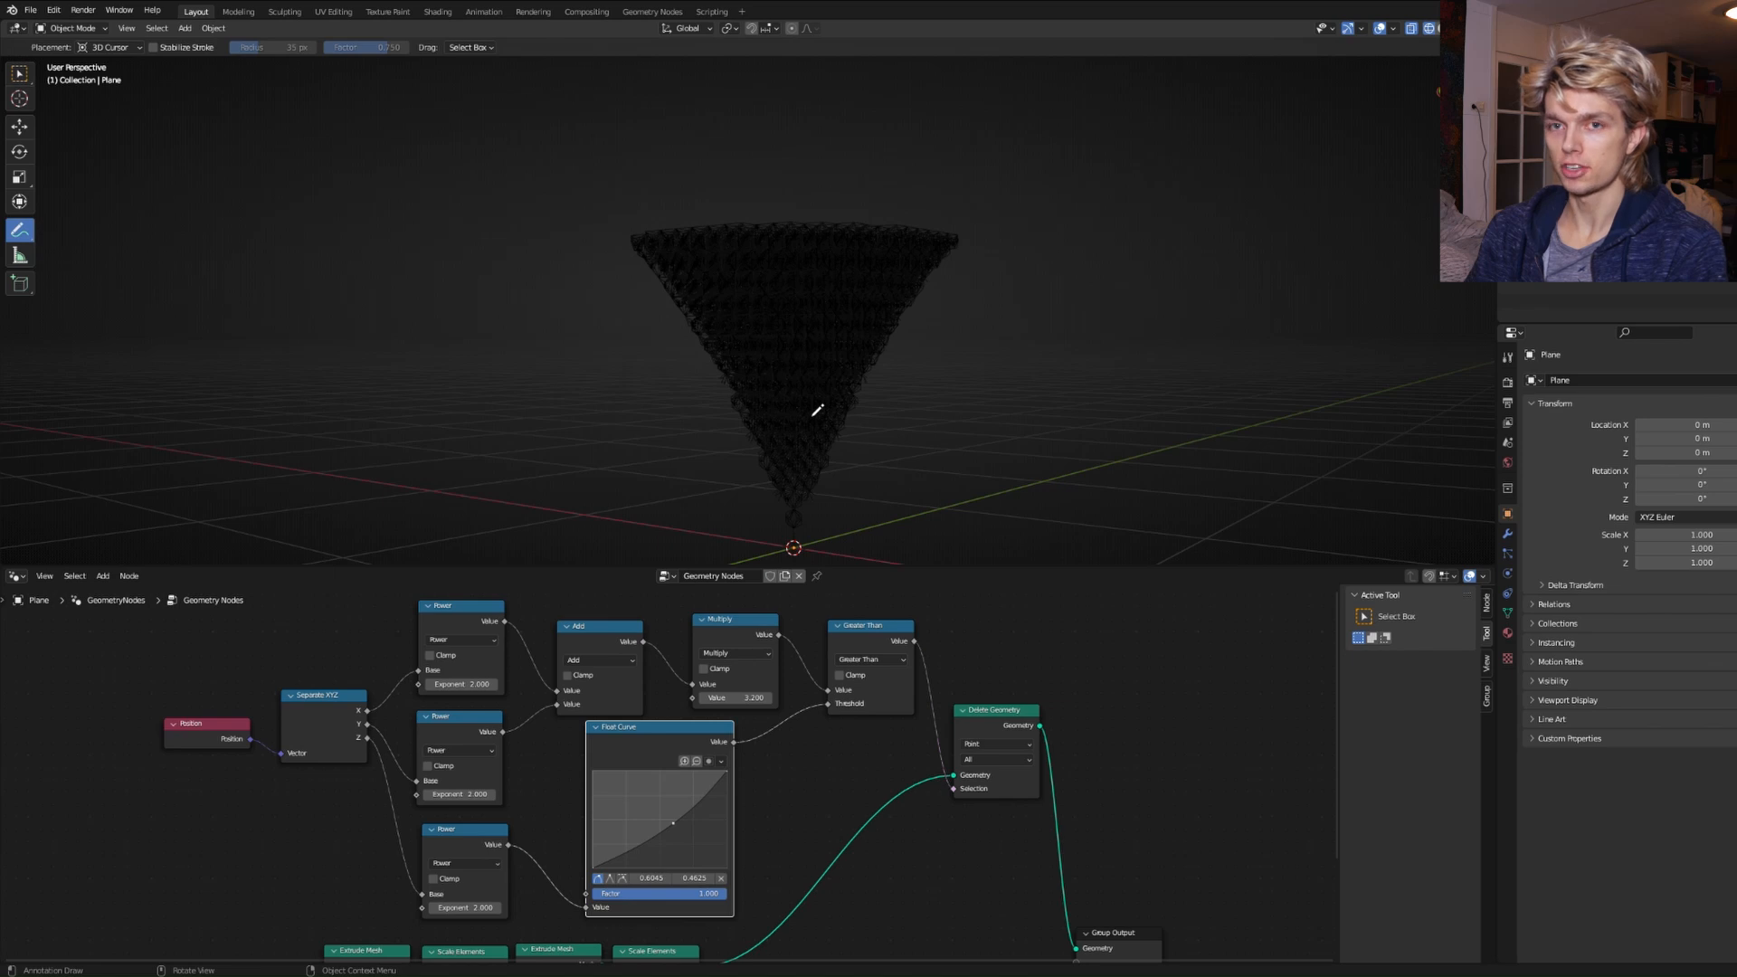
Insert a Merge by Distance node between Delete Geometry and Group Output.
middle_click_drag(1069, 753, 709, 725)
scroll(710, 725, "up", 4)
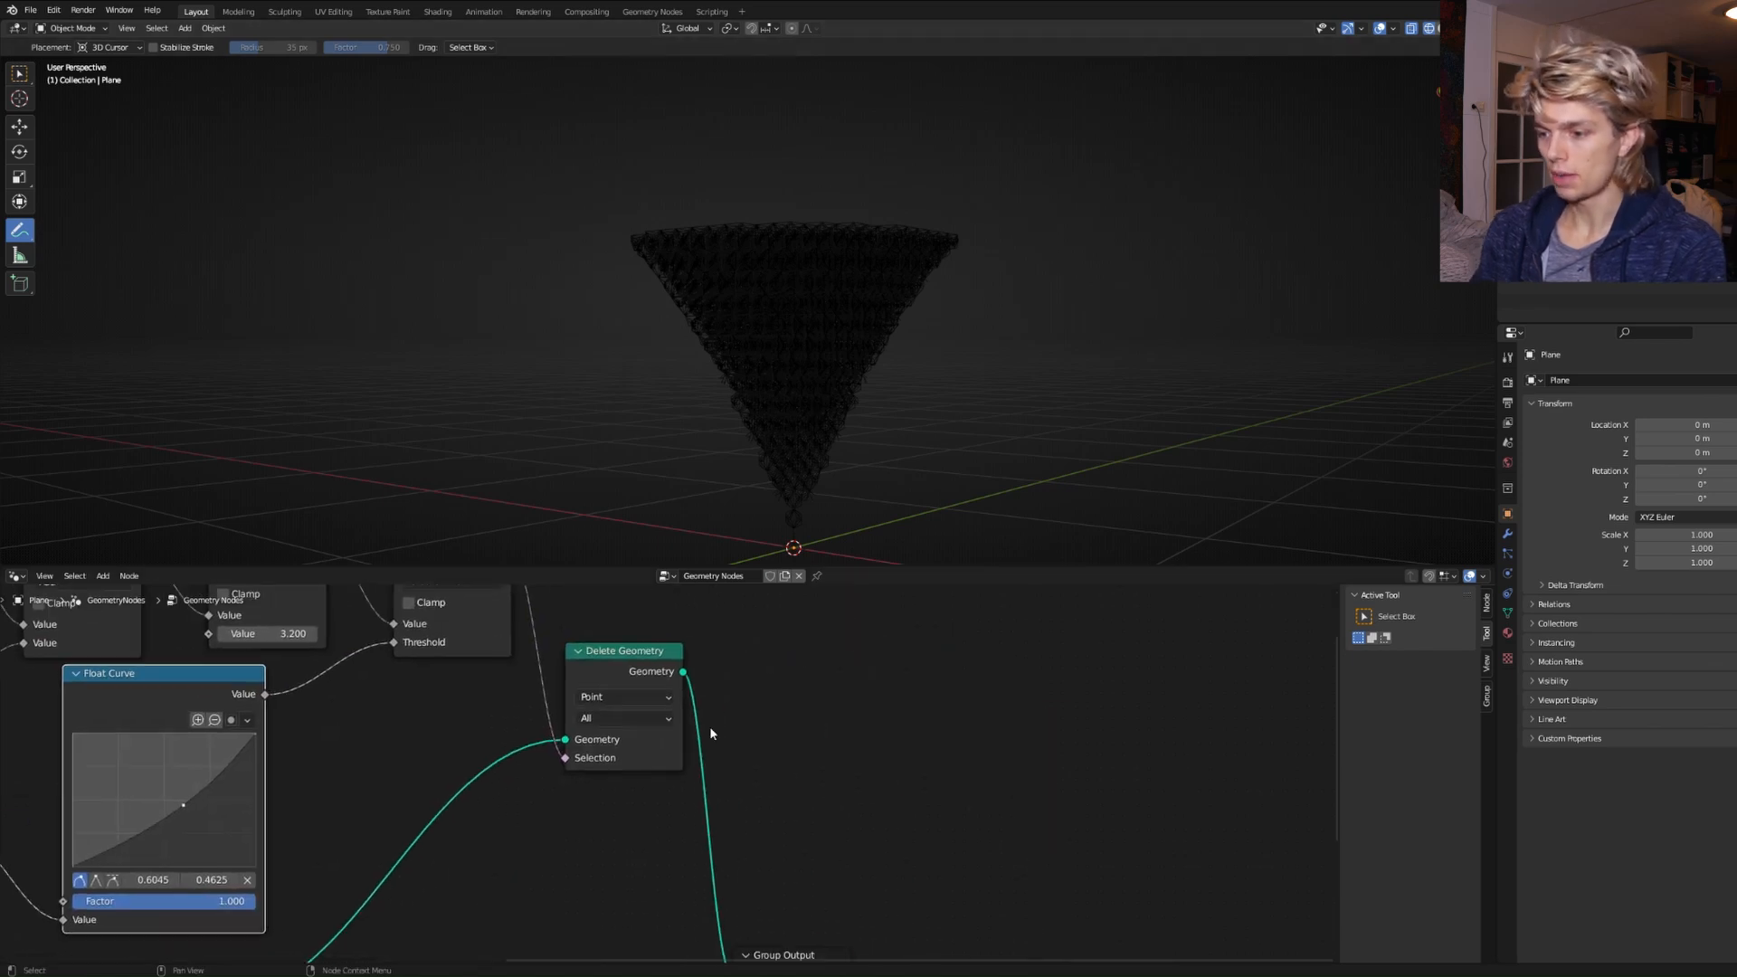
scroll(709, 726, "down", 4)
key("shift+a")
left_click(804, 644)
type("MARG")
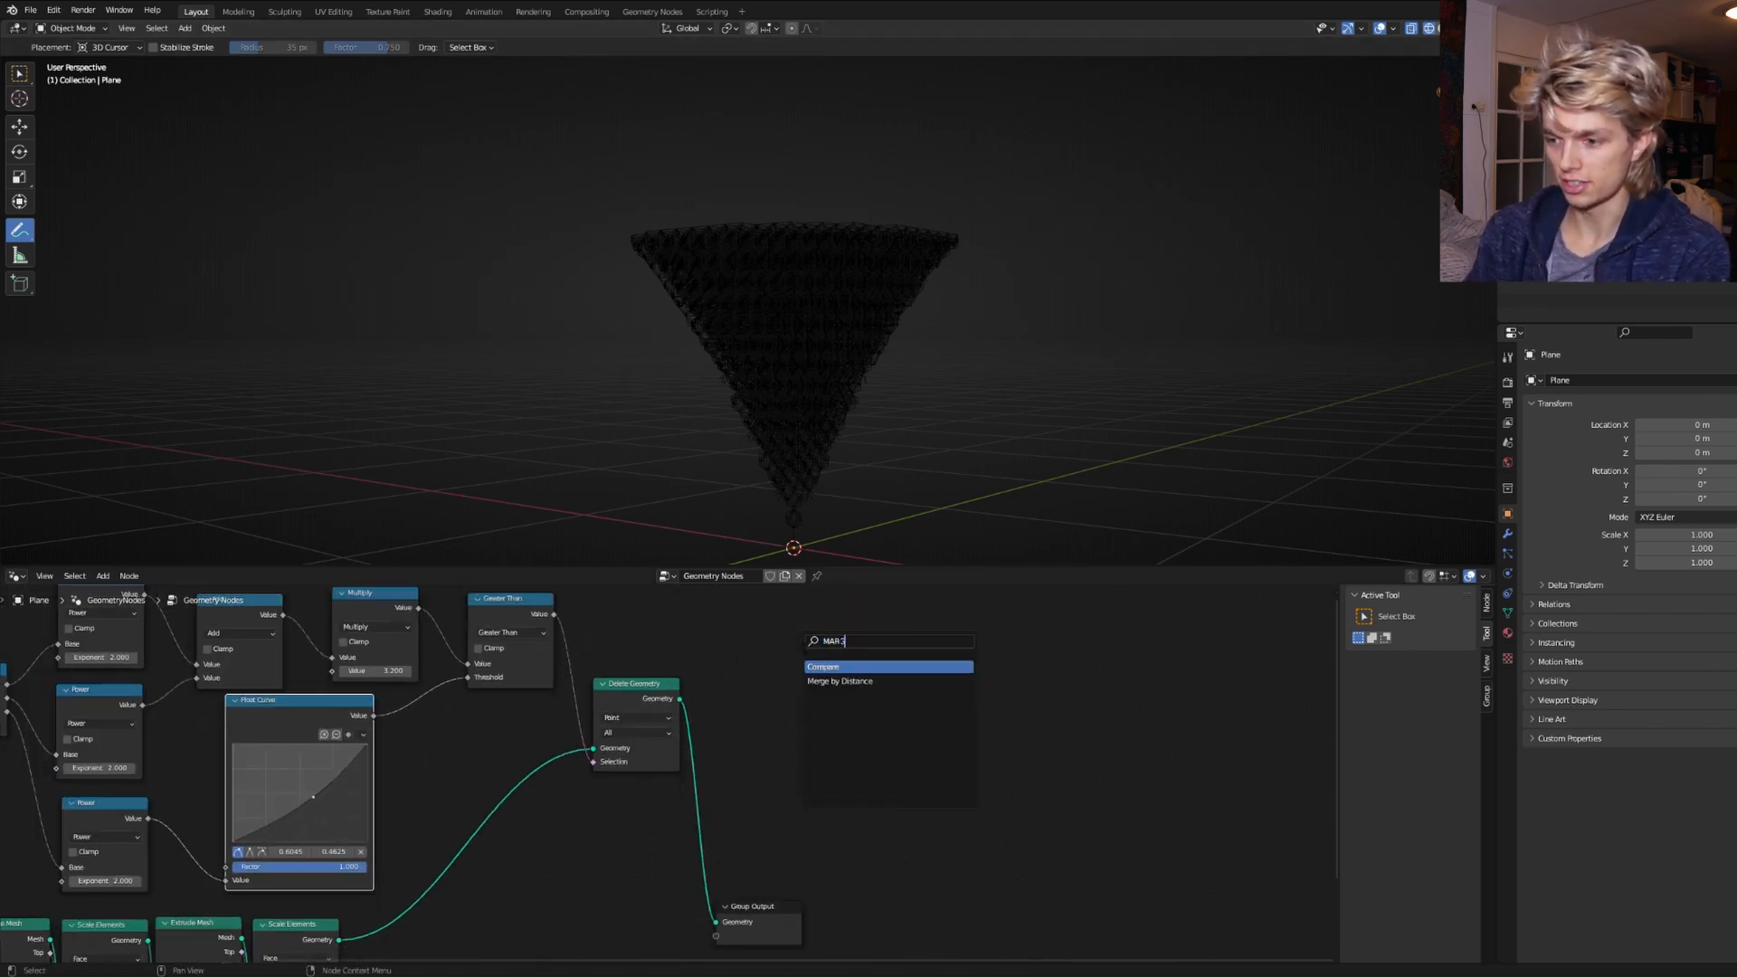
left_click(839, 680)
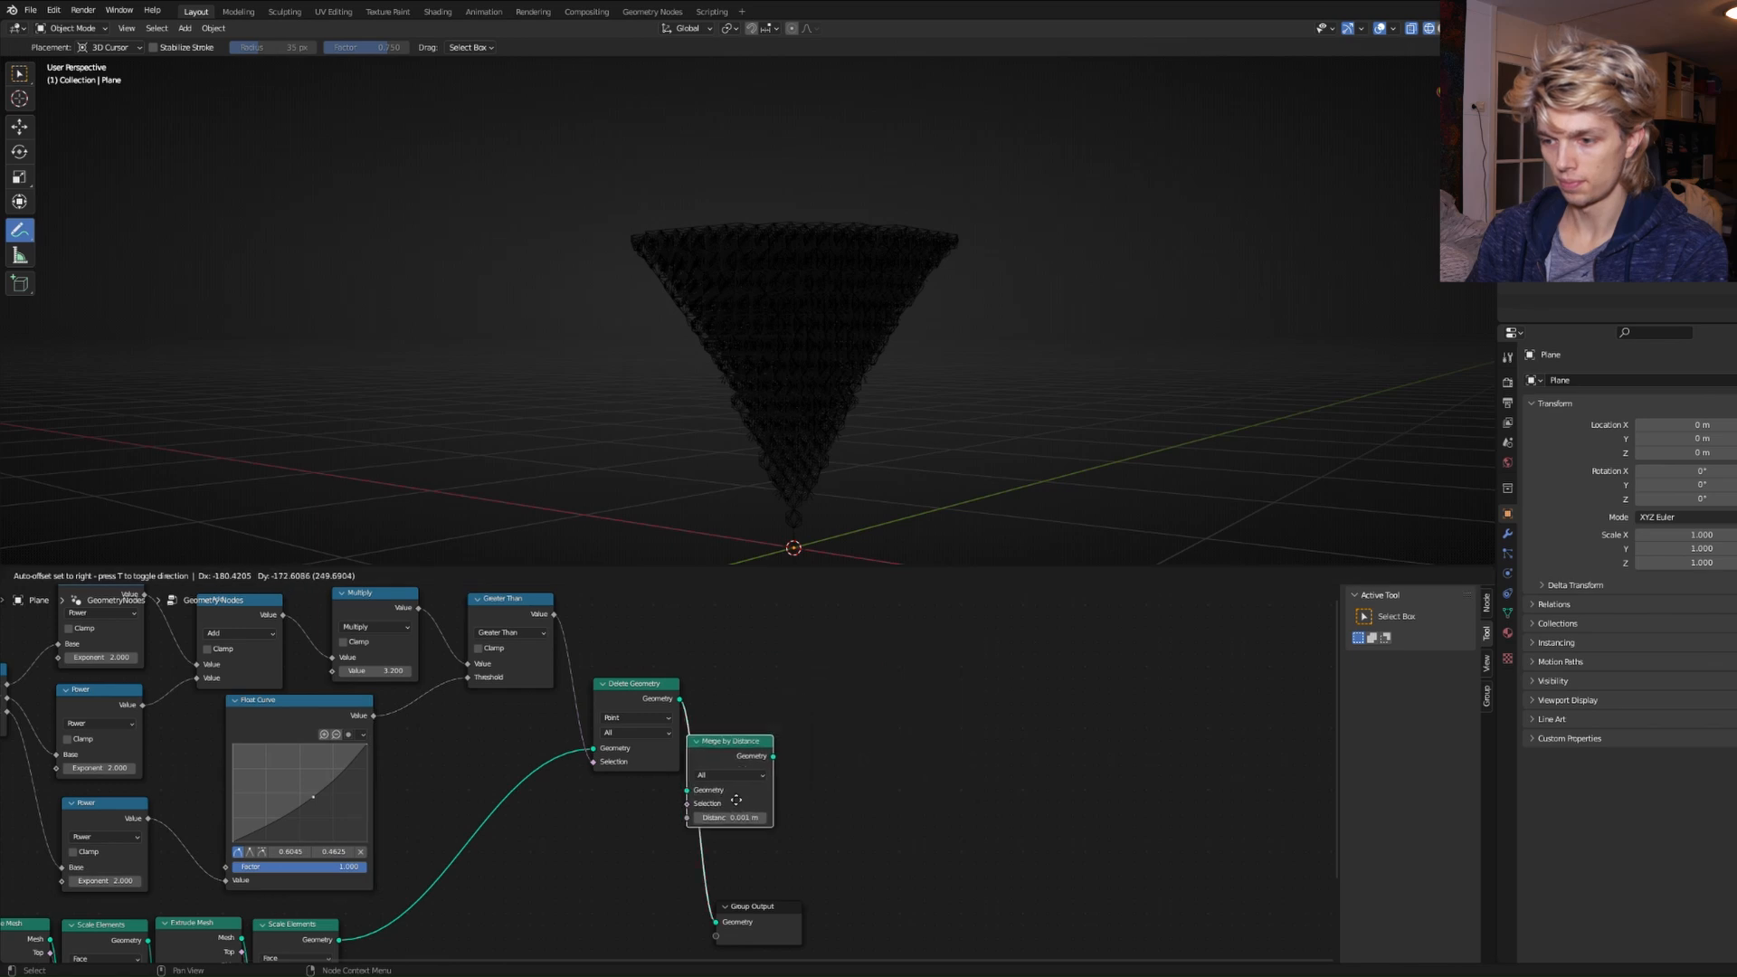
left_click(784, 744)
Sketch explanatory annotations over the cone's points and circle its tip at the origin in the viewport.
mouse_move(880, 544)
middle_mouse_down()
mouse_move(883, 476)
mouse_move(750, 484)
middle_mouse_up()
mouse_move(751, 484)
left_mouse_down()
mouse_move(737, 457)
mouse_move(758, 479)
left_mouse_up()
middle_click_drag(773, 467, 889, 441)
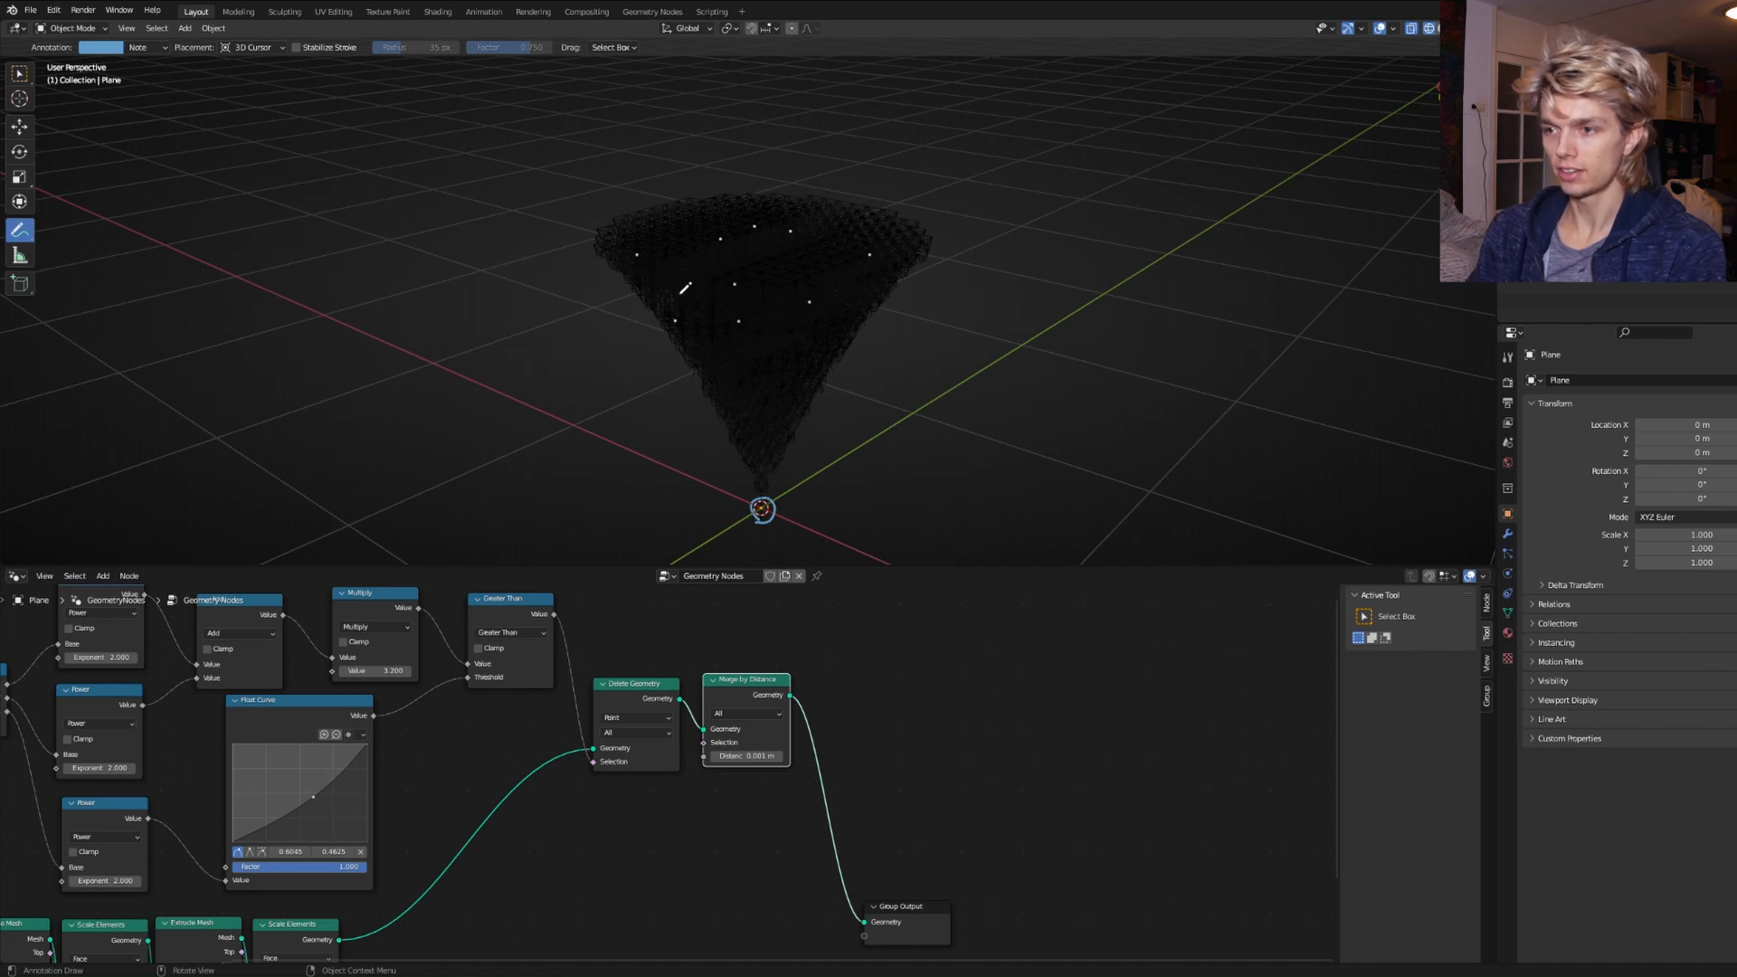
middle_click_drag(685, 288, 786, 260)
middle_click_drag(822, 371, 775, 514)
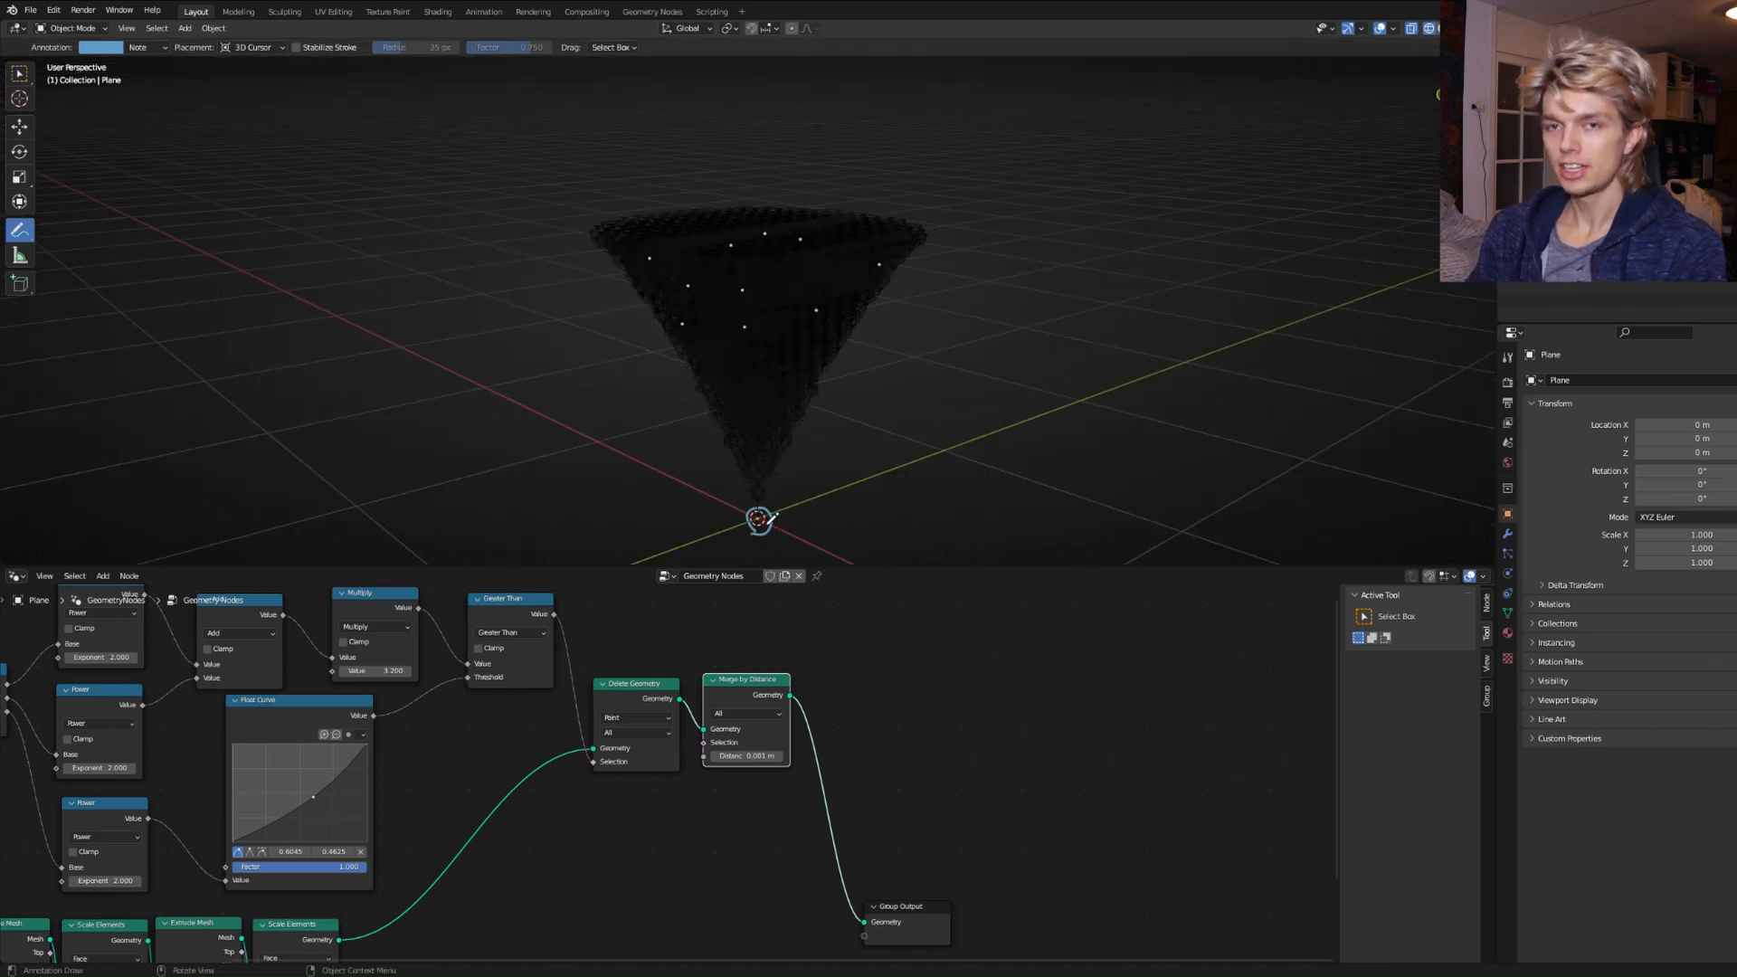
mouse_move(758, 515)
left_mouse_down()
mouse_move(819, 306)
mouse_move(754, 353)
mouse_move(743, 327)
left_mouse_up()
left_click_drag(765, 479, 689, 309)
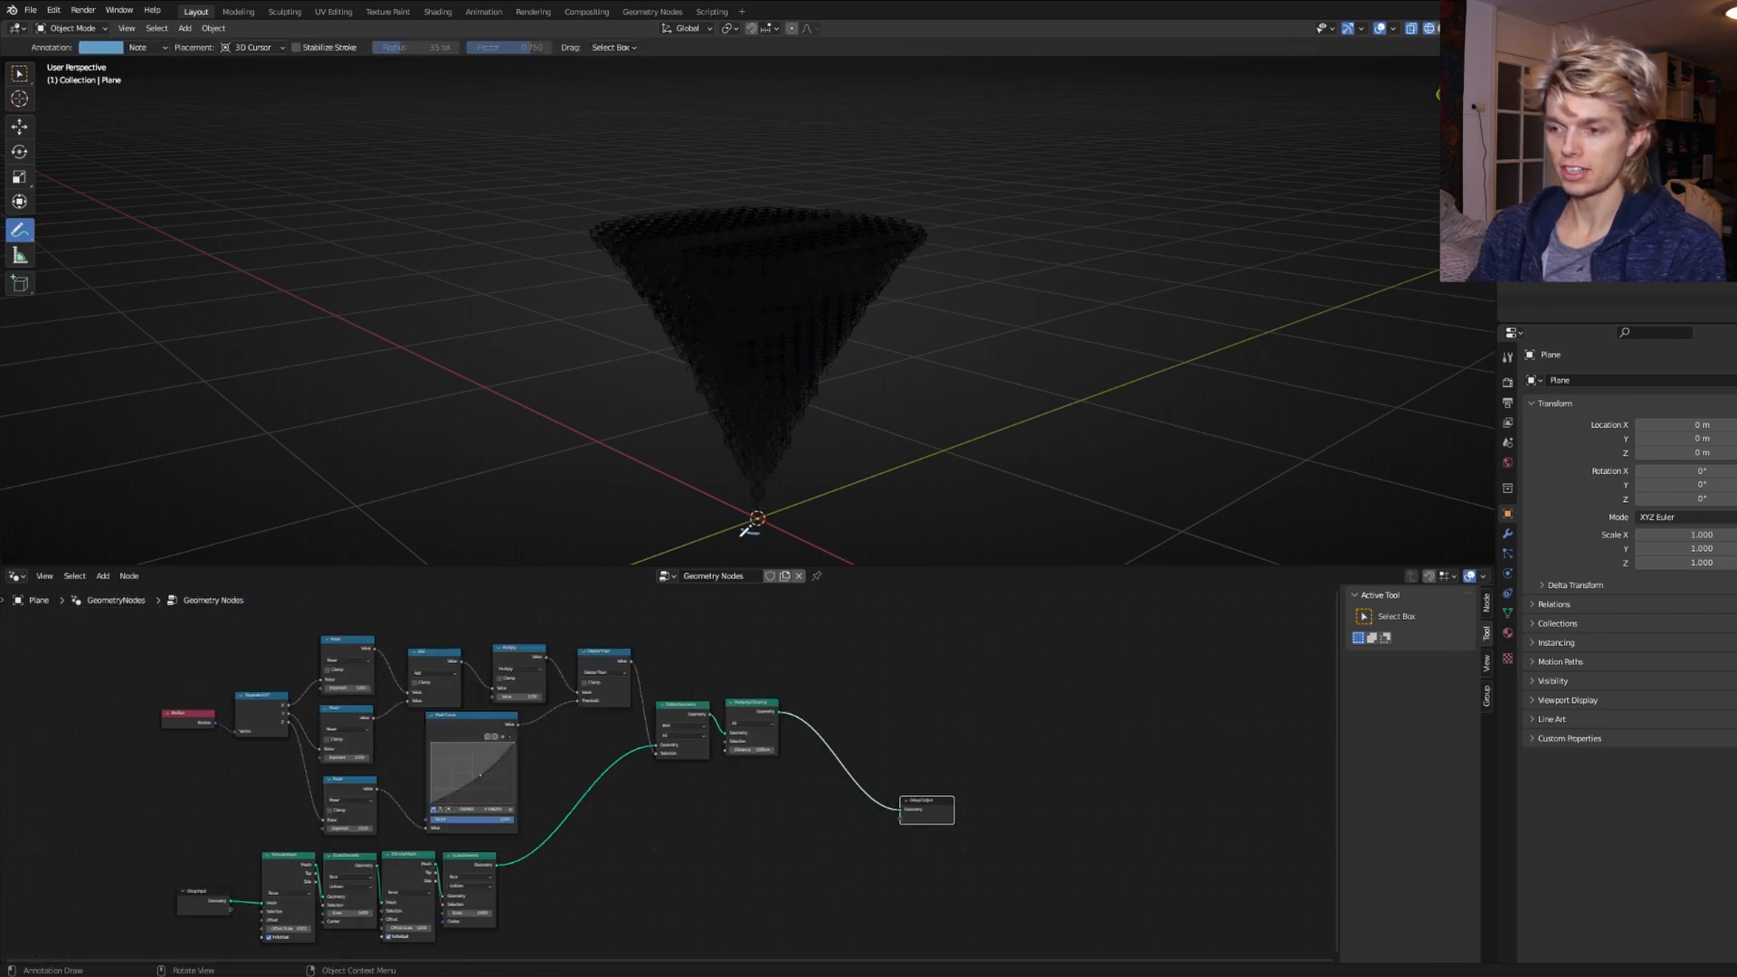
left_click_drag(764, 532, 756, 541)
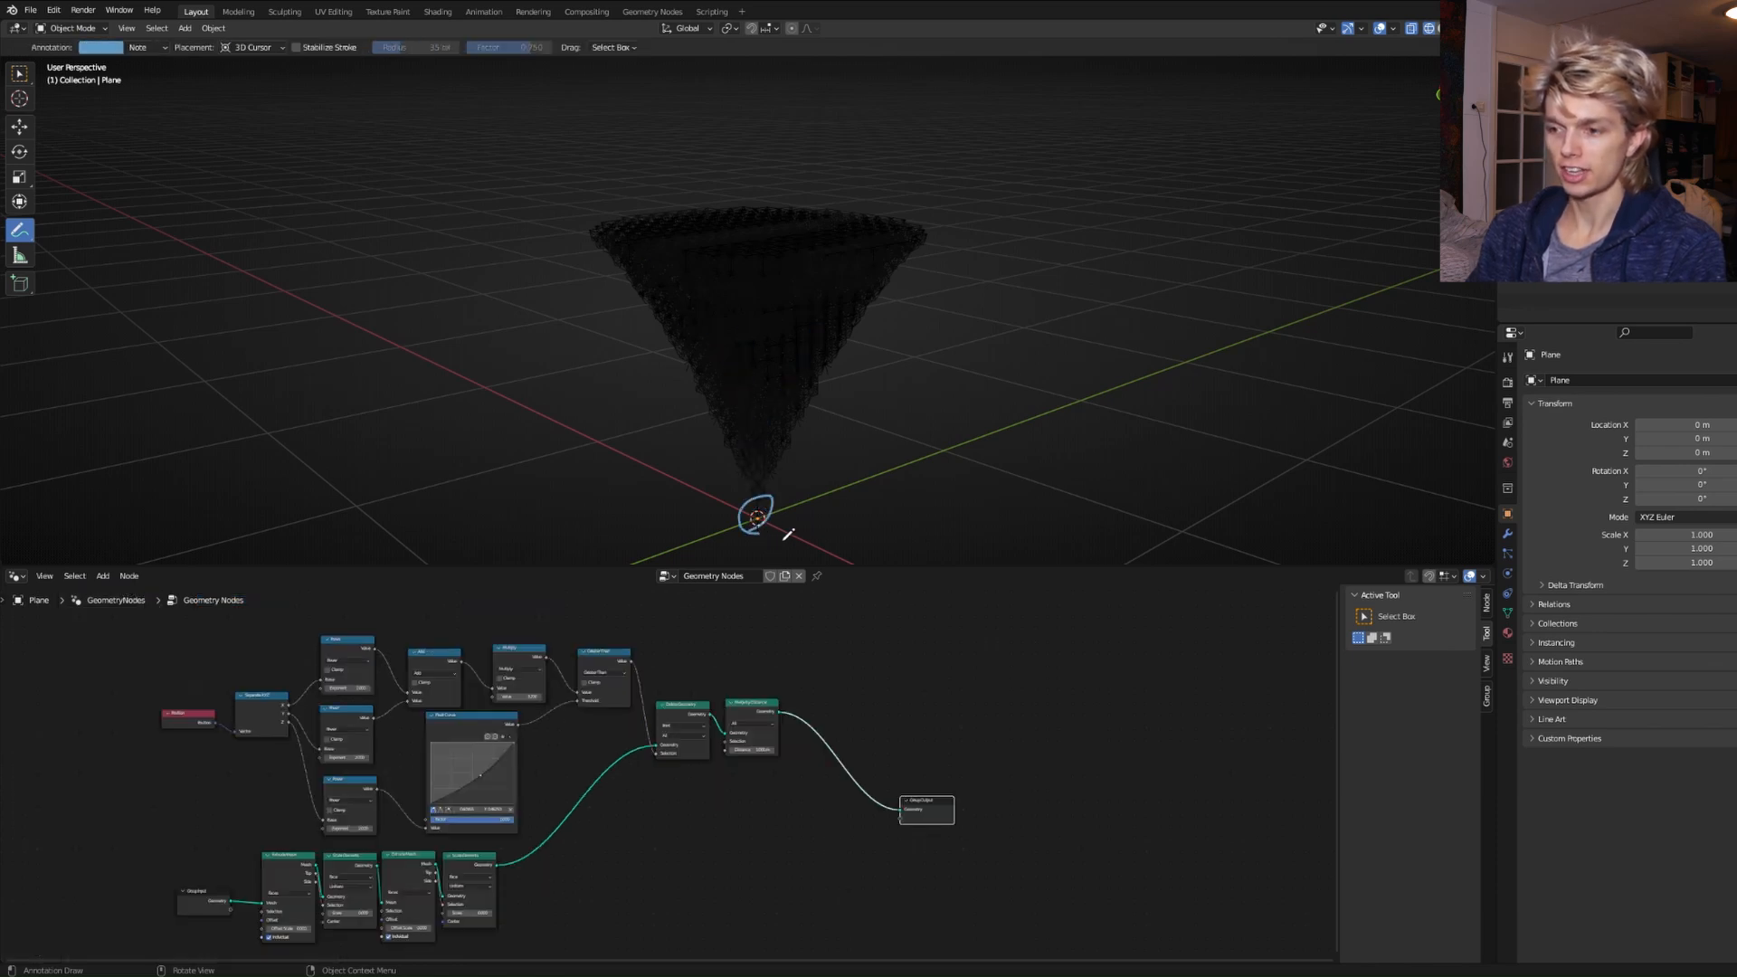
Duplicate the Position and Separate XYZ nodes near Group Output and feed their Z into A of a new Compare node set to Less Than or Equal.
left_click_drag(172, 762, 670, 642)
scroll(839, 832, "up", 3)
type("comp")
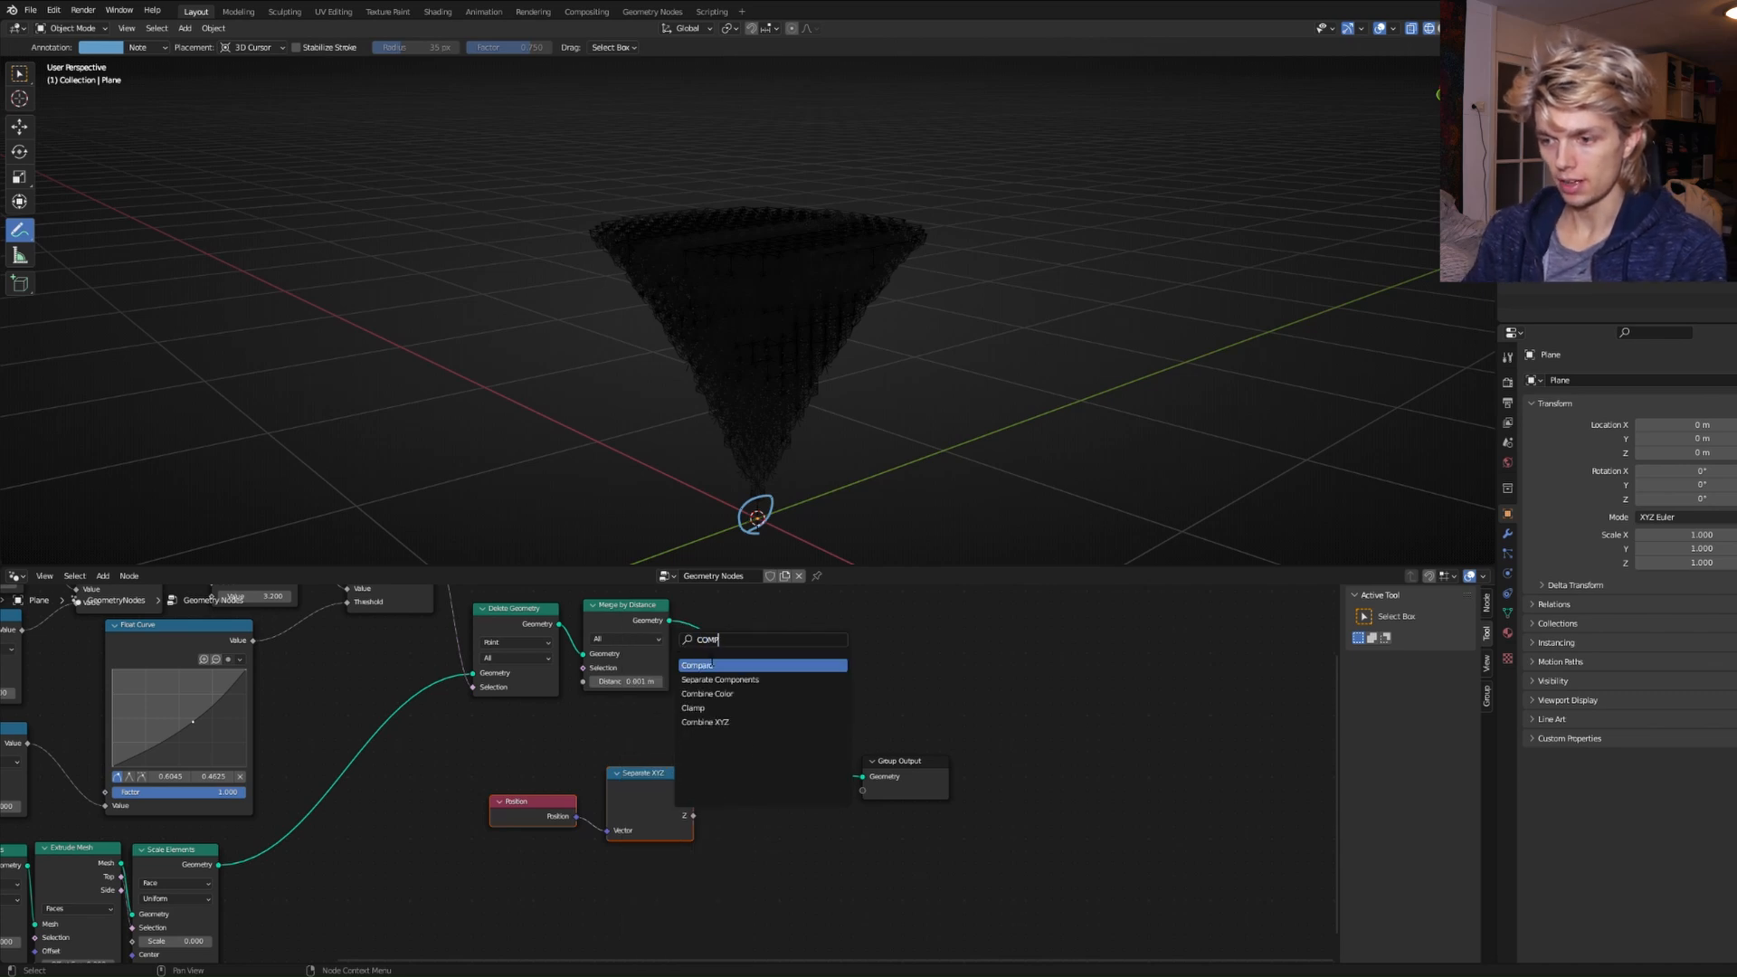
key("Return")
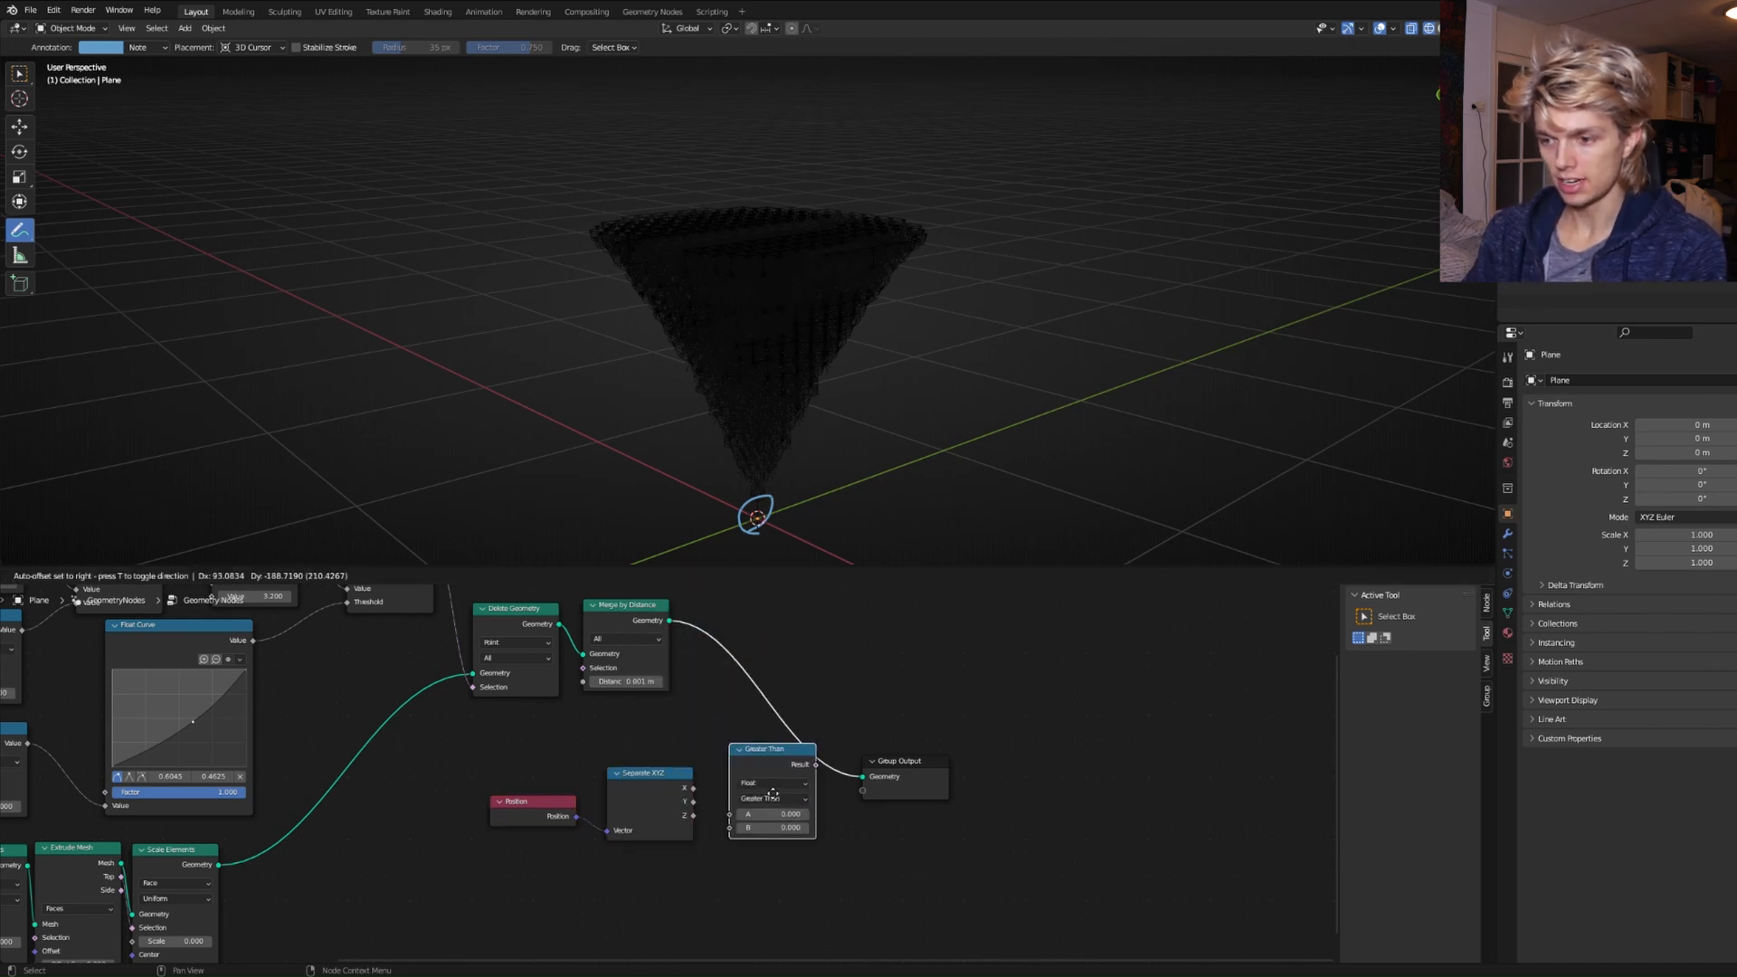
left_click(779, 828)
left_click(786, 840)
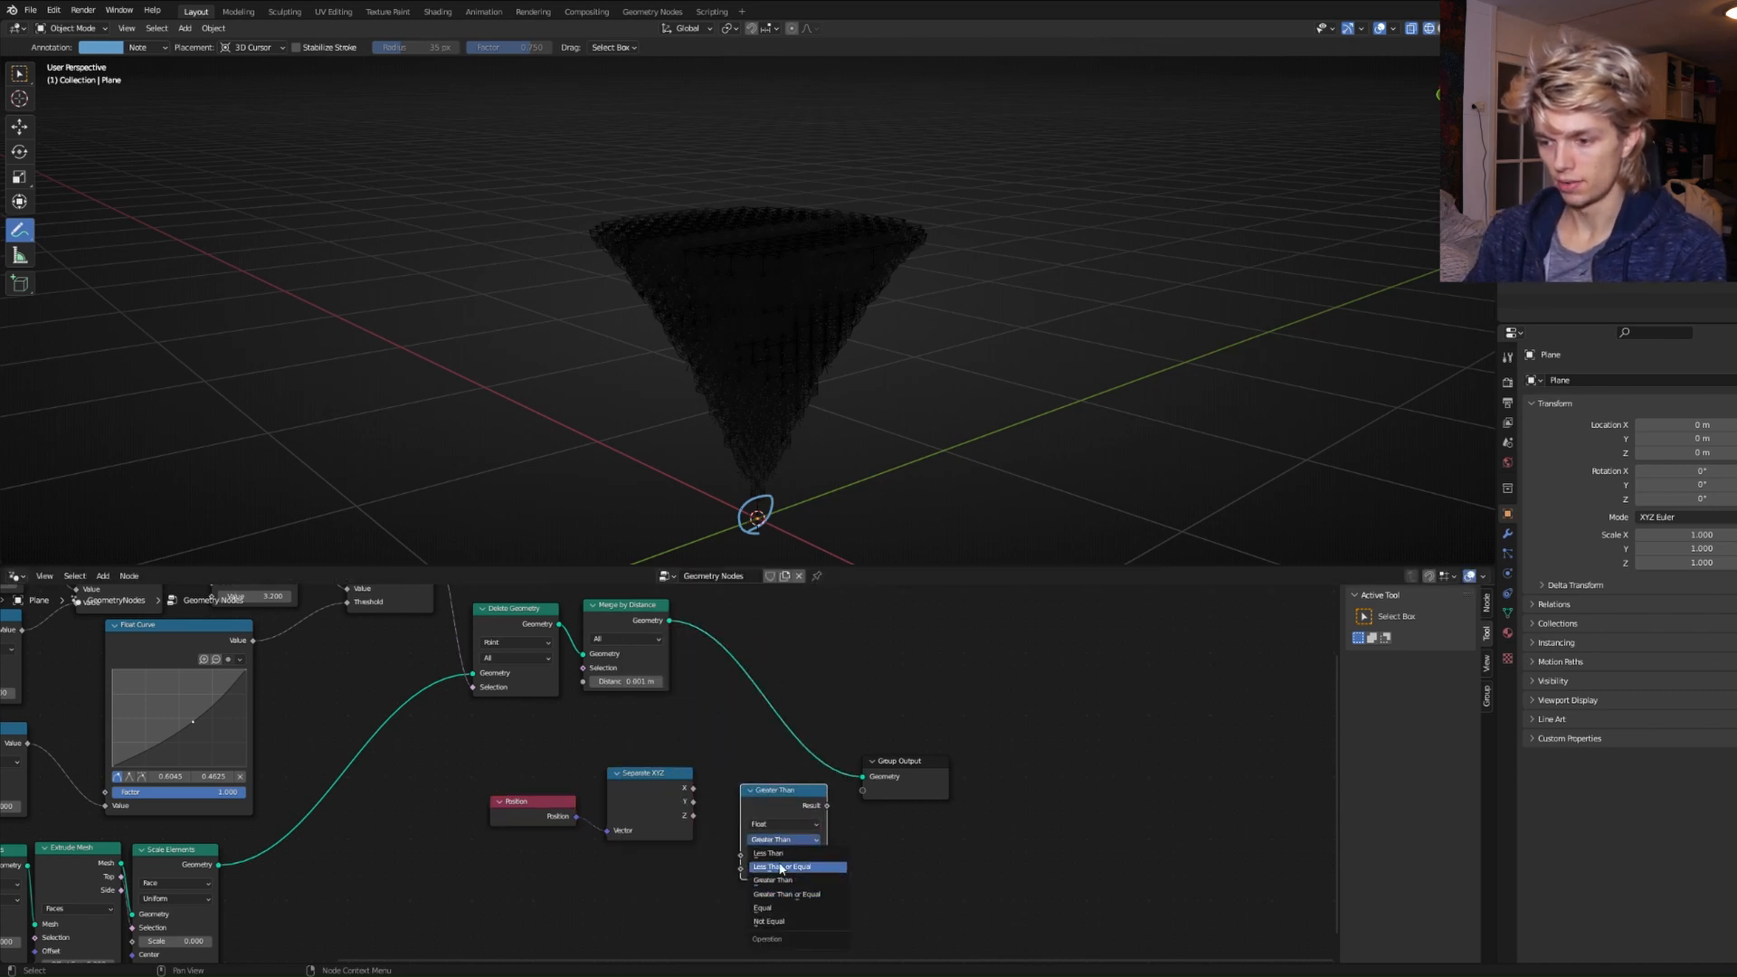
left_click(781, 866)
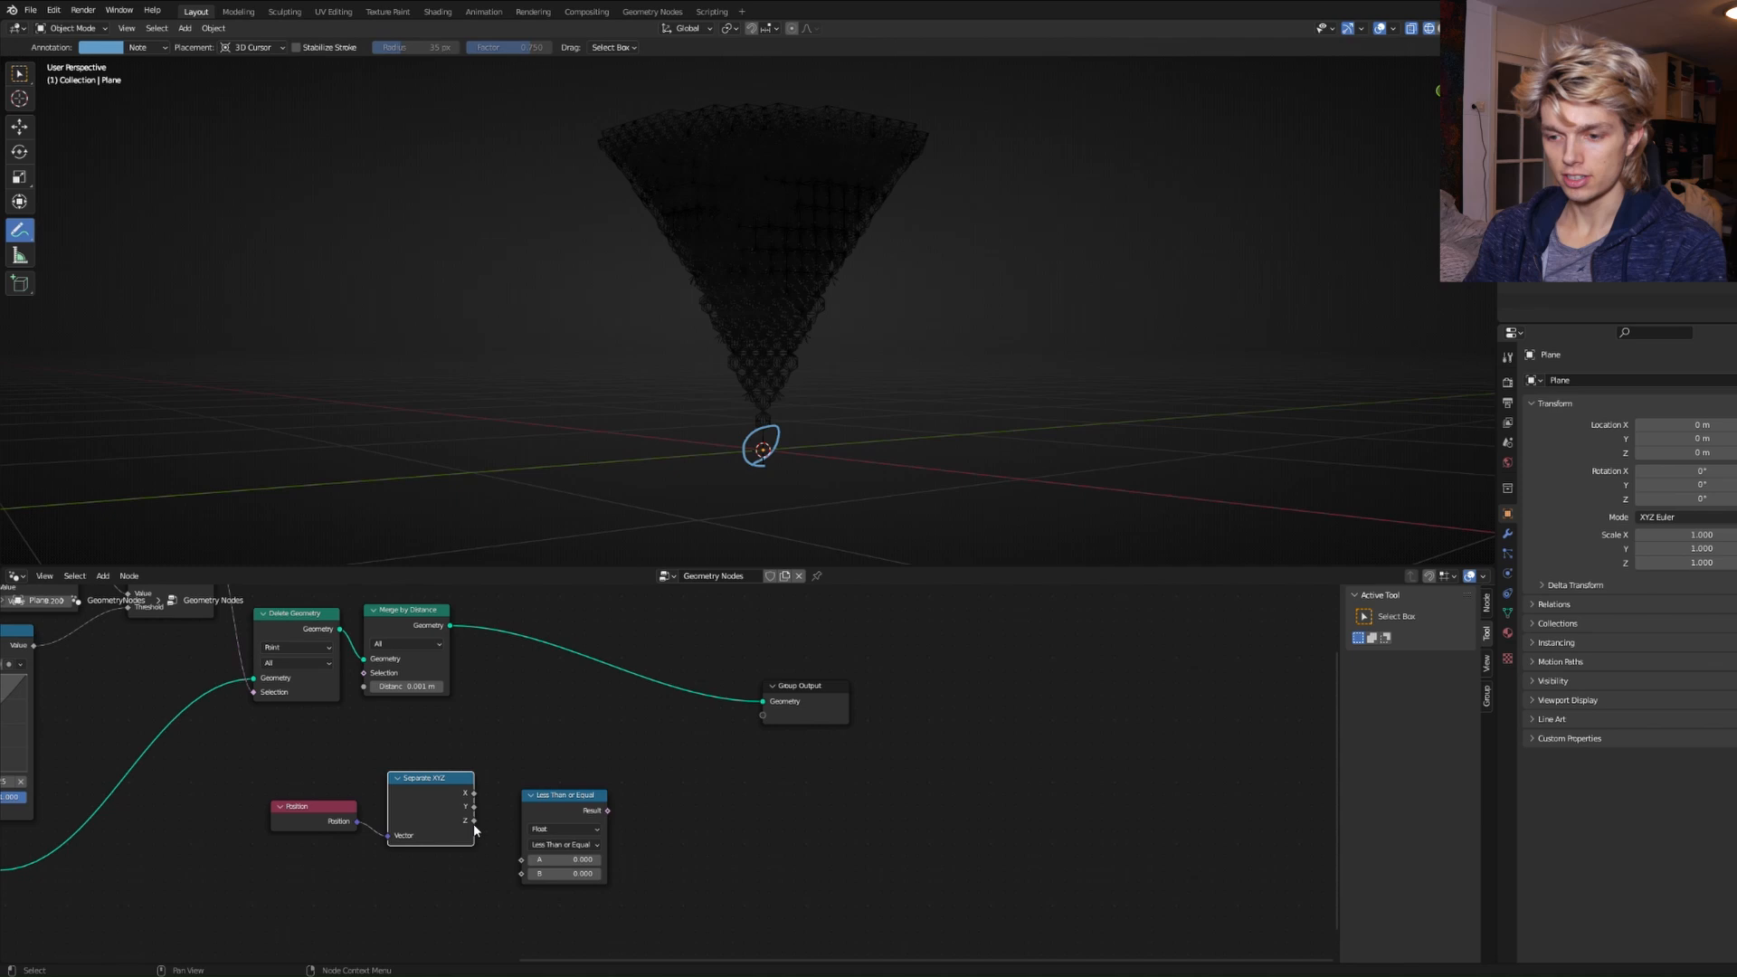
left_click_drag(474, 821, 509, 783)
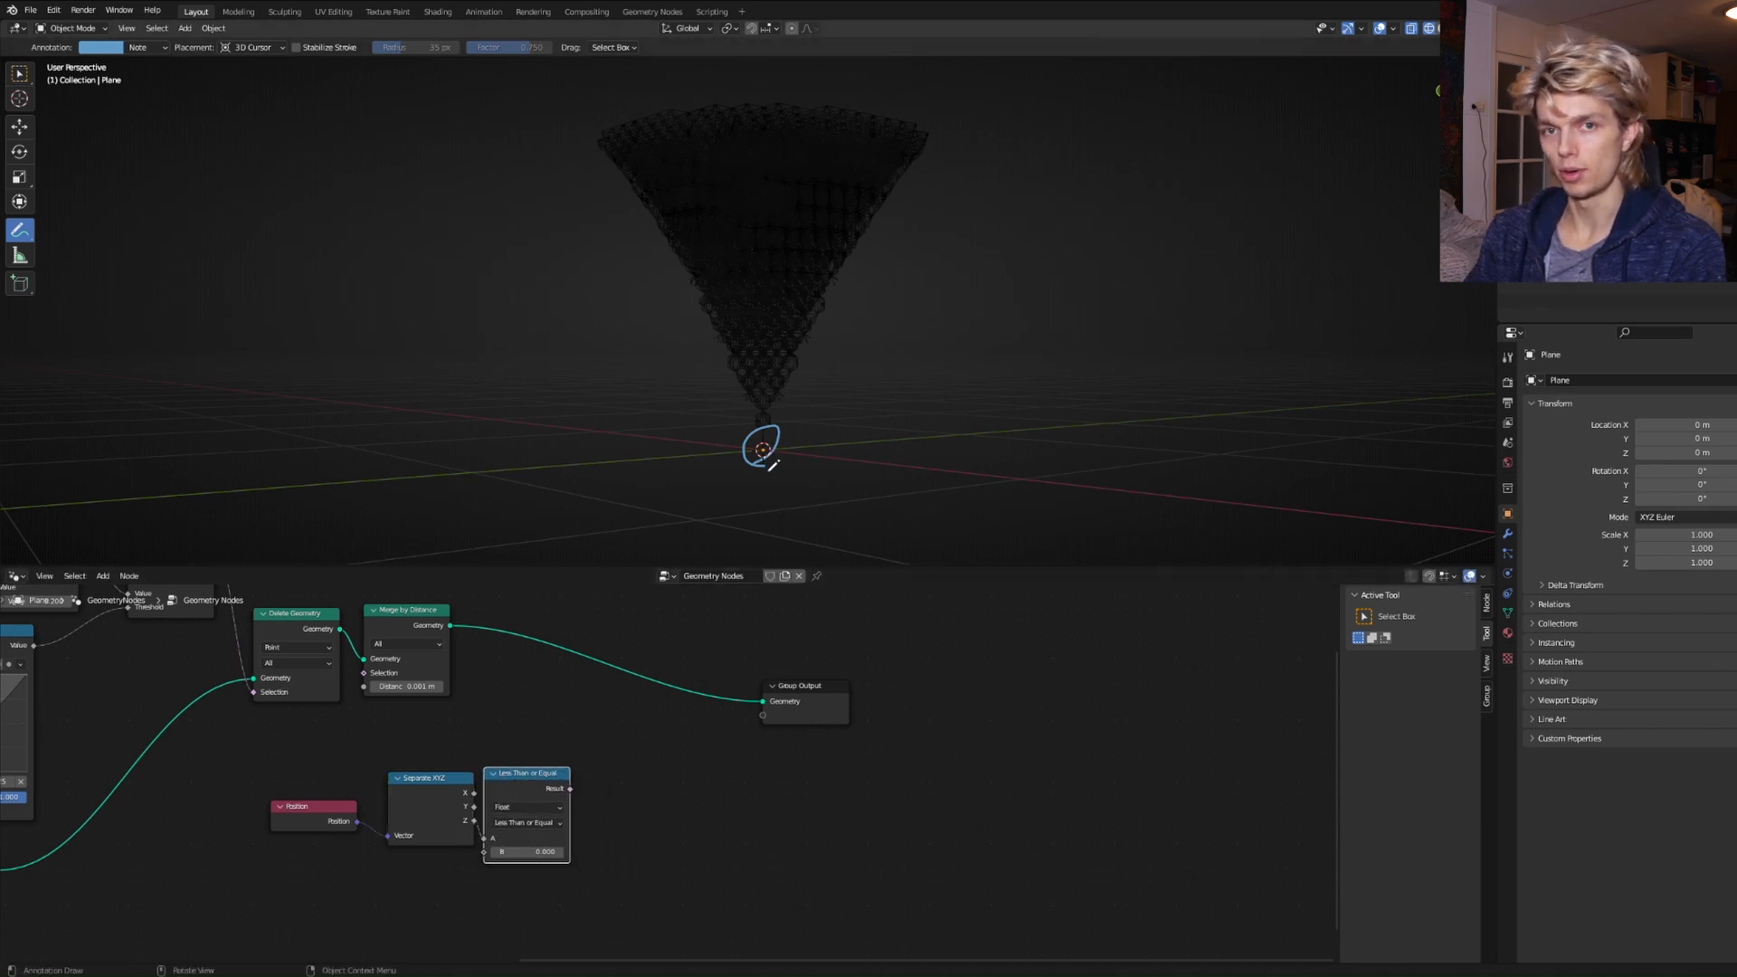
Insert an Edge Paths to Curves node between Merge by Distance and Group Output.
key("shift+a")
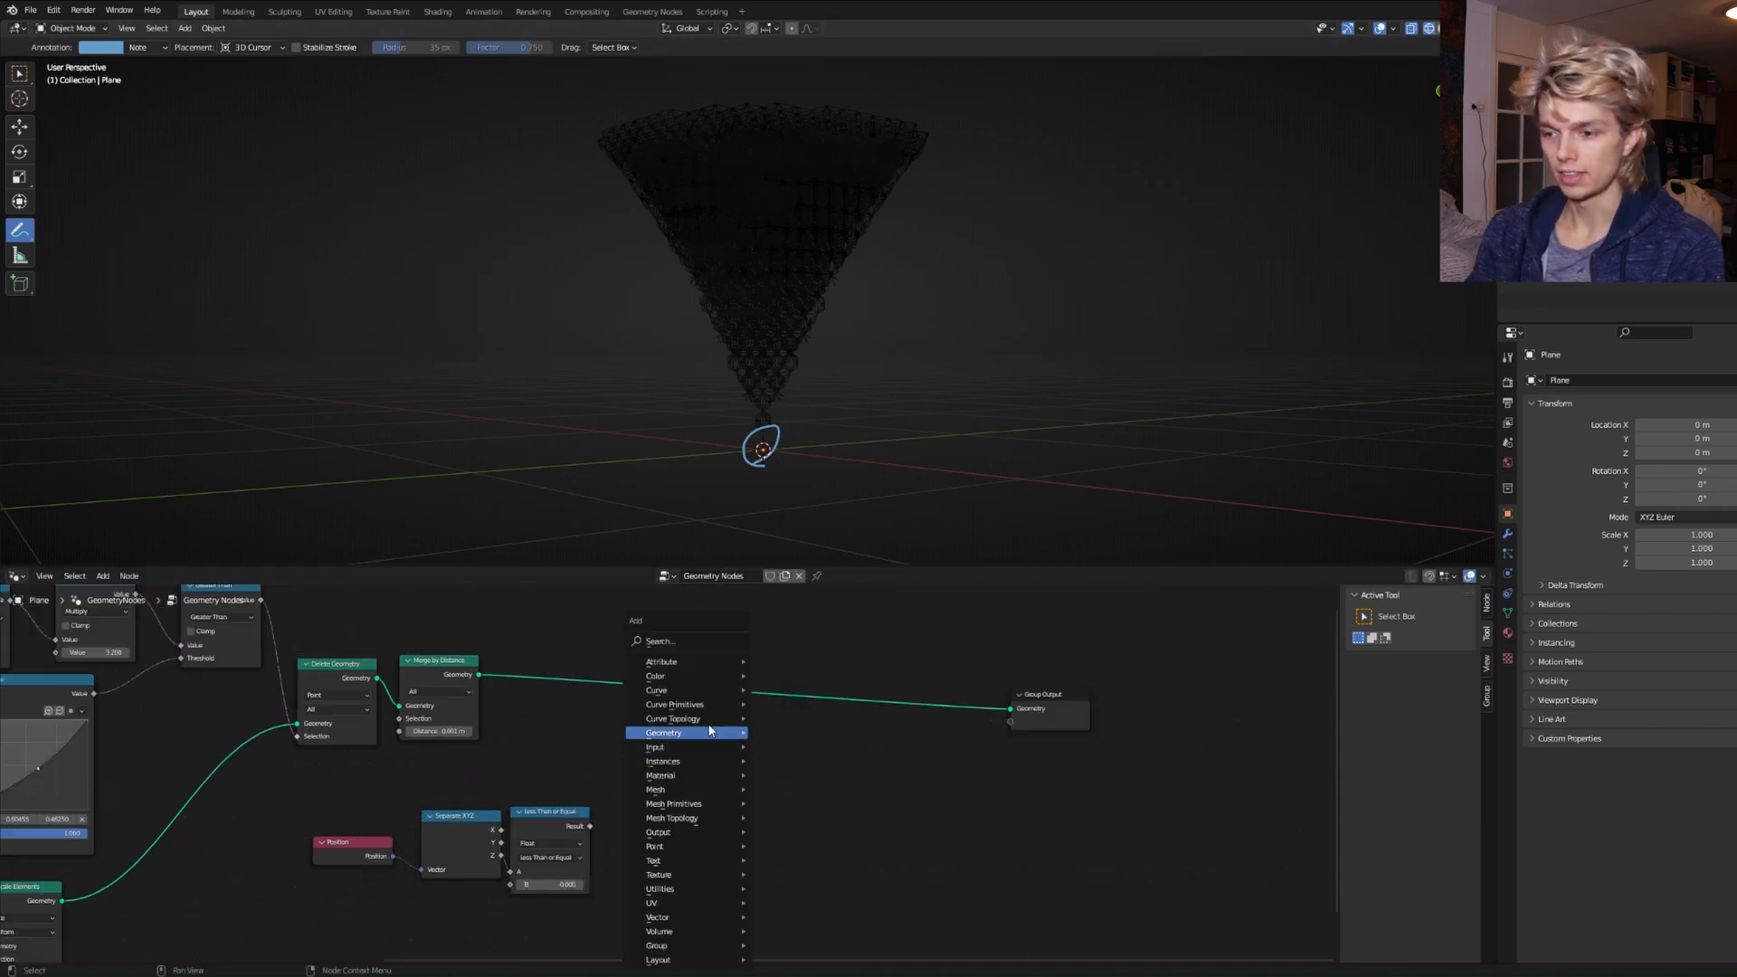
left_click(683, 644)
type("EDGE")
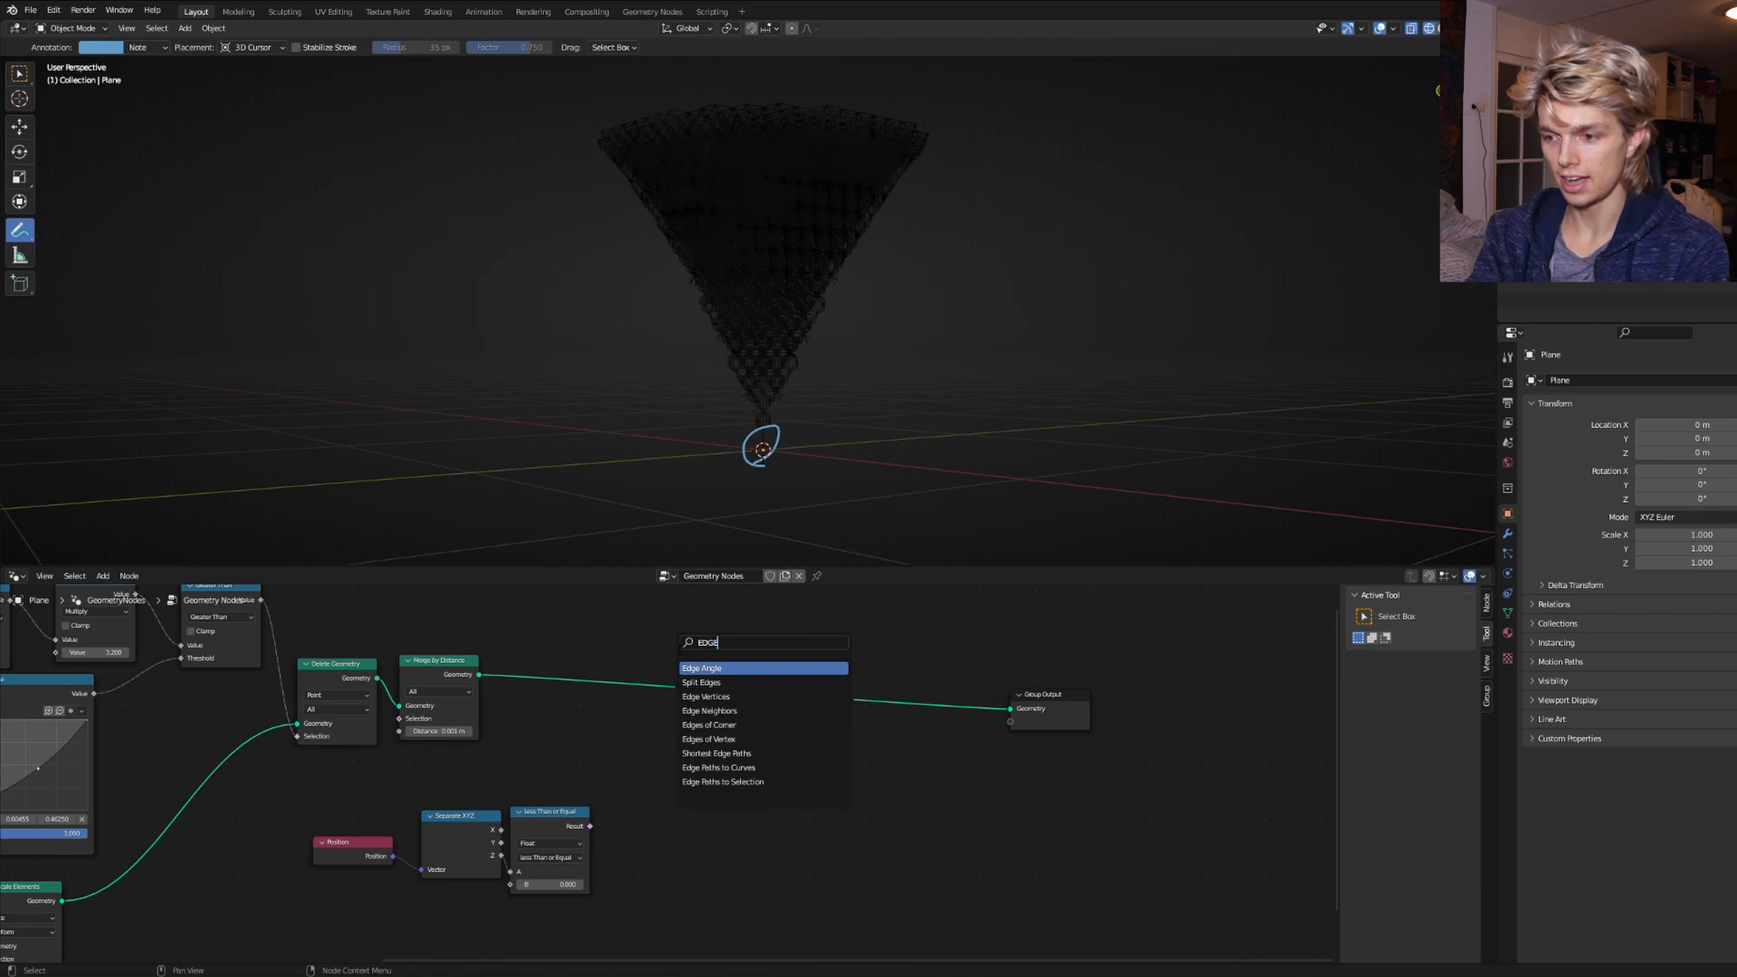
left_click(734, 767)
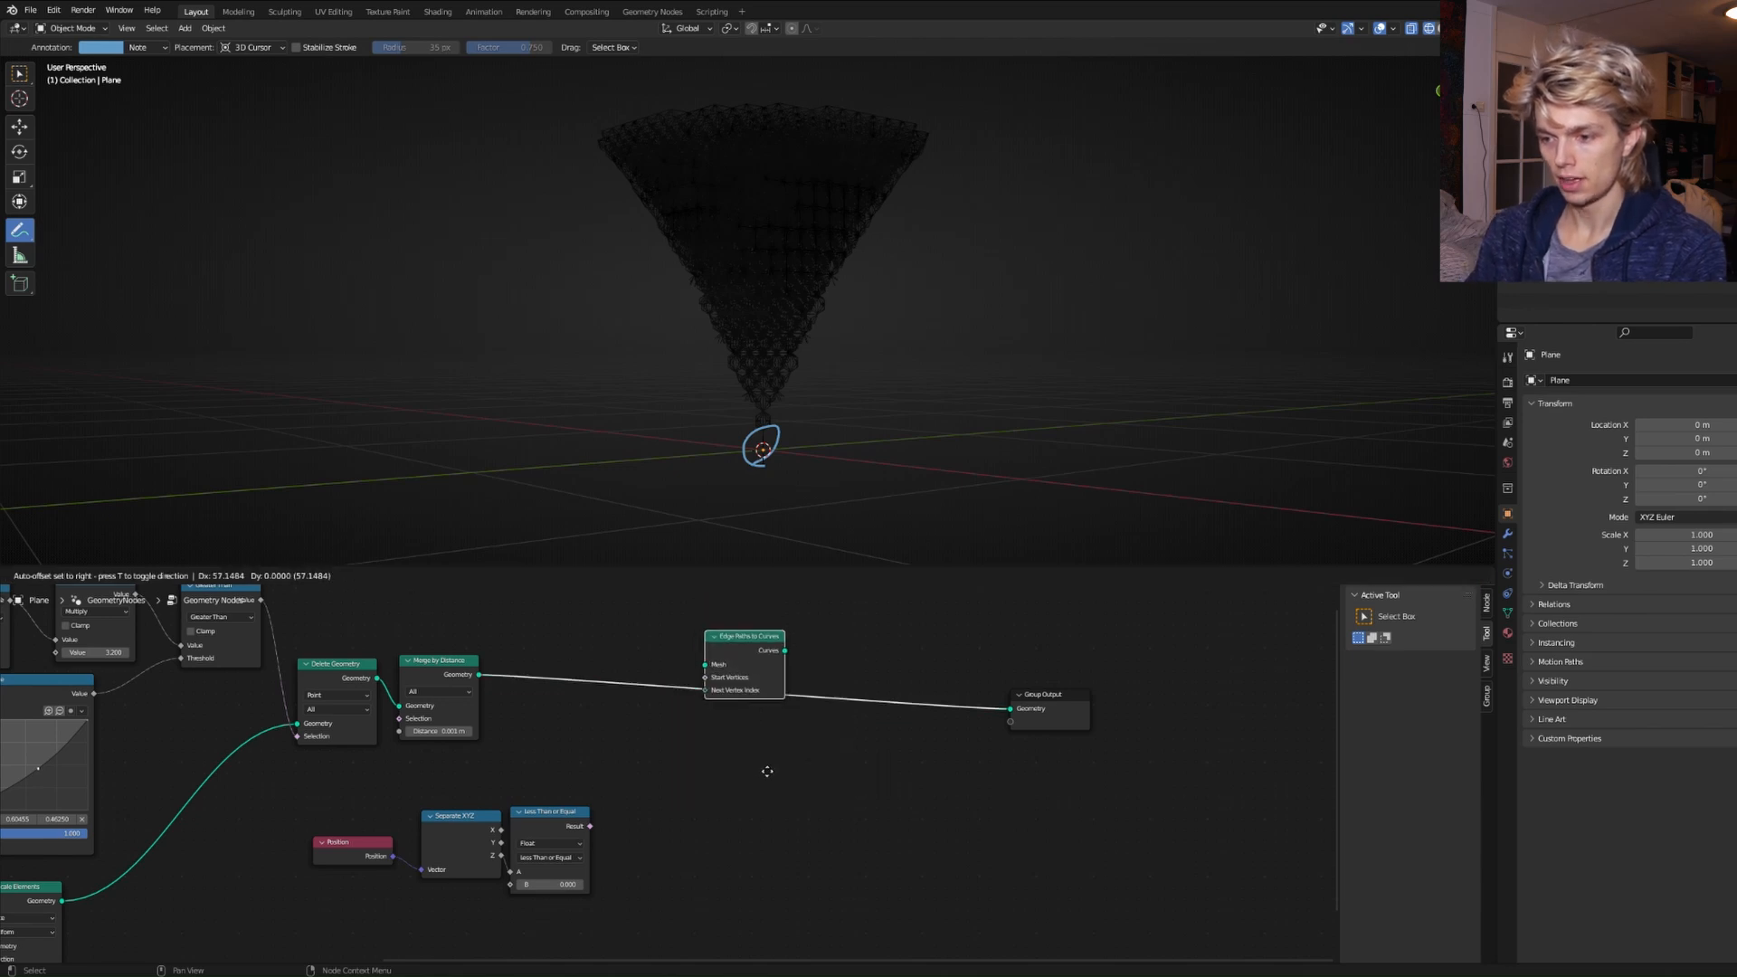
left_click(758, 781)
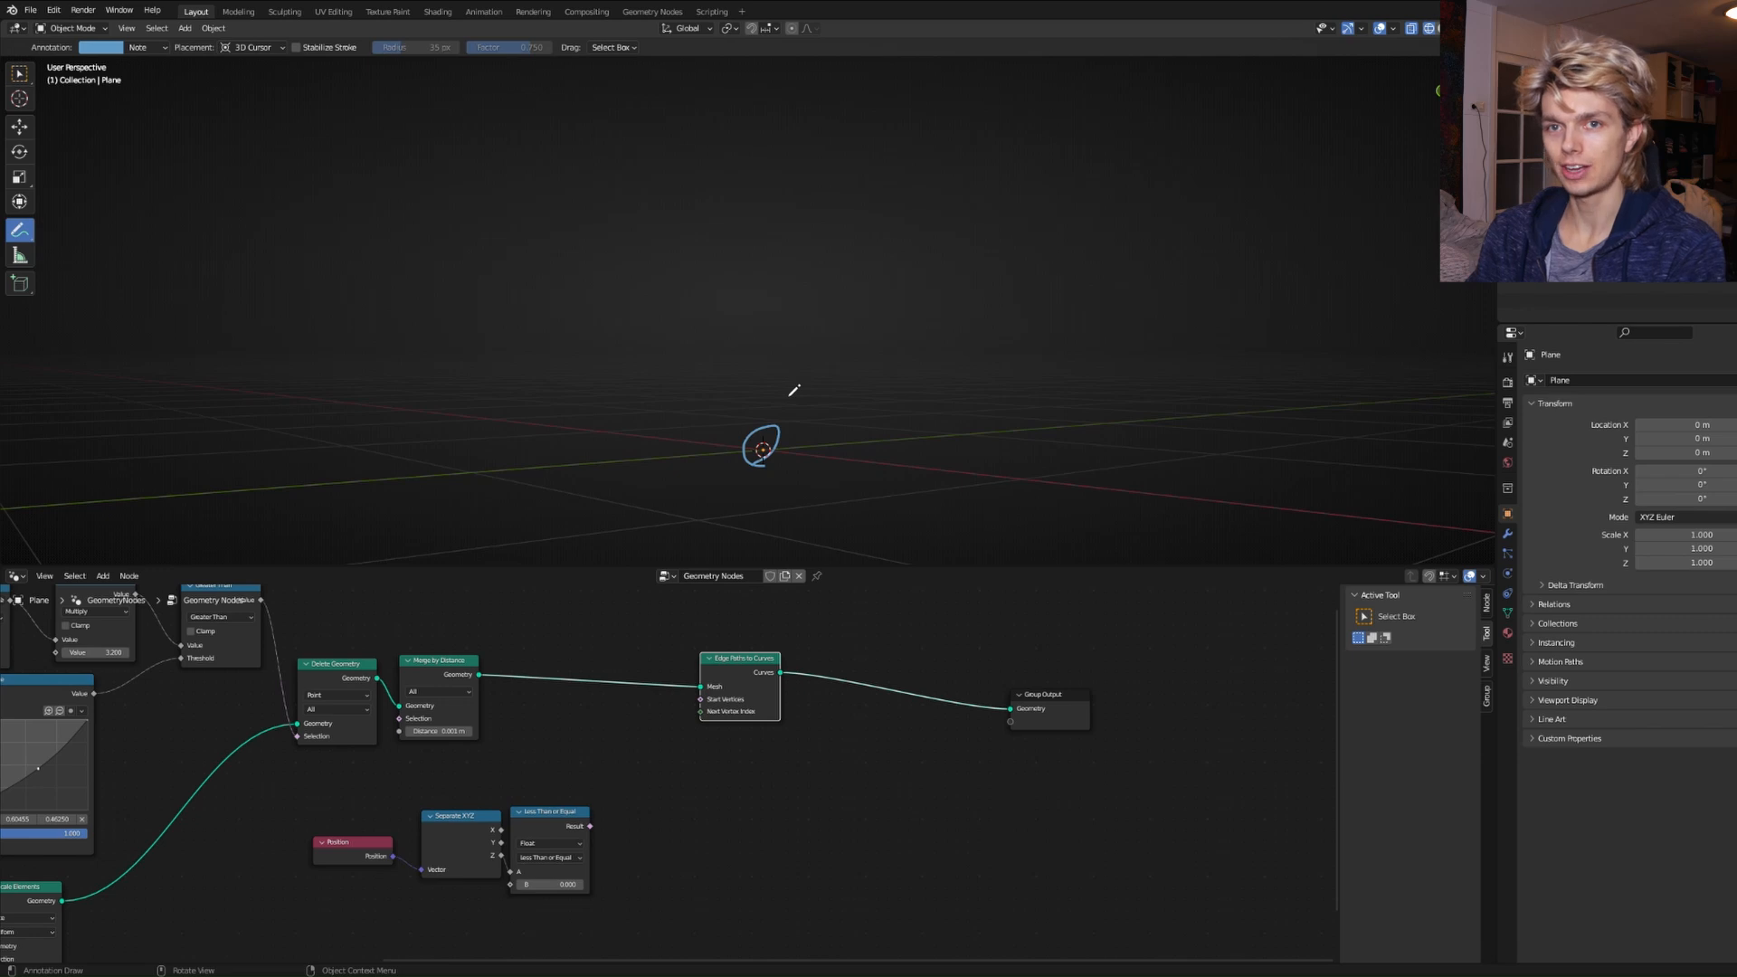
Add a Shortest Edge Paths node, feed the Less Than or Equal result into its End Vertex, and link Next Vertex Index to Edge Paths to Curves.
middle_click_drag(656, 779, 763, 767)
key("shift+a")
left_click(702, 643)
type("s")
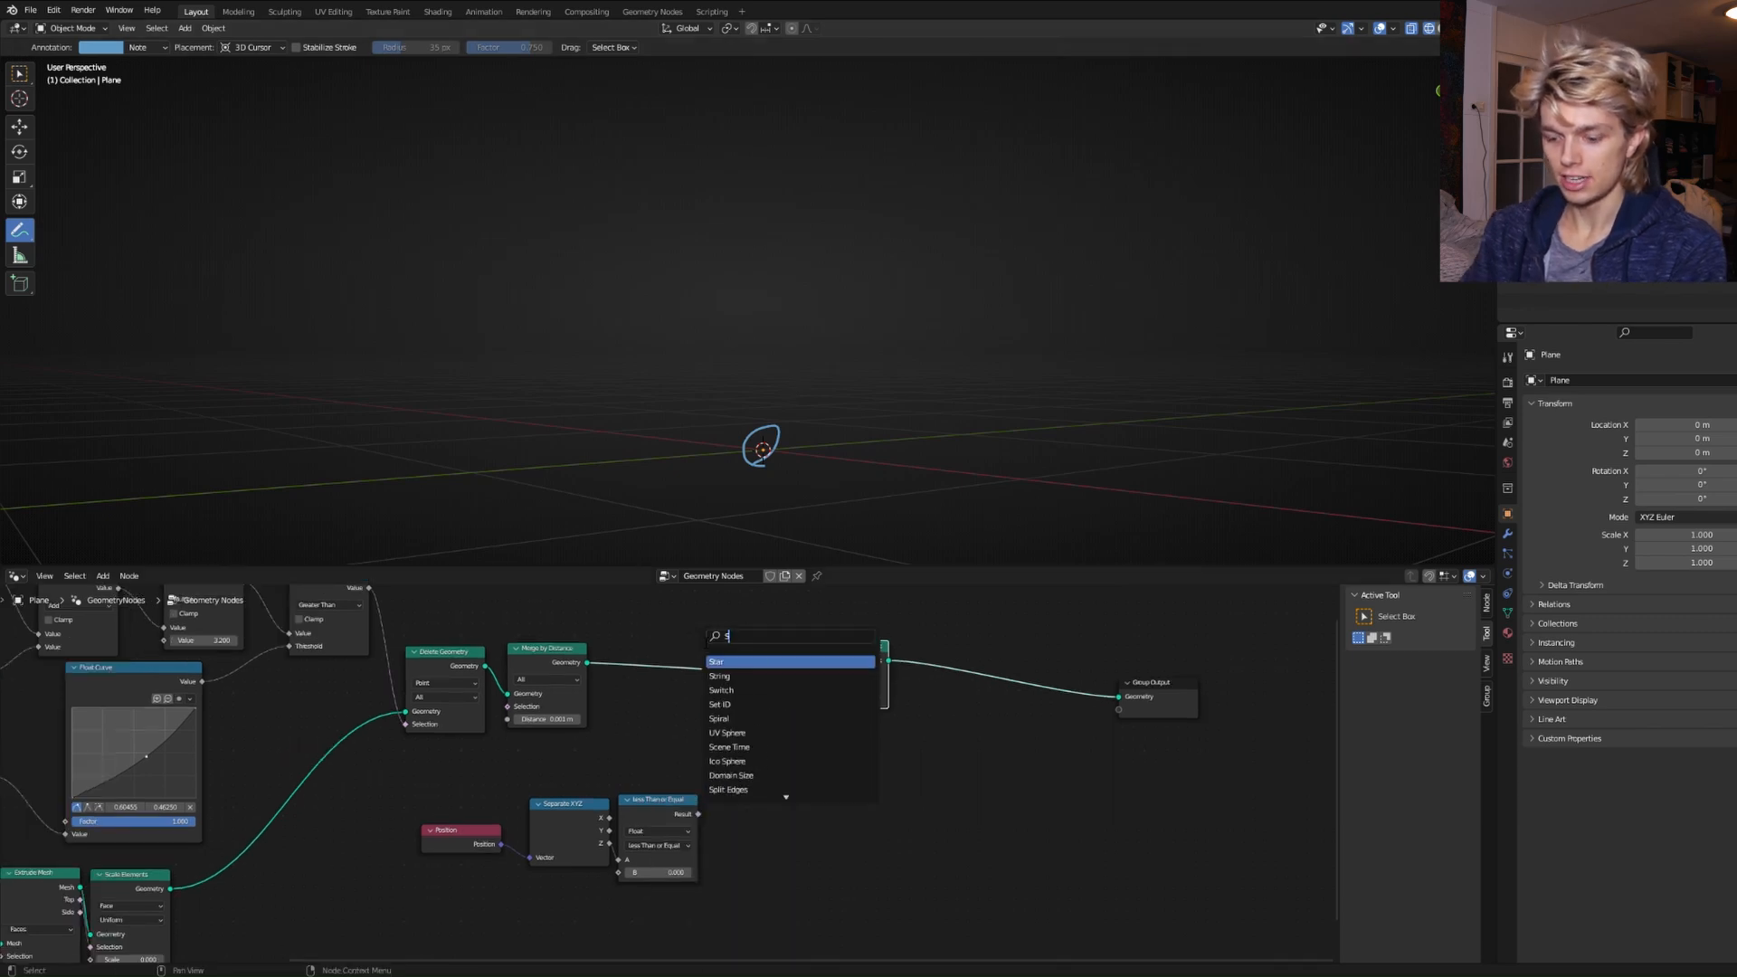
type("hort")
left_click(736, 665)
left_click(768, 800)
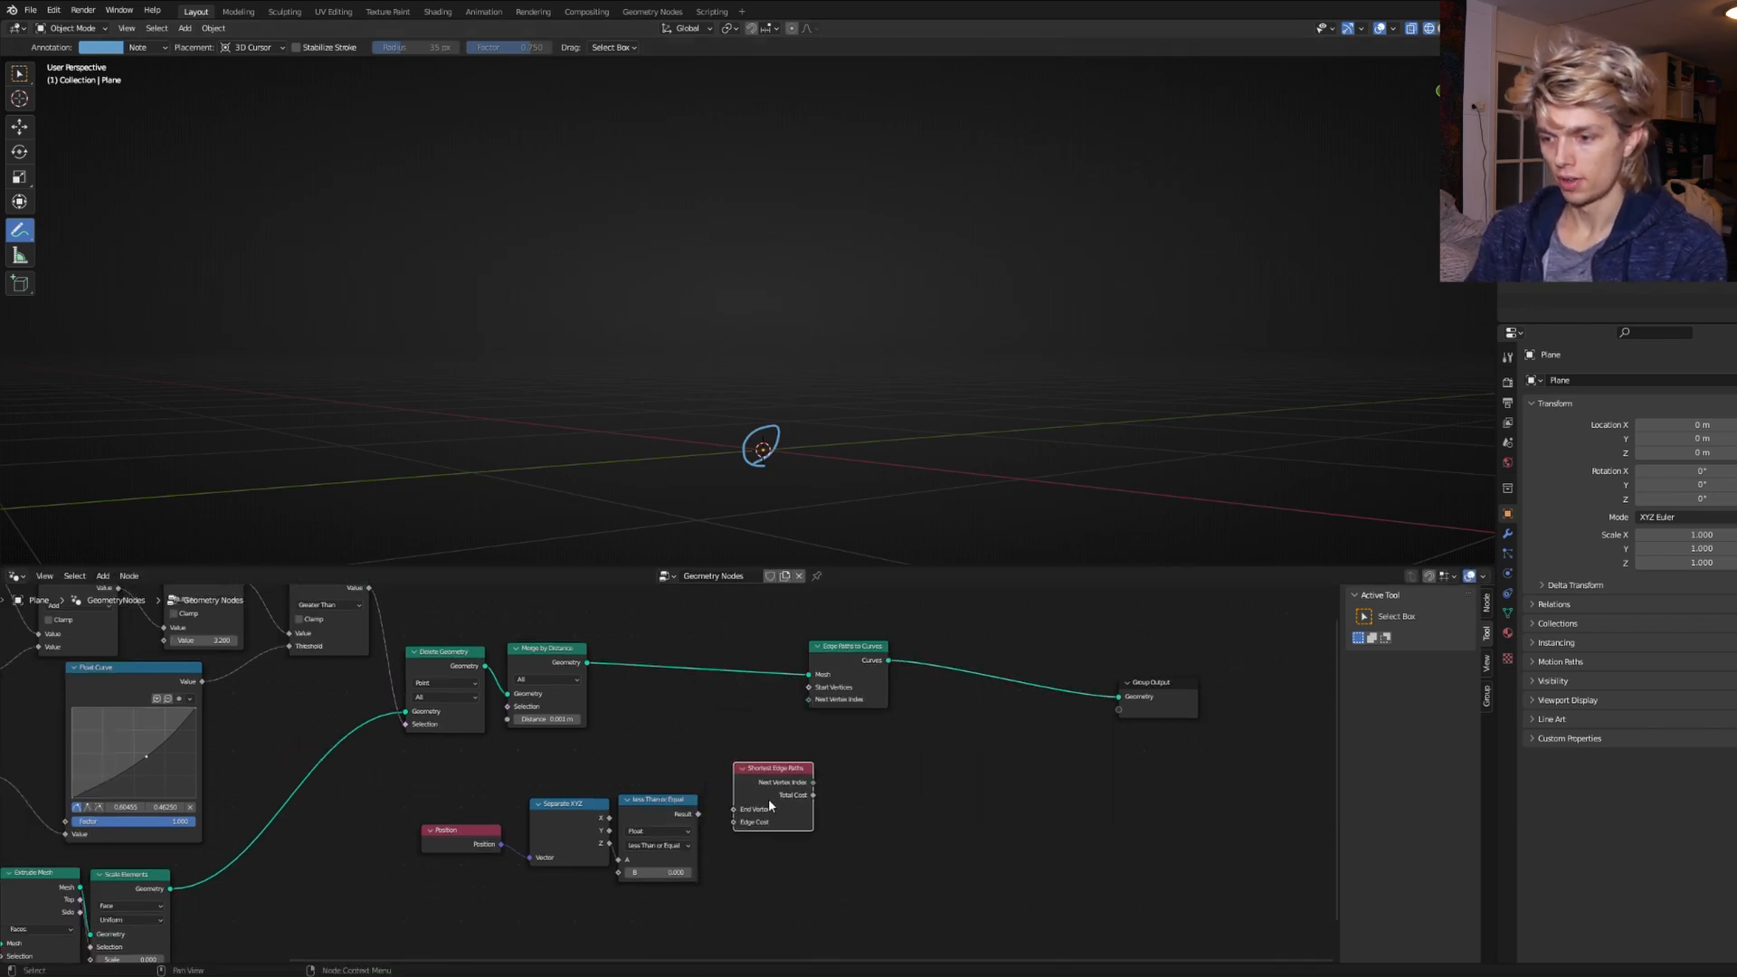
left_click_drag(697, 814, 740, 812)
middle_click_drag(758, 843, 804, 825)
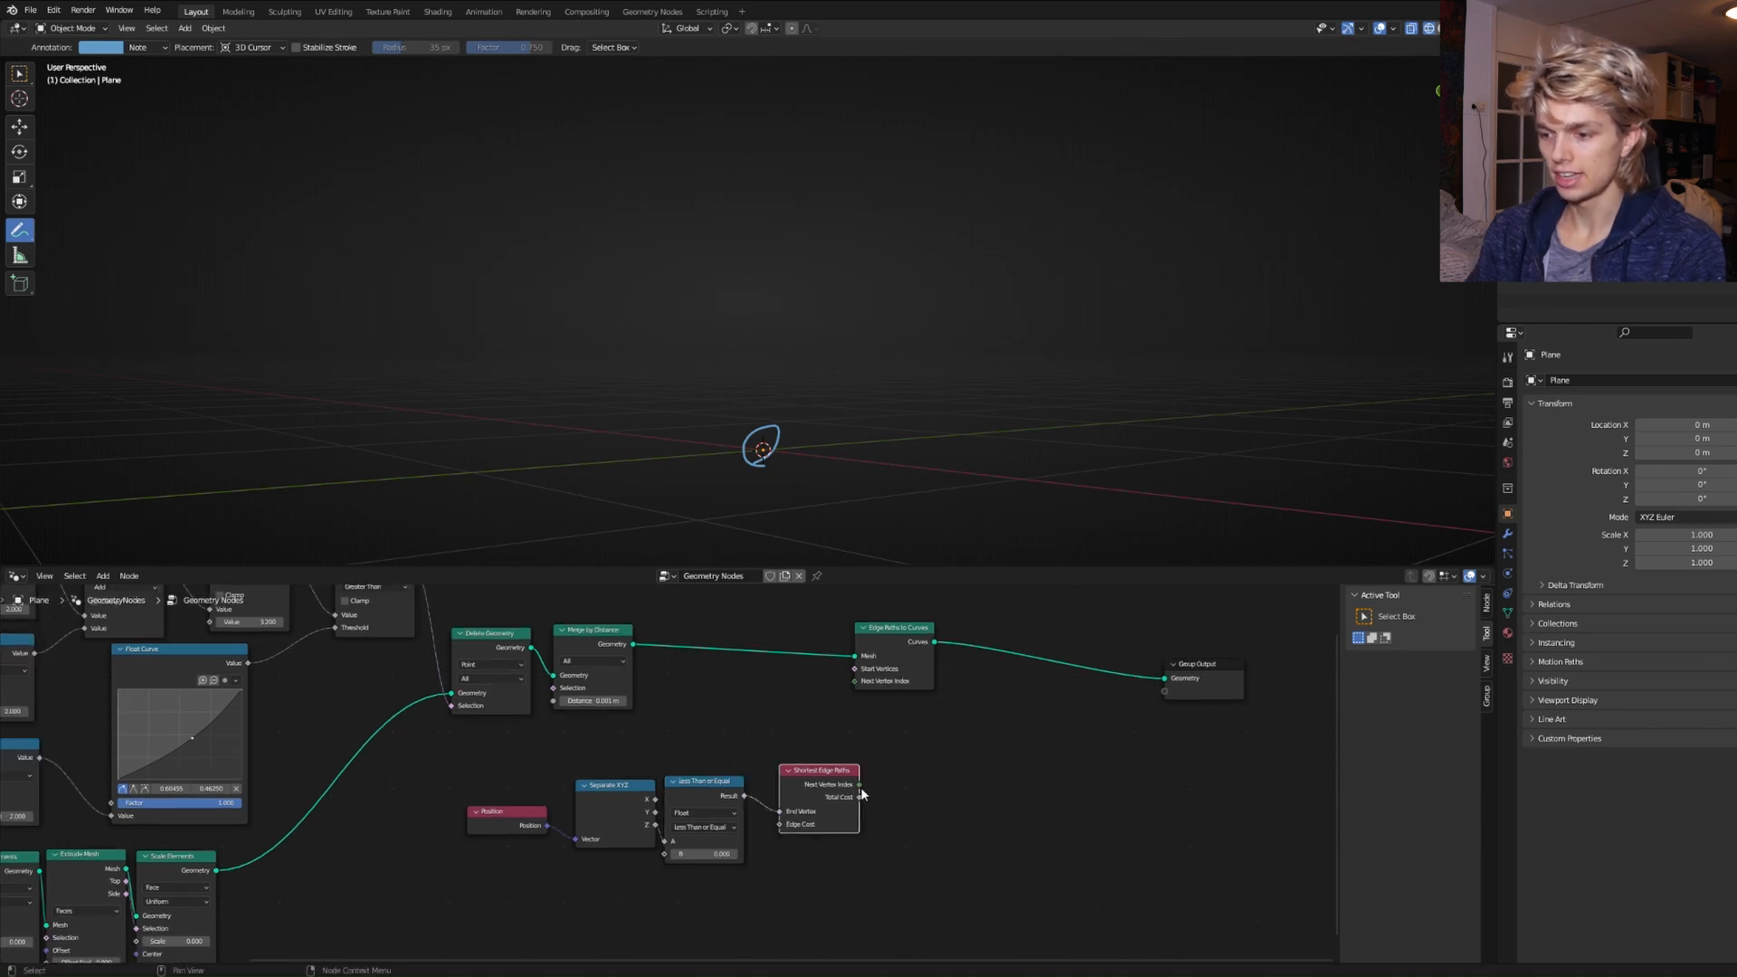
left_click_drag(859, 784, 854, 681)
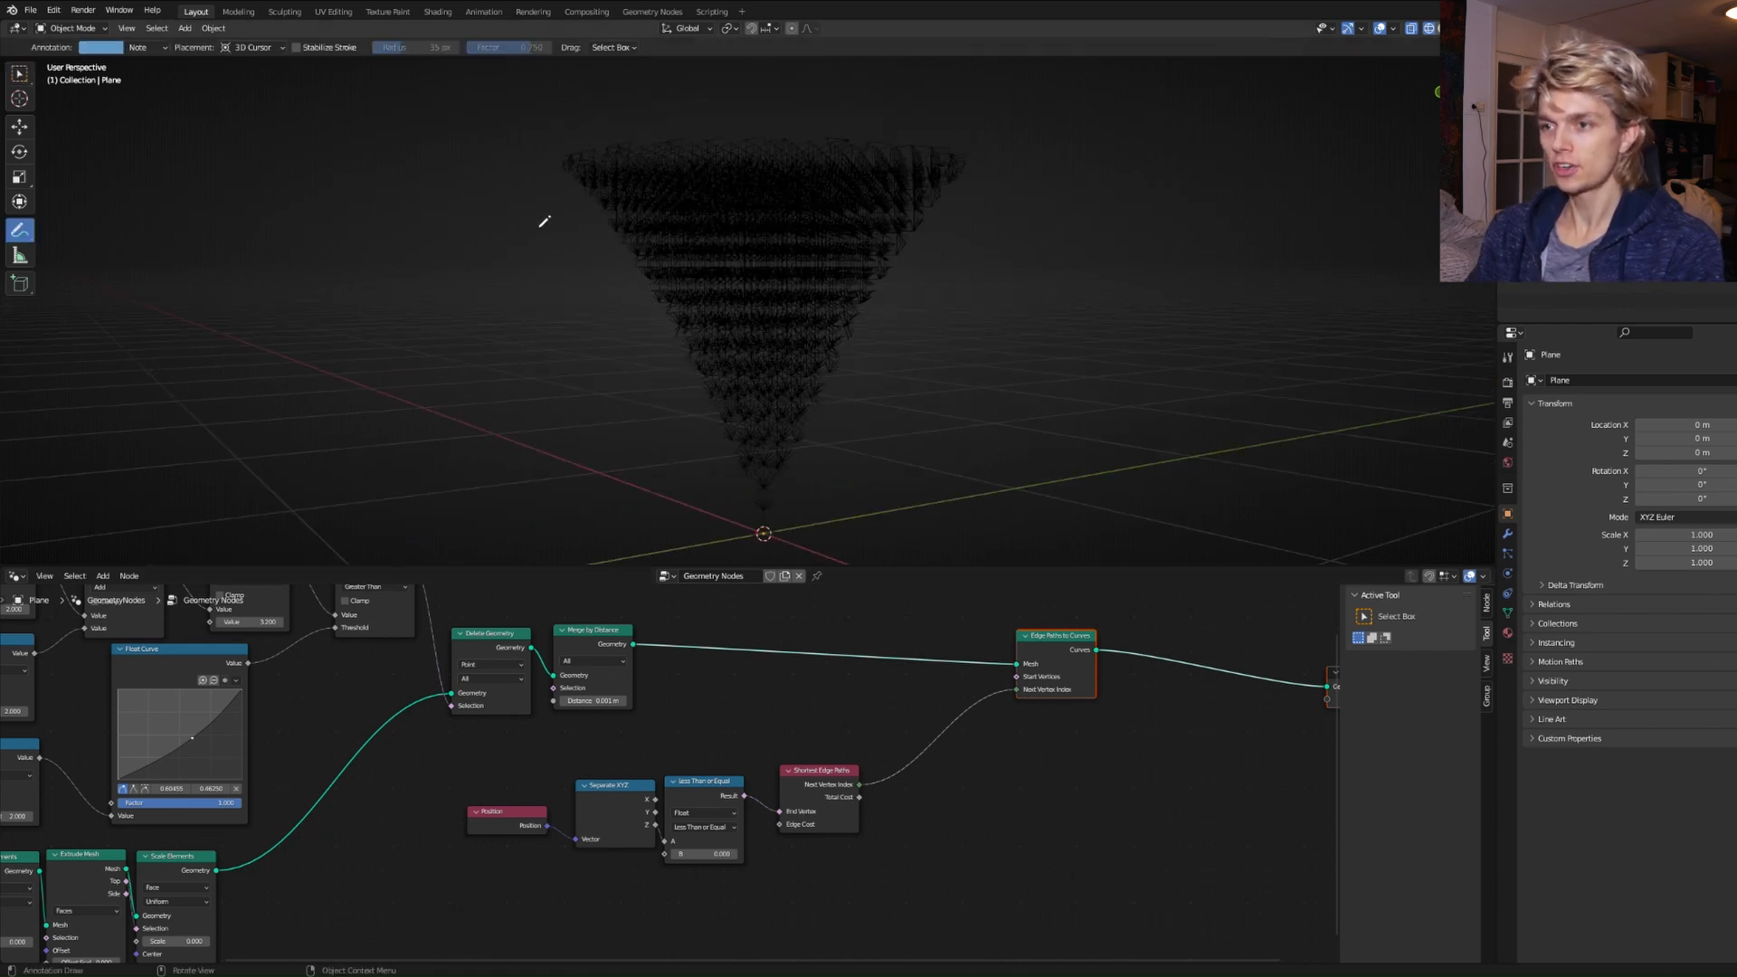
Circle the cone's upper rim with an annotation and undo it, and add a Vector Math node set to Length.
mouse_move(540, 217)
left_mouse_down()
mouse_move(961, 190)
mouse_move(512, 184)
mouse_move(568, 203)
left_mouse_up()
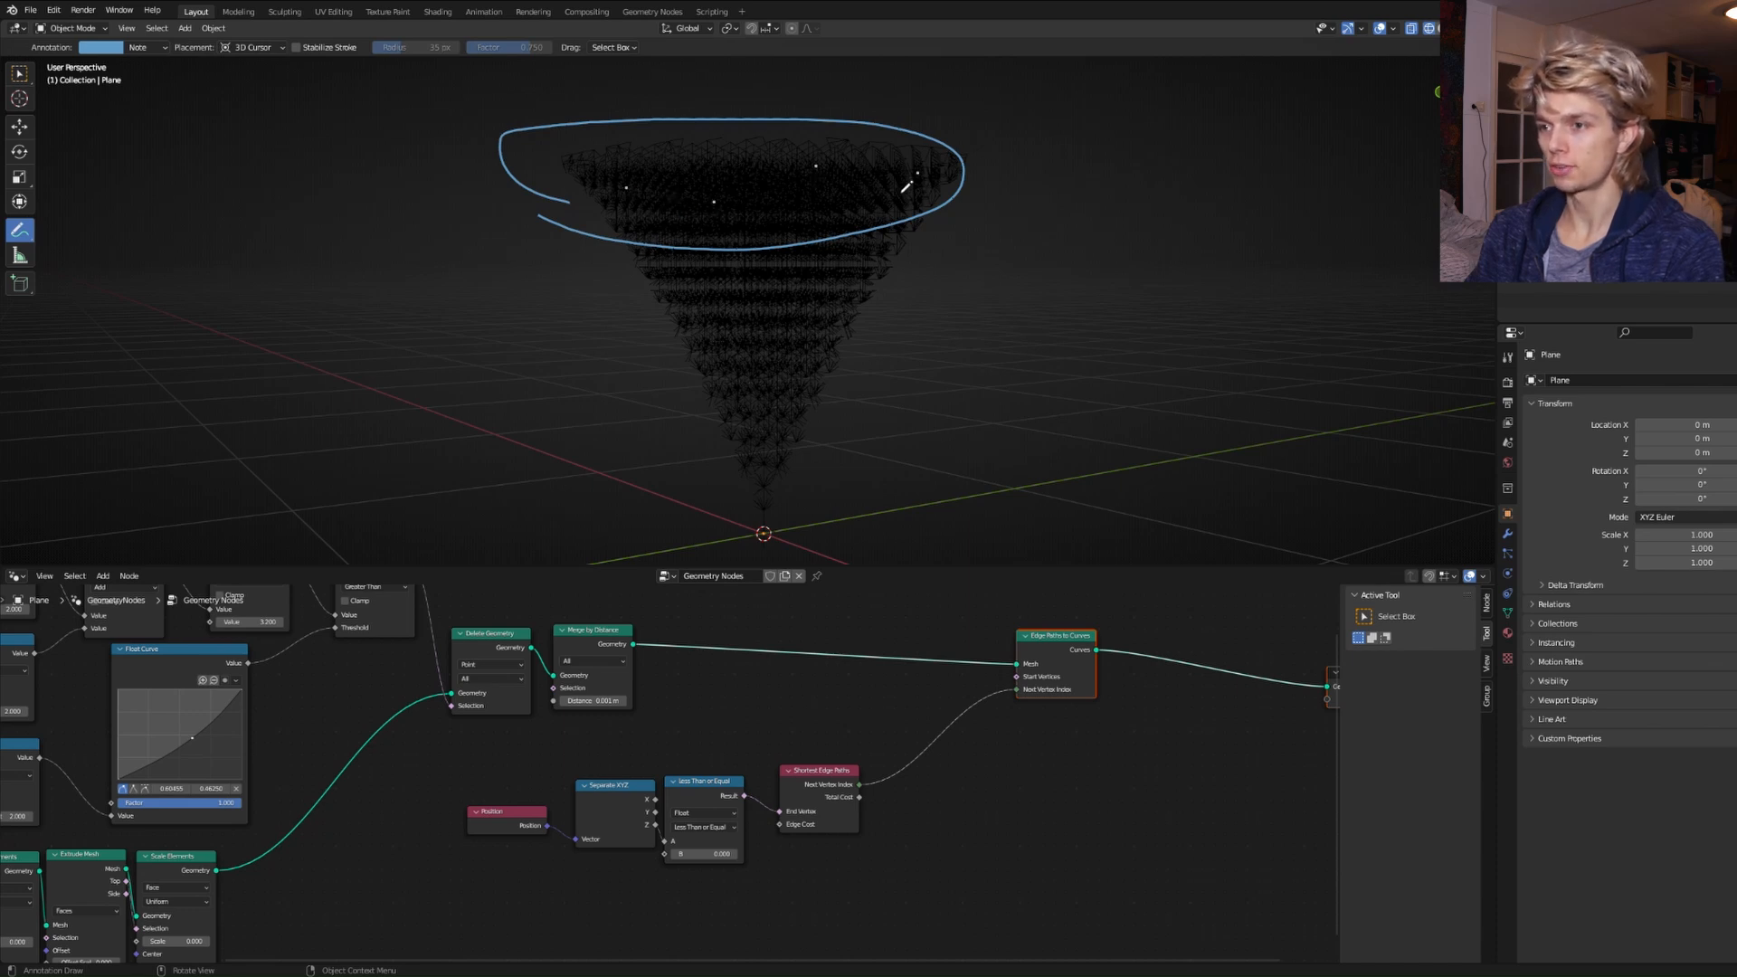
key("ctrl+z")
key("shift+a")
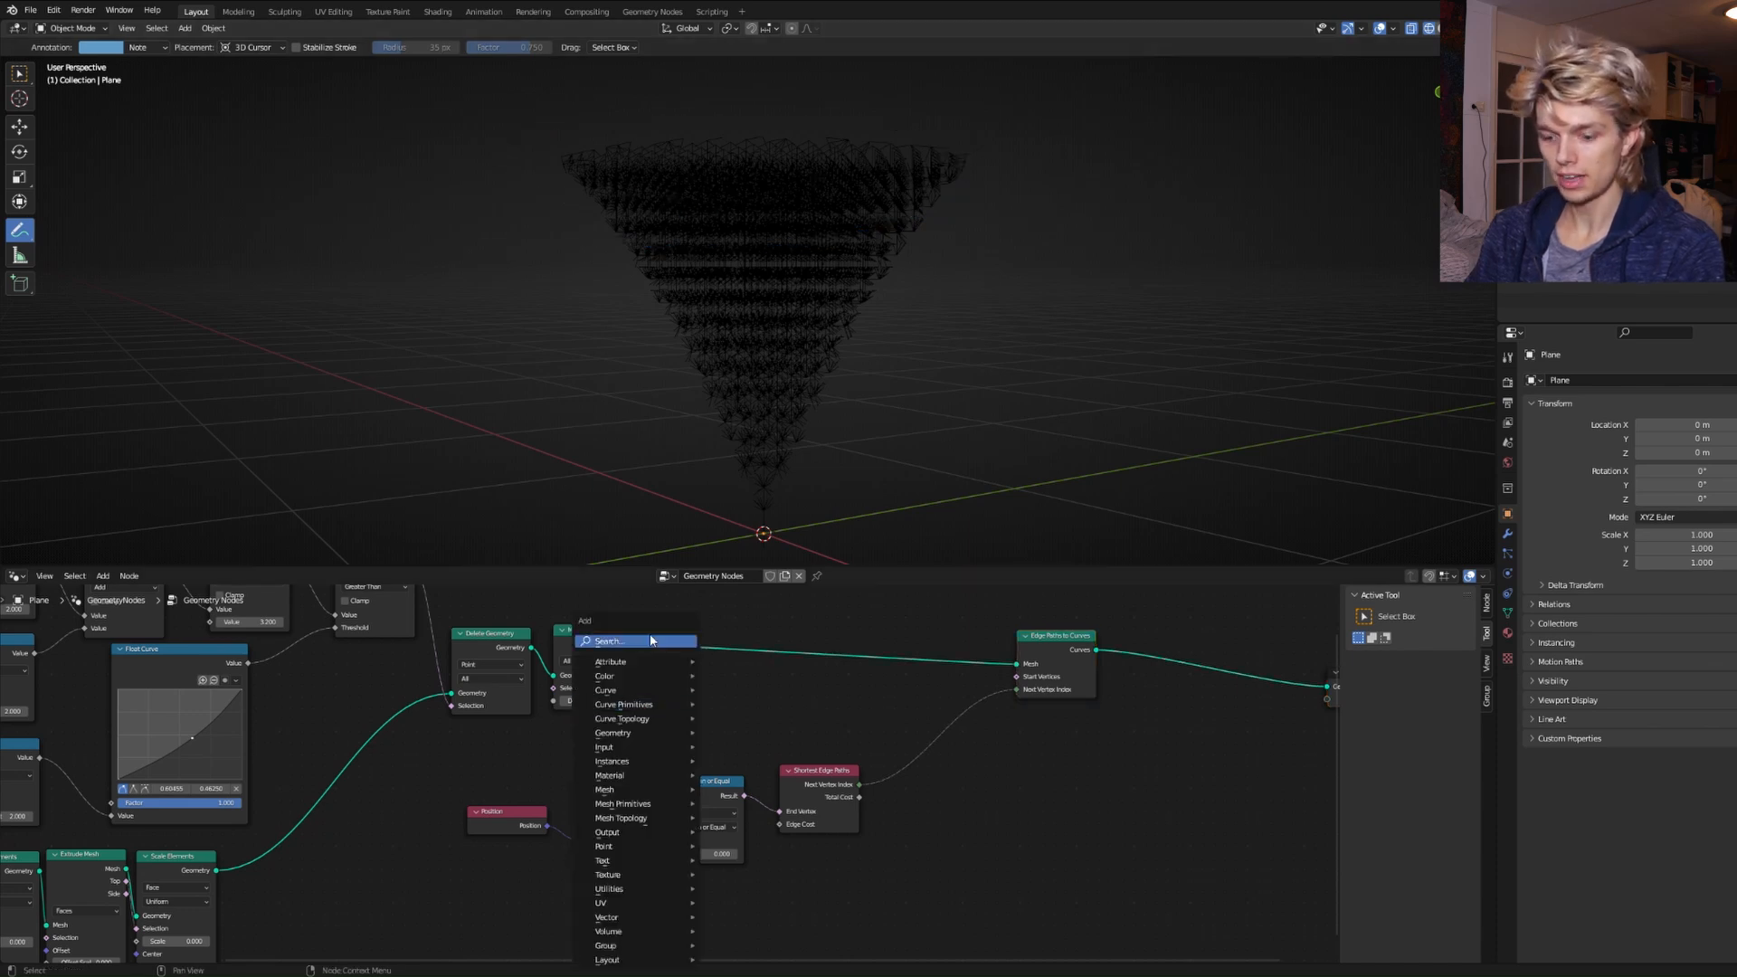
type("VEC")
left_click(682, 675)
left_click(967, 776)
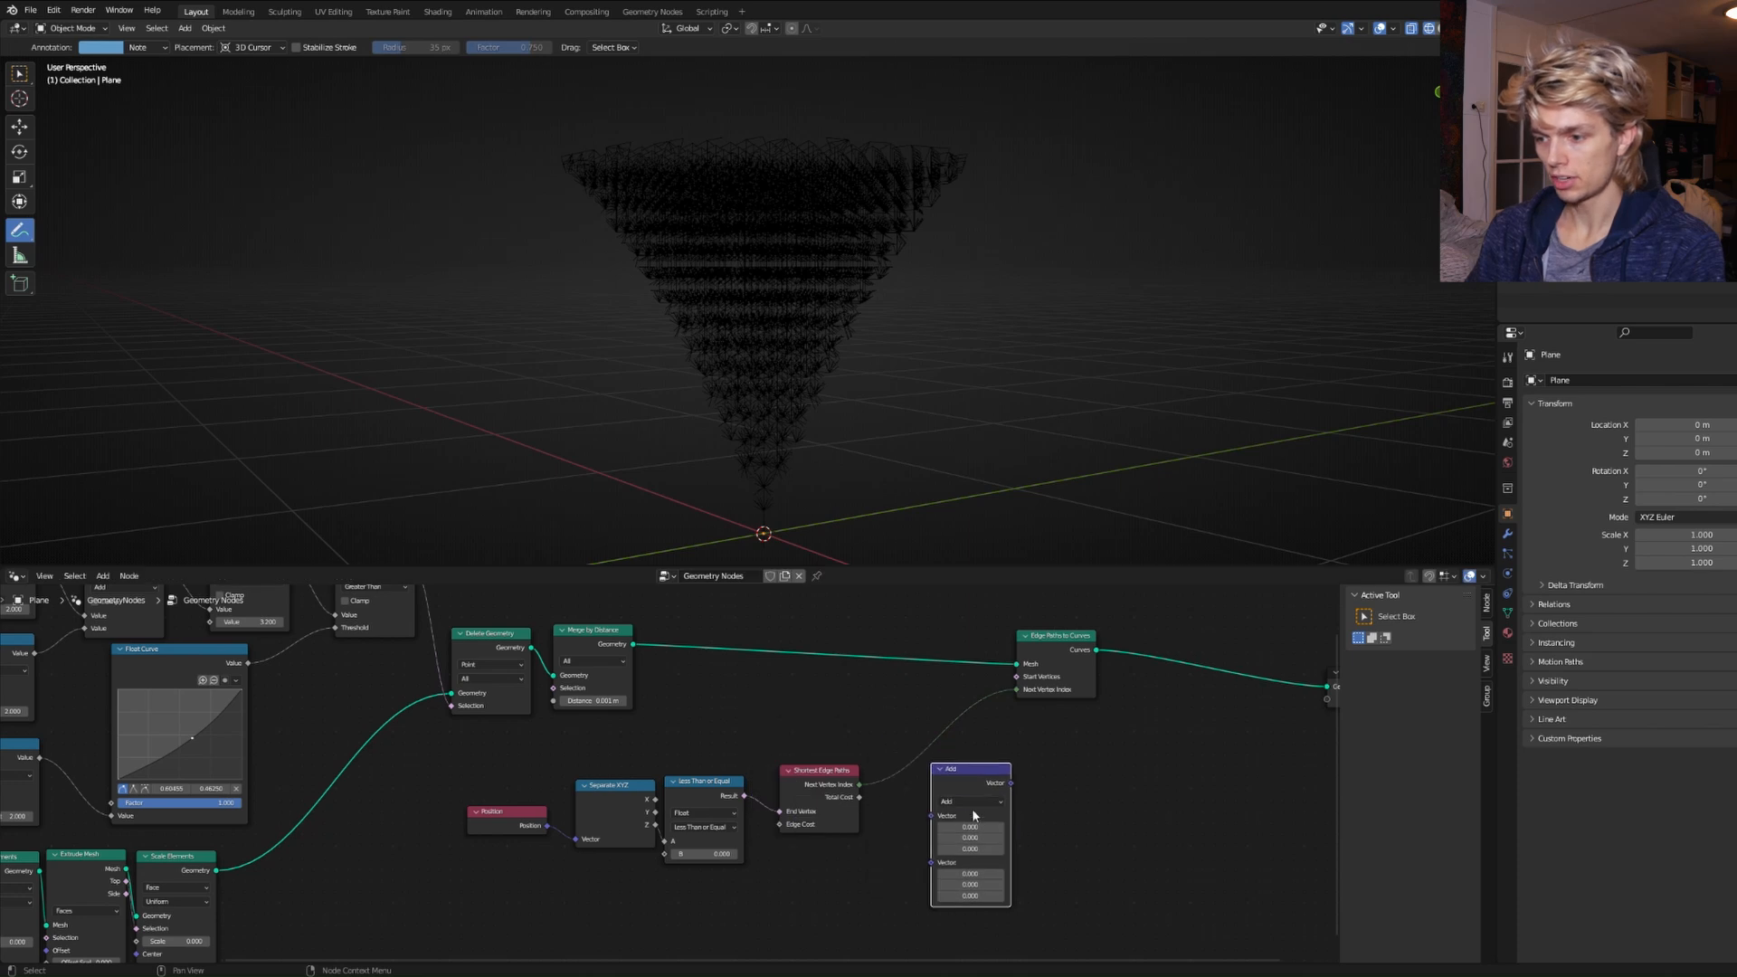
left_click(970, 801)
left_click(956, 626)
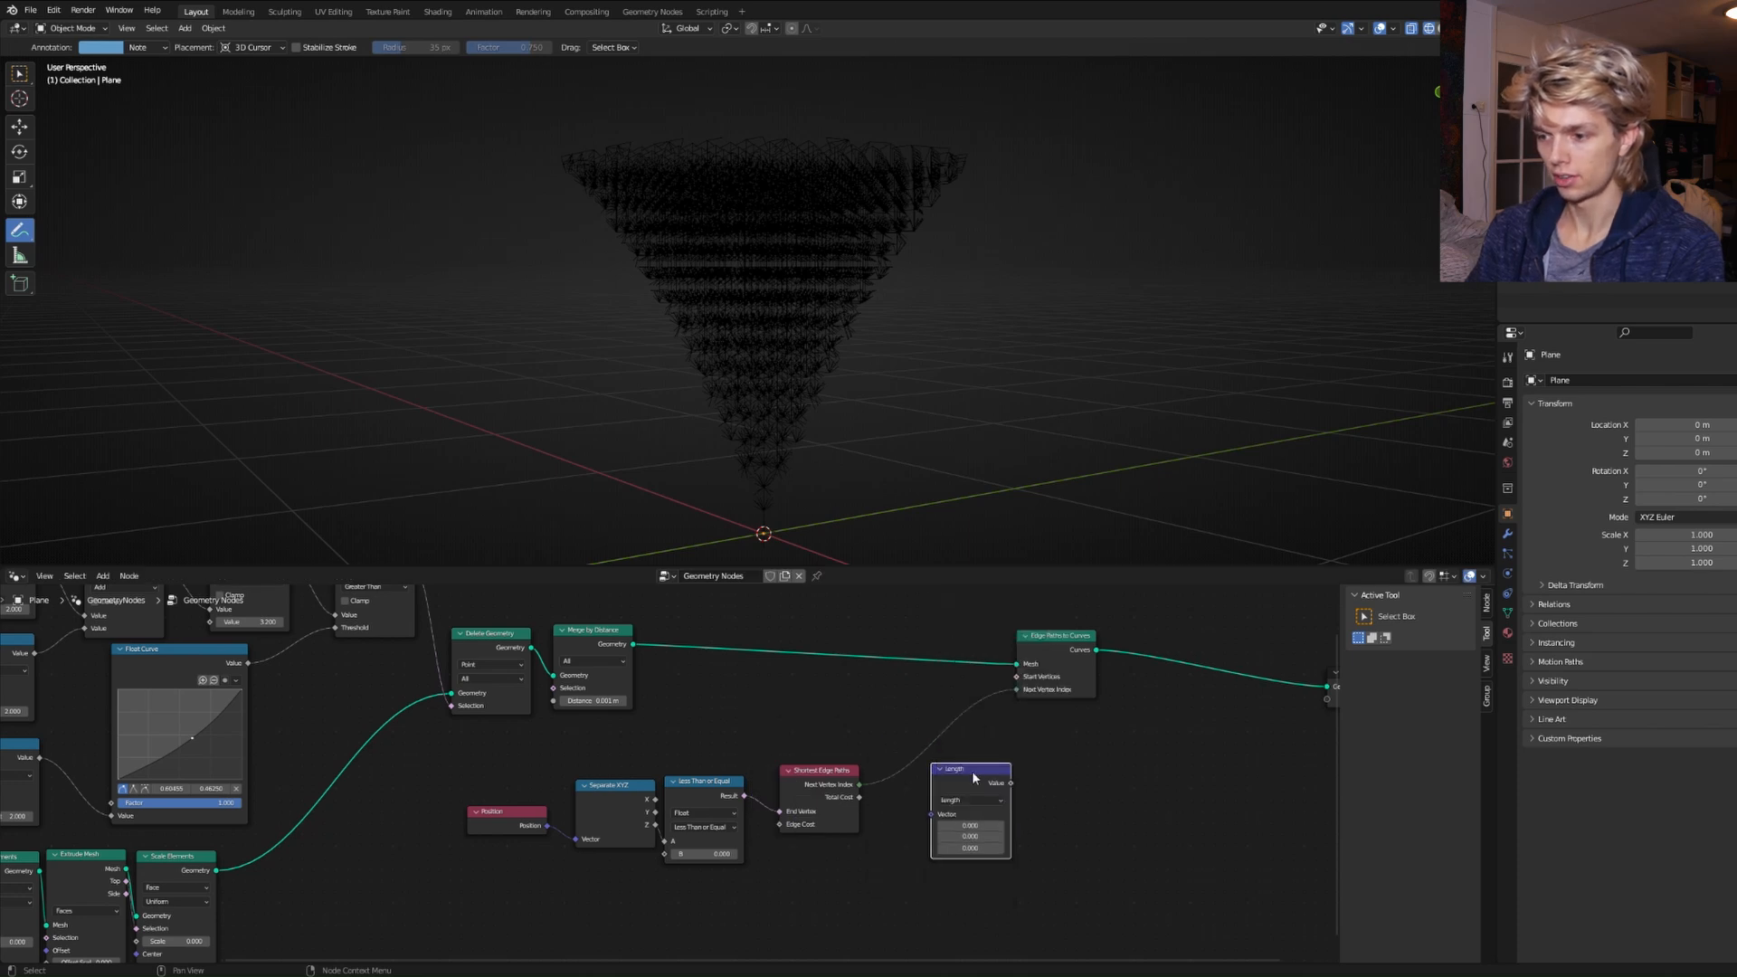
Shift the Position-to-Shortest Edge Paths chain down, place the Length node above it, and feed Position into its Vector.
left_click_drag(838, 864, 456, 827)
left_click_drag(611, 811, 613, 907)
left_click_drag(992, 786, 685, 781)
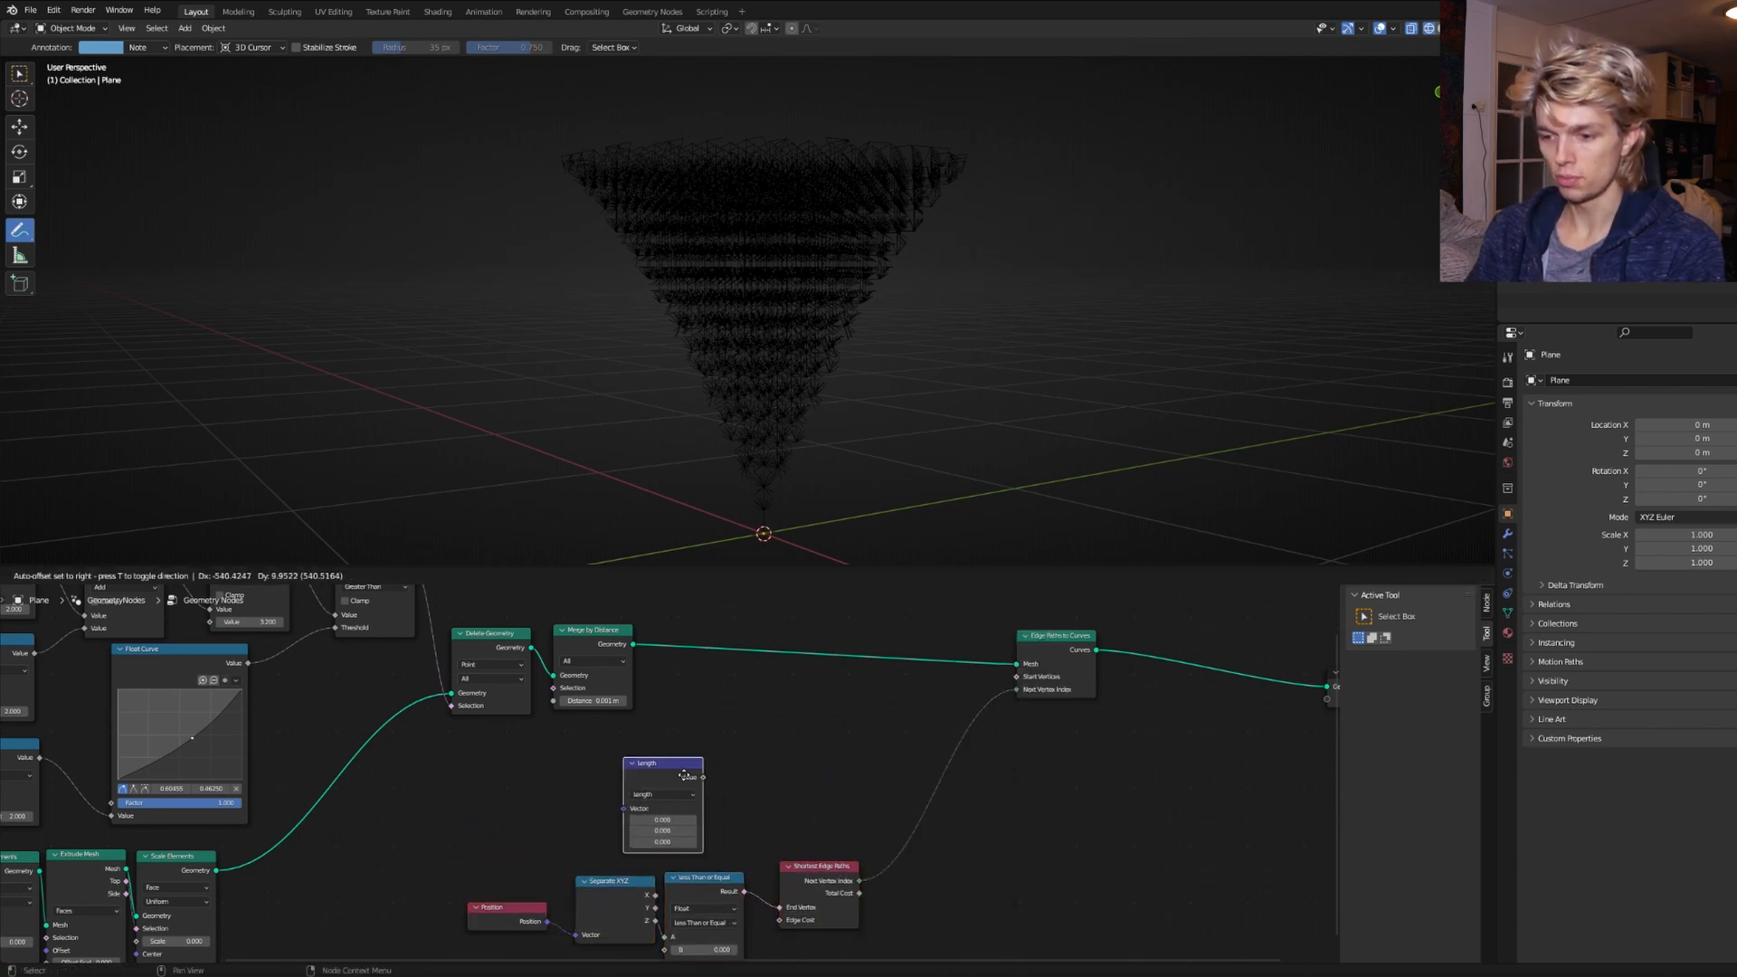
left_click_drag(546, 921, 617, 785)
Add a Math node beside the Length node and set its operation to Greater Than.
key("shift+a")
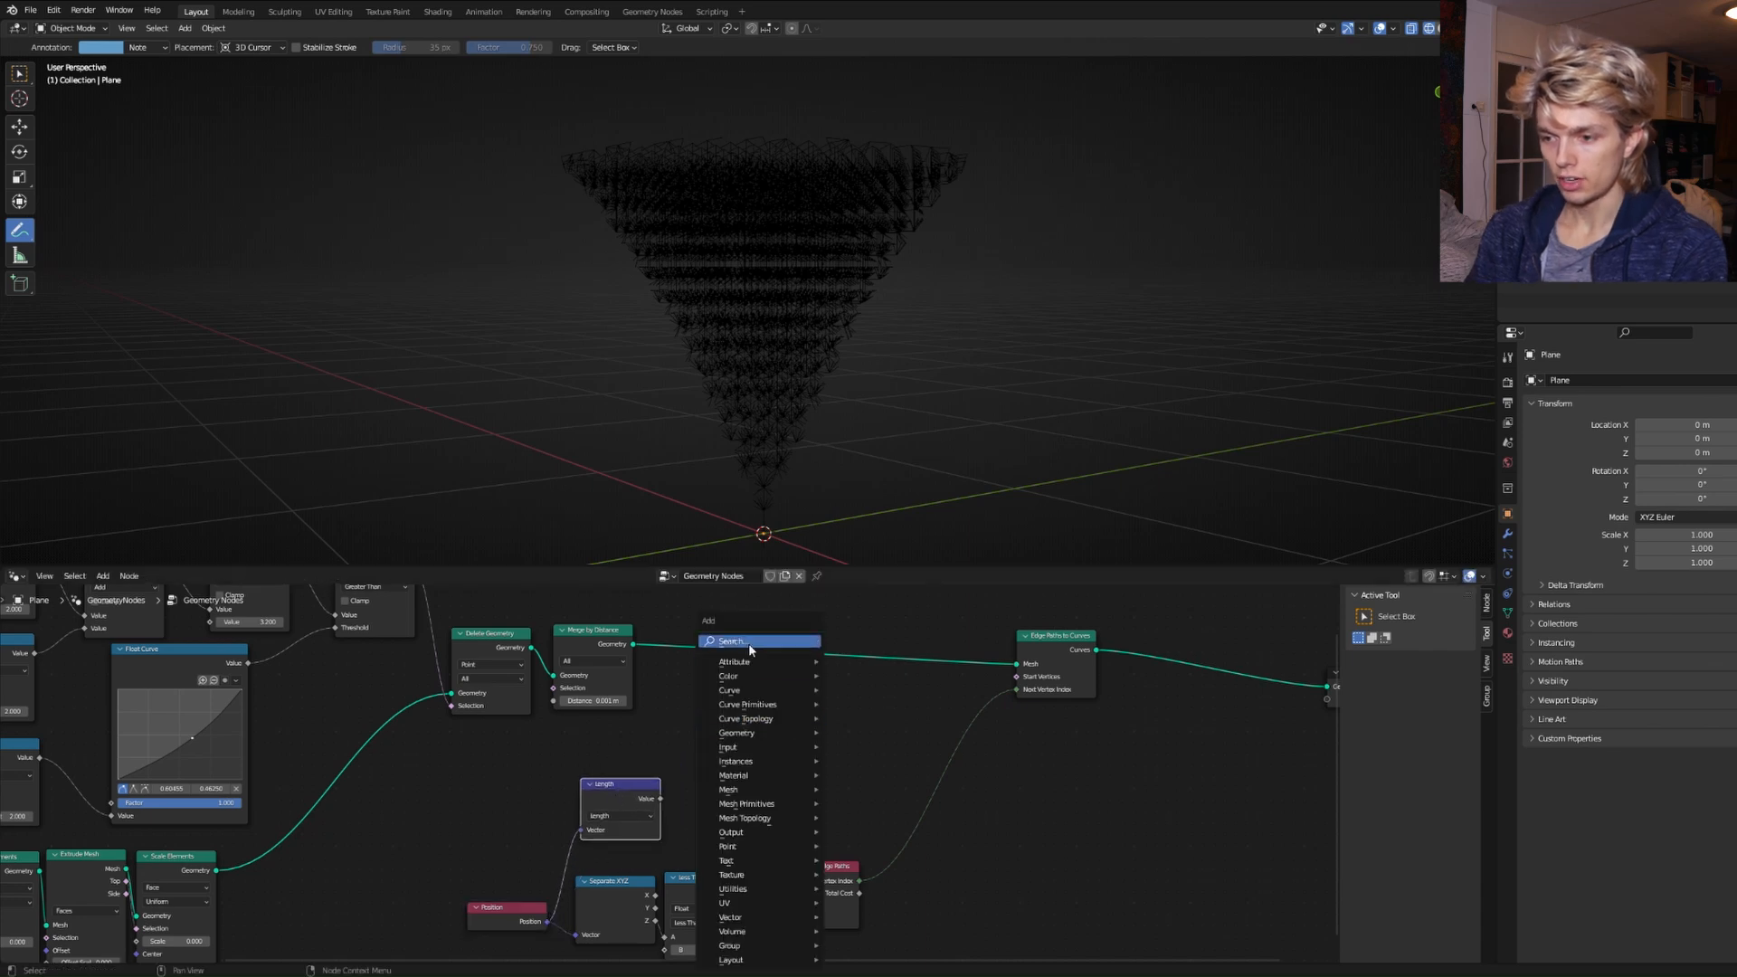
type("MATH")
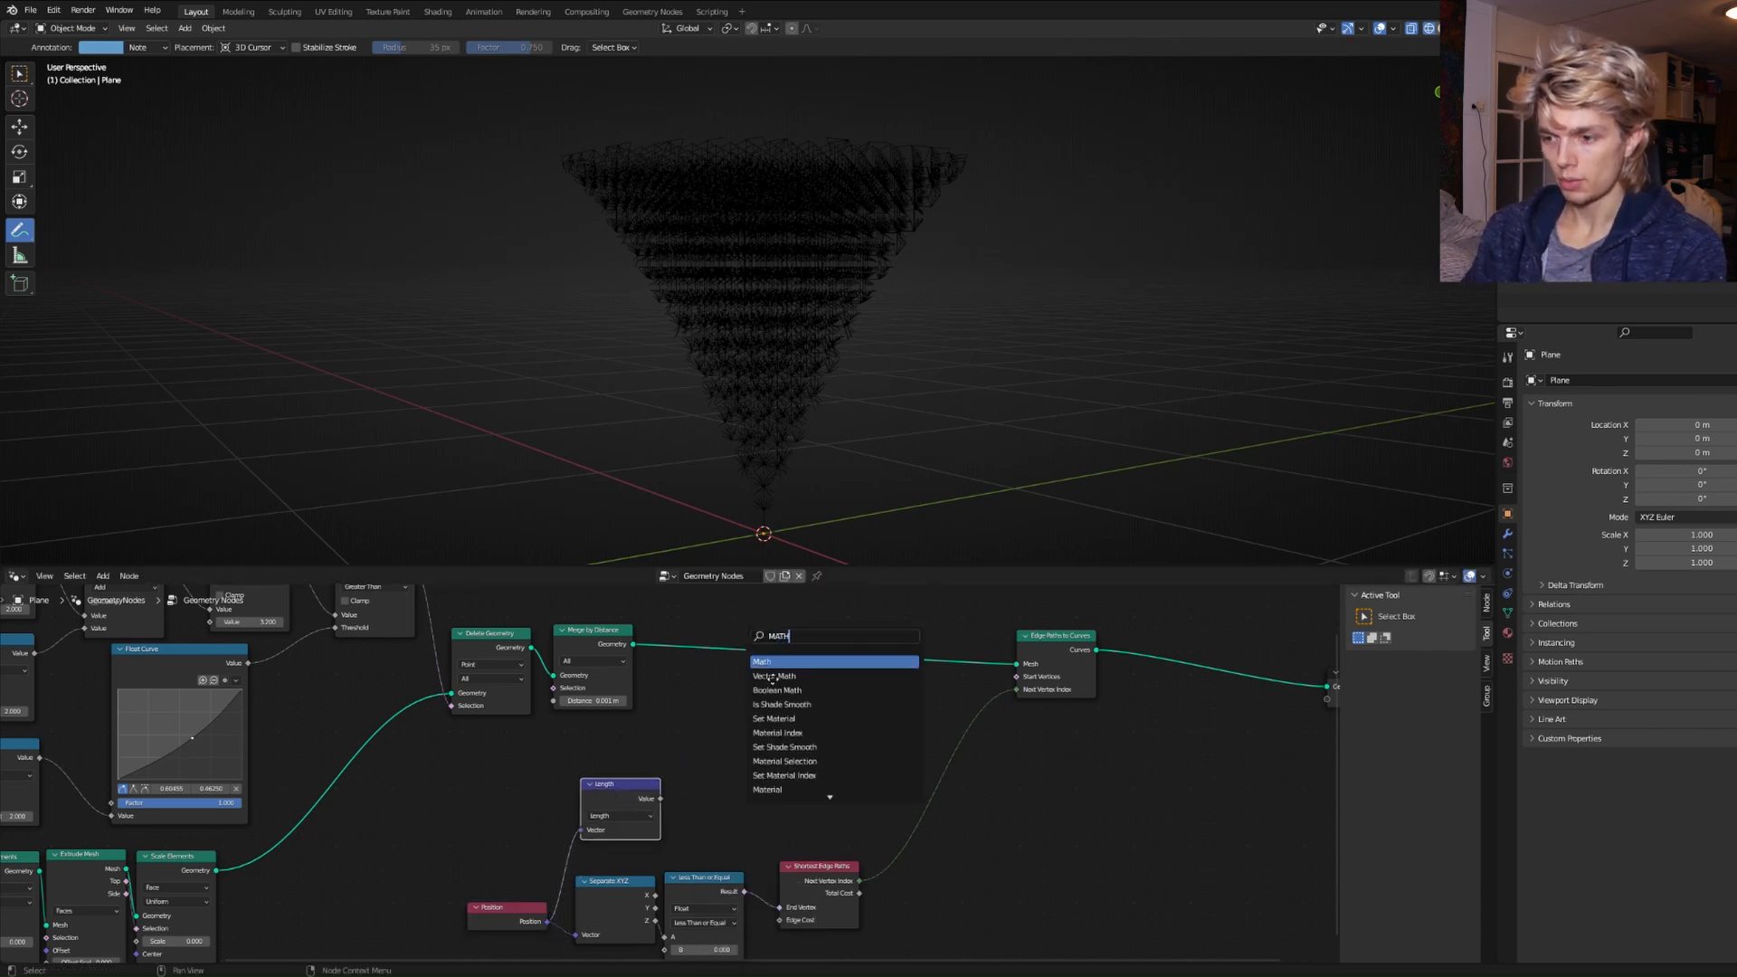
key("Return")
left_click(709, 765)
left_click(709, 760)
left_click(785, 829)
Sketch a quarter-circle annotation around the origin in right view and set the Greater Than threshold to 0.99.
key("KP_3")
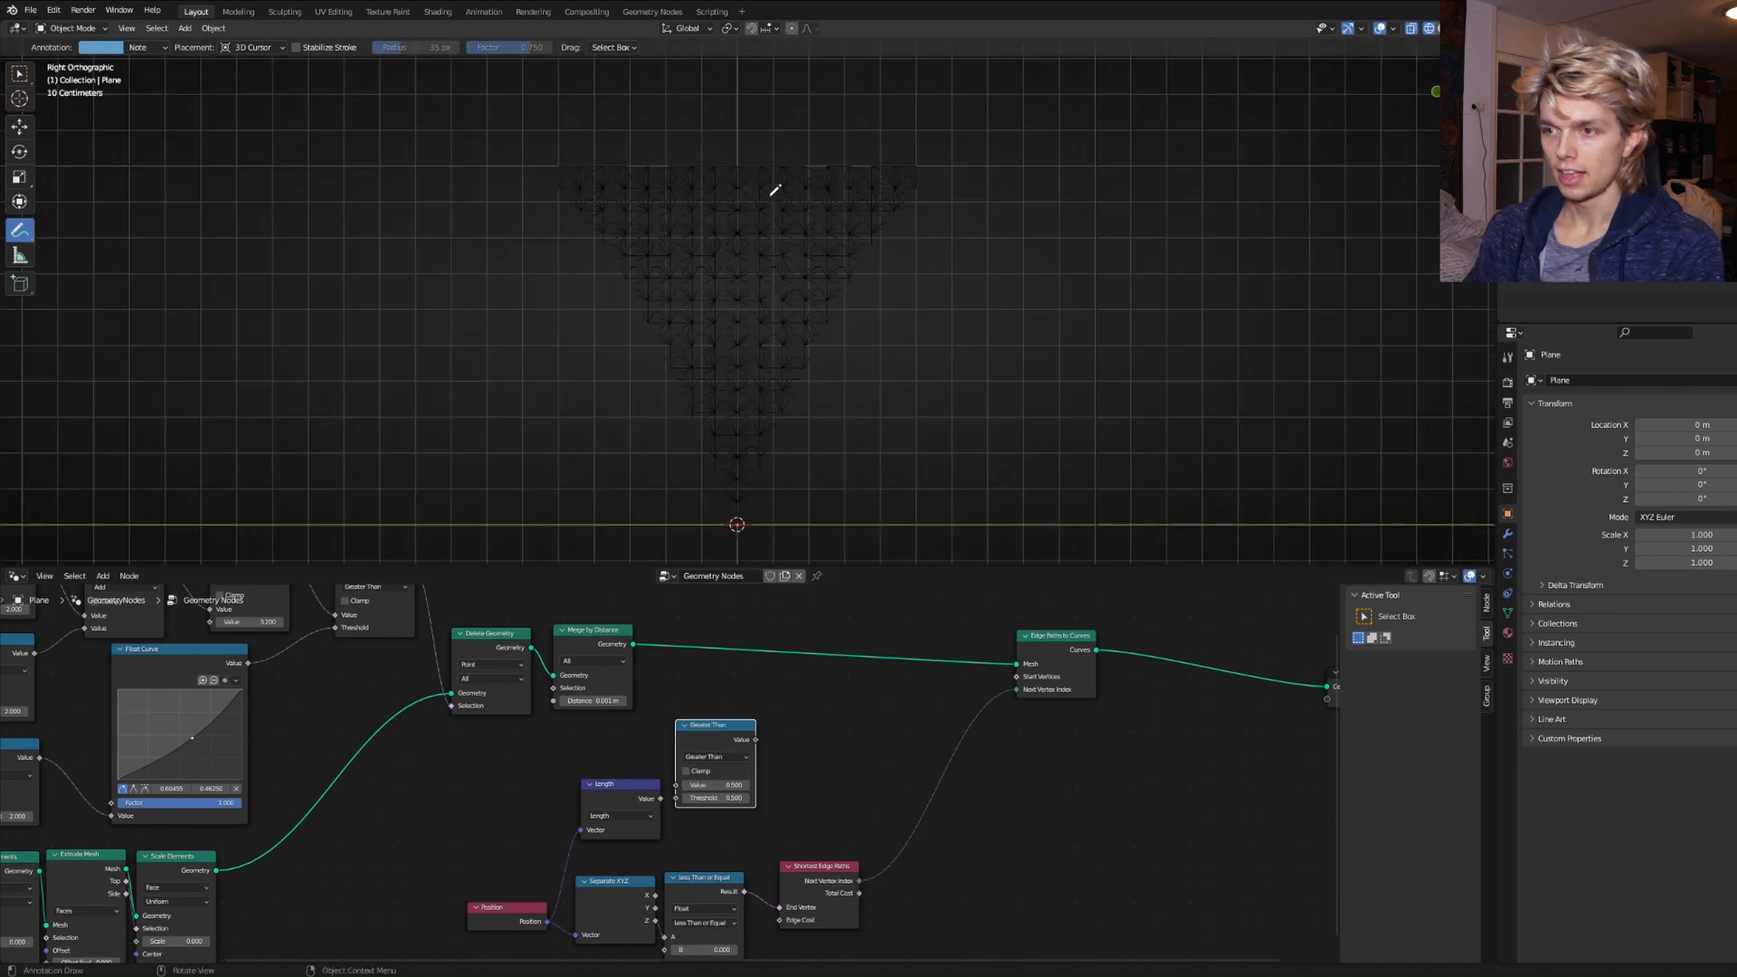
mouse_move(739, 165)
left_mouse_down()
mouse_move(690, 171)
mouse_move(434, 426)
mouse_move(432, 524)
left_mouse_up()
left_click(723, 801)
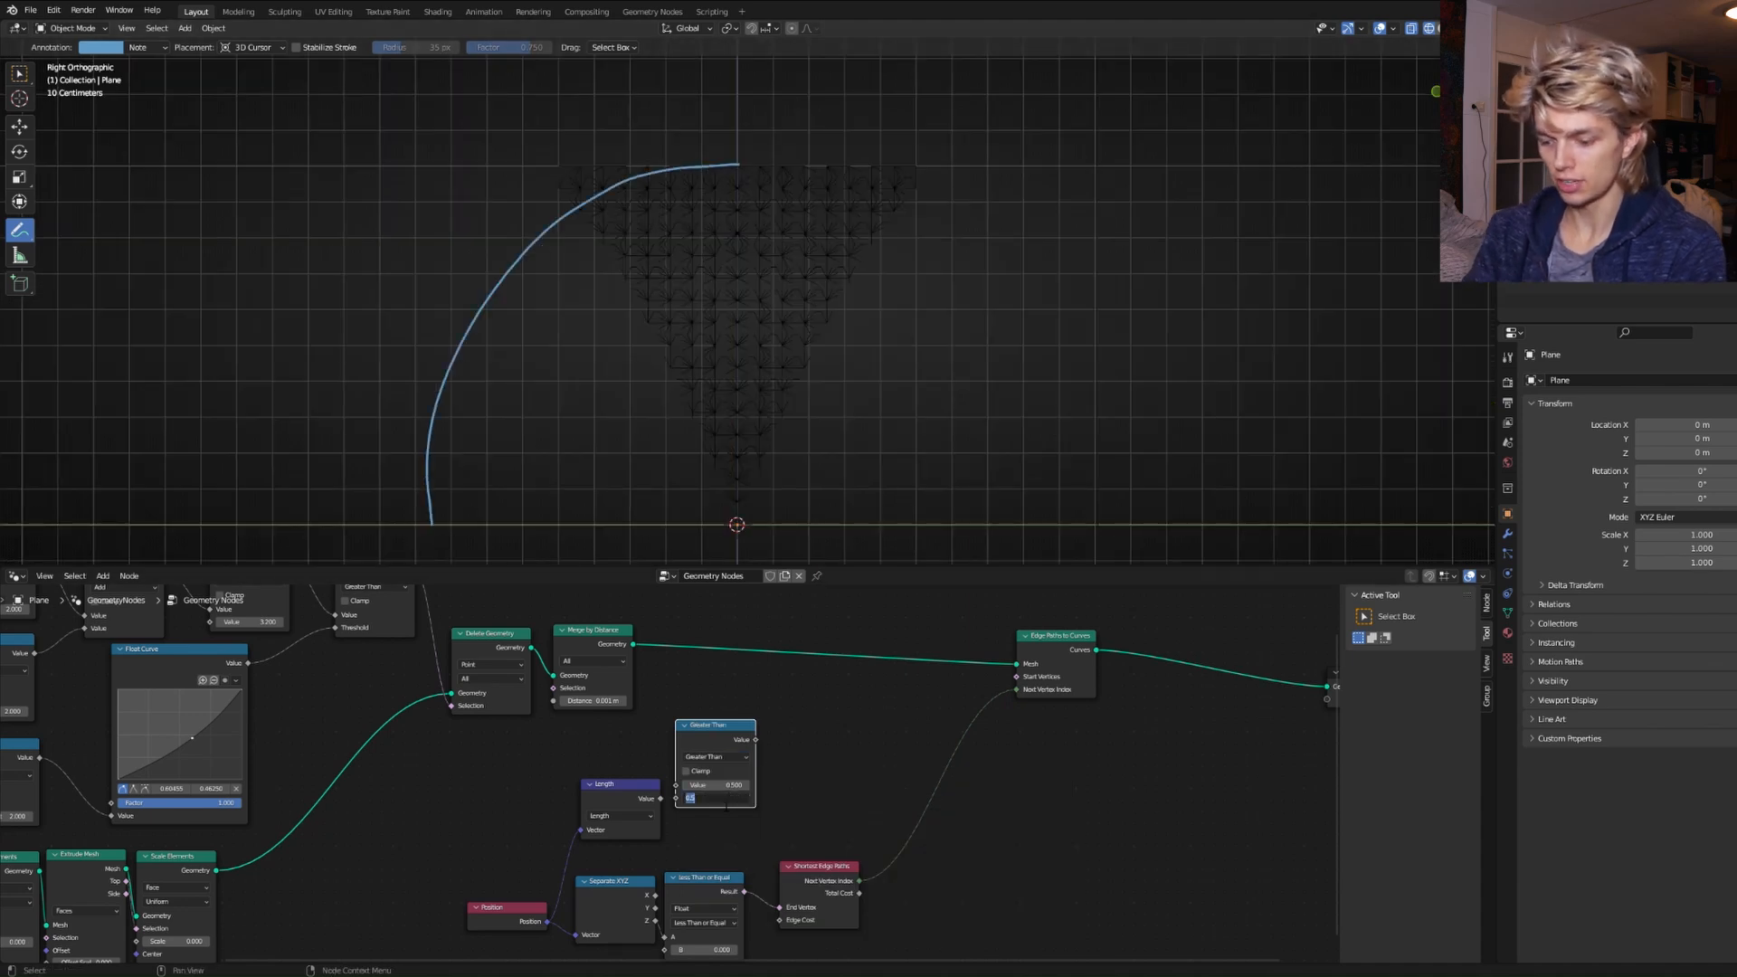
type("0.09")
key("Return")
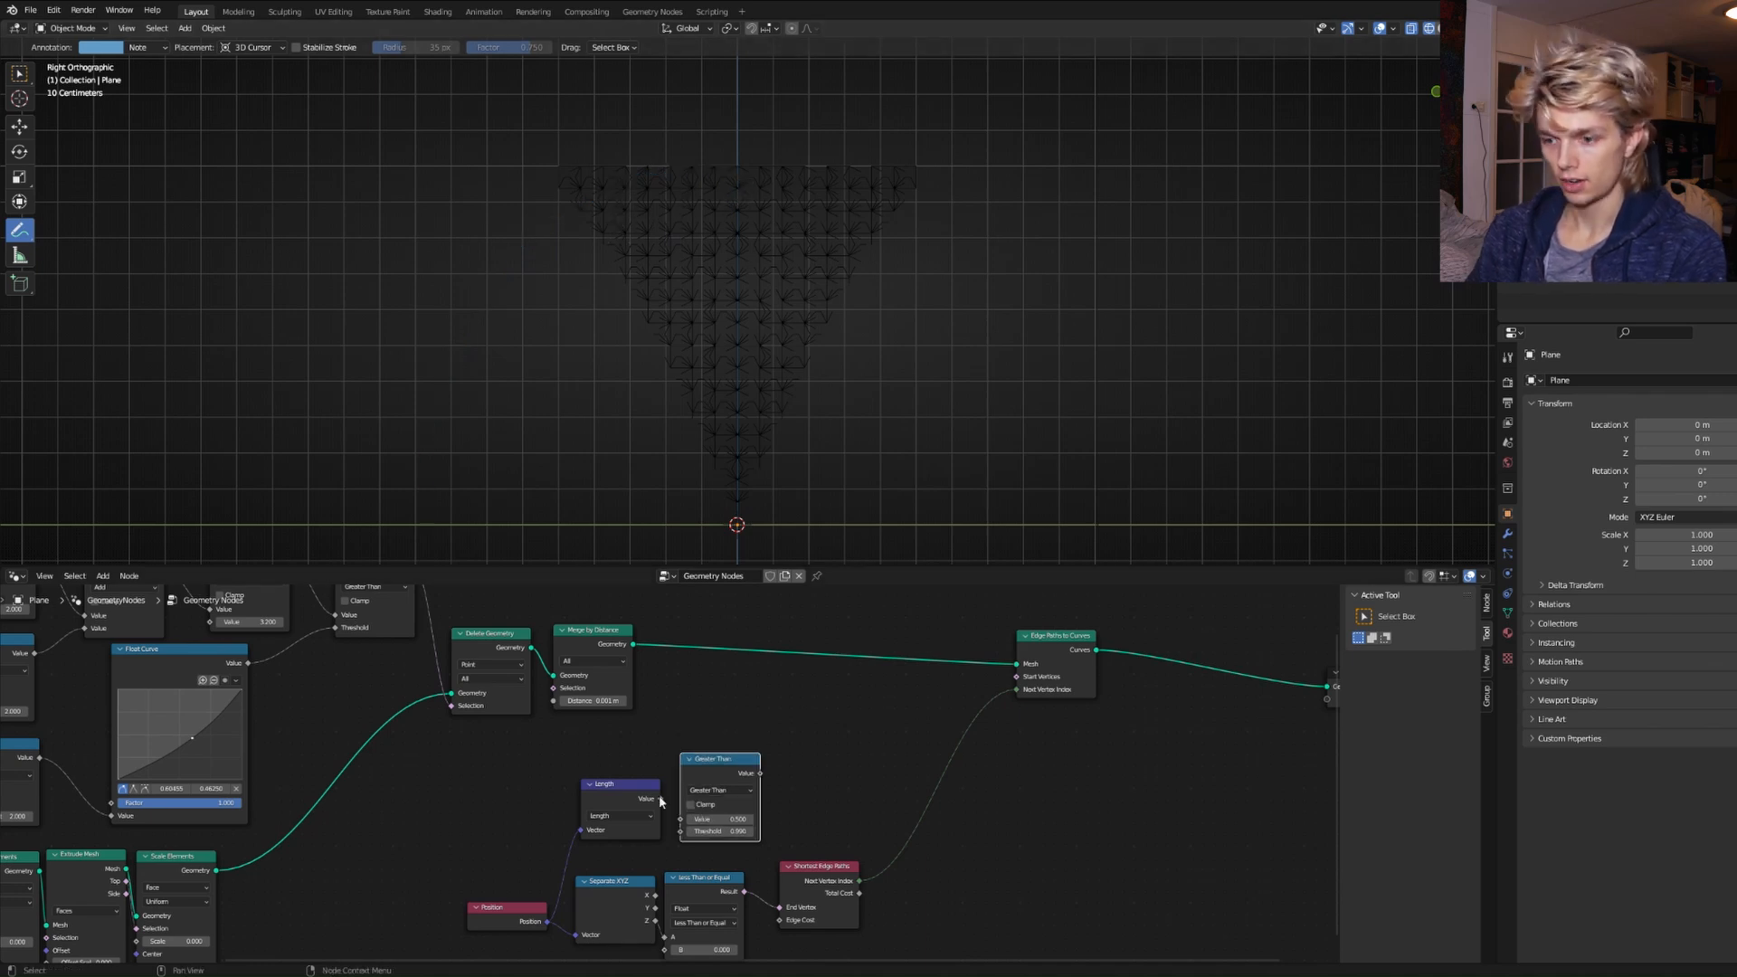
Feed the Length value into the Greater Than node and its result into Start Vertices of Edge Paths to Curves.
left_click_drag(661, 798, 682, 822)
middle_click_drag(781, 787, 748, 813)
left_click_drag(727, 800, 983, 703)
middle_click_drag(787, 425, 736, 410)
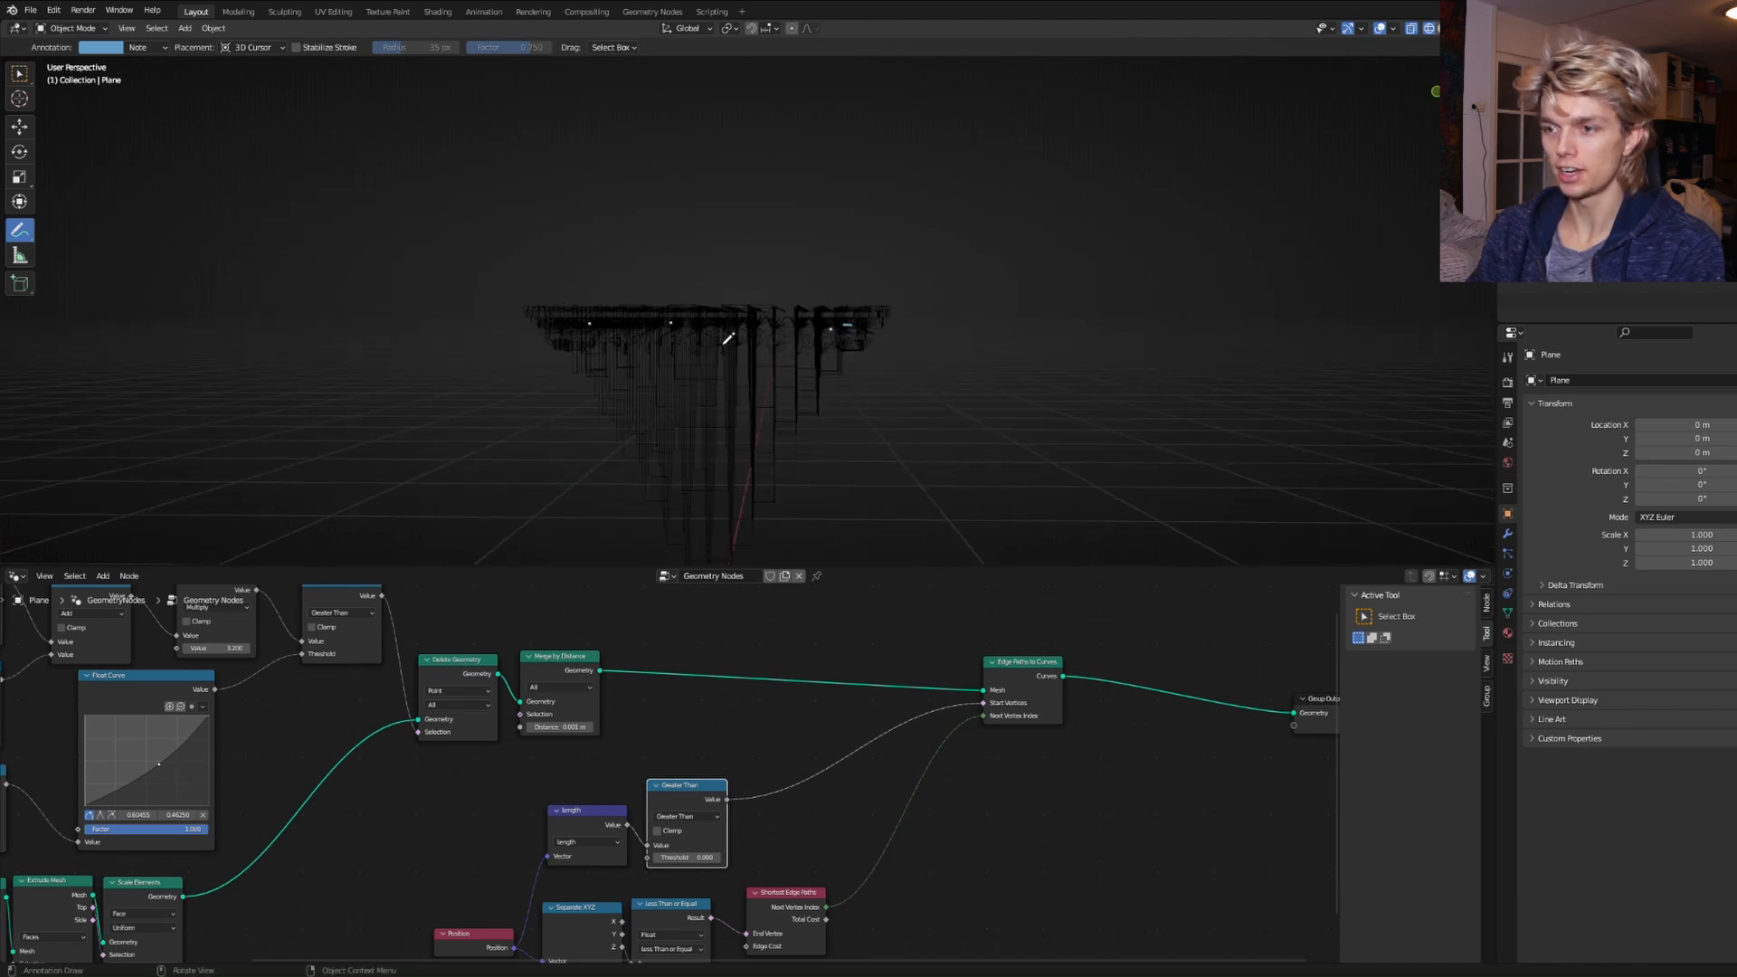
Add a Random Value node above the new Greater Than node.
key("shift+a")
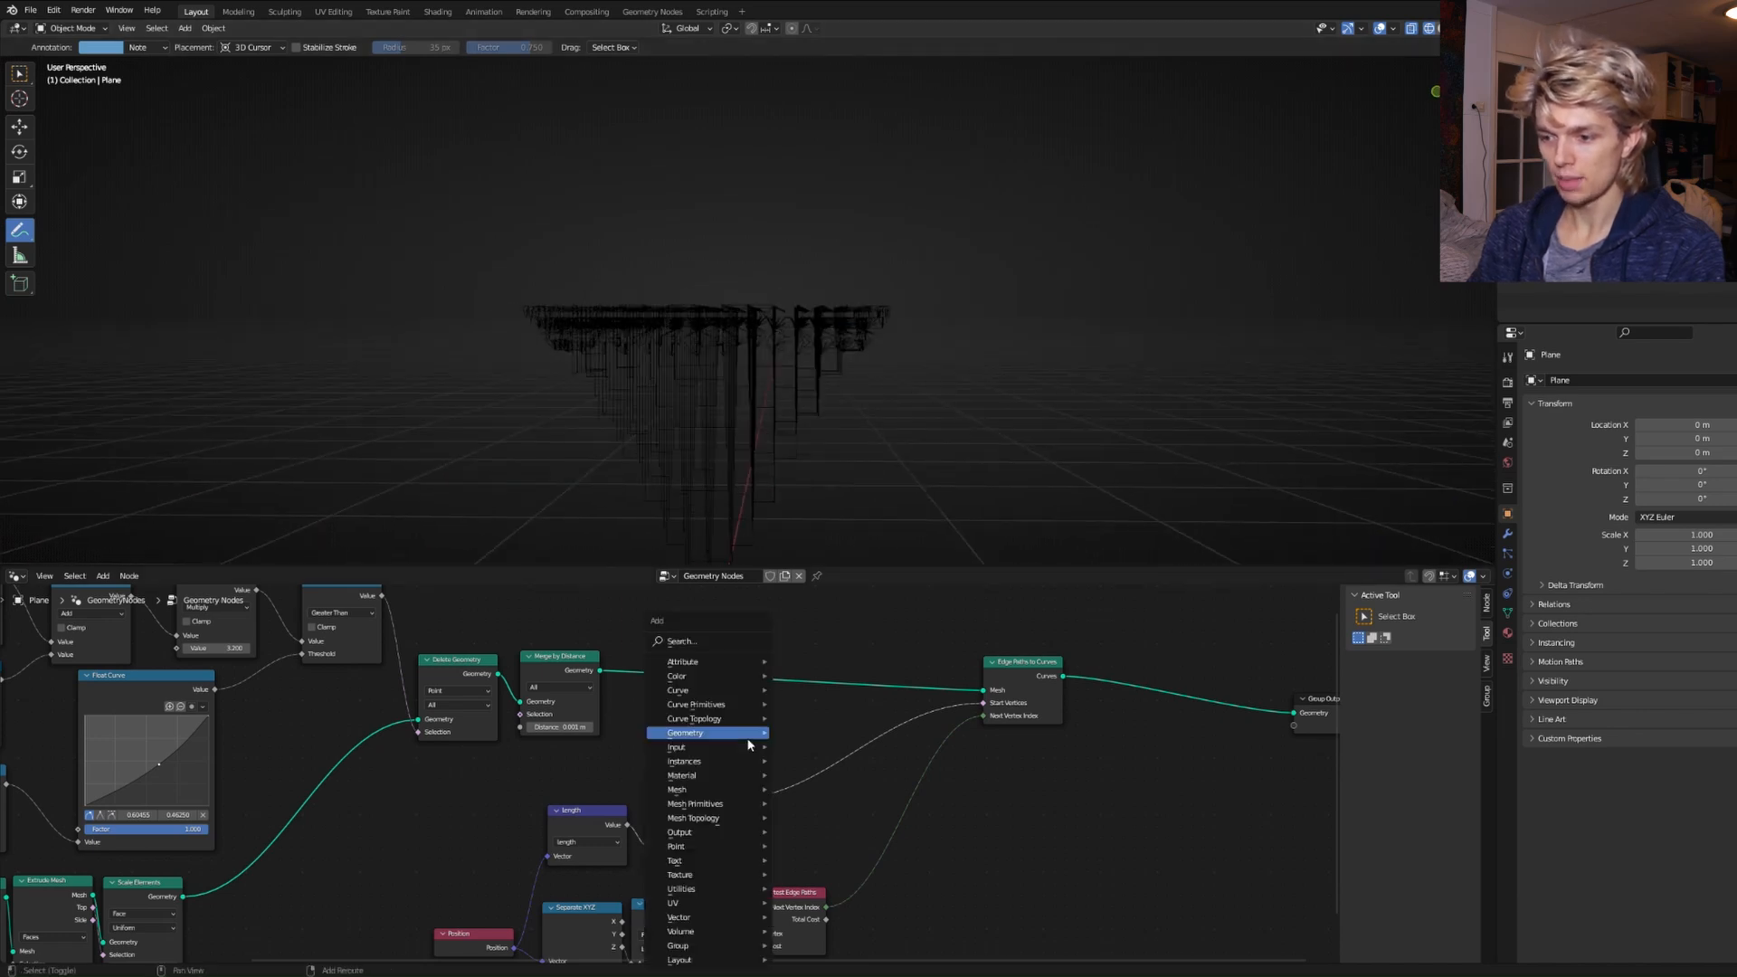
left_click(709, 639)
type("RABDOM")
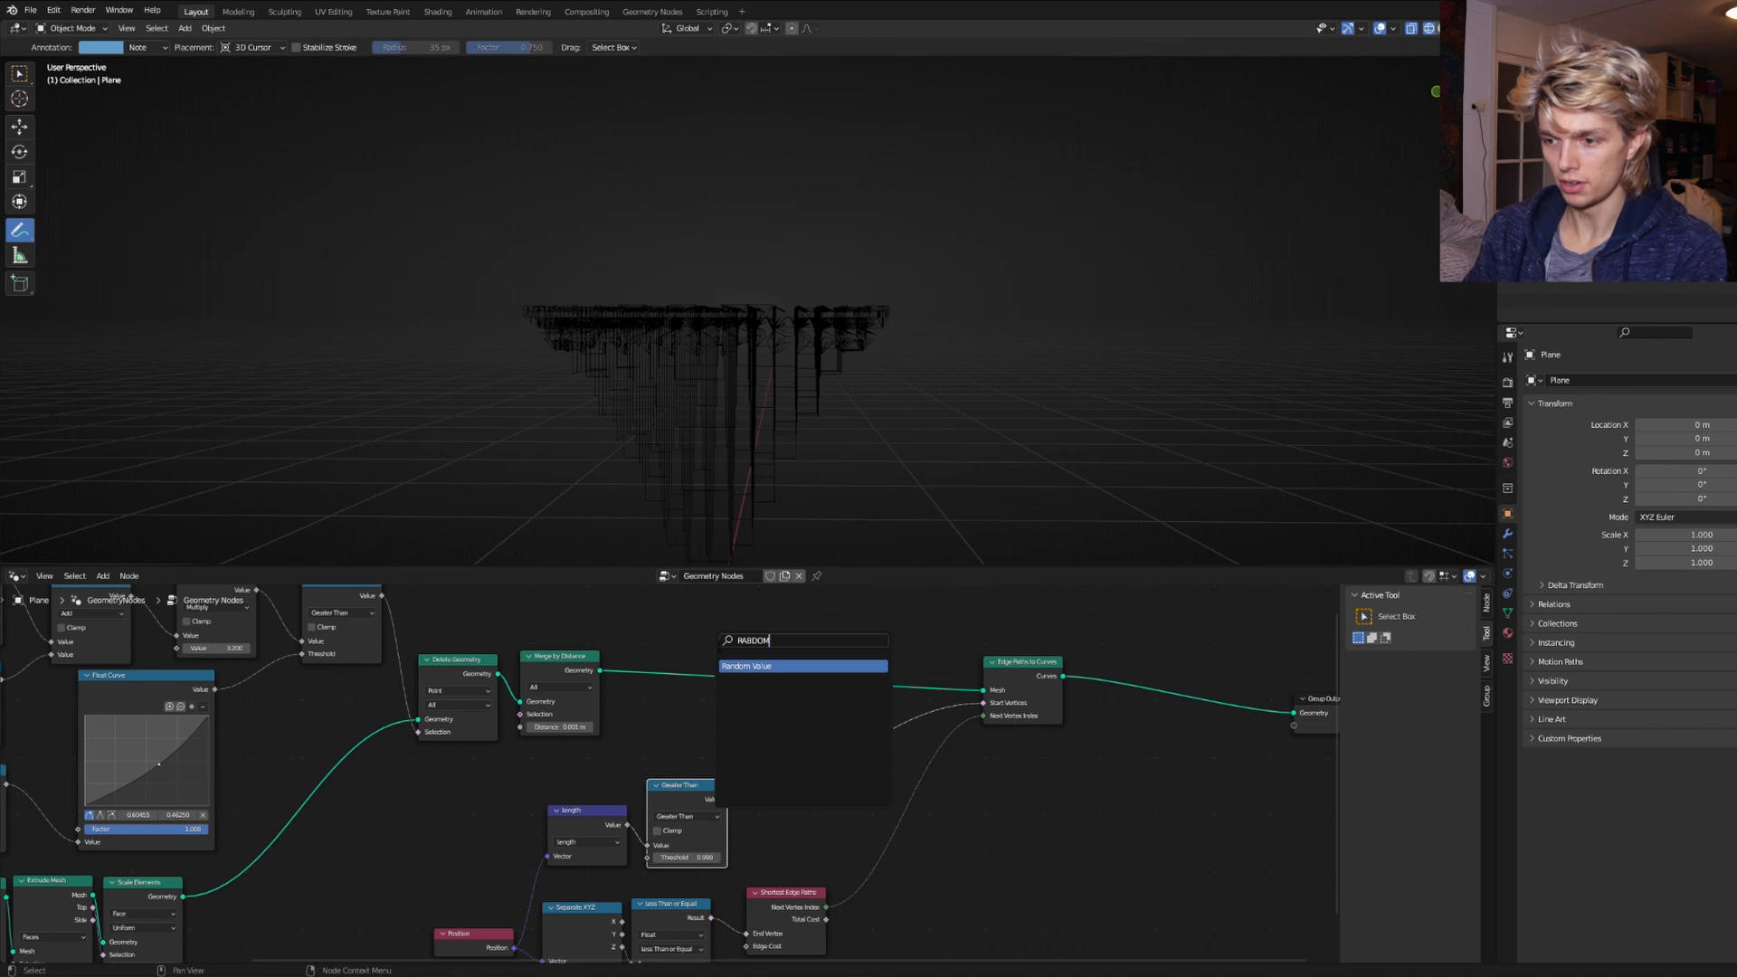
key("Return")
left_click(685, 701)
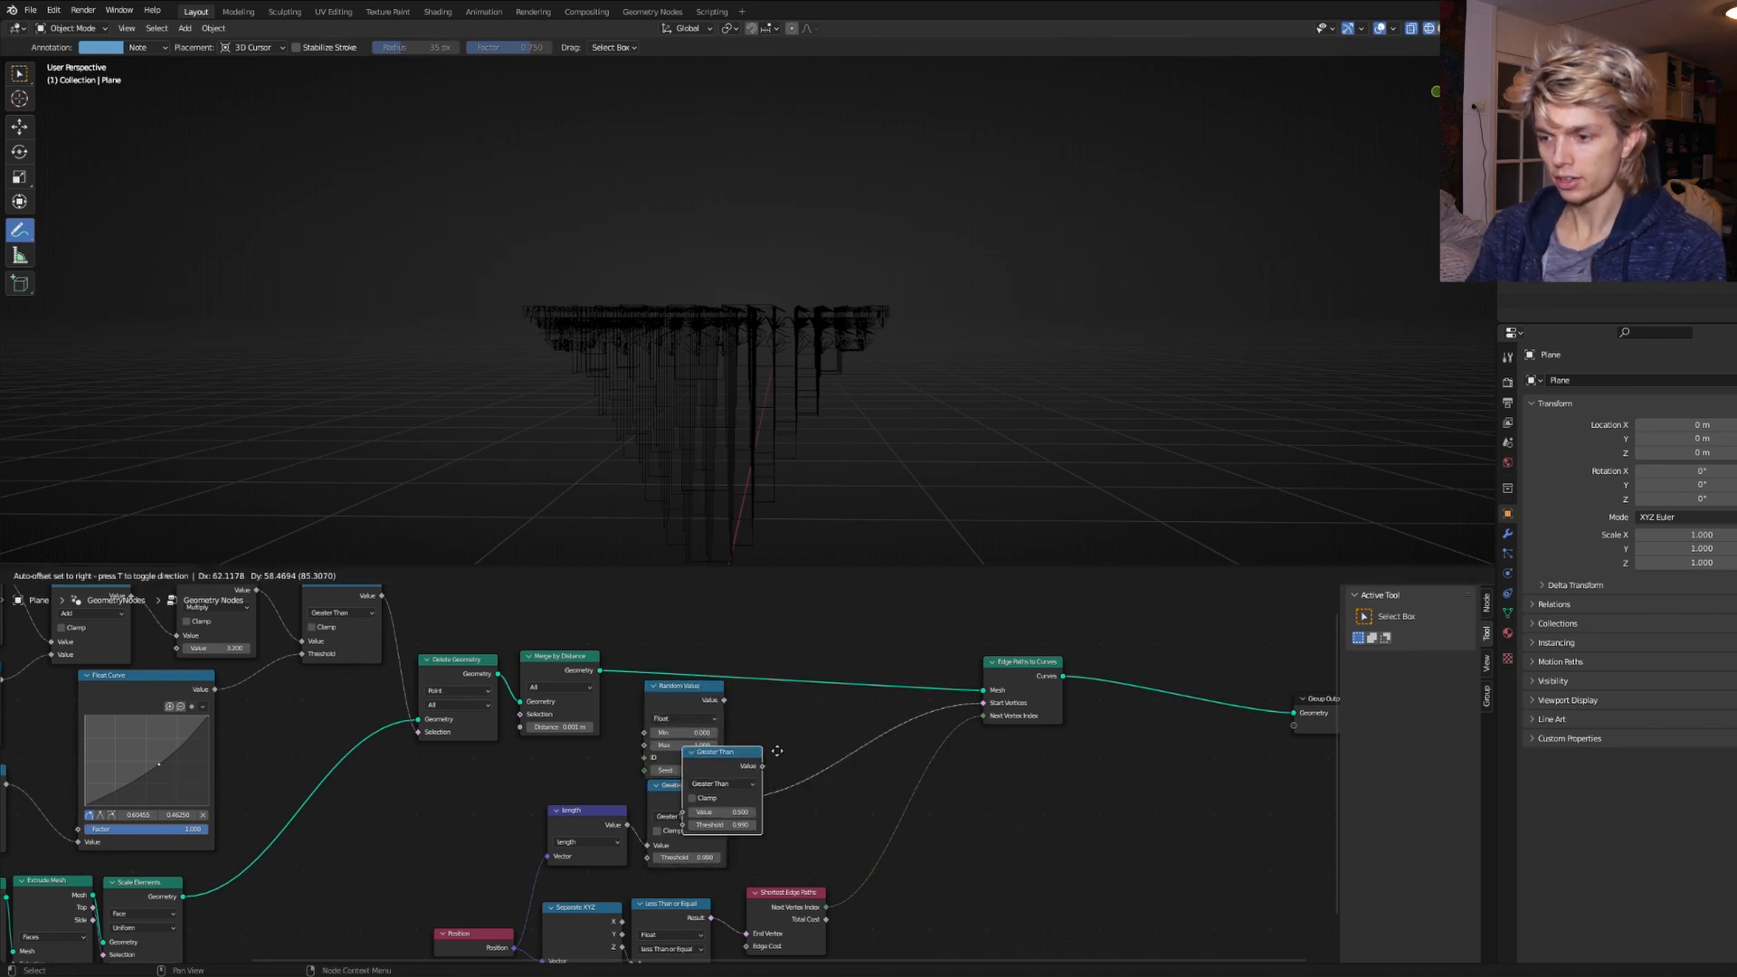
Insert a duplicated Math node set to Multiply before Start Vertices and feed the Random Value into its second input.
left_click(817, 743)
left_click(805, 801)
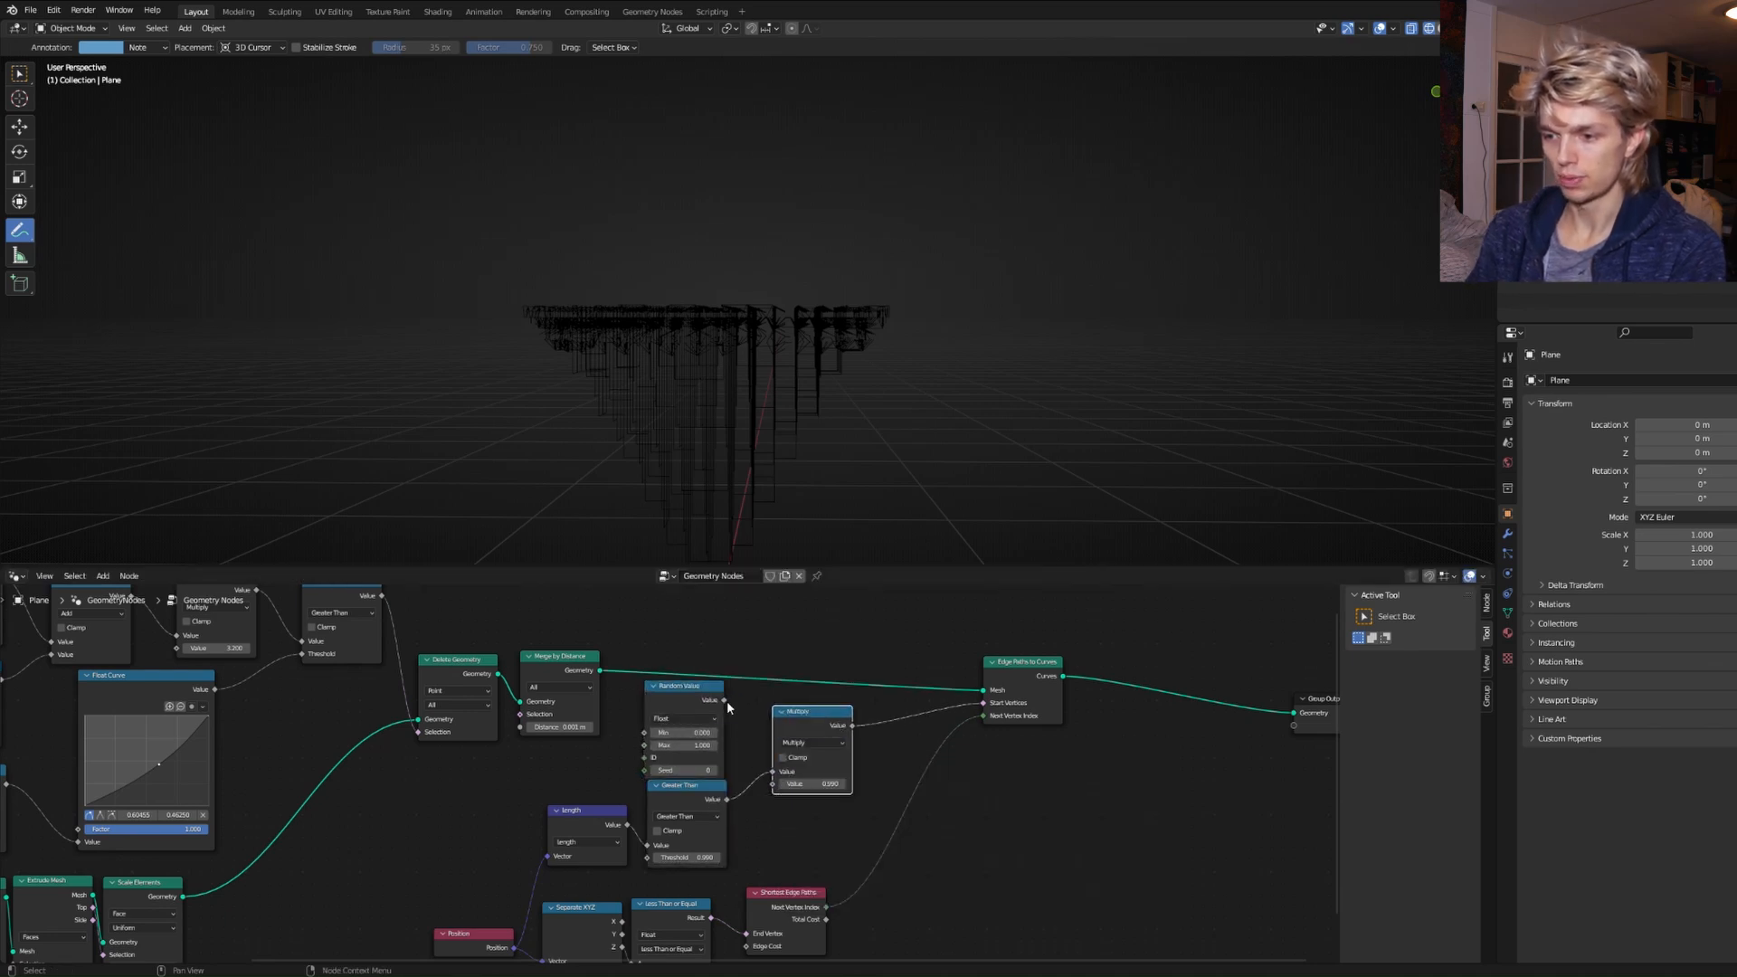
left_click_drag(724, 700, 734, 714)
left_click_drag(770, 789, 771, 785)
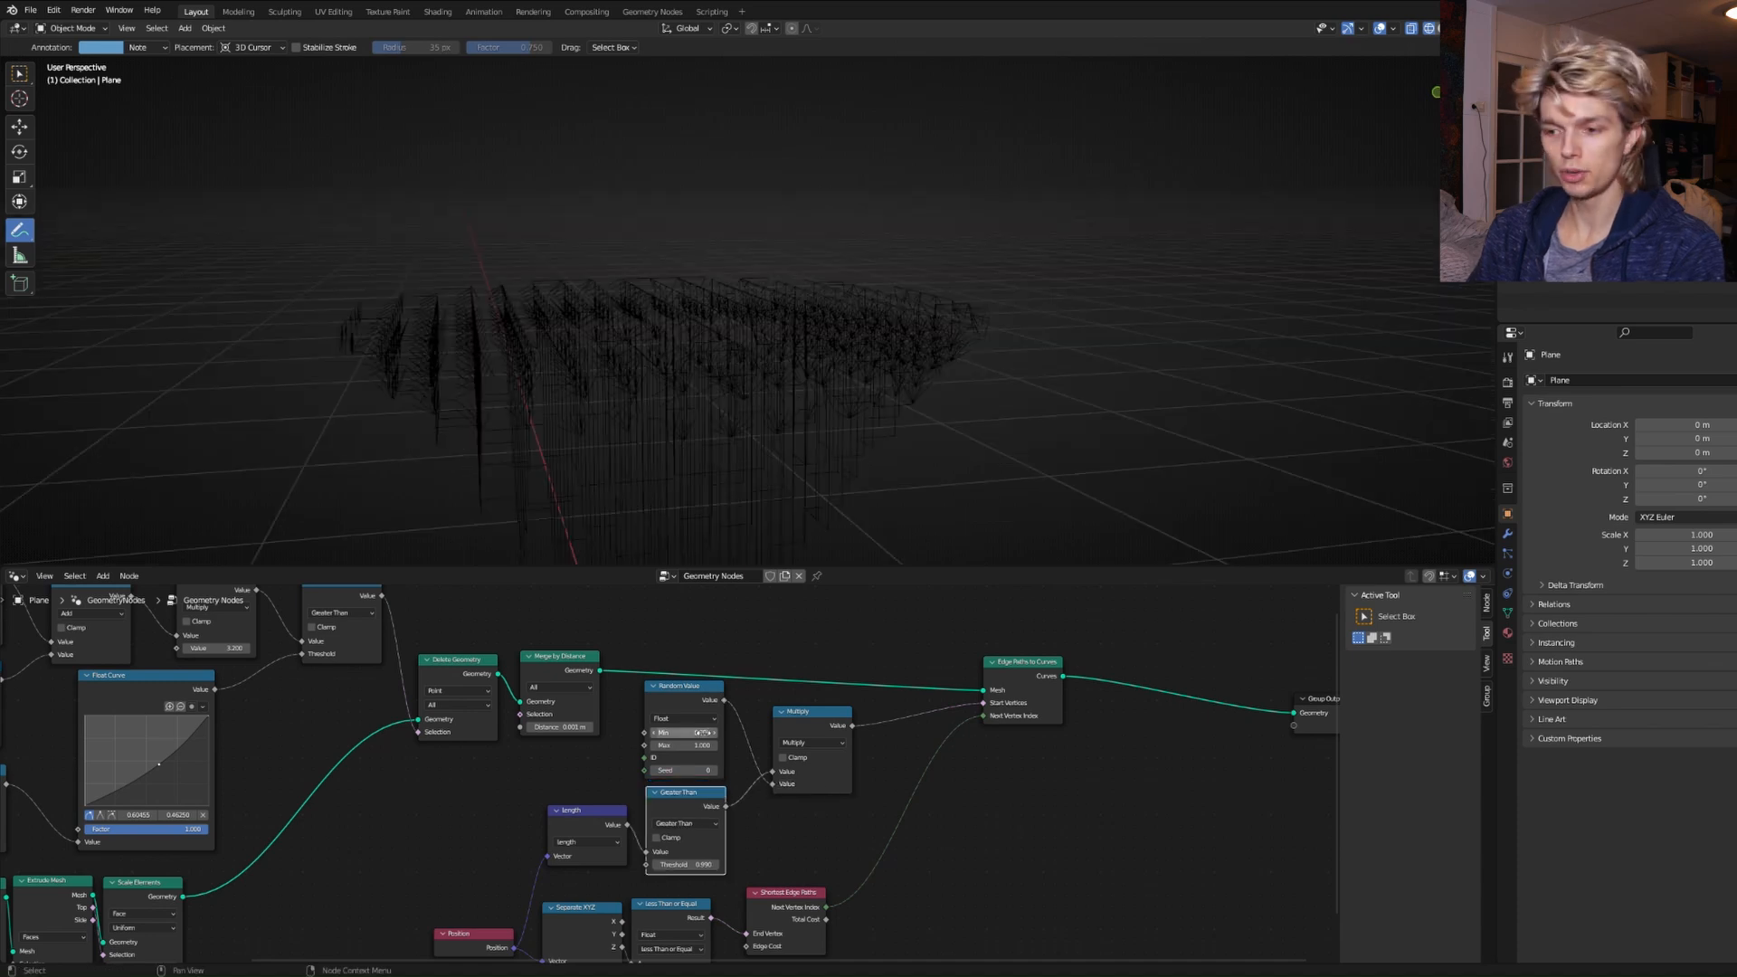
Set the Random Value node's Min to -365 to thin out the paths.
left_click_drag(702, 733, 633, 733)
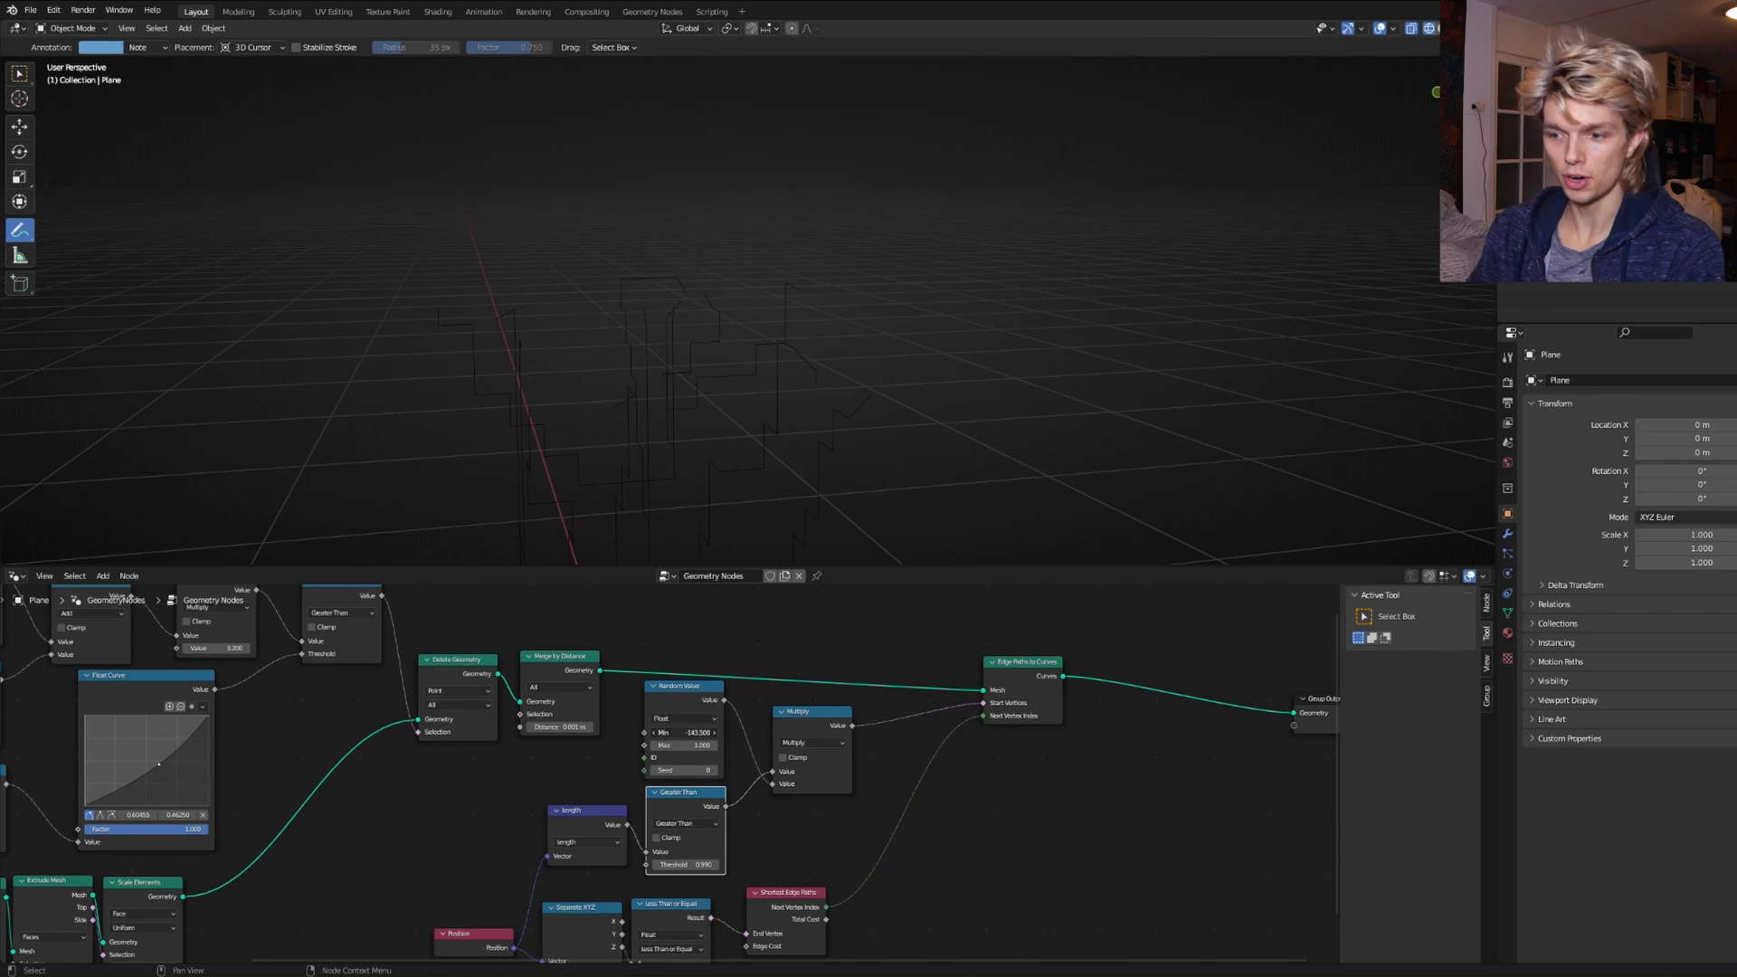
left_click(703, 733)
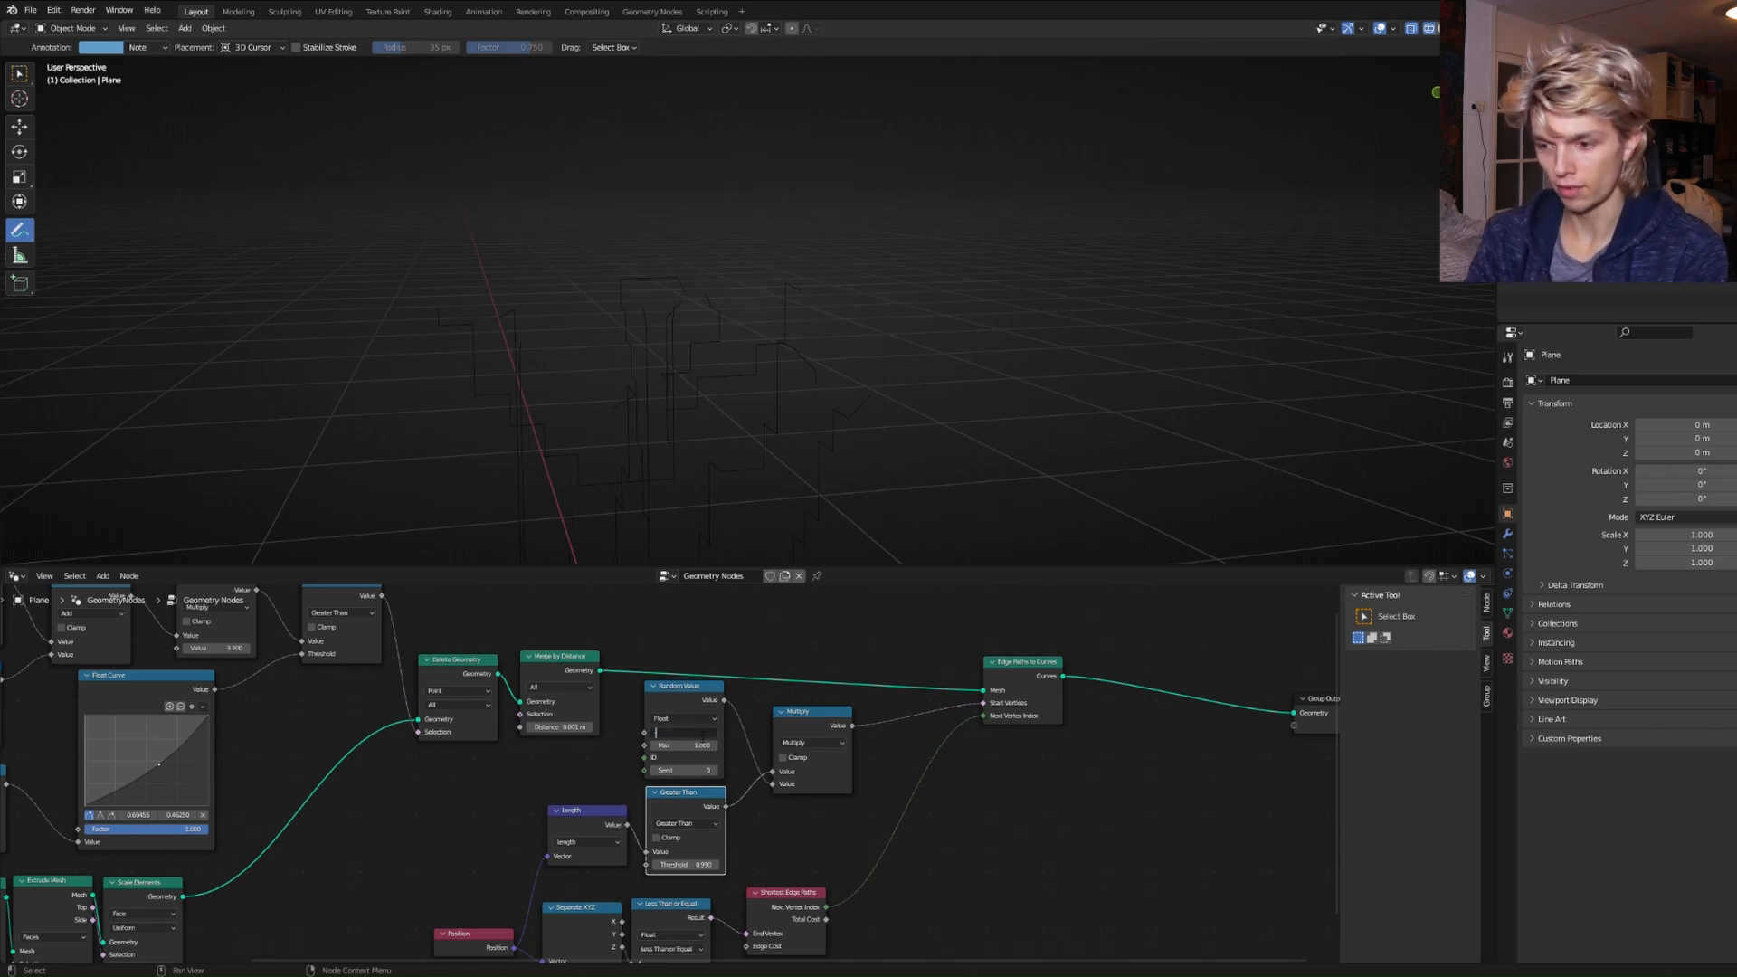
type("-365")
key("Return")
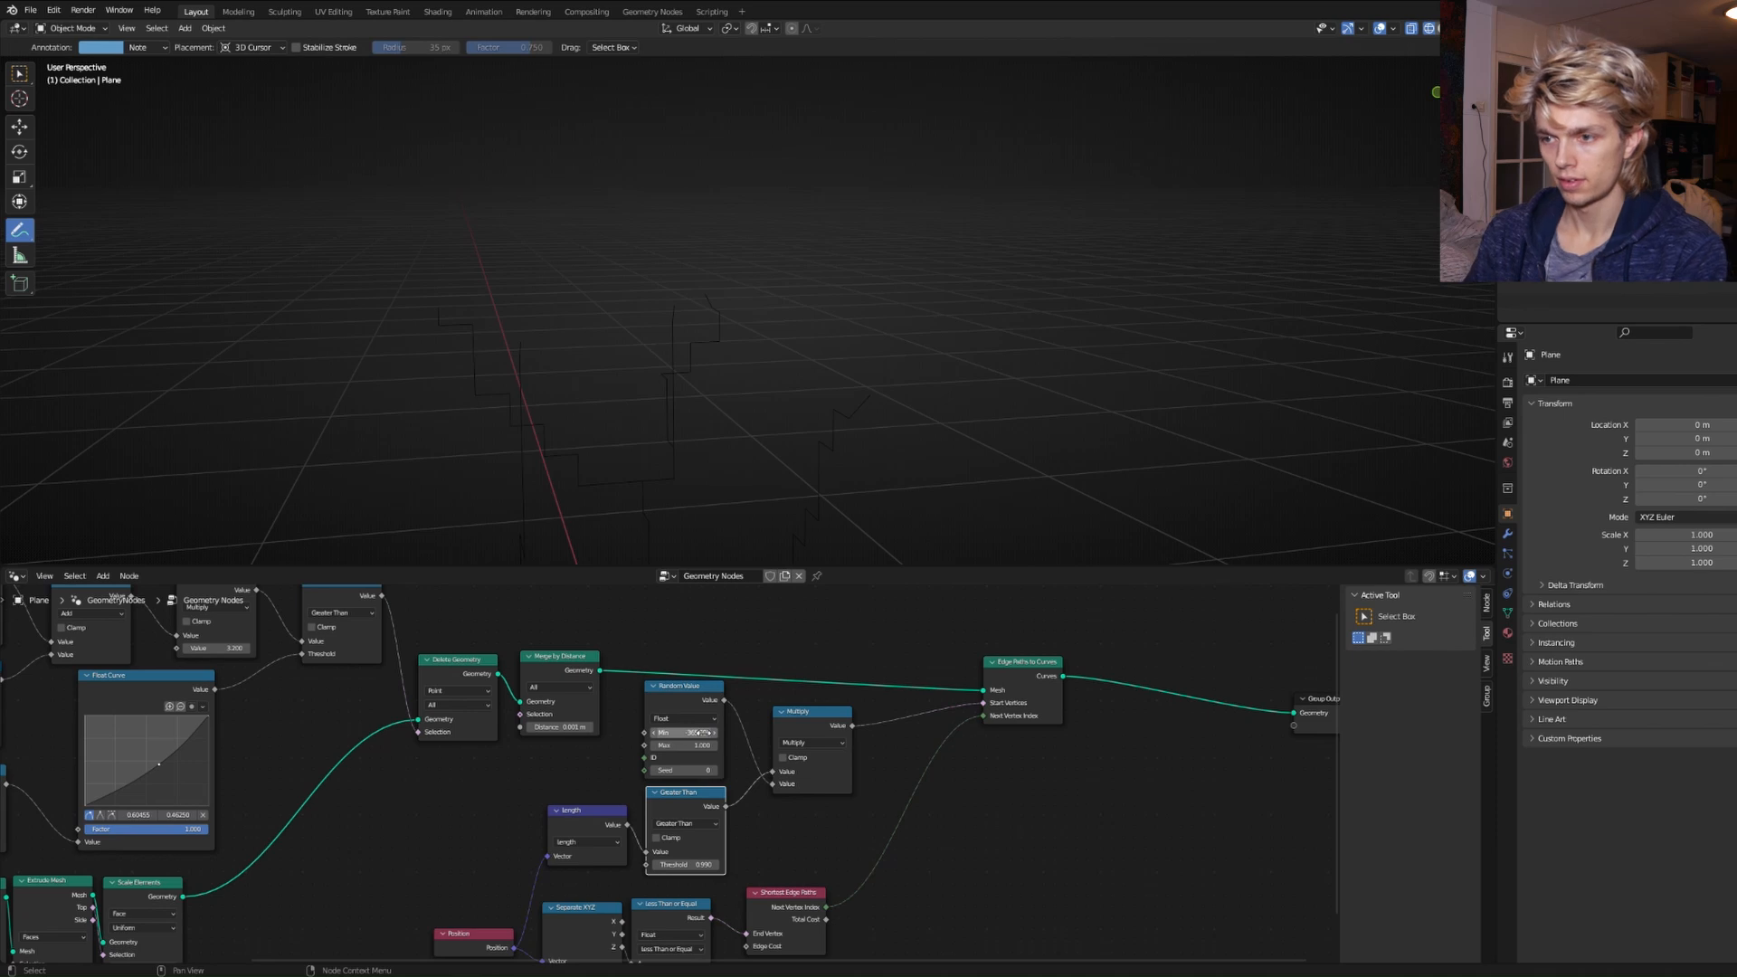
Switch from annotating to the Select Box tool and select the path curves in the viewport.
mouse_move(755, 455)
middle_mouse_down()
mouse_move(715, 433)
mouse_move(581, 438)
mouse_move(894, 395)
mouse_move(670, 376)
mouse_move(702, 353)
mouse_move(645, 337)
mouse_move(609, 364)
mouse_move(633, 372)
middle_mouse_up()
key("w")
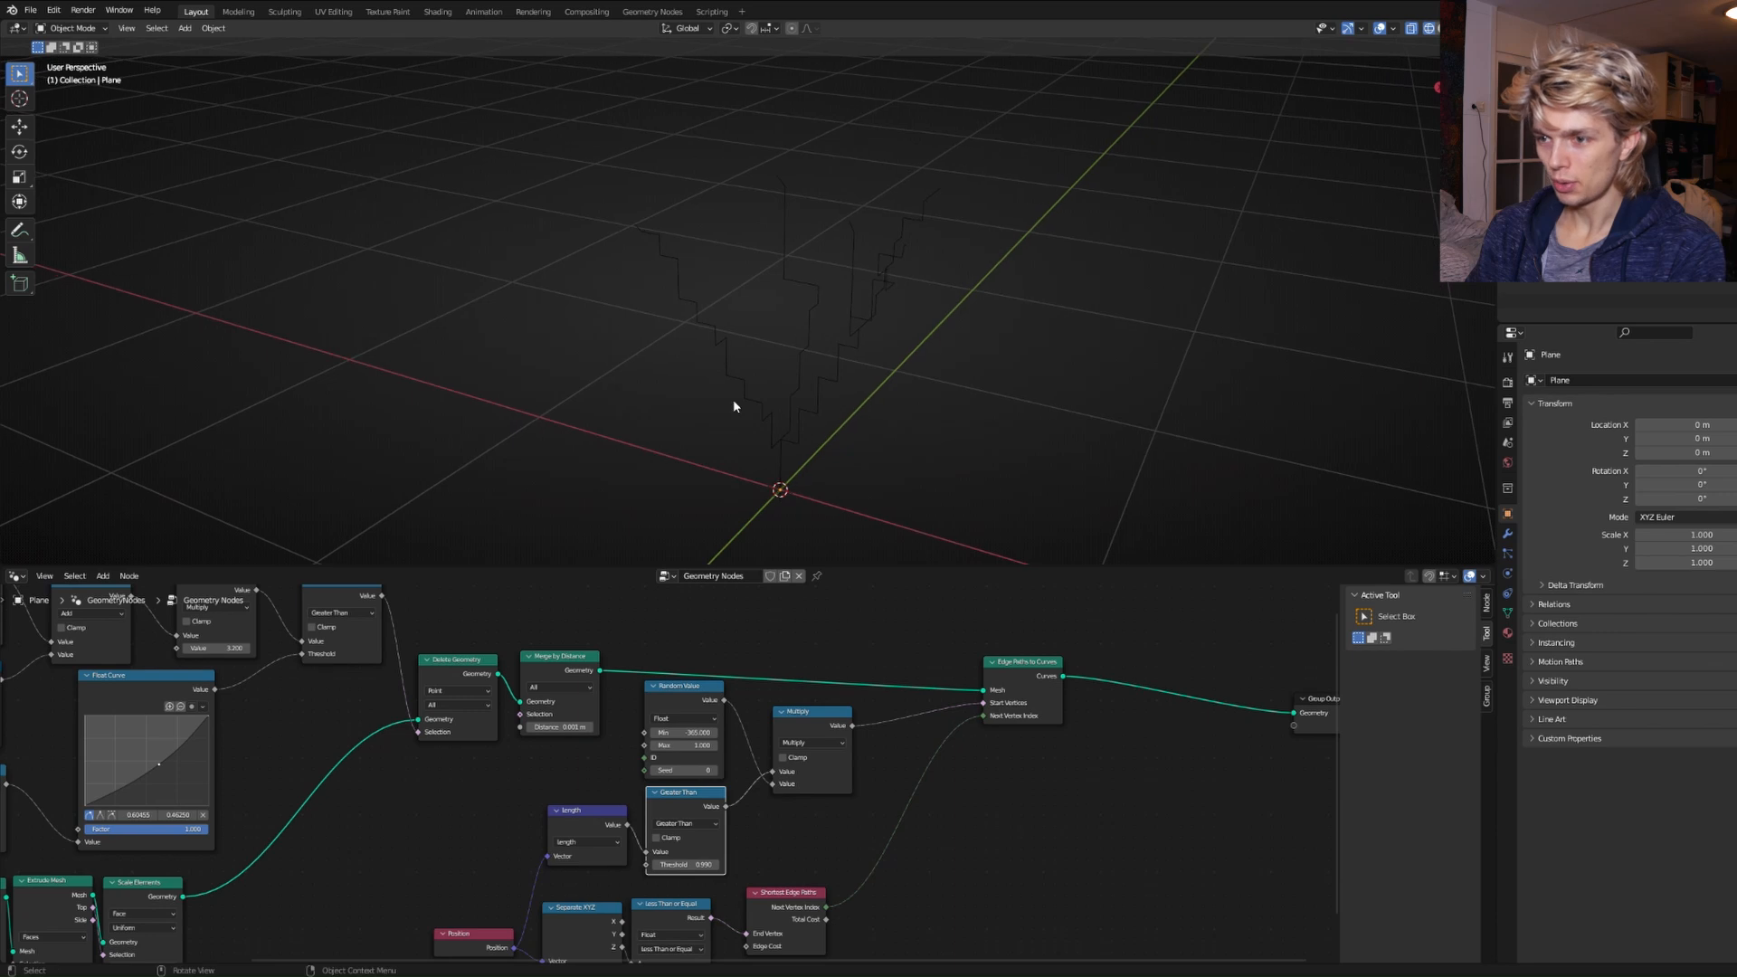
left_click(752, 415)
middle_click_drag(754, 415, 823, 403)
Lower the threshold of the Greater Than node fed by Length to get more starting points.
left_click(705, 865)
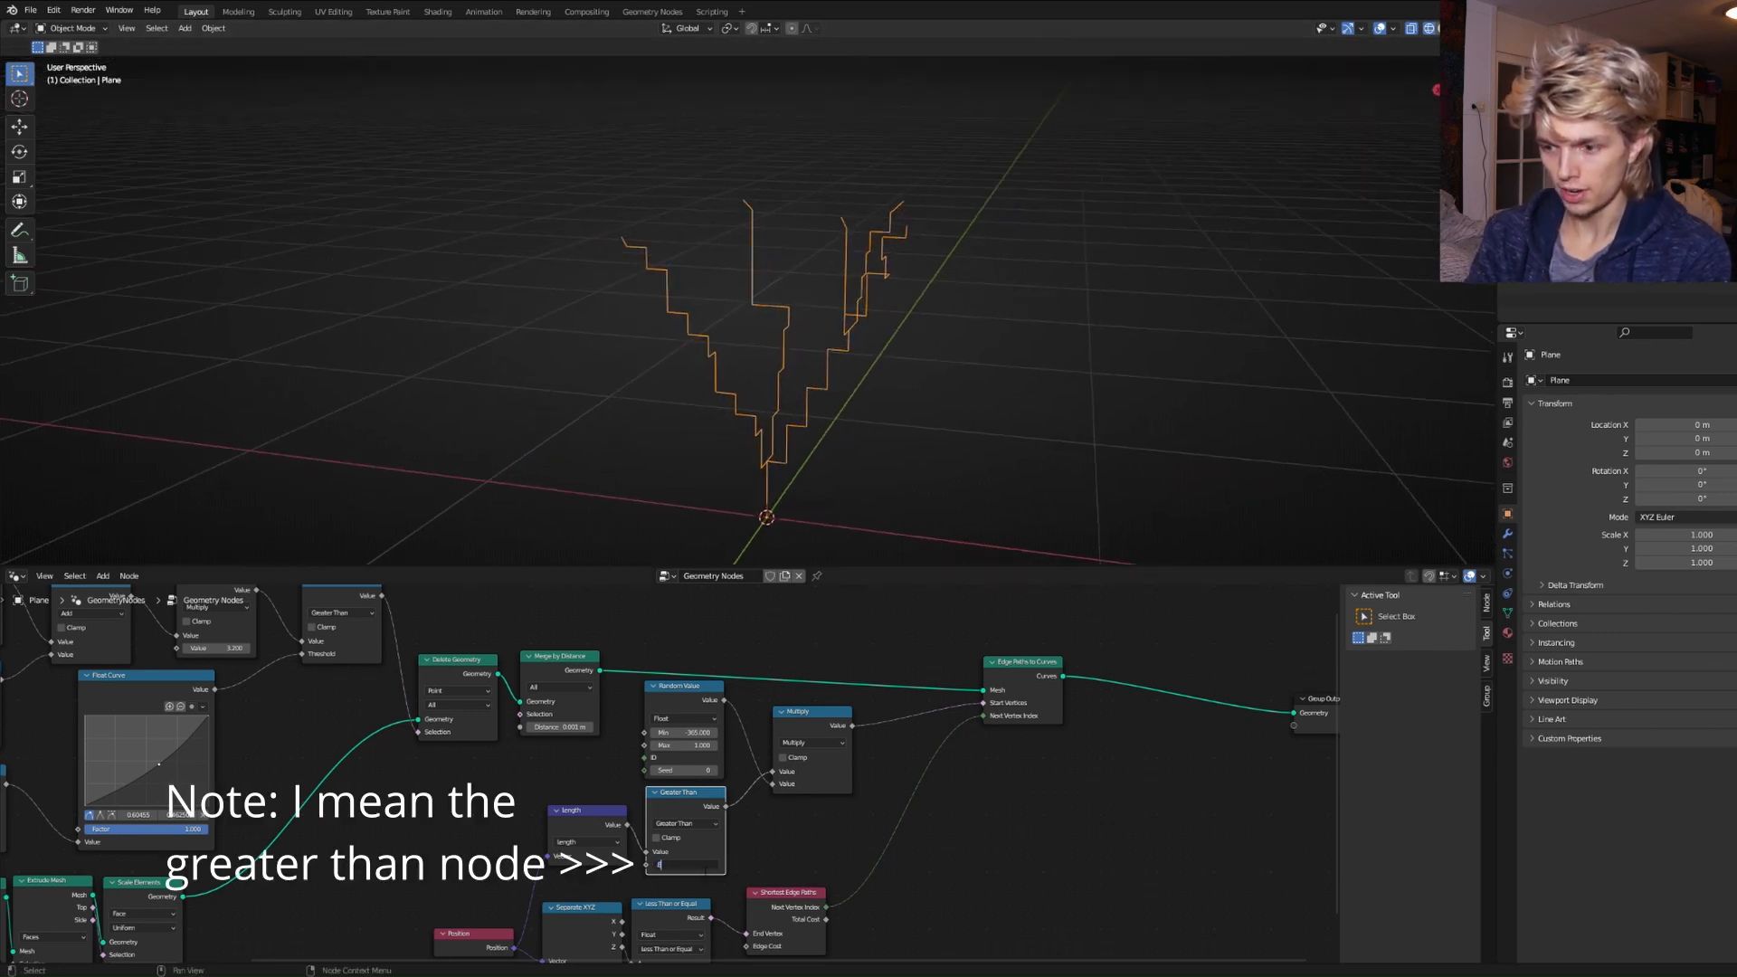
key("Return")
middle_click_drag(724, 418, 498, 422)
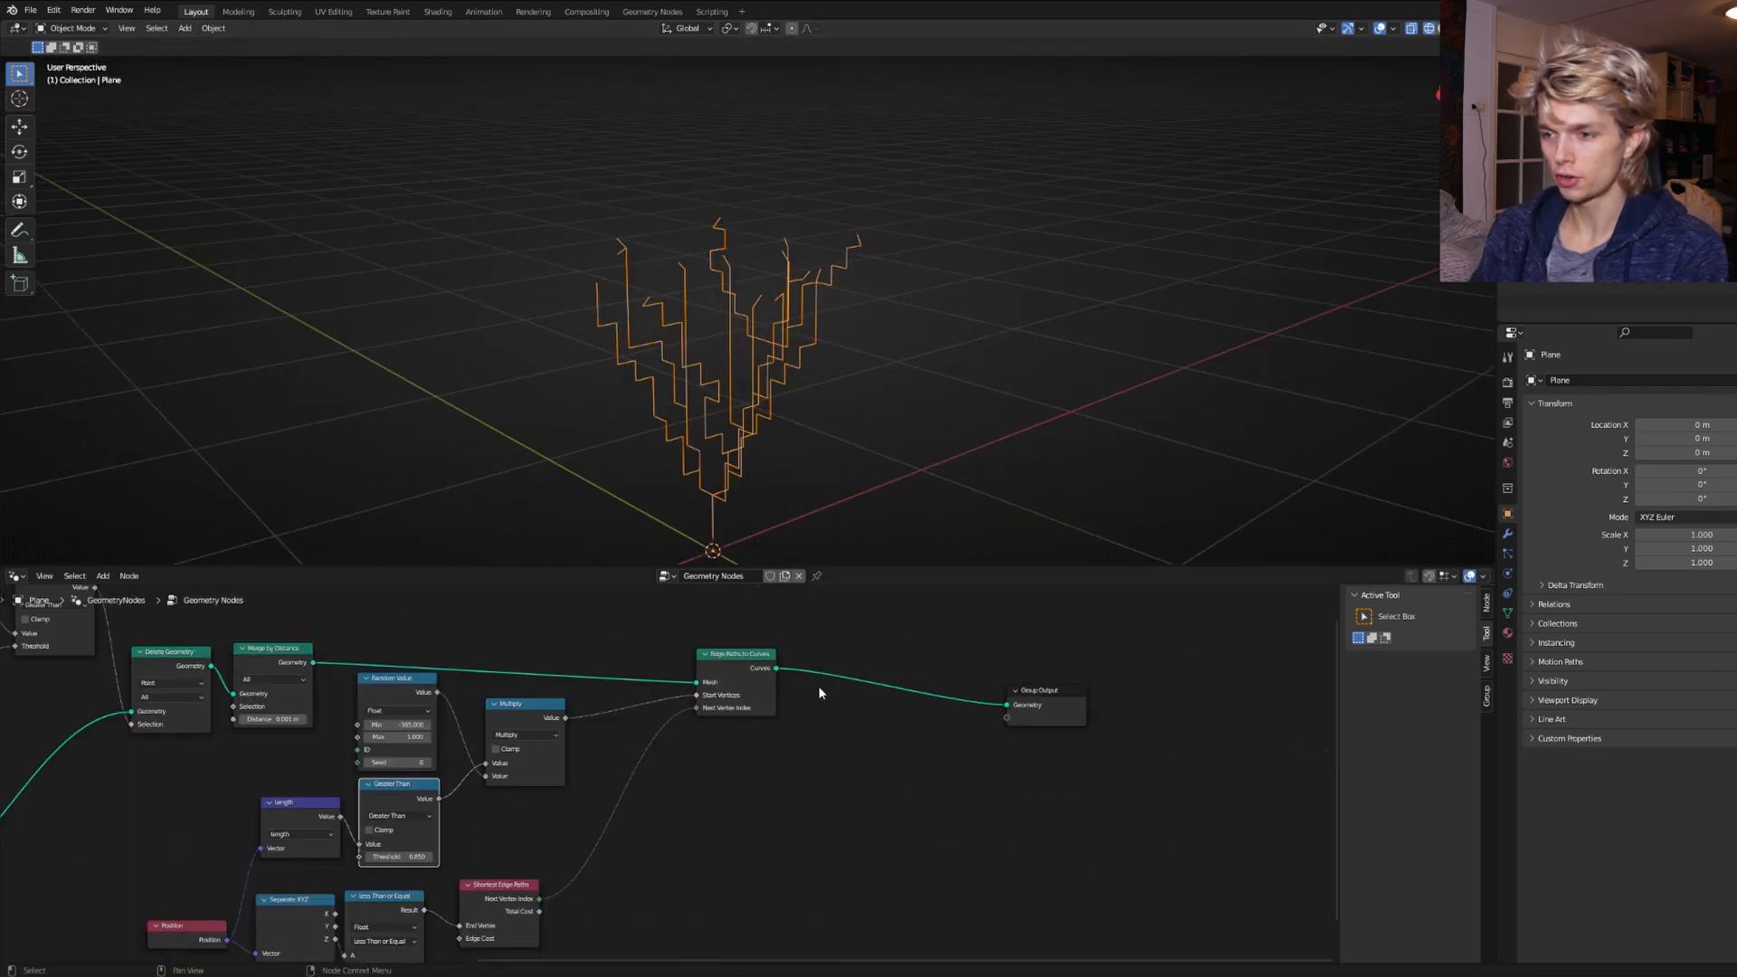
Move Group Output farther from Edge Paths to Curves to make room between them.
middle_click_drag(818, 687, 747, 704)
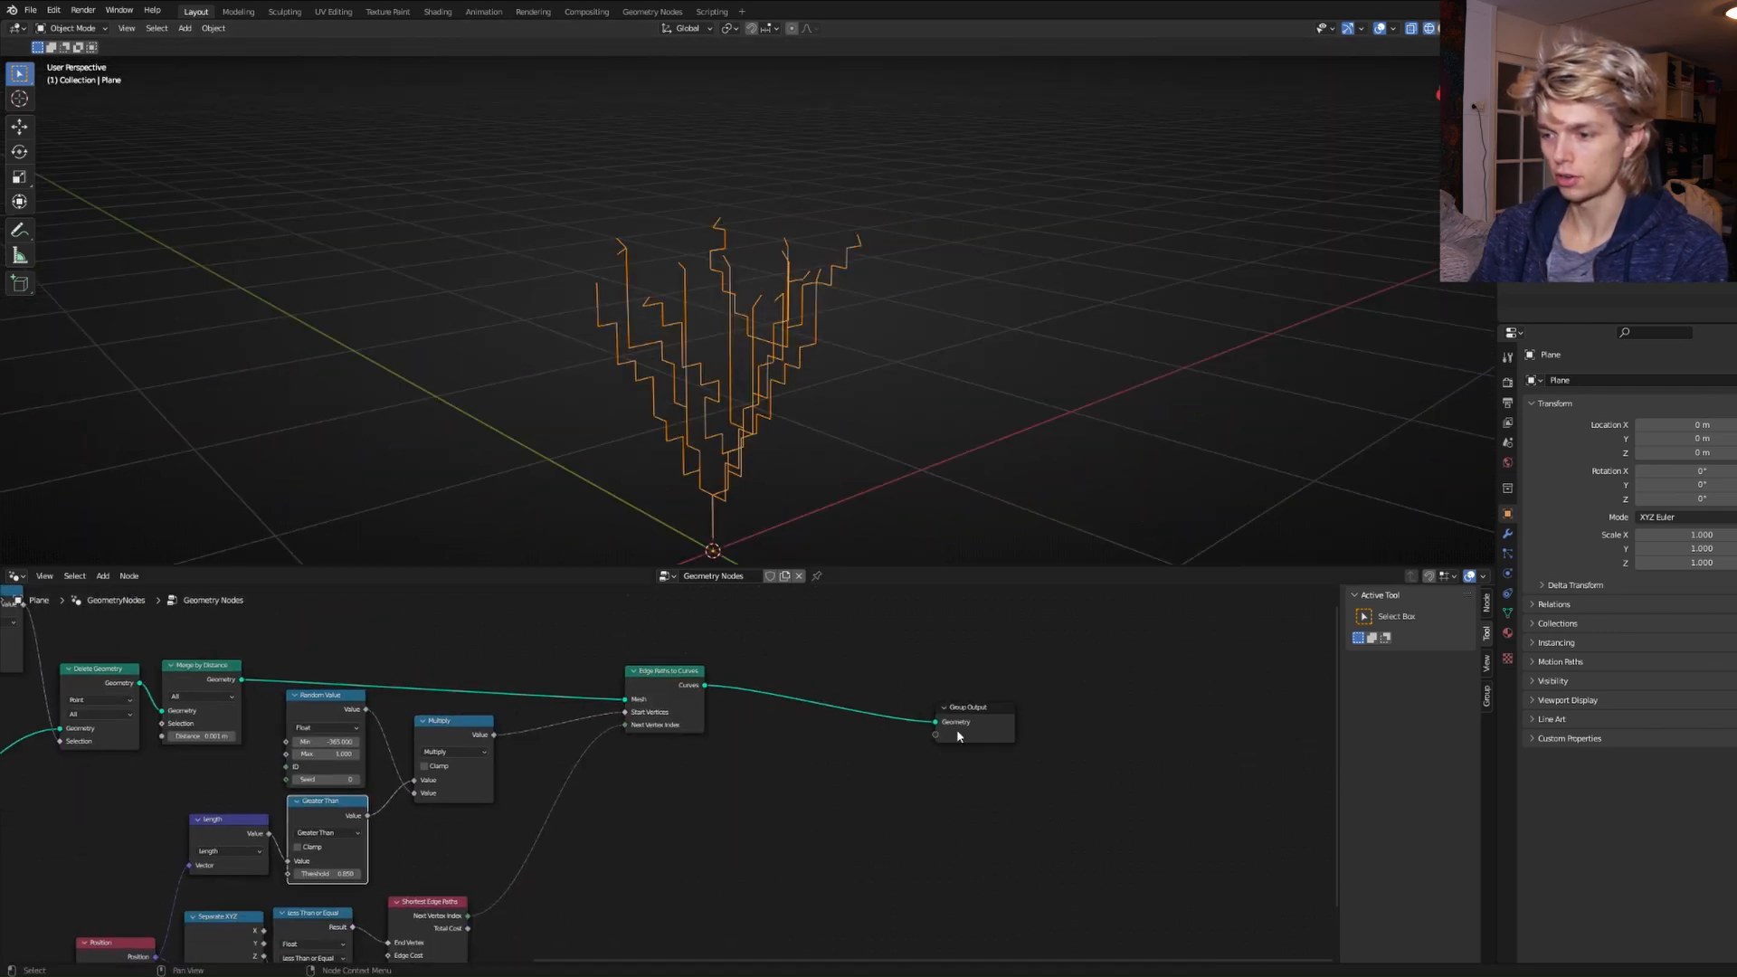
left_click_drag(975, 726, 1068, 711)
middle_click_drag(780, 441, 724, 484)
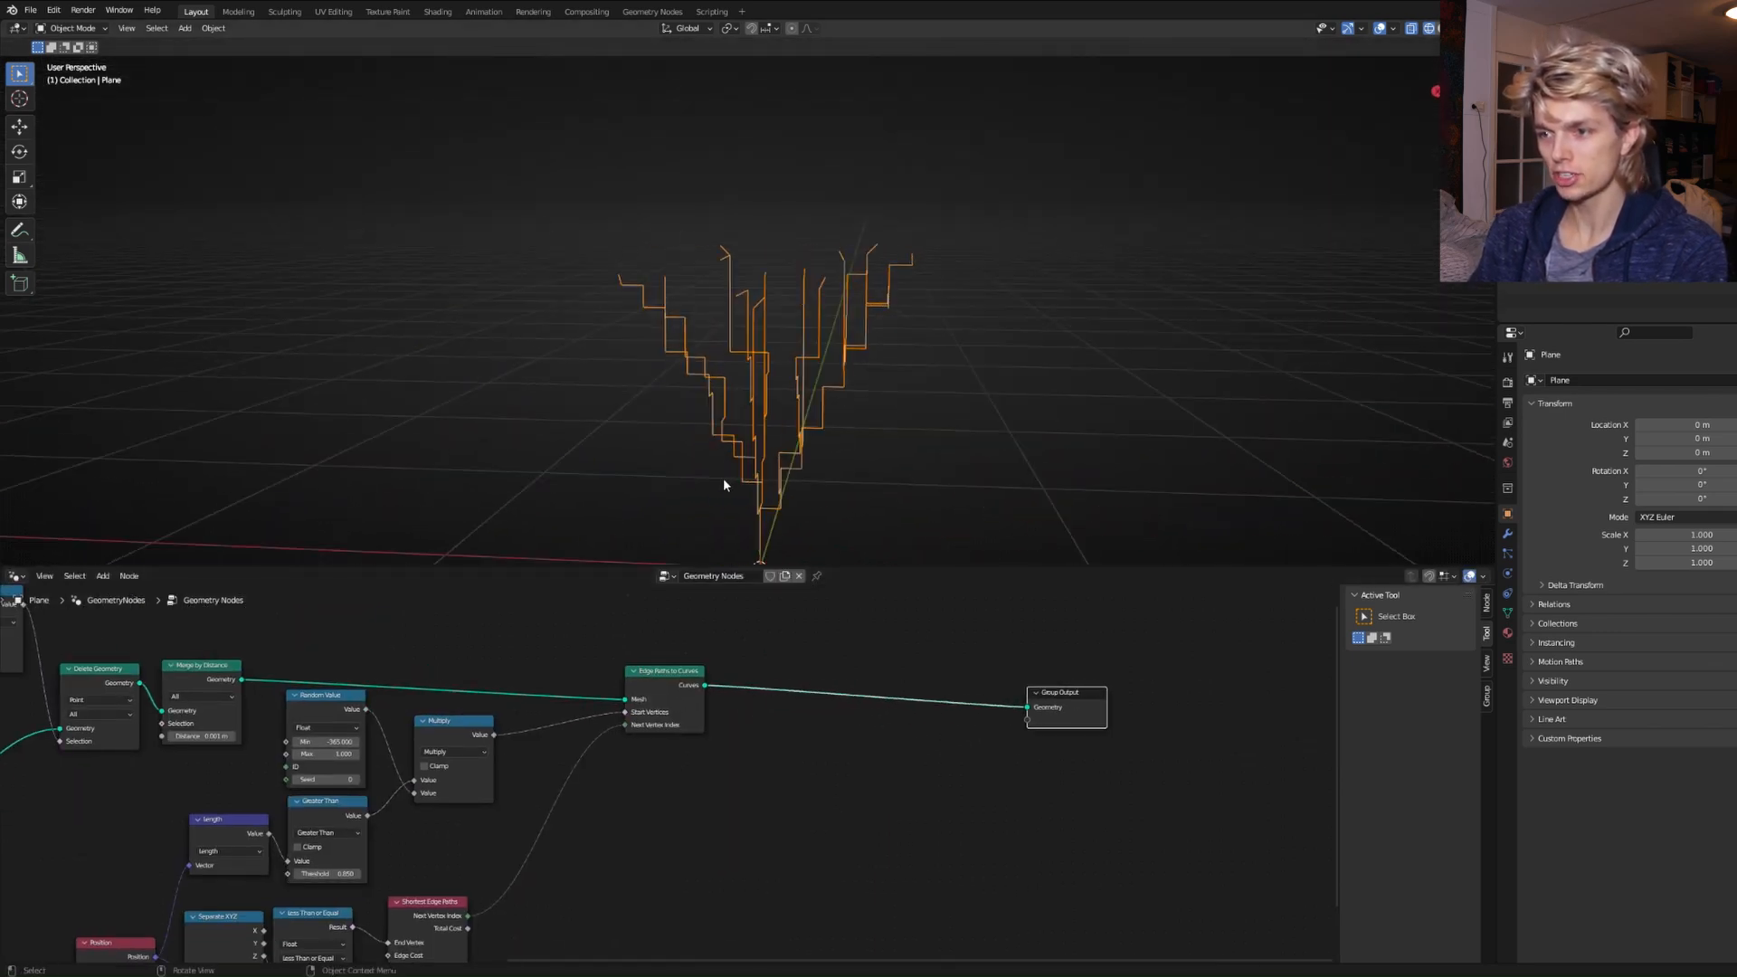
middle_click_drag(798, 406, 809, 539)
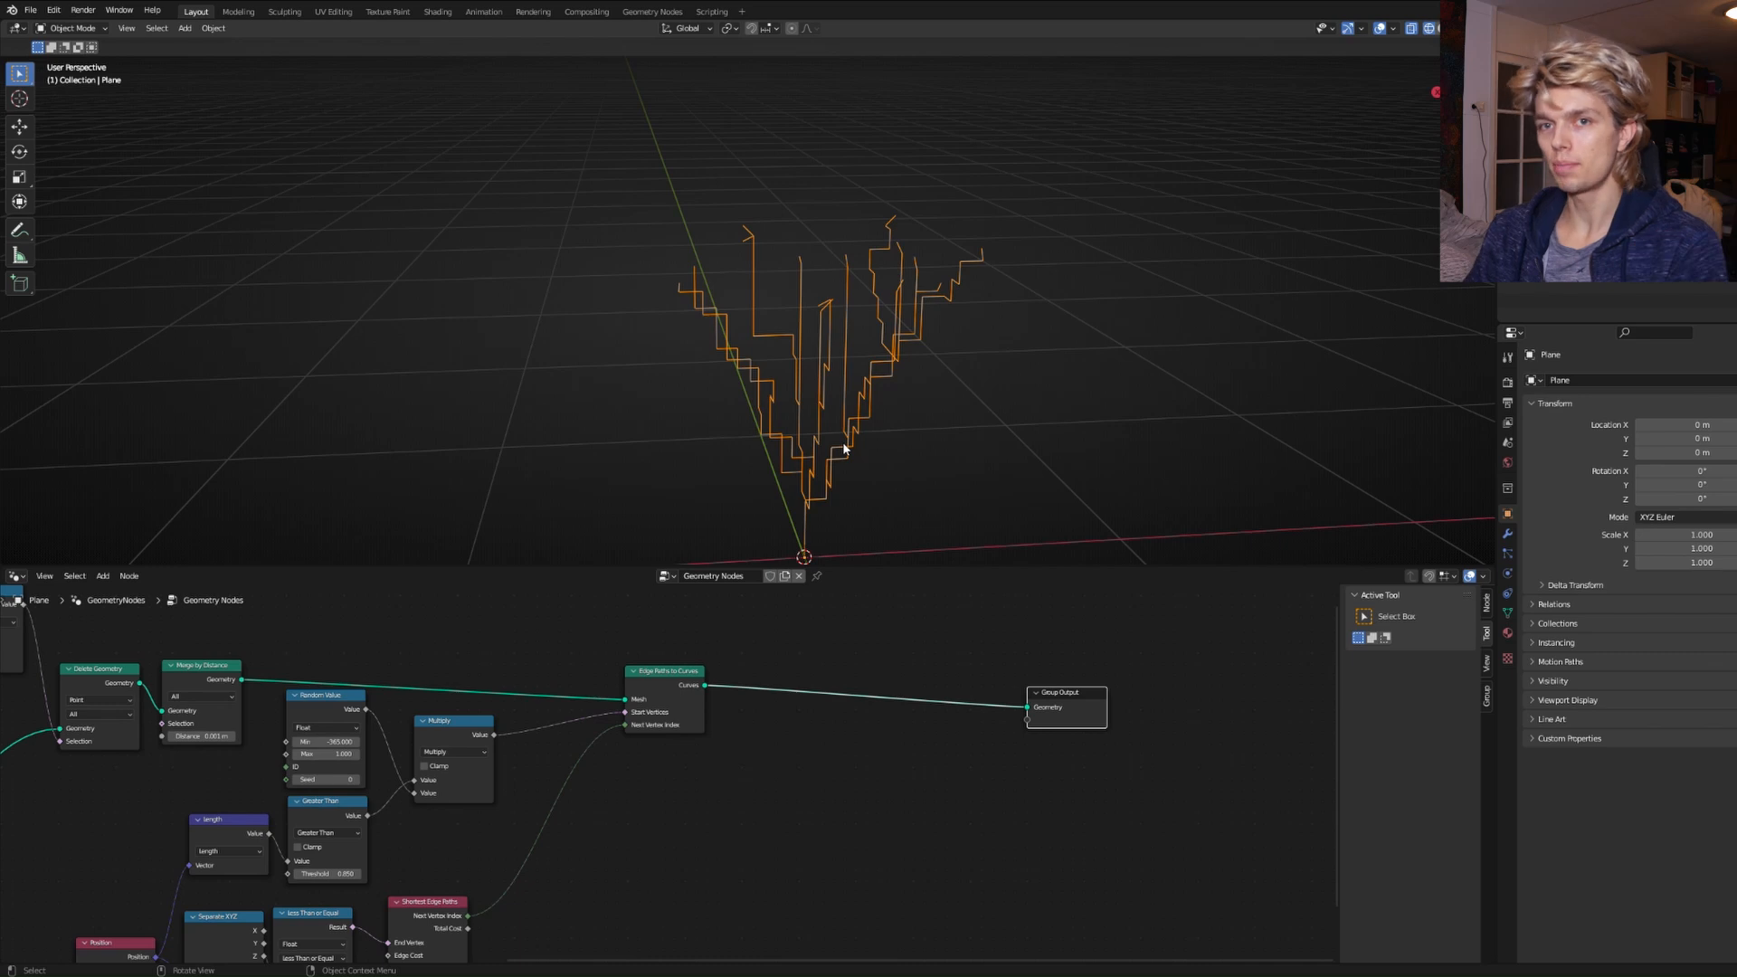
middle_click_drag(464, 959, 755, 769)
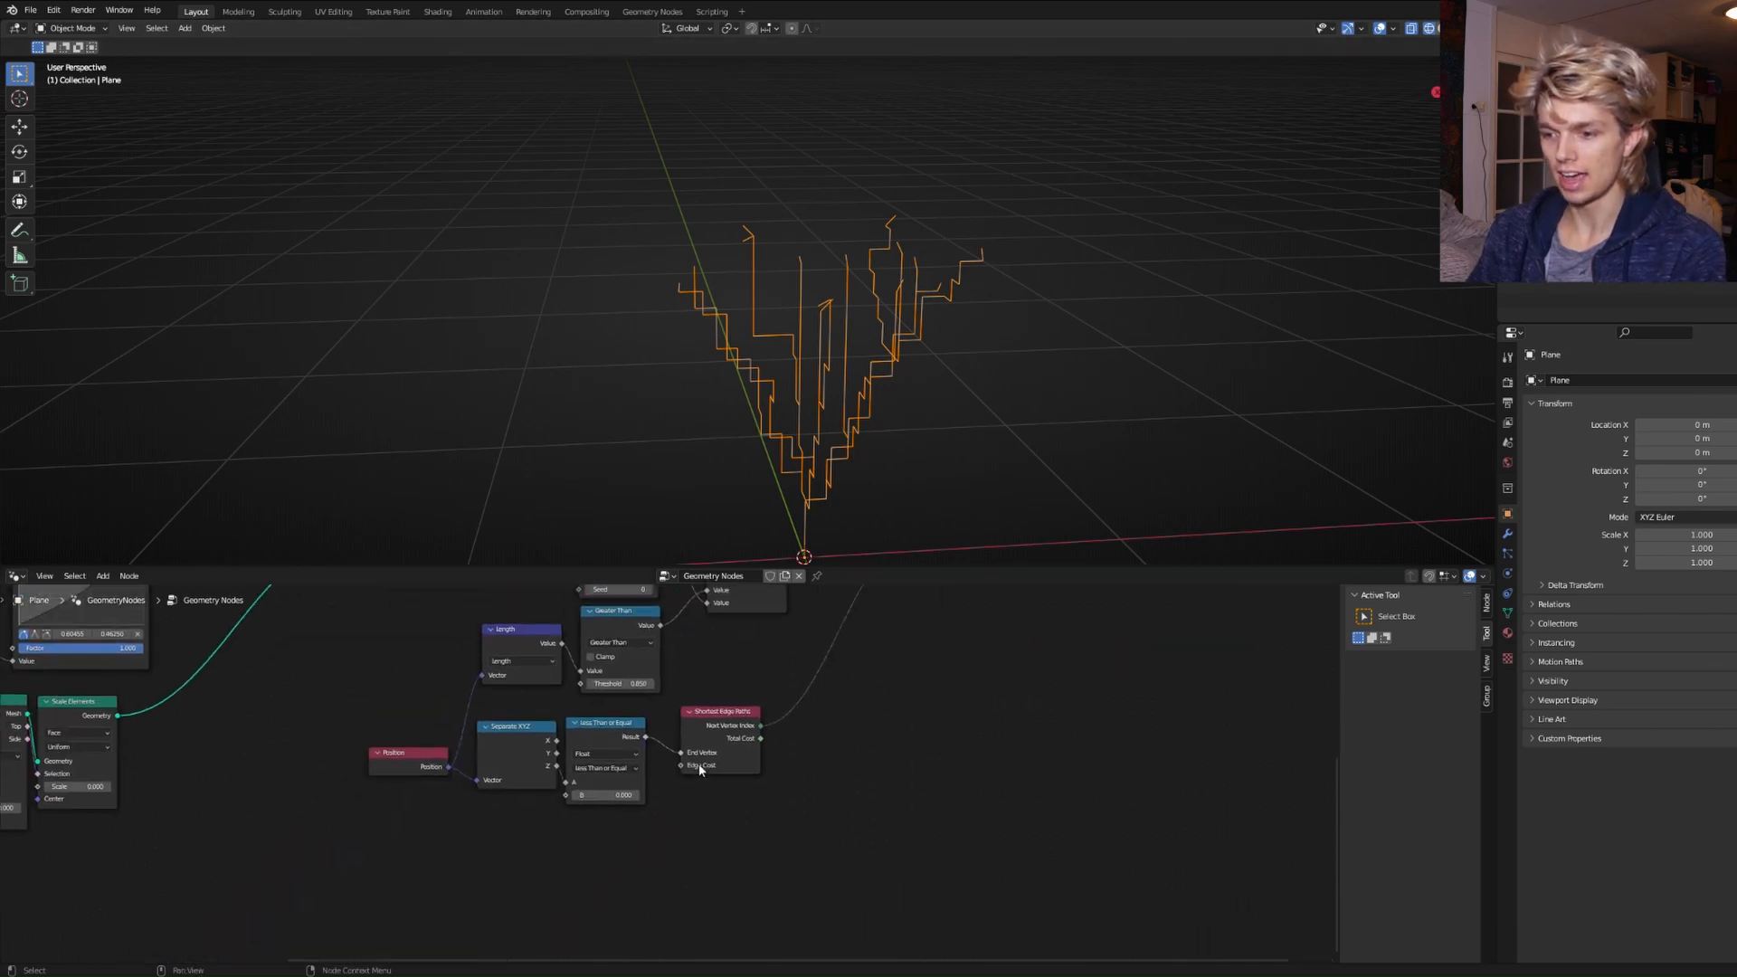
middle_click_drag(687, 832, 785, 780)
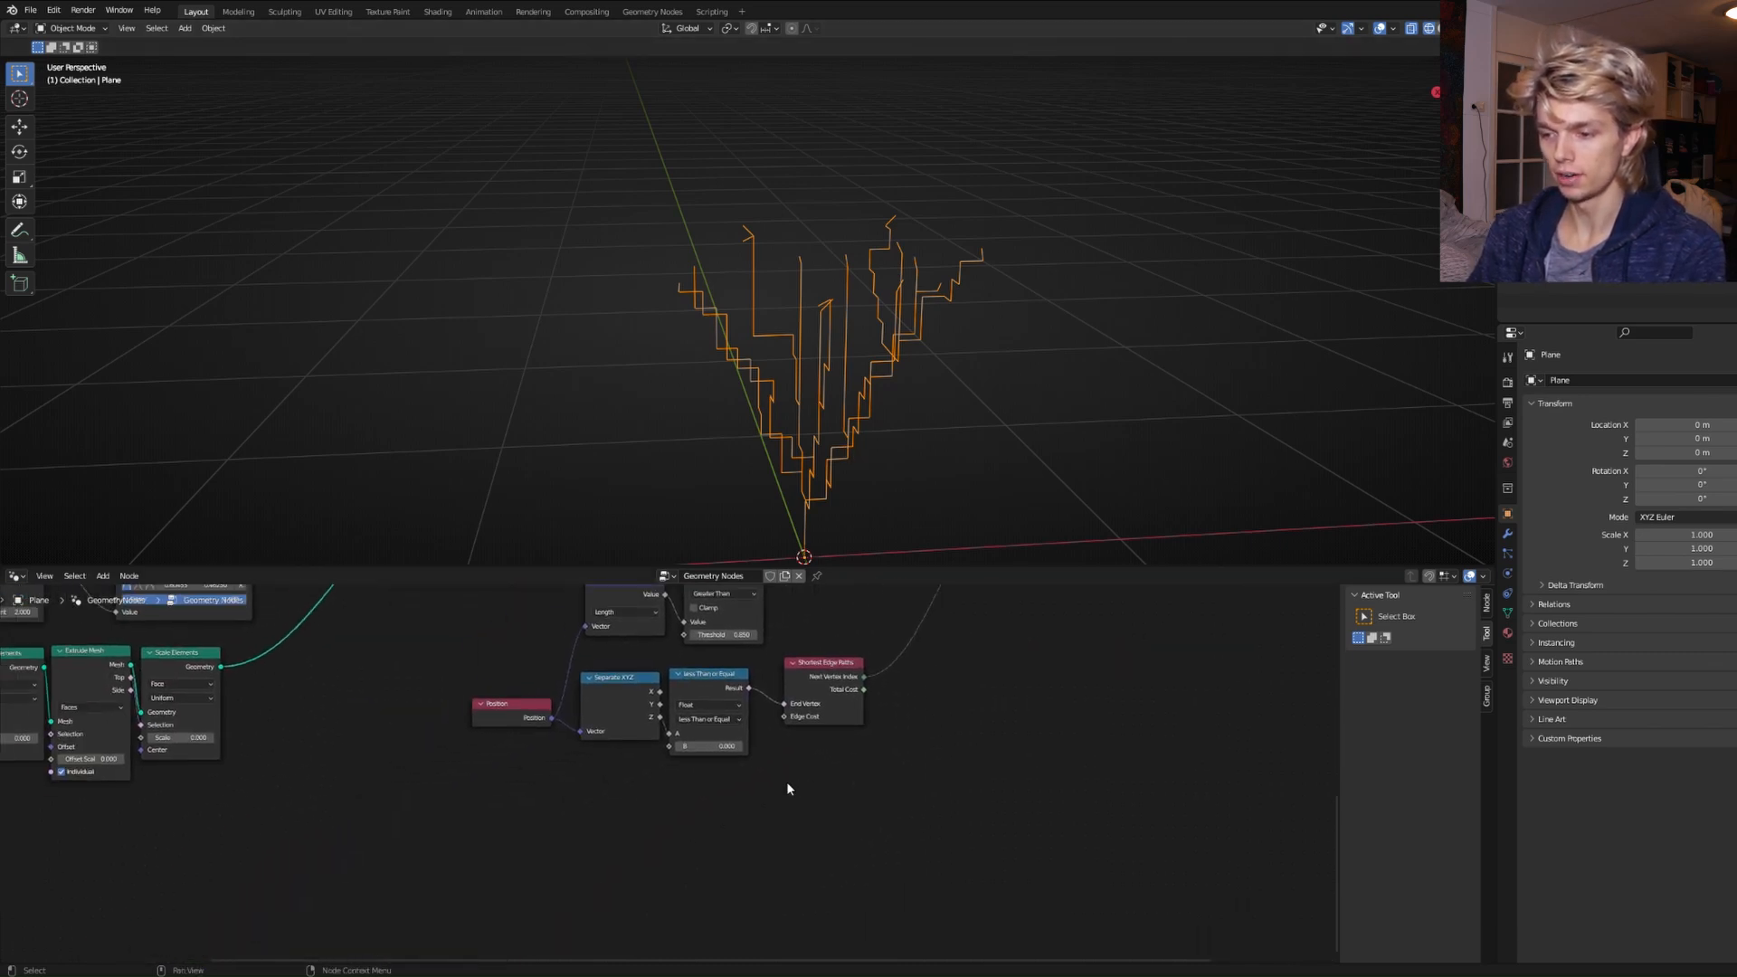
Add an Edge Vertices node below the Position node.
key("shift+a")
type("EDGE")
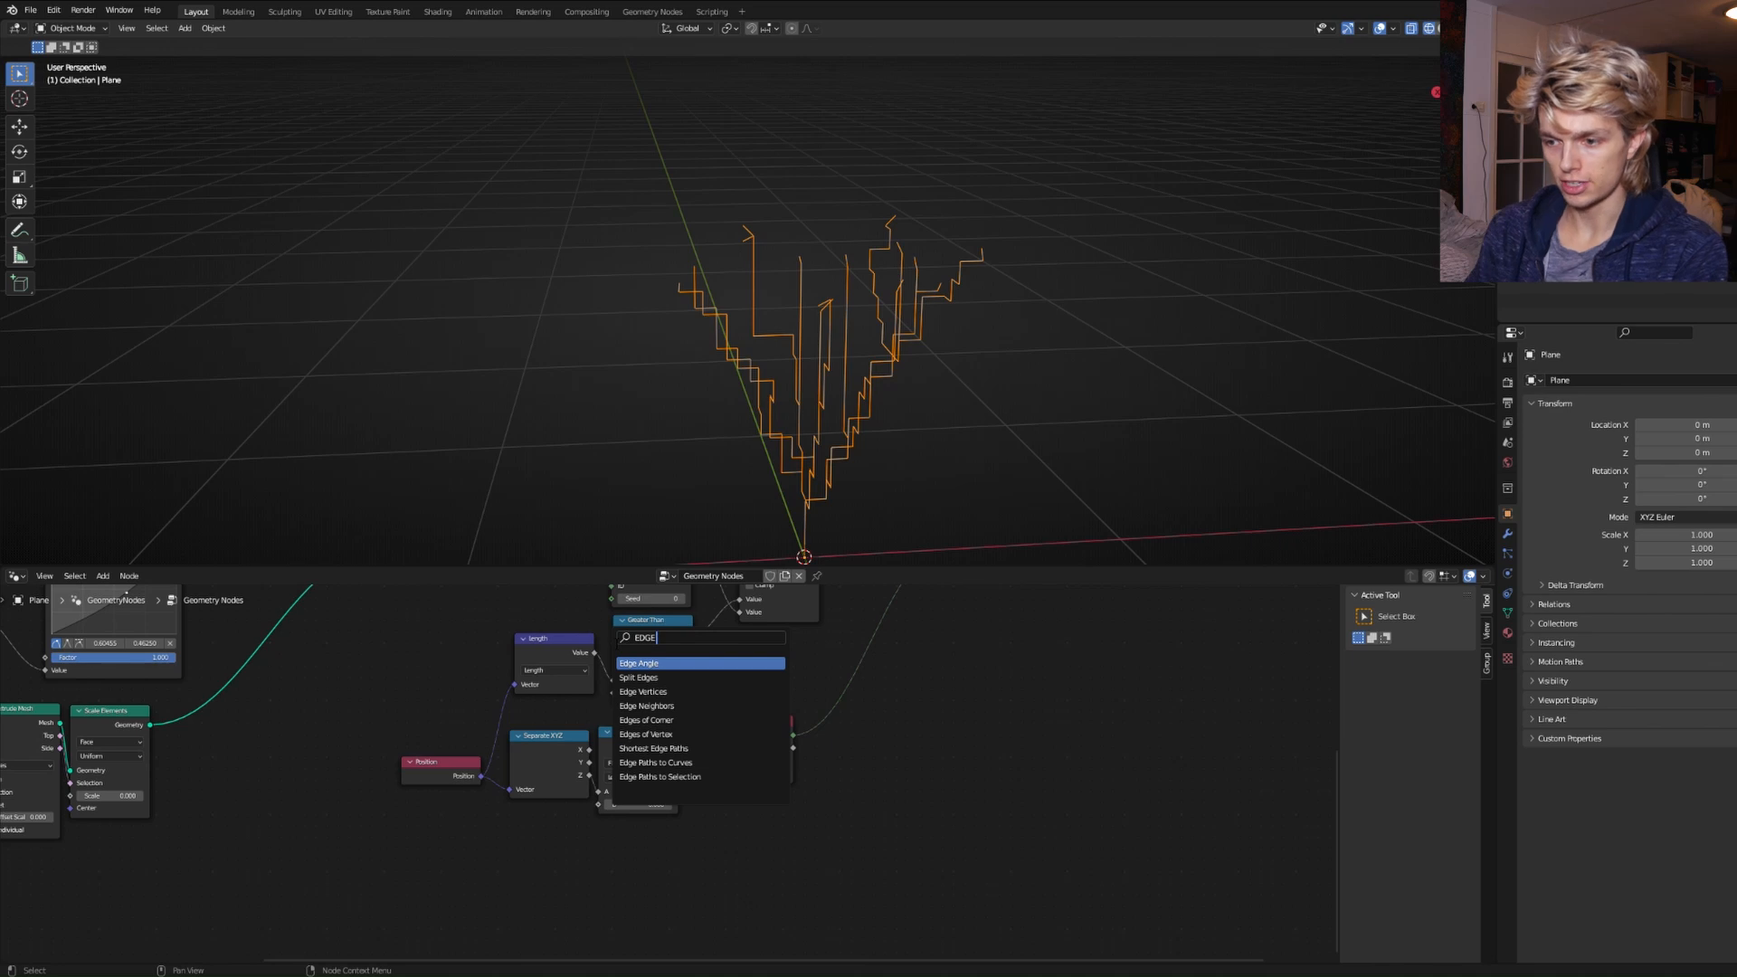
left_click(668, 693)
left_click(488, 911)
middle_click_drag(589, 881, 699, 856)
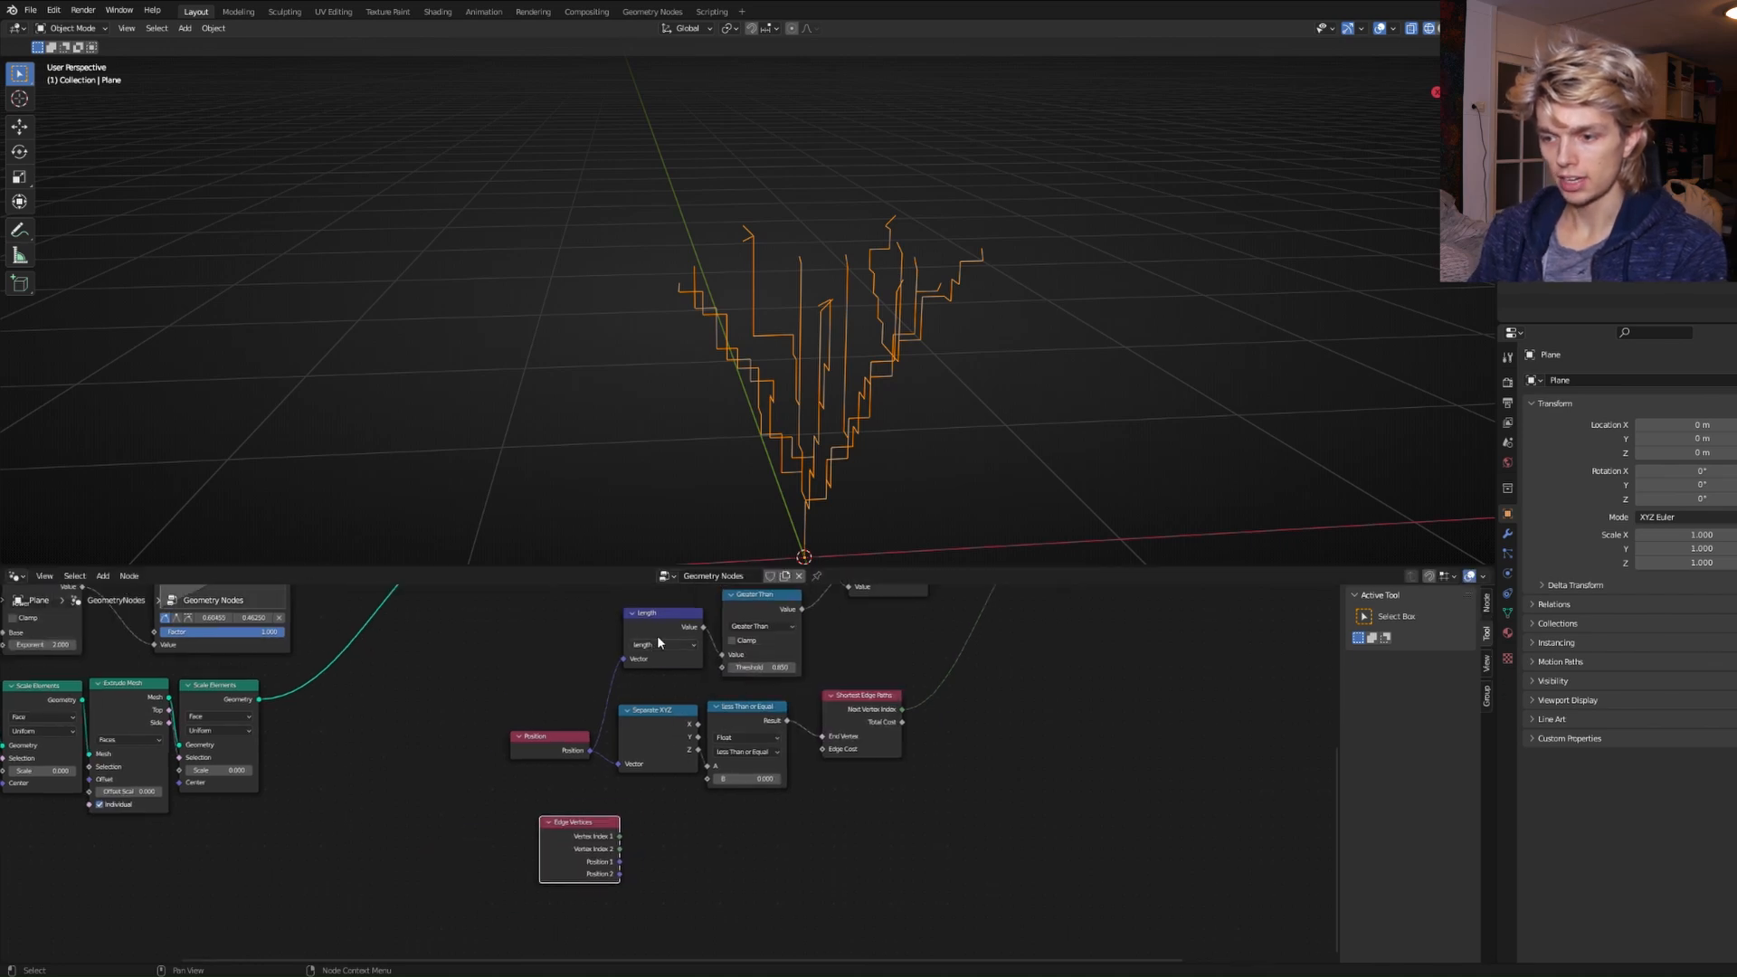
Duplicate the Length node beside Edge Vertices, switch it to Distance, and feed it Position 1 and Position 2.
left_click(656, 635)
key("shift+d")
left_click(685, 836)
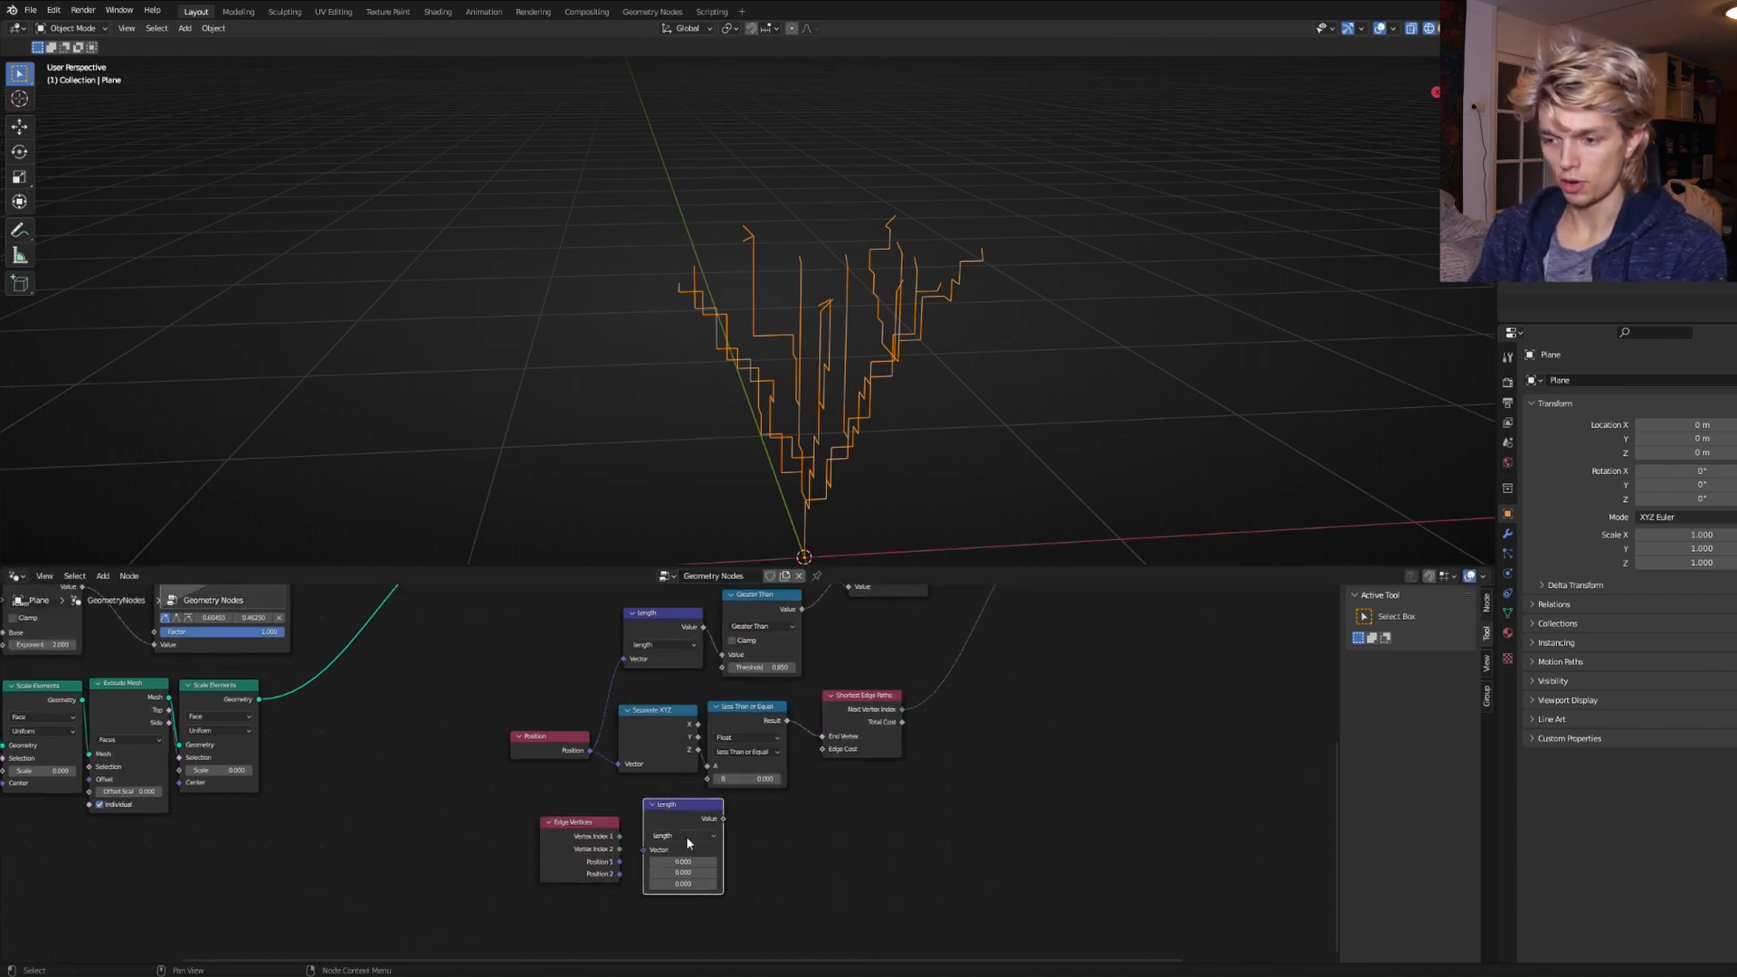
left_click(686, 835)
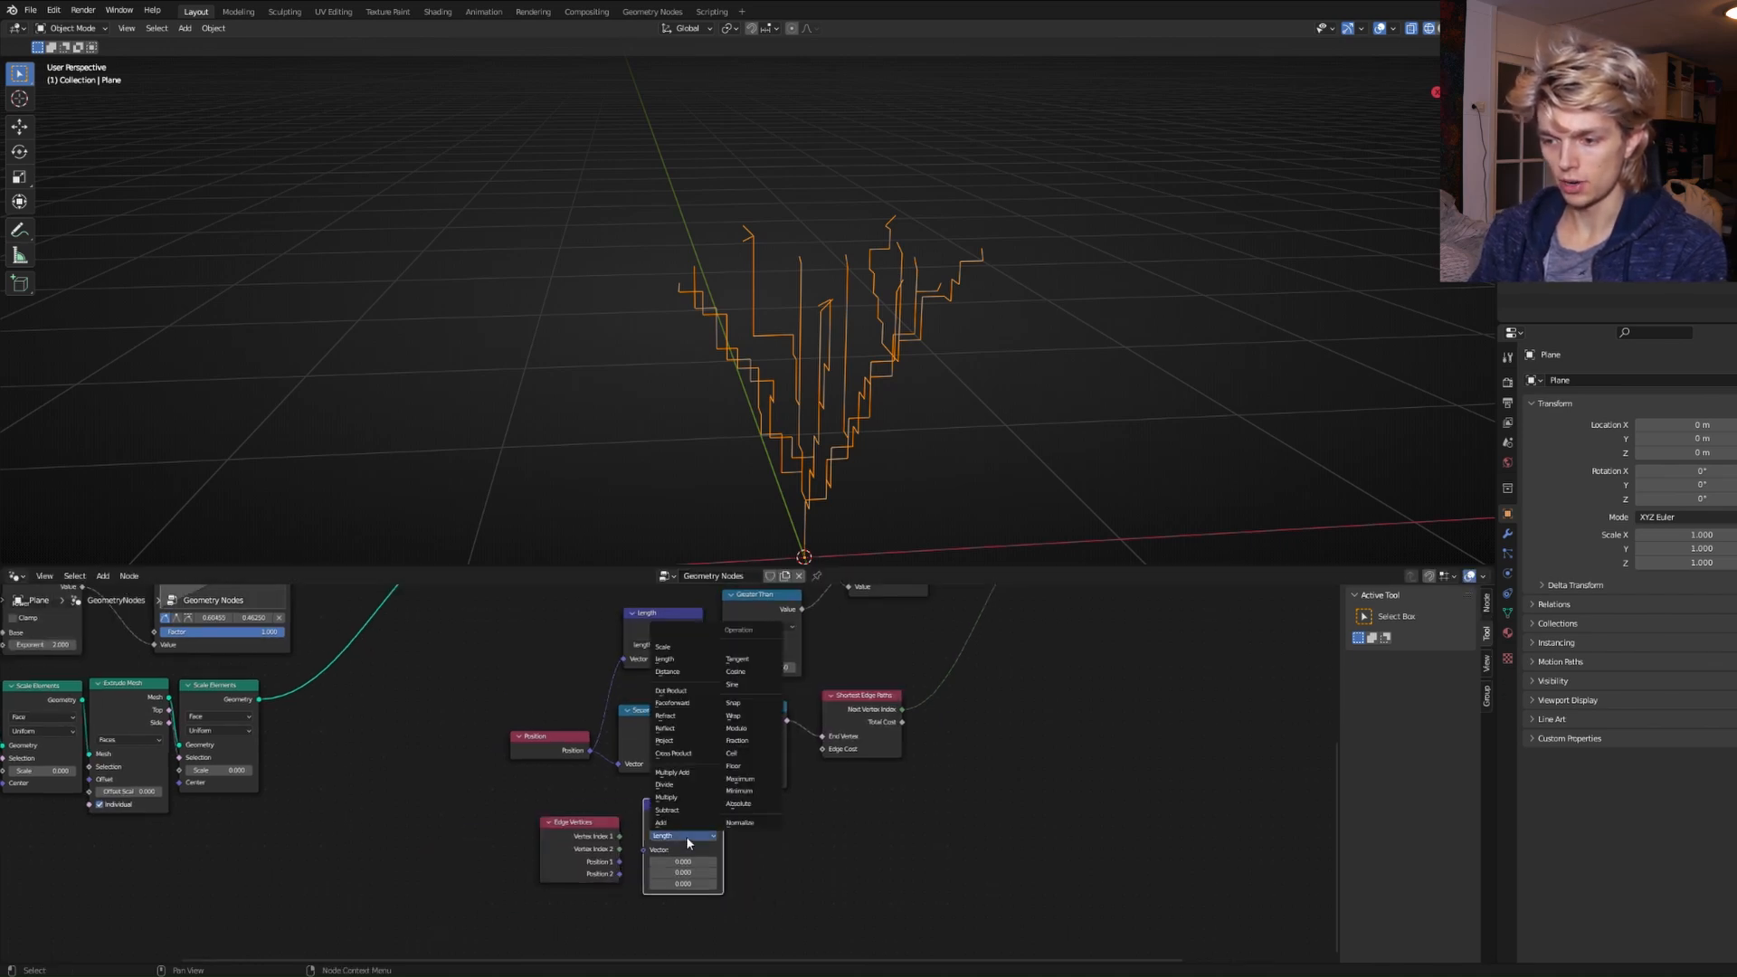
left_click(683, 672)
left_click_drag(619, 862, 643, 862)
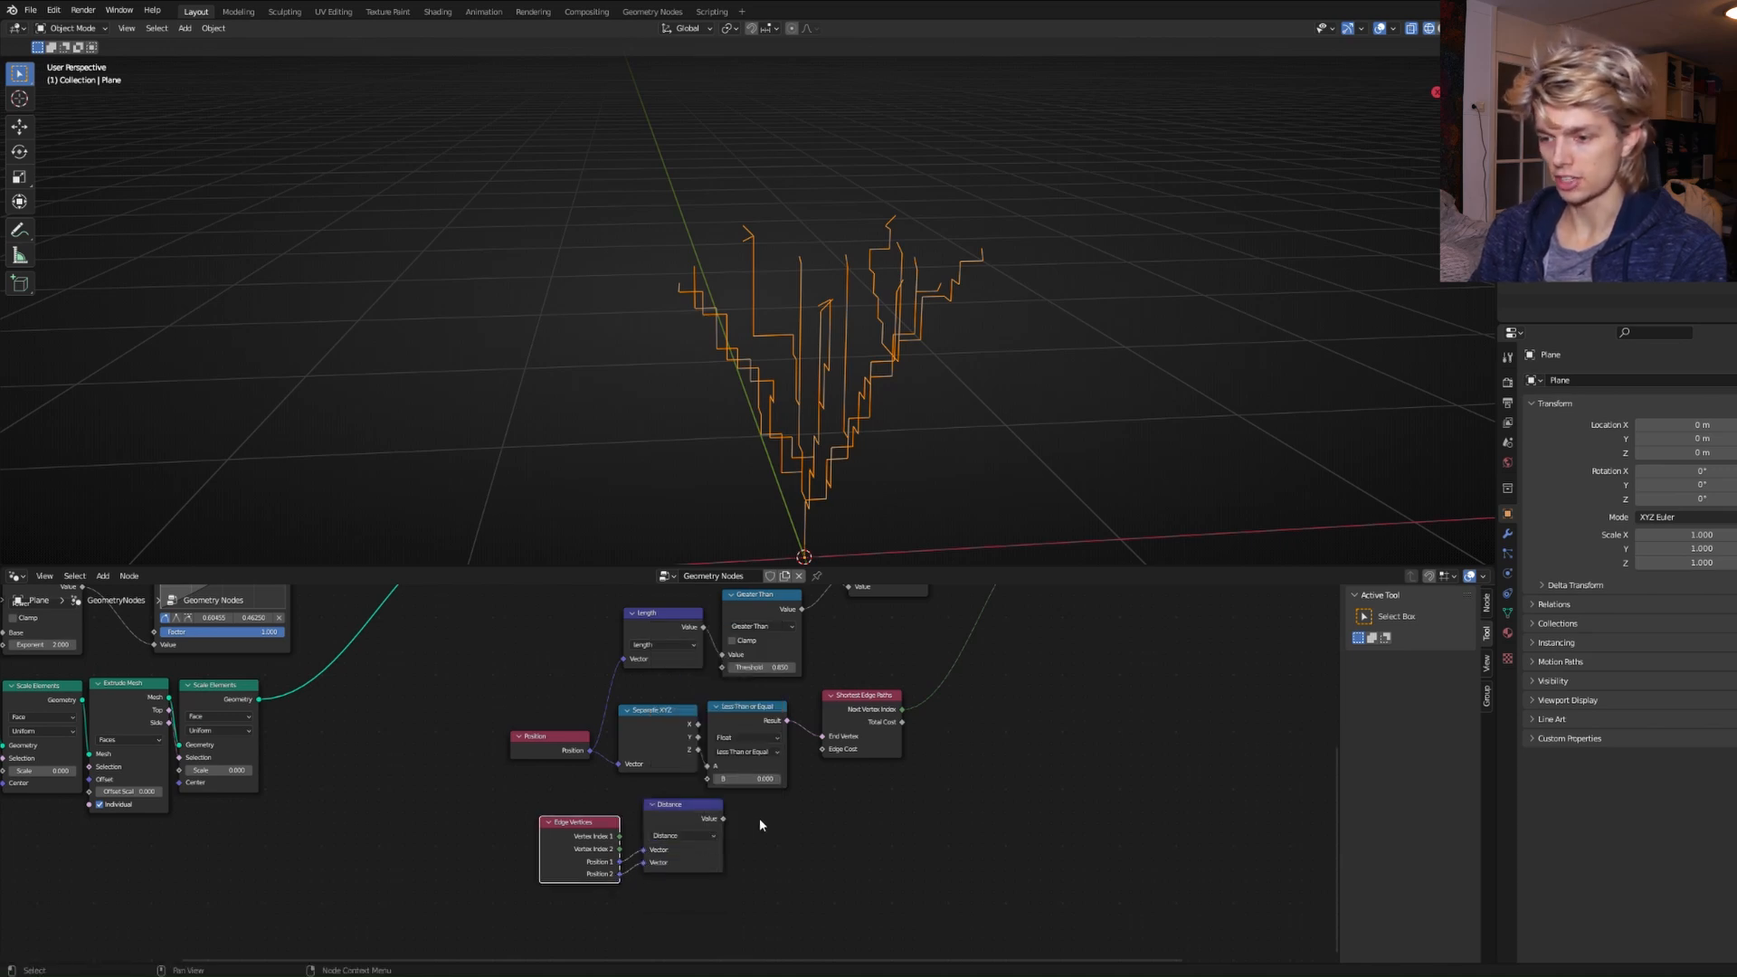
Duplicate the Greater Than node, make it an Add with value 0, and feed it the Distance output.
left_click(765, 611)
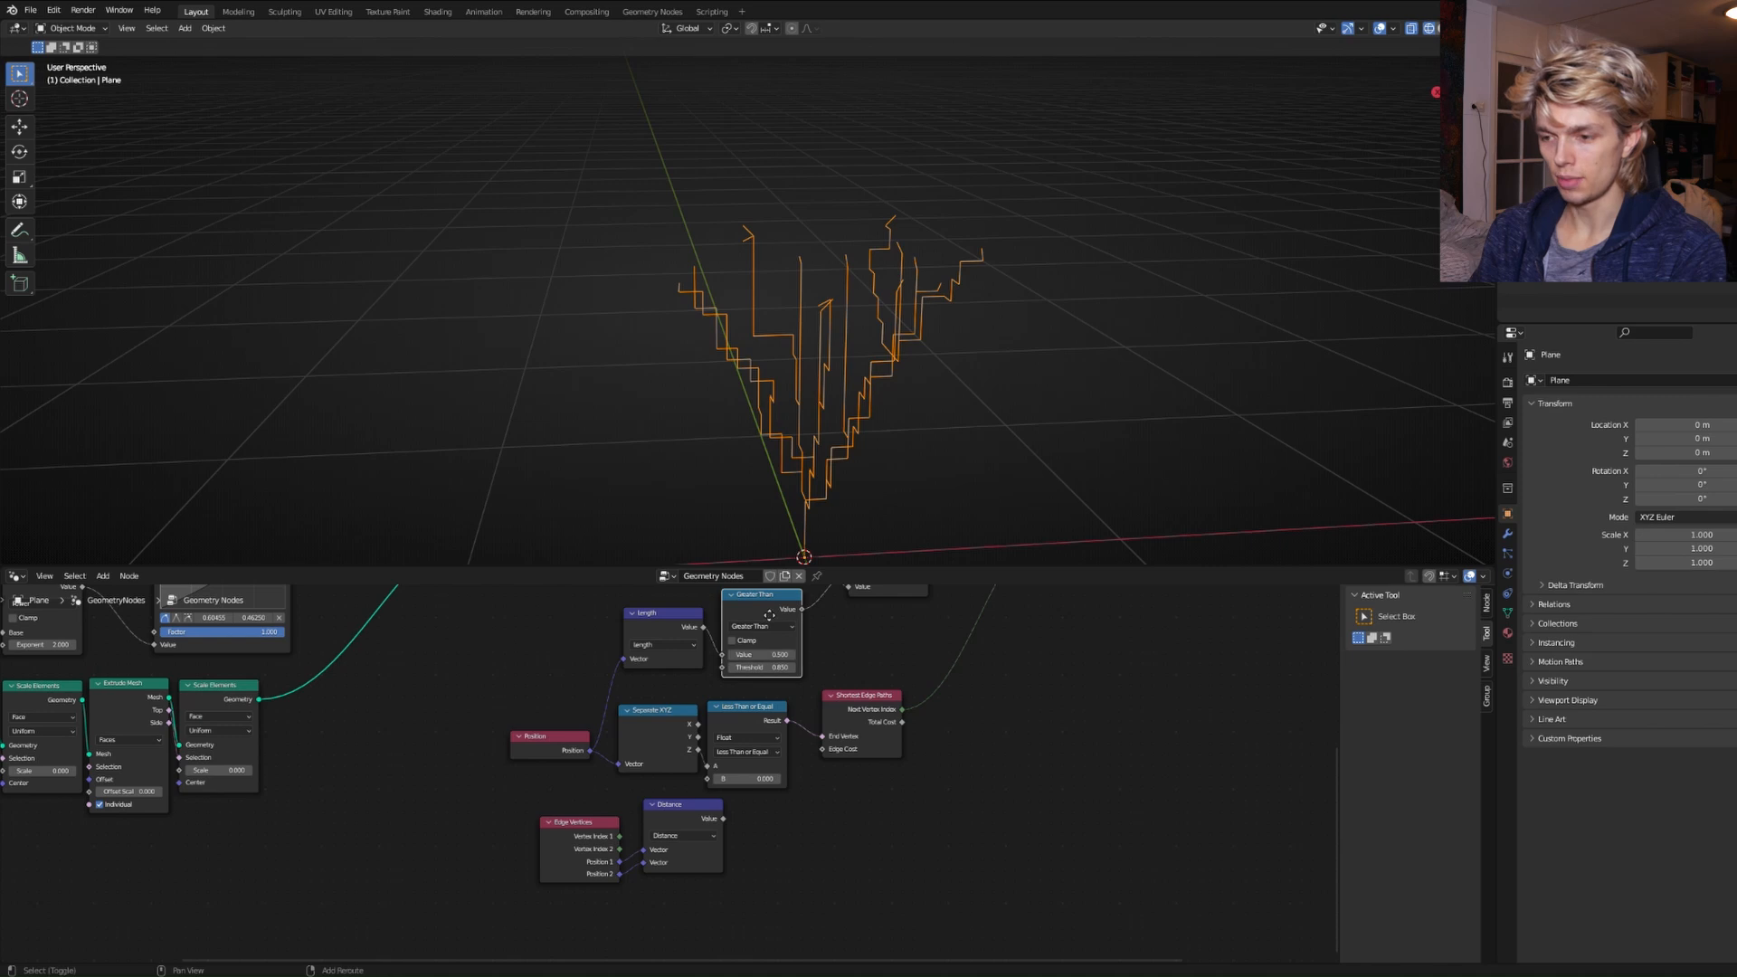
key("shift+d")
left_click(796, 803)
left_click(794, 822)
left_click(800, 681)
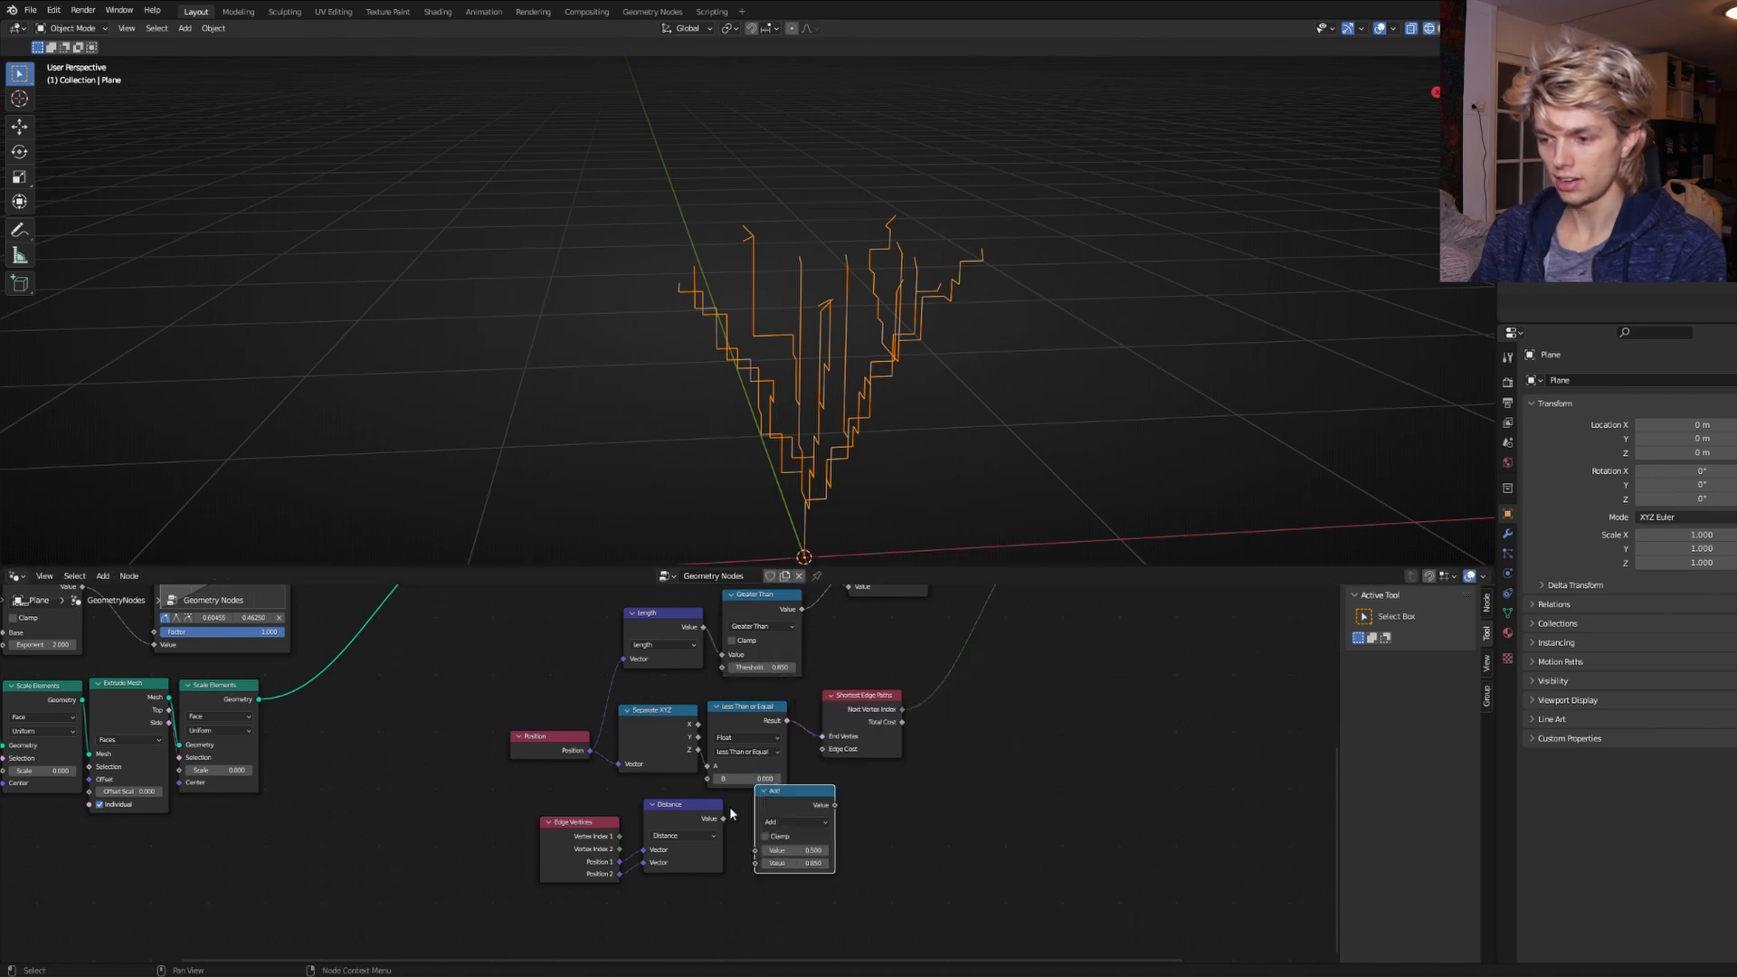
left_click(779, 863)
type("0")
key("Return")
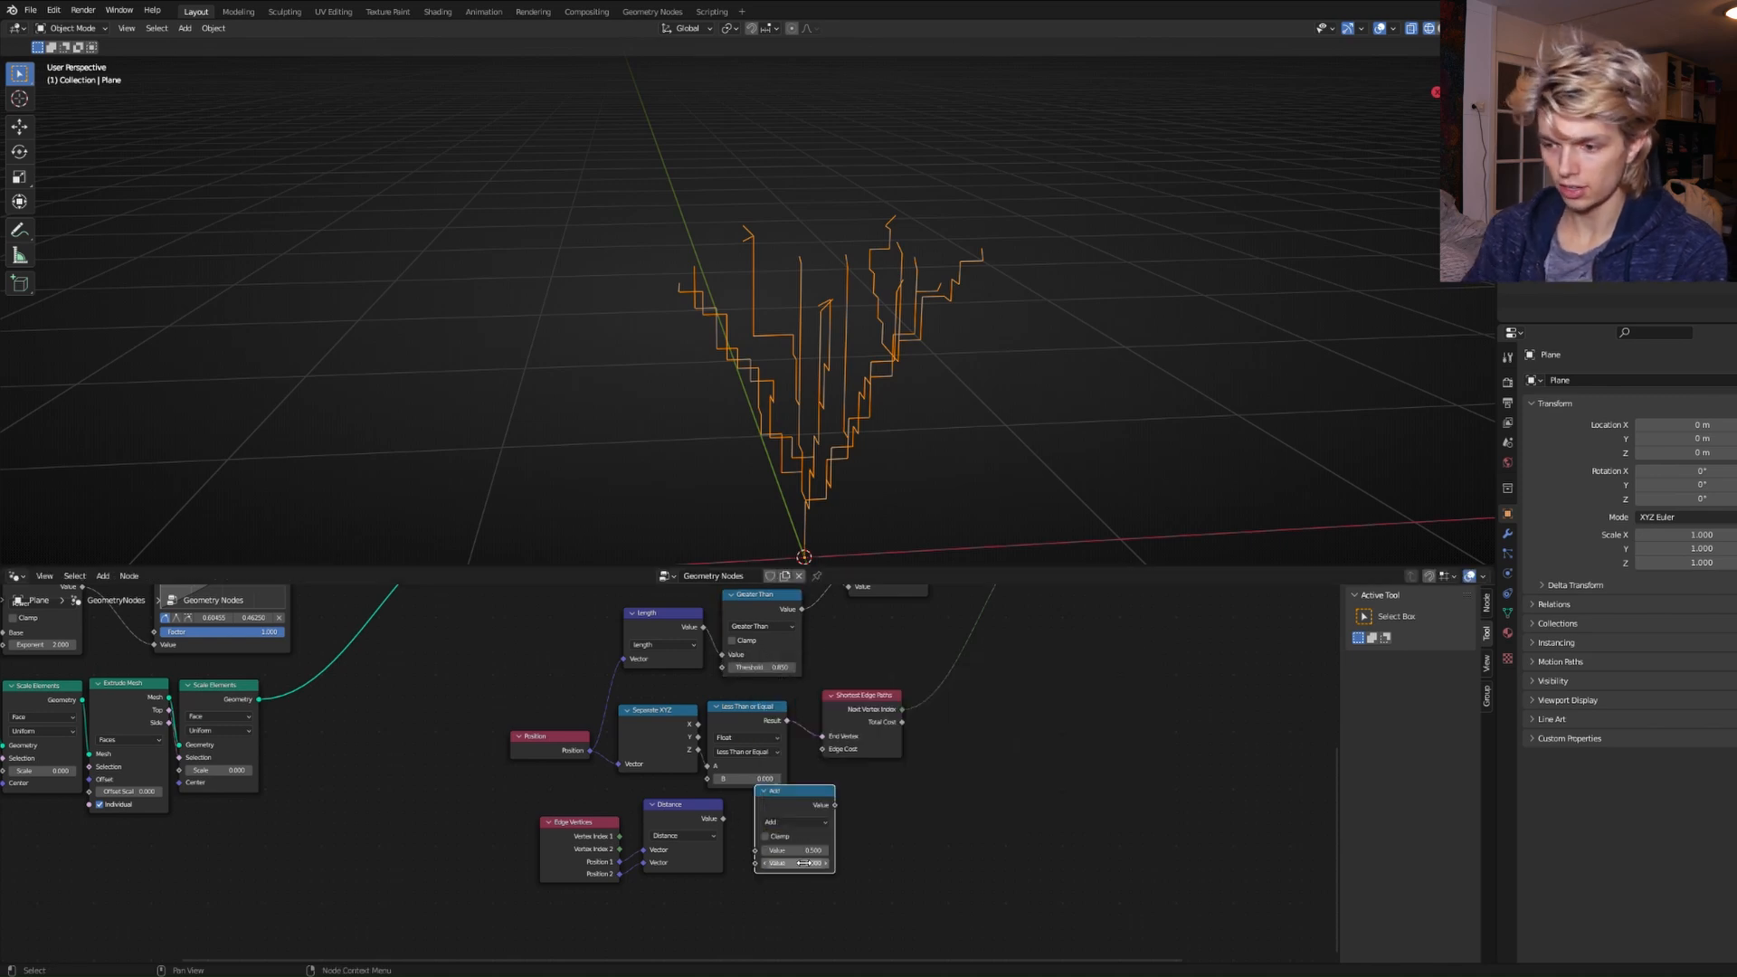
left_click_drag(723, 818, 755, 850)
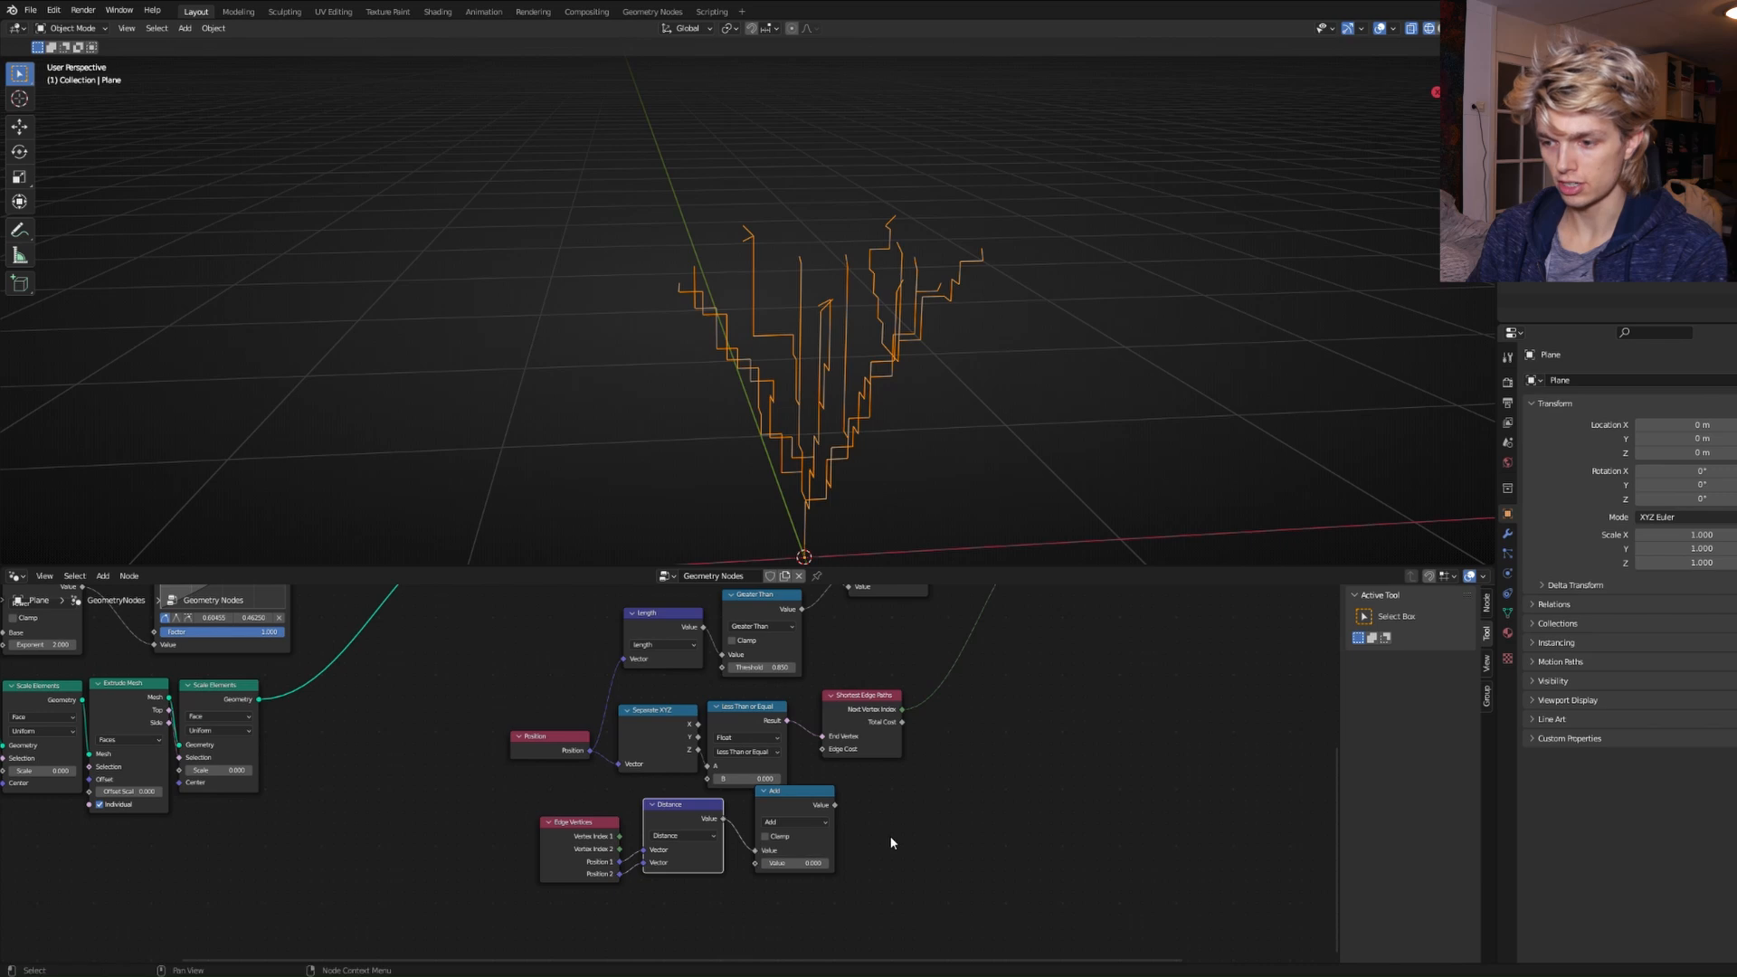
Connect the Add node's output to the Edge Cost input of Shortest Edge Paths.
middle_click_drag(888, 834, 849, 864)
scroll(827, 834, "down", 5)
scroll(827, 834, "up", 5)
left_click_drag(768, 868, 776, 812)
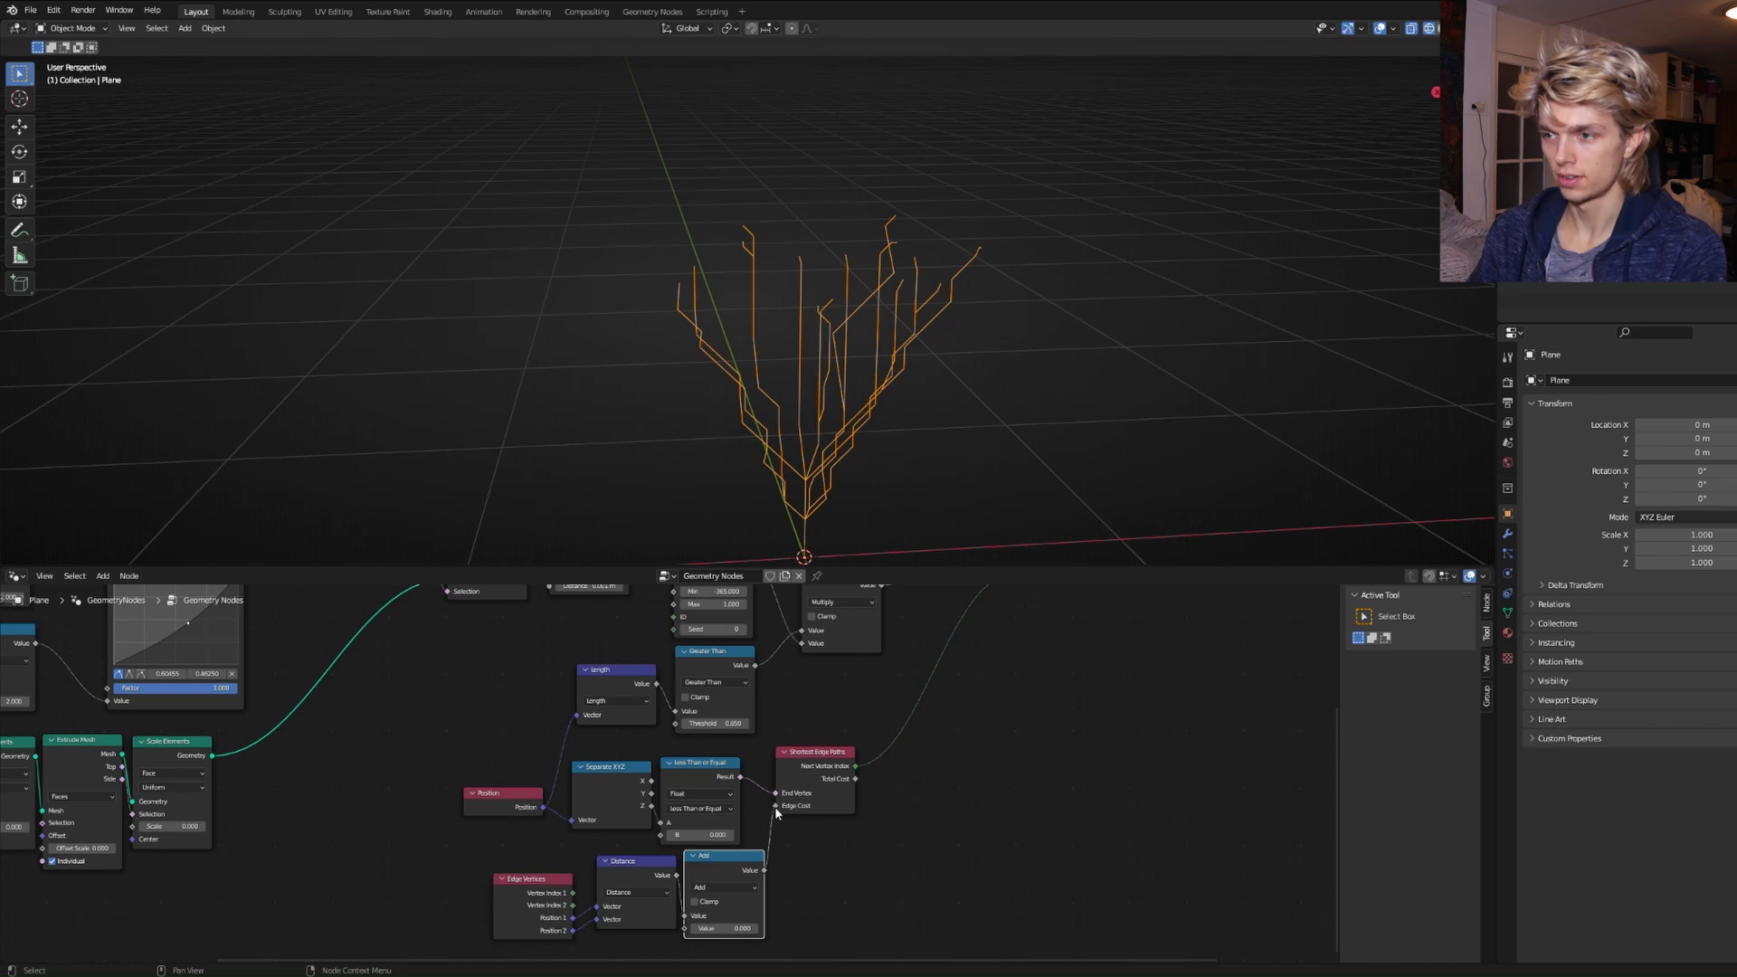
middle_click_drag(909, 448, 912, 412)
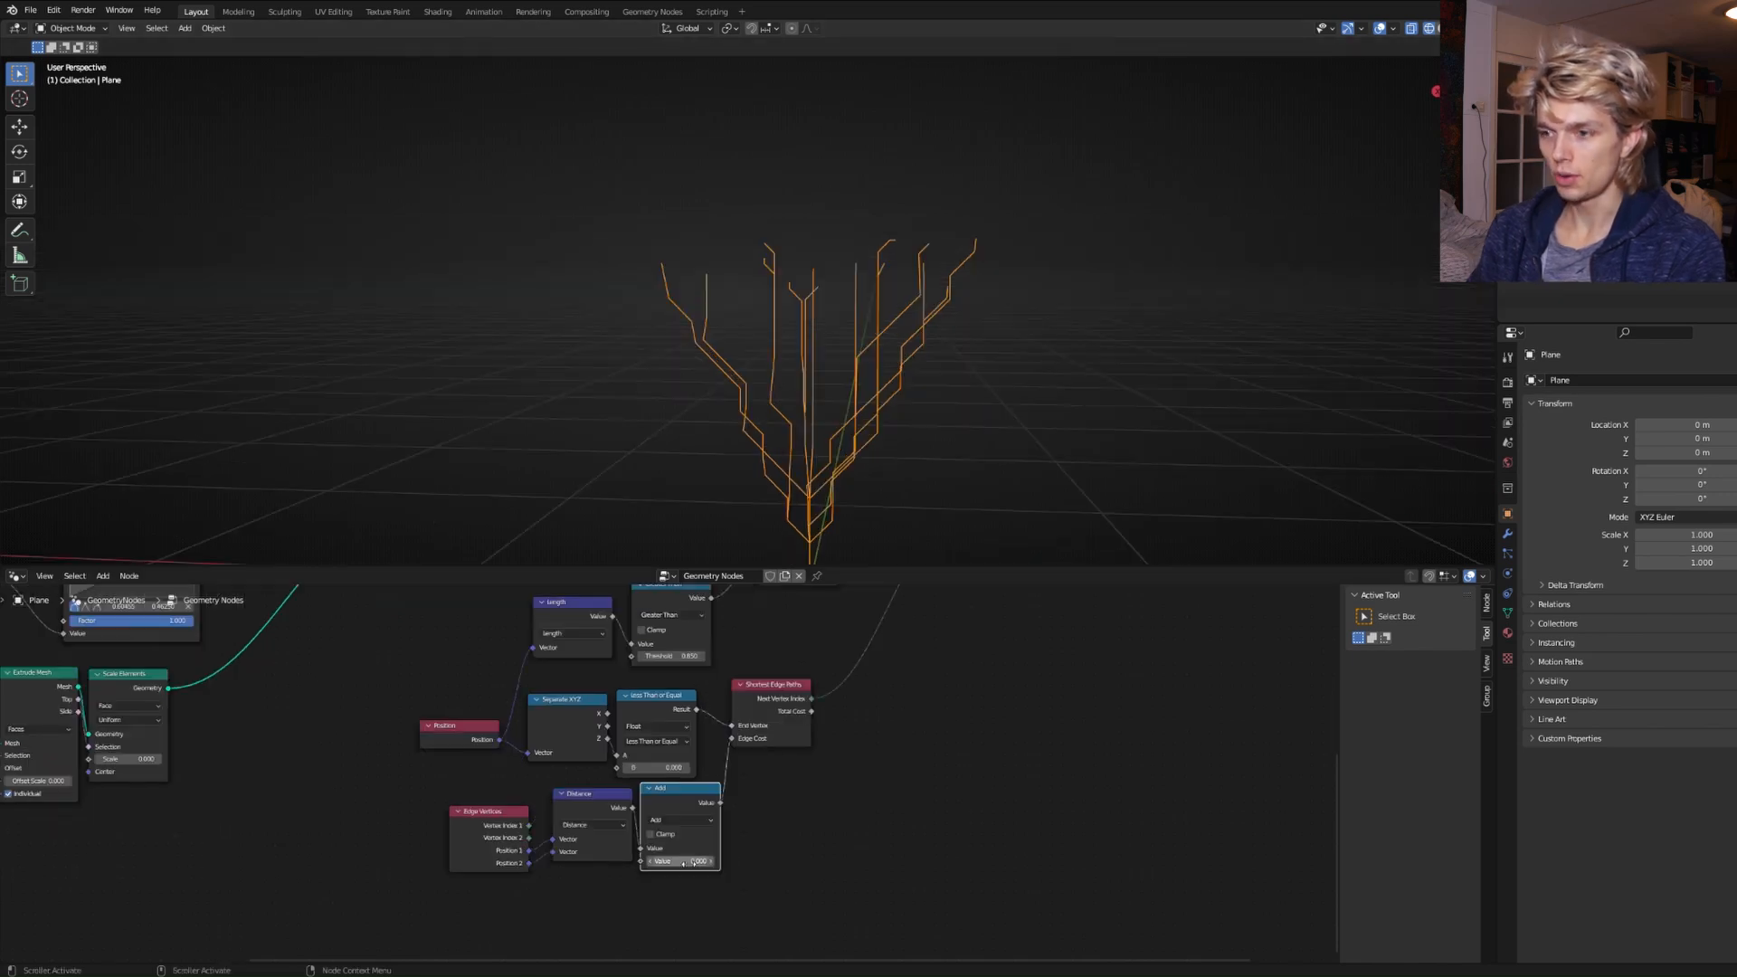
Set the Add node's second value to 2 and inspect the branches from several angles.
left_click_drag(682, 861, 736, 861)
double_click(683, 865)
type("2")
key("Return")
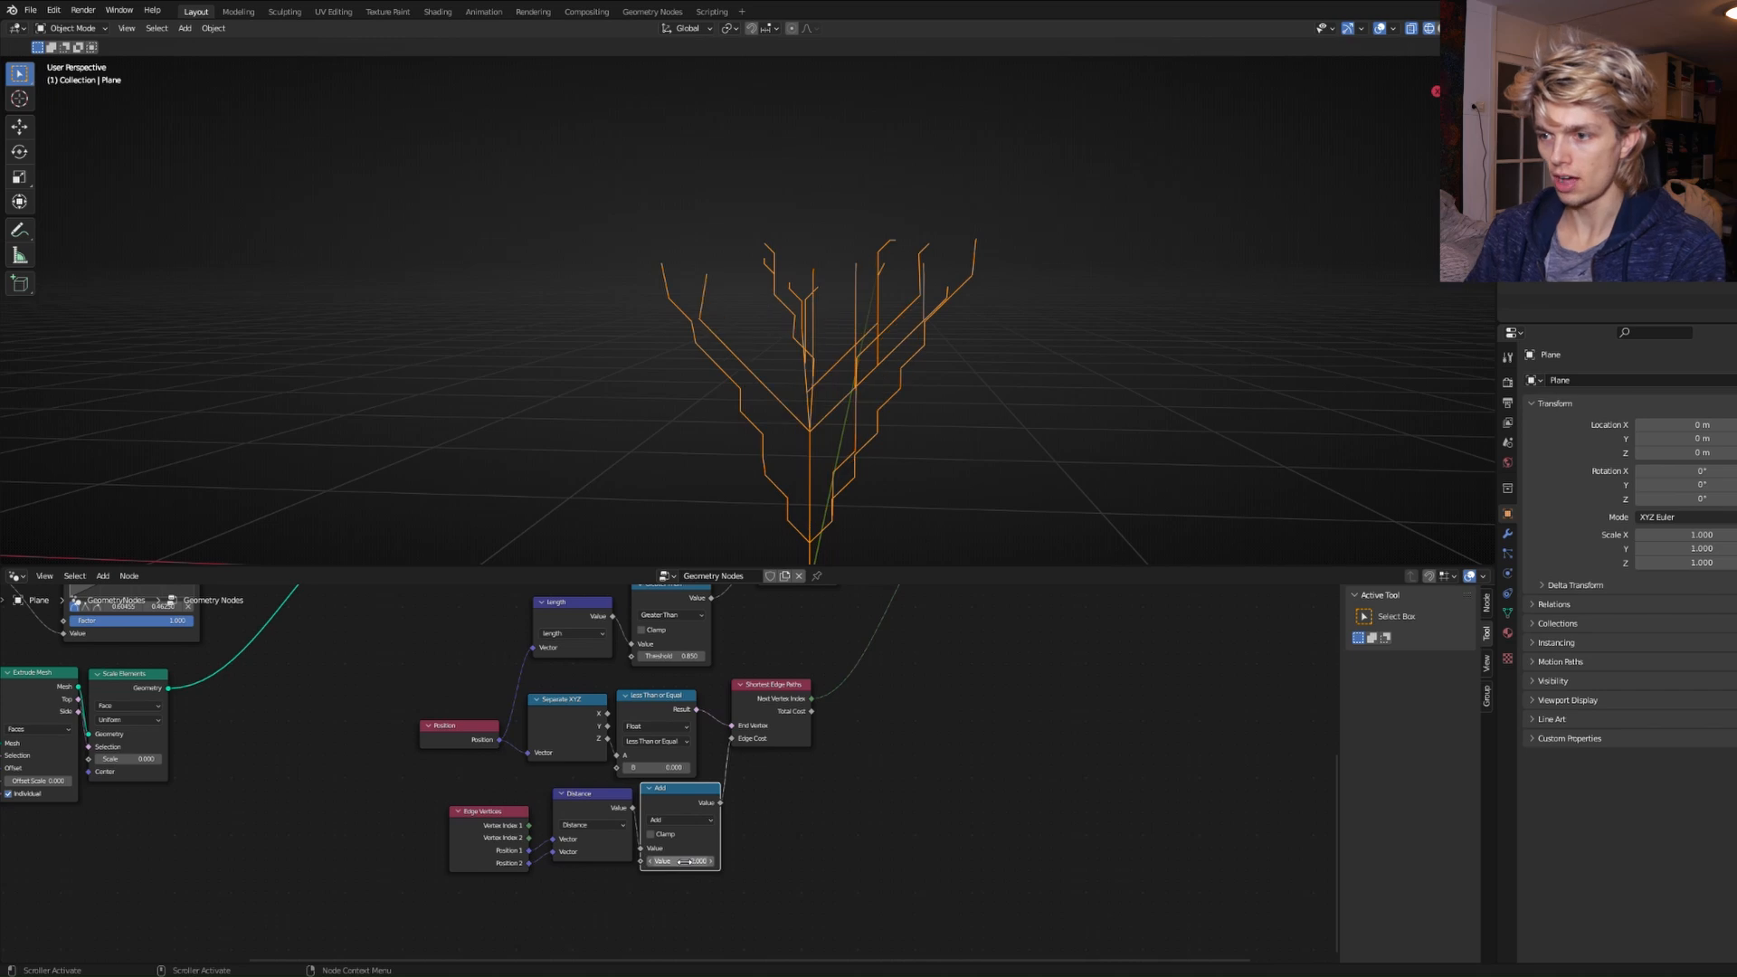
middle_click_drag(898, 453, 827, 323)
middle_click_drag(926, 673, 569, 942)
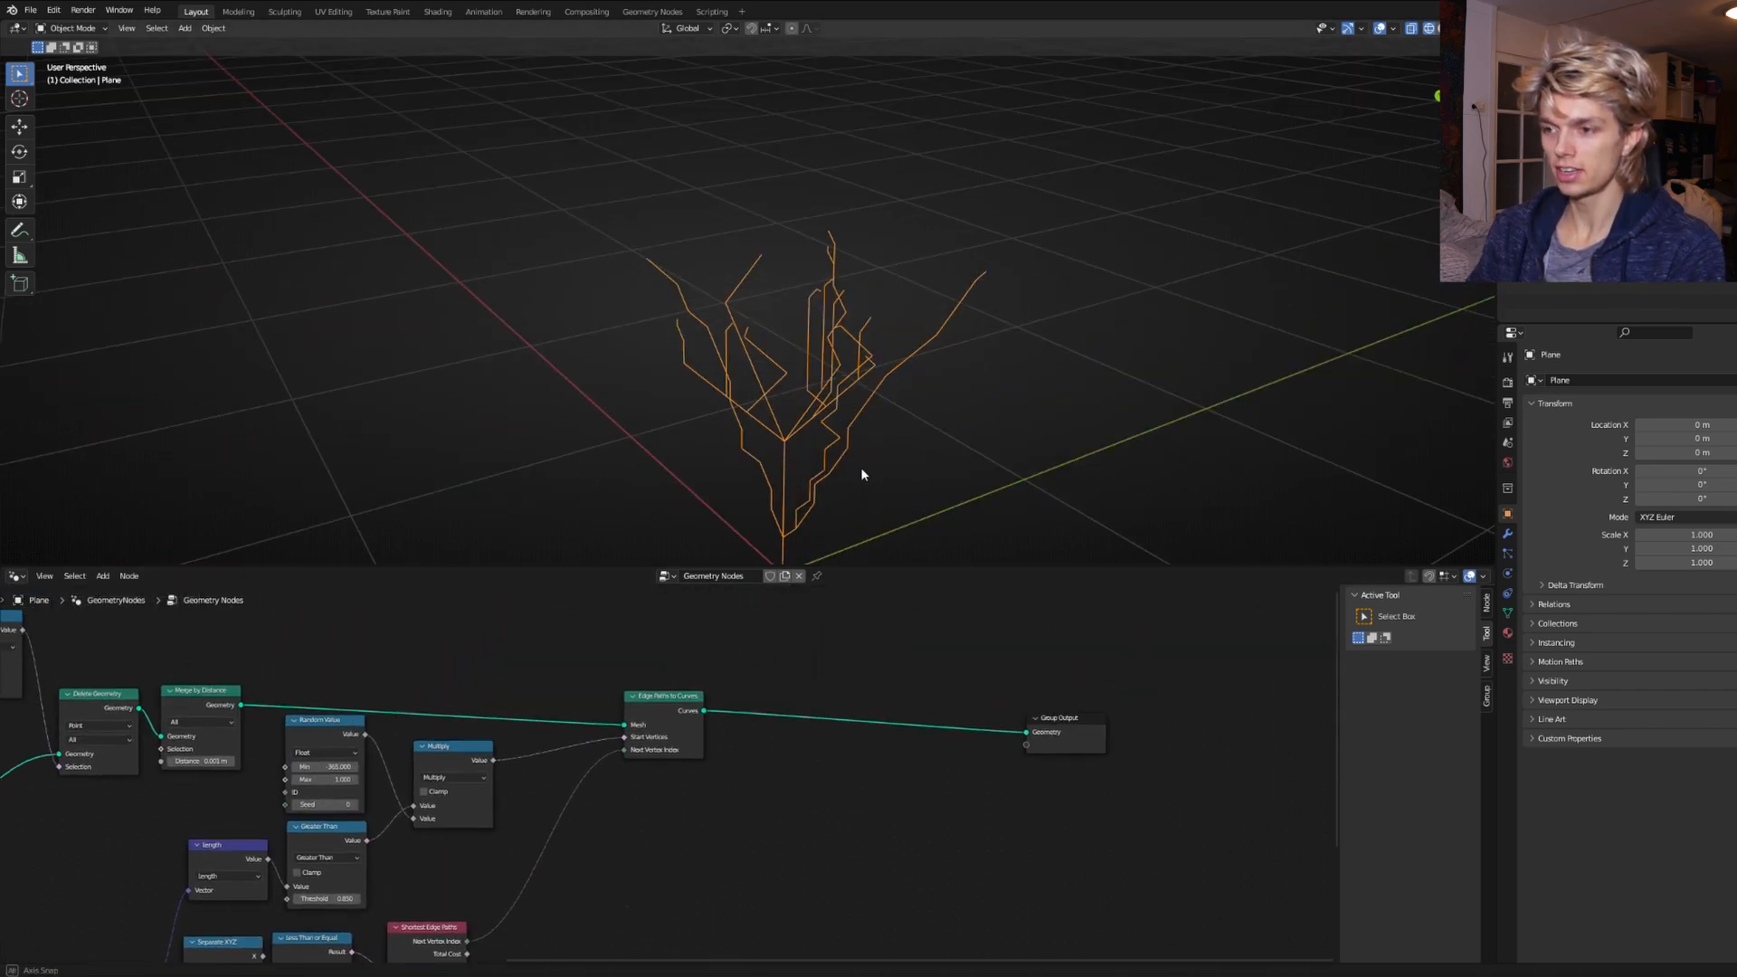
middle_click_drag(860, 466, 655, 416)
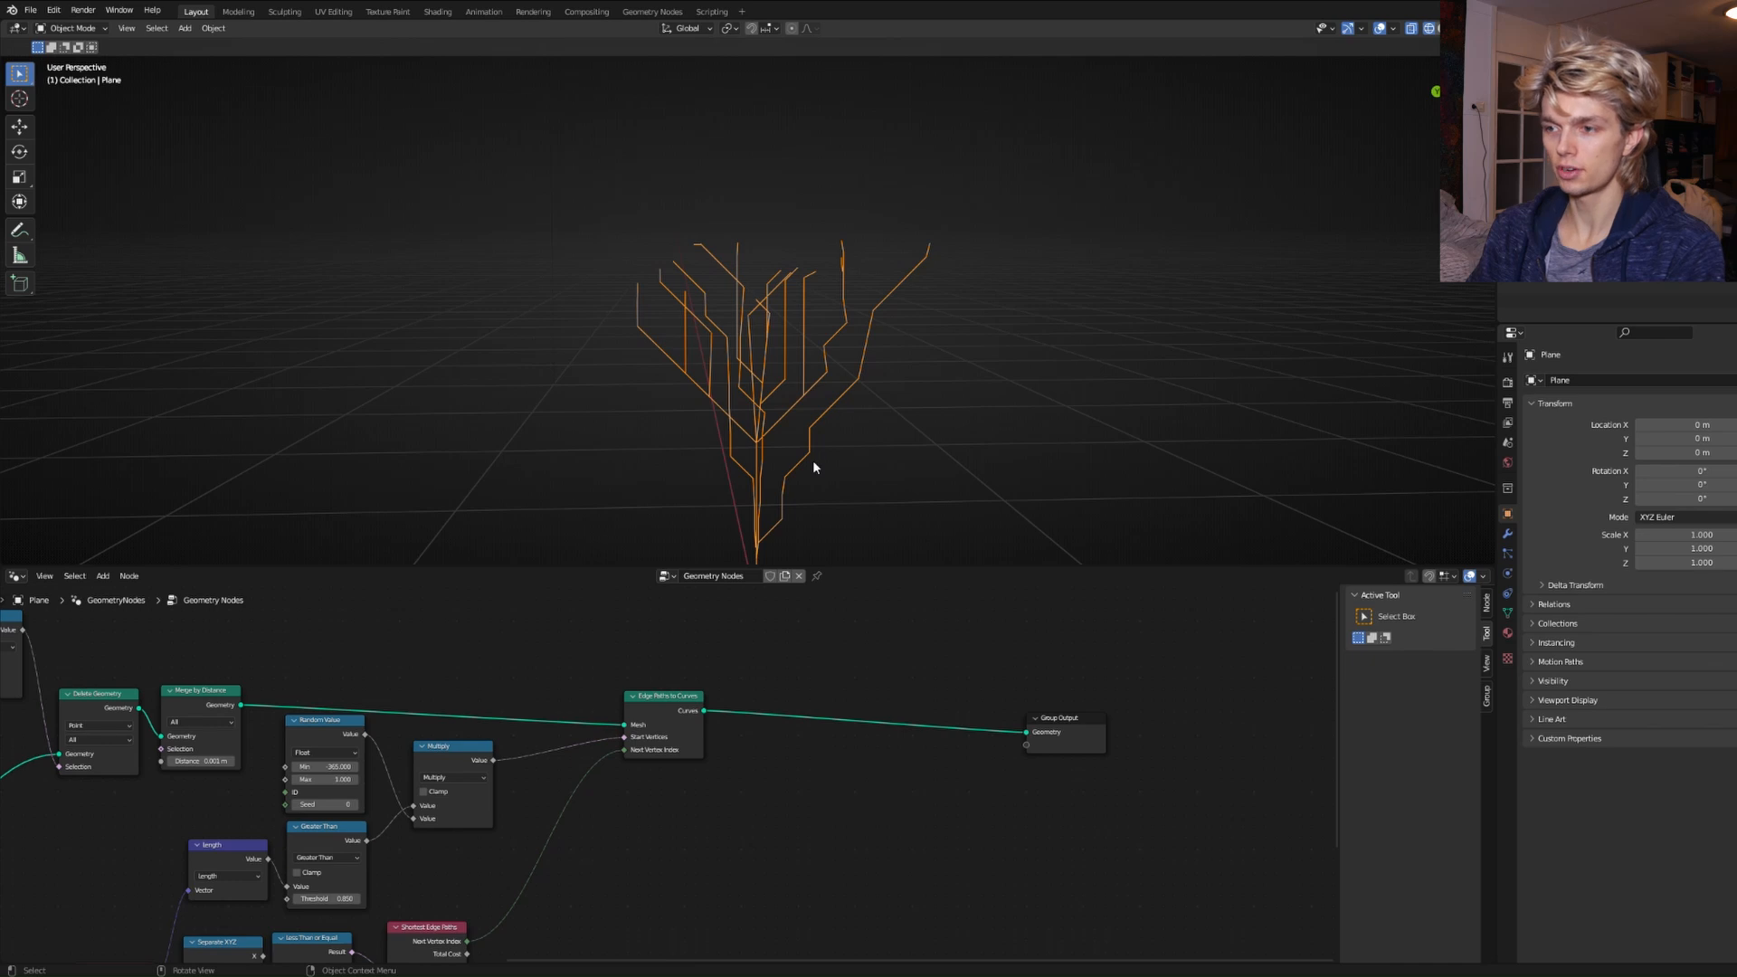
Insert a Fillet Curve node between Edge Paths to Curves and Group Output, and set its mode to Poly.
middle_click_drag(794, 758, 682, 753)
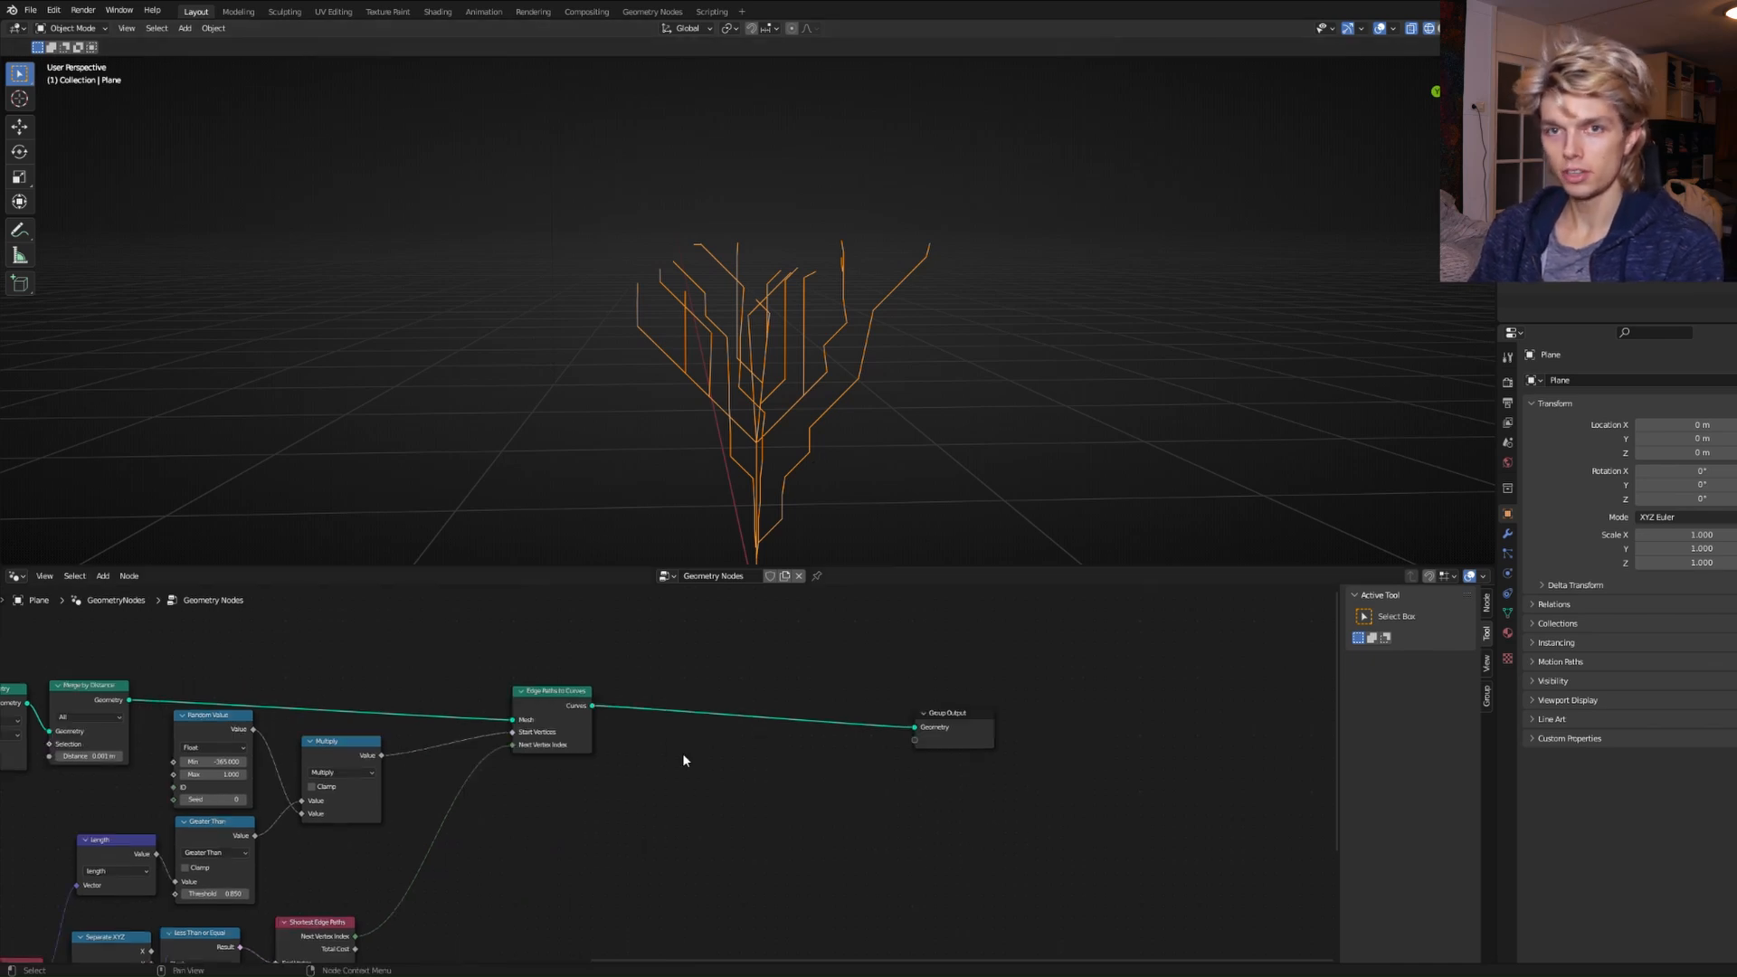
key("shift+a")
type("f")
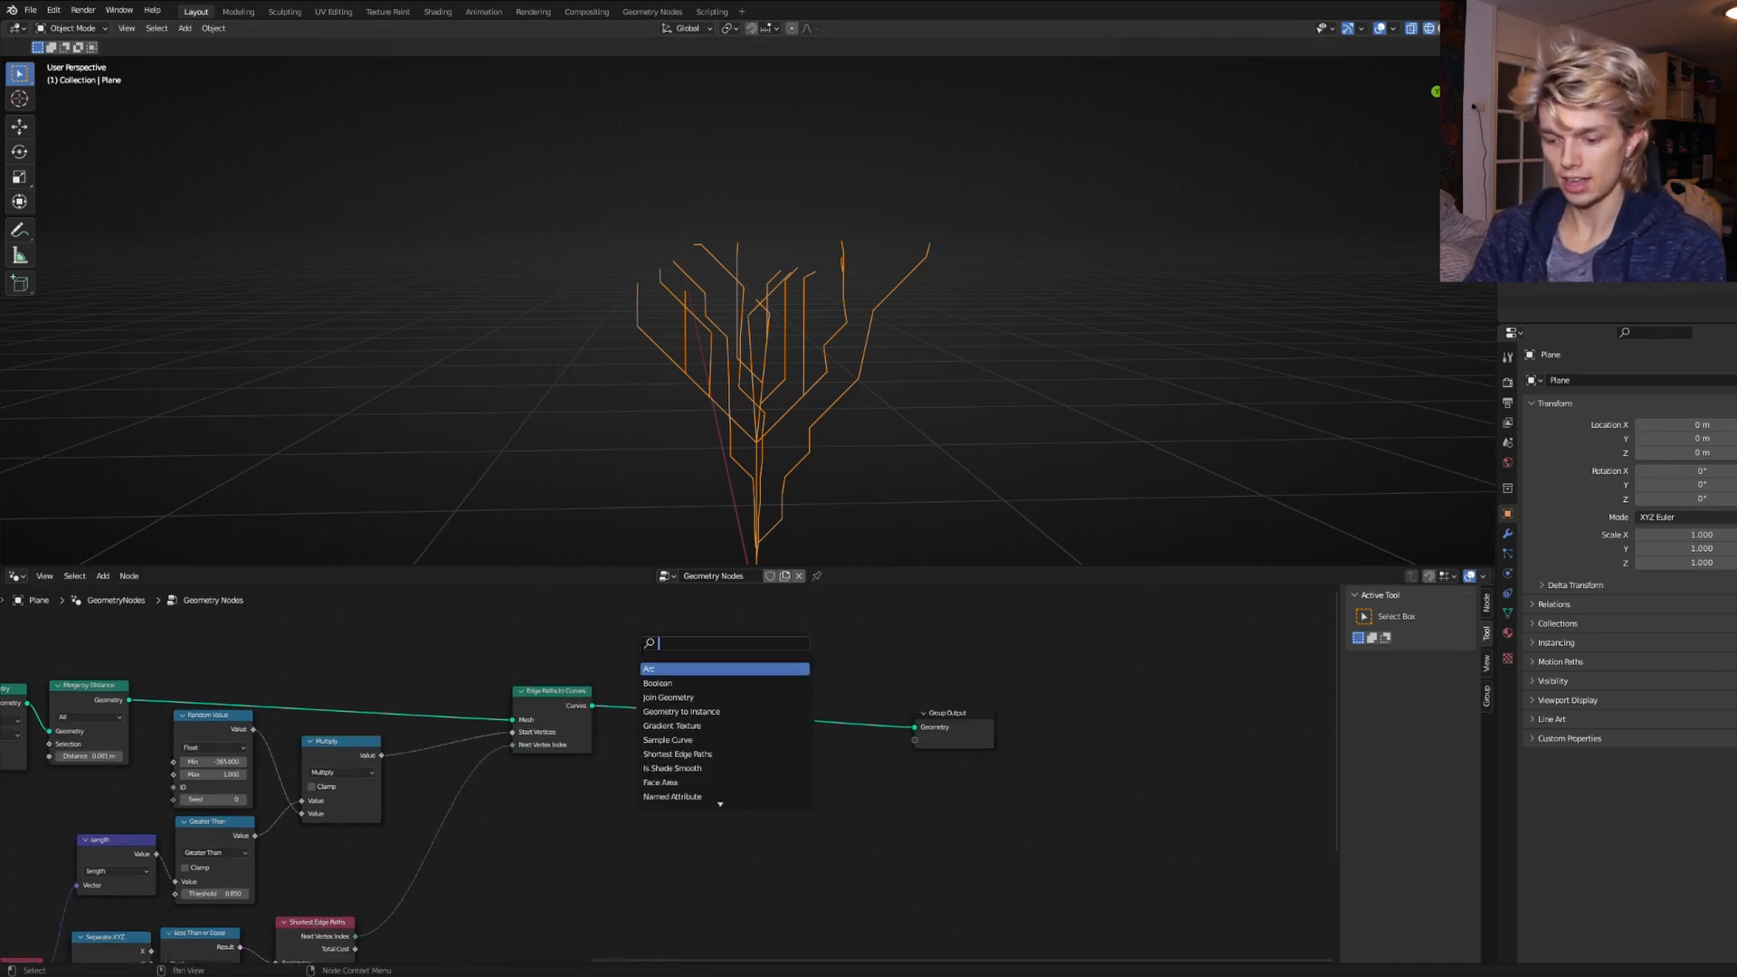
type("il")
key("Down")
key("Return")
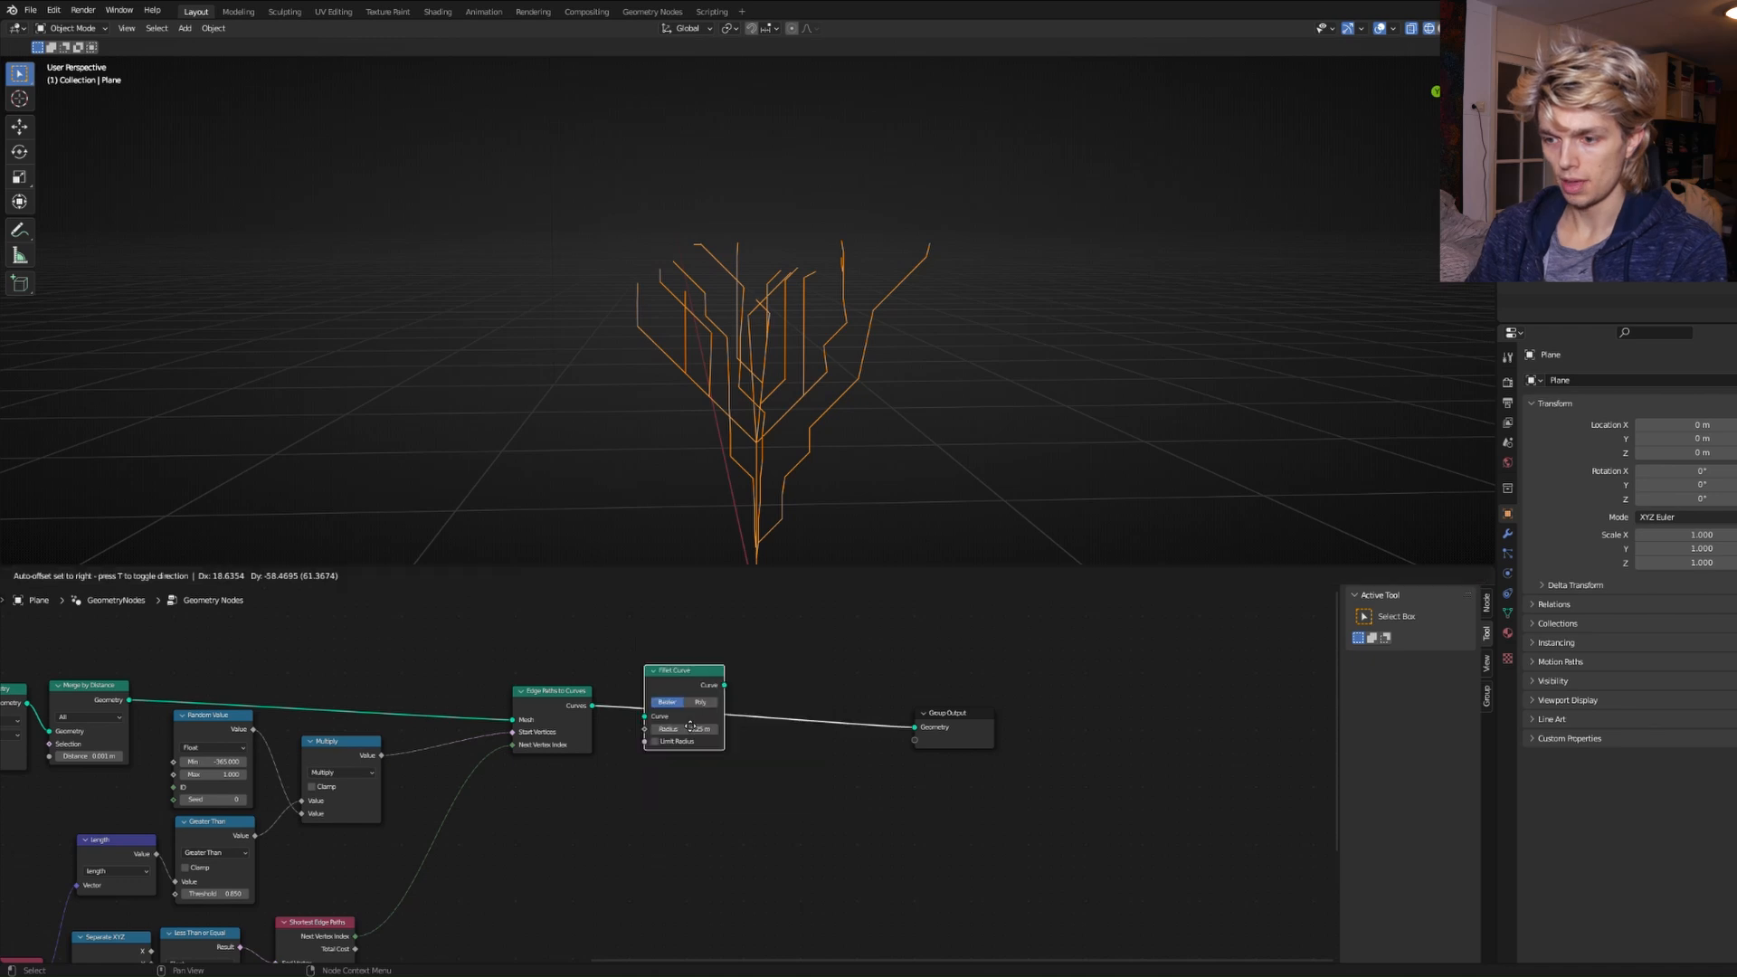
left_click(700, 712)
left_click(705, 705)
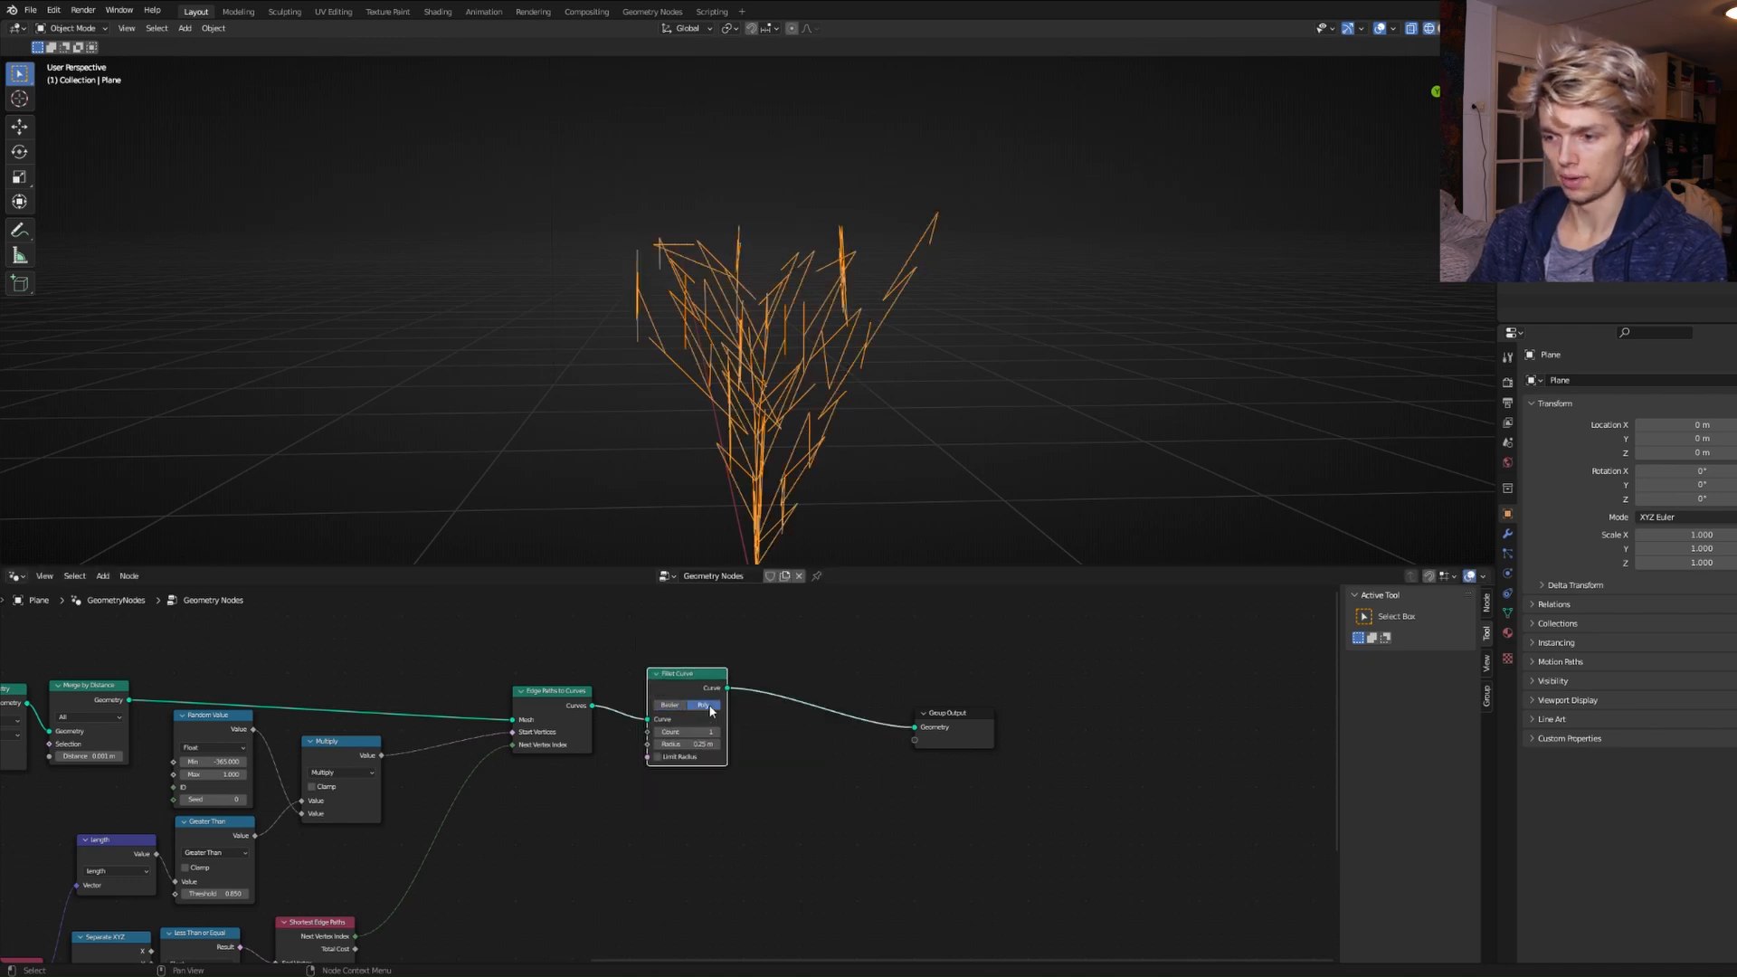
Set the Fillet Curve node's Radius to 0.03 m and its Count to 150.
scroll(705, 715, "up", 3)
scroll(826, 531, "up", 5)
middle_click_drag(833, 493, 859, 445)
scroll(746, 460, "down", 5)
scroll(843, 448, "up", 3)
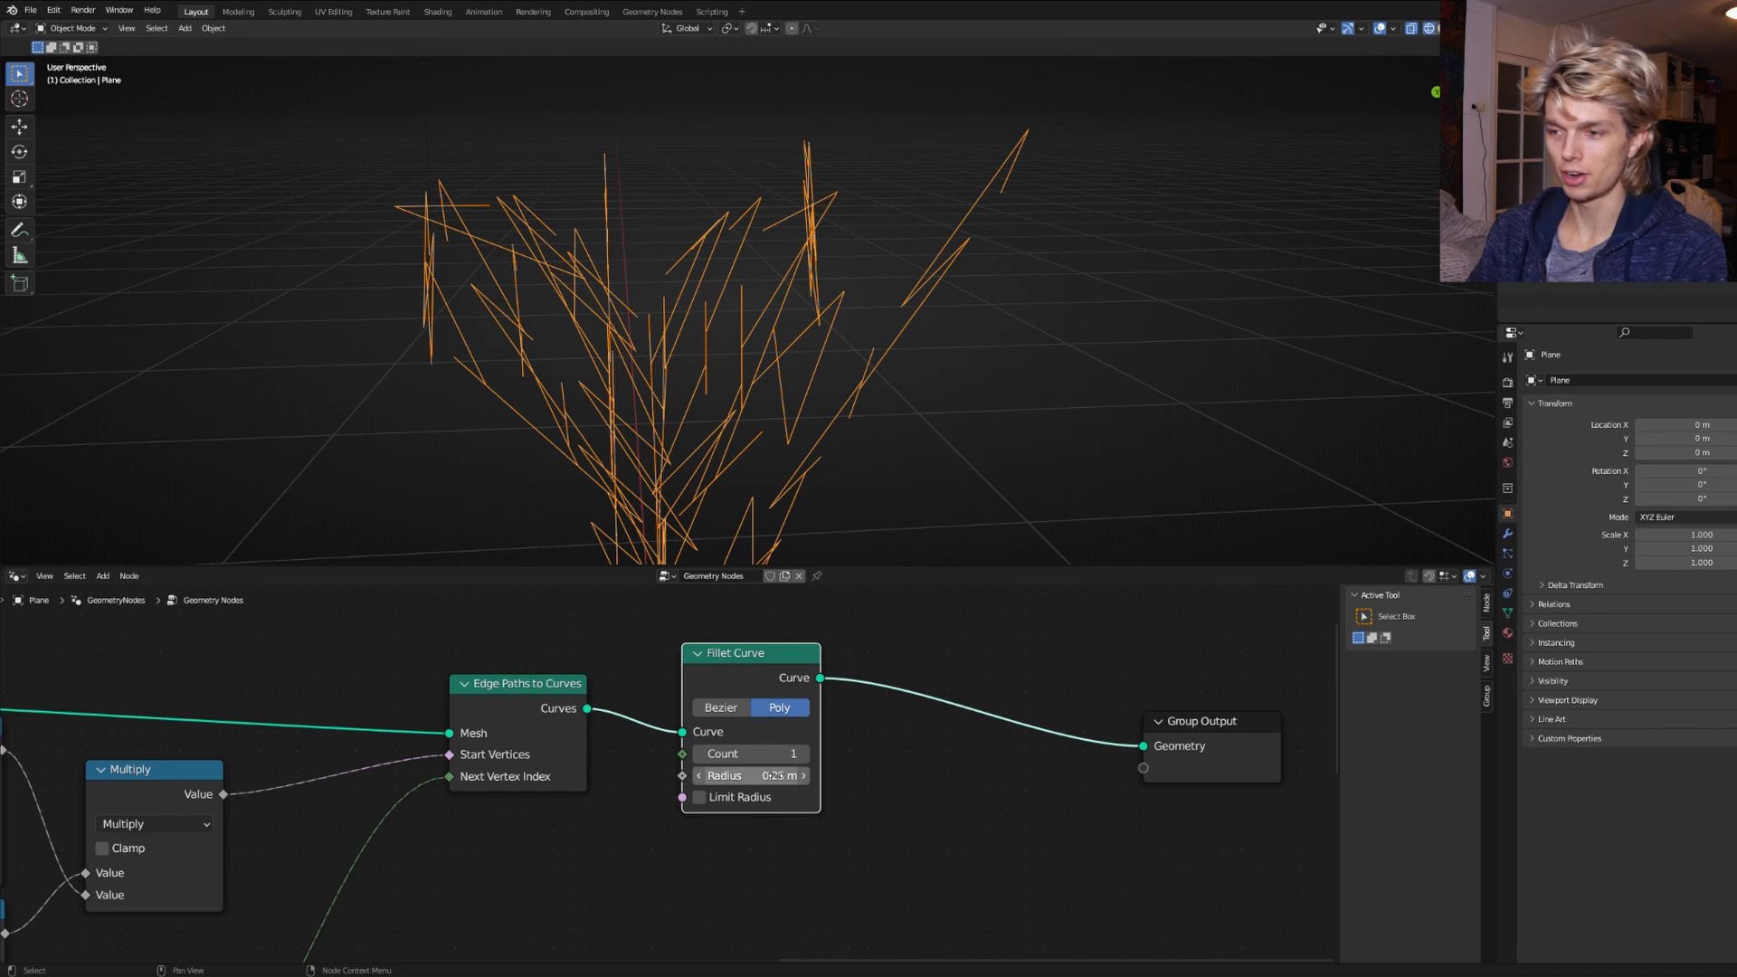
left_click_drag(774, 775, 744, 775)
left_click_drag(751, 776, 724, 775)
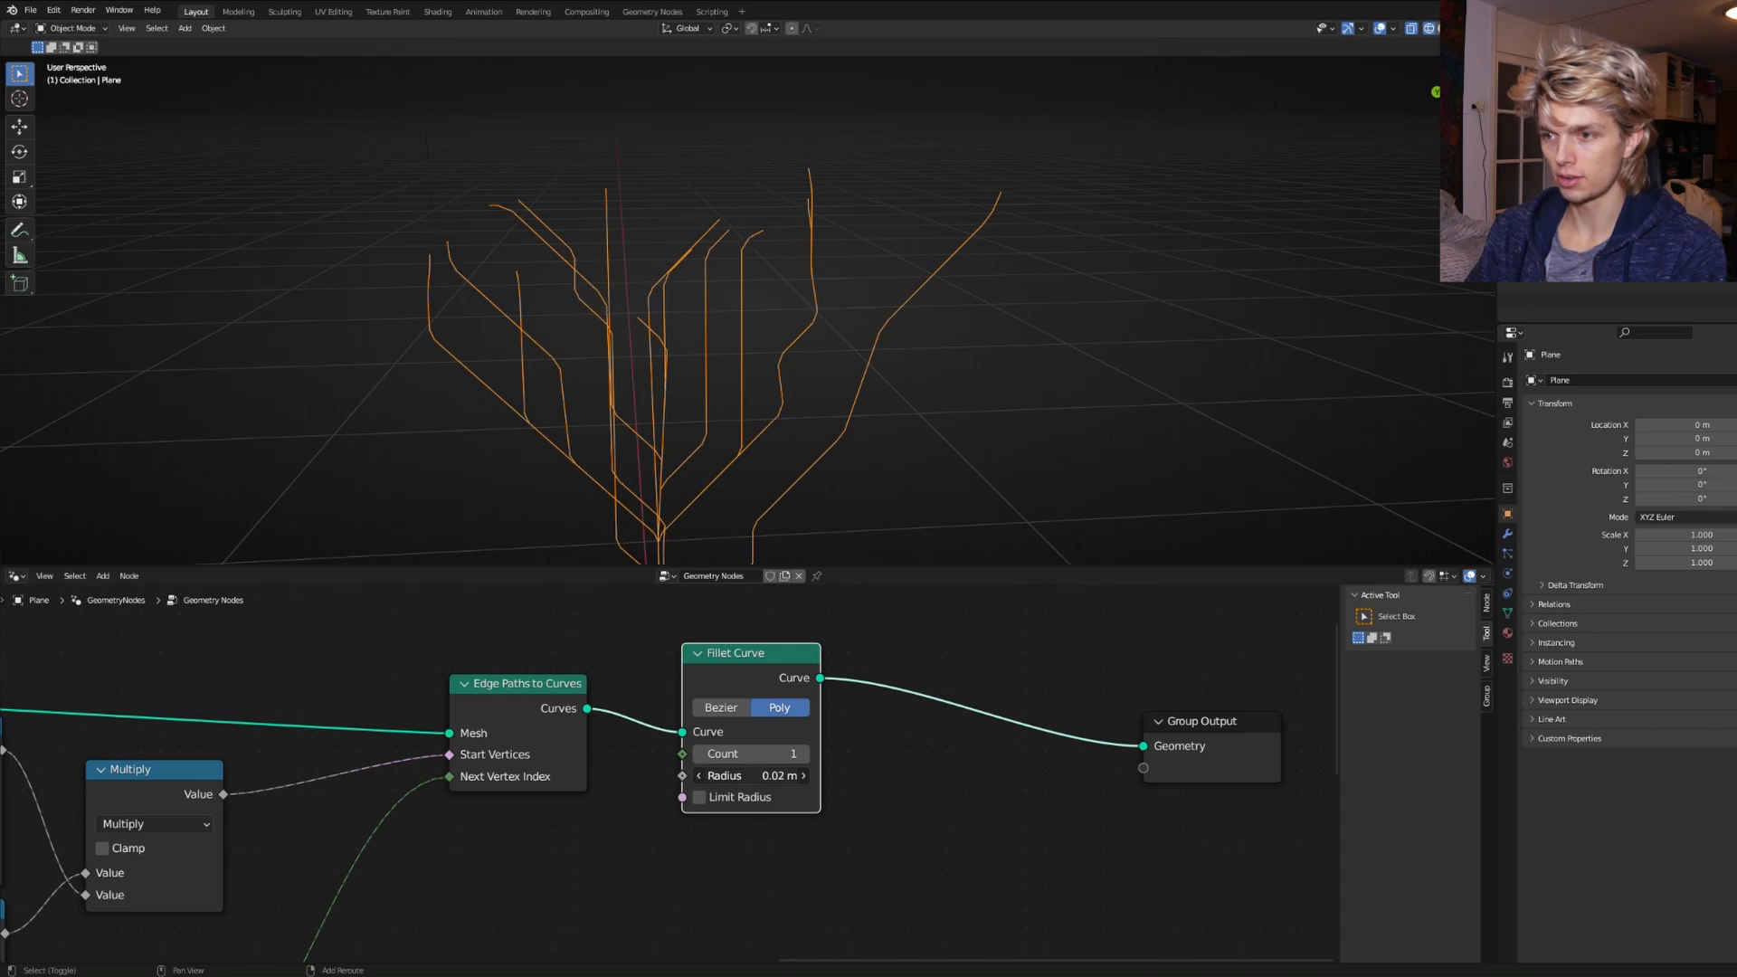
left_click(739, 754)
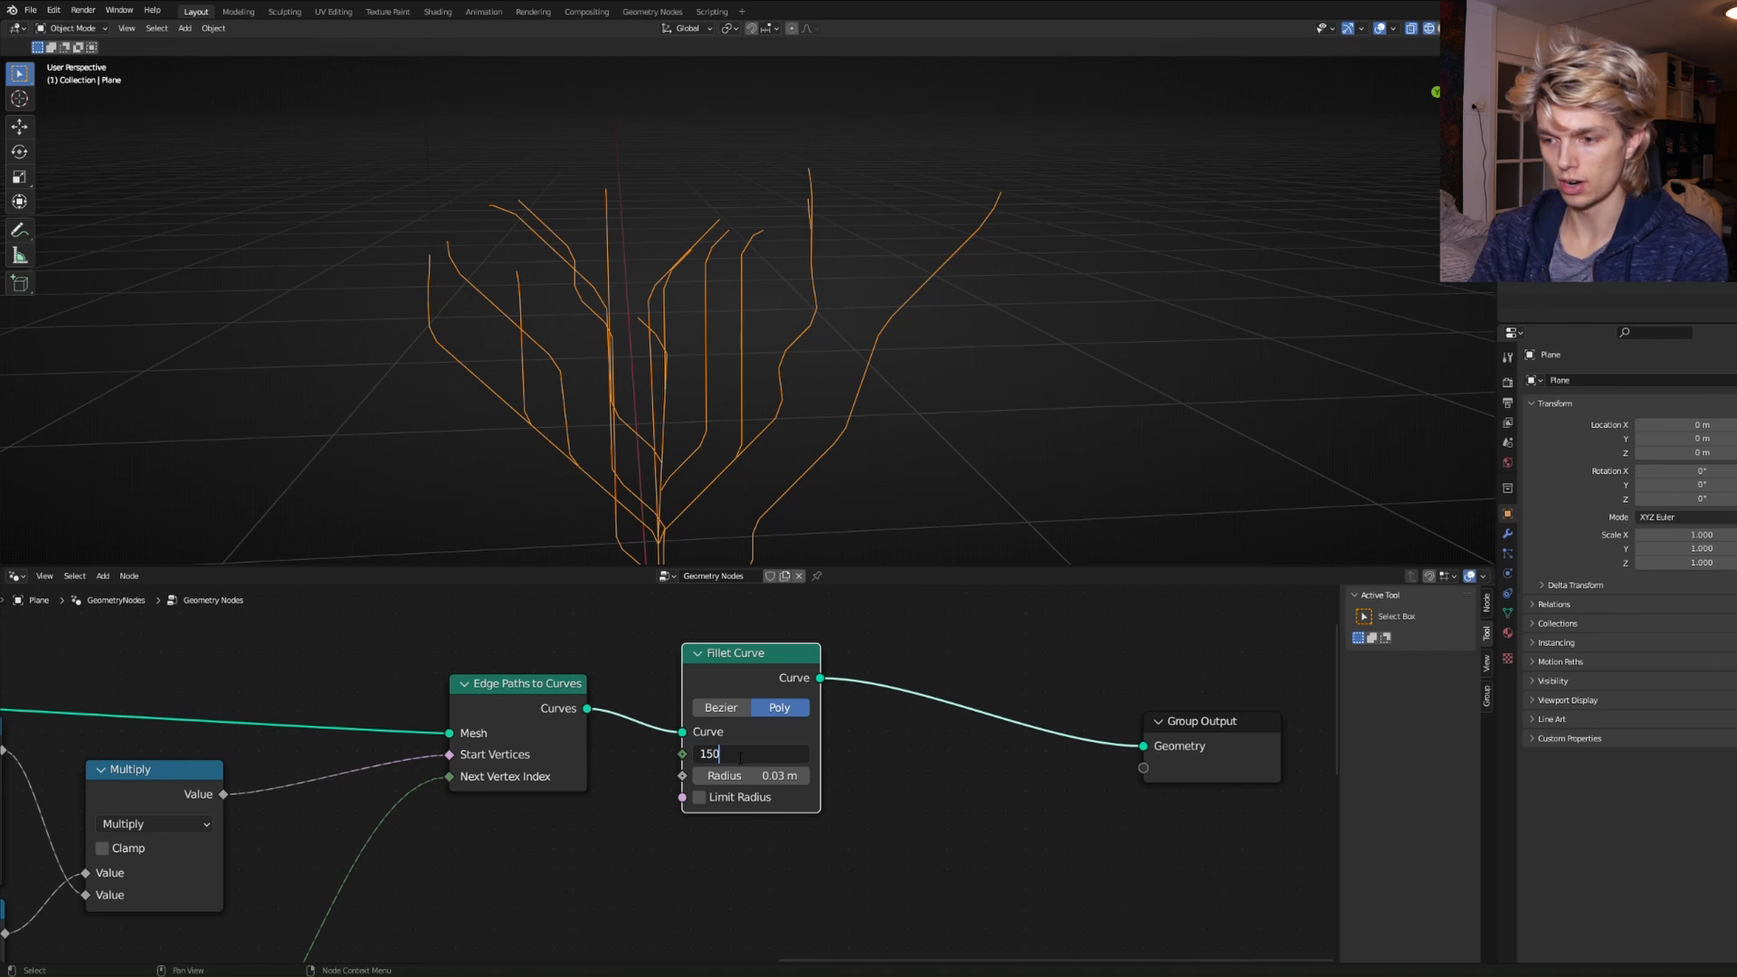
key("Return")
middle_click_drag(687, 407, 832, 415)
Insert a Resample Curve node between Fillet Curve and Group Output.
scroll(796, 714, "down", 1)
middle_click_drag(814, 715, 747, 713)
key("shift+a")
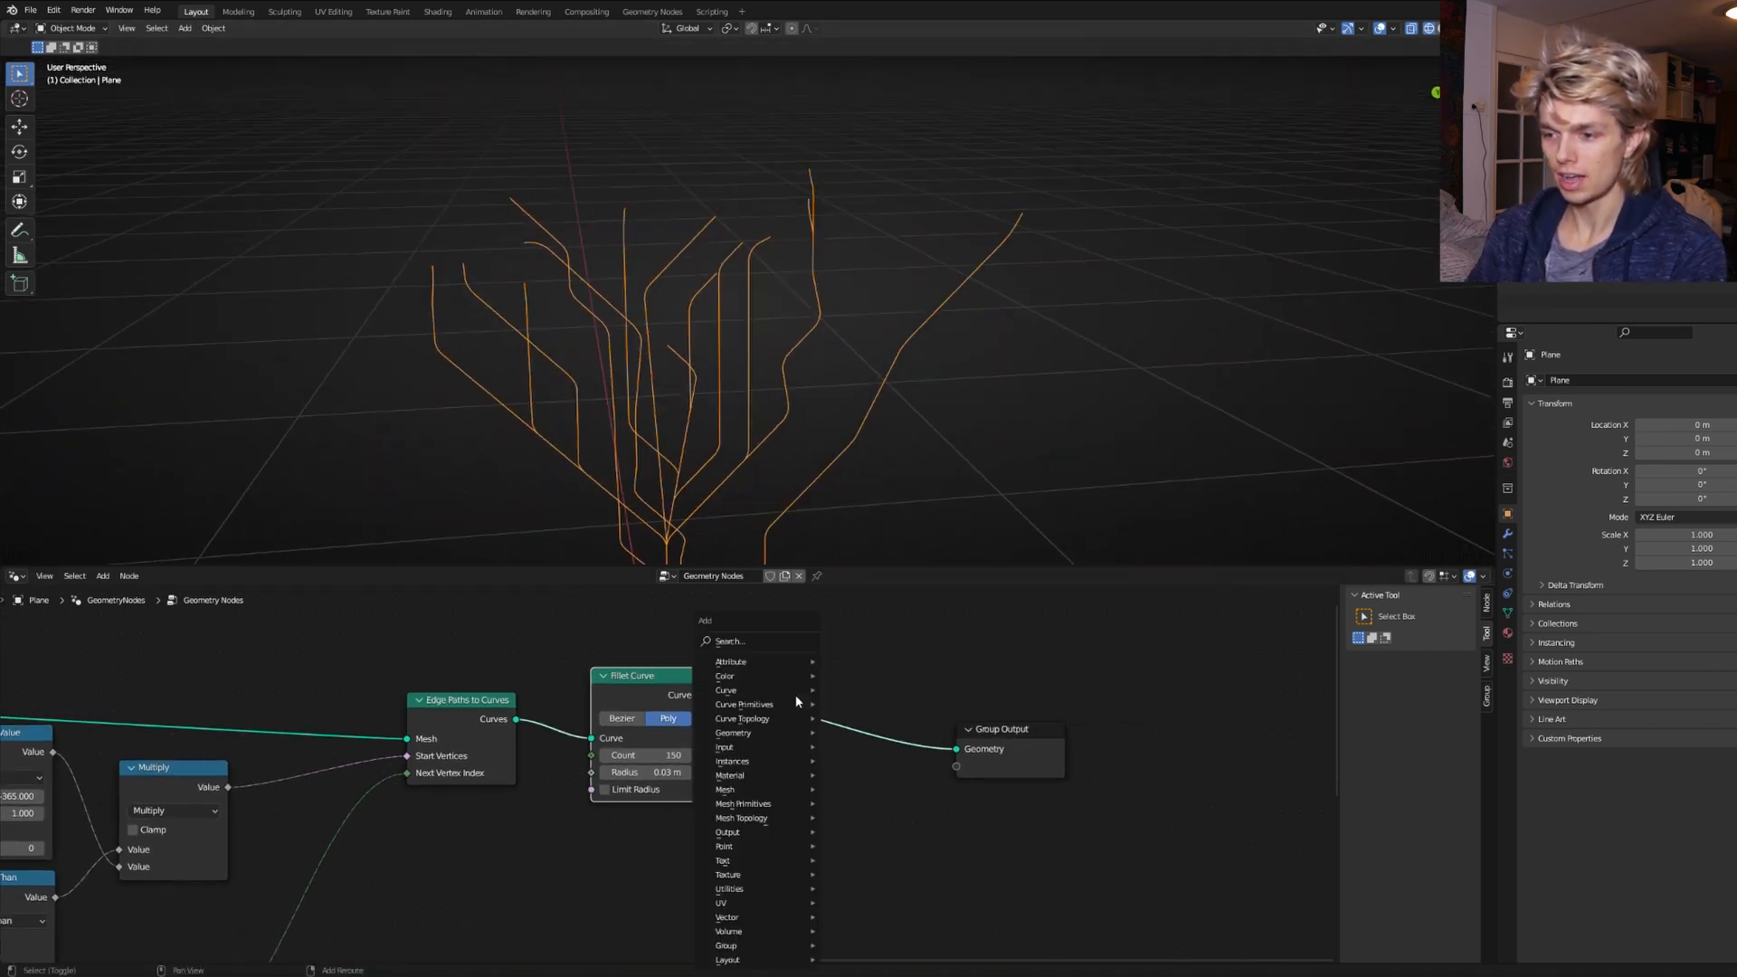
left_click(773, 641)
type("resample")
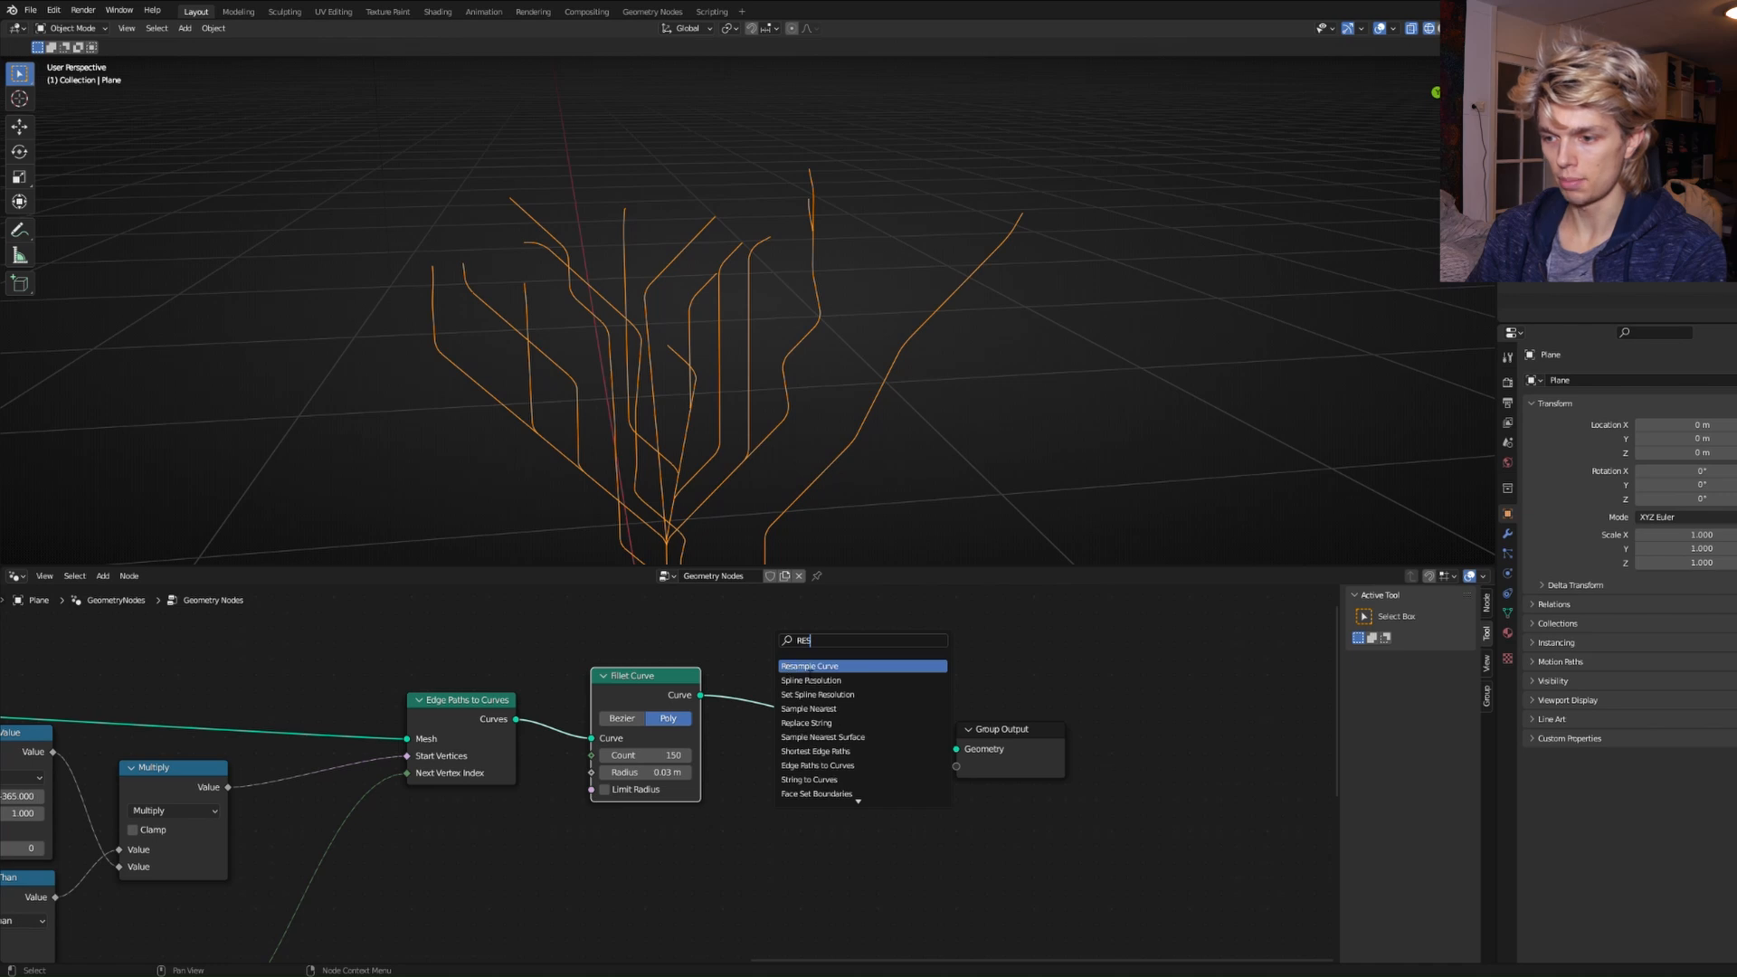
key("Return")
left_click(803, 706)
middle_click_drag(633, 416, 820, 461)
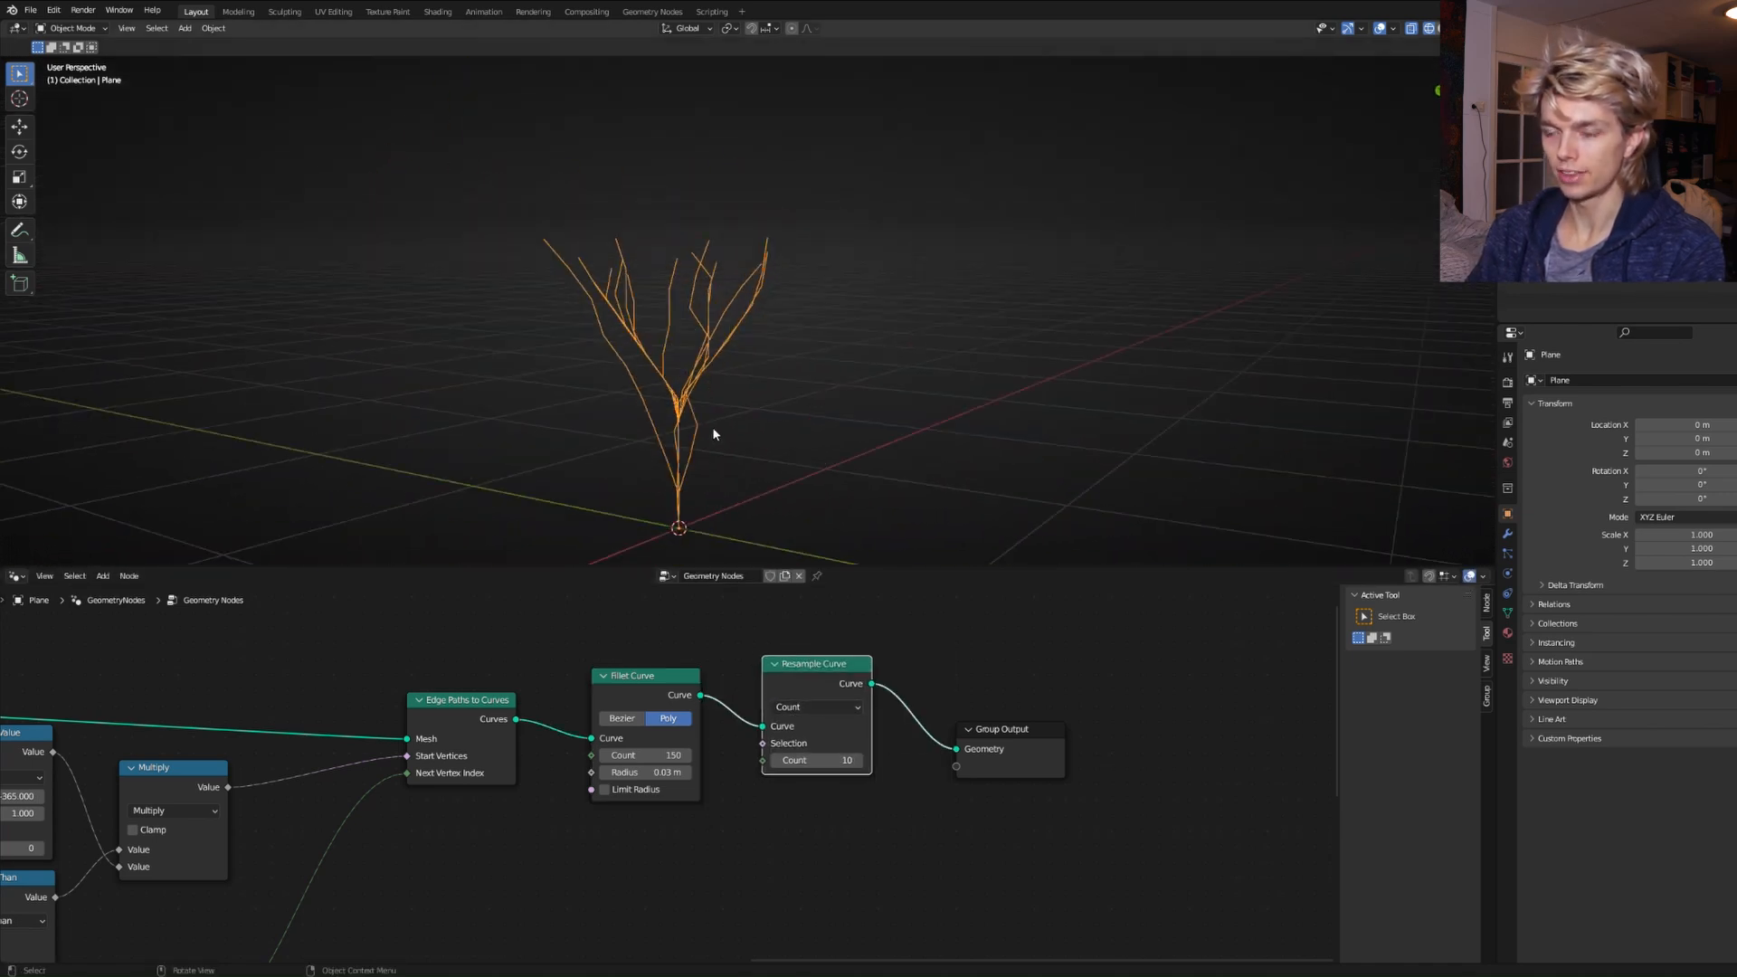
Duplicate the Fillet Curve node, insert the copy after Resample Curve, and set its Count to 20.
middle_click_drag(823, 534, 696, 543)
scroll(855, 442, "up", 4)
scroll(703, 640, "down", 2)
left_click(650, 707)
key("shift+d")
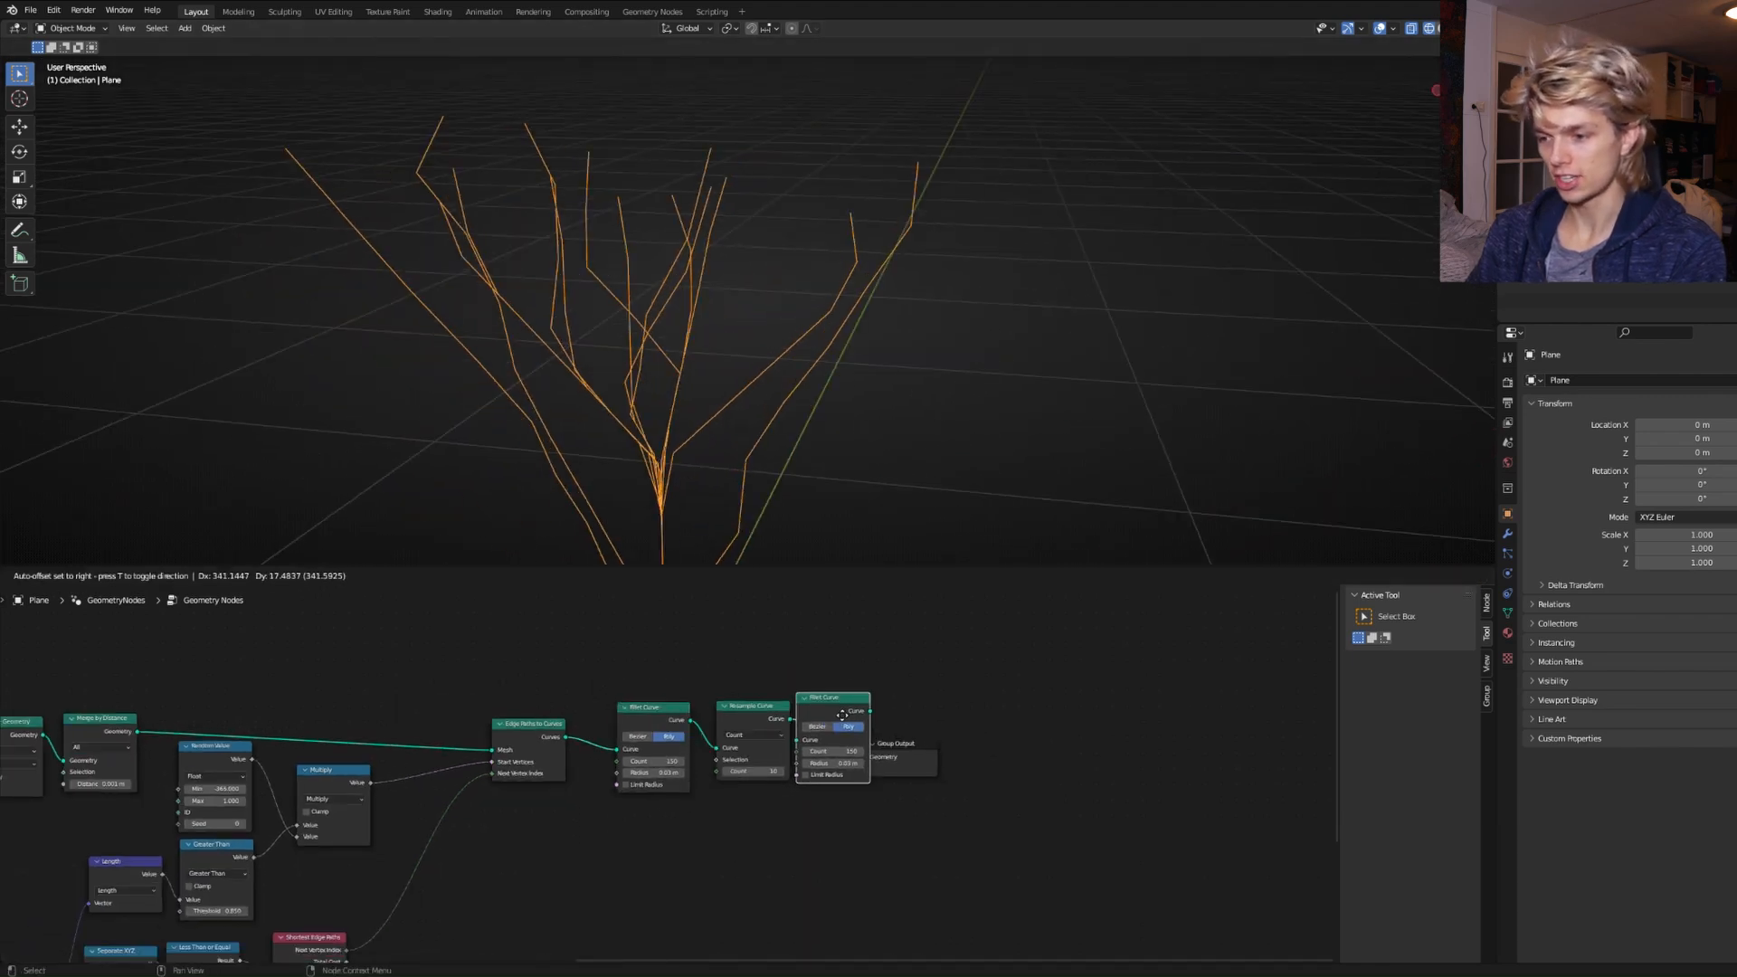
left_click(874, 717)
scroll(883, 751, "up", 3)
left_click(885, 758)
key("Return")
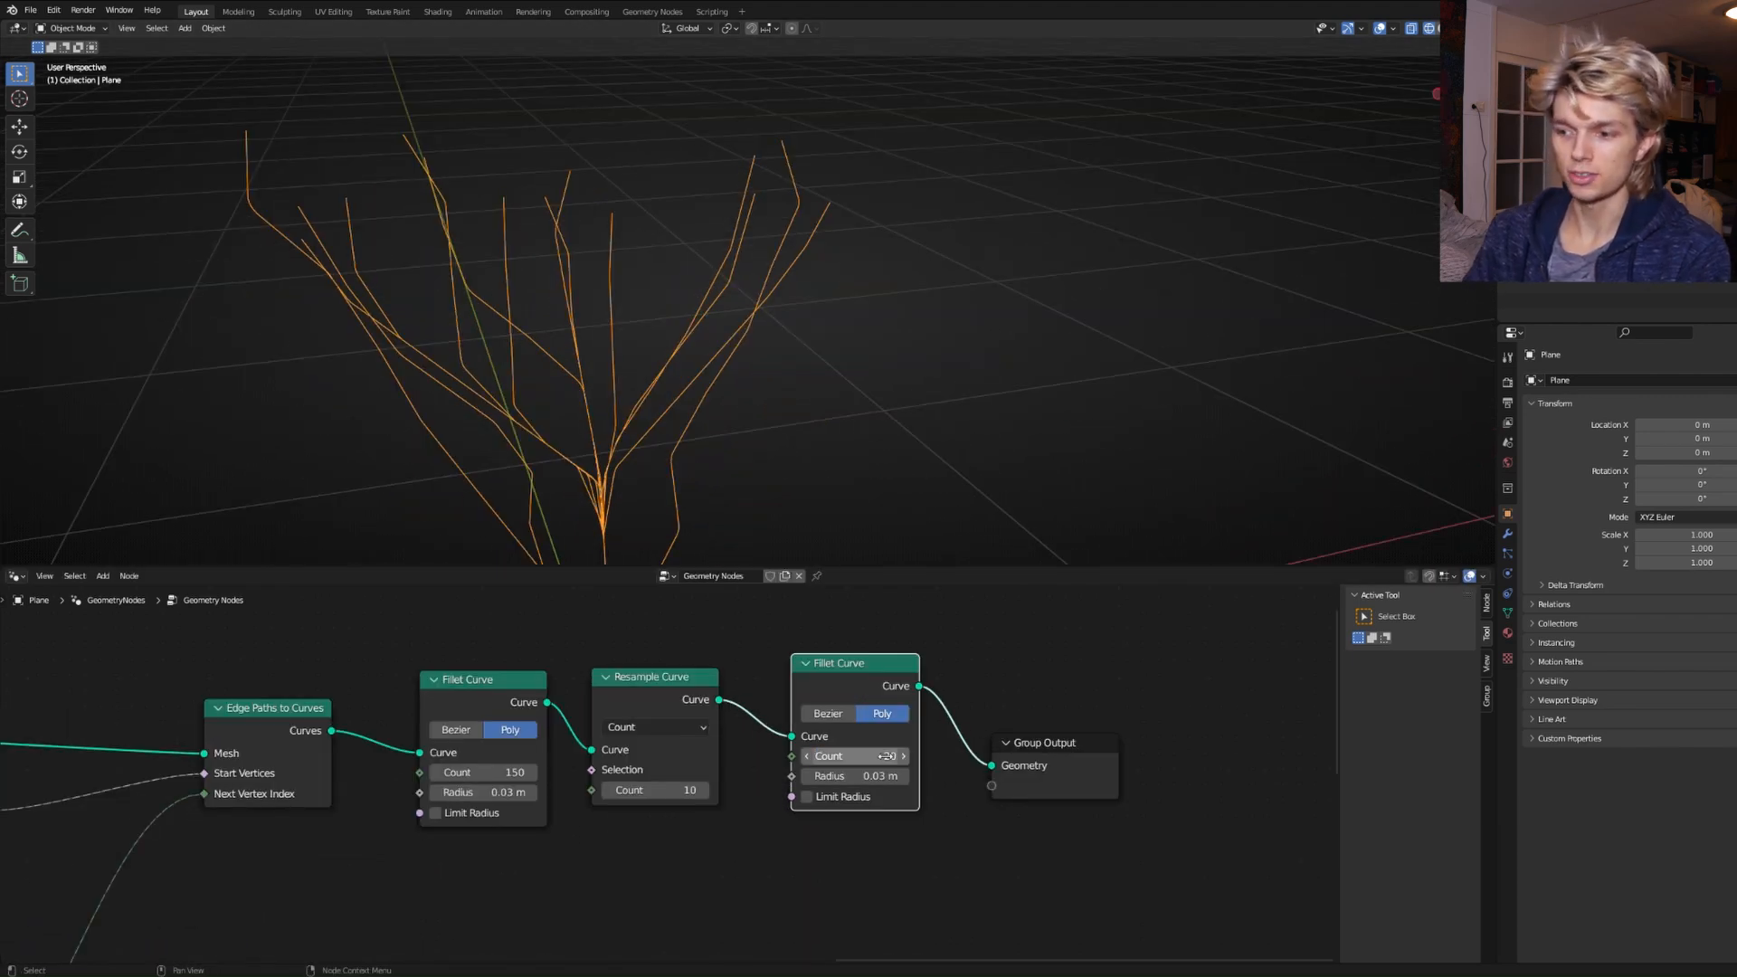
Set the second Fillet Curve node's Radius to 0.14 m.
mouse_move(879, 775)
left_mouse_down()
mouse_move(917, 775)
mouse_move(888, 775)
left_mouse_up()
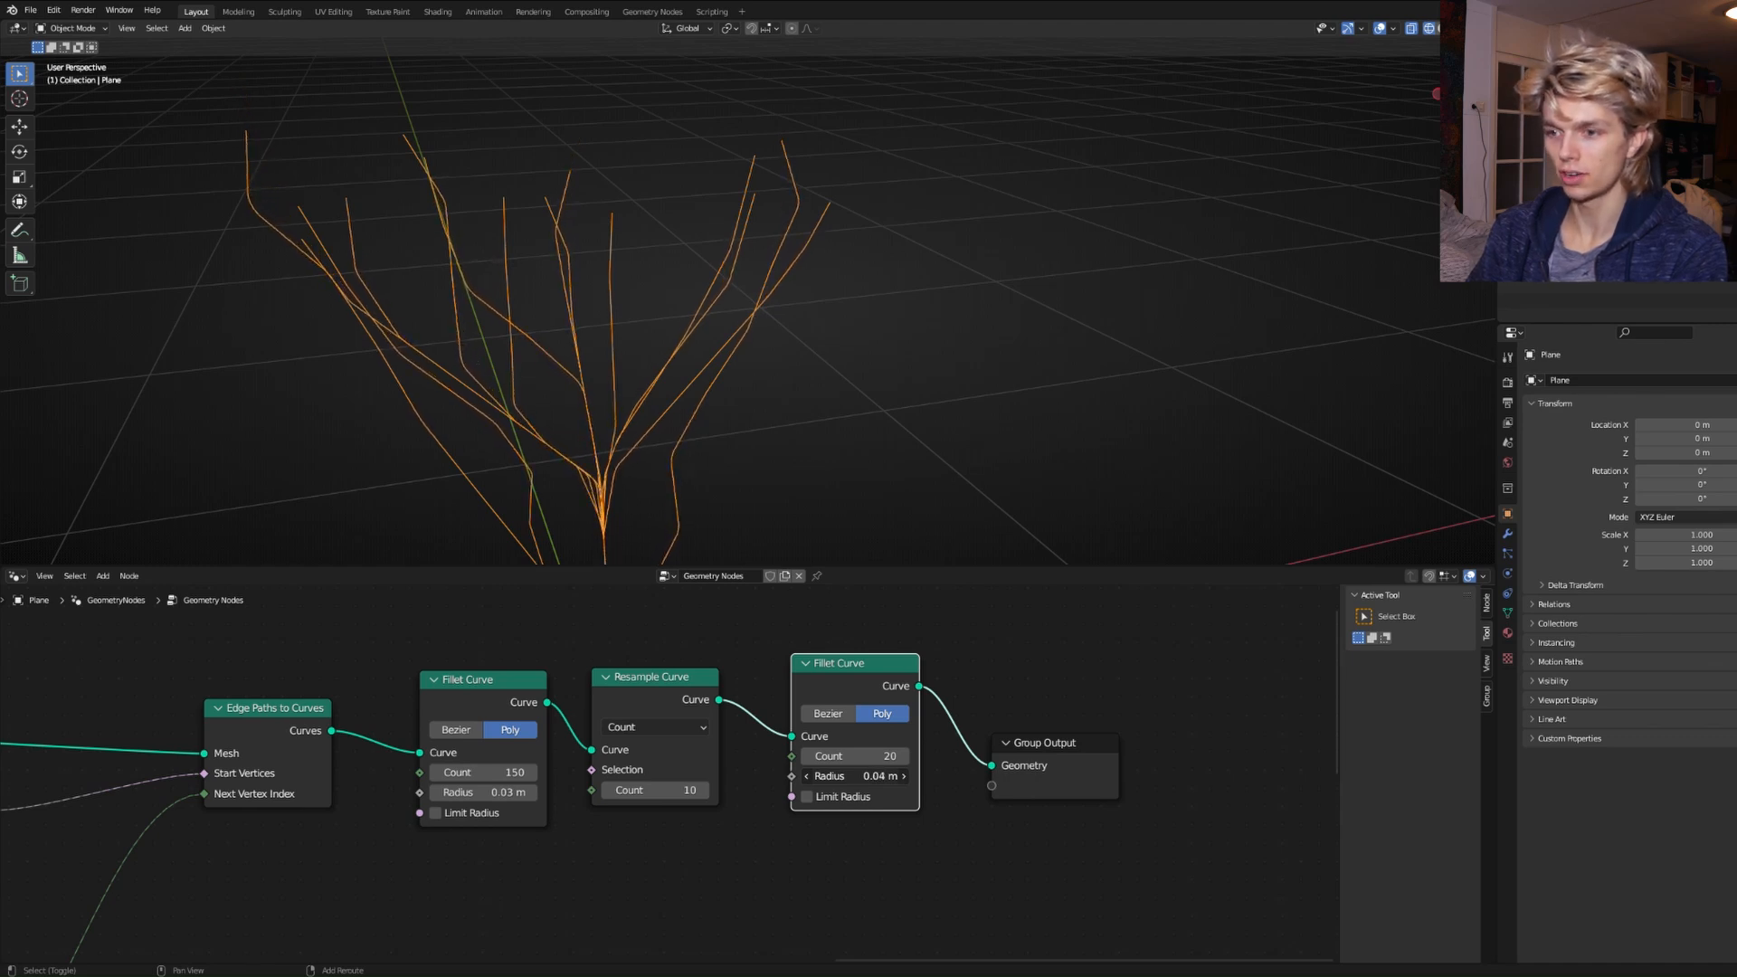
left_click_drag(888, 775, 892, 775)
middle_click_drag(651, 434, 697, 452)
scroll(992, 685, "down", 7)
Pack the curve nodes from Edge Paths to Curves through the second Fillet Curve closer together and nearer the Multiply node.
middle_click_drag(898, 693, 944, 669)
scroll(931, 683, "up", 1)
middle_click_drag(920, 696, 810, 687)
scroll(769, 711, "up", 2)
scroll(773, 715, "up", 4)
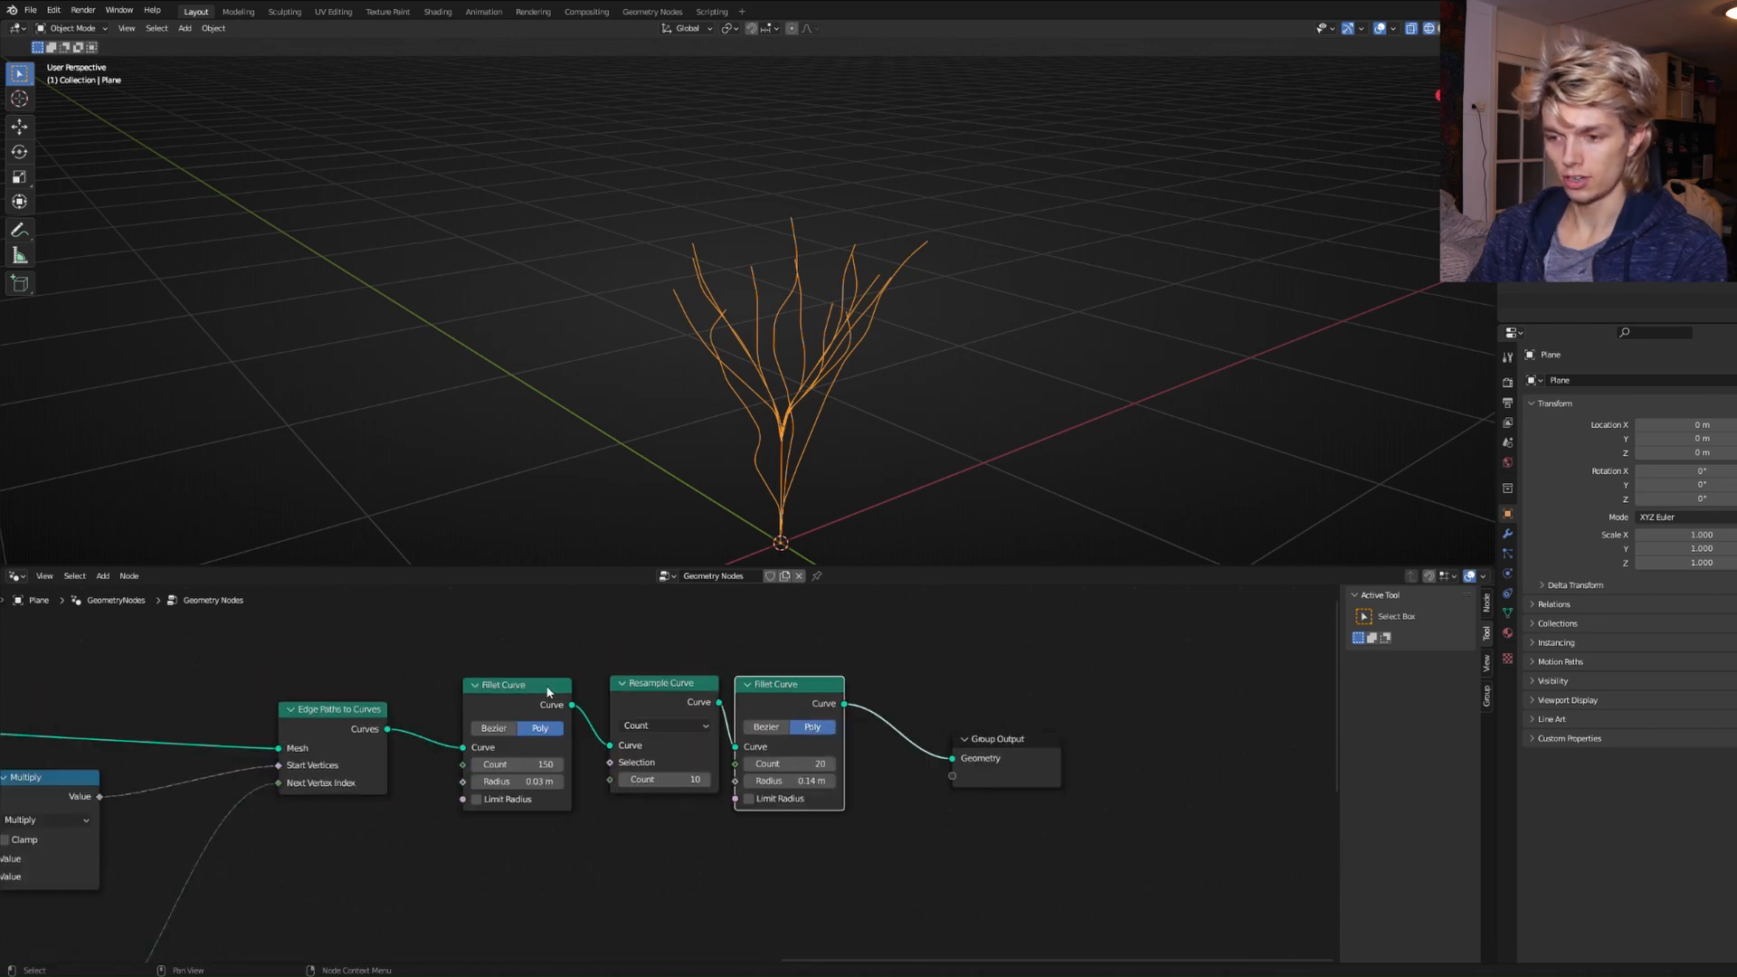
left_click_drag(550, 689, 570, 689)
left_click_drag(352, 714, 432, 693)
scroll(426, 707, "down", 6)
middle_click_drag(426, 707, 520, 690)
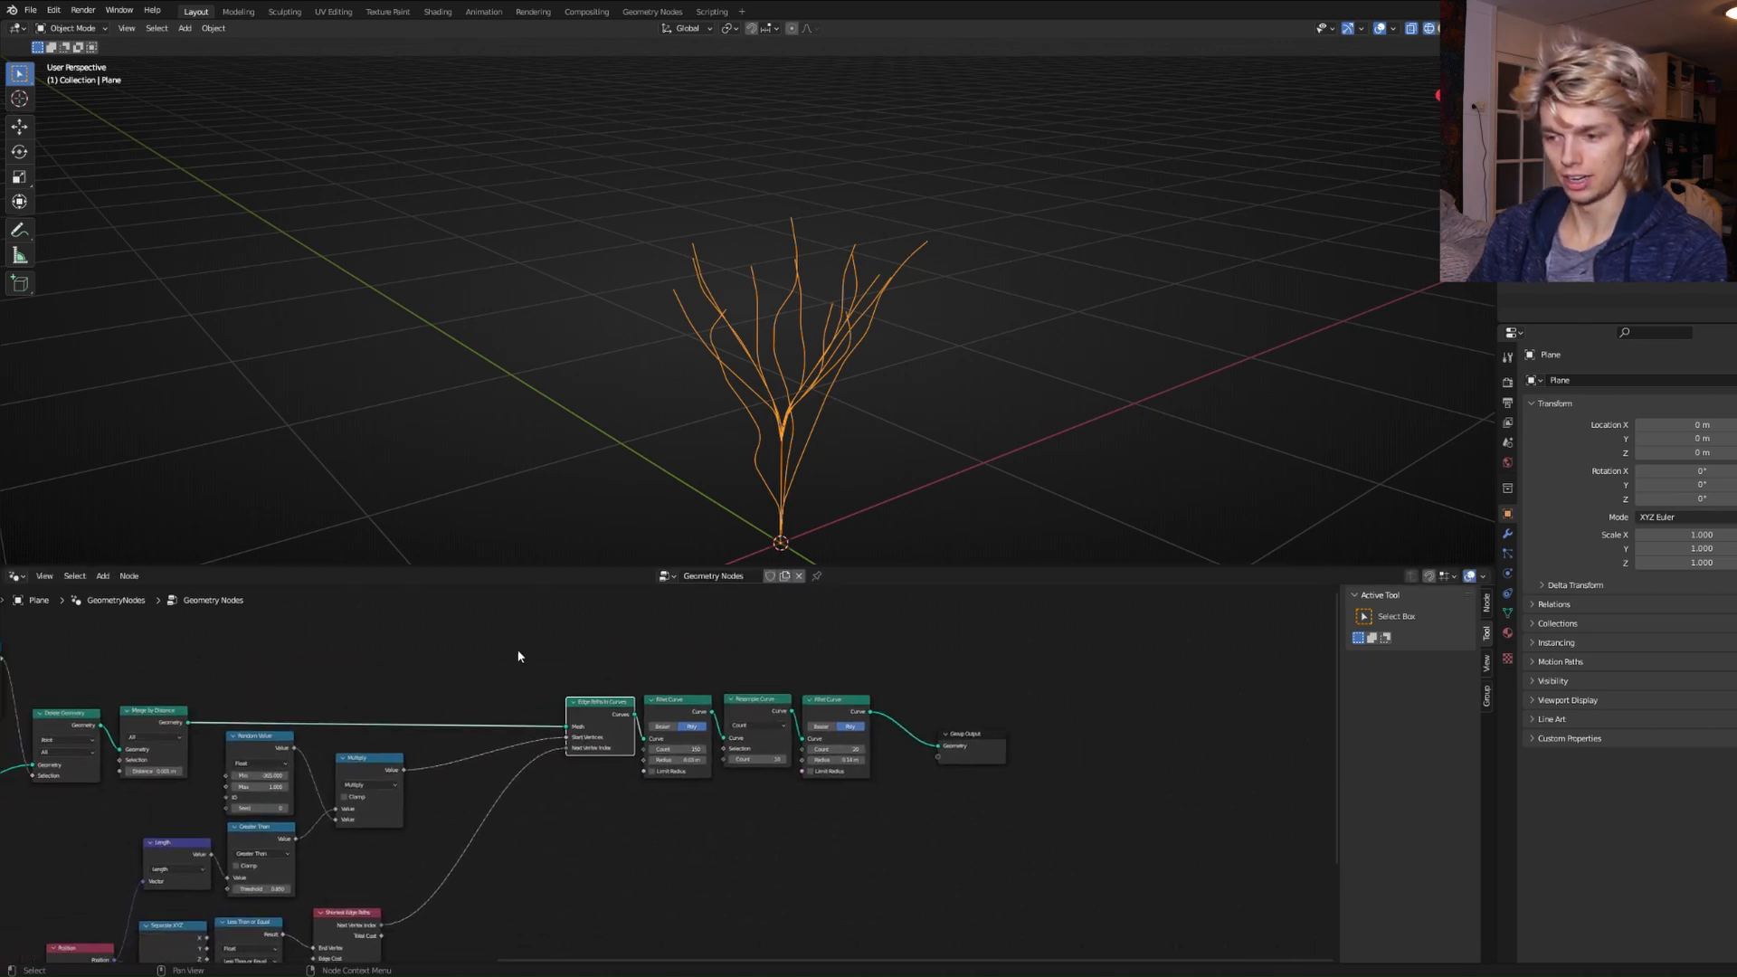
left_click_drag(534, 645, 1031, 767)
left_click_drag(823, 707, 715, 724)
Move Group Output farther away and insert a Curve to Mesh node between it and the second Fillet Curve.
middle_click_drag(966, 455, 676, 253)
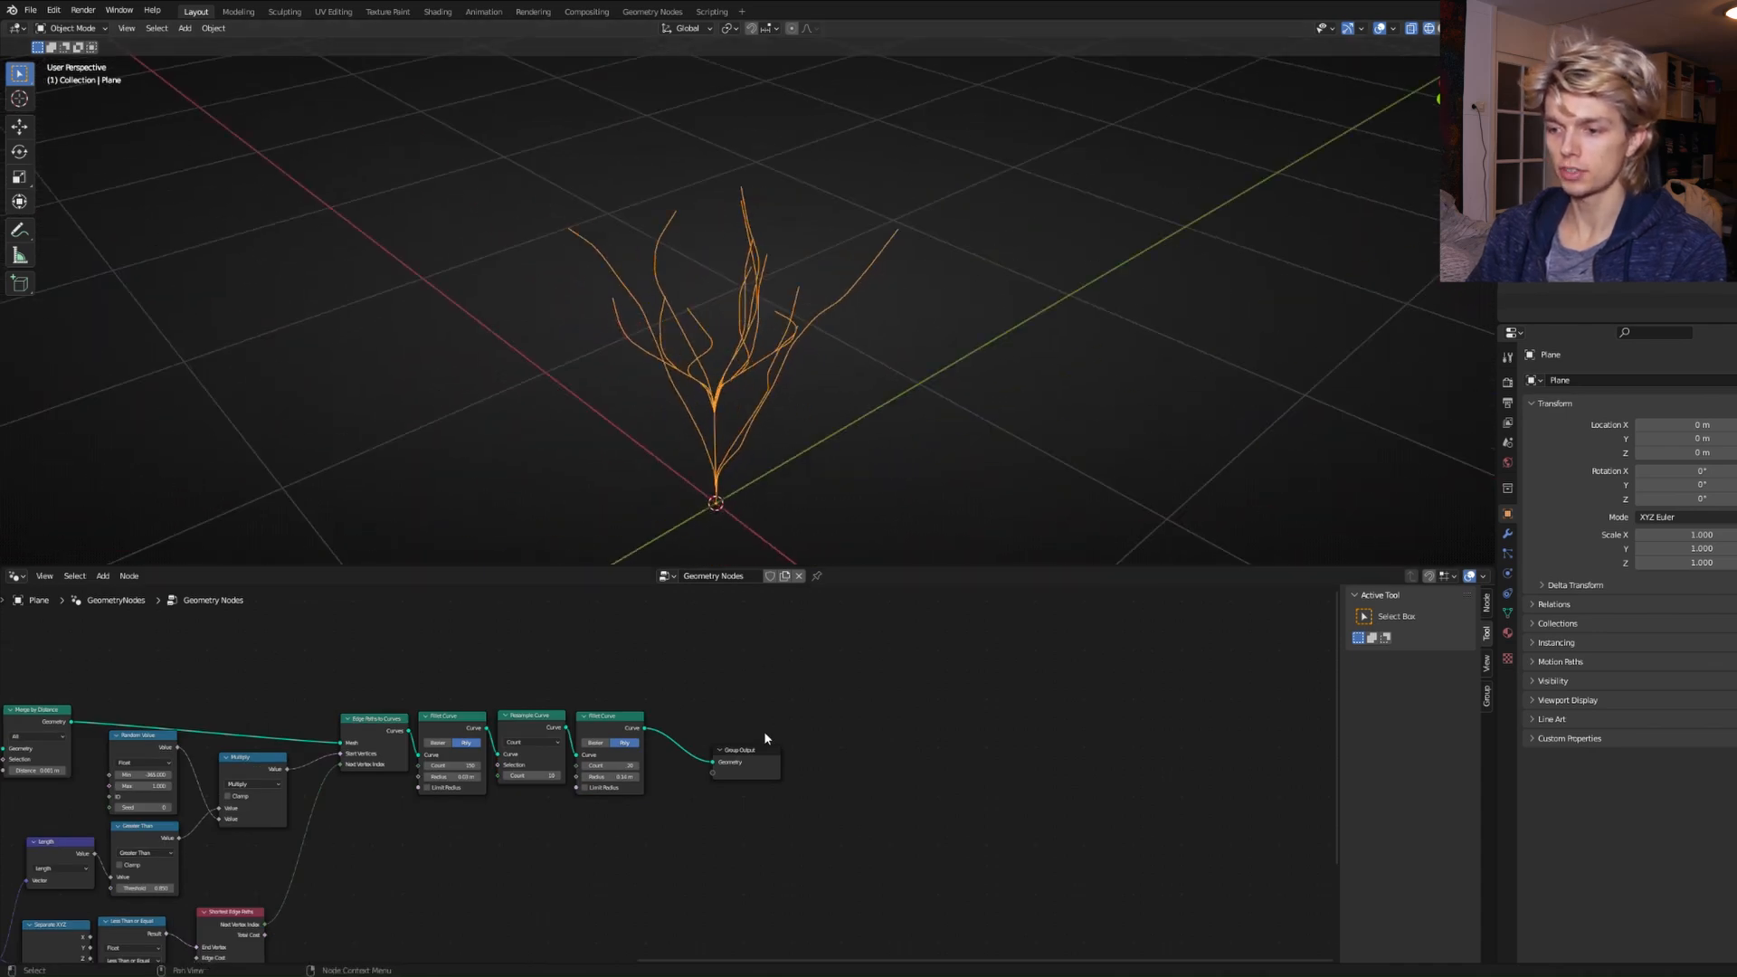
left_click_drag(766, 750, 838, 724)
scroll(796, 715, "up", 2)
key("shift+a")
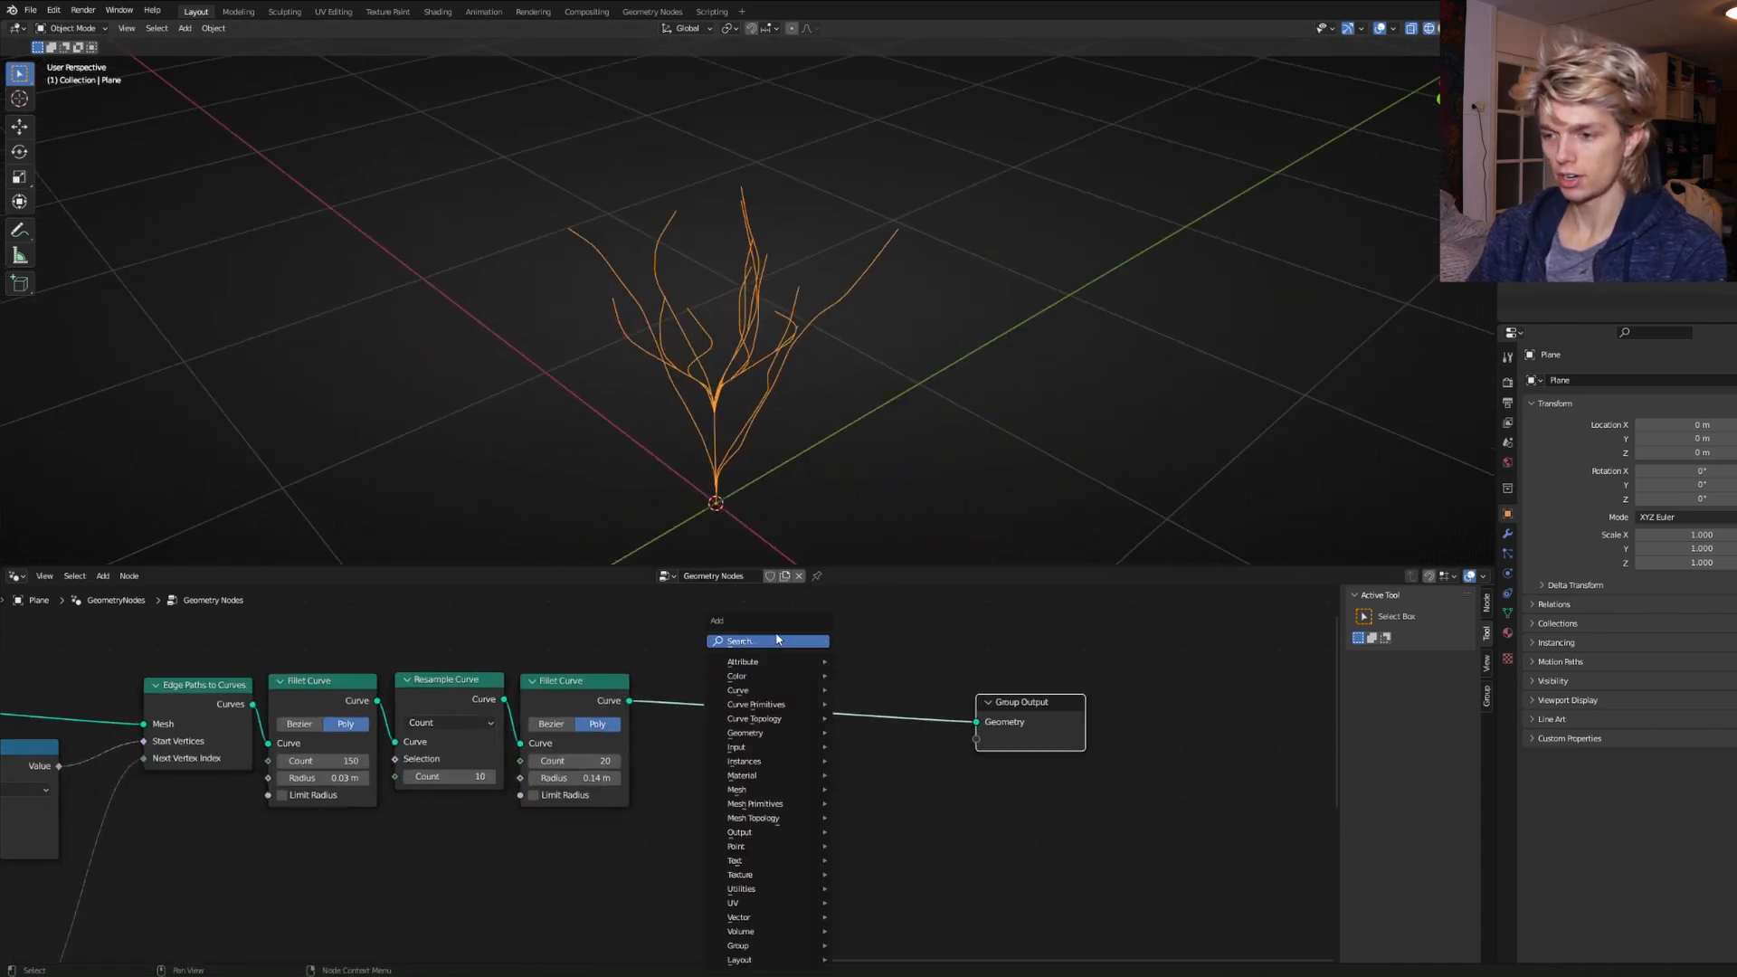
left_click(776, 640)
type("curve")
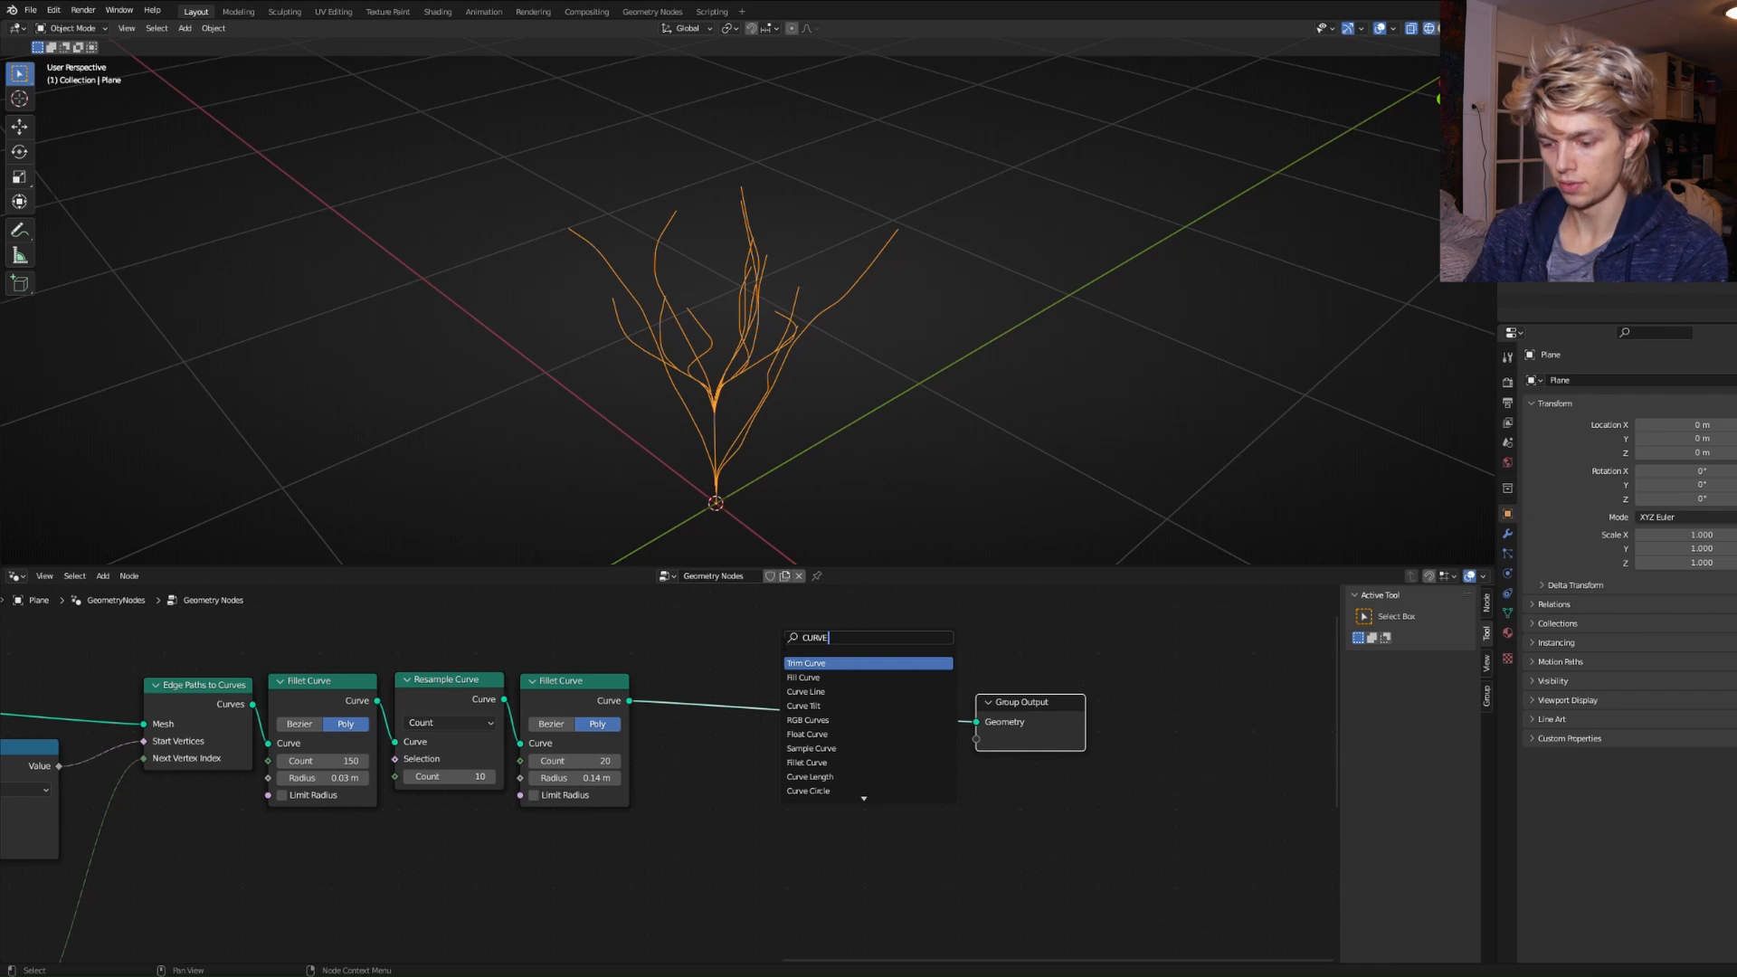
type(" tom")
key("Return")
left_click(824, 703)
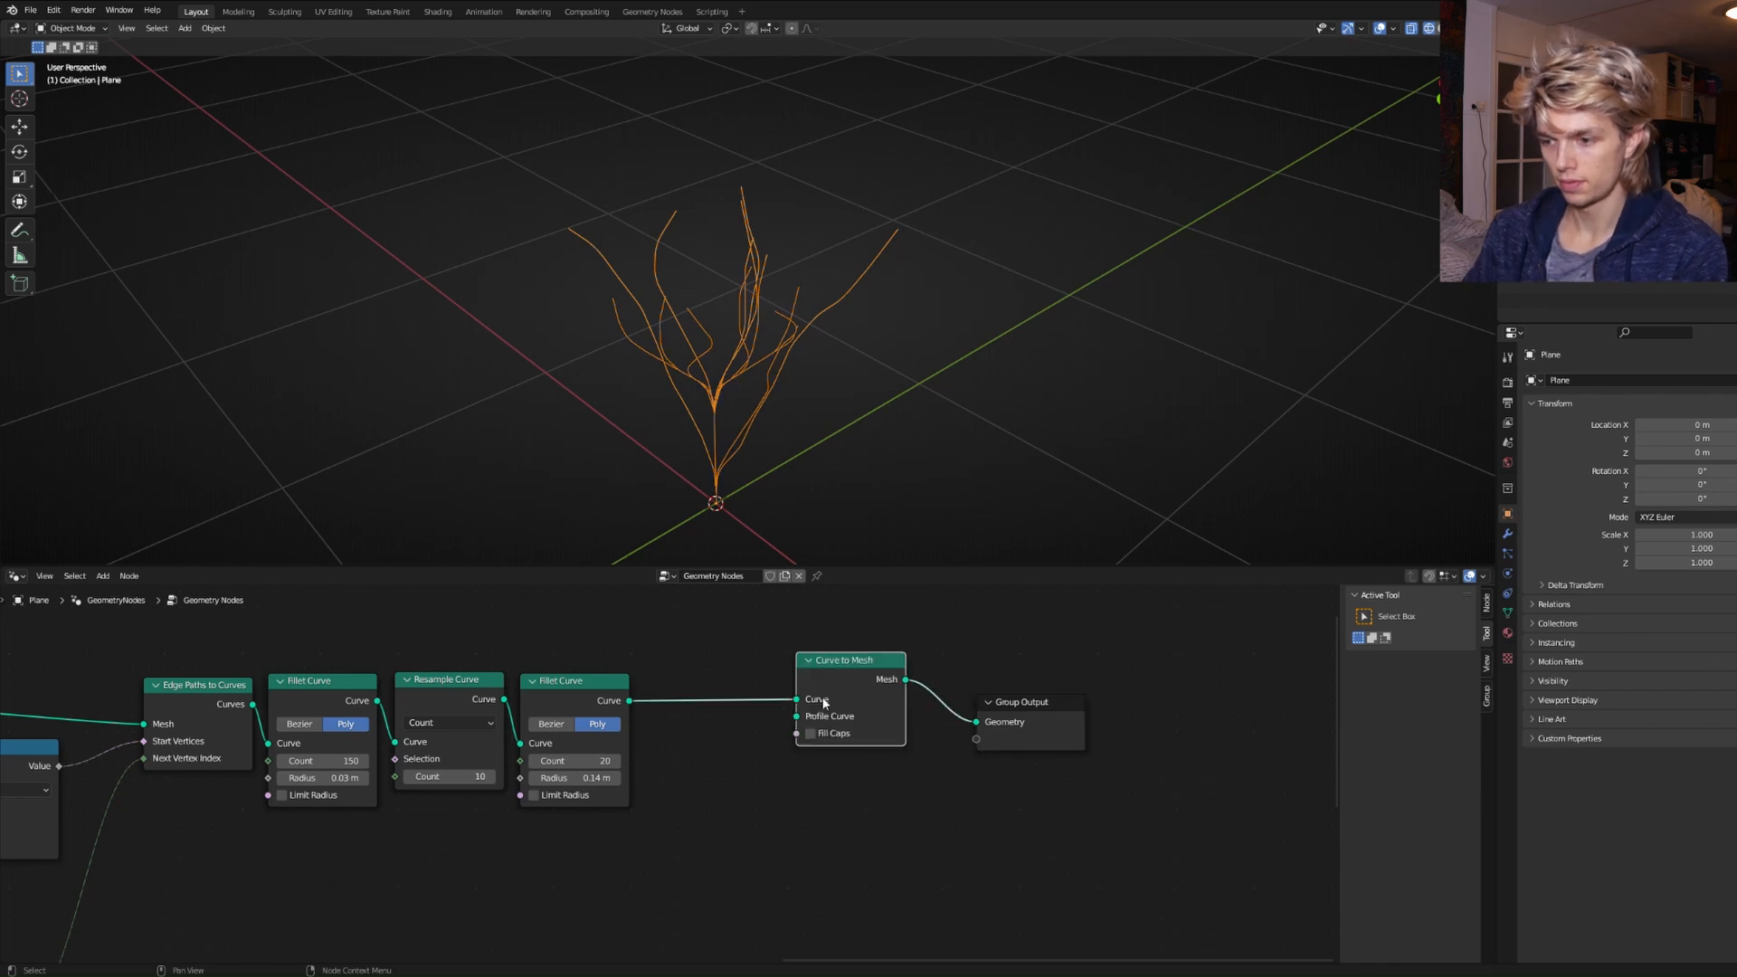
Add a Curve Circle node between the second Fillet Curve and Curve to Mesh, just below their link.
middle_click_drag(730, 774, 785, 741)
key("shift+a")
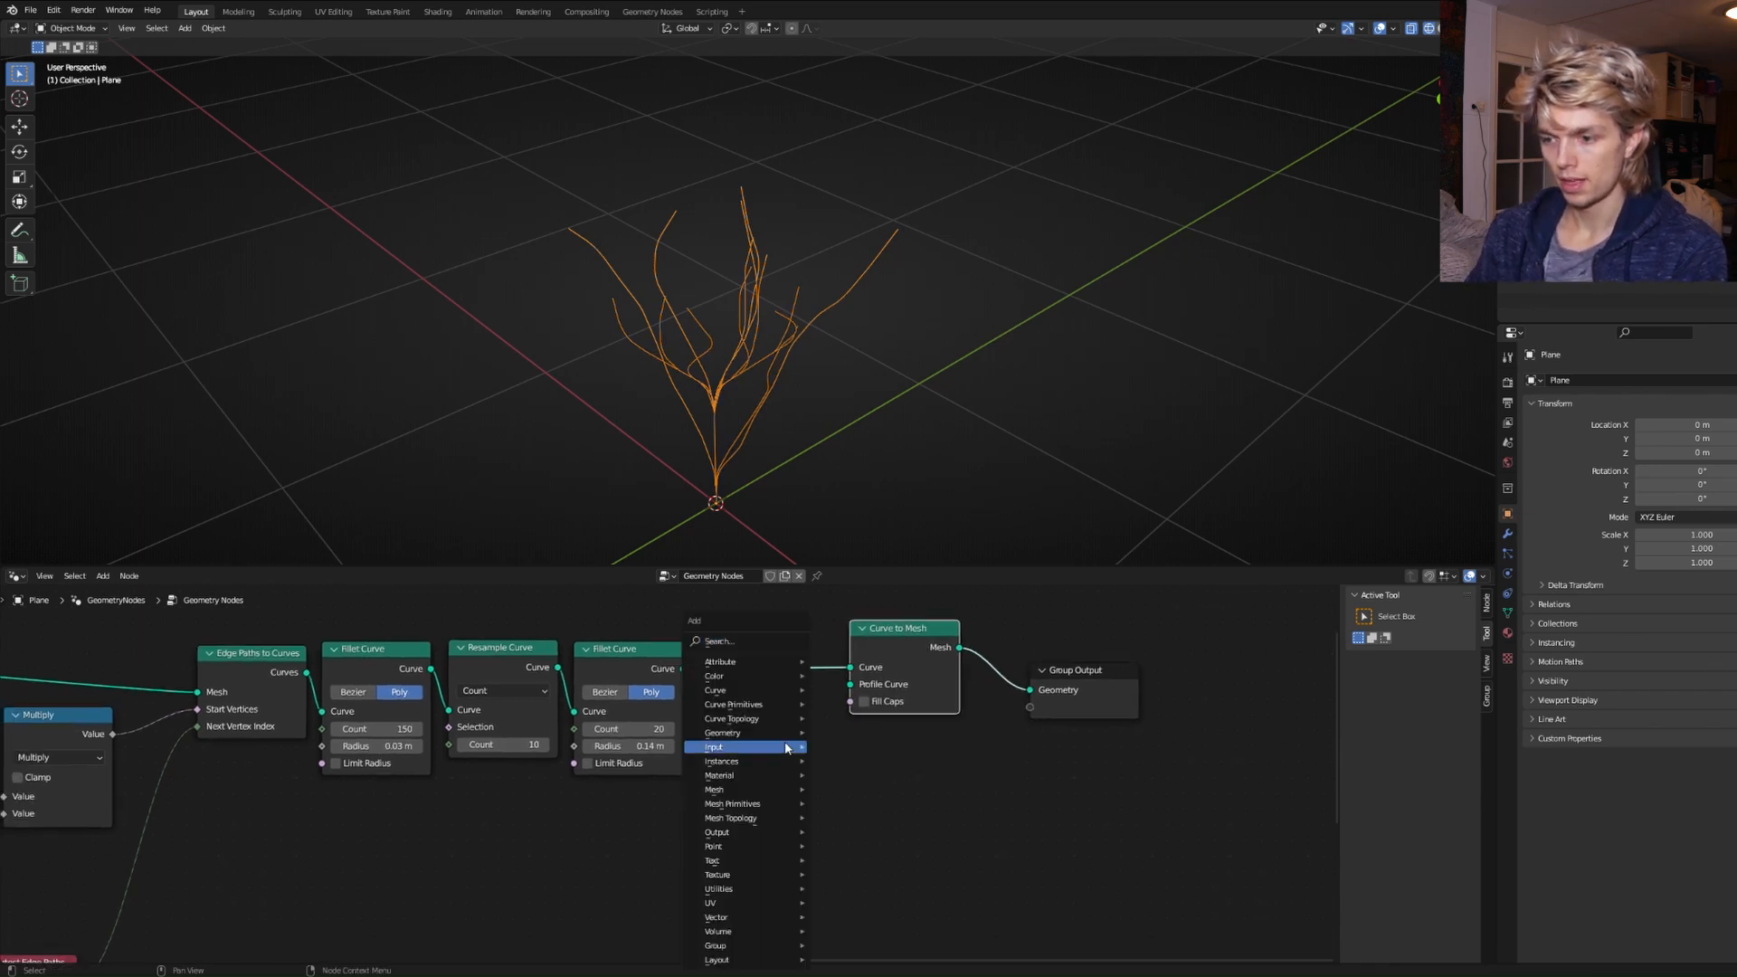
left_click(739, 643)
type("cir")
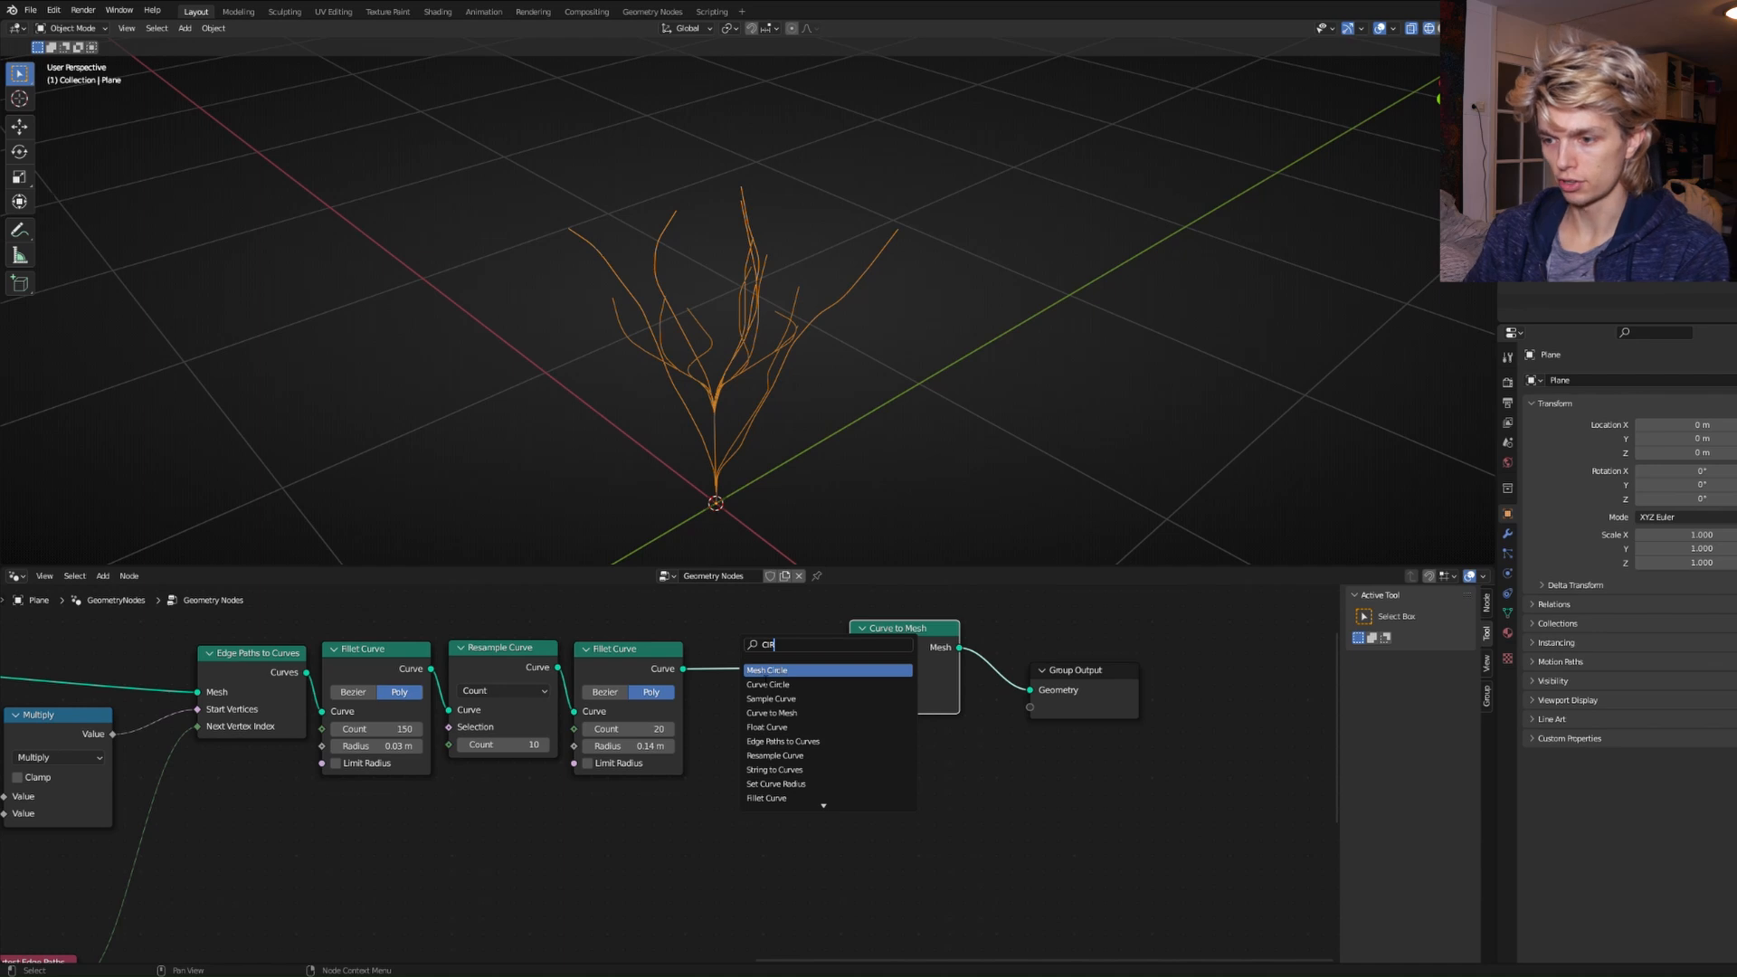
left_click(800, 684)
left_click(776, 776)
Set the Curve Circle's Resolution to 16 and connect its Curve output to Curve to Mesh's Profile Curve.
left_click(773, 771)
type("1")
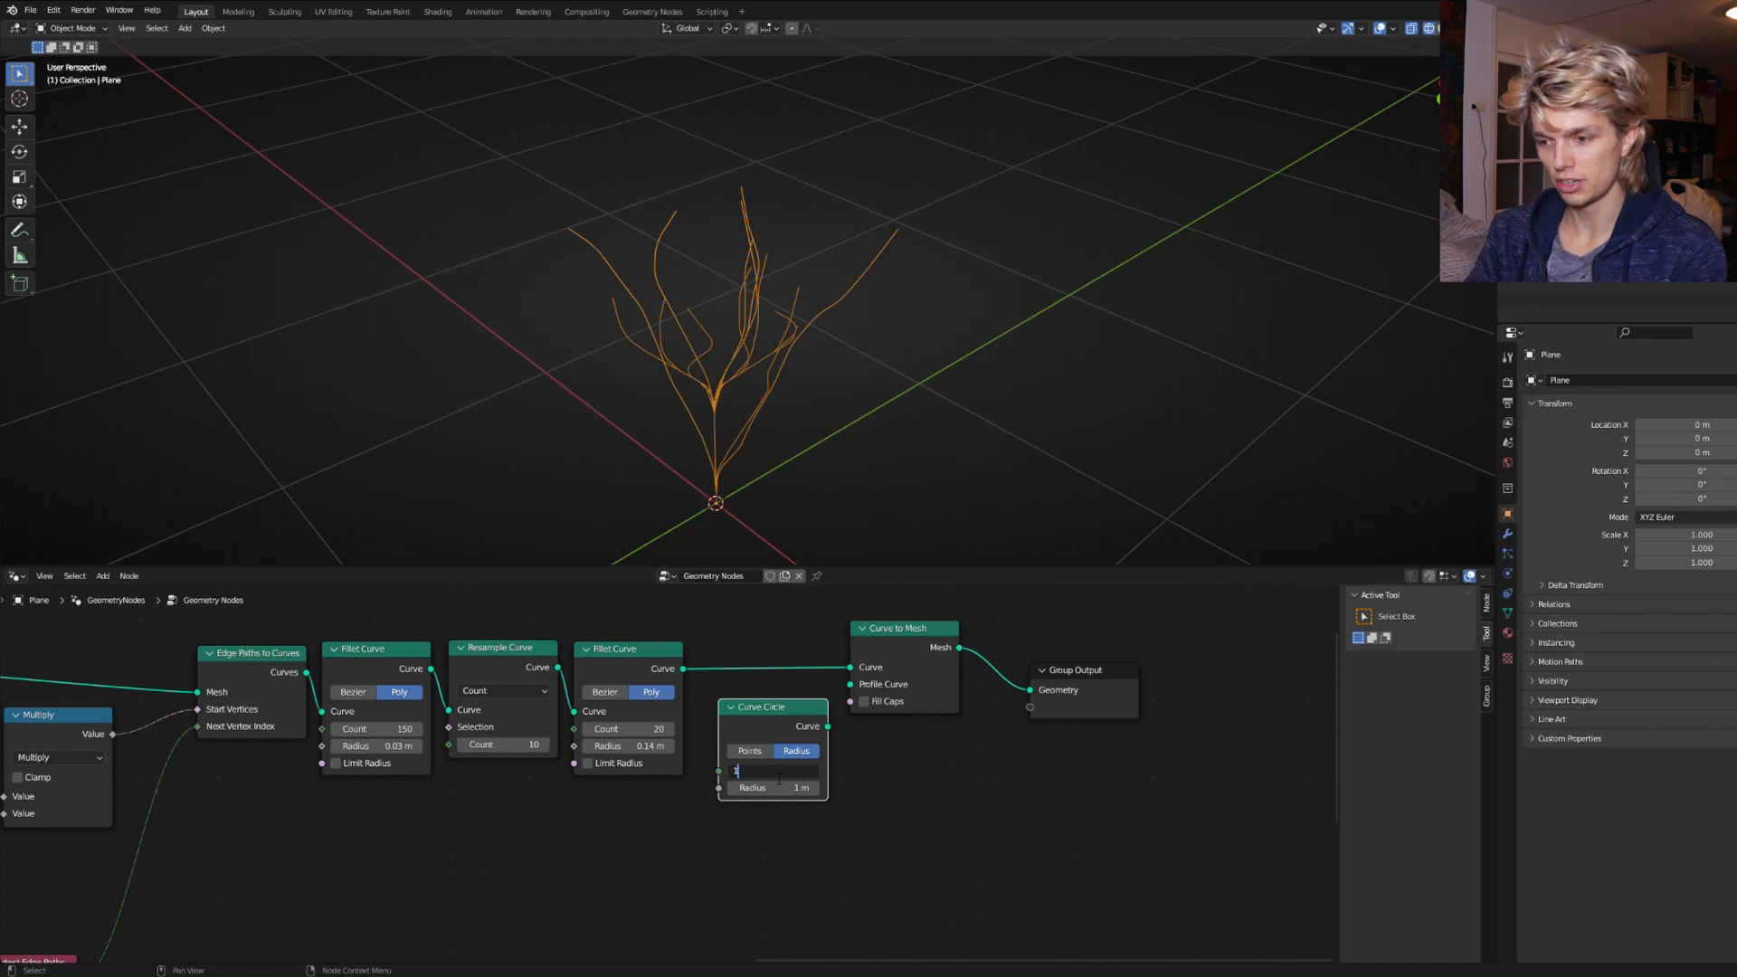
type("6")
key("Return")
left_click_drag(827, 726, 854, 686)
scroll(881, 798, "down", 2)
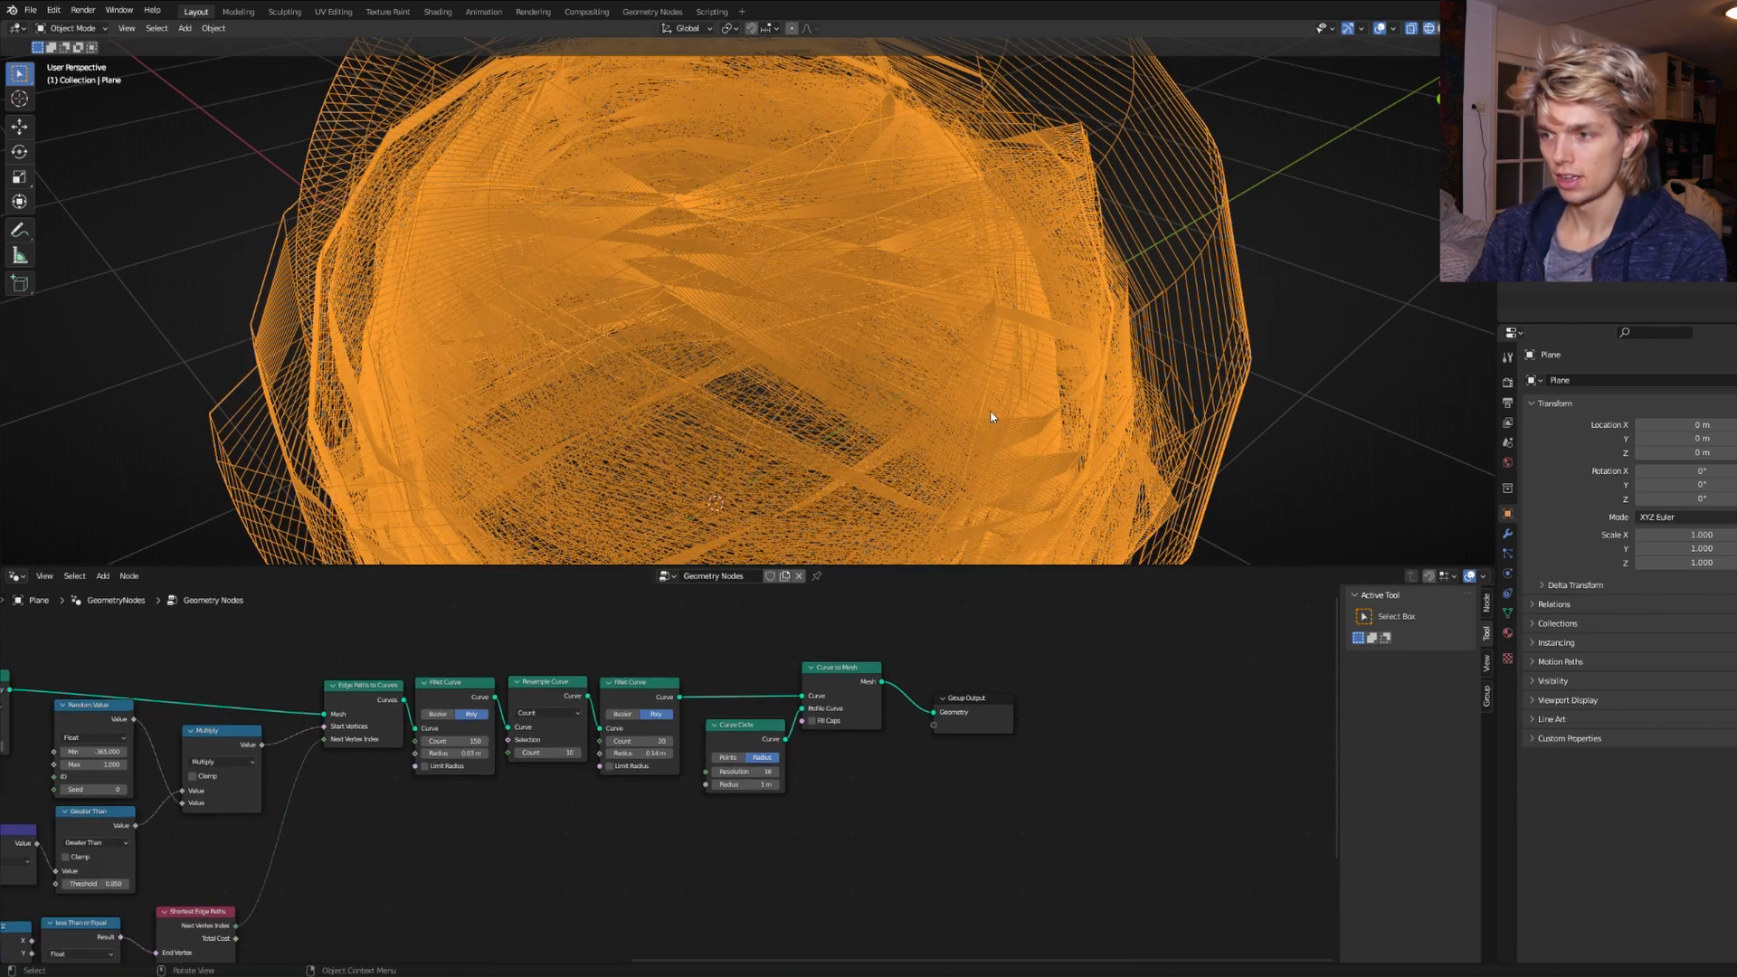
Move Curve to Mesh, Curve Circle and Group Output farther away from the second Fillet Curve.
scroll(998, 421, "down", 5)
mouse_move(1004, 449)
middle_mouse_down()
mouse_move(932, 379)
mouse_move(975, 466)
middle_mouse_up()
left_click_drag(1046, 789, 766, 653)
left_click_drag(749, 725, 884, 764)
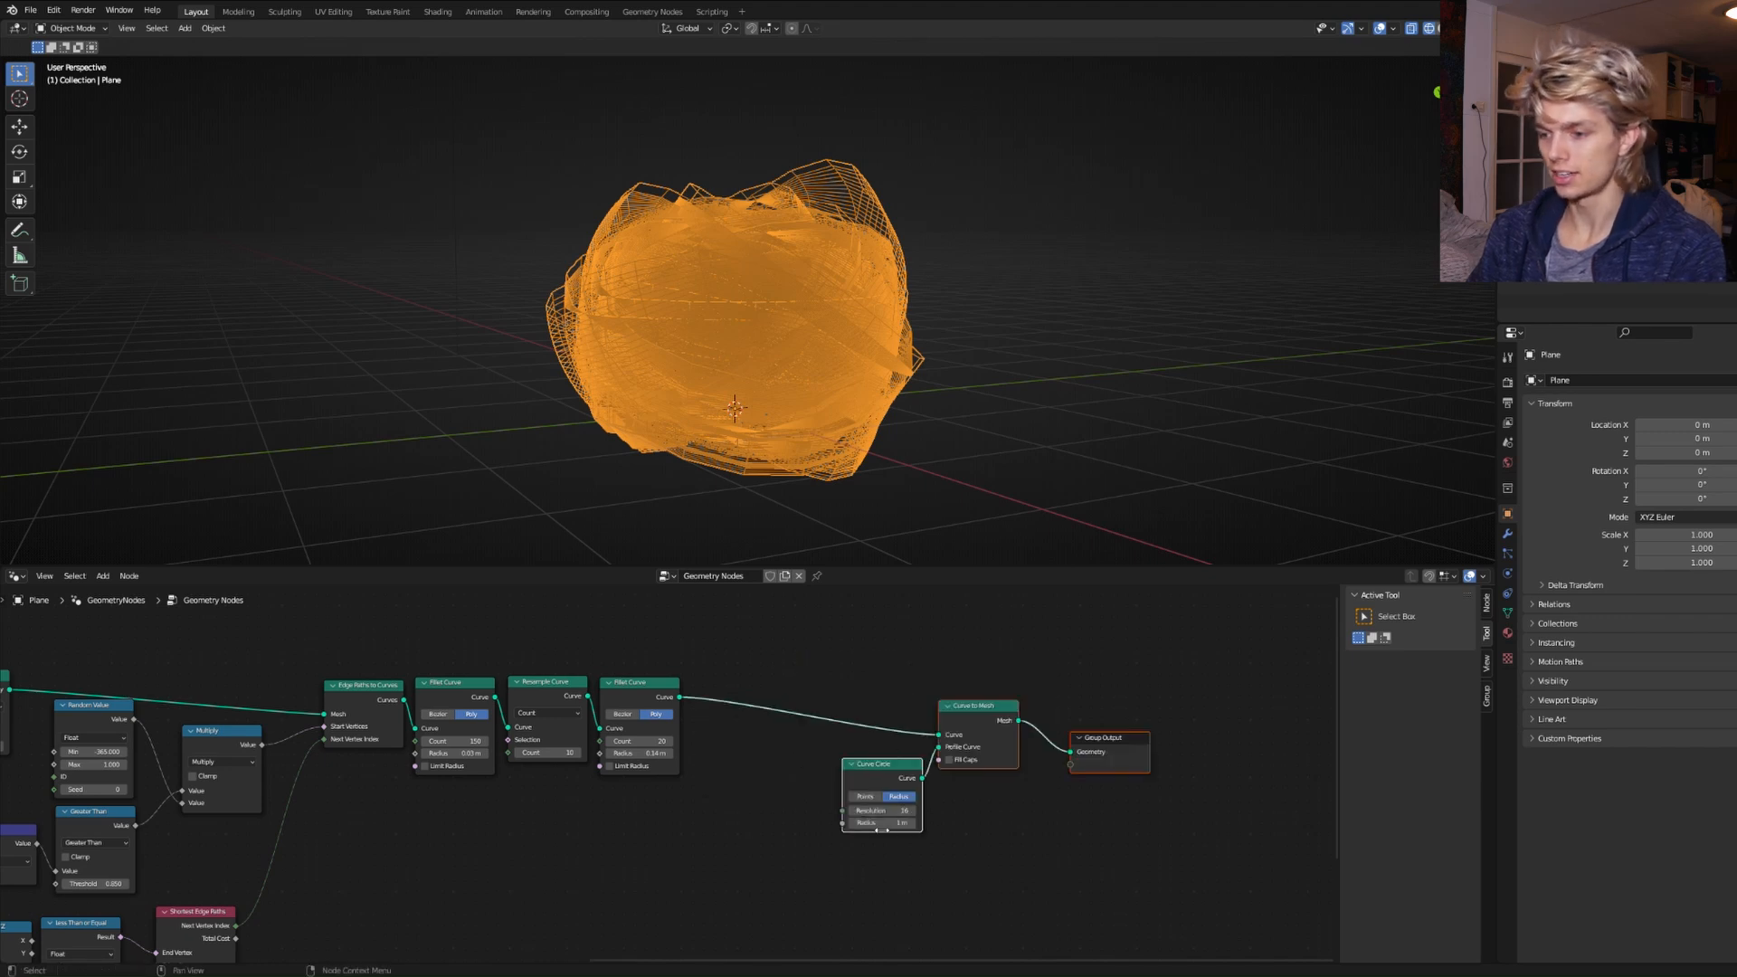
Insert a Set Curve Radius node between the second Fillet Curve and Curve to Mesh, and check the branches.
key("shift+a")
type("SET R")
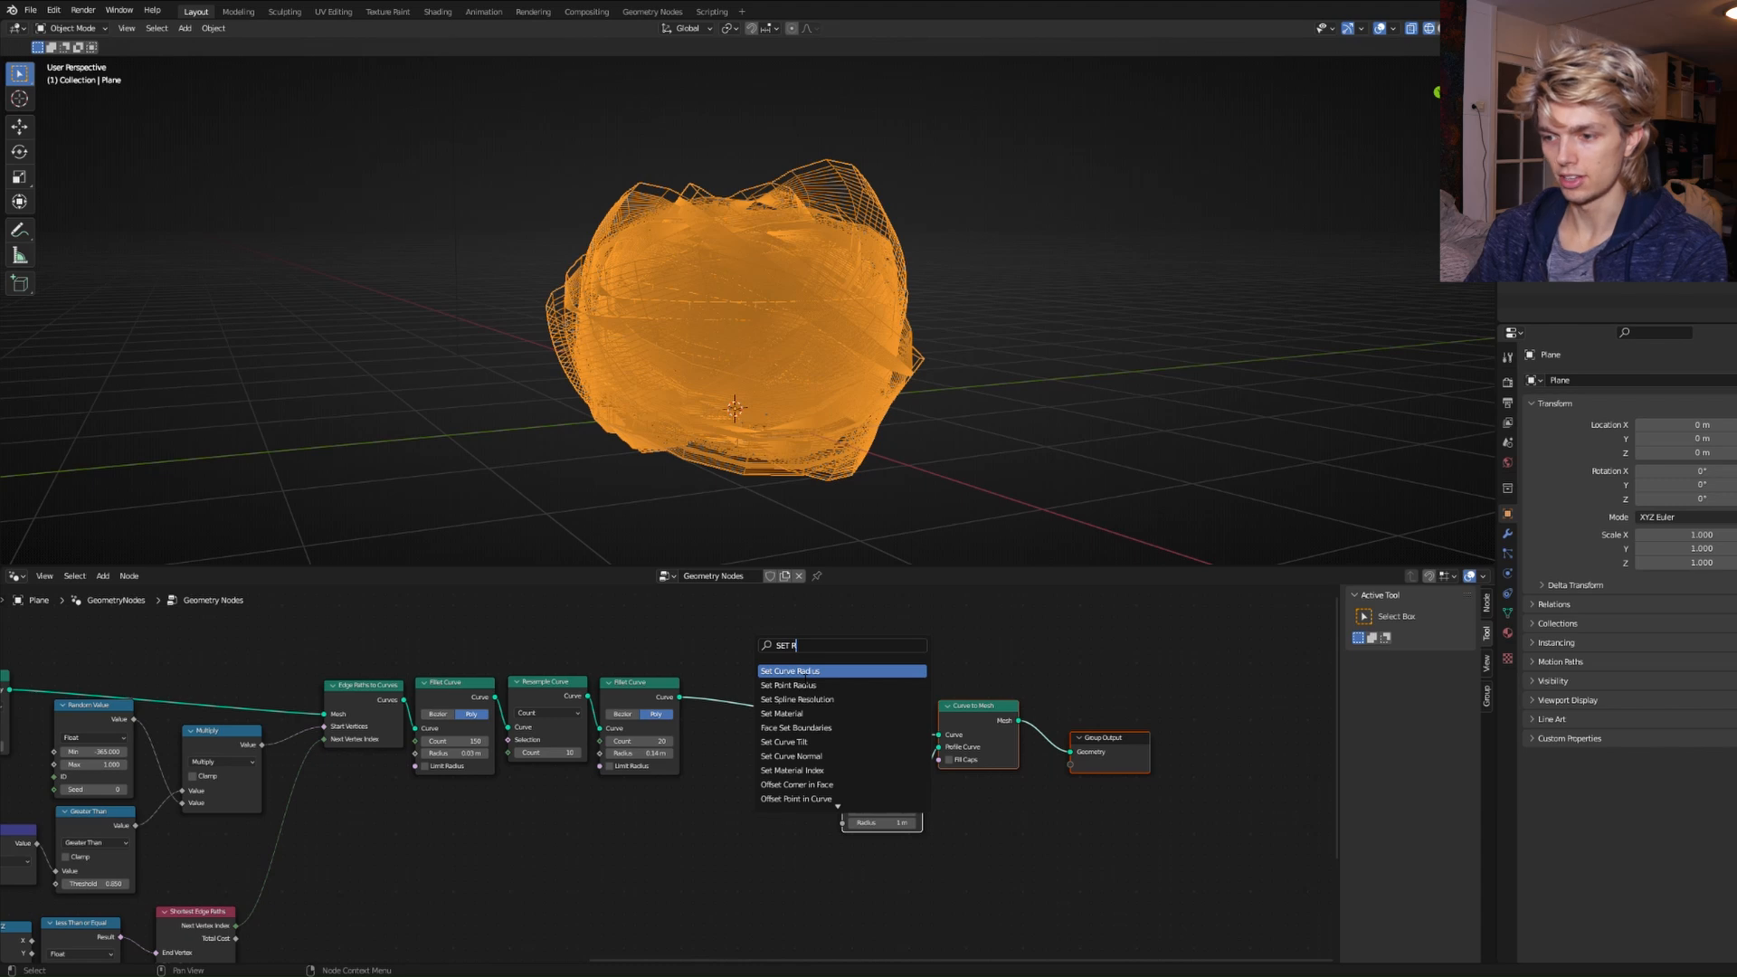
left_click(804, 672)
left_click(814, 717)
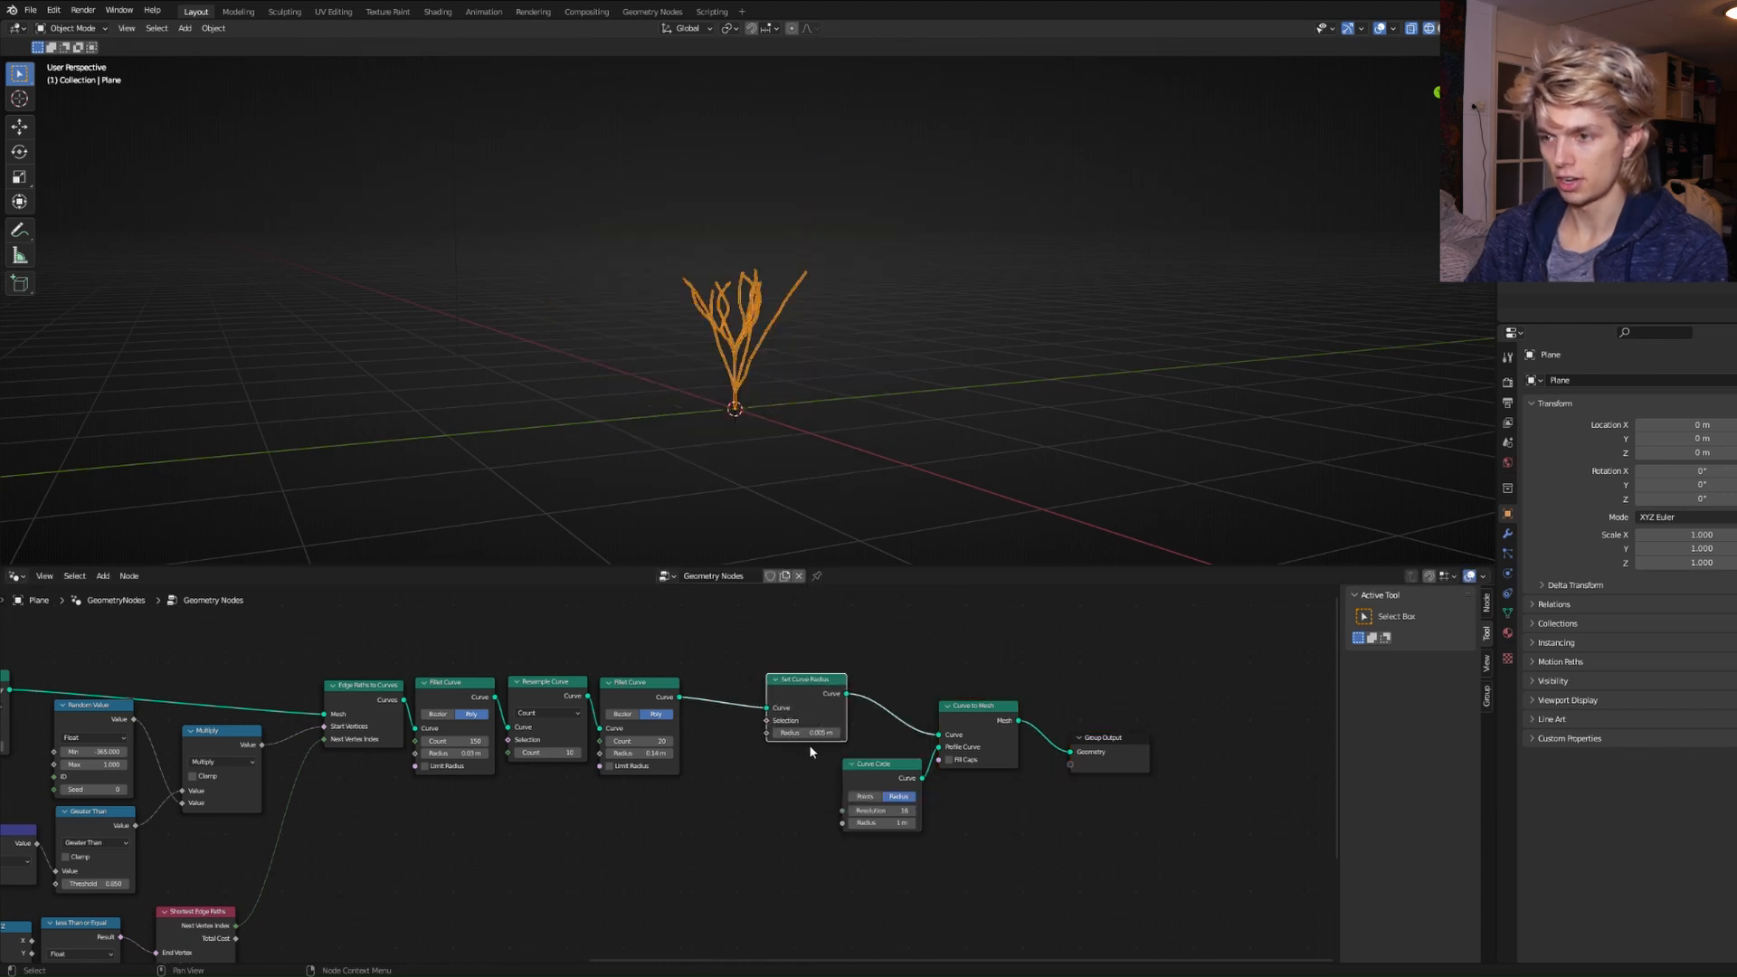
scroll(768, 432, "up", 6)
middle_click_drag(828, 438, 843, 527)
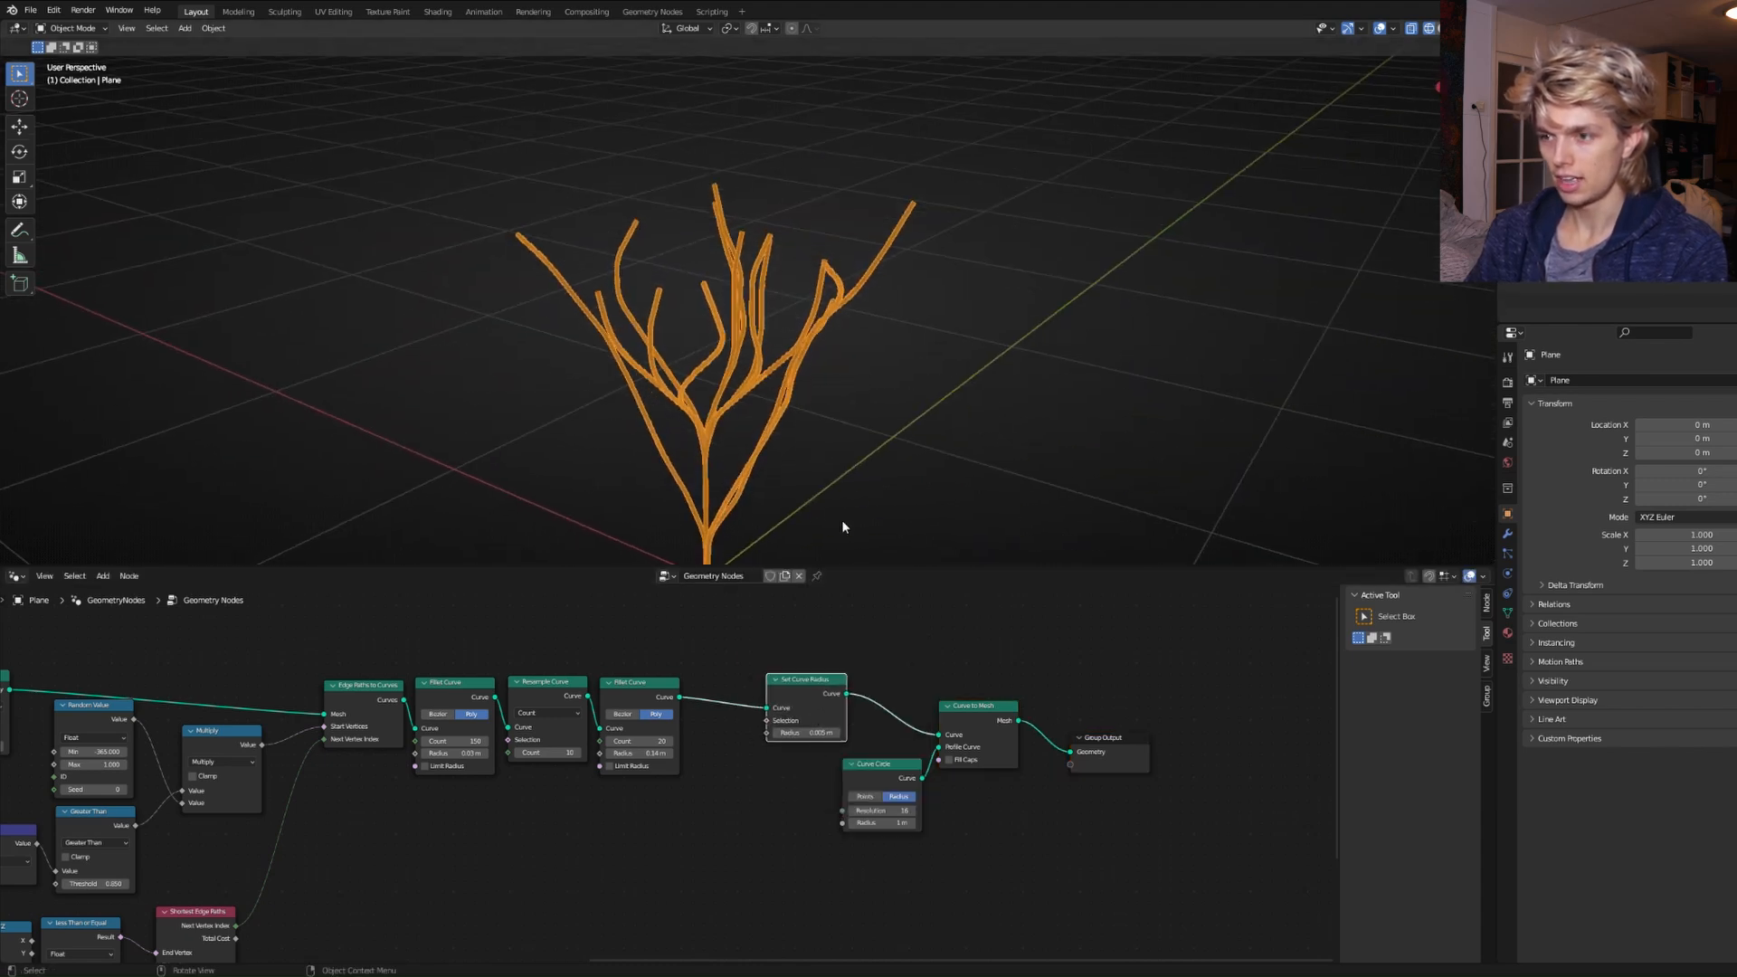
left_click(854, 433)
scroll(851, 433, "up", 3)
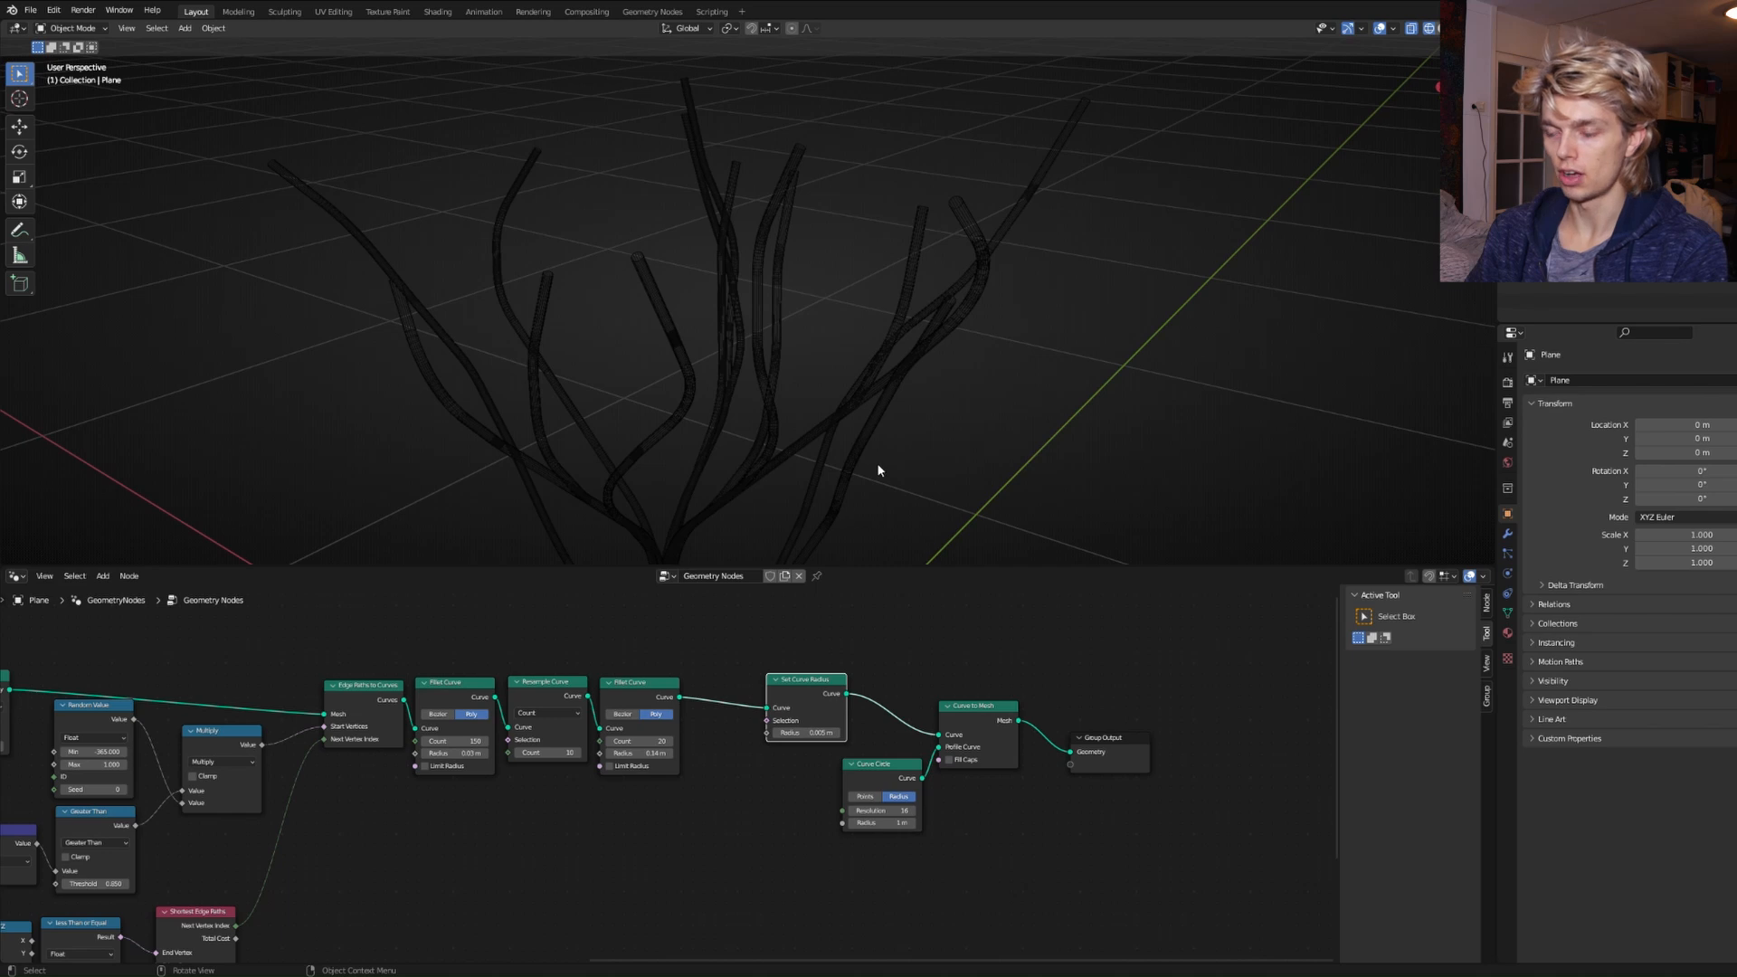
middle_click_drag(882, 470, 862, 456)
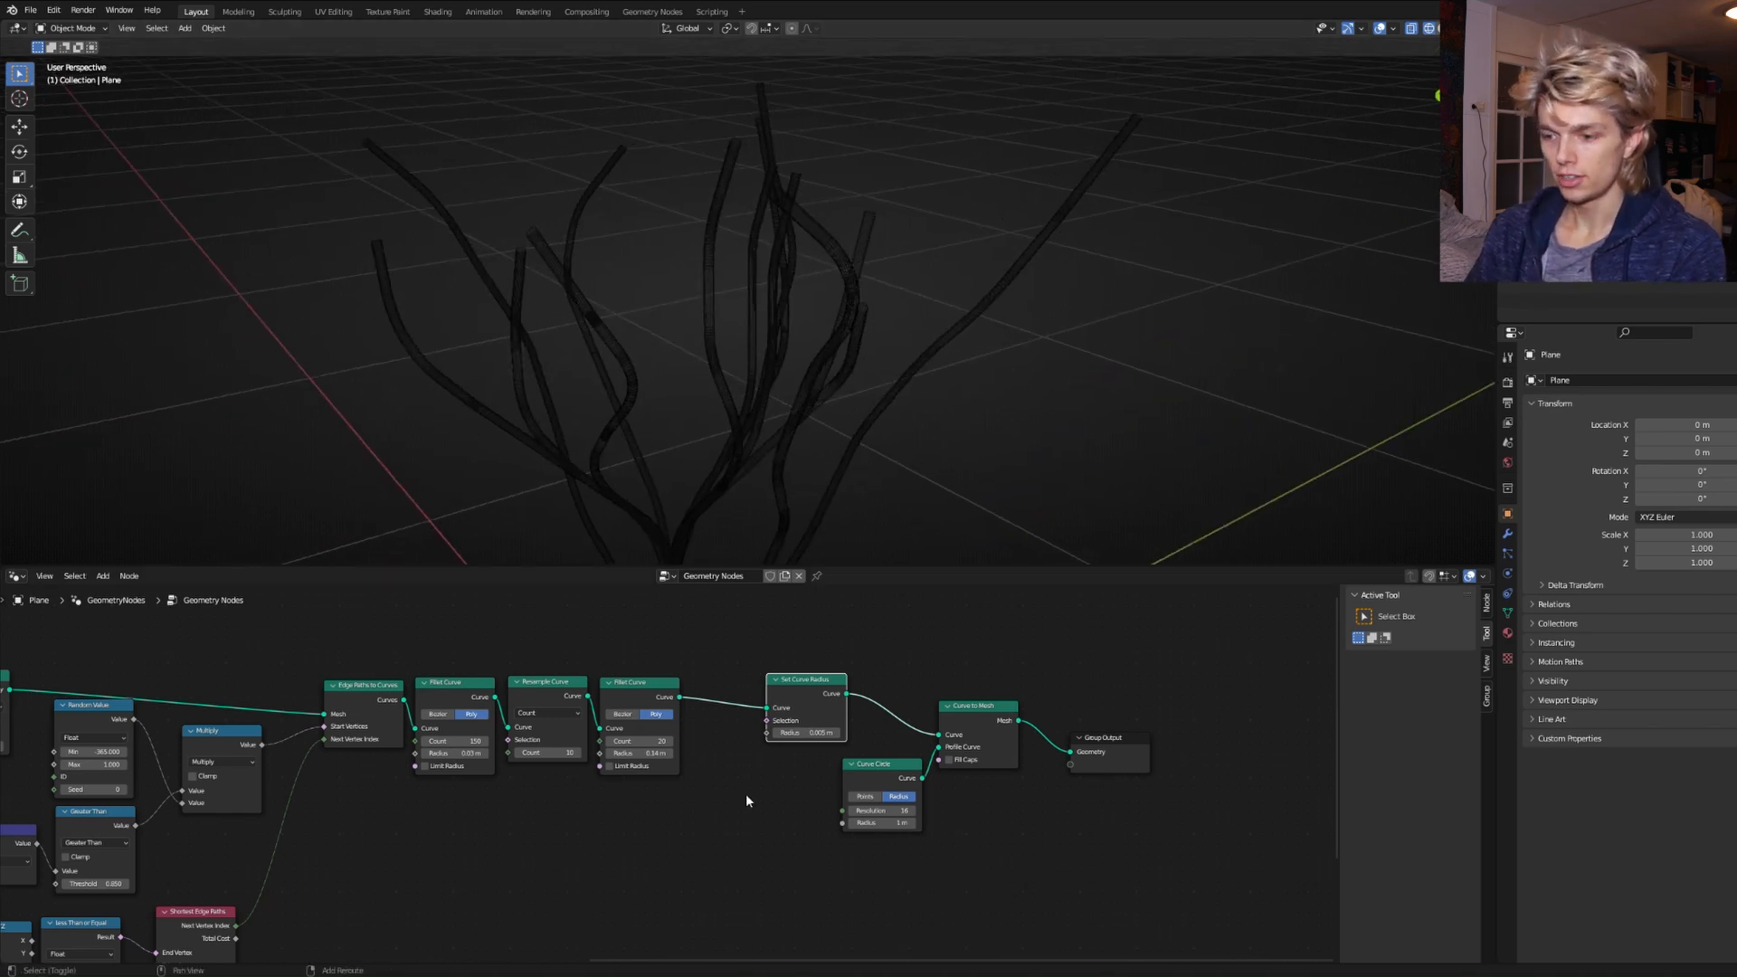
Add a Spline Parameter node below the first Fillet Curve node.
key("shift+a")
type("SPLI")
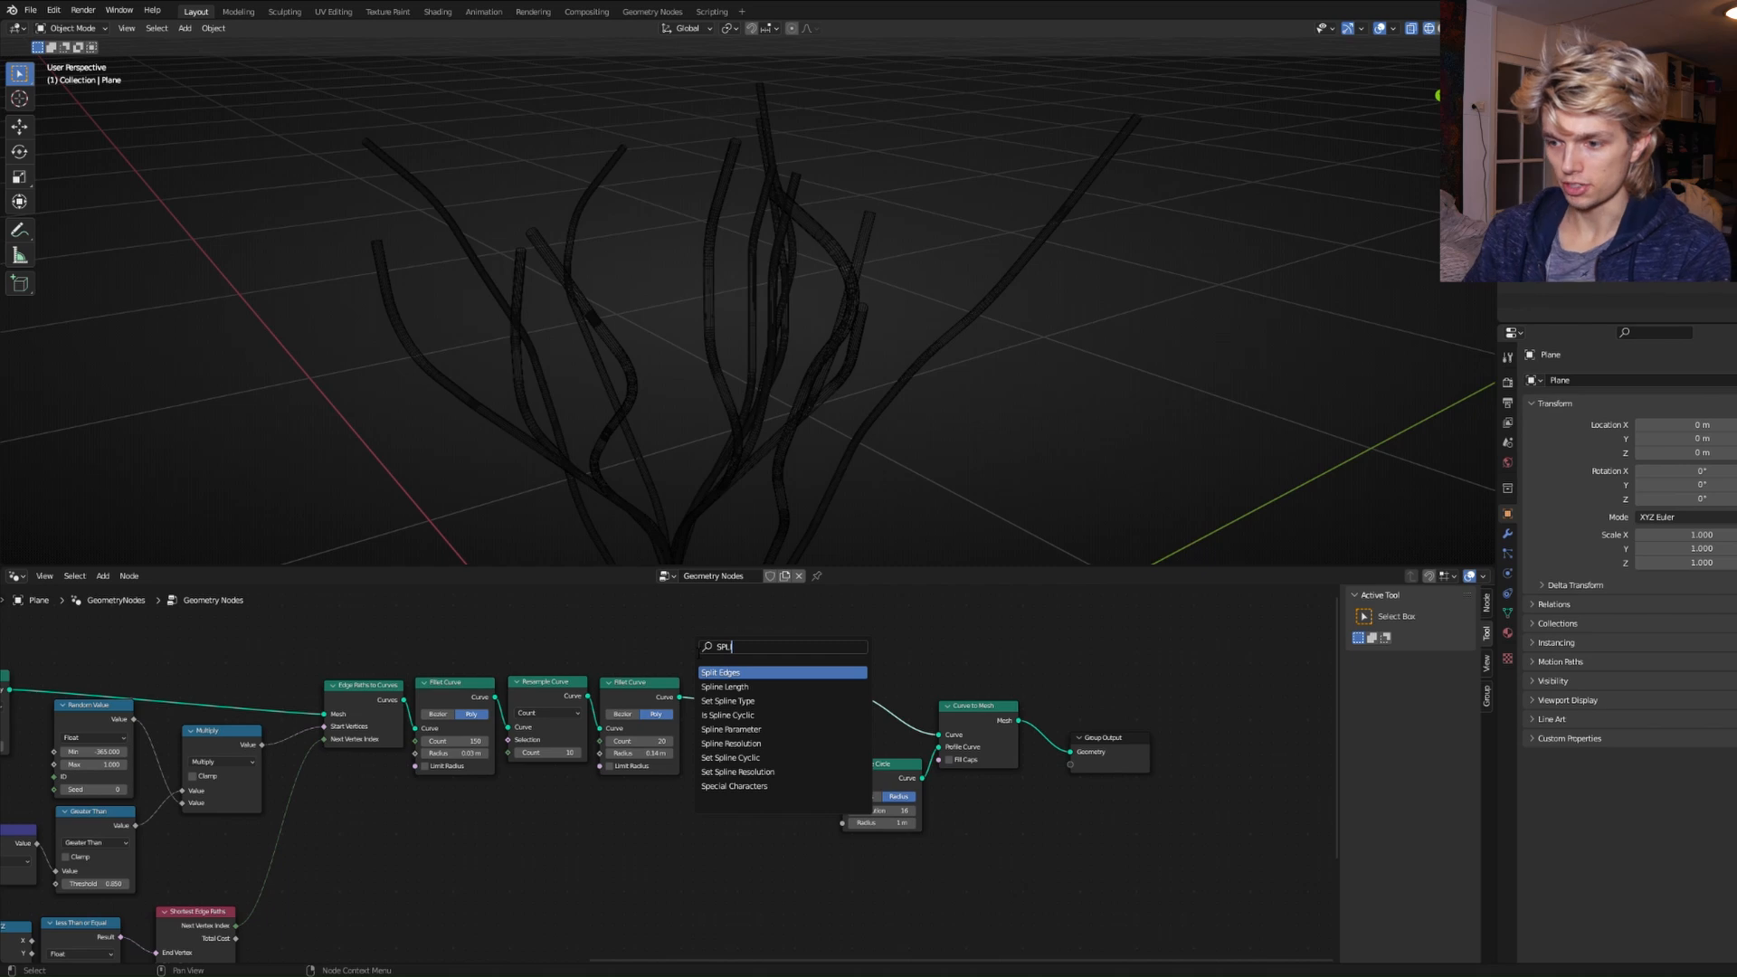
left_click(726, 729)
left_click(480, 915)
Add a Float Curve node beside the Spline Parameter node.
key("shift+a")
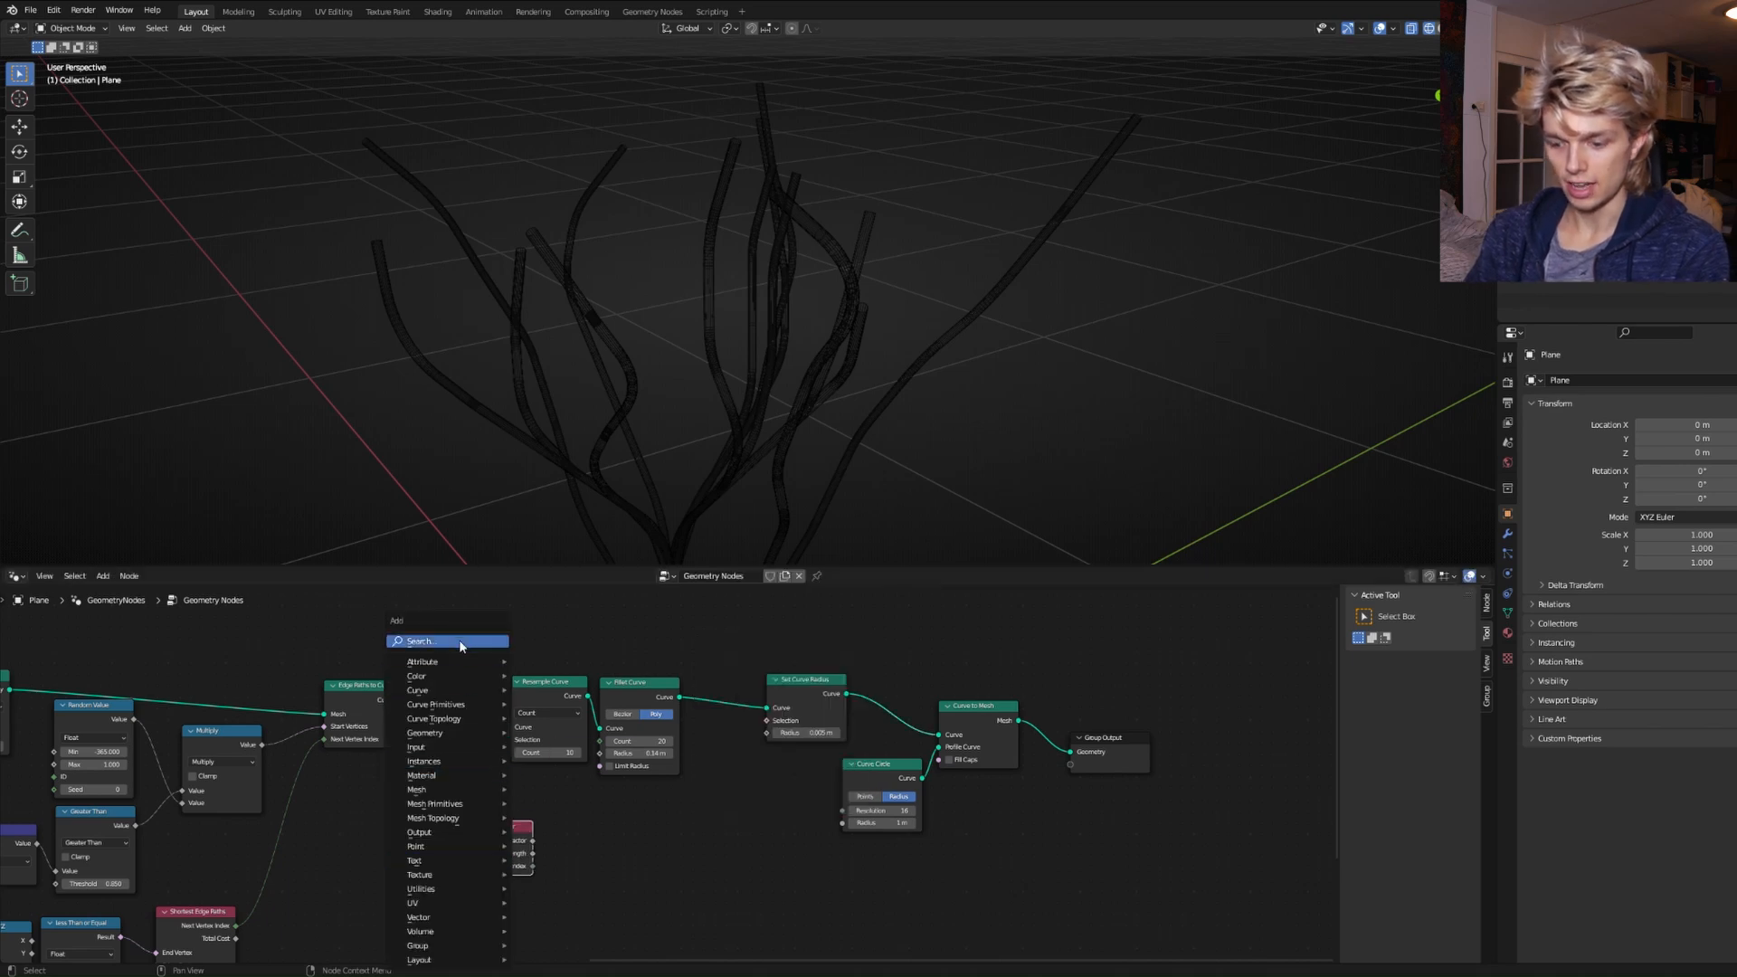
type("FLOA")
left_click(523, 665)
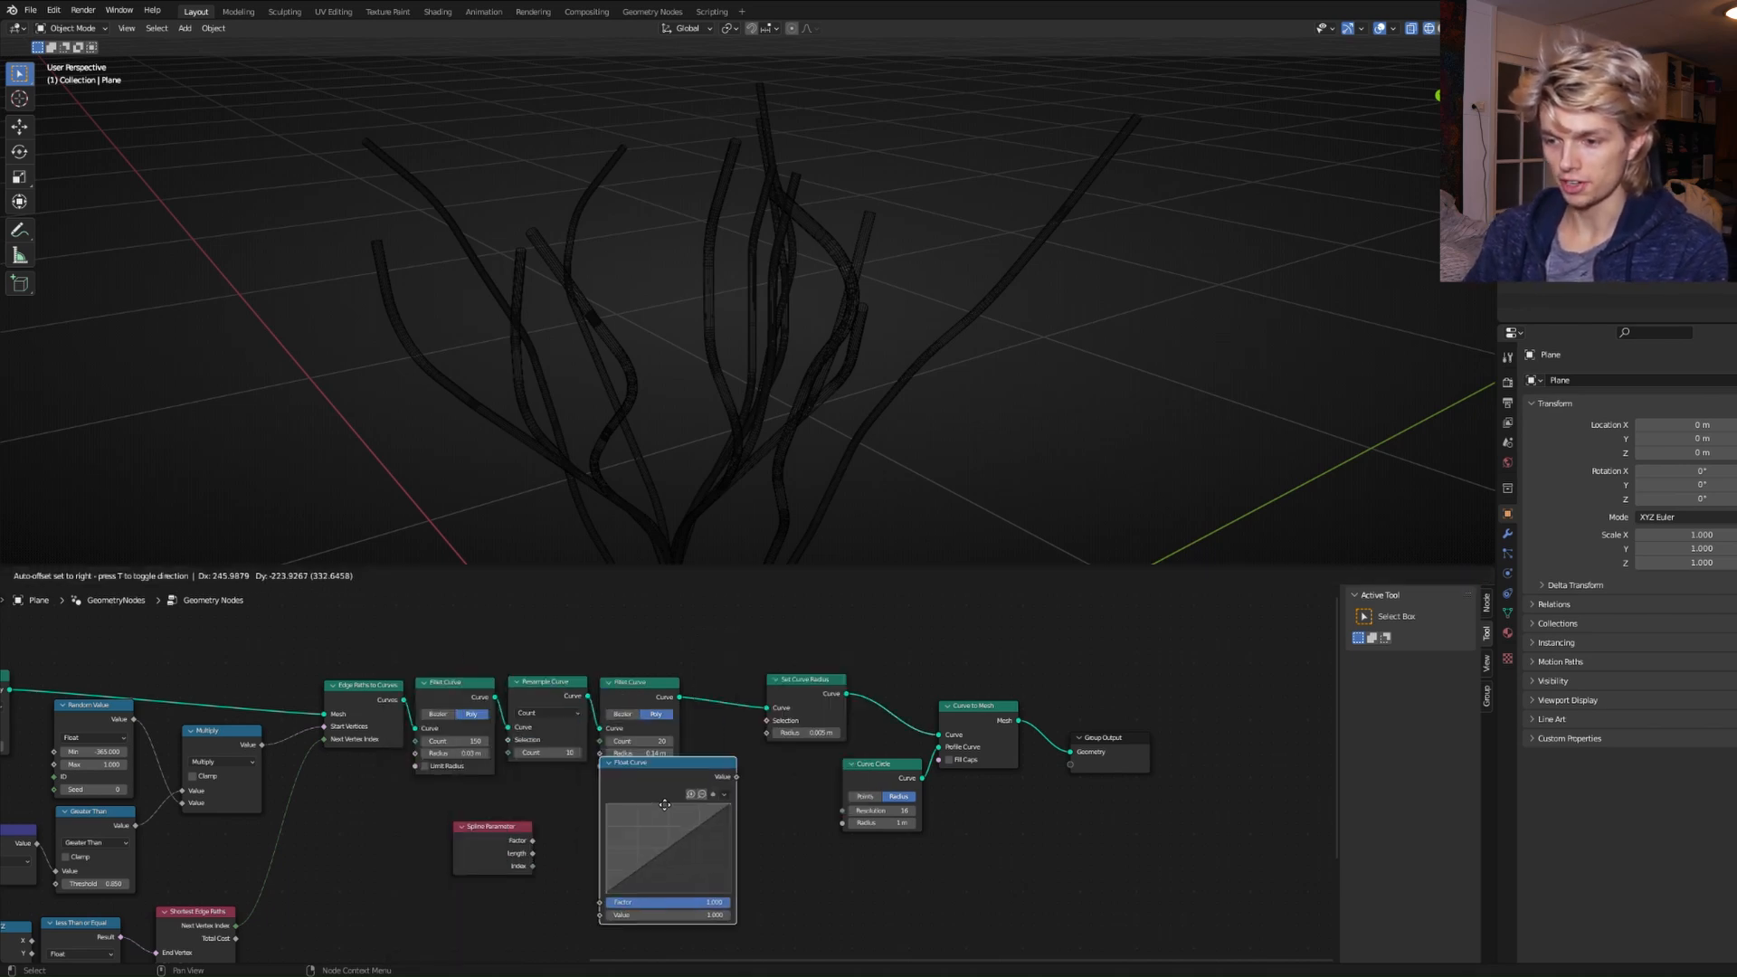
left_click(626, 843)
middle_click_drag(547, 834, 634, 717)
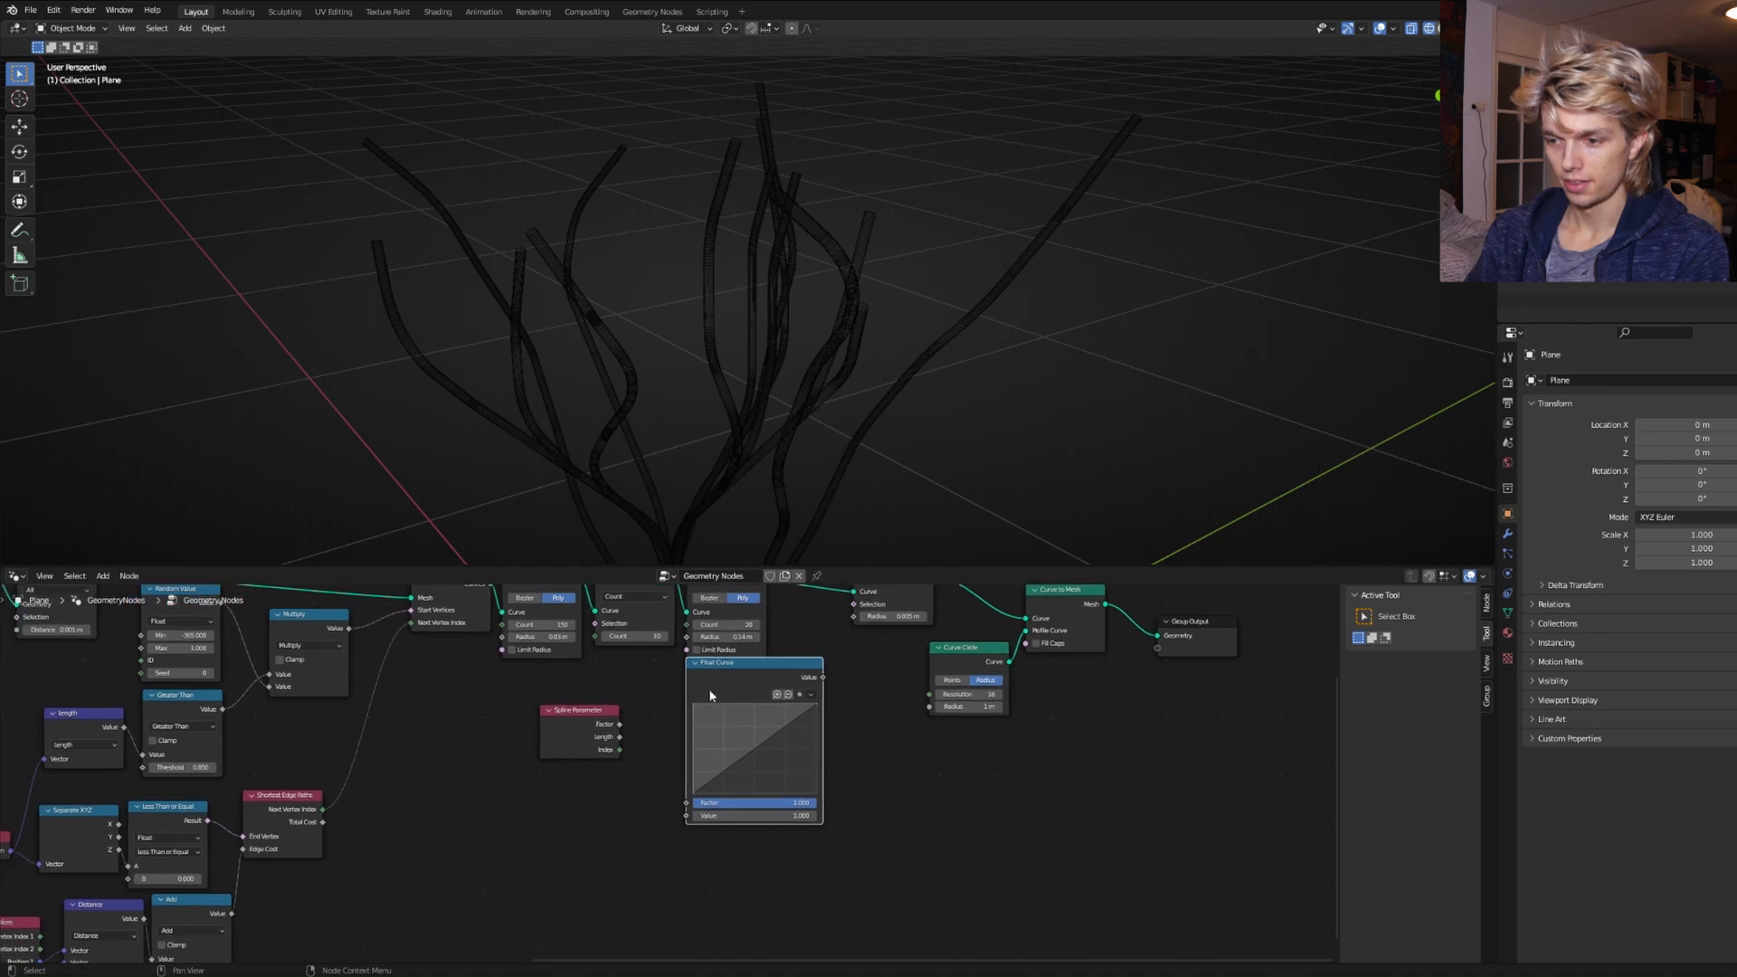
Connect Spline Parameter's Factor to the Float Curve's Value input and widen the Float Curve node.
left_click_drag(752, 678, 727, 706)
left_click_drag(598, 731, 657, 830)
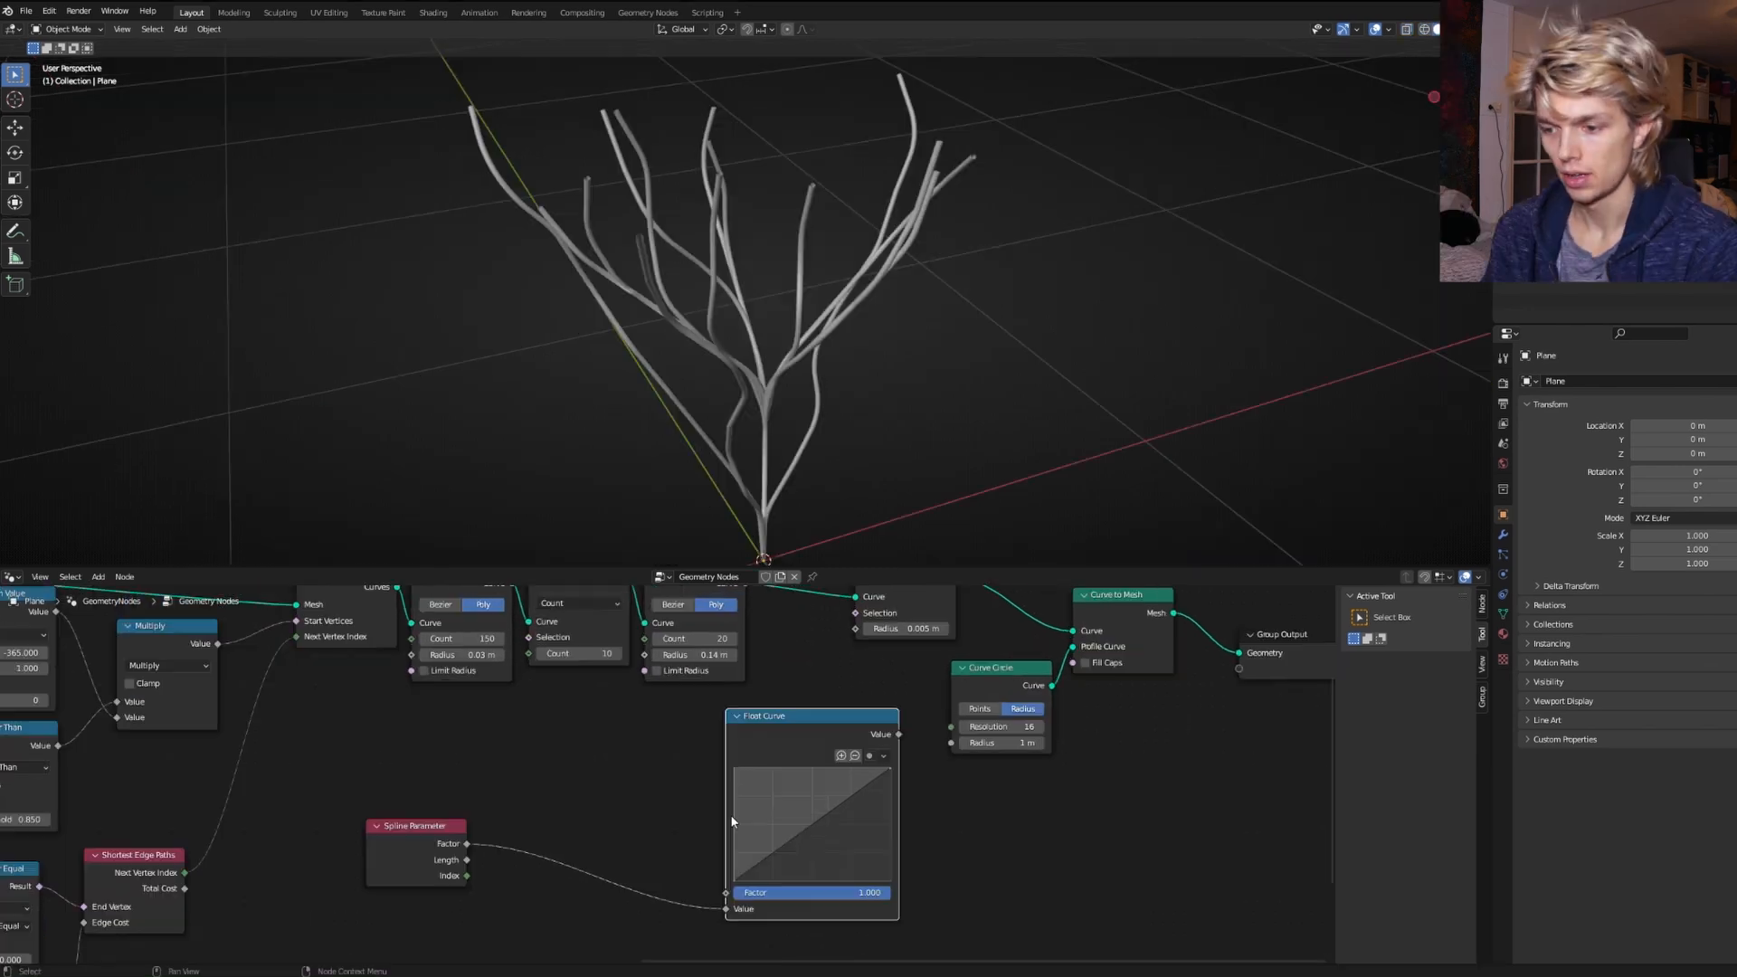
left_click_drag(733, 808, 553, 811)
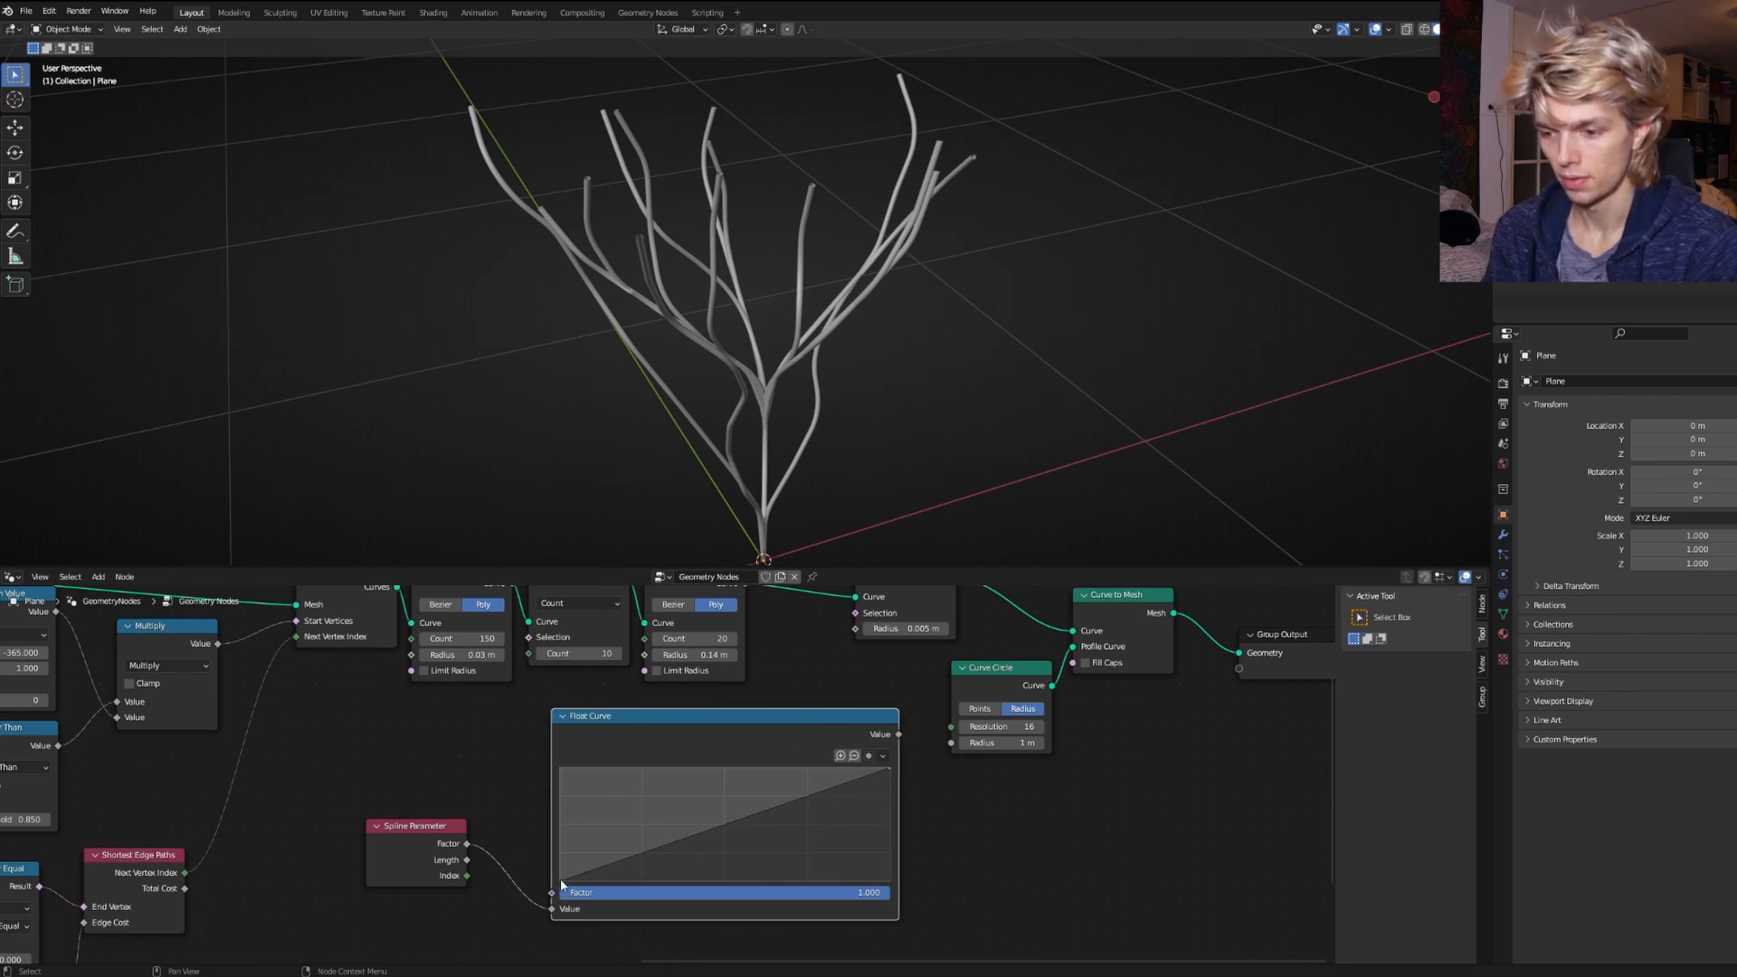
Shape the Float Curve with a bump near its start, a dip at about X 0.13, Y 0.35, and its end lowered to Y 0.39375.
left_click_drag(561, 878, 602, 846)
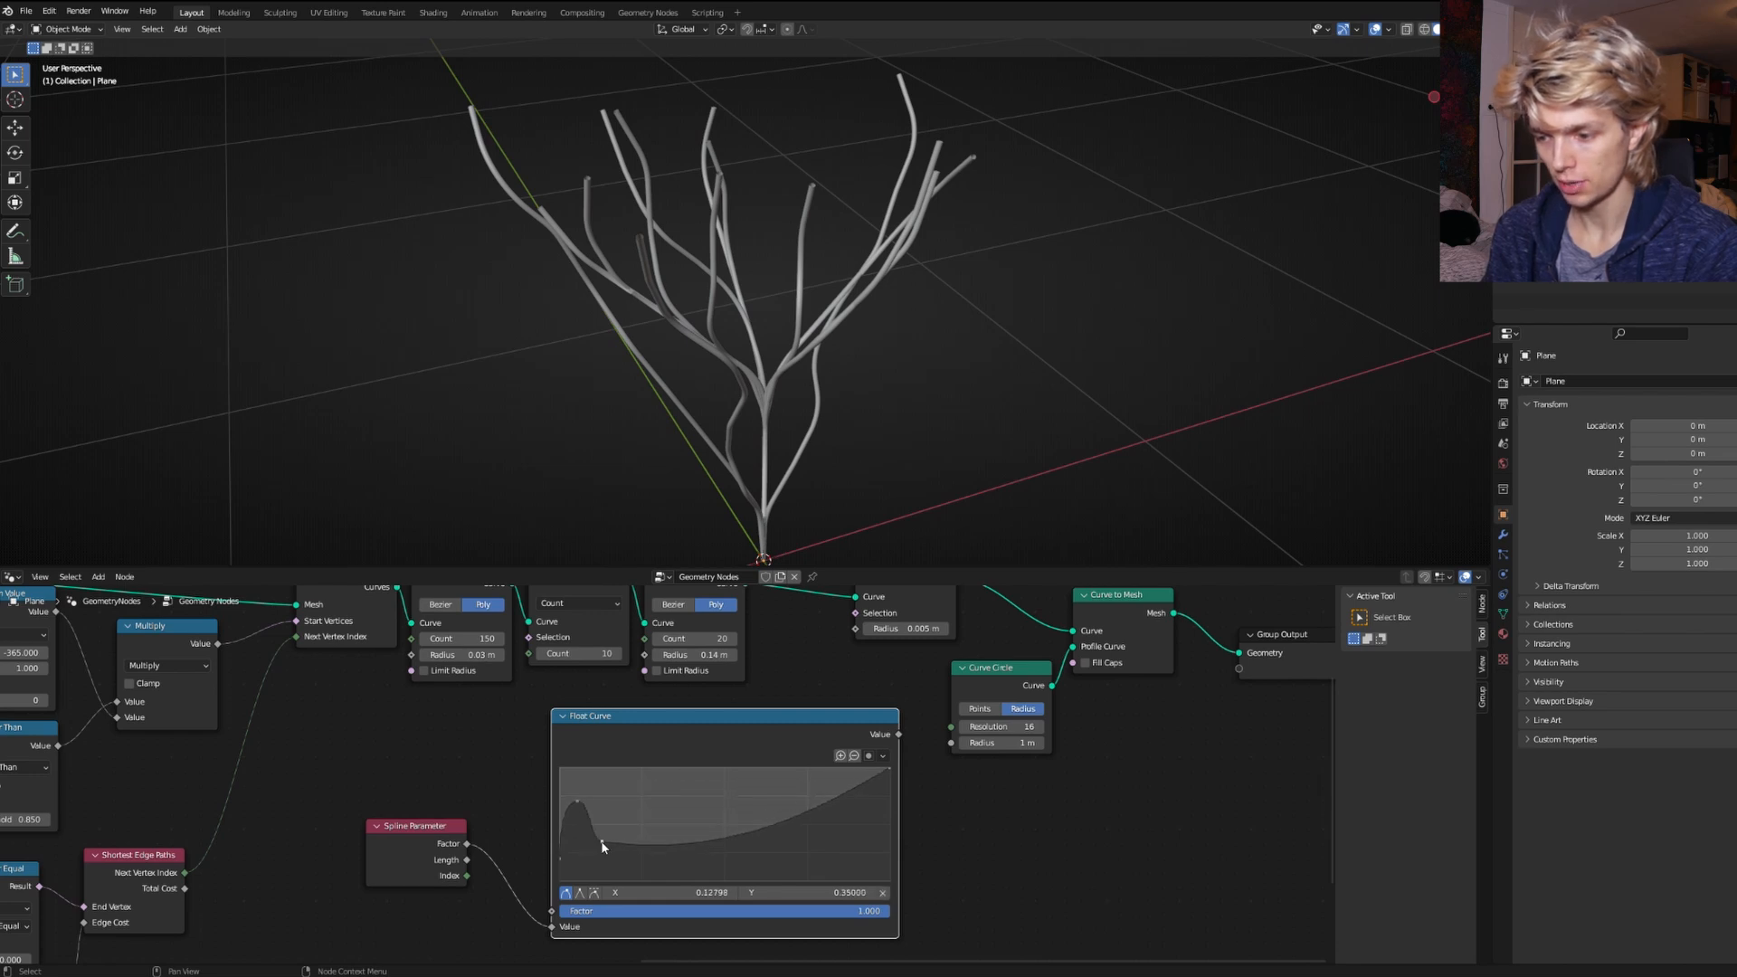
left_click_drag(882, 774, 892, 836)
middle_click_drag(892, 835, 860, 838)
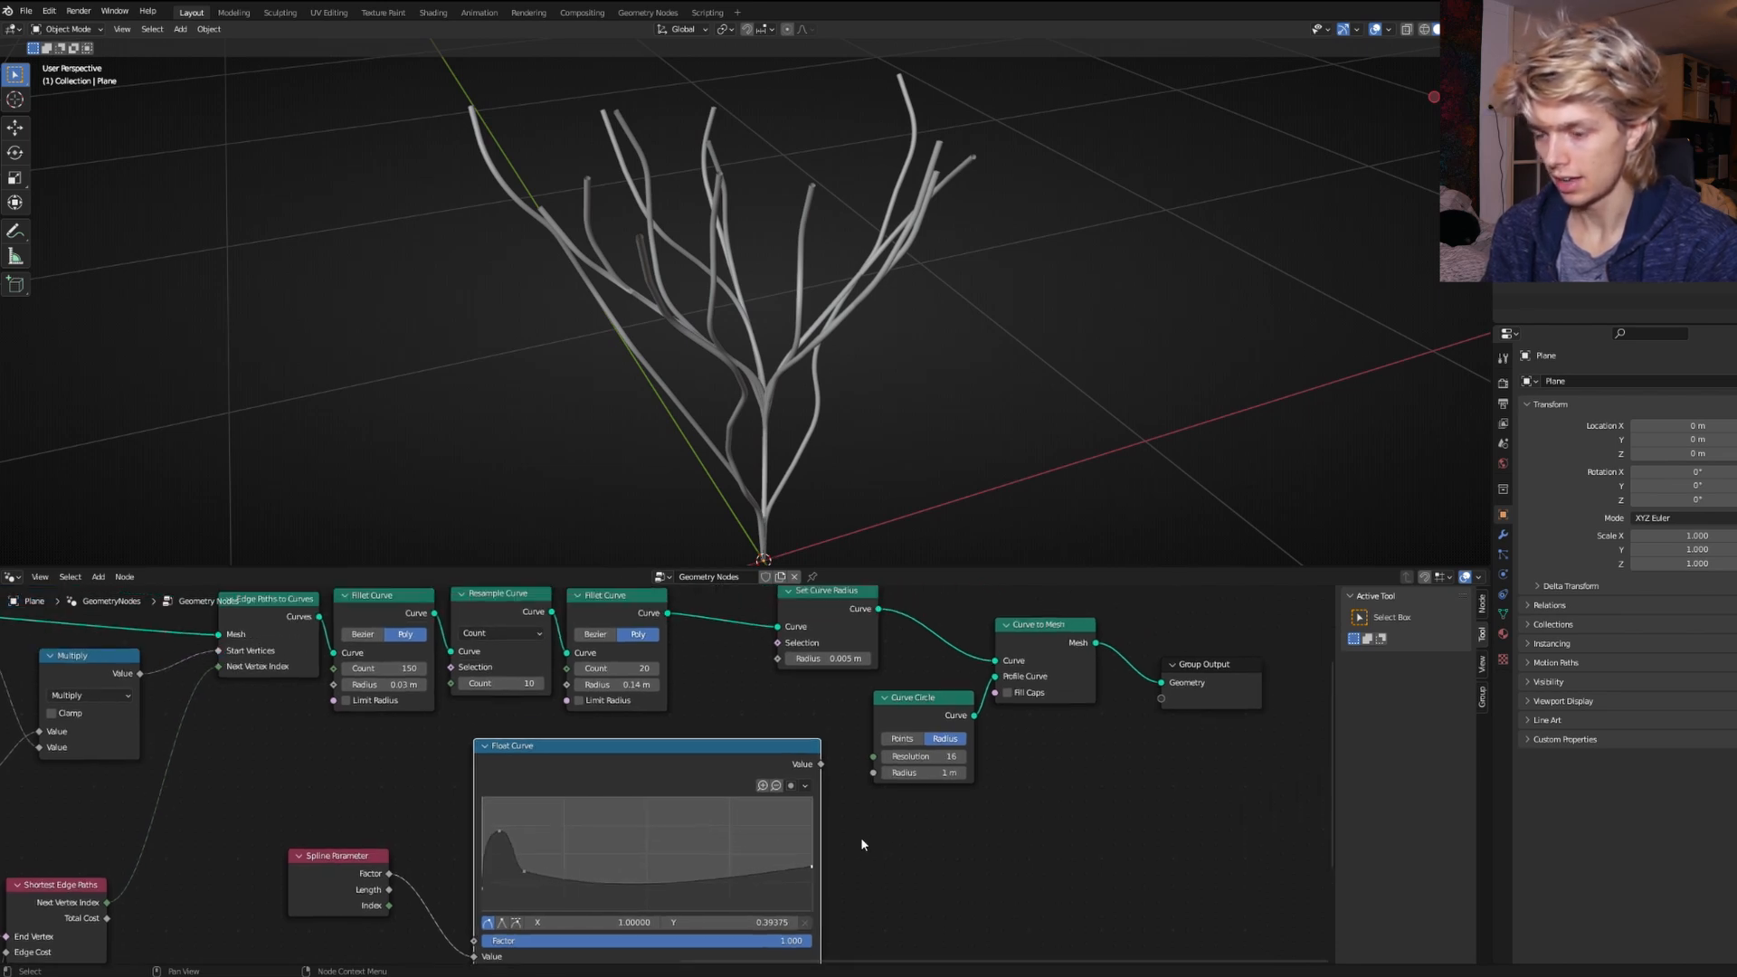
Connect the Float Curve's Value output to Set Curve Radius's Radius input.
left_click_drag(820, 765, 839, 719)
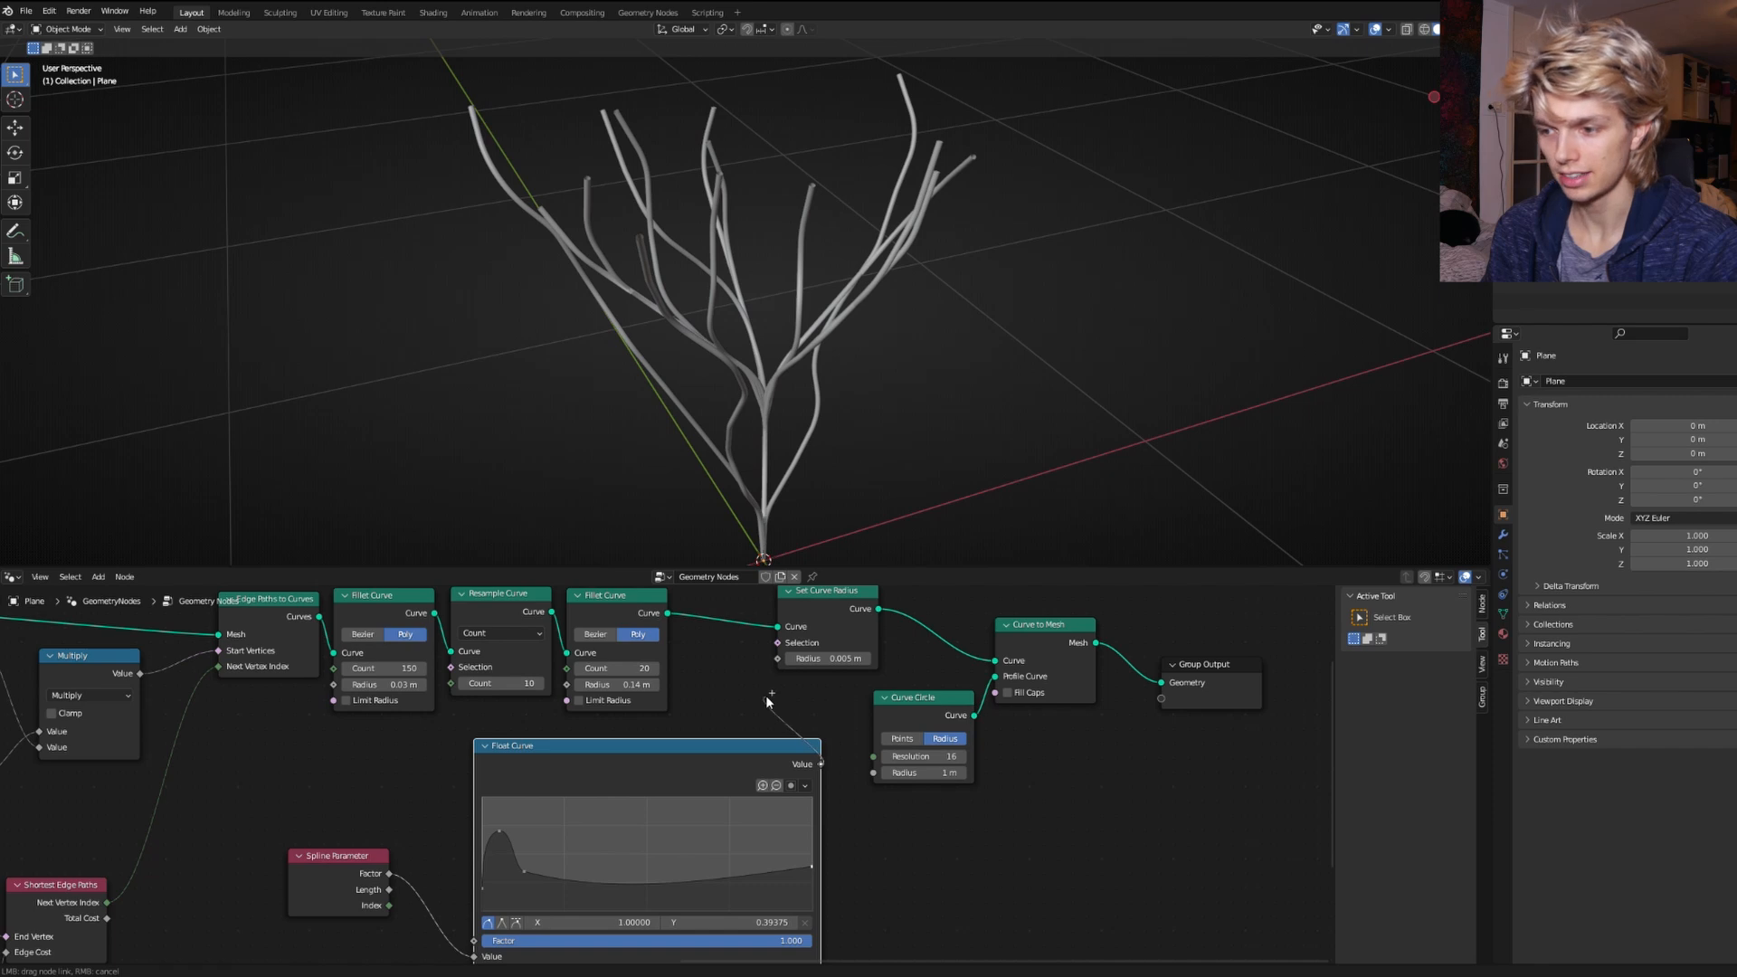
left_click_drag(775, 668, 778, 659)
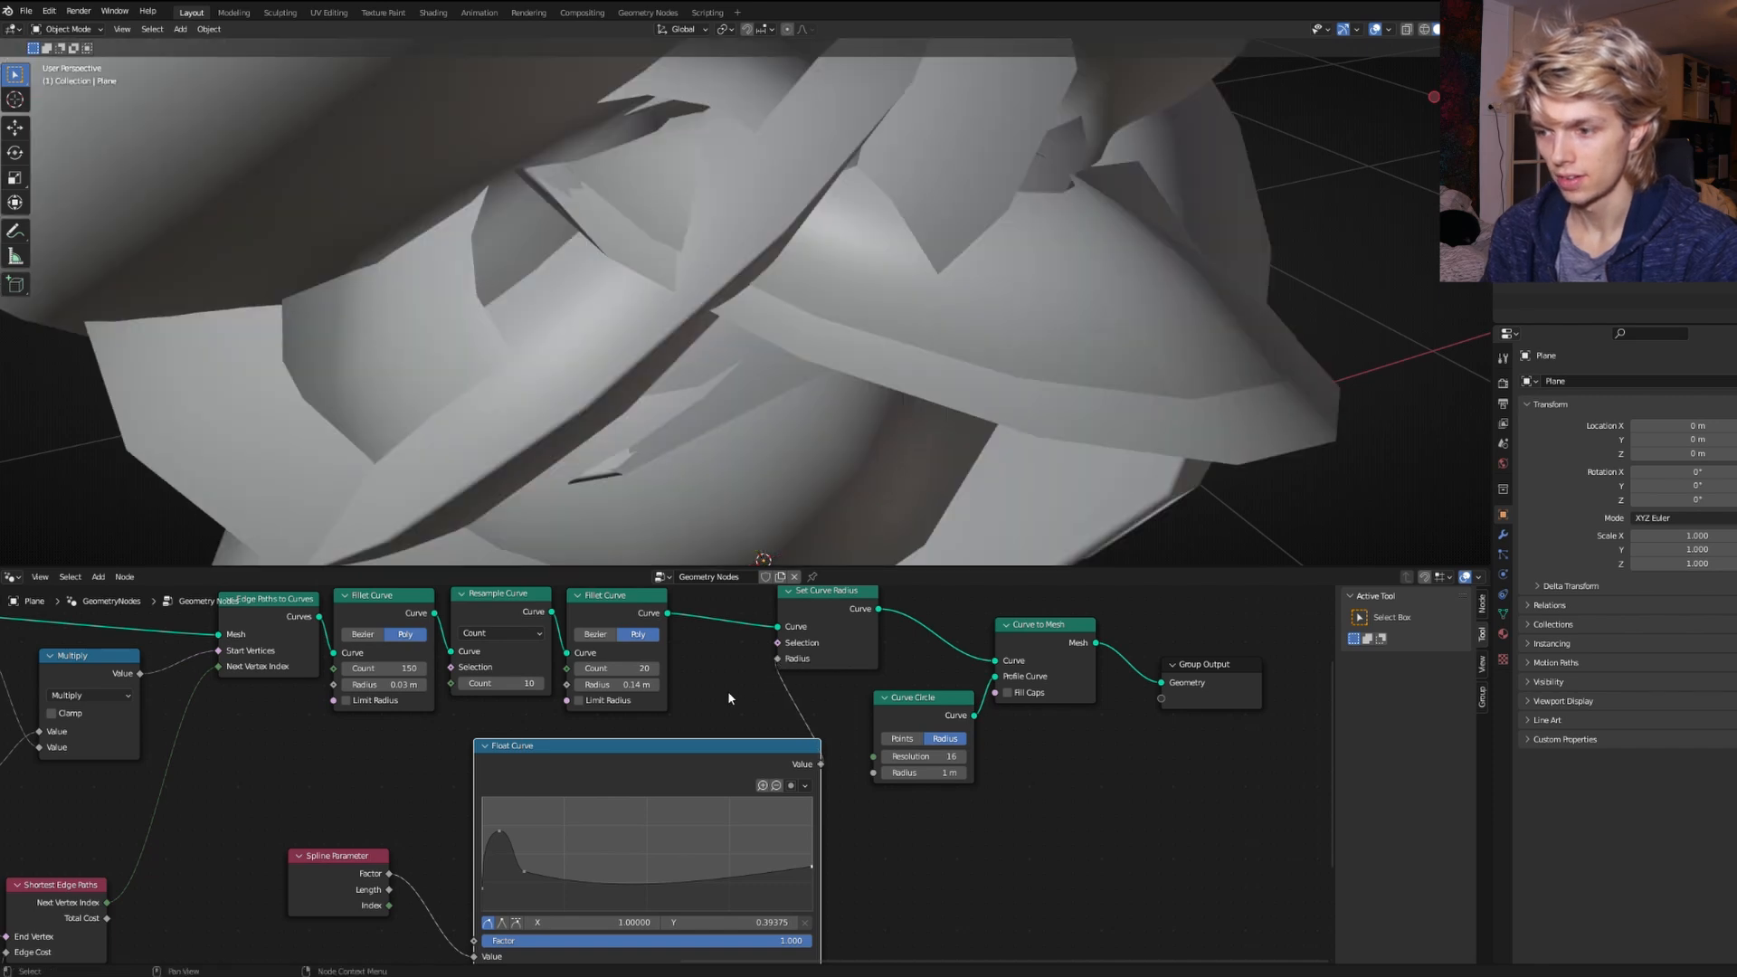
scroll(727, 691, "down", 10)
scroll(818, 443, "down", 5)
scroll(841, 431, "up", 2)
Move Set Curve Radius, Curve Circle, Curve to Mesh and Group Output together to make room after the Float Curve.
left_click_drag(982, 769, 748, 694)
key("g")
left_click(800, 714)
Insert a Math node on the link between Float Curve and Set Curve Radius.
key("shift+a")
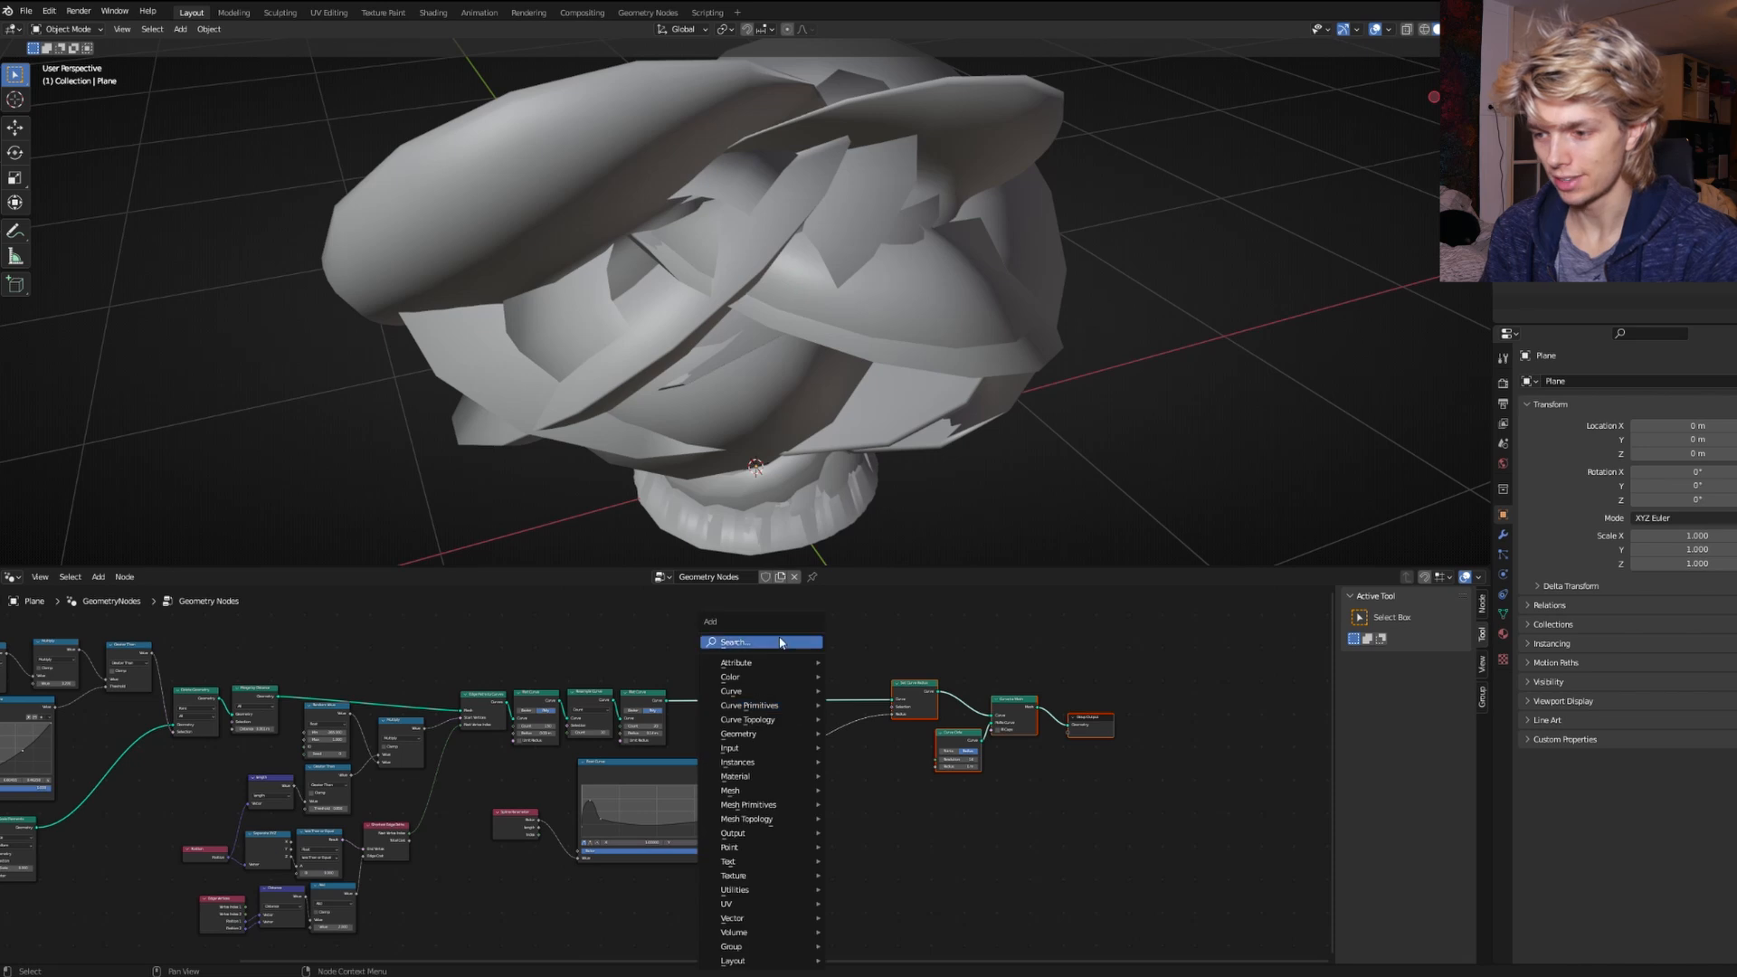
type("MAT")
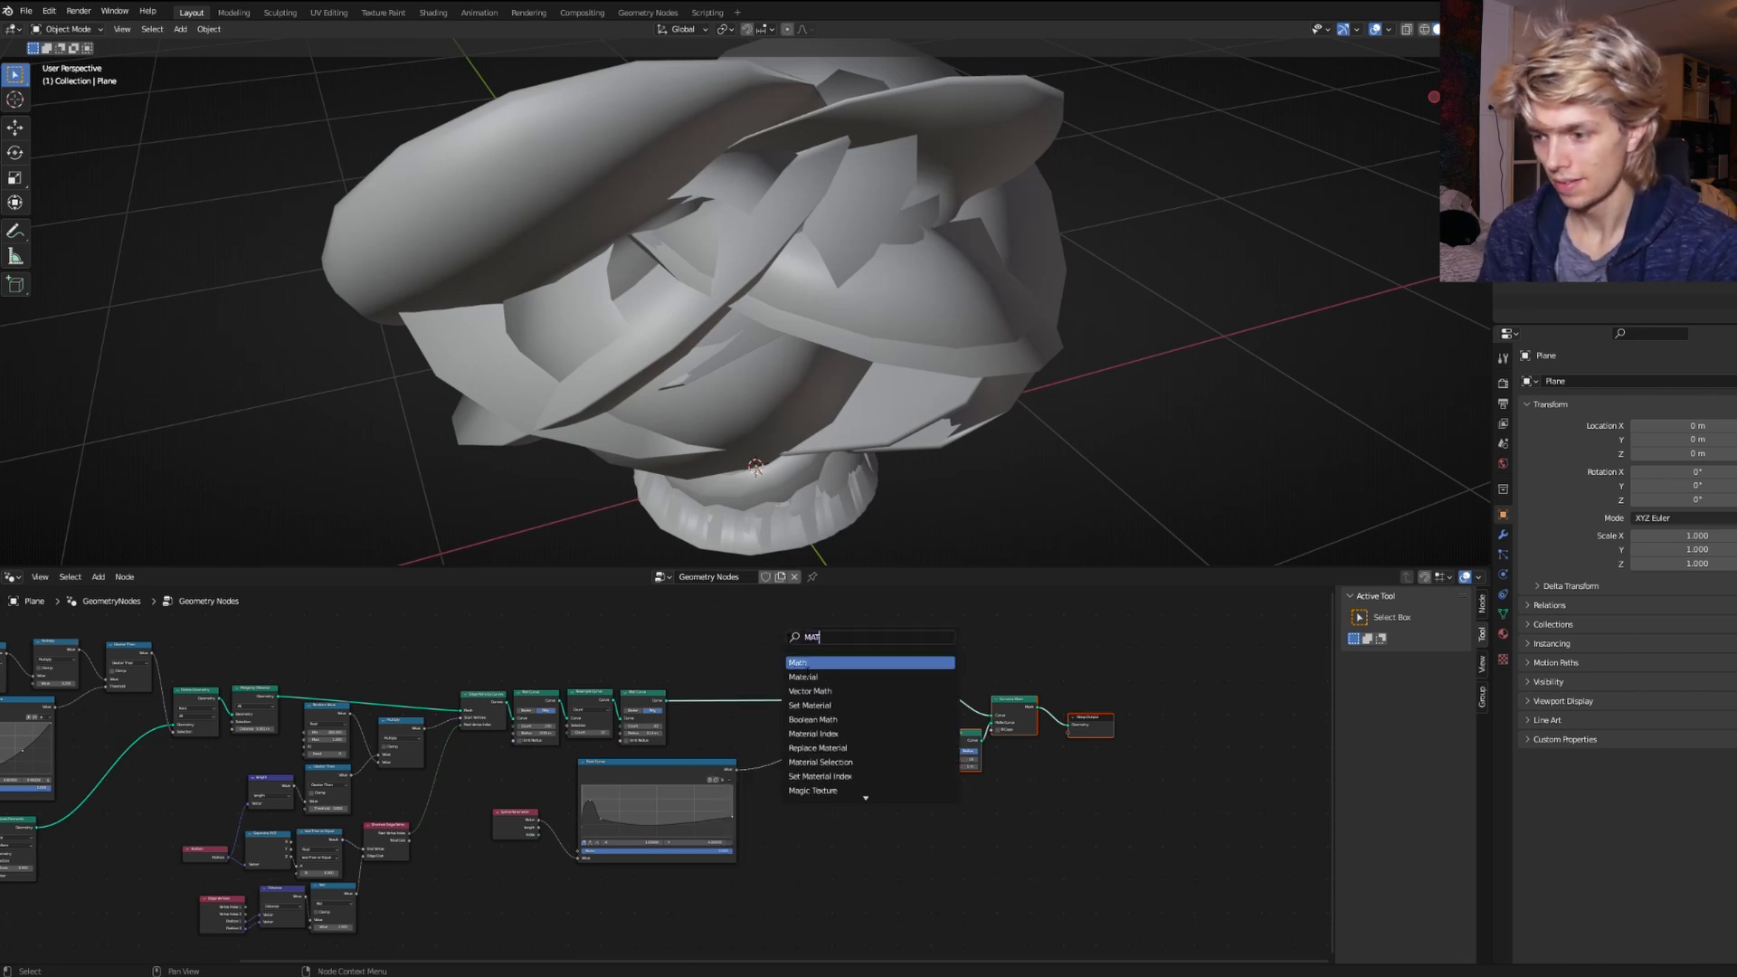
key("Return")
left_click(789, 753)
Switch the Math node to Multiply and set its second value to 0.030.
left_click(786, 760)
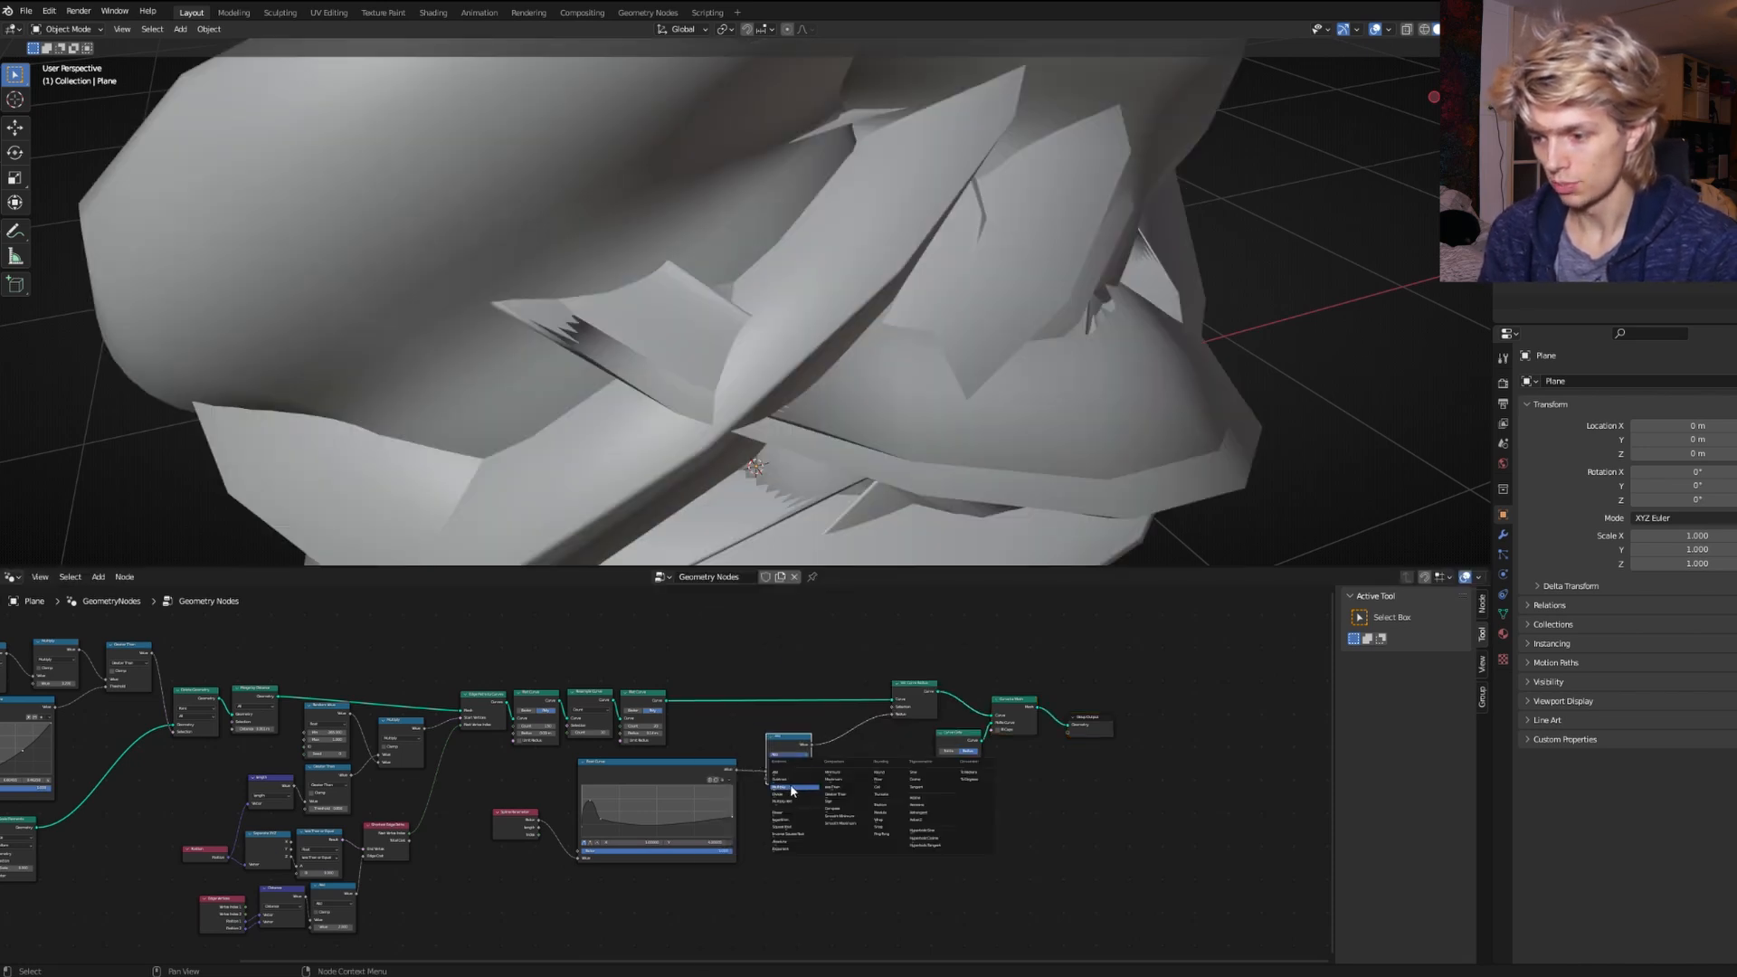
left_click(791, 789)
scroll(817, 799, "up", 4)
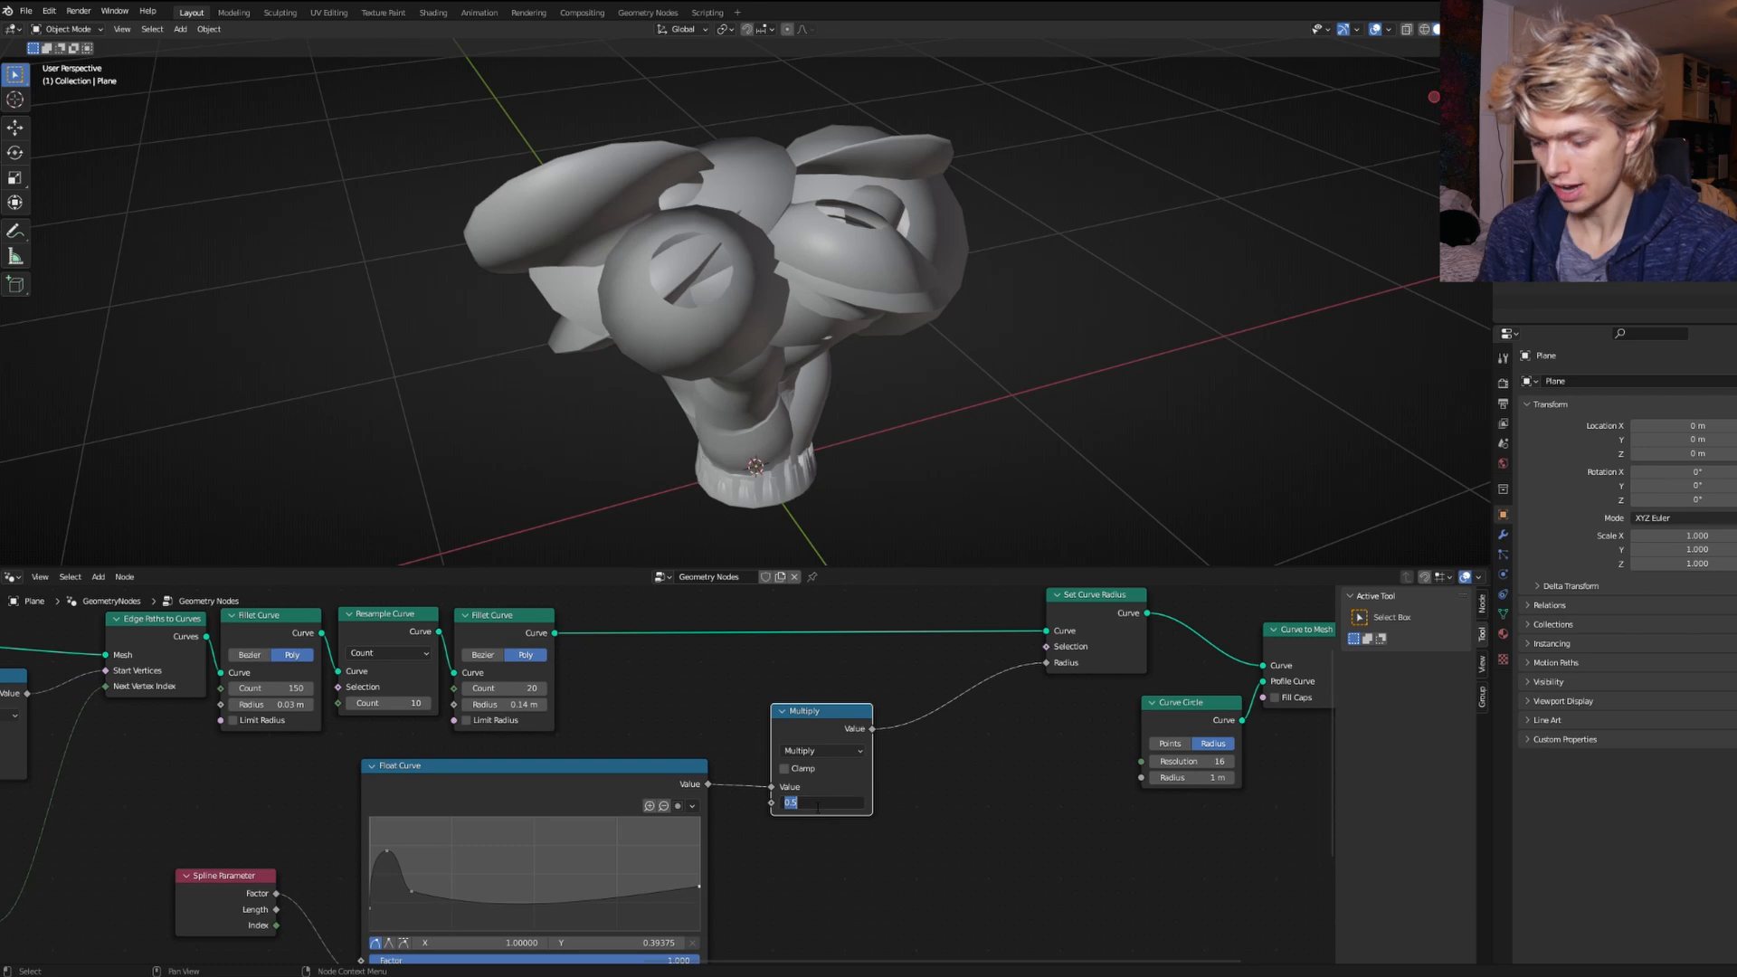
key("Return")
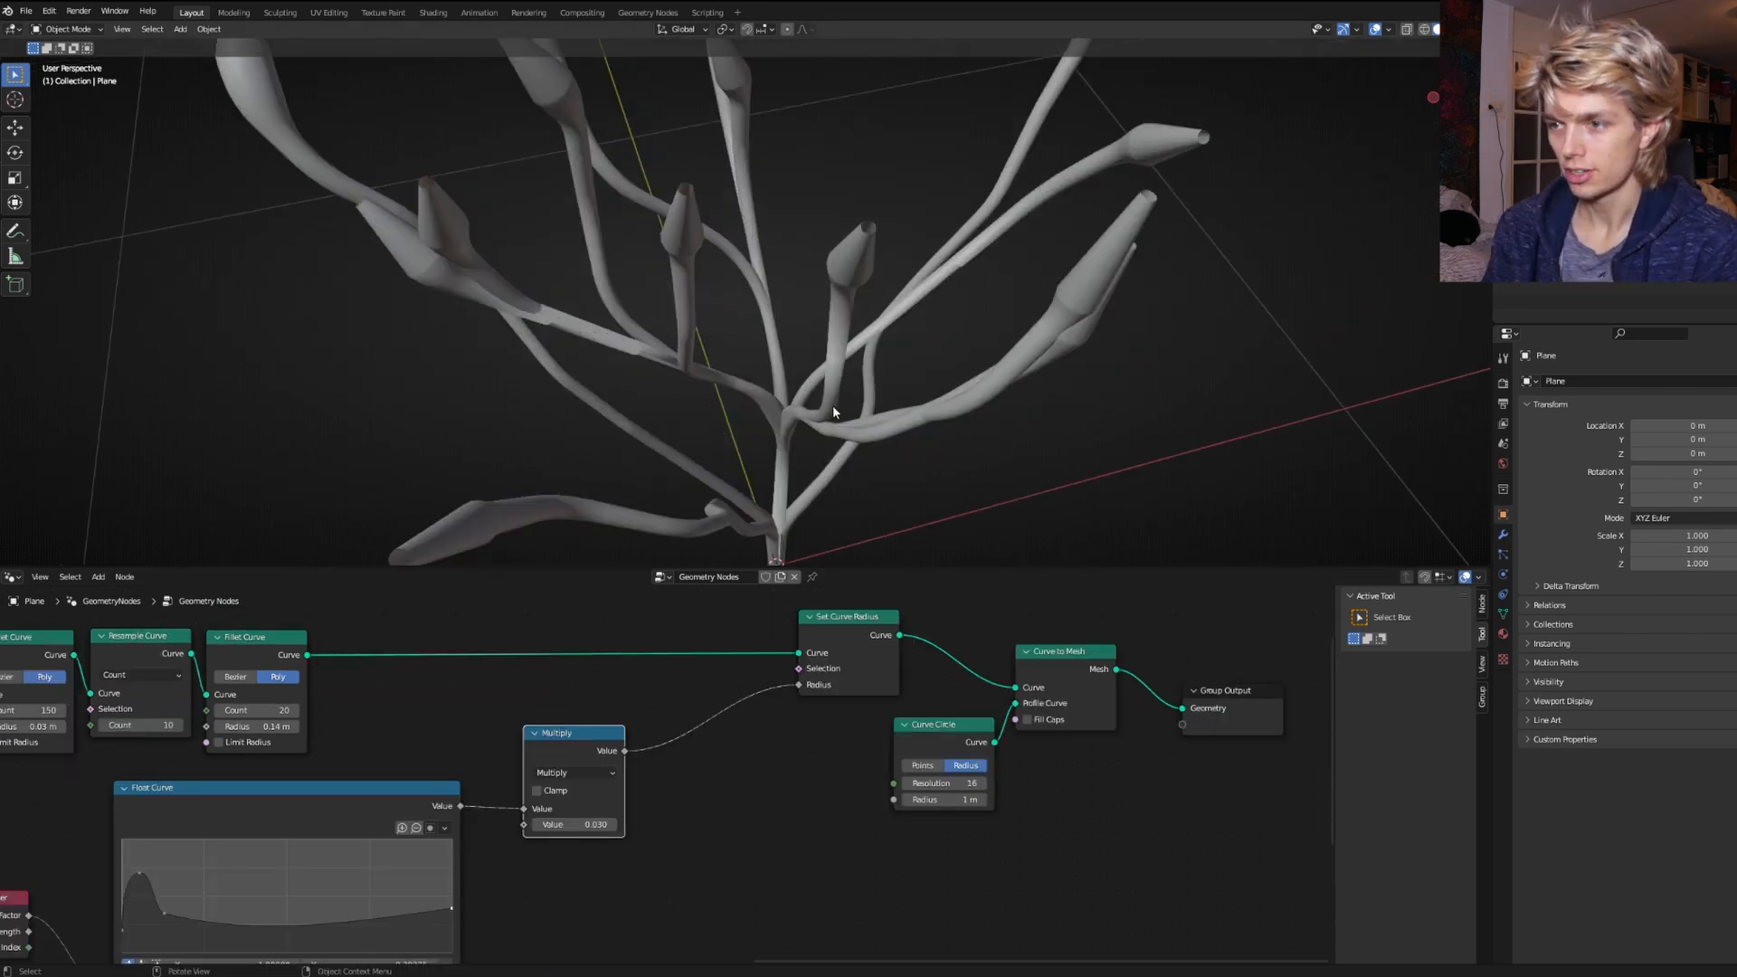
middle_click_drag(832, 406, 801, 365)
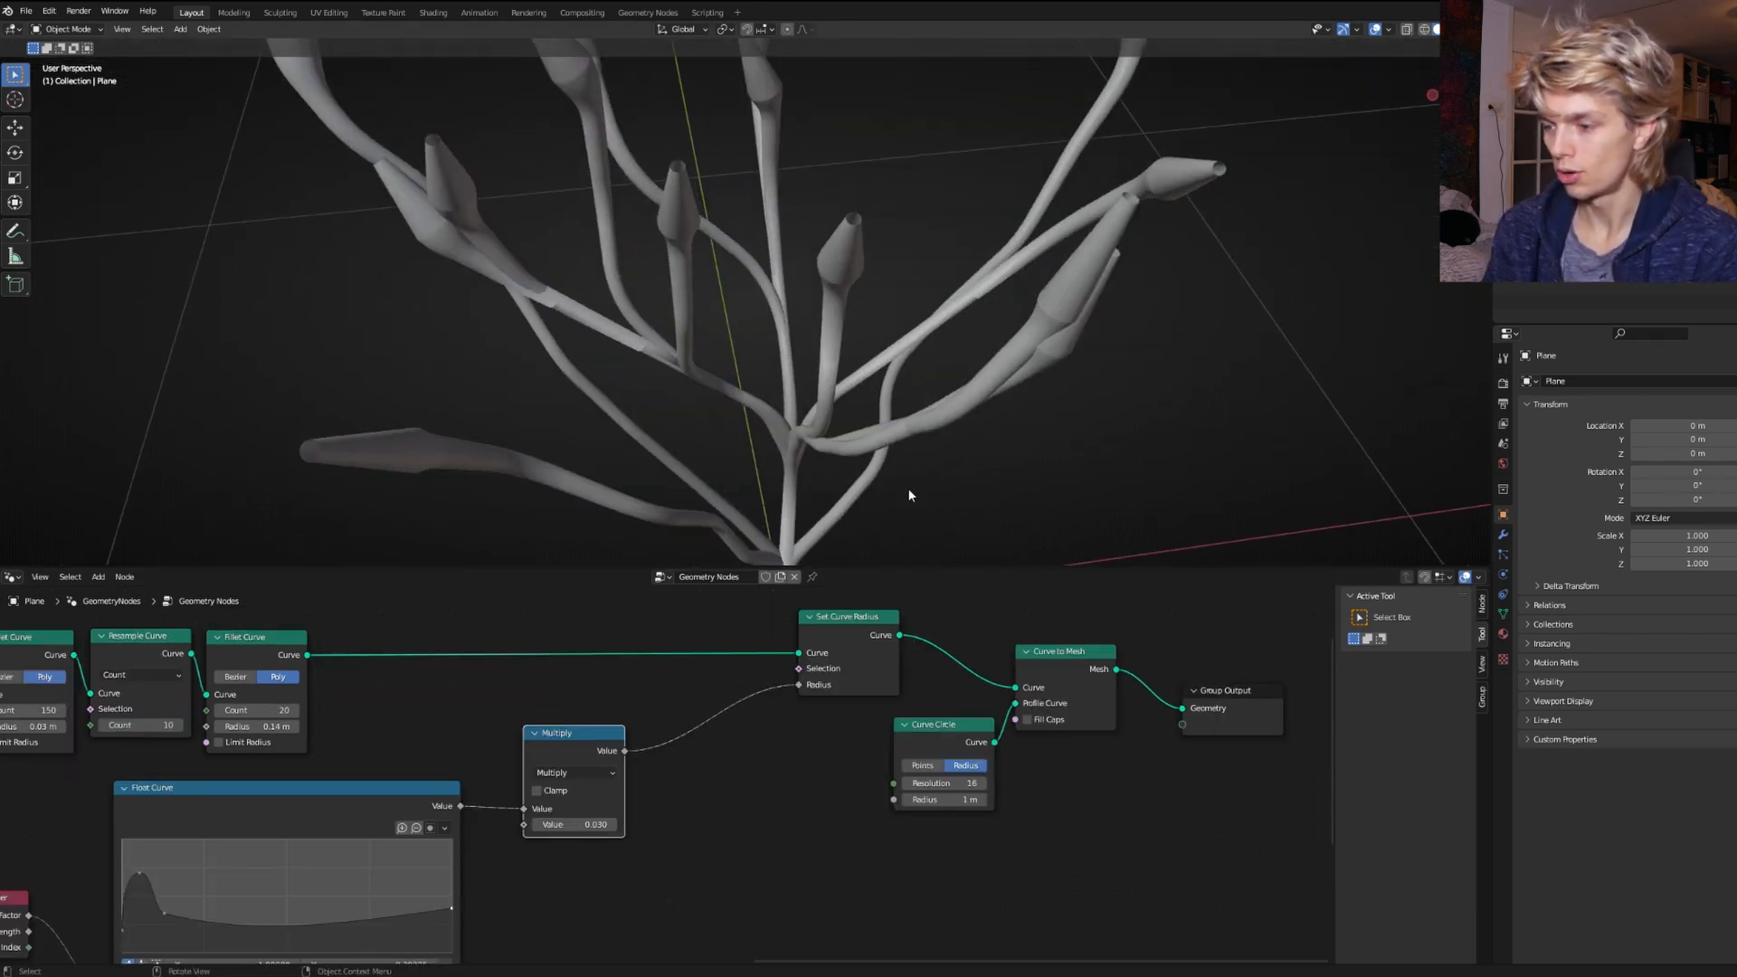
Enable Fill Caps on the Curve to Mesh node.
left_click(1027, 718)
middle_click_drag(671, 758, 839, 756)
middle_click_drag(869, 380, 698, 524)
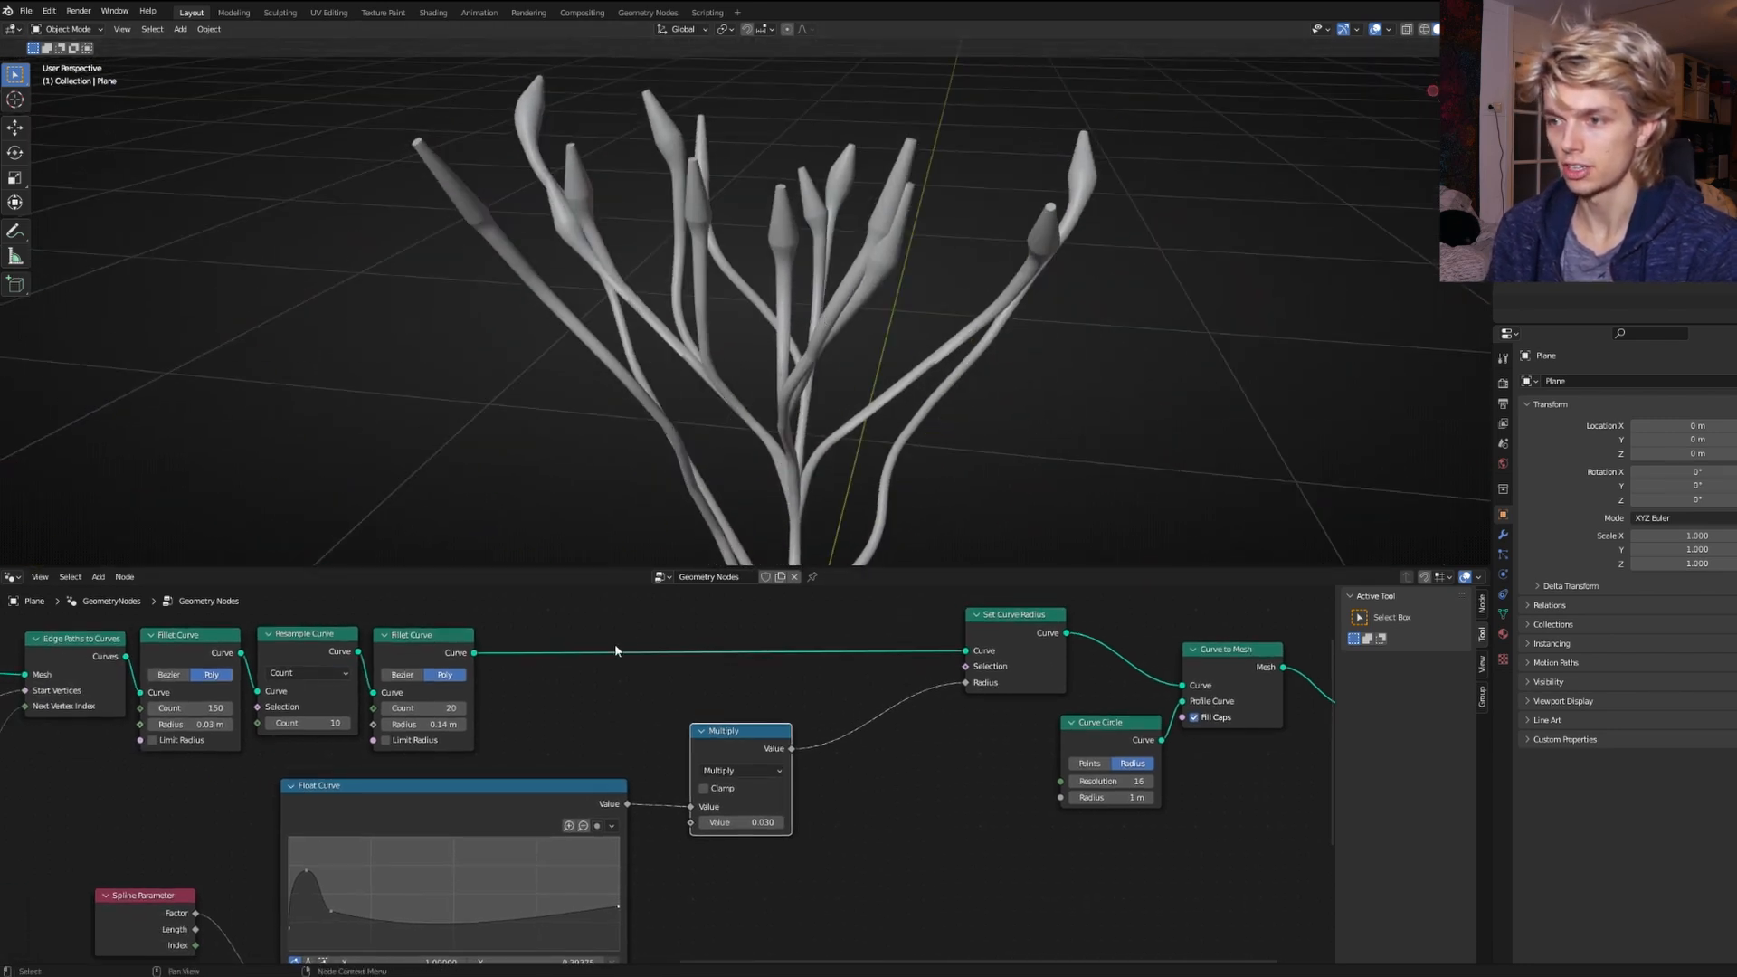
Duplicate the Resample Curve node, insert the copy after the second Fillet Curve, and set its Count to 100.
left_click(310, 657)
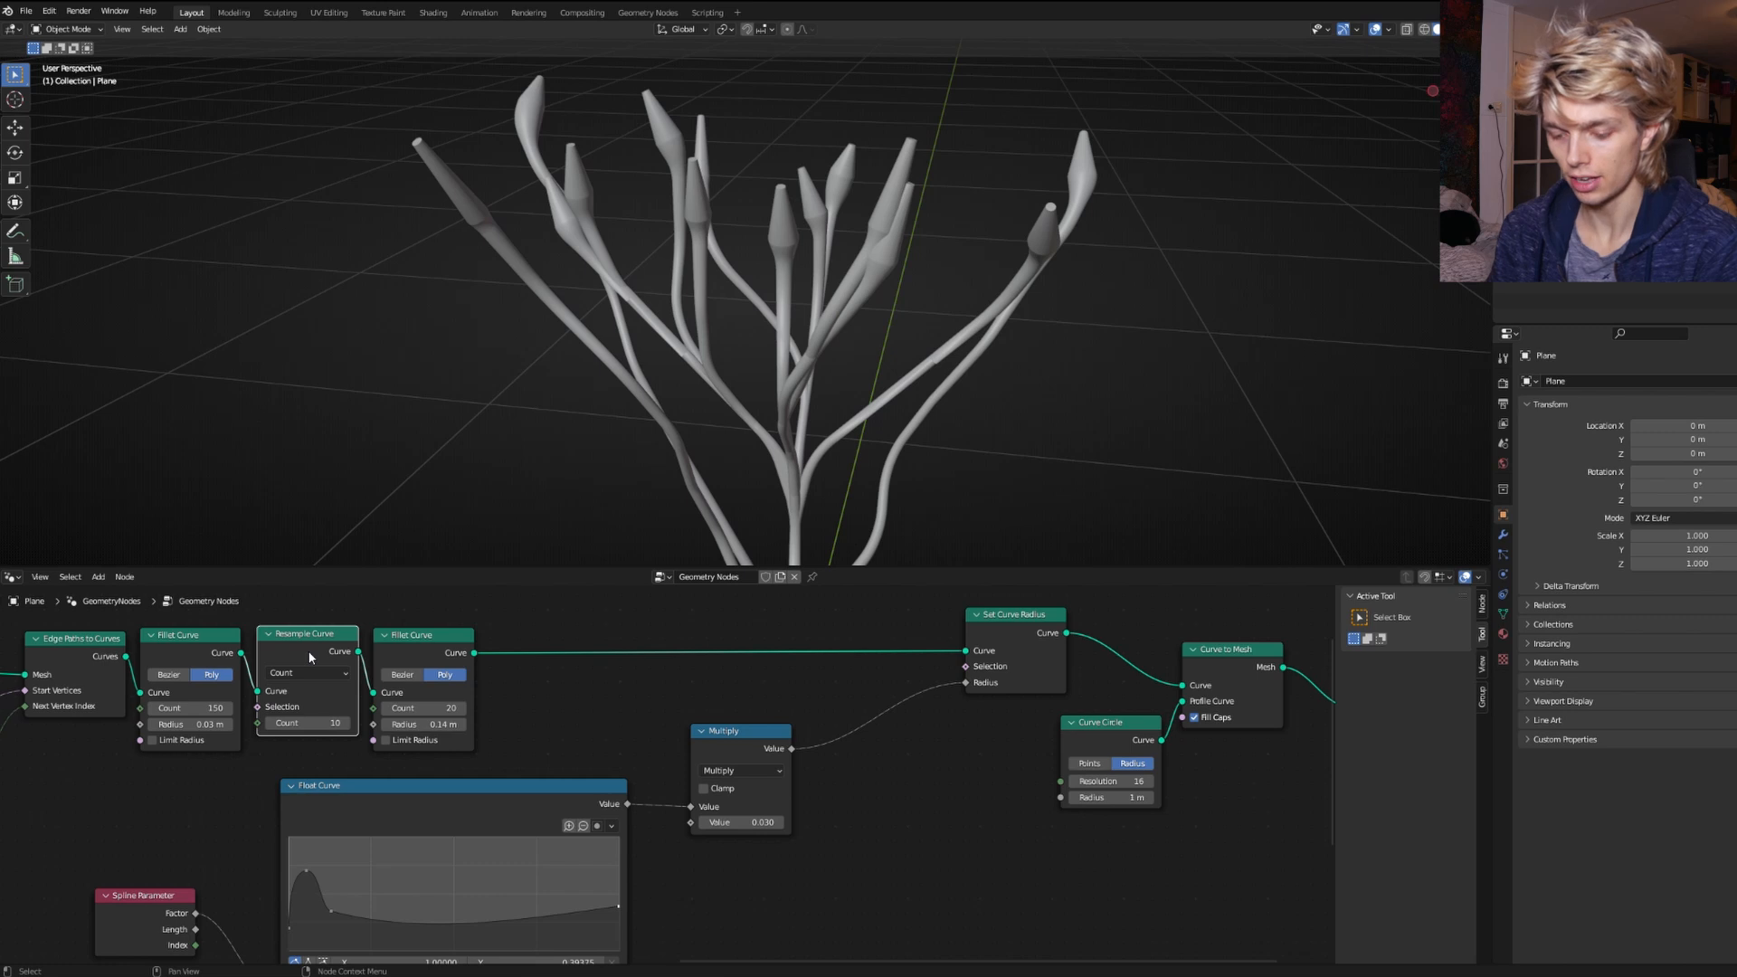
key("shift+d")
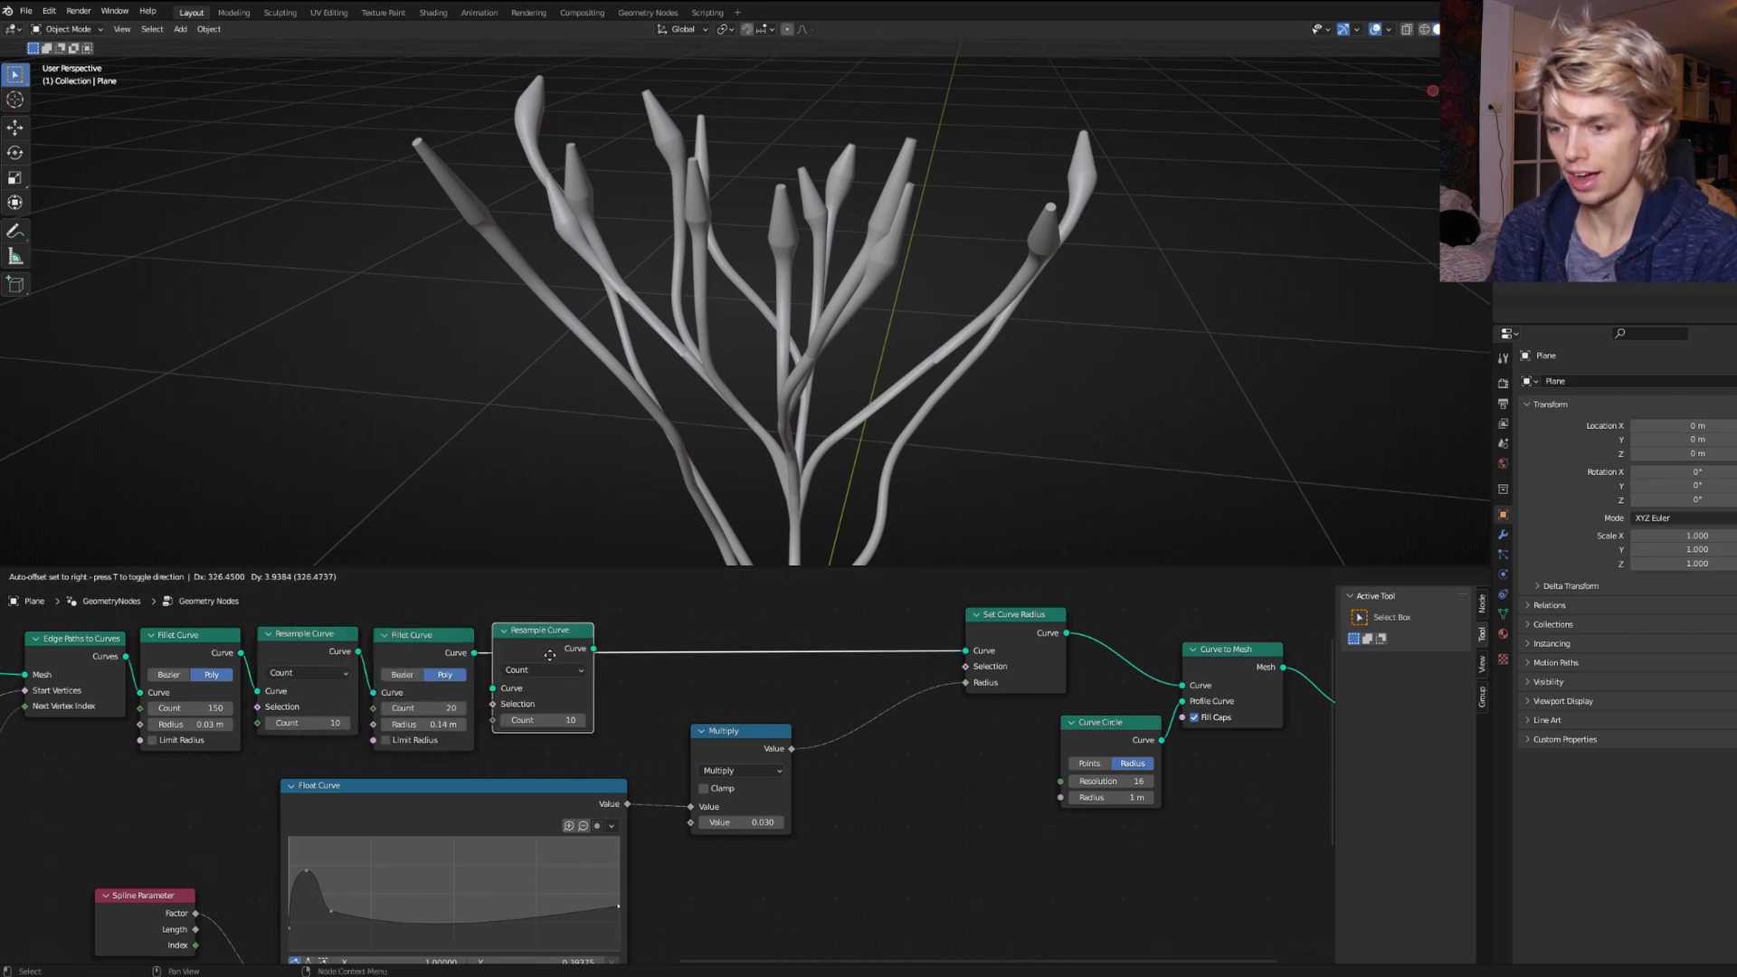
left_click(590, 646)
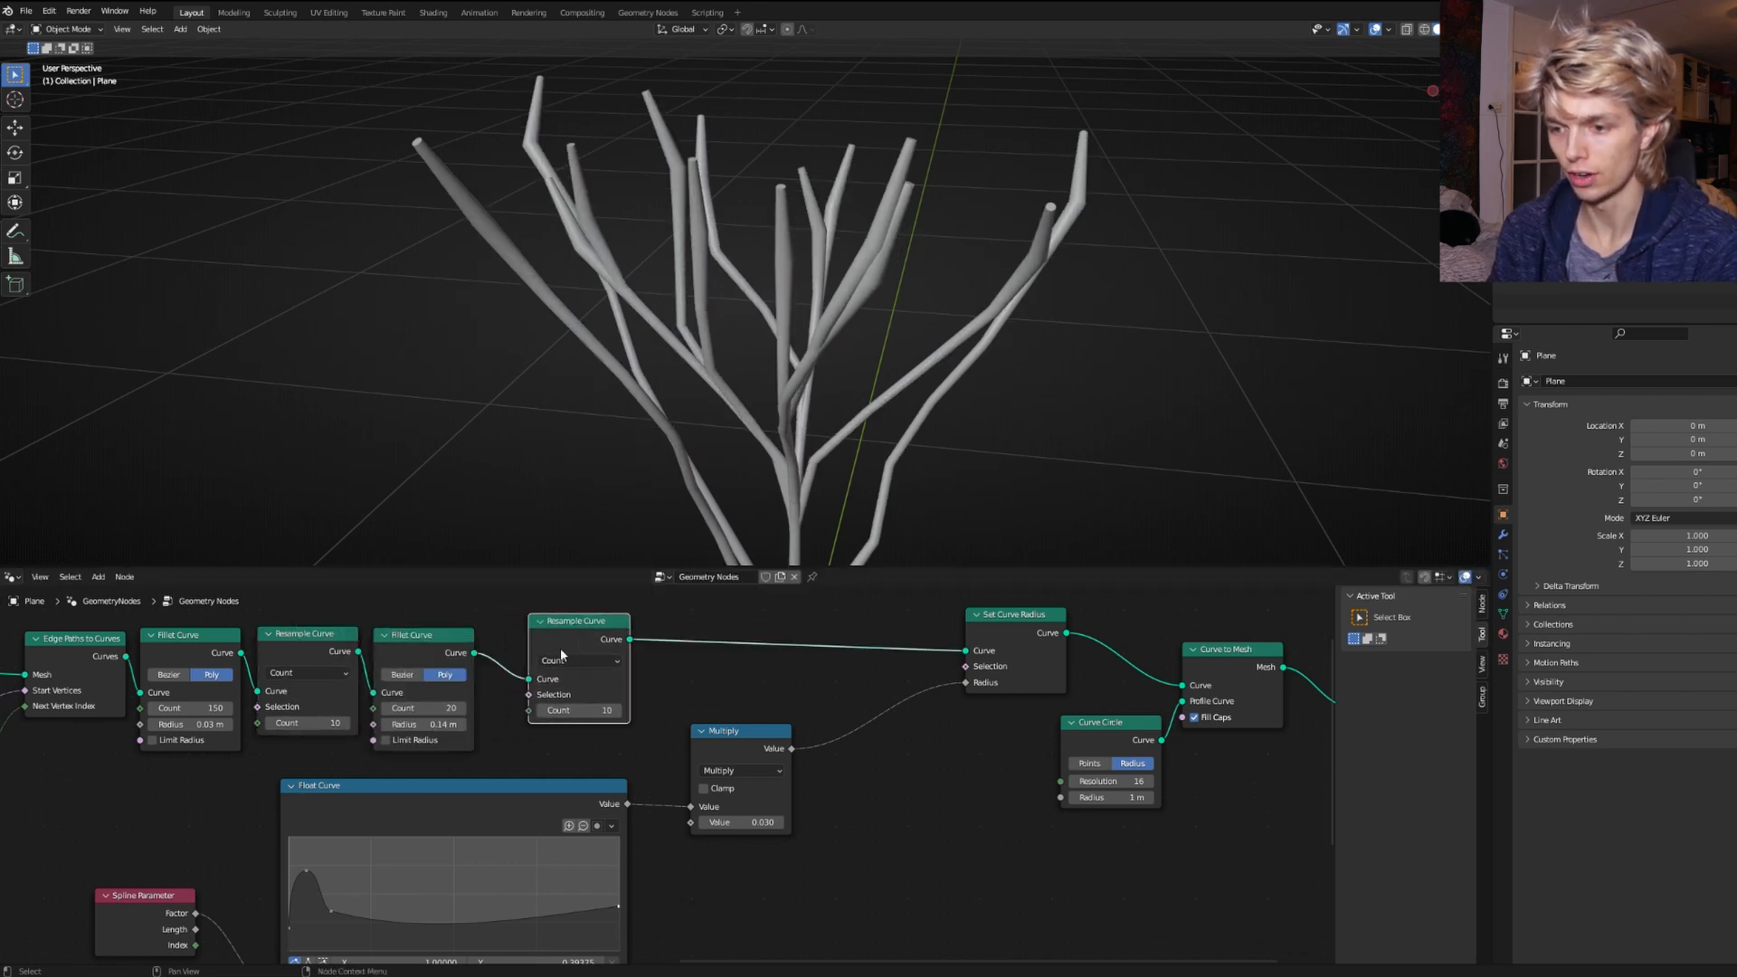
double_click(580, 711)
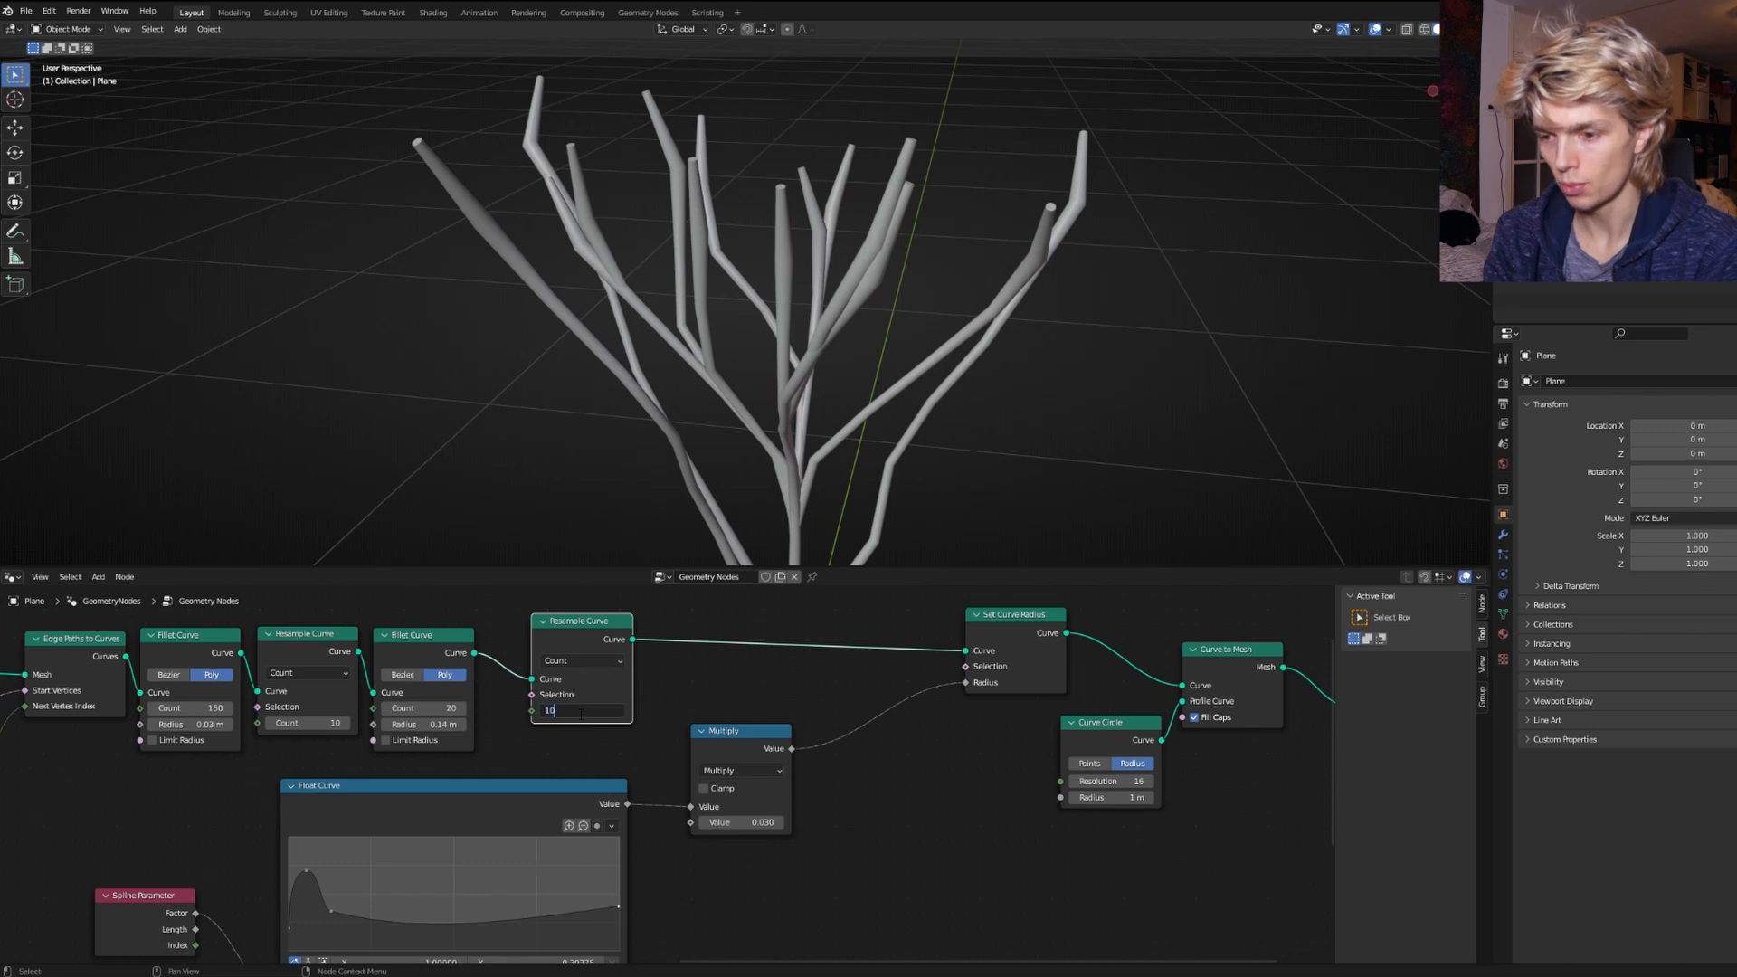
type("100")
key("Return")
middle_click_drag(418, 810, 485, 769)
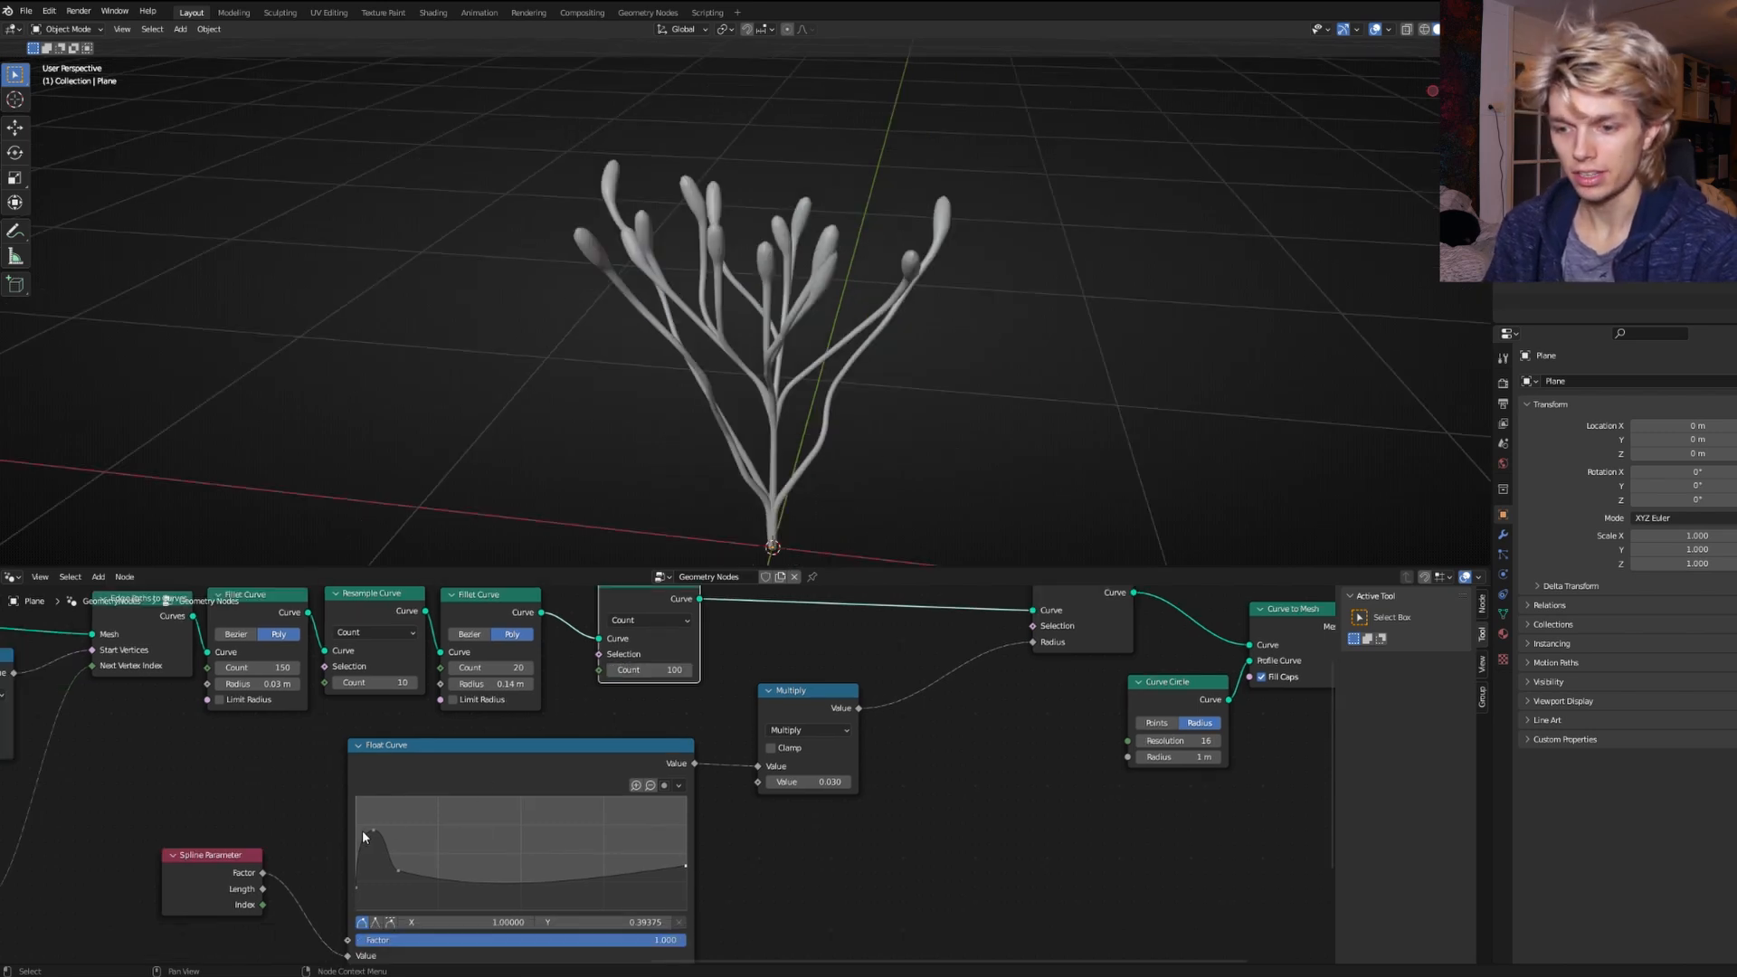
Refine the Float Curve with a peak near X 0.04, Y 0.76, a dip near X 0.11, Y 0.36, and an added middle point.
left_click_drag(369, 828, 375, 830)
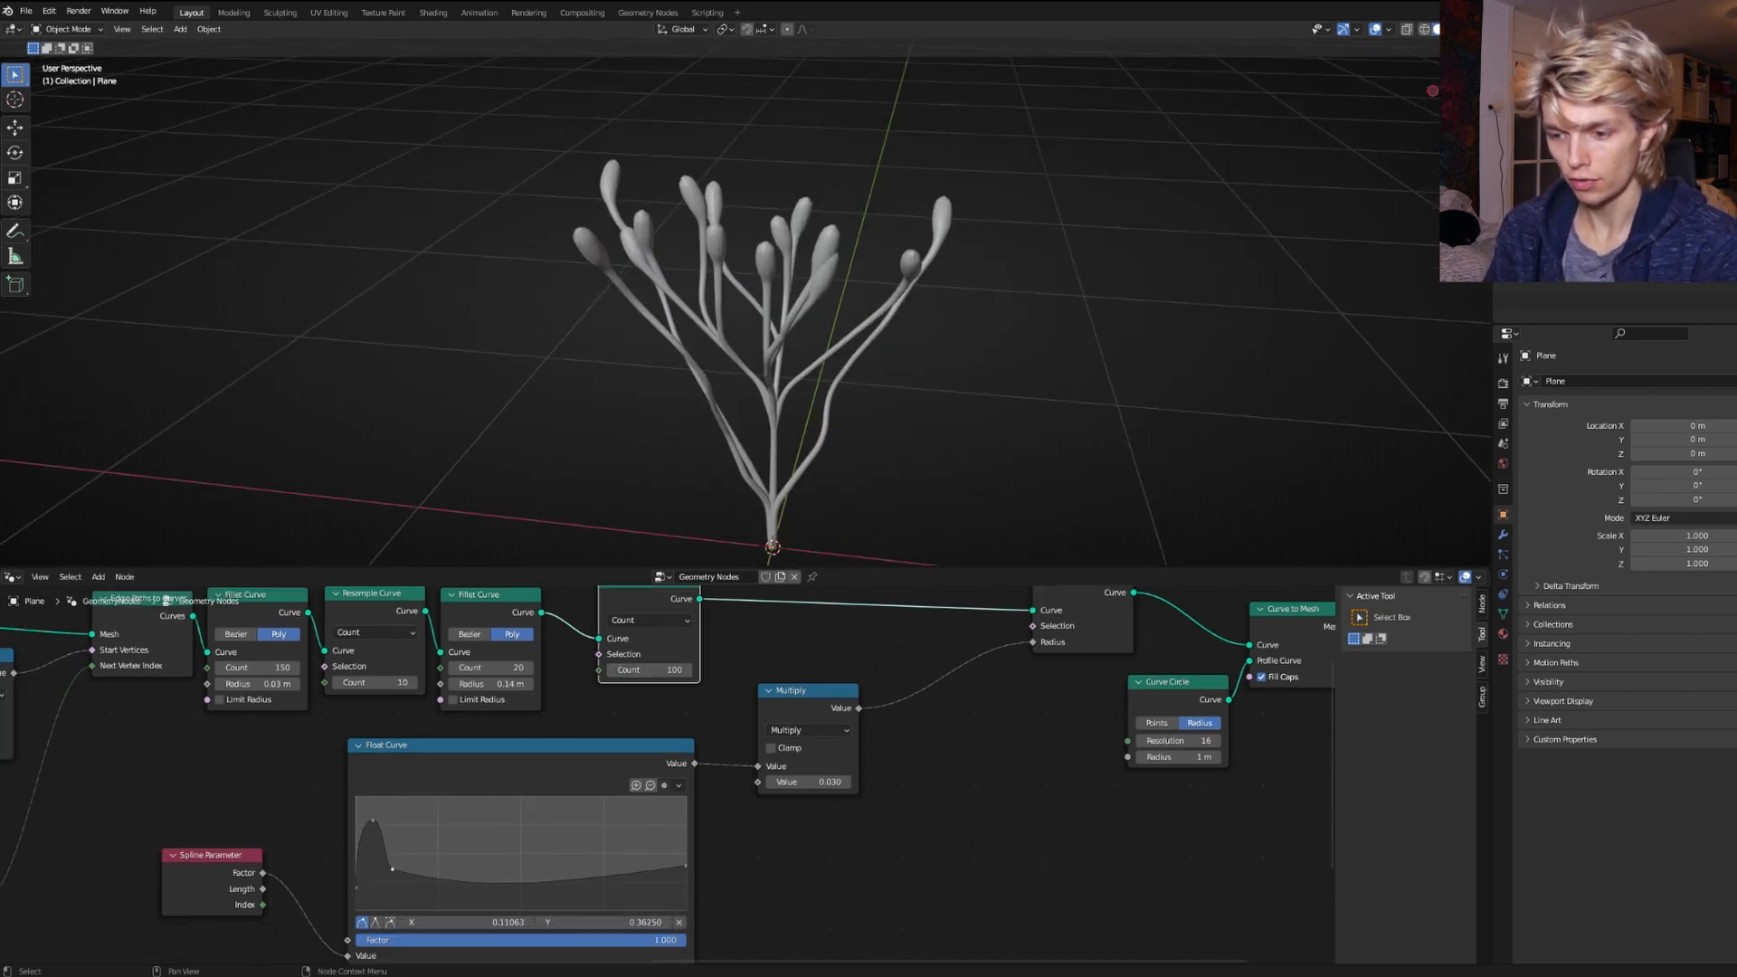
left_click_drag(507, 891, 512, 875)
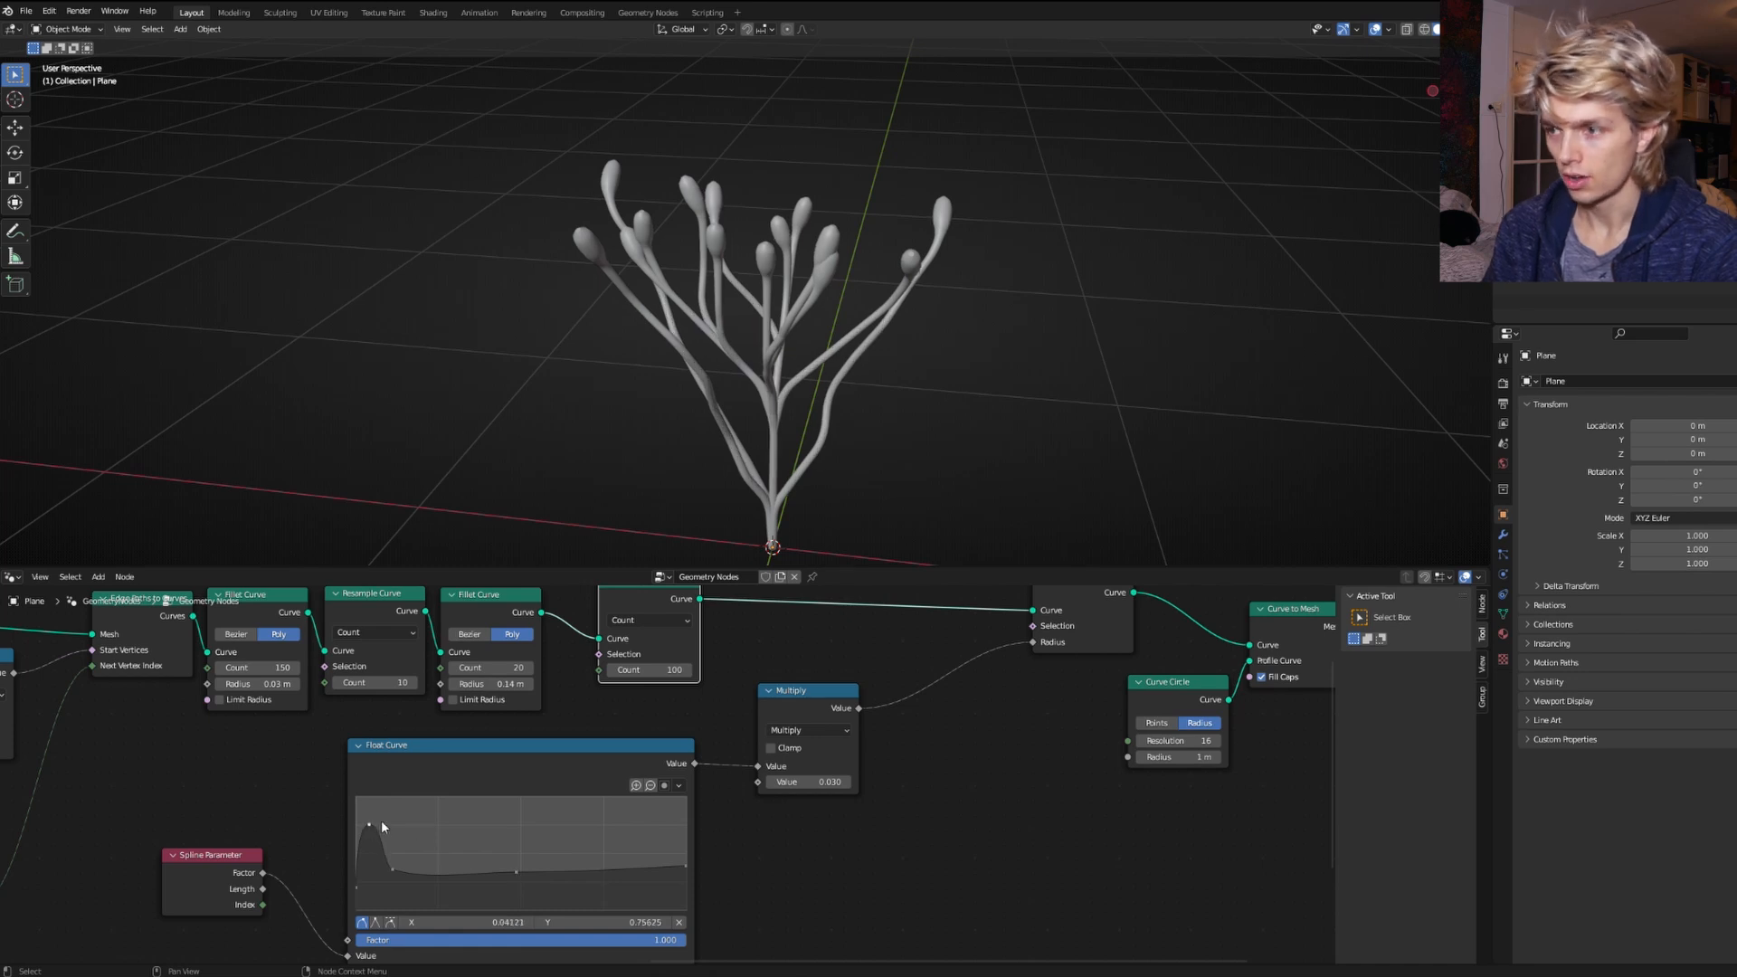
mouse_move(660, 456)
middle_mouse_down()
mouse_move(605, 407)
mouse_move(733, 442)
mouse_move(681, 460)
middle_mouse_up()
scroll(788, 418, "up", 4)
middle_click_drag(788, 418, 793, 313)
left_click(837, 250)
scroll(670, 217, "down", 3)
scroll(669, 767, "down", 5)
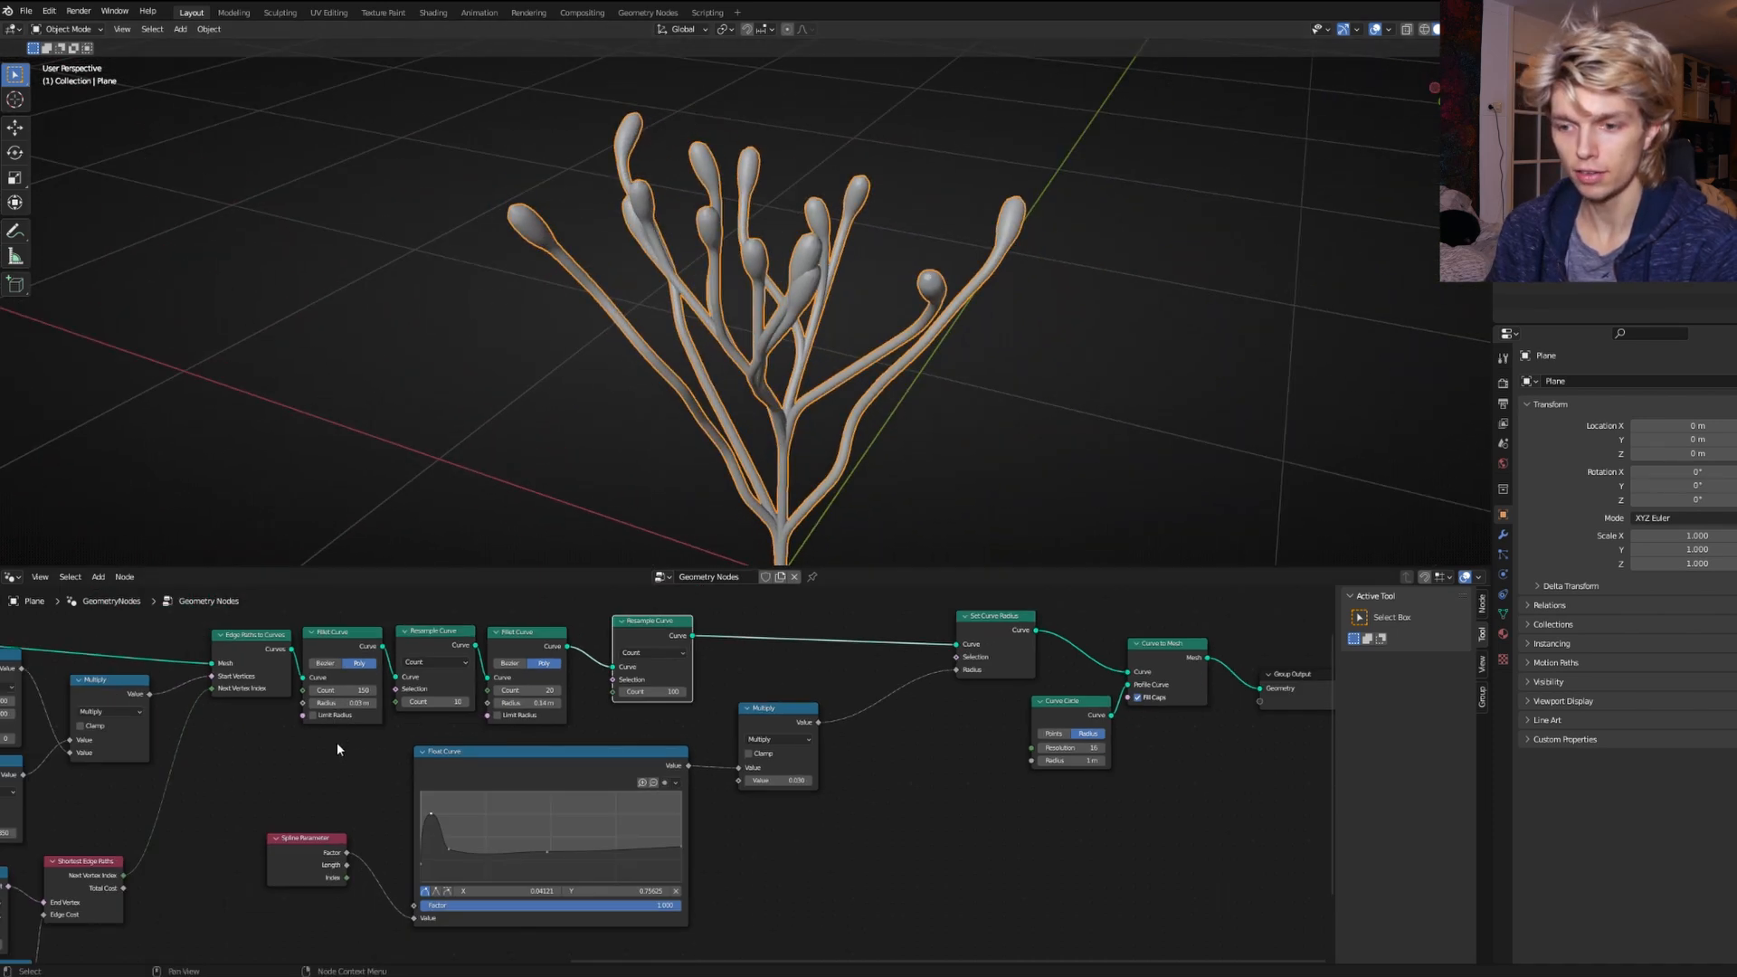
Adjust the Random Value node that feeds the curves' start vertices to vary which branches are generated.
middle_click_drag(271, 787, 681, 773)
scroll(543, 773, "up", 1)
middle_click_drag(540, 776, 705, 756)
middle_click_drag(429, 749, 683, 798)
scroll(683, 798, "down", 3)
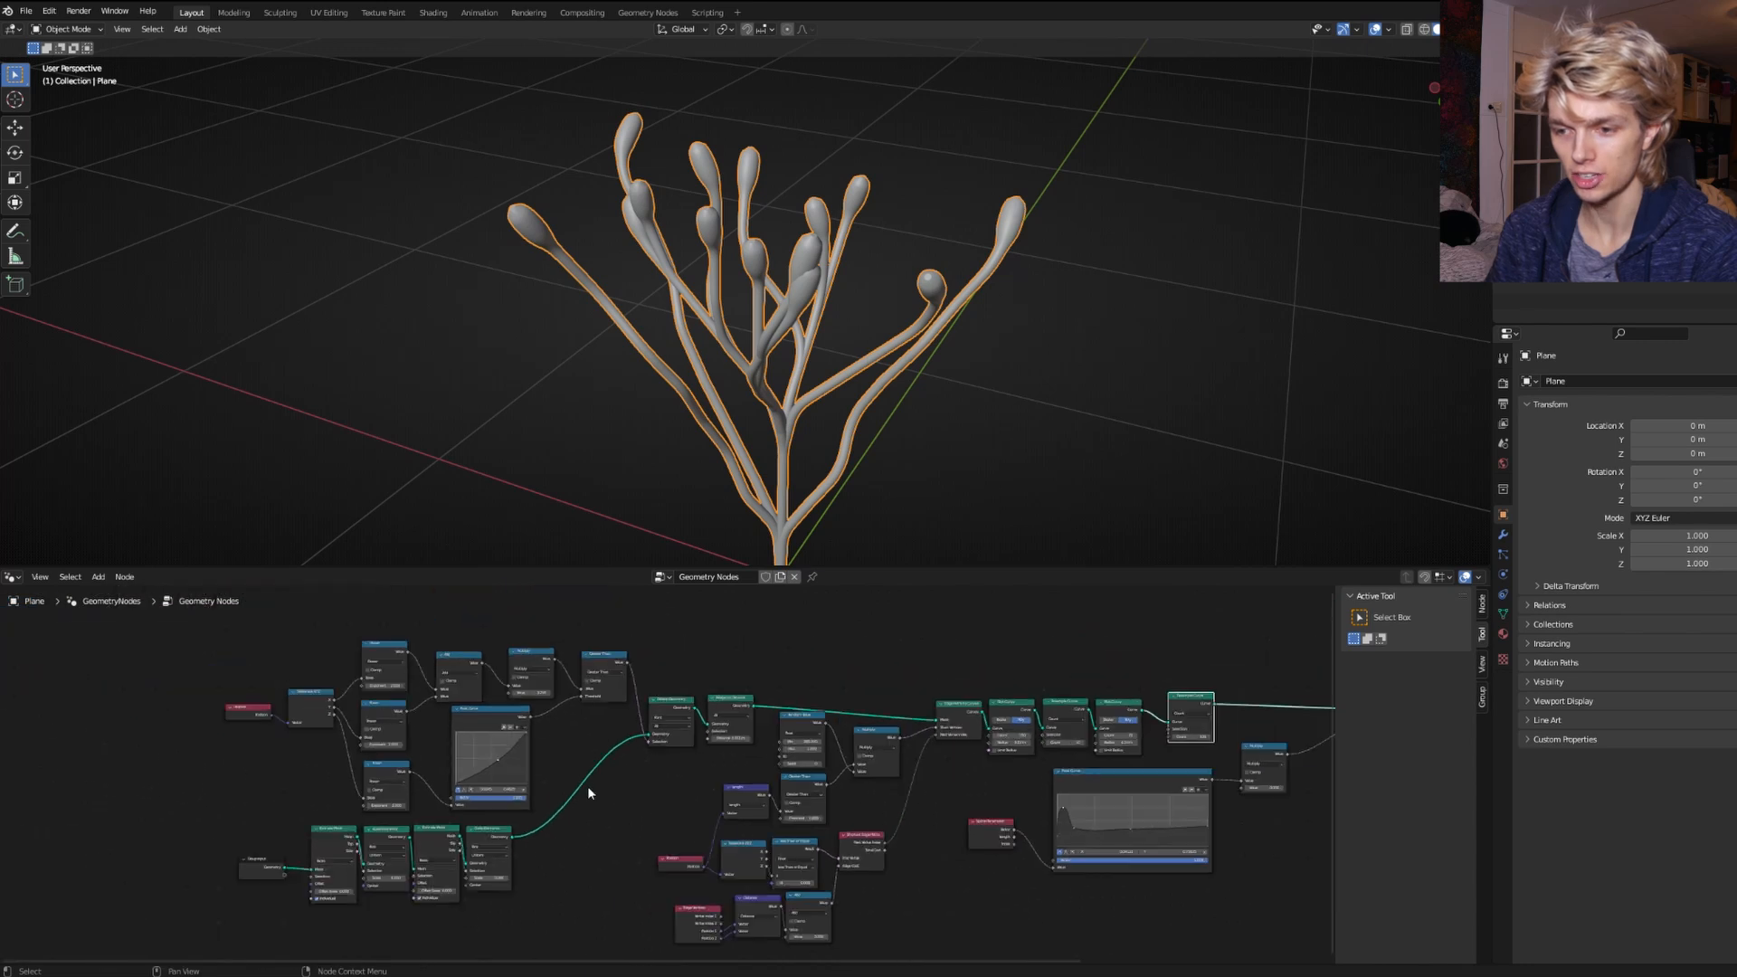
middle_click_drag(556, 778, 501, 793)
scroll(566, 785, "up", 5)
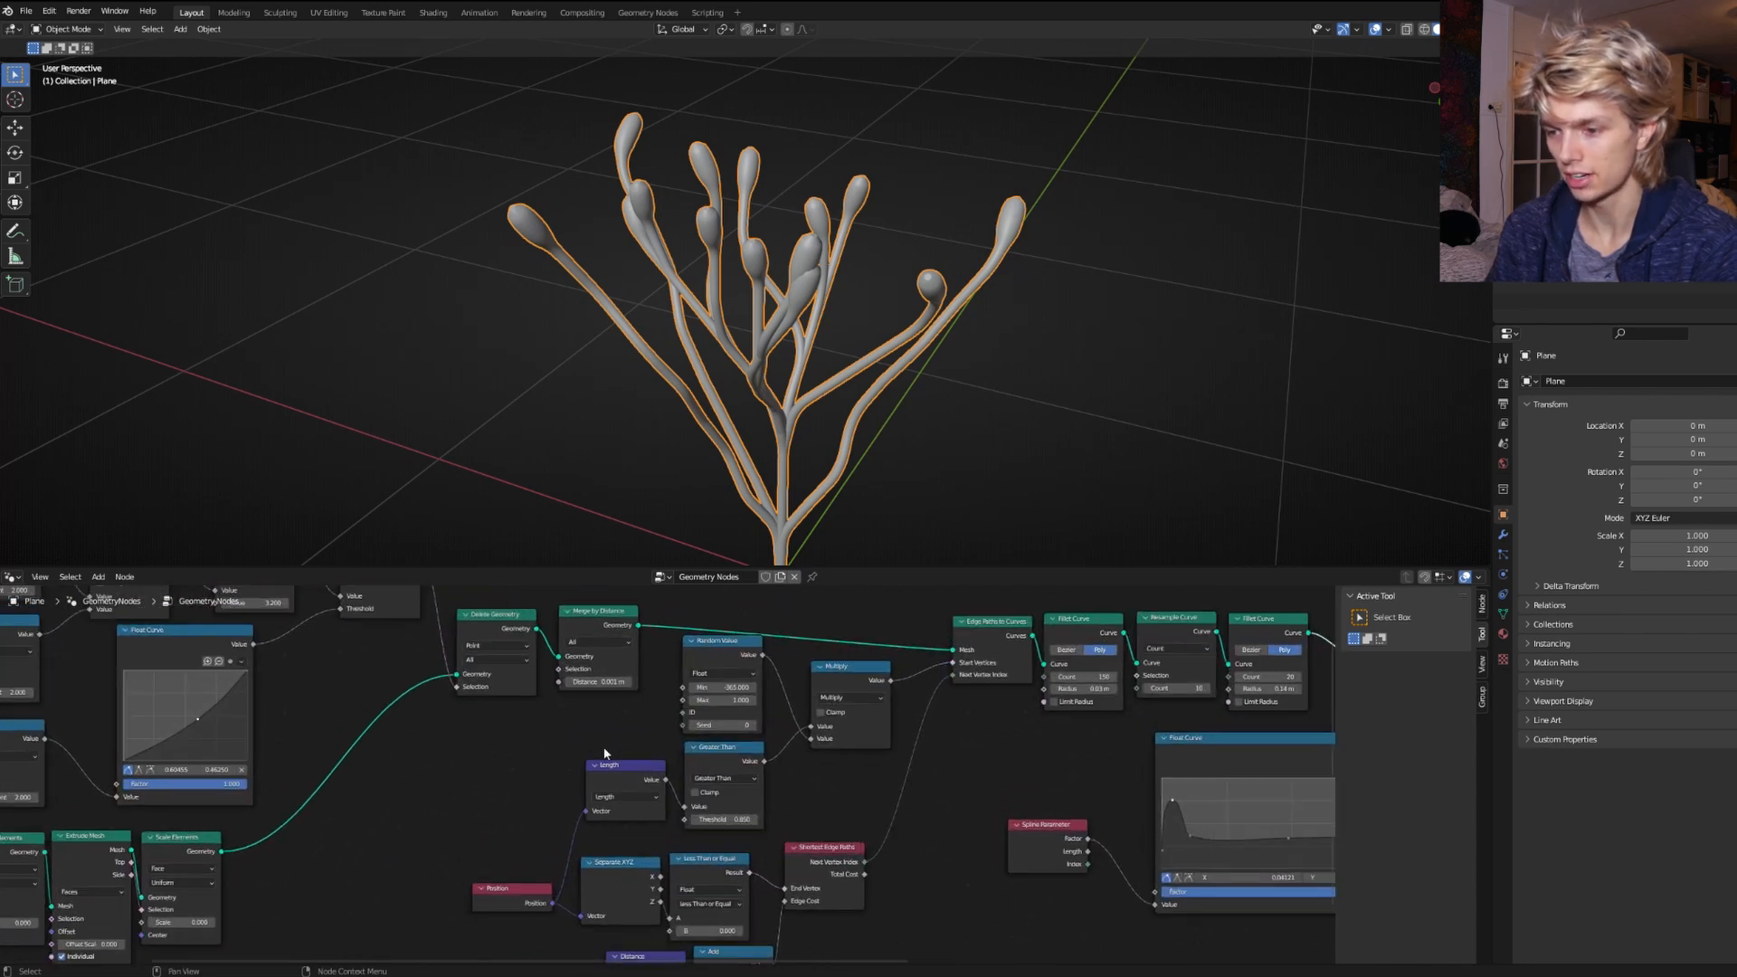
middle_click_drag(682, 721, 598, 776)
scroll(599, 778, "up", 5)
left_click_drag(624, 780, 776, 781)
middle_click_drag(701, 451, 708, 364)
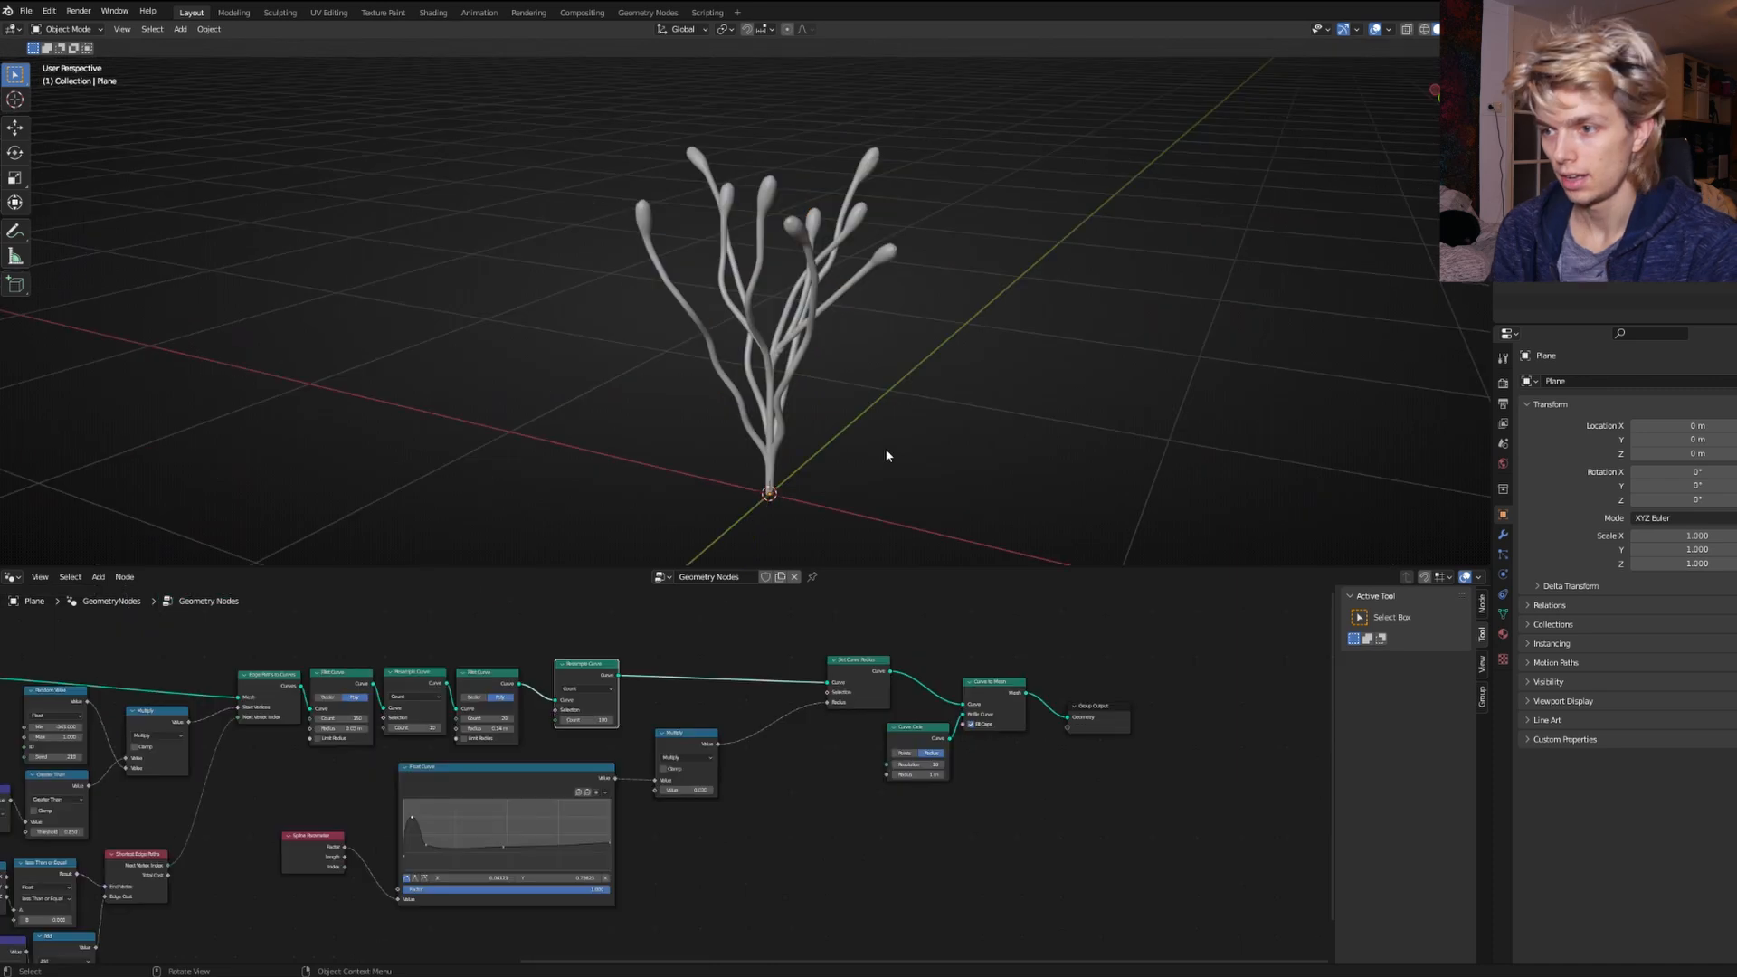
Smooth the uneven branch junction by setting the second Fillet Curve node's Radius to 0.12 m.
scroll(886, 448, "up", 8)
middle_click_drag(853, 435, 796, 288)
left_click(796, 288)
scroll(476, 664, "up", 5)
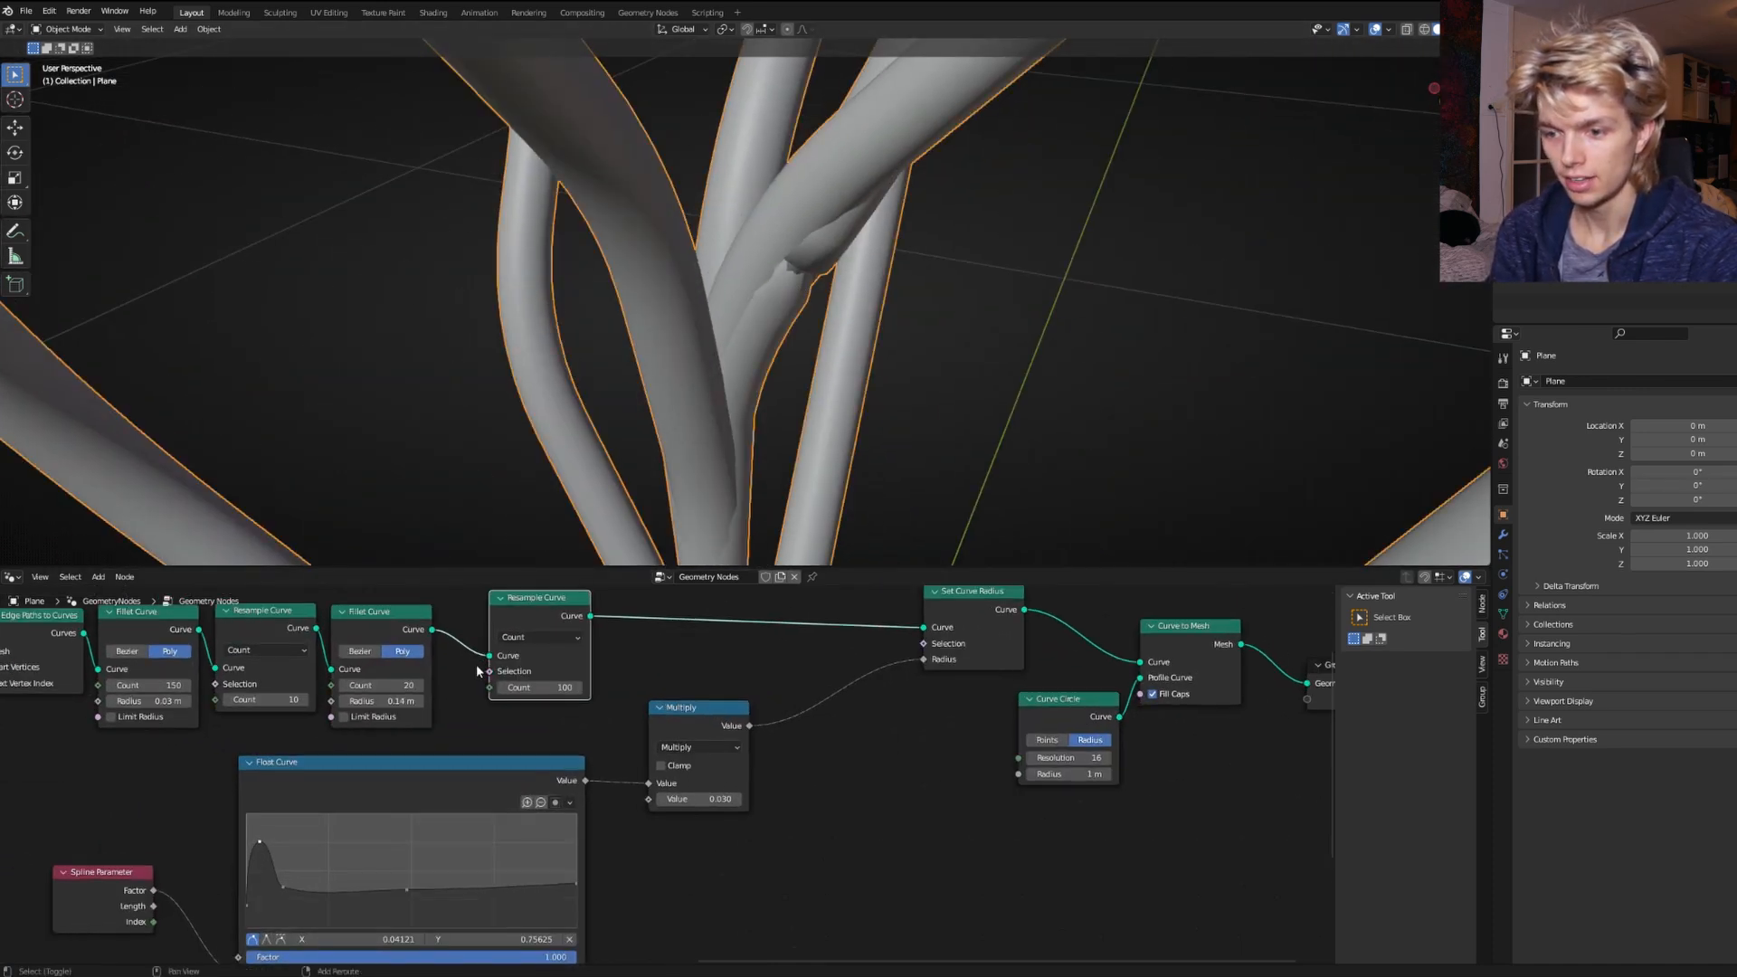
left_click_drag(701, 776, 778, 776)
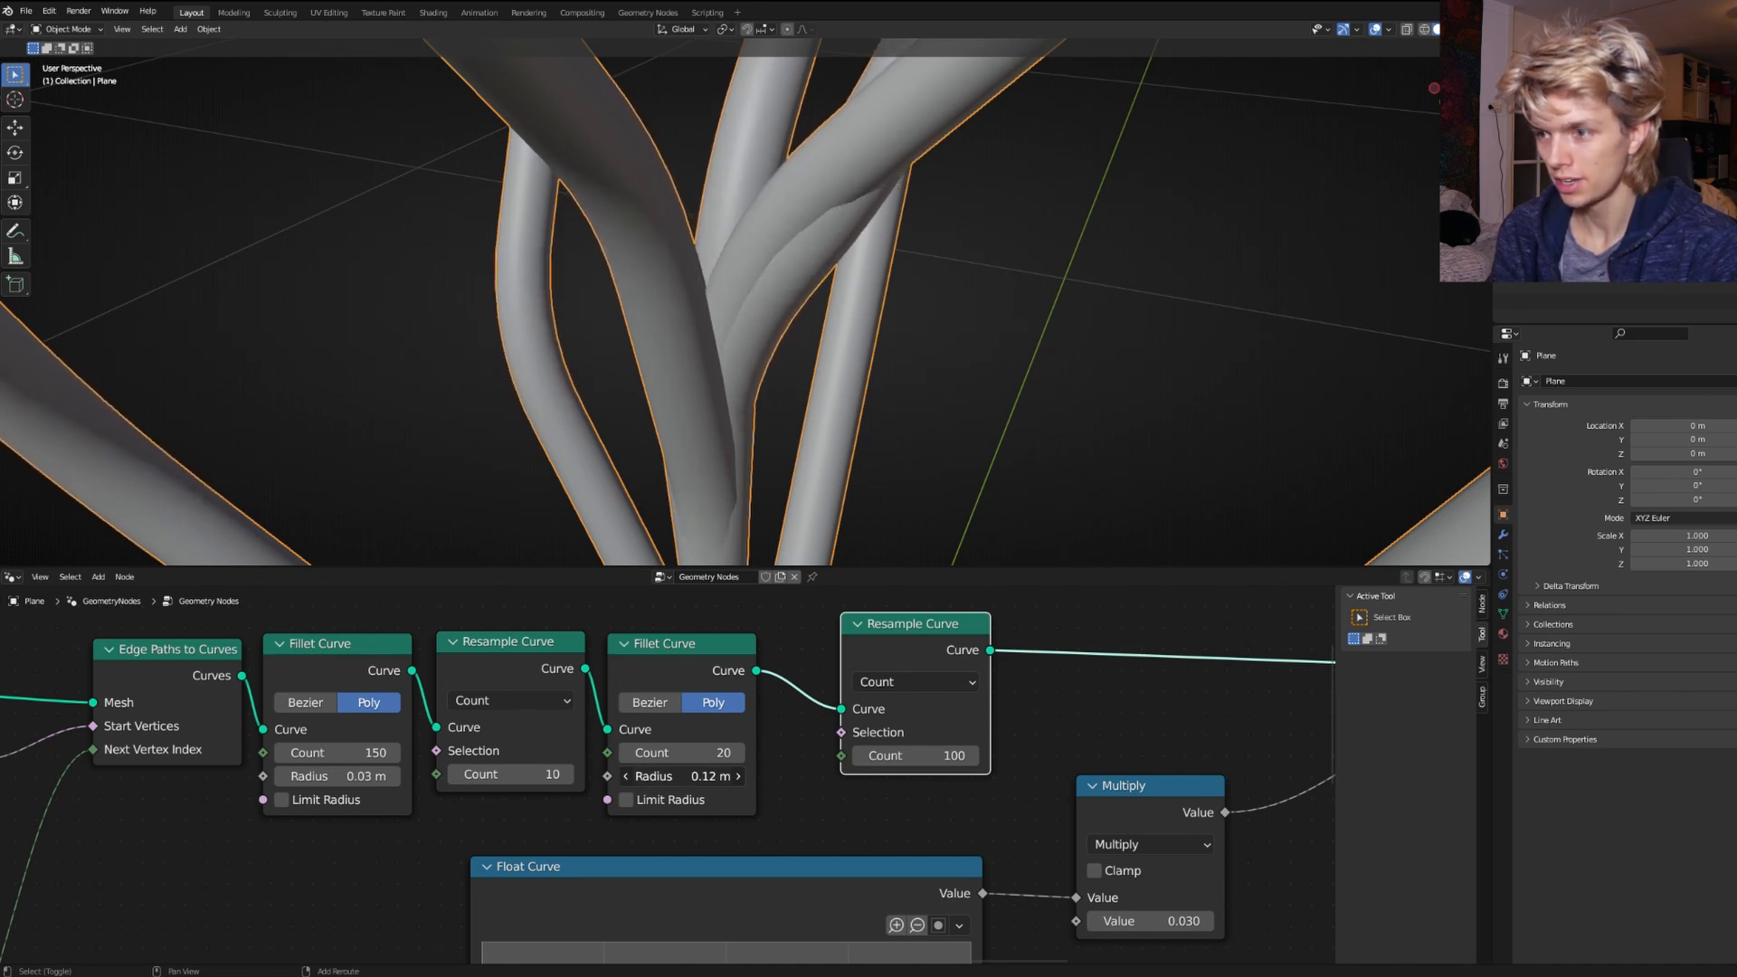
scroll(849, 446, "down", 4)
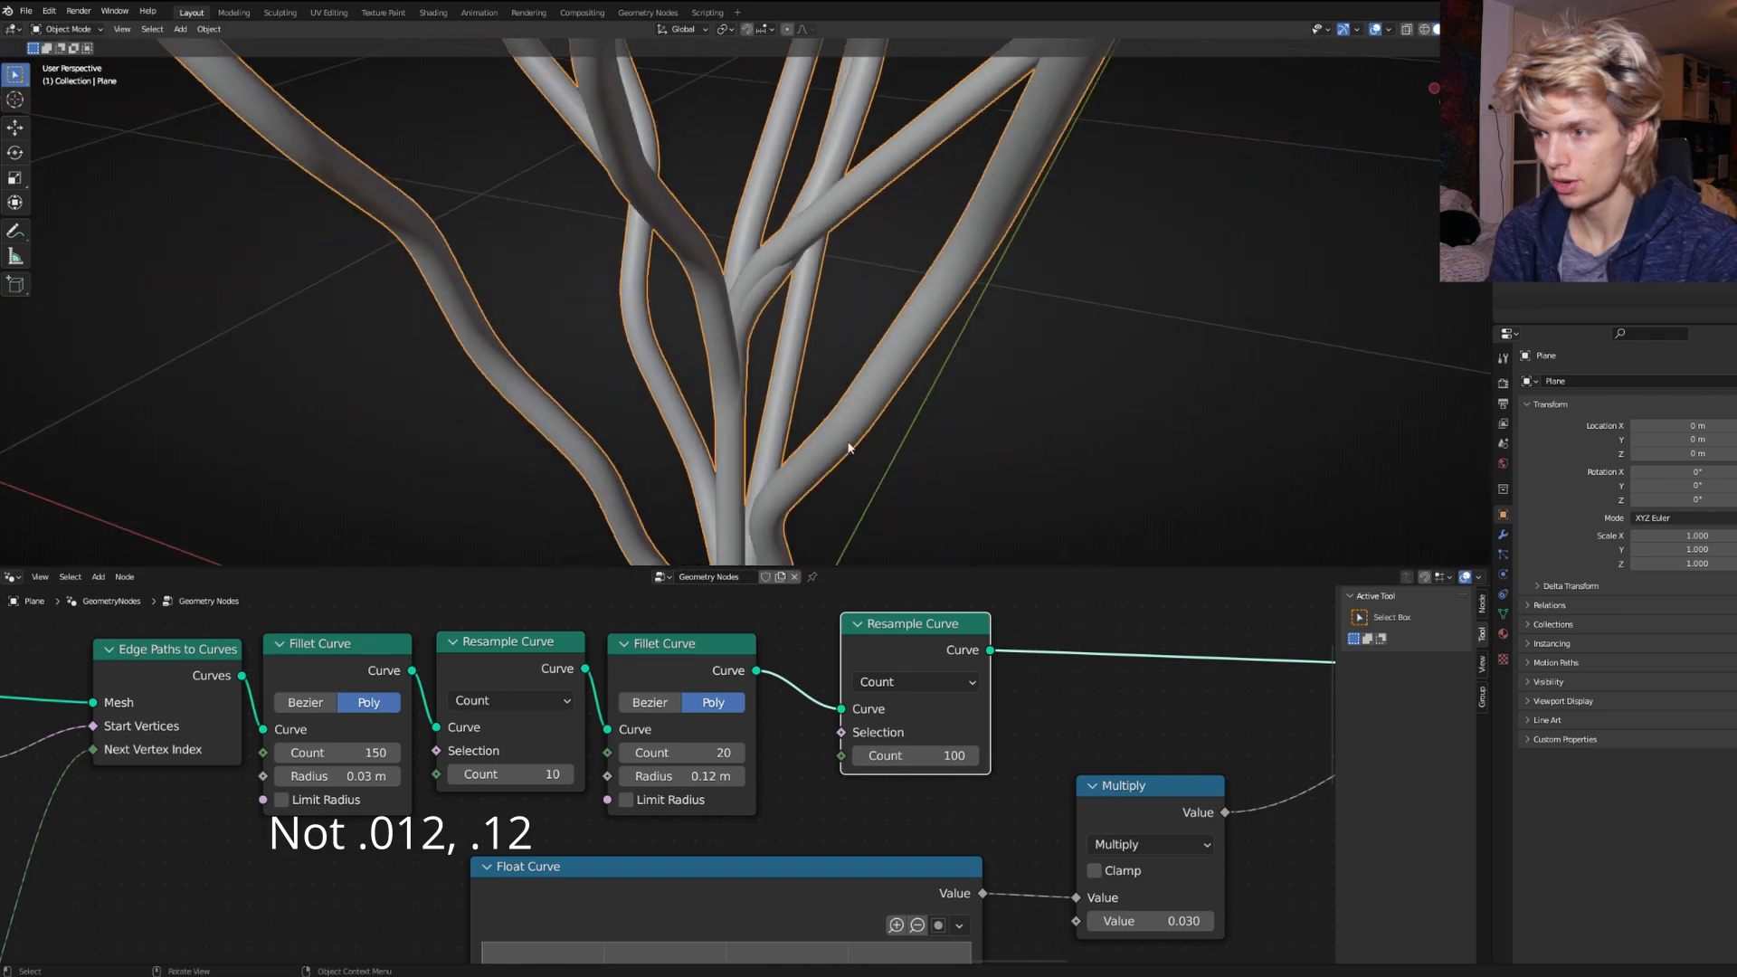
middle_click_drag(877, 423, 737, 415)
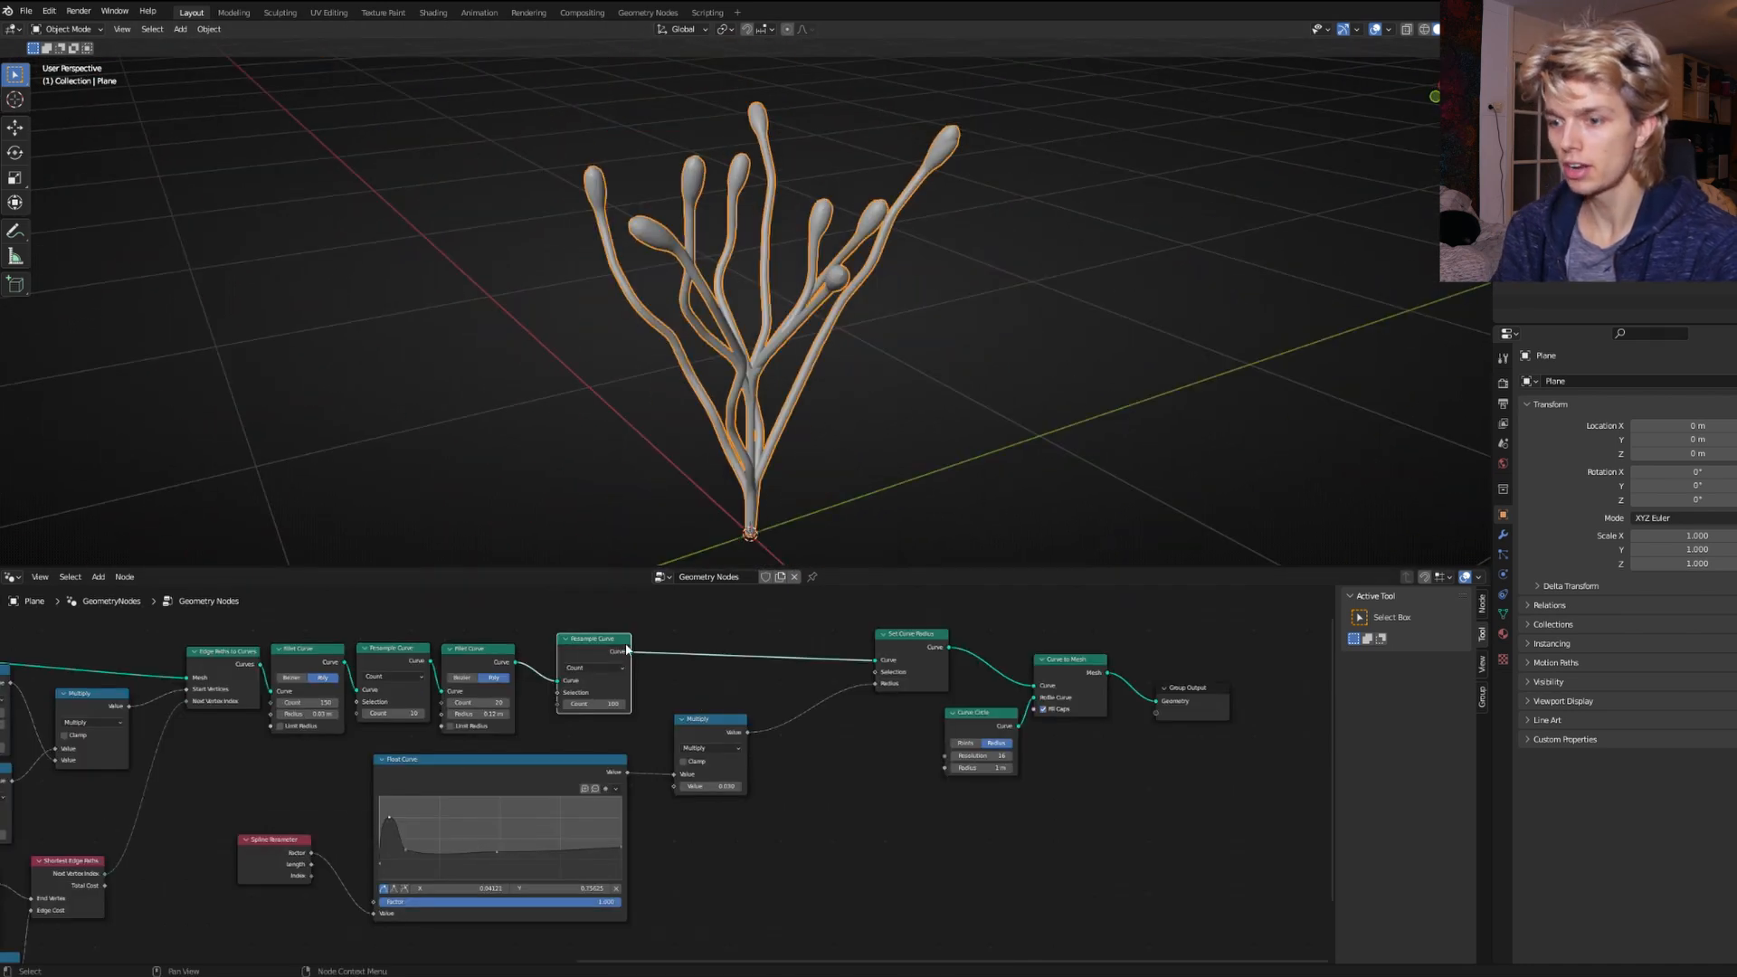
Insert a Trim Curve node between the second Resample Curve and the Set Curve Radius node.
key("shift+a")
type("TRIM")
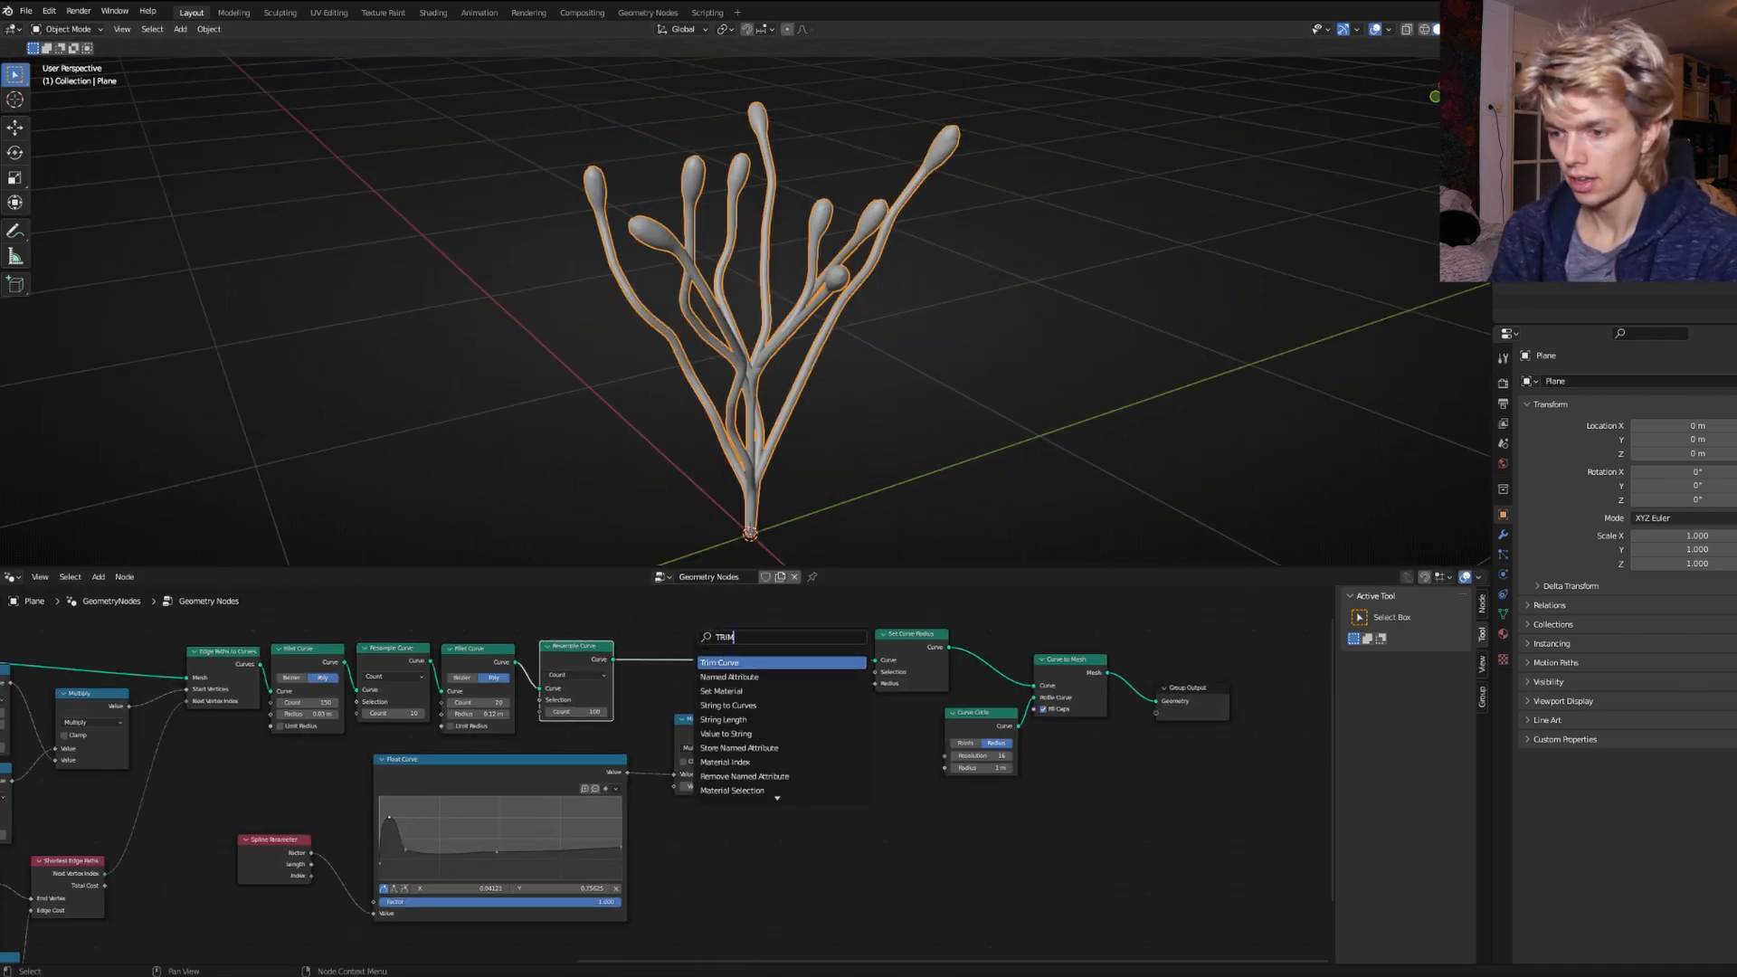
key("Return")
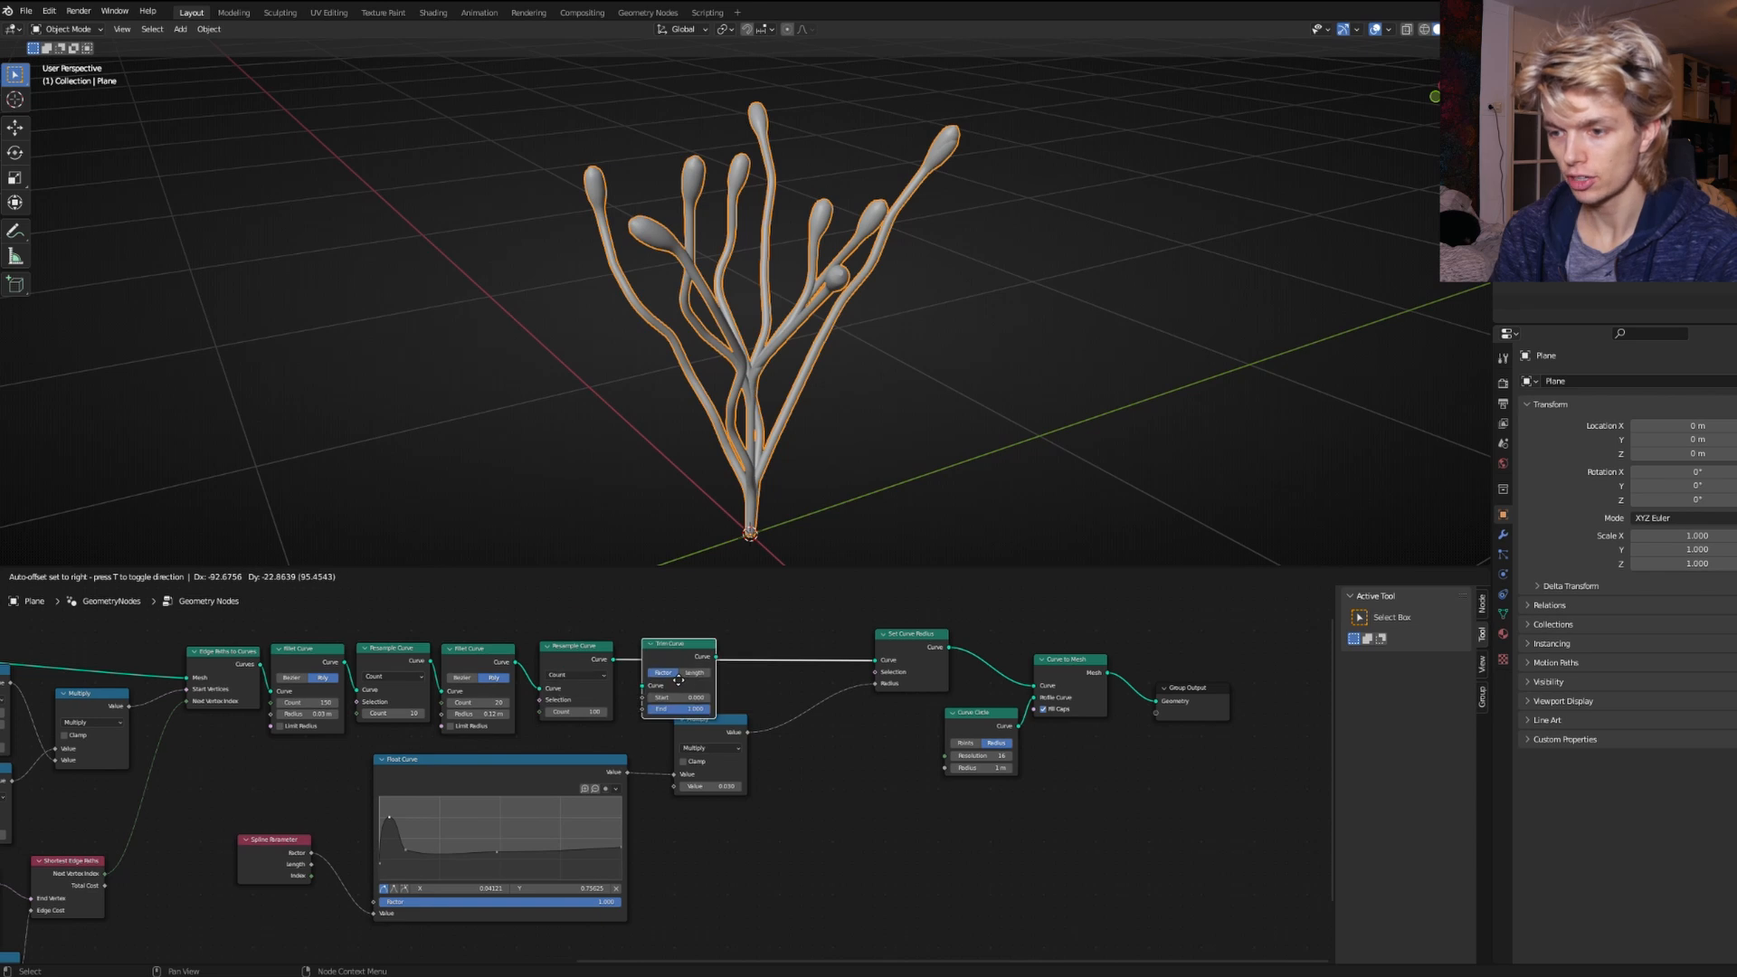
left_click(701, 669)
scroll(700, 670, "up", 3)
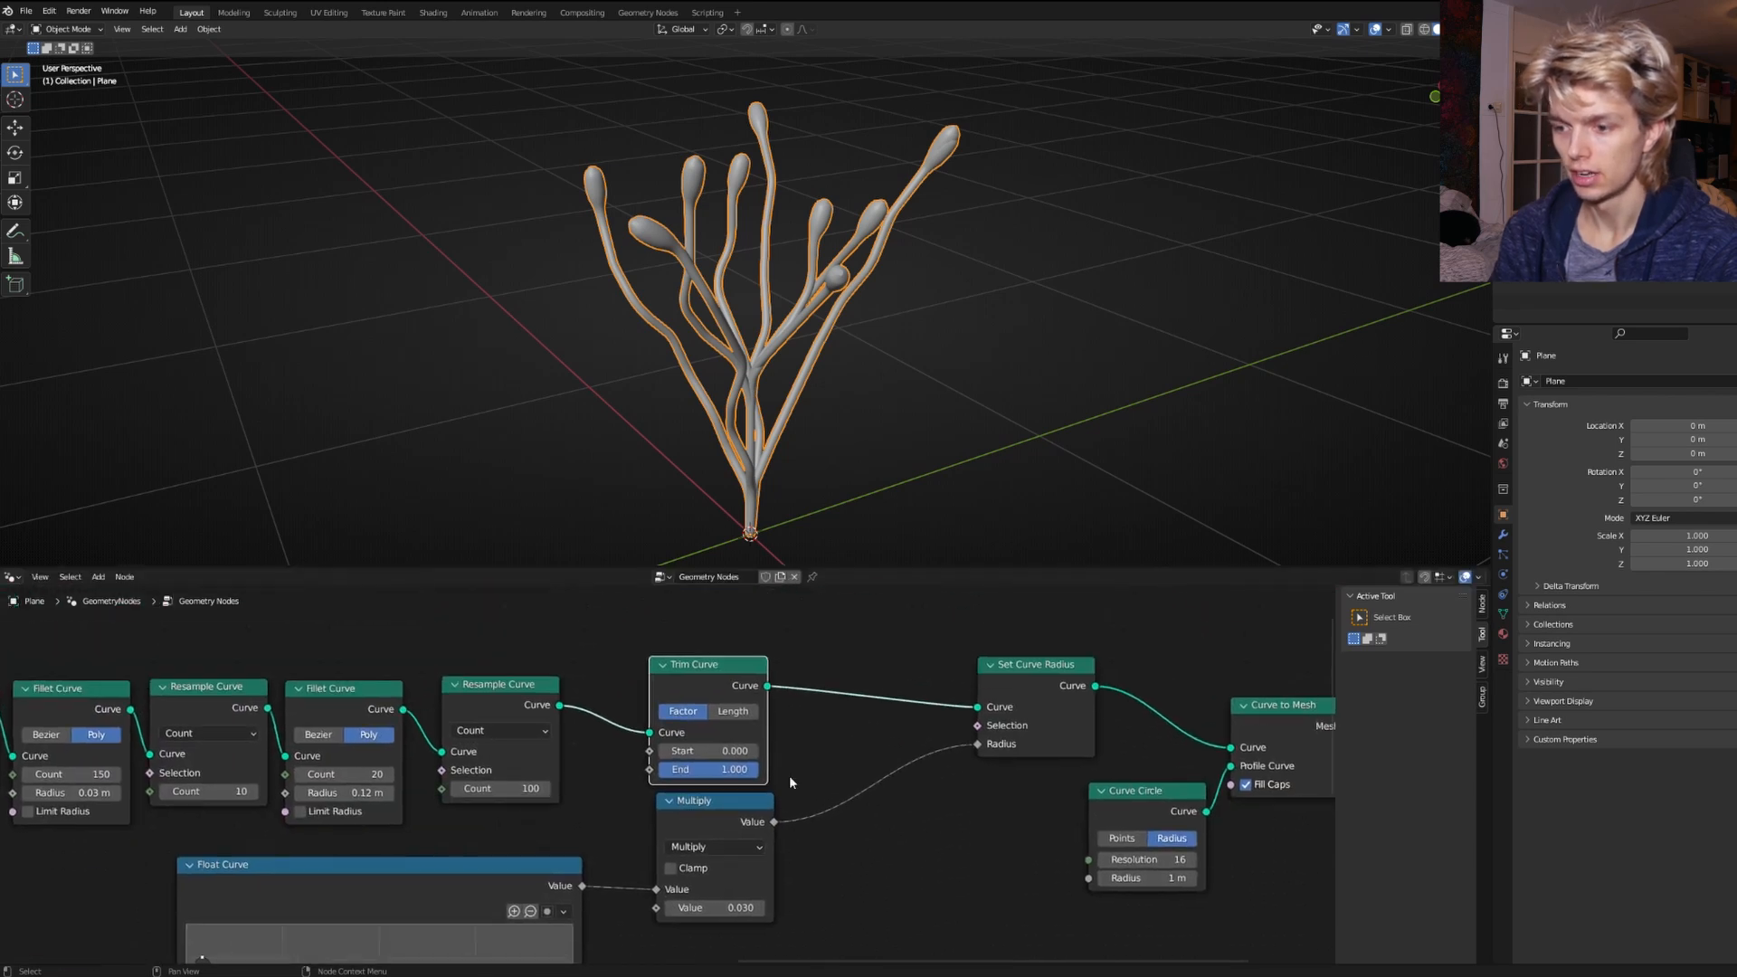
Test the Trim Curve node's Start factor at 0.950 and return it to 0.000.
left_click_drag(696, 751, 782, 751)
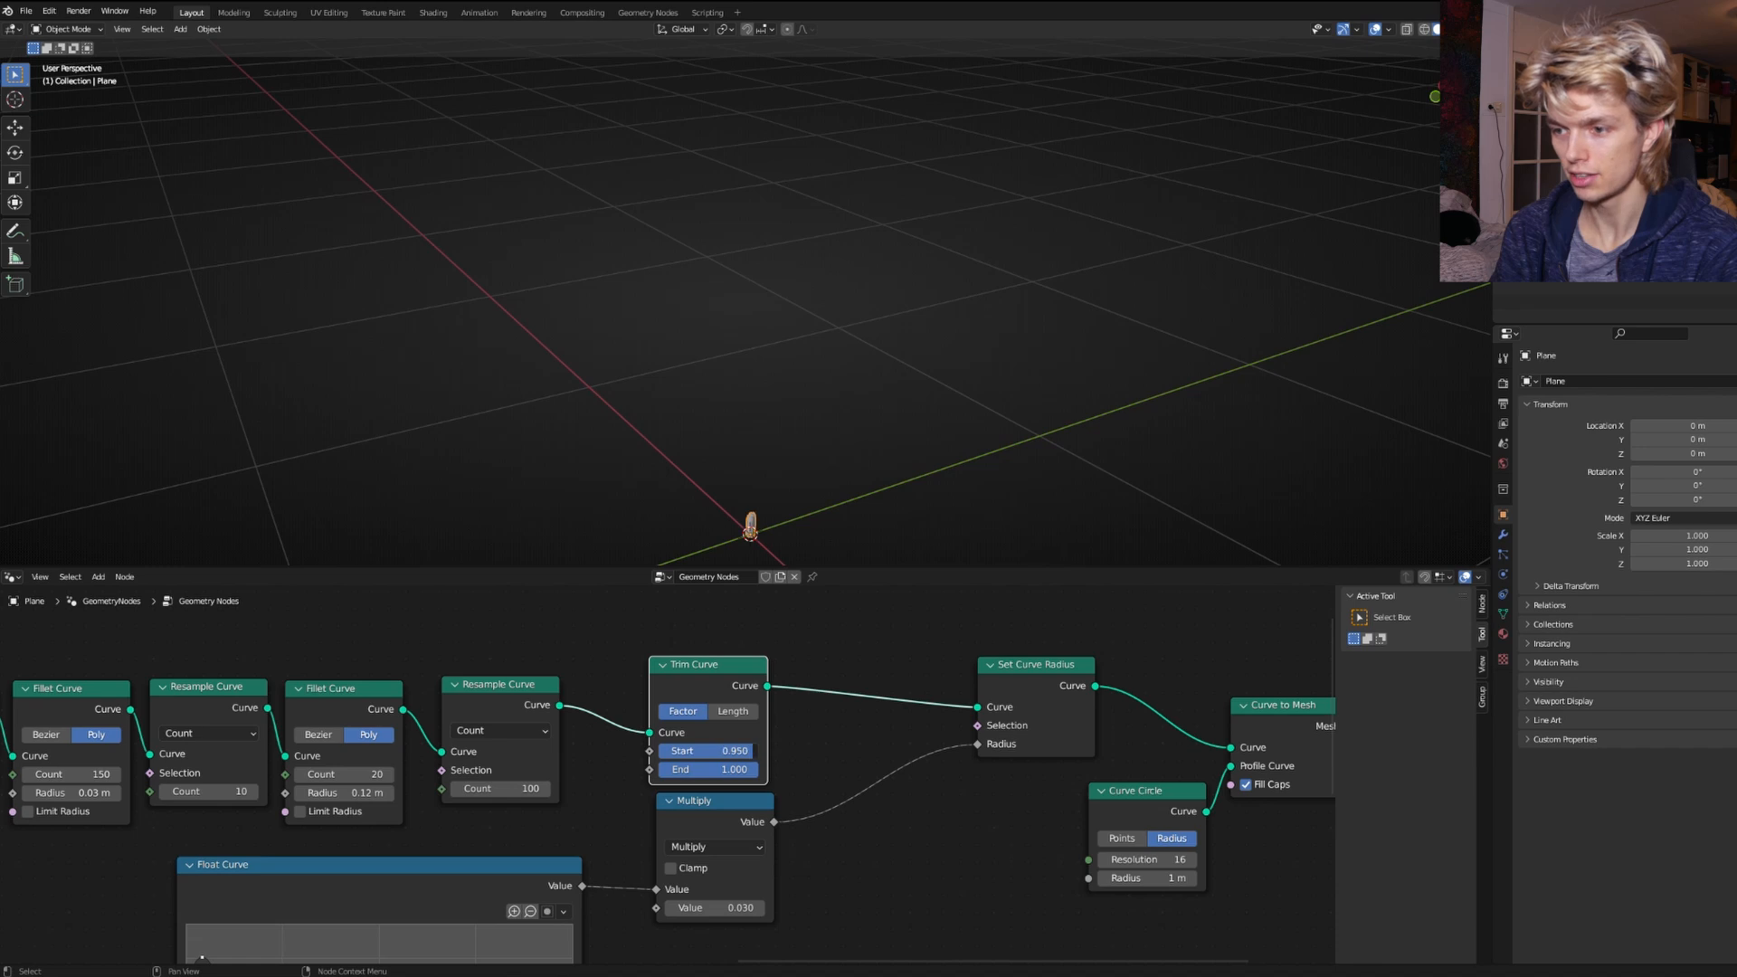
left_click_drag(733, 751, 660, 751)
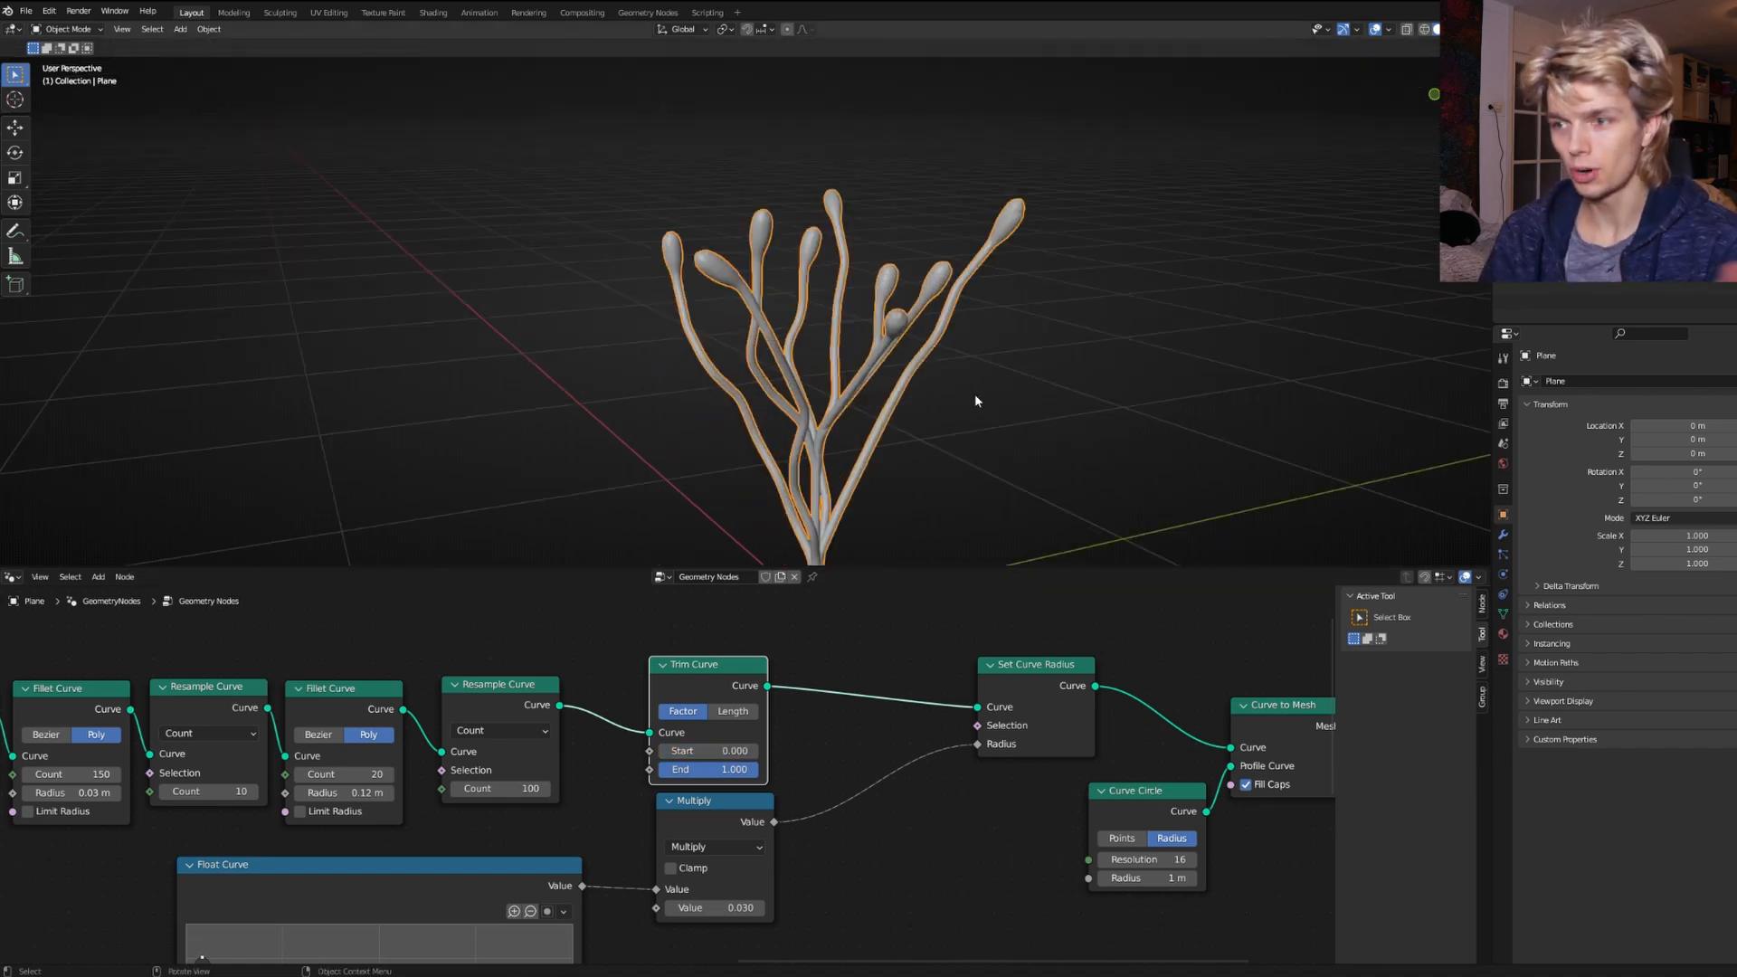
scroll(941, 420, "down", 3)
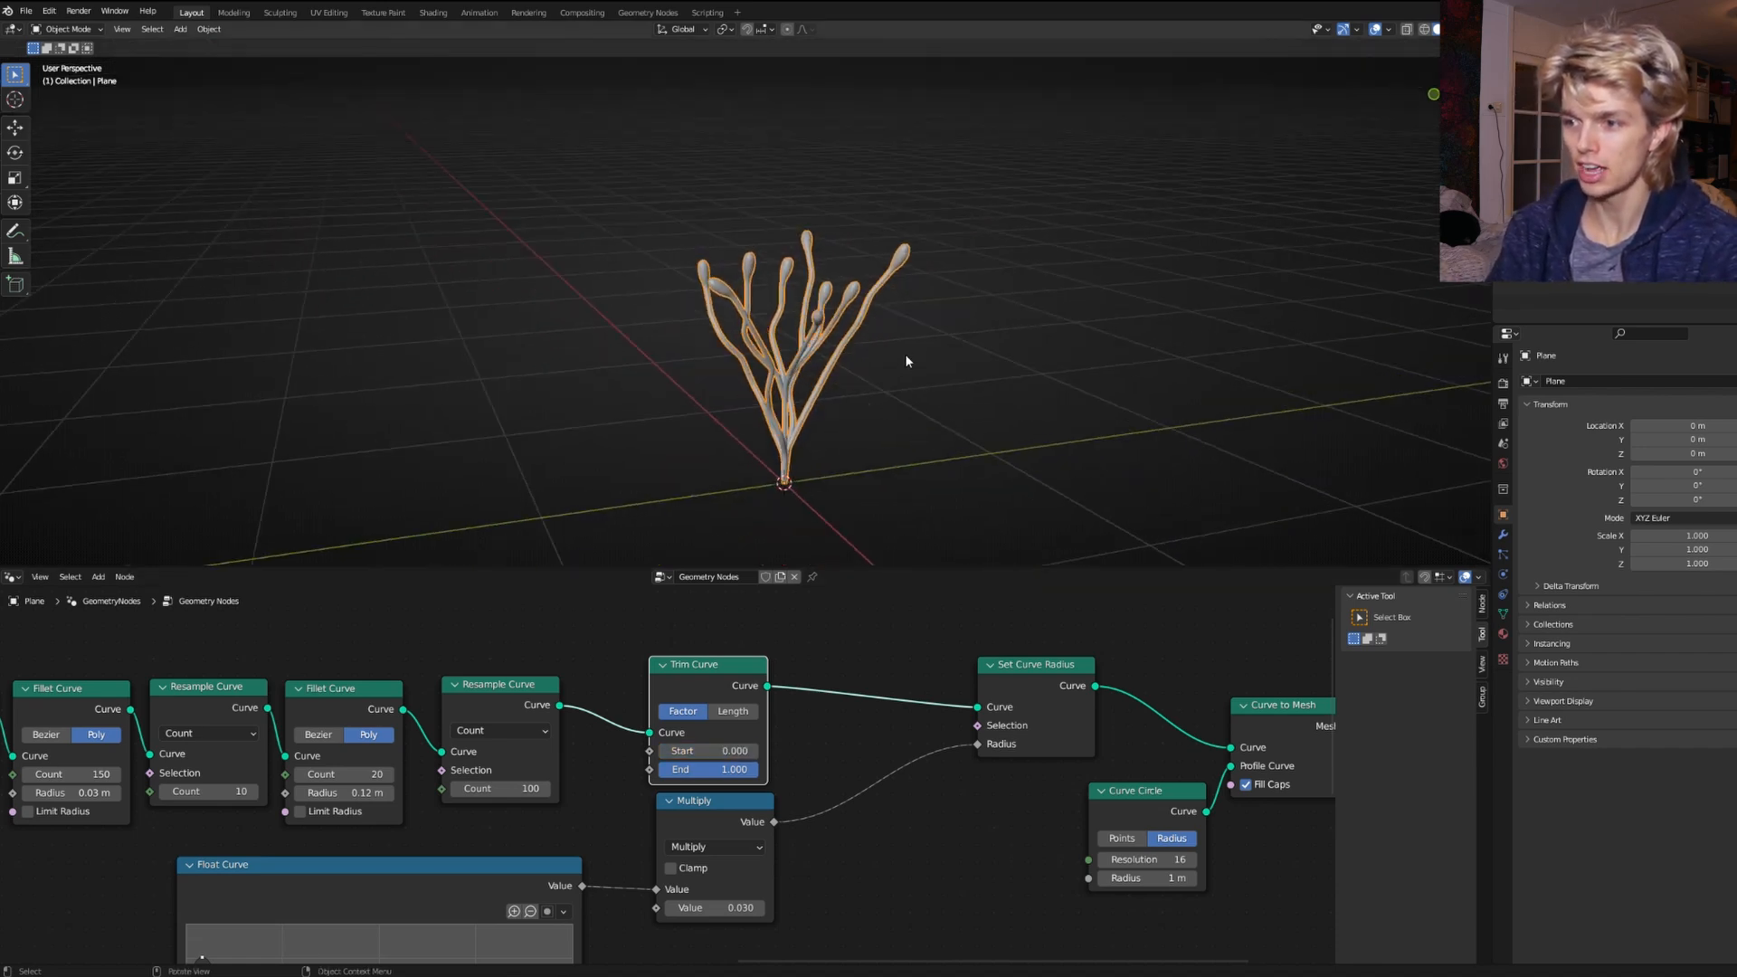
middle_click_drag(906, 360, 868, 421, "shift")
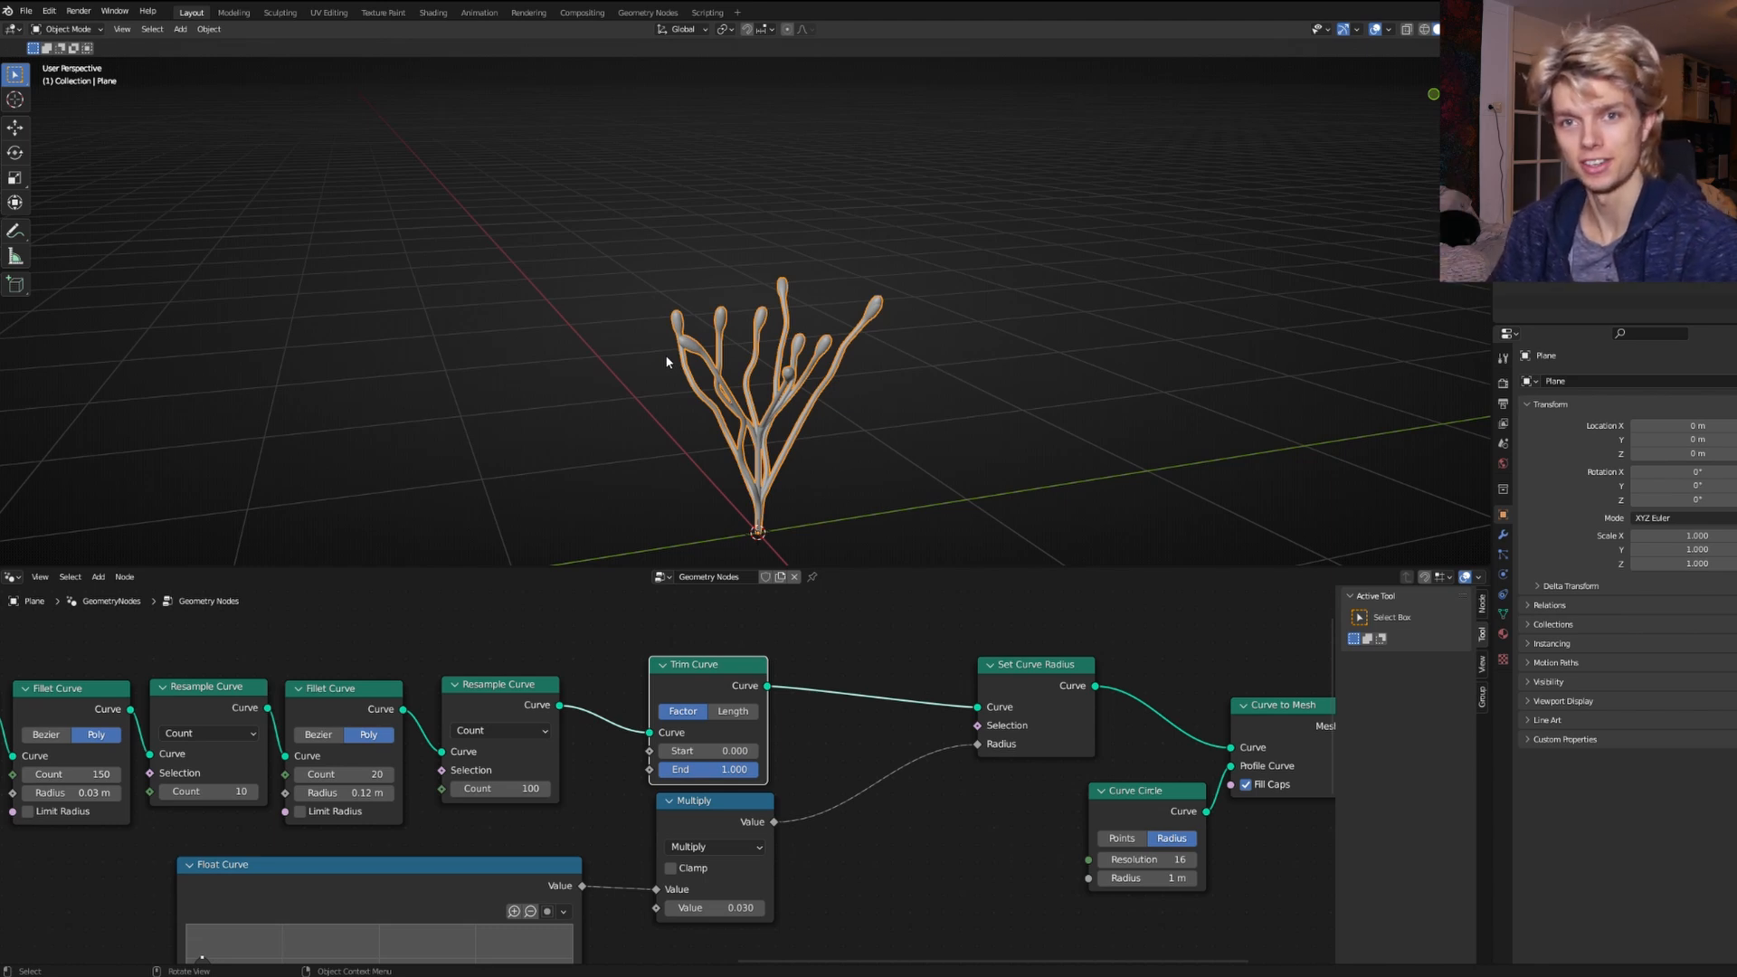
Duplicate the tree object and place the copy 1 m away along the Y axis.
left_click(871, 506)
middle_click_drag(870, 506, 861, 447)
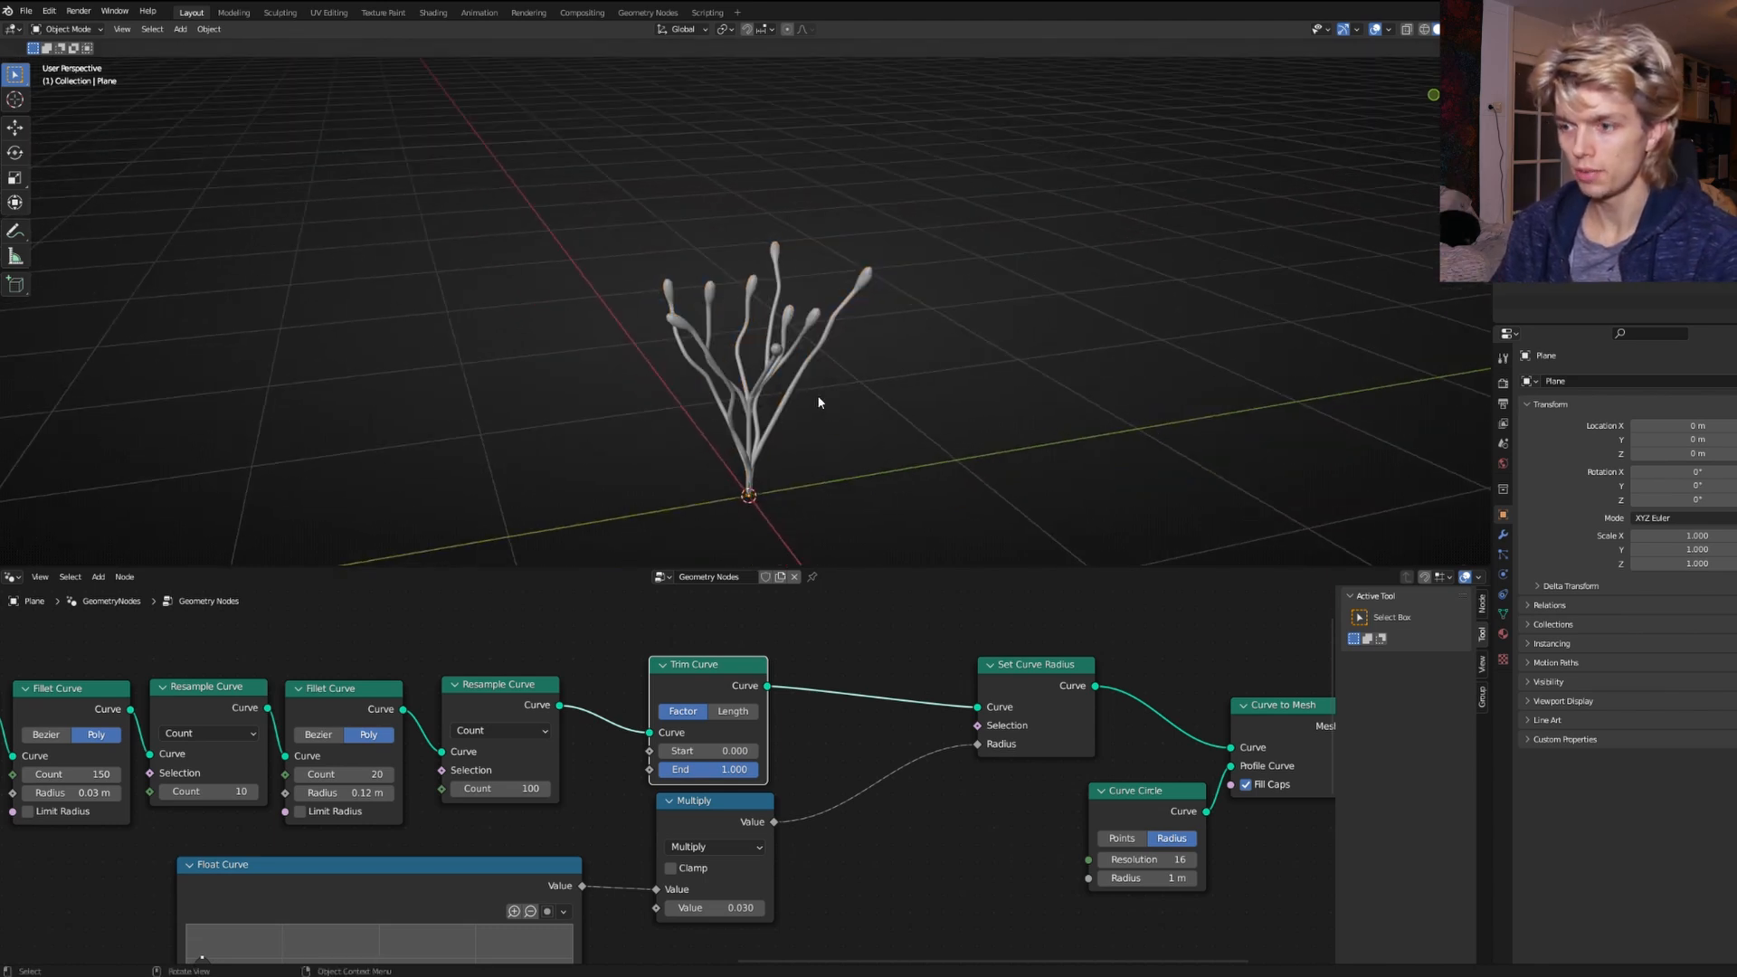
left_click(773, 381)
key("shift+d")
key("x")
key("y")
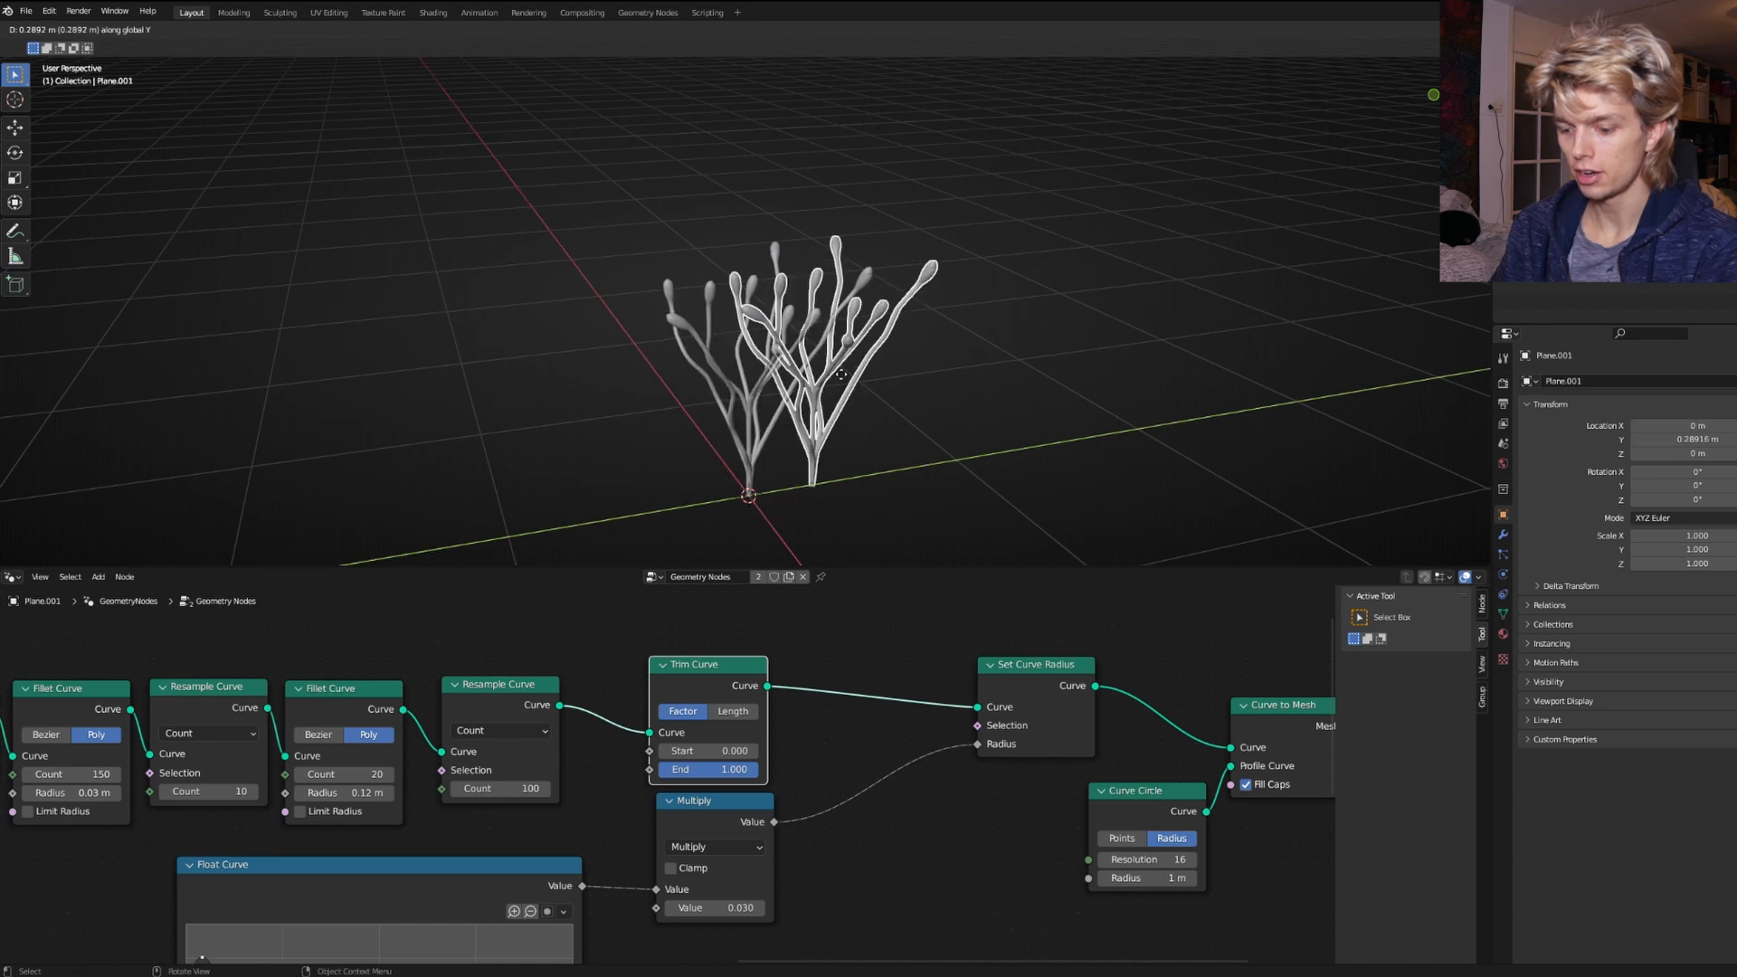
key("1")
key("Return")
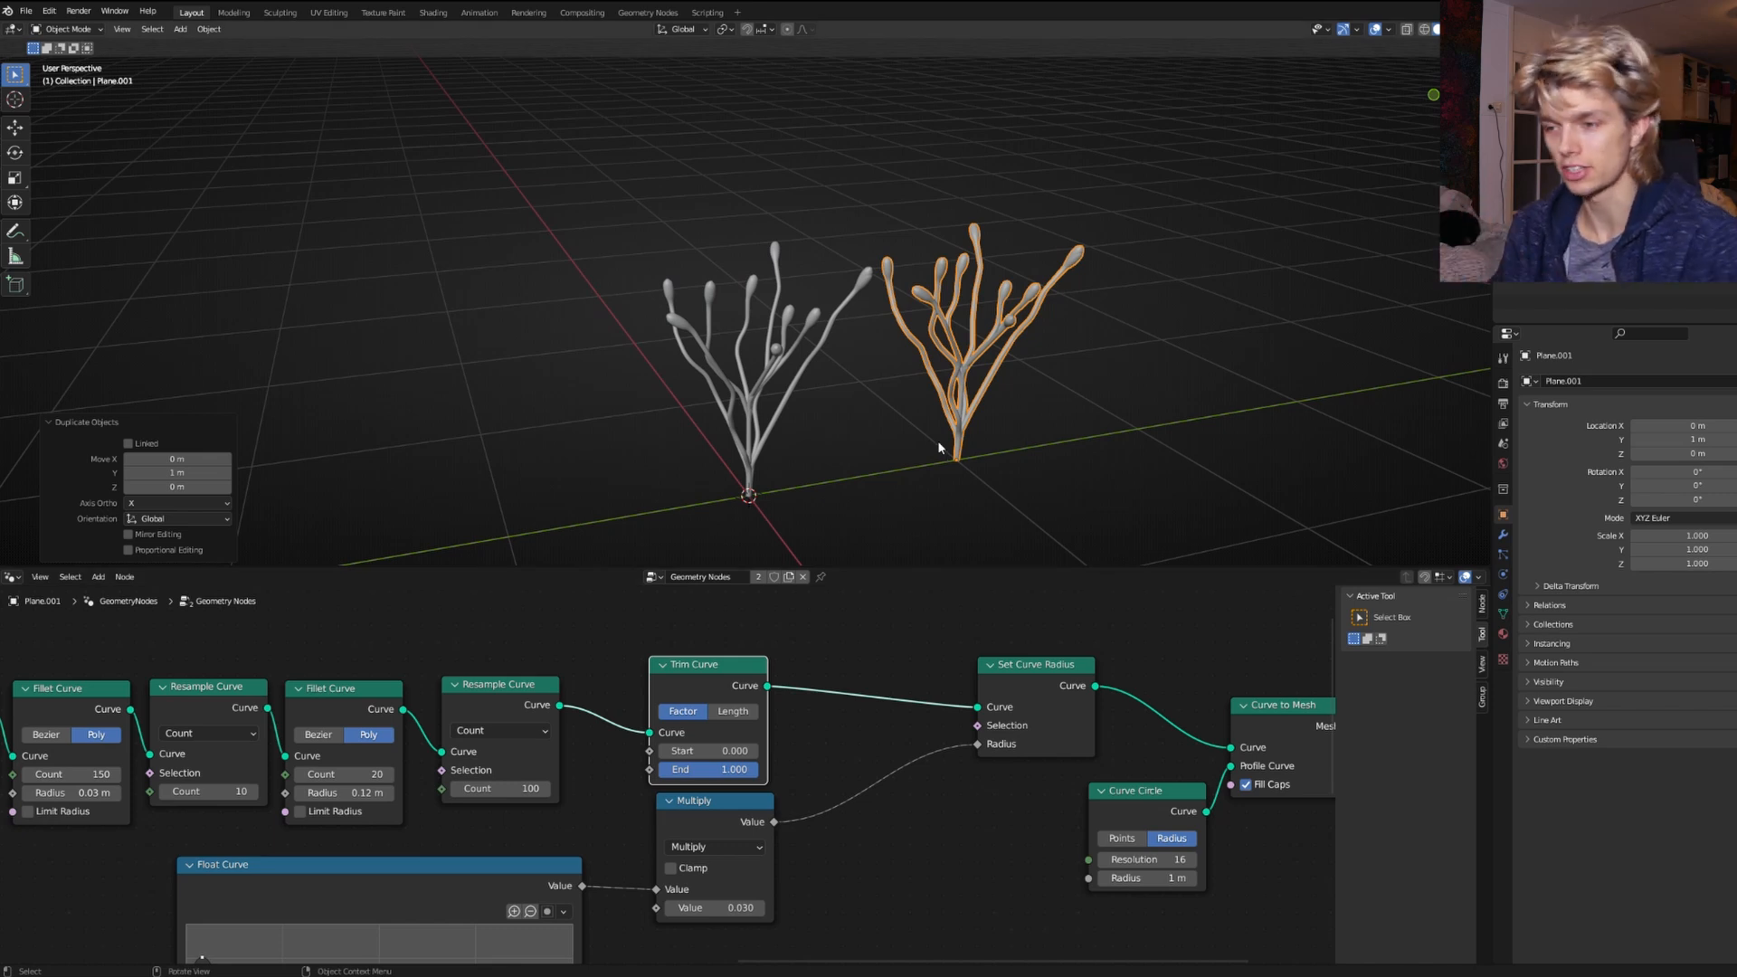
Add an Instance on Points node and connect the Trim Curve output to its Points input.
scroll(688, 651, "down", 3)
key("shift+a")
type("INSTAN")
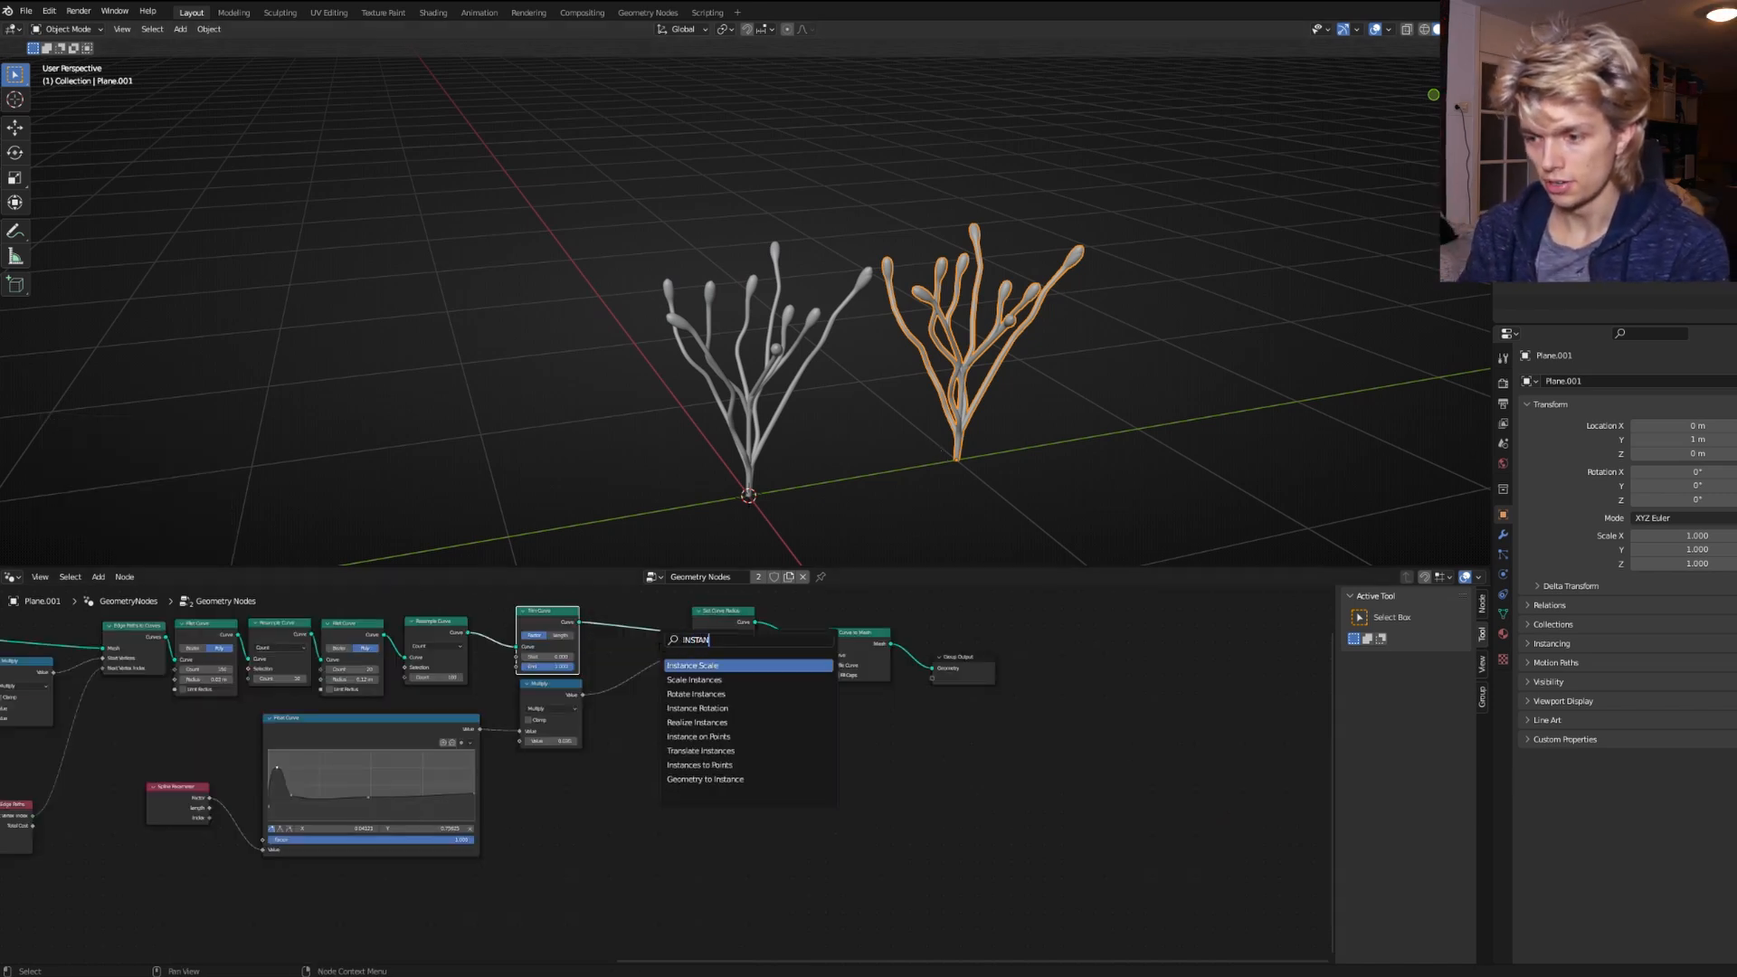
left_click(698, 736)
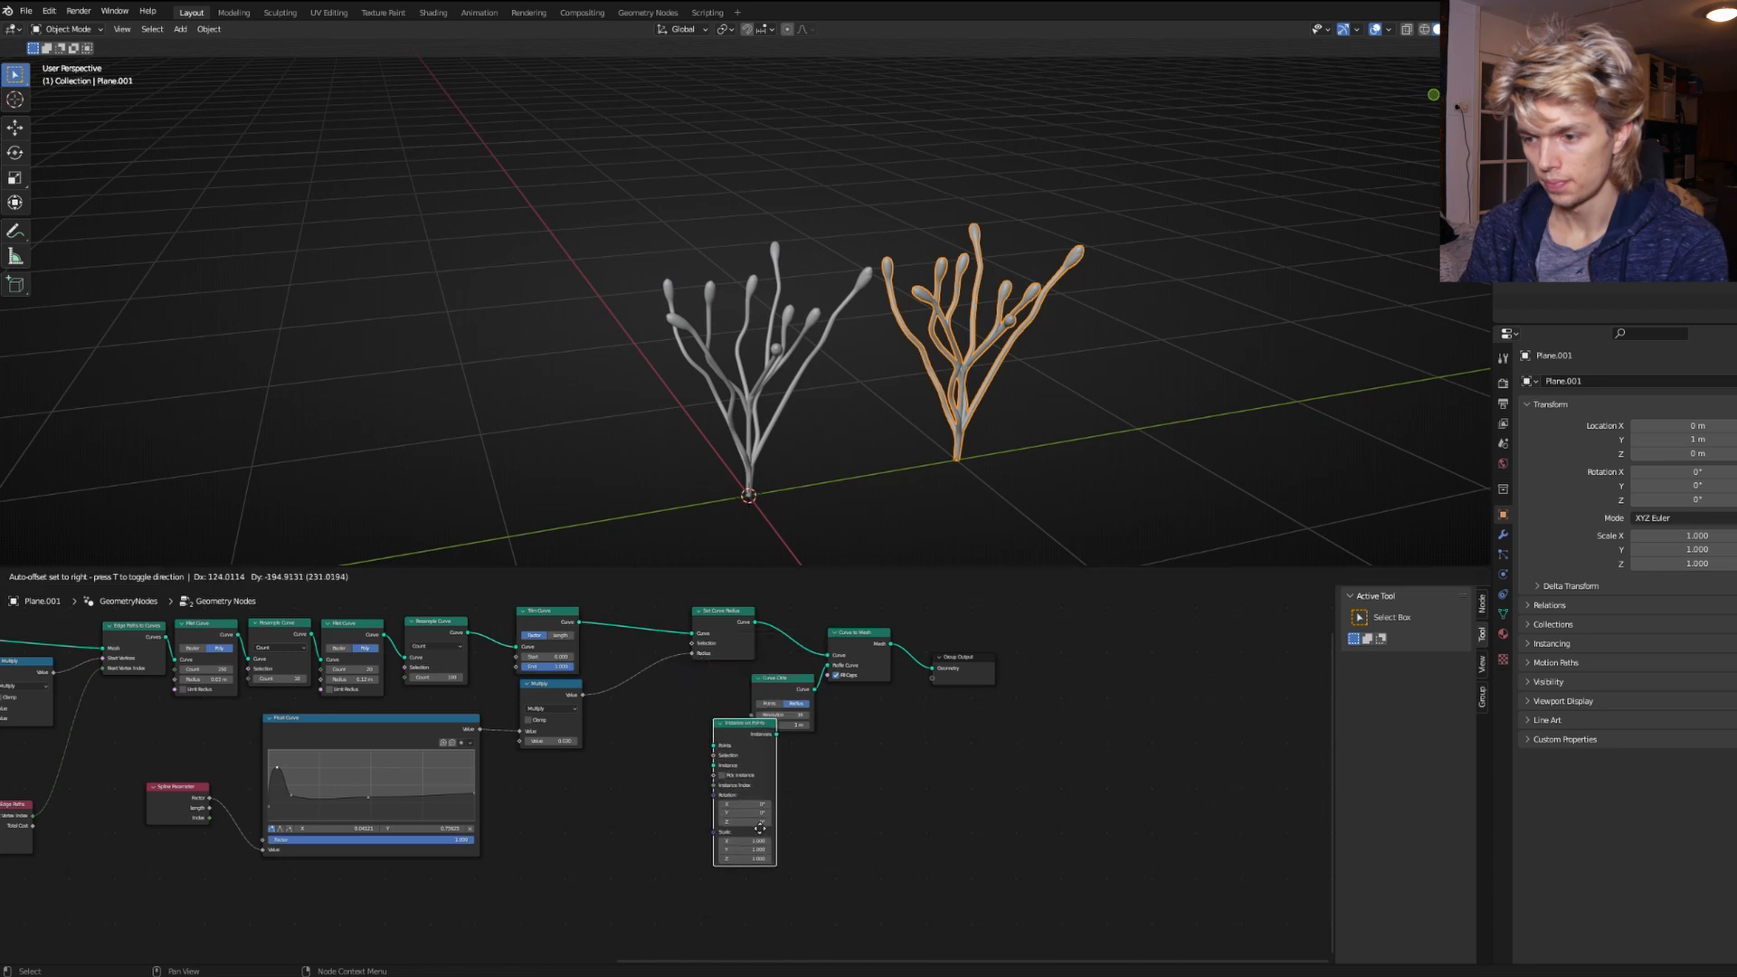
left_click(706, 847)
scroll(558, 622, "up", 1)
left_click_drag(558, 622, 667, 800)
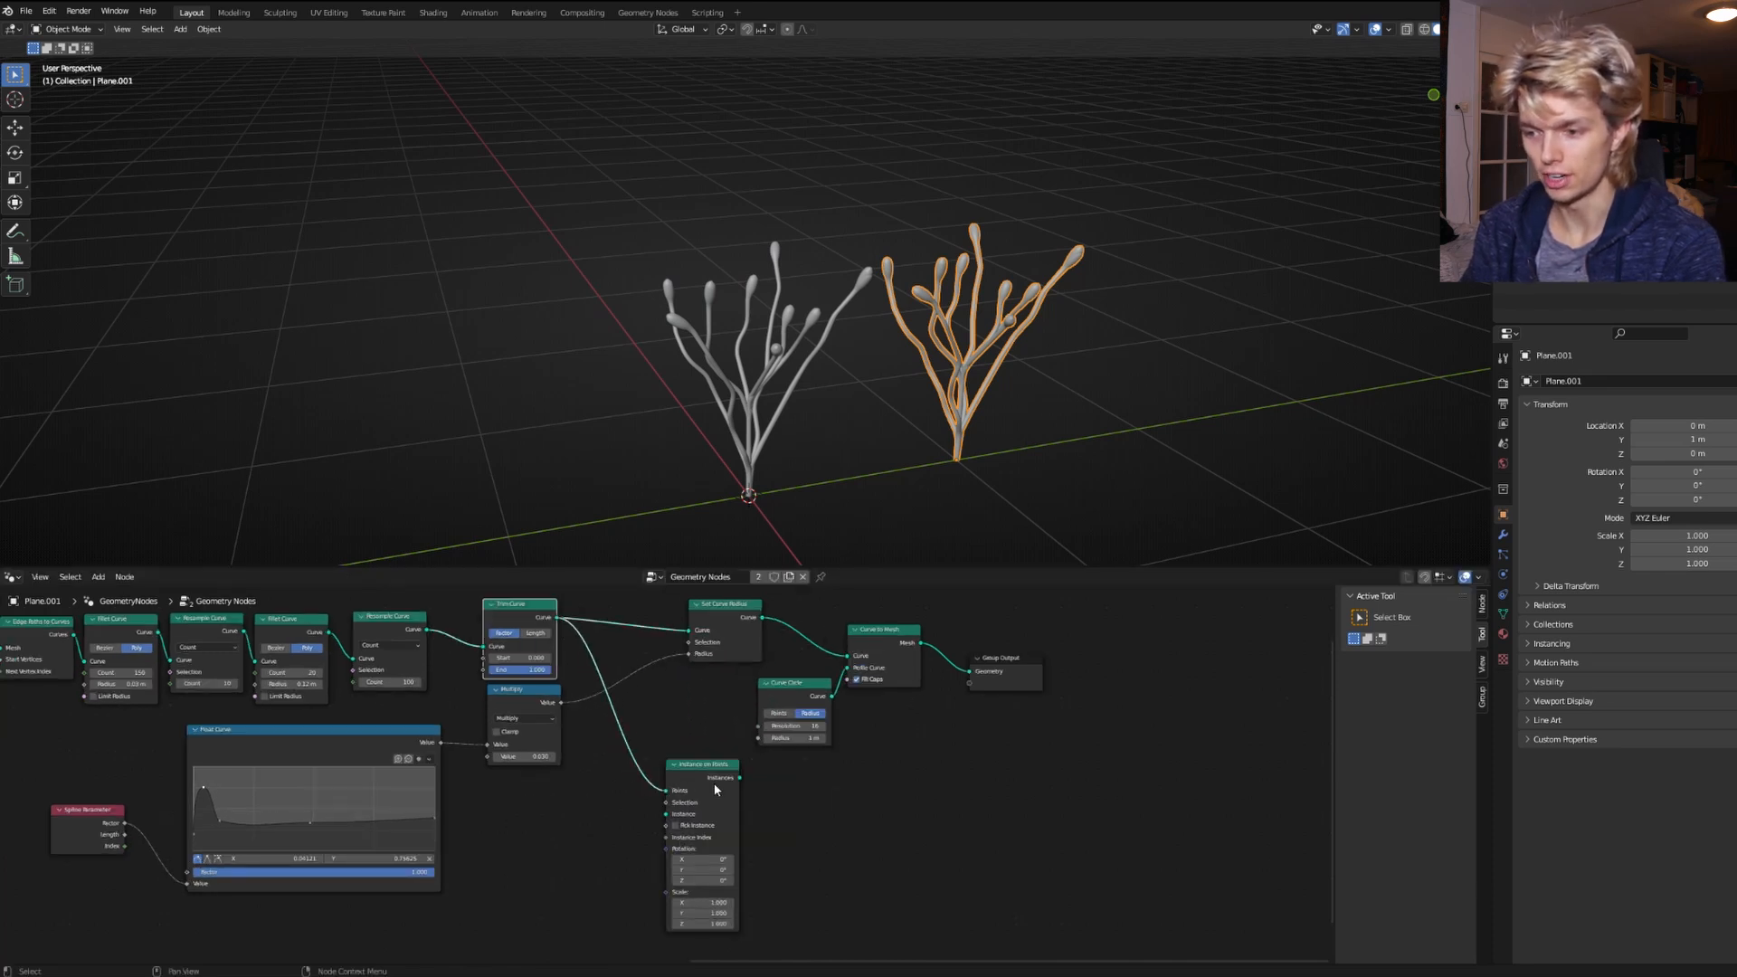
Add an Object Info node referencing the duplicated tree and, in the original tree's nodes, connect its Geometry to the Instance input of Instance on Points.
key("shift+a")
type("obje")
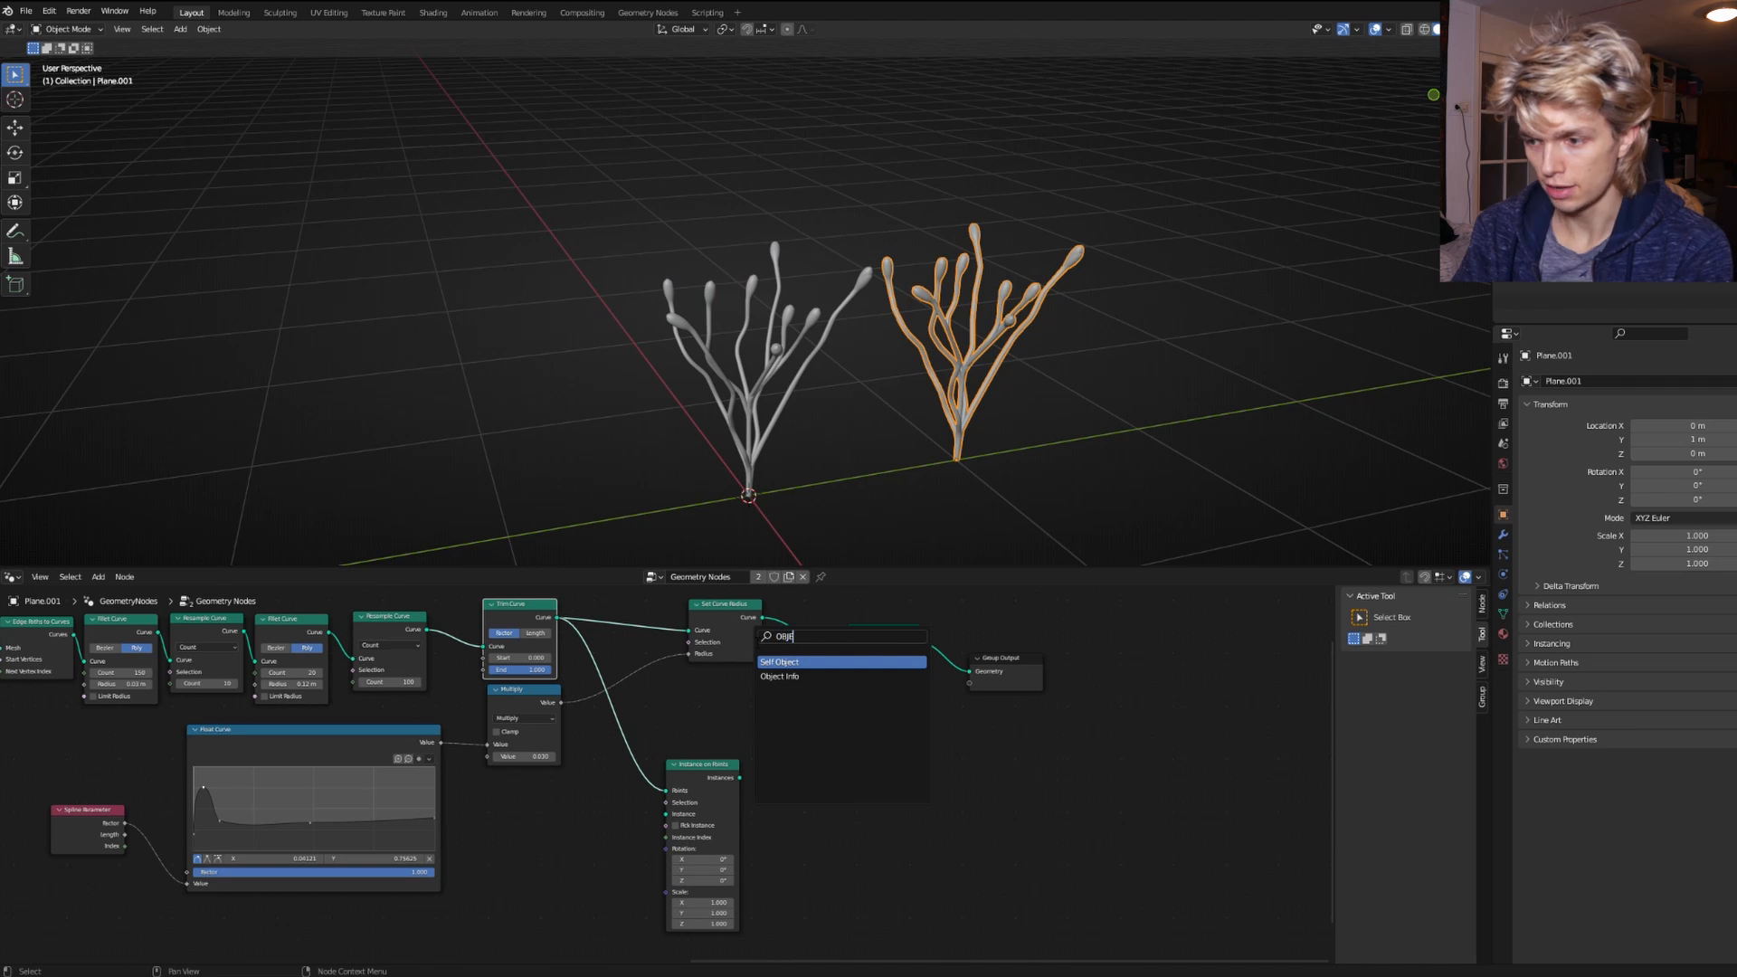
left_click(780, 676)
left_click(579, 911)
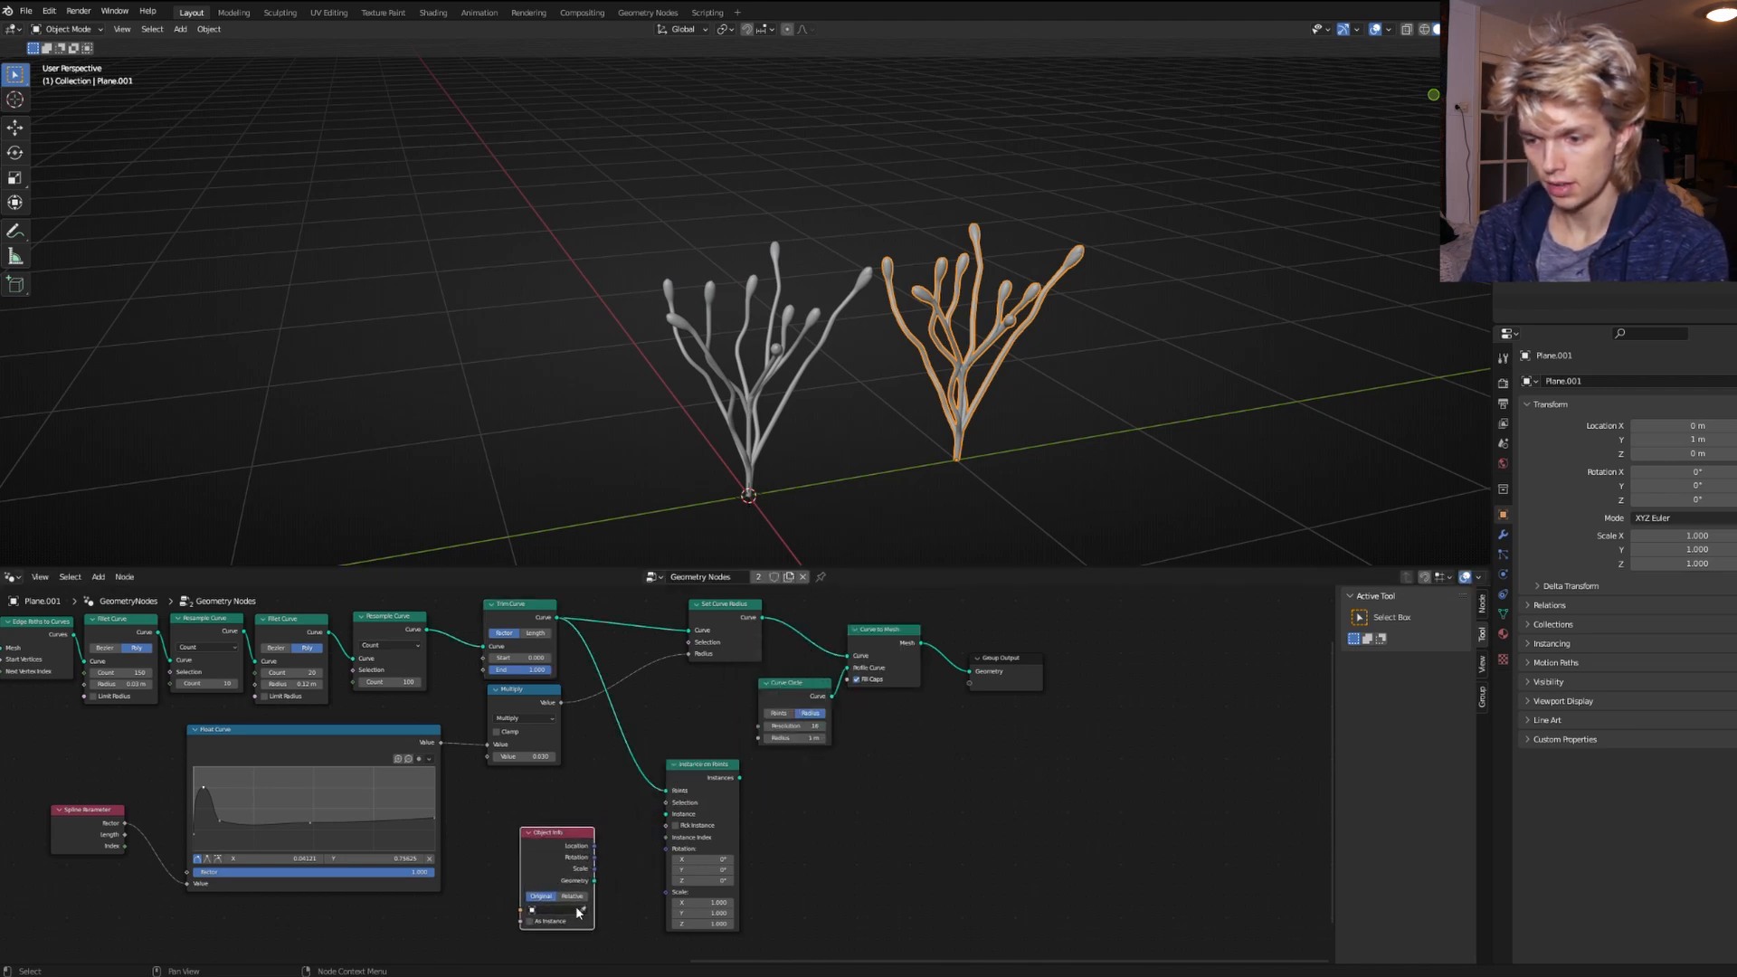
left_click(583, 909)
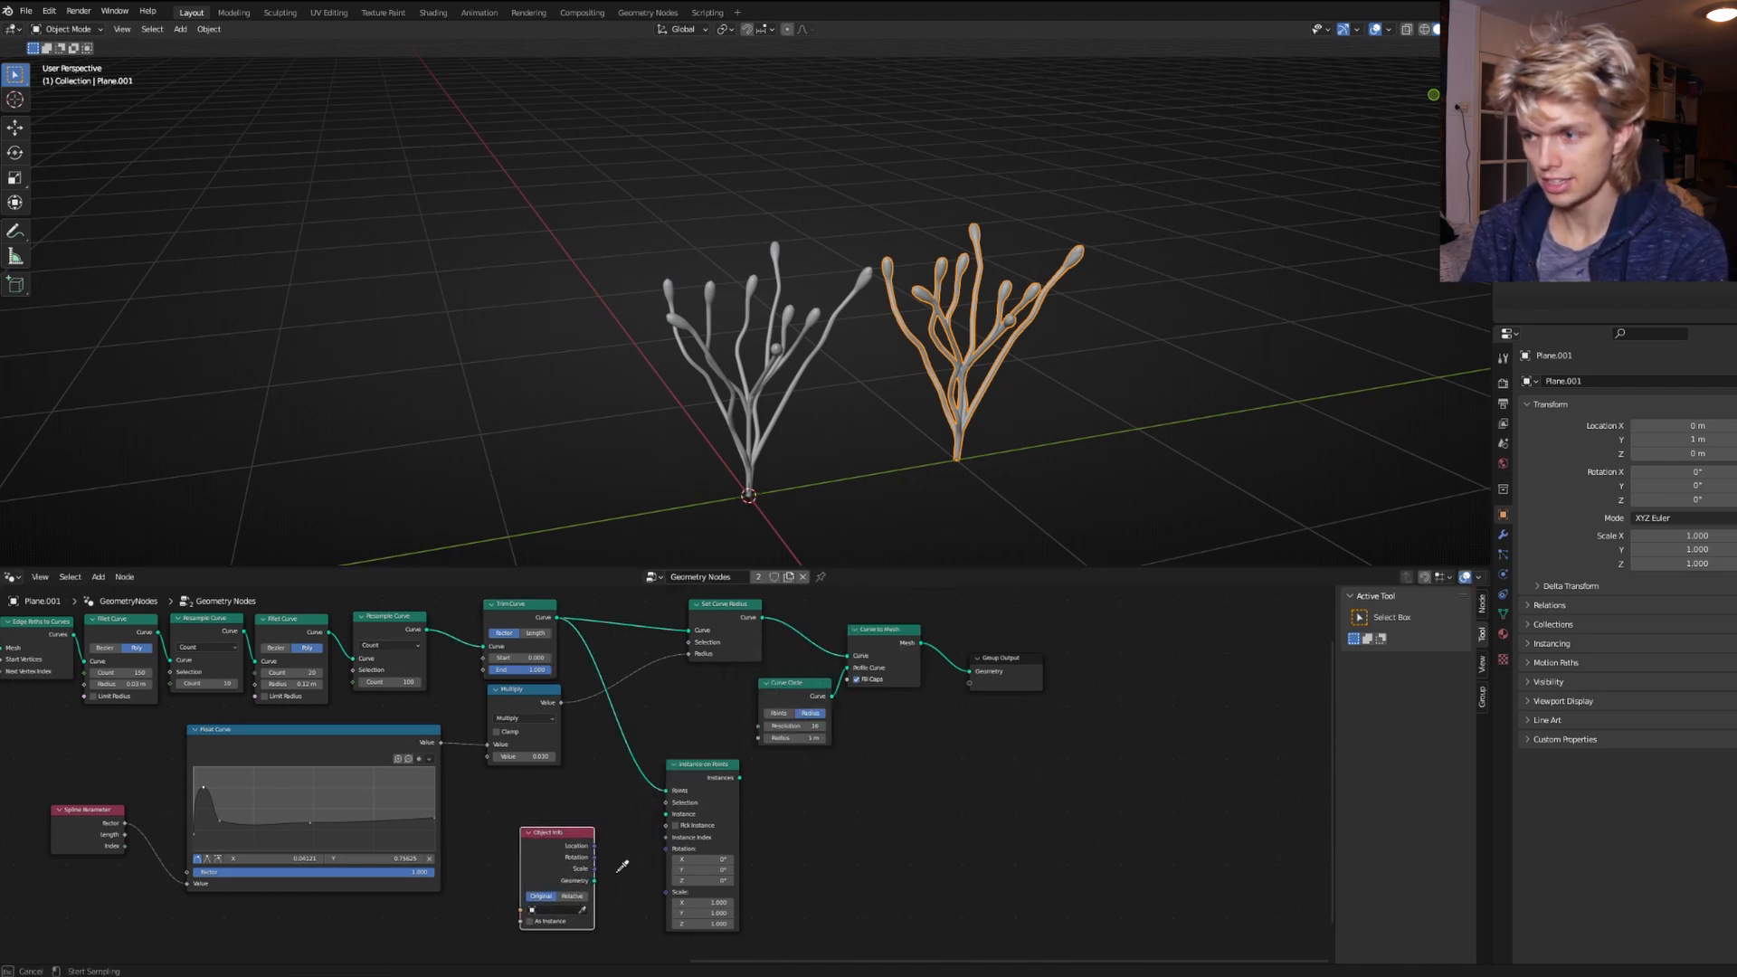
left_click(973, 378)
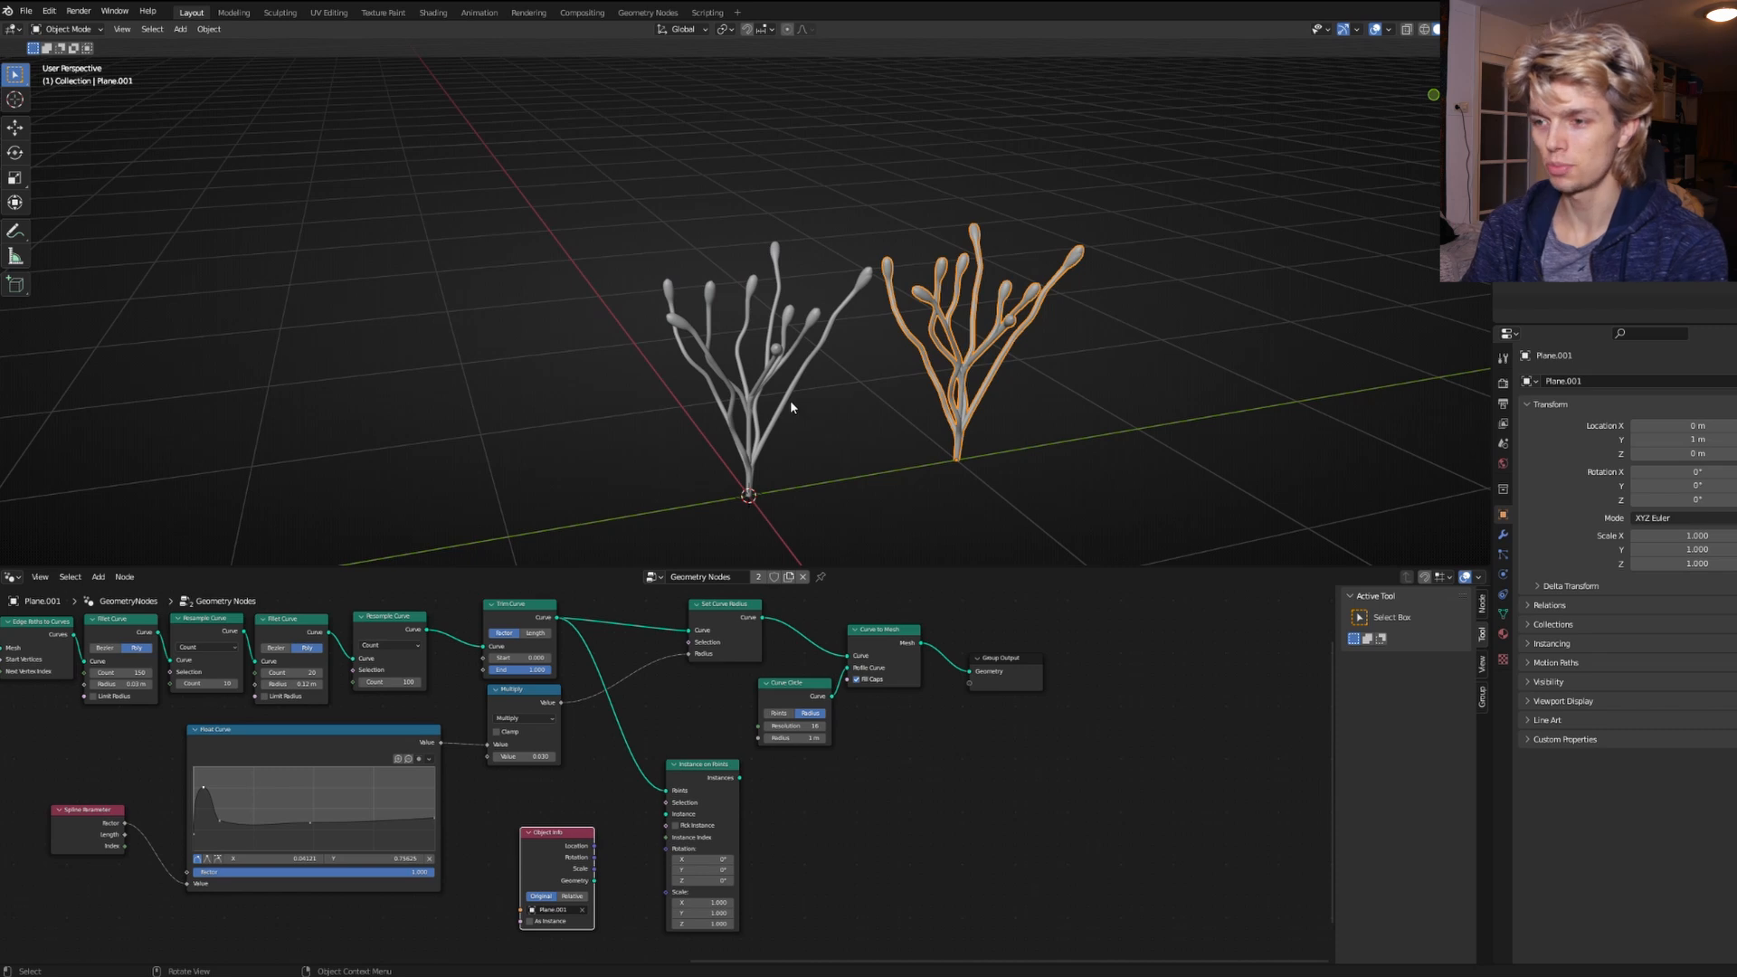
left_click(756, 390)
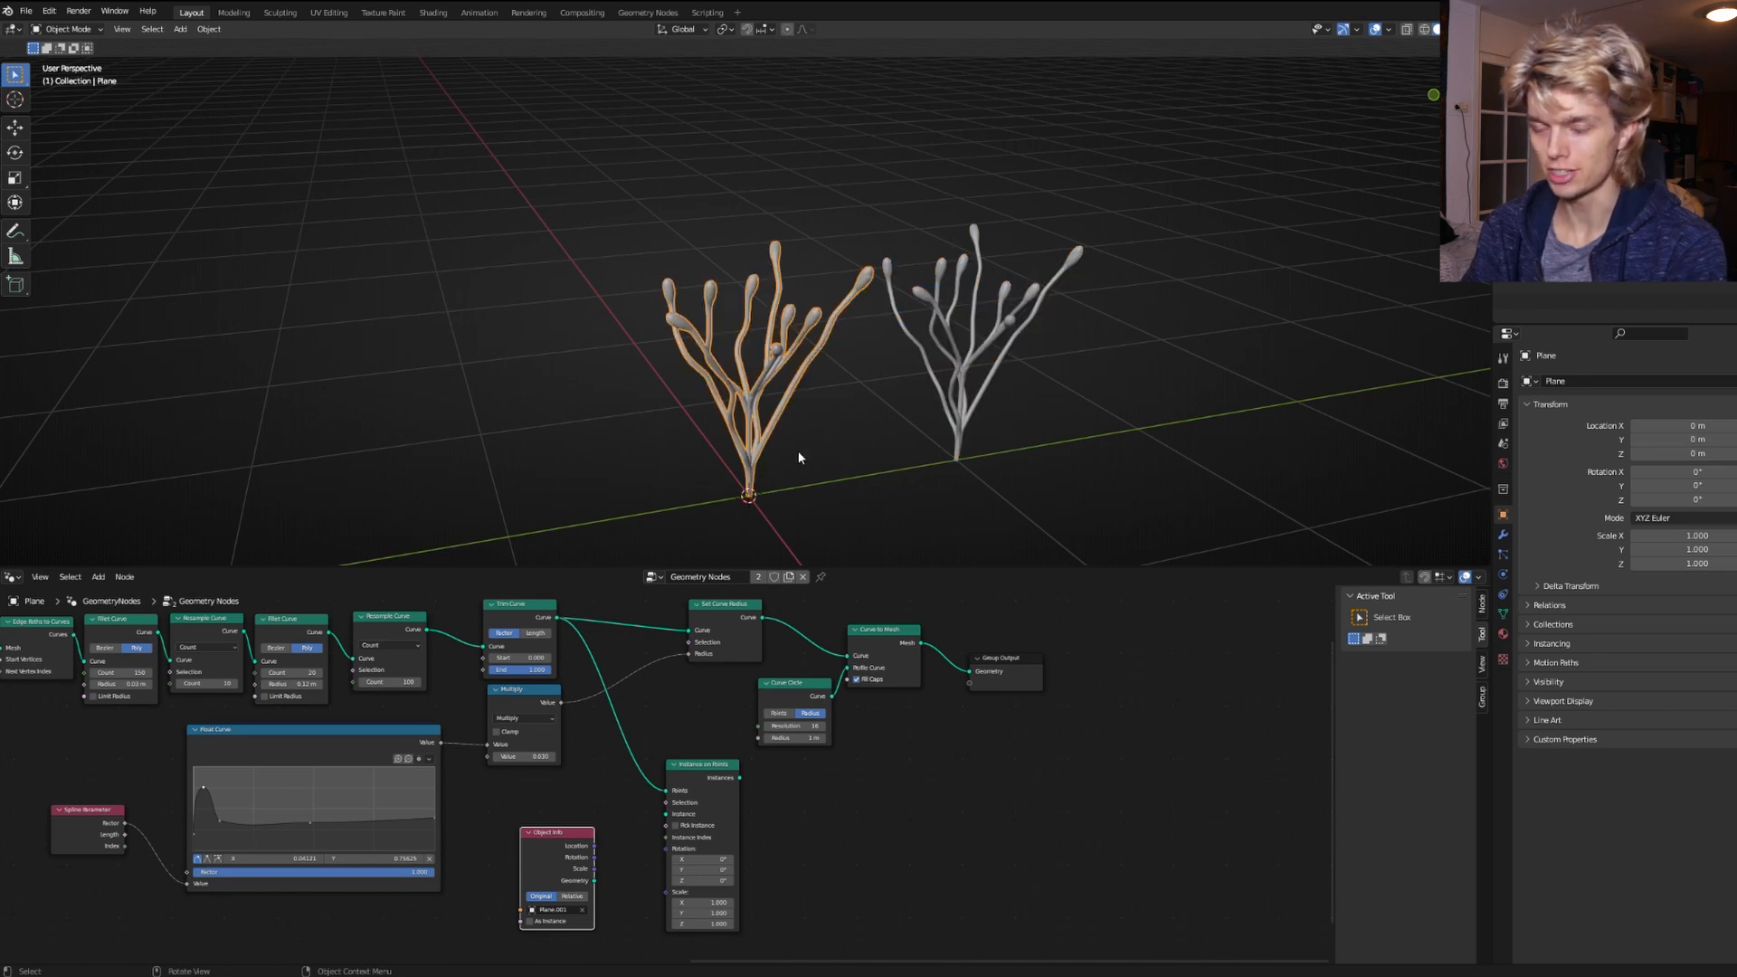
scroll(594, 821, "up", 3)
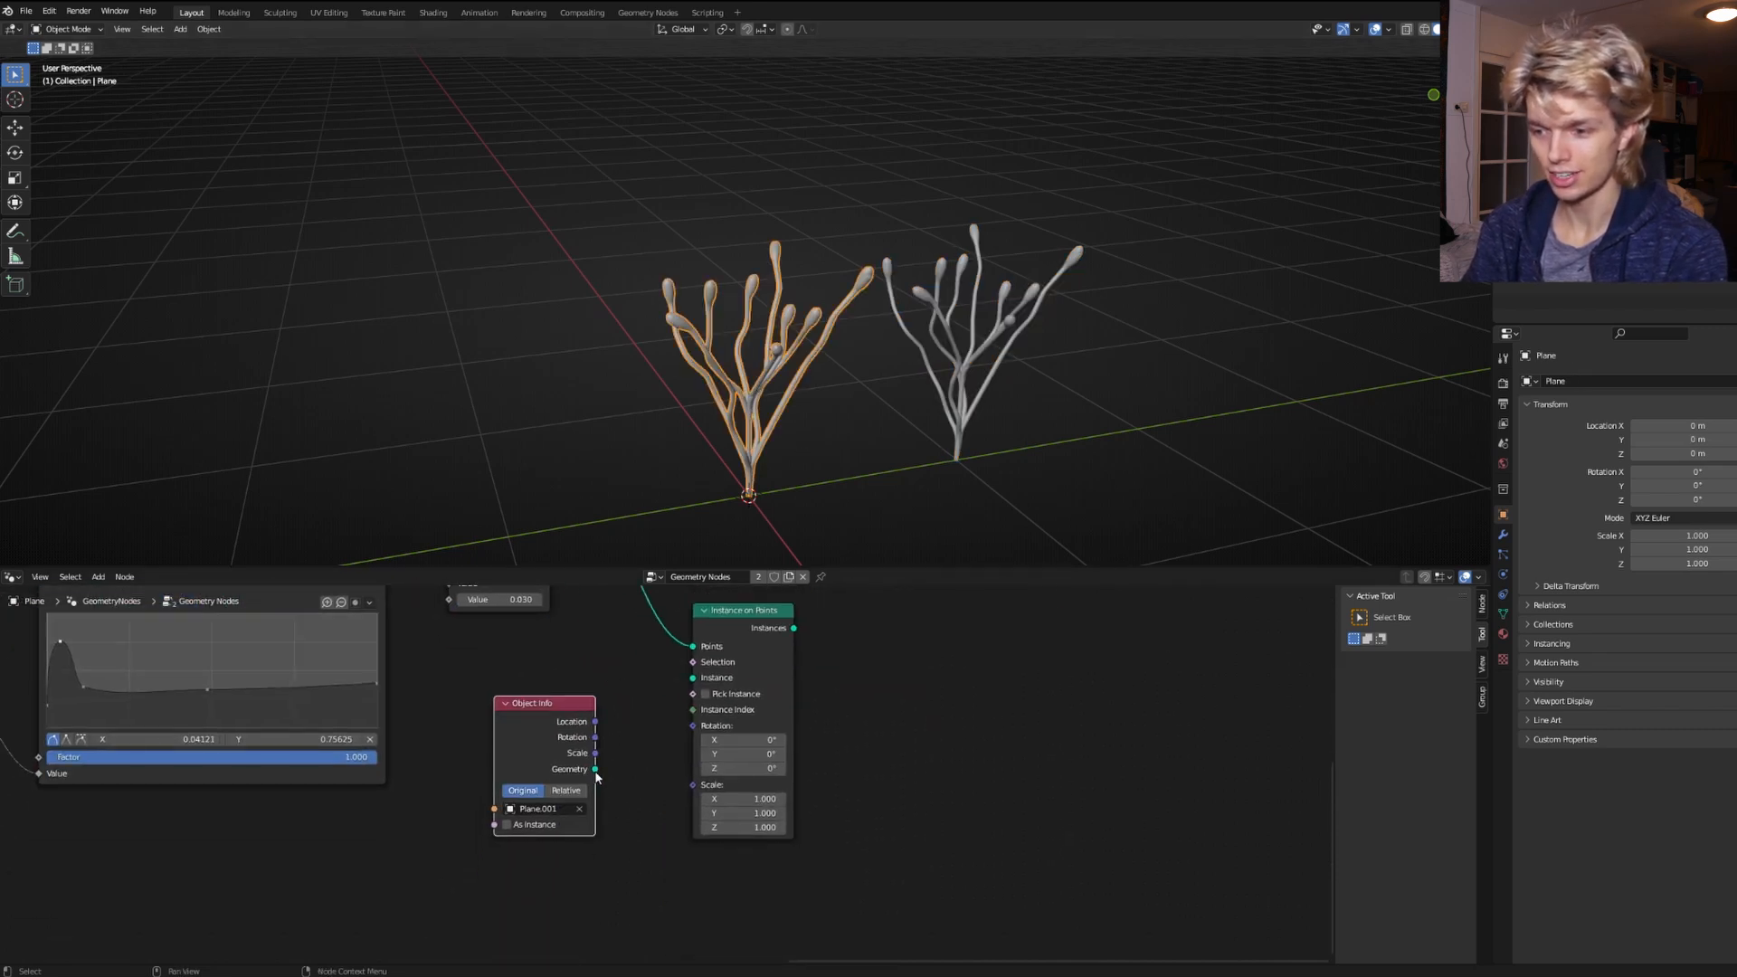
left_click_drag(595, 771, 698, 678)
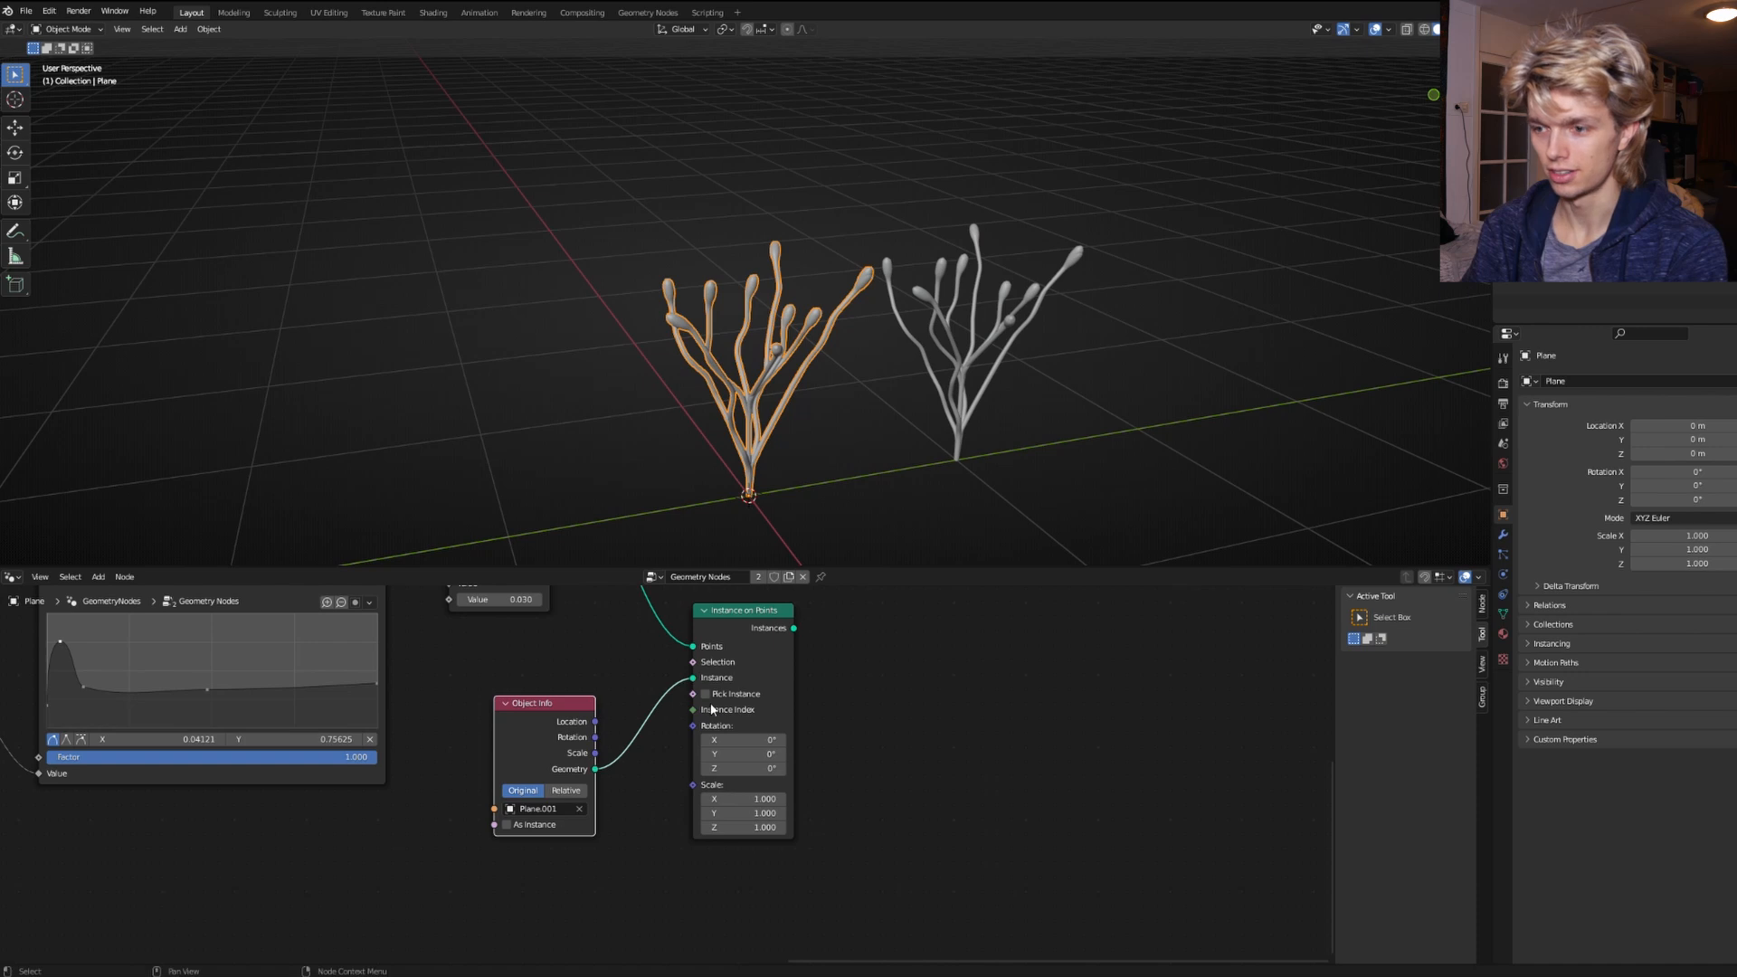
Insert a Join Geometry node between Curve to Mesh and Group Output, and connect the Instance on Points output to it.
scroll(699, 678, "down", 3)
key("shift+a")
left_click(841, 639)
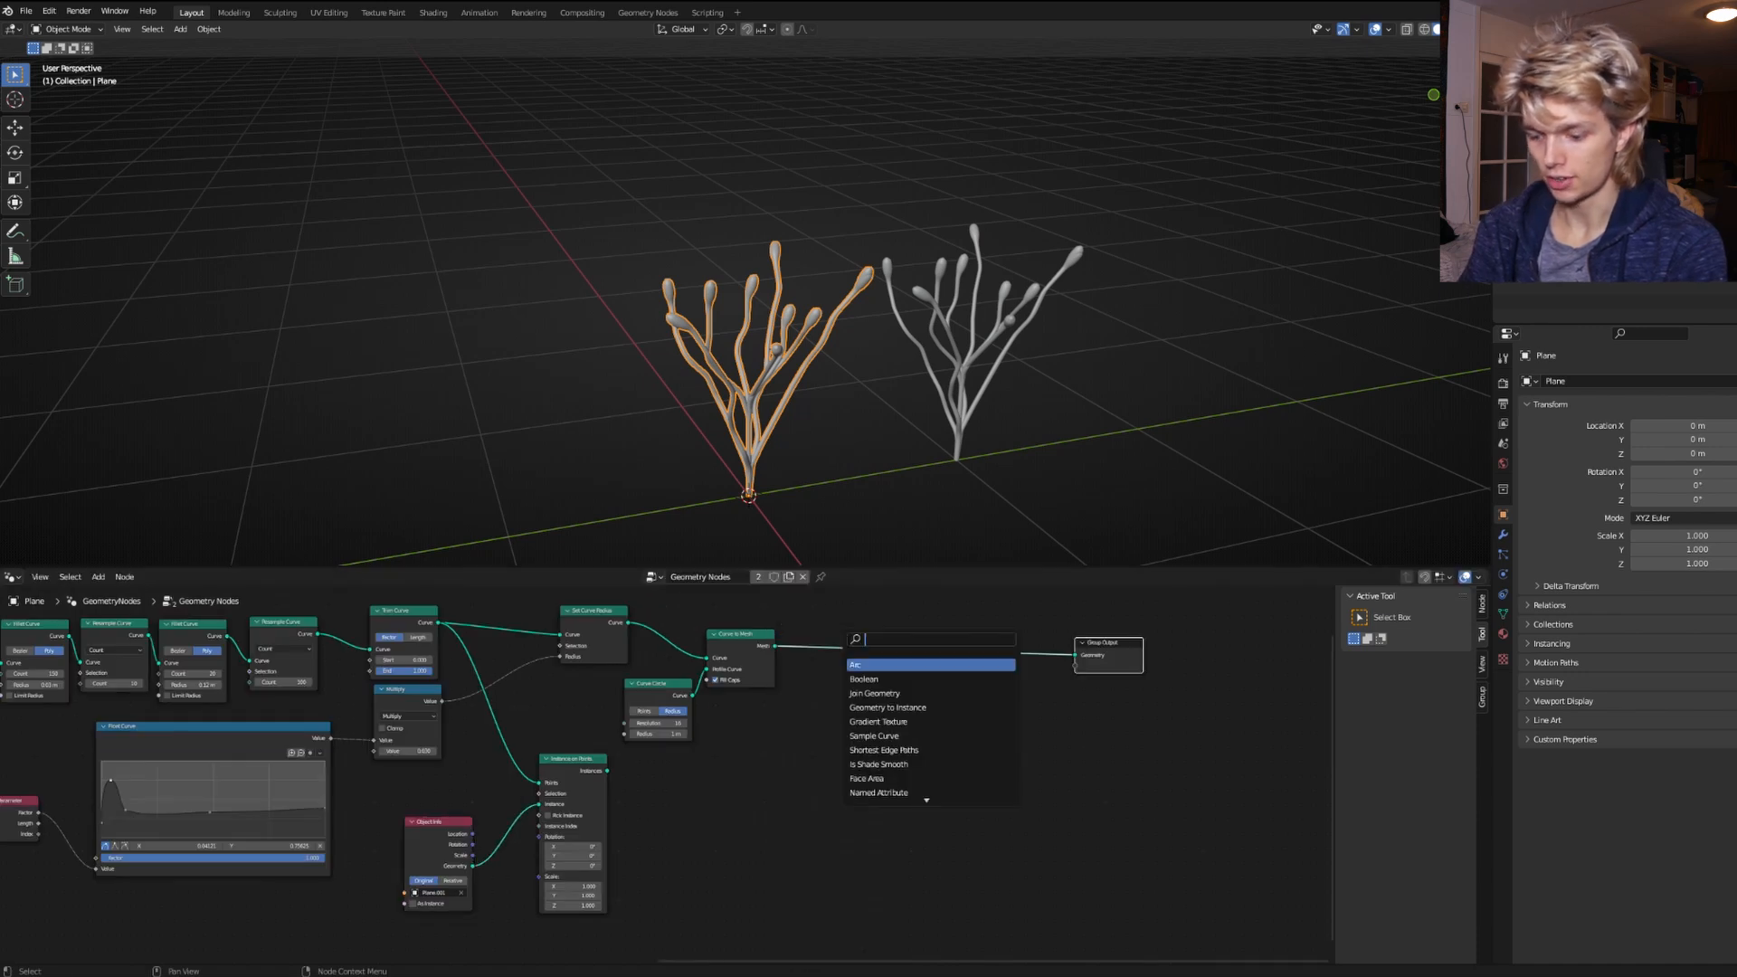
type("JOIN")
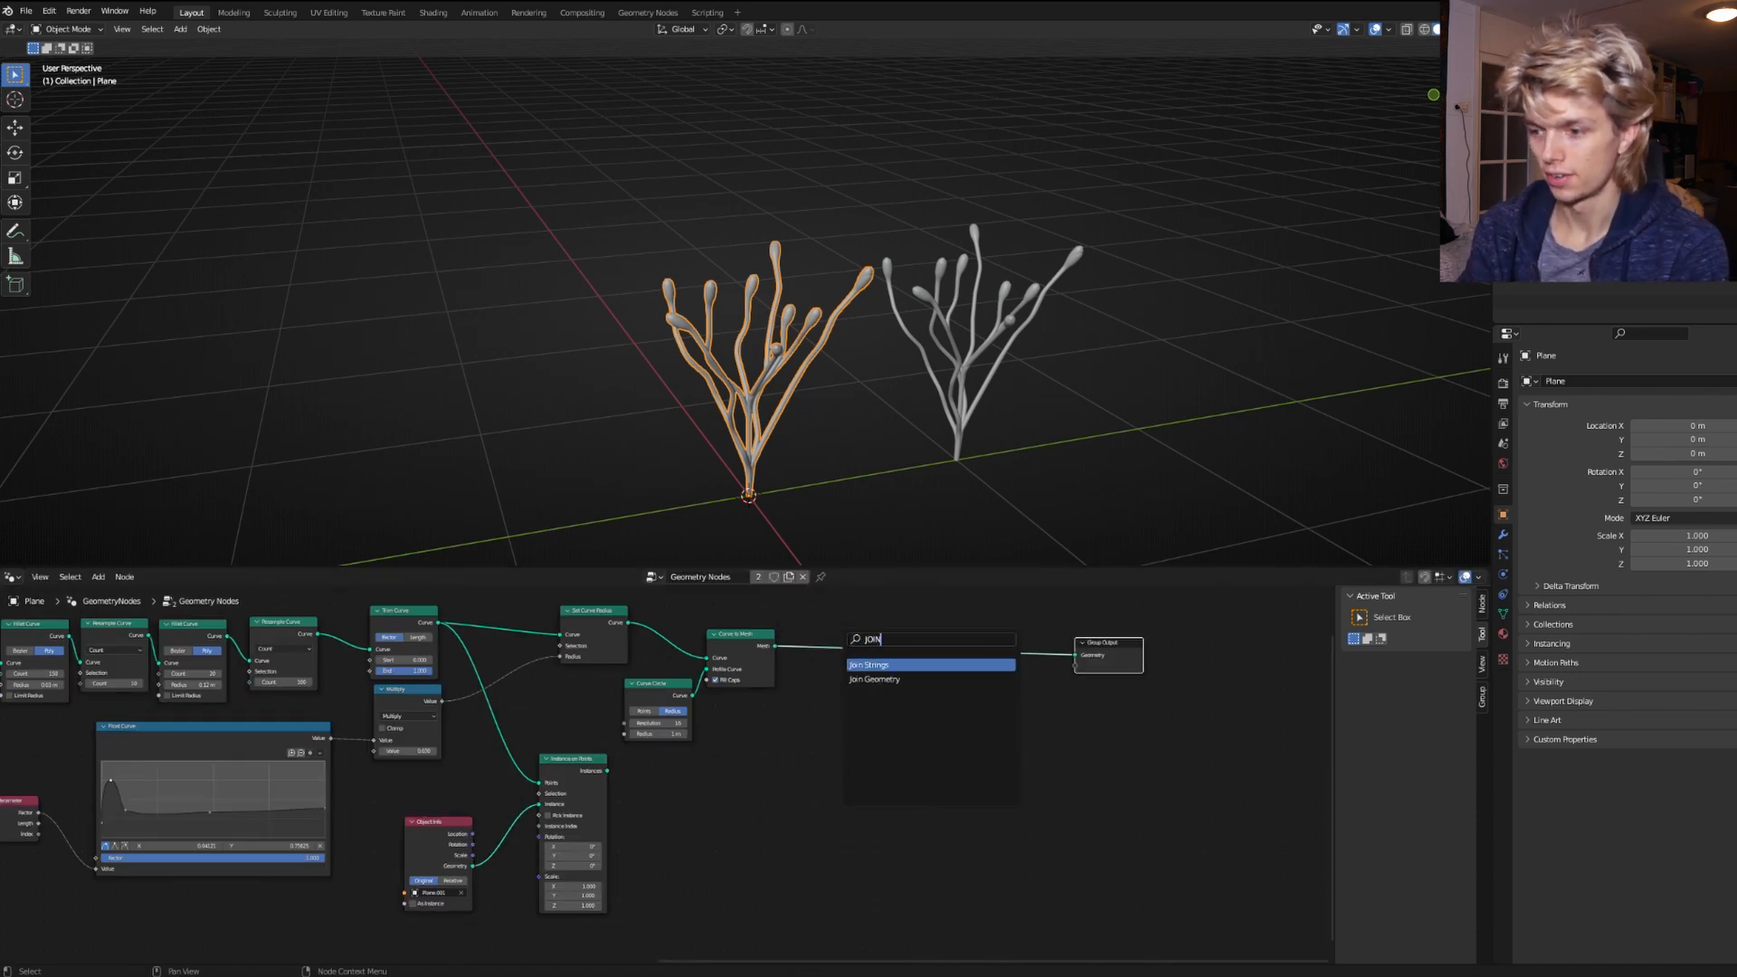
key("Return")
left_click(868, 634)
left_click_drag(607, 771, 868, 656)
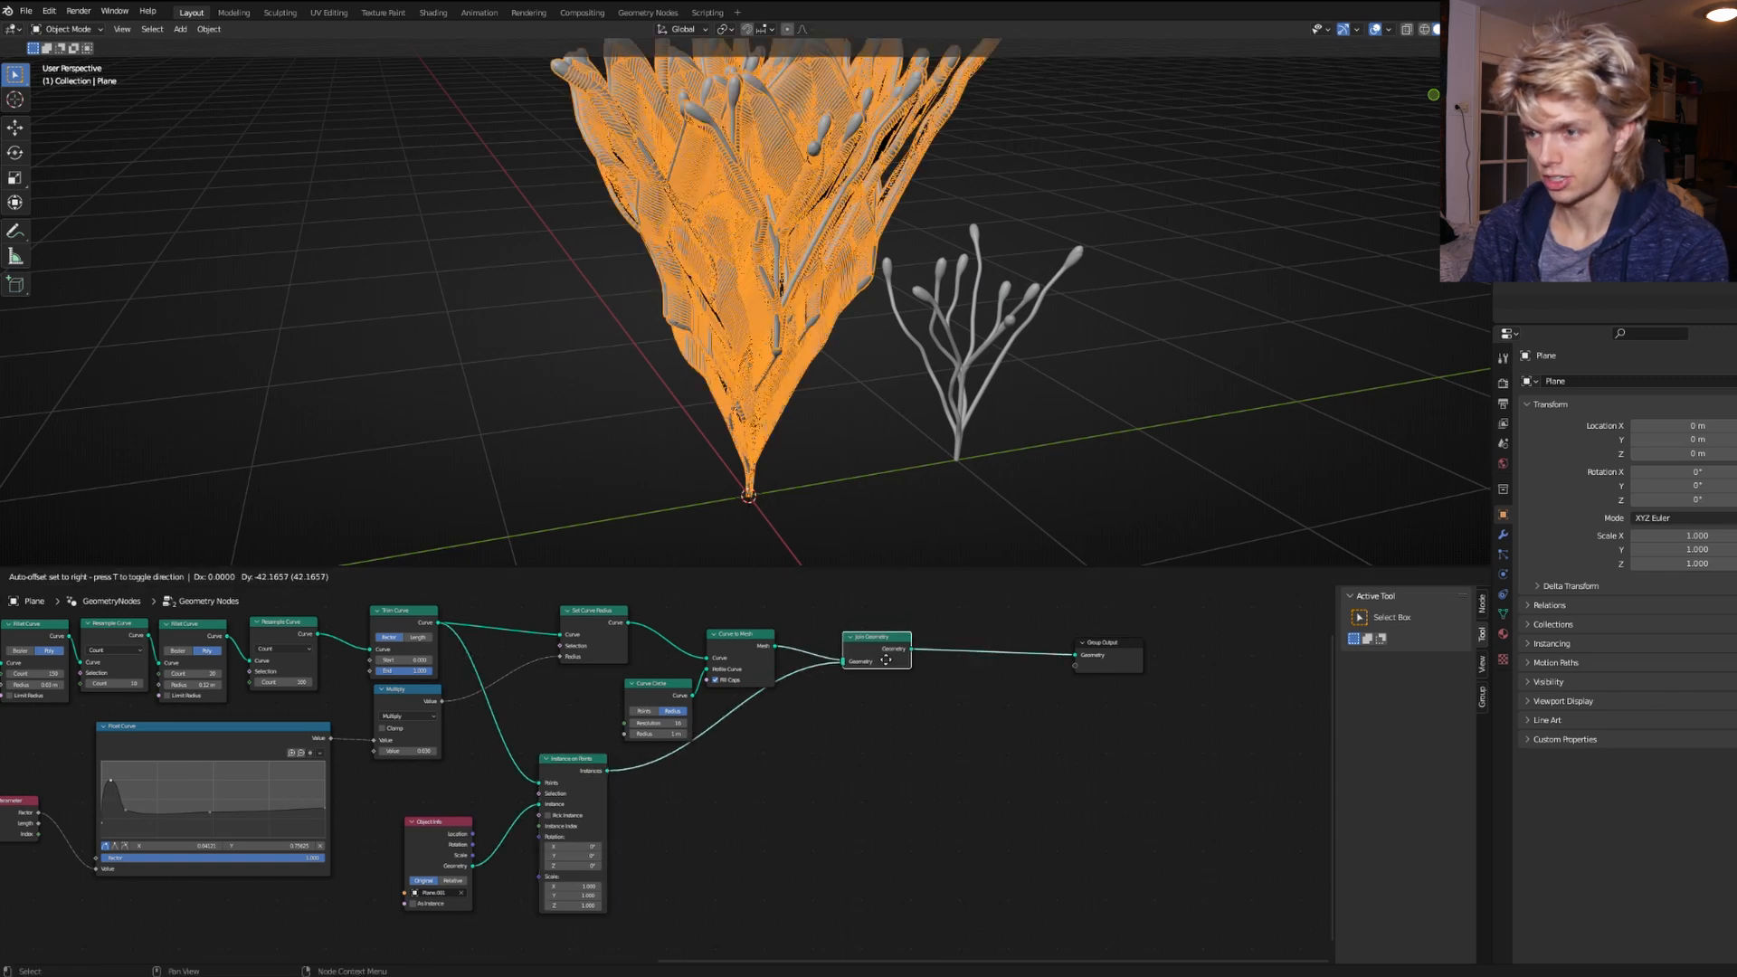
middle_click_drag(855, 457, 811, 364)
scroll(811, 428, "down", 3)
scroll(833, 420, "up", 3)
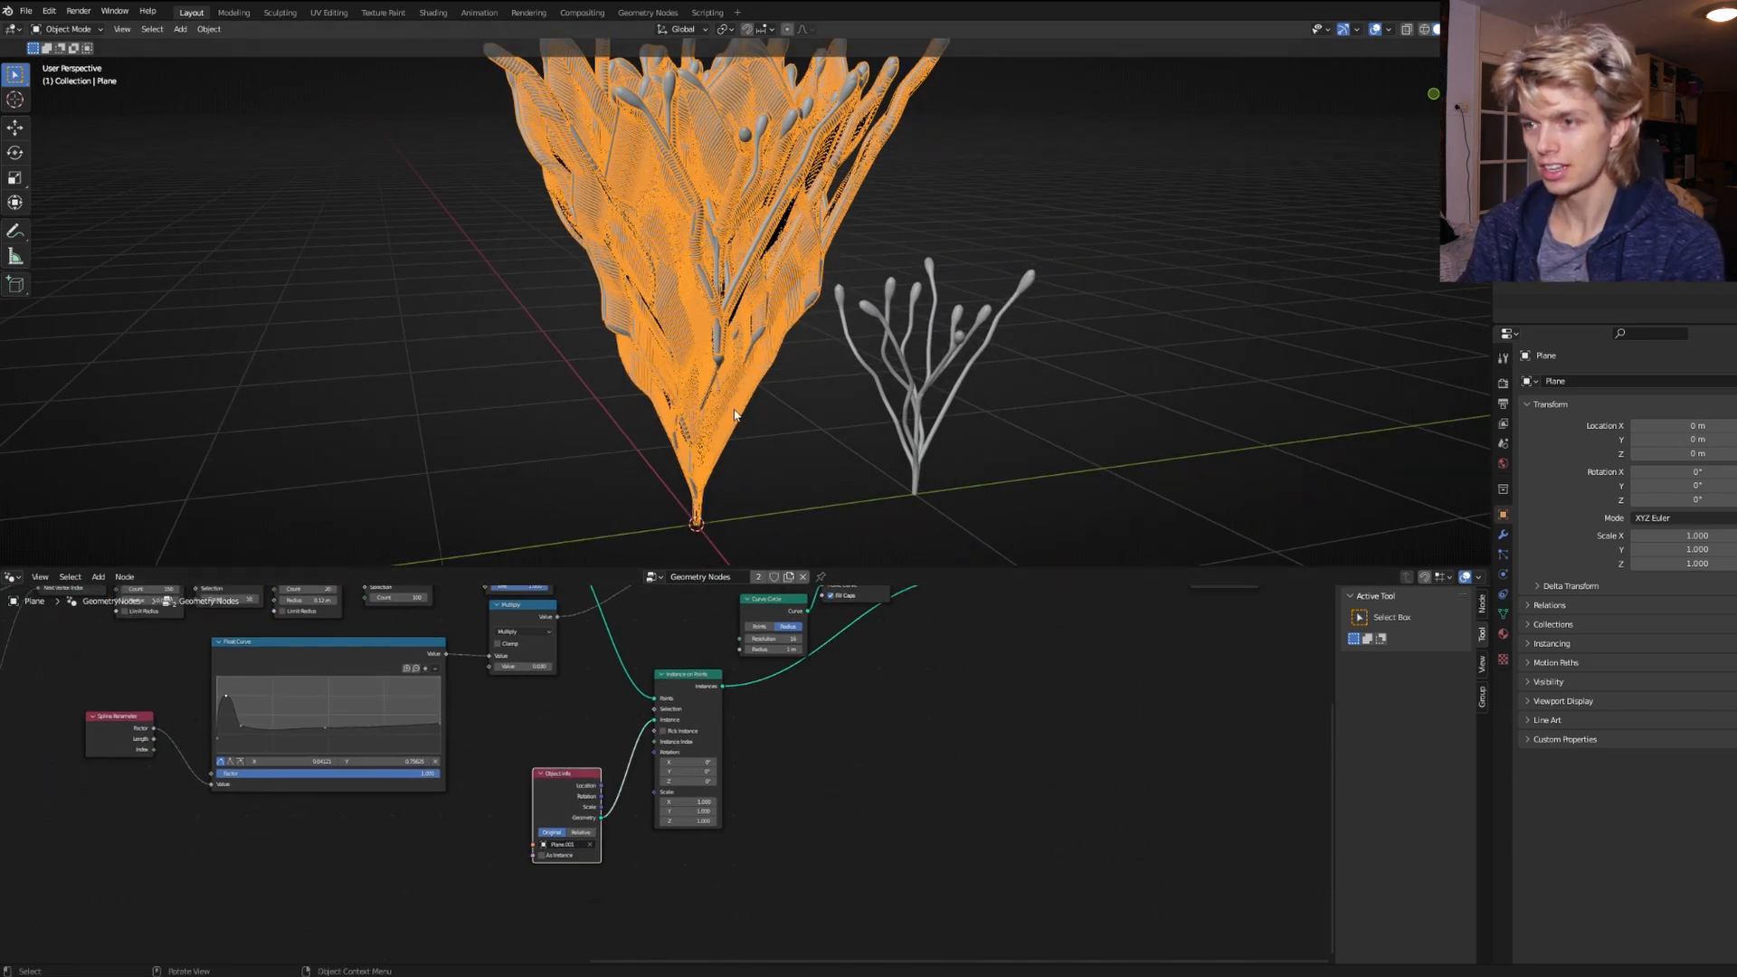
Add an Endpoint Selection node beside Instance on Points and set its End Size to 0.
key("shift+a")
type("END")
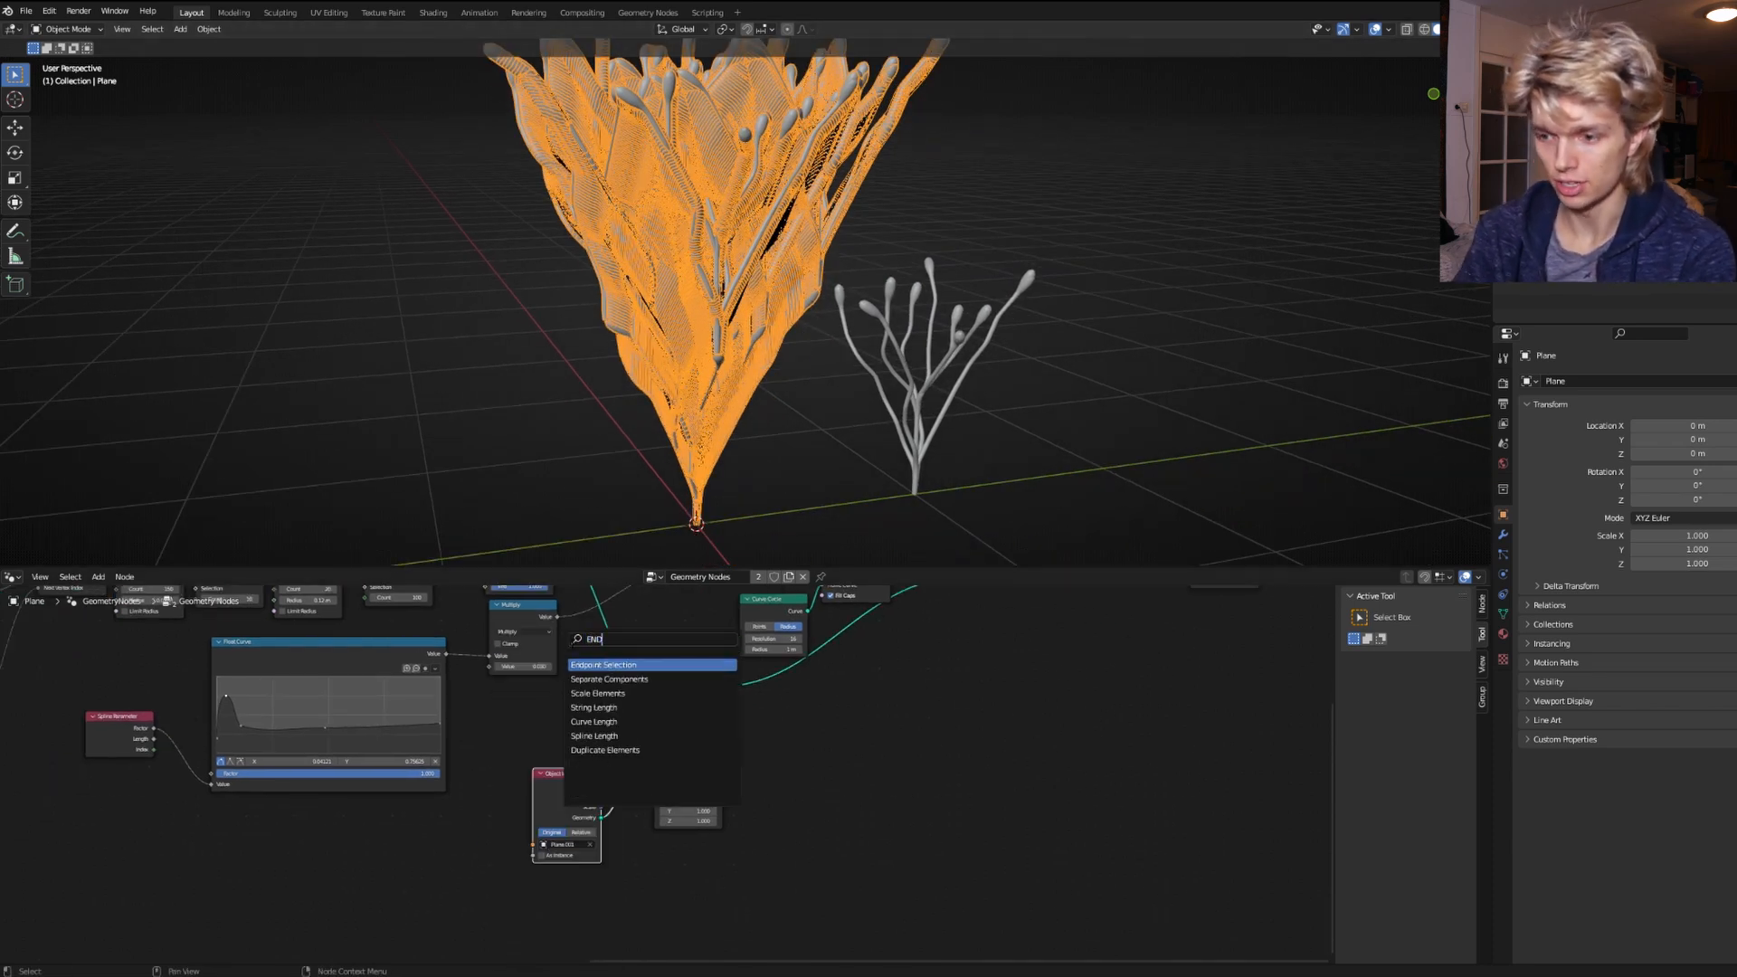
key("Return")
left_click(579, 726)
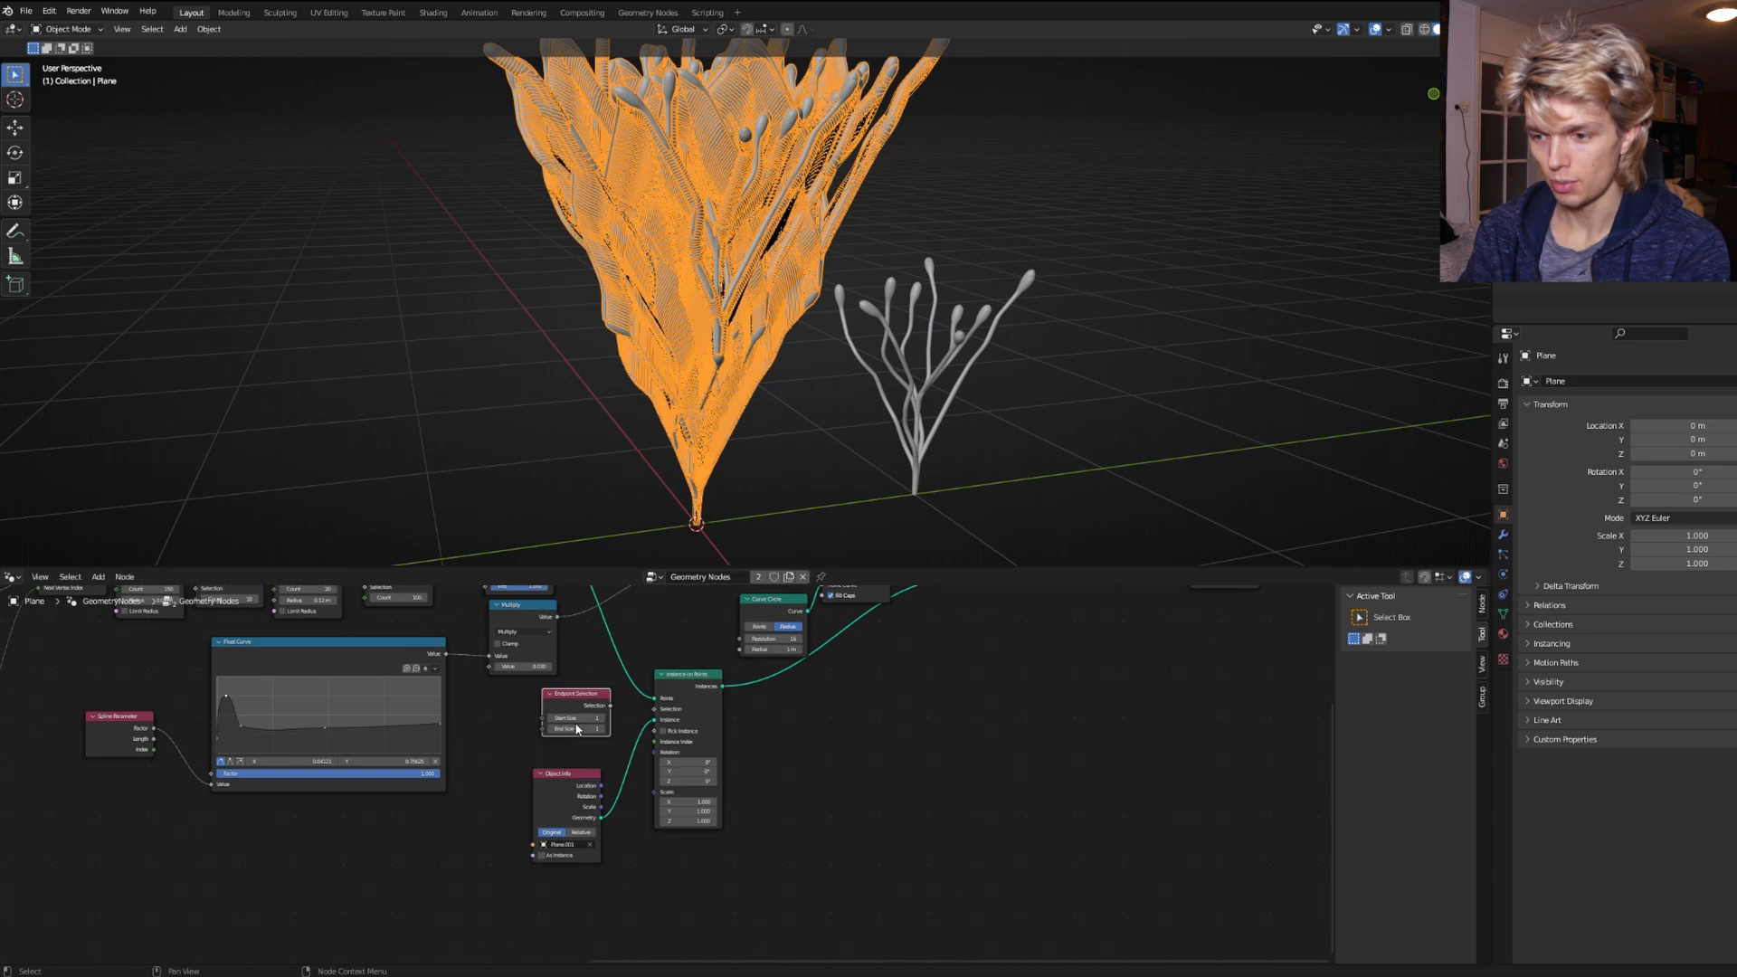
scroll(572, 734, "up", 2)
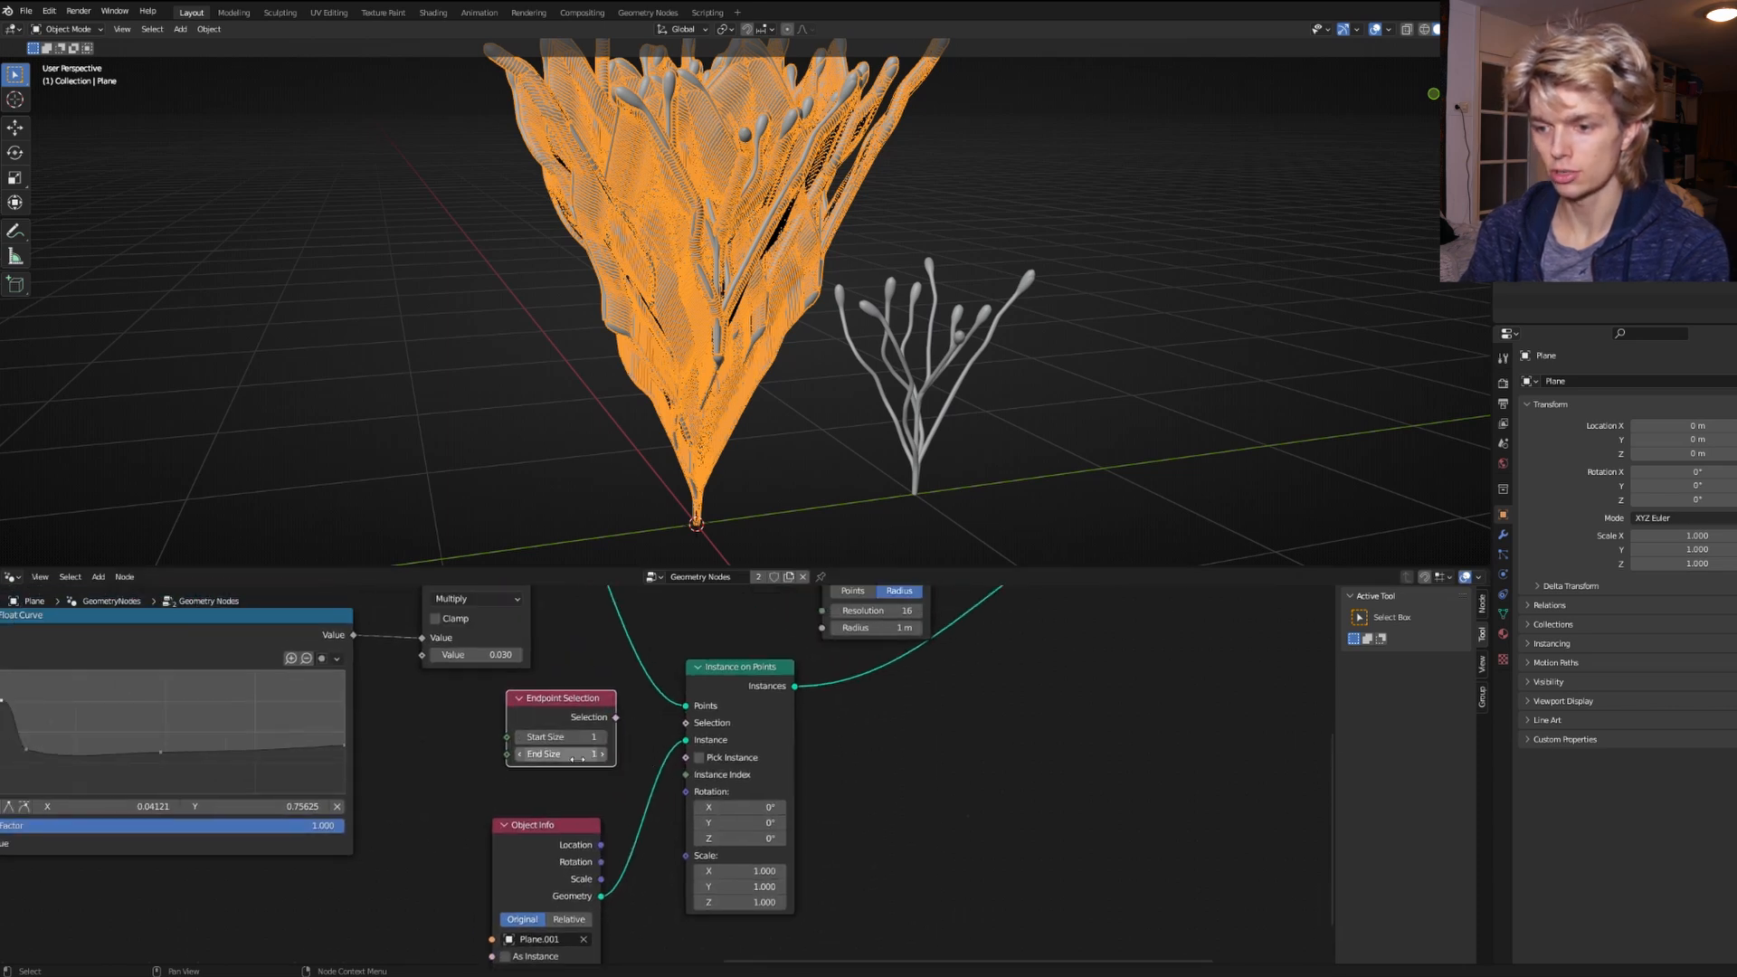
left_click(572, 754)
type("0")
key("Return")
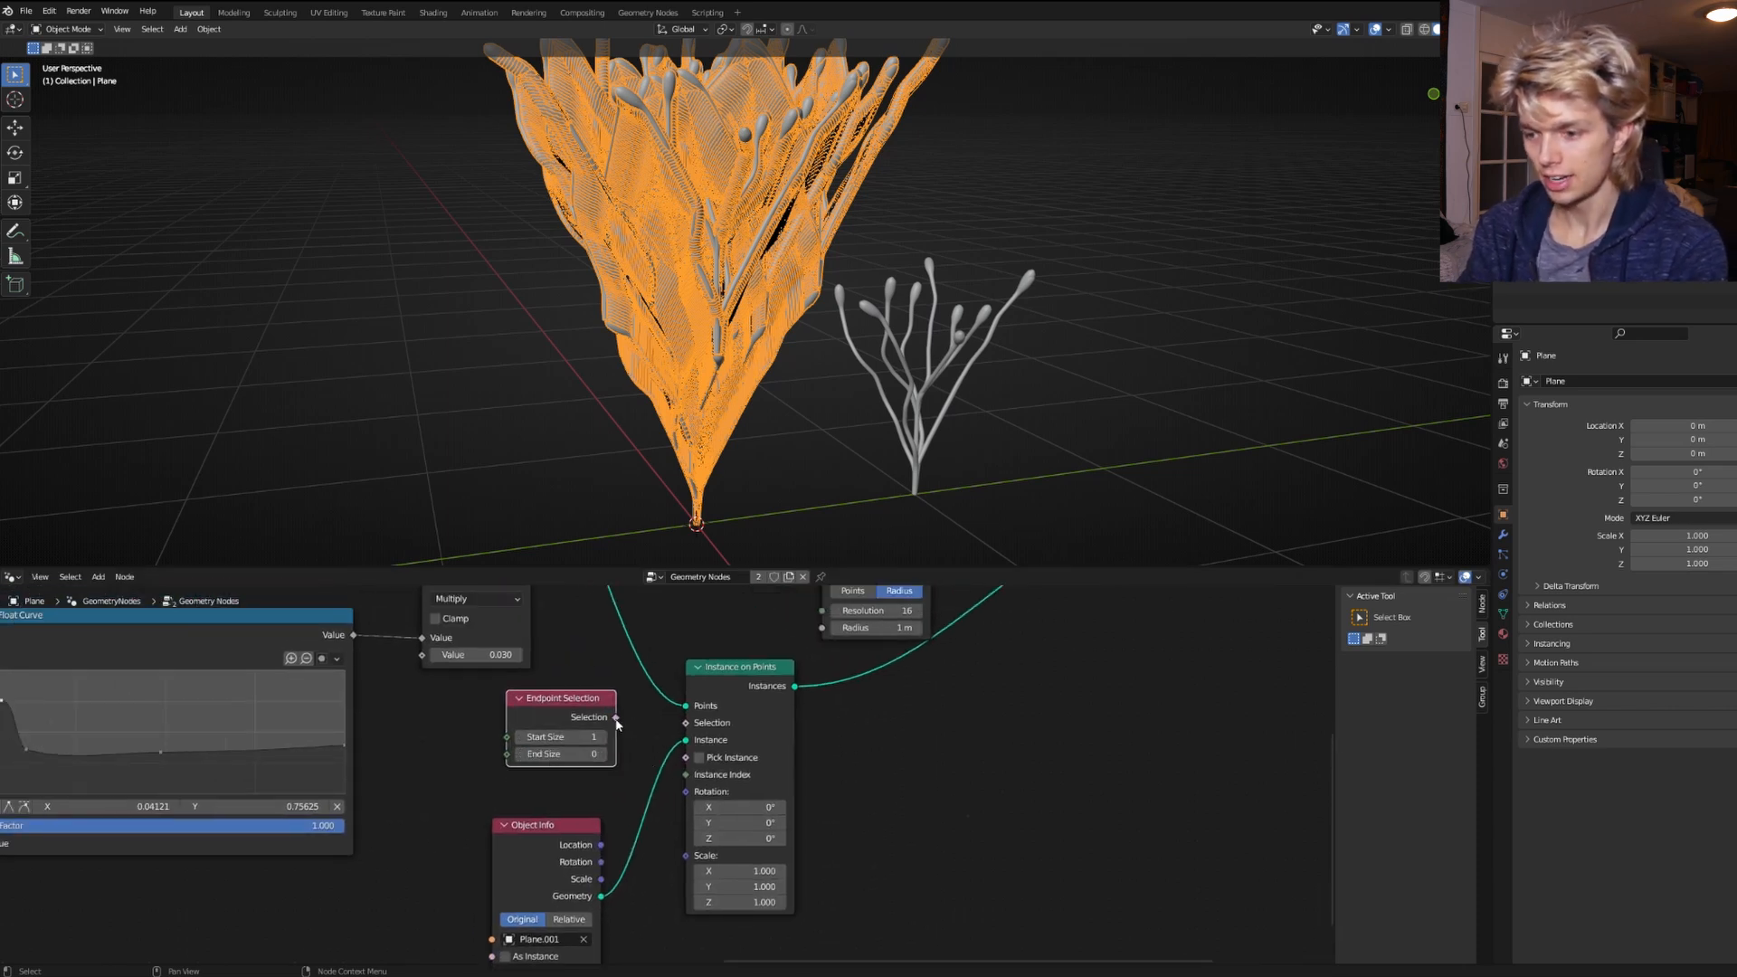
Connect the Endpoint Selection output to the Selection input of Instance on Points and inspect the resulting branches.
left_click_drag(615, 716, 687, 722)
middle_click_drag(850, 371, 743, 344)
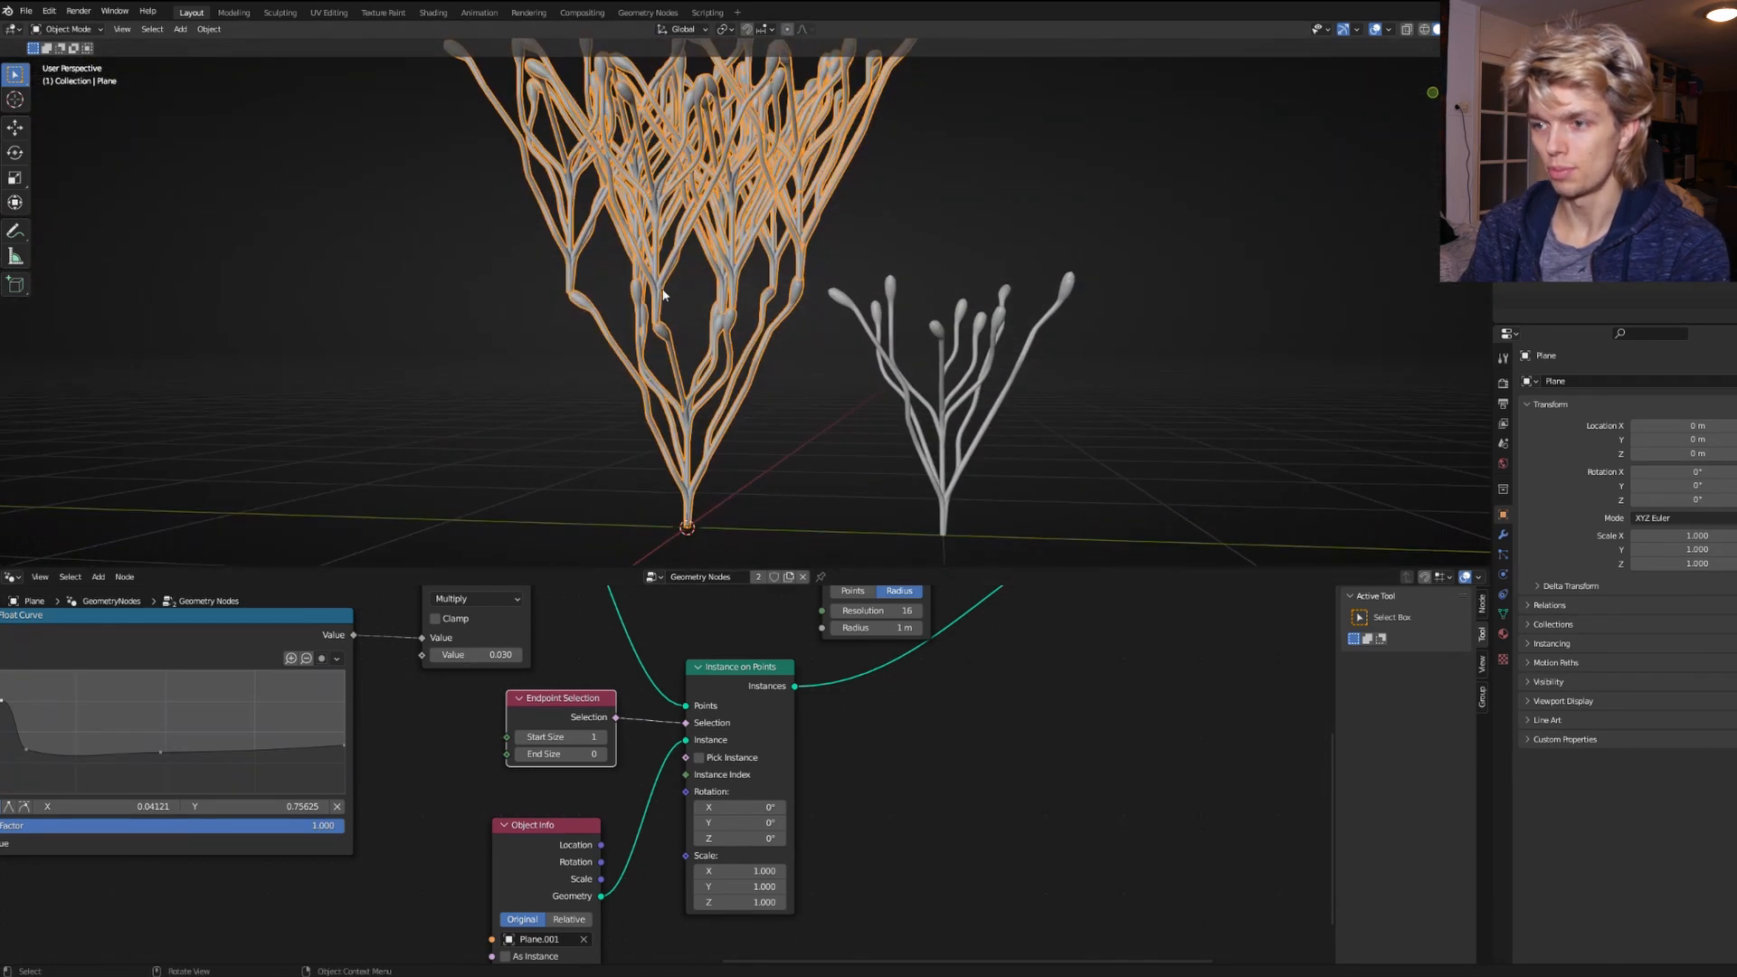
middle_click_drag(663, 292, 749, 407, "shift")
scroll(747, 407, "up", 4)
middle_click_drag(748, 503, 828, 305, "shift")
scroll(714, 441, "down", 5)
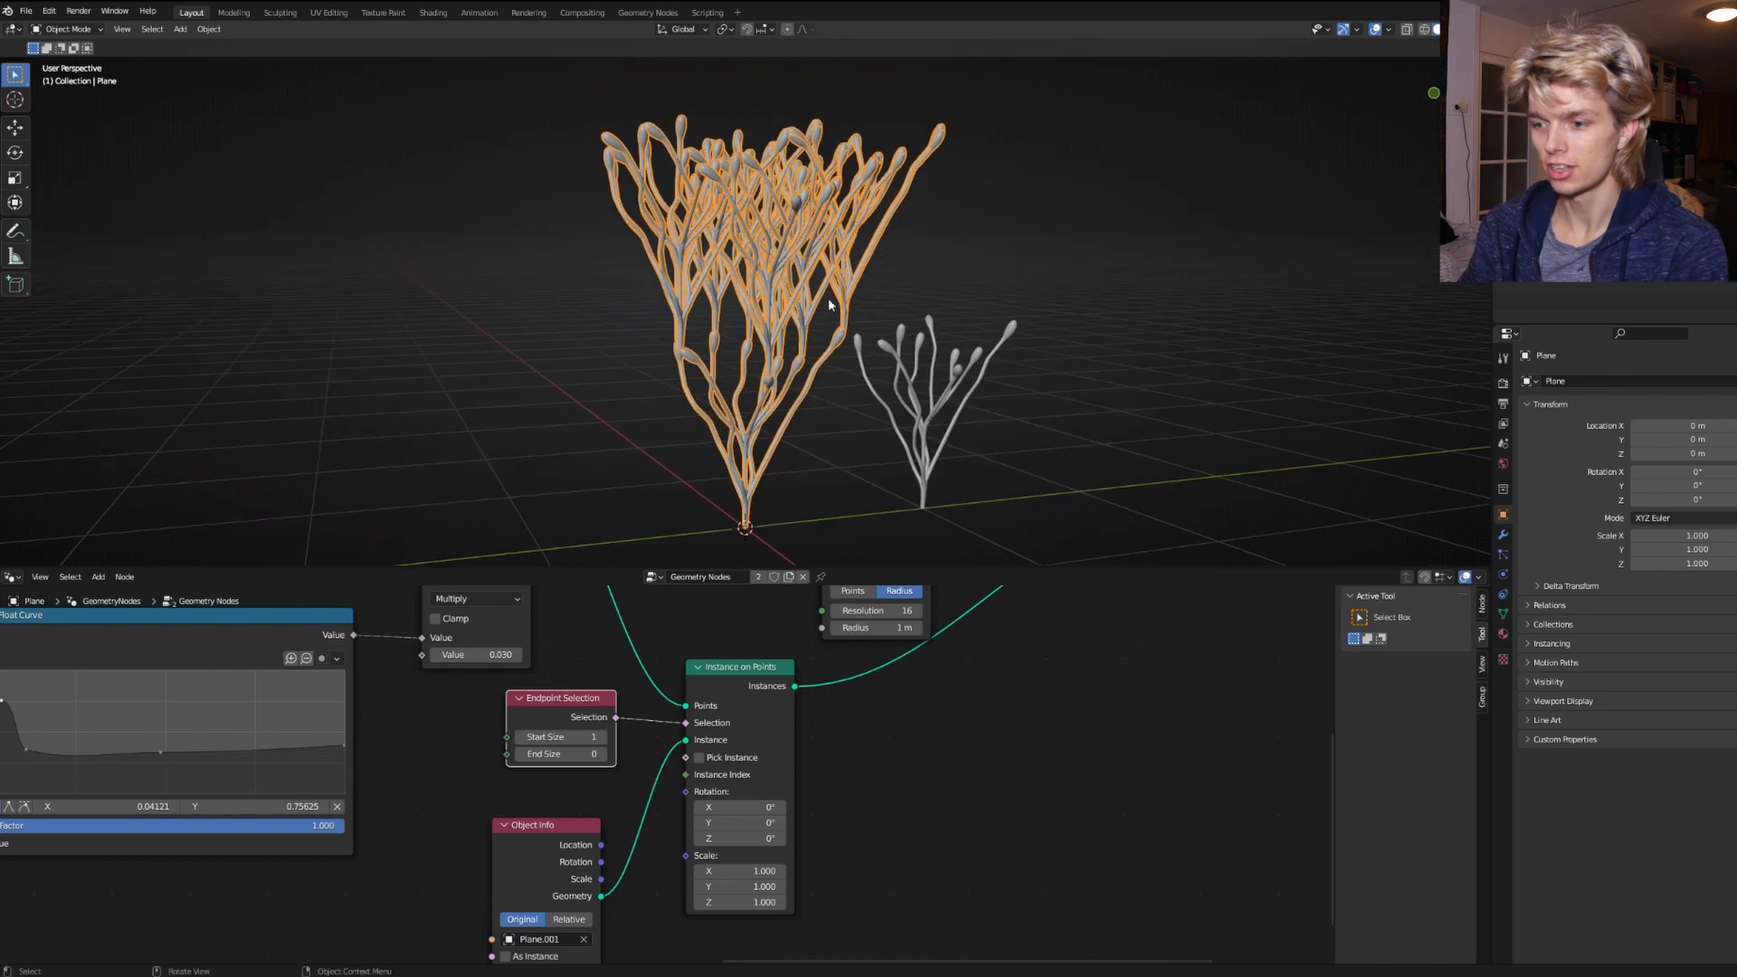
Add a Curve Tangent node in the empty area below the Object Info node.
middle_click_drag(617, 775, 746, 590)
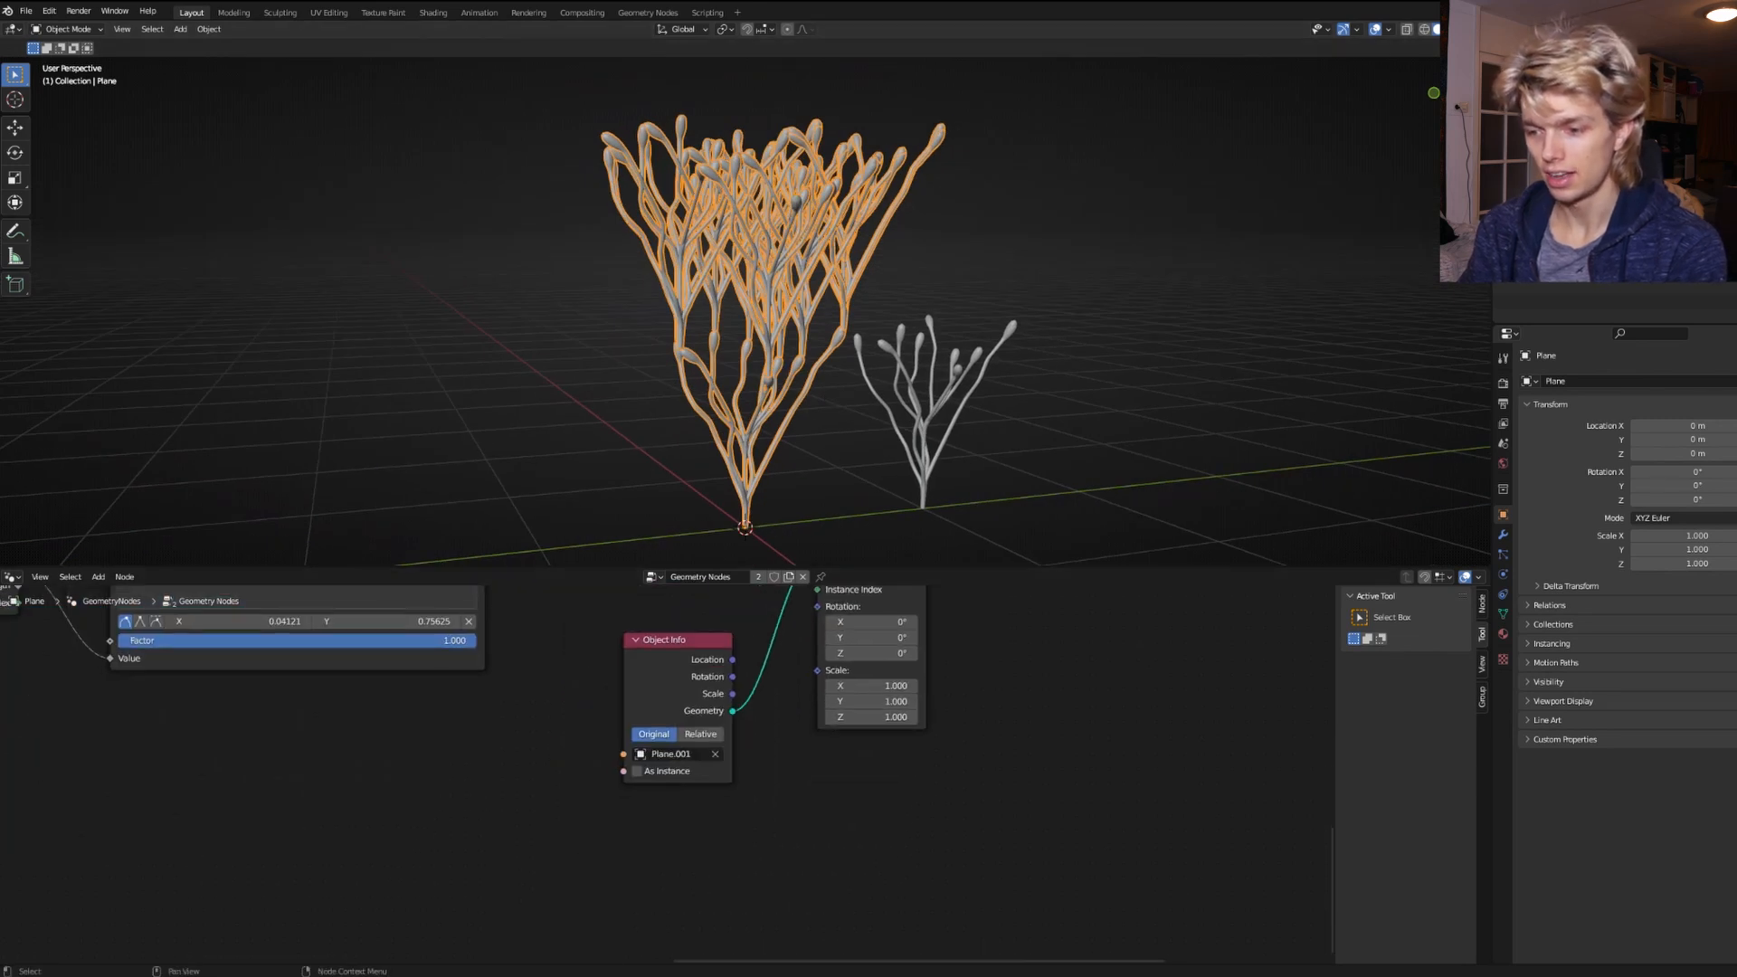
scroll(770, 811, "down", 4)
key("shift+a")
left_click(743, 640)
type("ta")
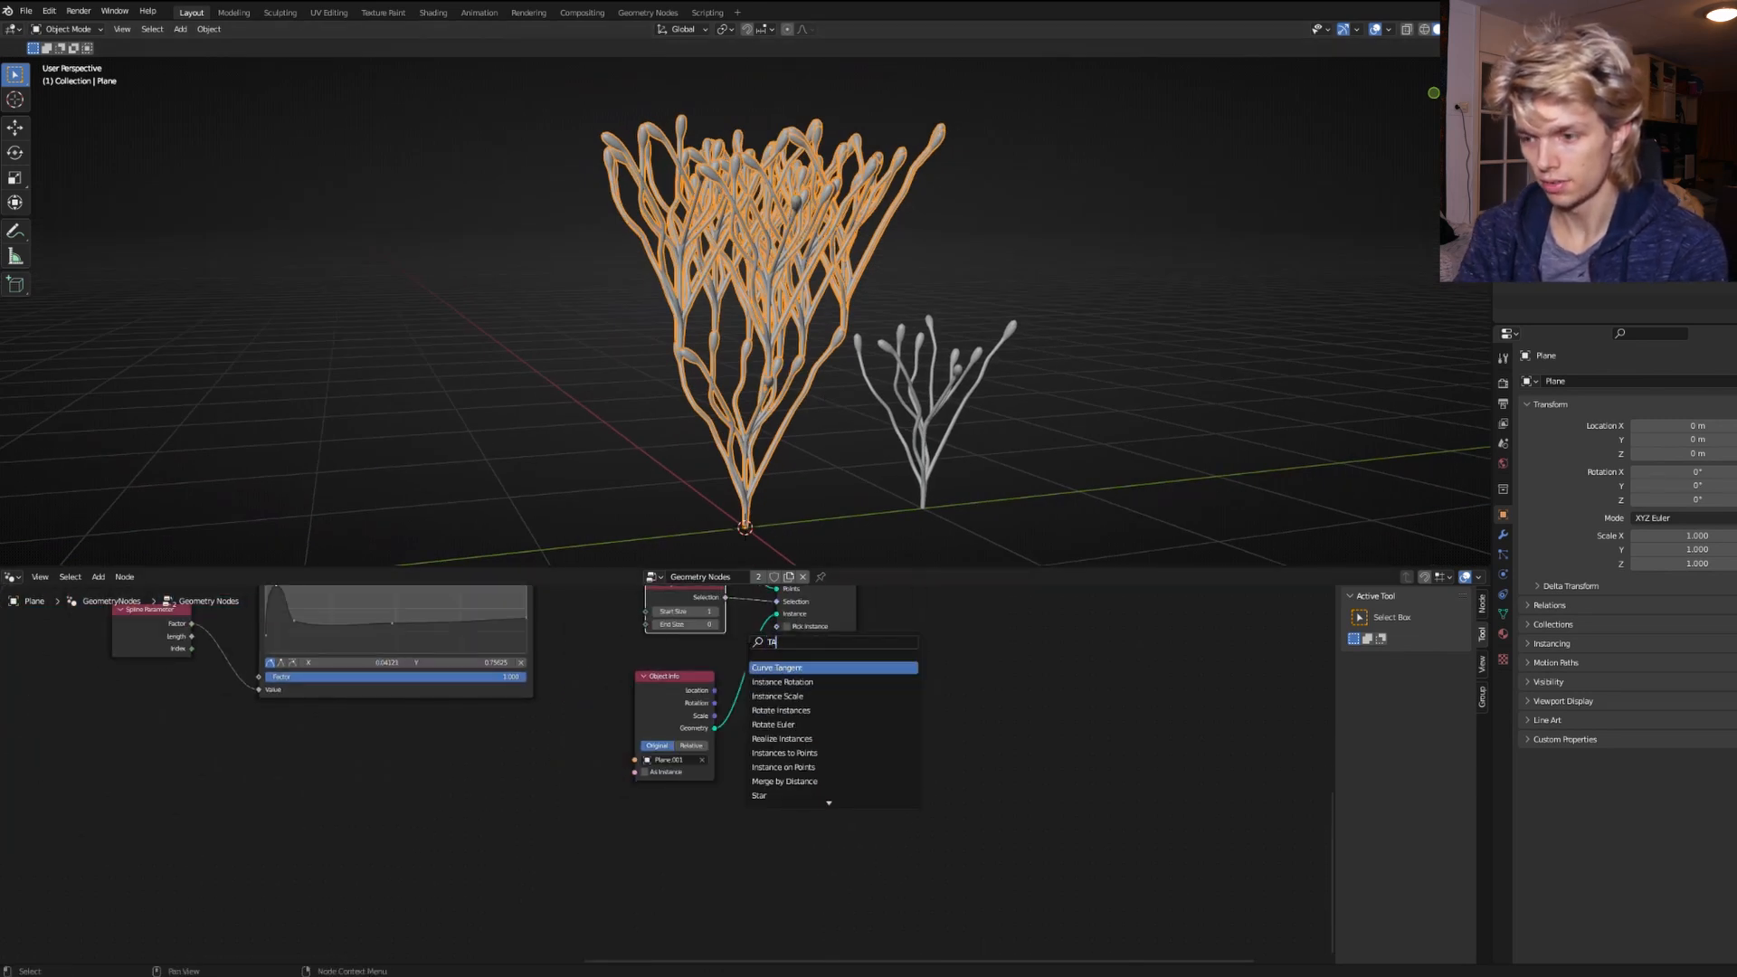
key("Return")
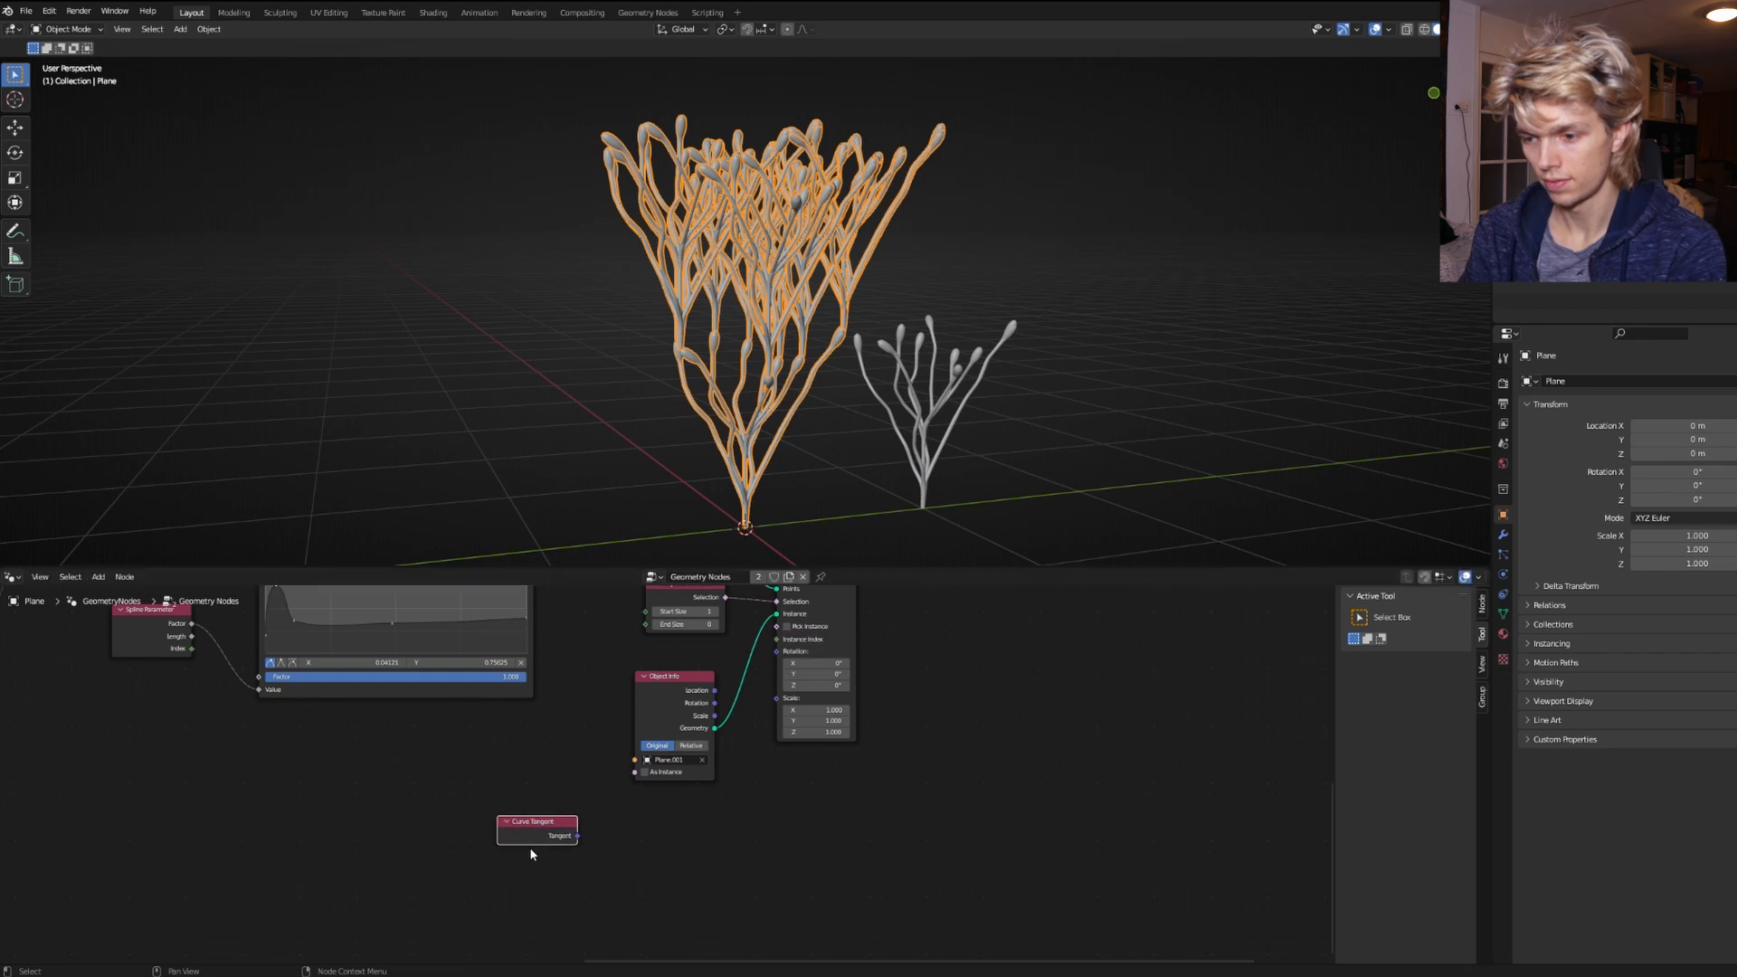
left_click(529, 846)
Add an Align Euler to Vector node beside the Curve Tangent node.
key("shift+a")
left_click(639, 643)
type("al")
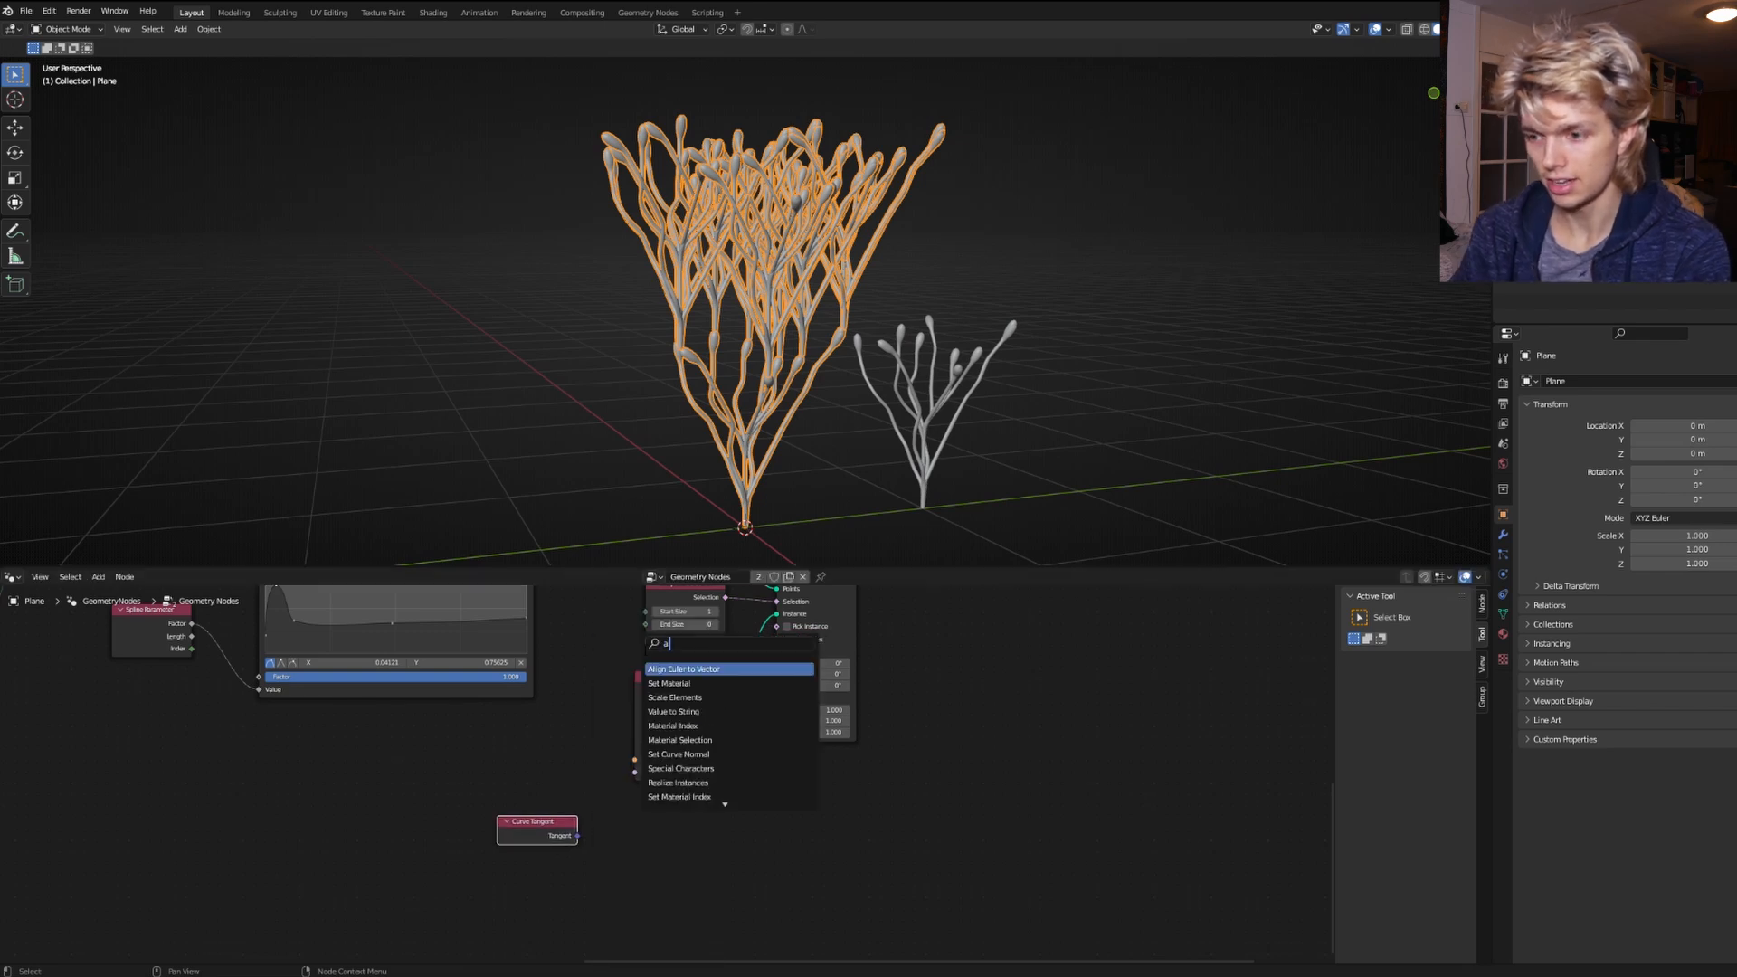
key("Return")
left_click(719, 841)
scroll(741, 852, "up", 2)
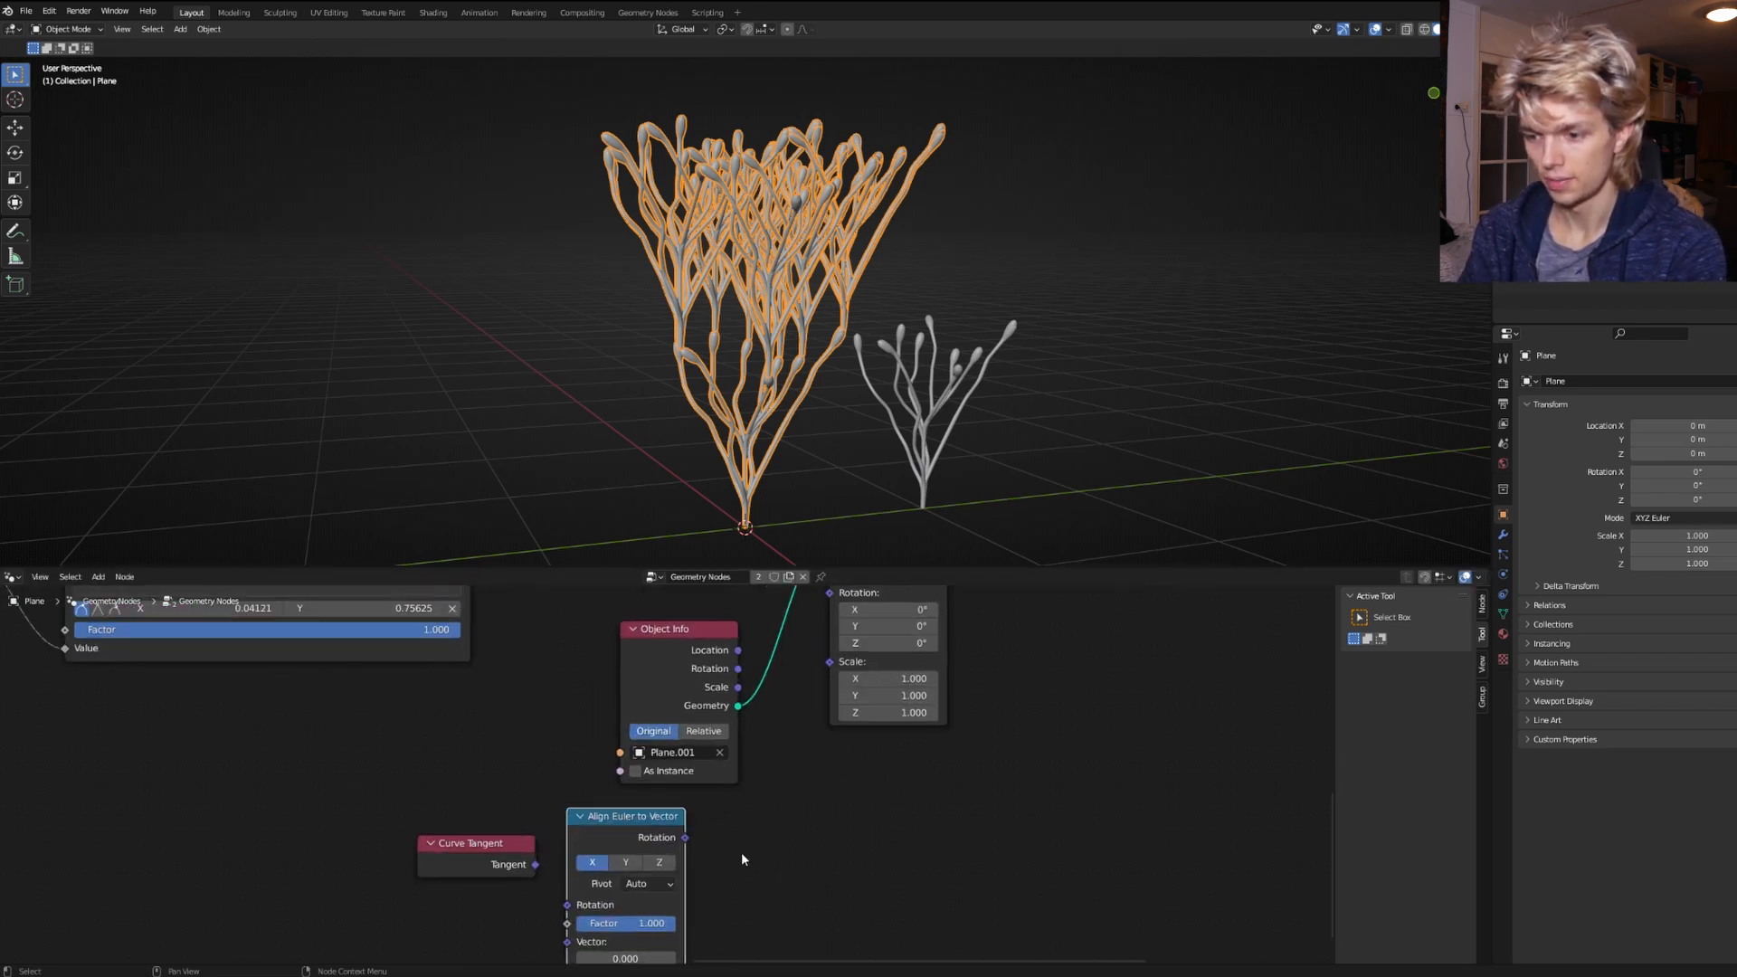
Set Align Euler to Vector to the Y axis, feed Tangent into its Vector, and link its Rotation to Instance on Points' Rotation.
left_click(653, 800)
left_click_drag(558, 807, 706, 857)
scroll(710, 821, "down", 2)
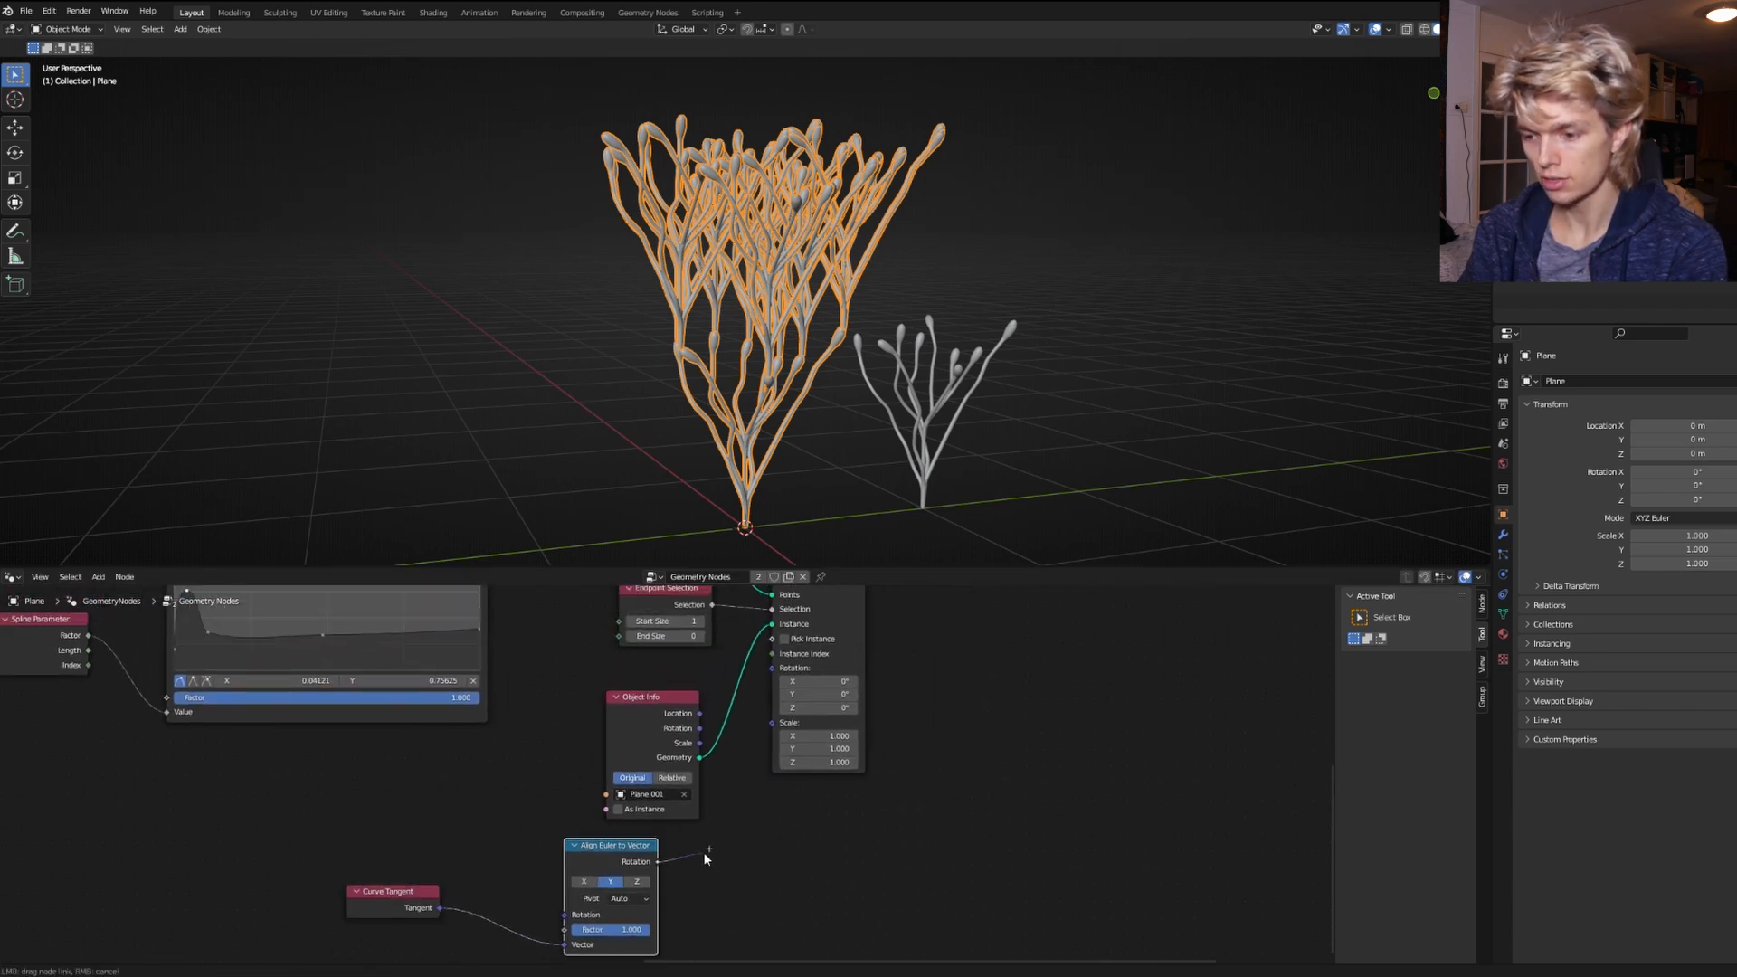
left_click_drag(776, 673, 772, 667)
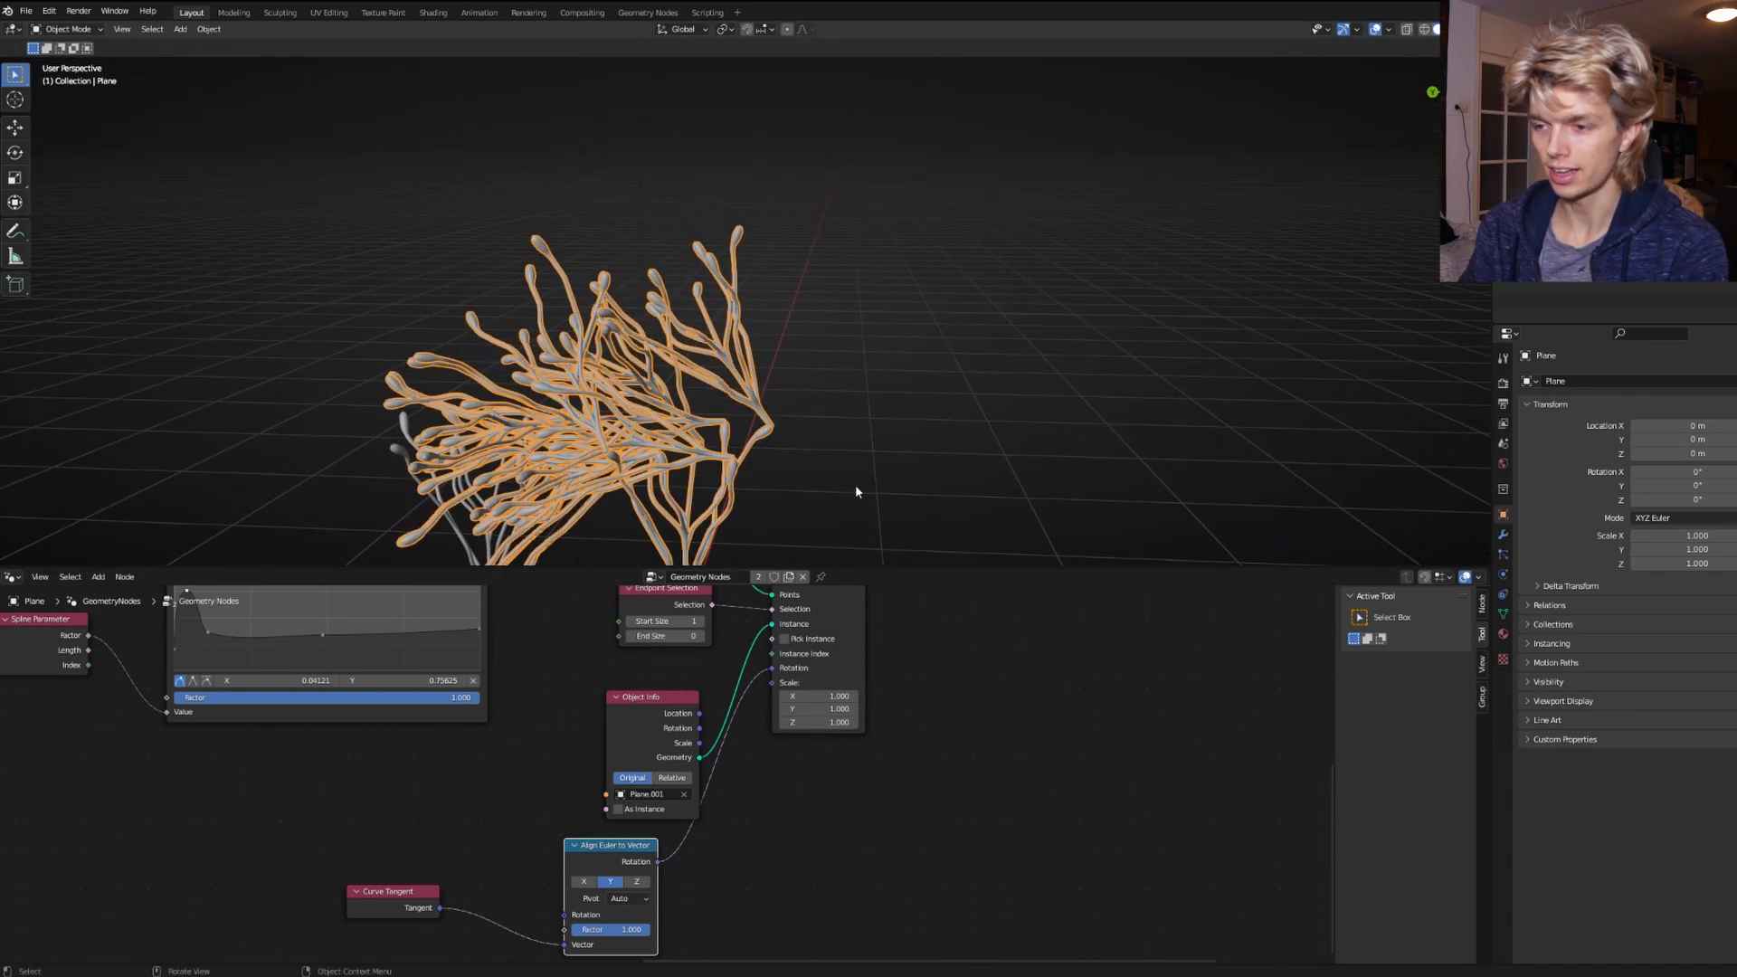
scroll(852, 488, "up", 3)
middle_click_drag(849, 491, 833, 388)
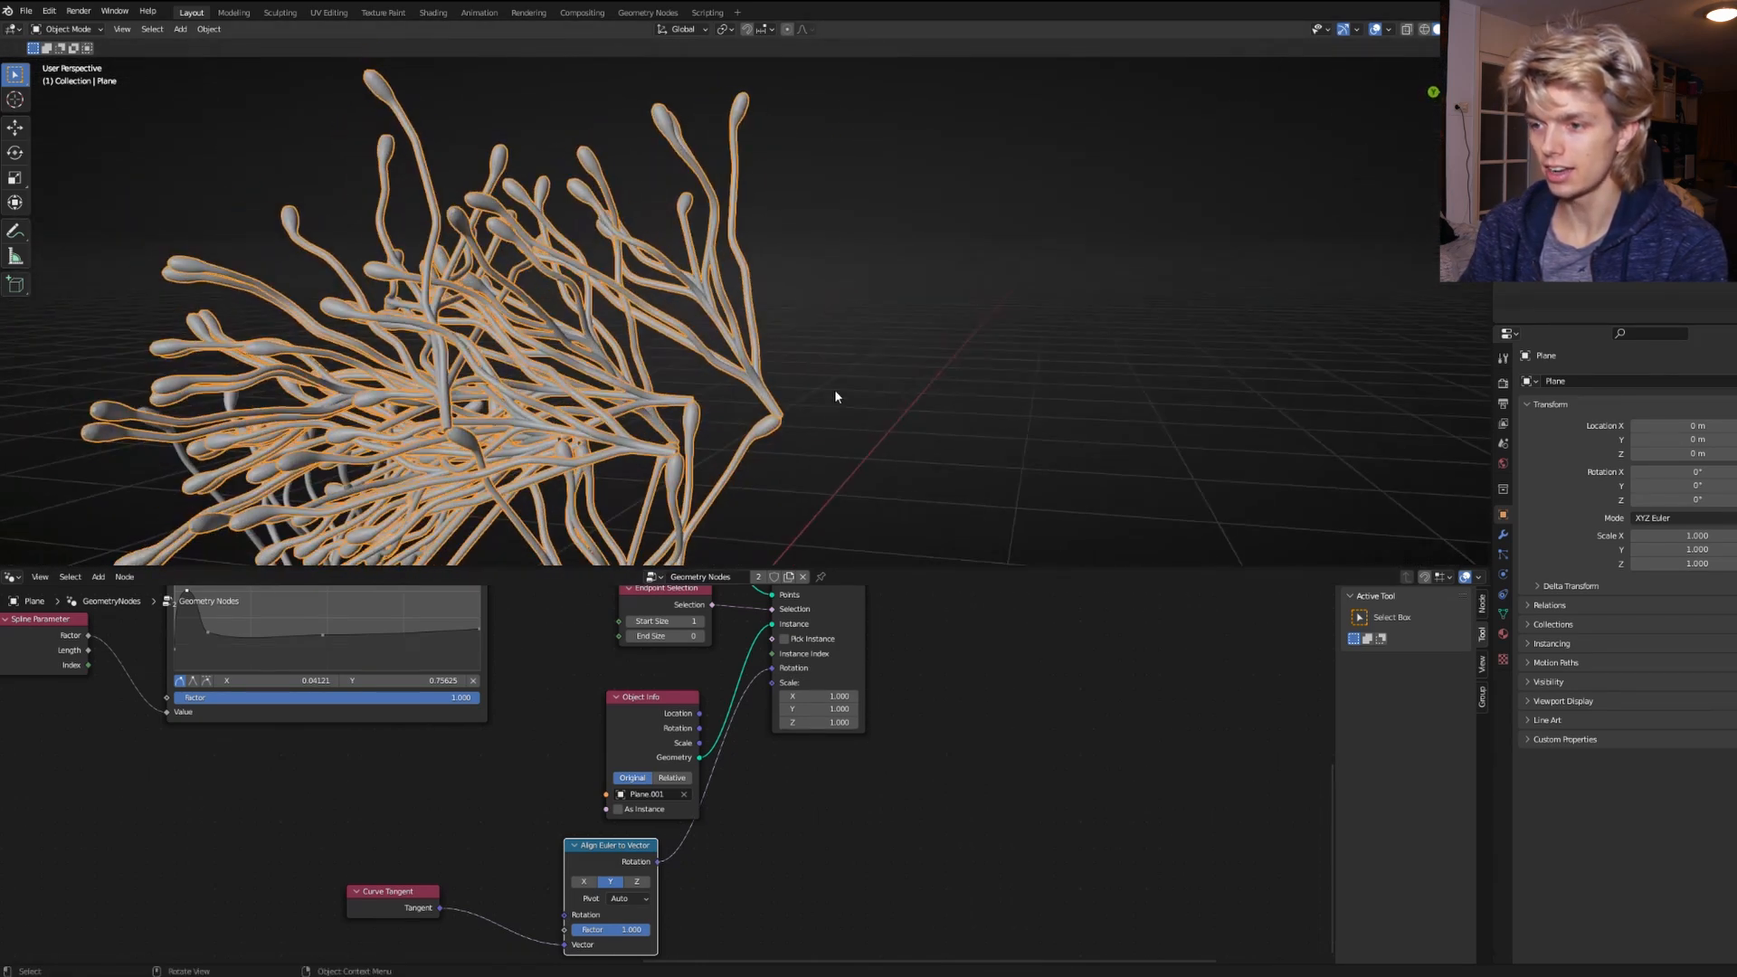
scroll(806, 407, "up", 5)
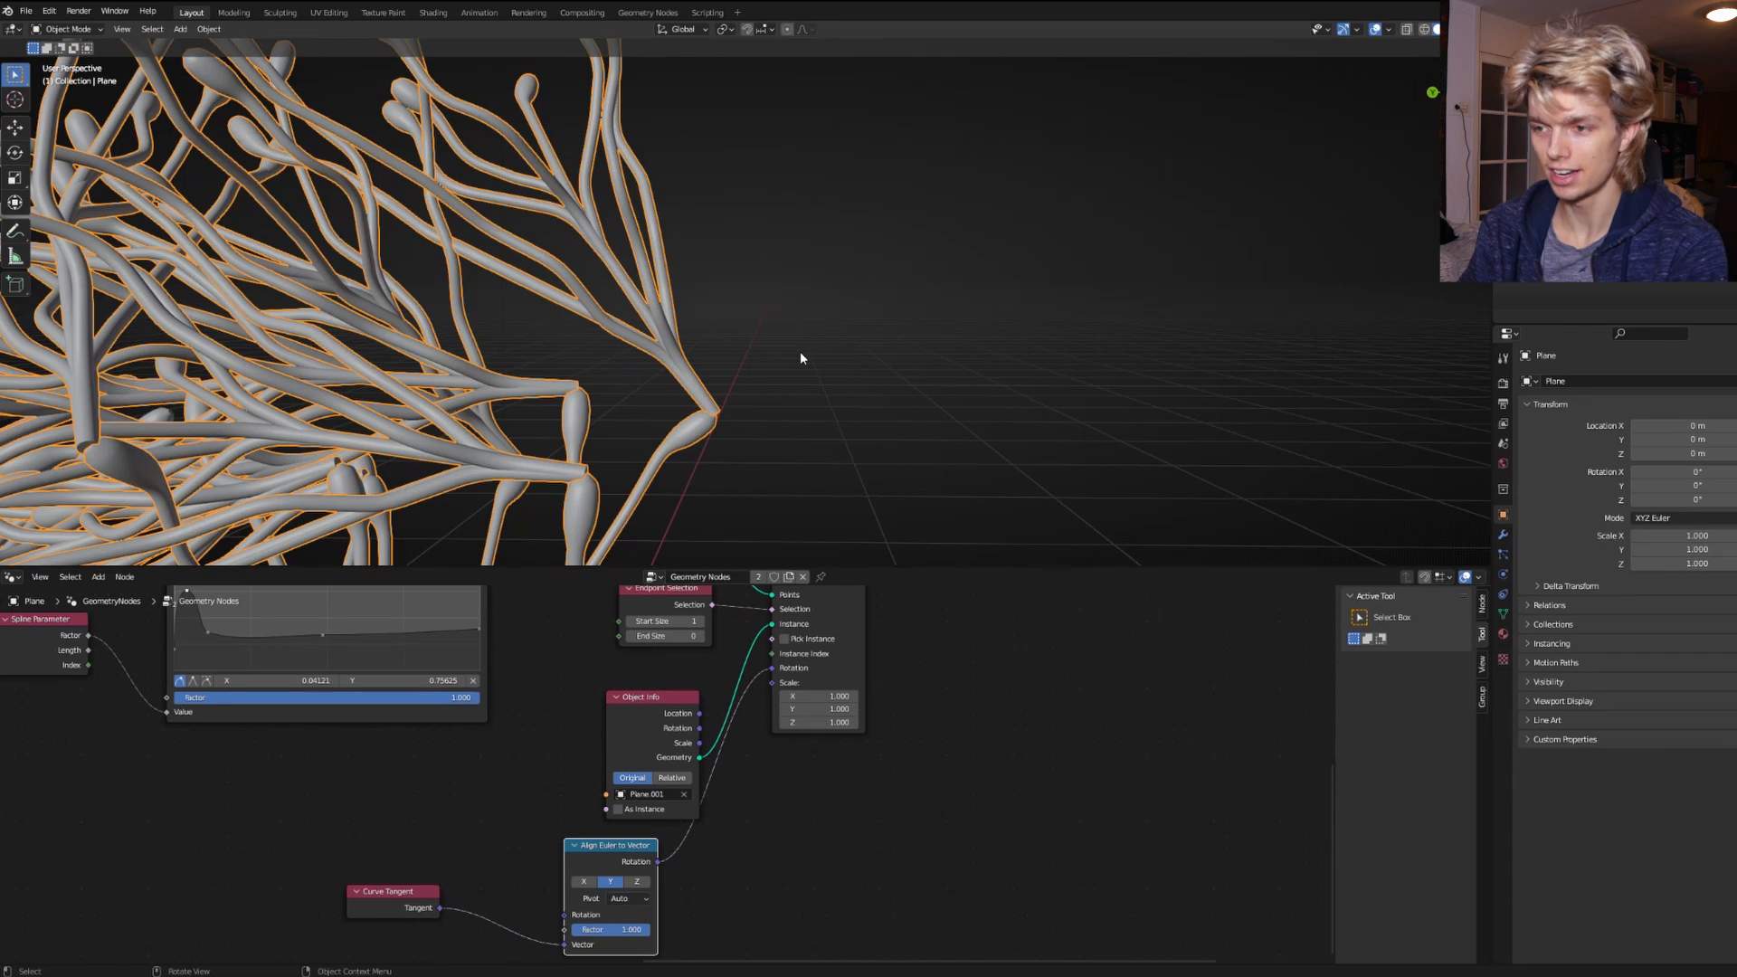
Insert a Vector Math node set to Add between Align Euler to Vector and the Rotation input of Instance on Points.
middle_click_drag(796, 868, 817, 795)
left_click_drag(631, 773, 515, 788)
key("shift+a")
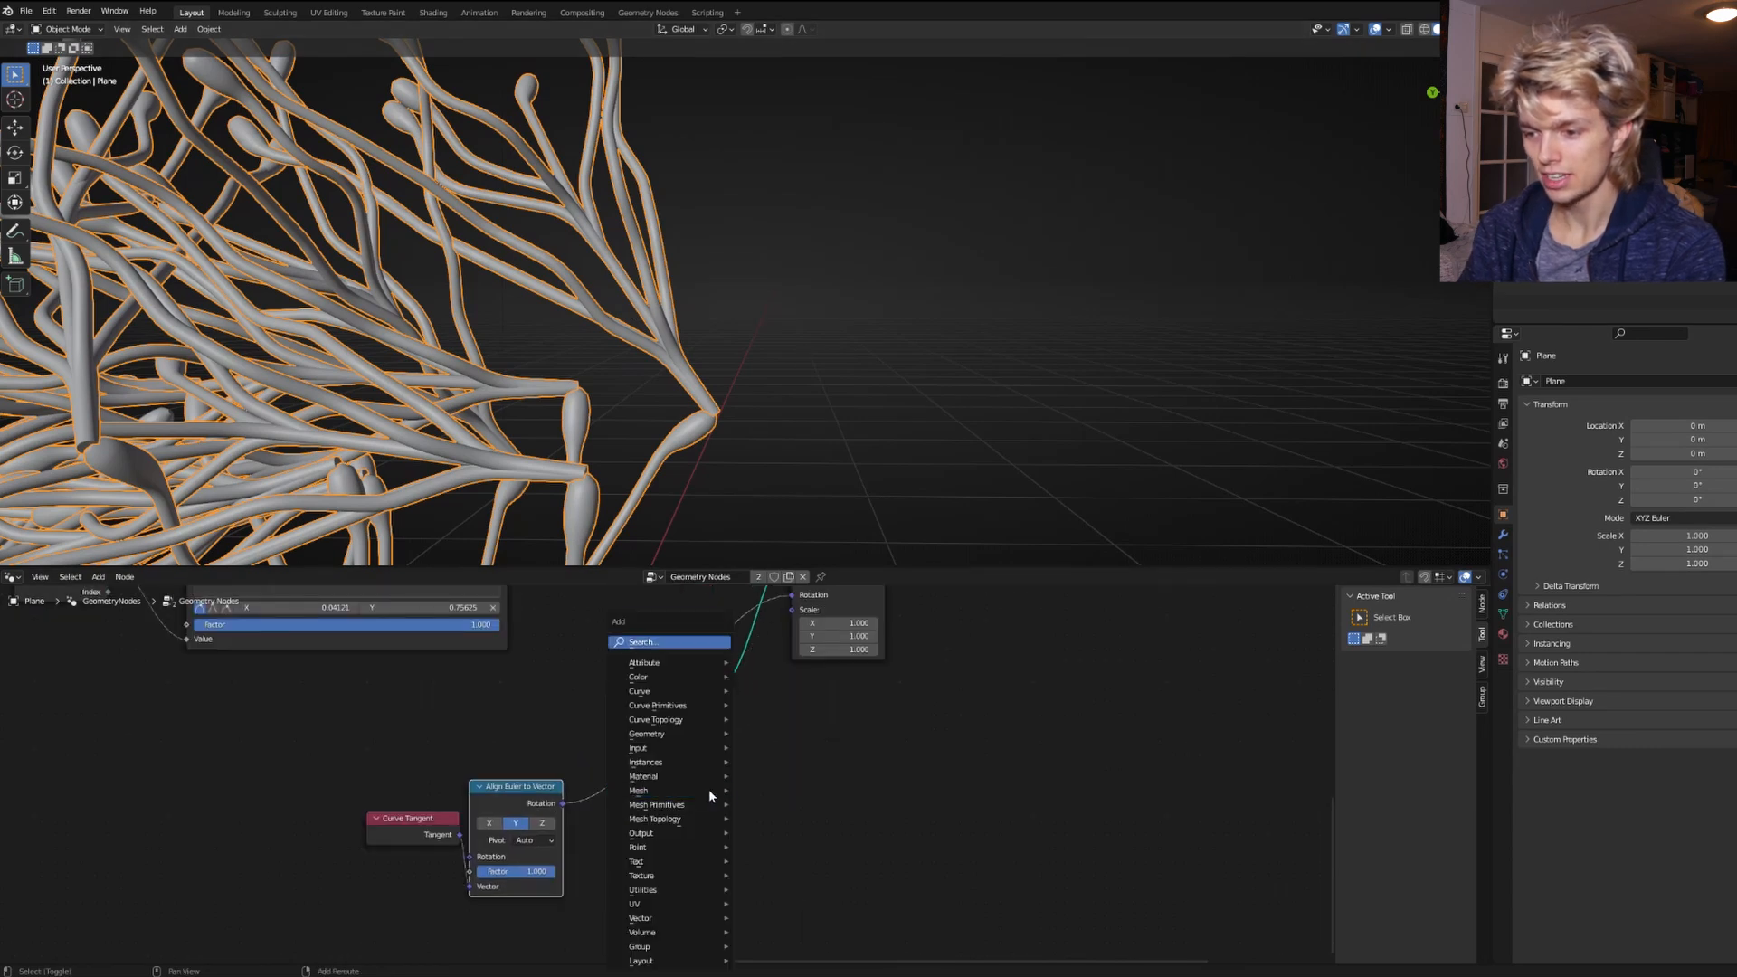
left_click(670, 645)
type("vect")
left_click(700, 685)
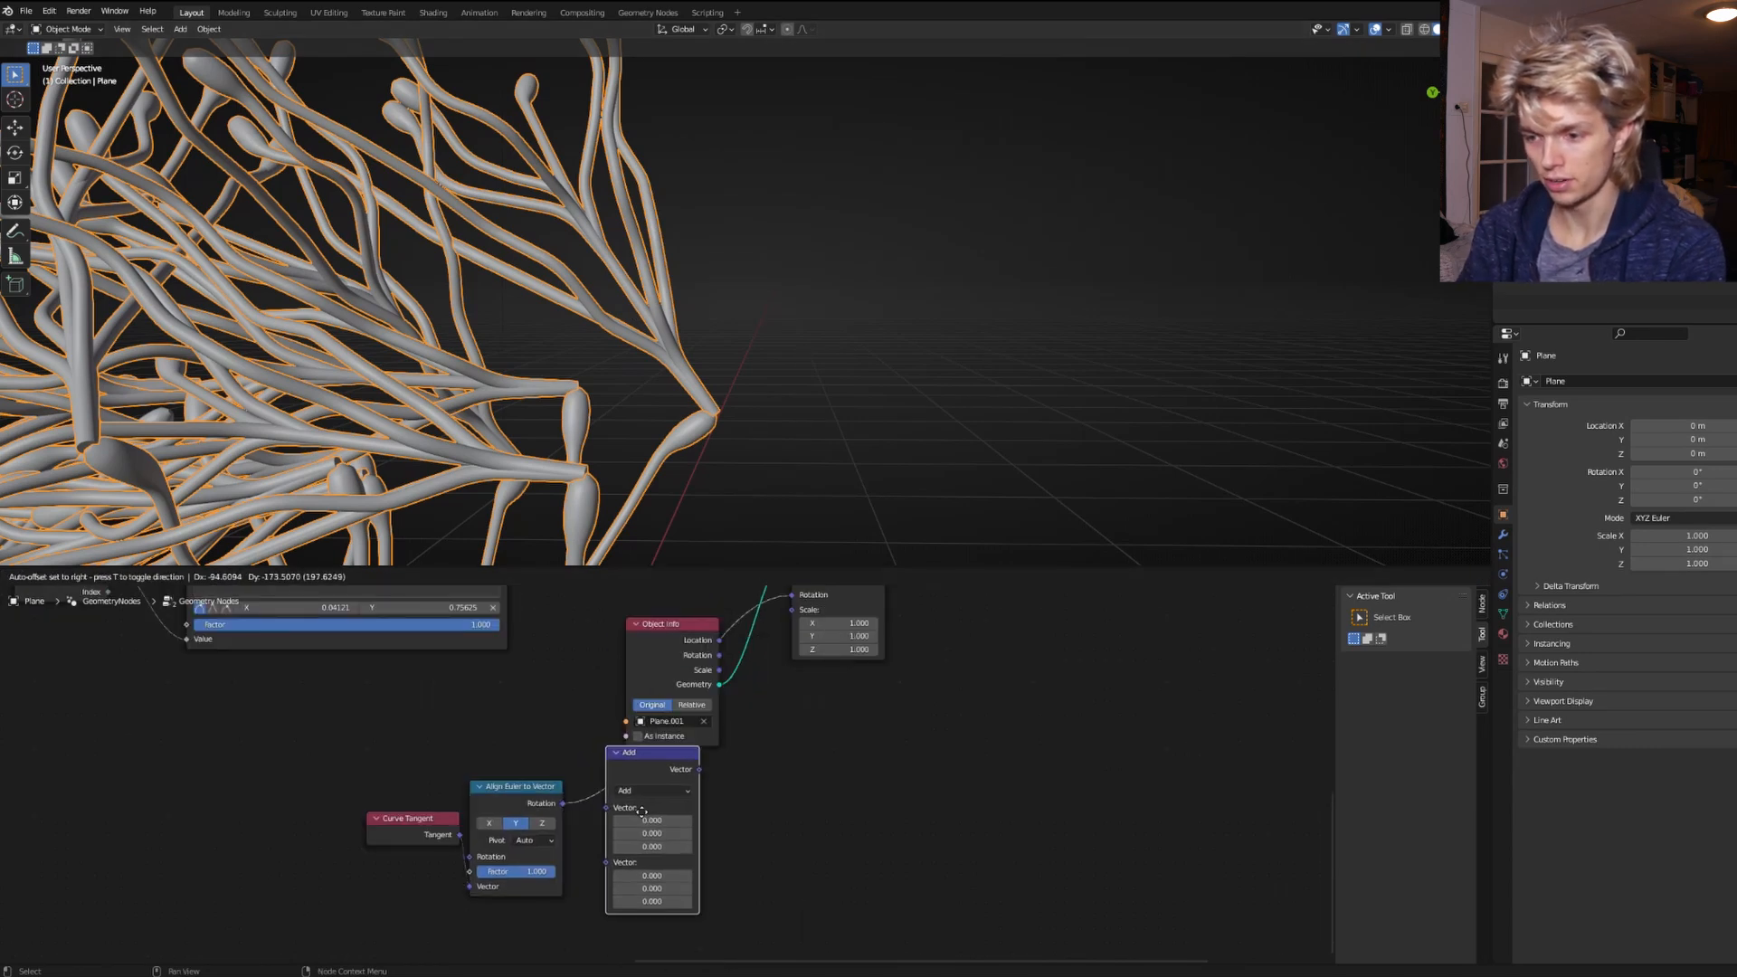
left_click(653, 816)
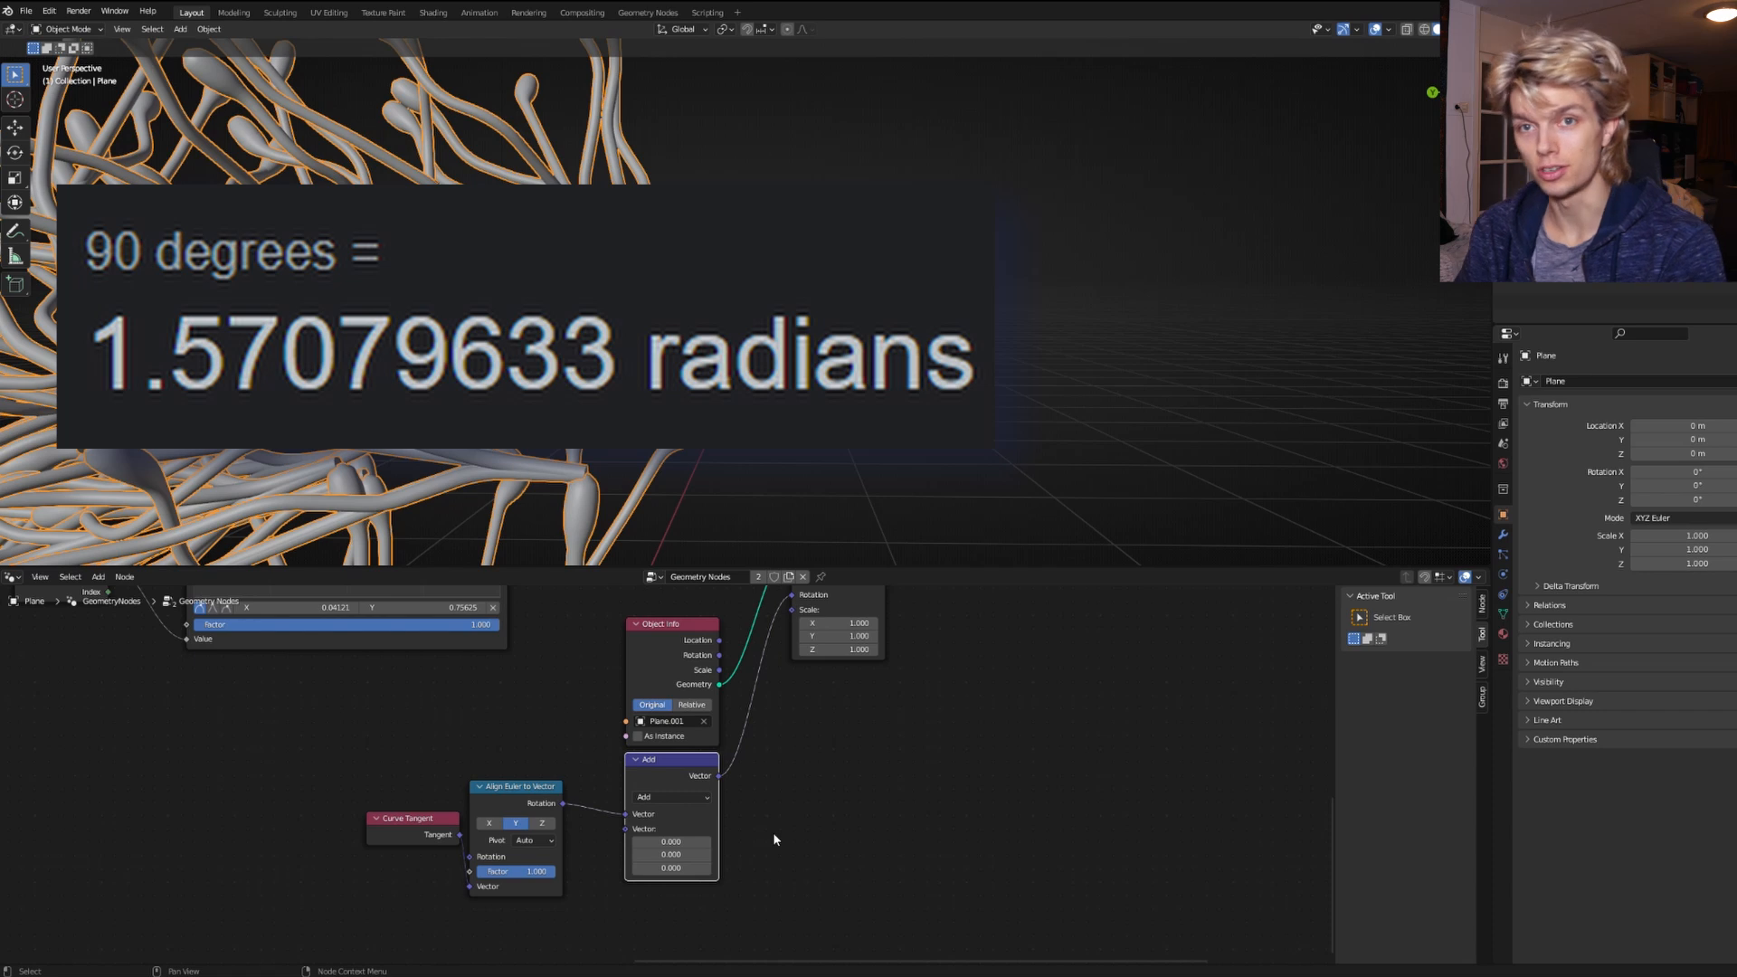
Set the X component of the Add node's second vector to 1.57079633 and examine where the instanced branches join.
left_click(685, 847)
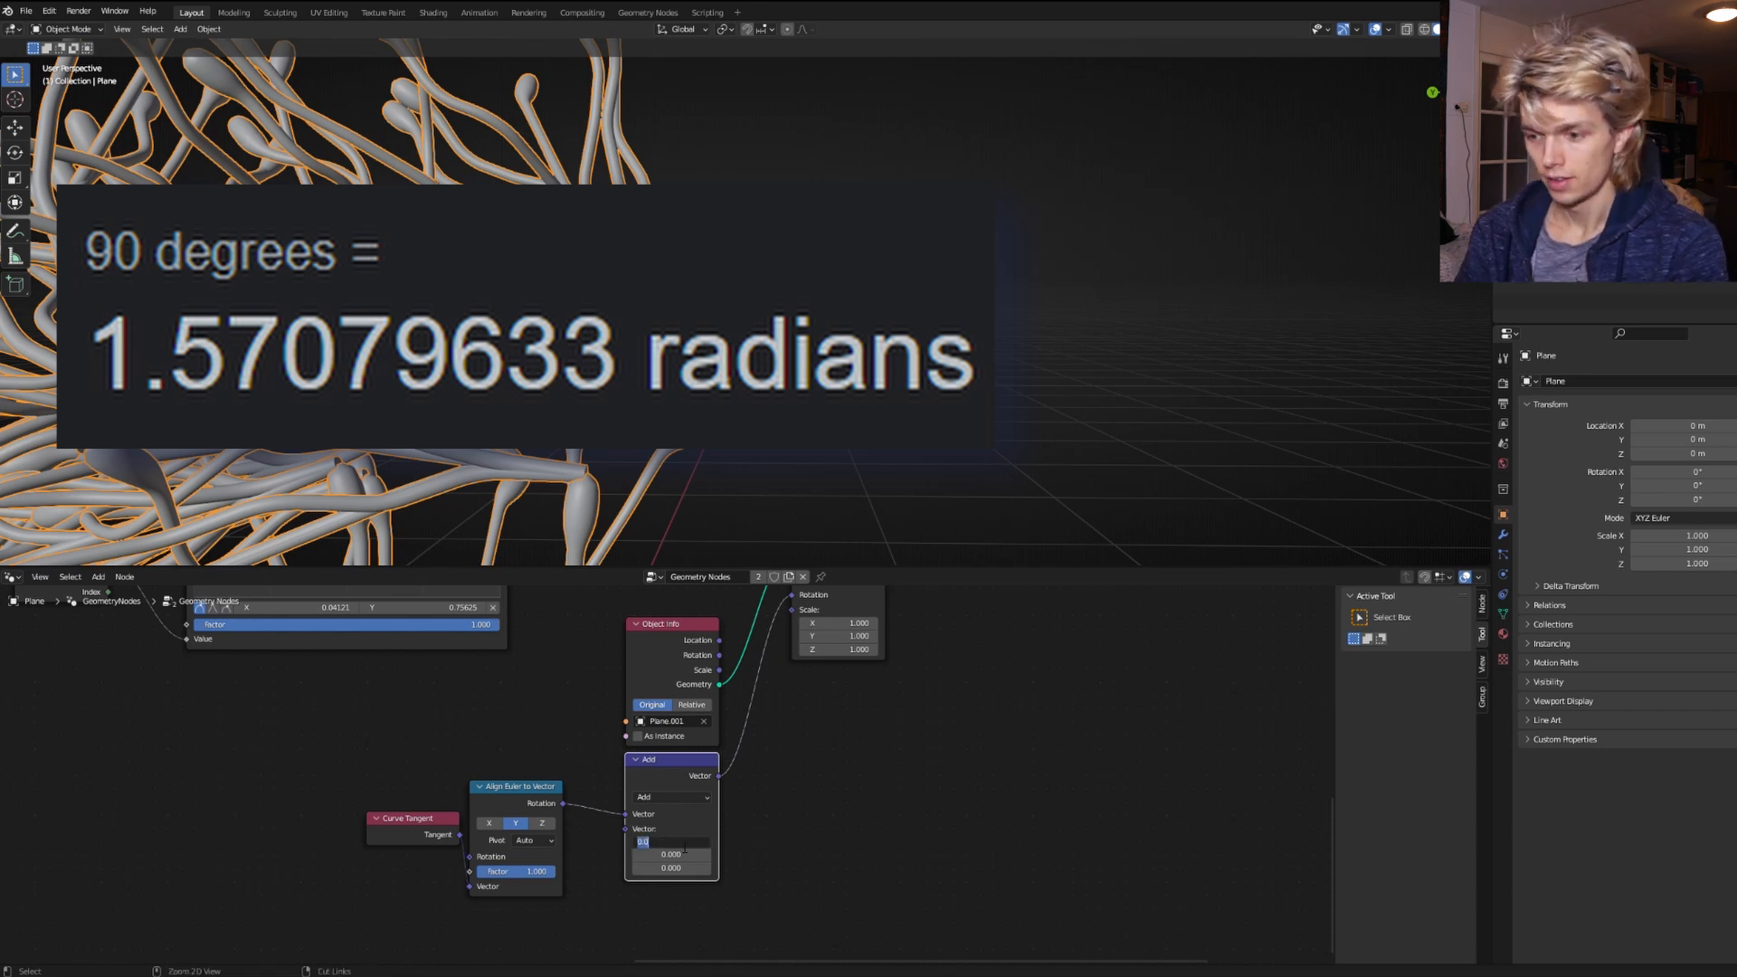
type("1.57079633")
key("Return")
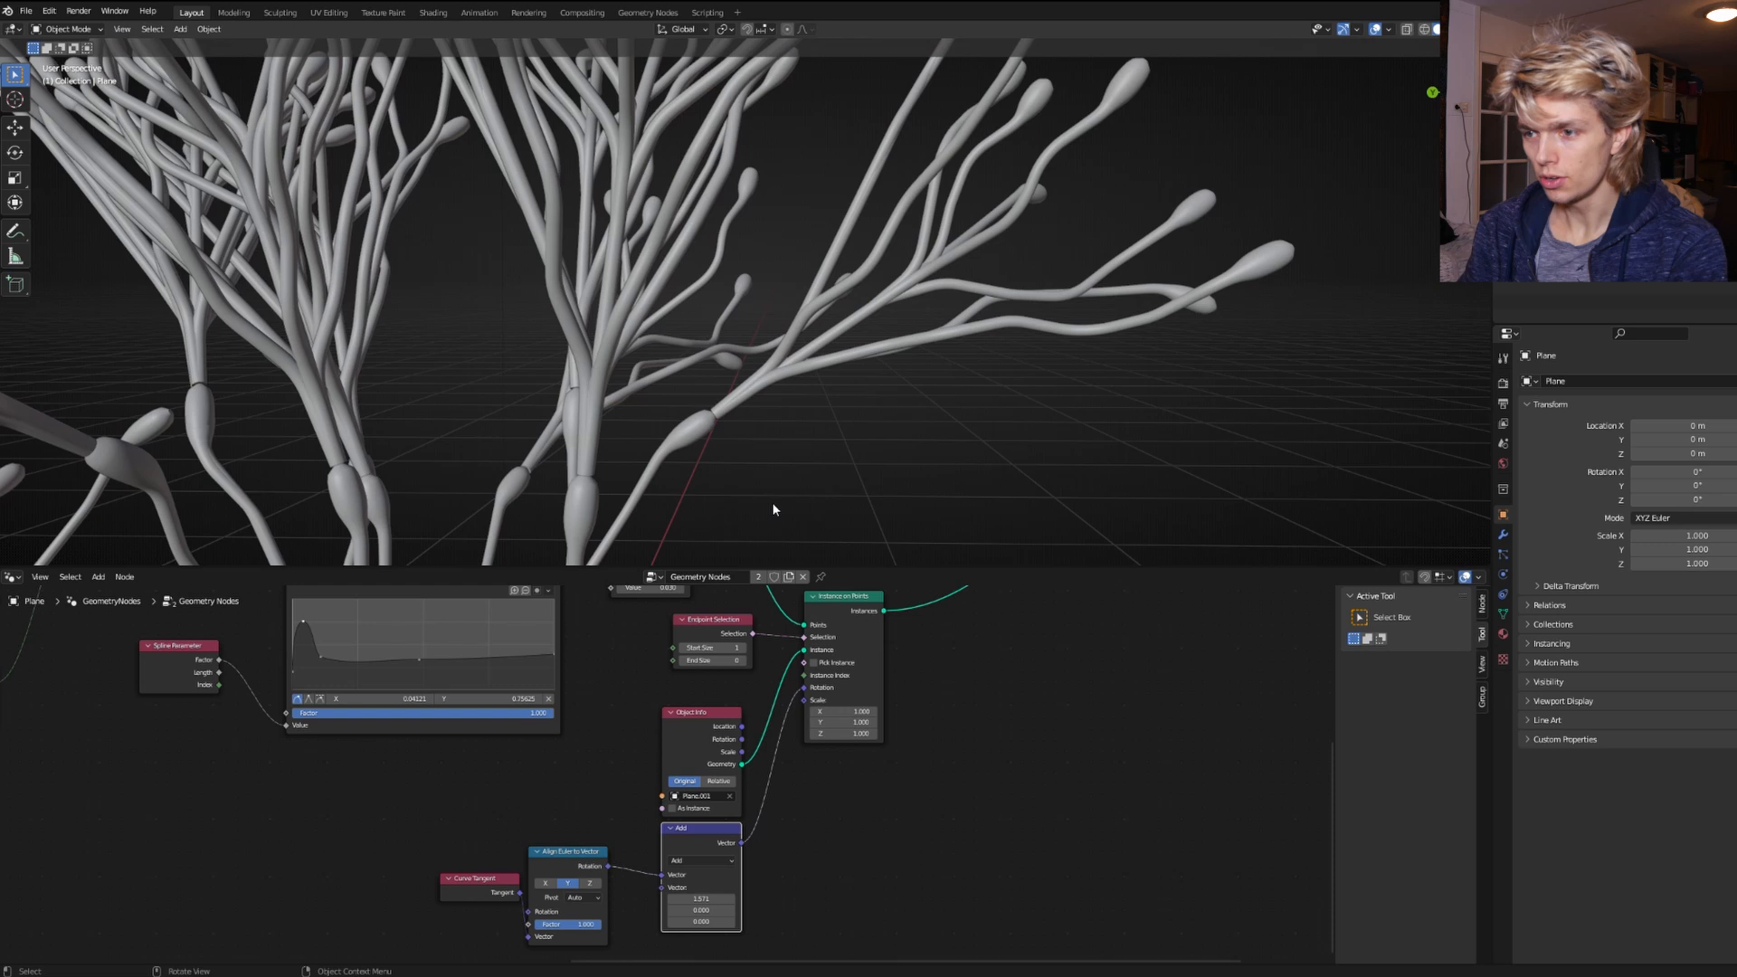
scroll(773, 501, "down", 3)
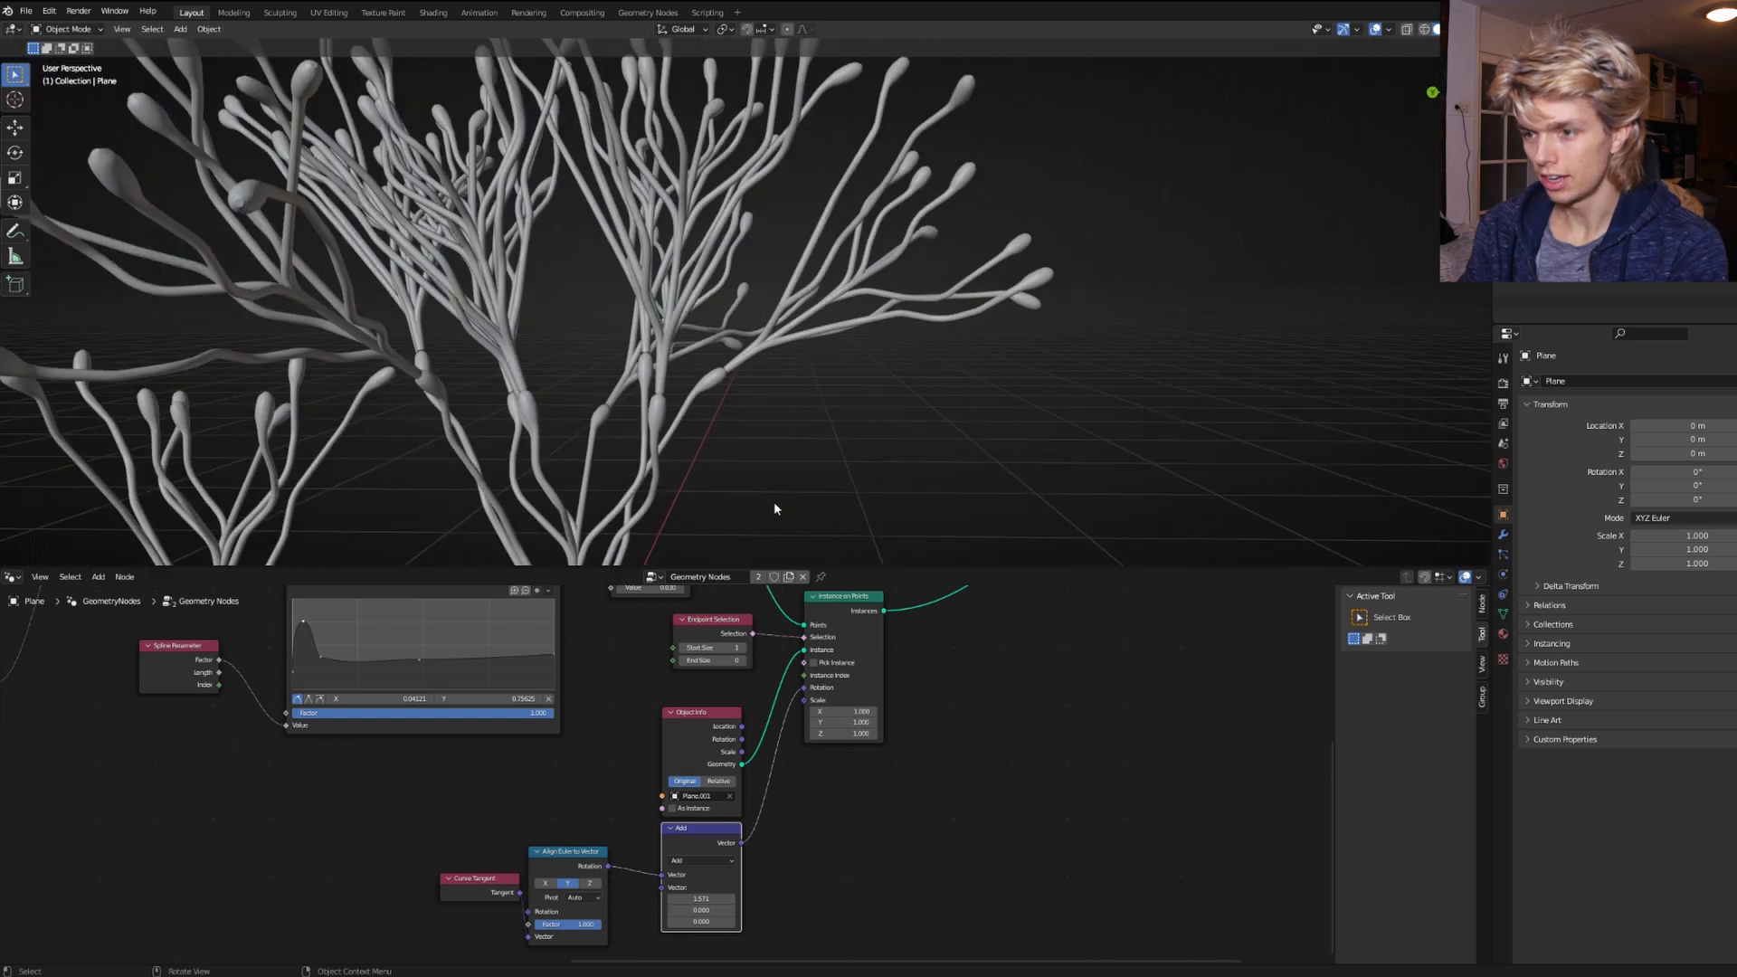
scroll(777, 496, "up", 4)
middle_click_drag(784, 491, 782, 408)
scroll(782, 408, "up", 5)
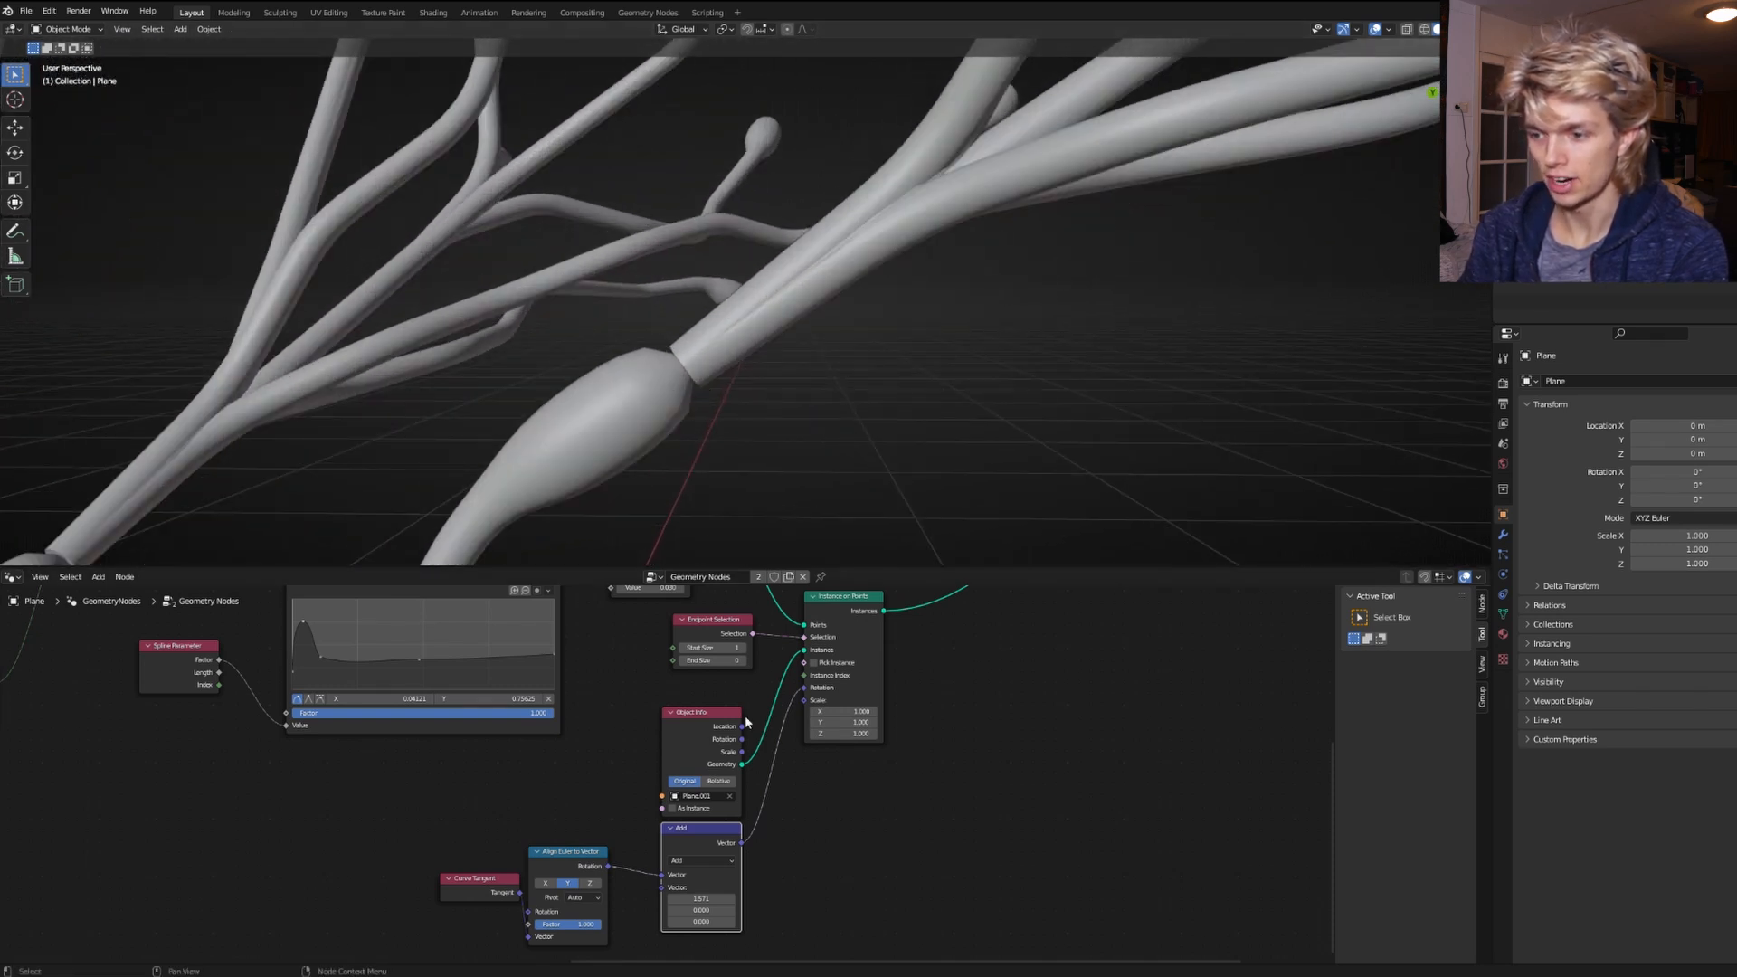
Insert a Transform node between Object Info and Instance on Points and slightly lower its Z translation to close the branch joint.
left_click_drag(715, 714, 620, 700)
key("shift+a")
left_click(674, 645)
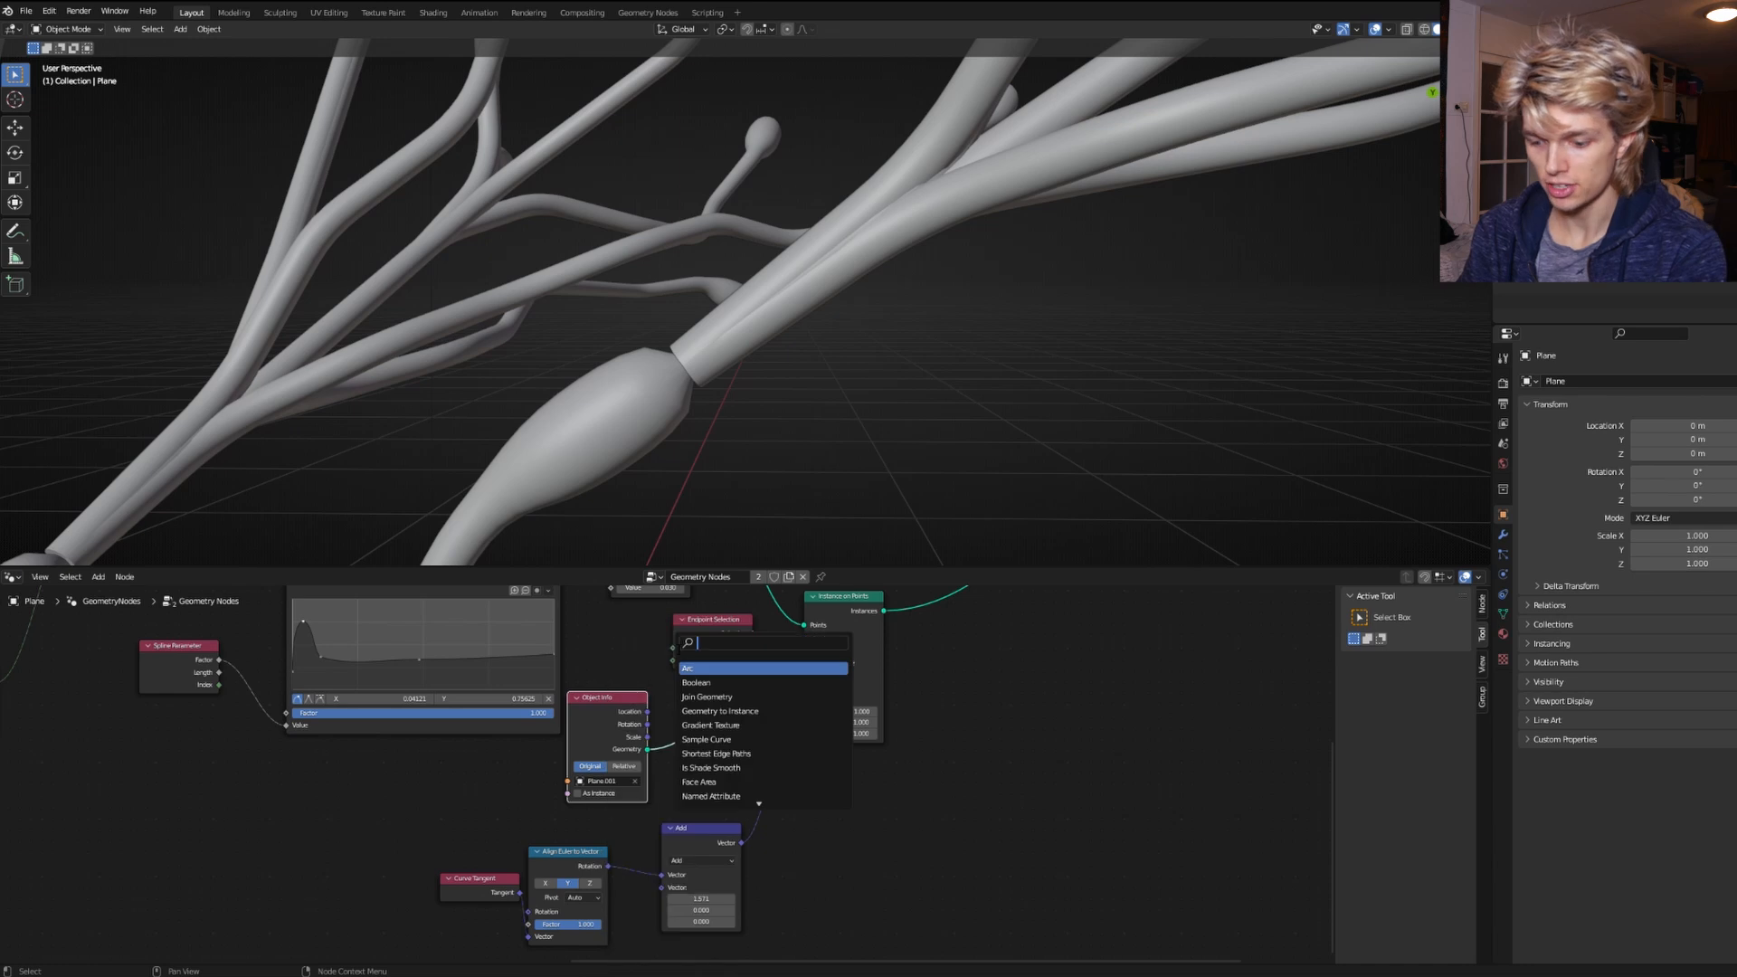
type("tr")
left_click(715, 668)
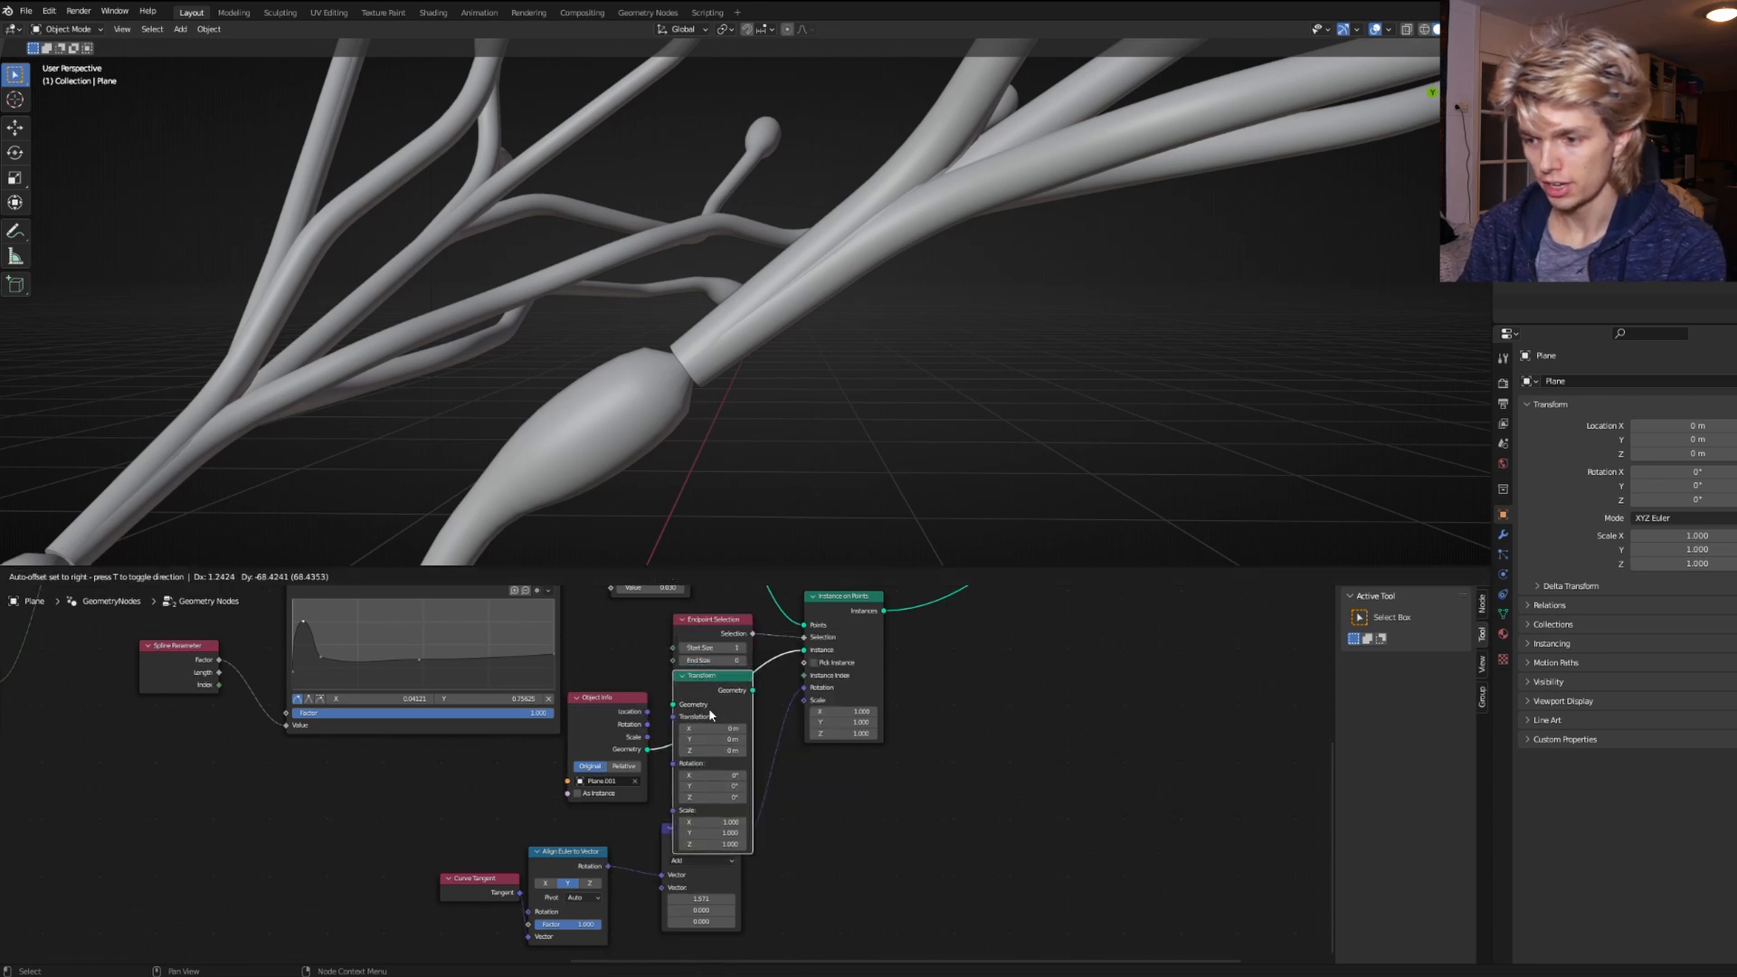
left_click(721, 678)
left_click_drag(749, 751, 724, 751)
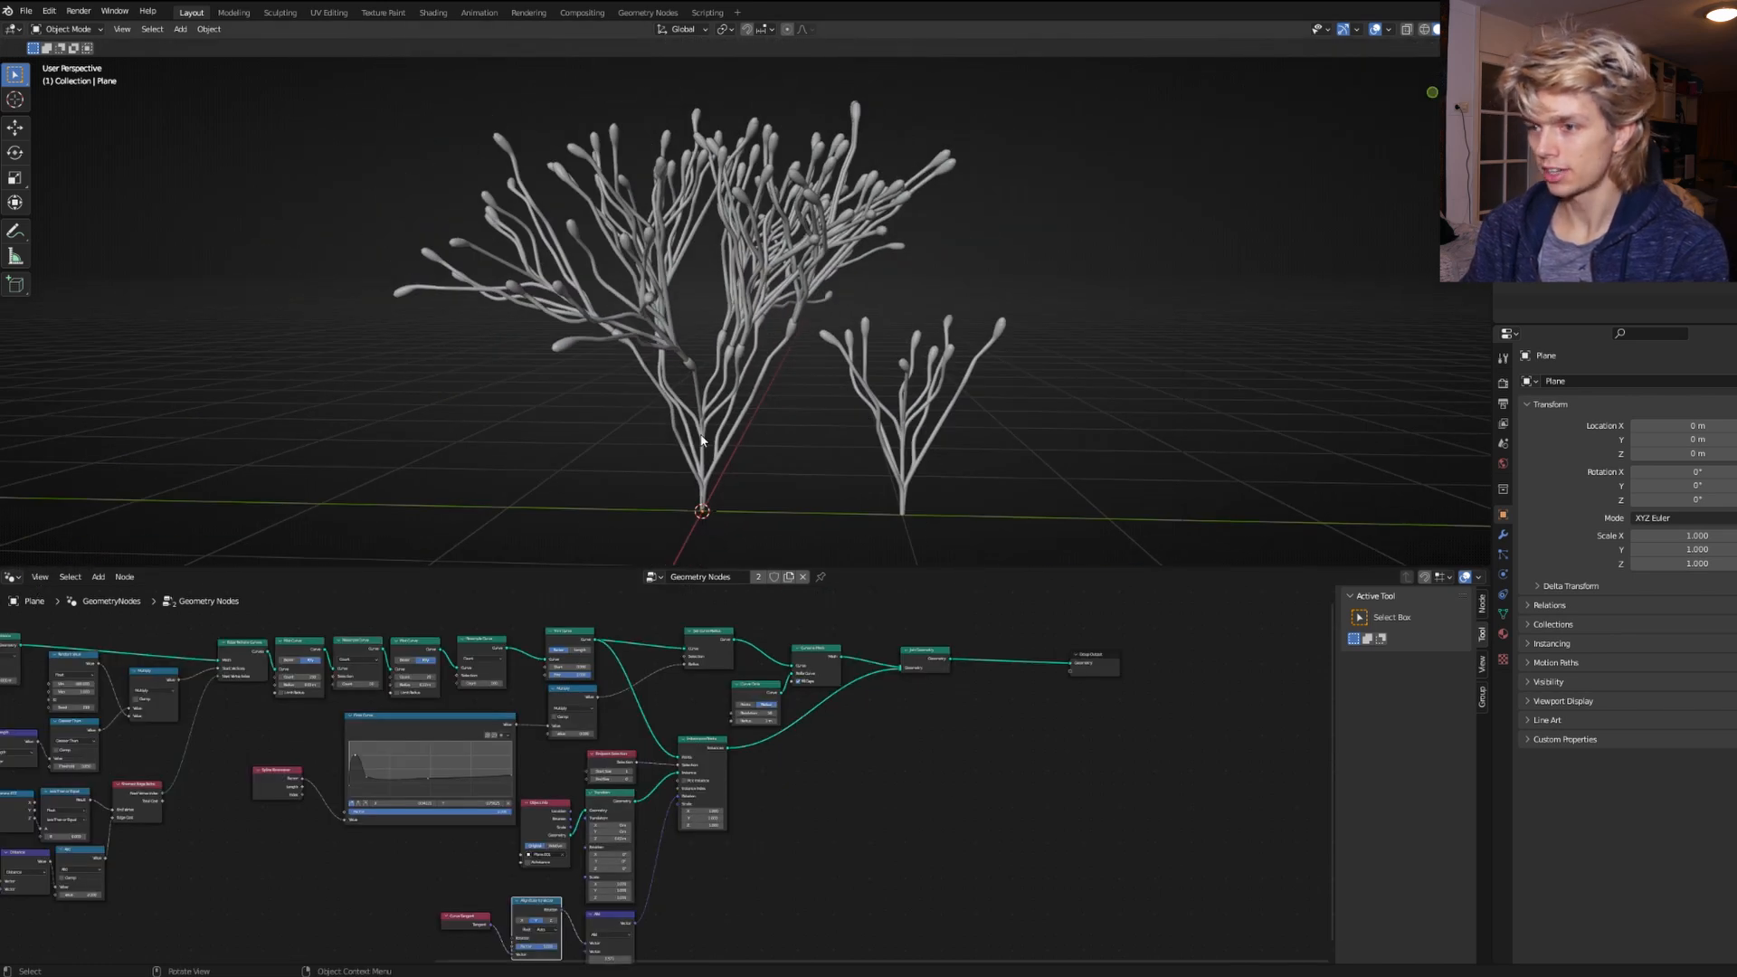
Select the large tree and test varying the Start value of its Trim Curve node.
left_click(708, 298)
scroll(698, 671, "up", 6)
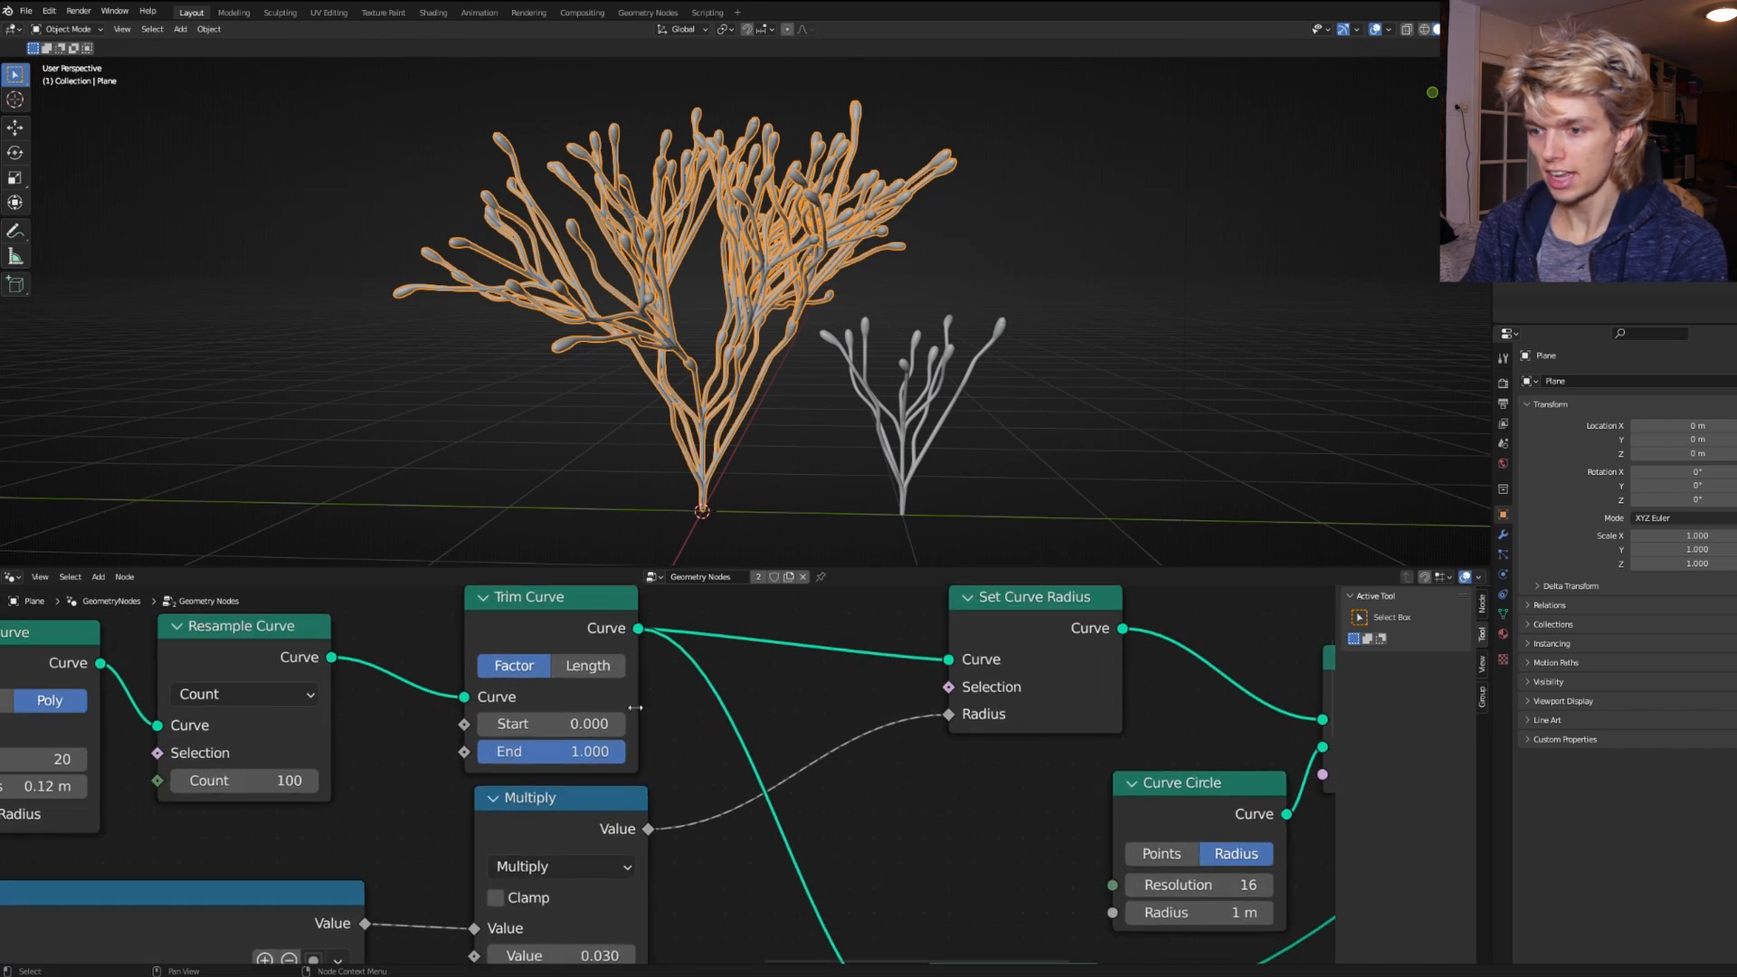
left_click_drag(552, 723, 607, 724, "shift")
scroll(704, 691, "down", 6)
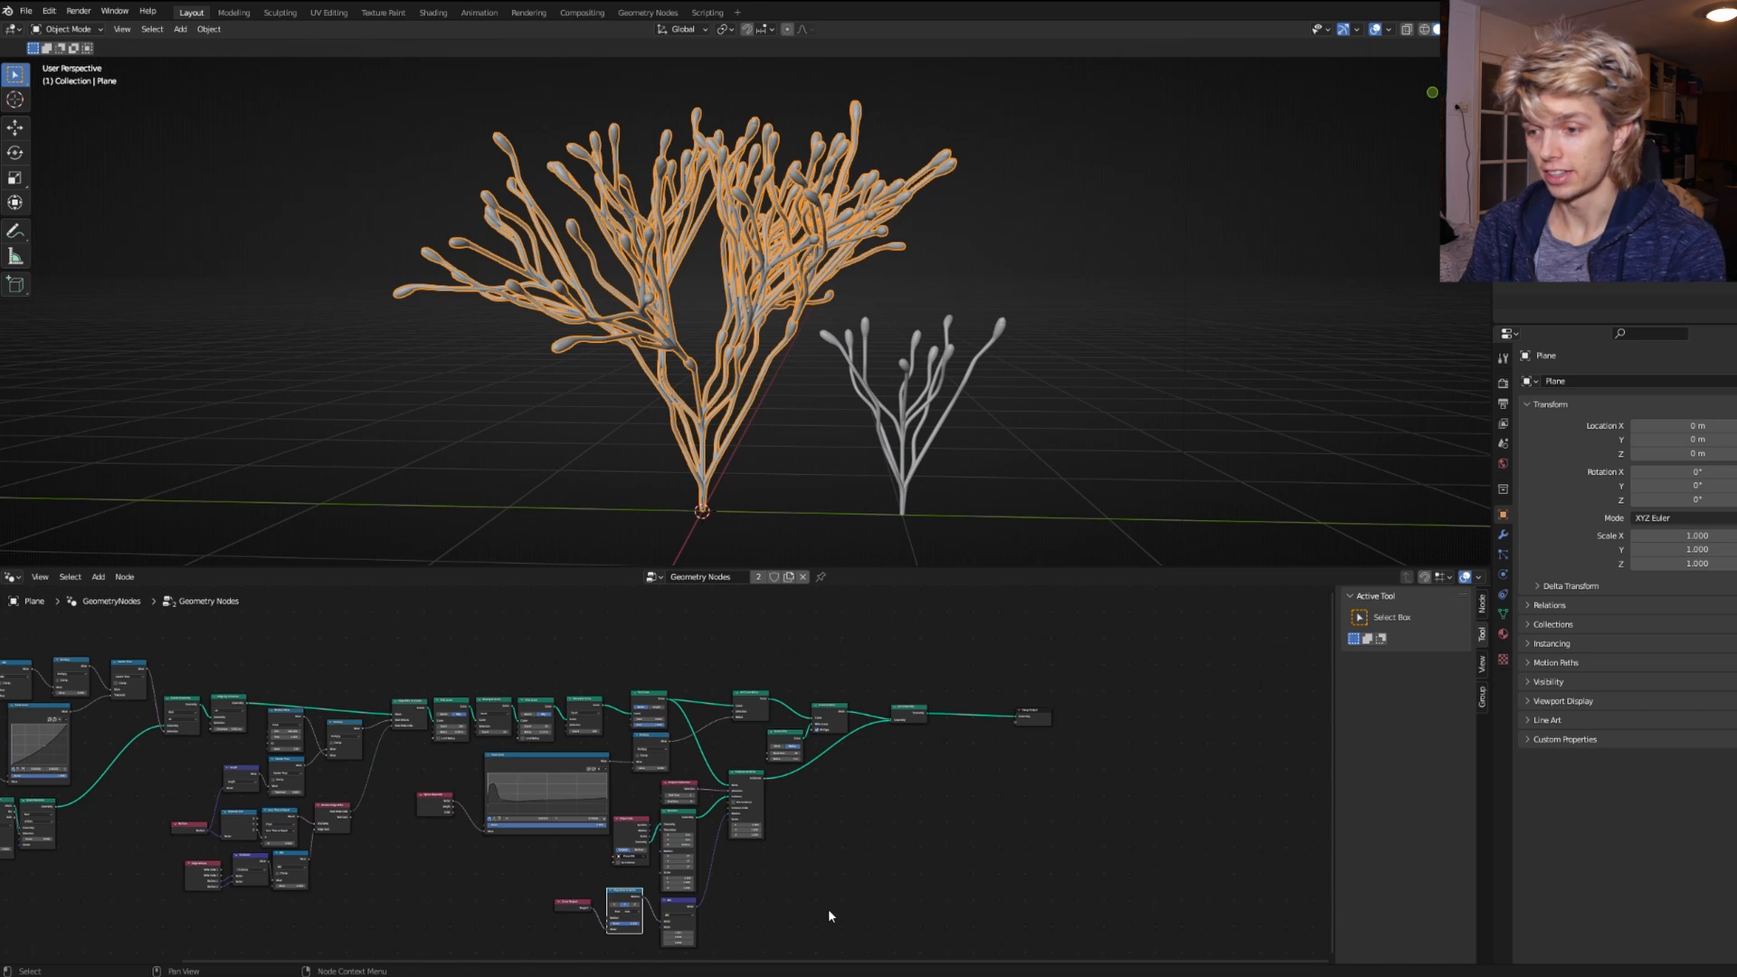
Move the group of nodes beneath the main curve chain downward to free space below Trim Curve.
left_click_drag(833, 923, 422, 753)
key("g")
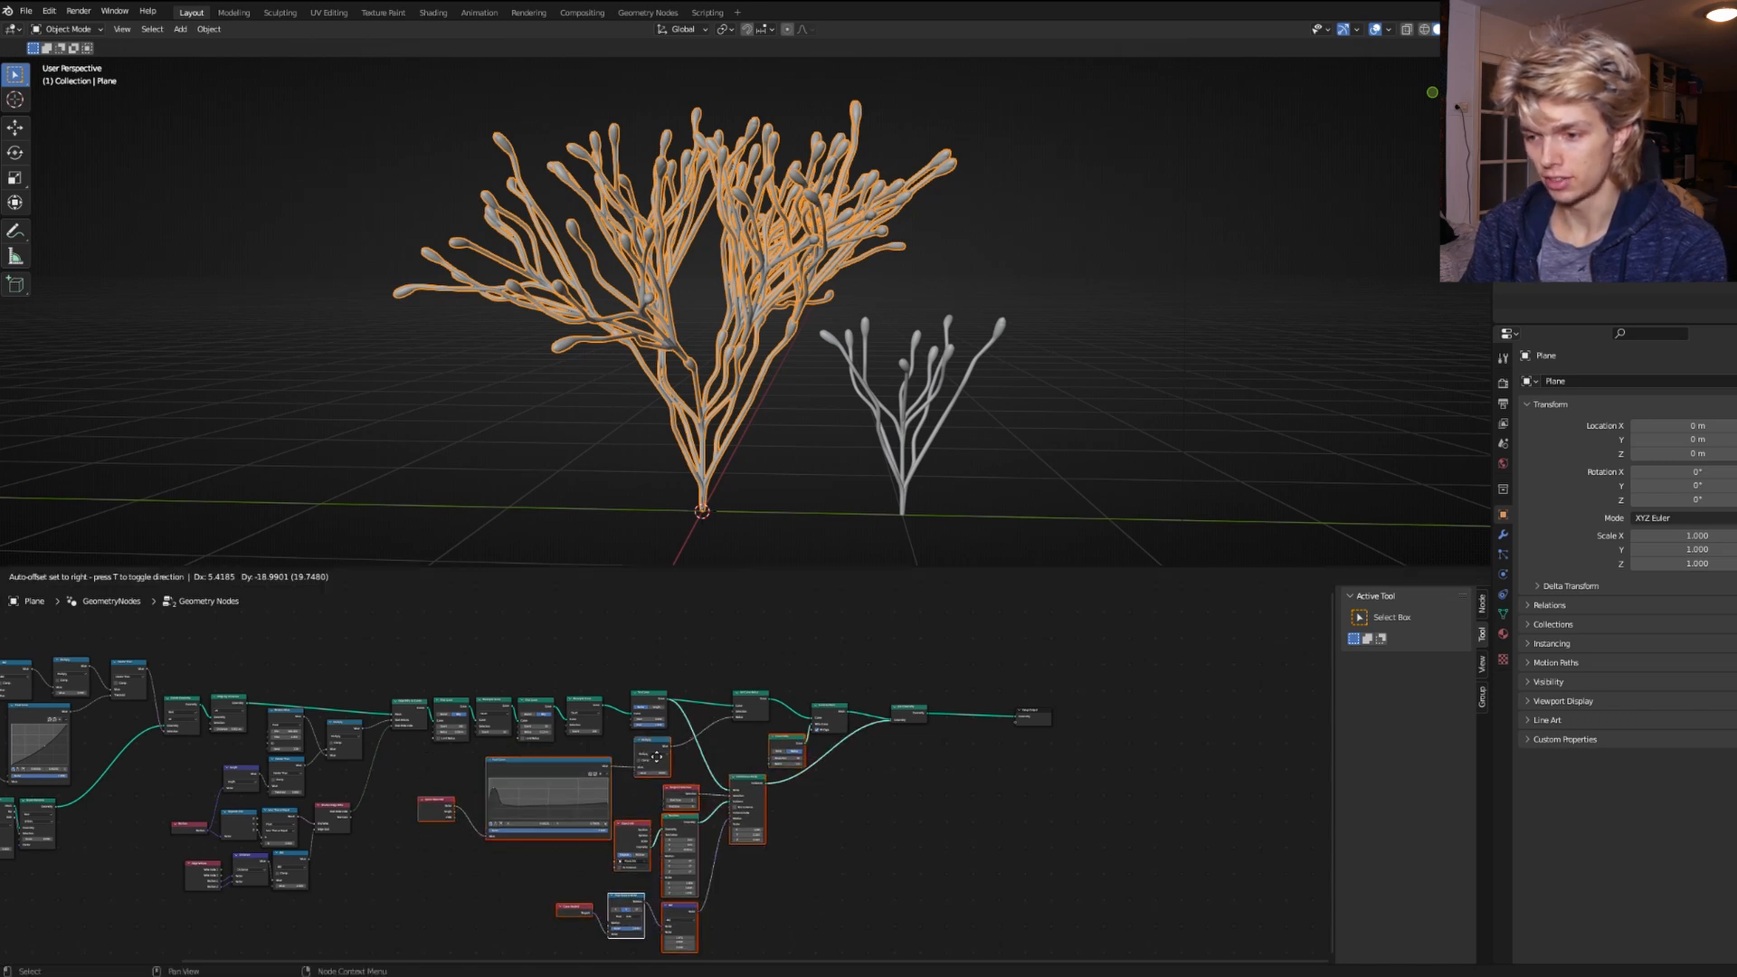
left_click(660, 768)
scroll(660, 768, "up", 5)
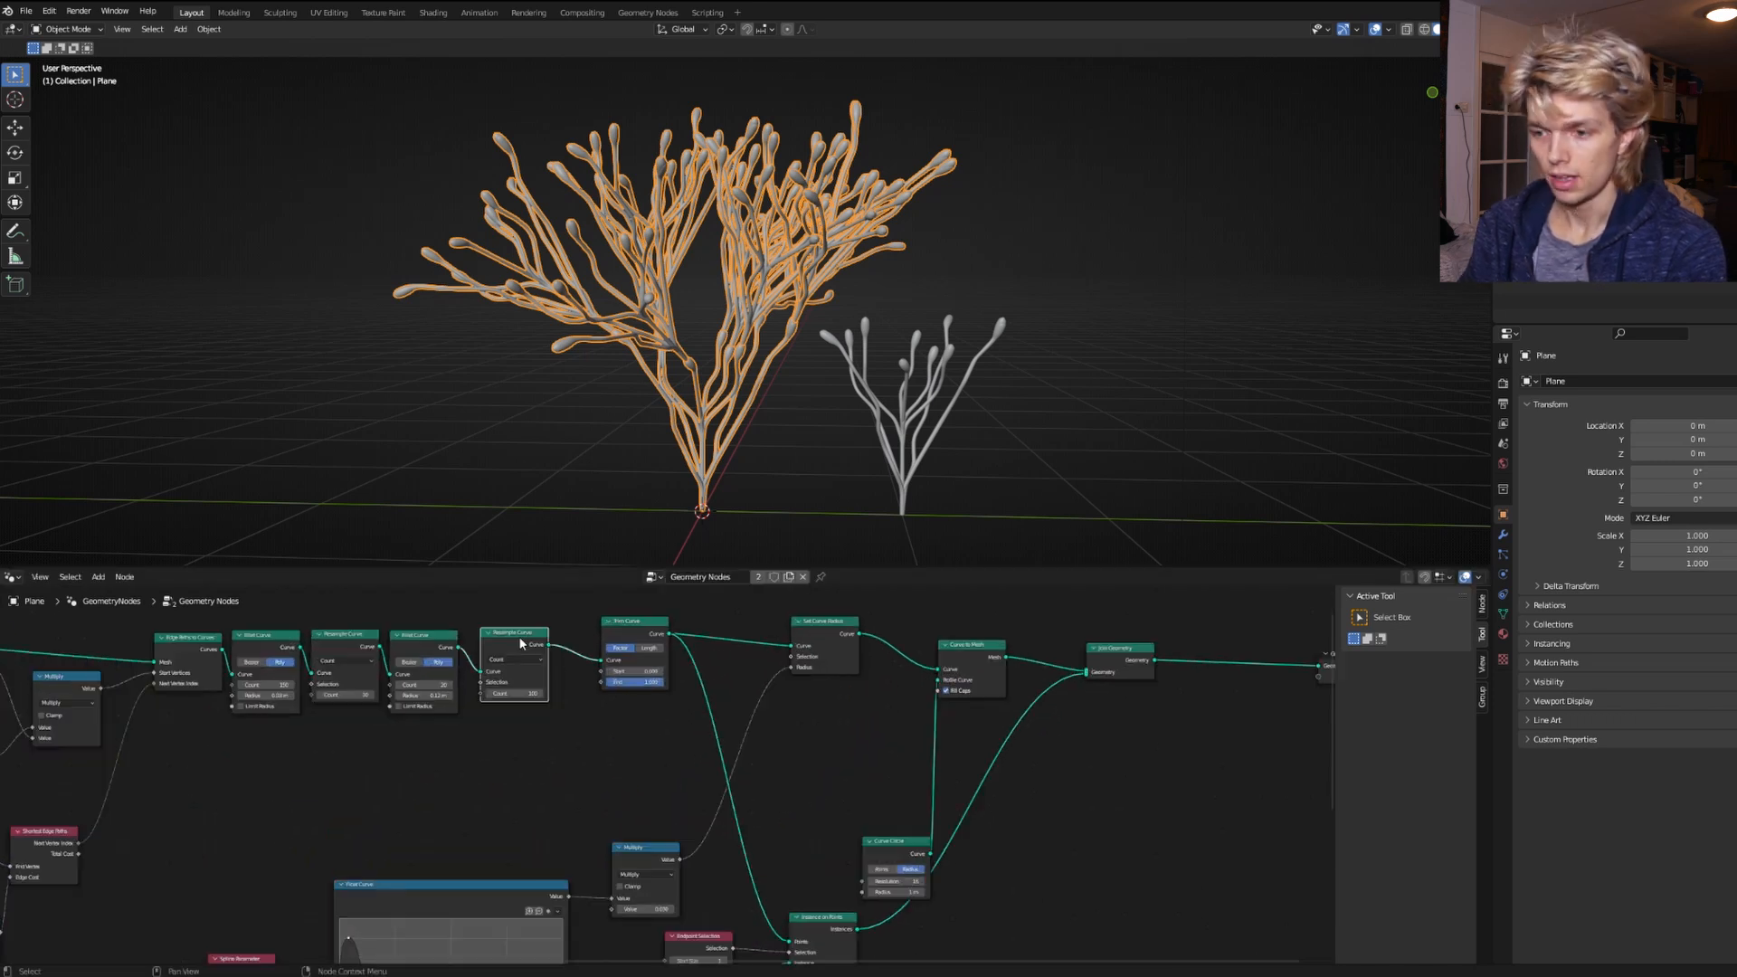
Duplicate the last Resample Curve node below Trim Curve and set the copy's Count to 2500.
left_click_drag(519, 637, 639, 727, "alt")
scroll(598, 803, "up", 3)
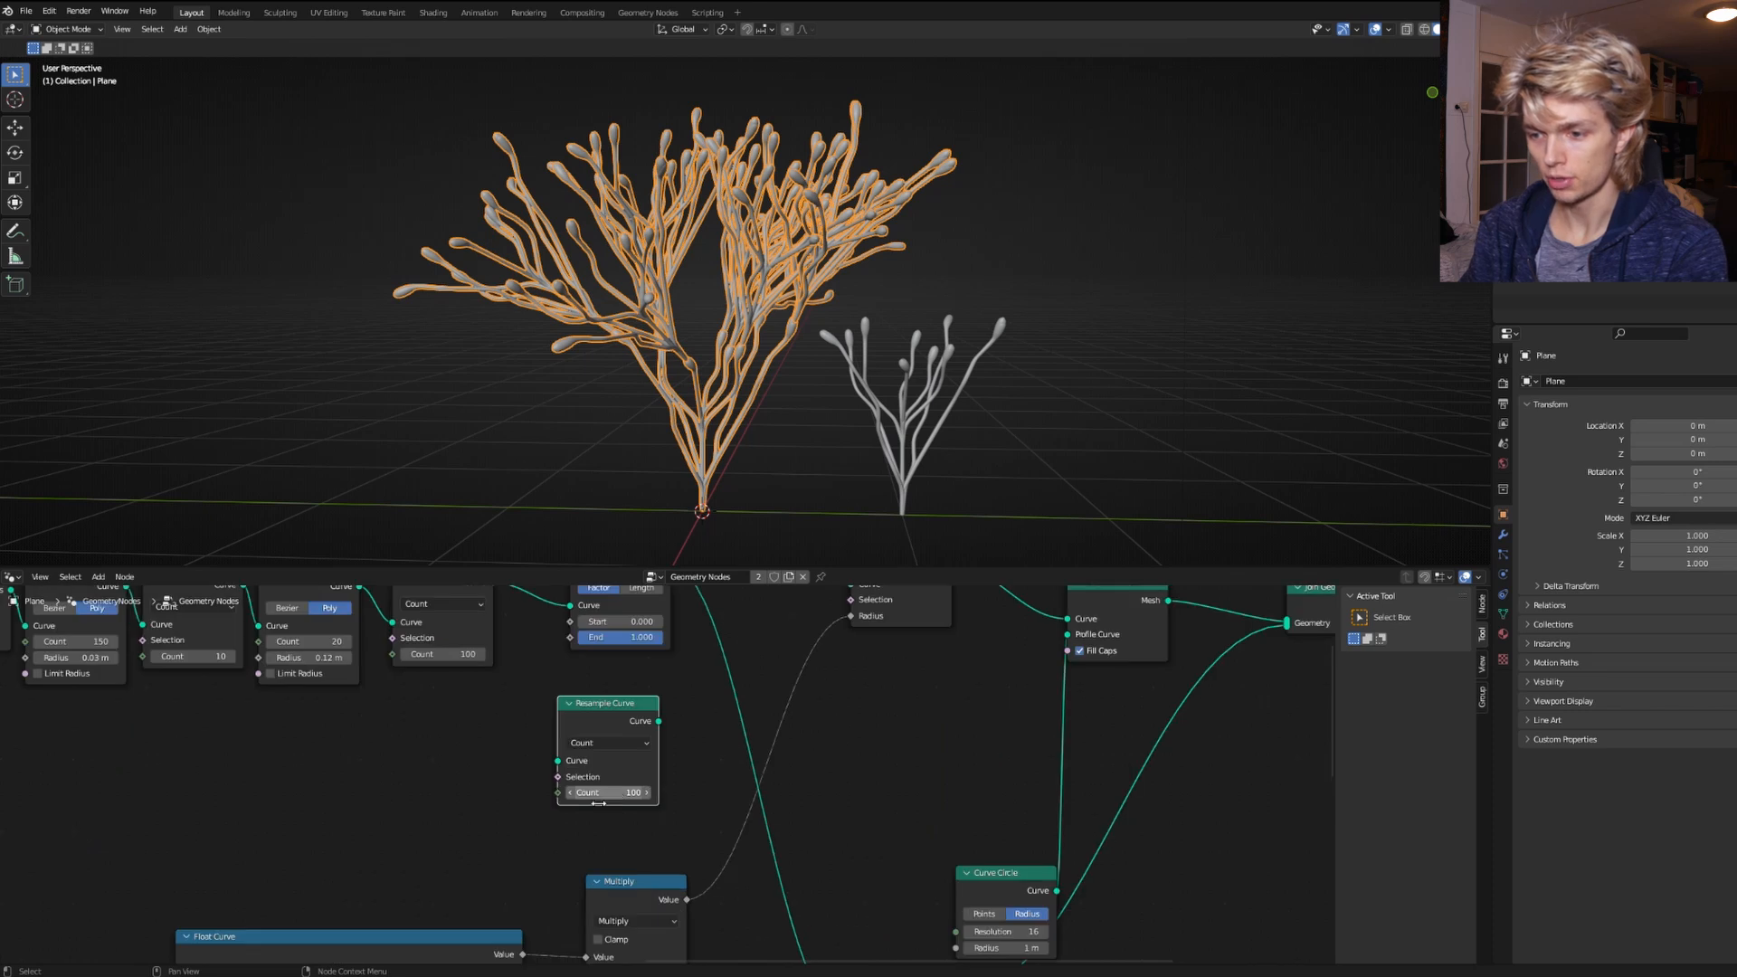
left_click(598, 796)
type("25")
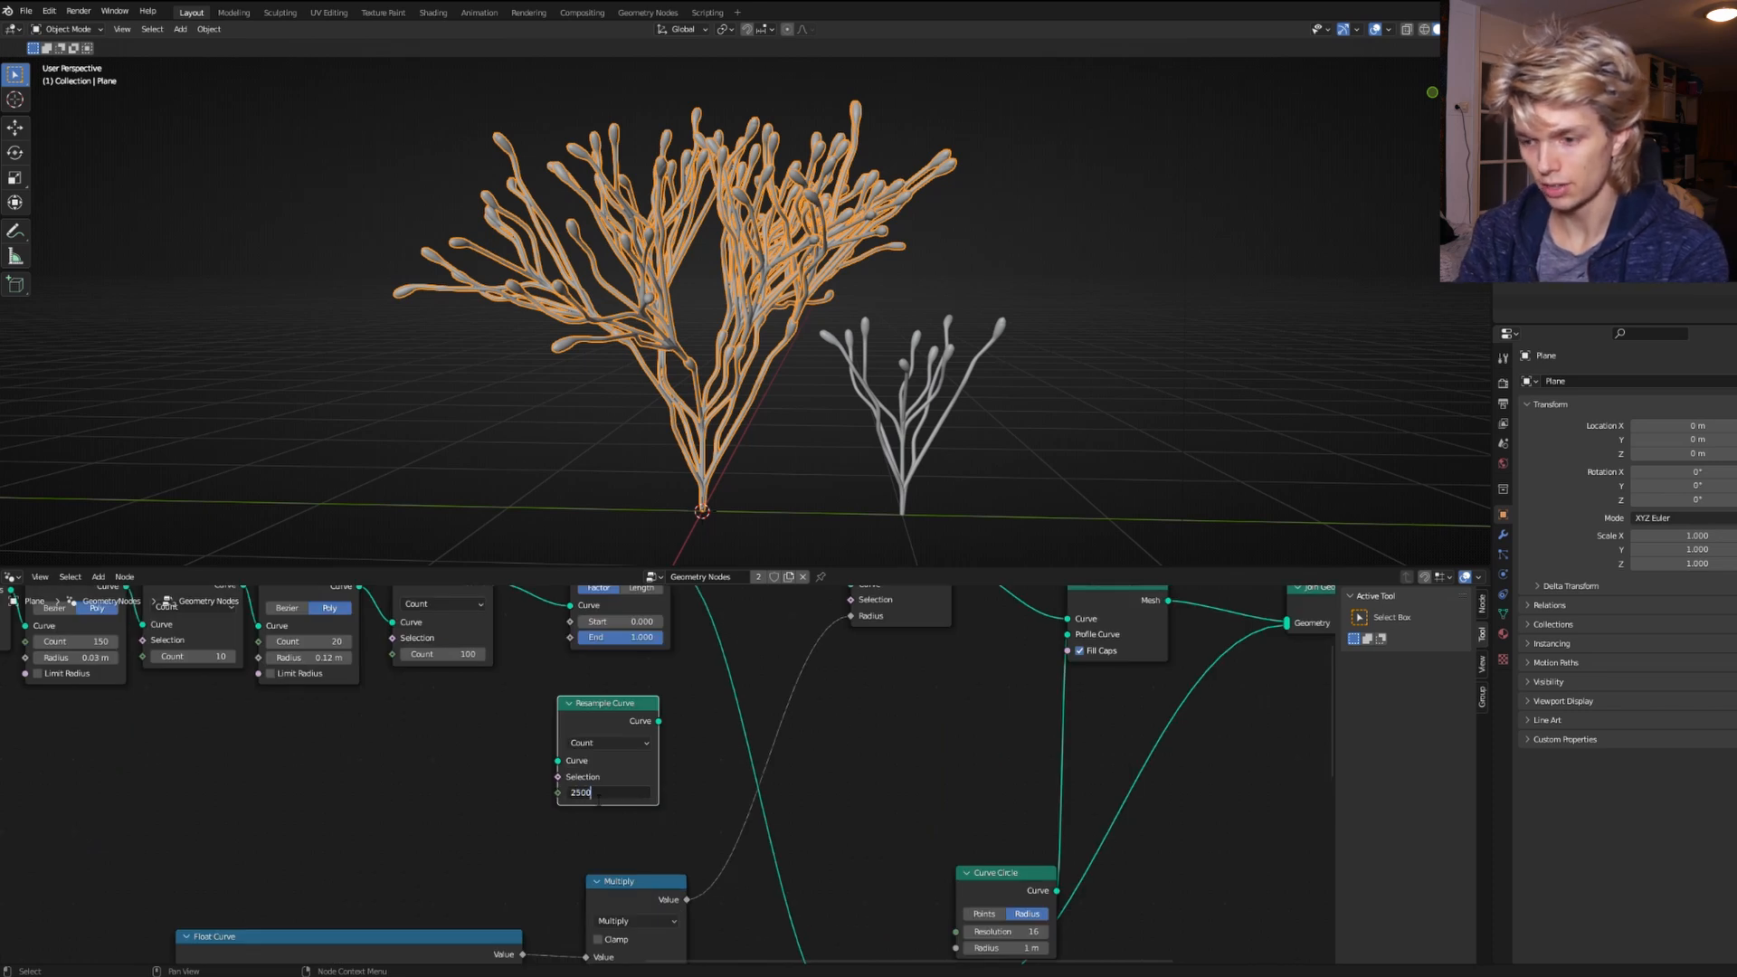
key("Return")
Connect the original Resample Curve output to the duplicate's Curve input and shift the duplicate to make room beside it.
middle_click_drag(426, 752, 435, 810)
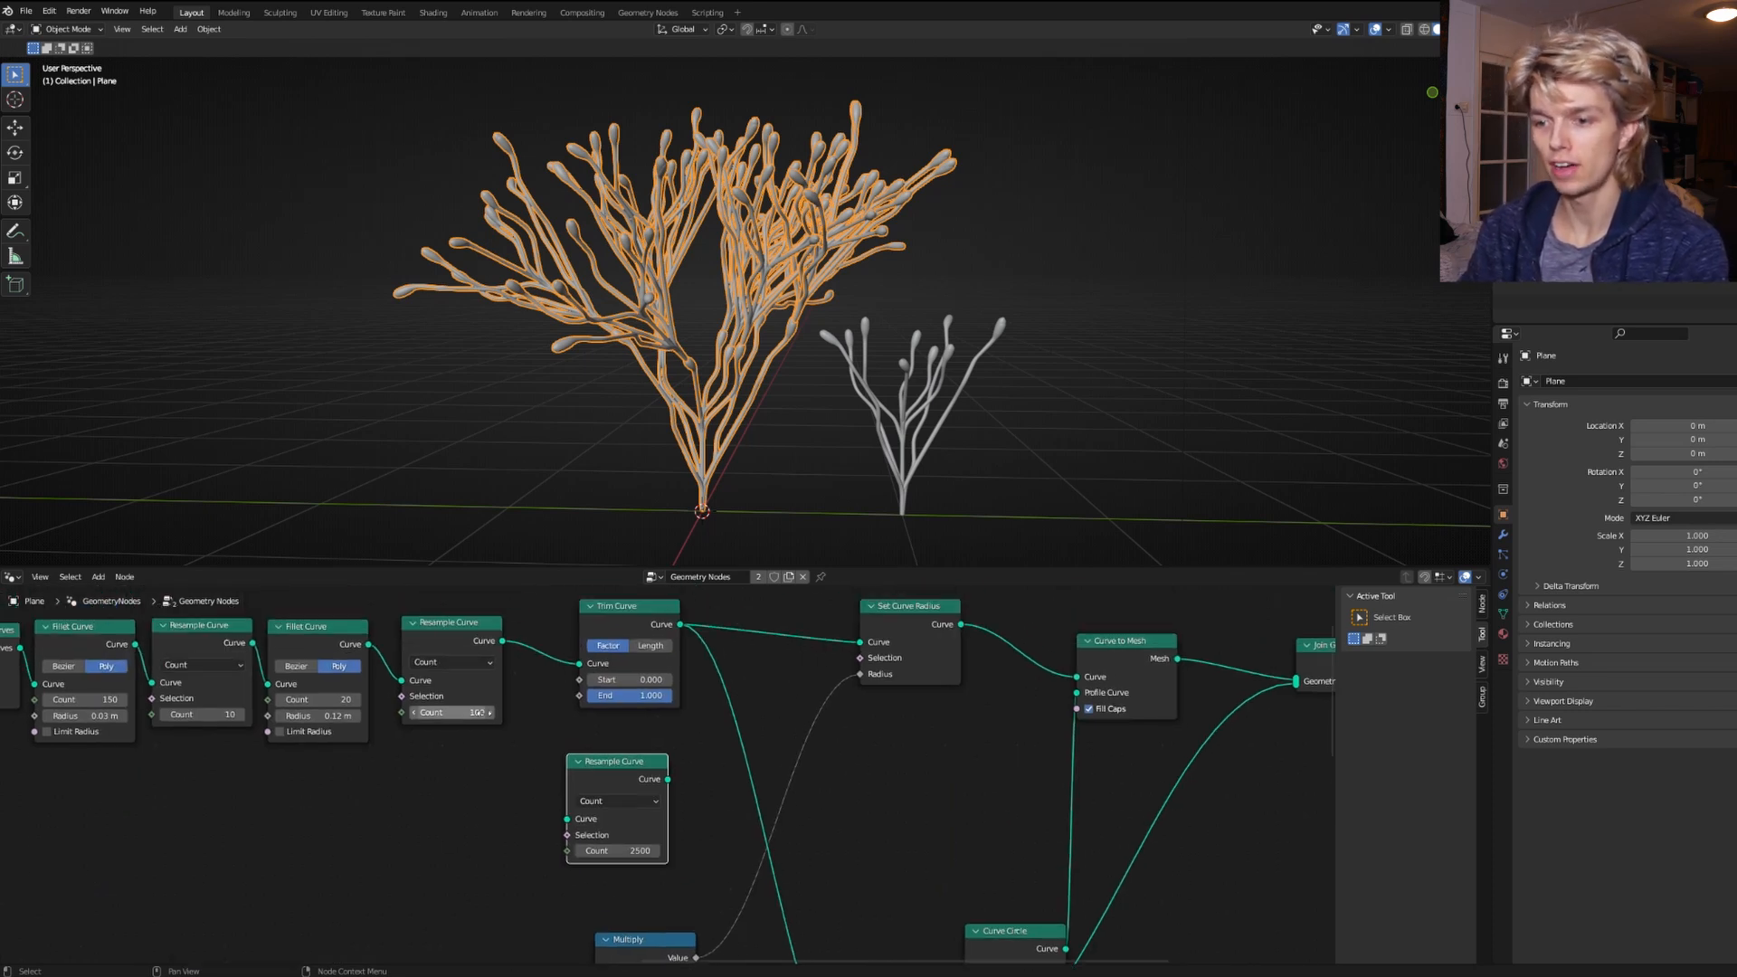
left_click_drag(503, 644, 568, 820)
scroll(665, 778, "down", 4)
middle_click_drag(694, 781, 690, 742)
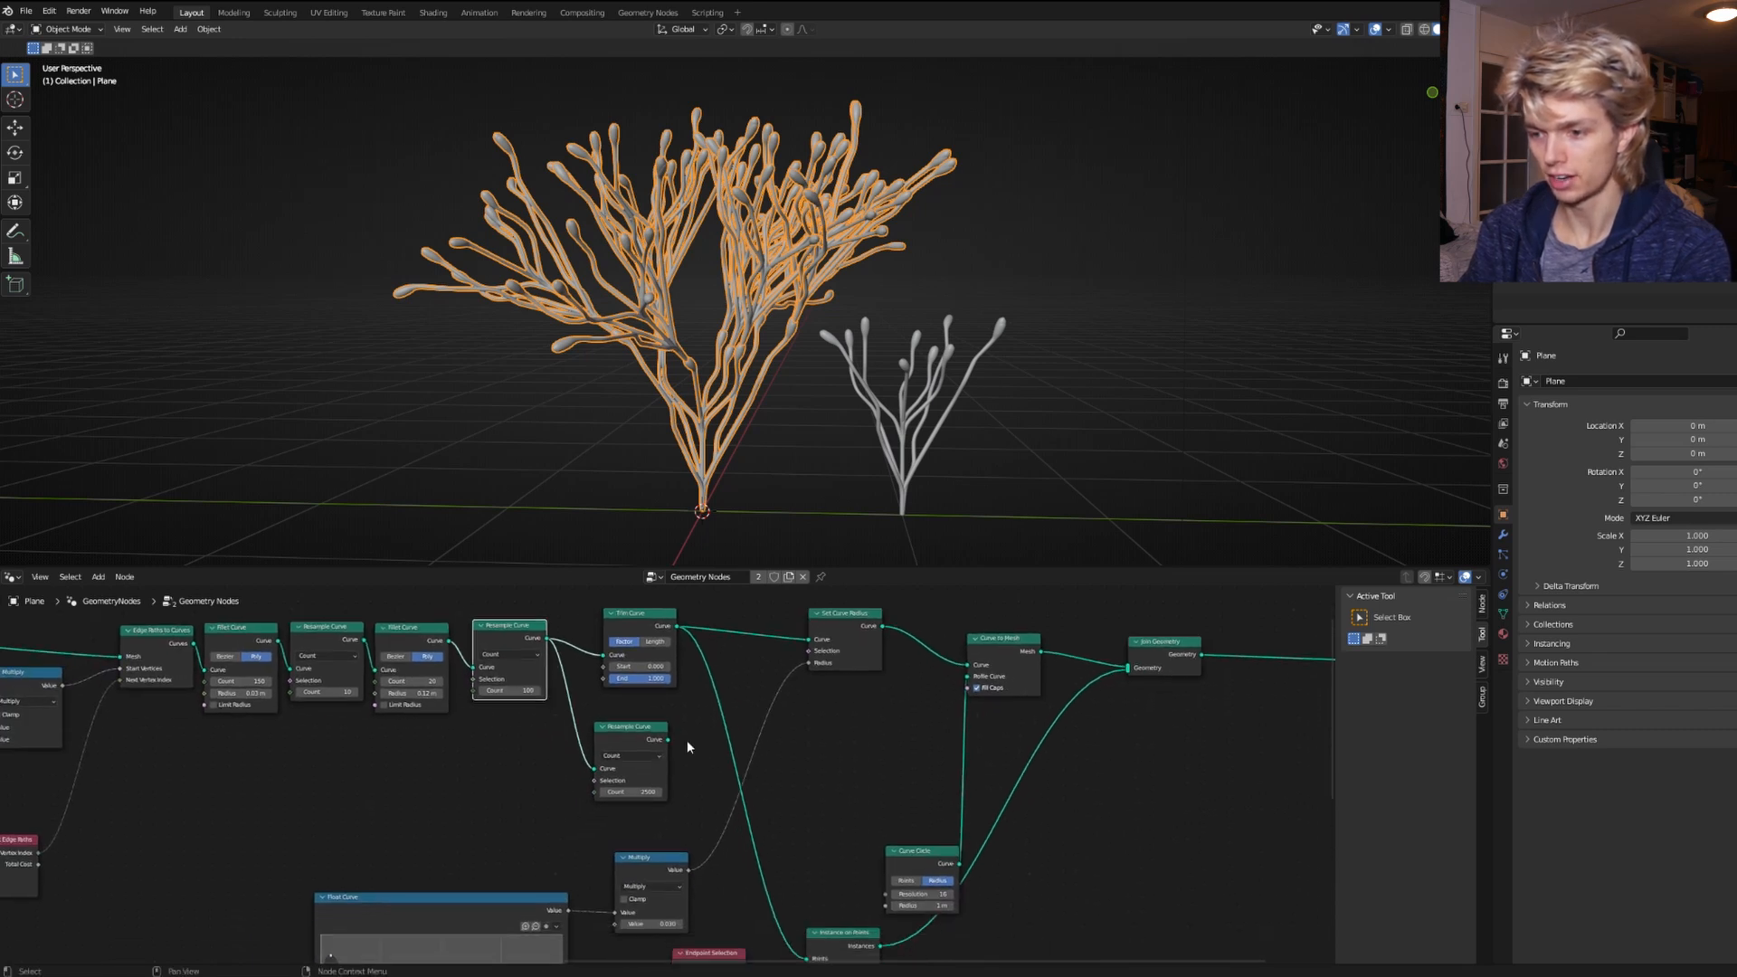
left_click_drag(635, 736, 575, 746)
Duplicate Trim Curve after the new Resample Curve, link the two, and connect the copy's output to Instance on Points' Points input.
left_click(632, 629)
key("shift+d")
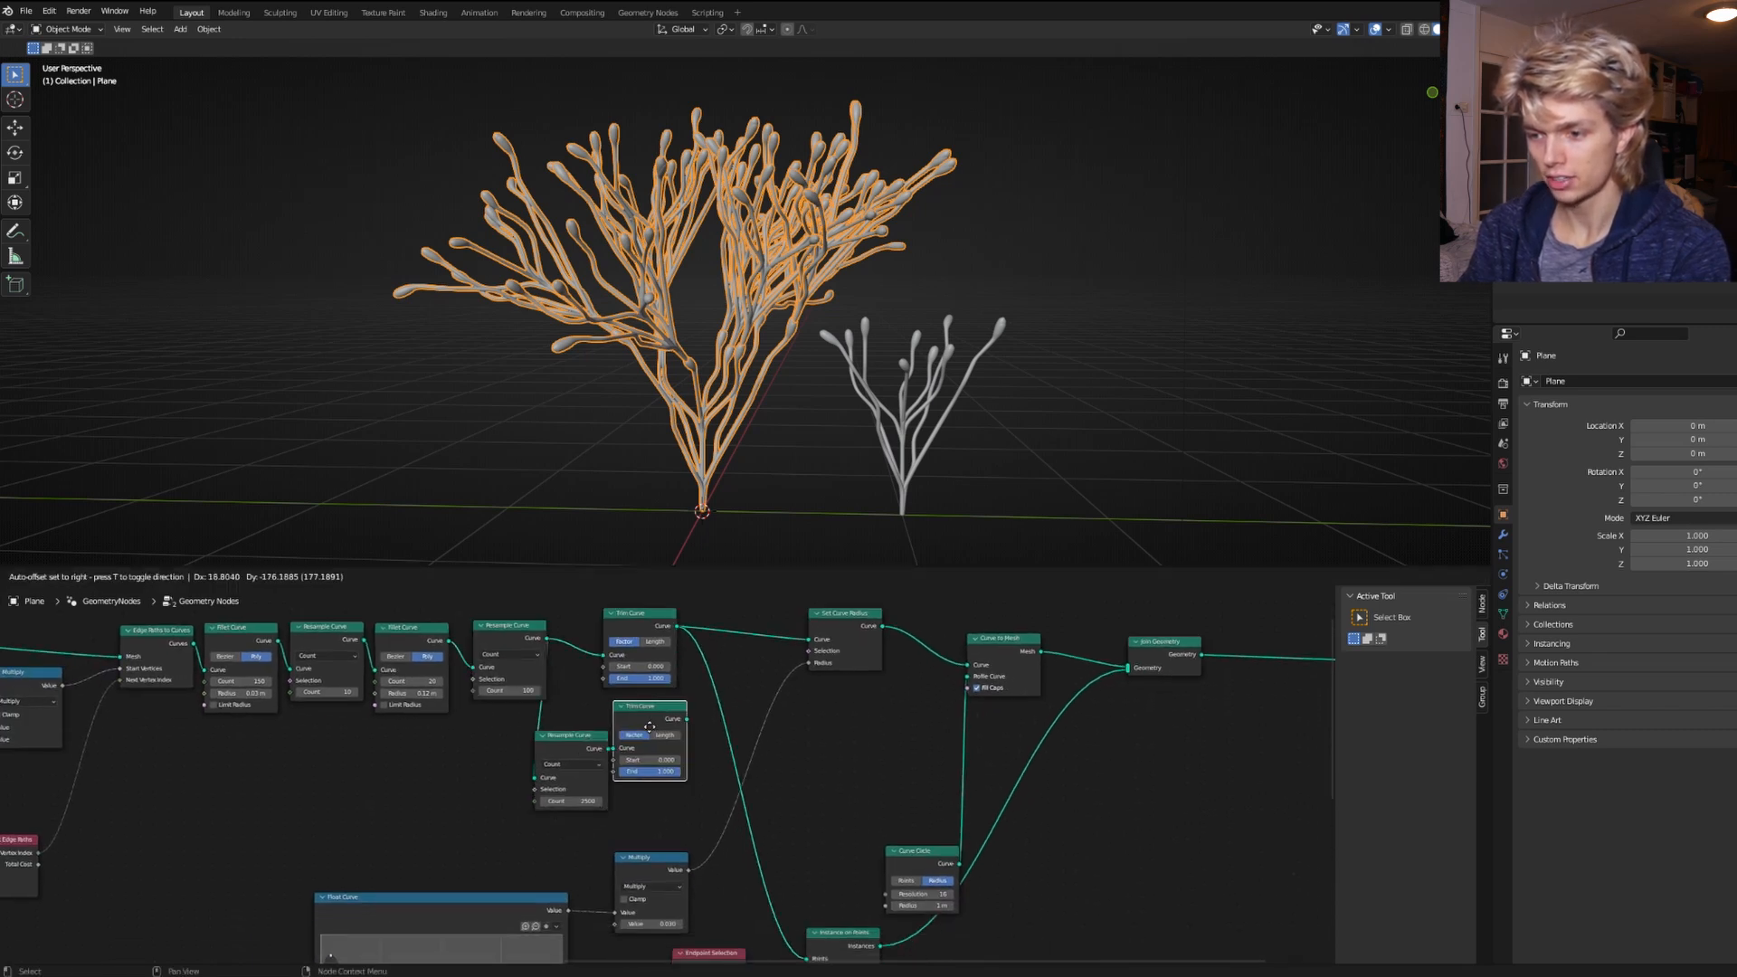
left_click(657, 746)
left_click(609, 751)
left_click_drag(609, 750, 811, 935)
Add a Value node, connect it to the Start inputs of both Trim Curve nodes, and test varying its value.
key("shift+a")
type("vl")
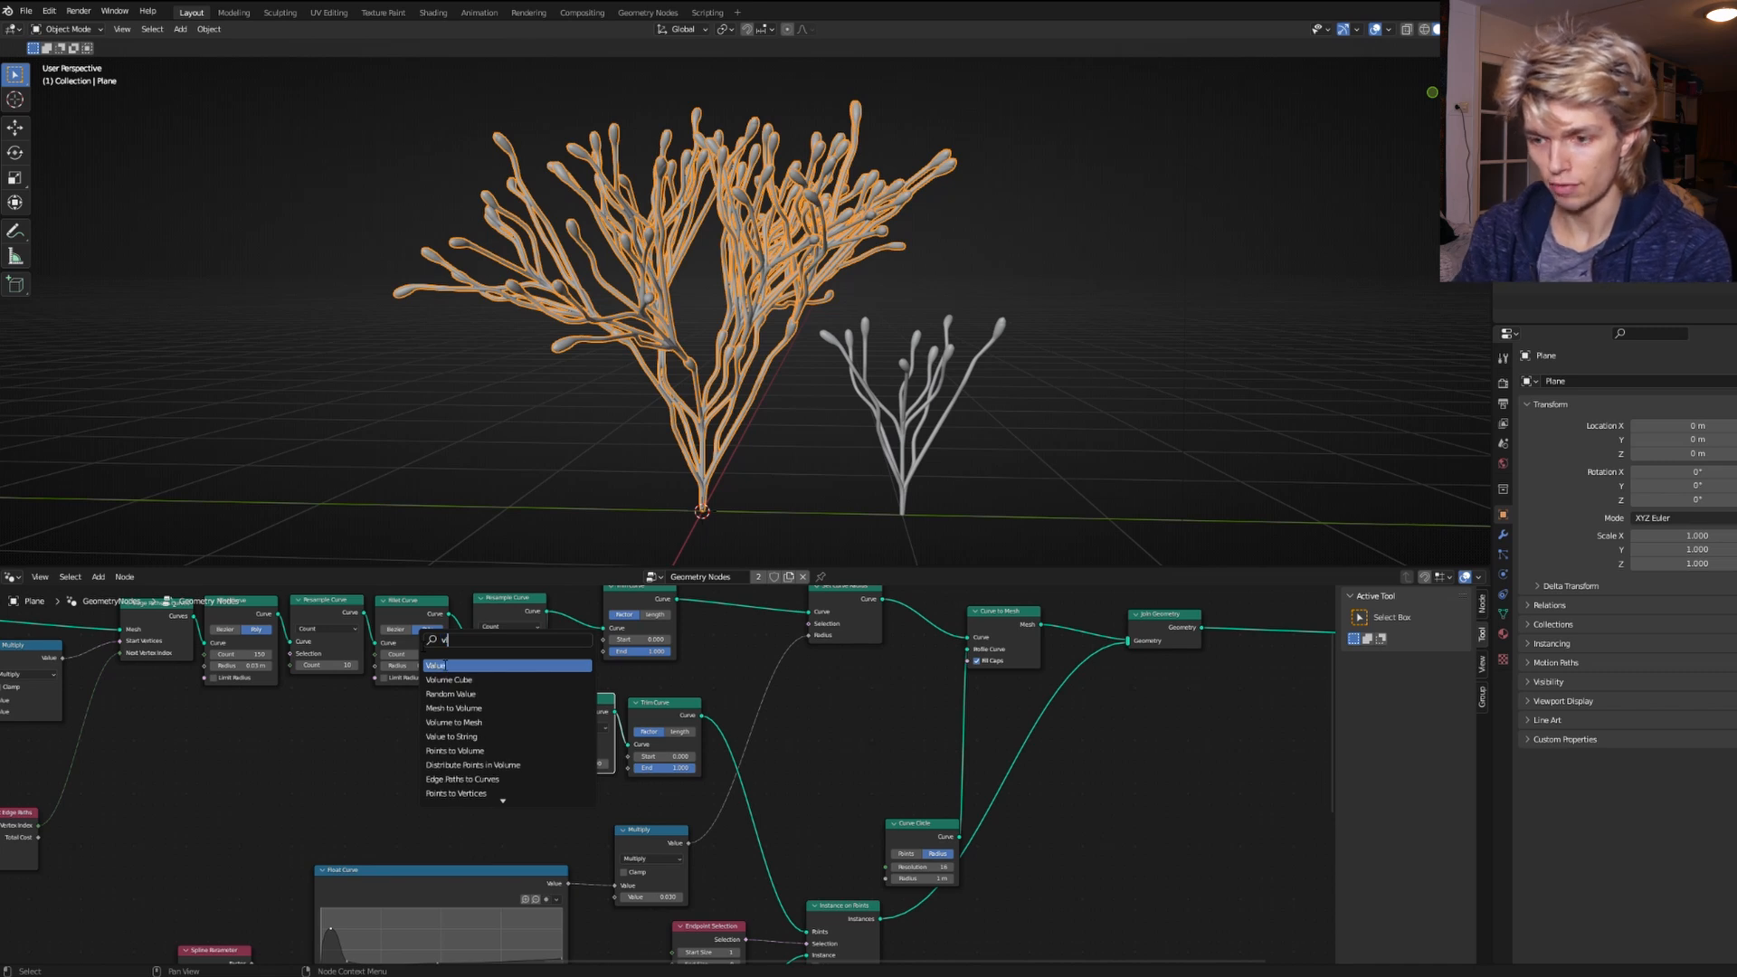
left_click(444, 665)
left_click(467, 763)
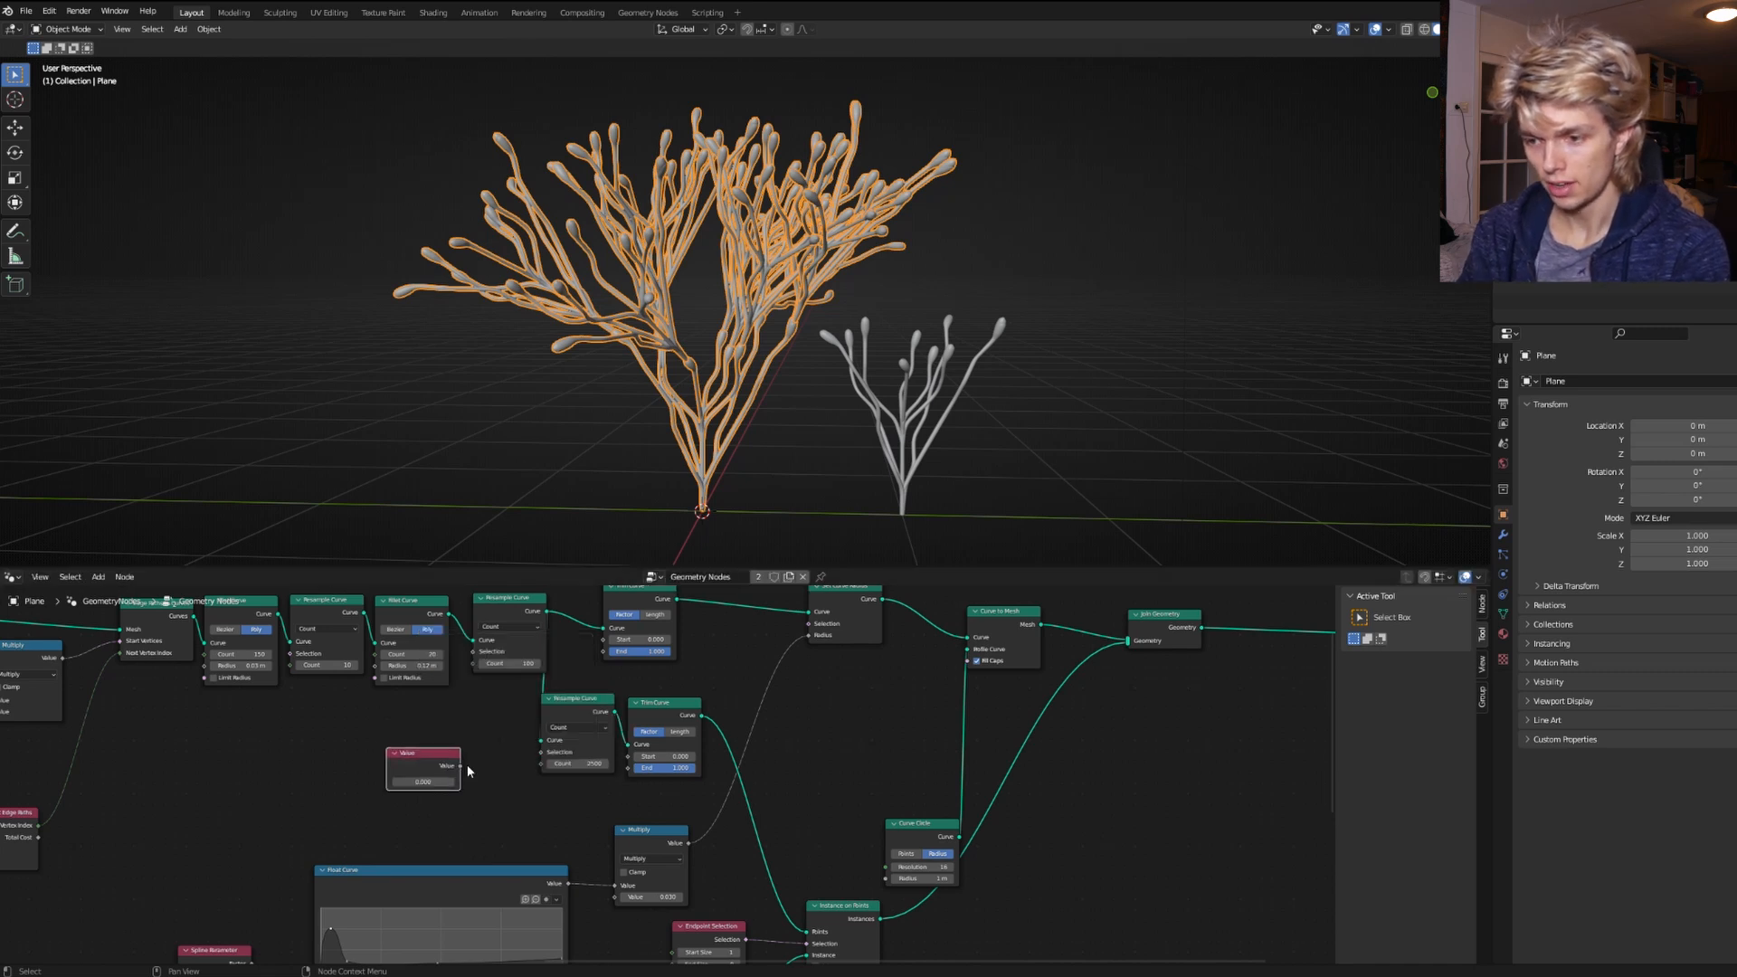
left_click_drag(462, 765, 602, 640)
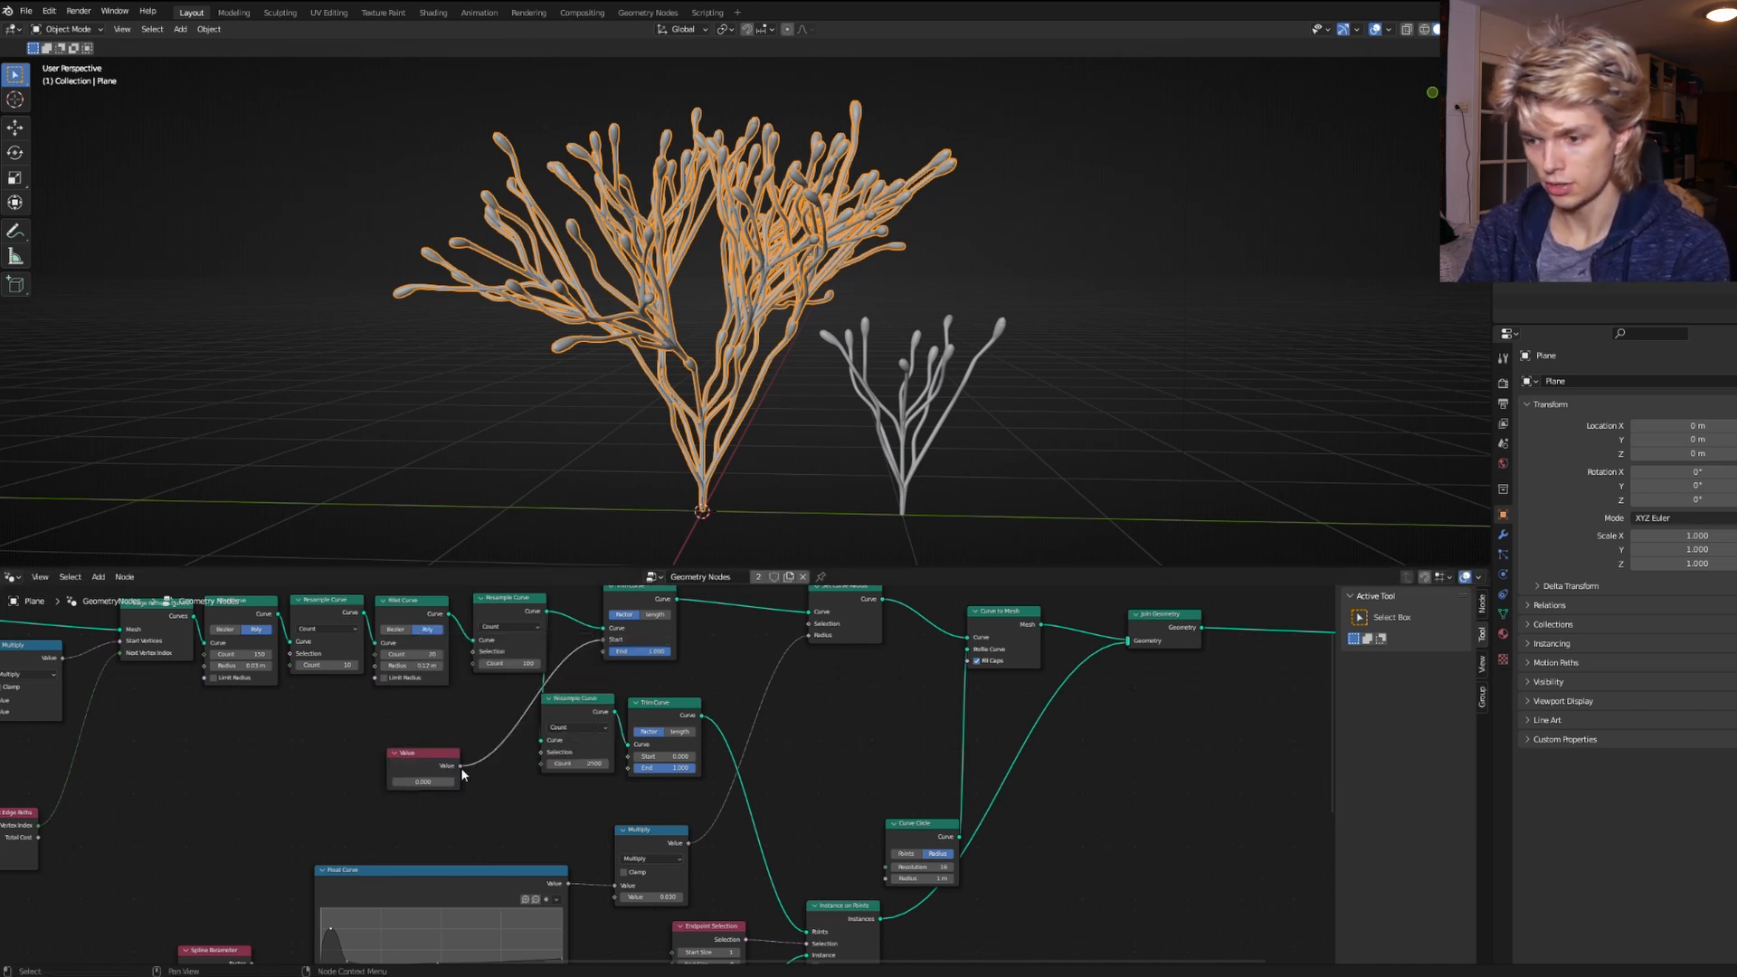
left_click_drag(459, 767, 630, 758)
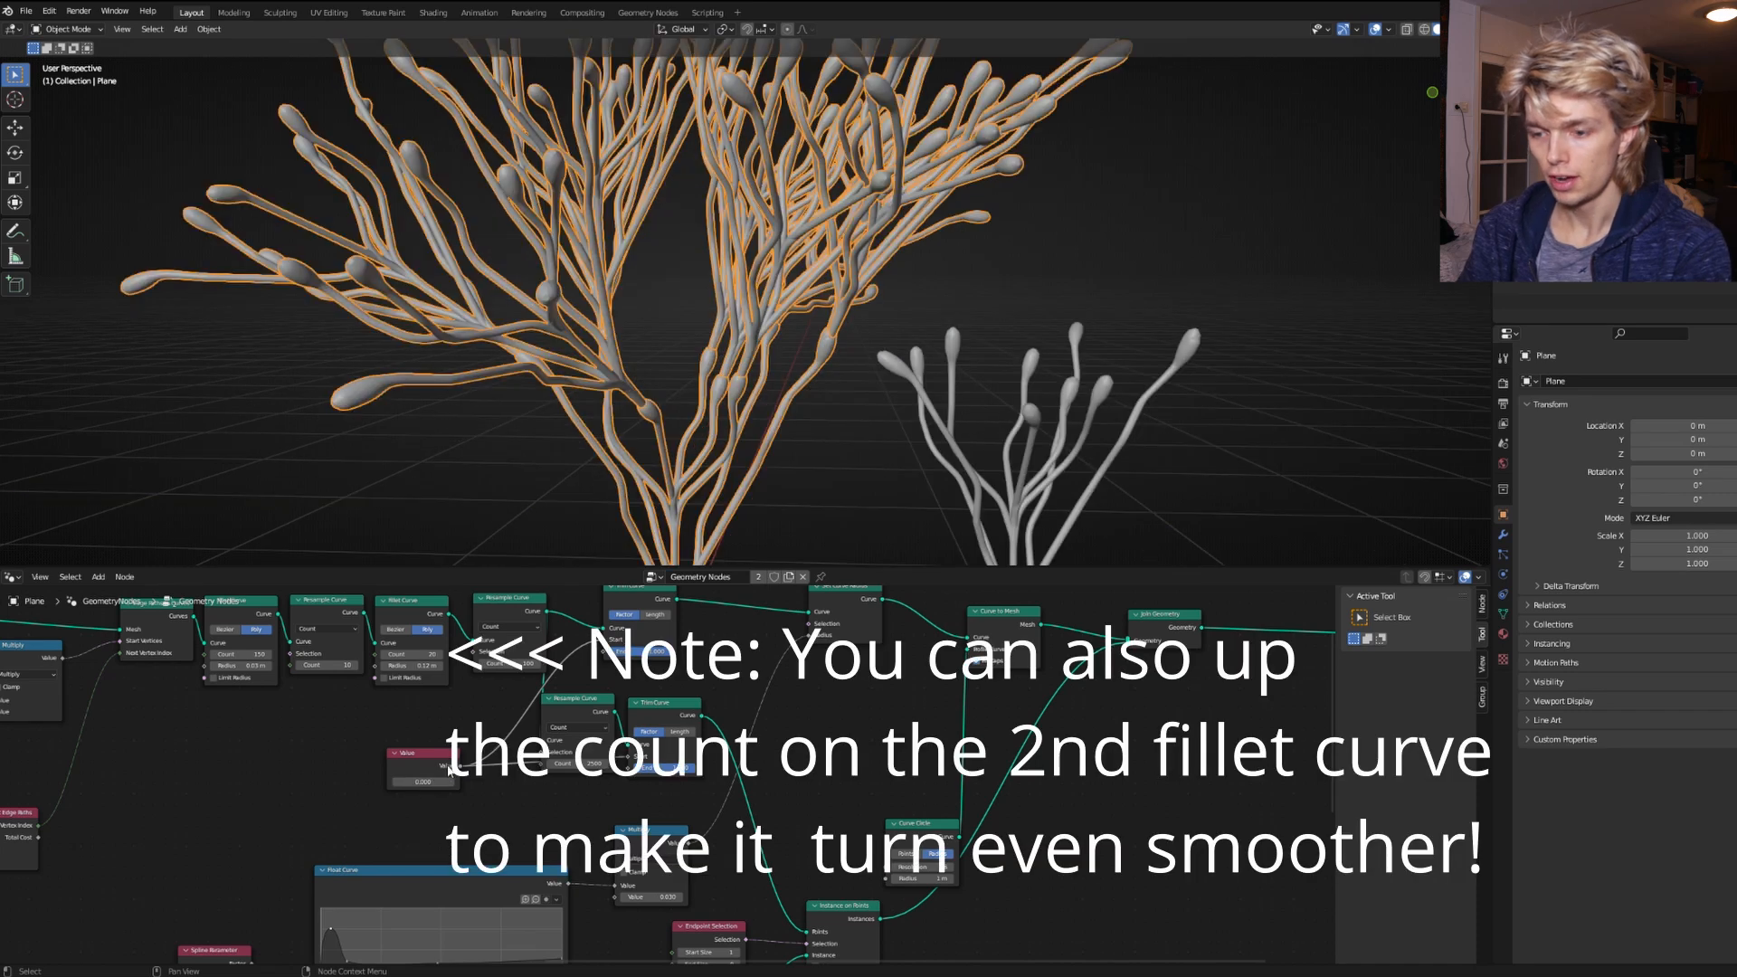
left_click_drag(423, 782, 851, 782, "shift")
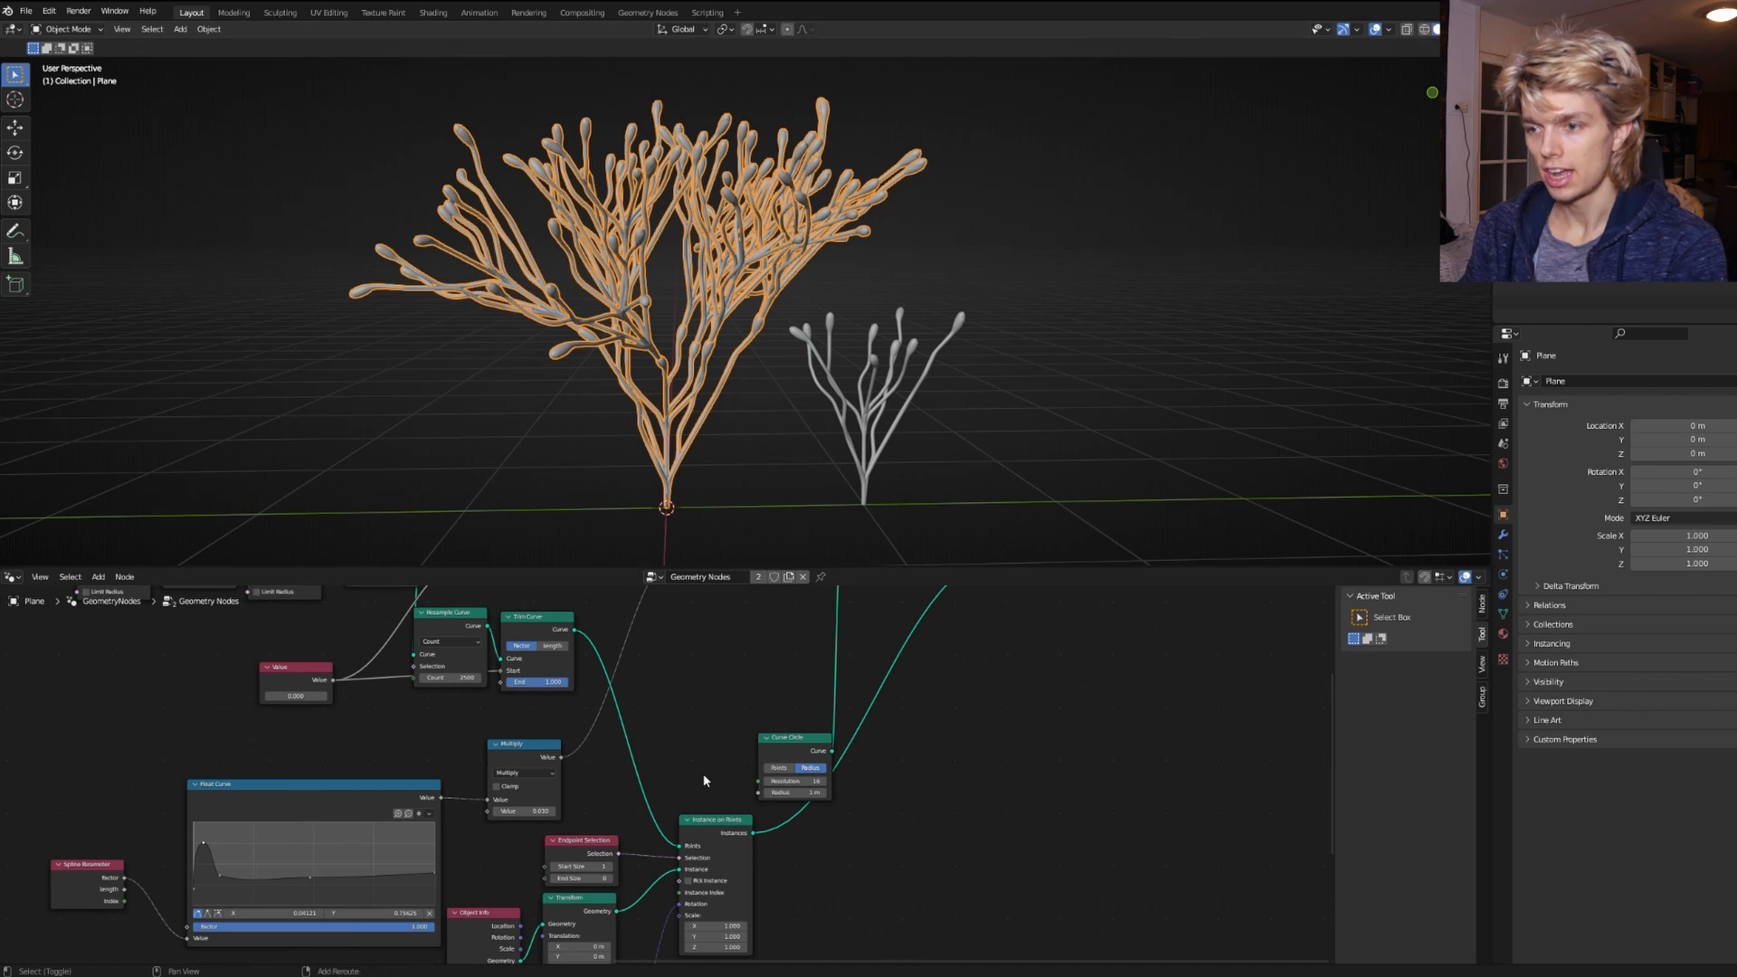
Set the Instance on Points node's Scale to 0.45 on X, Y and Z.
middle_click_drag(703, 775, 570, 620, "shift")
scroll(665, 783, "up", 4)
left_click_drag(563, 767, 563, 795)
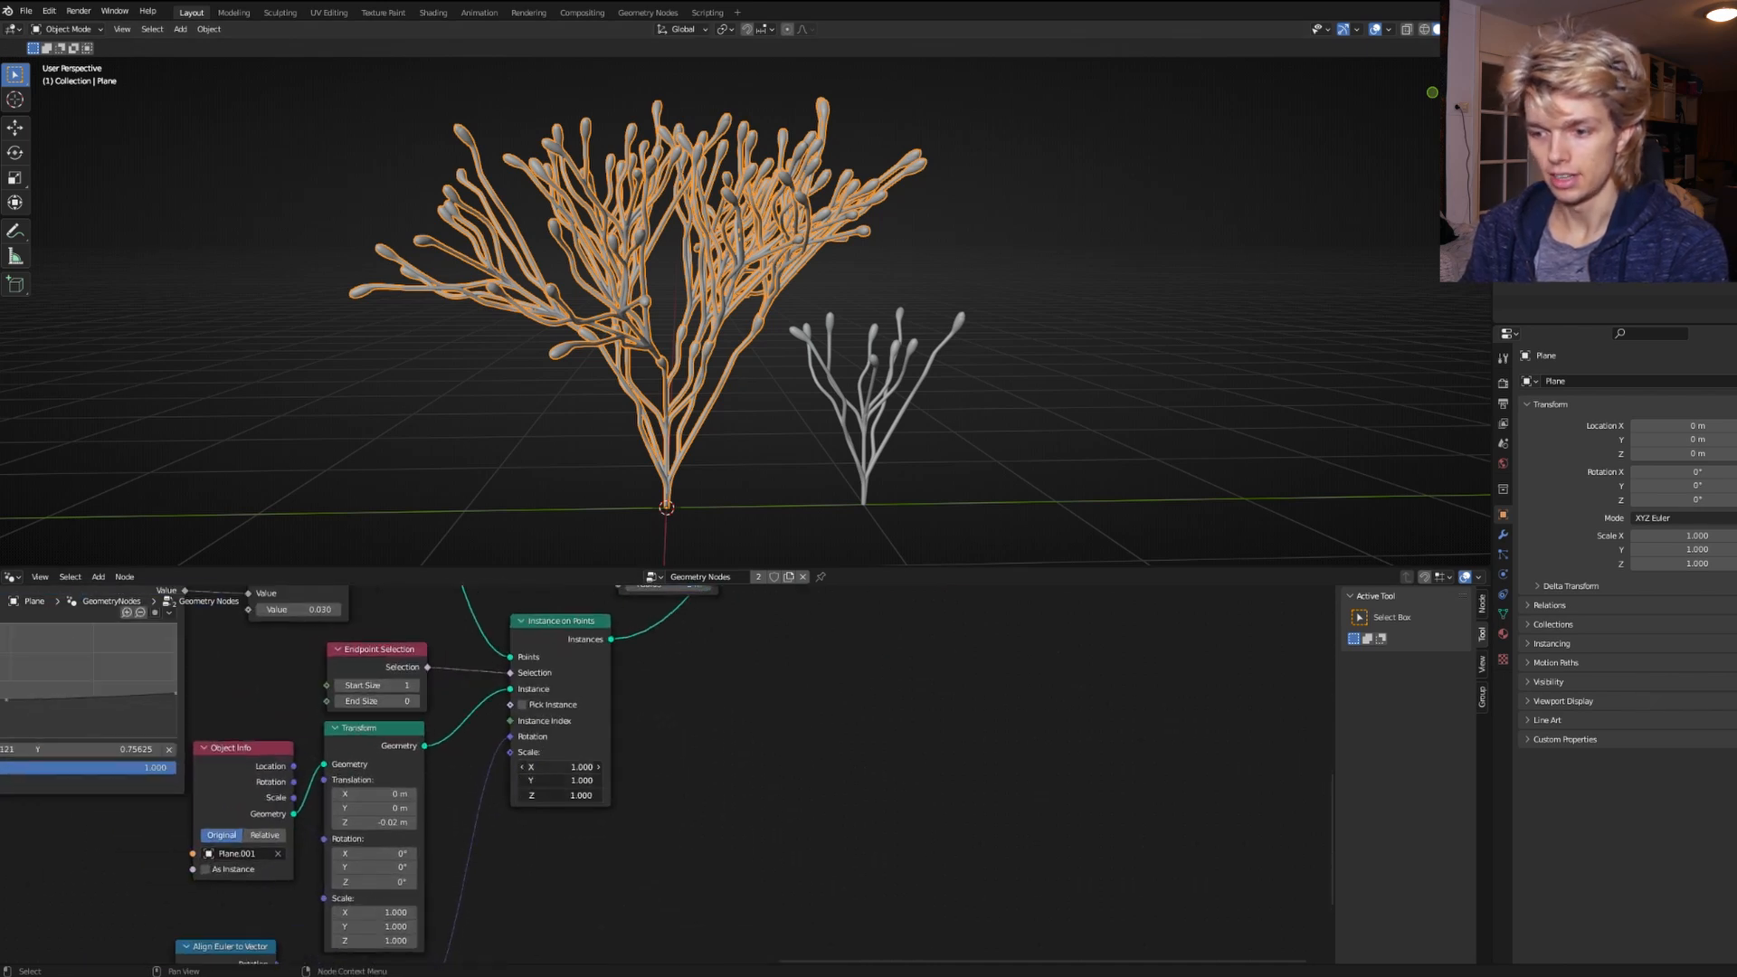
middle_click_drag(640, 724, 743, 781)
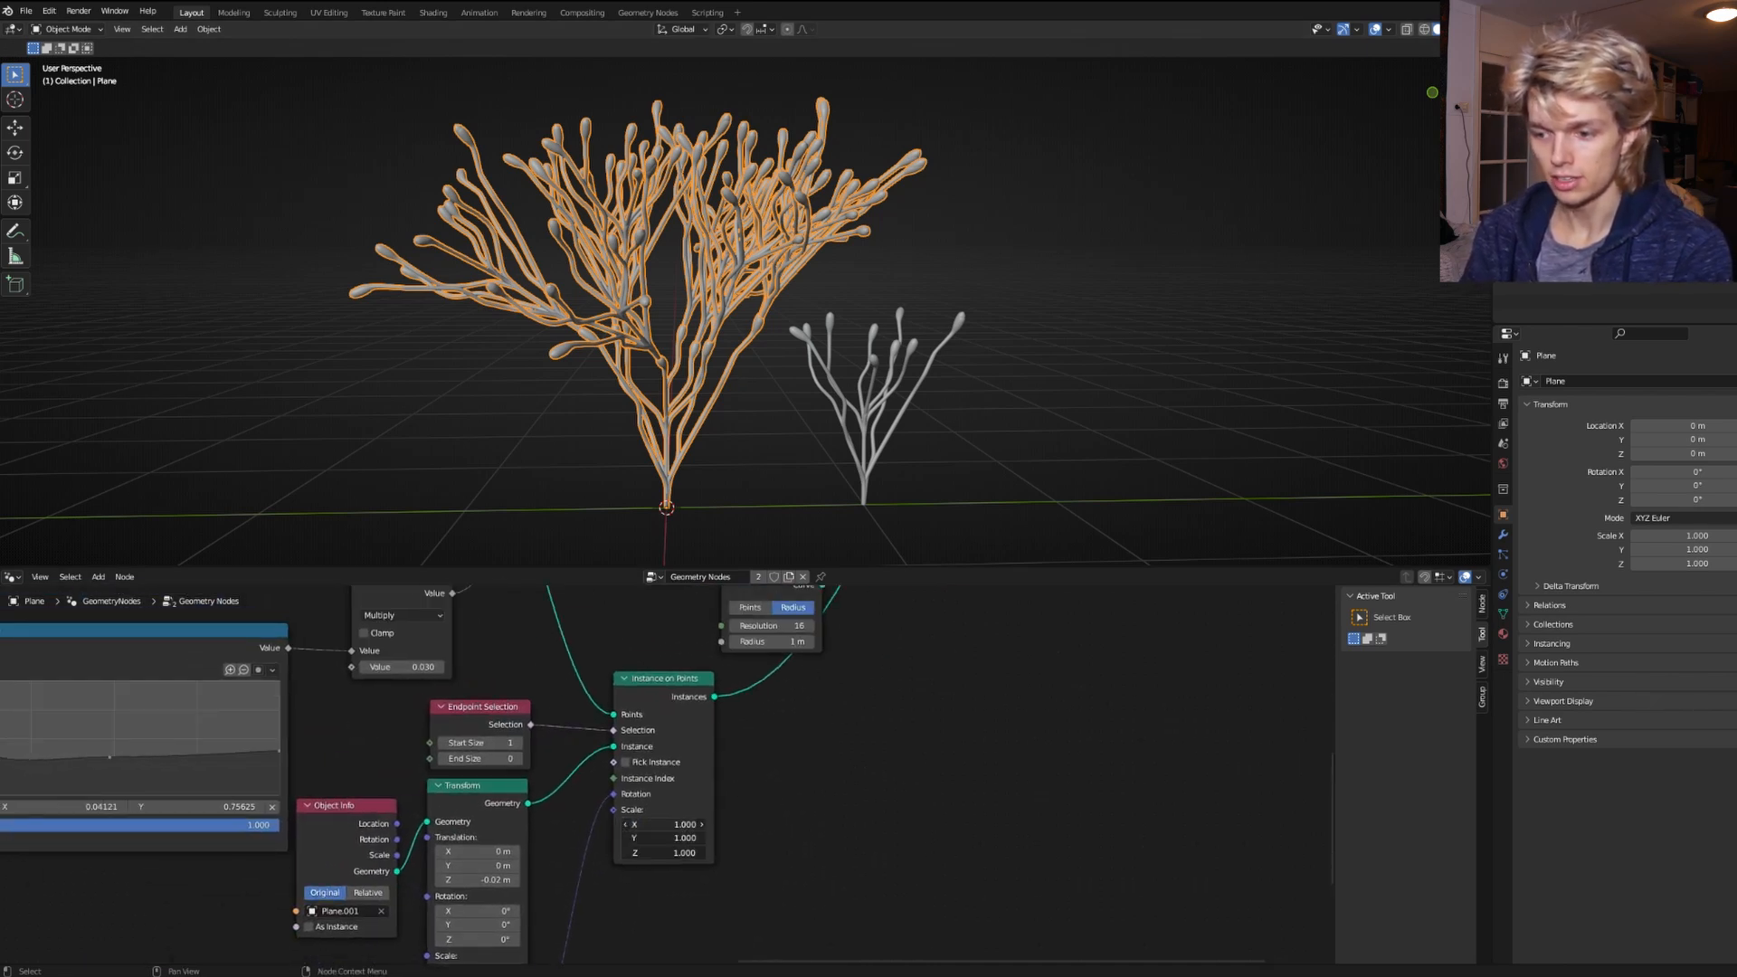
left_click_drag(678, 827, 678, 853)
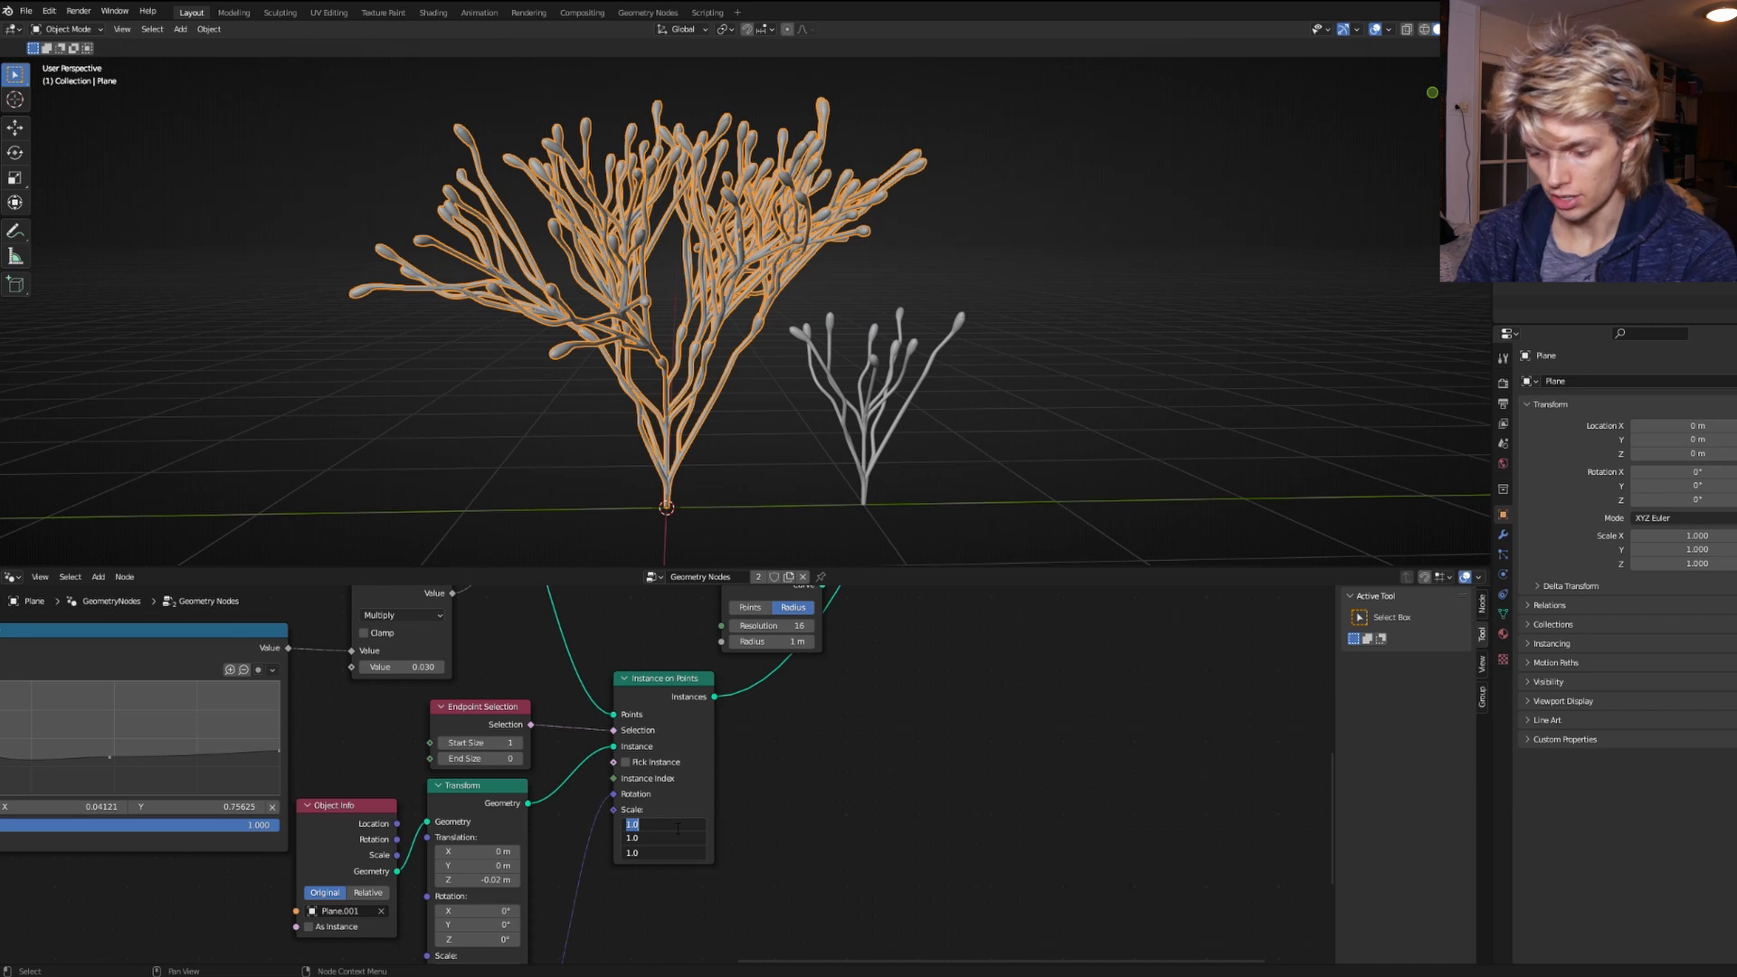
type("0.45")
key("Return")
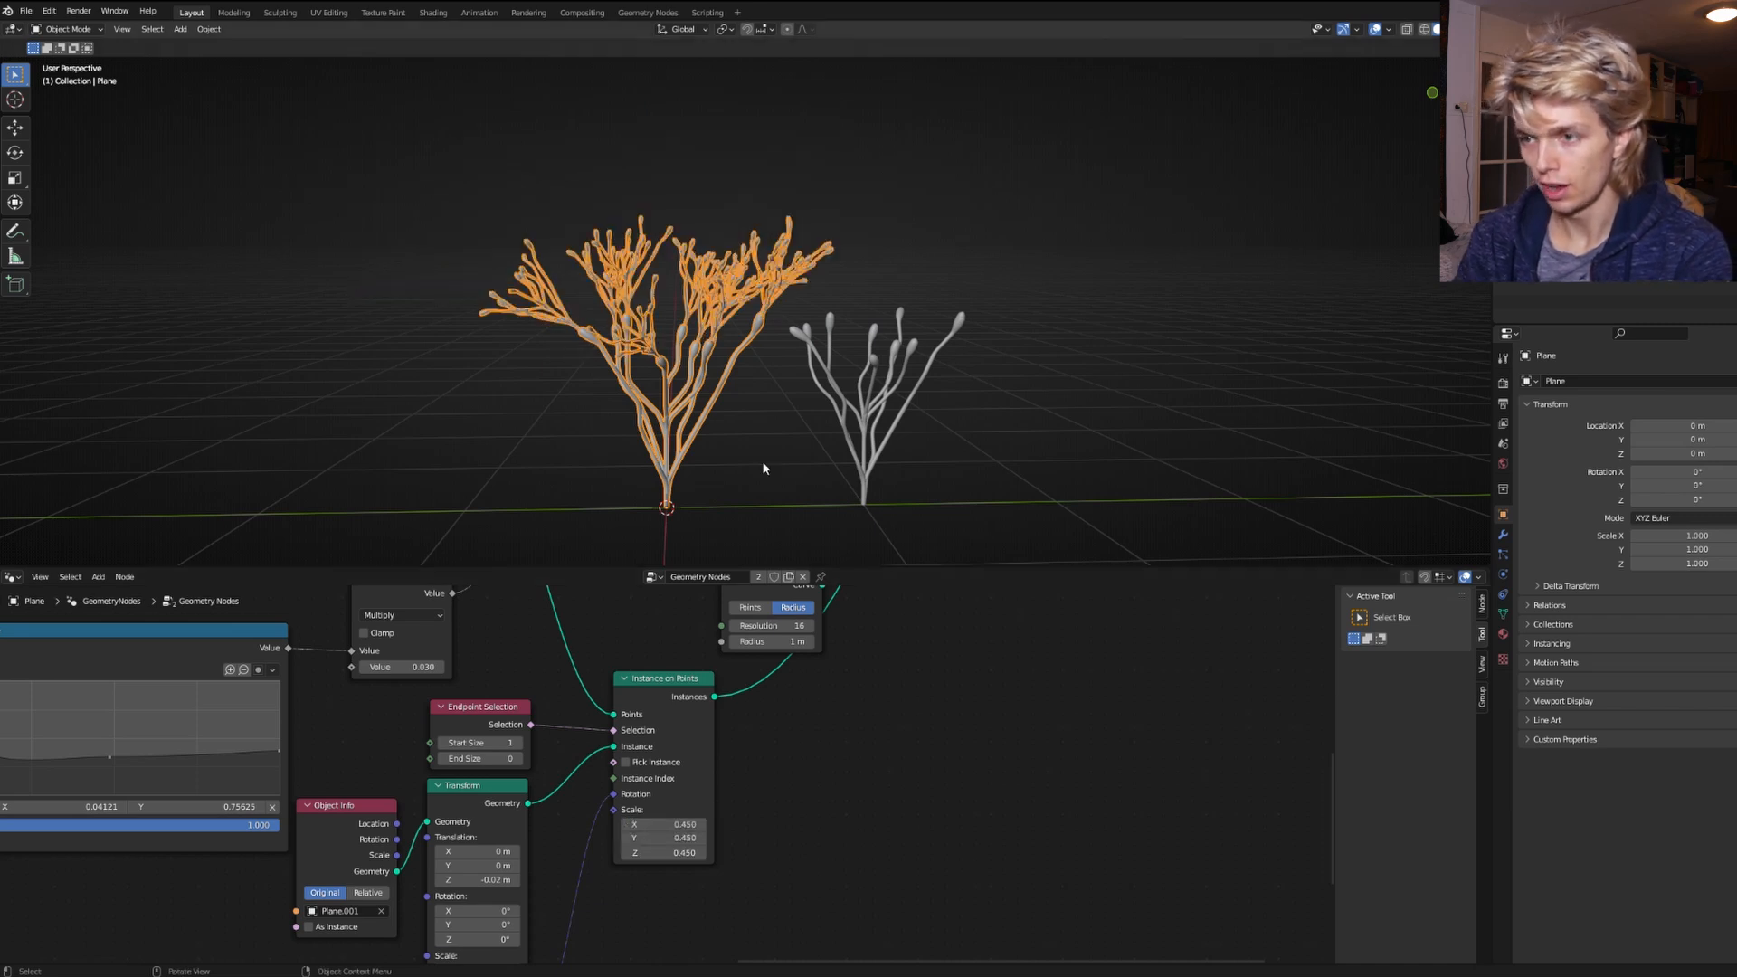
Examine the scaled-down branch instances on the large tree and compare them with the smaller source tree.
left_click(762, 459)
scroll(751, 436, "up", 4)
middle_click_drag(750, 438, 837, 423)
scroll(750, 461, "down", 3)
left_click(845, 422)
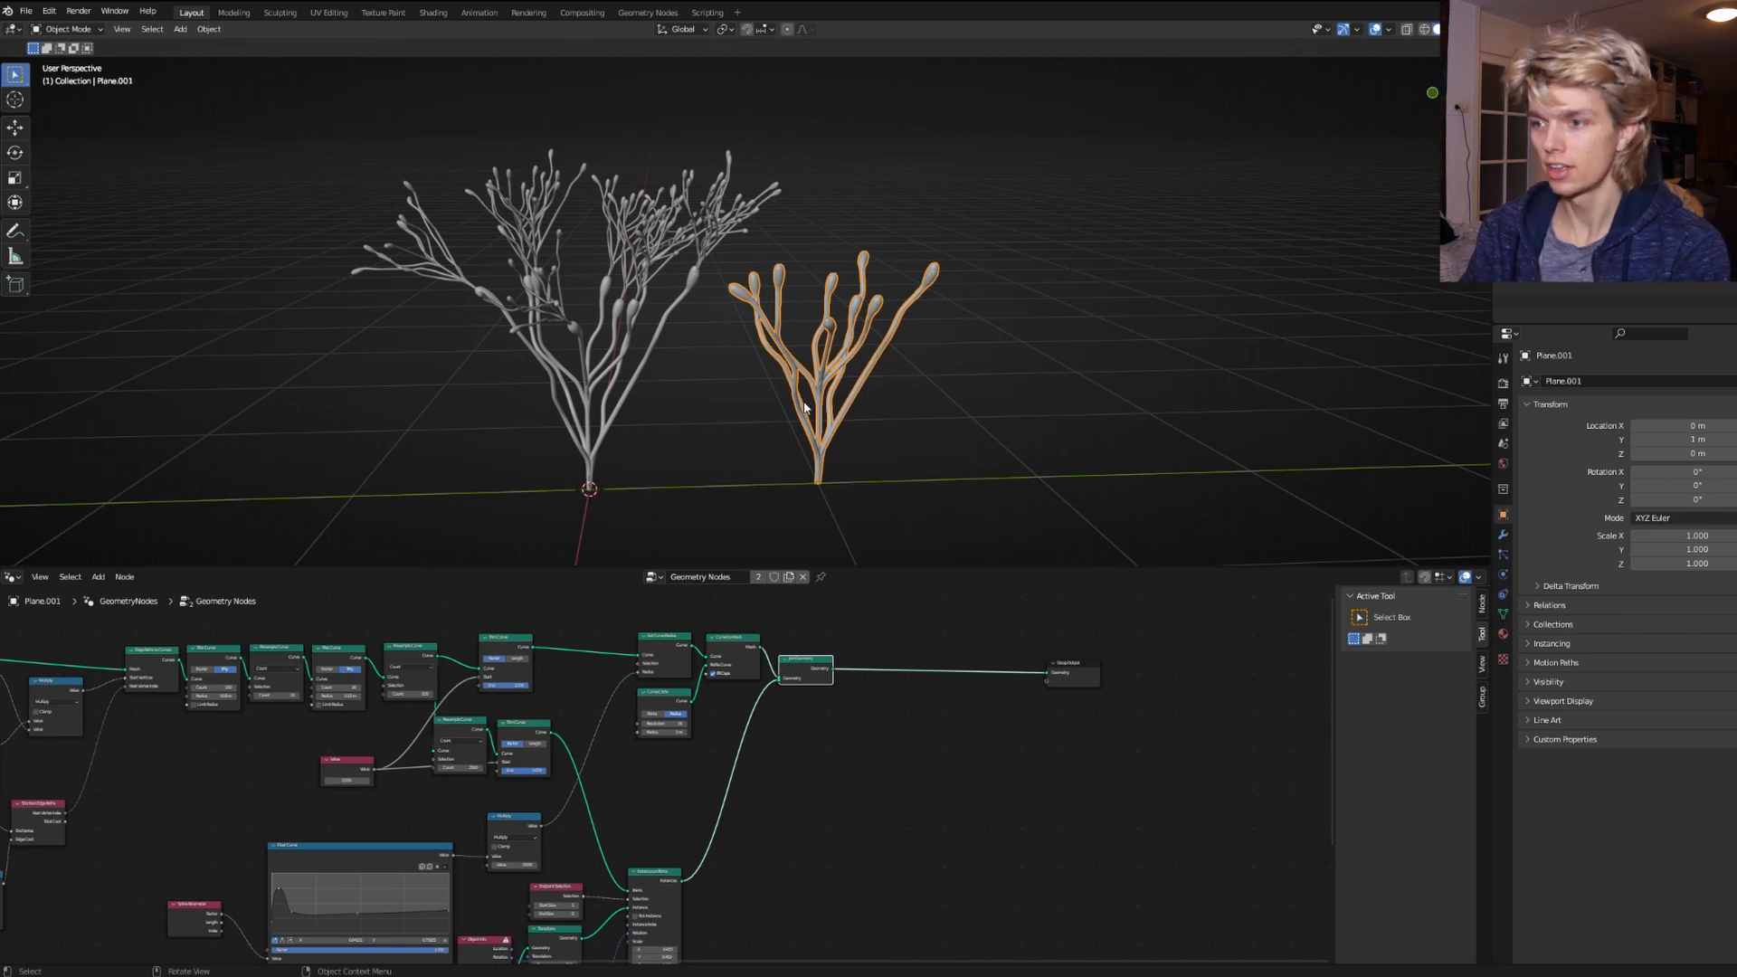
scroll(715, 181, "up", 6)
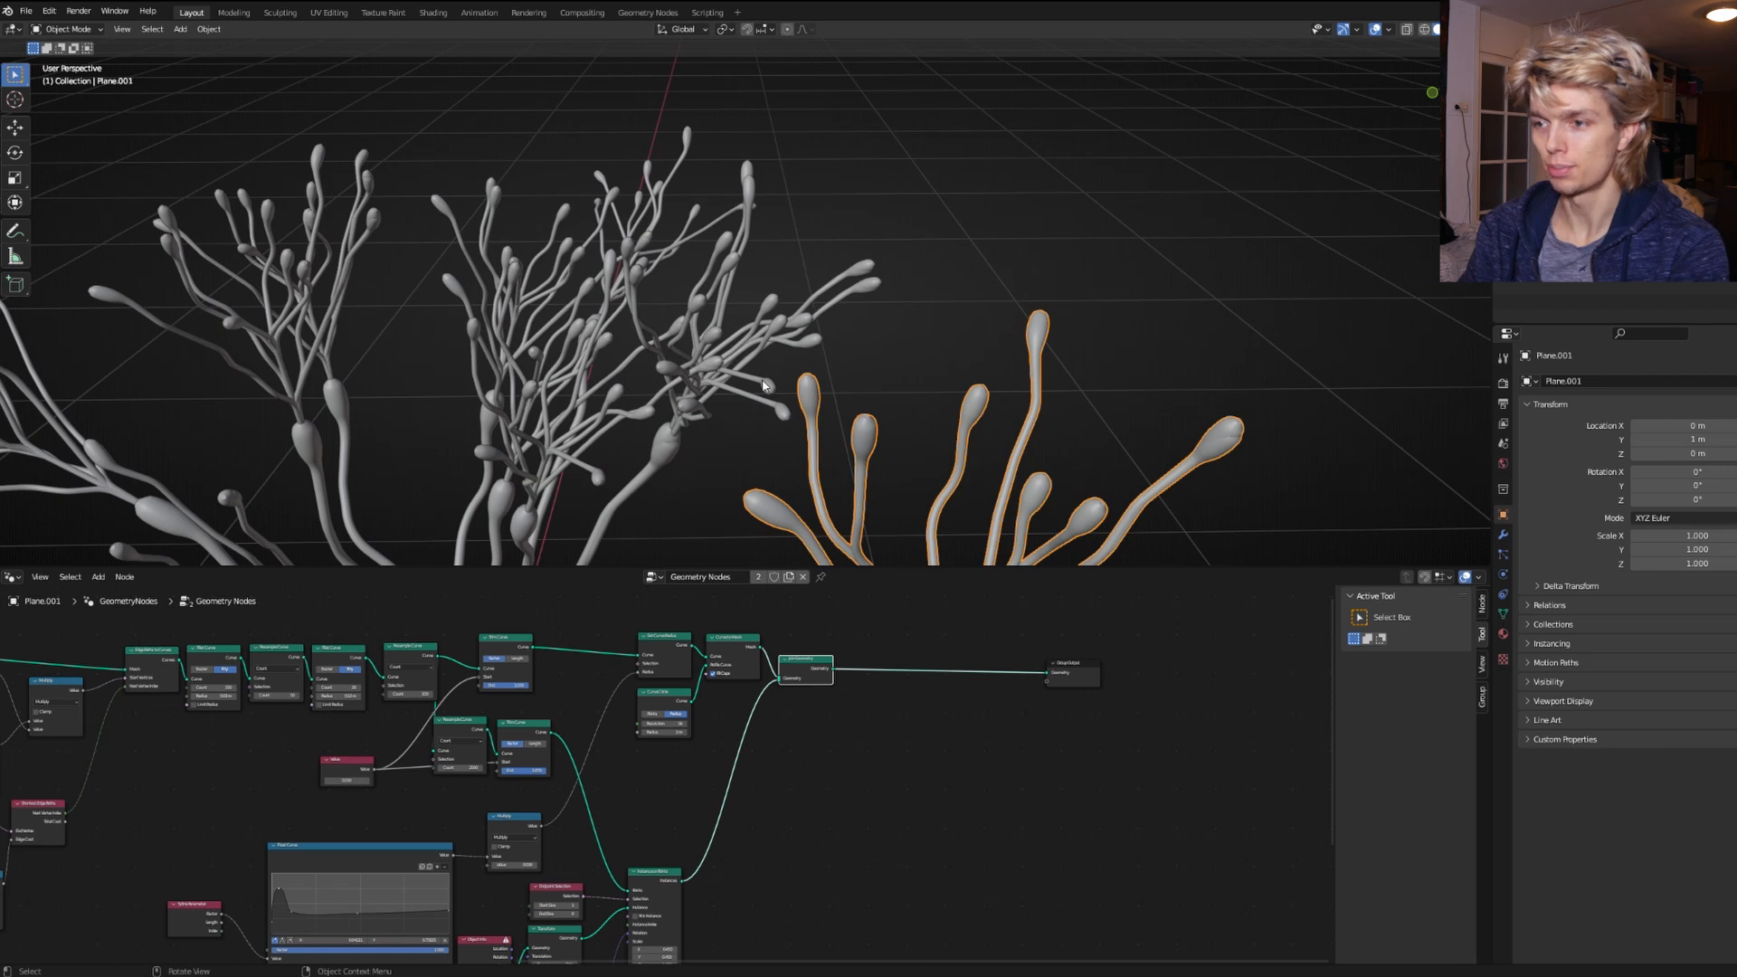
scroll(762, 386, "down", 10)
left_click(776, 421)
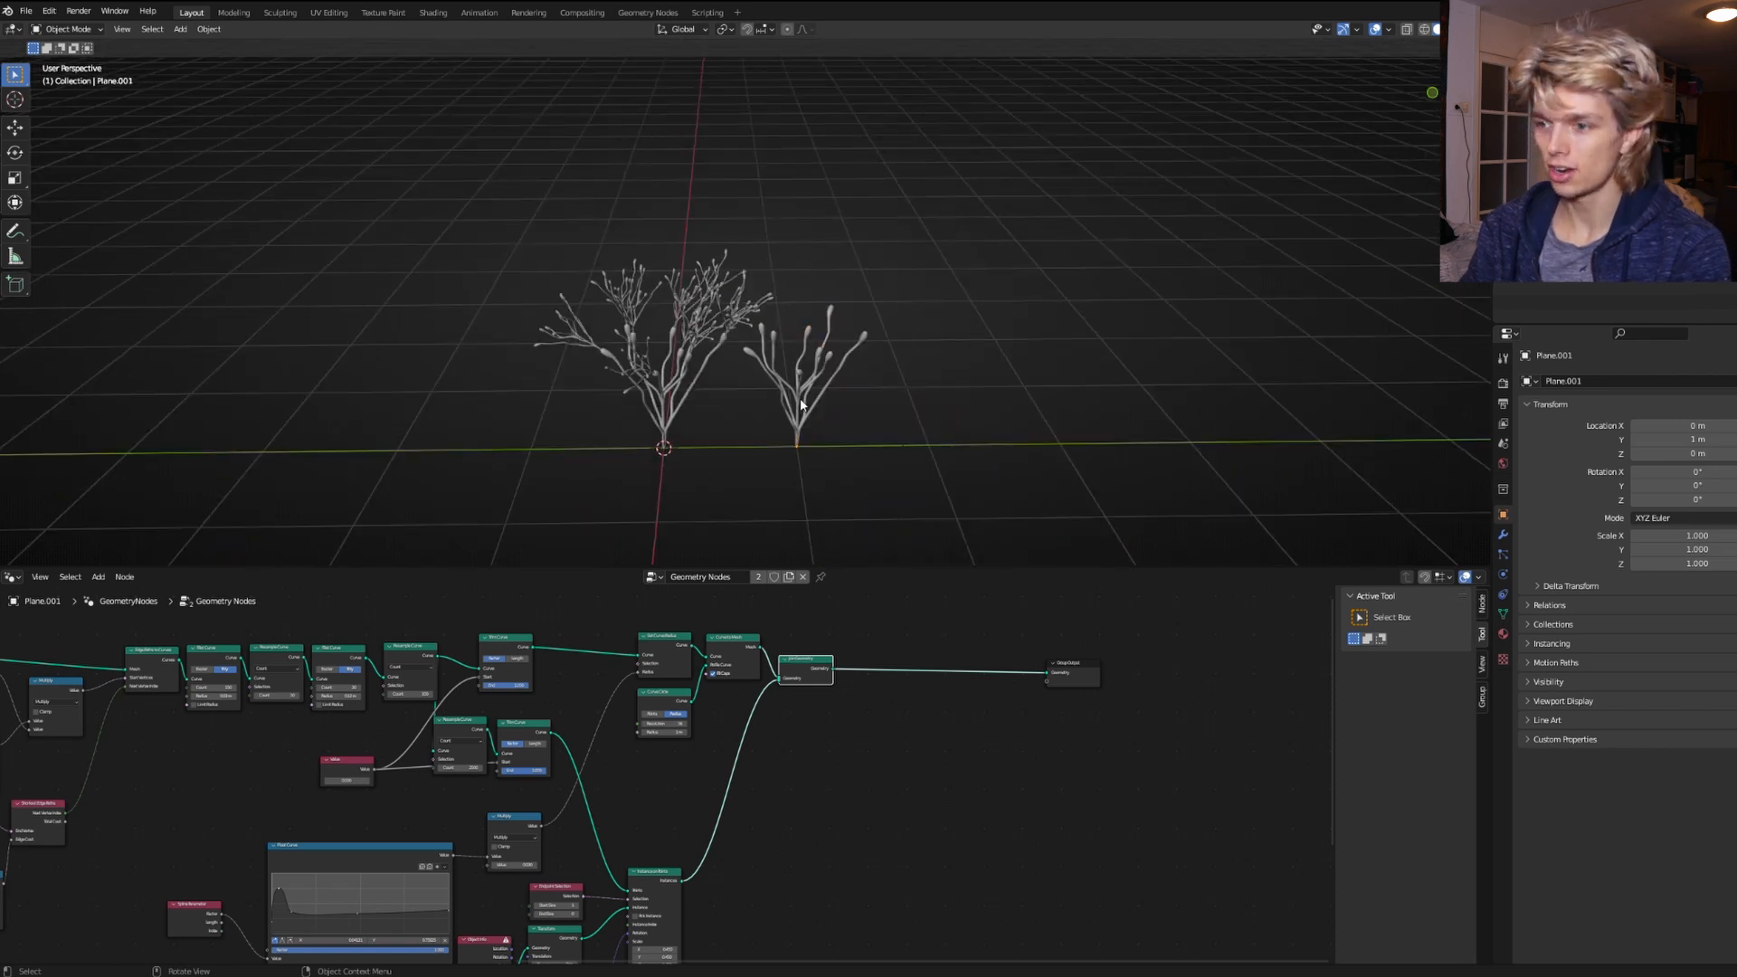
Make the smaller tree's Geometry Nodes group a single-user copy and check which node group each tree uses.
left_click(800, 405)
scroll(387, 871, "down", 4)
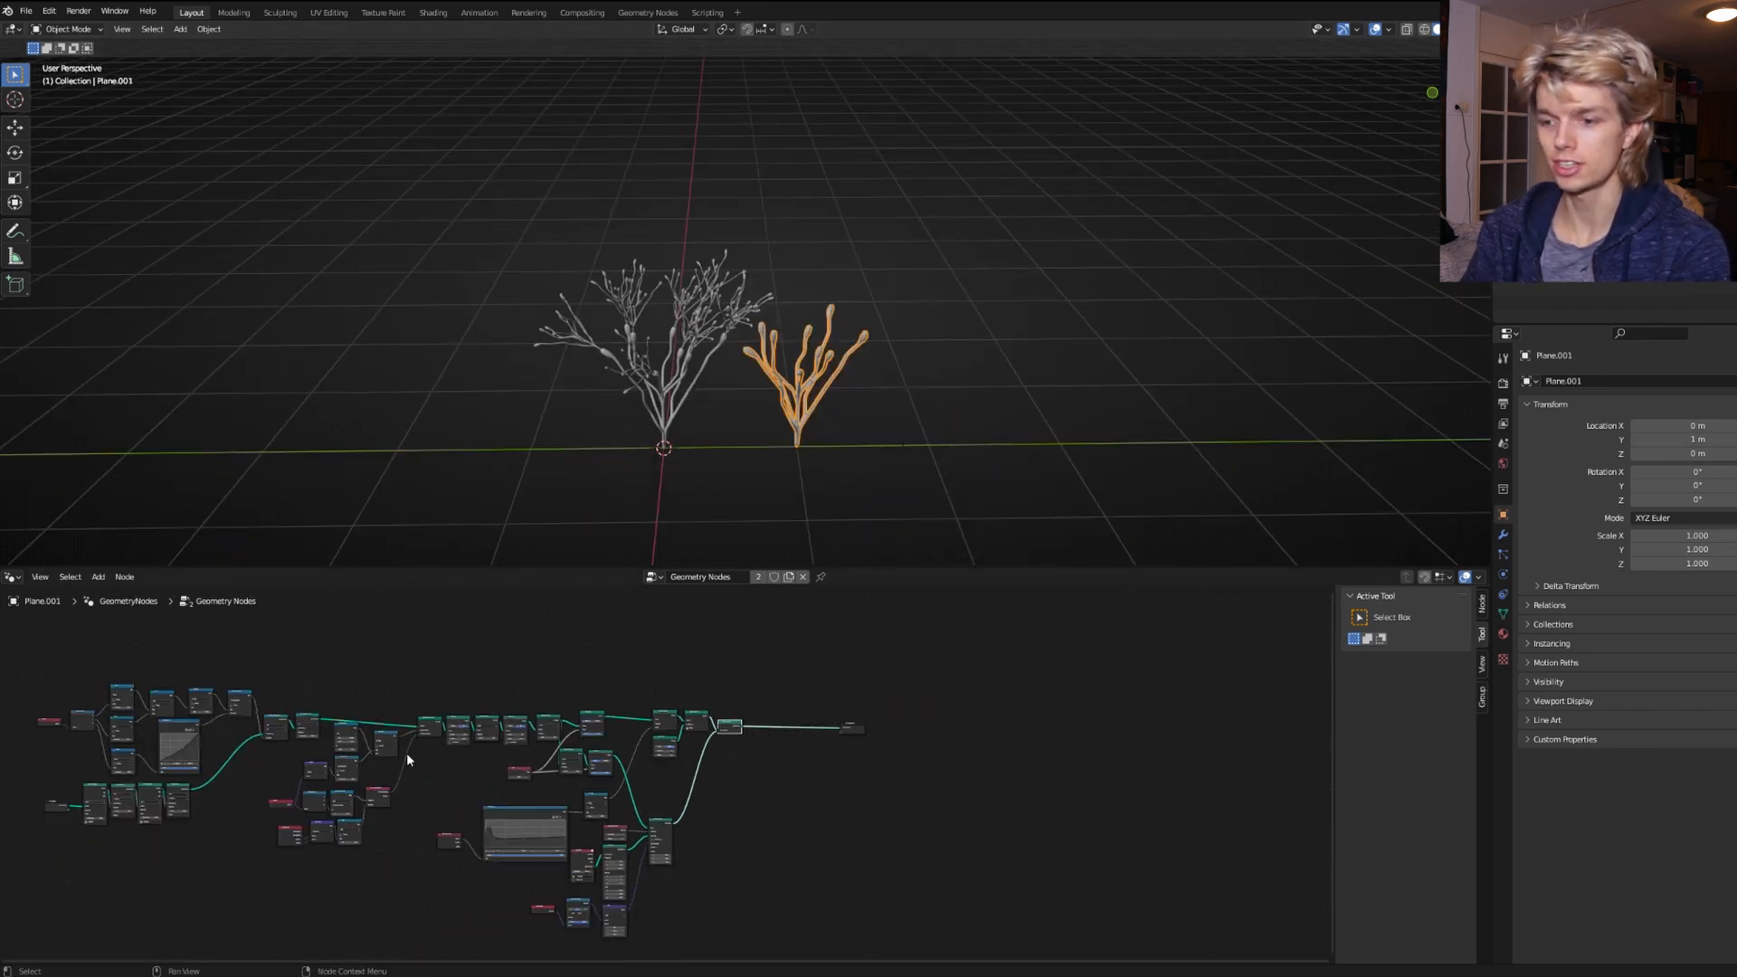
scroll(789, 671, "up", 3)
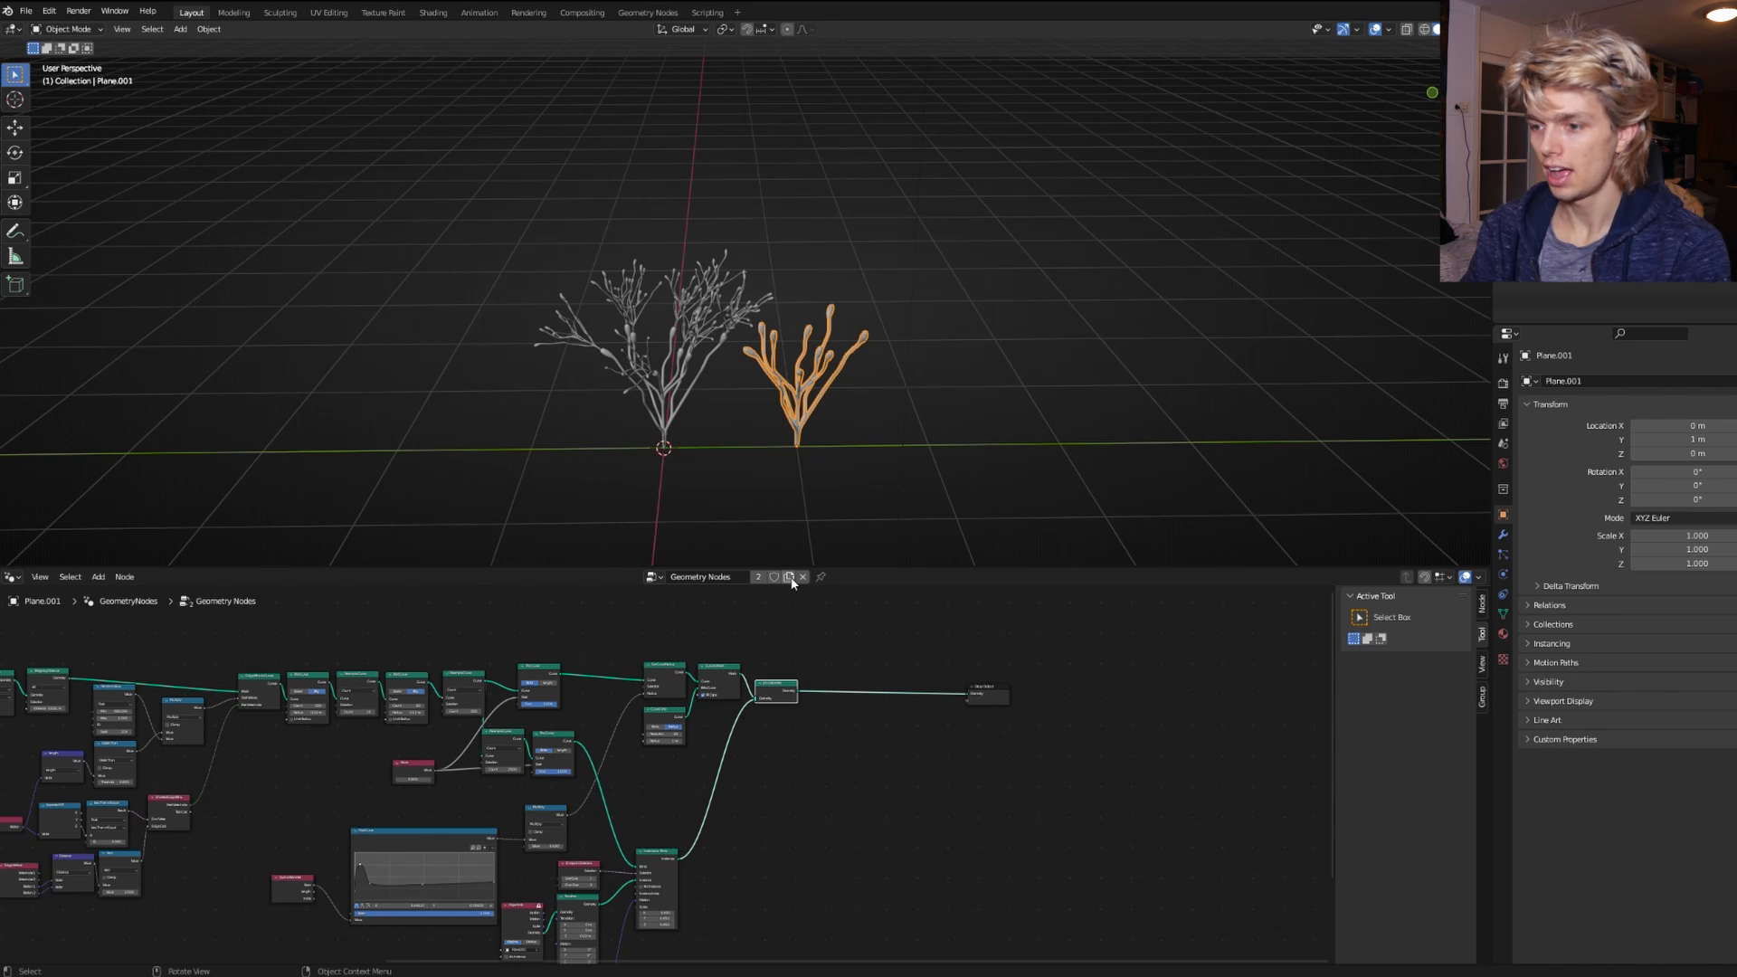
left_click(758, 576)
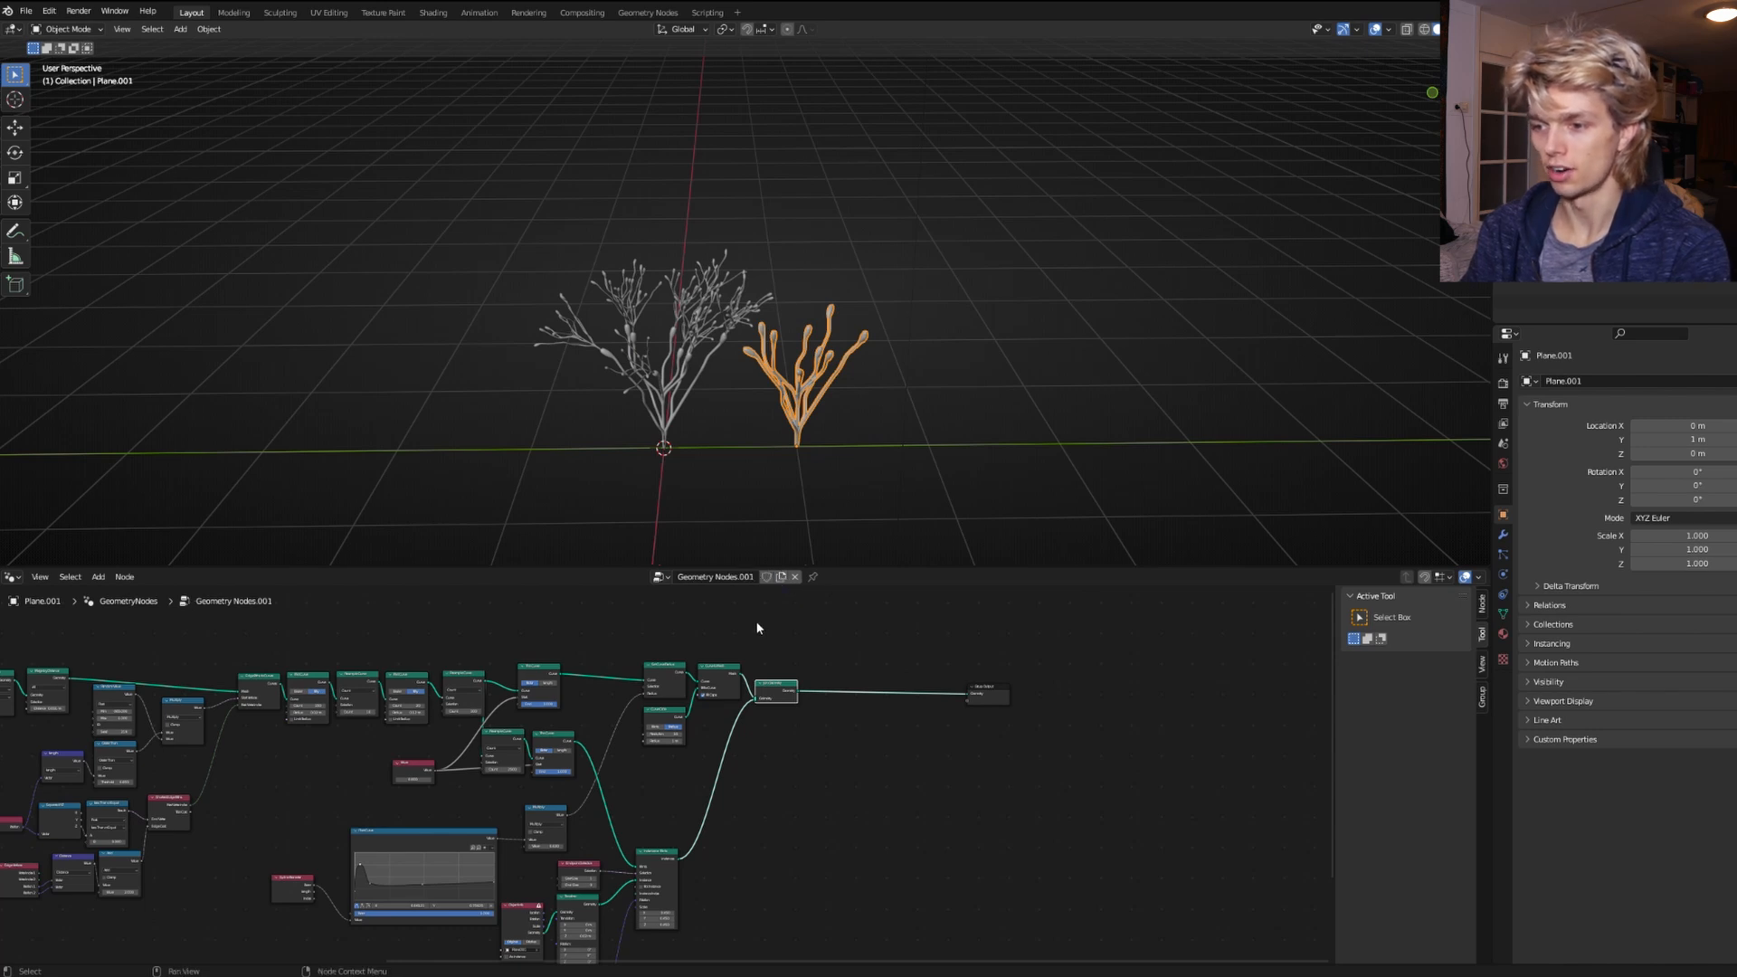
left_click(655, 410)
key("ctrl+z")
left_click(655, 410)
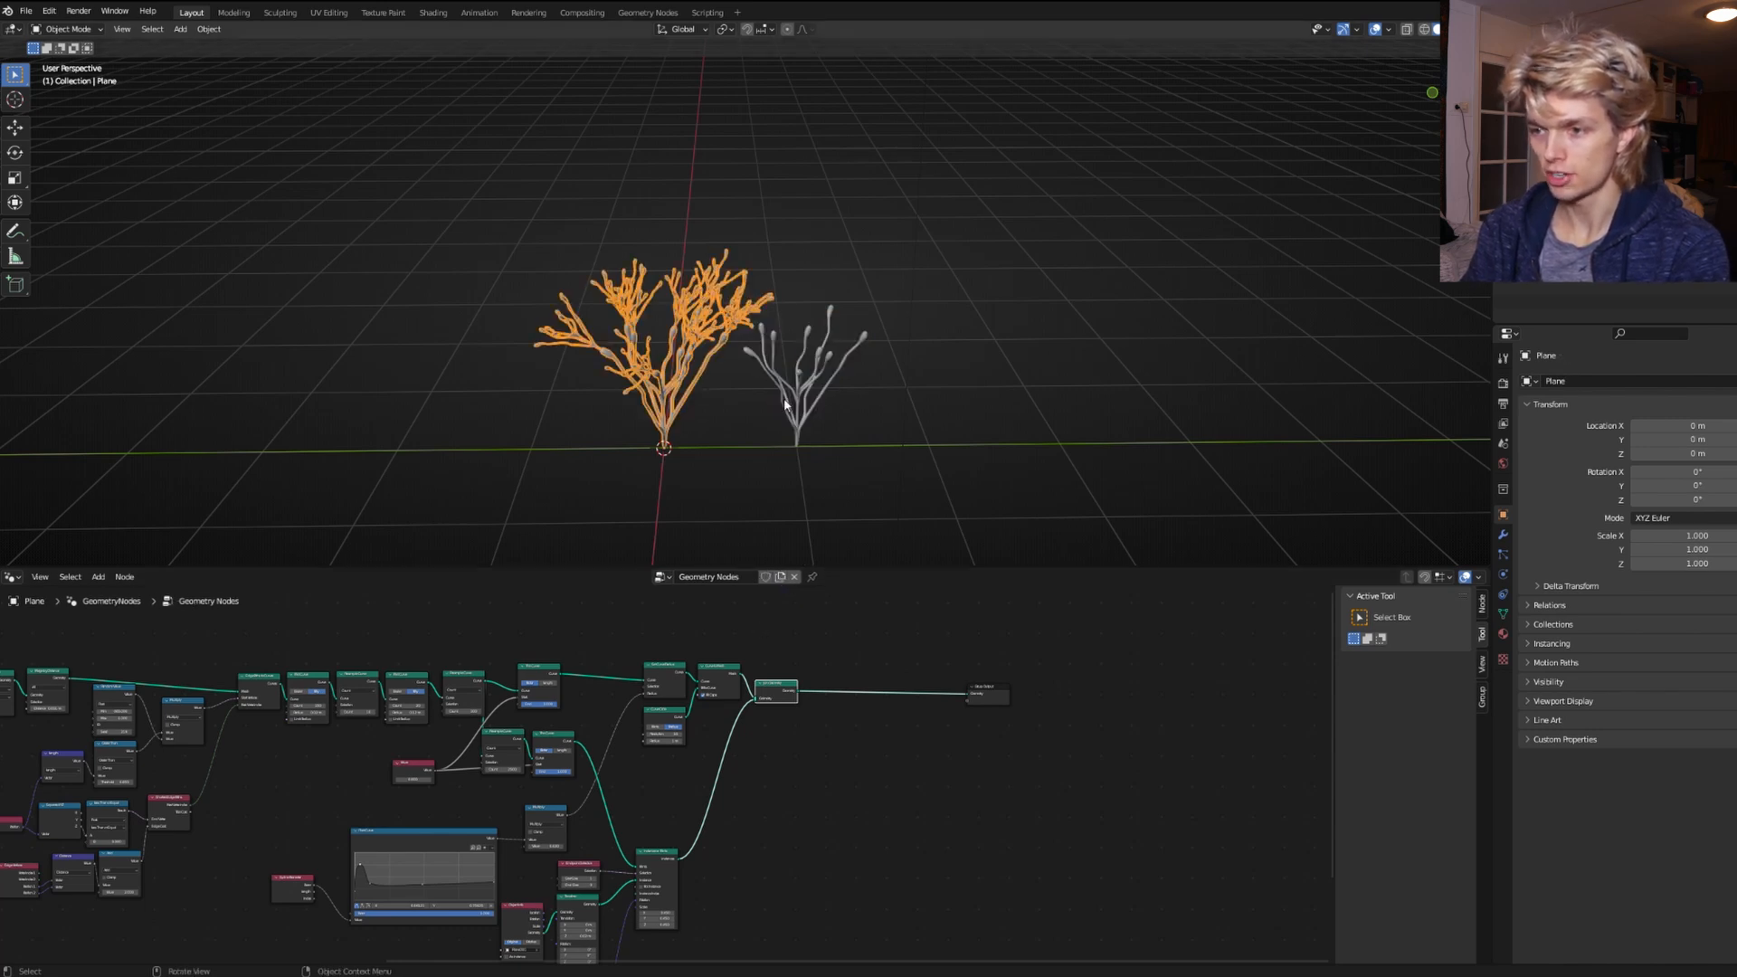
left_click(804, 412)
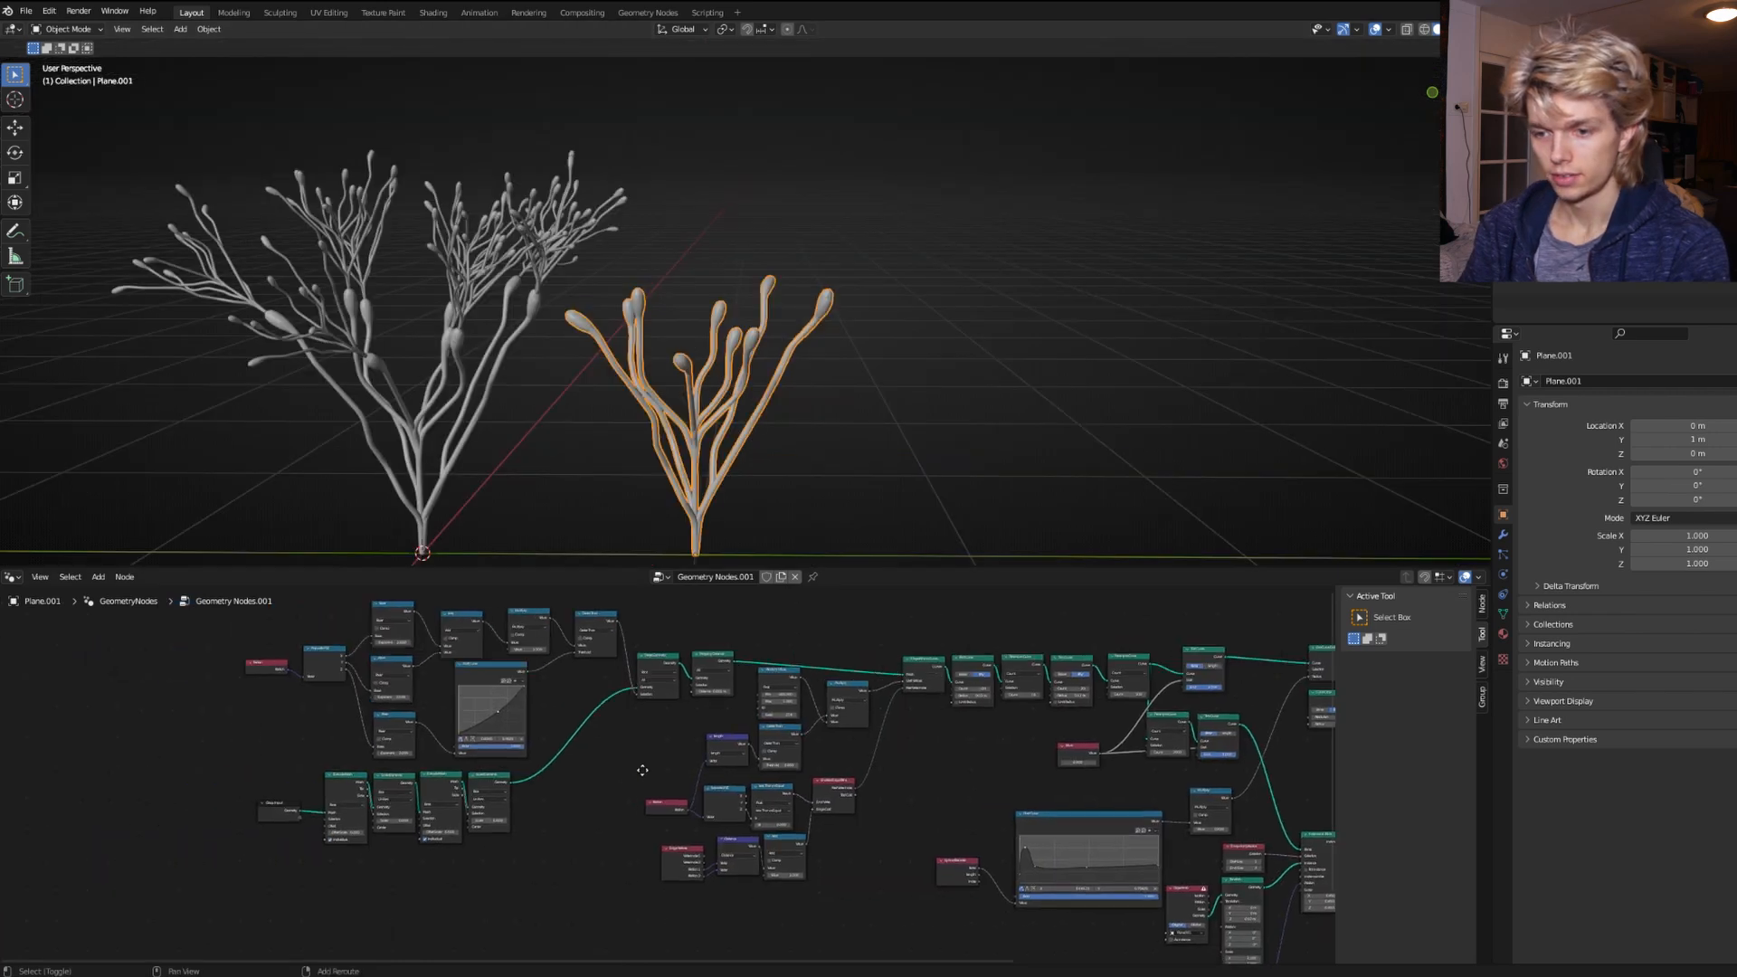
In the smaller tree's node group, set the Random Value node's Min to -467.9 and Seed to 236.
middle_click_drag(624, 763, 567, 761)
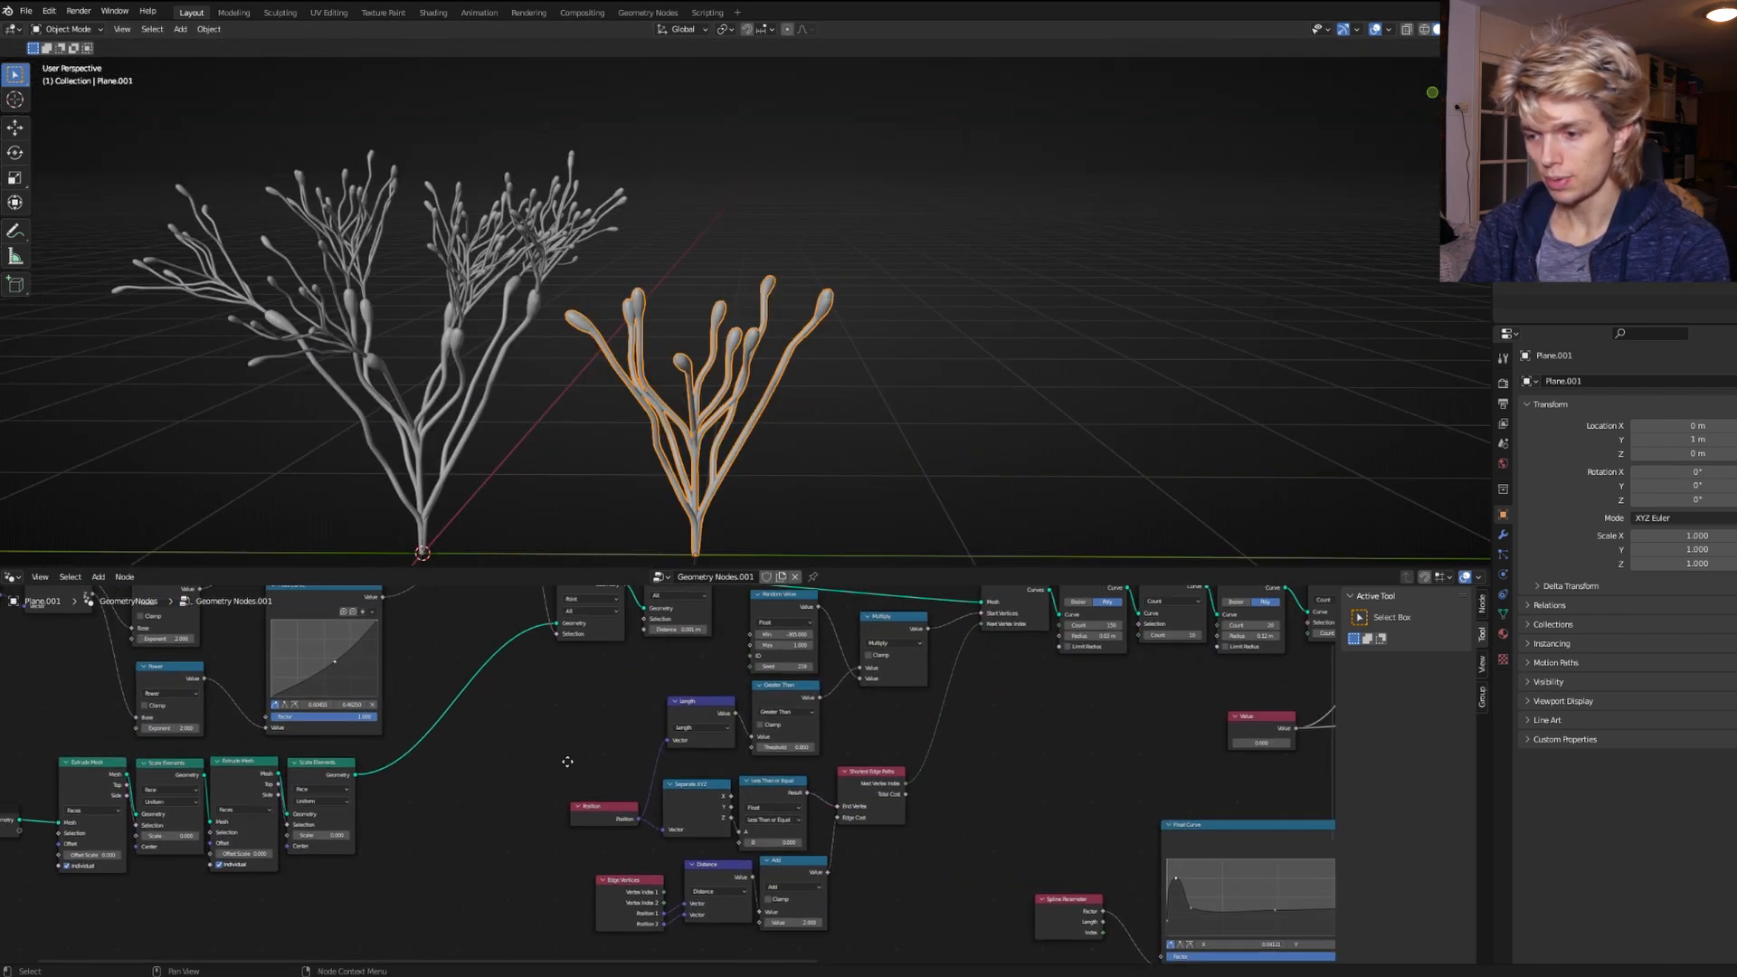
scroll(584, 729, "up", 4)
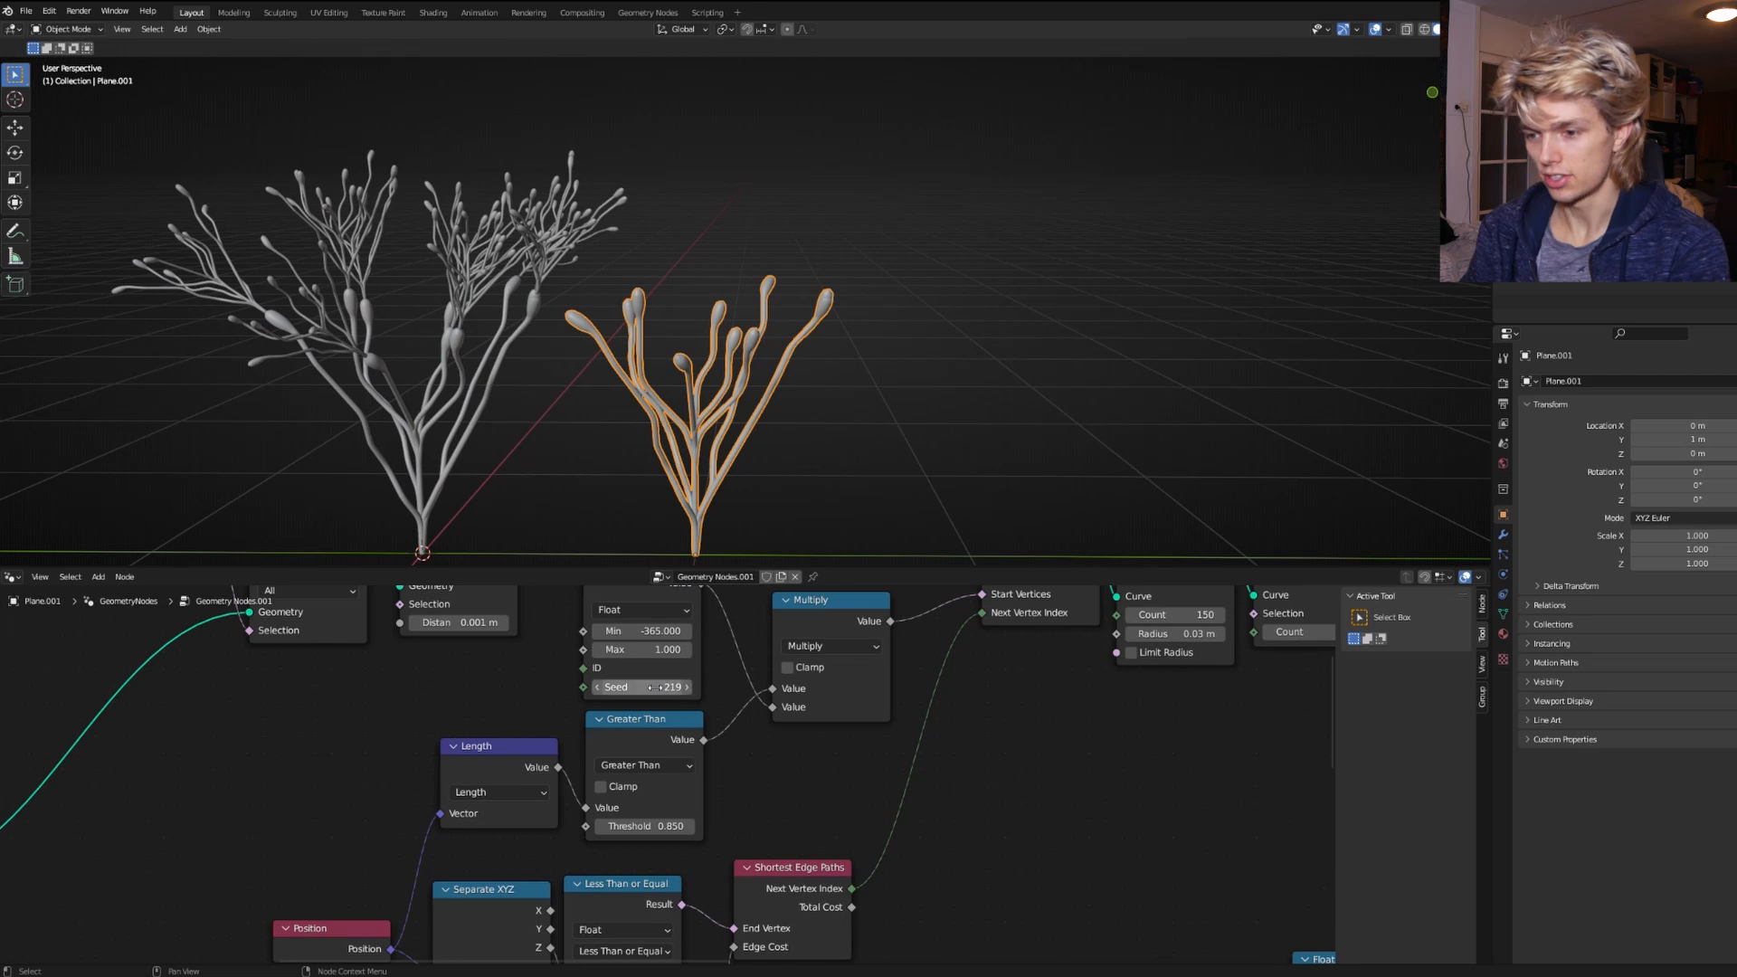
left_click_drag(650, 687, 696, 686)
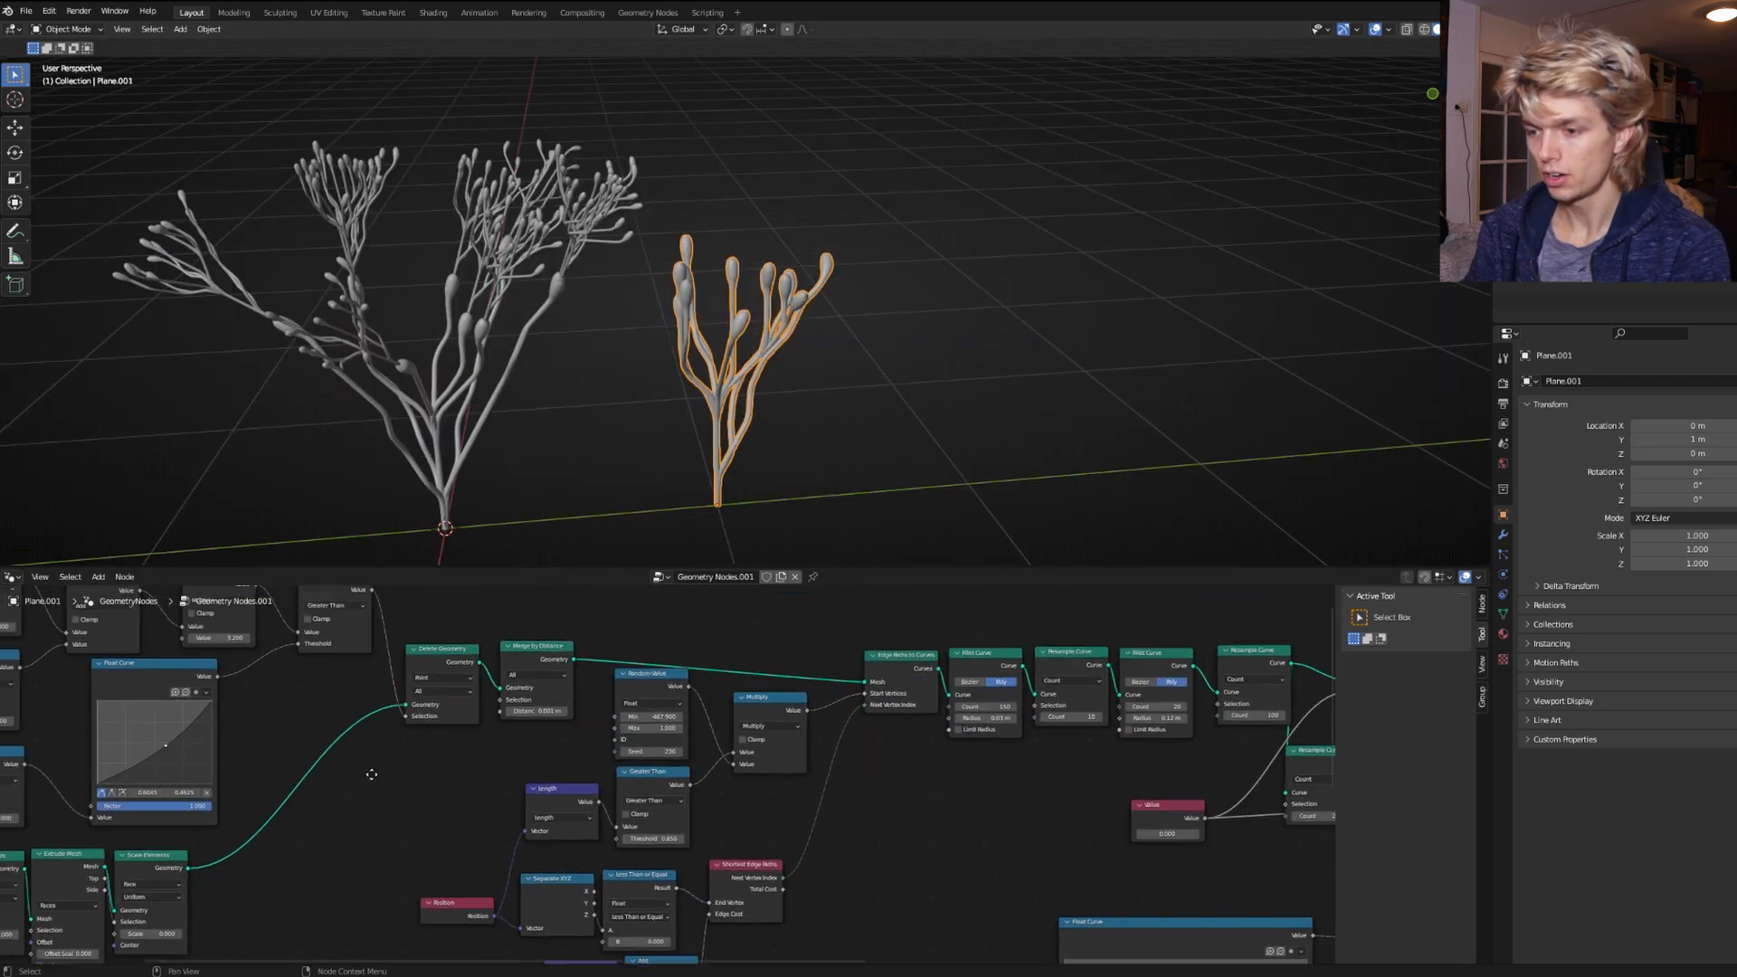
Reshape the Float Curve feeding the Greater Than threshold by moving its middle point to about 0.686, 0.294.
middle_click_drag(367, 805, 639, 794)
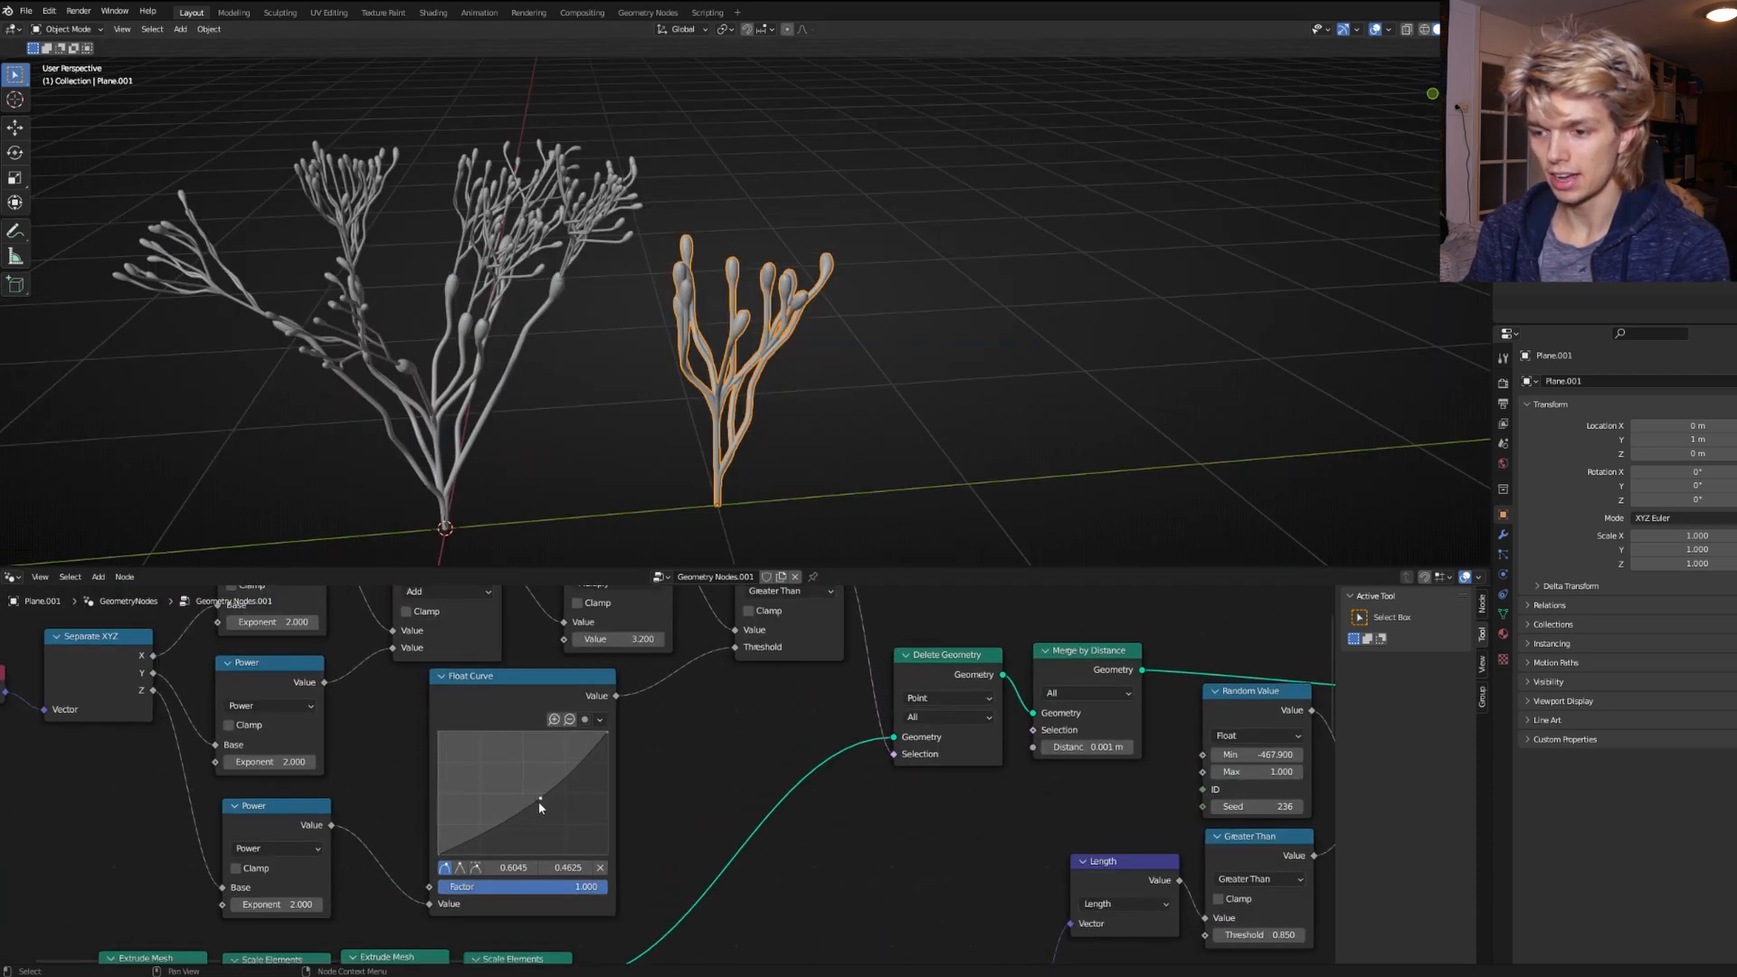
left_click_drag(539, 802, 552, 818)
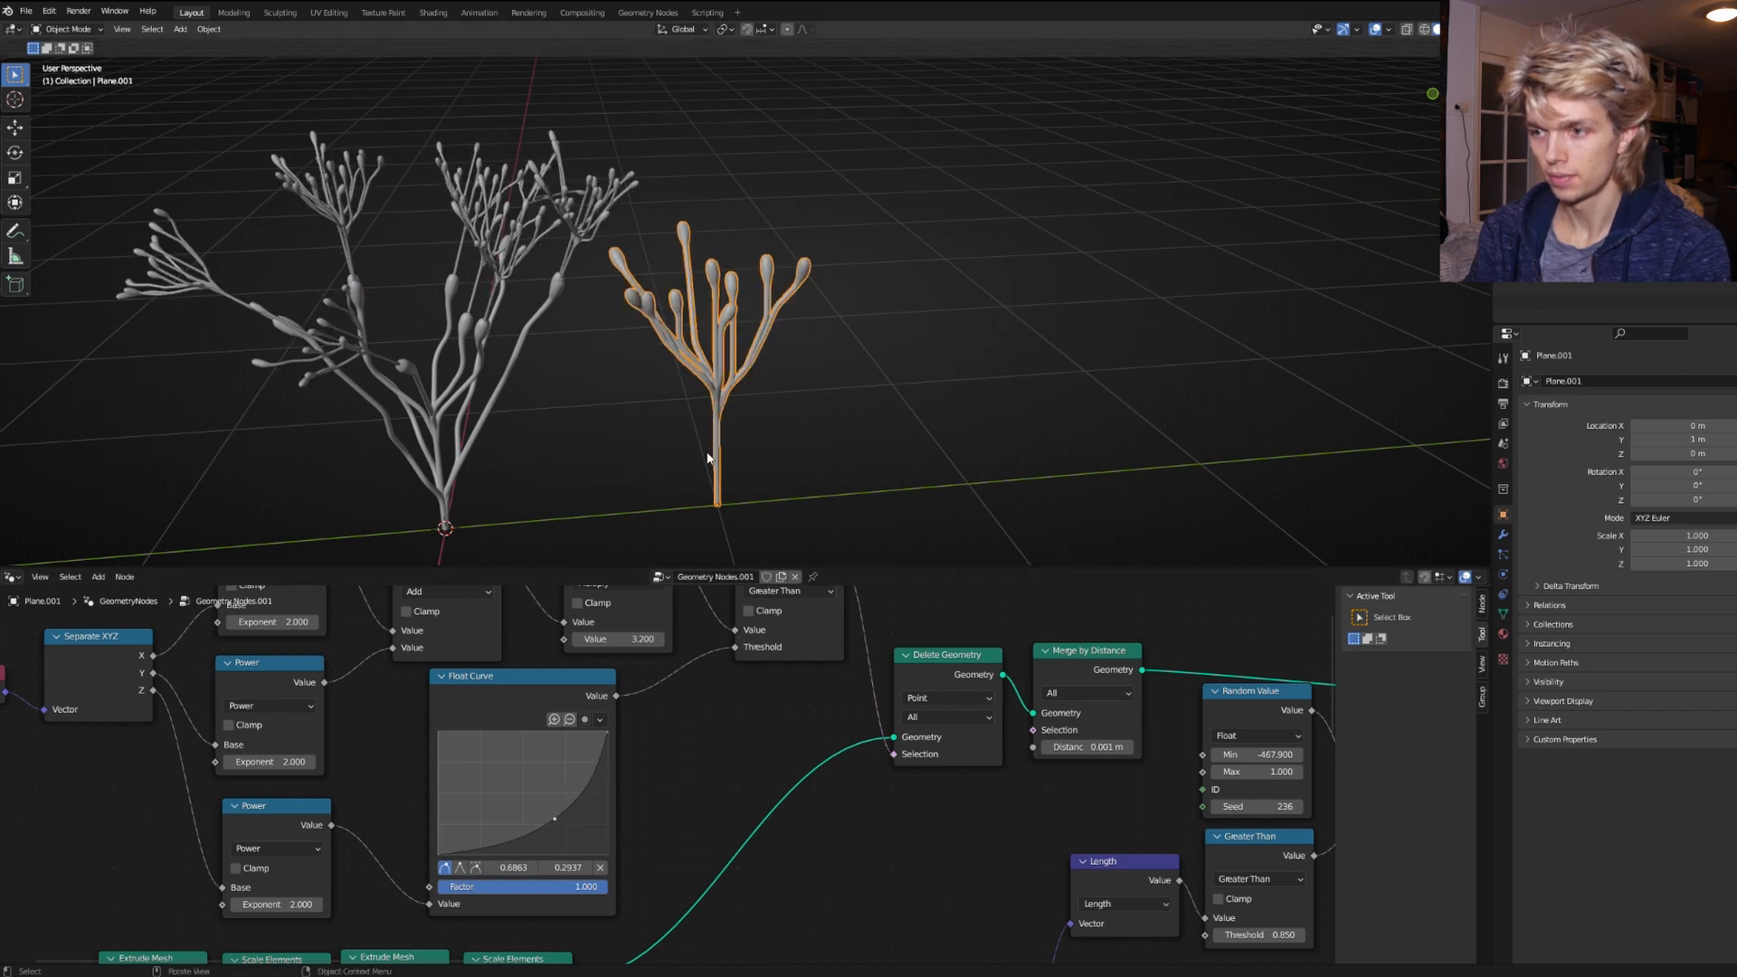
middle_click_drag(708, 458, 656, 426)
left_click_drag(555, 818, 548, 815)
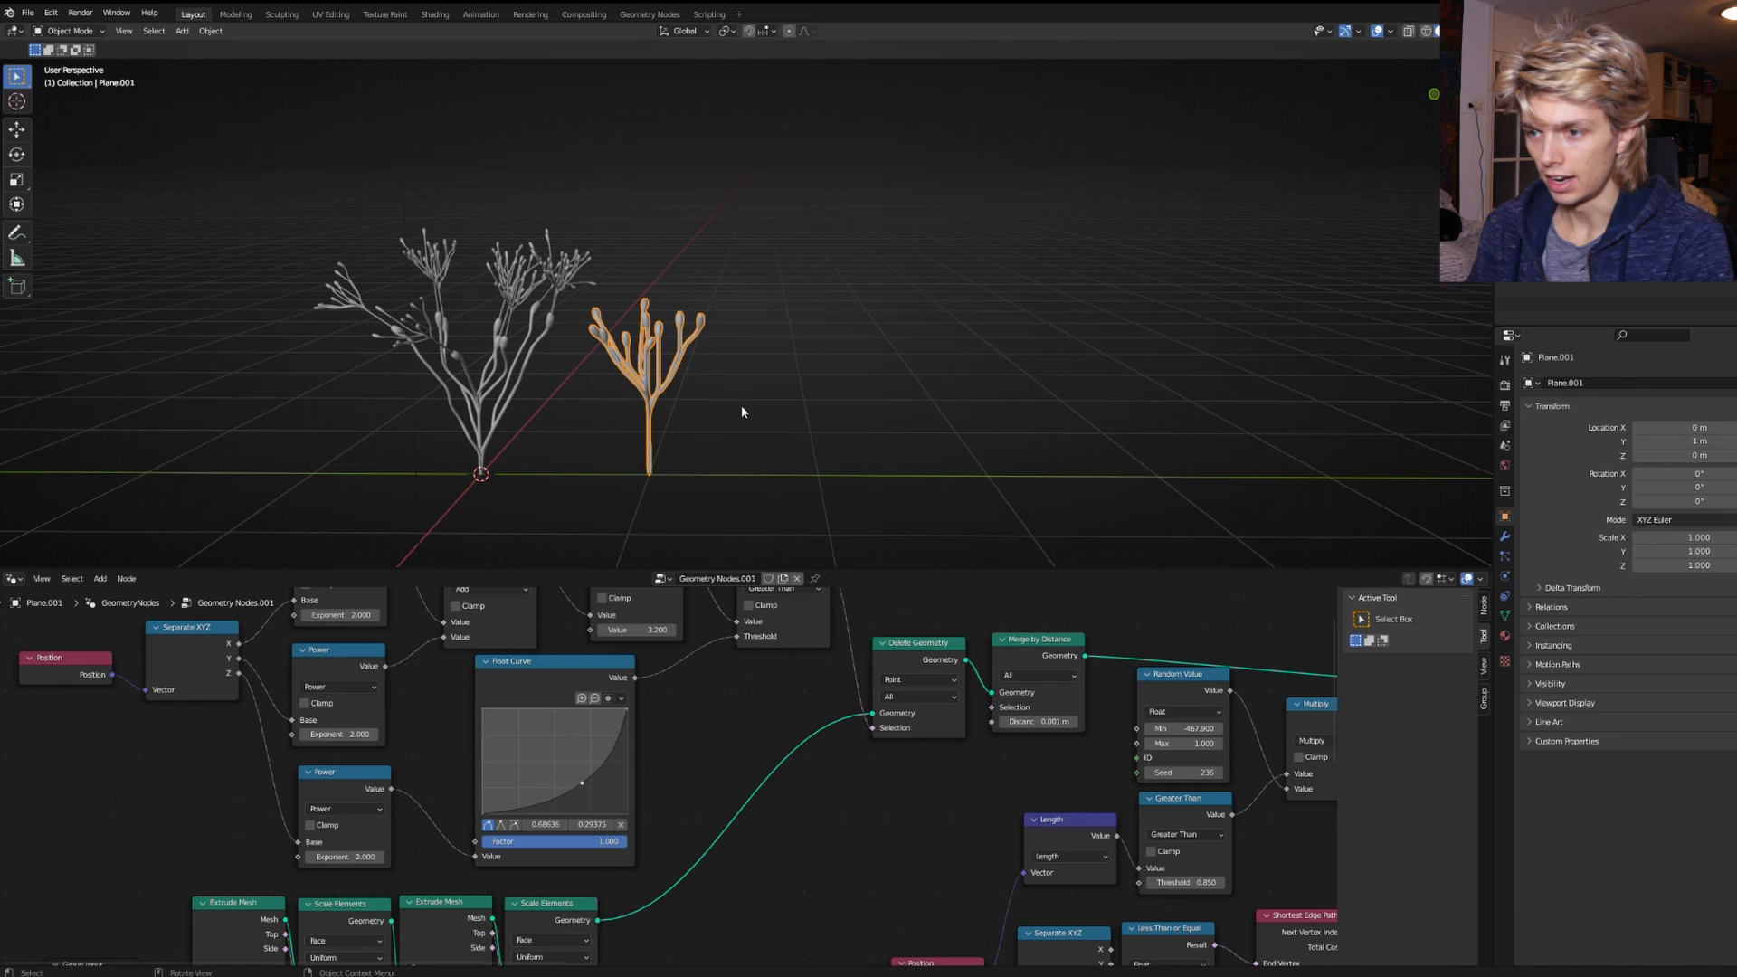
left_click(741, 406)
middle_click_drag(741, 405, 821, 446)
Try a value of 5 in the Multiply node feeding Greater Than, and return it to 3.2.
middle_click_drag(737, 745, 748, 802)
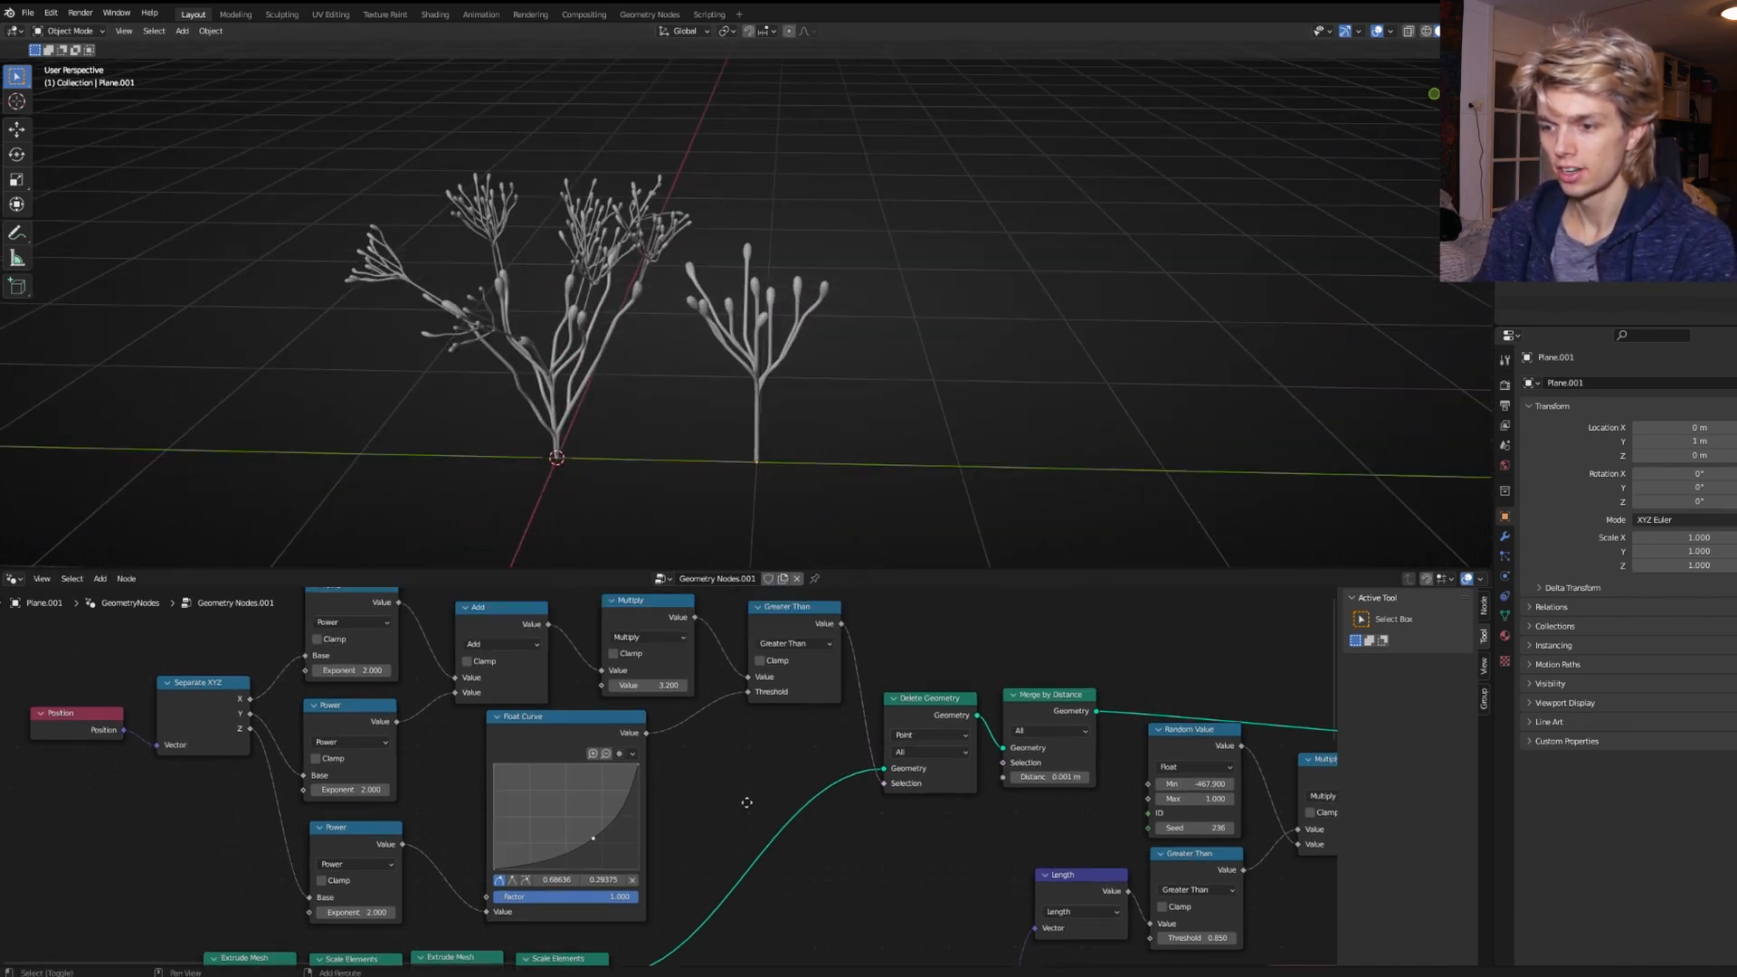
scroll(725, 738, "up", 5)
middle_click_drag(744, 737, 751, 812)
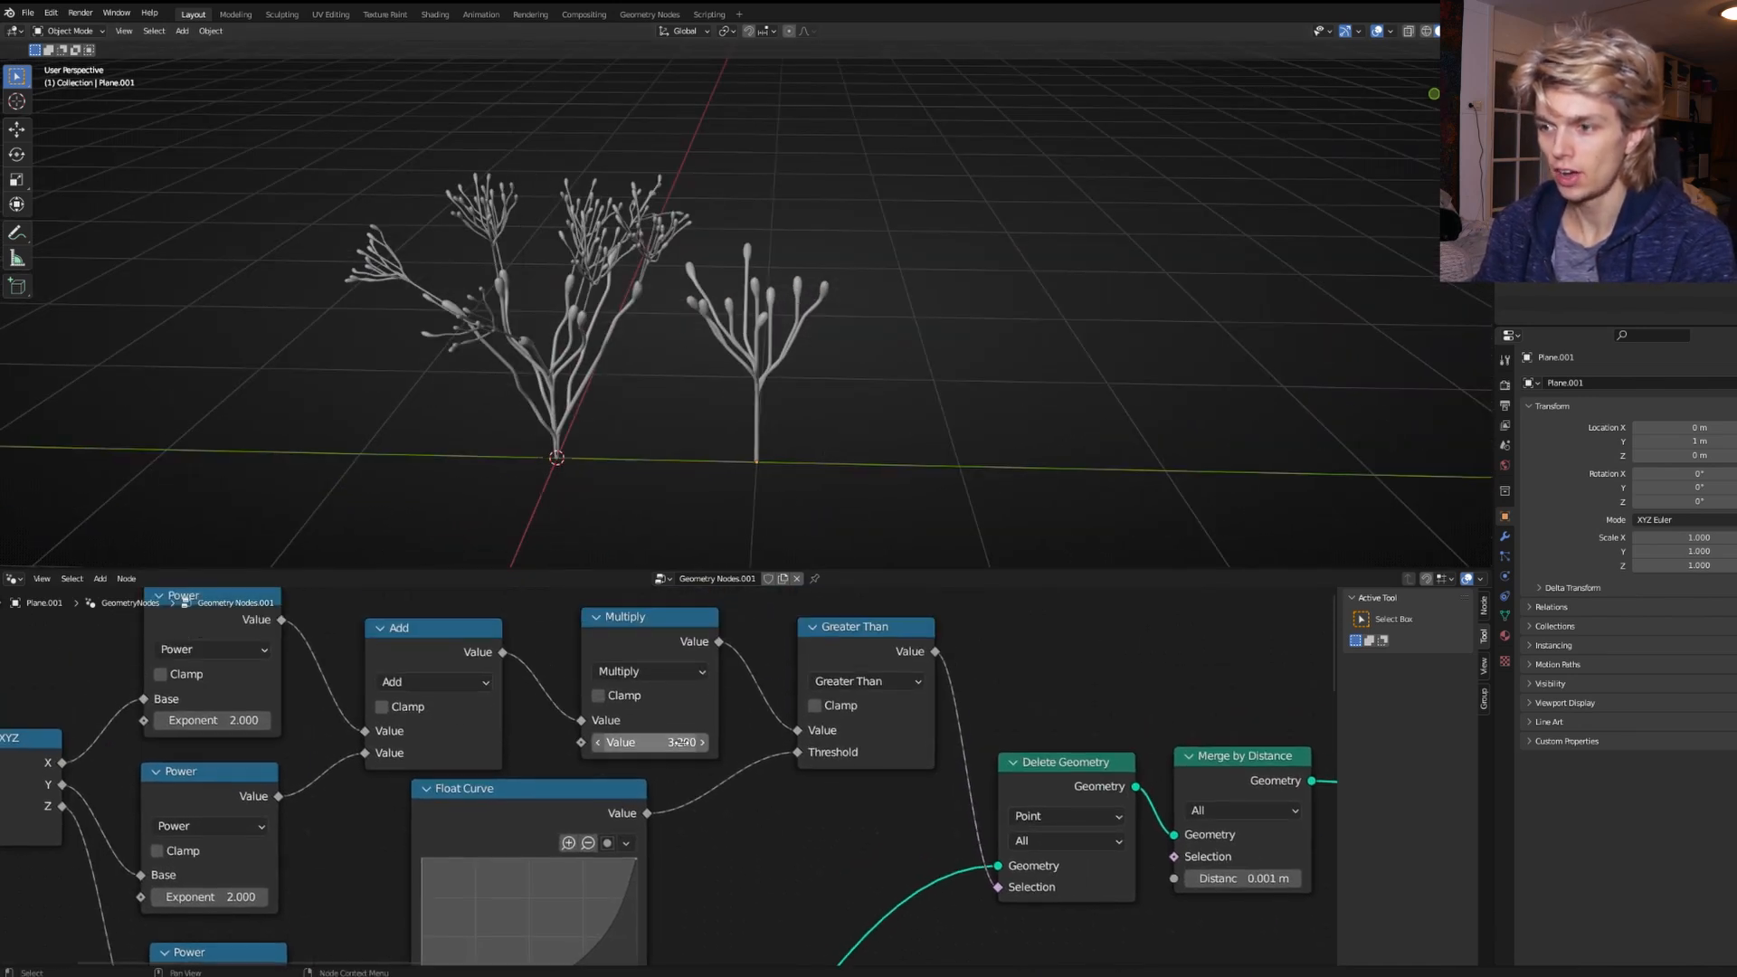
left_click(644, 742)
type("5")
key("Return")
left_click_drag(644, 742, 612, 742)
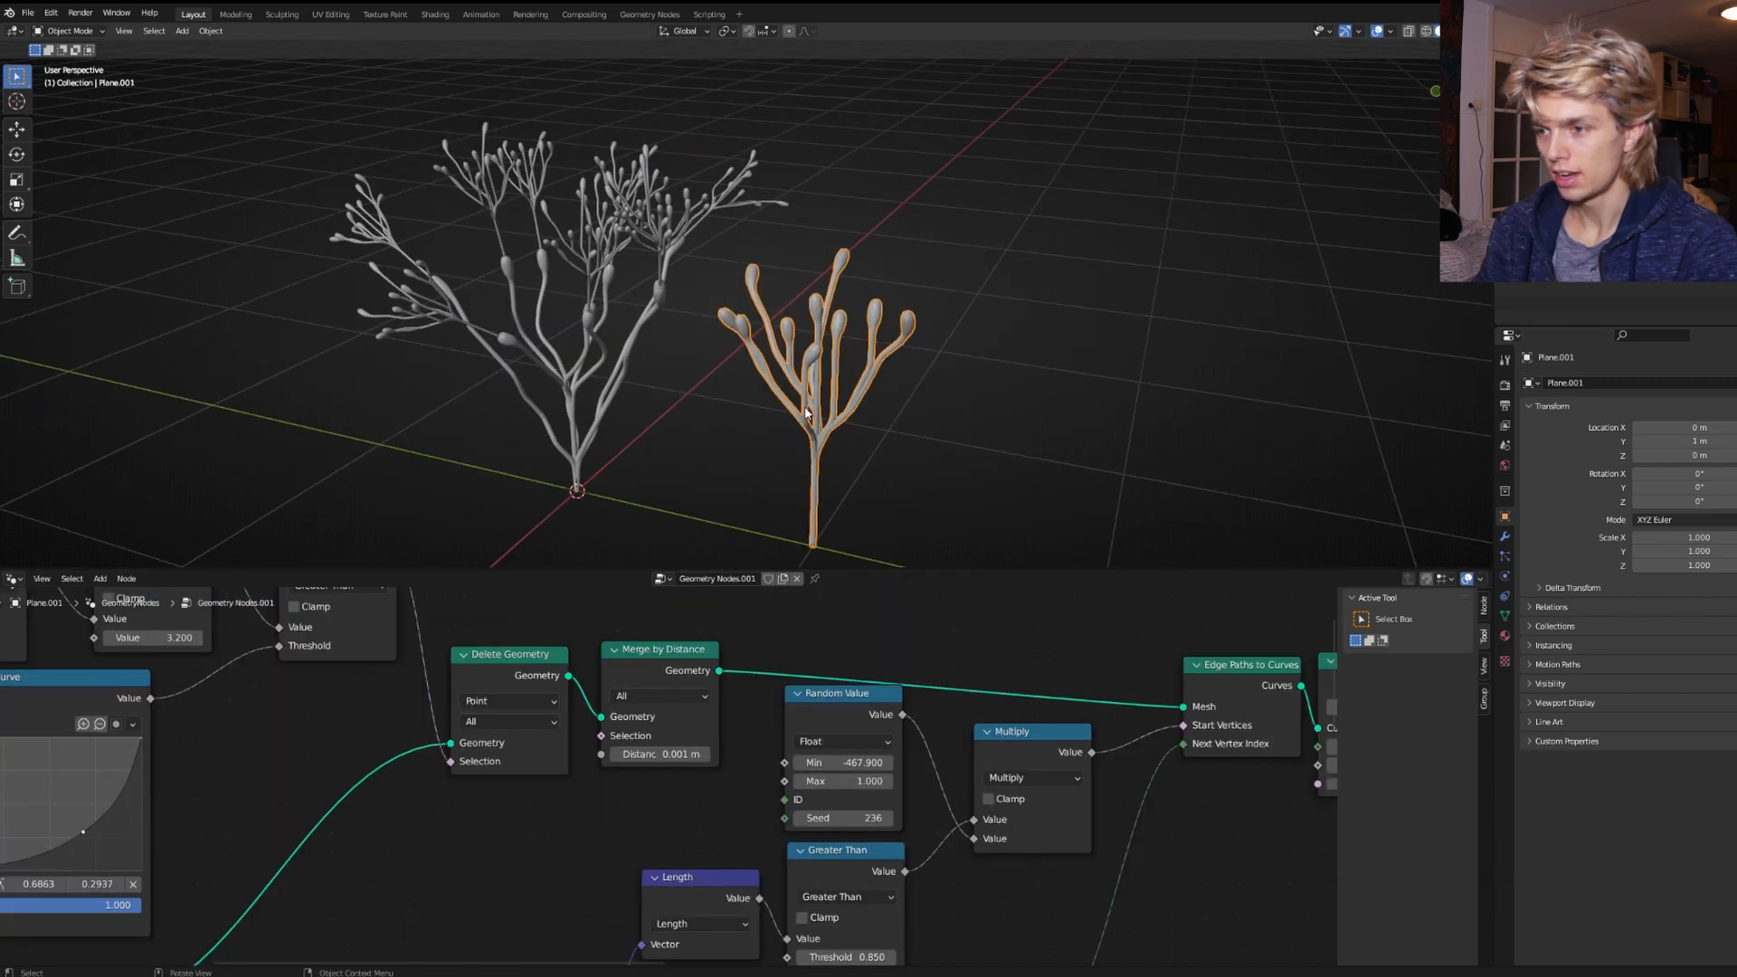
Lower the Random Value node's Min to -1004.400 and set its Seed to 238.
left_click(715, 481)
middle_click_drag(715, 481, 741, 458)
left_click(743, 387)
left_click_drag(870, 762, 810, 762)
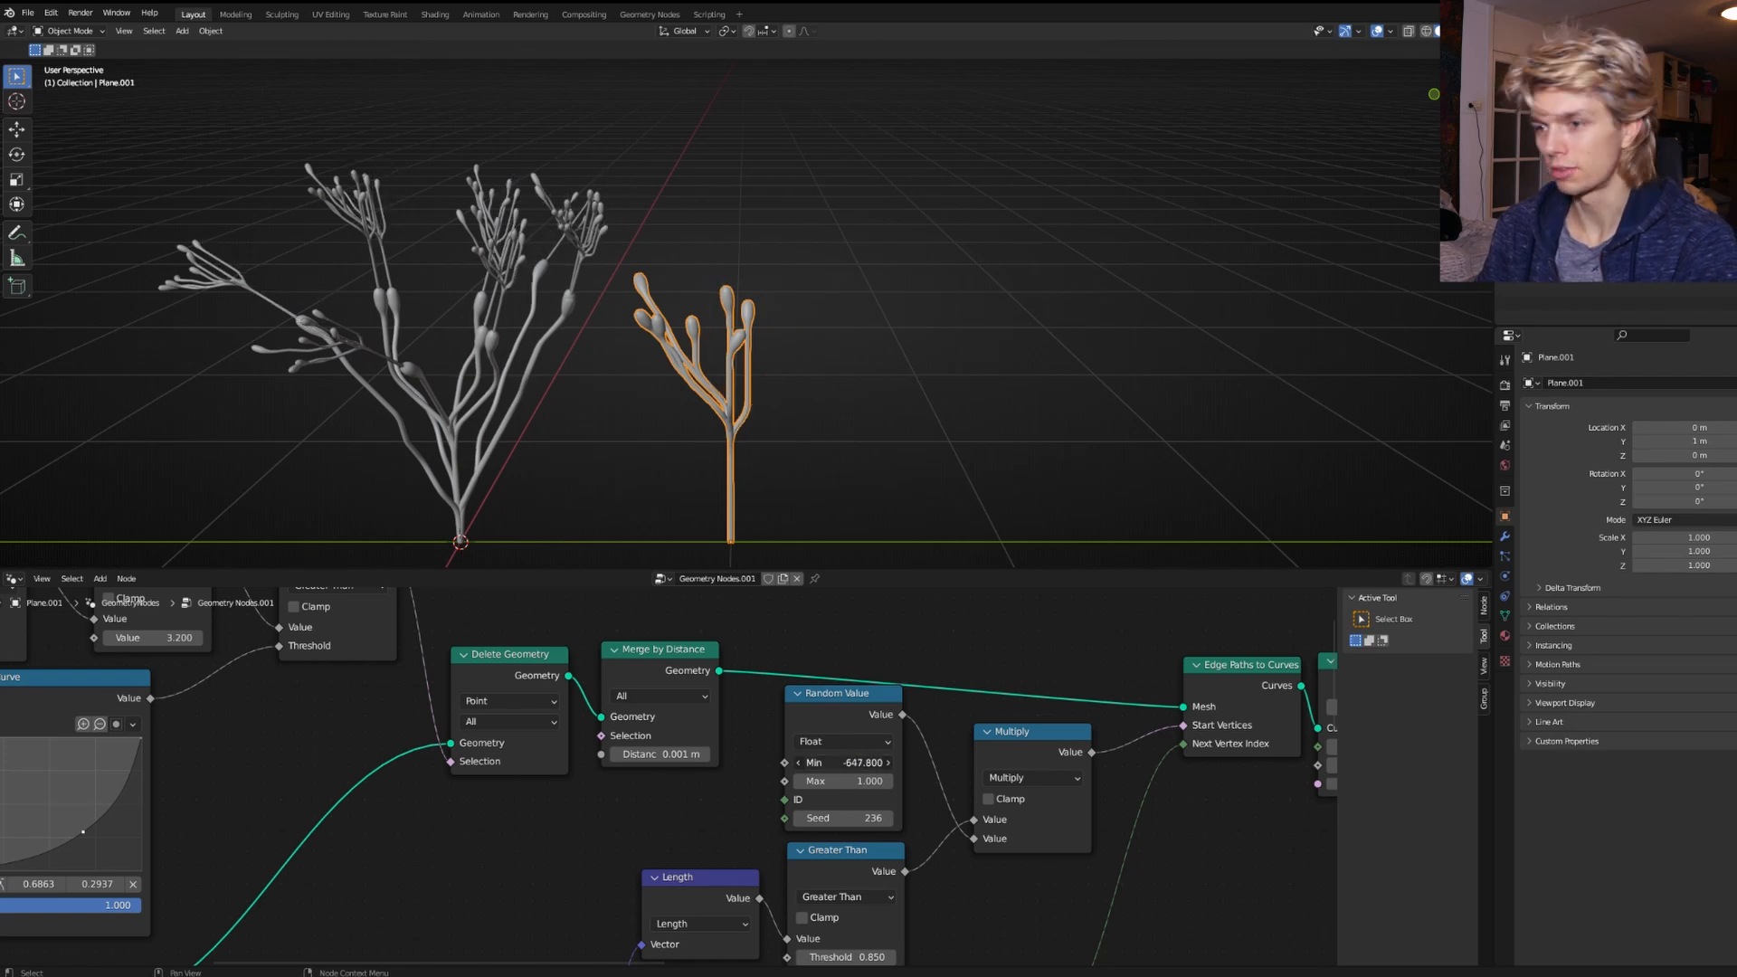
left_click_drag(809, 763, 801, 763)
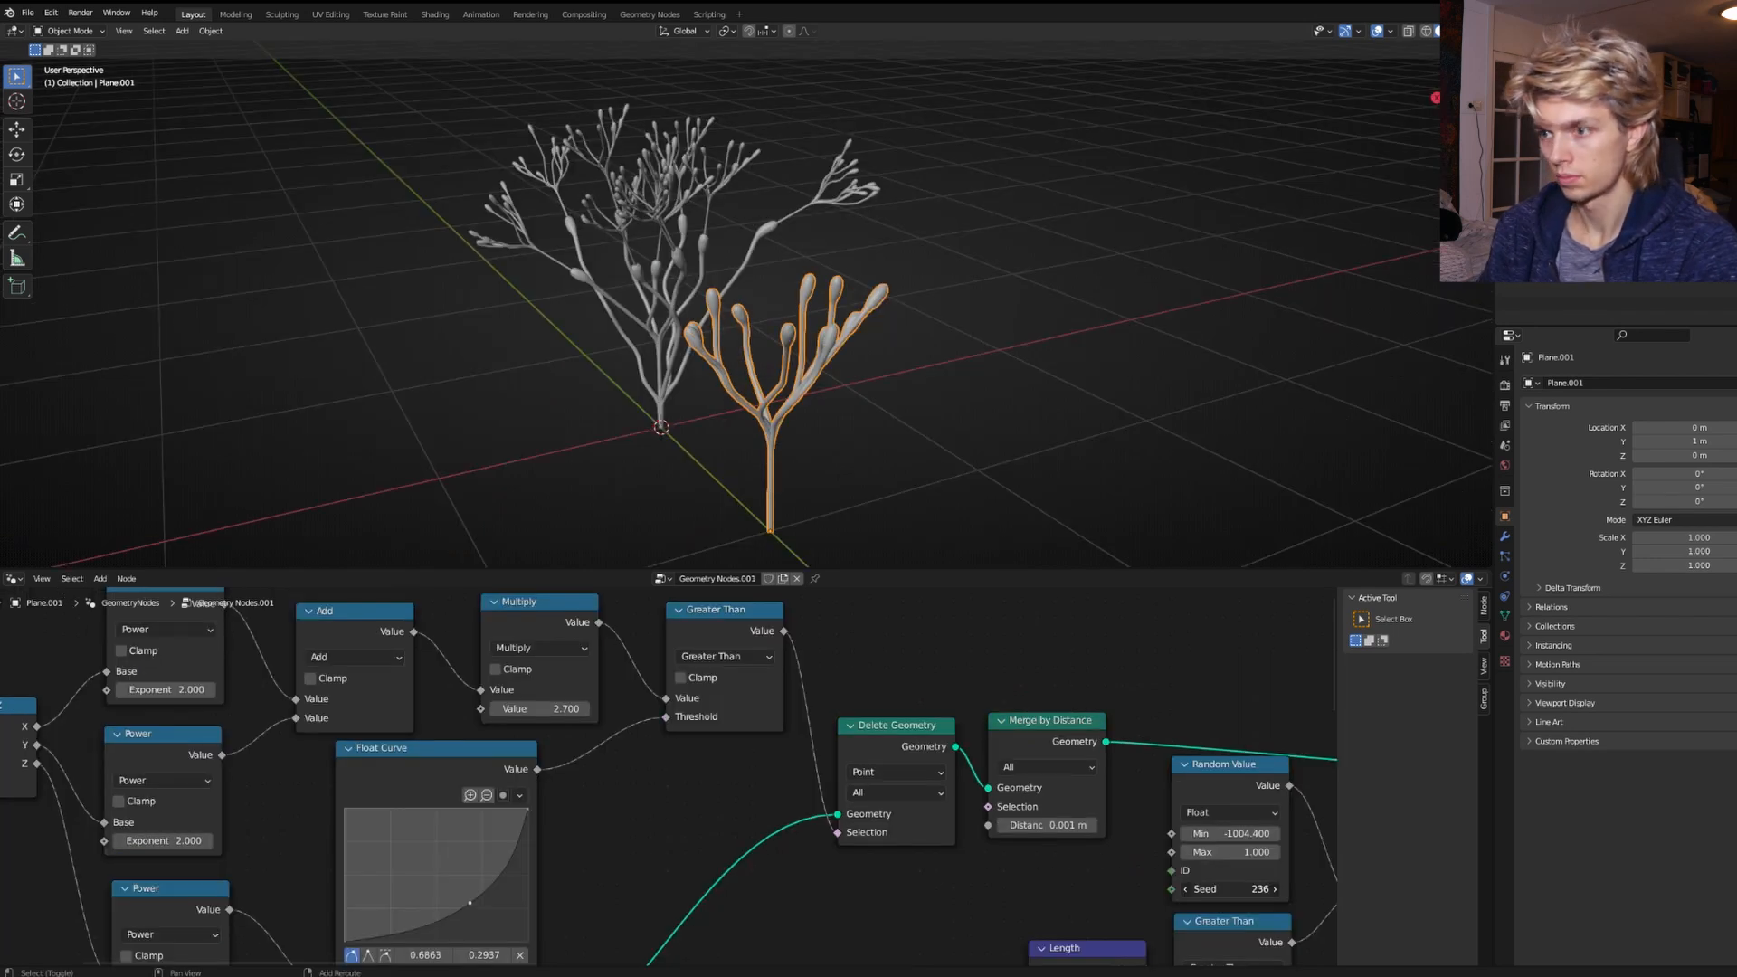
left_click_drag(1223, 889, 1228, 891)
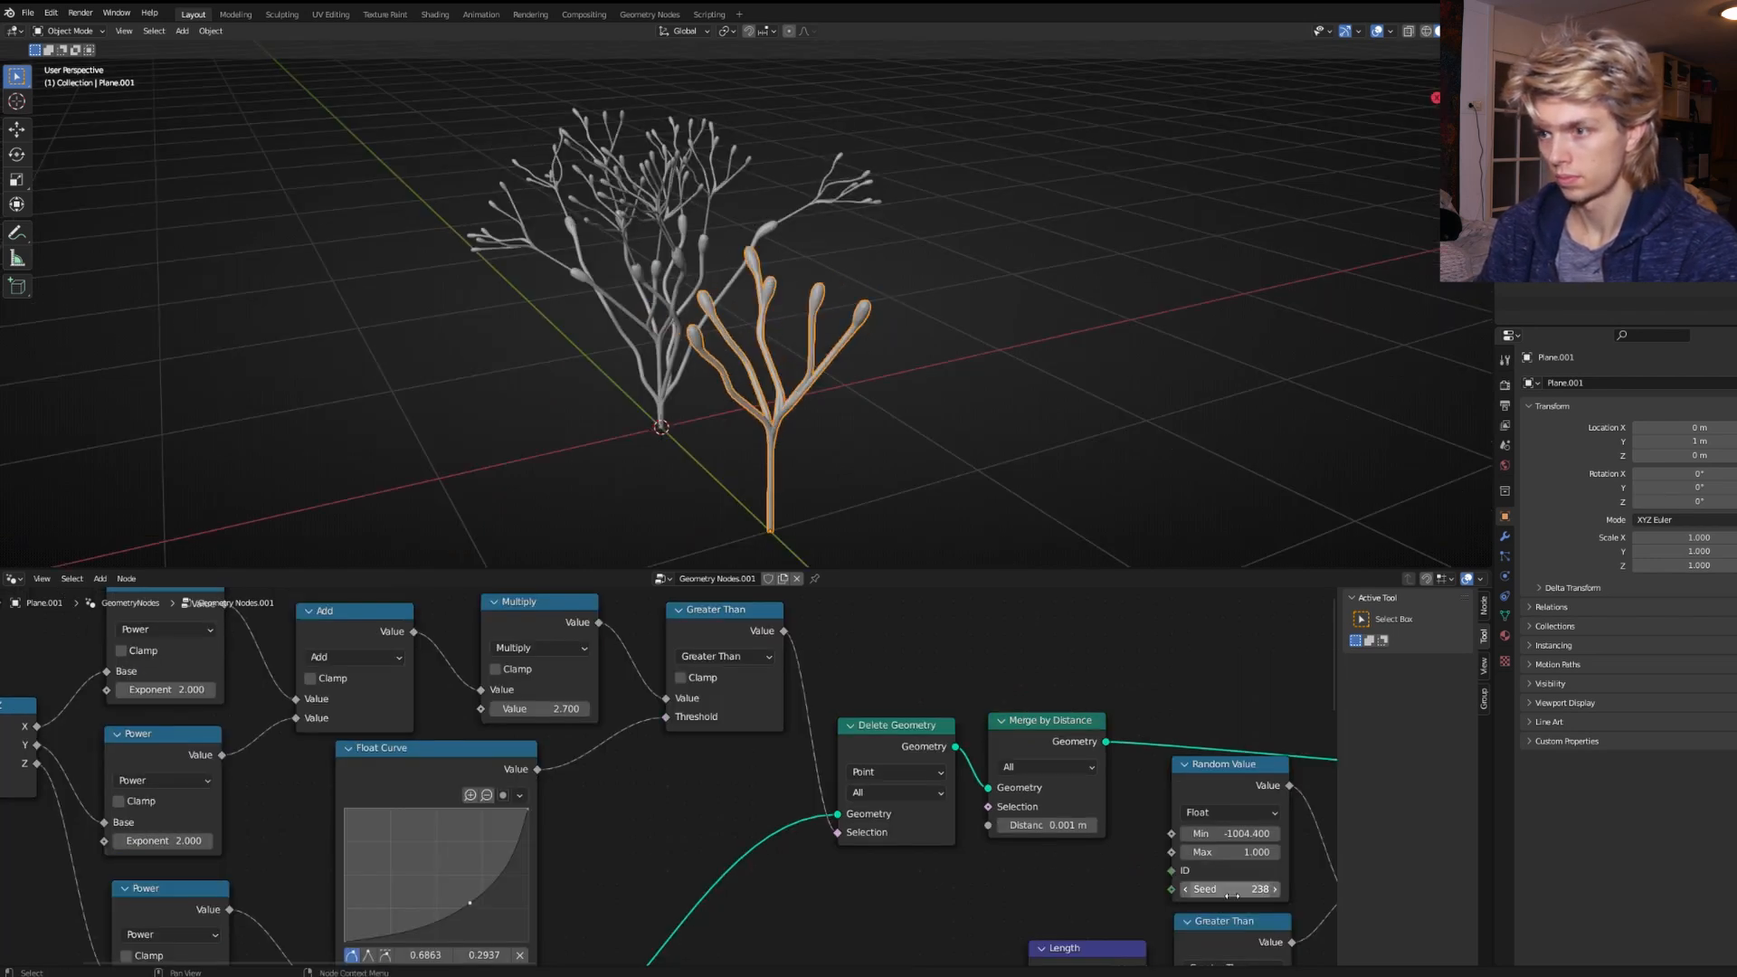
Duplicate the small tree and place the copy 1 m further along the Y axis.
middle_click_drag(834, 436, 858, 480)
left_click(843, 445)
left_click(790, 382)
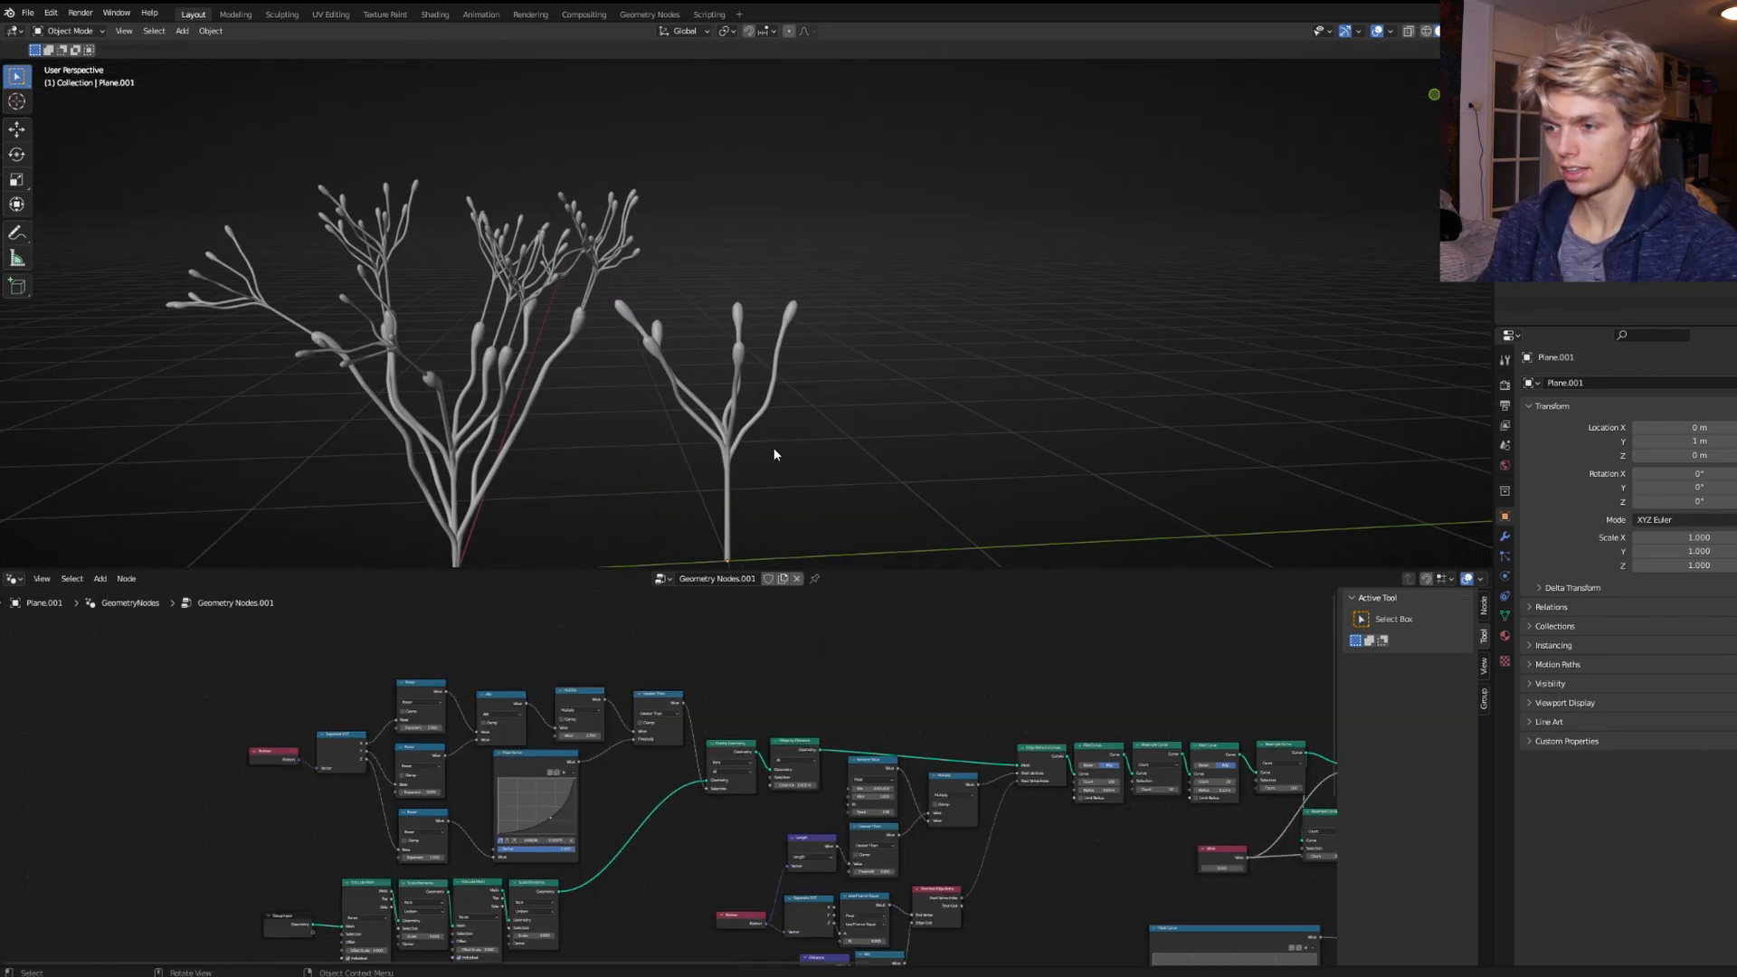
middle_click_drag(775, 453, 807, 477)
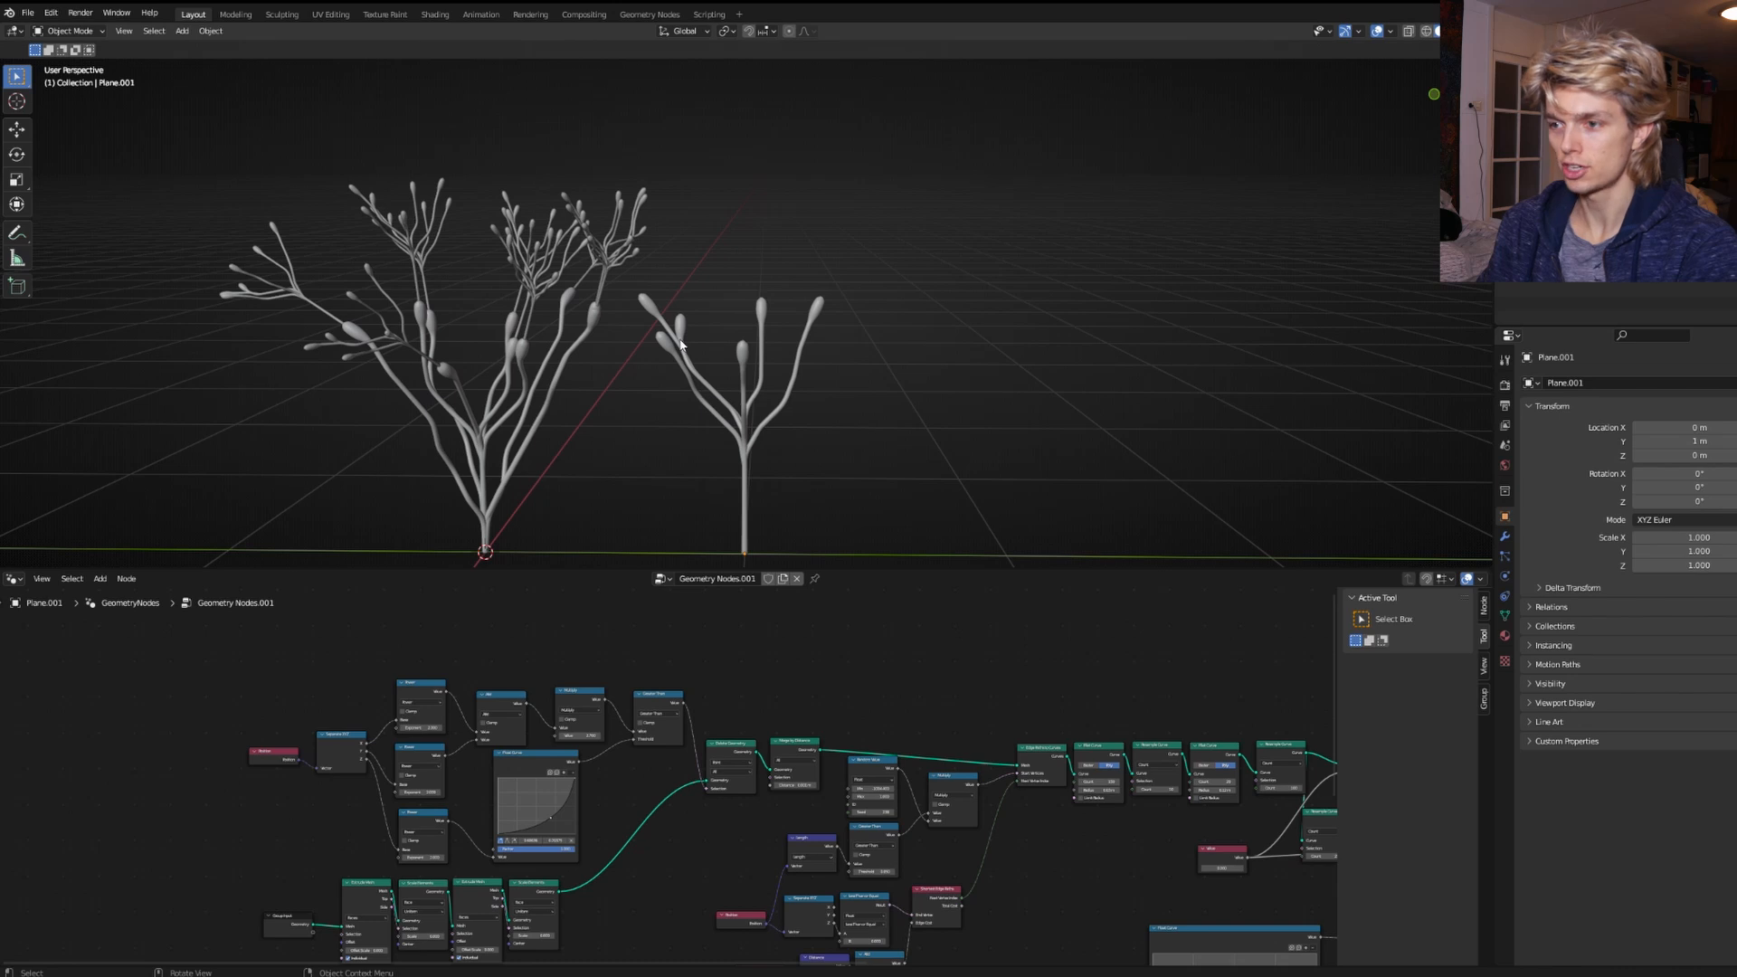
left_click(739, 352)
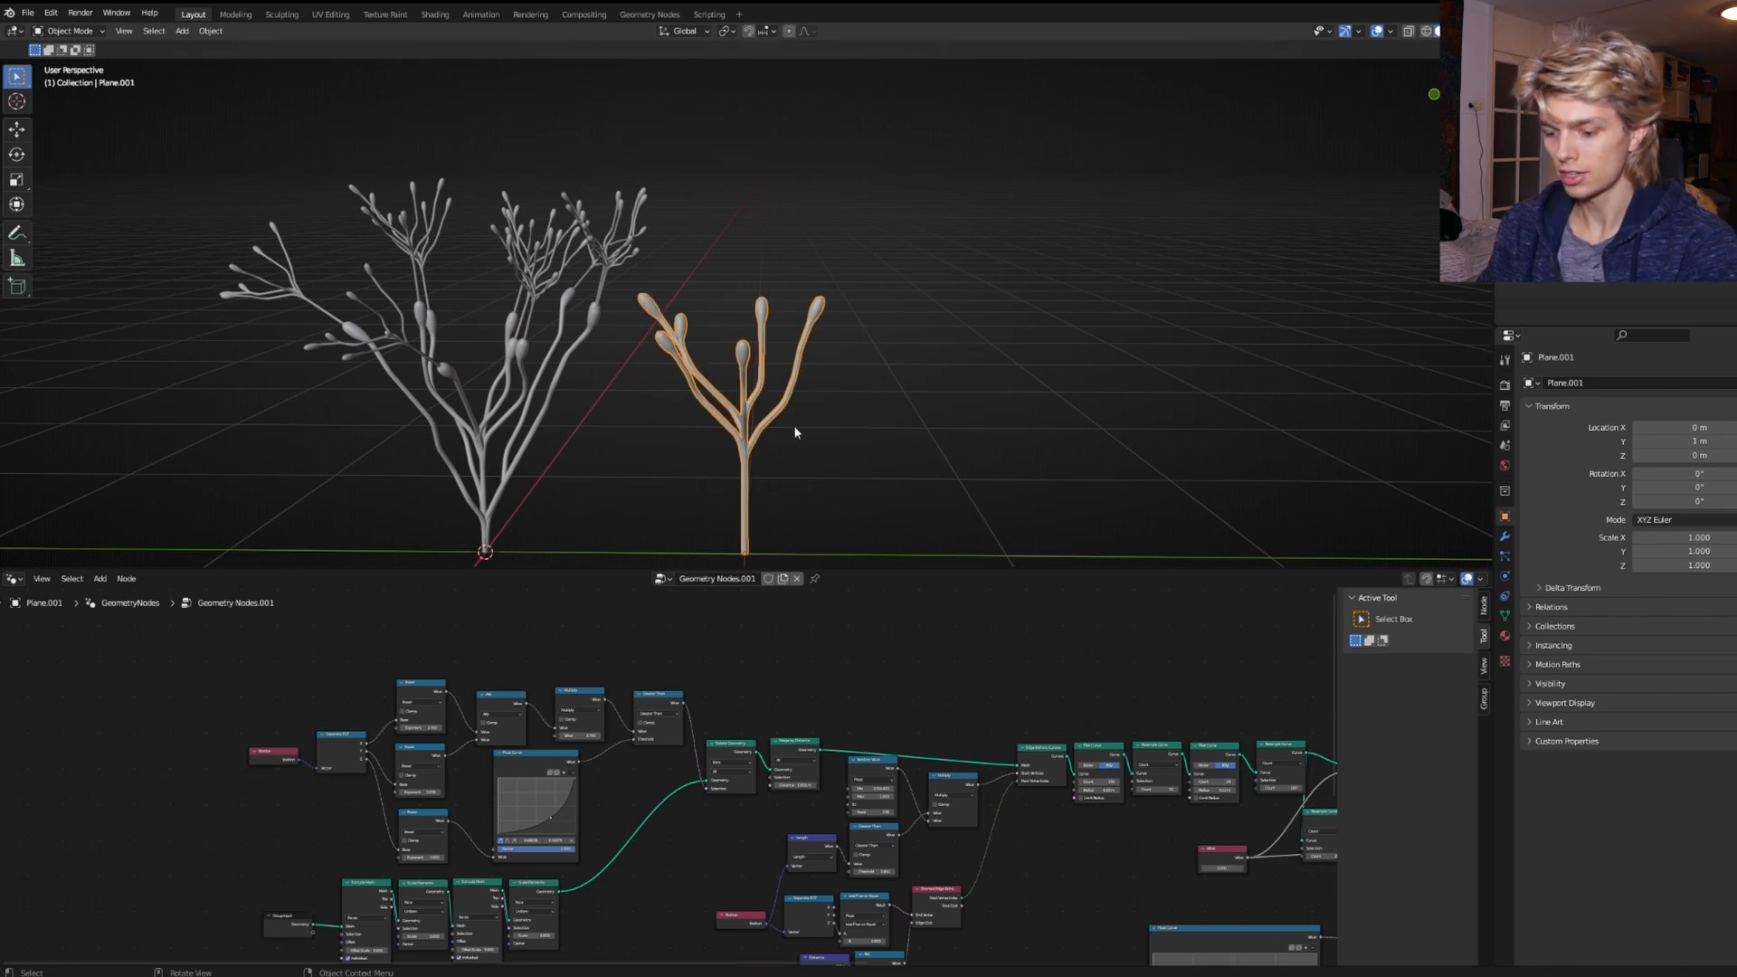
key("shift+d")
key("y")
left_click(1023, 444)
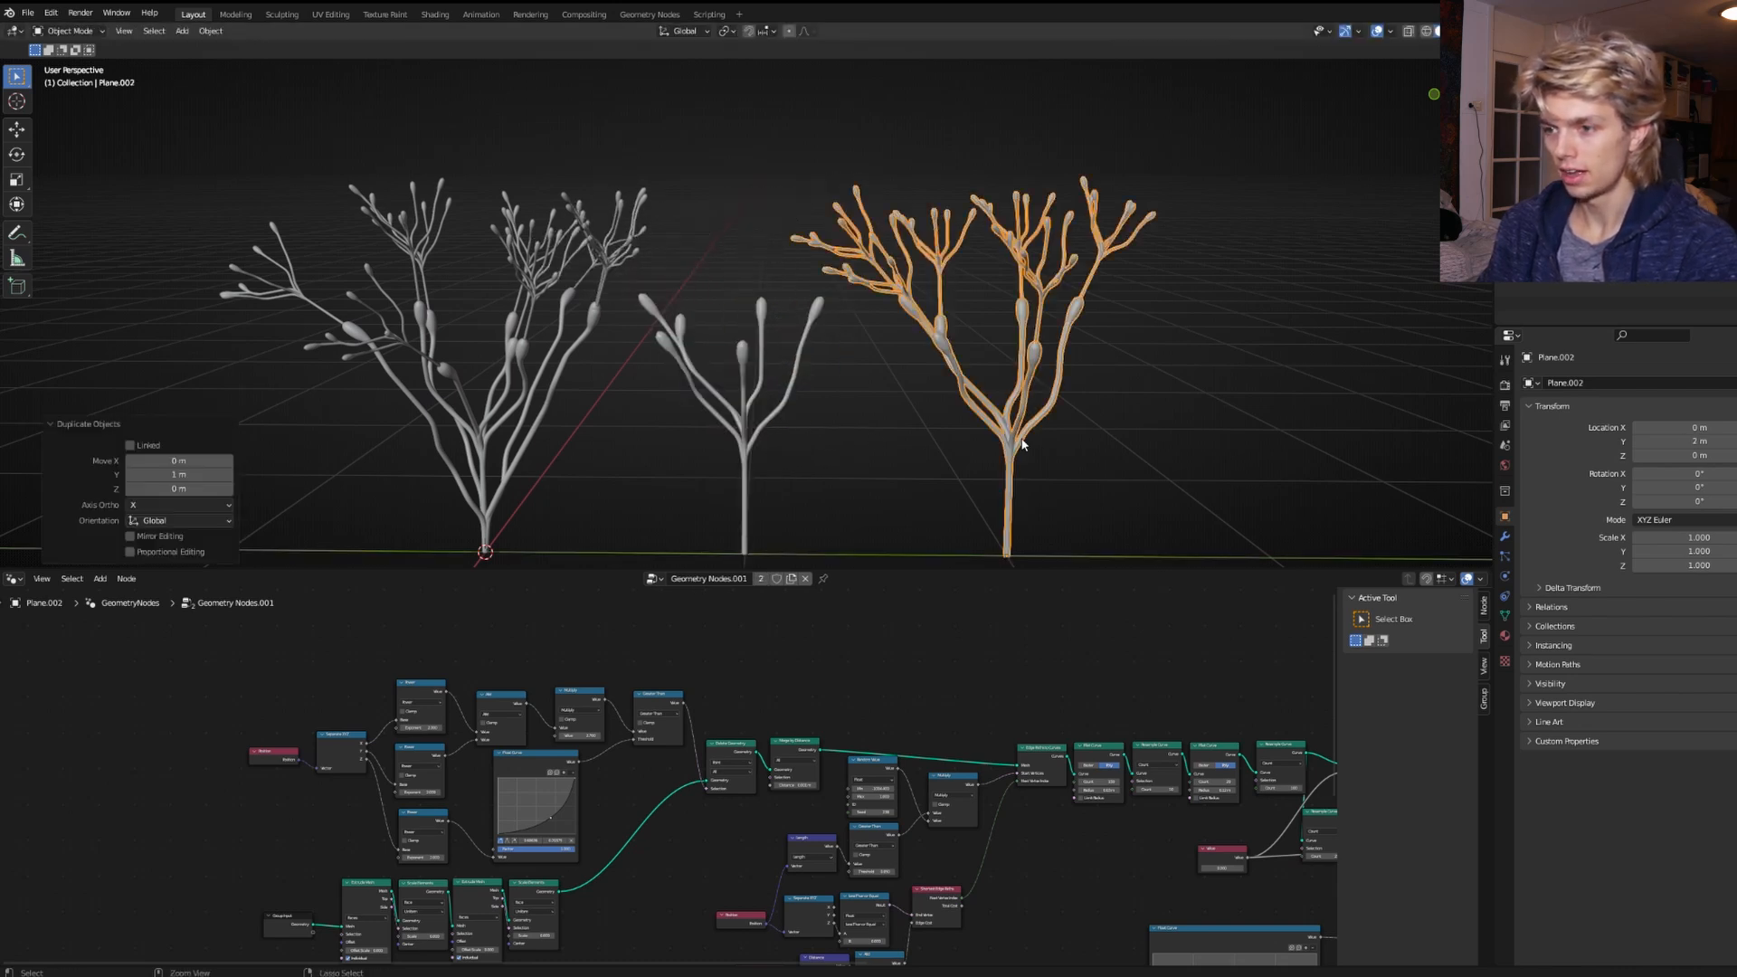
In Plane.001's node tree, replace the Object Info node's object with the new duplicate Plane.002.
left_click(740, 432)
scroll(537, 932, "up", 5)
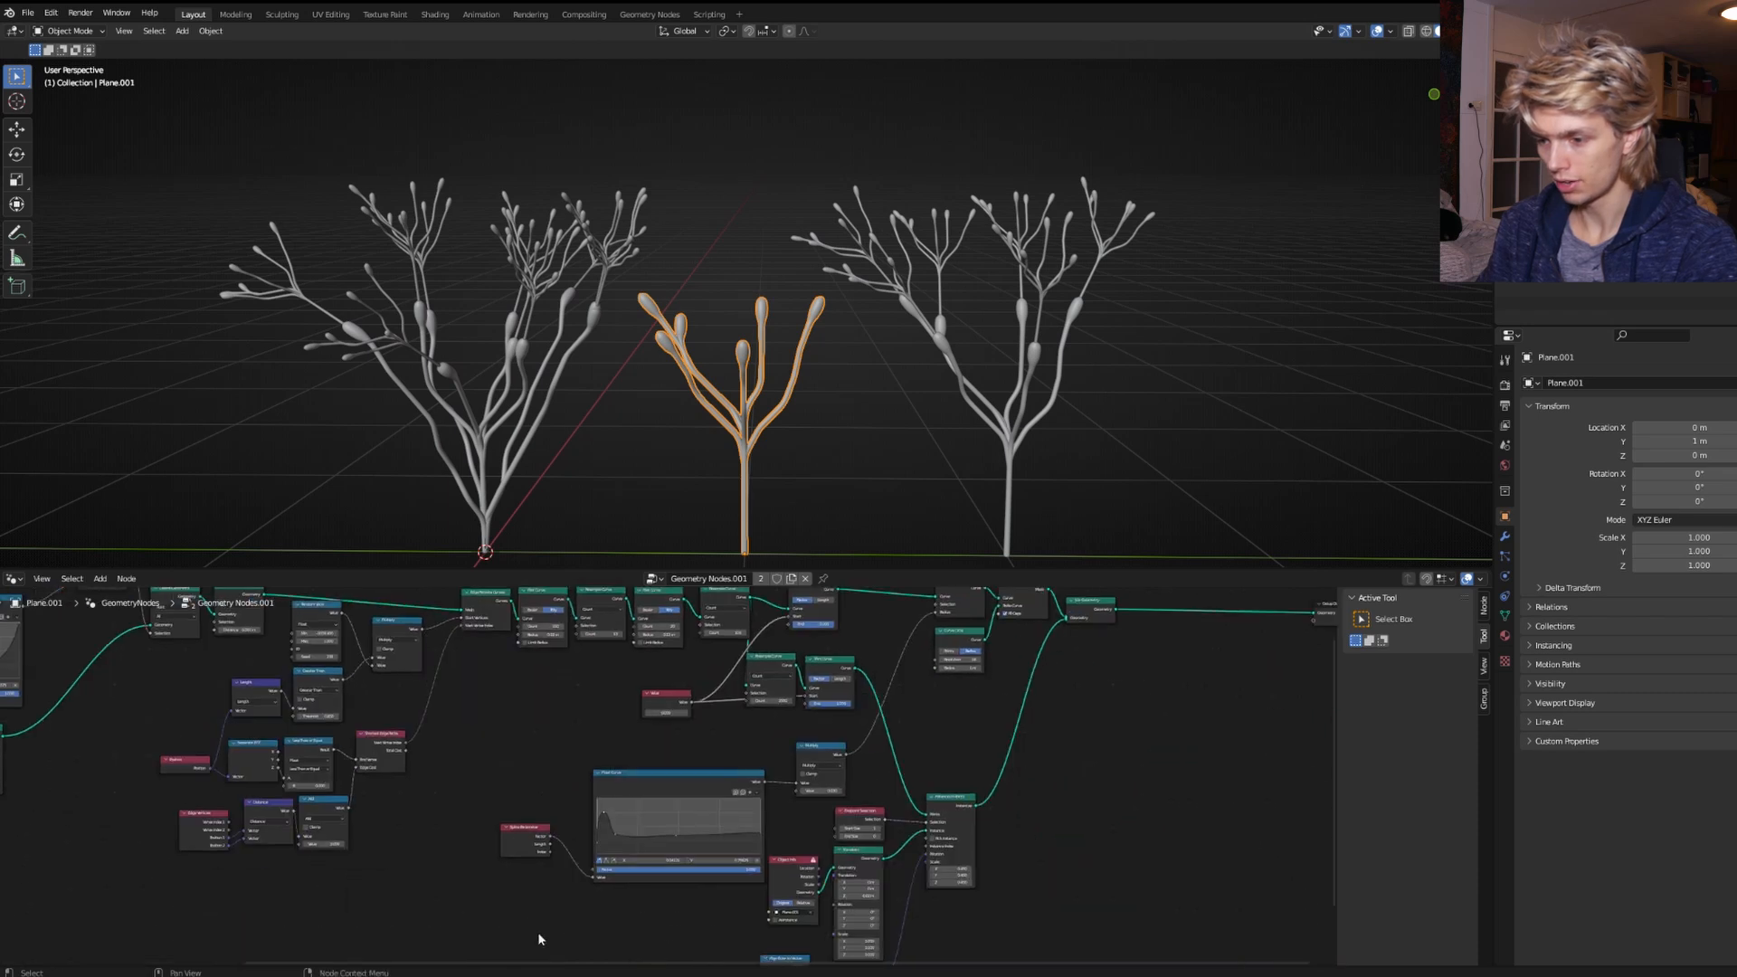
scroll(581, 862, "up", 6)
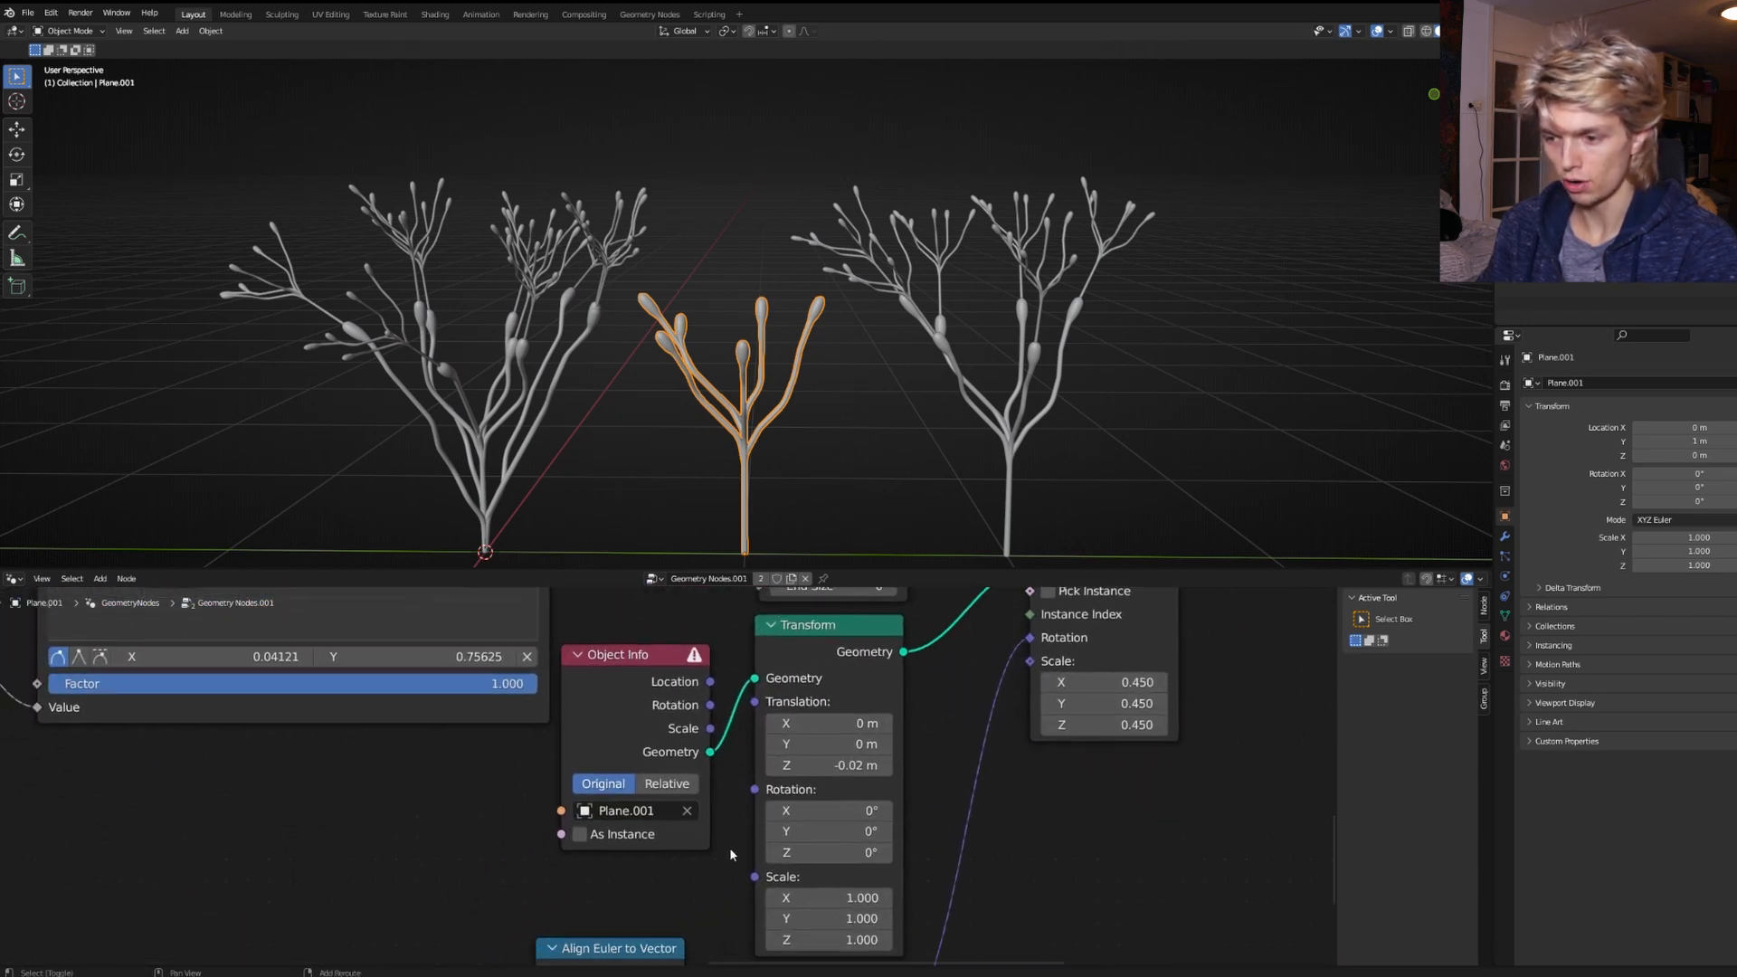
left_click(688, 811)
left_click(687, 810)
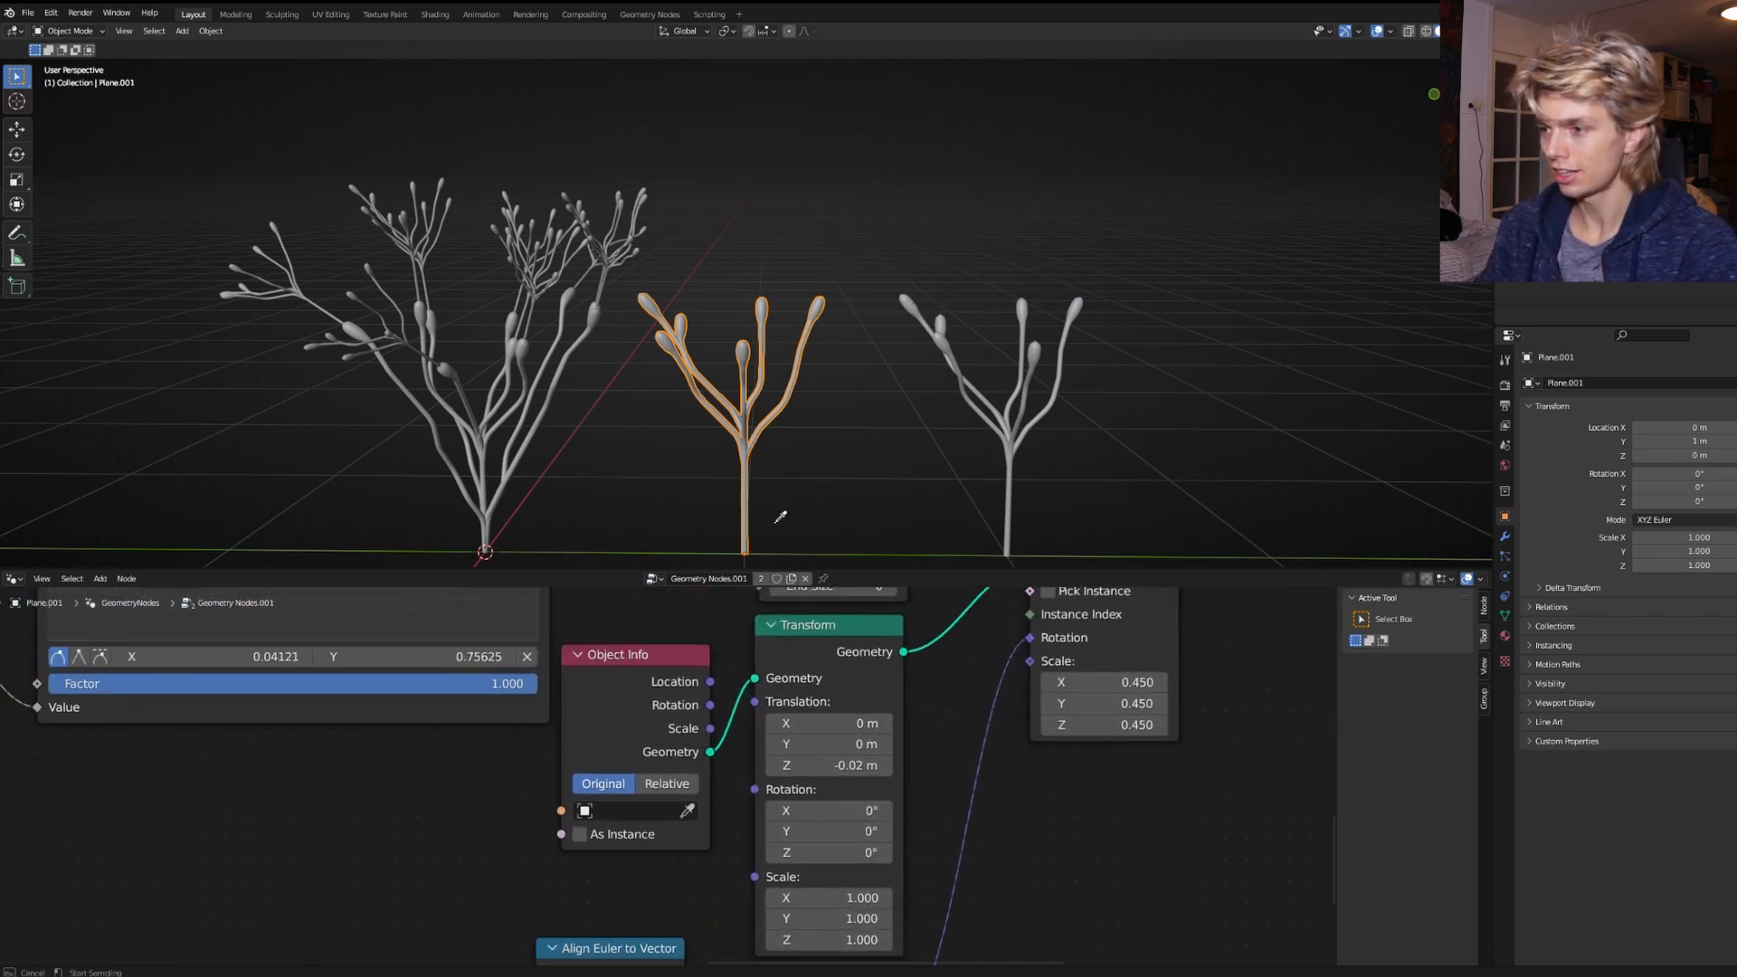
left_click(1009, 437)
middle_click_drag(938, 488, 905, 467)
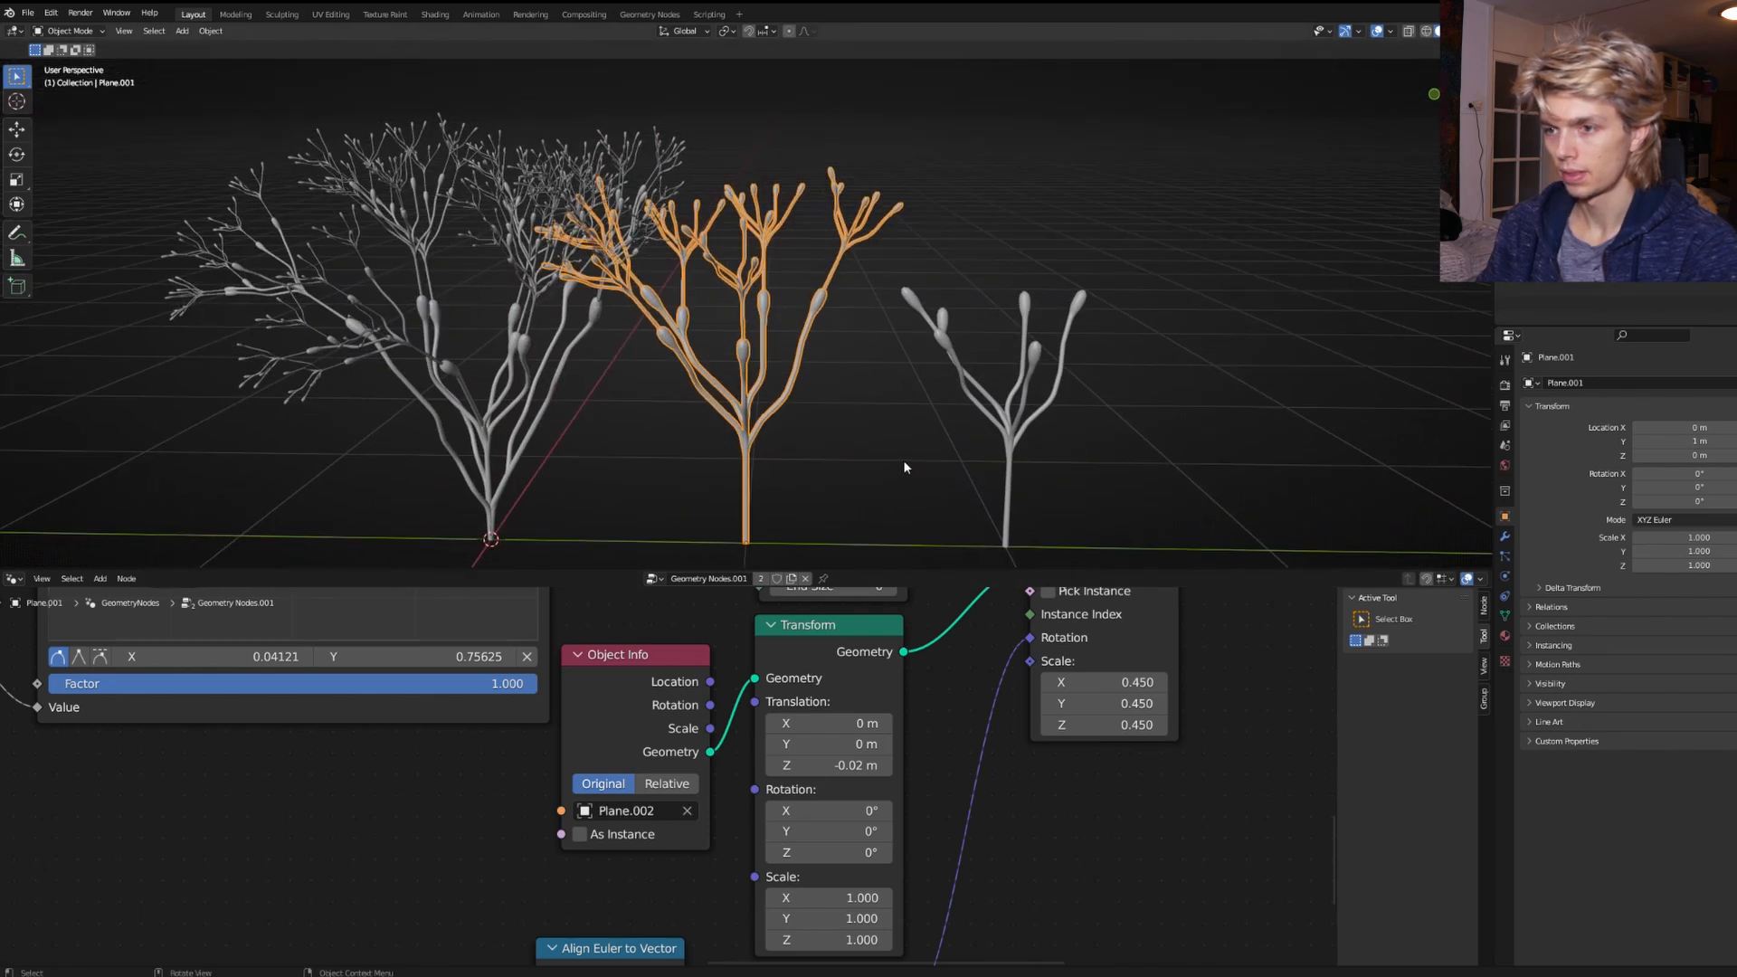
Move Plane.001 and Plane.002 together 1 m along the Y axis, away from the large tree.
left_click(988, 419, "shift")
scroll(838, 449, "down", 4)
key("g")
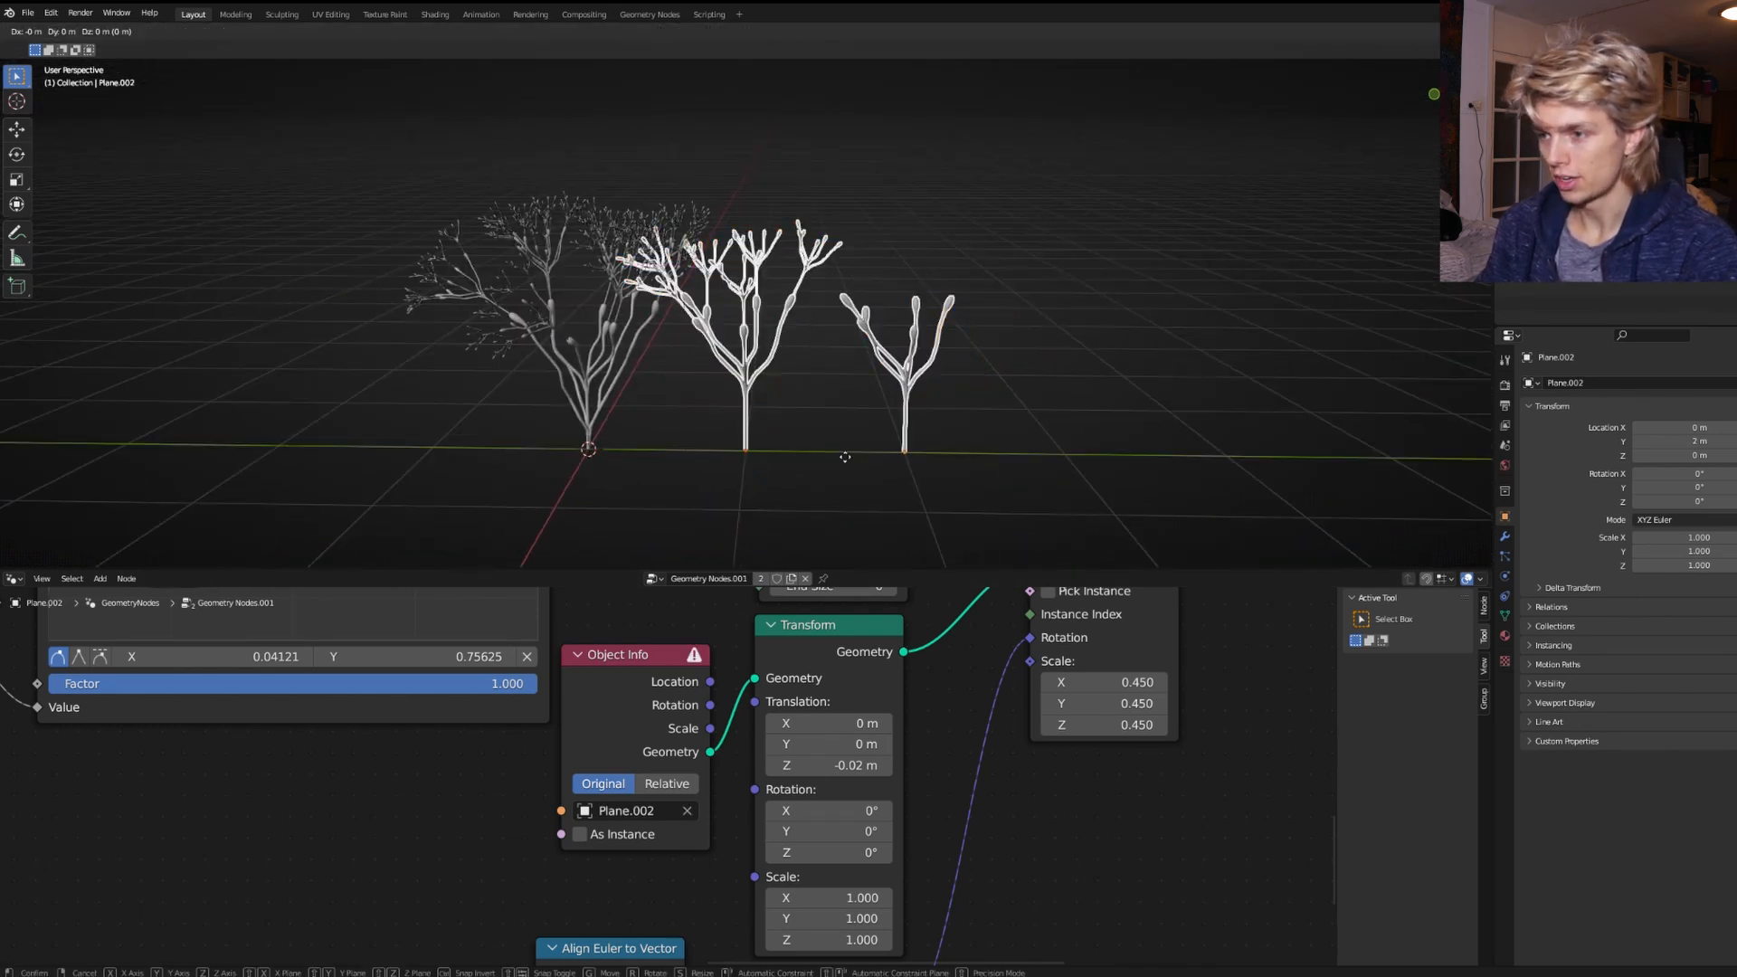
key("y")
left_click(1026, 445)
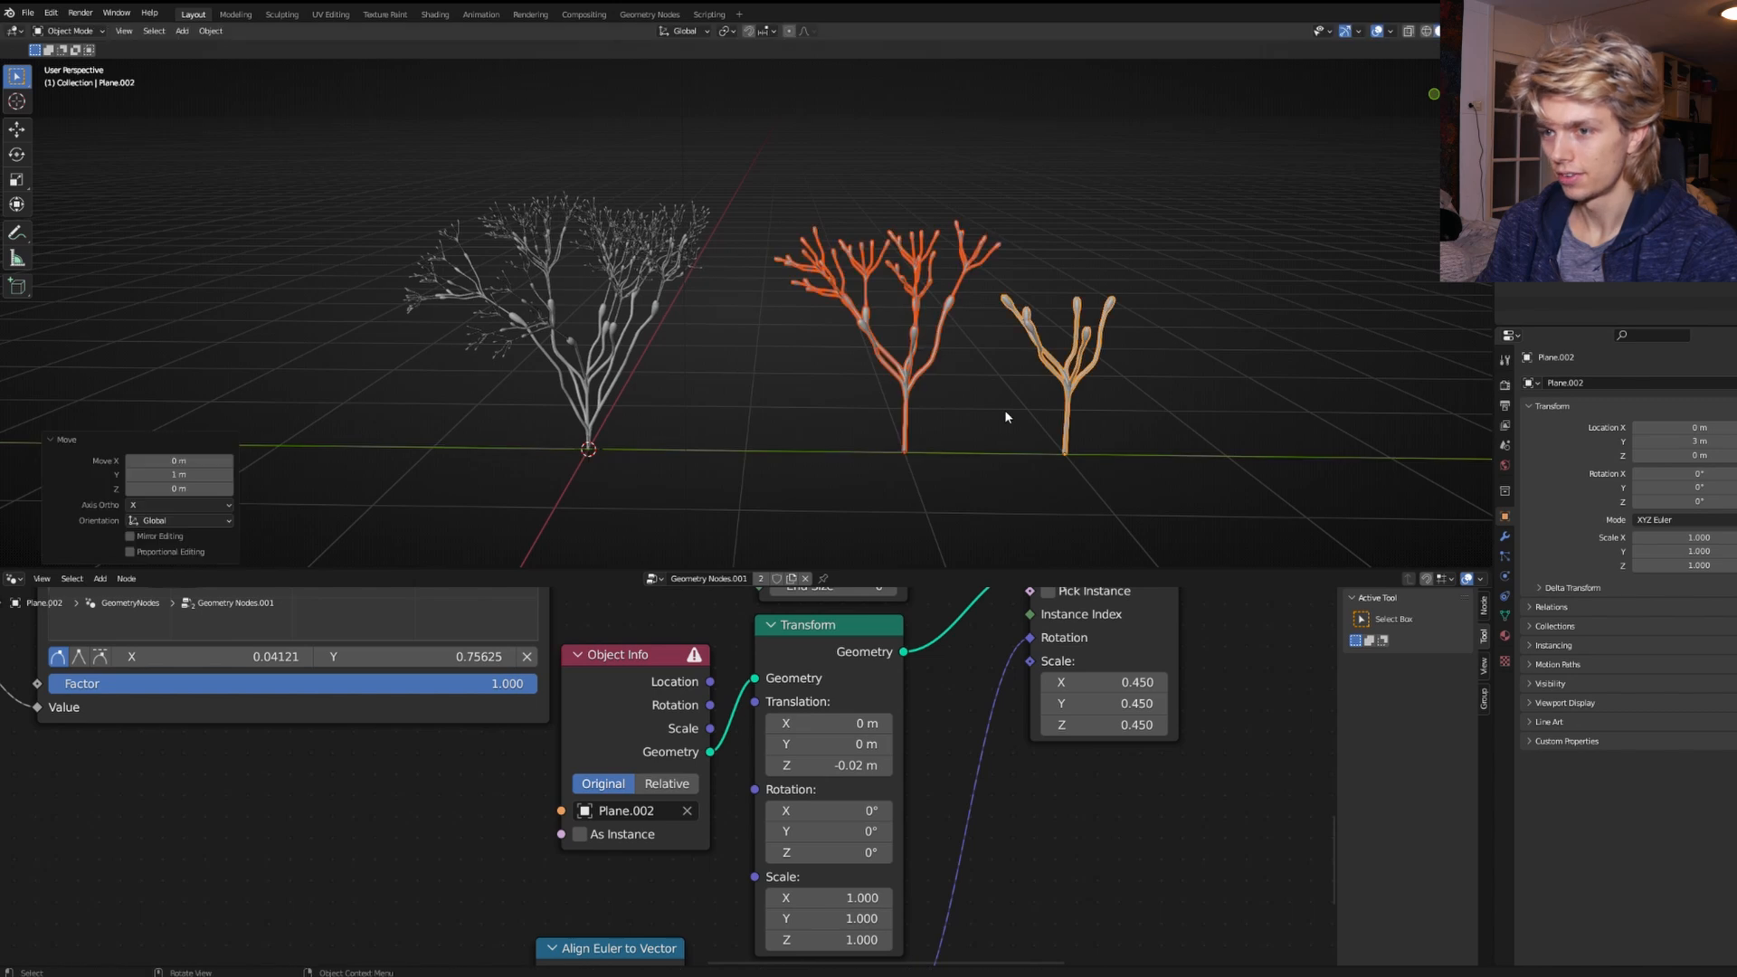
Select the smallest tree, Plane.002, and increase the Seed of its Random Value node.
middle_click_drag(1004, 412, 1035, 448)
left_click(710, 459)
middle_click_drag(710, 458, 633, 400)
scroll(697, 435, "up", 3)
scroll(633, 400, "down", 3)
left_click(1074, 471)
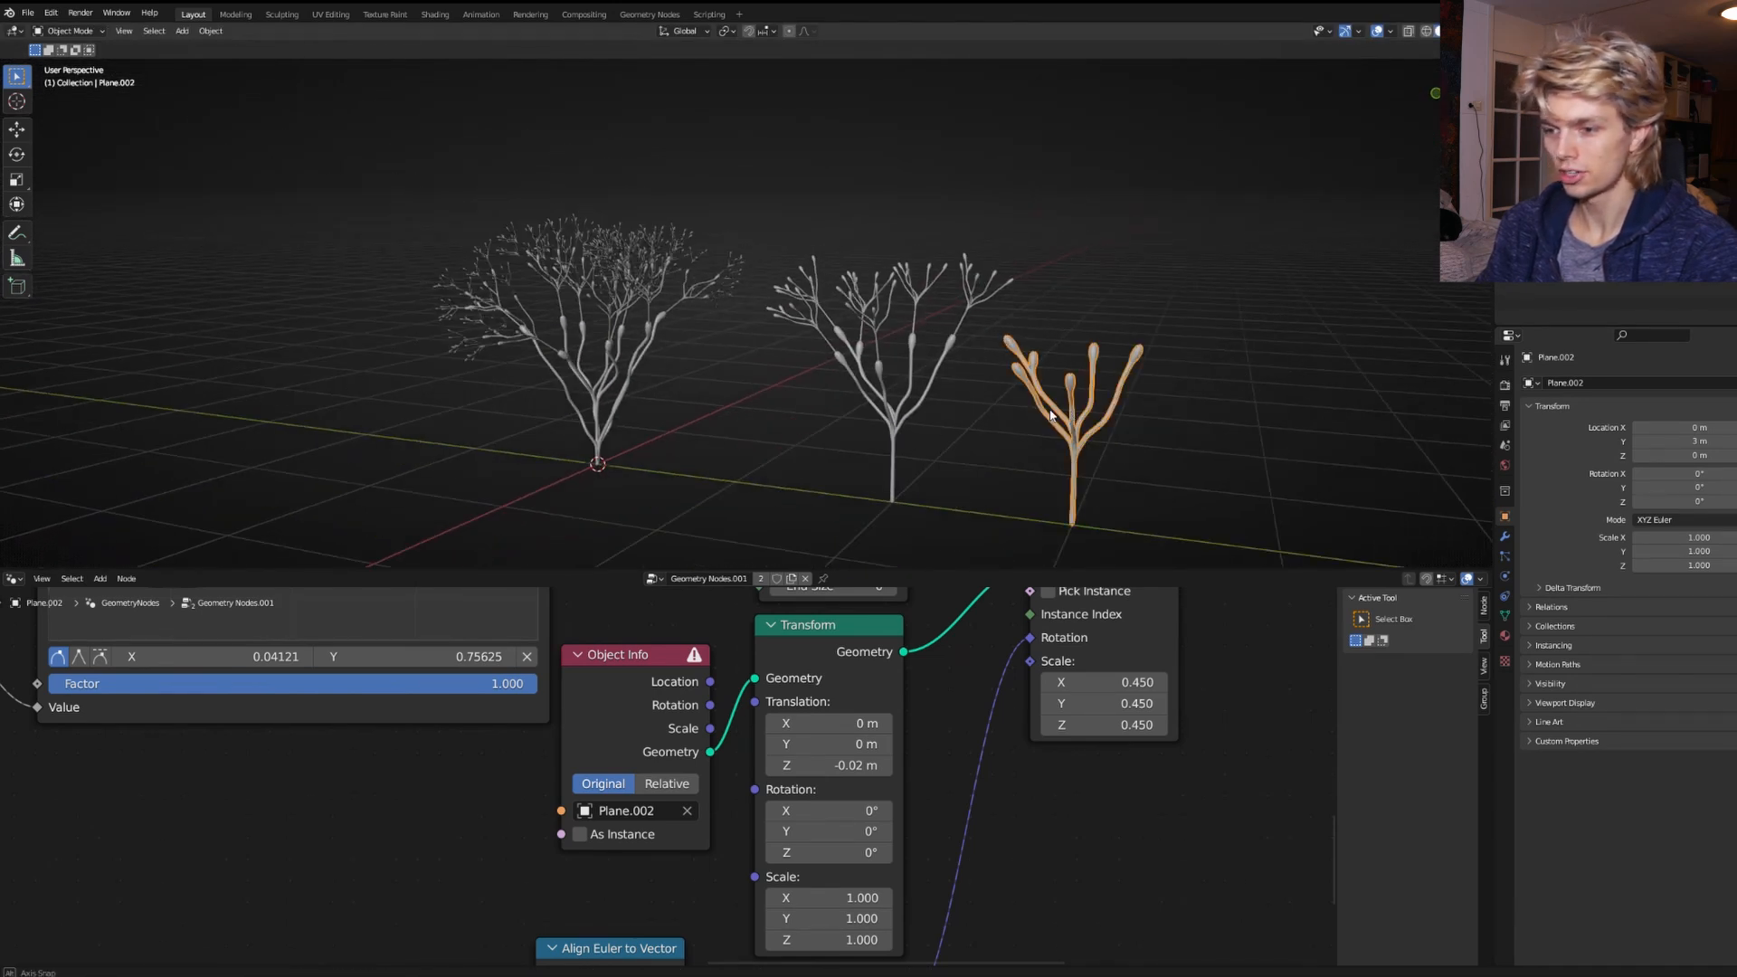
middle_click_drag(882, 449, 960, 472)
scroll(665, 761, "down", 8)
middle_click_drag(135, 752, 621, 859)
scroll(579, 855, "down", 5)
middle_click_drag(493, 857, 727, 925)
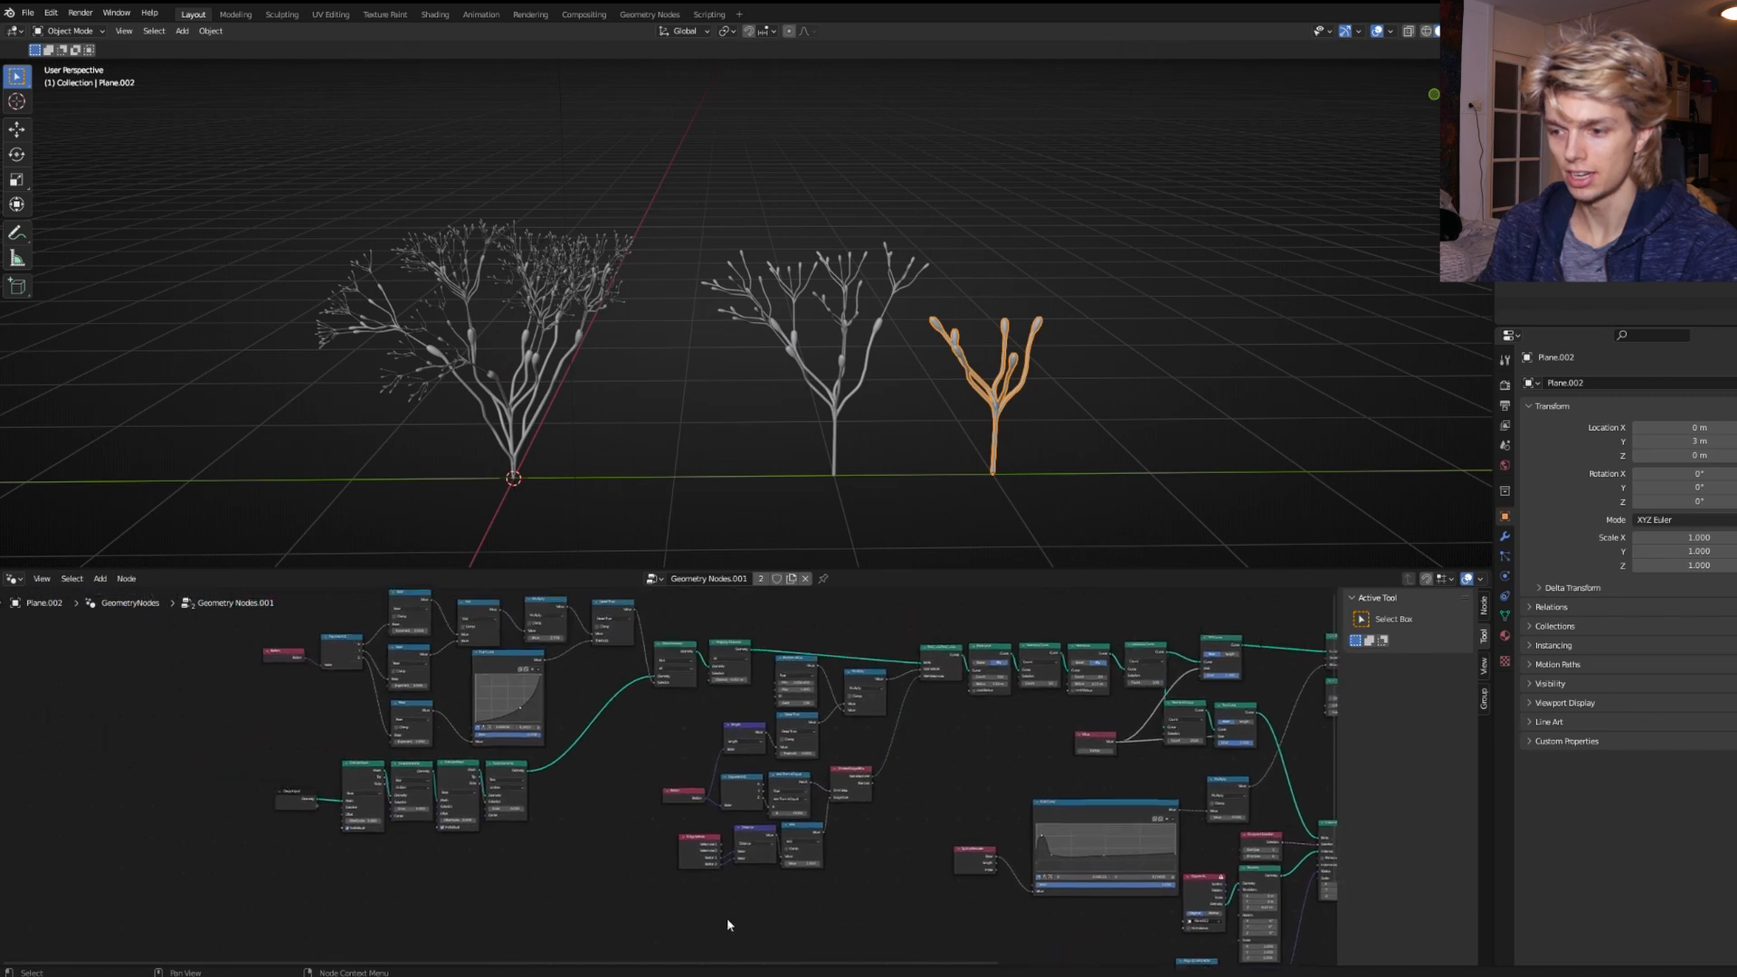
middle_click_drag(559, 824, 567, 894)
scroll(674, 782, "up", 5)
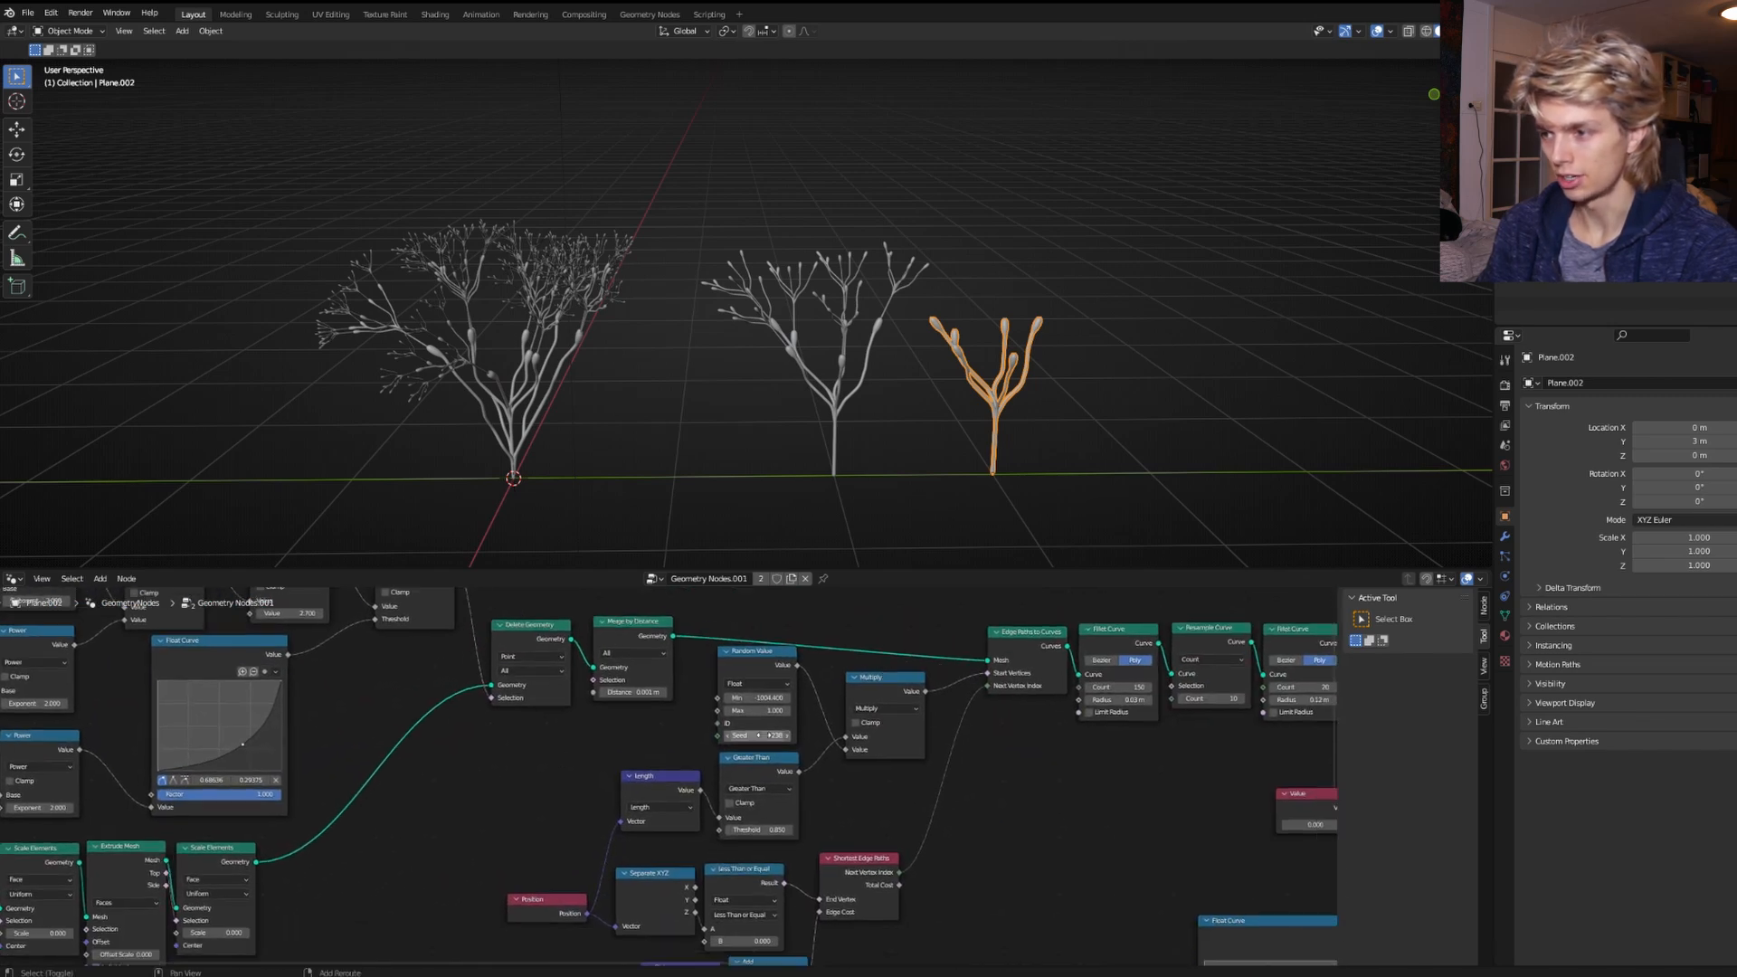
left_click_drag(758, 735, 778, 736)
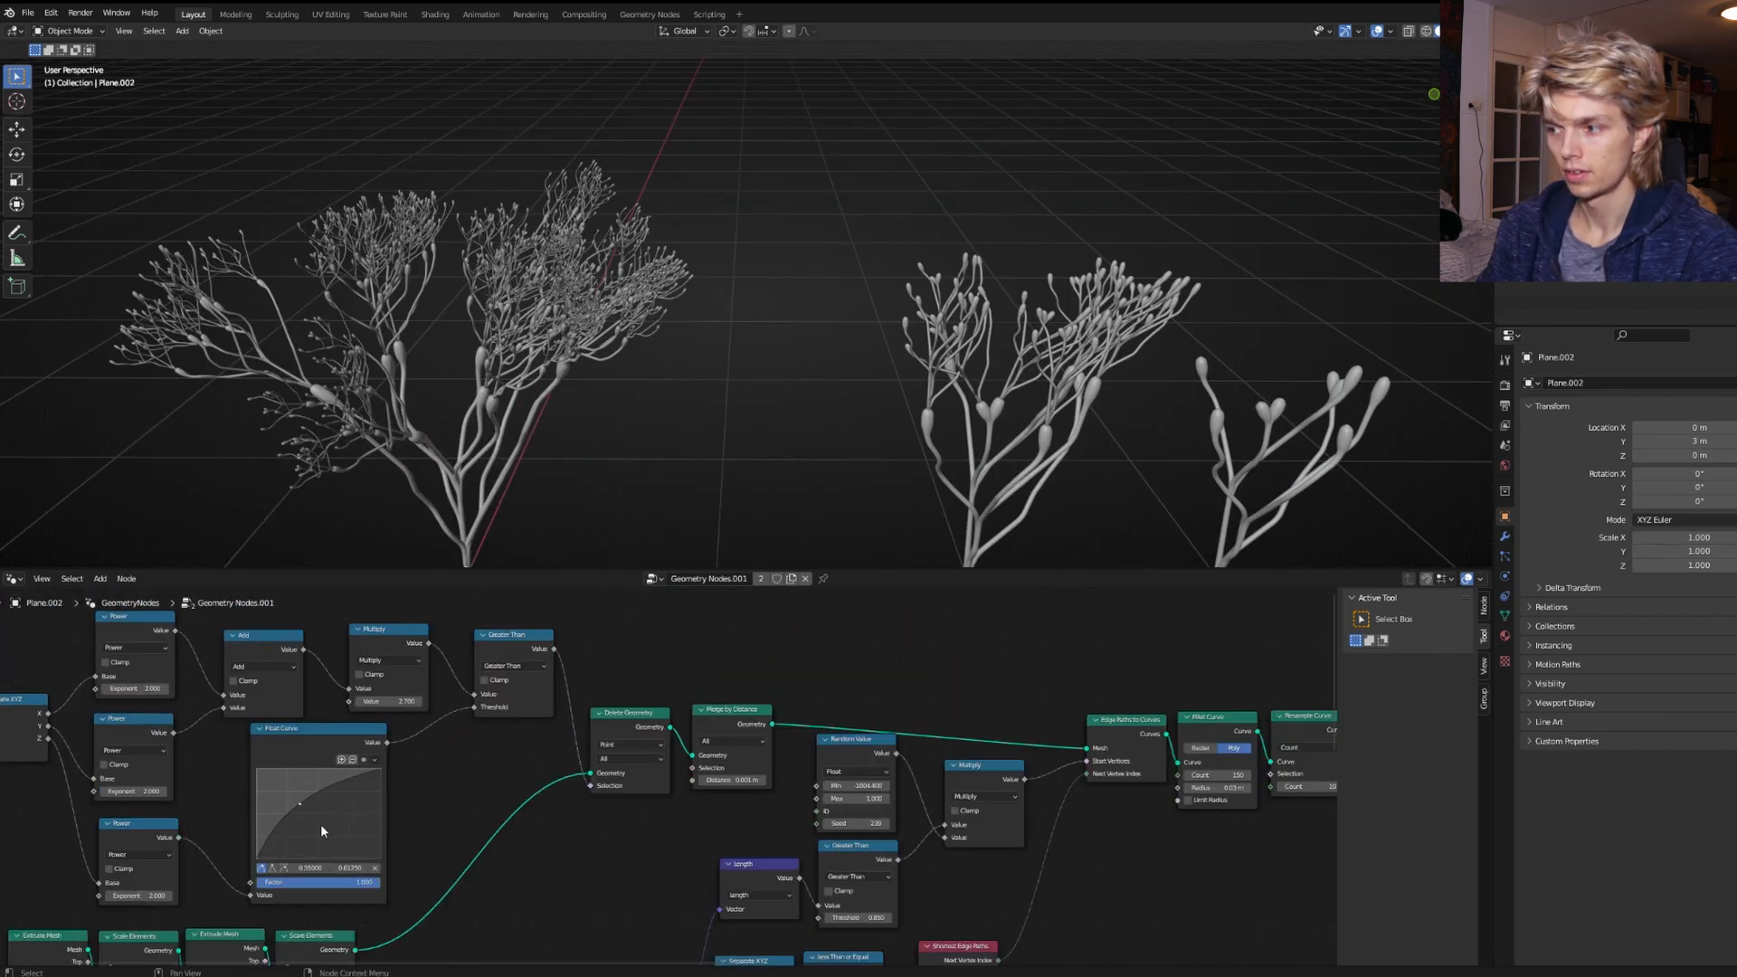
Raise the Float Curve's middle control point and lower the Random Value node's Min further to vary the branches.
mouse_move(294, 805)
left_mouse_down()
mouse_move(312, 813)
mouse_move(294, 799)
left_mouse_up()
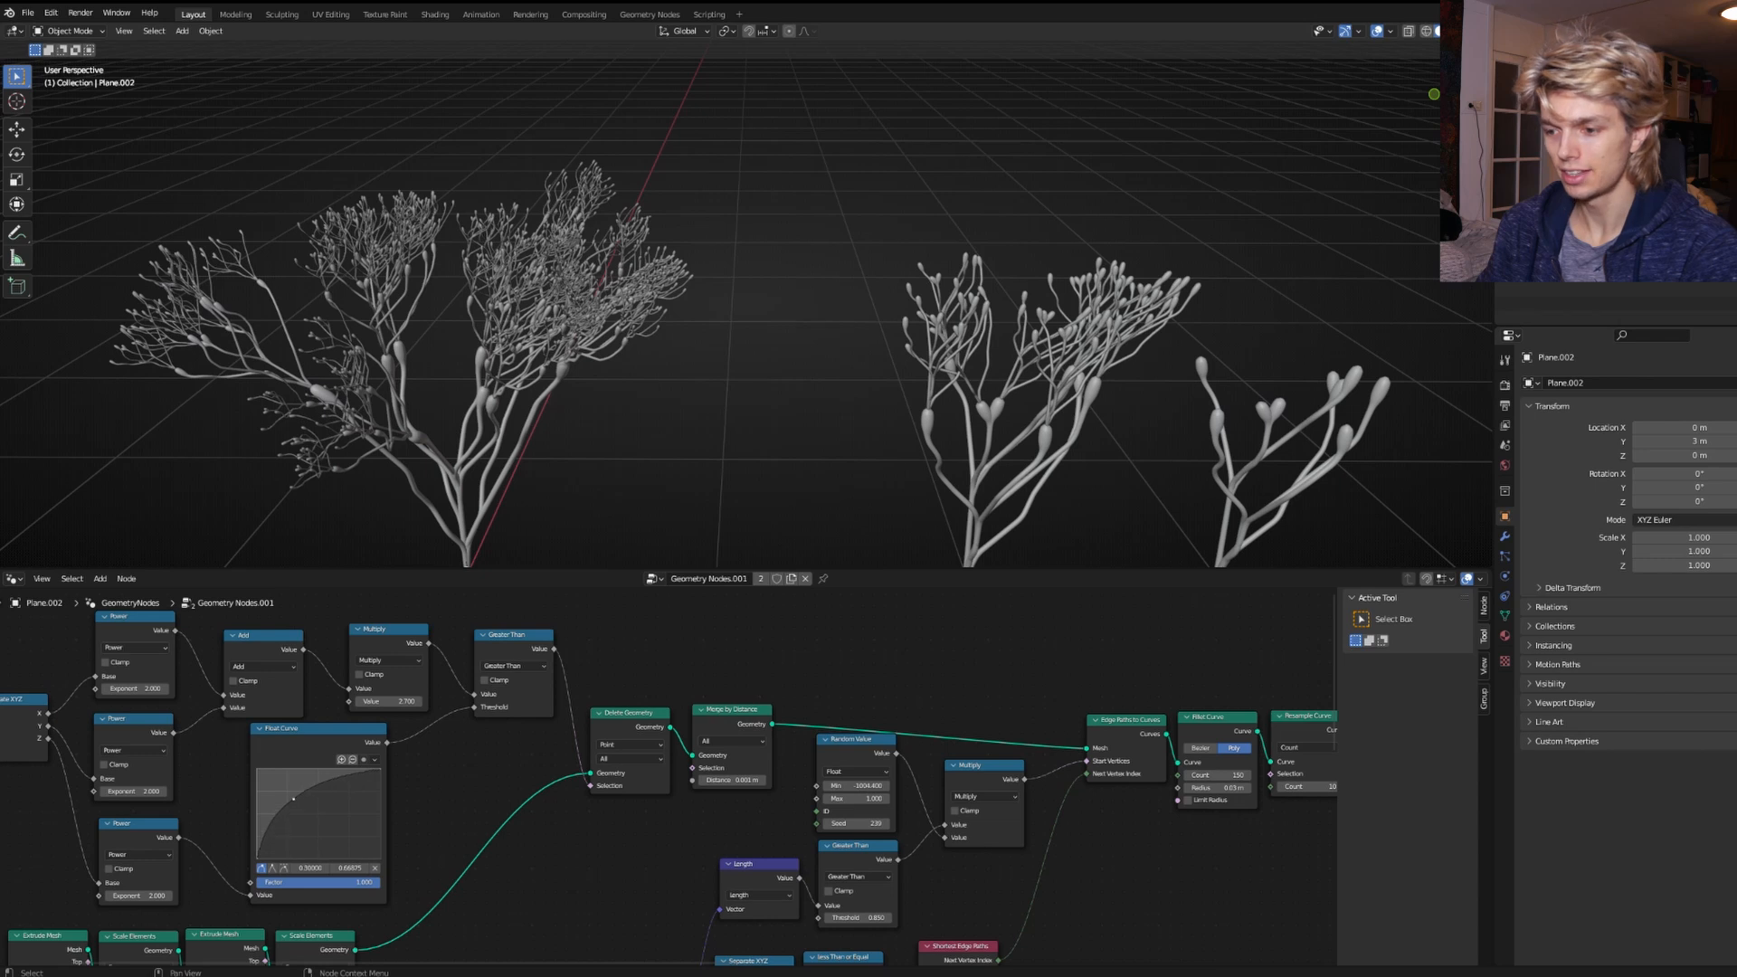
middle_click_drag(670, 825, 478, 742)
middle_click_drag(1149, 484, 914, 389)
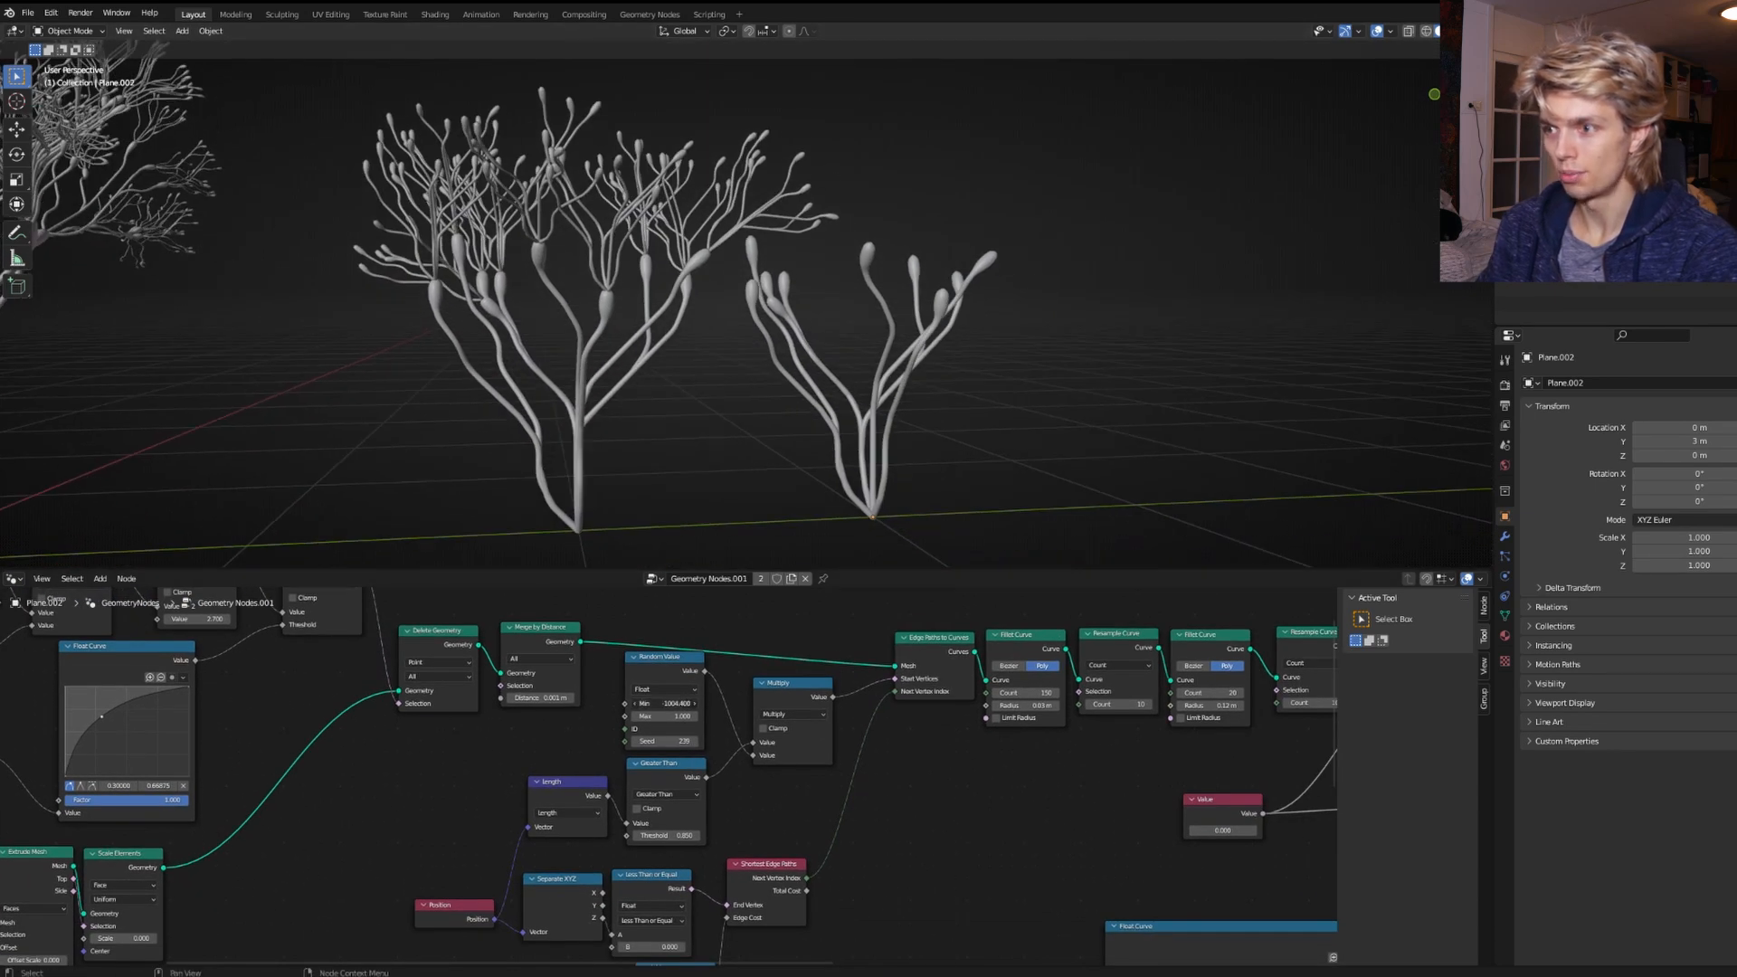
left_click_drag(665, 703, 602, 703)
middle_click_drag(761, 462, 737, 466)
For Plane.002, set the Count of the Resample Curve node after the second Fillet Curve to 10.
left_click(849, 468)
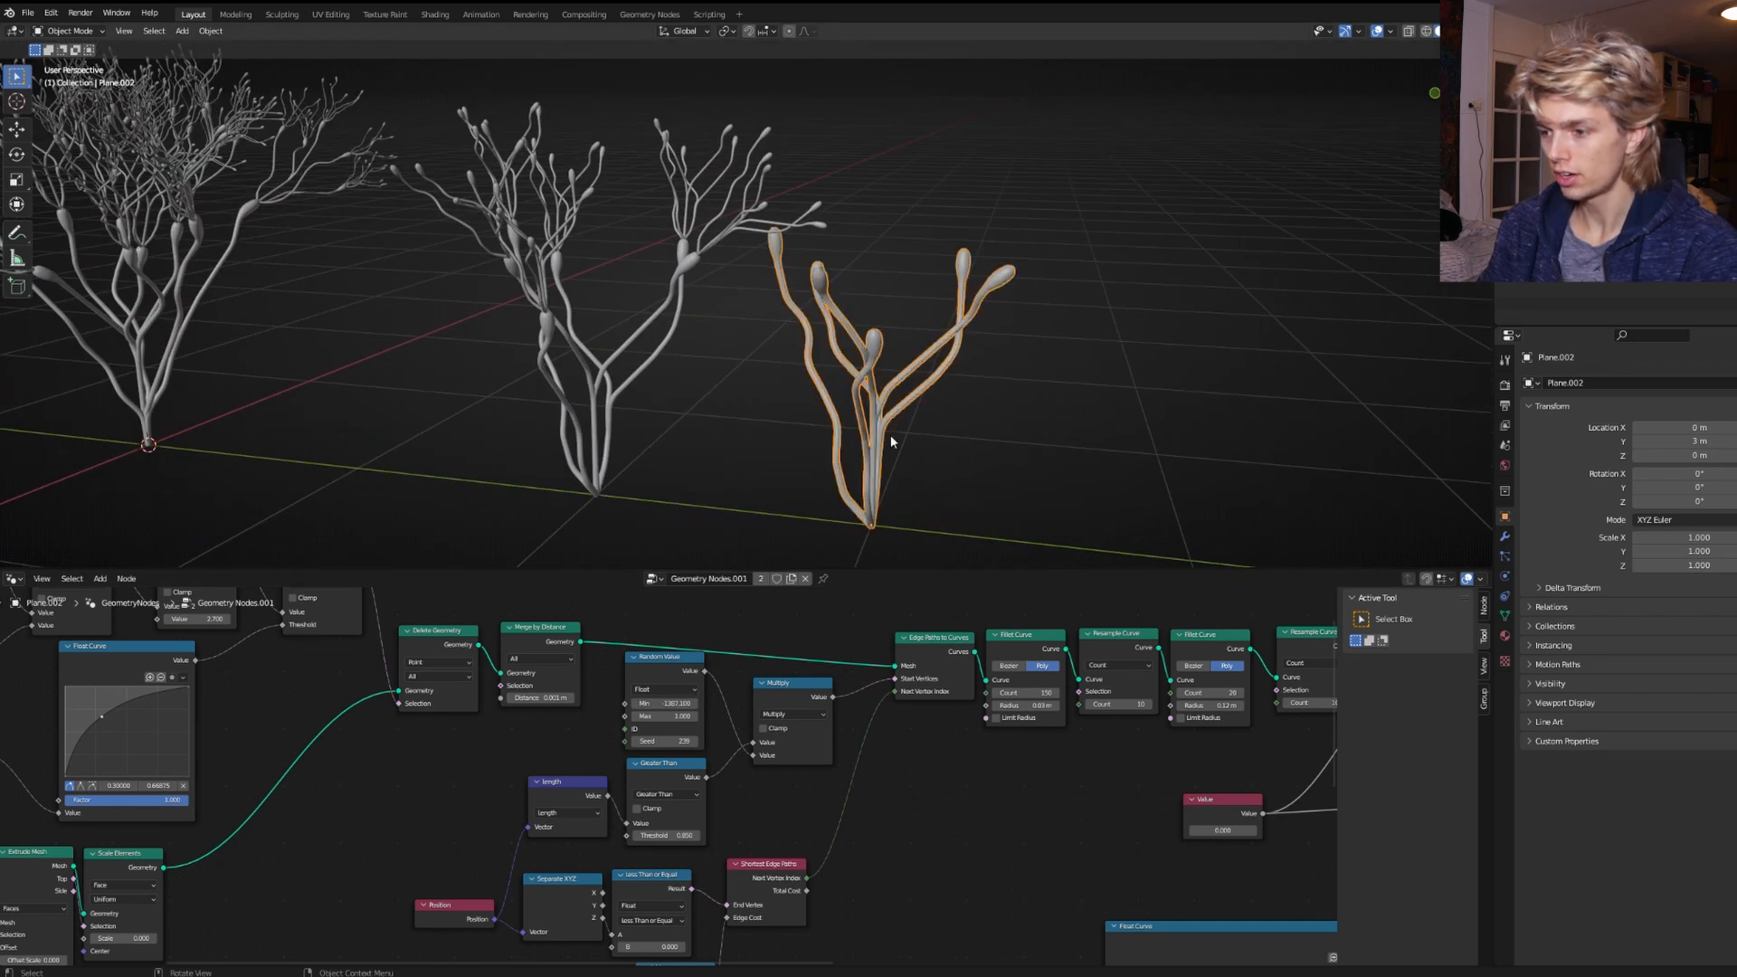
middle_click_drag(1218, 766, 620, 803)
scroll(685, 785, "up", 5)
scroll(693, 783, "down", 3)
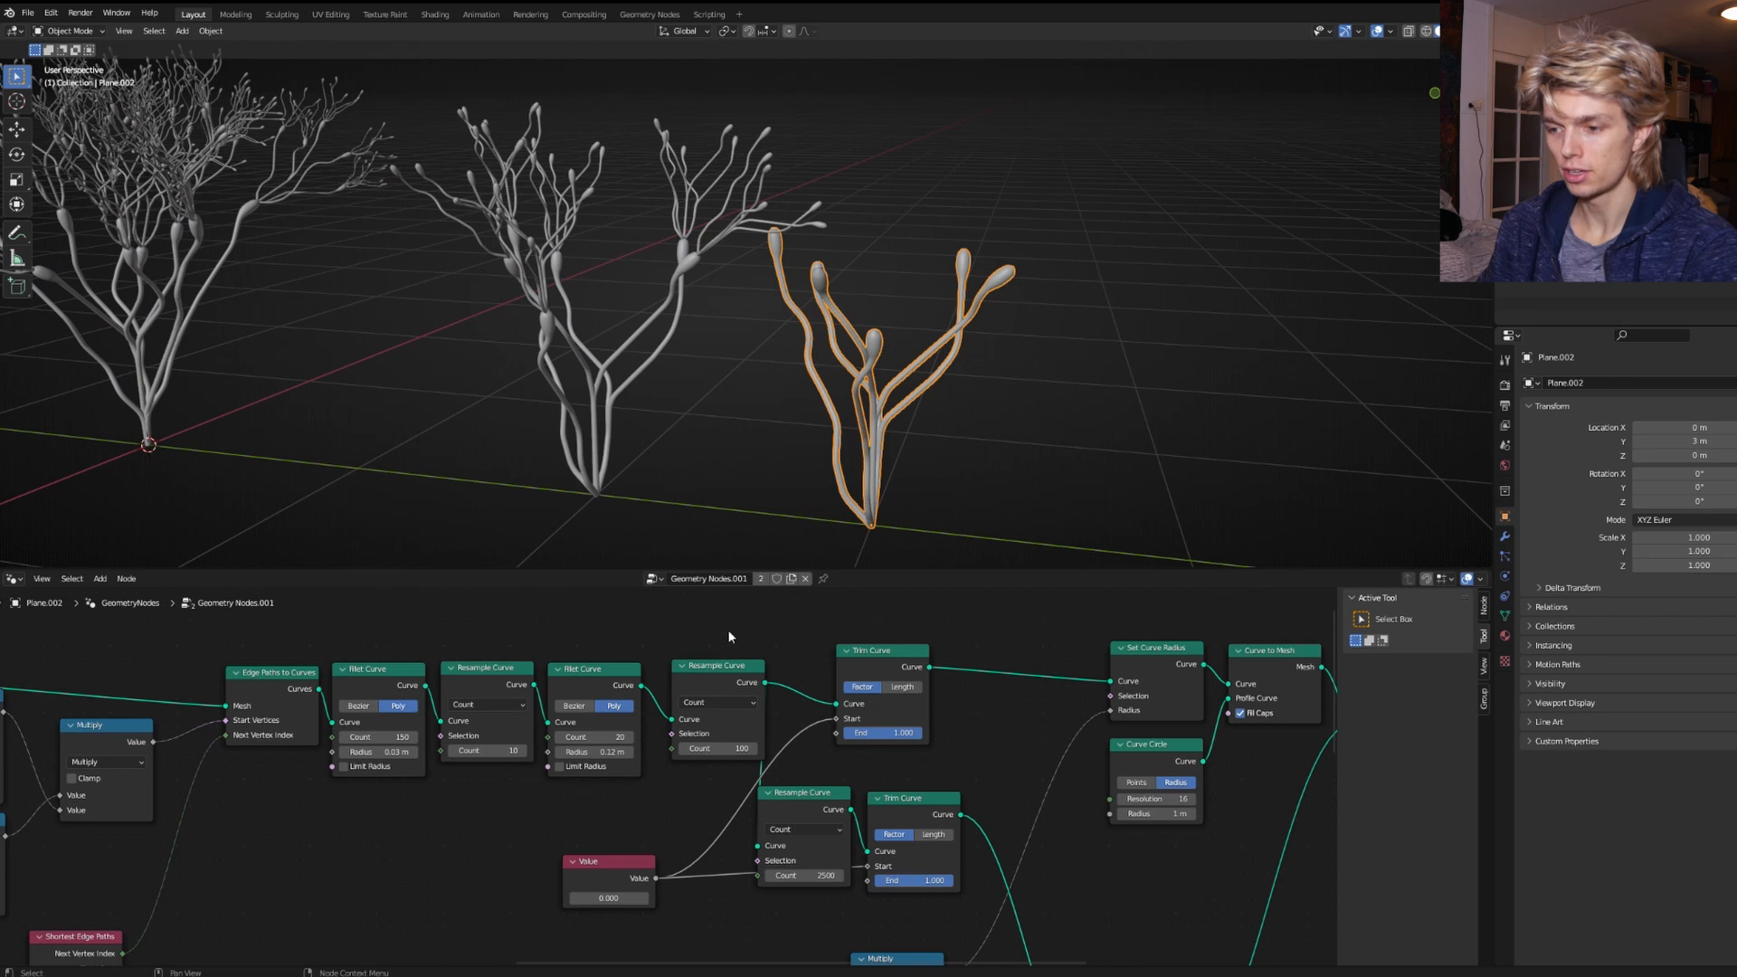
left_click(710, 676)
scroll(729, 774, "up", 2)
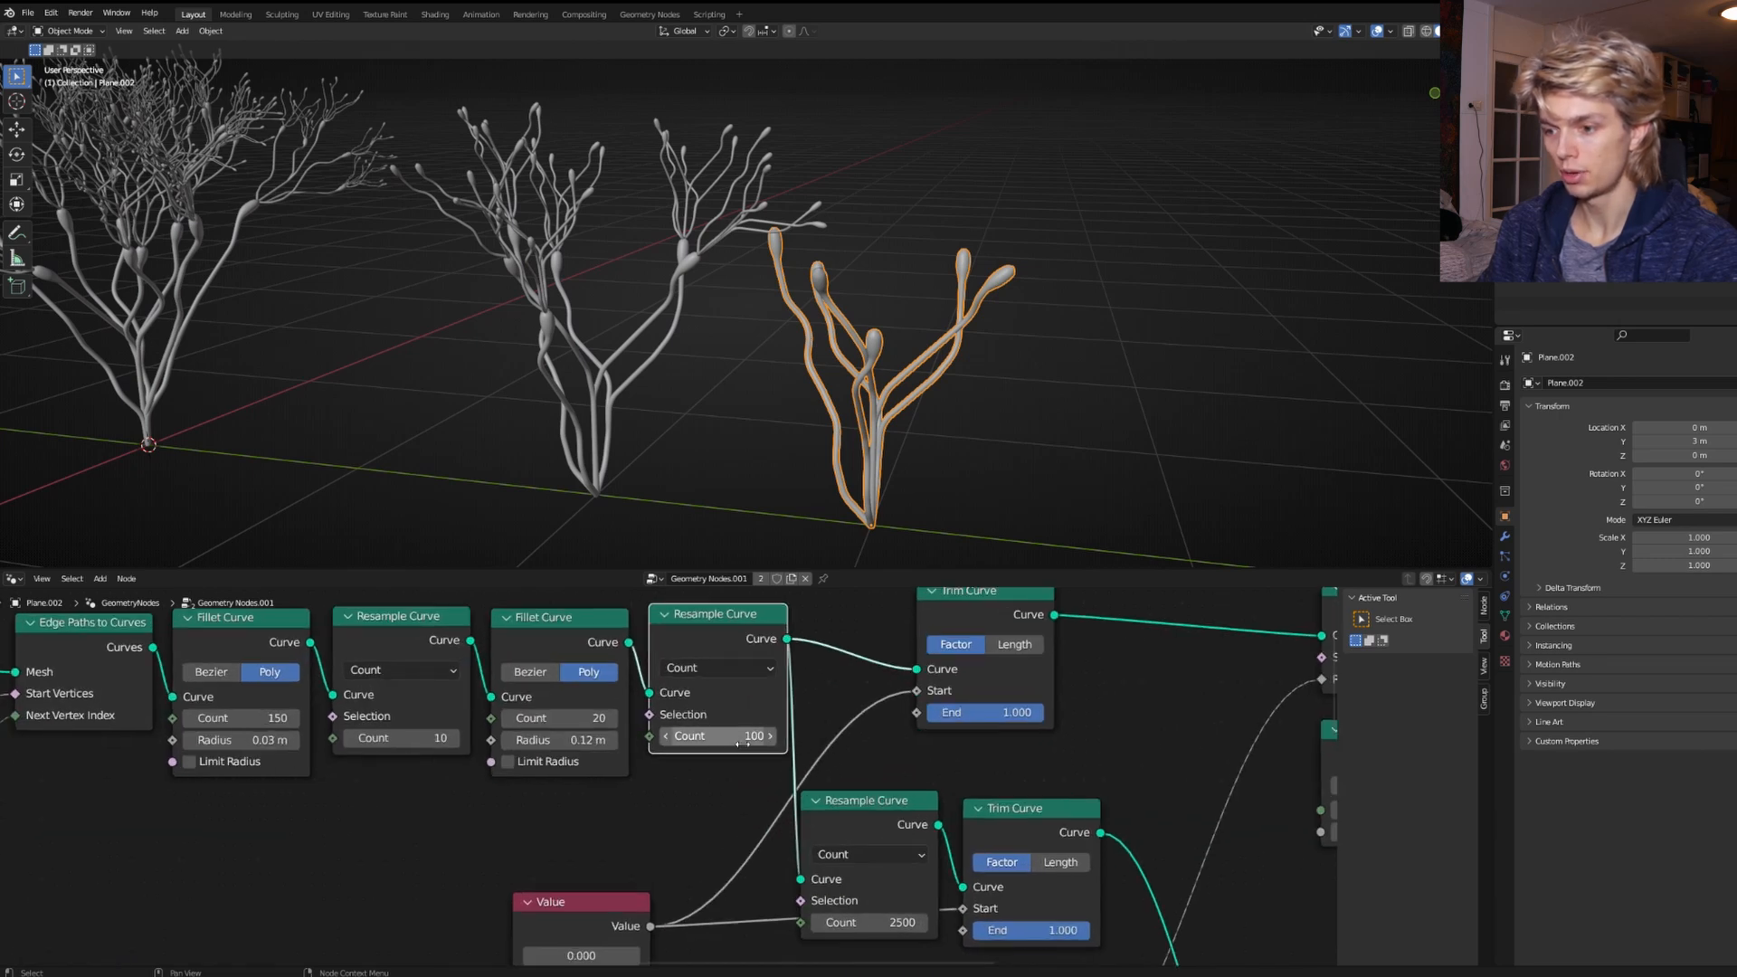
left_click(720, 737)
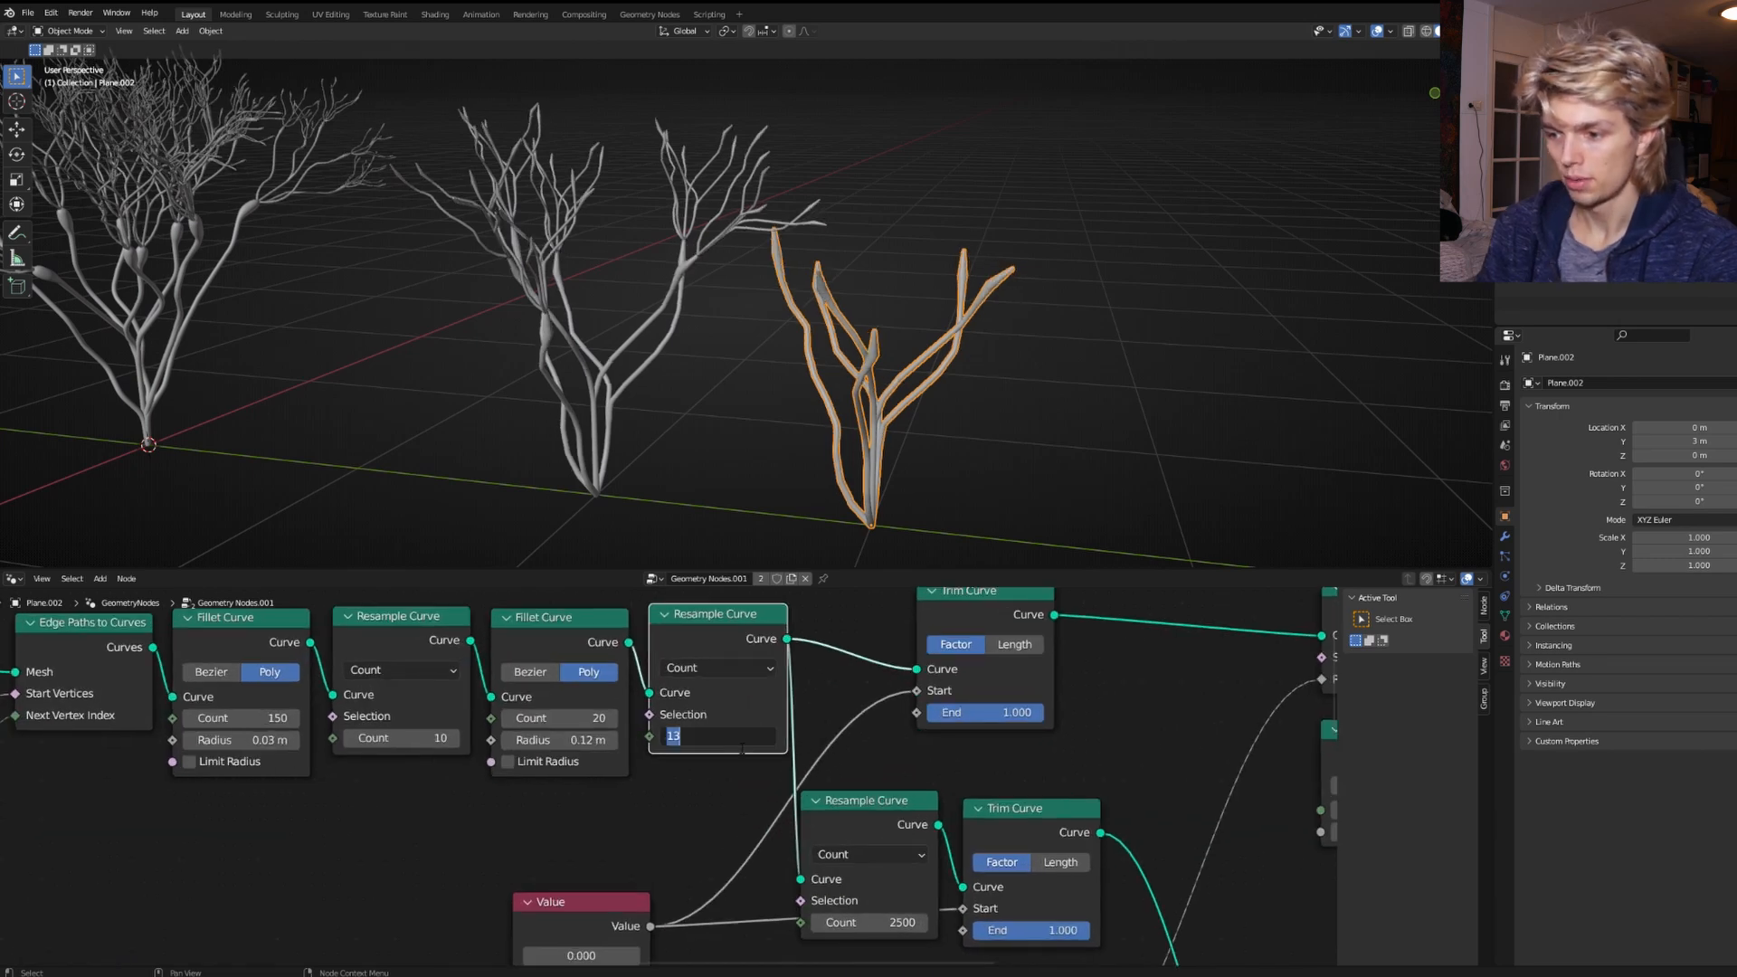
key("Return")
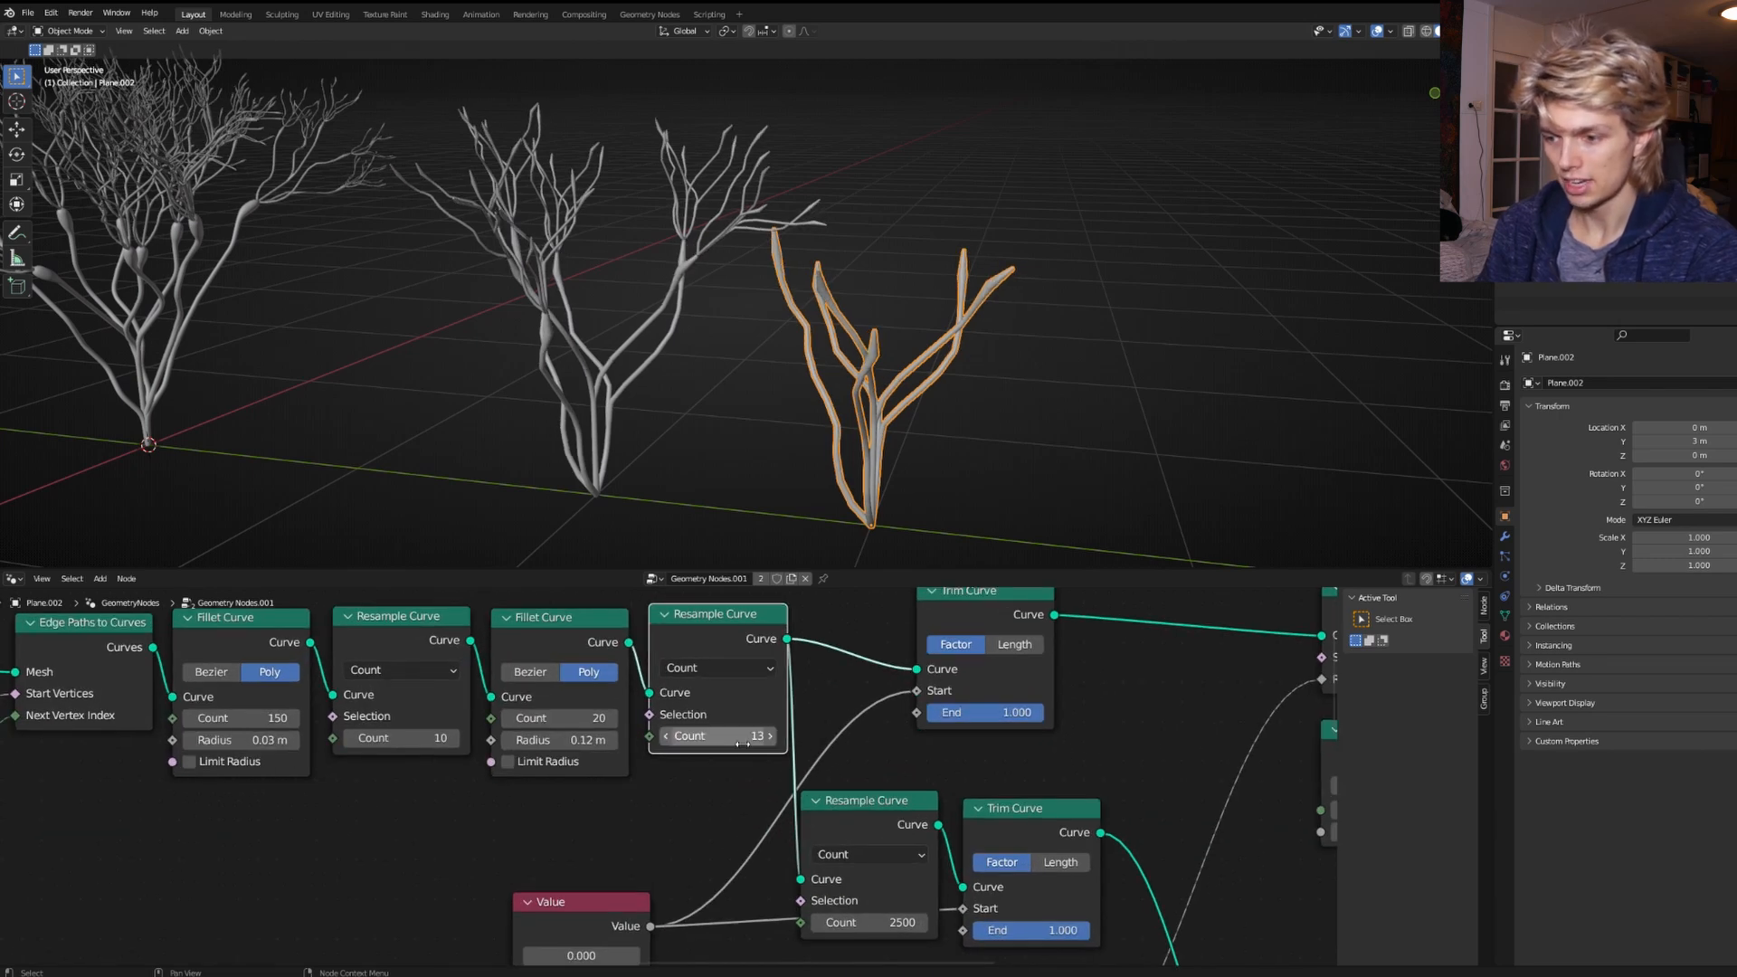
scroll(677, 767, "up", 1)
left_click(749, 739)
type("10")
key("Return")
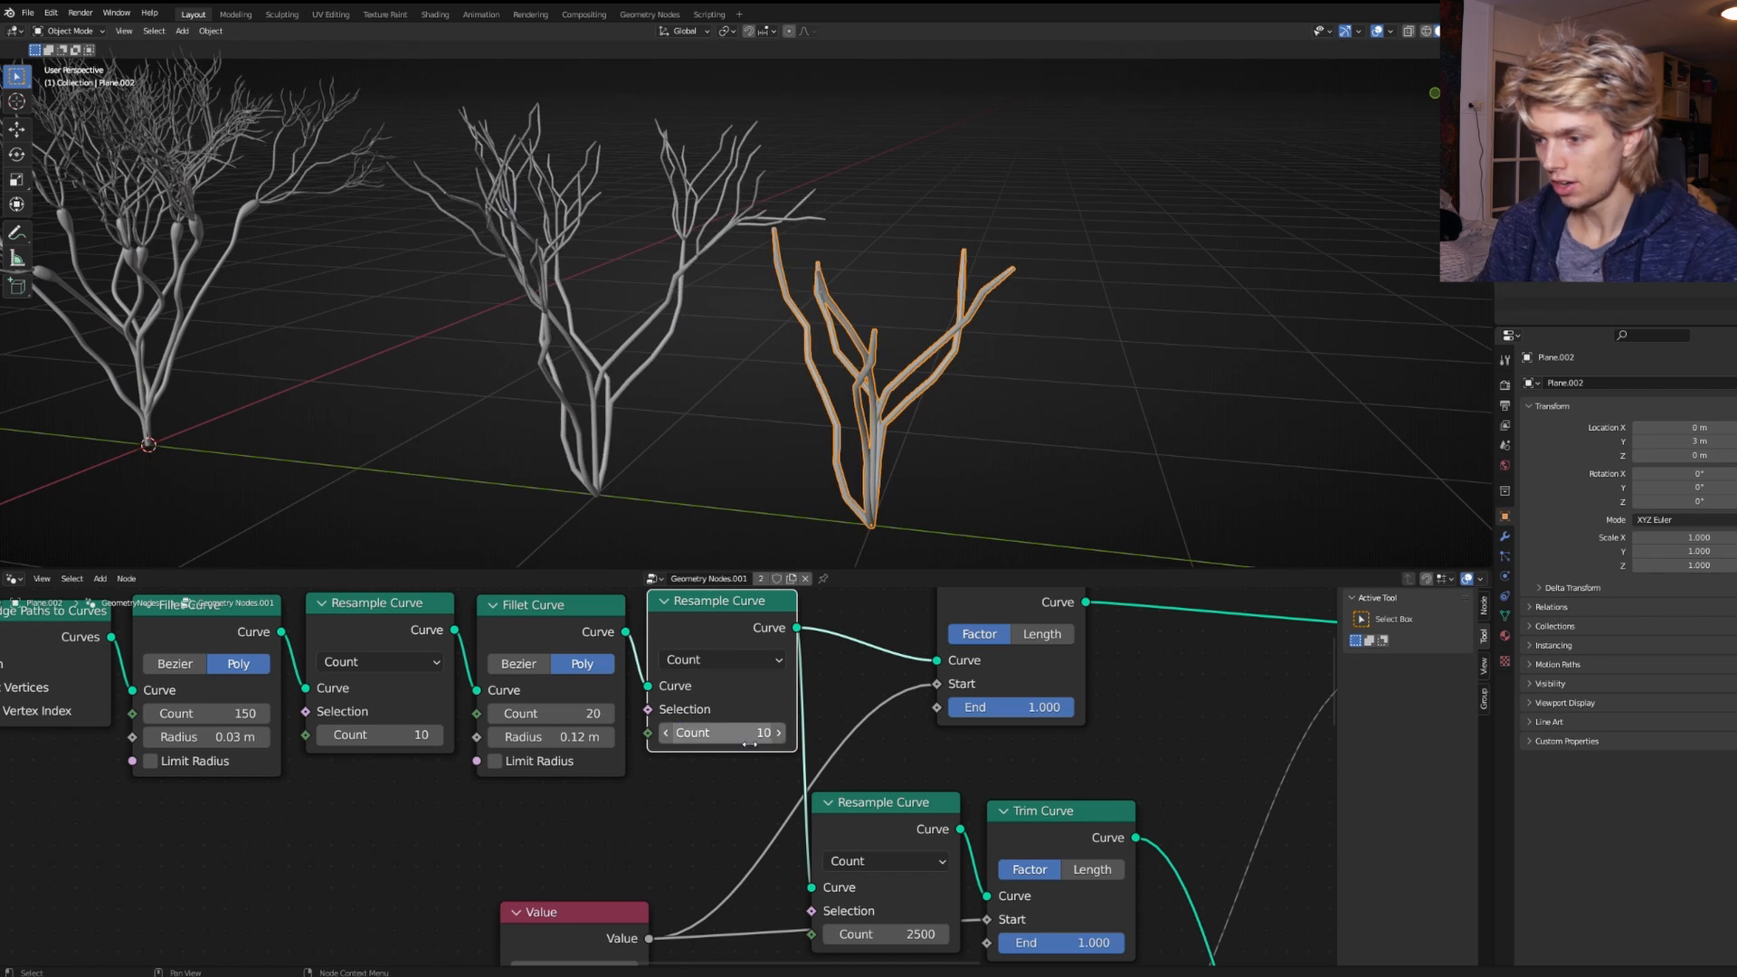
Set the Resolution of the Curve Circle profile node to 8.
scroll(888, 751, "down", 4)
middle_click_drag(887, 751, 513, 733)
scroll(543, 735, "up", 2)
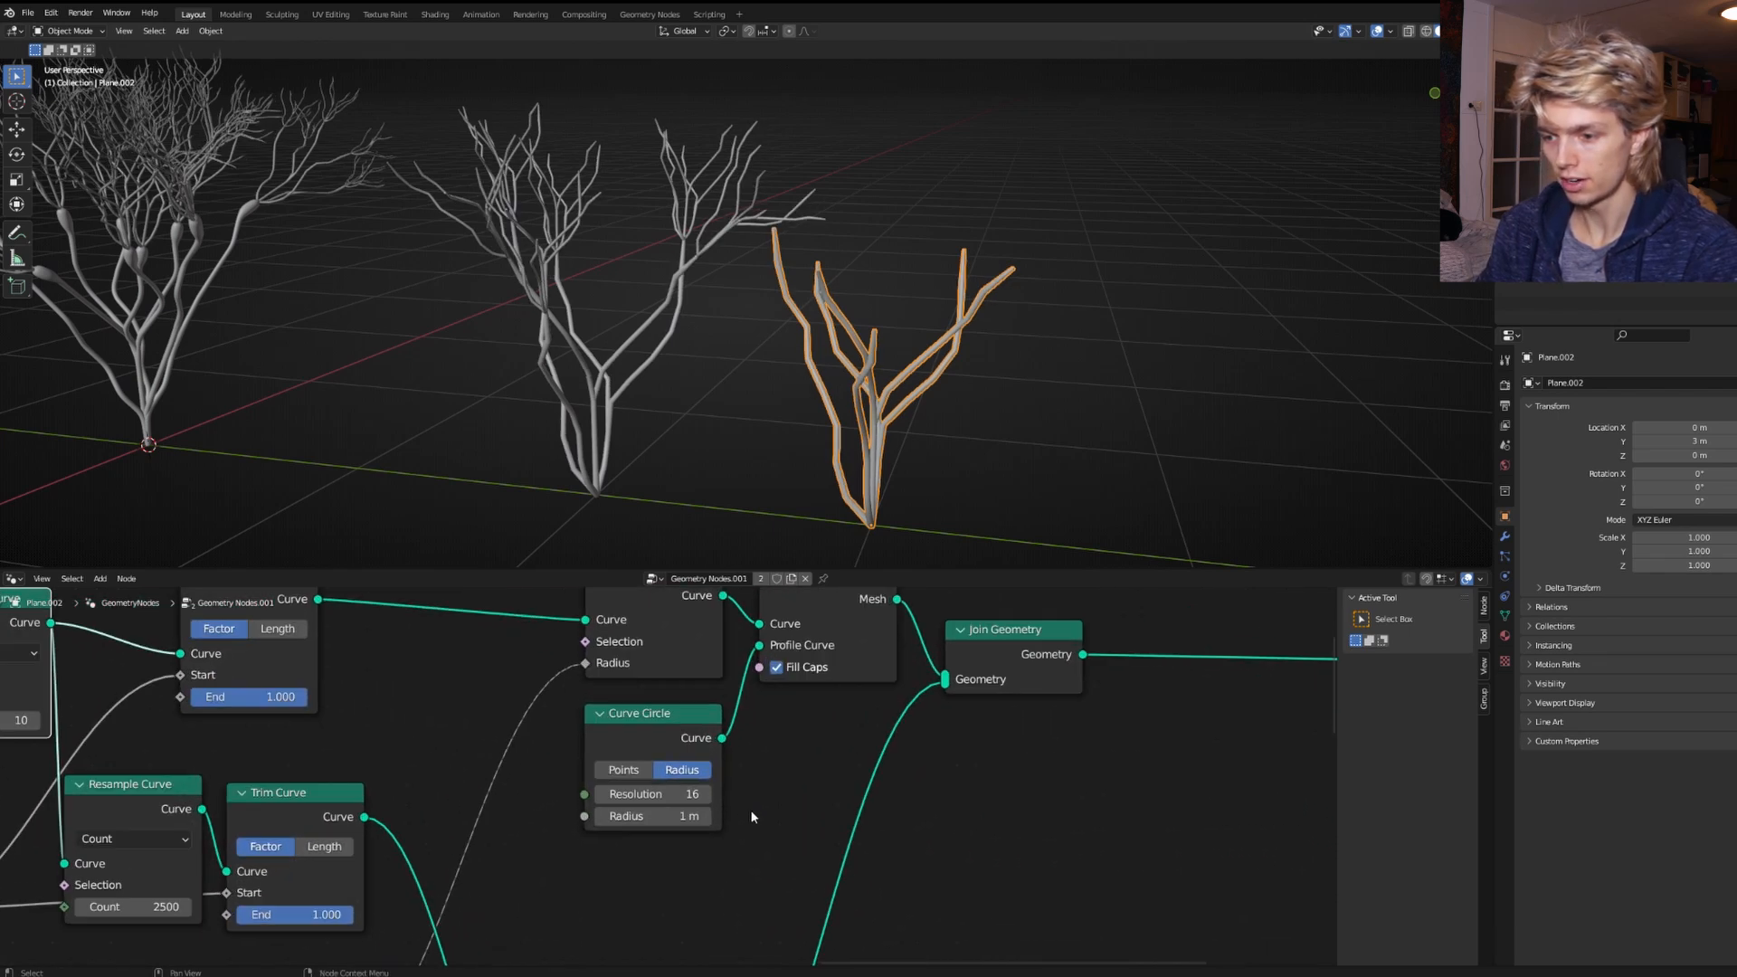
left_click(673, 803)
type("8")
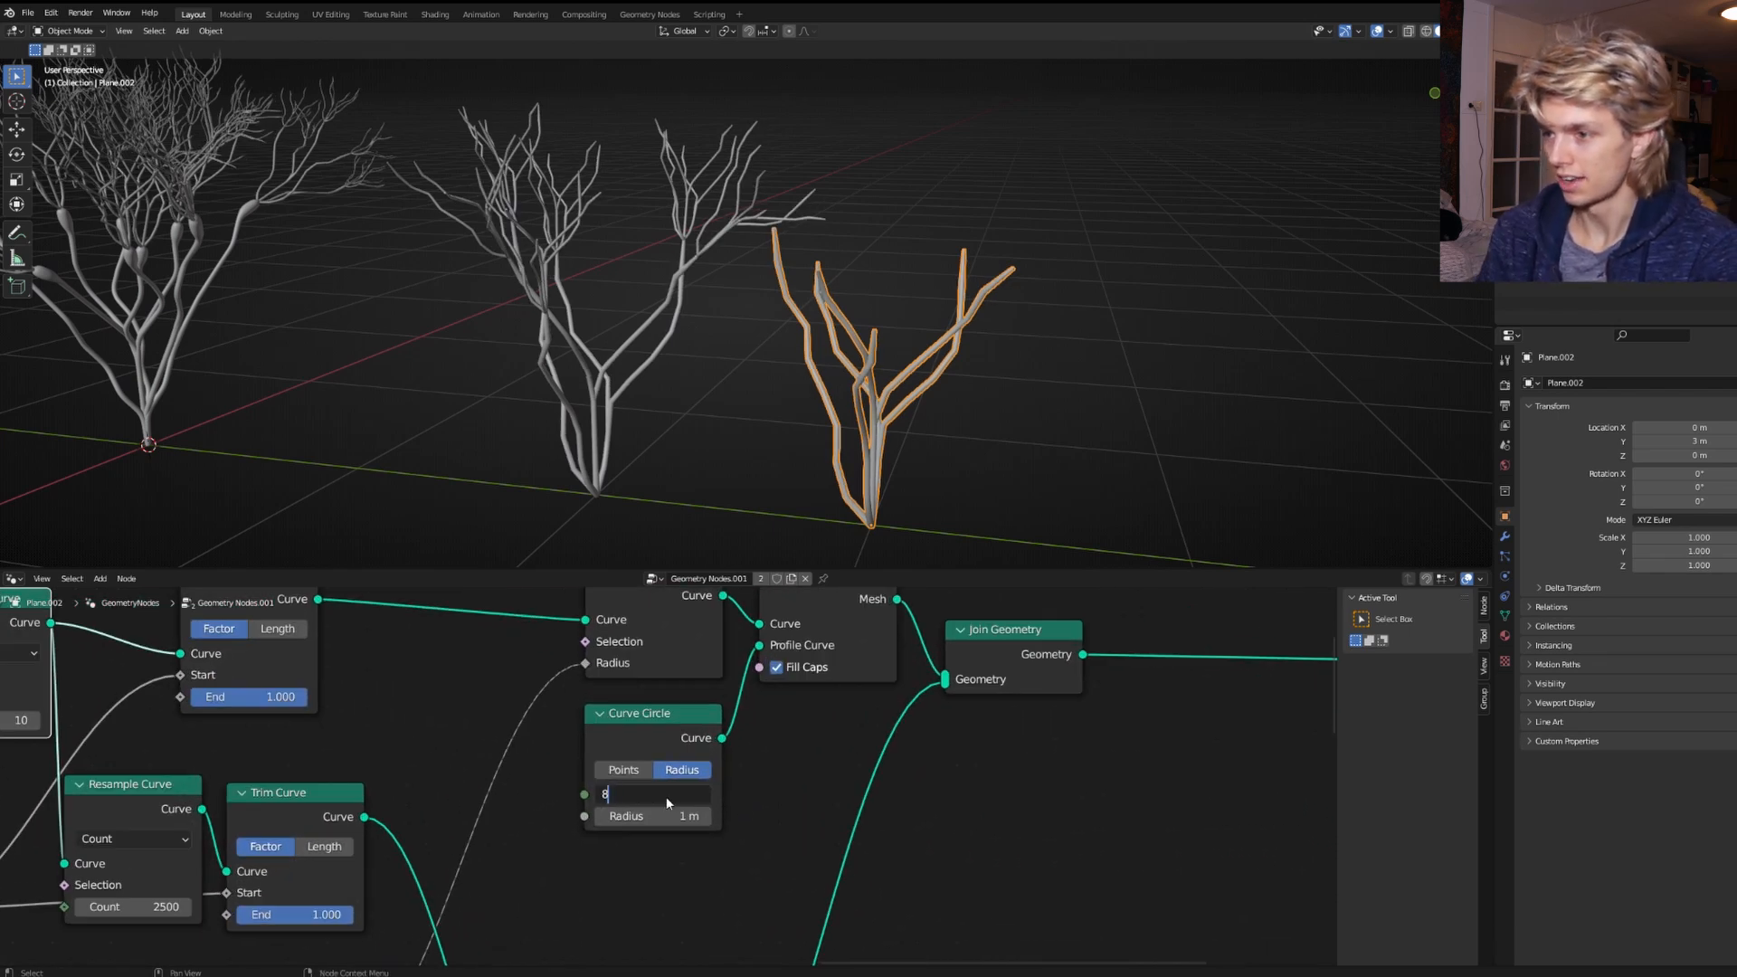
key("Return")
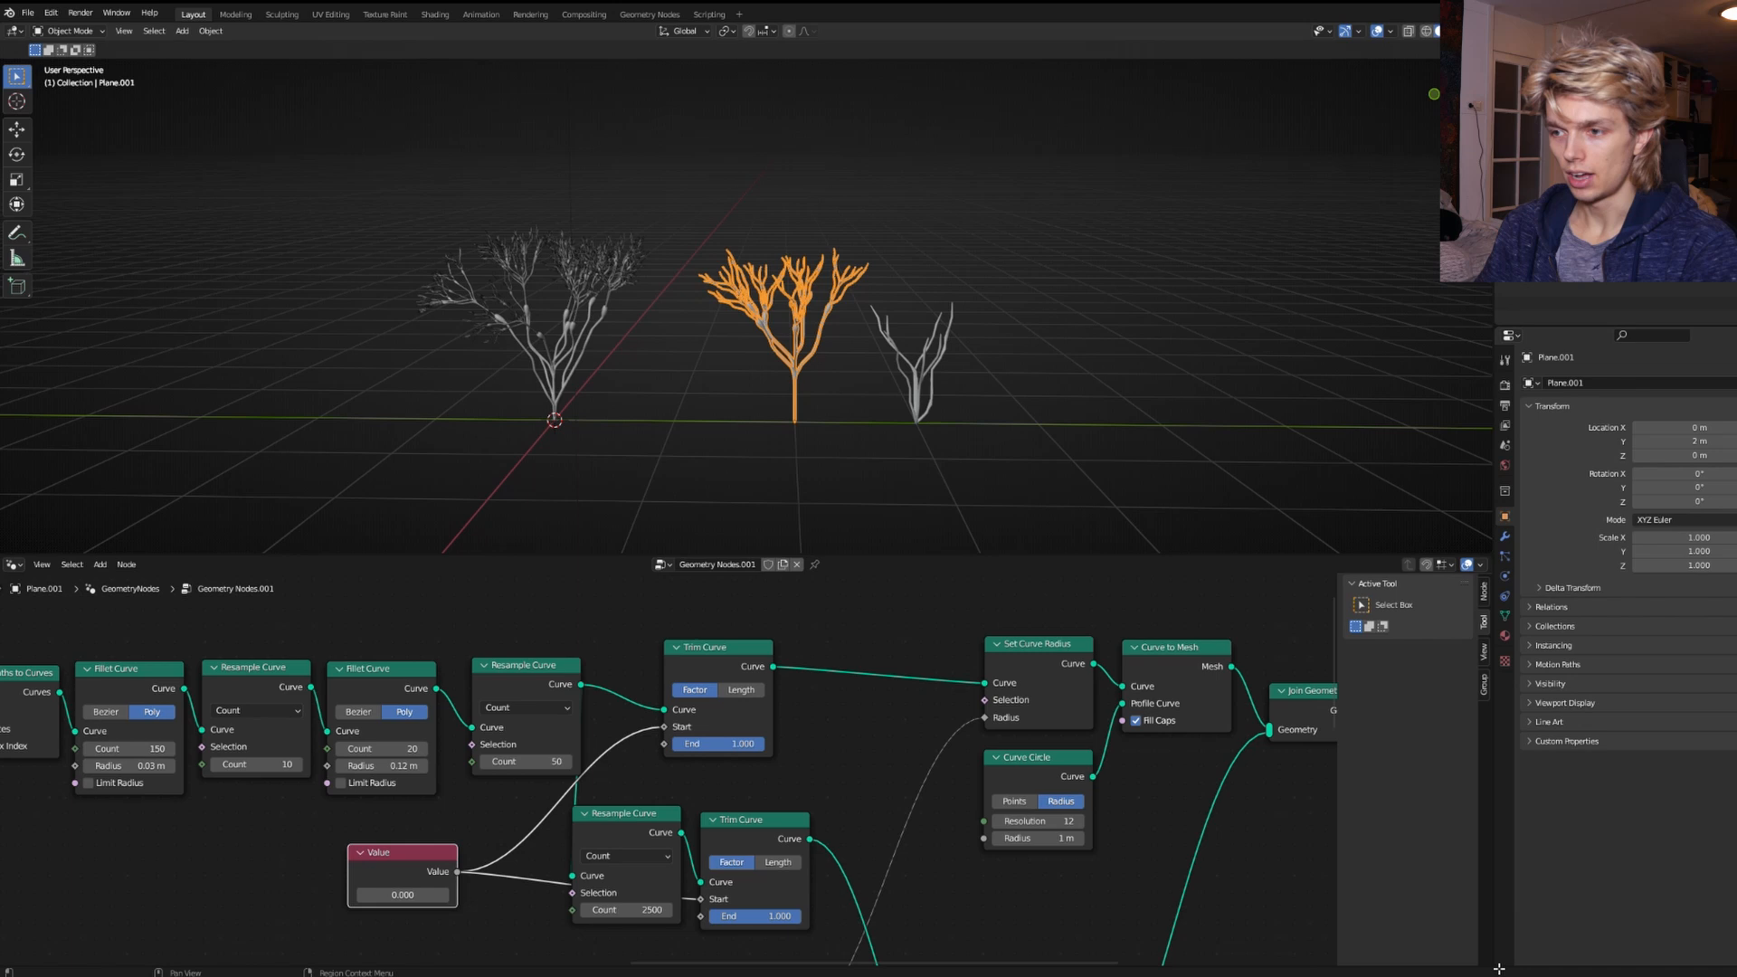
Split a new area off the lower part of the node editor and turn it into a Timeline.
left_click_drag(1499, 968, 1487, 898)
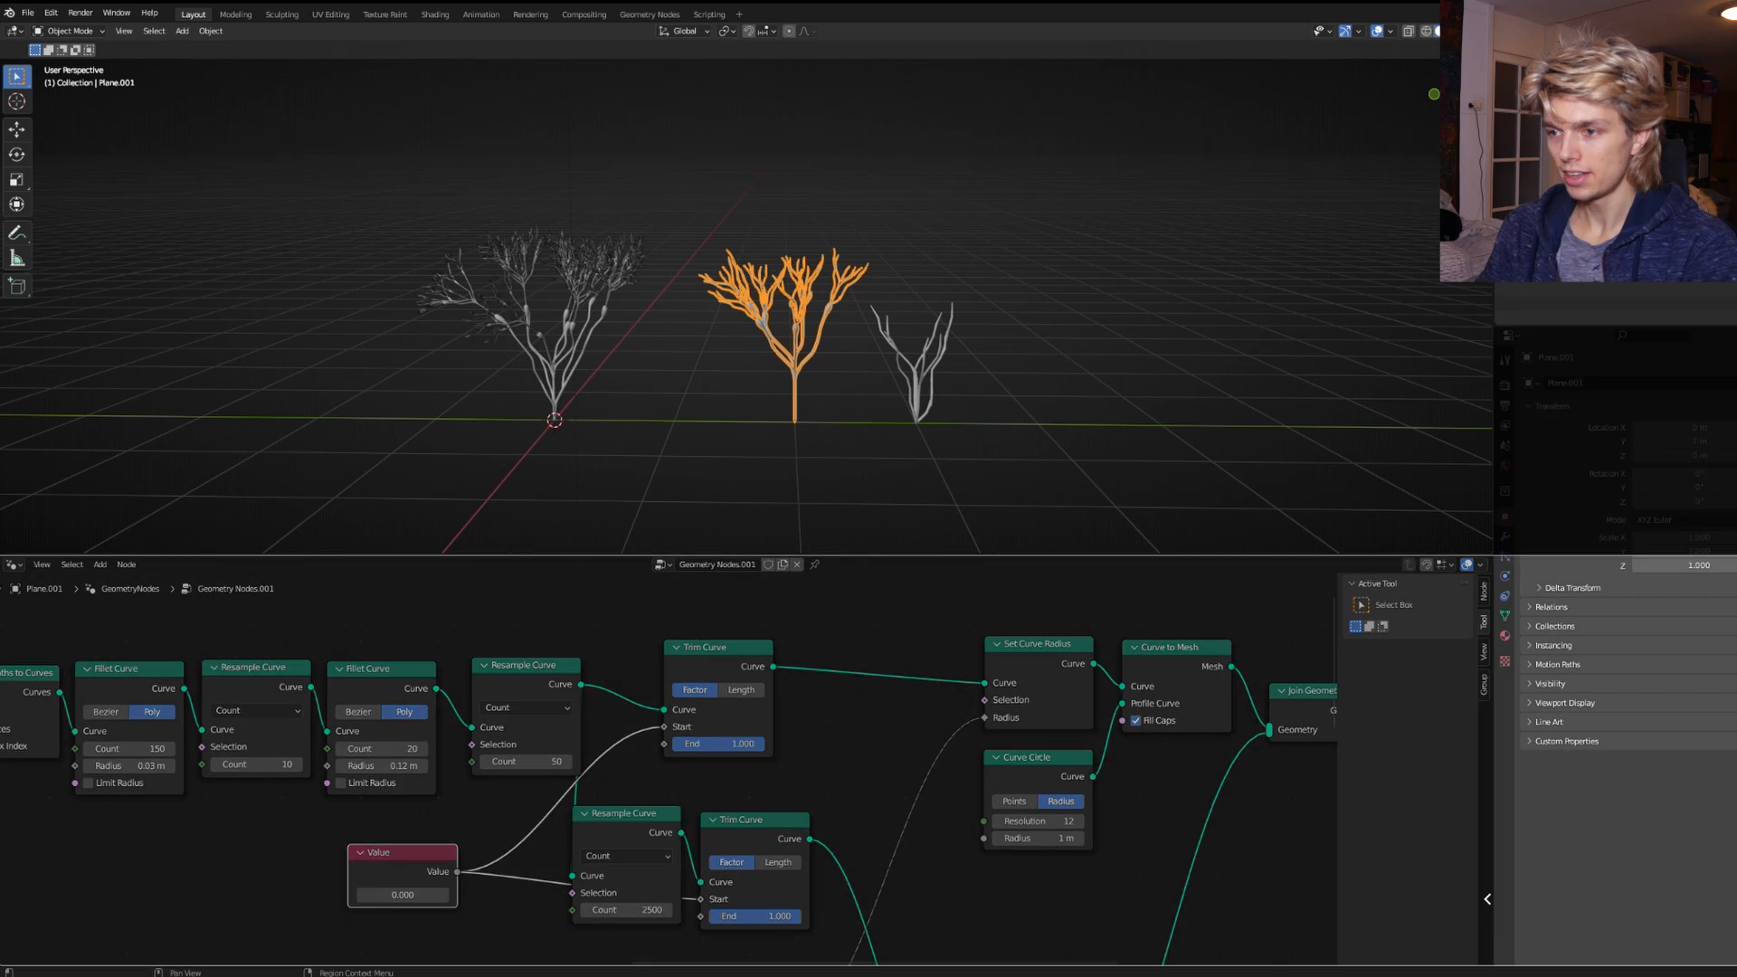
key("Escape")
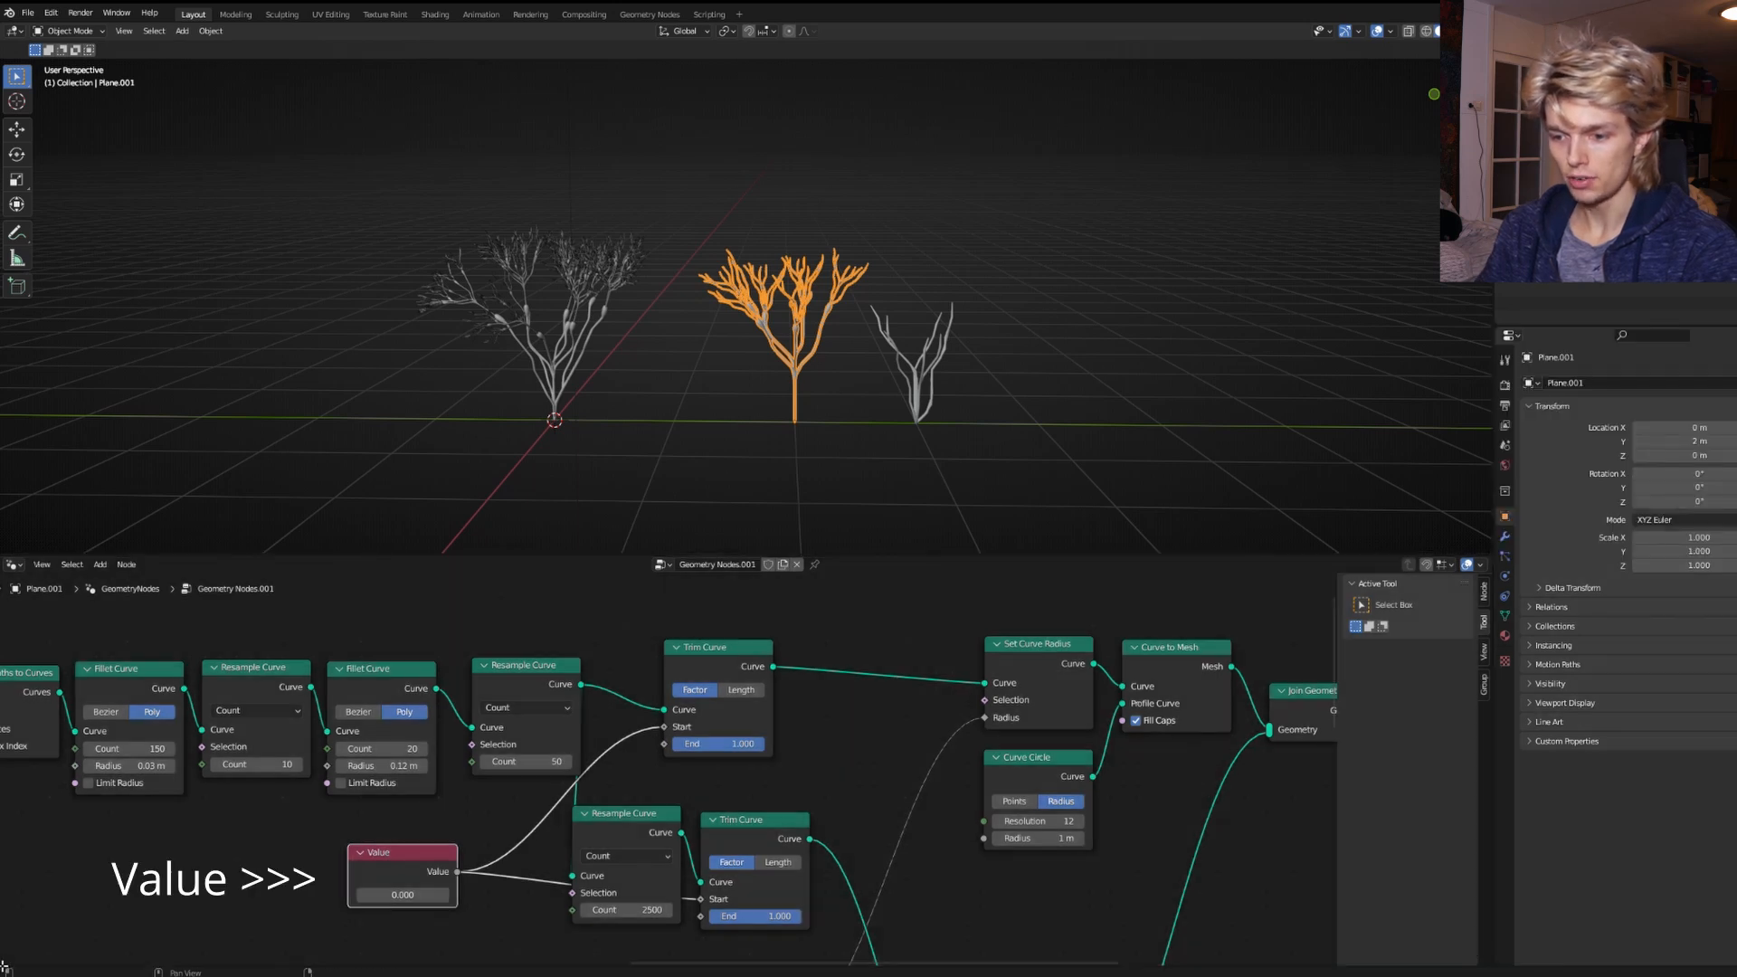
left_click_drag(4, 966, 32, 821)
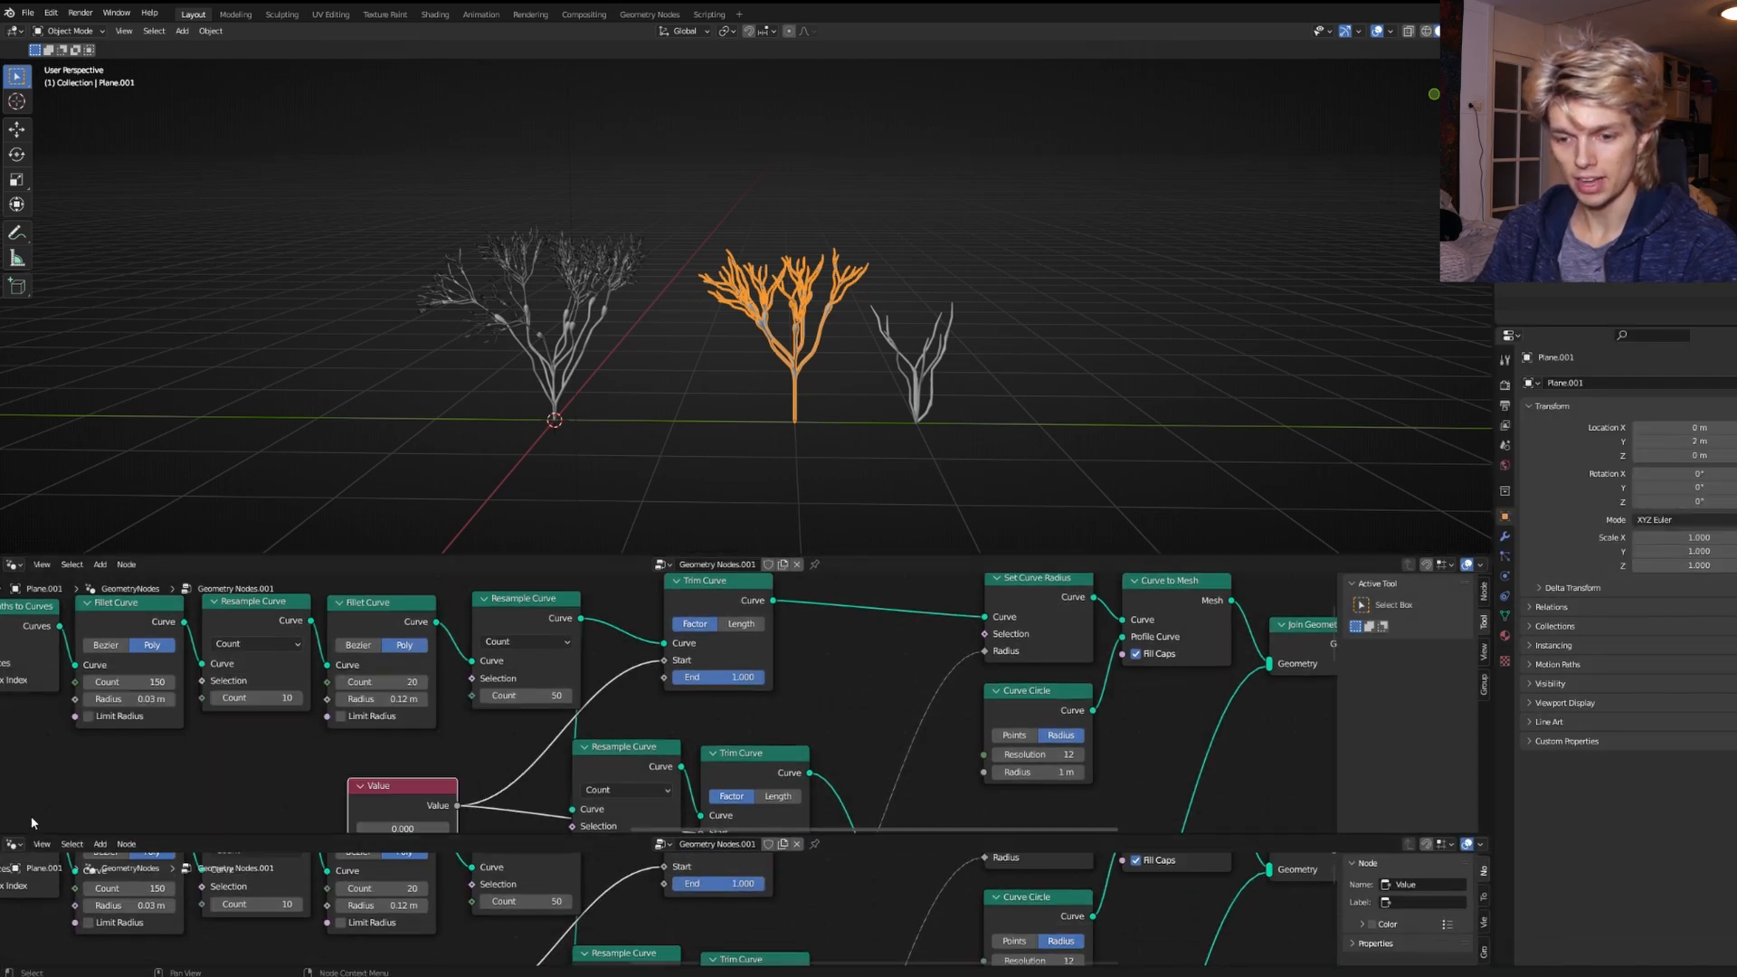
left_click(13, 843)
left_click(211, 726)
Select the Plane tree and set its Value node to 0.99.
left_click(563, 340)
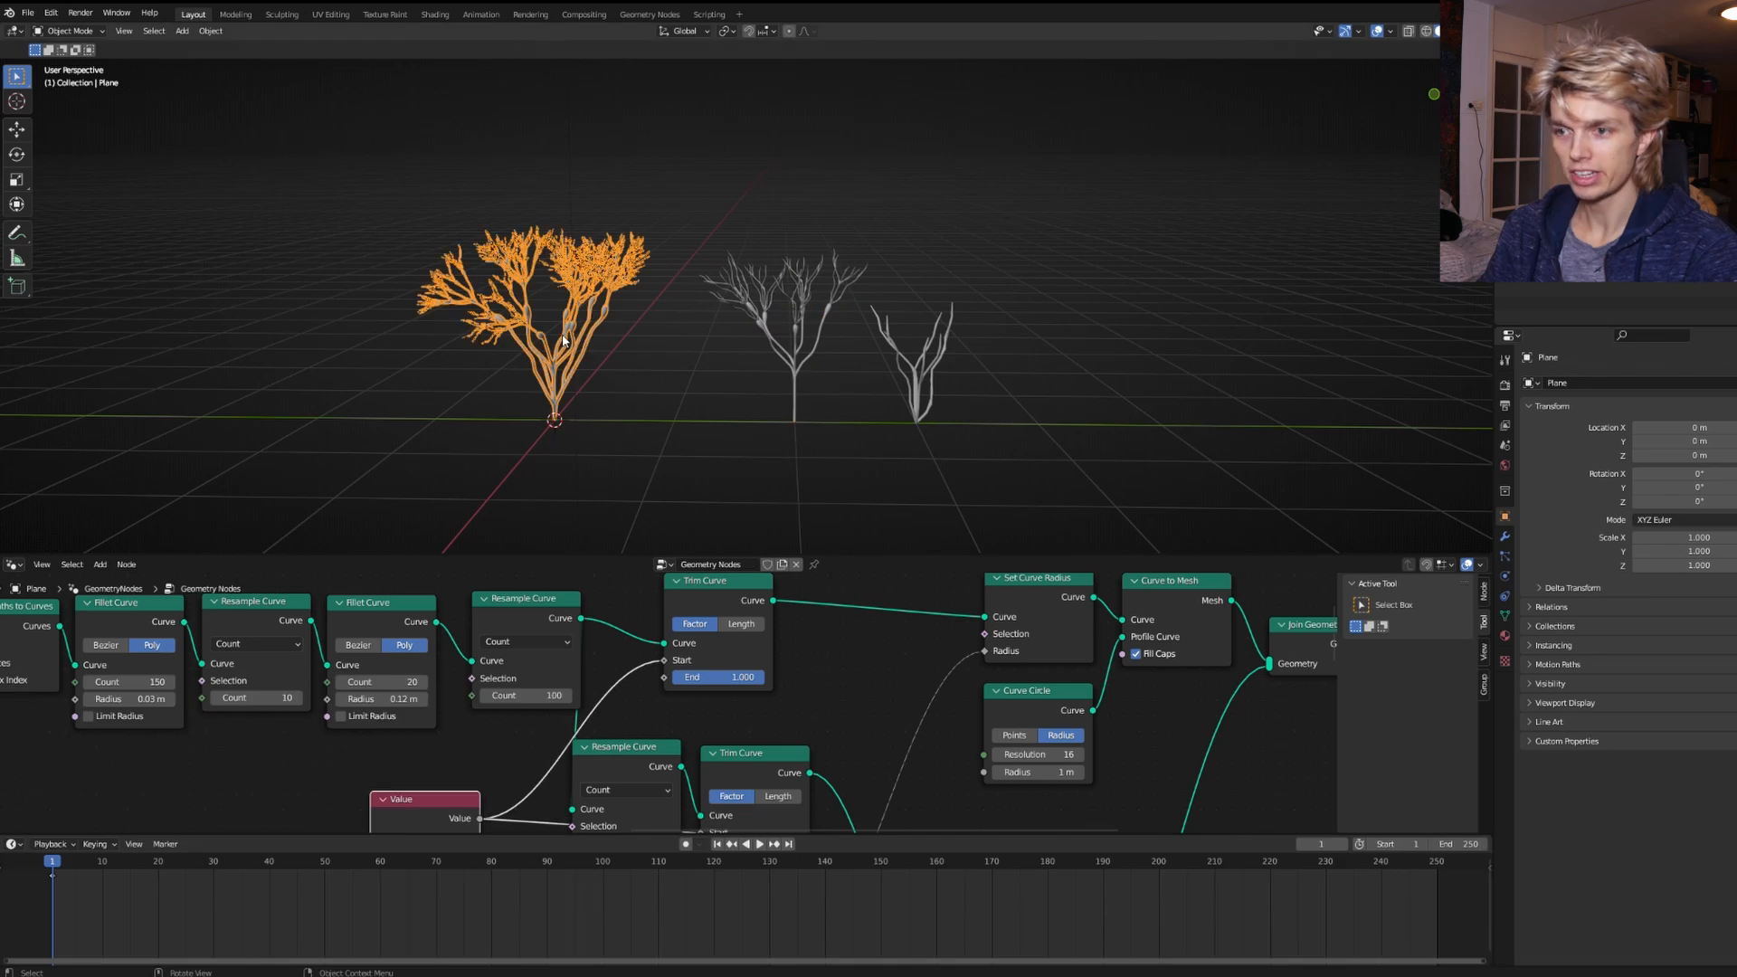
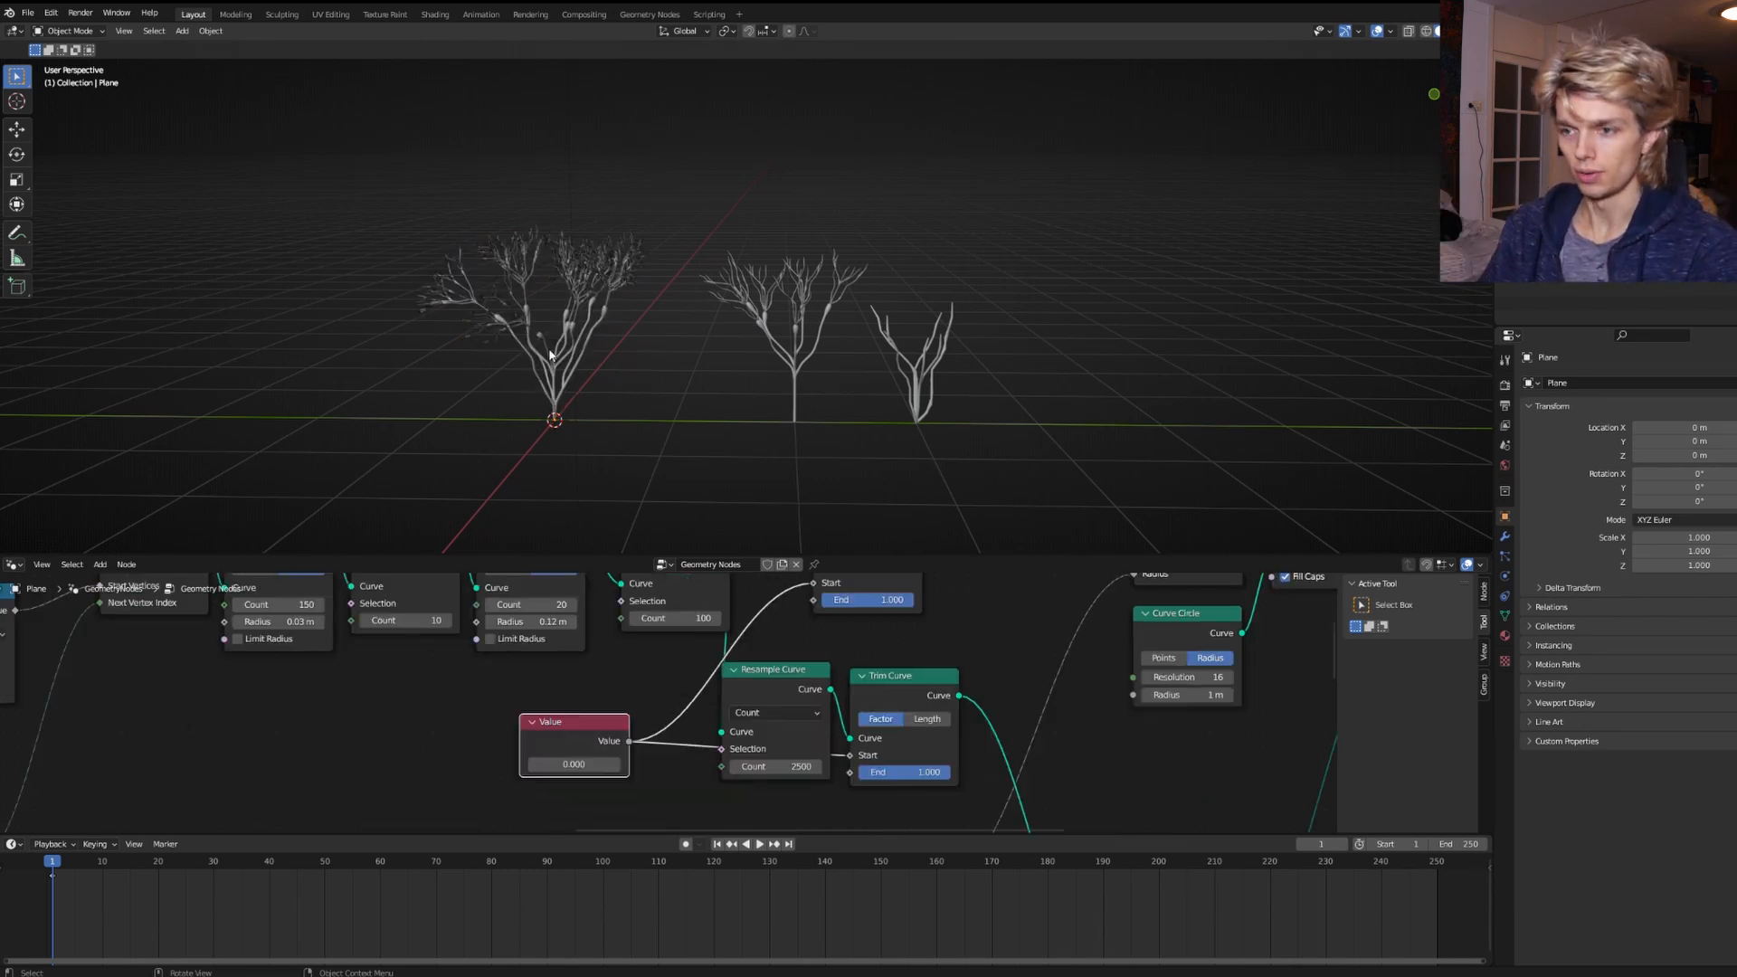
left_click(549, 349)
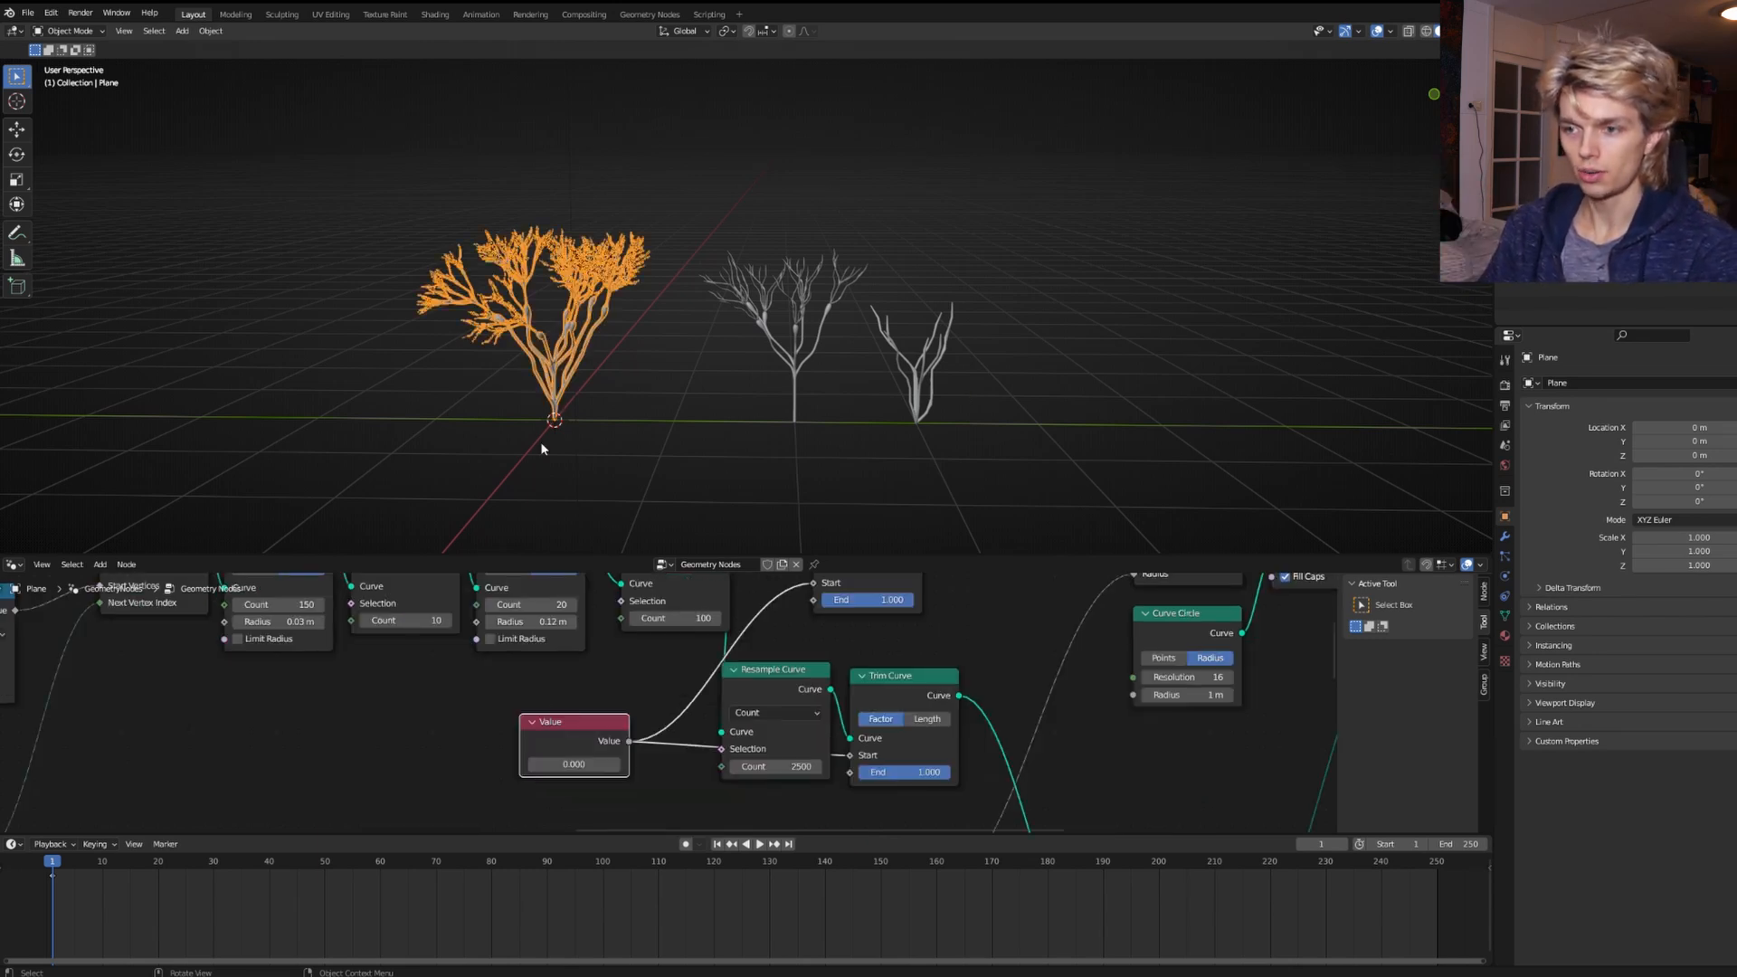
left_click(575, 766)
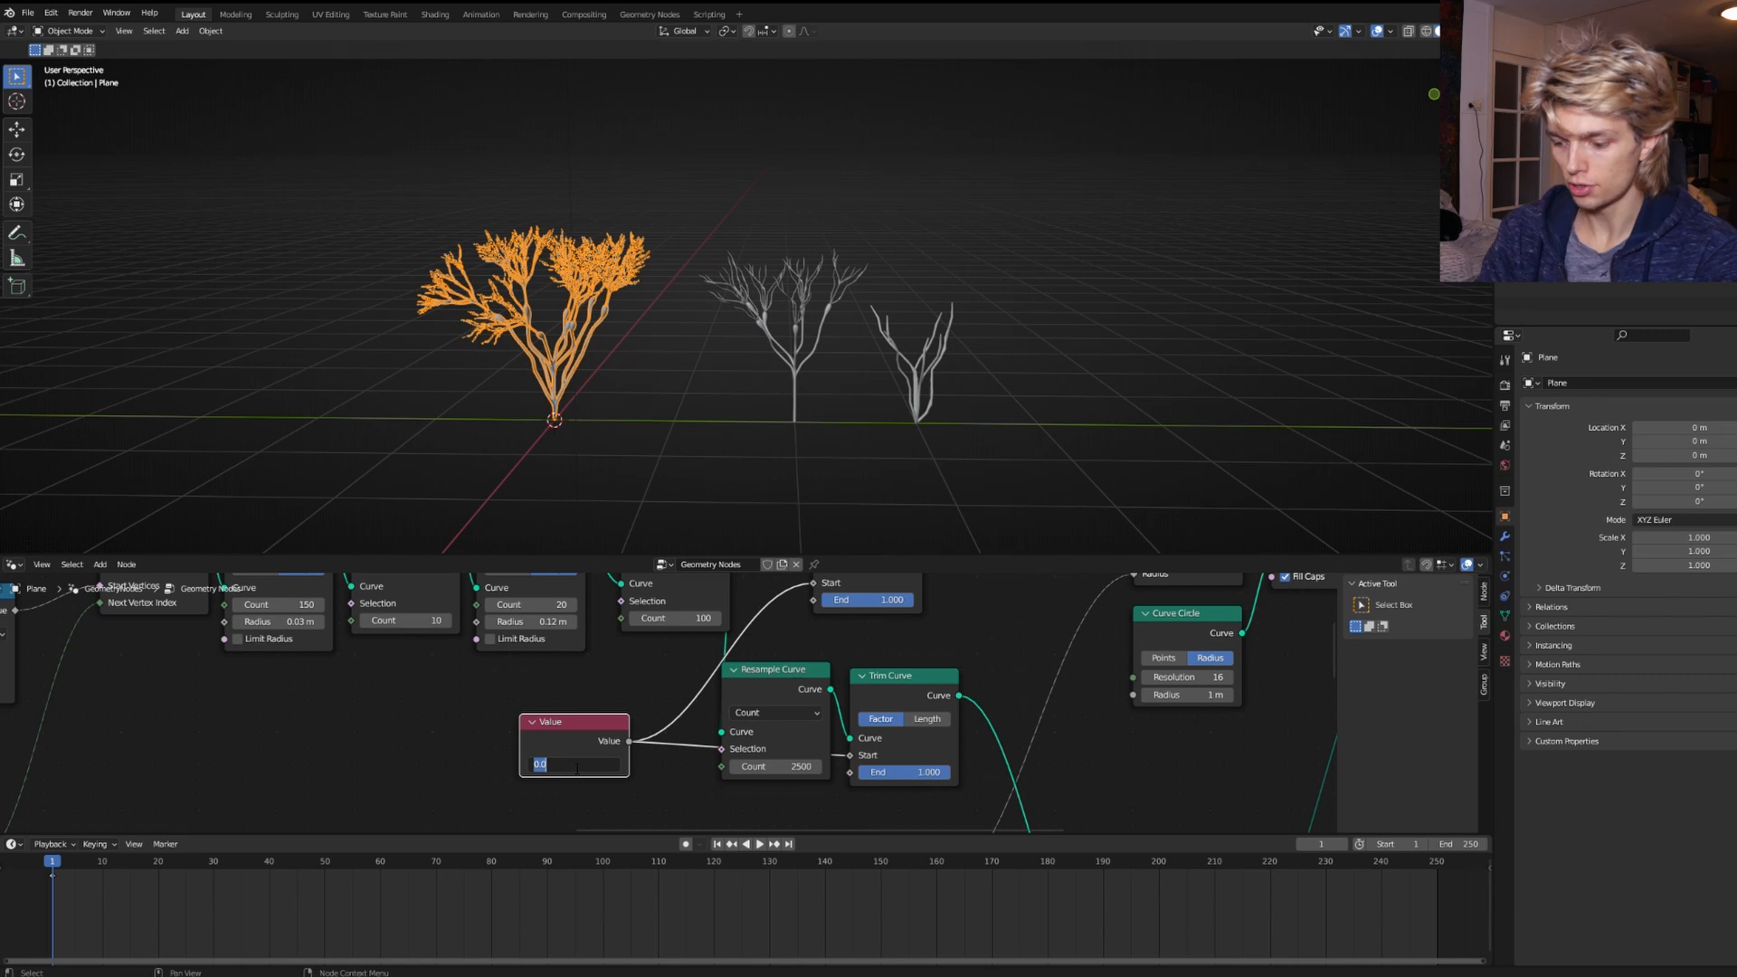
key("BackSpace")
type(".99")
key("Return")
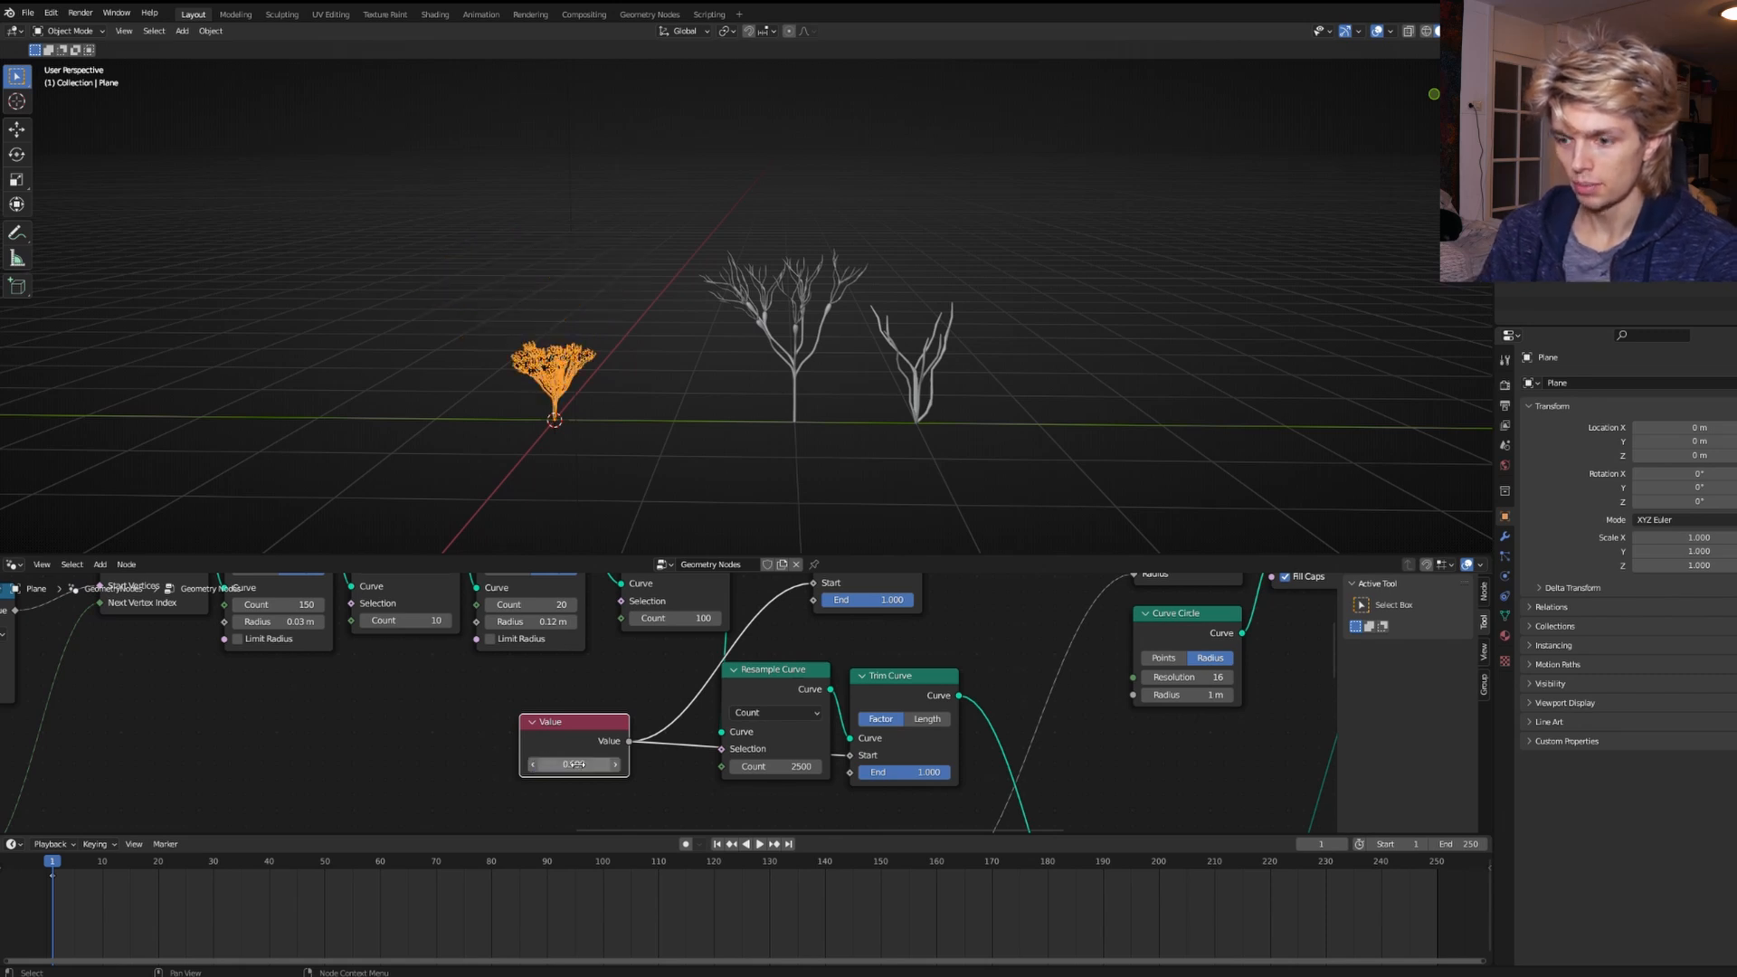
Try 1 in the Plane tree's Value node and restore it to 0.99.
left_click(577, 764)
type("1")
key("Return")
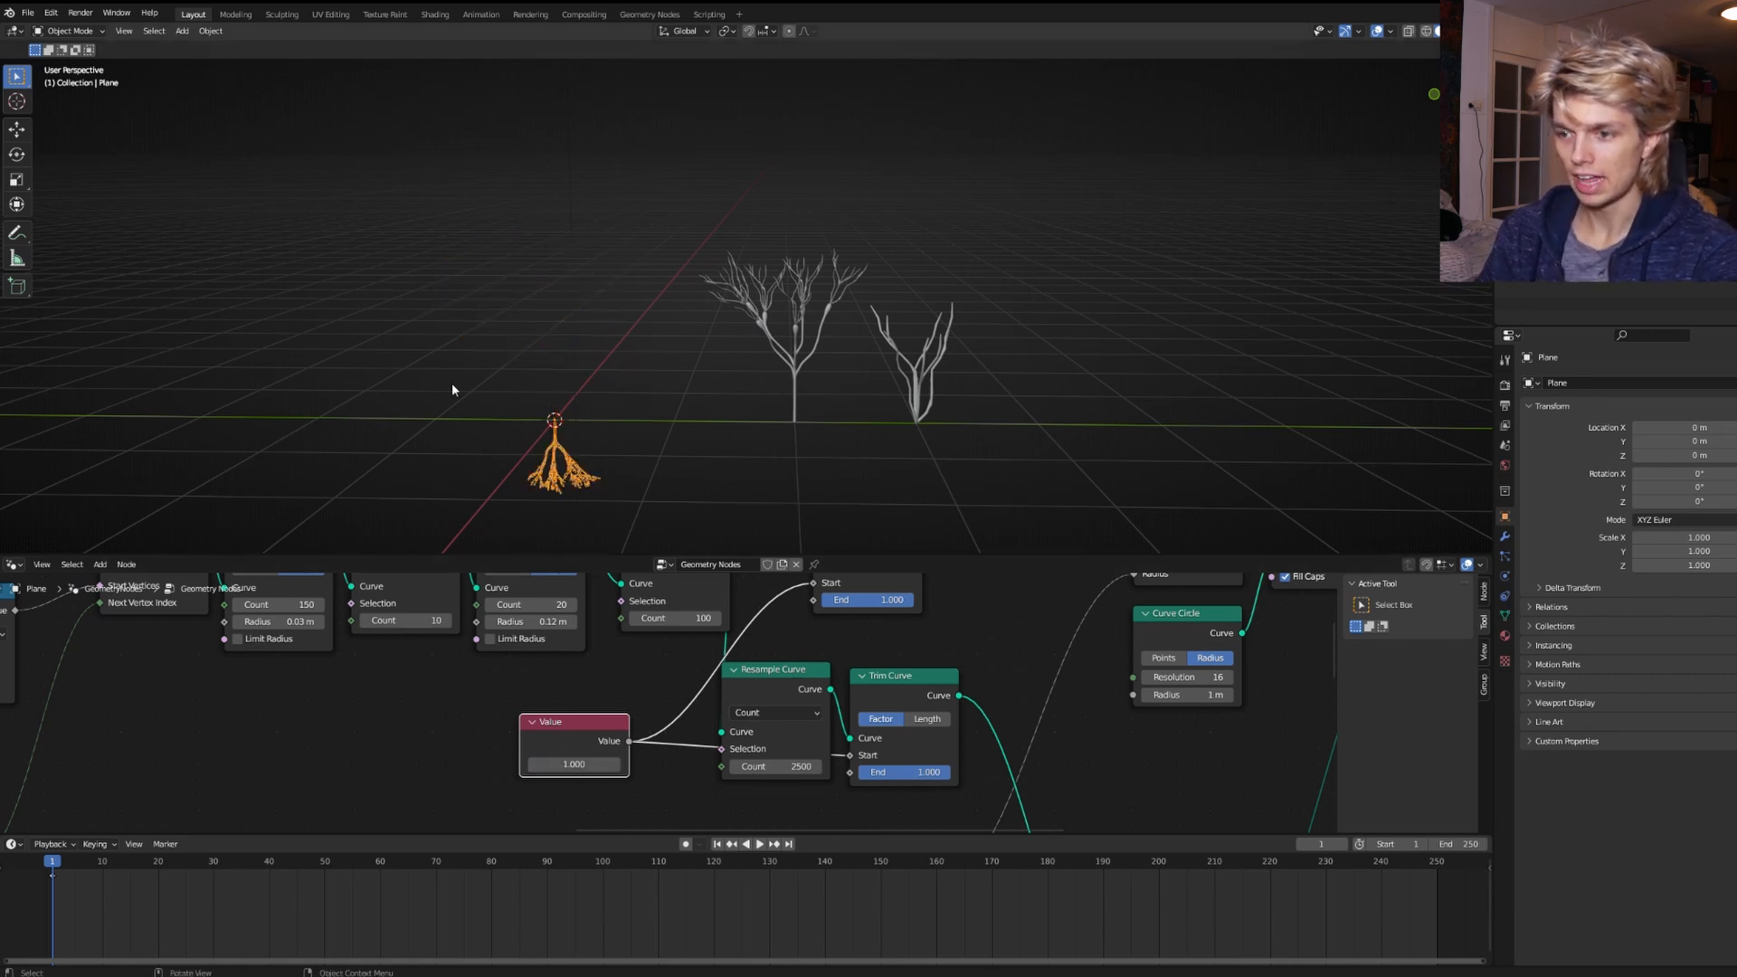
left_click(570, 764)
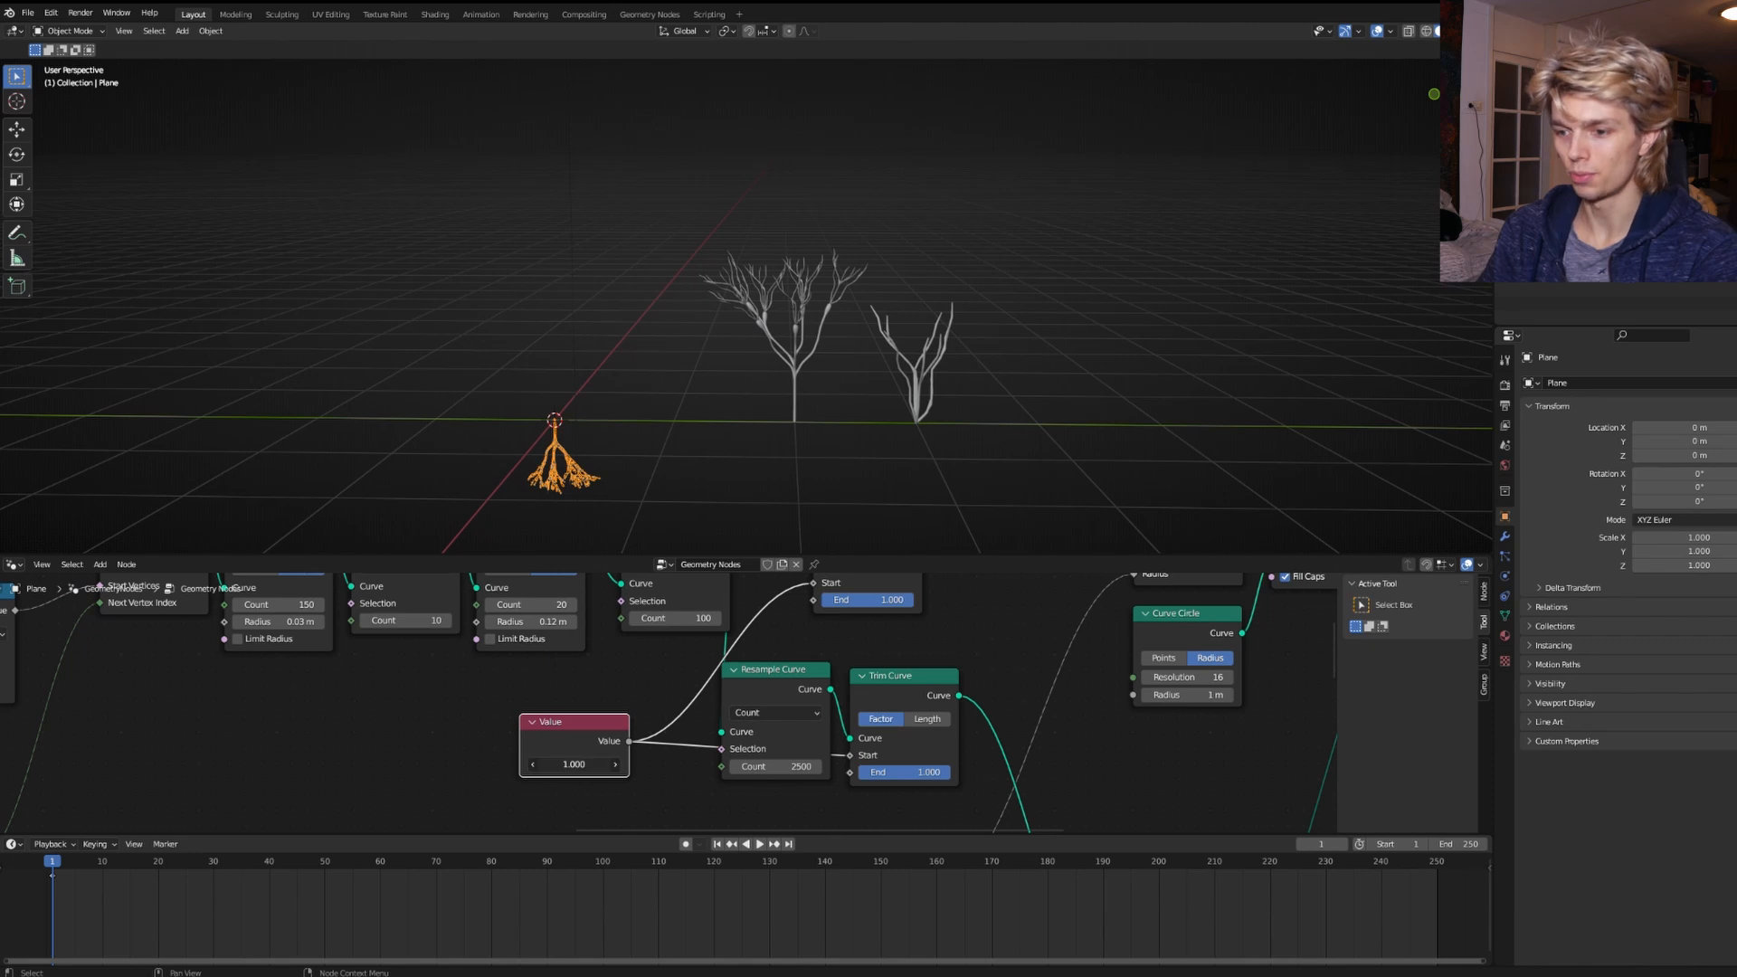
key("Return")
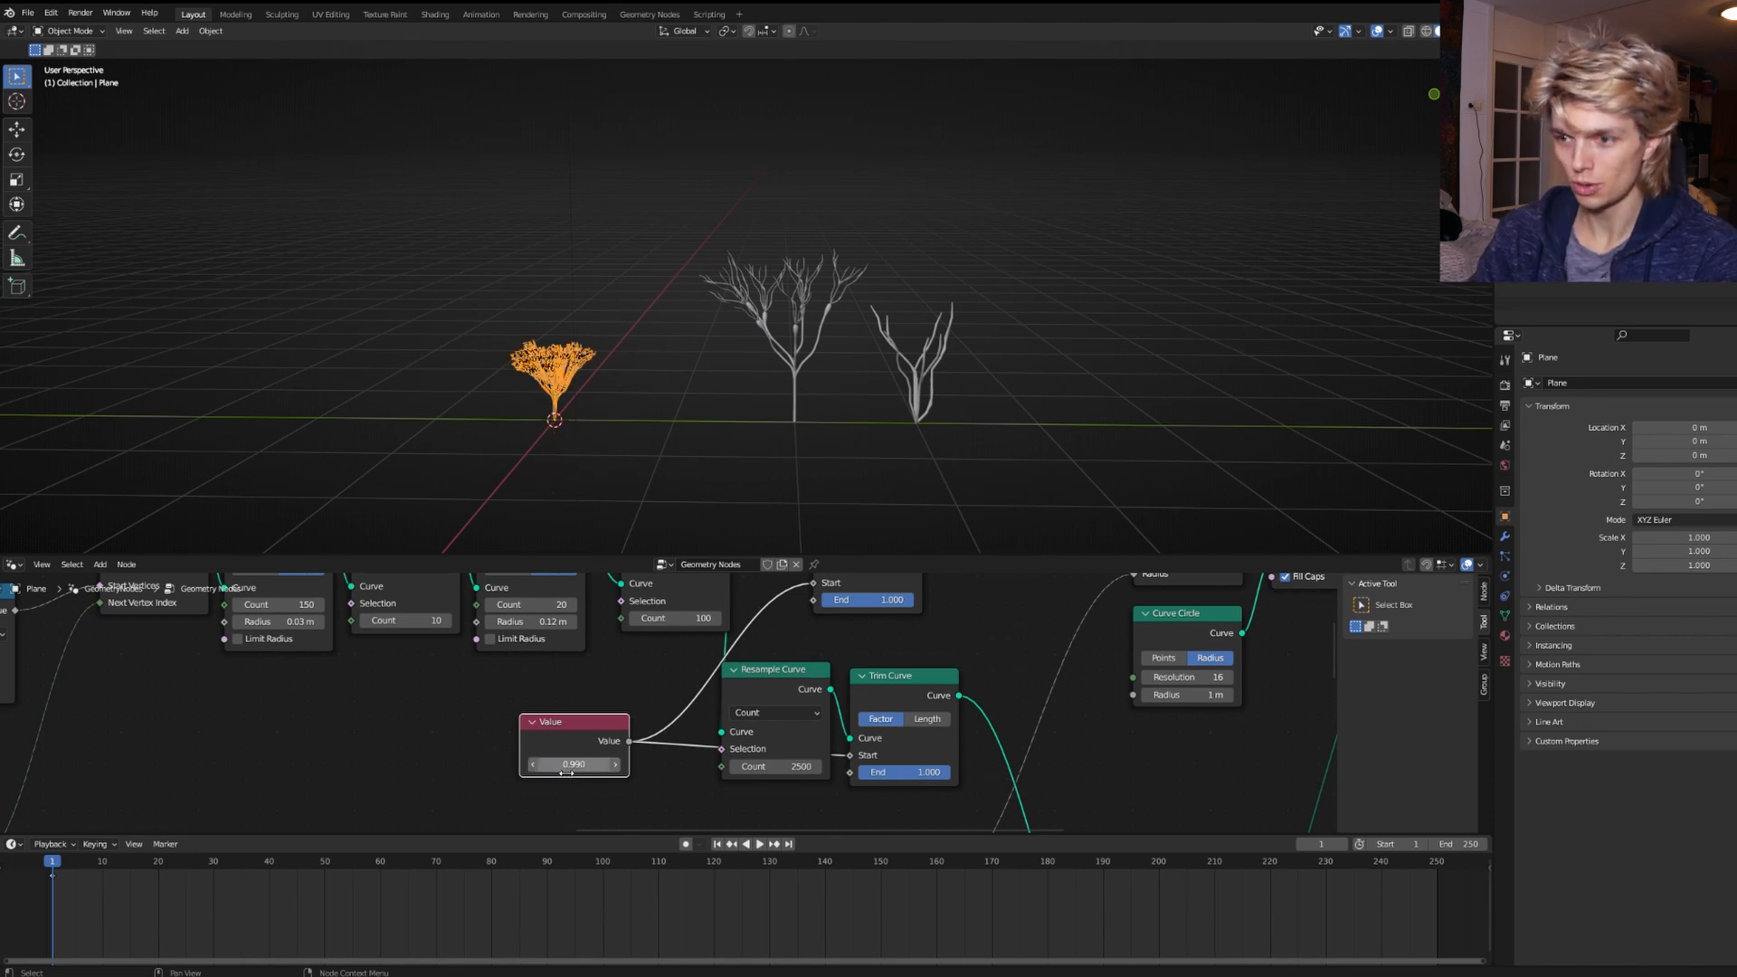
Insert a keyframe on the Plane tree's Value node at frame 1 with its 0.99 setting.
left_click(604, 424)
scroll(527, 471, "up", 4)
middle_click_drag(528, 471, 718, 363, "shift")
right_click(579, 762)
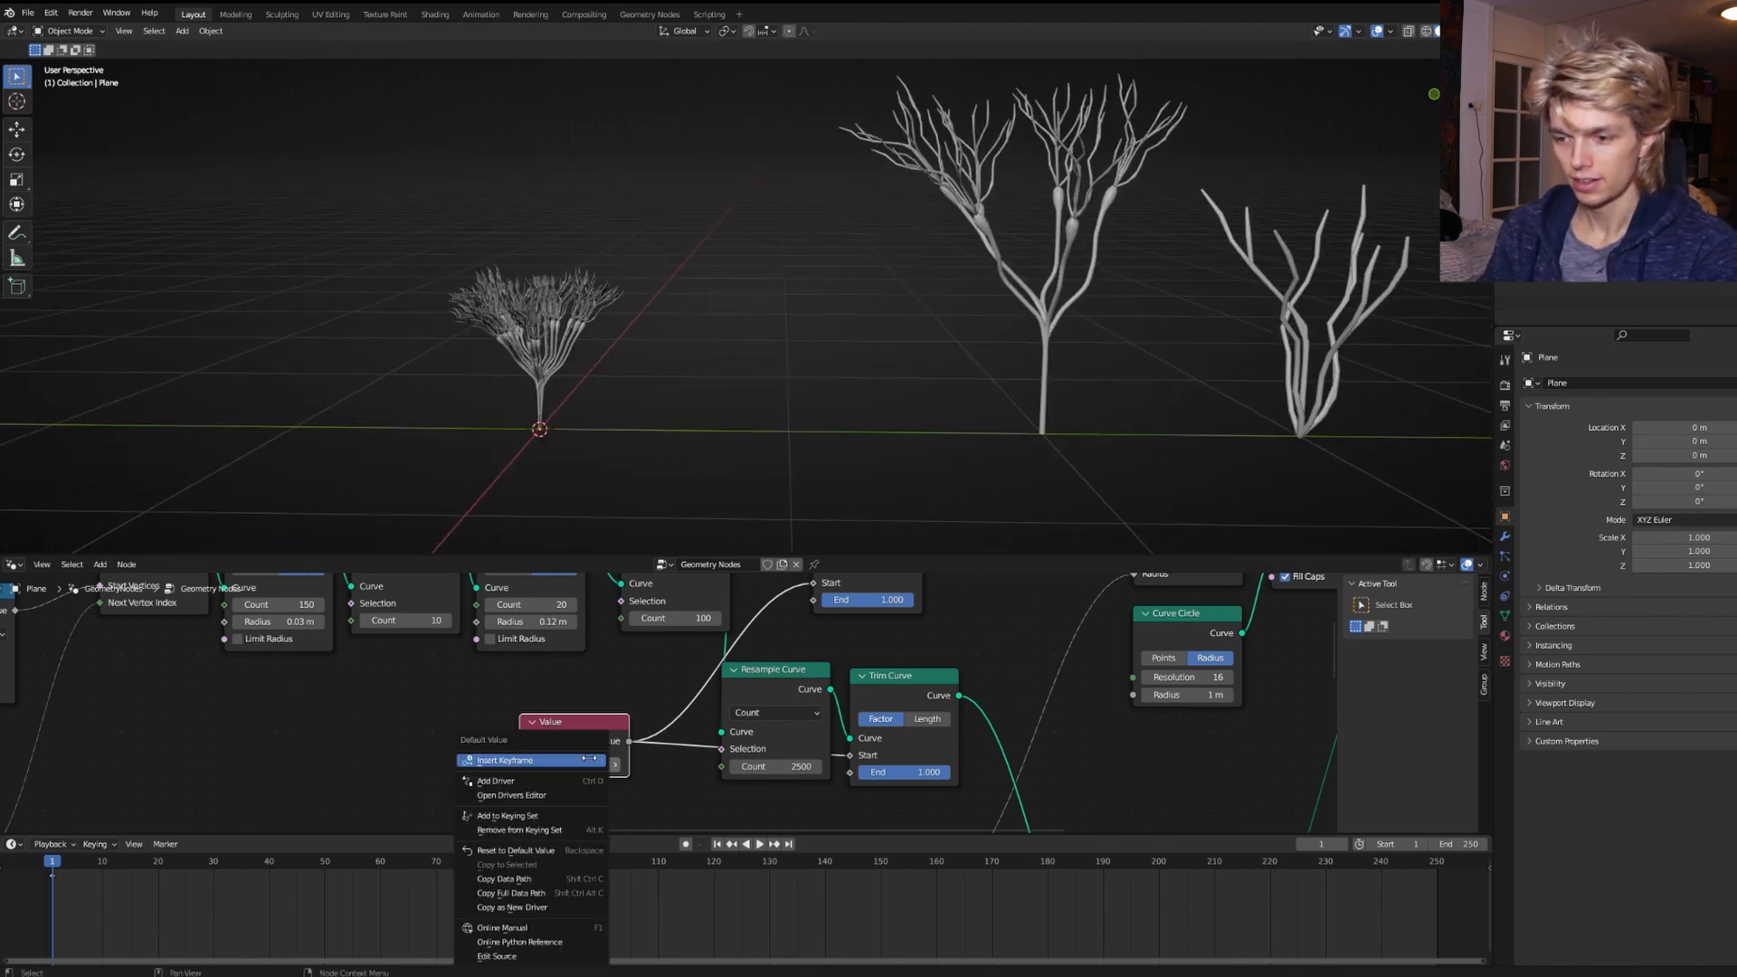
left_click(581, 755)
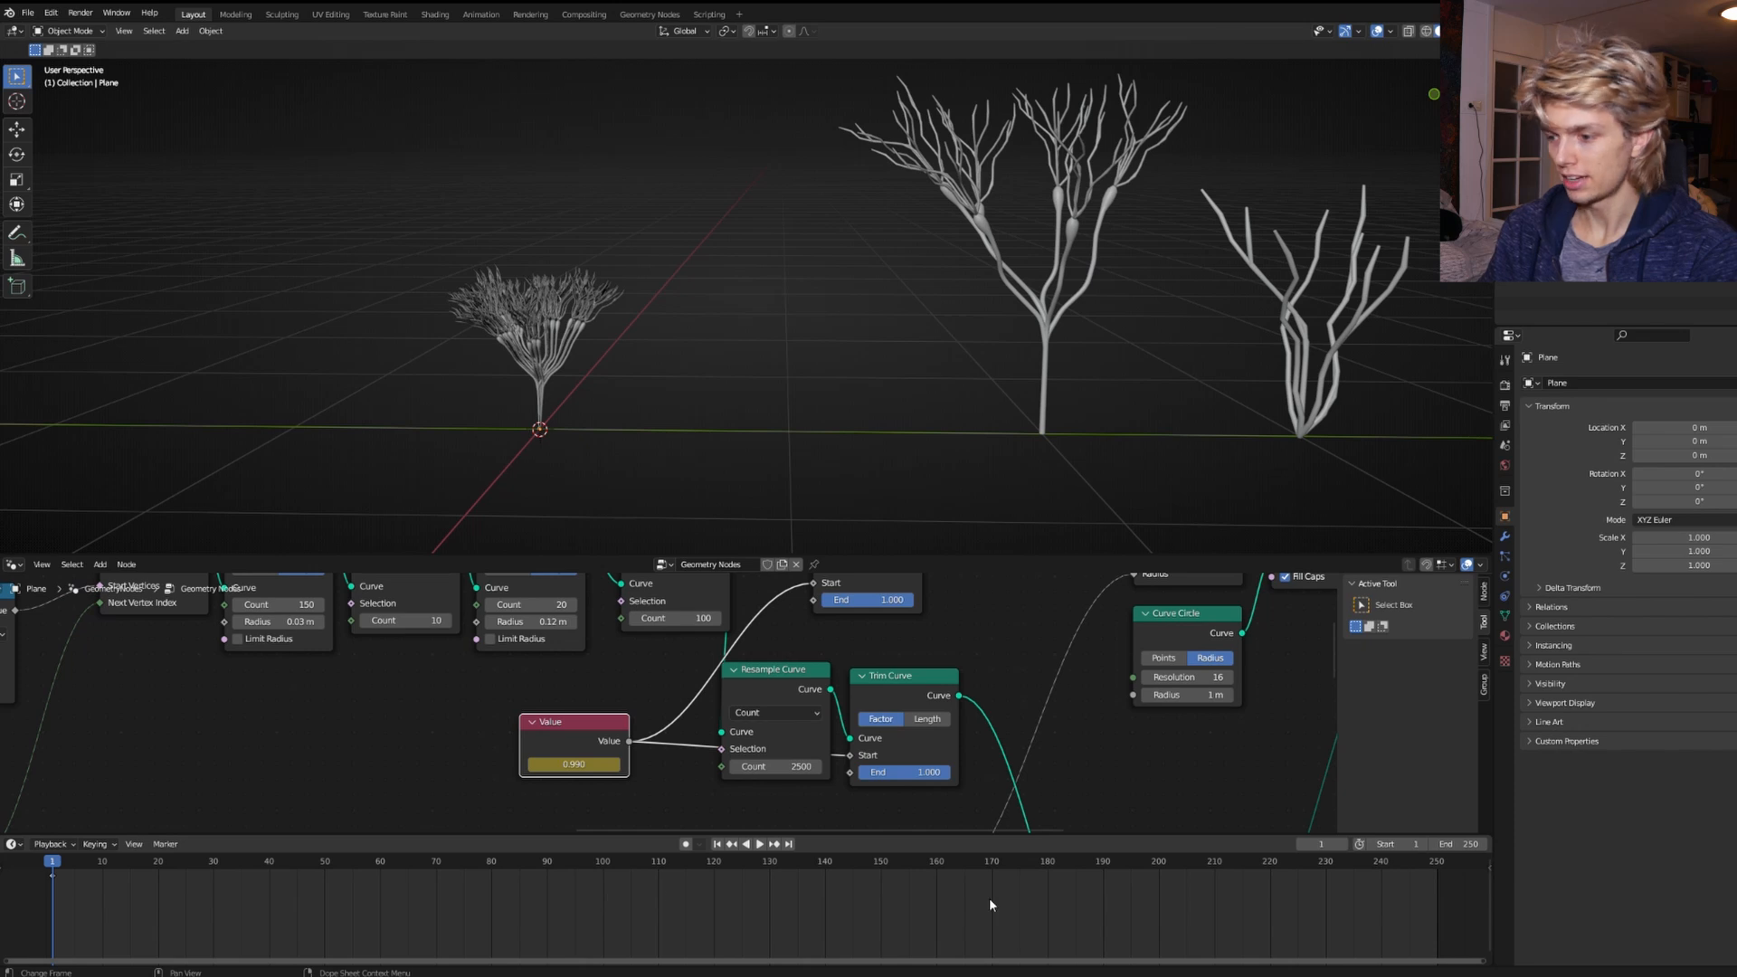
Insert a keyframe on the Plane tree's Value node at frame 200, keeping 0.99.
left_click(1155, 865)
right_click(582, 766)
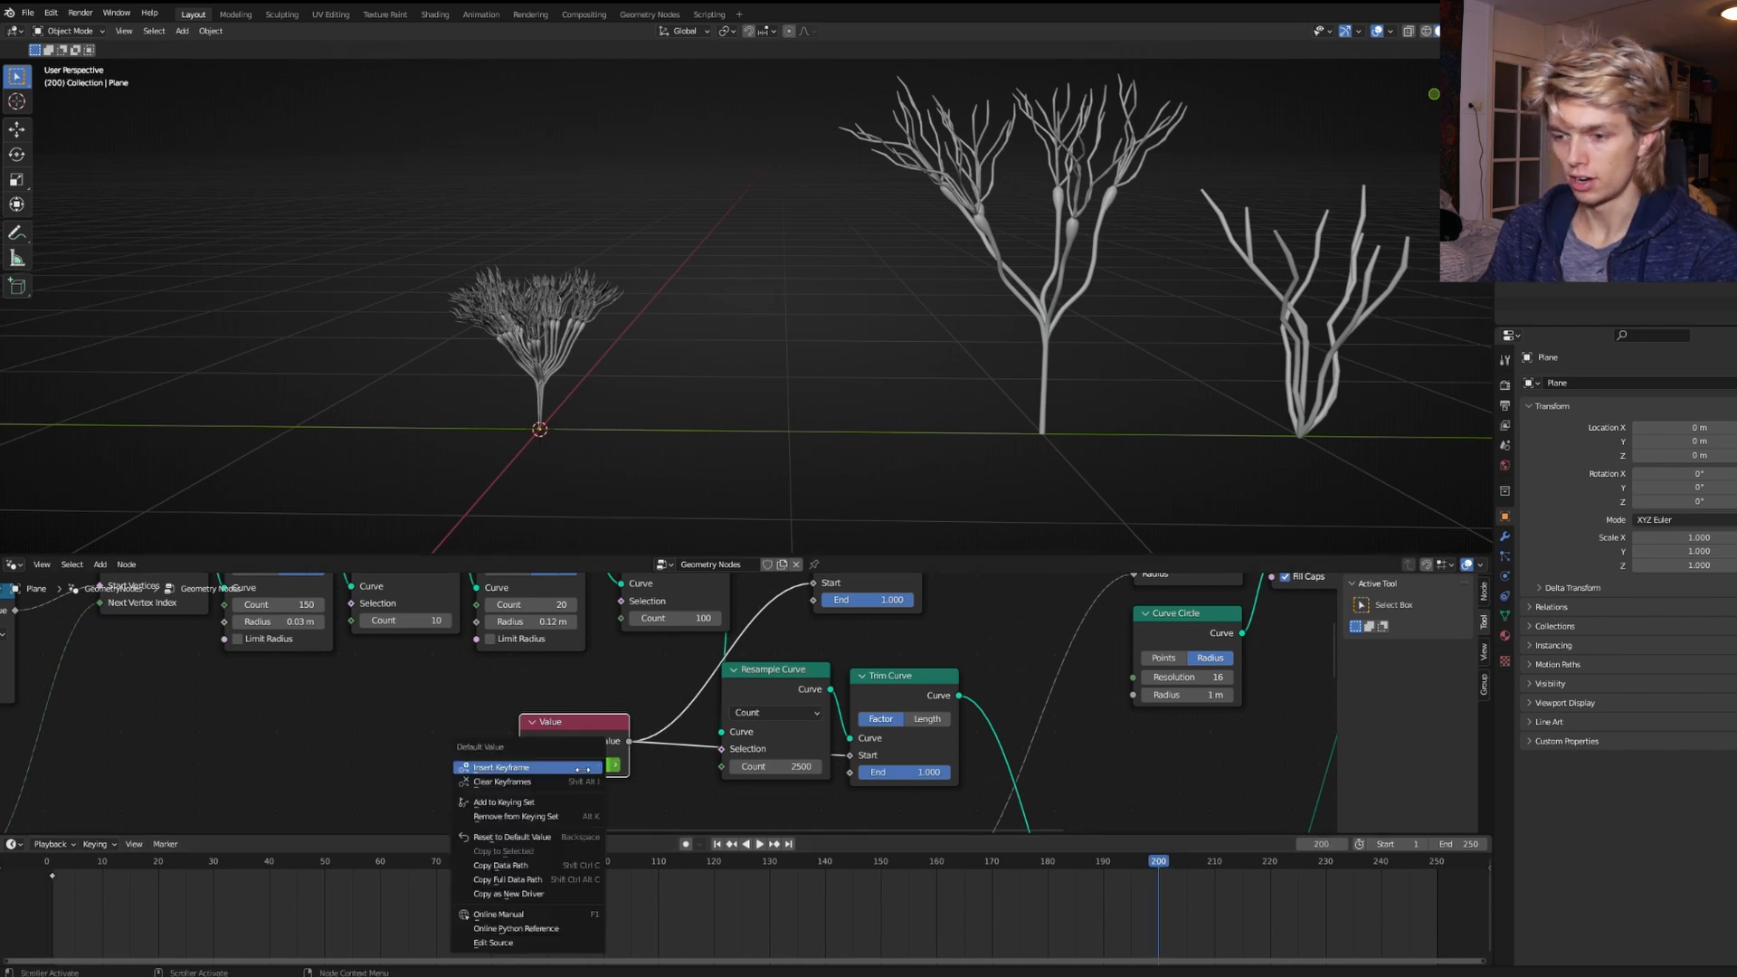
left_click(583, 768)
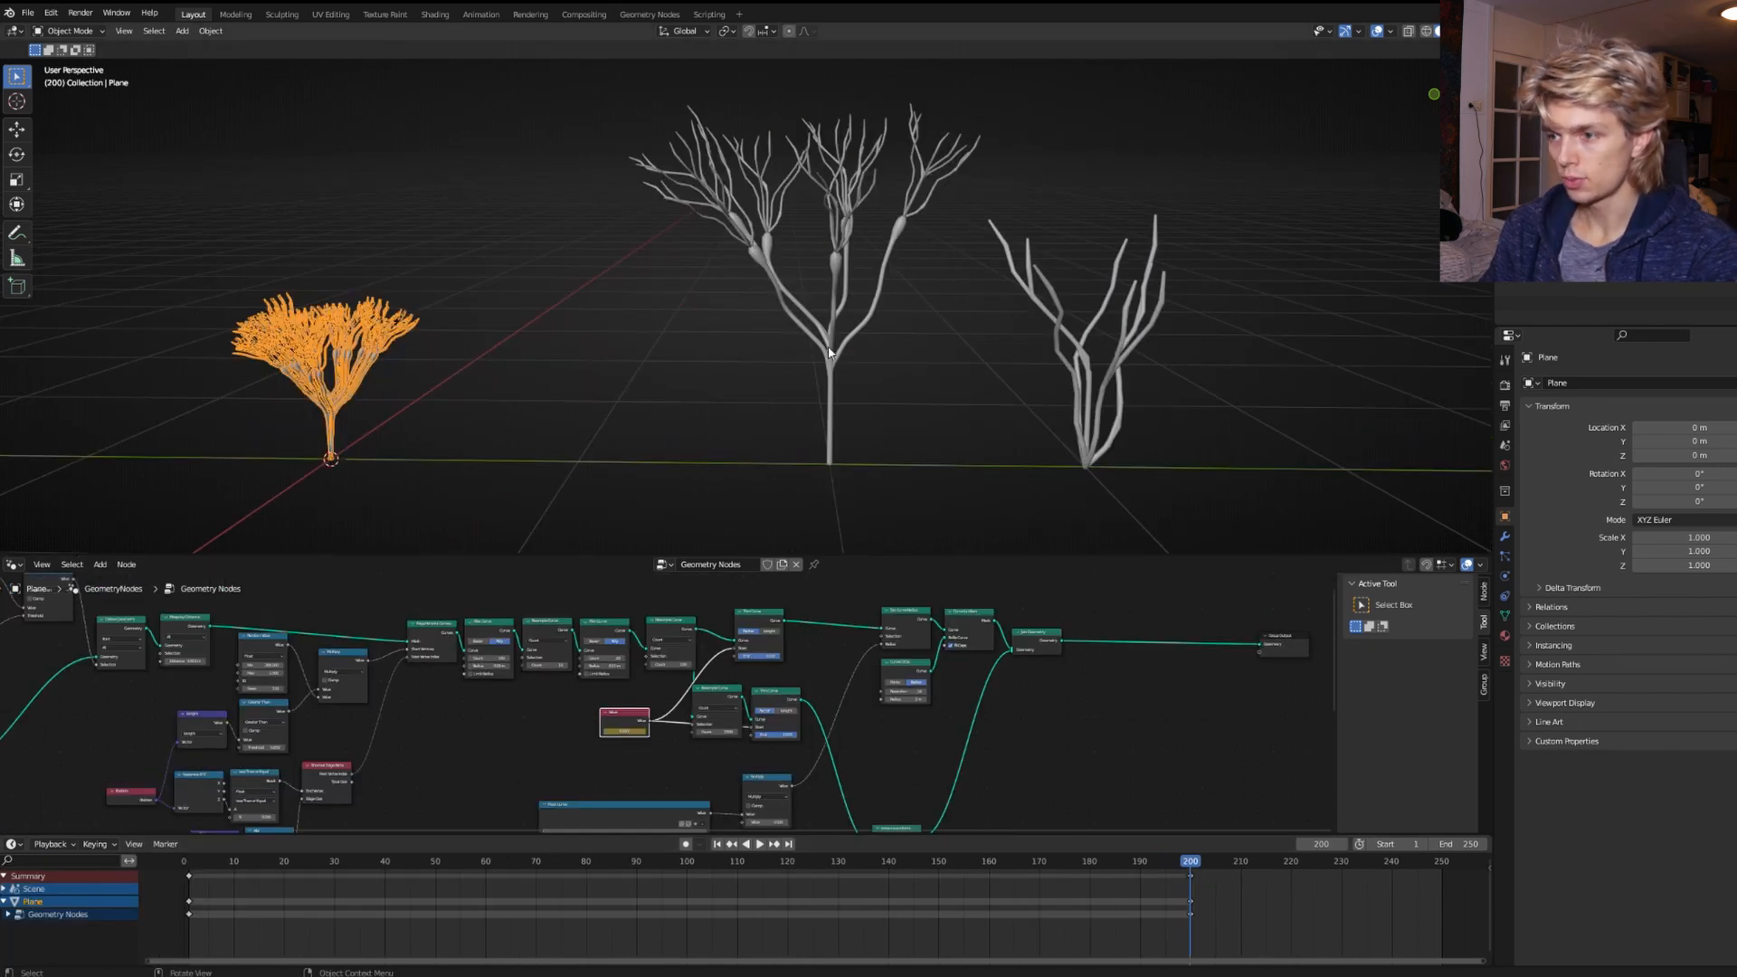
Select the Plane.001 tree and keyframe its Value node at 0 on frame 200.
left_click(830, 353)
scroll(593, 735, "up", 2)
right_click(583, 741)
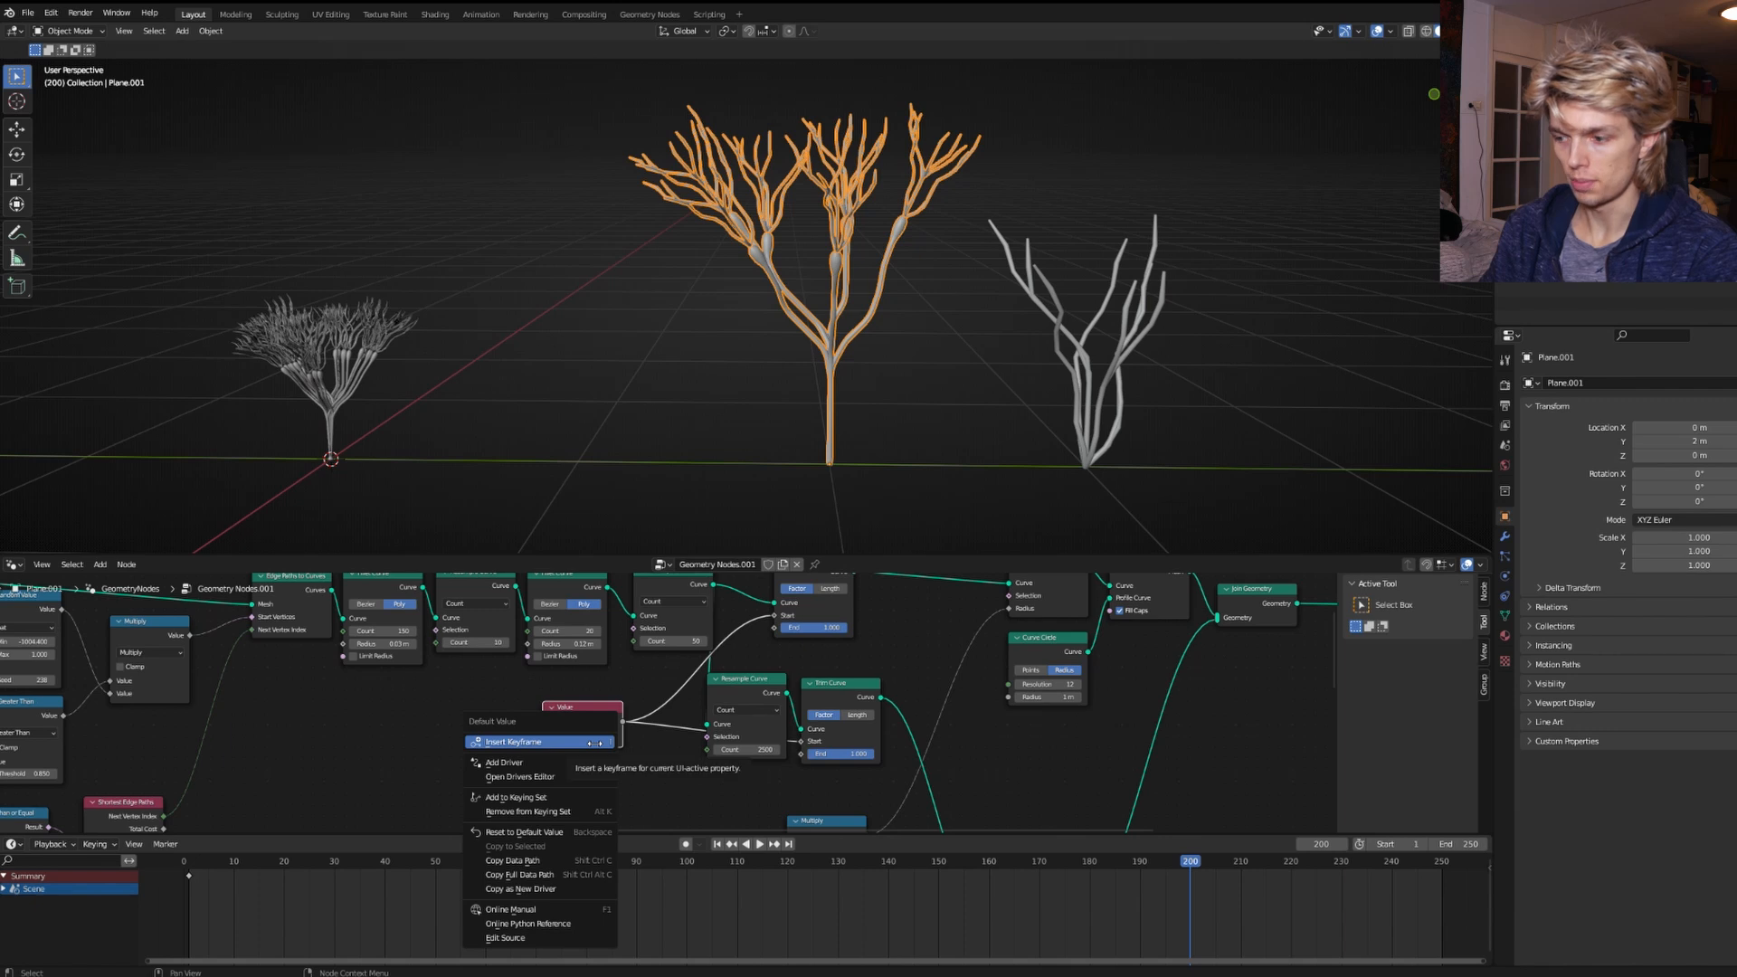
left_click(594, 741)
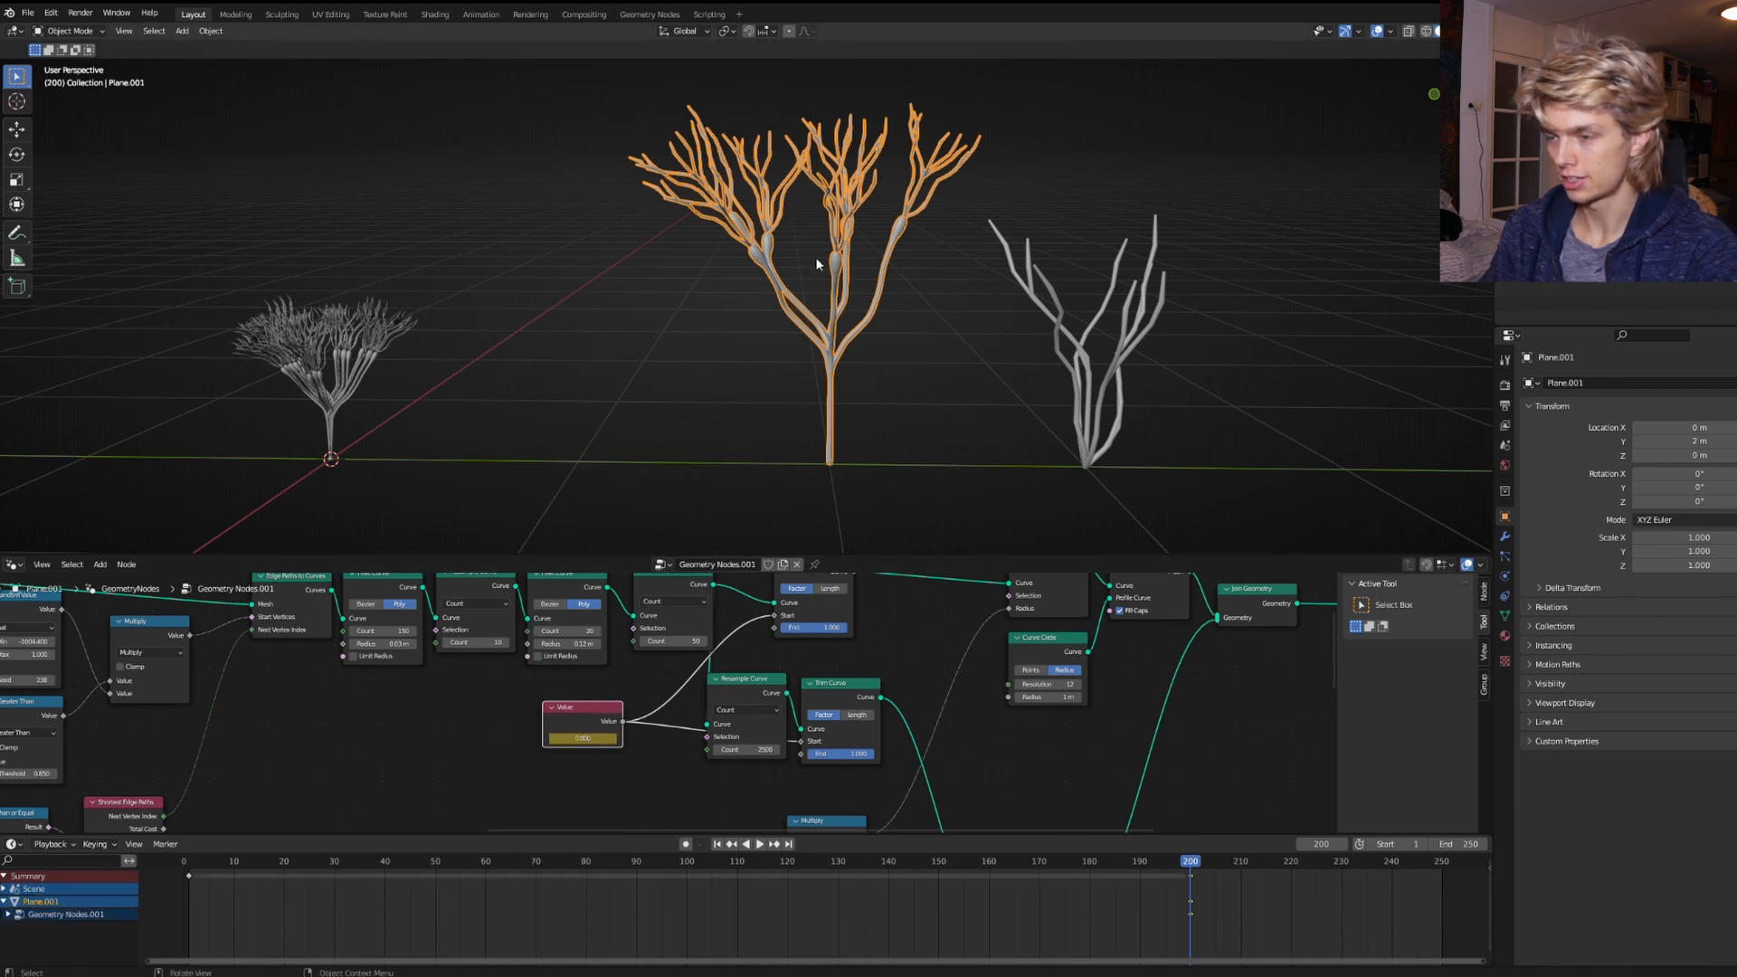
At frame 70, set the Plane.001 tree's Value node to 0.999 and insert a keyframe.
left_click(536, 865)
scroll(550, 779, "up", 2)
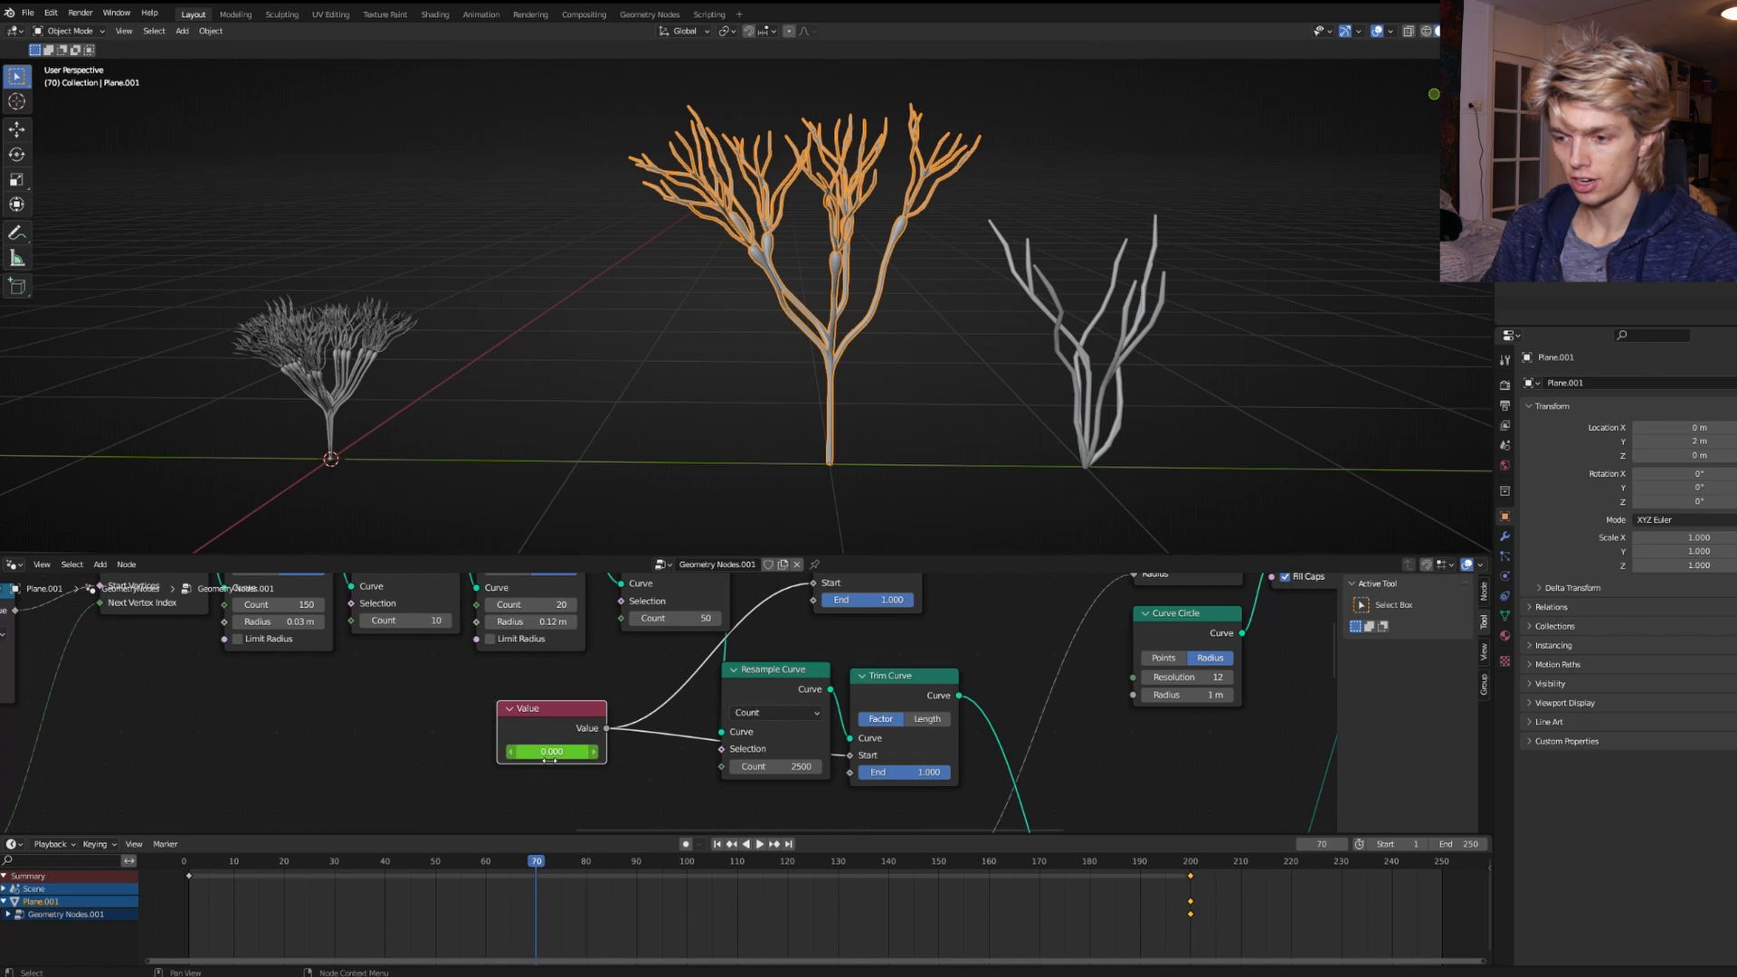
left_click(552, 752)
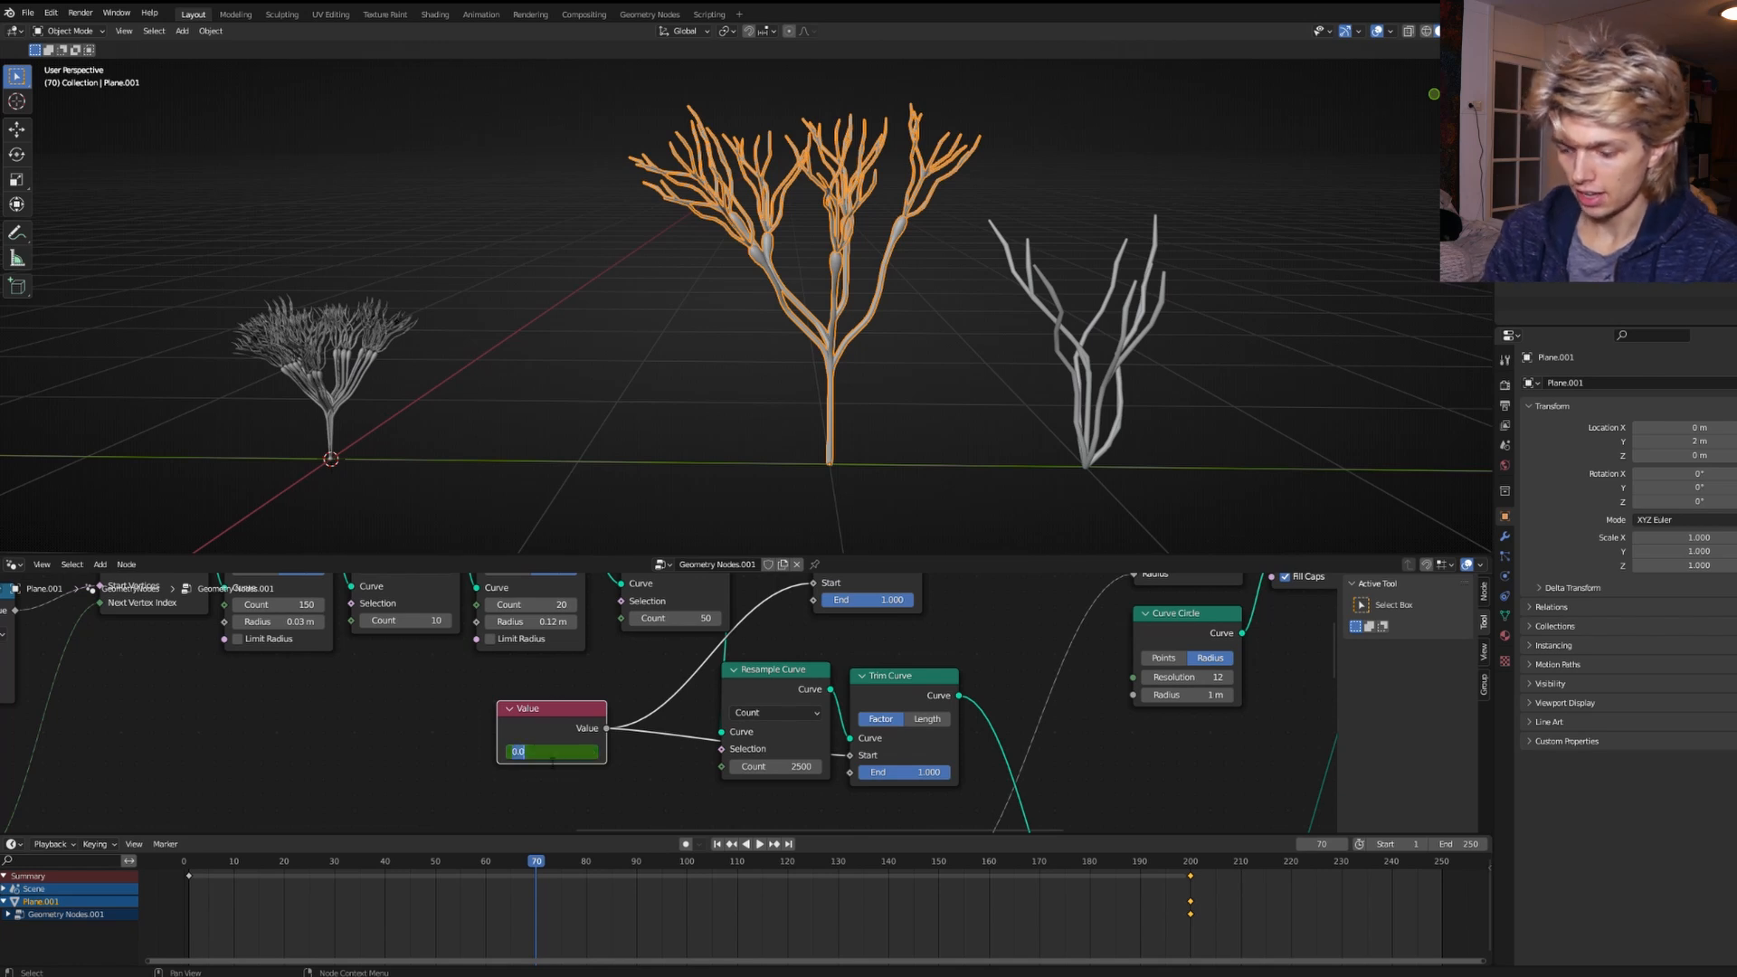
key("BackSpace")
type(".999")
key("Return")
right_click(552, 758)
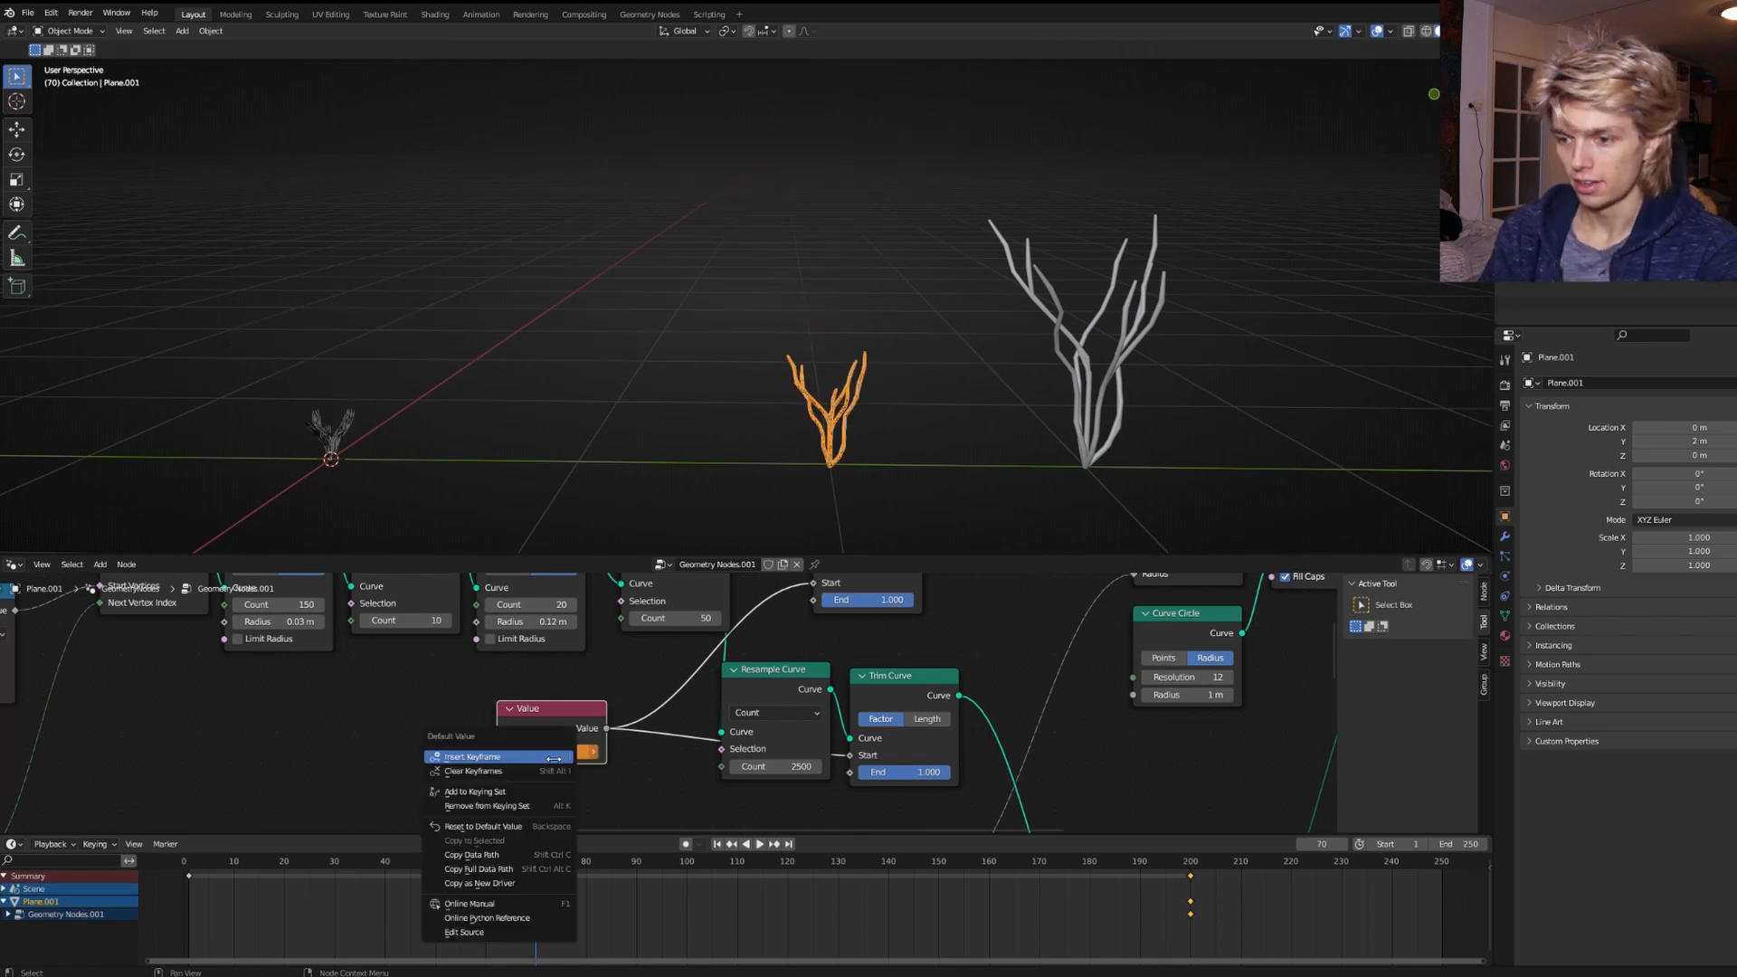
left_click(553, 758)
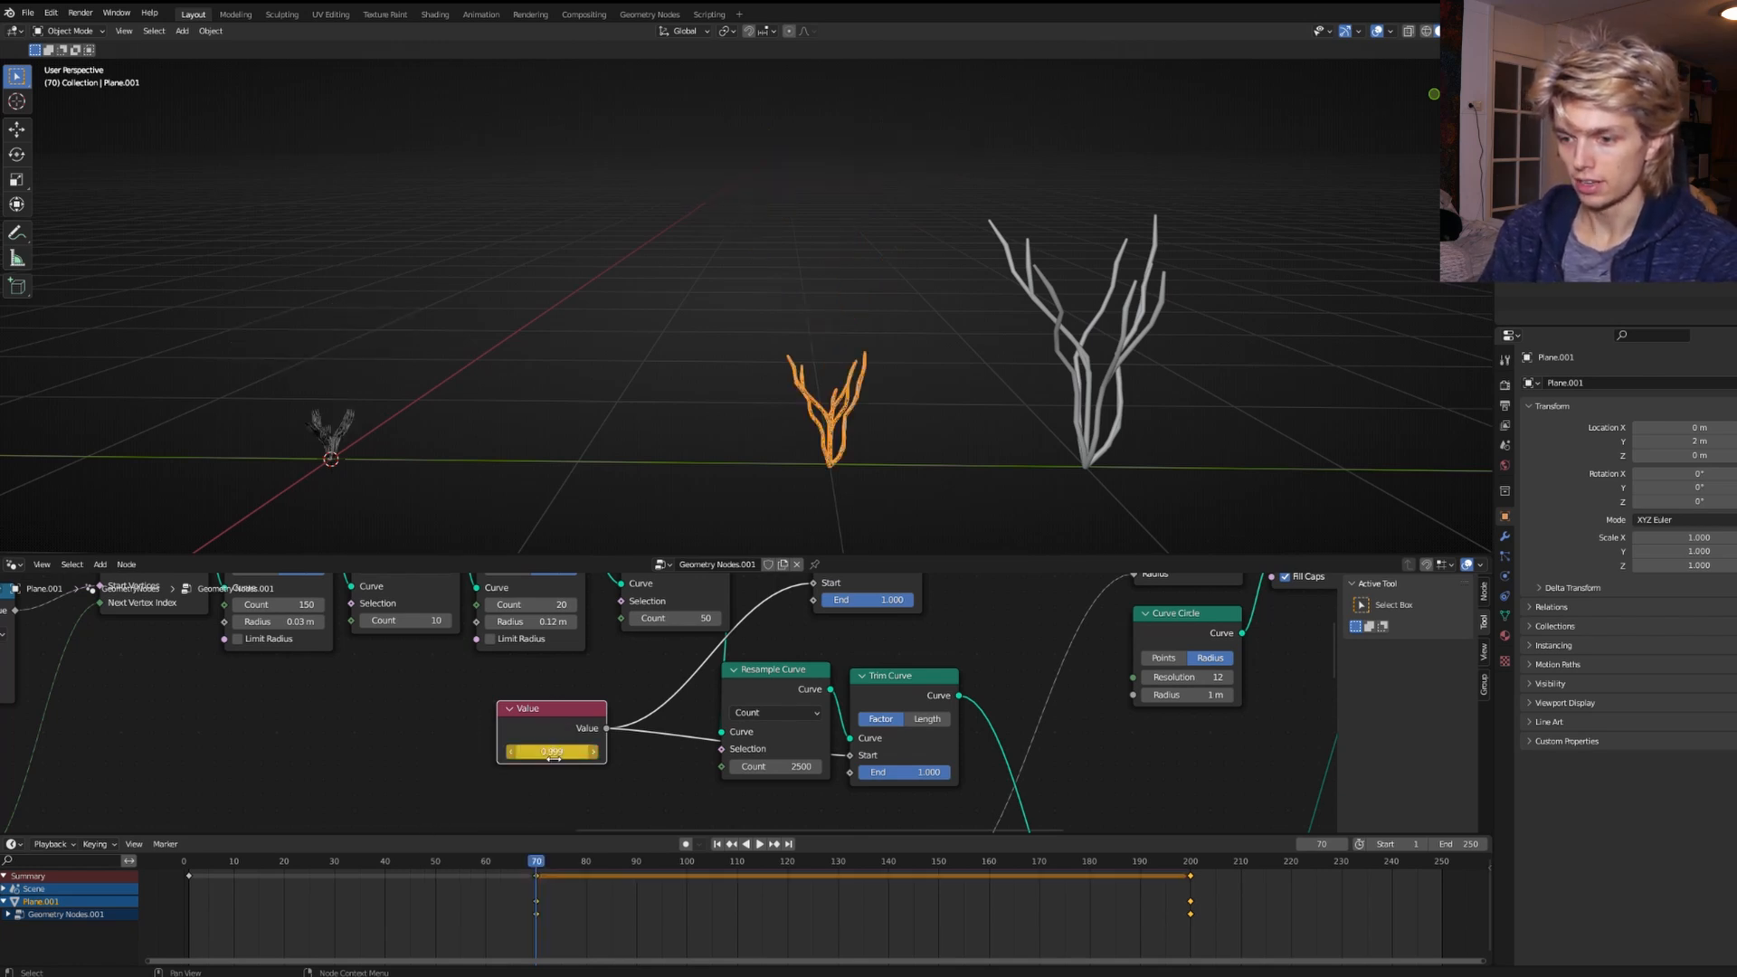
Select the Plane.002 tree and keyframe its Value node at 0 on frame 200.
left_click(1089, 385)
middle_click_drag(1089, 384, 906, 384, "shift")
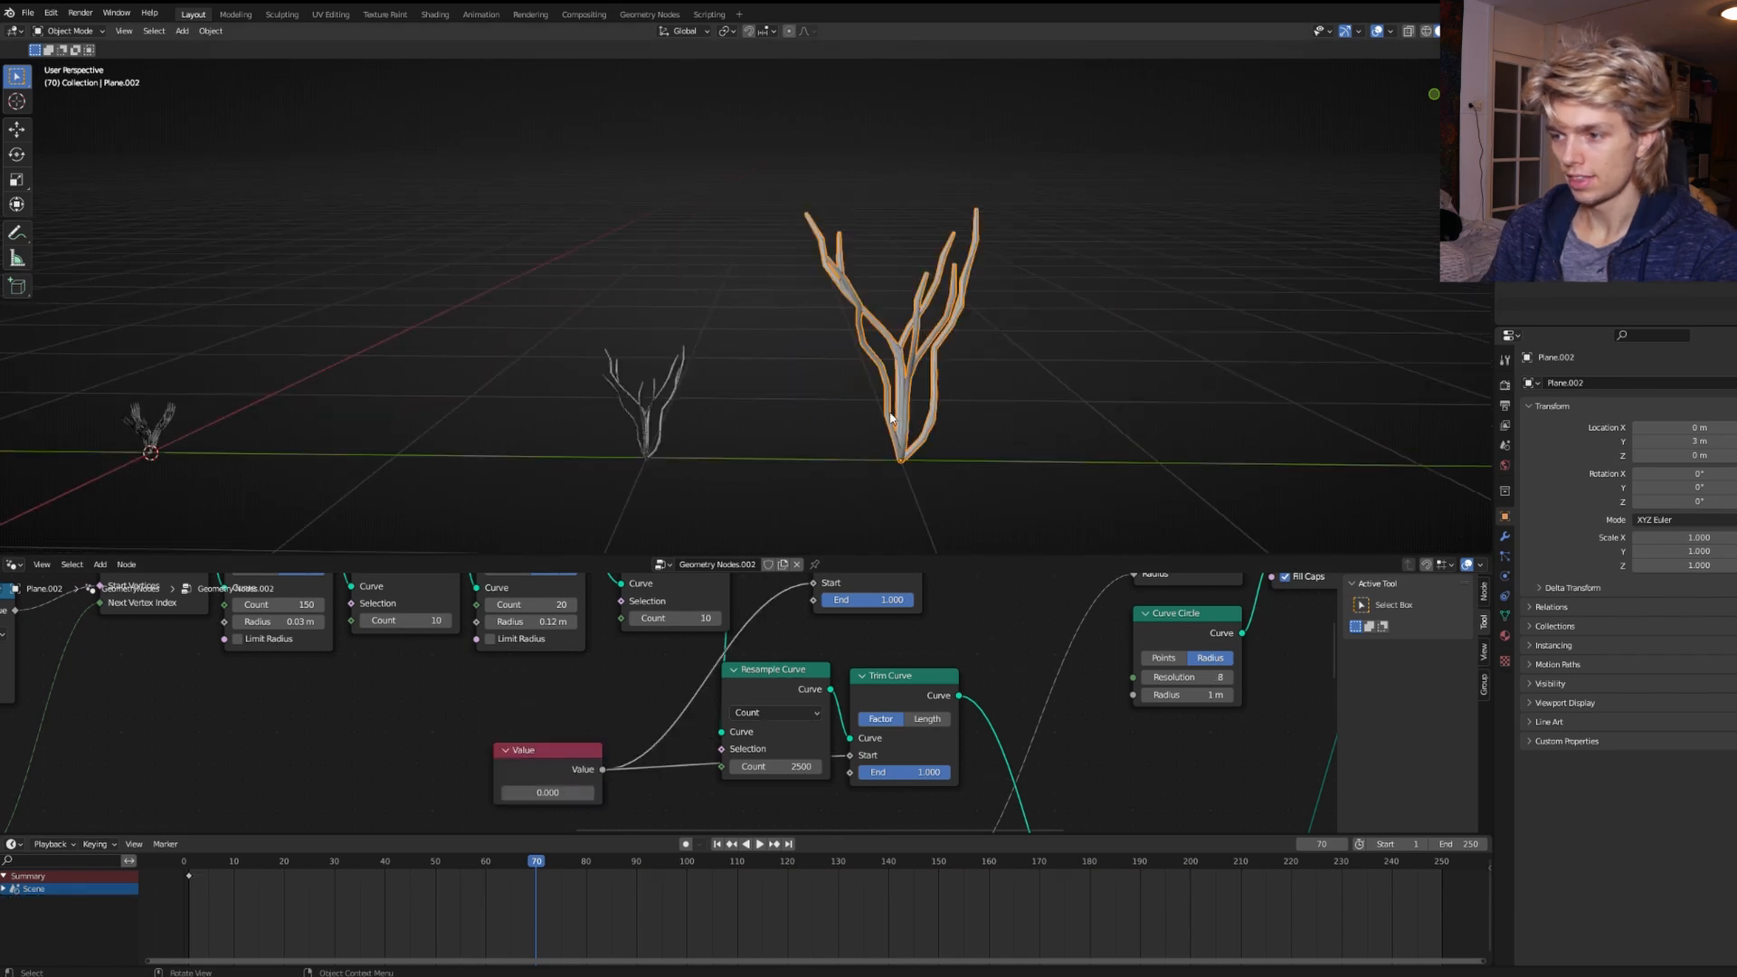
left_click(1191, 863)
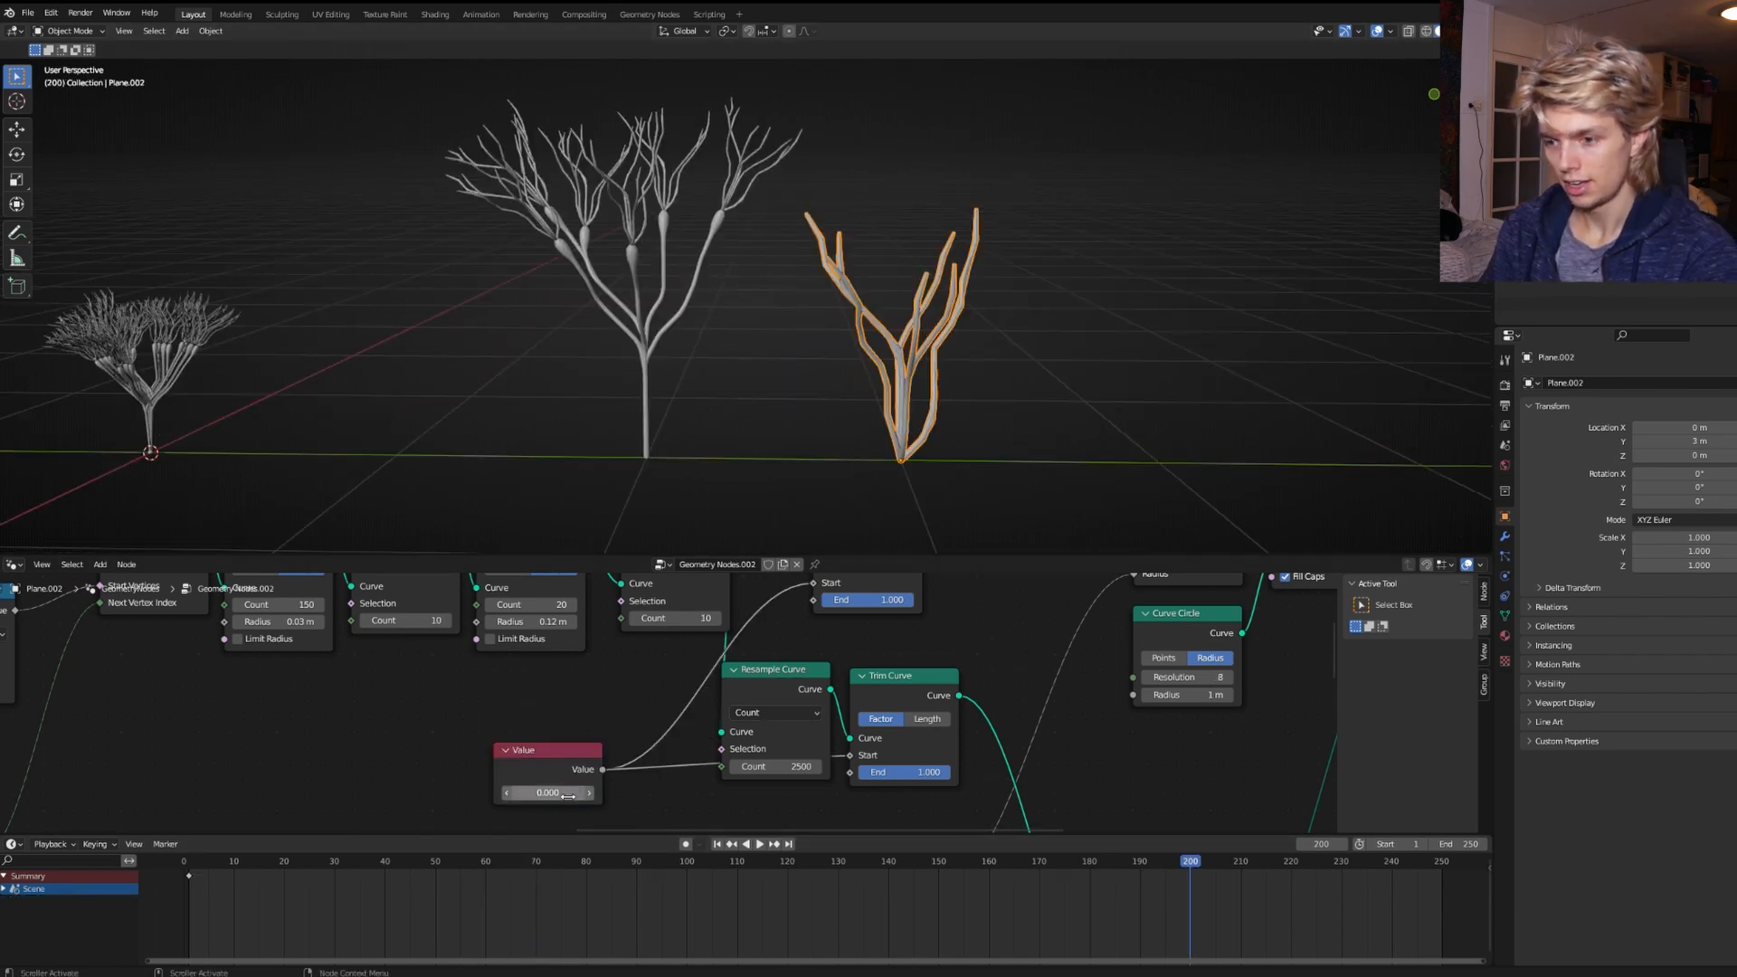
key("i")
At frame 120, set the Plane.002 tree's Value node to 0.999 and insert a keyframe.
left_click(788, 865)
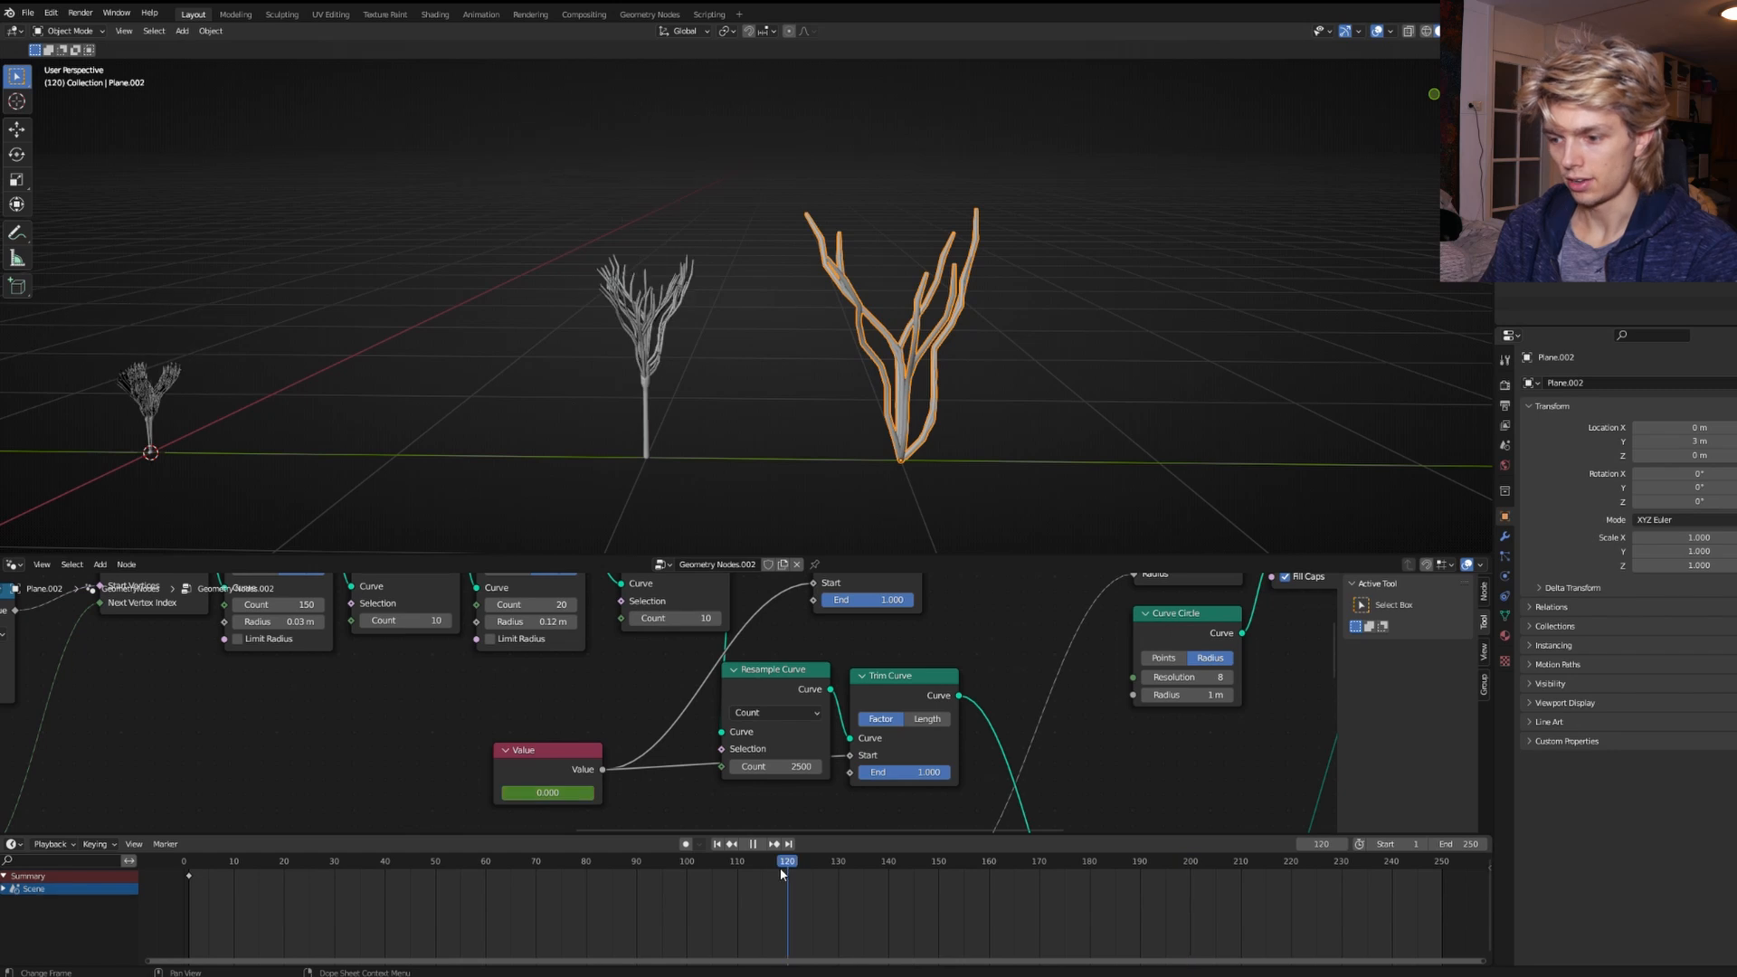
double_click(570, 795)
type(".")
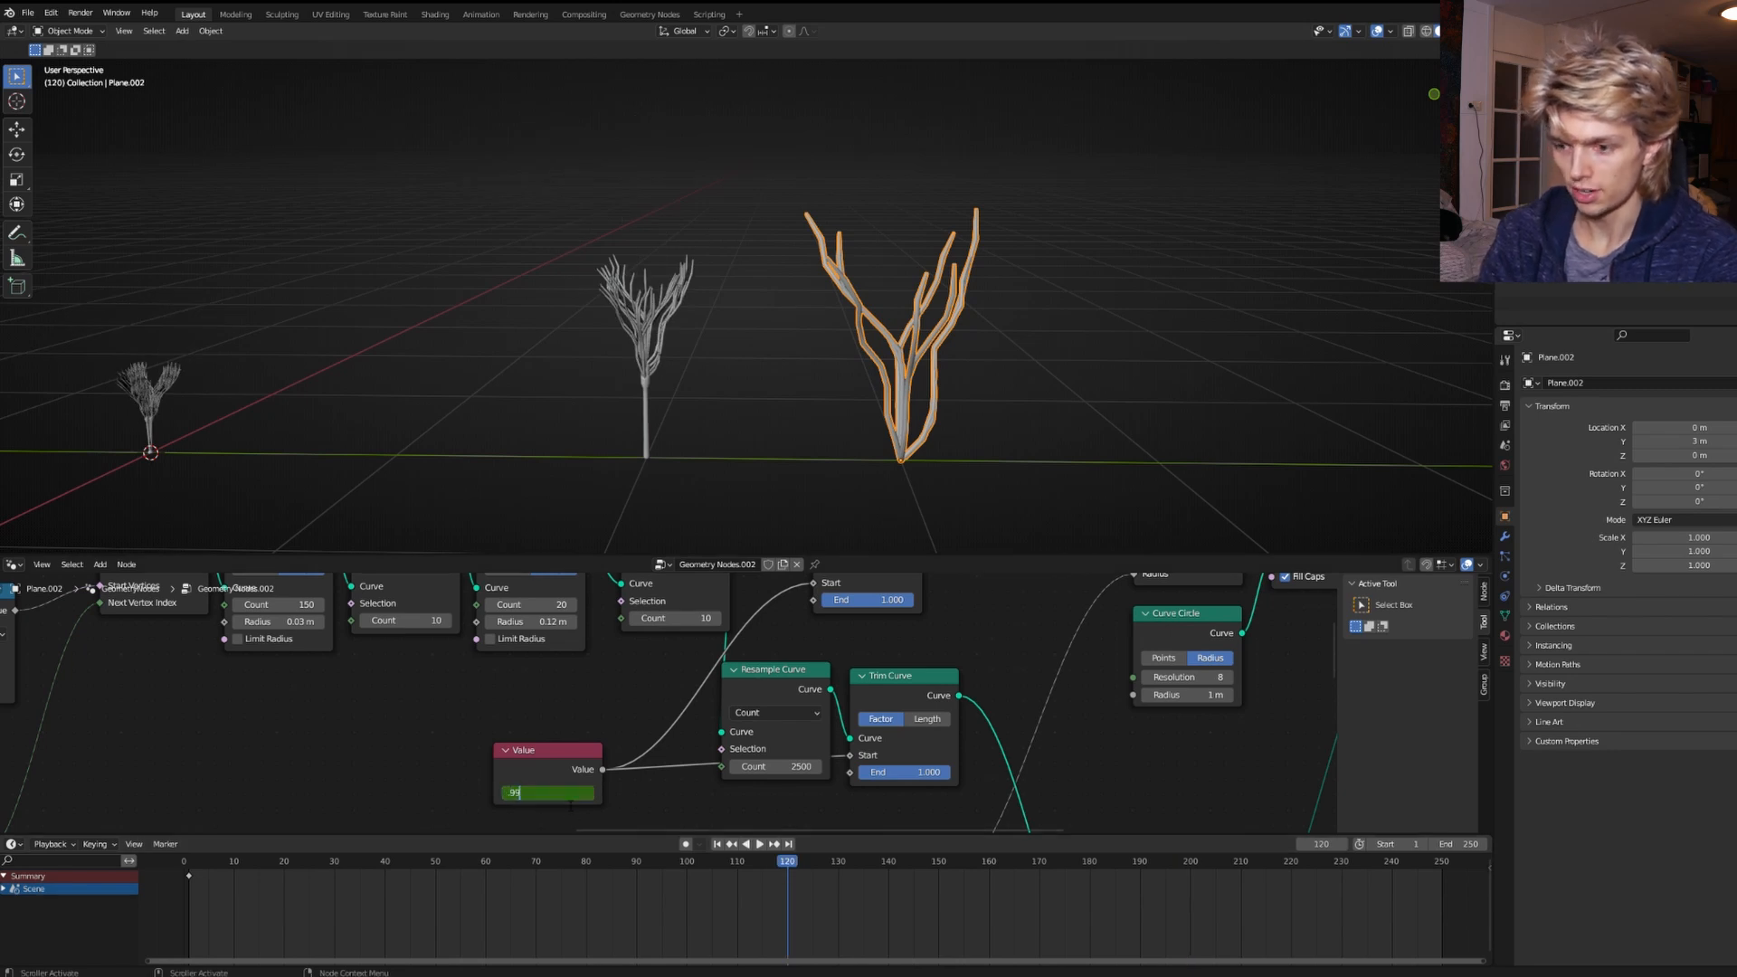
type("99")
key("Return")
right_click(549, 792)
left_click(549, 792)
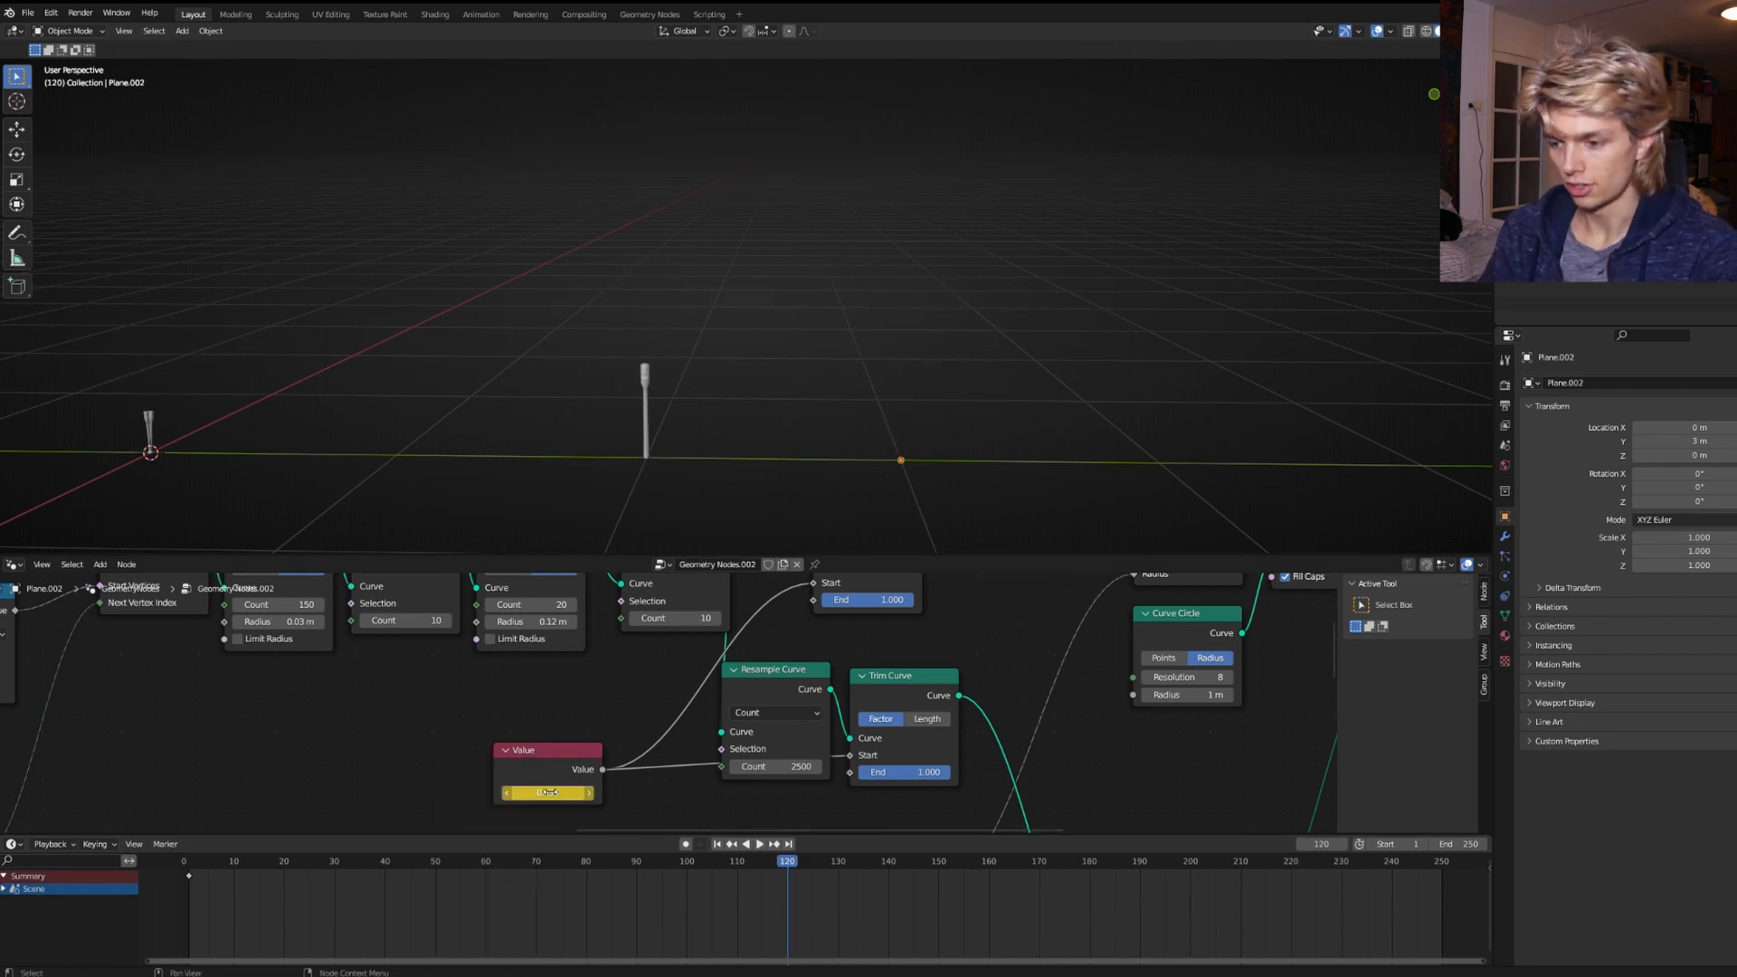
Return the Timeline to frame 0 and change the playback sync mode so frames are skipped to keep real-time speed.
left_click(184, 862)
left_click(50, 844)
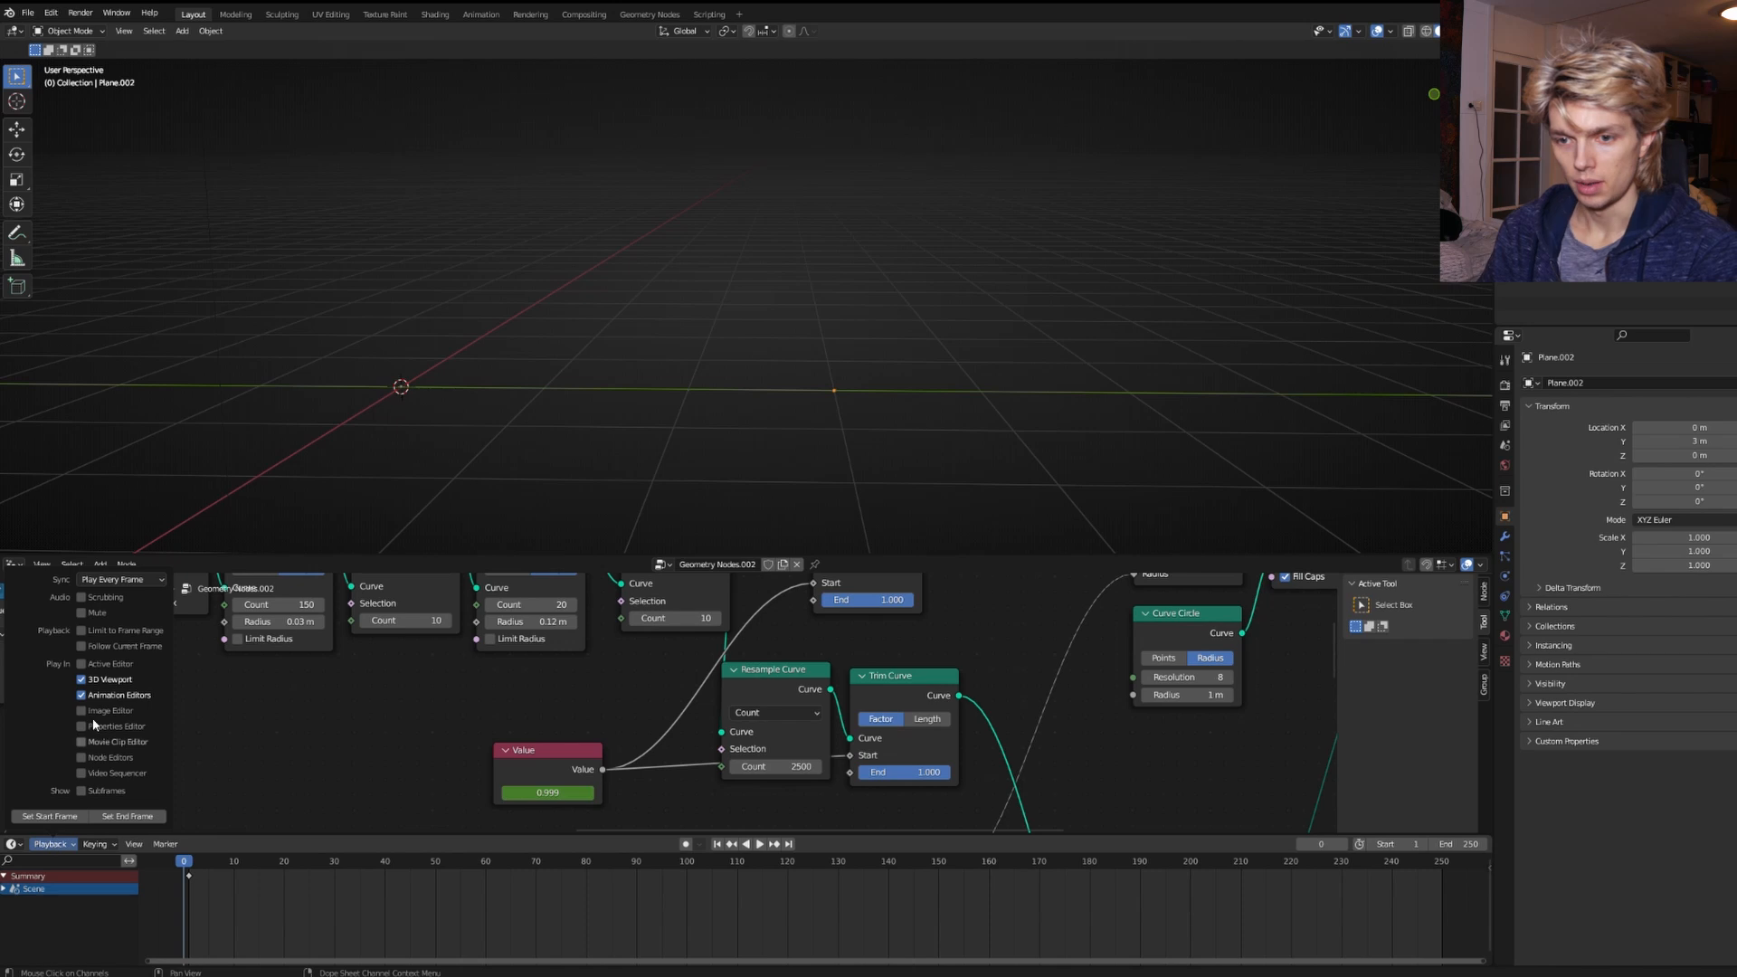
left_click(124, 584)
left_click(114, 607)
Play the animation from the start to check the growth of the three trees.
middle_click_drag(499, 431, 720, 445, "shift")
key("space")
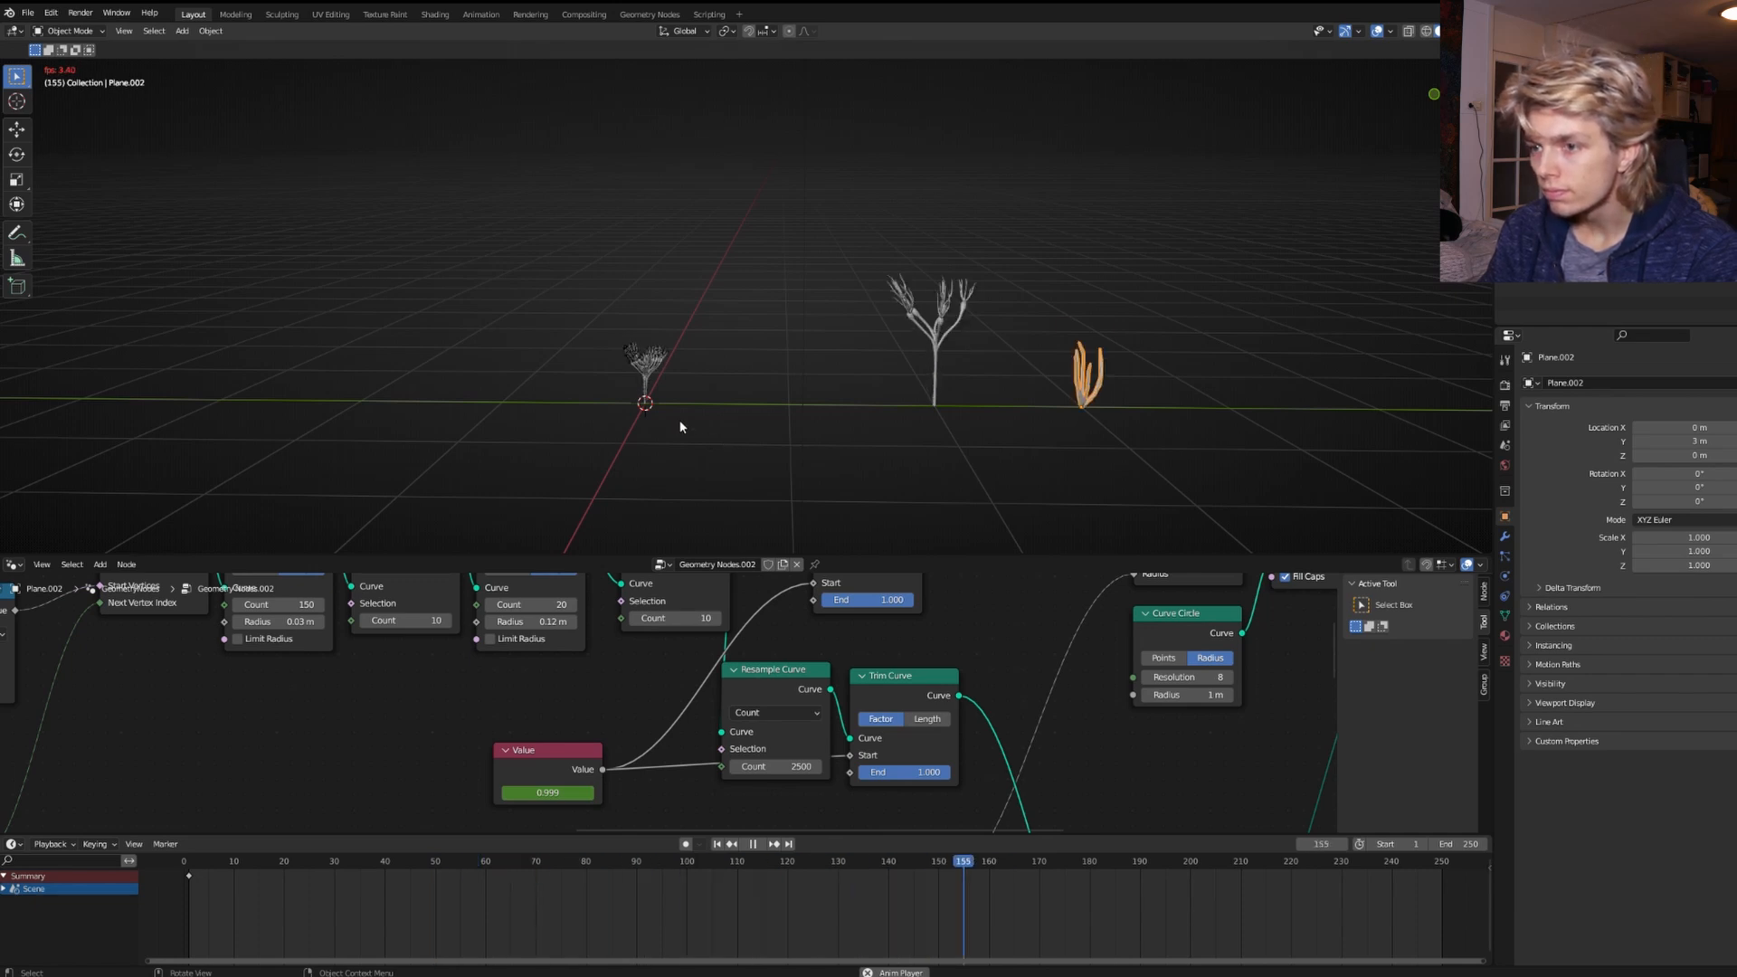
key("space")
For the Plane tree, set the Value node to 0 at frame 200 and keyframe it.
left_click(651, 366)
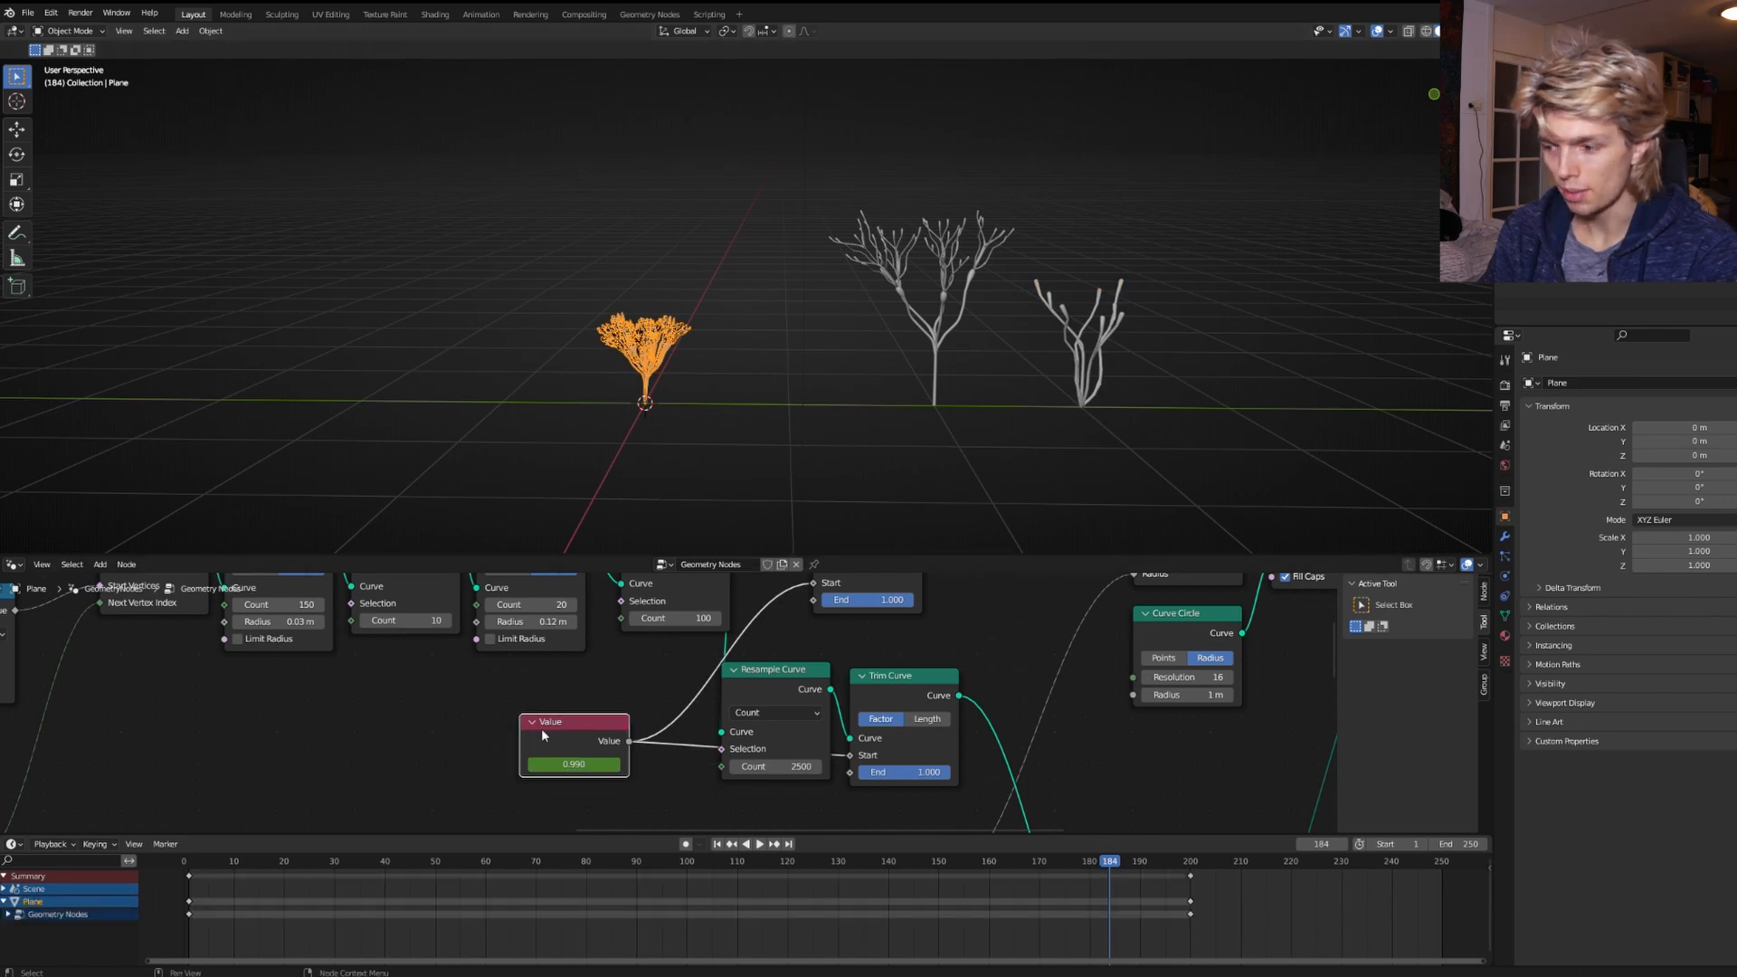
key("shift+Left")
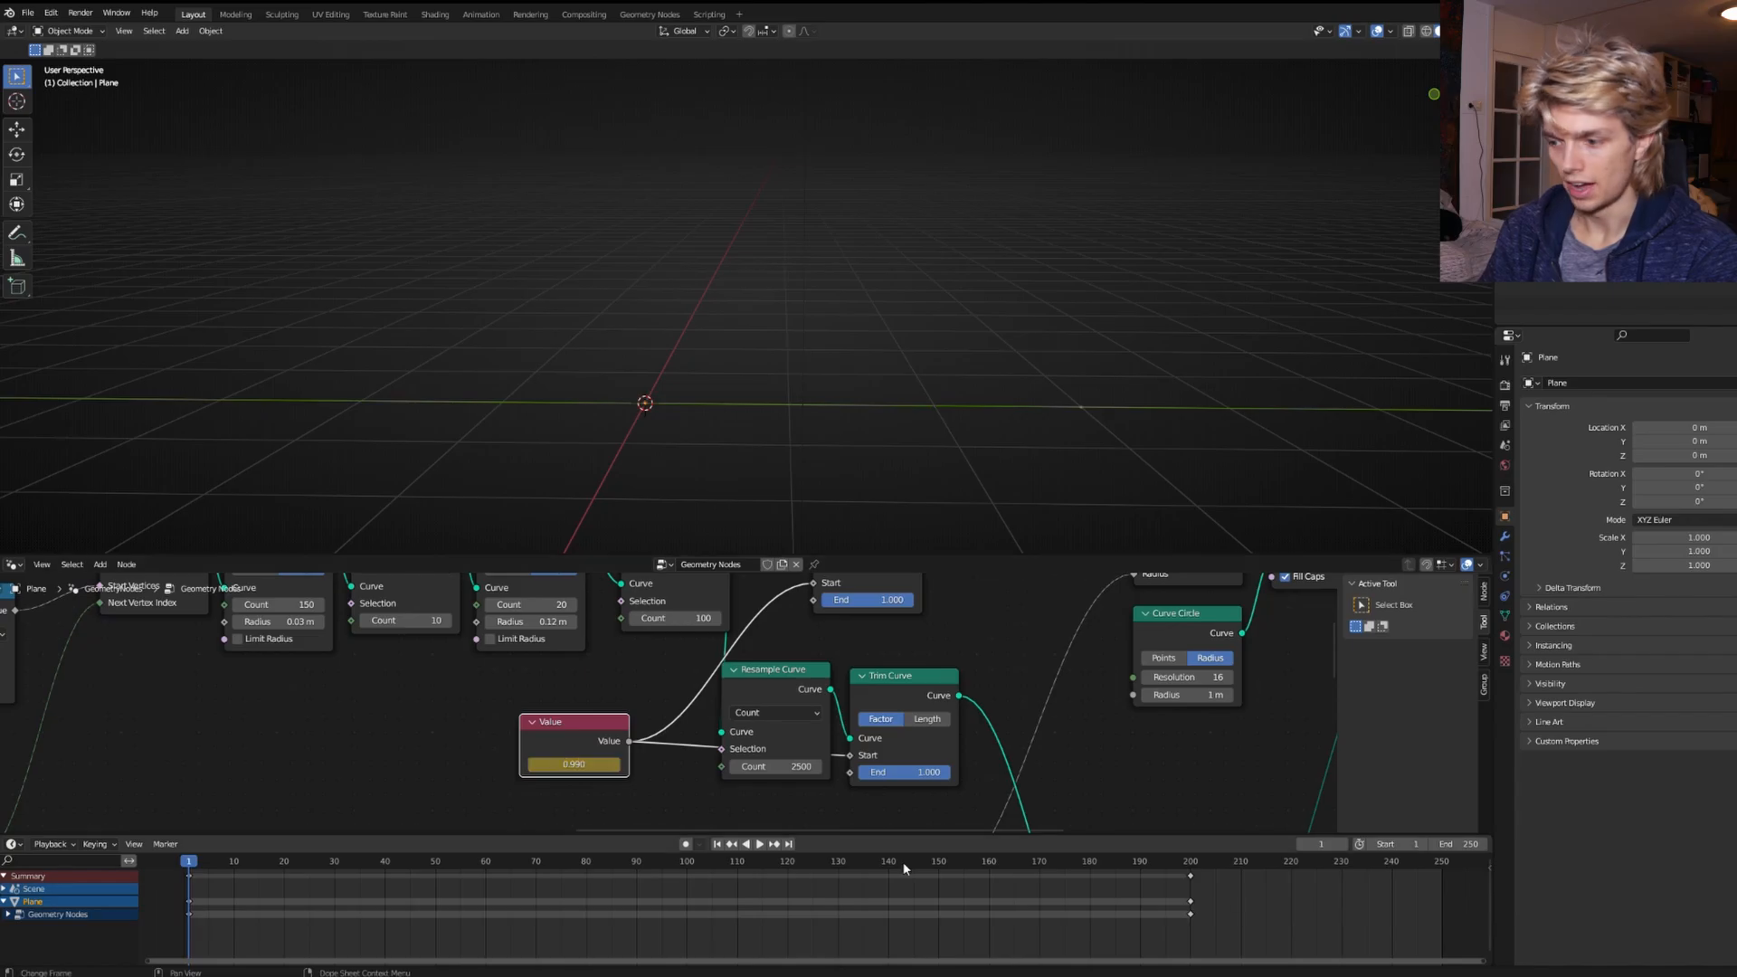
left_click(1190, 864)
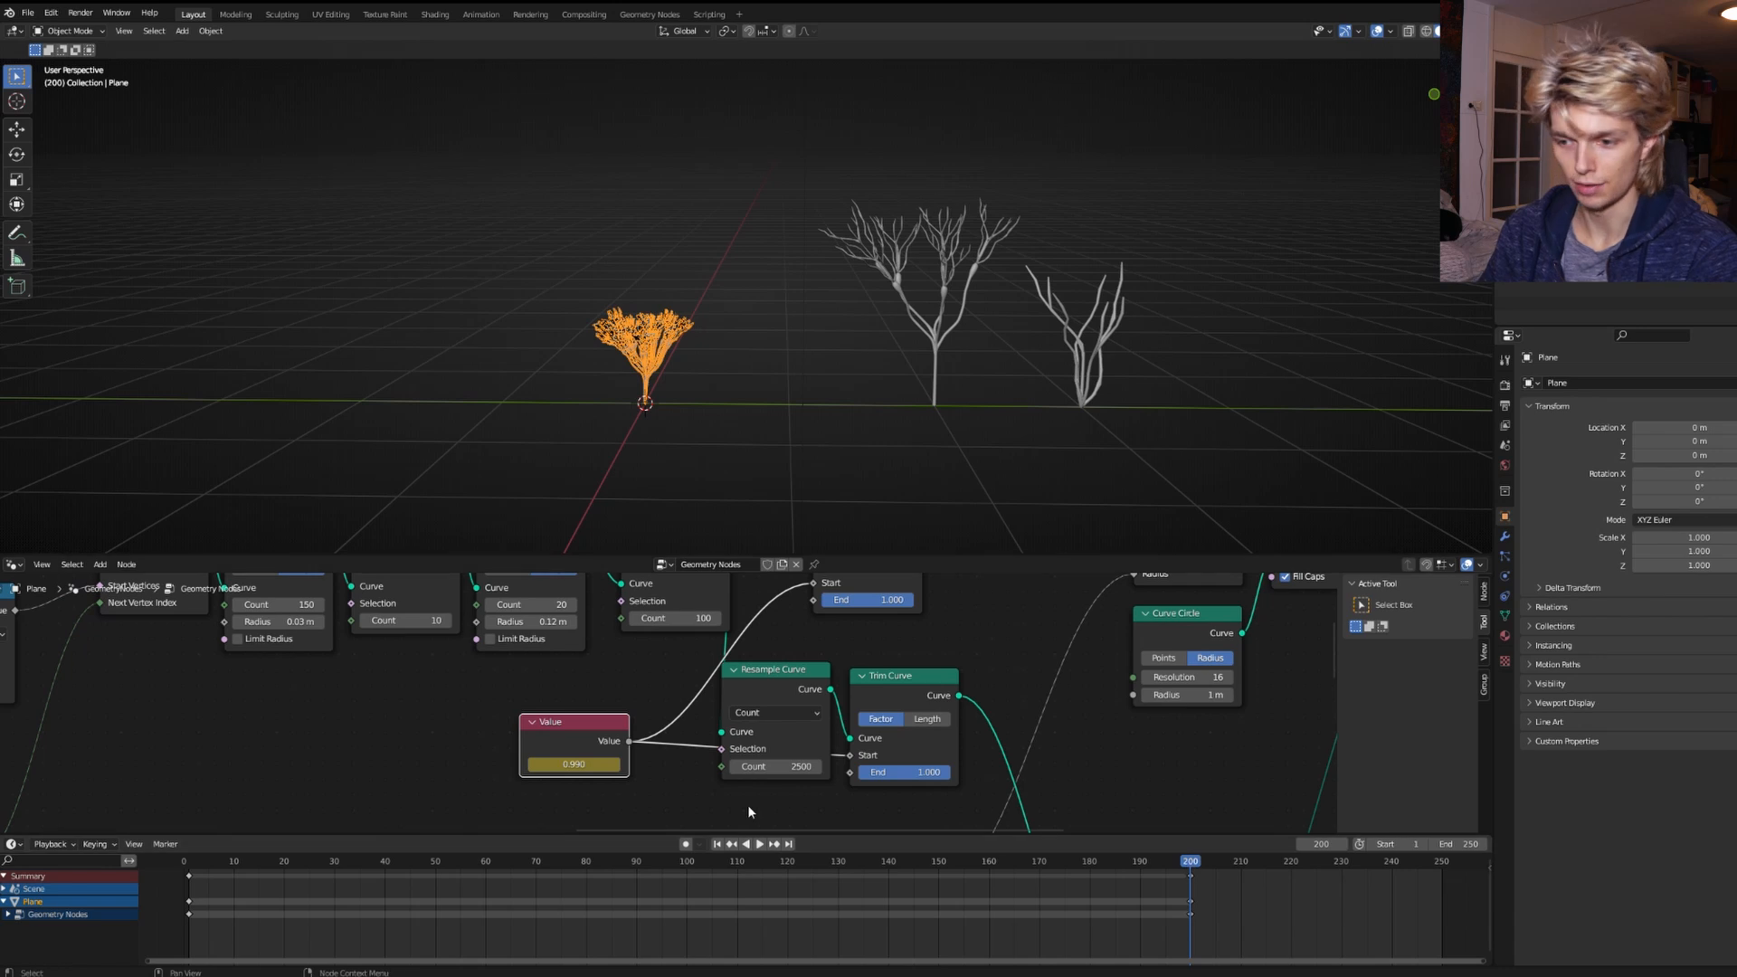
left_click(593, 765)
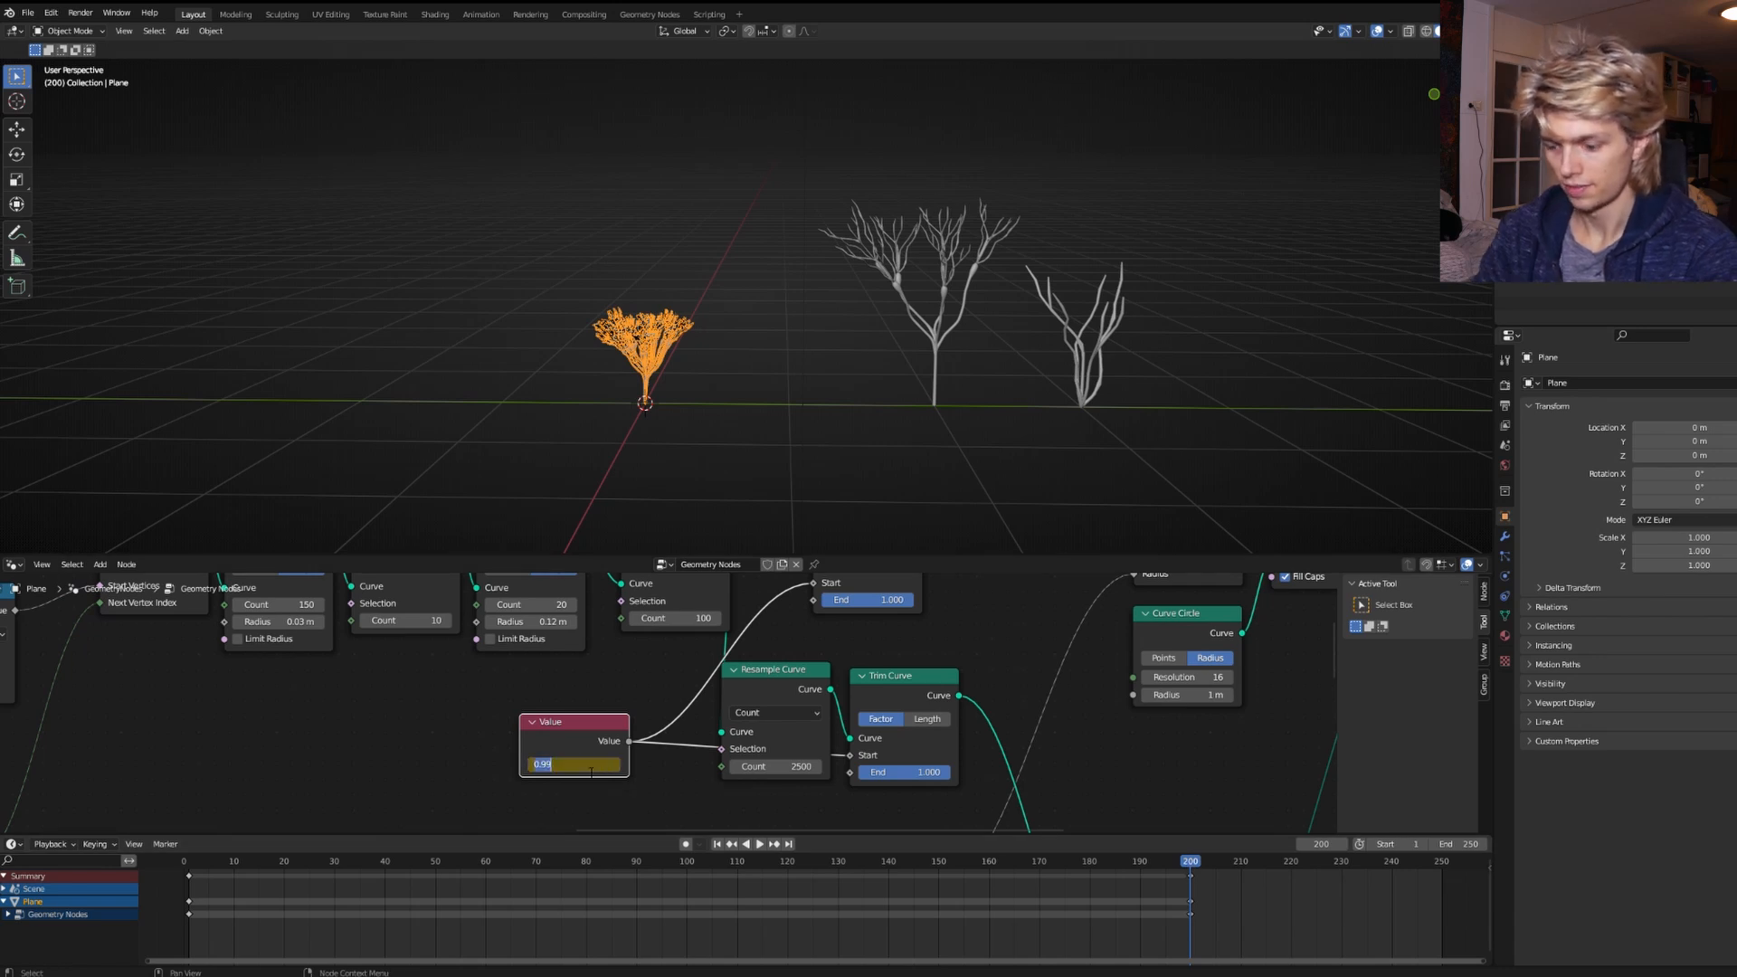
type("0")
key("Return")
key("i")
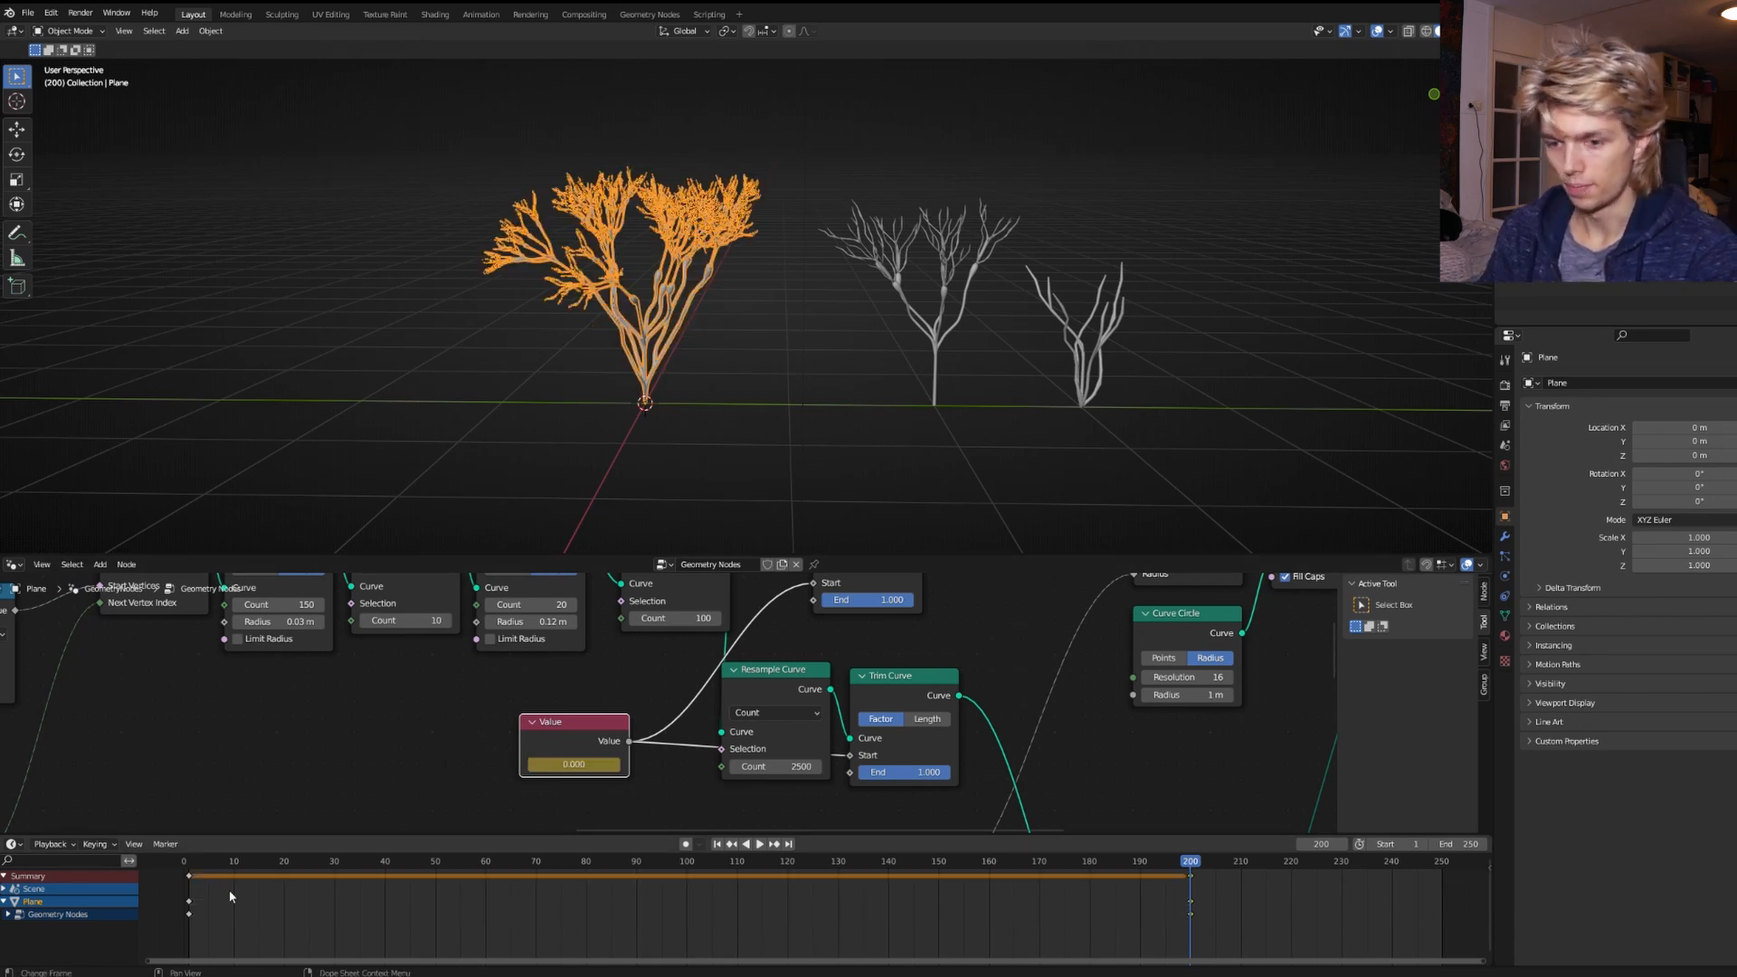
Replay the growth animation from frame 0 and inspect all three trees from different angles.
left_click(185, 862)
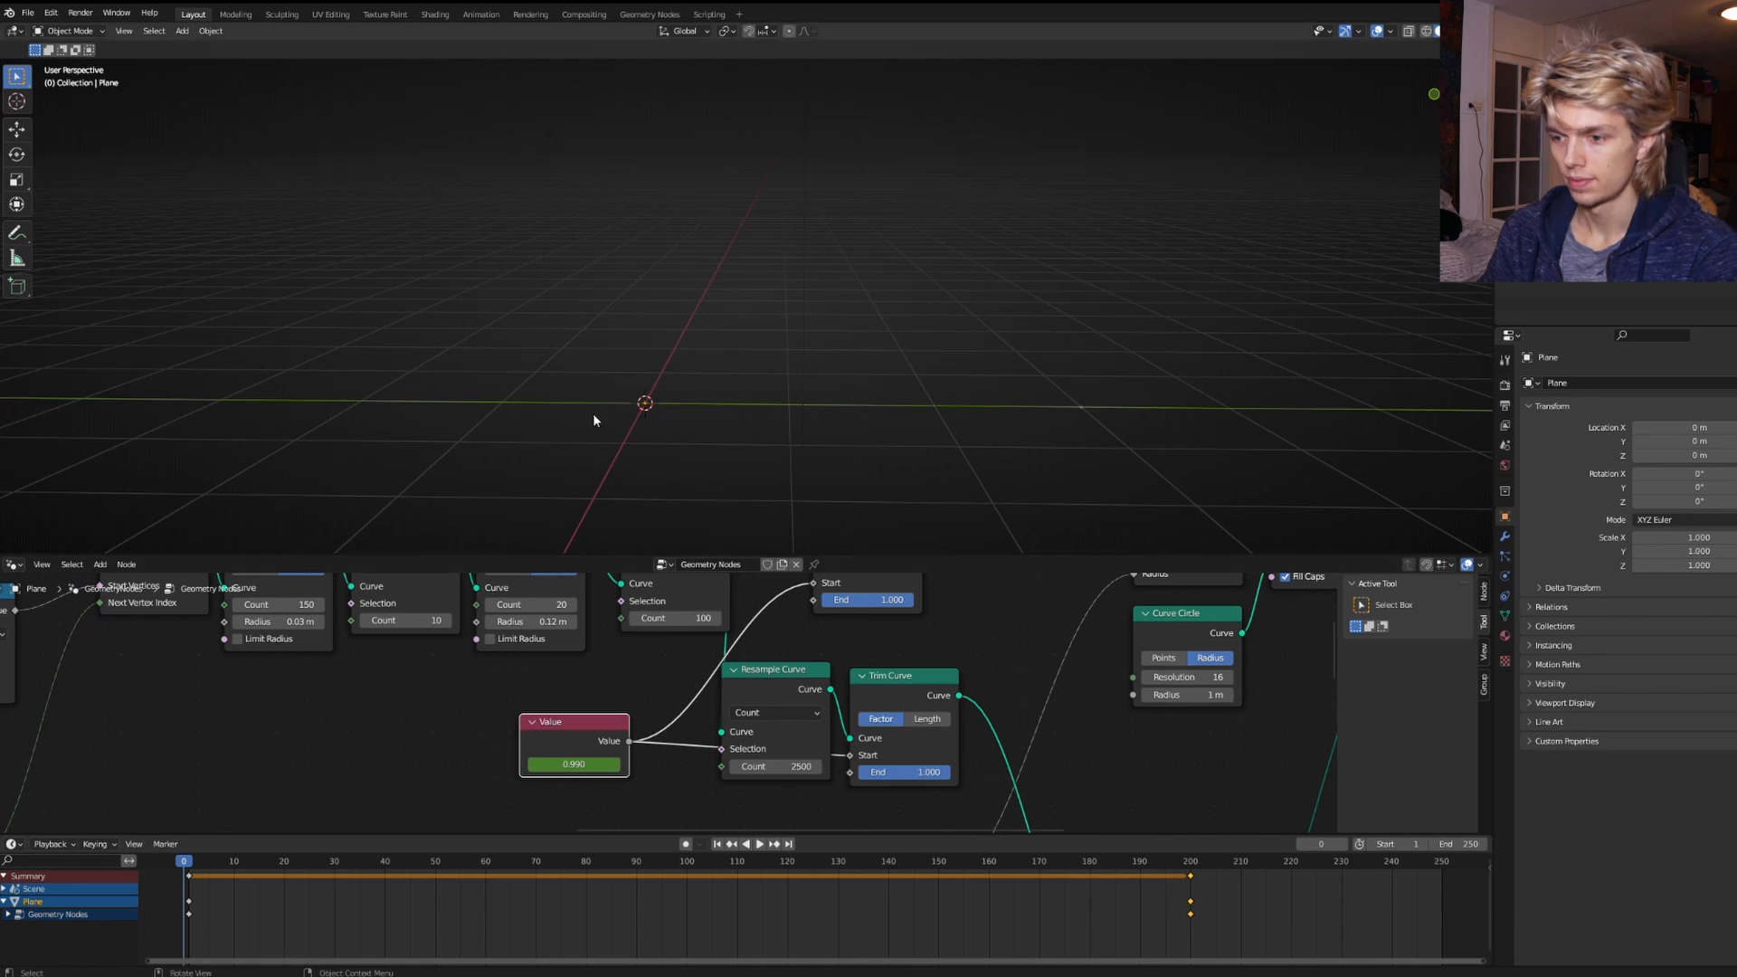
key("space")
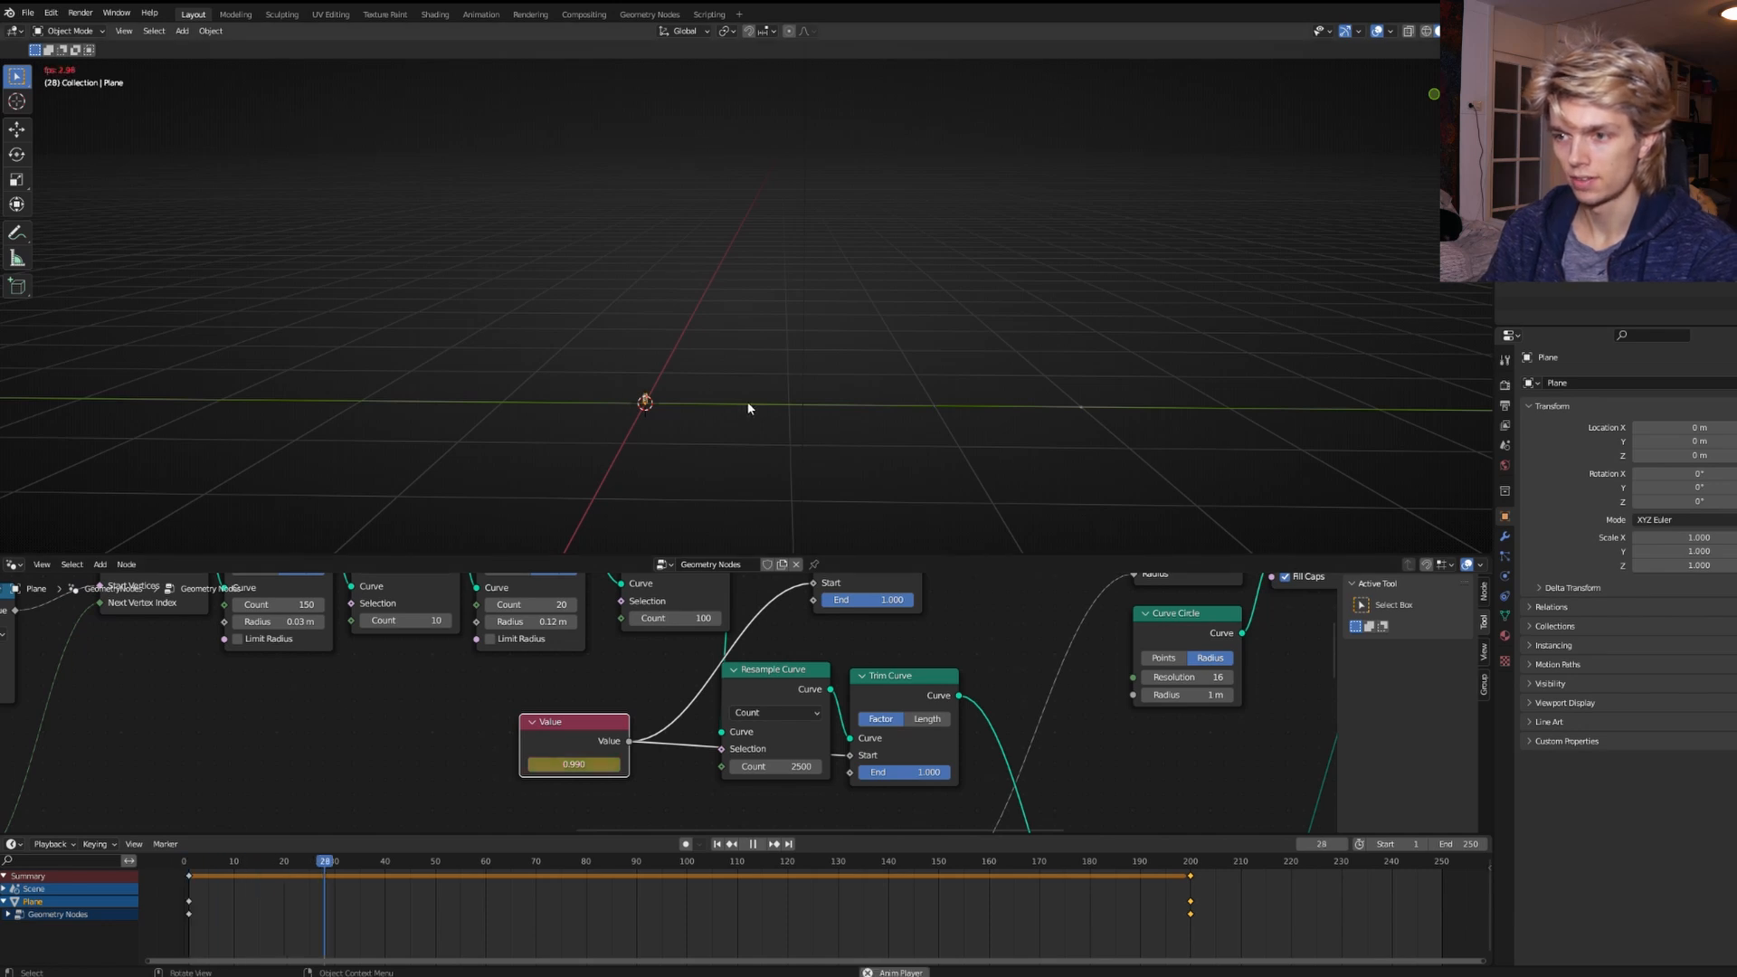
left_click(750, 404)
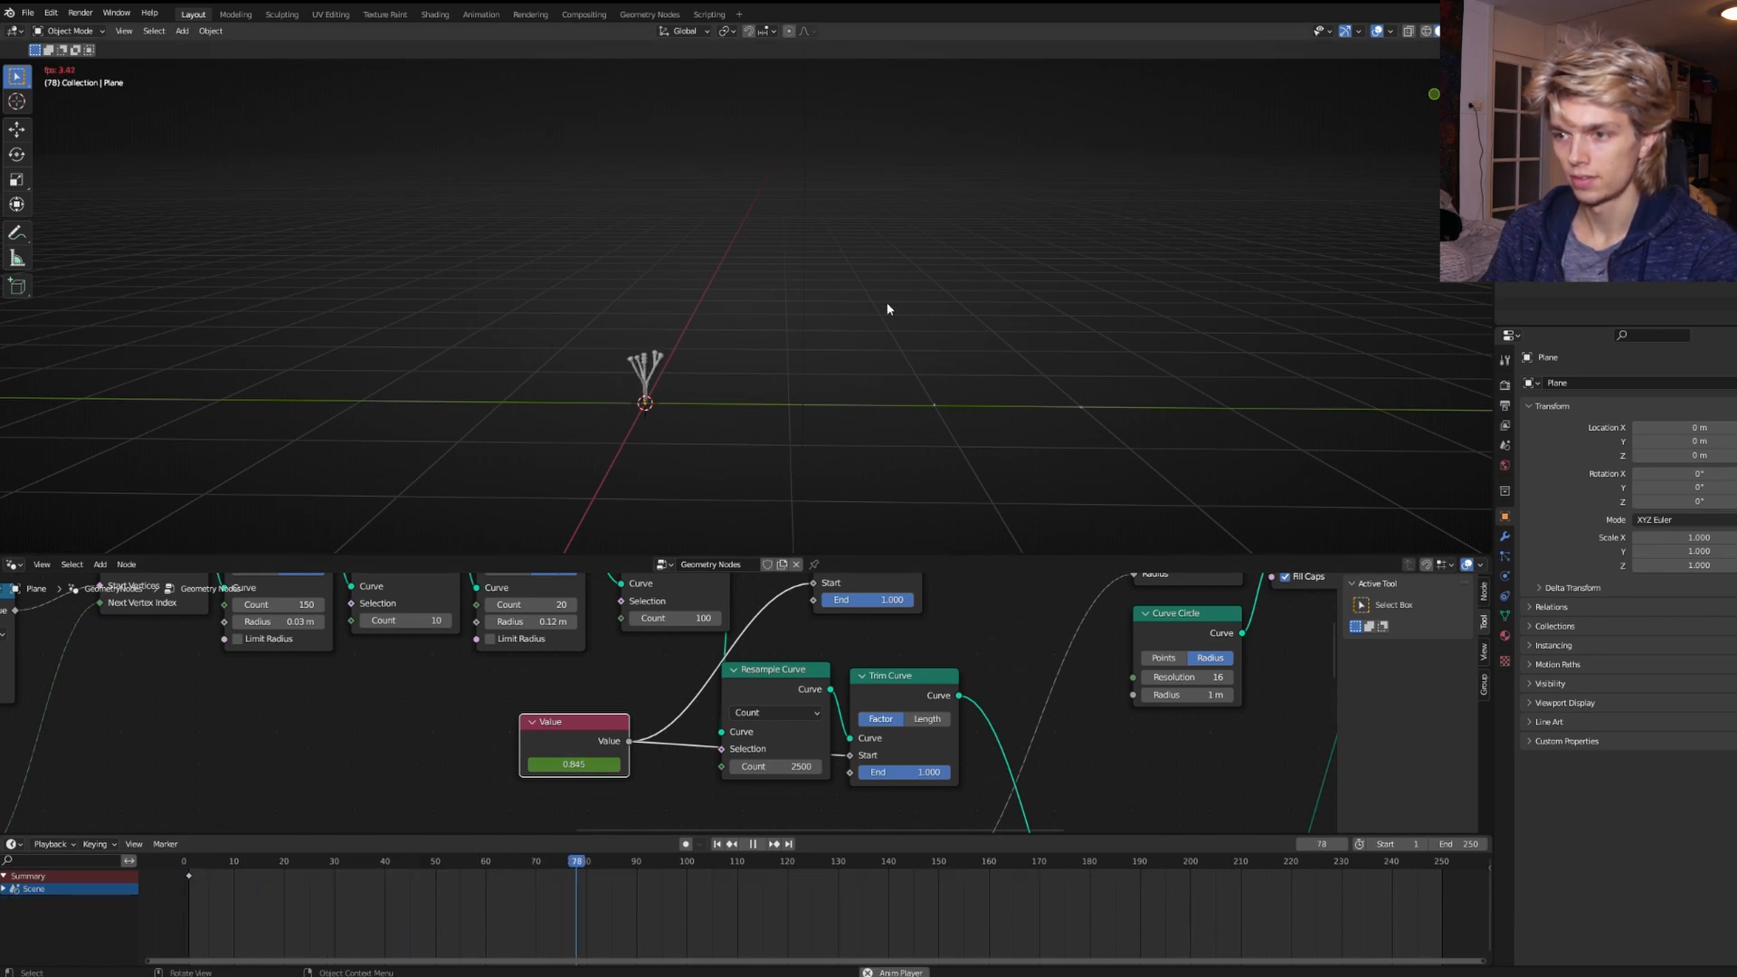
middle_click_drag(877, 352, 898, 383)
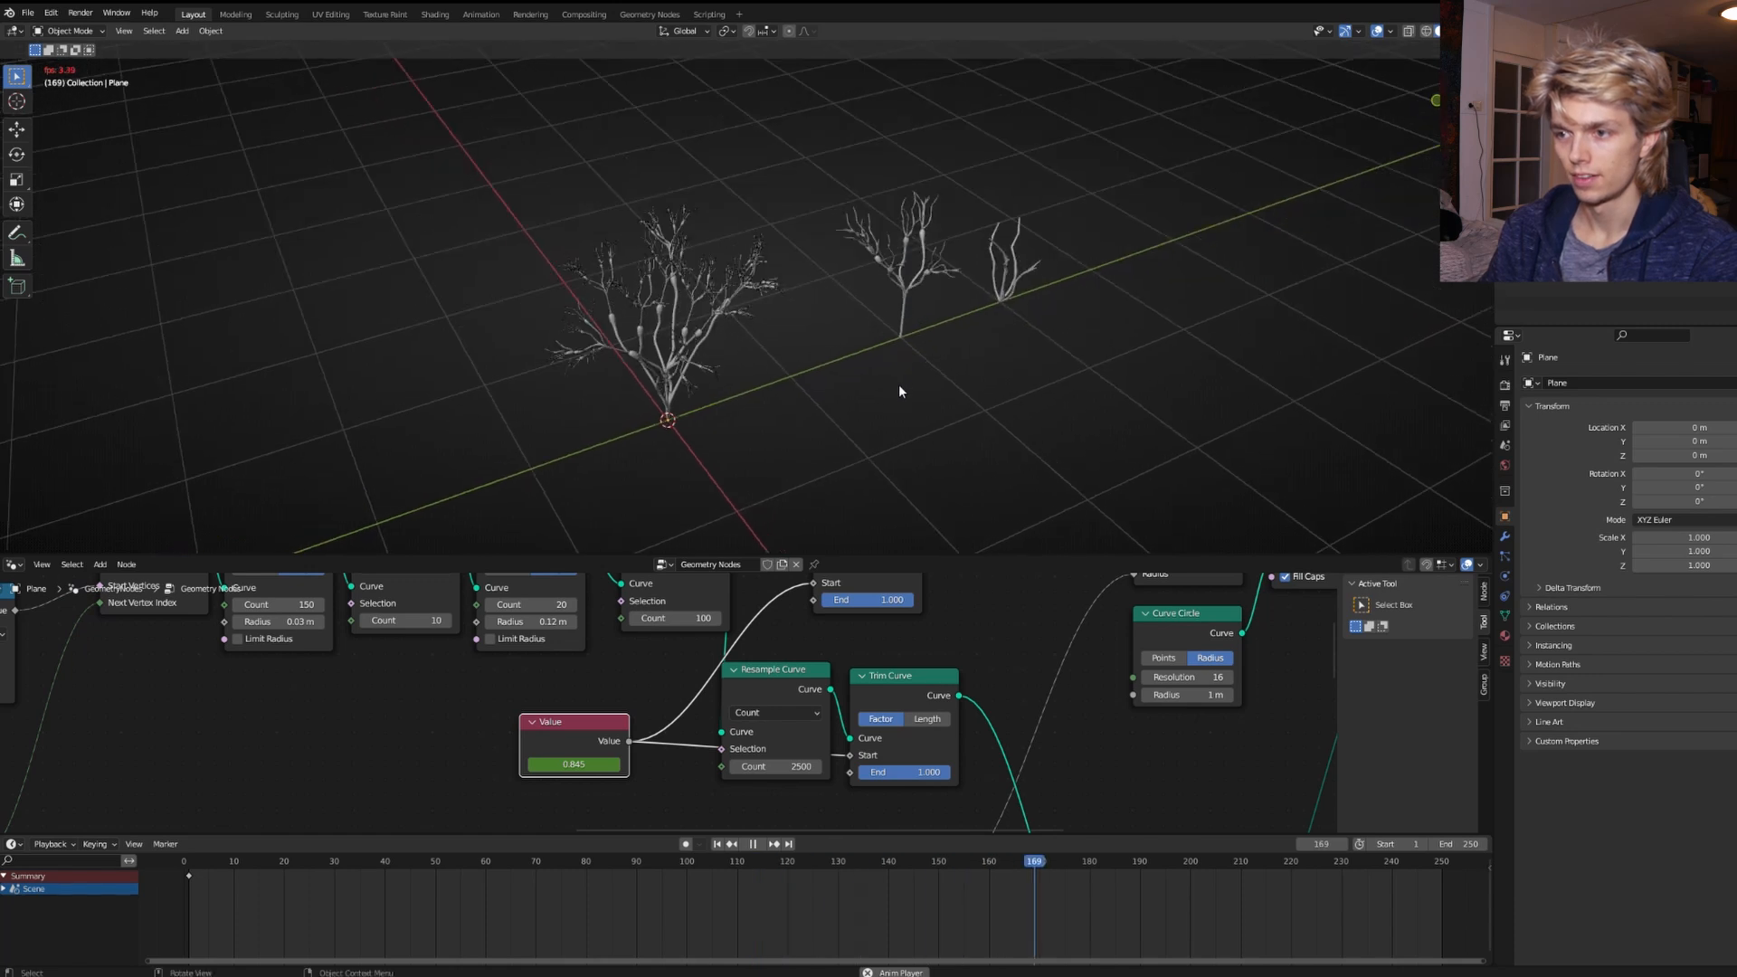
key("space")
middle_click_drag(899, 388, 771, 389)
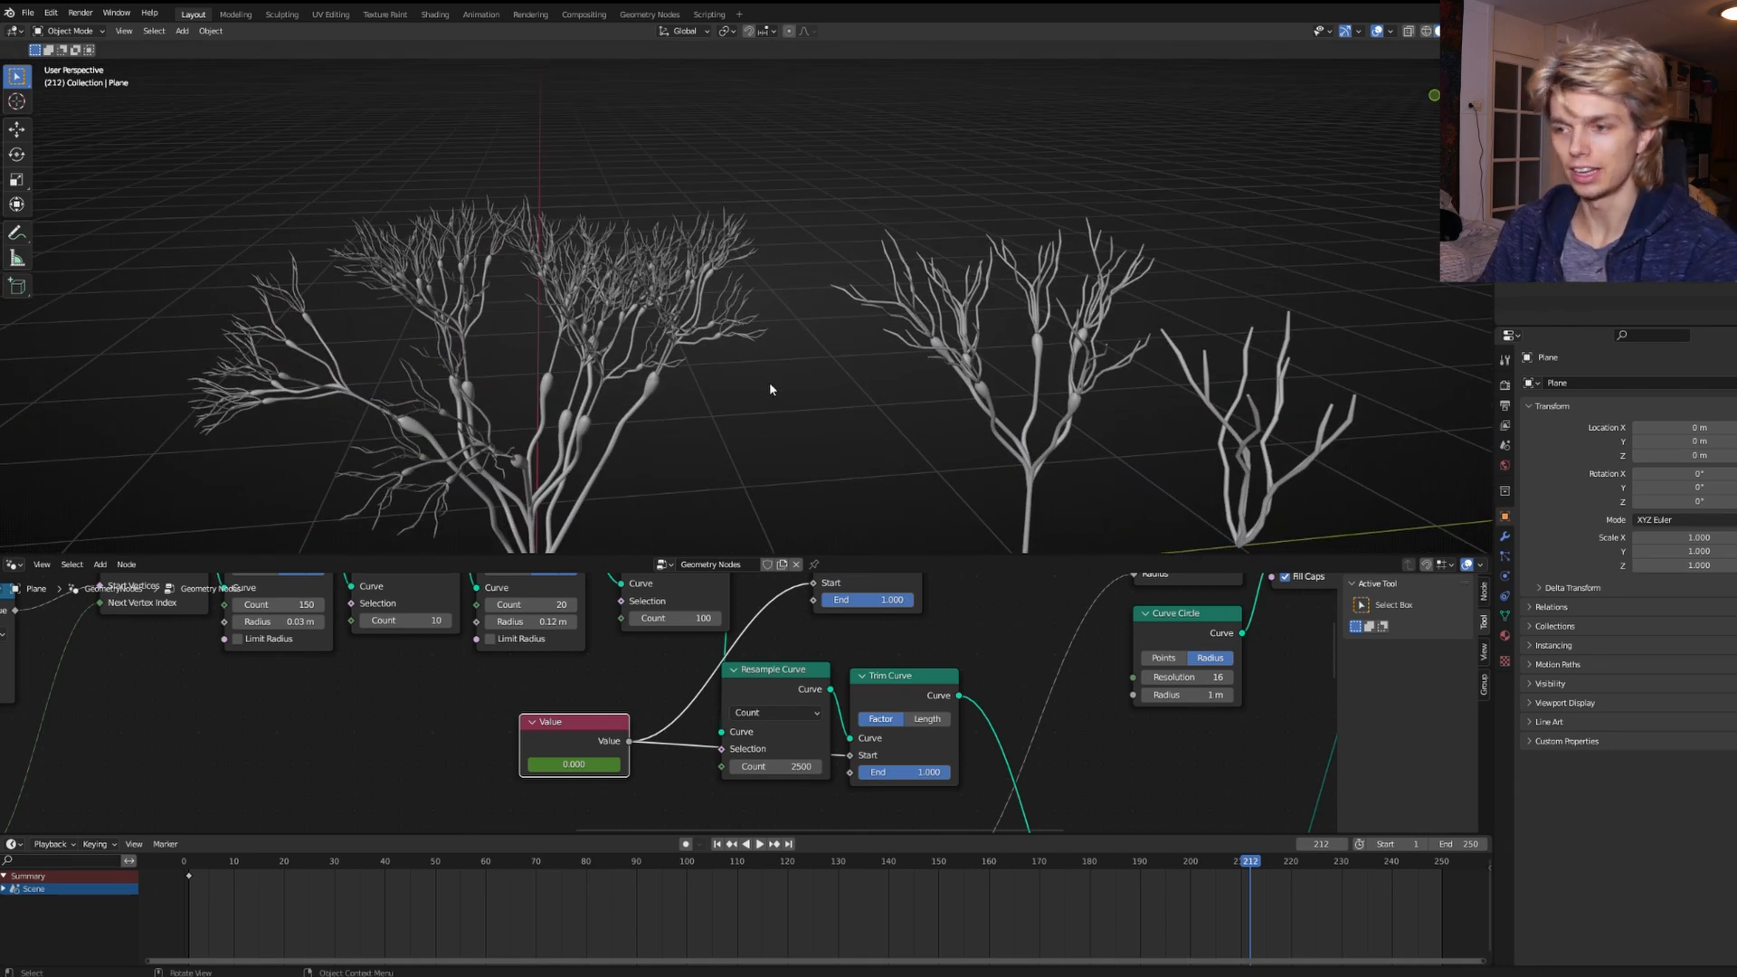
Turn on X-ray and the wireframe overlay to show the mesh around the trunk of the Plane tree.
middle_click_drag(833, 414, 795, 418)
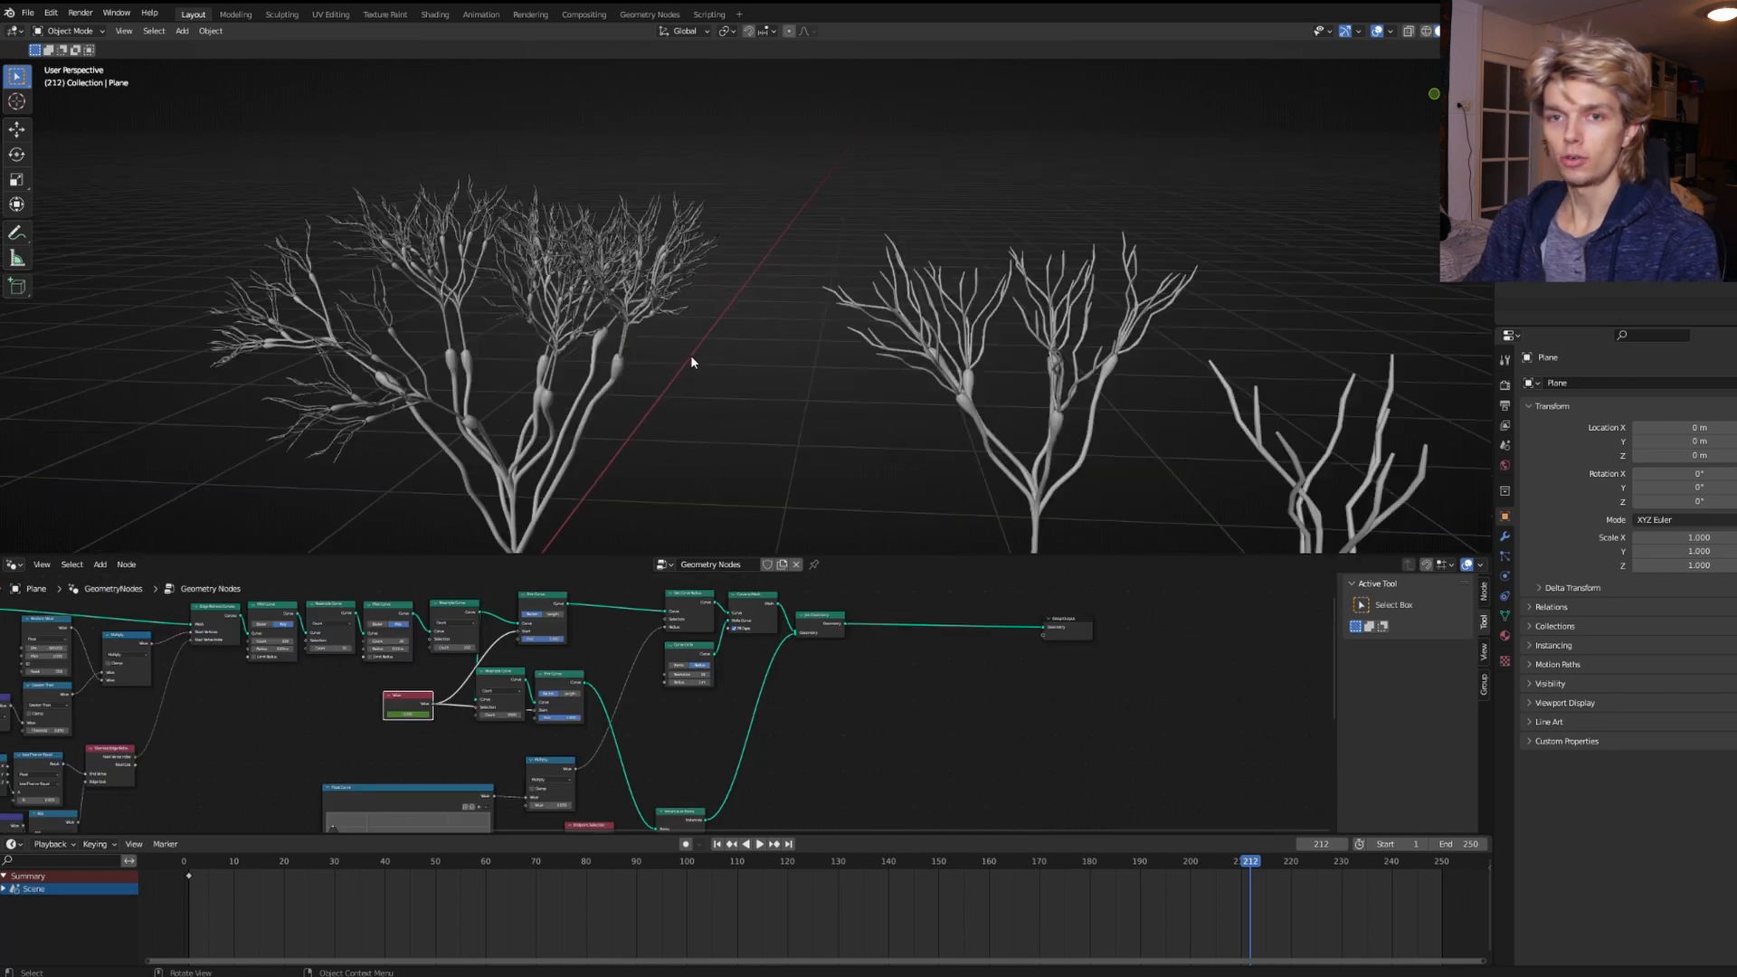
scroll(879, 240, "up", 5)
scroll(814, 289, "up", 3)
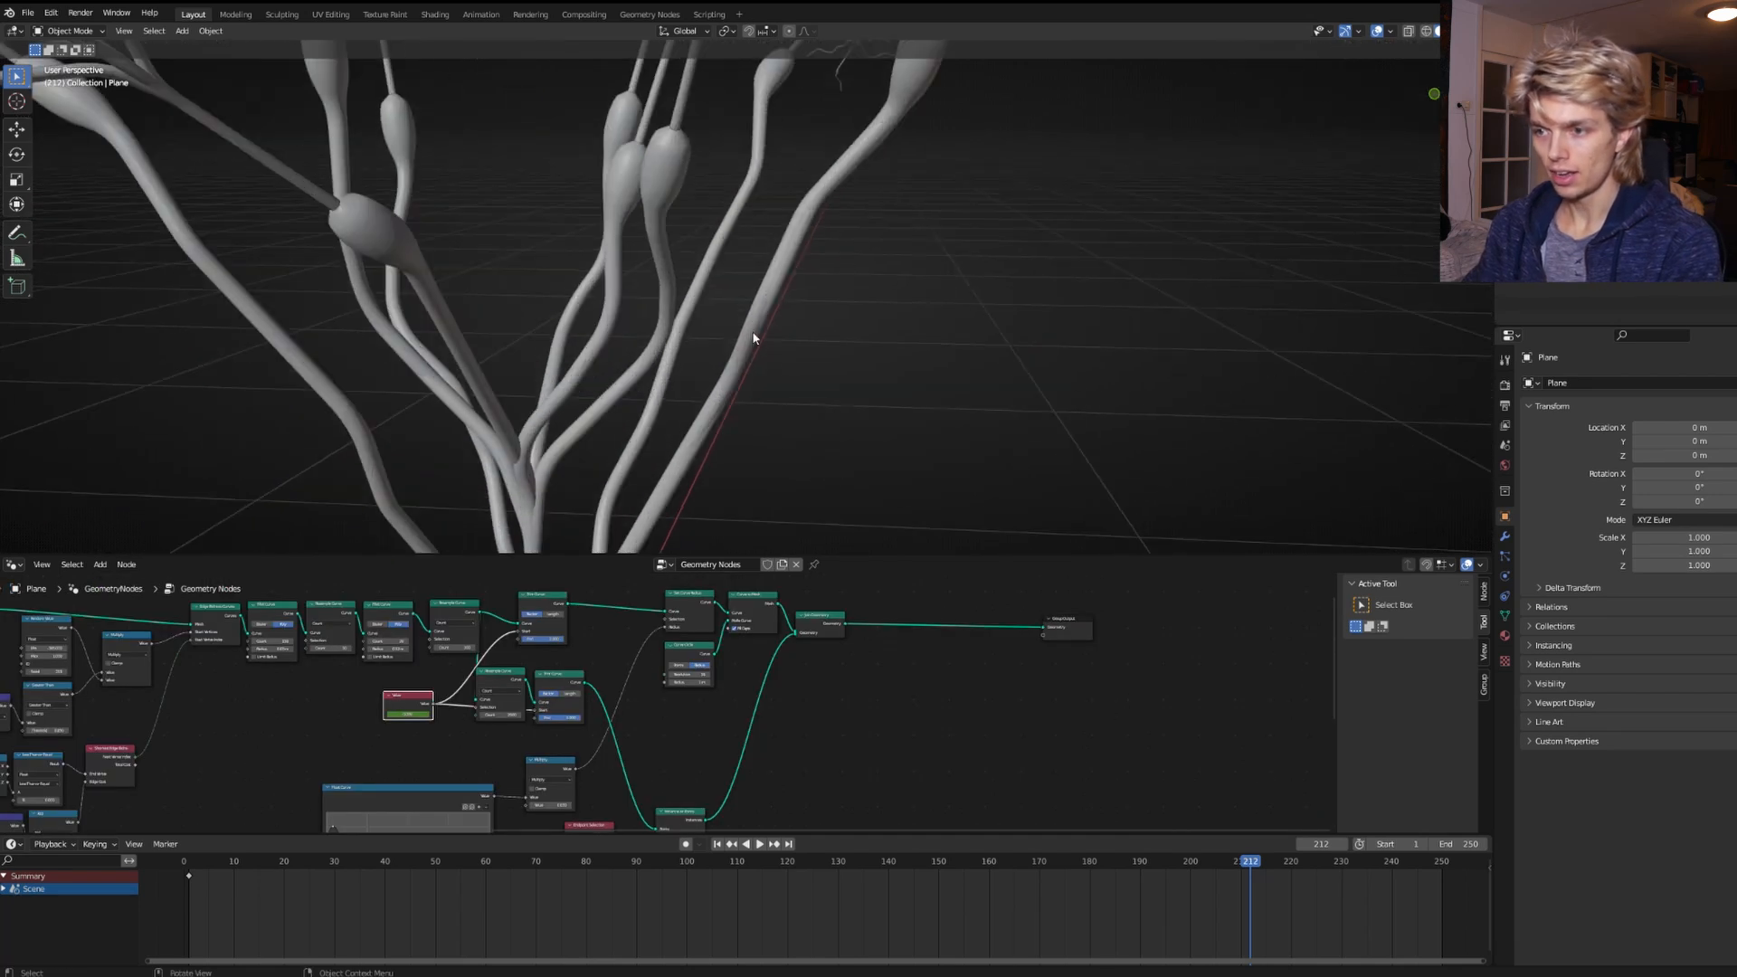
left_click(1408, 30)
middle_click_drag(953, 303, 775, 328)
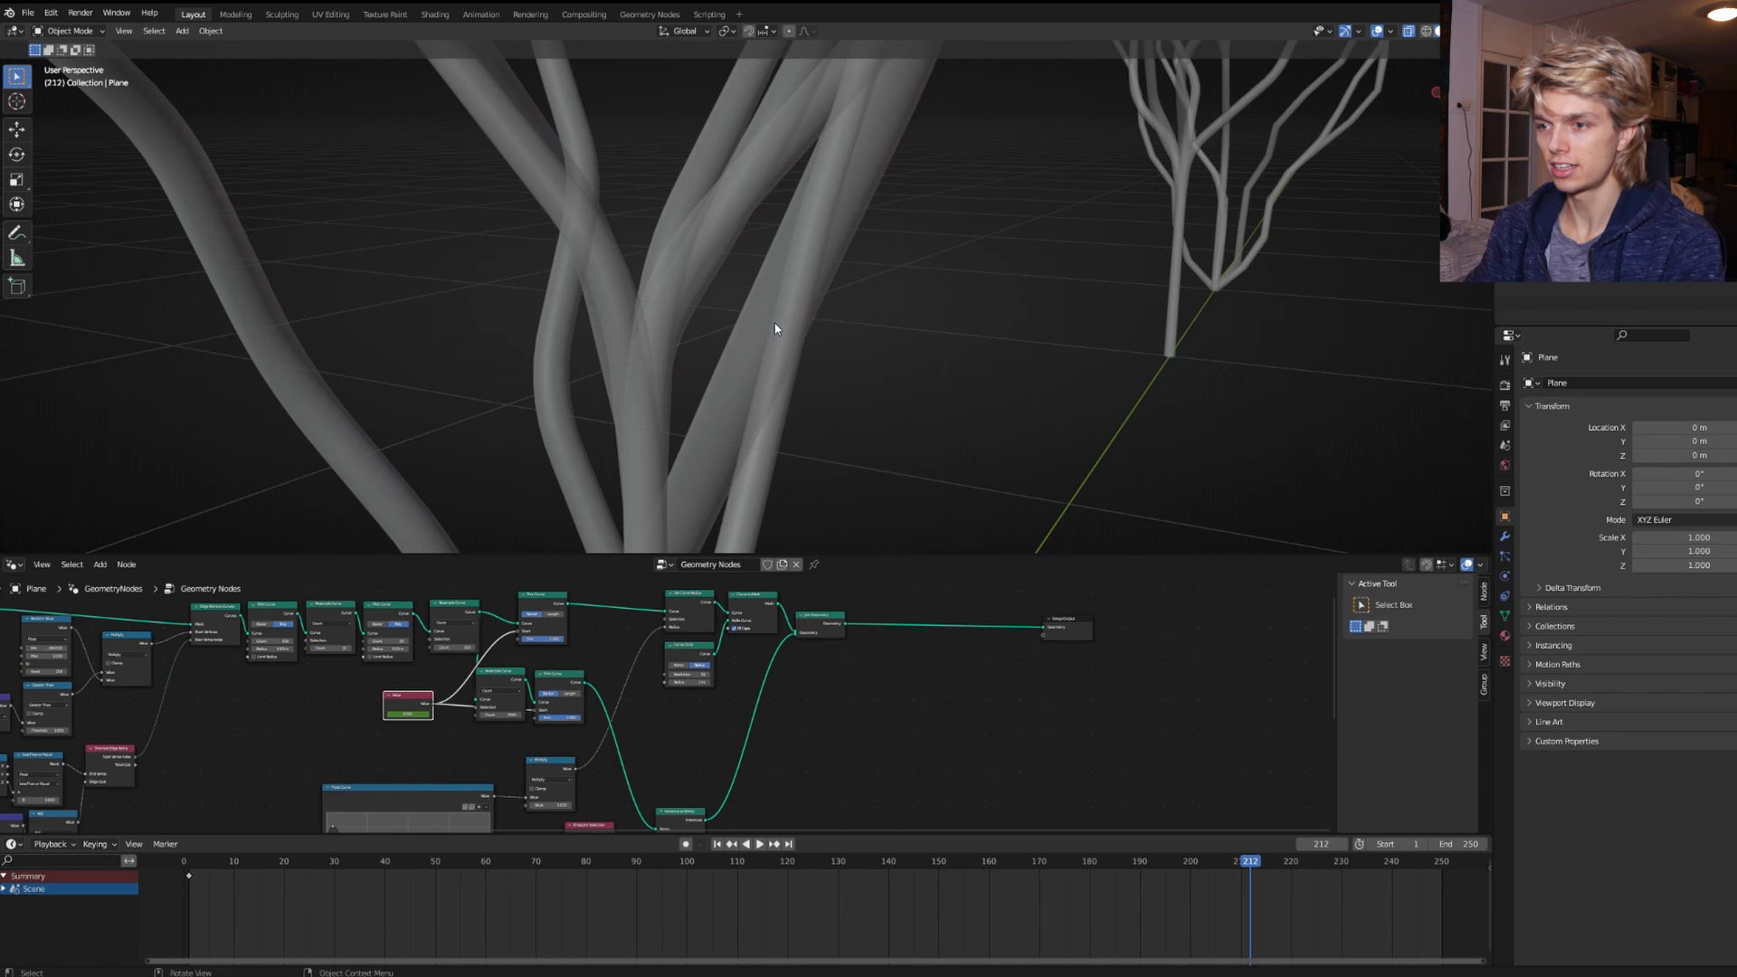
left_click(1391, 31)
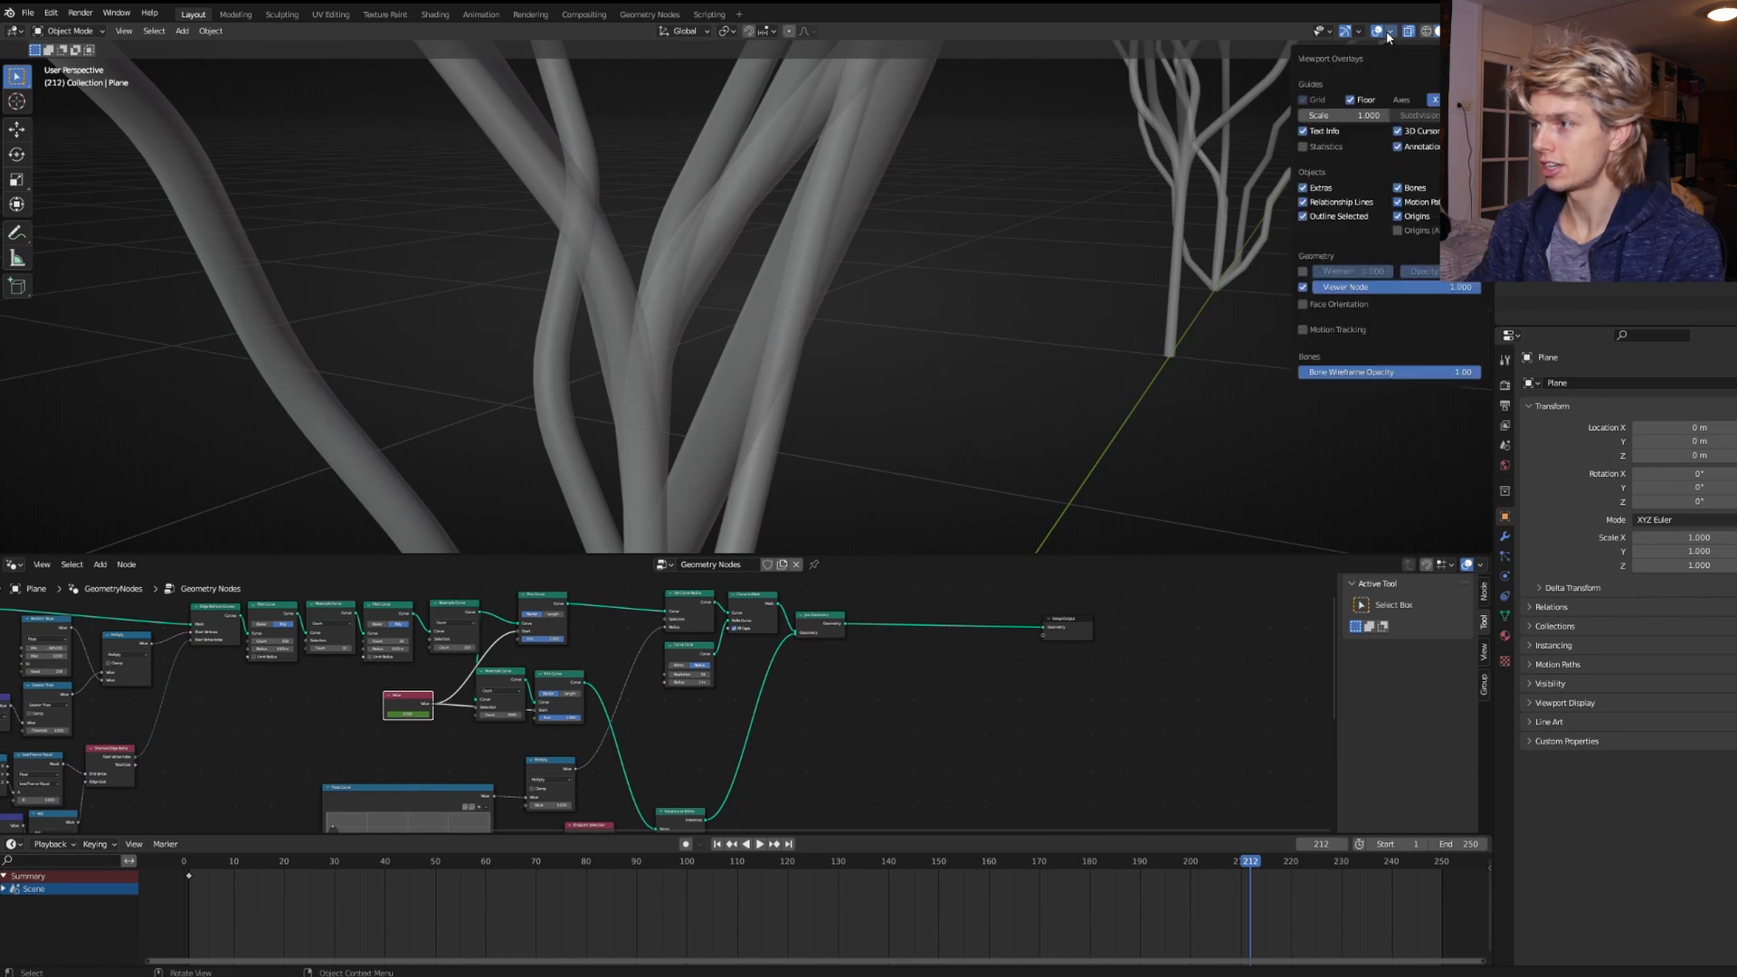
left_click(1303, 271)
Examine the mesh density of the Plane tree's trunk and branches, finishing with the wireframe overlay turned off.
middle_click_drag(892, 322, 395, 389)
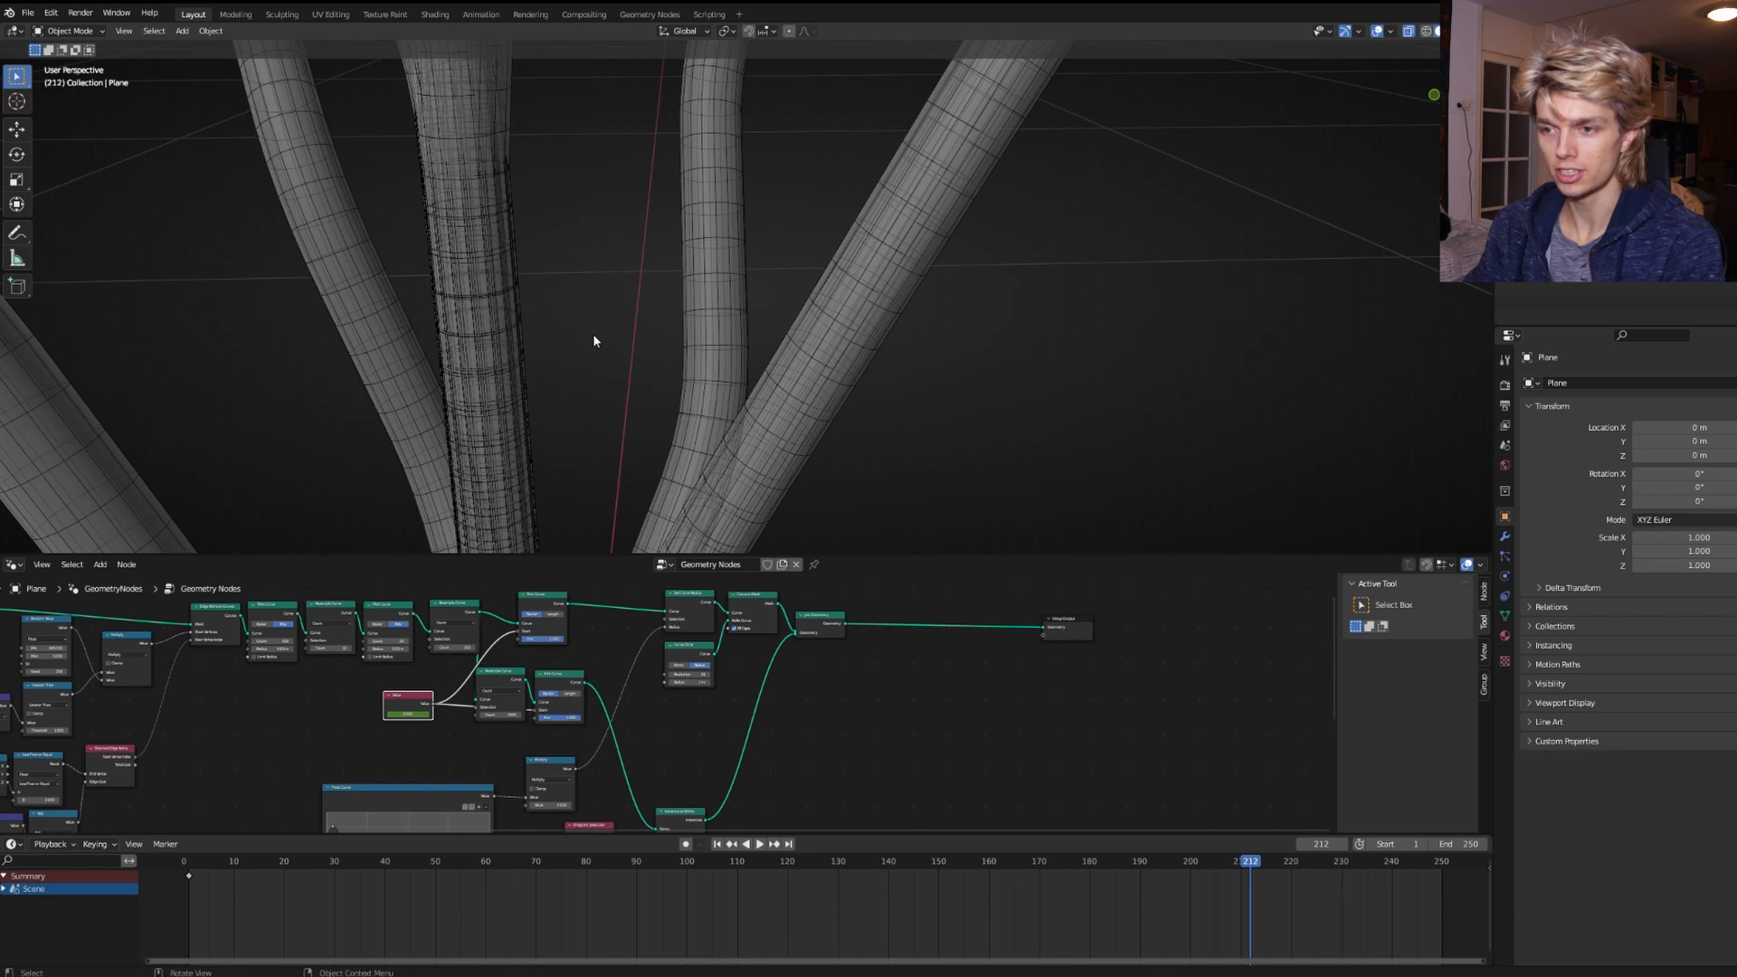
middle_click_drag(594, 336, 652, 385)
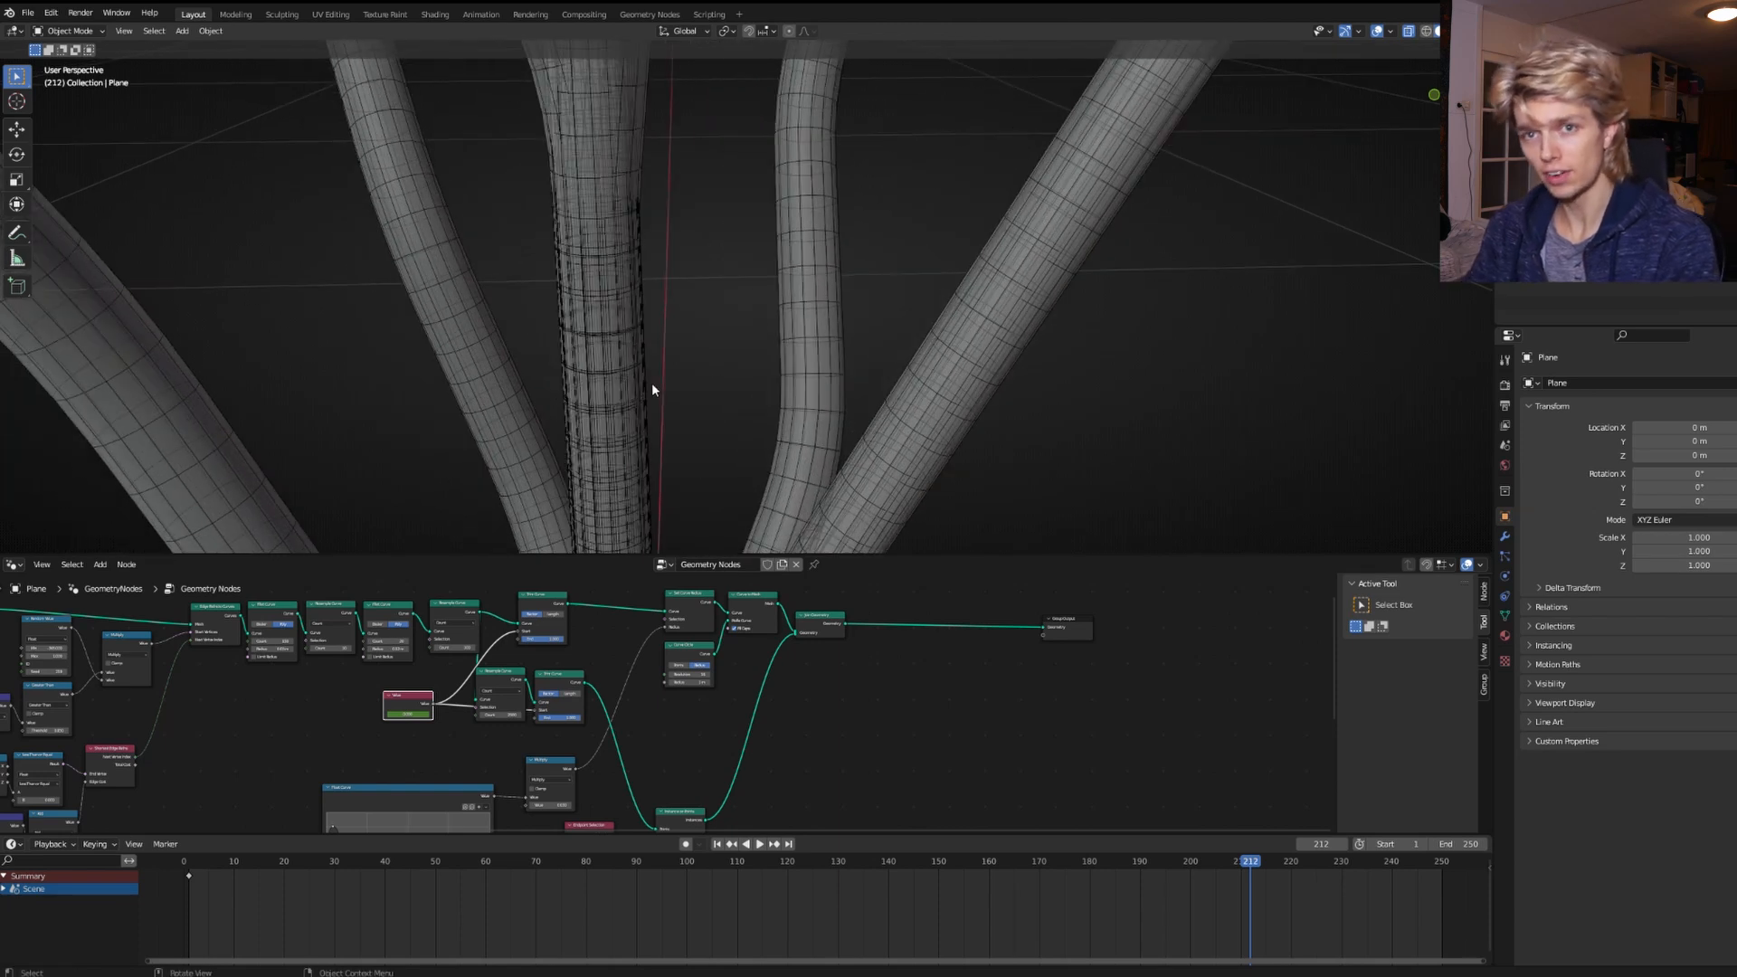
middle_click_drag(651, 383, 718, 372)
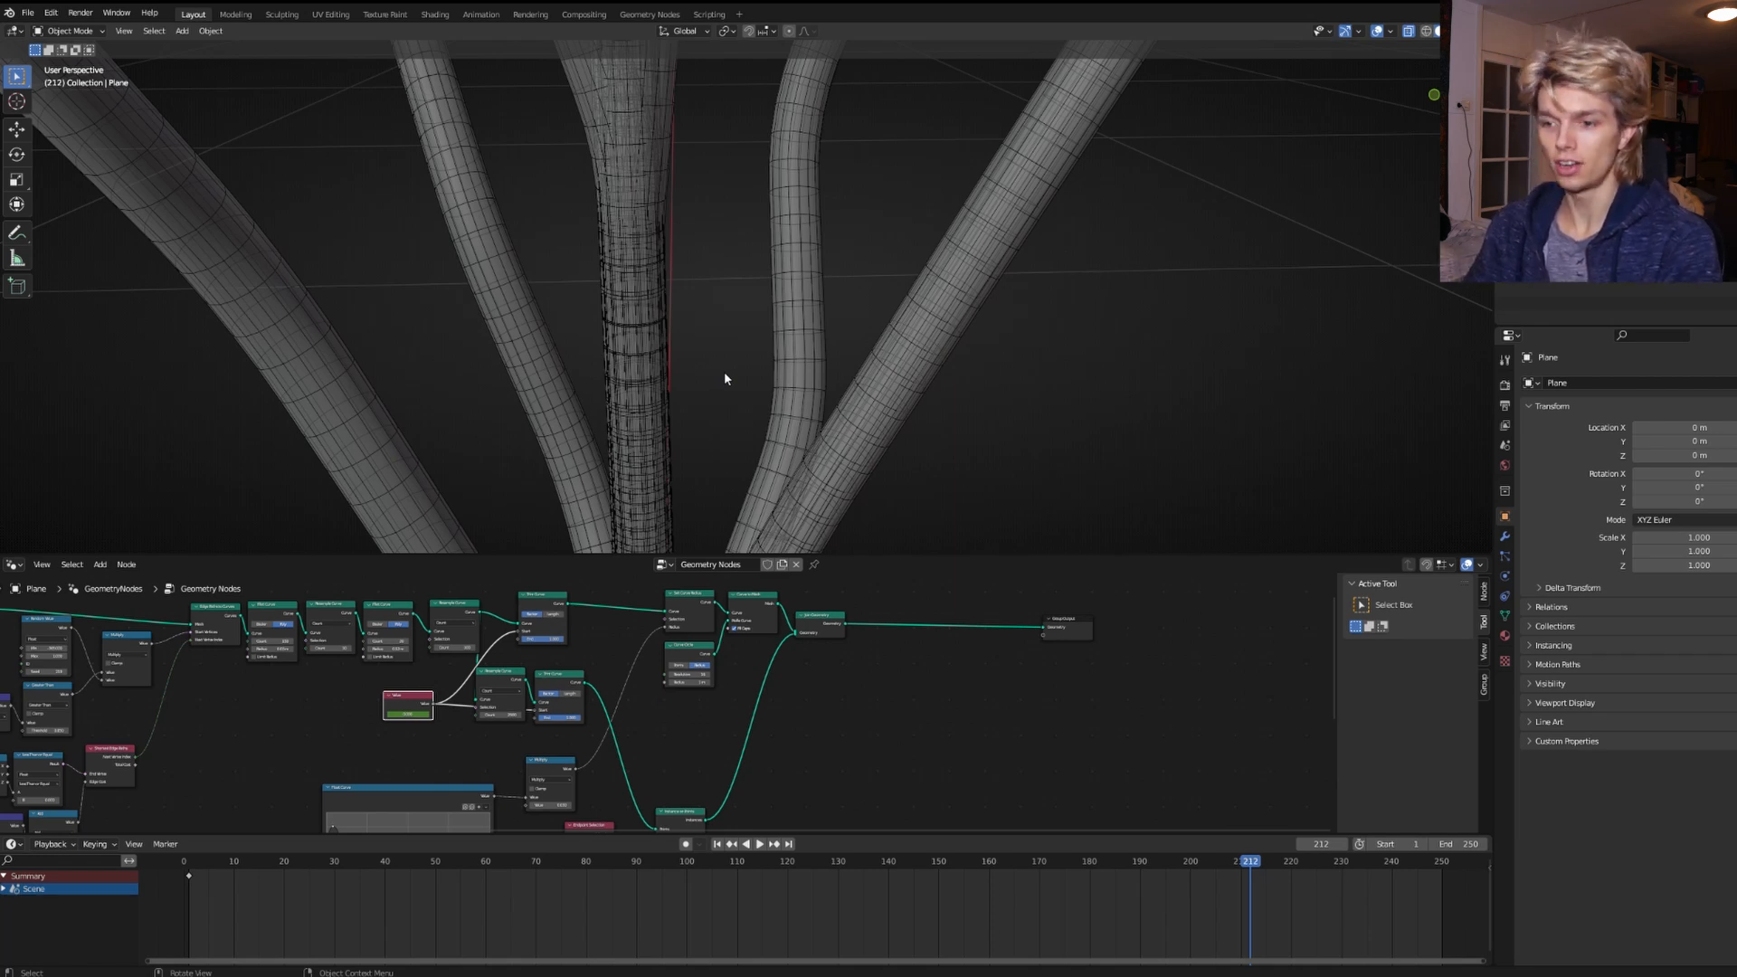
scroll(724, 371, "down", 10)
middle_click_drag(824, 338, 814, 422, "shift")
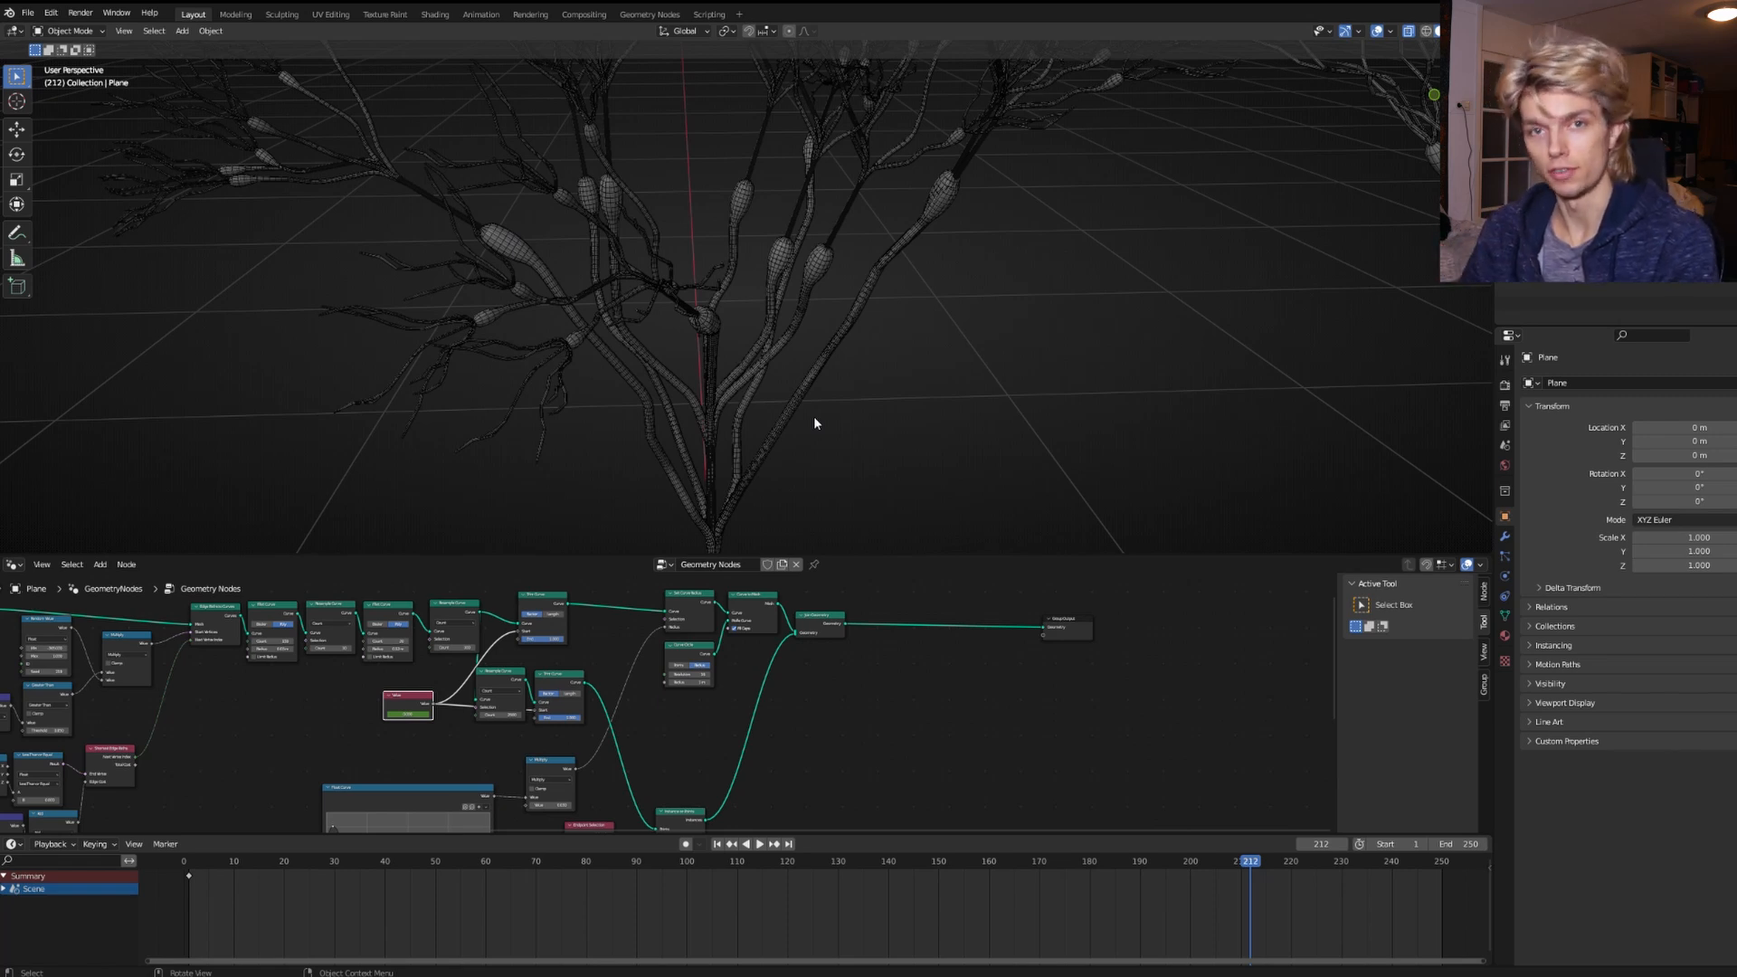
left_click(1389, 33)
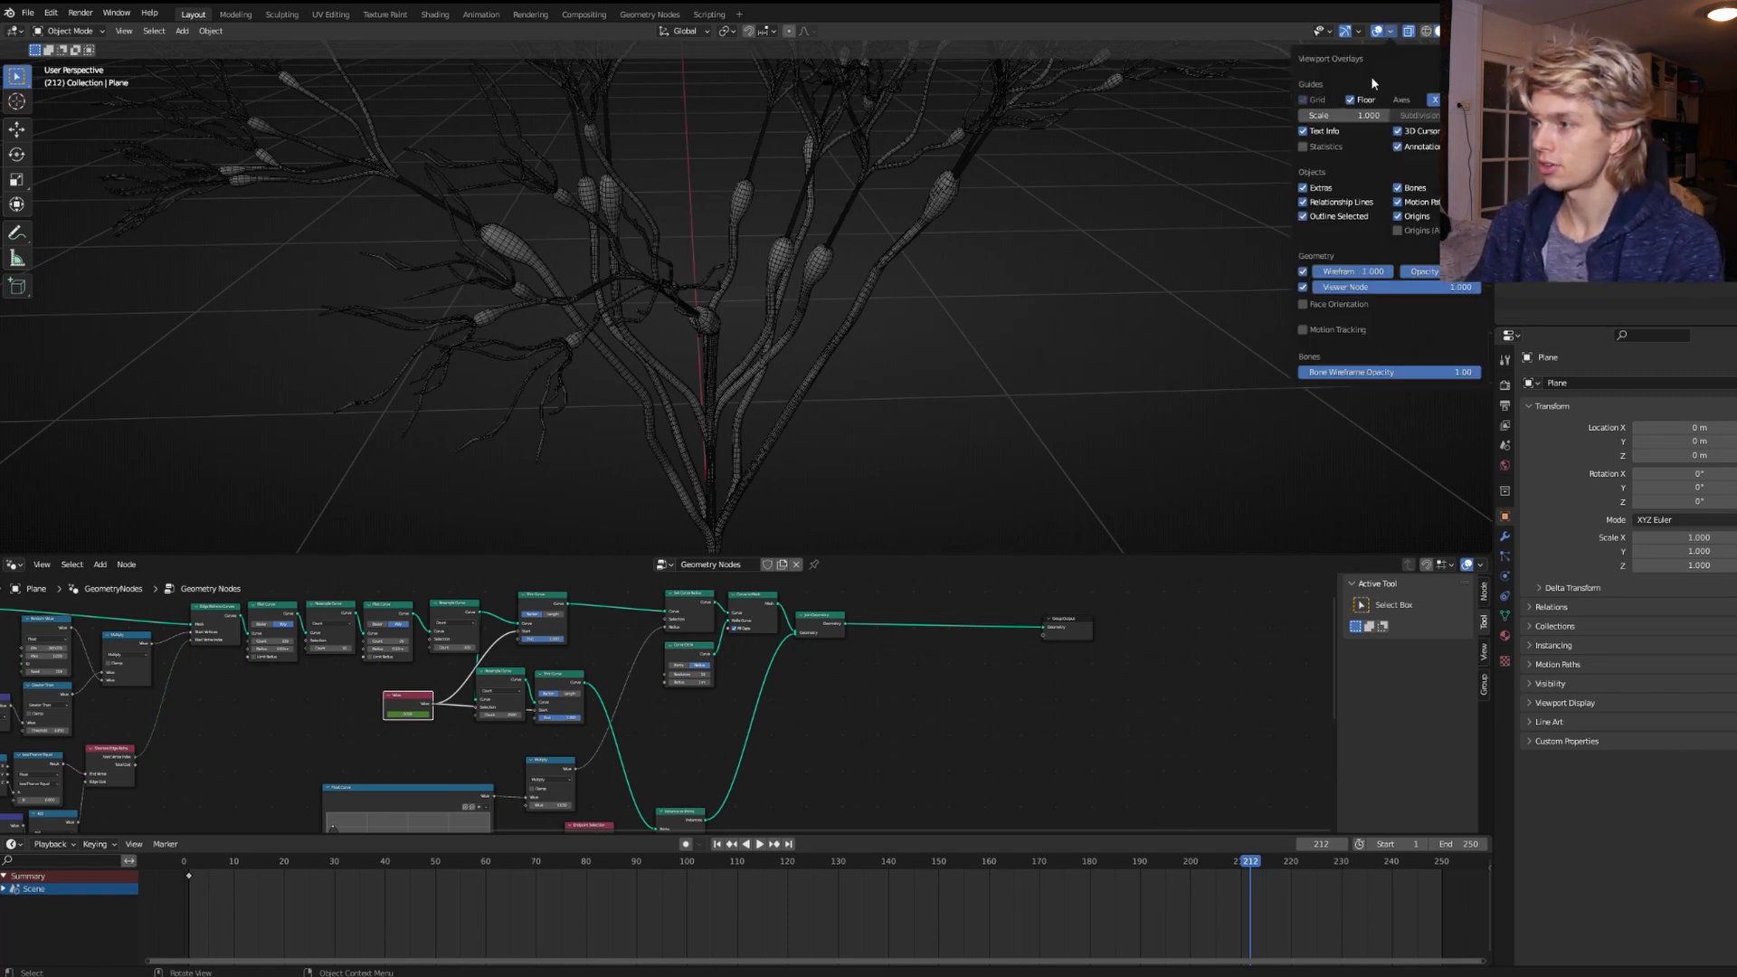
left_click(1303, 273)
In the Plane tree's node setup, insert a Store Named Attribute node between Trim Curve and Set Curve Radius.
scroll(845, 380, "up", 6)
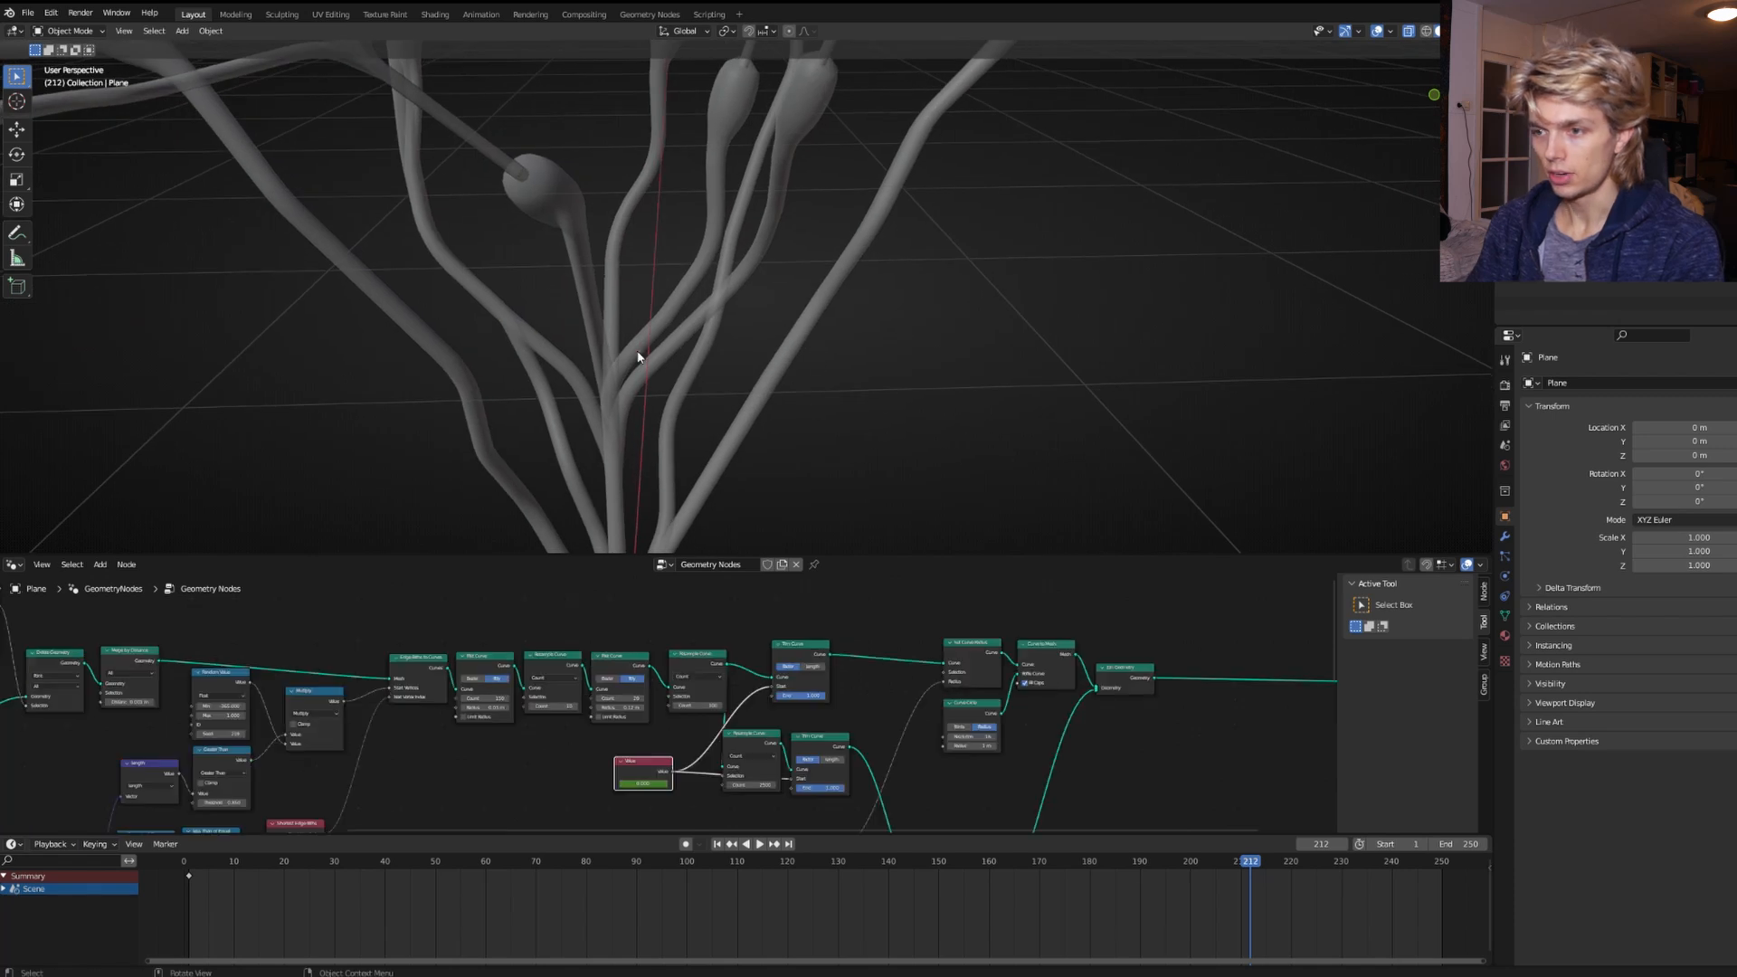
left_click(659, 357)
middle_click_drag(737, 602, 647, 631)
scroll(683, 696, "up", 2)
left_click_drag(556, 635, 543, 636)
middle_click_drag(642, 644, 559, 650)
key("shift+a")
type("stor")
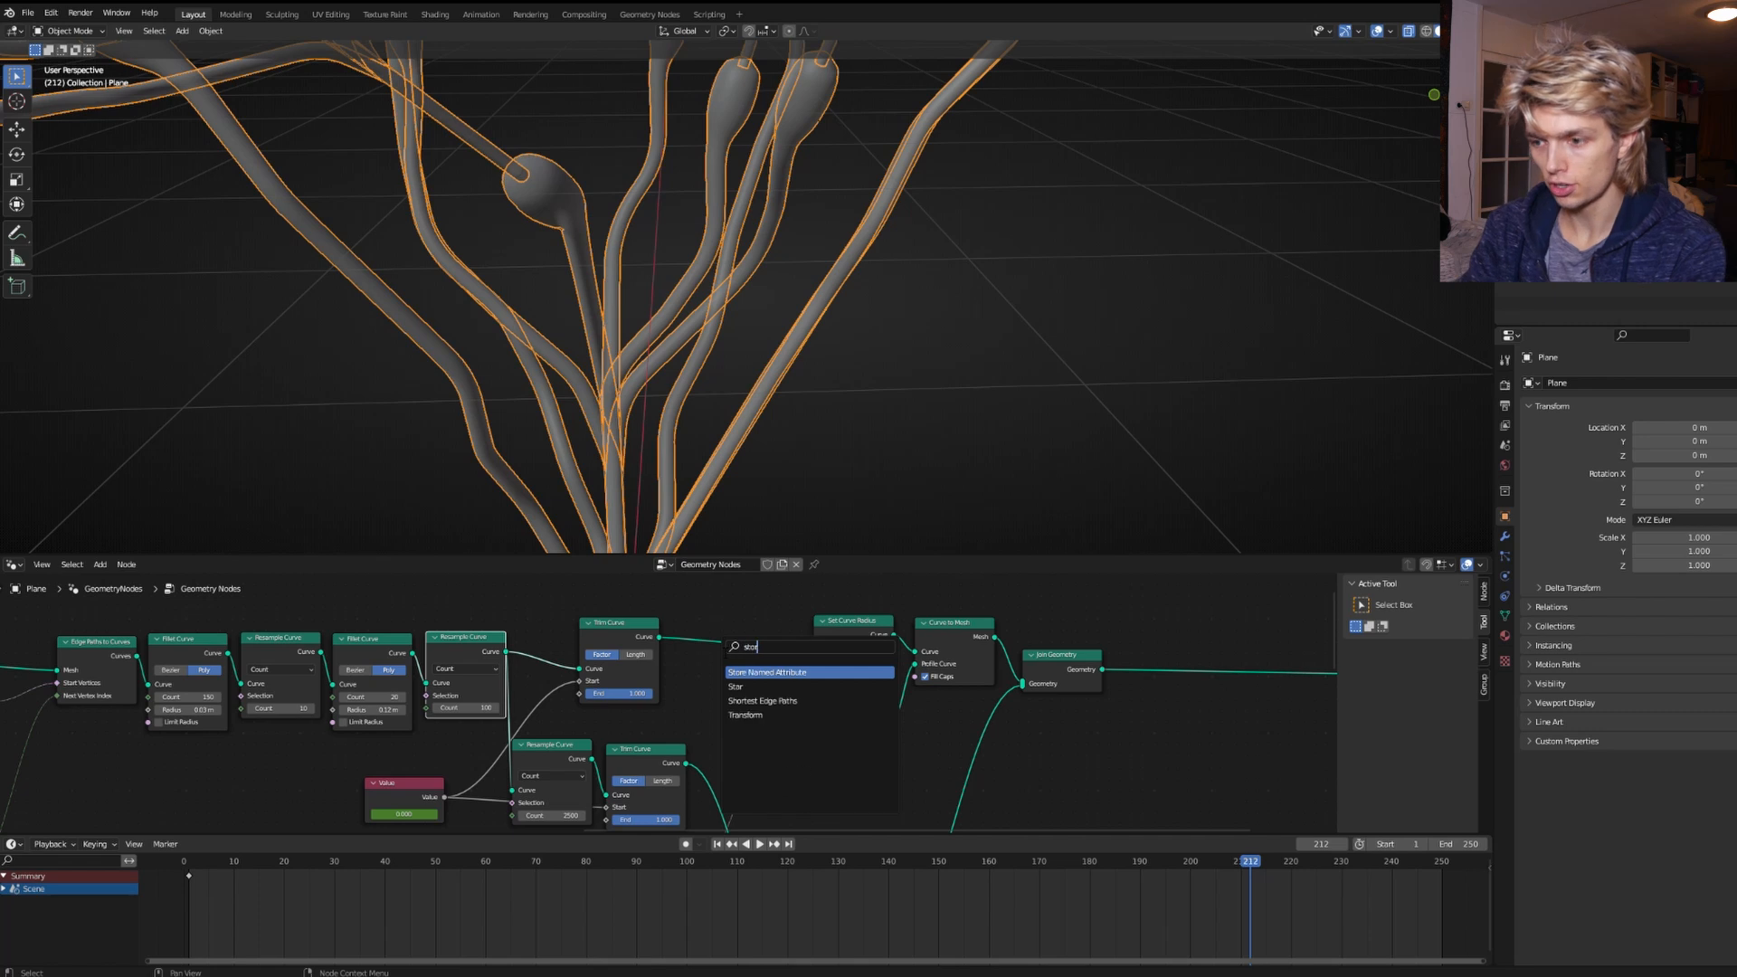
left_click(746, 672)
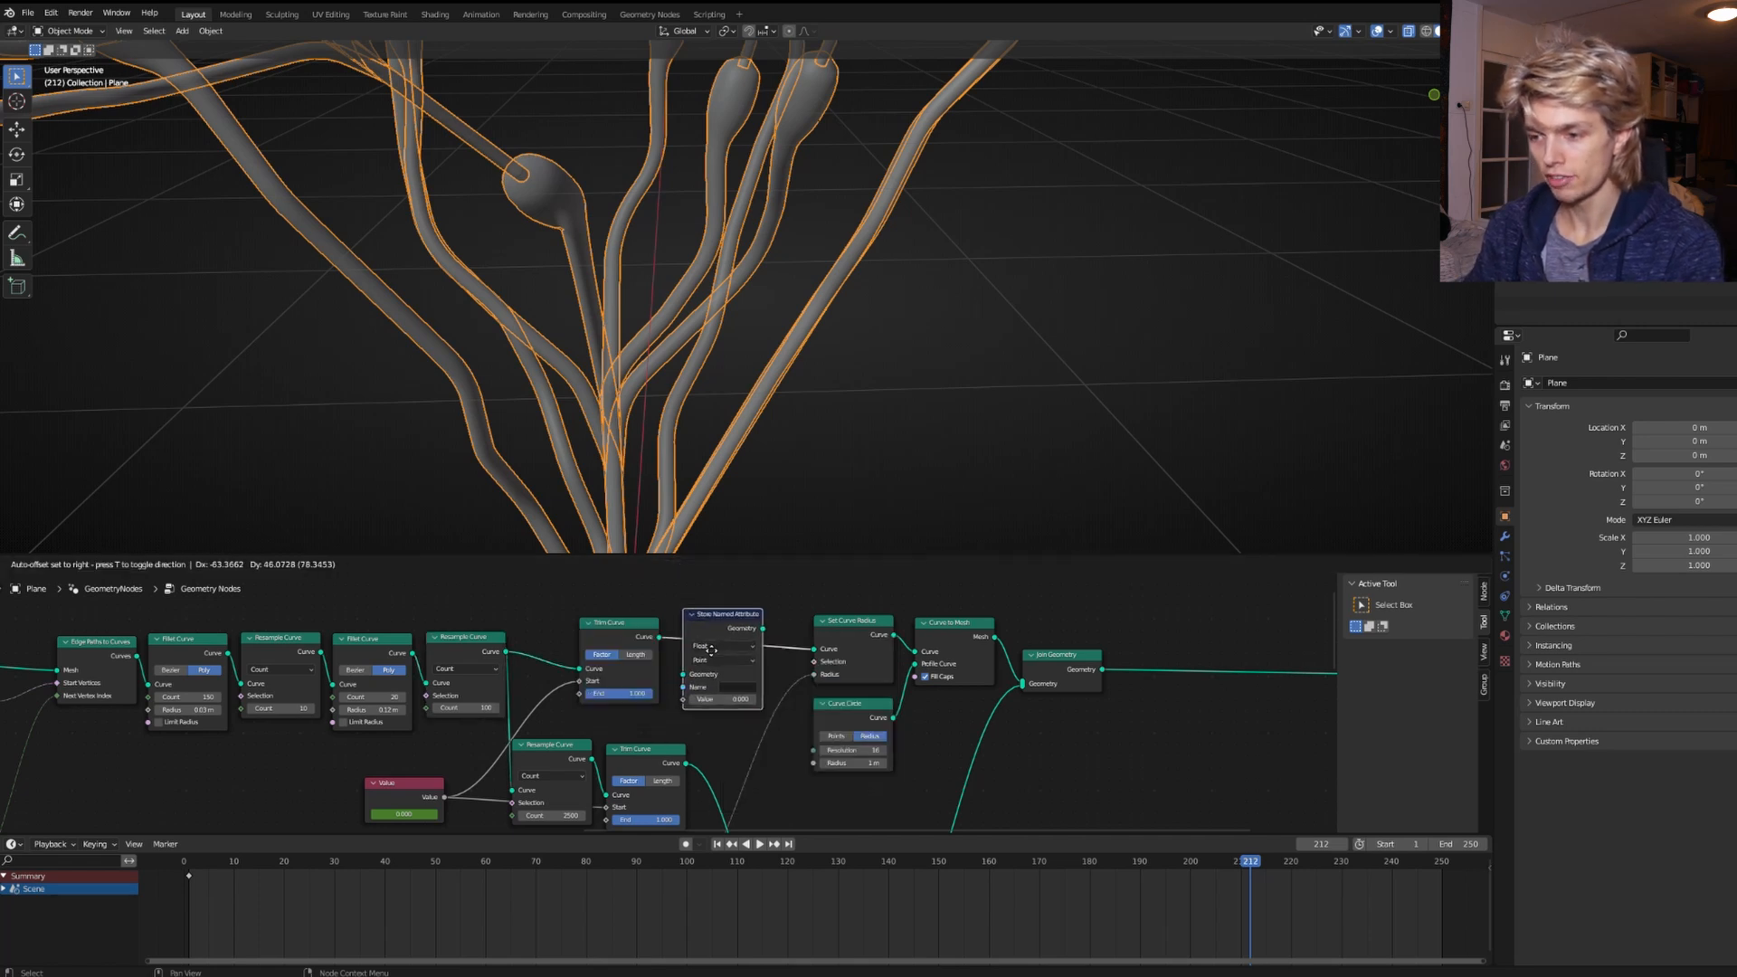
left_click(718, 639)
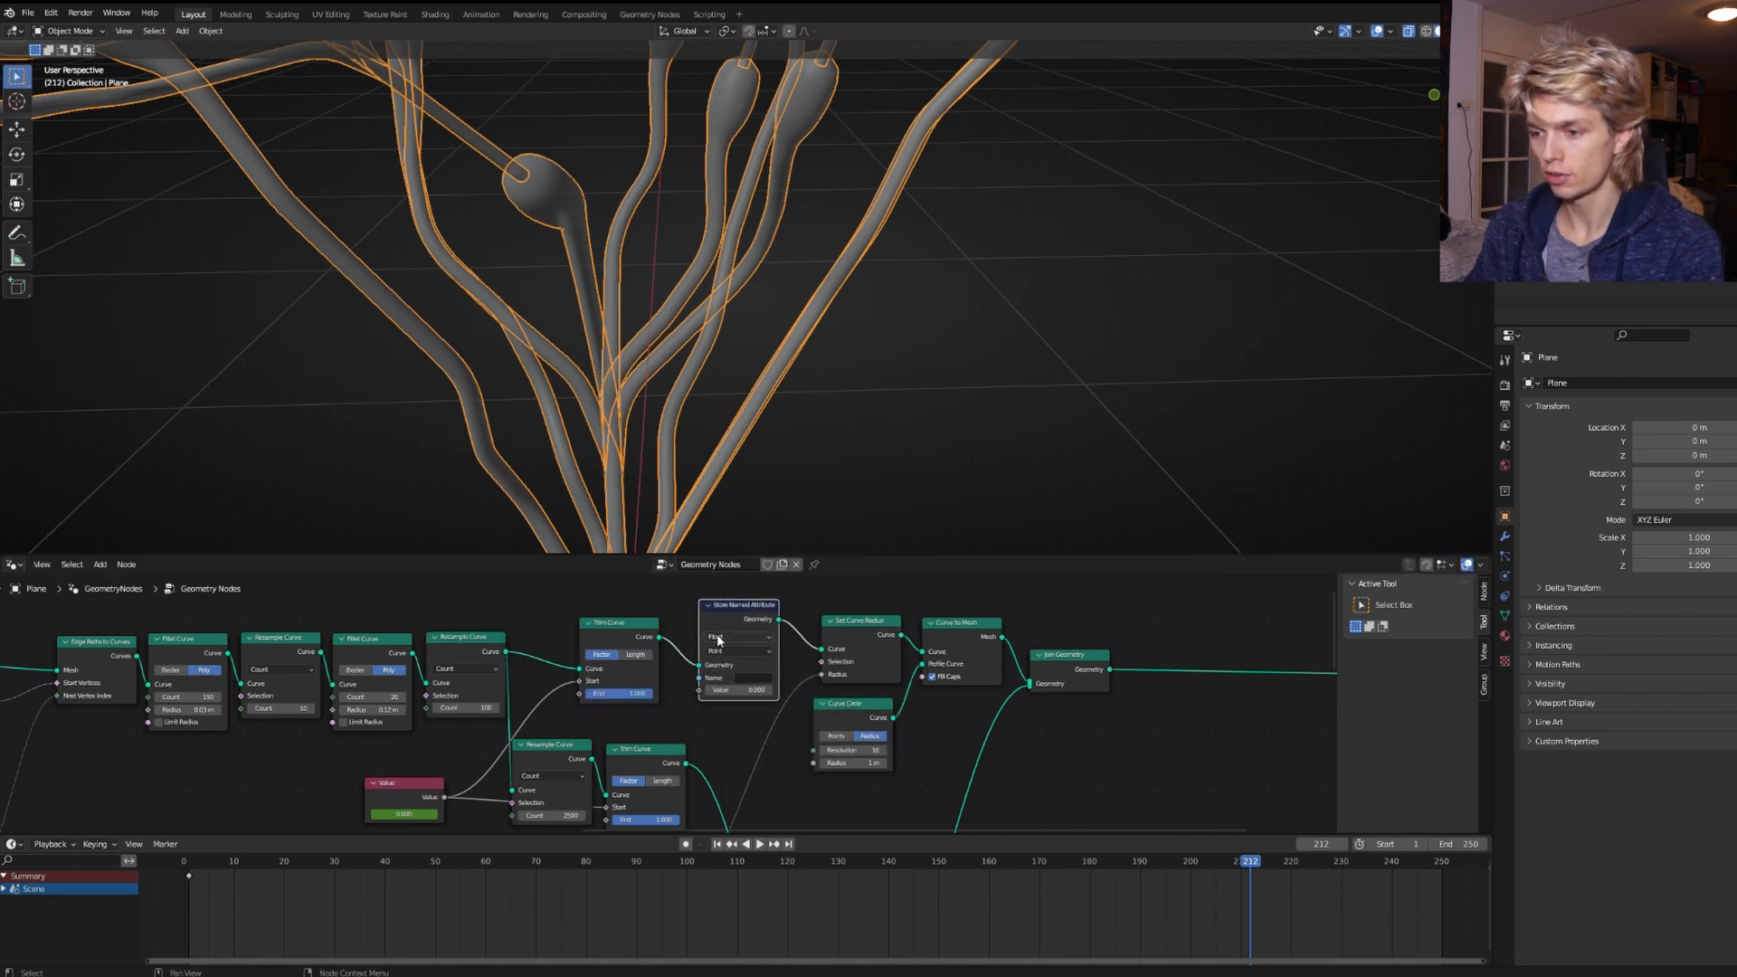
Name the Plane tree's stored attribute neuron.
left_click(756, 678)
type("neuron")
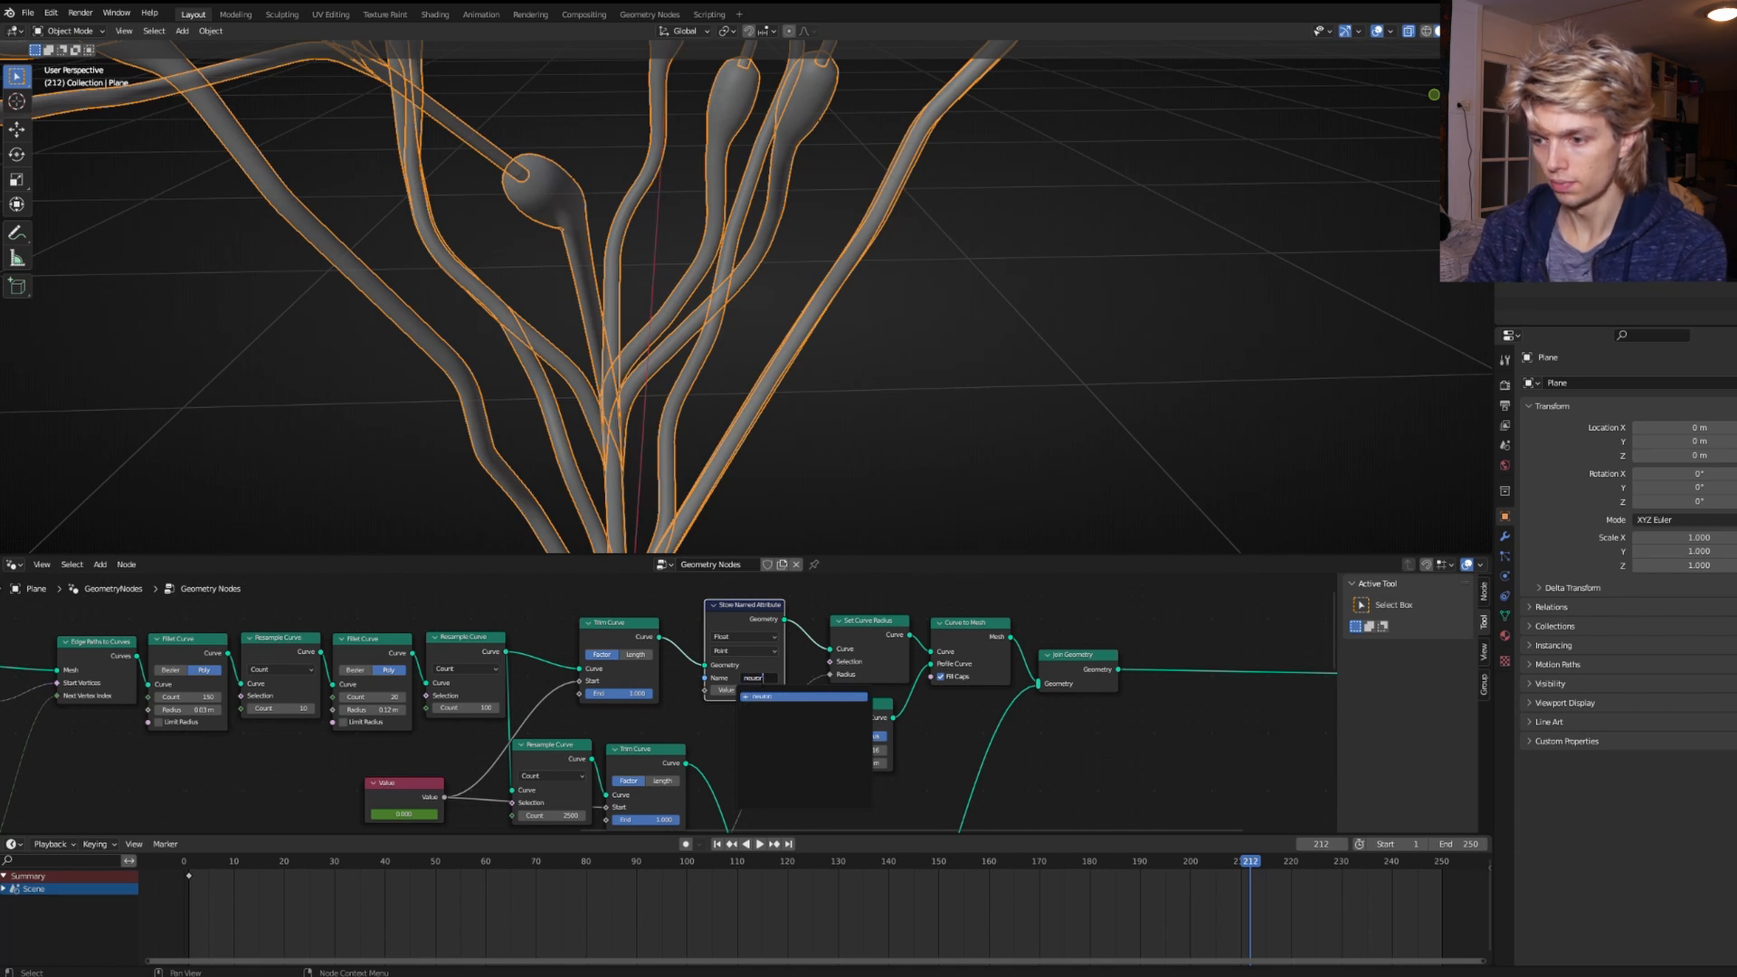
key("Return")
Add a Spline Parameter node and connect its Factor to the Value of Store Named Attribute.
scroll(757, 678, "down", 3)
key("shift+a")
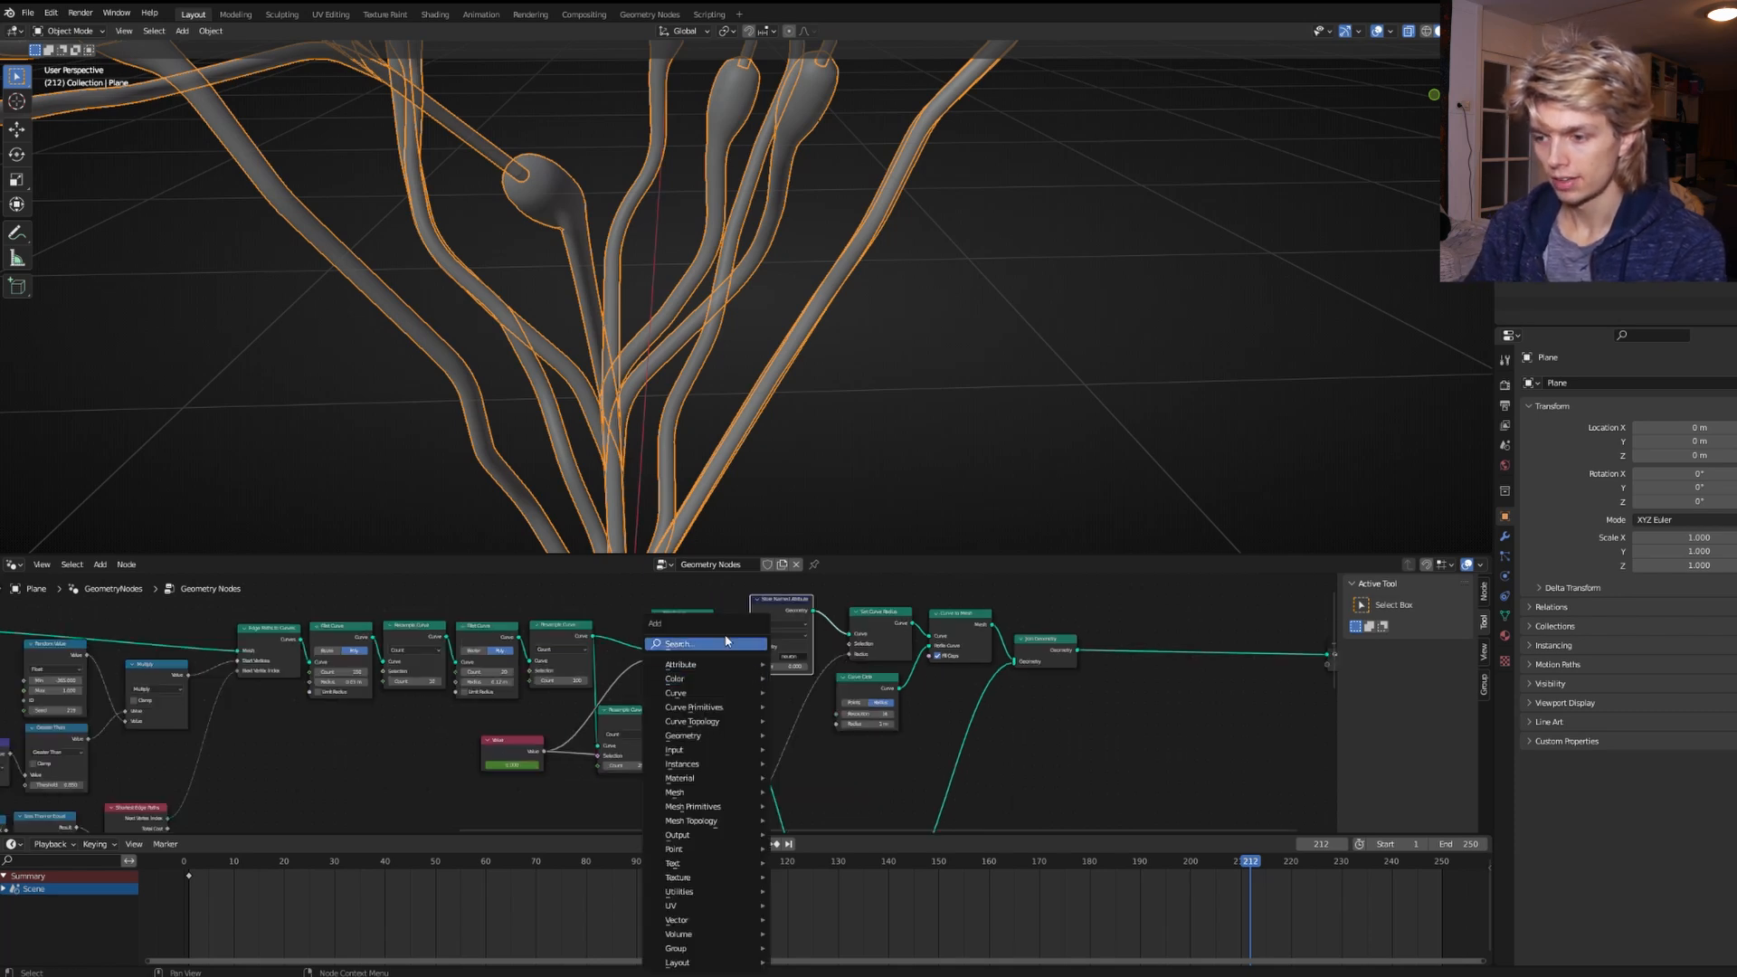
left_click(725, 642)
type("splin")
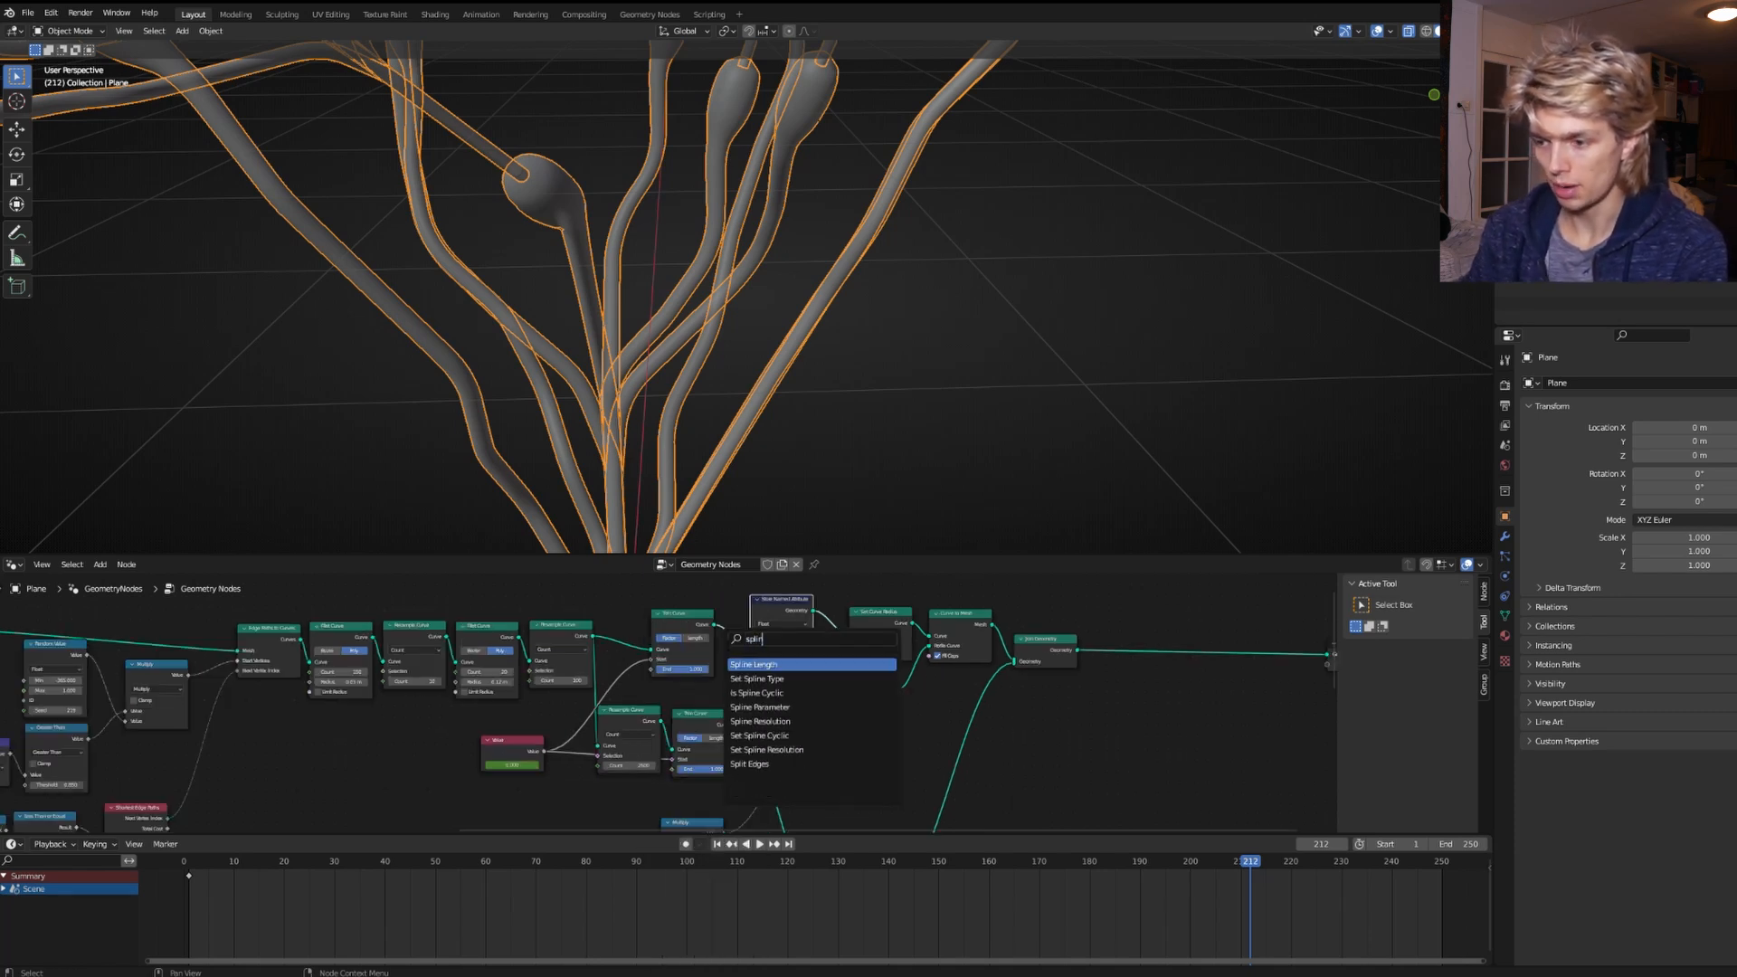
key("Down")
key("Down")
key("Down")
key("Return")
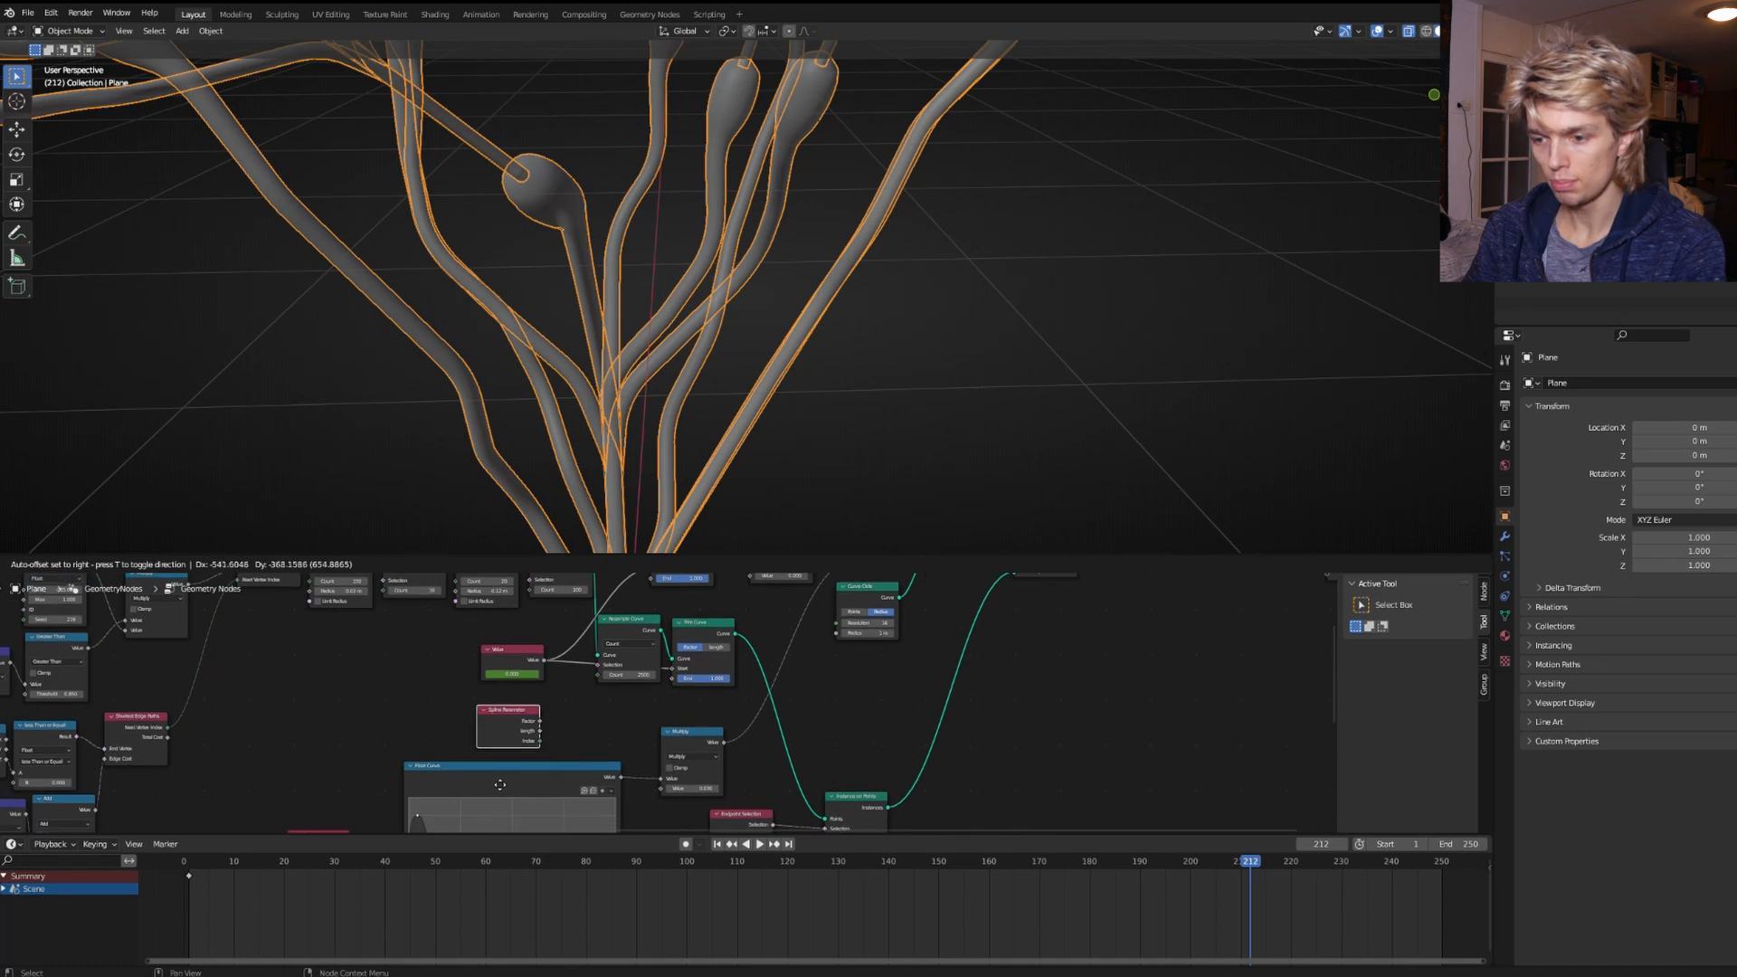
left_click(500, 785)
middle_click_drag(614, 716, 557, 806)
left_click_drag(483, 811, 694, 667)
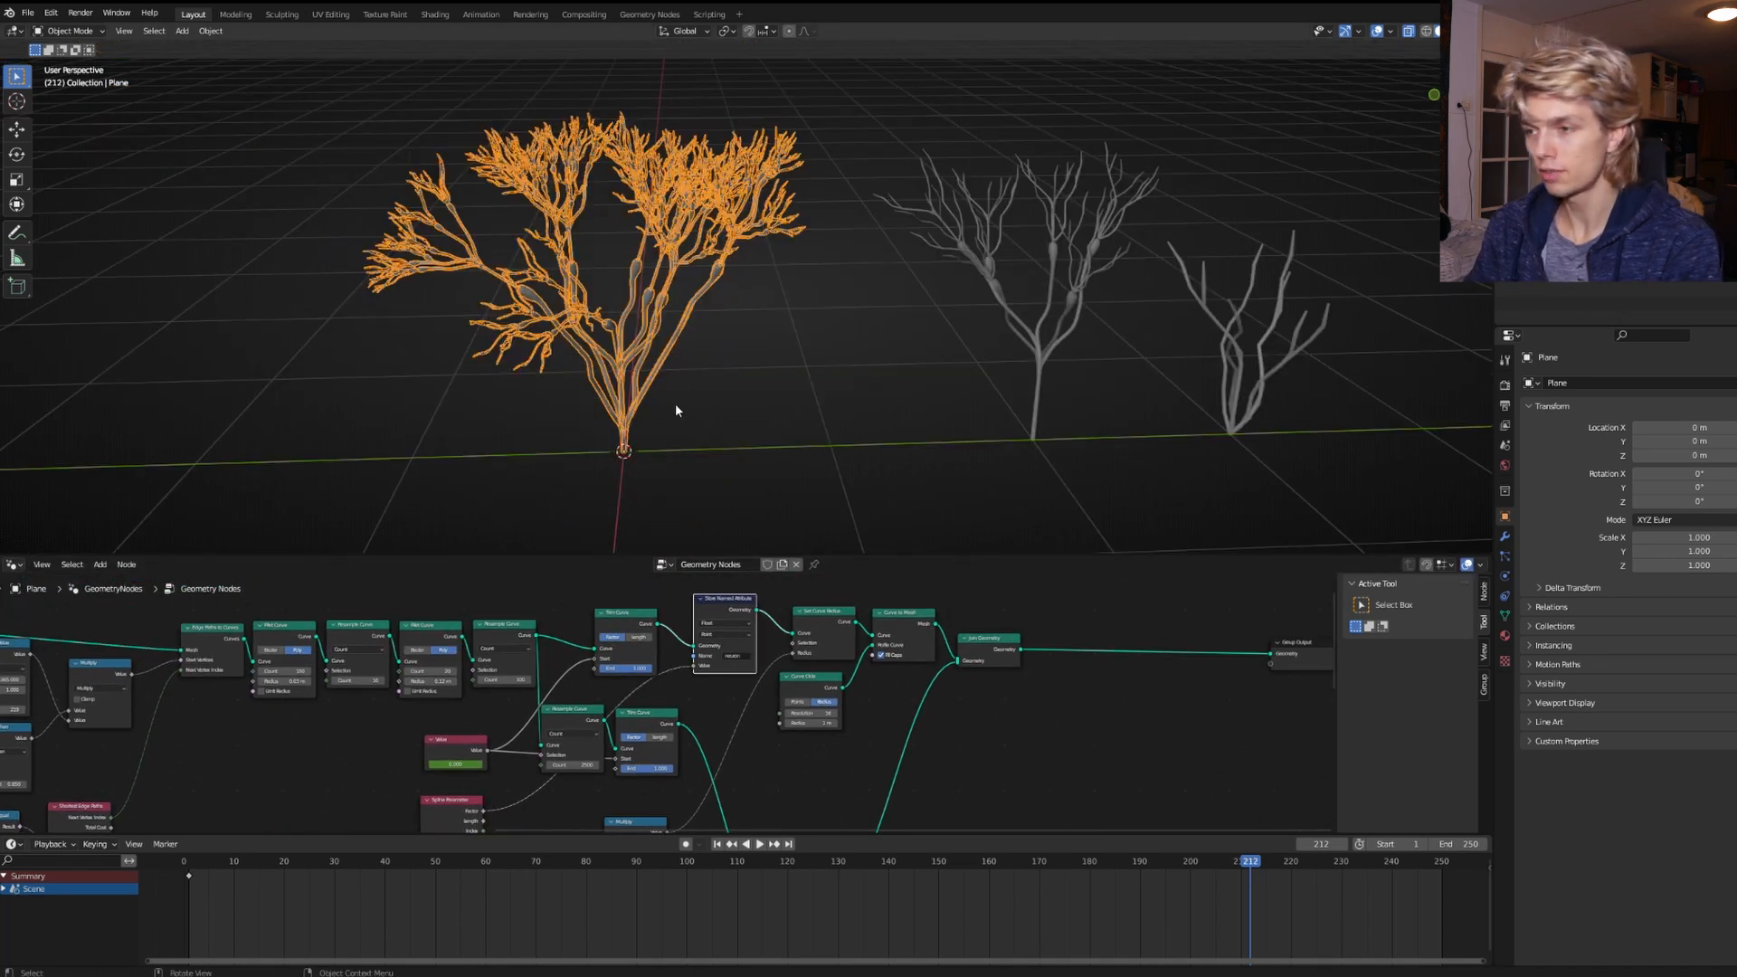
Copy the Store Named Attribute and Spline Parameter nodes into Plane.001 and Plane.002, linked between Trim Curve and Set Curve Radius.
middle_click_drag(888, 411, 767, 552)
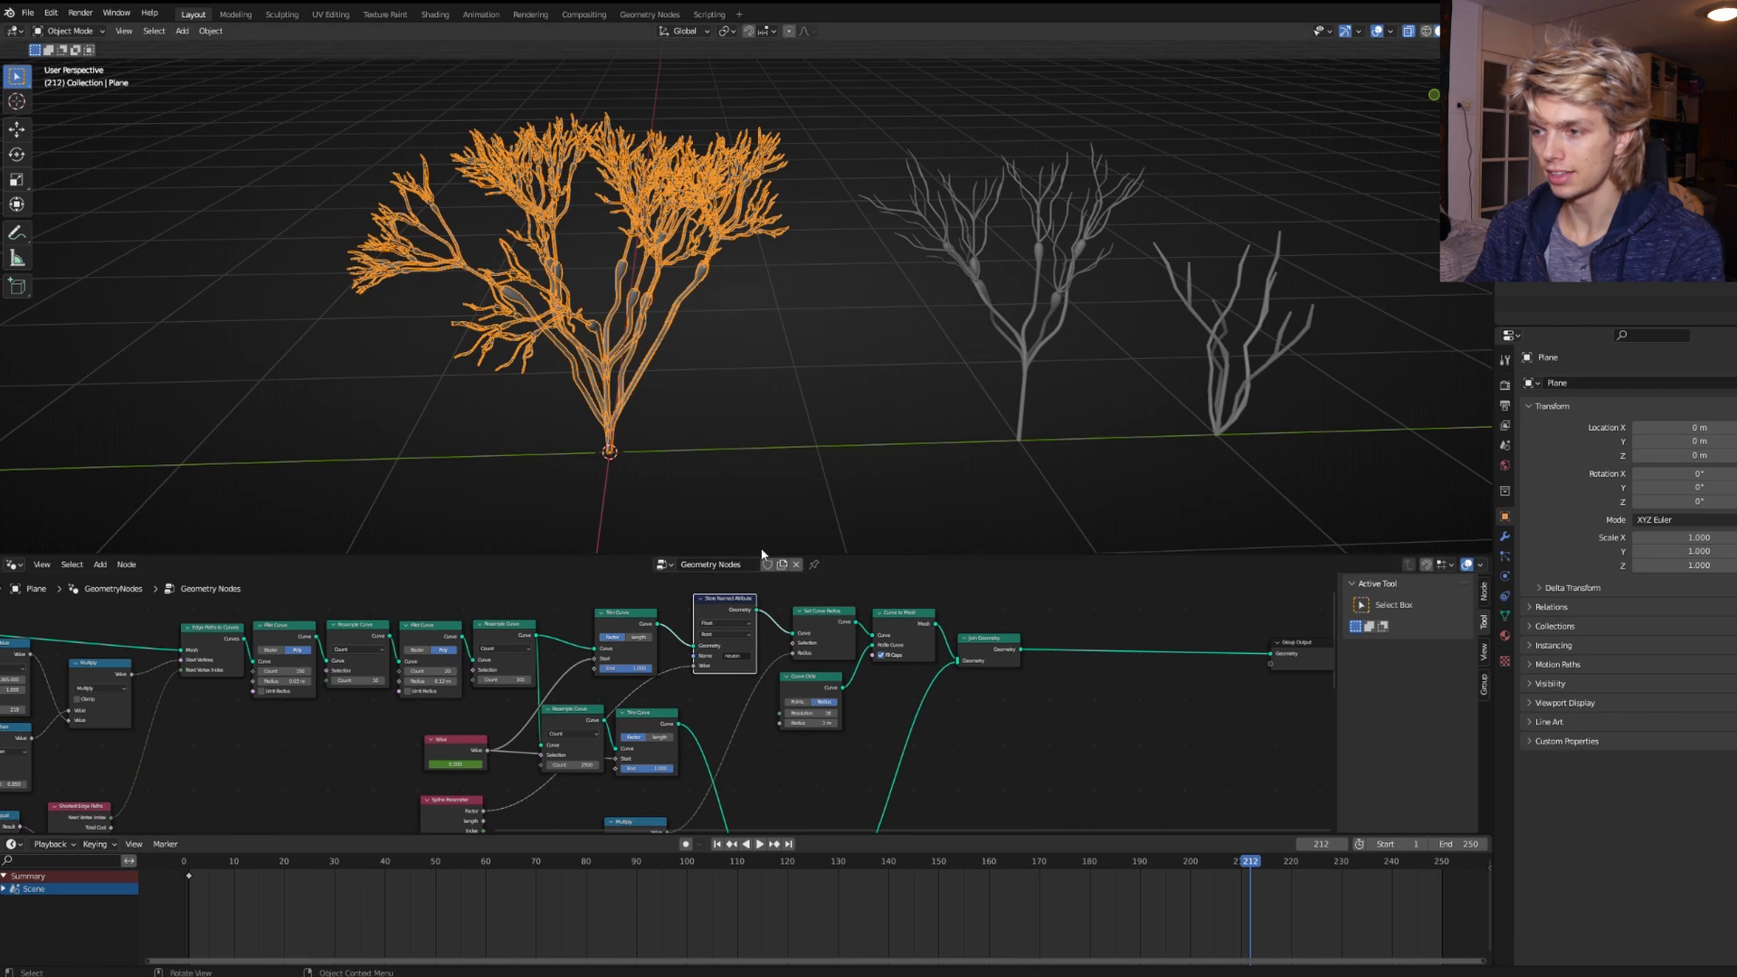
left_click(460, 813, "shift")
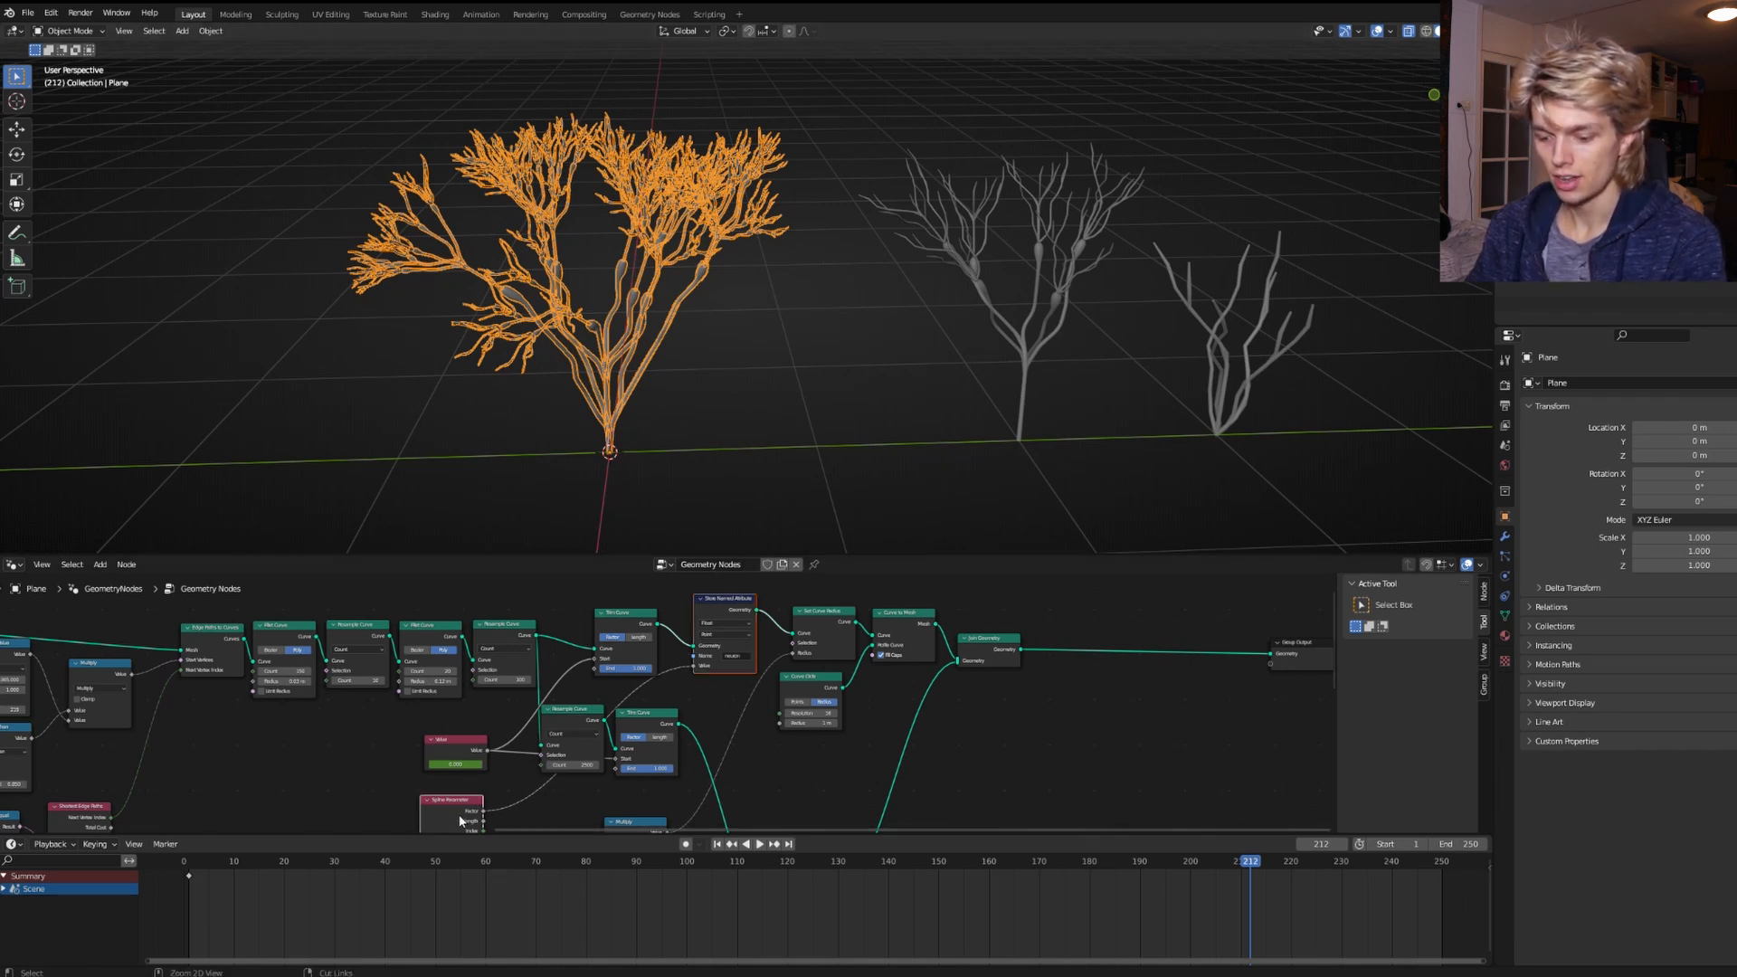
left_click(1026, 349)
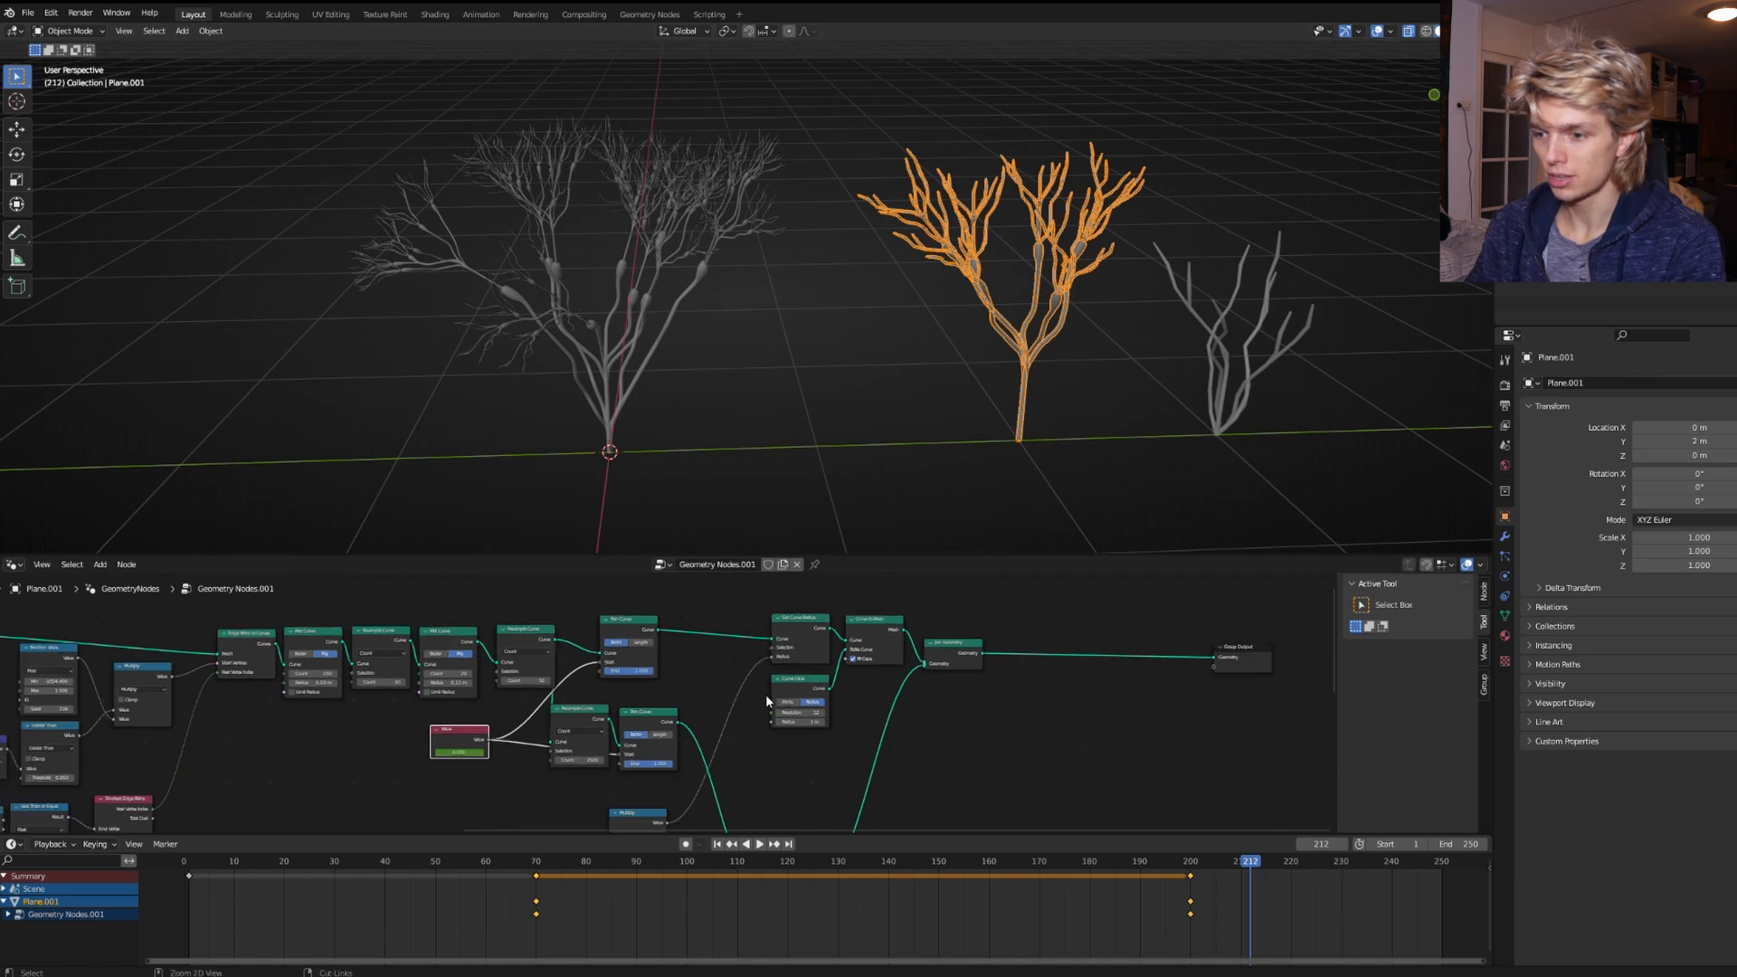
left_click_drag(670, 631, 694, 651)
left_click(747, 612)
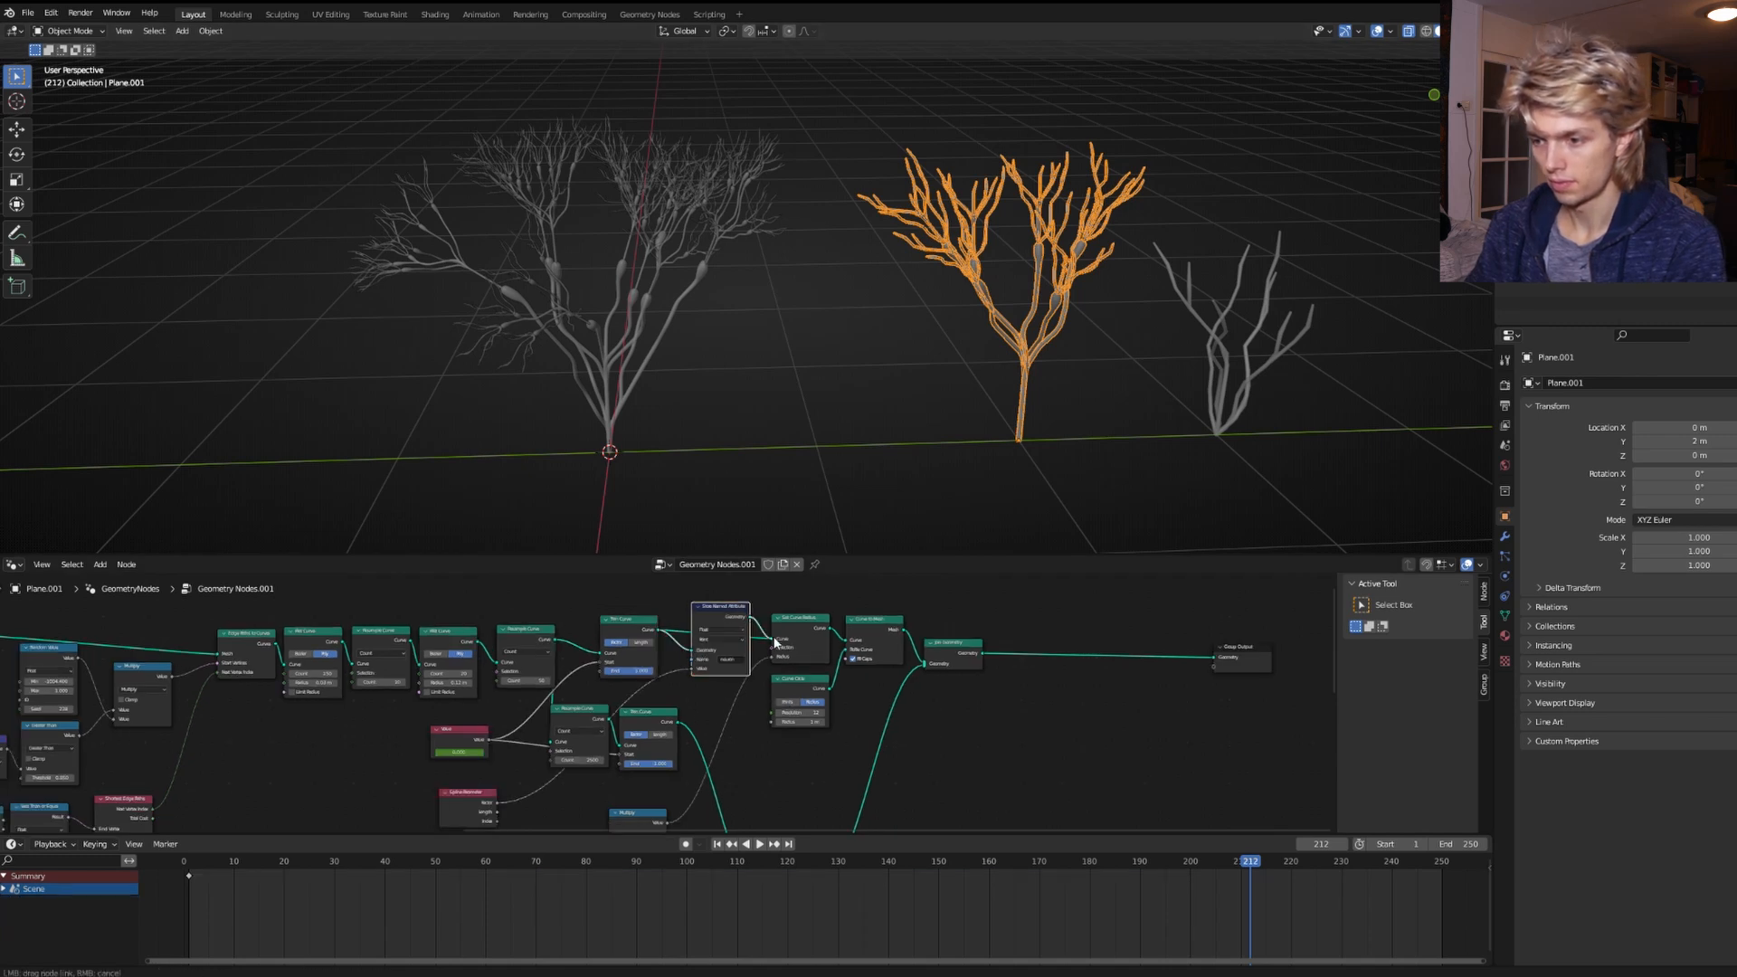
left_click(1218, 383)
left_click_drag(657, 625, 773, 639)
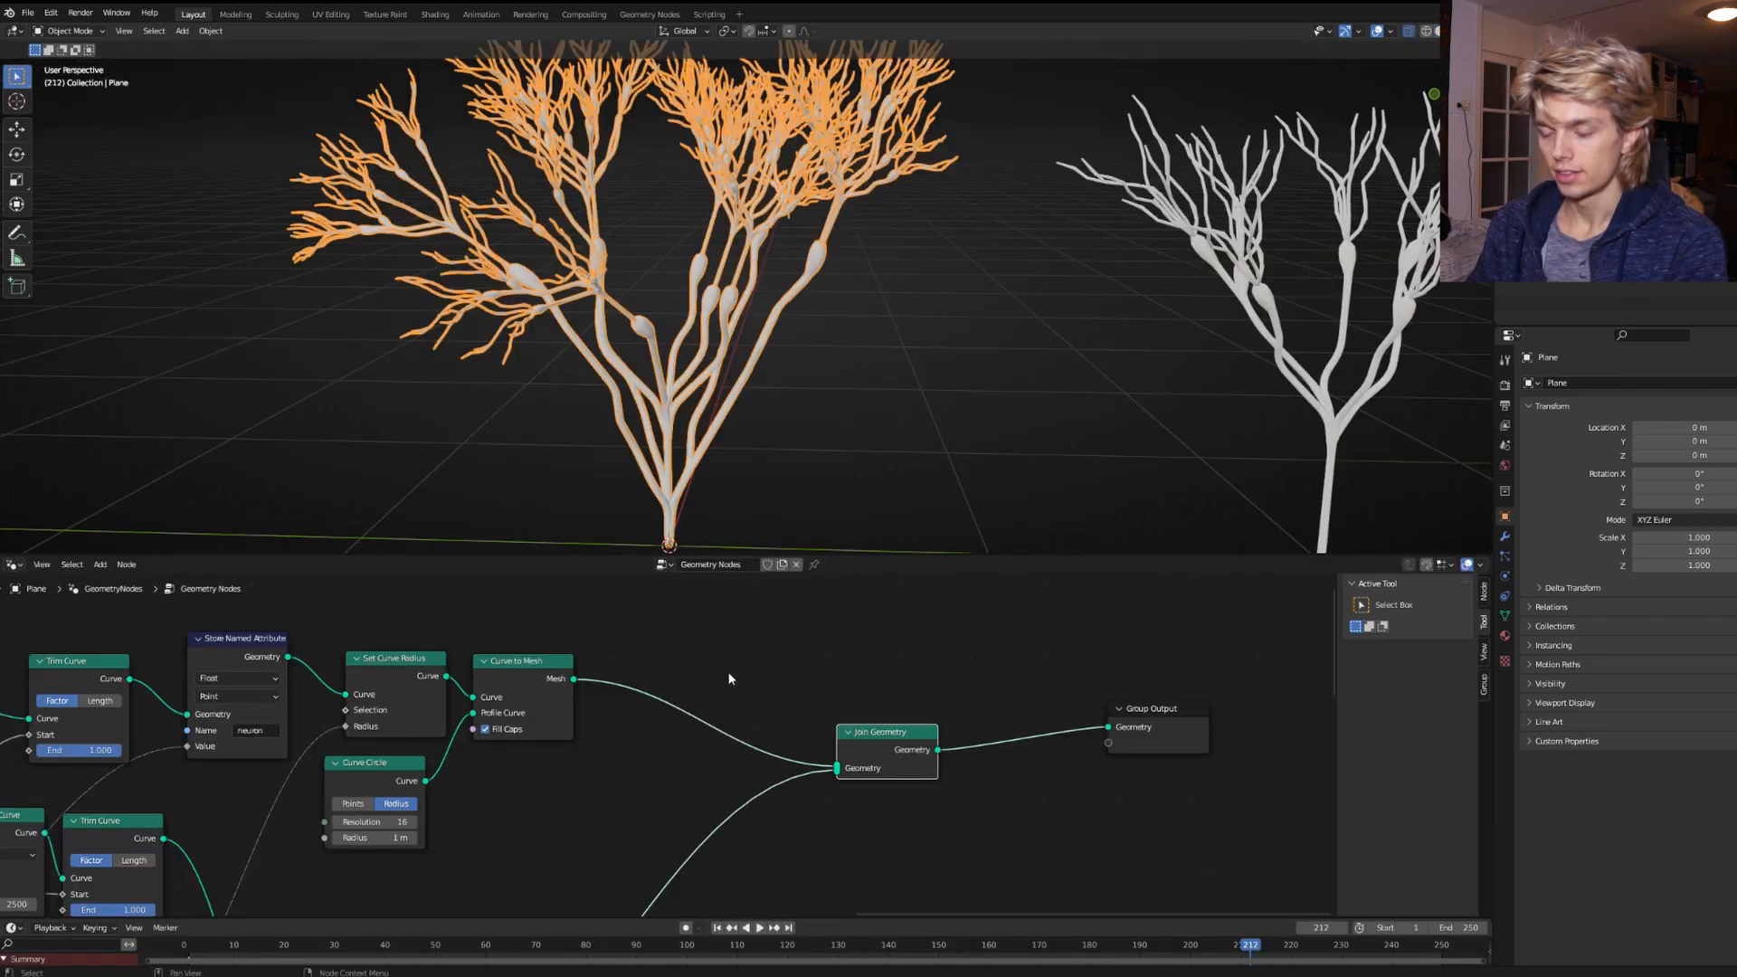
For the Plane tree, insert a Set Material node between Curve to Mesh and Join Geometry.
key("shift+a")
left_click(703, 643)
type("set")
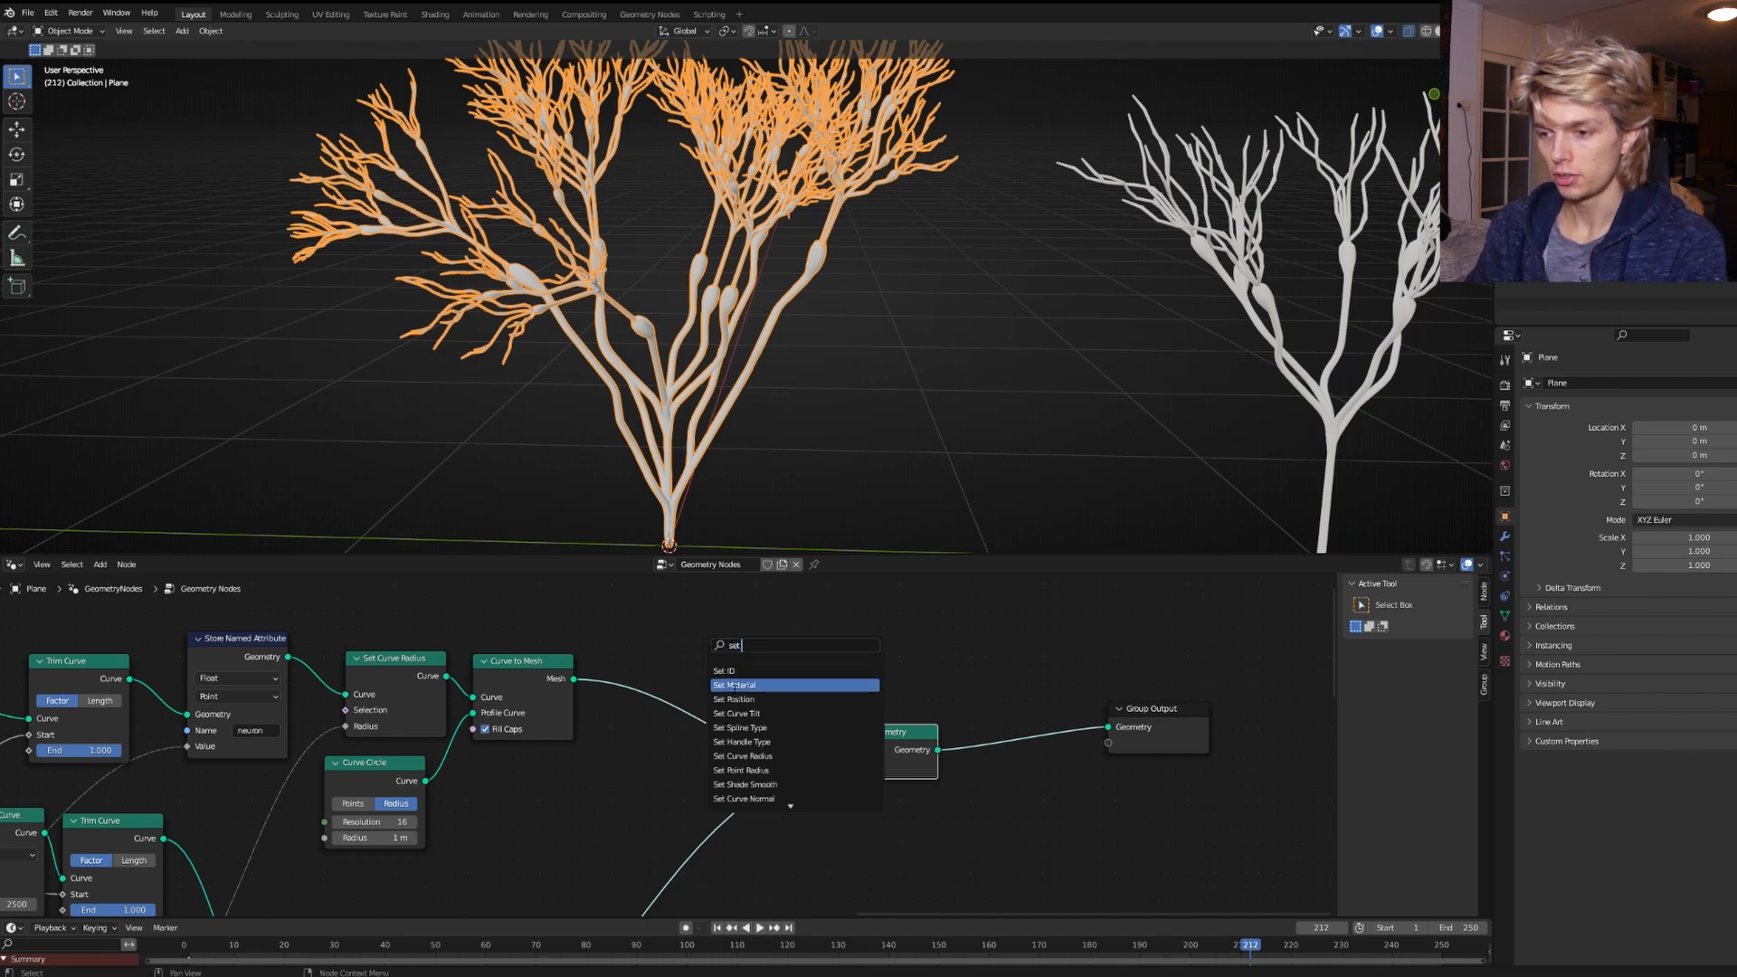
left_click(735, 685)
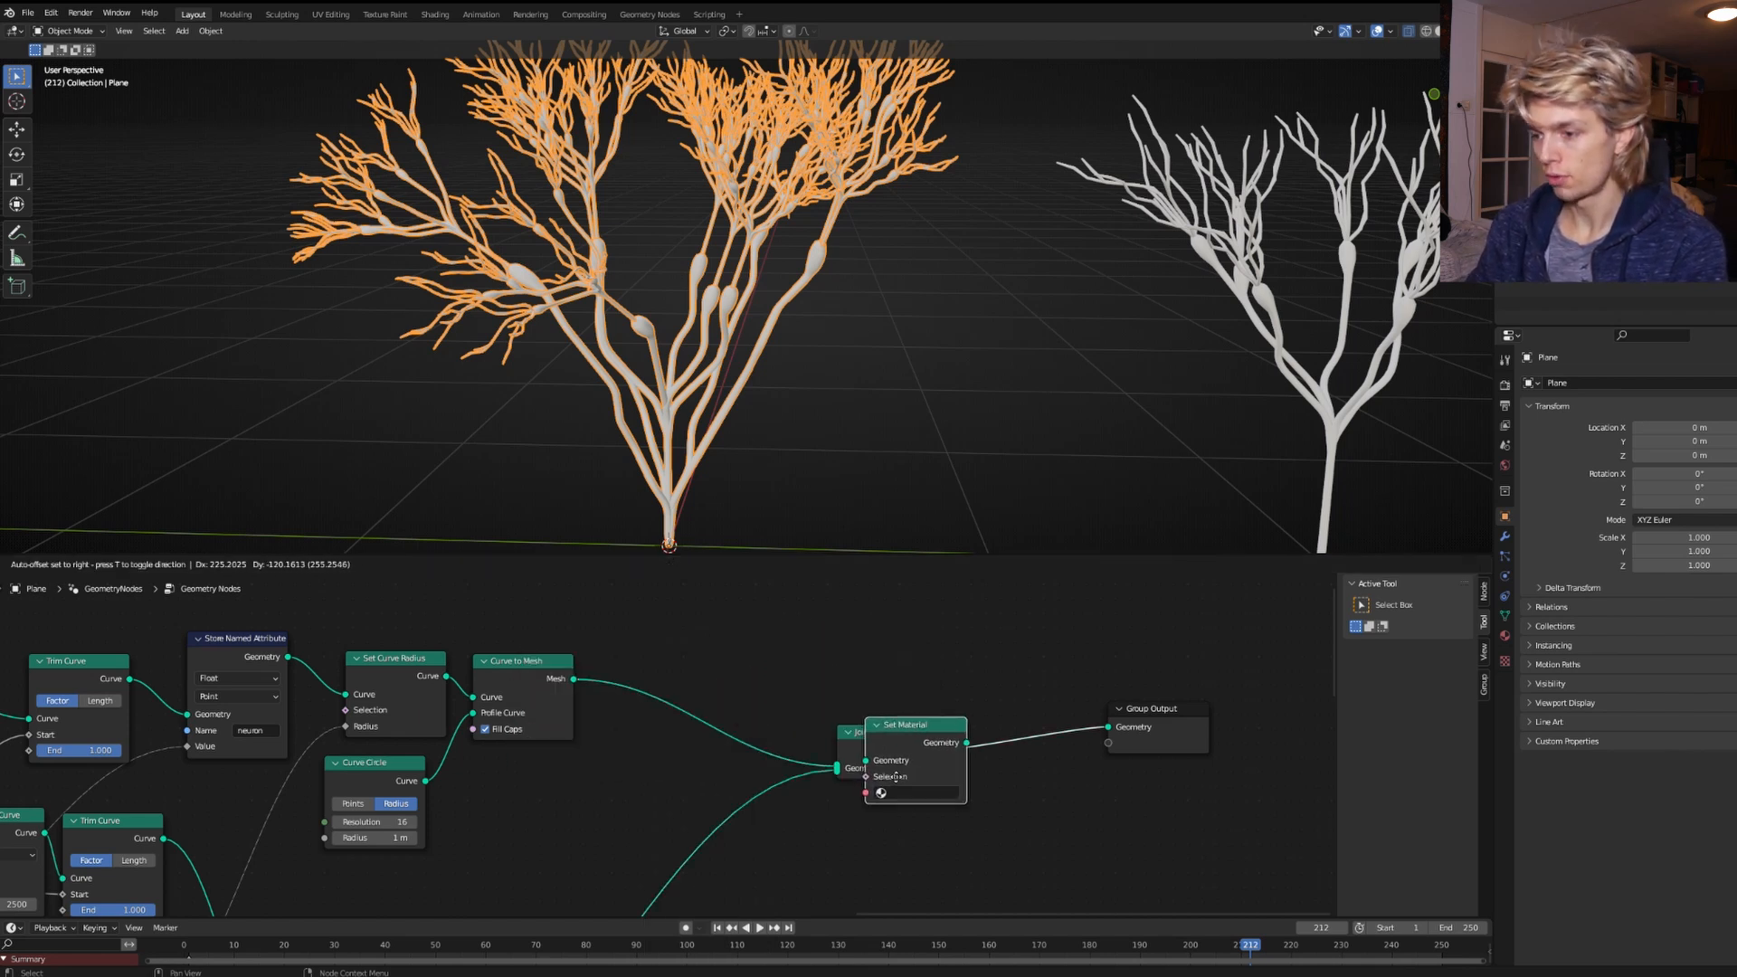
left_click(667, 723)
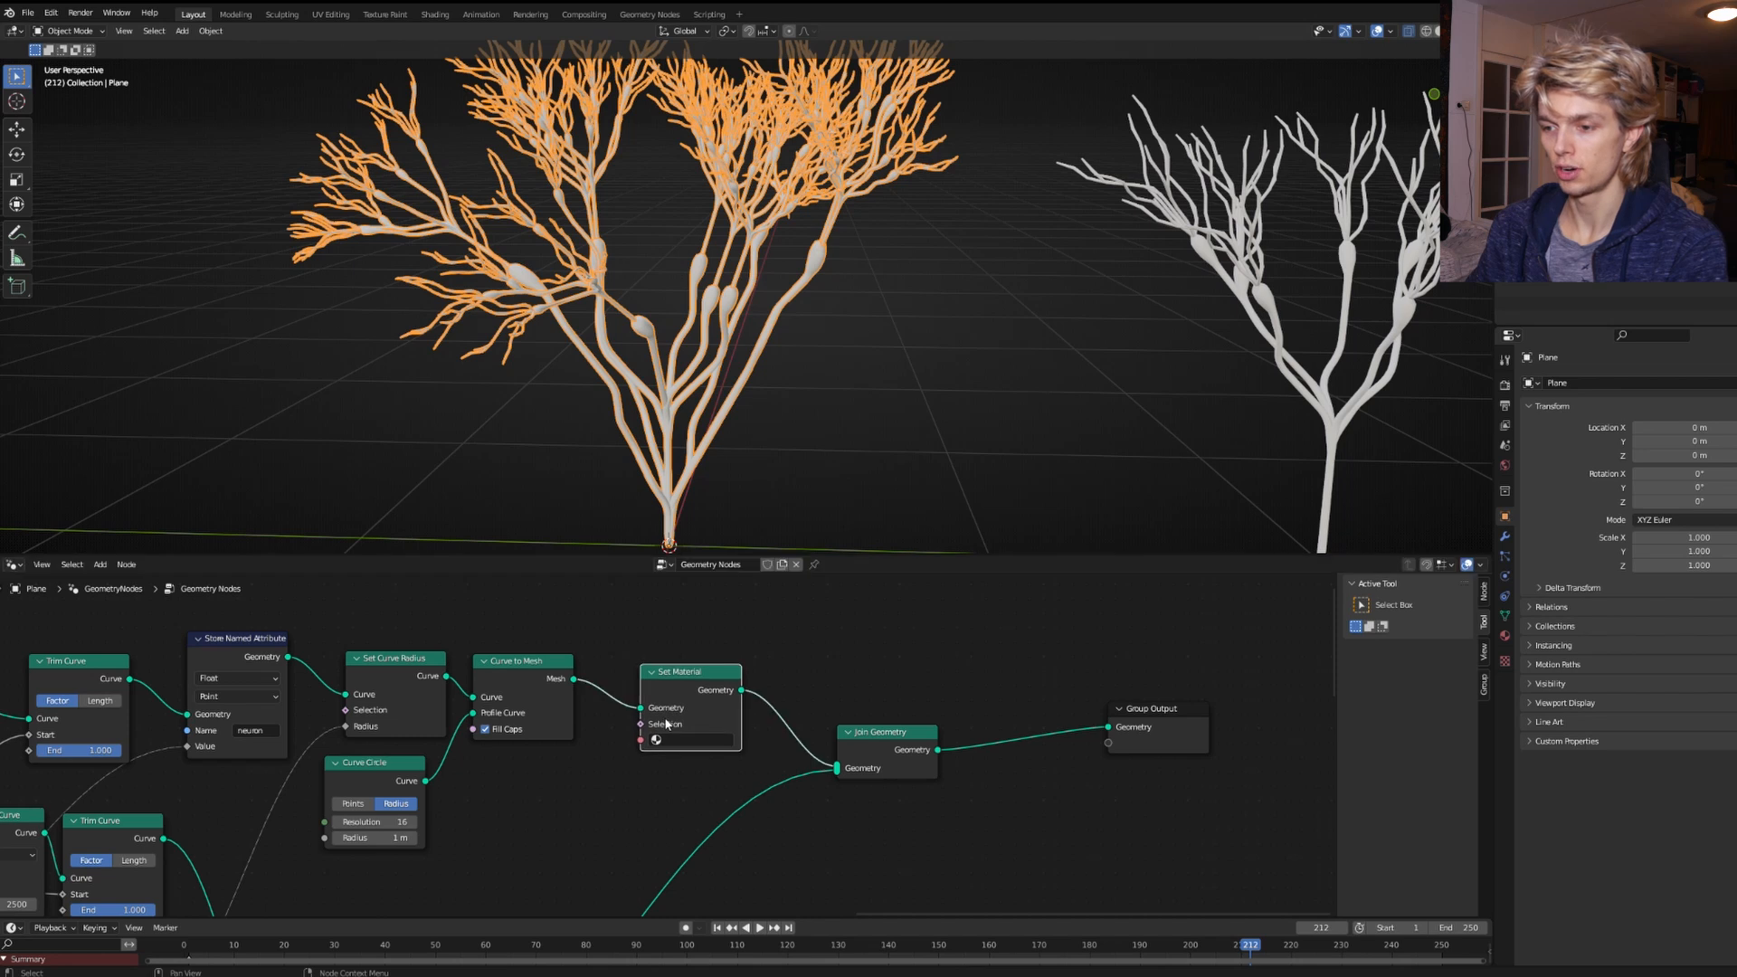
left_click(1166, 507)
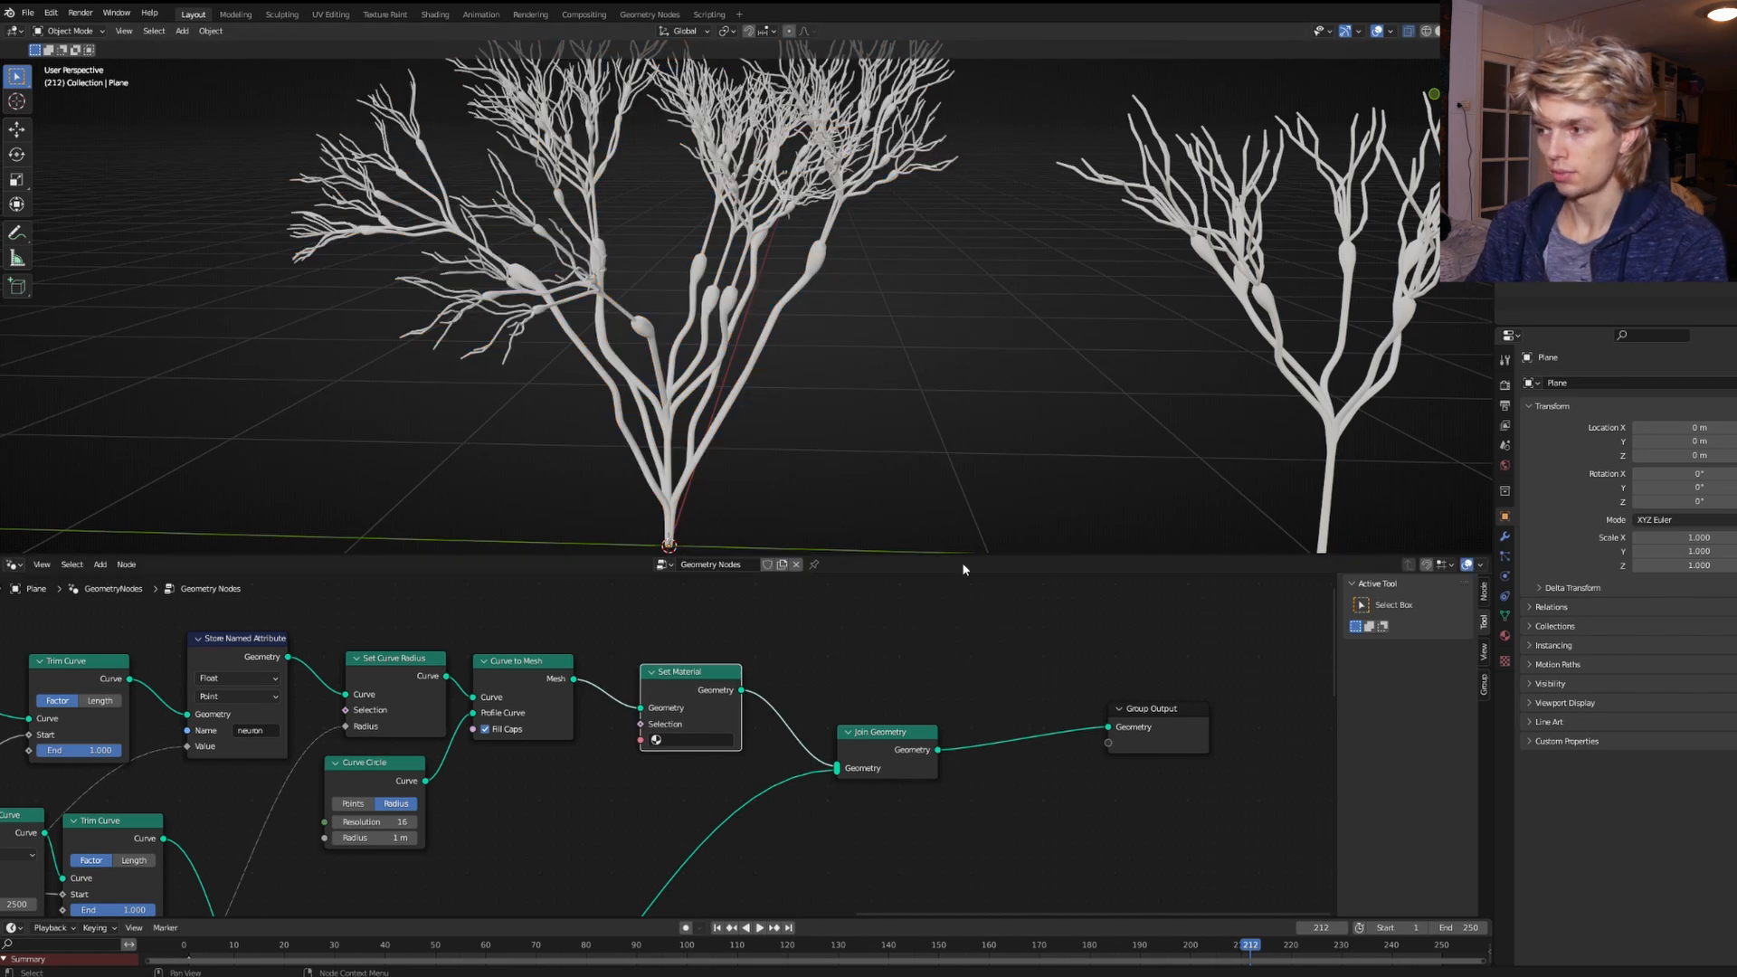
Insert a Set Material node between Curve to Mesh and Join Geometry for the Plane.001 tree.
left_click(1311, 378)
key("shift+a")
left_click(830, 648)
type("se")
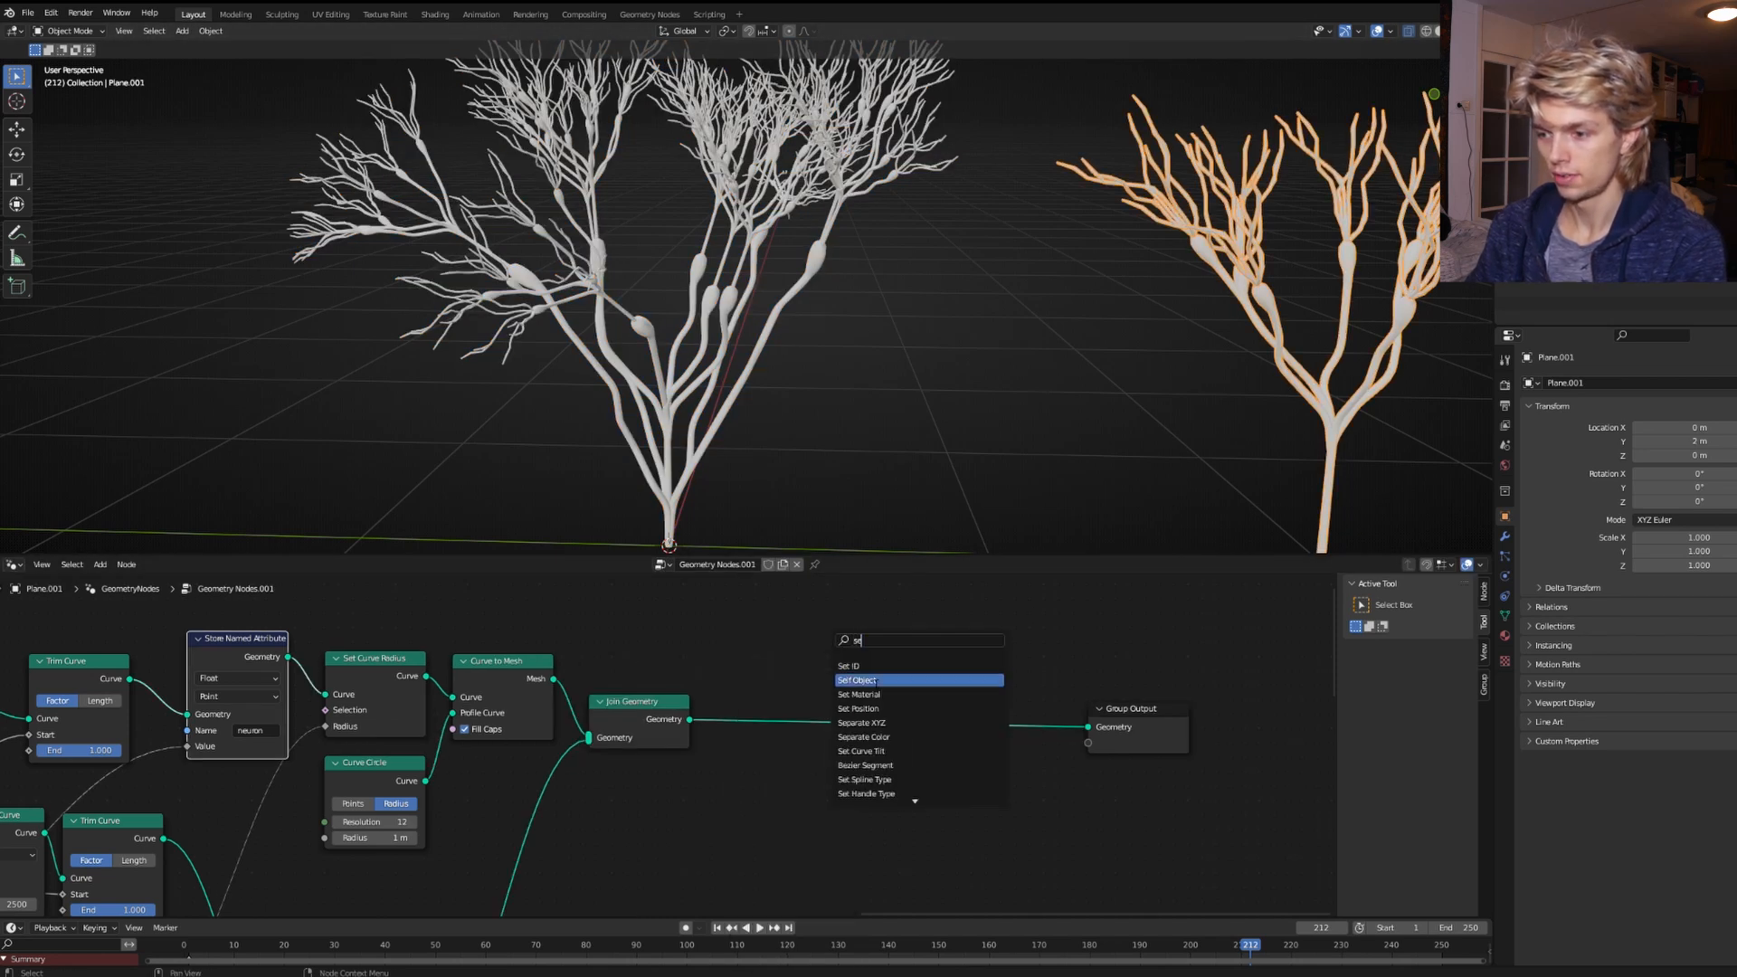
left_click(859, 693)
left_click(656, 706)
scroll(999, 429, "down", 6)
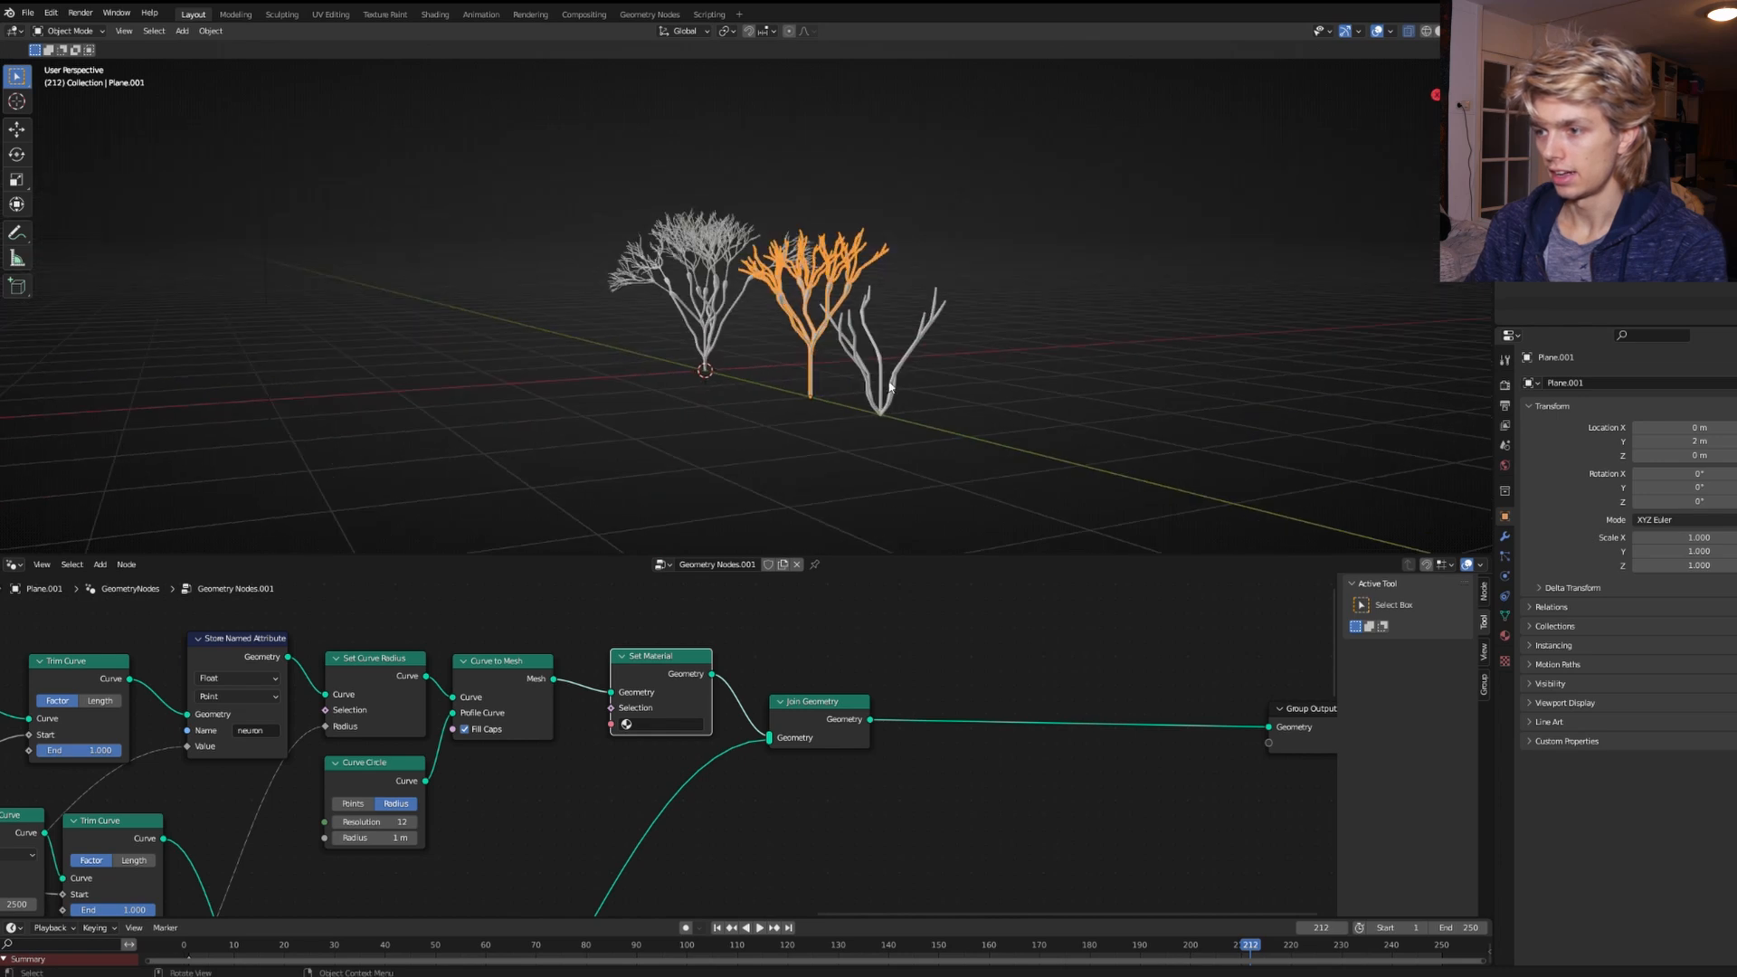
Add a Set Material node after Curve to Mesh in the Plane.002 tree's node setup, feeding Join Geometry.
left_click(889, 387)
middle_click_drag(889, 387, 865, 438)
key("shift+a")
type("se")
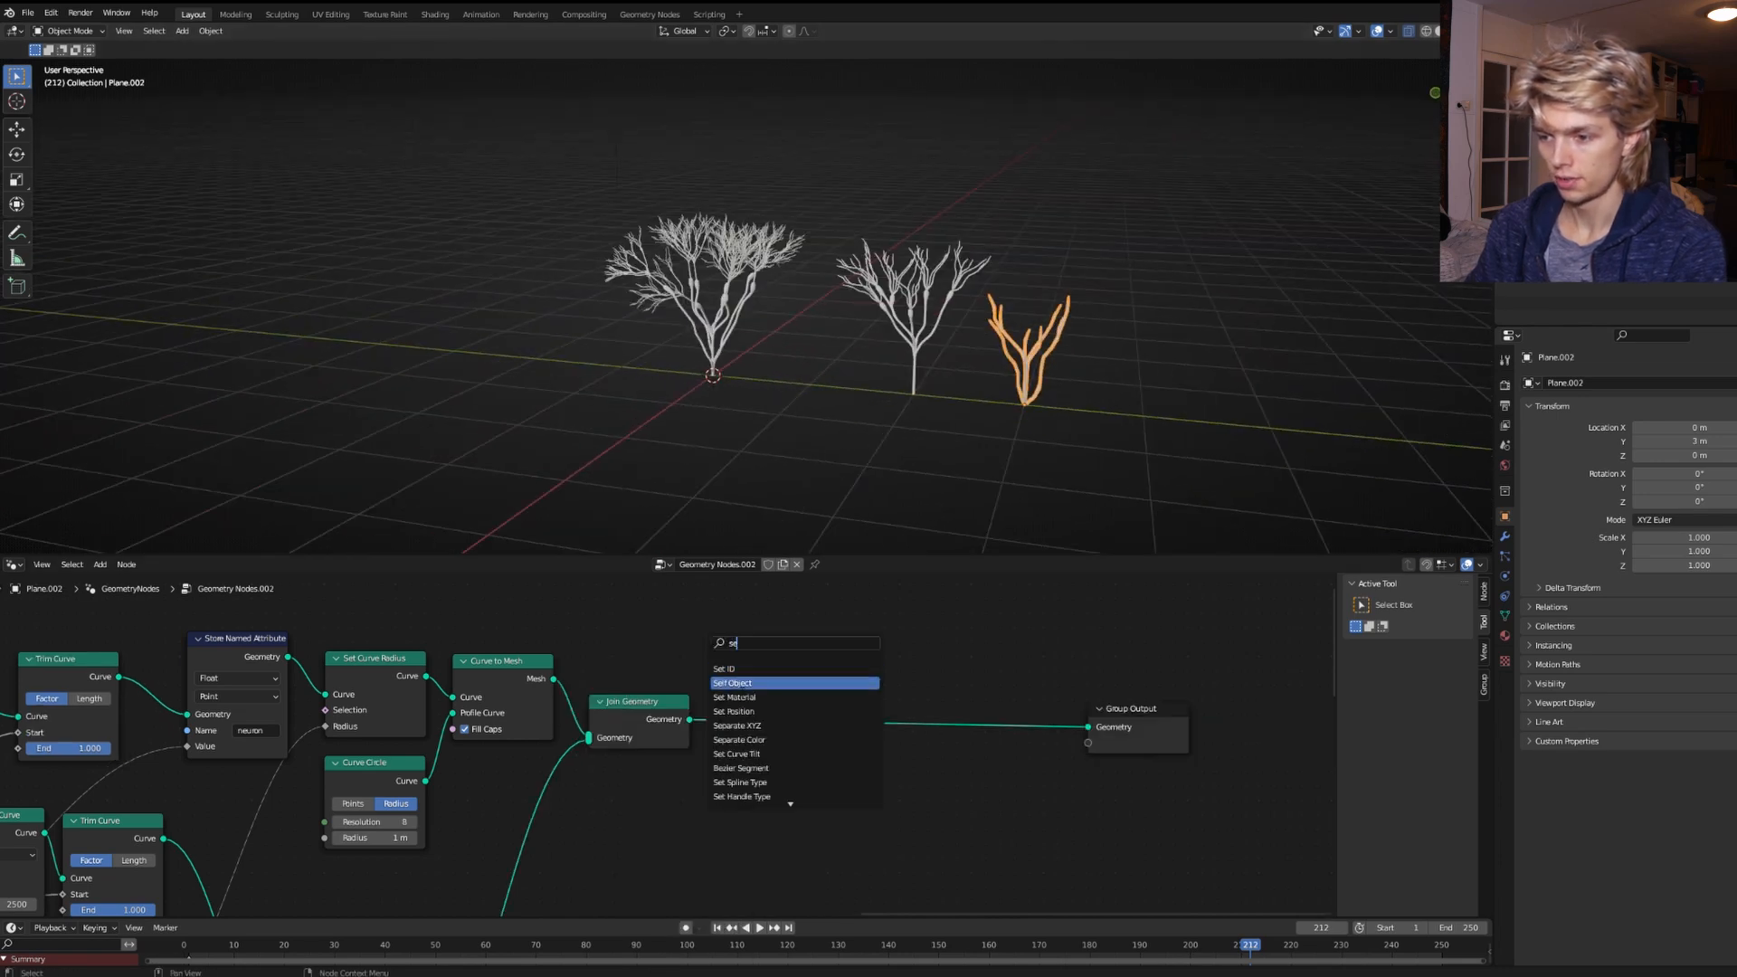
left_click(735, 697)
left_click(661, 687)
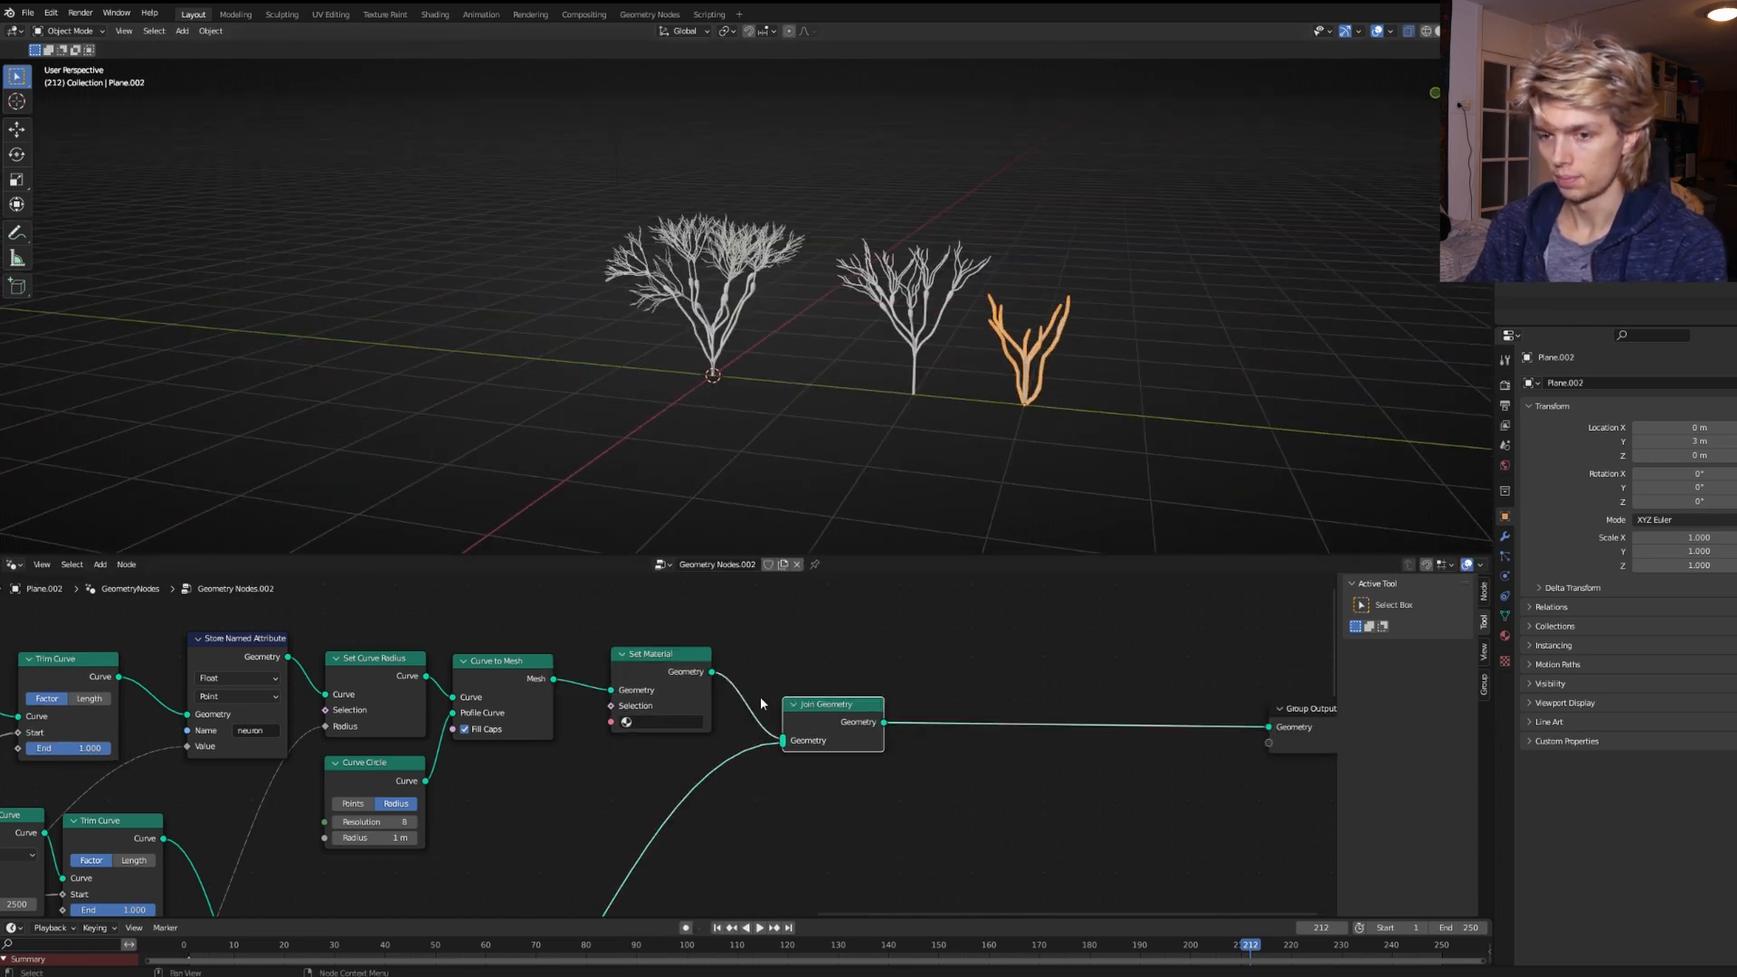
Split the geometry node area in two and turn the new, larger area into a Shader Editor.
left_click_drag(4, 913, 1083, 851)
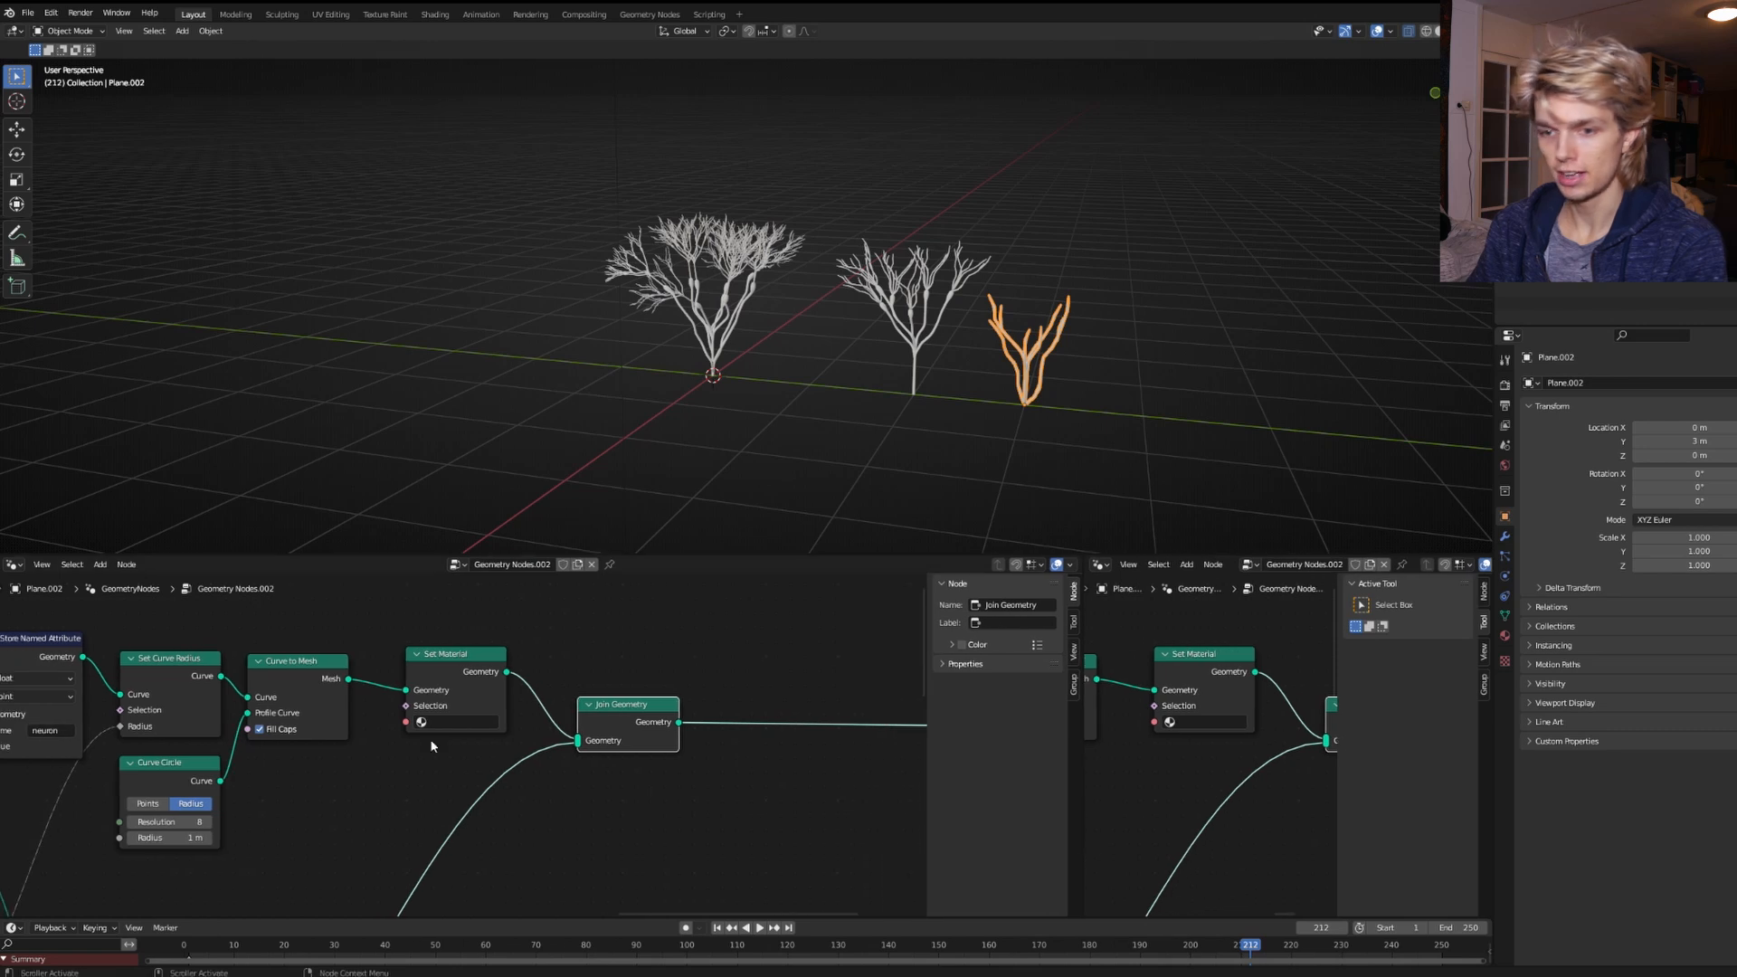
left_click(11, 564)
left_click(54, 687)
scroll(811, 464, "up", 4)
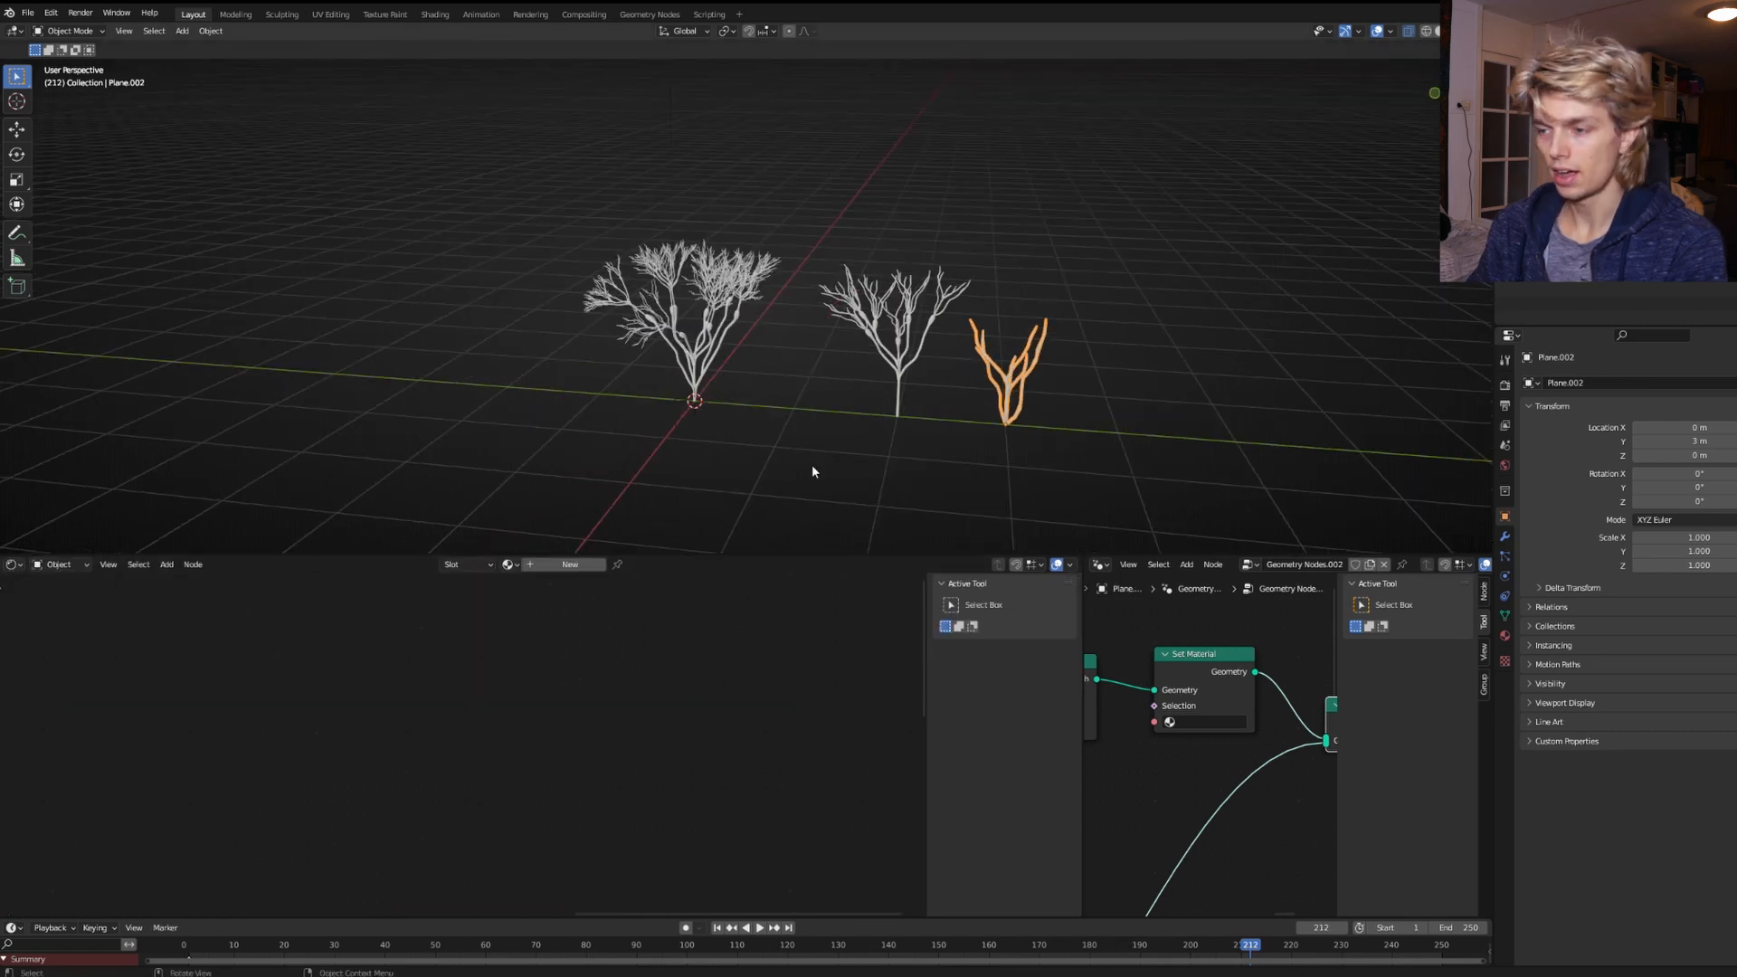
Create a new material named neuron1 for the Plane tree and assign it in that tree's Set Material node.
left_click(643, 426)
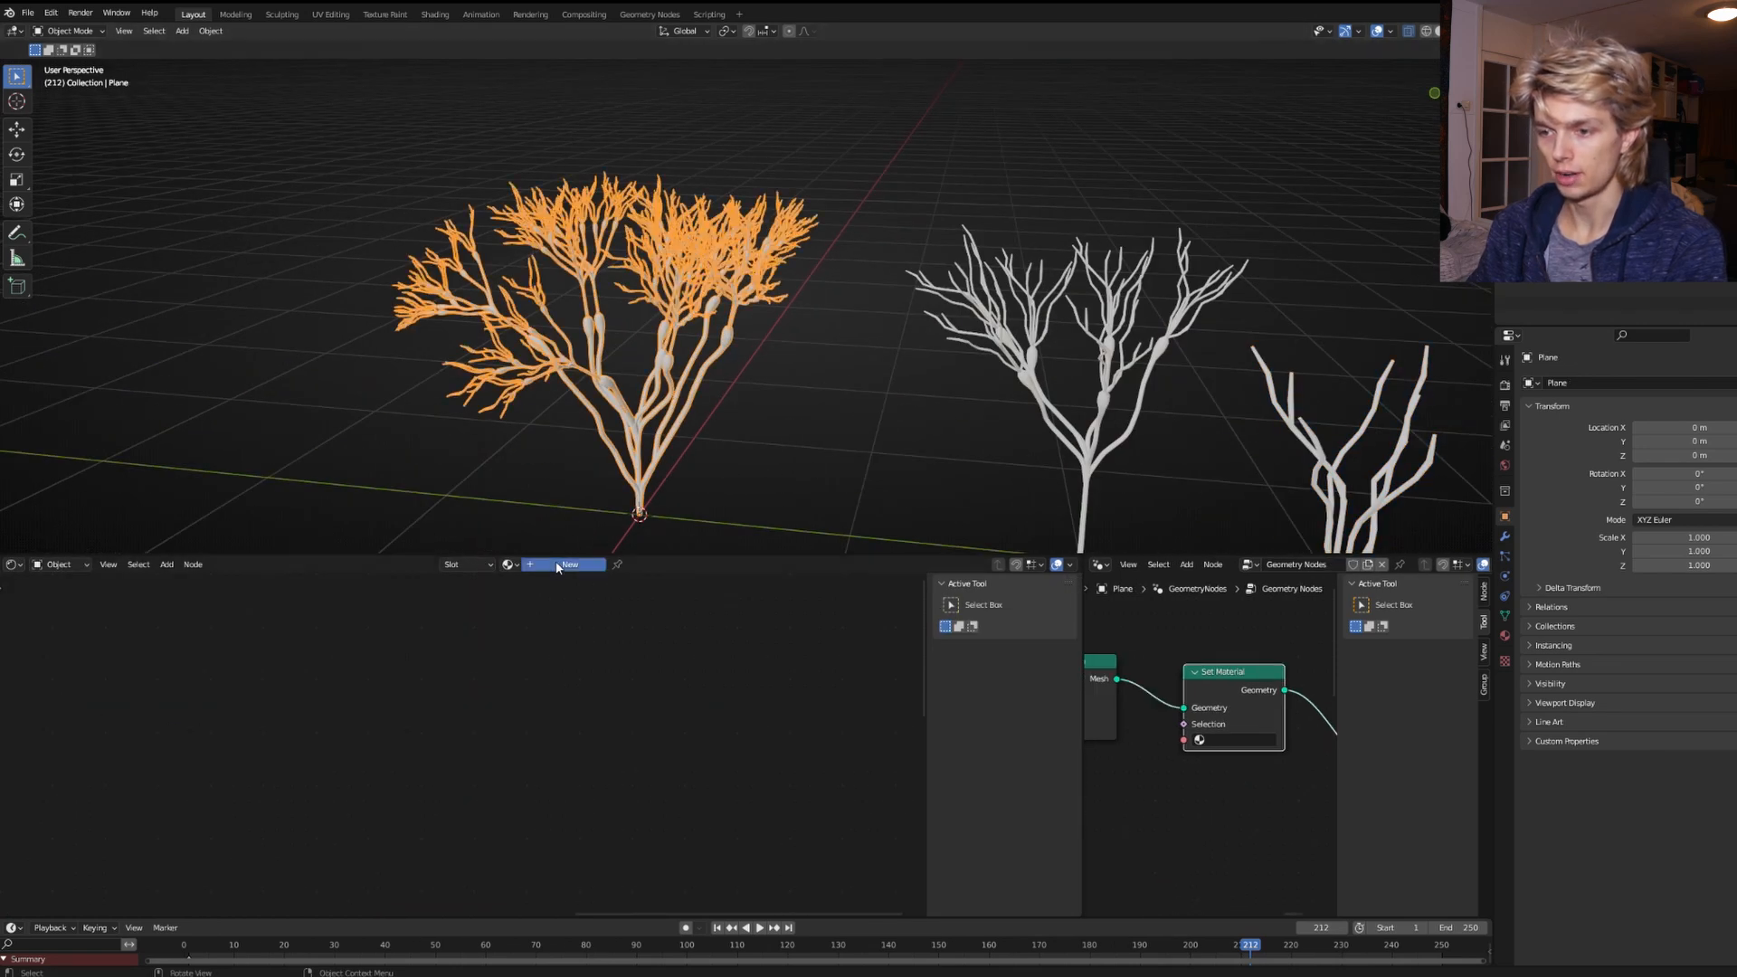
left_click(558, 565)
type("ron")
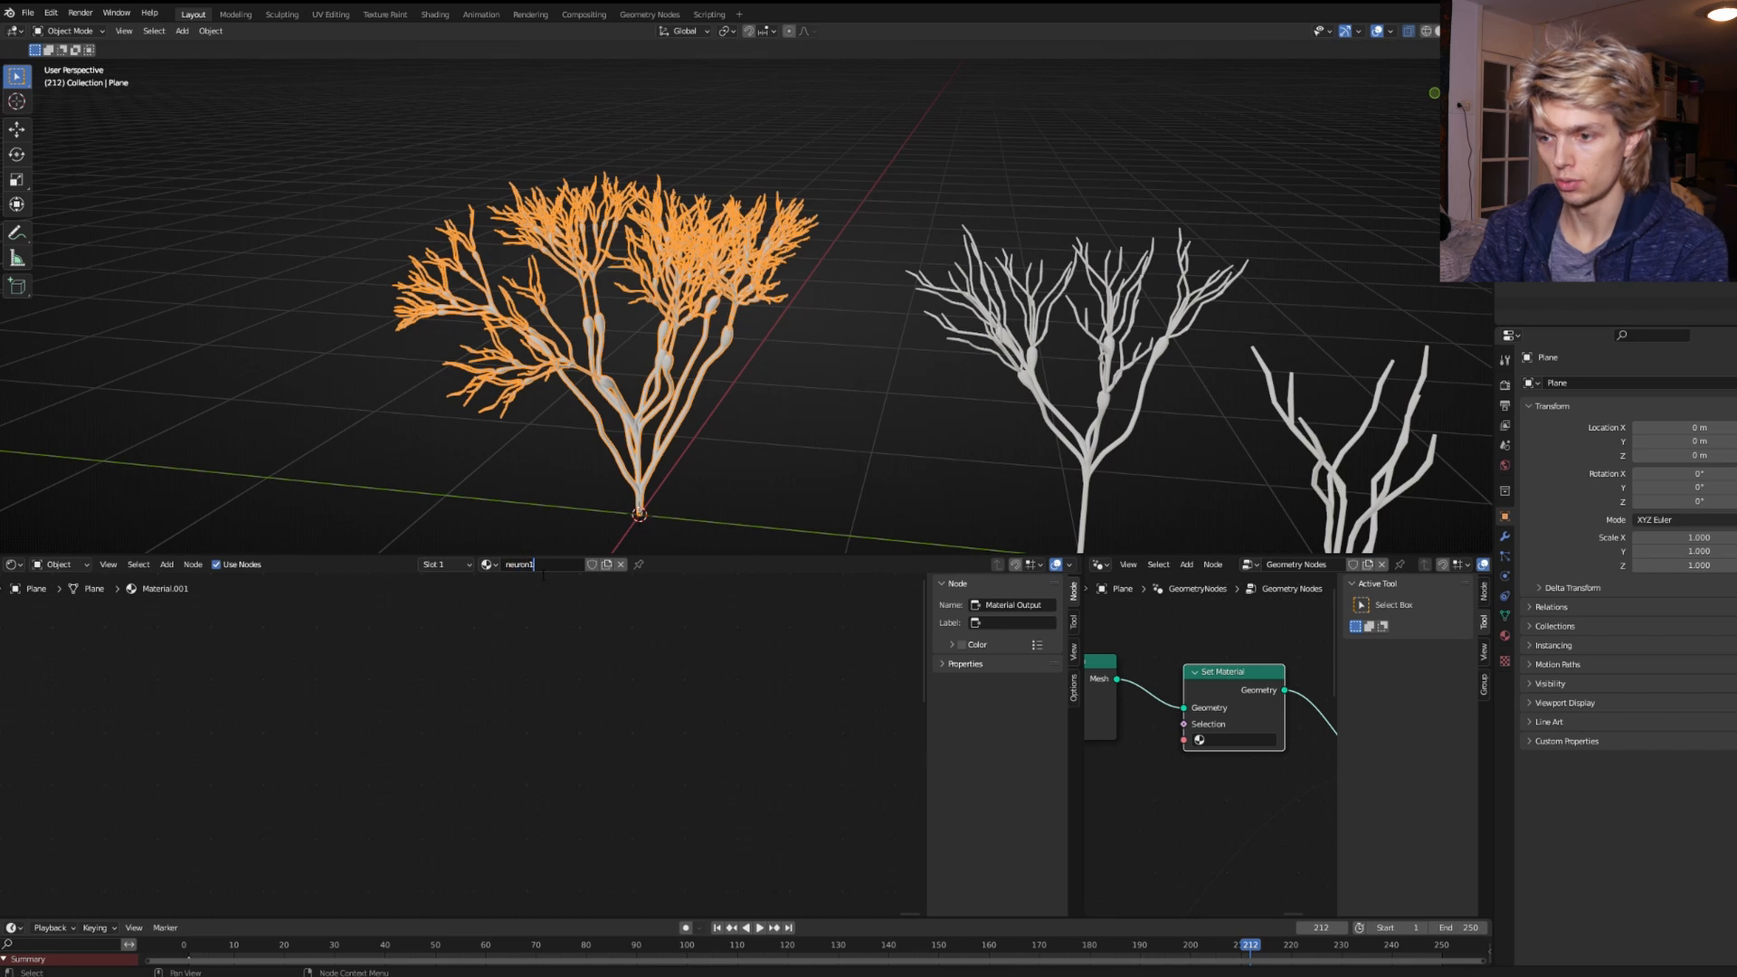
key("Return")
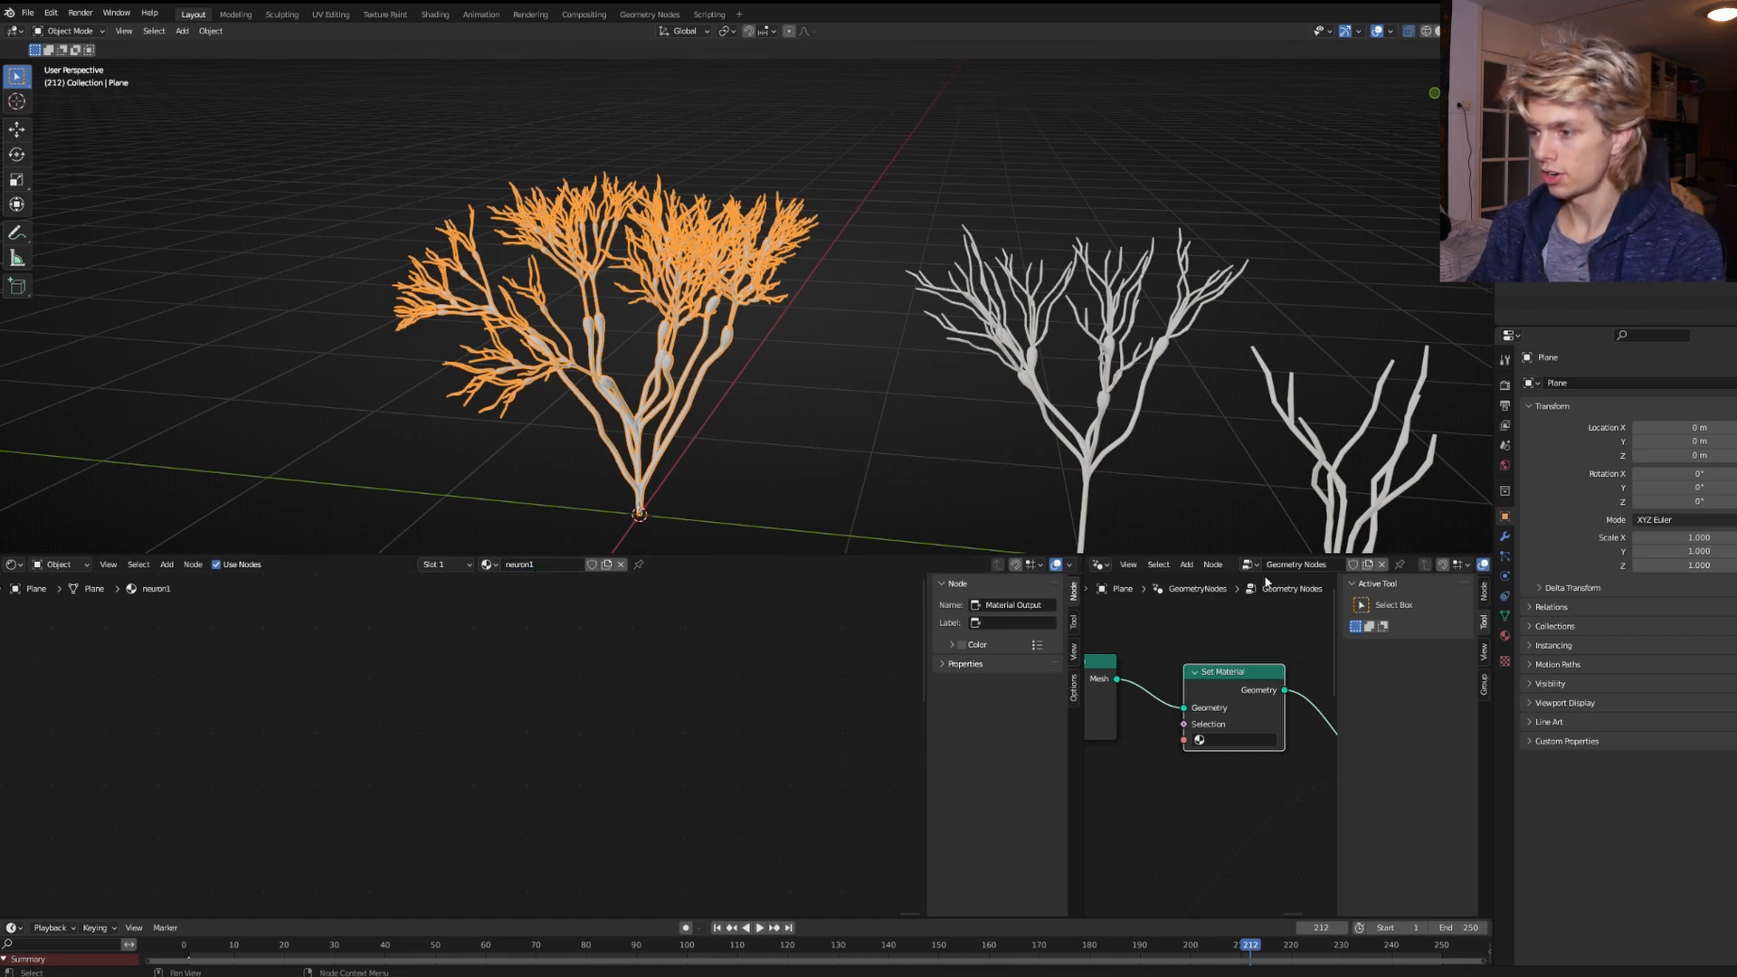
left_click(1255, 734)
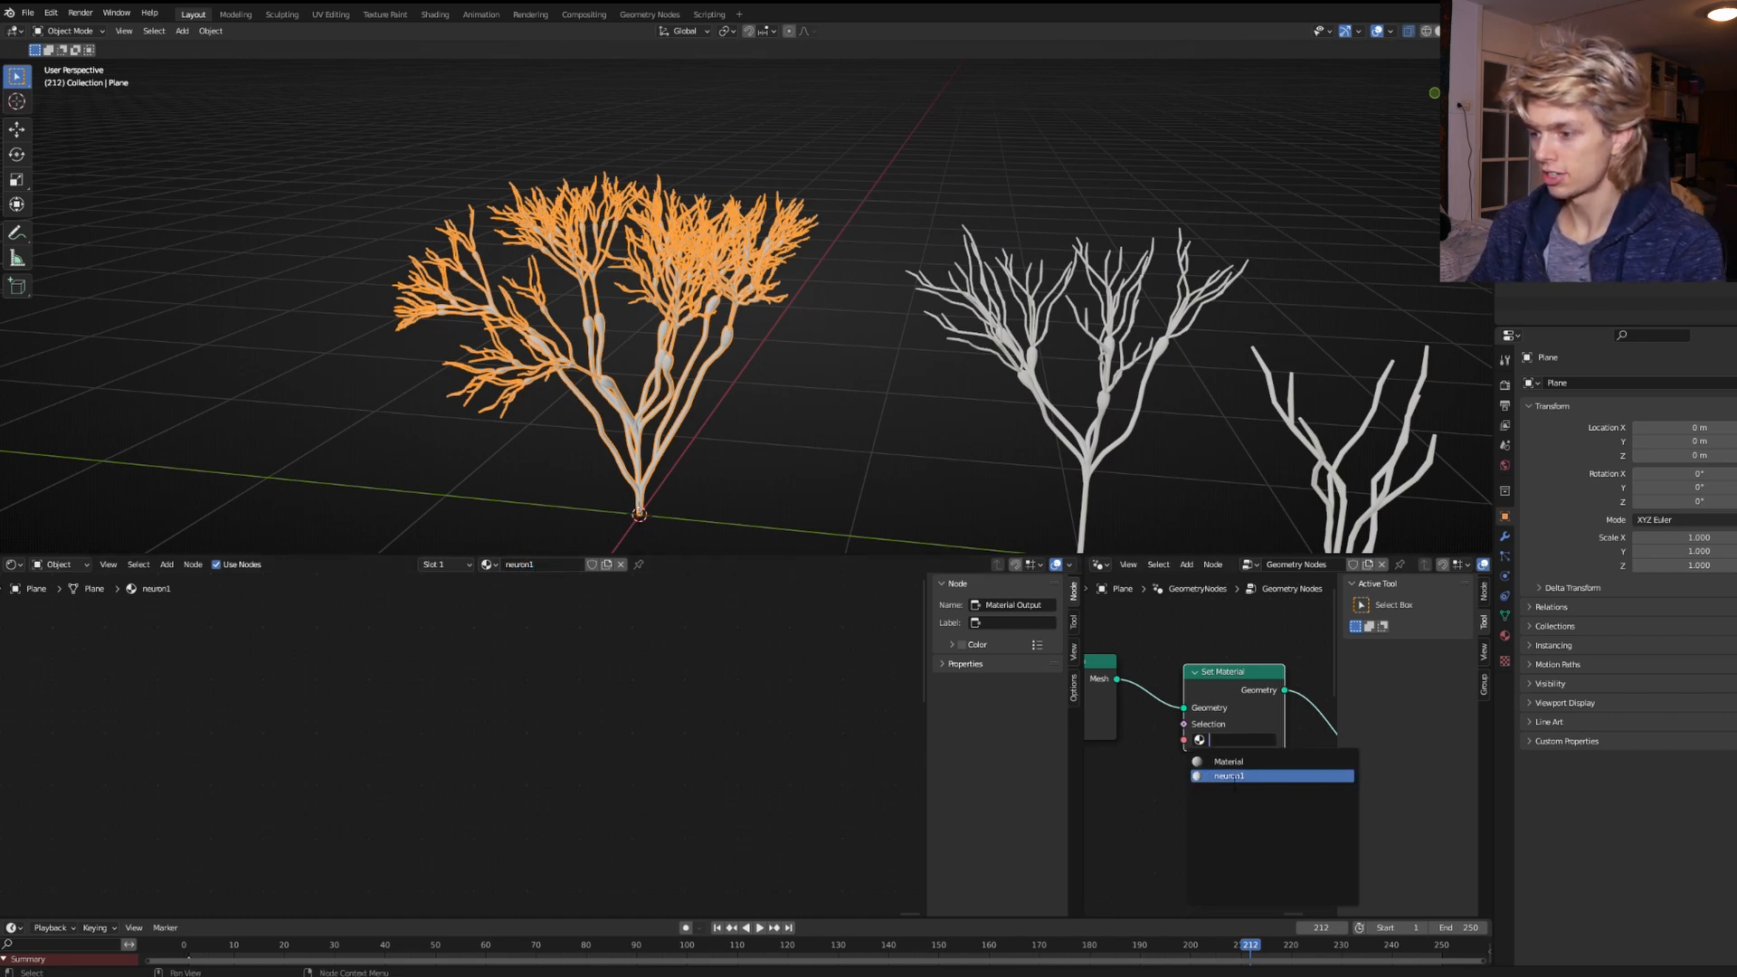
left_click(1234, 776)
Add an Attribute node to the neuron1 material and set its attribute name to neuron.
key("Home")
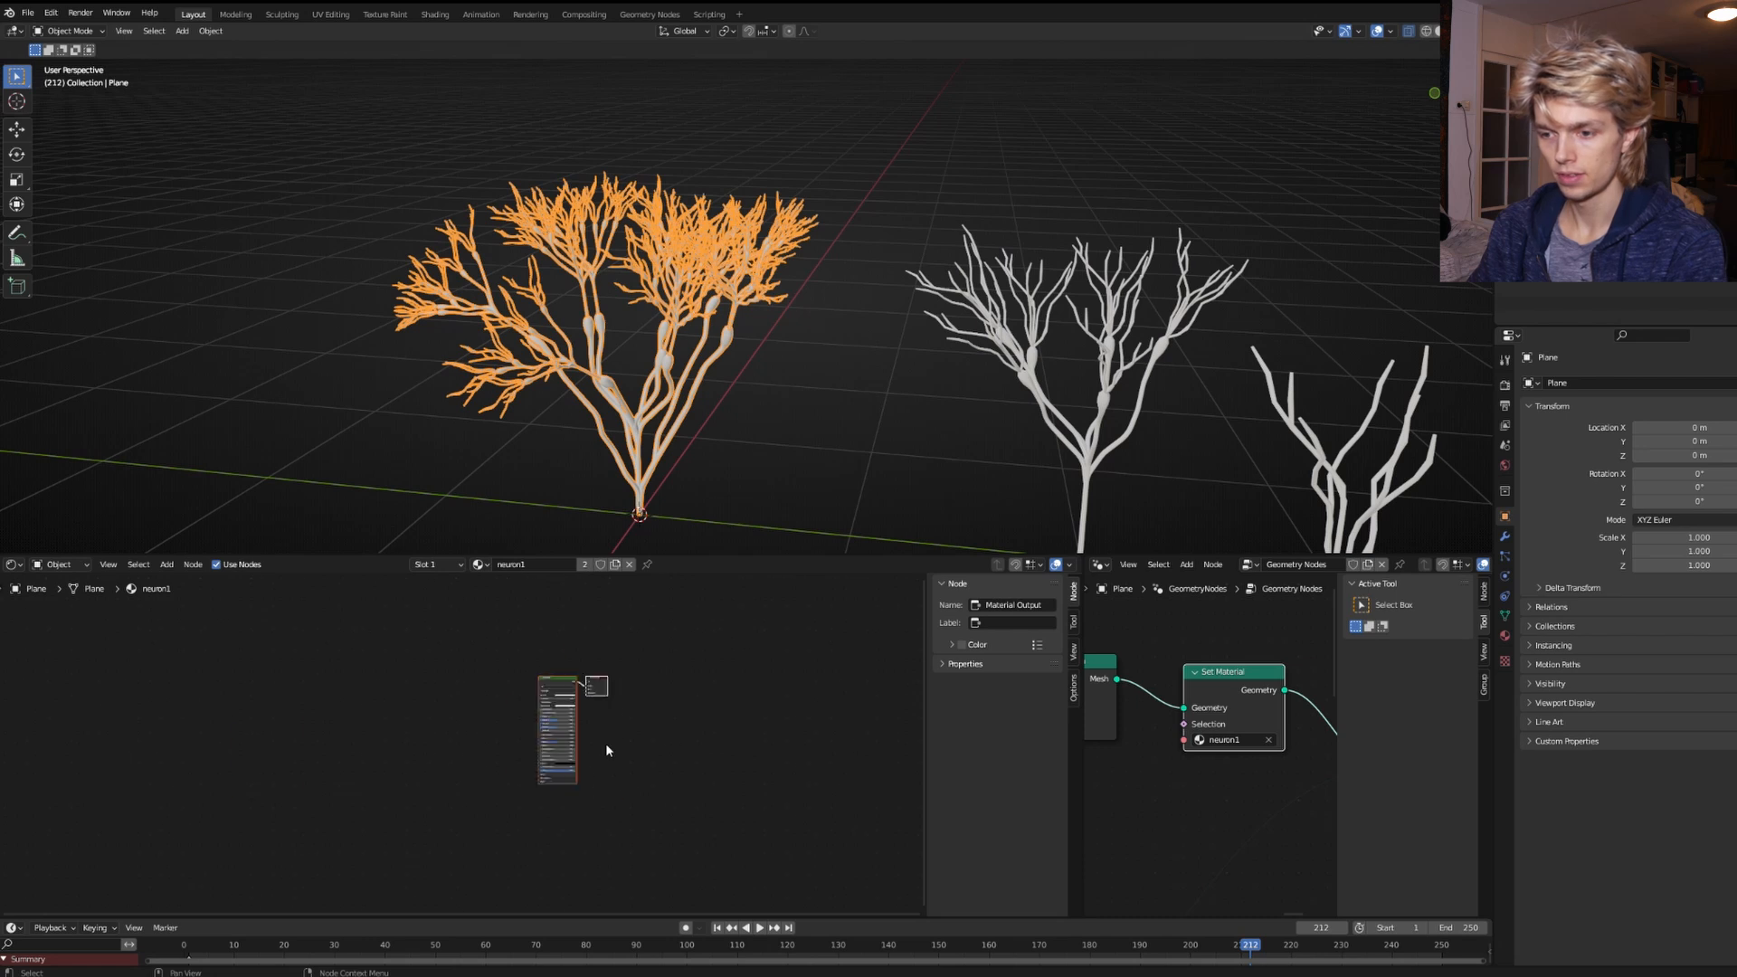
scroll(605, 749, "up", 5)
key("shift+a")
left_click(457, 688)
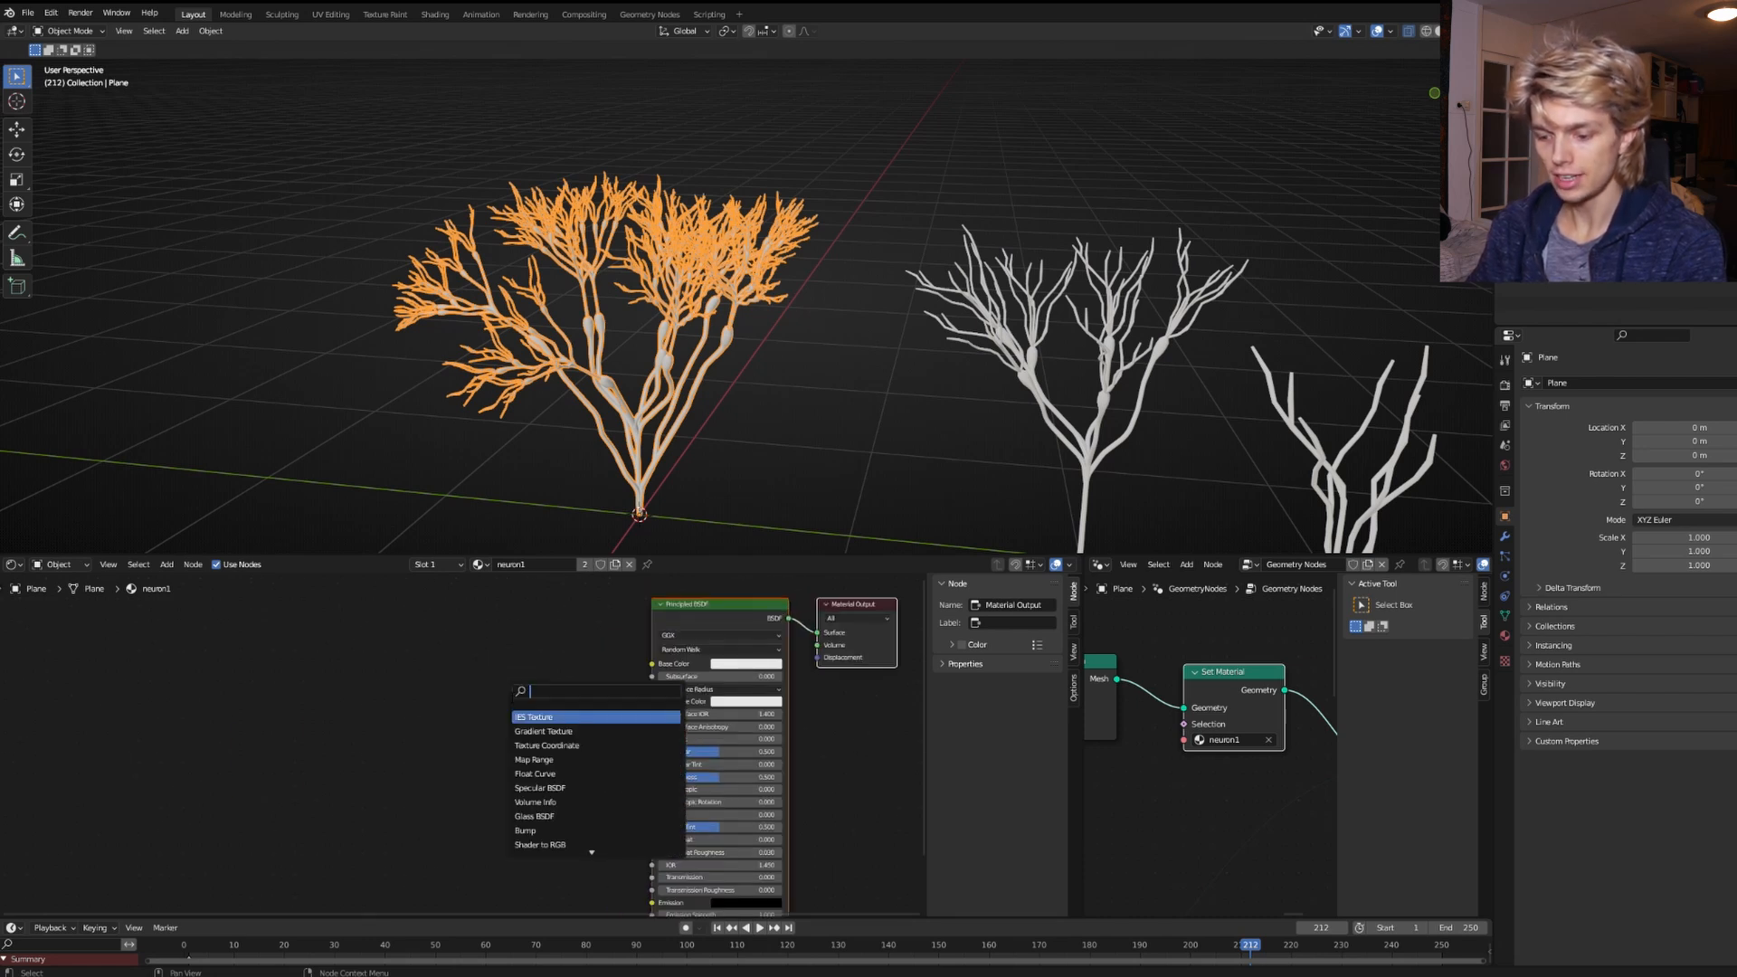
type("att")
key("Return")
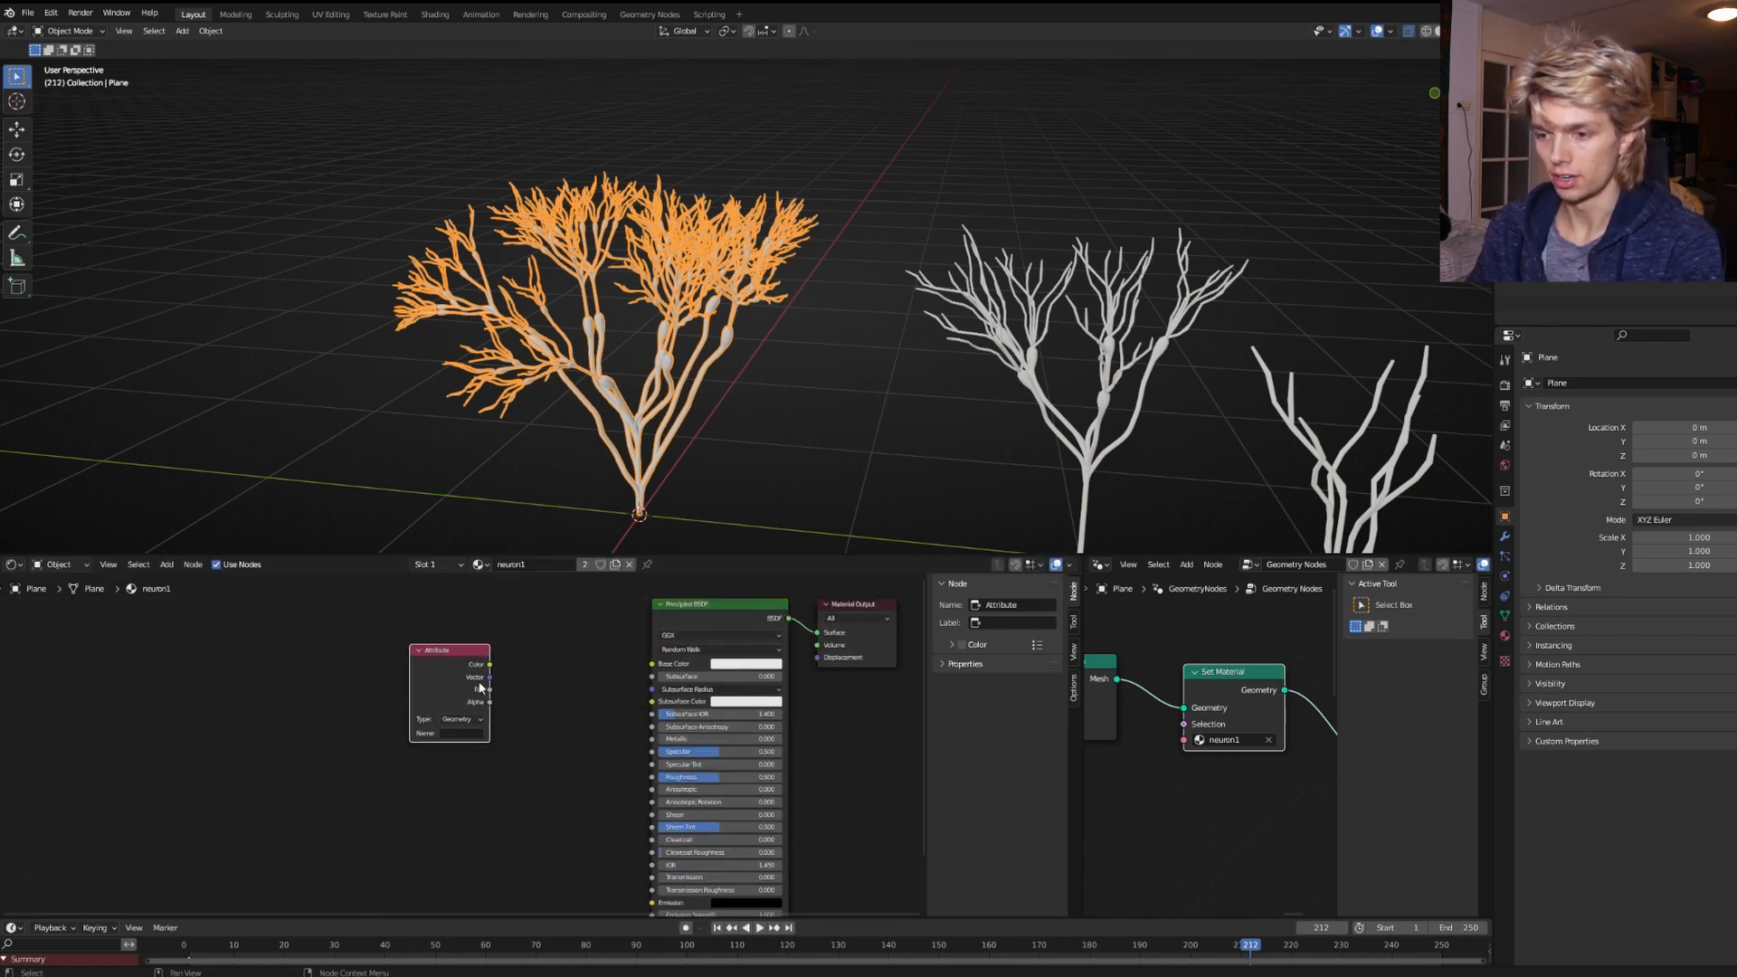
scroll(459, 733, "up", 2)
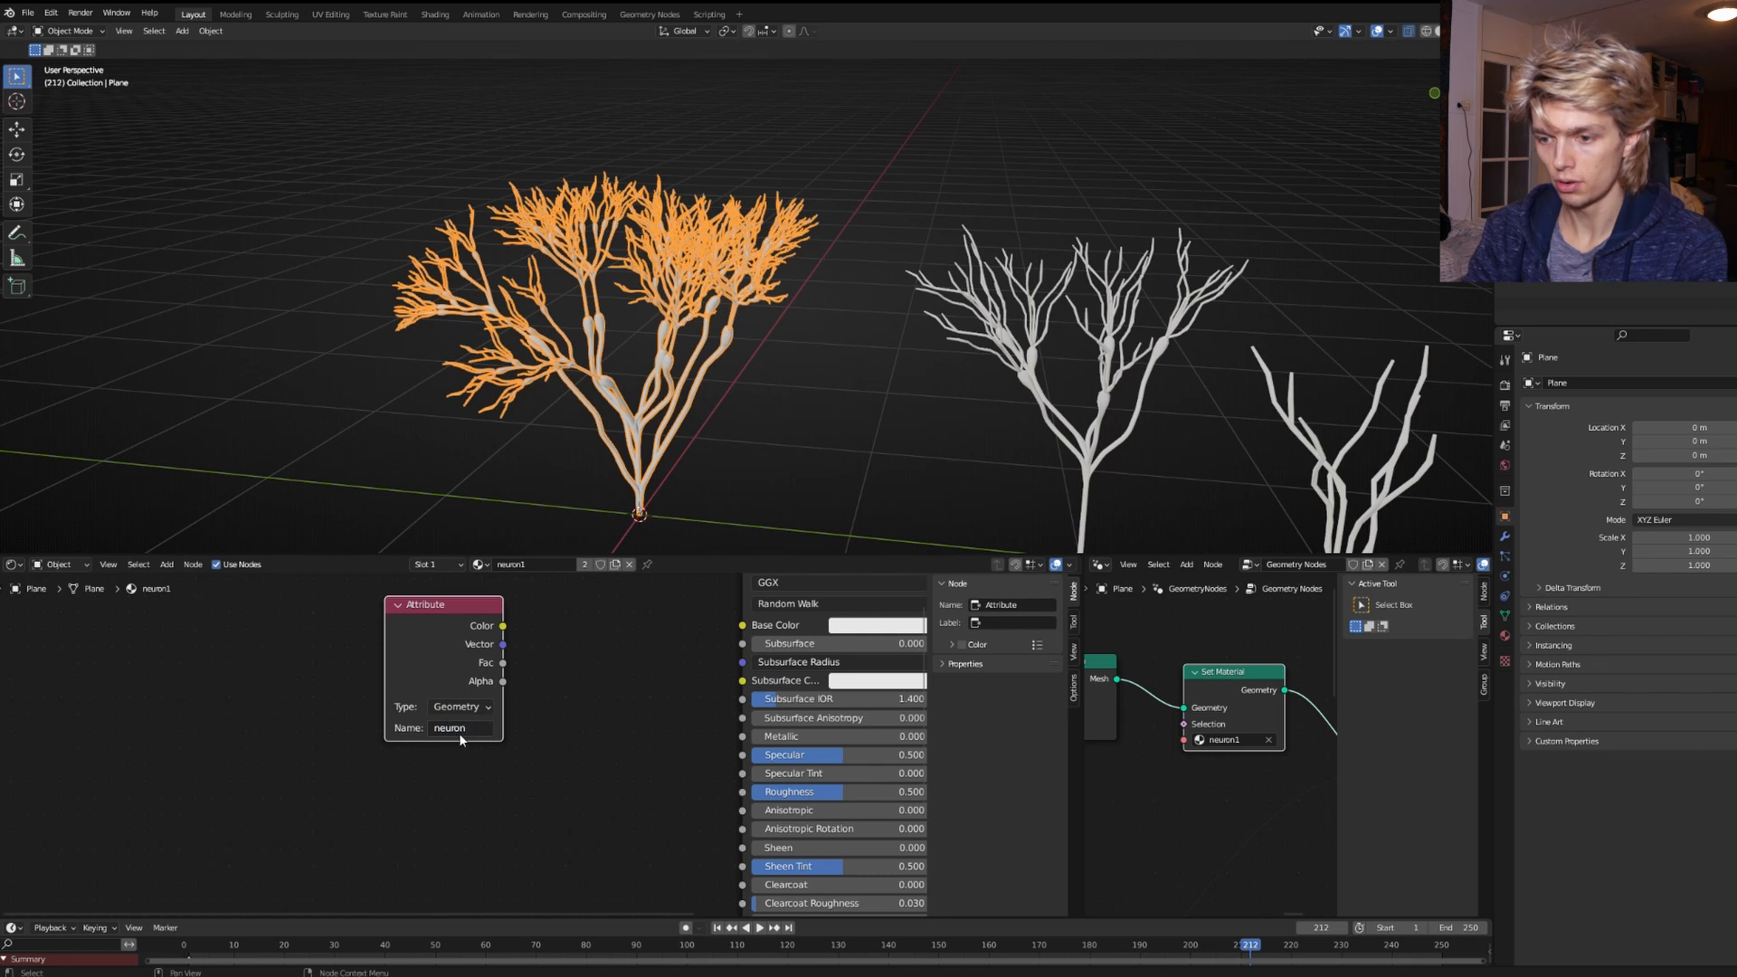
Add a ColorRamp to neuron1, fed by the Attribute node's Fac output and driving the Principled BSDF's Base Color.
key("shift+a")
left_click(592, 660)
type("col")
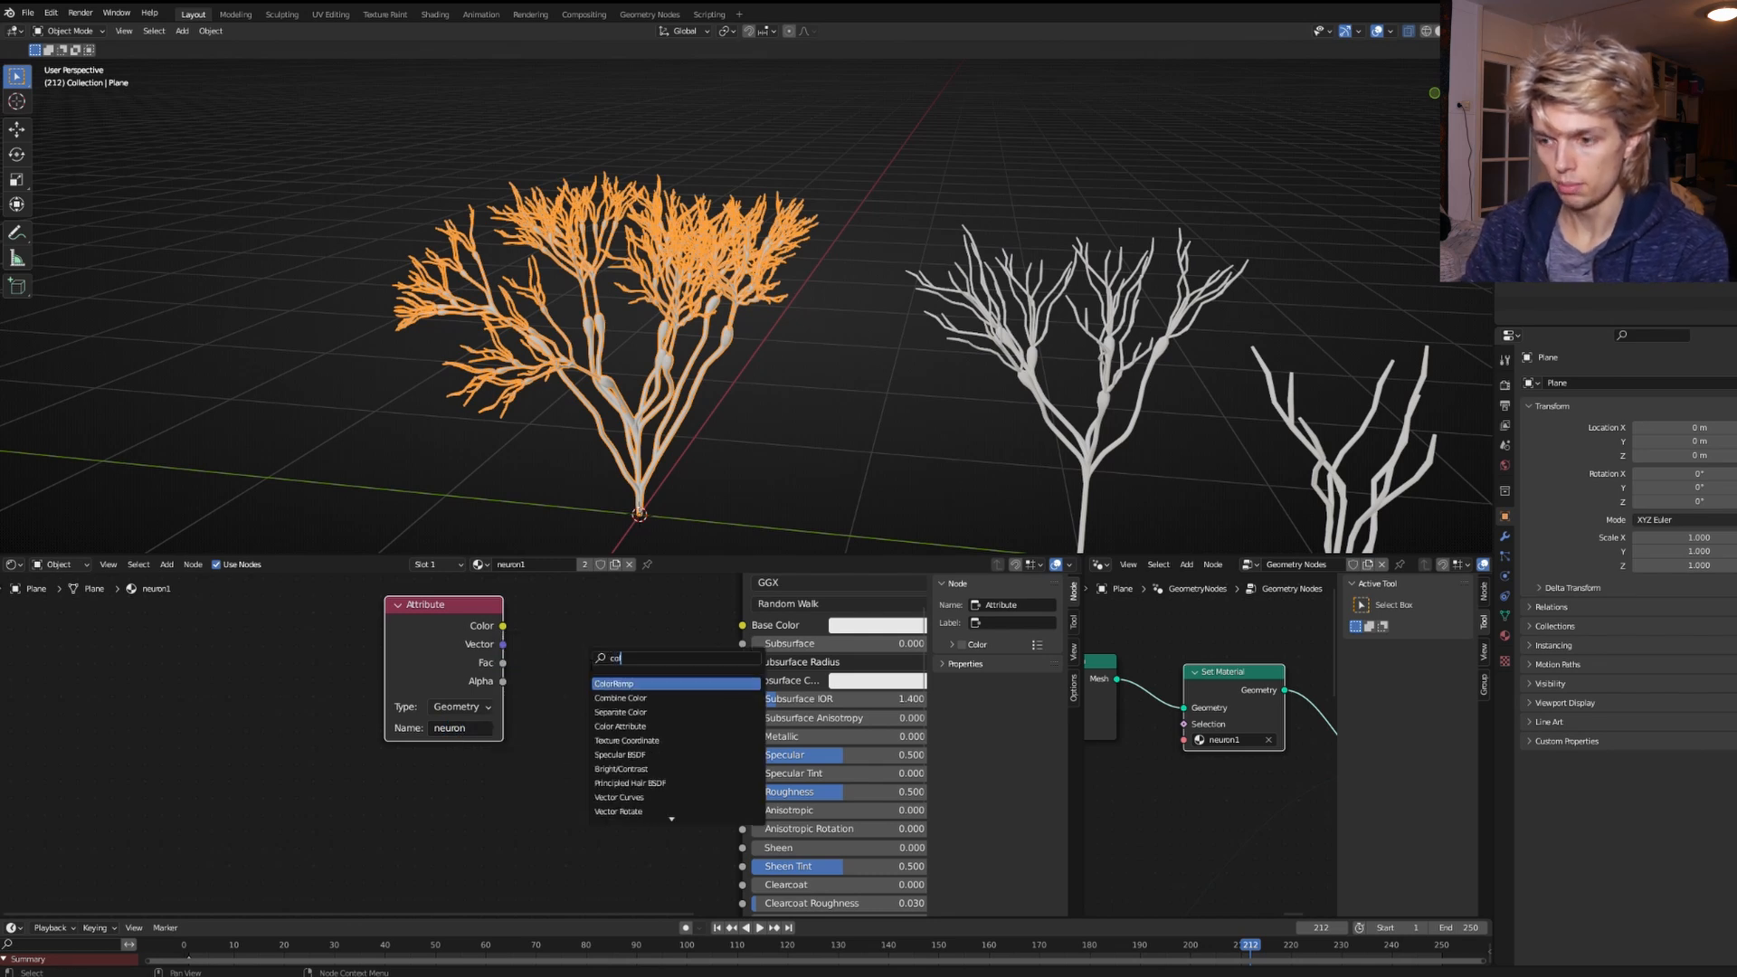
key("Return")
left_click(555, 637)
left_click_drag(466, 656, 383, 654)
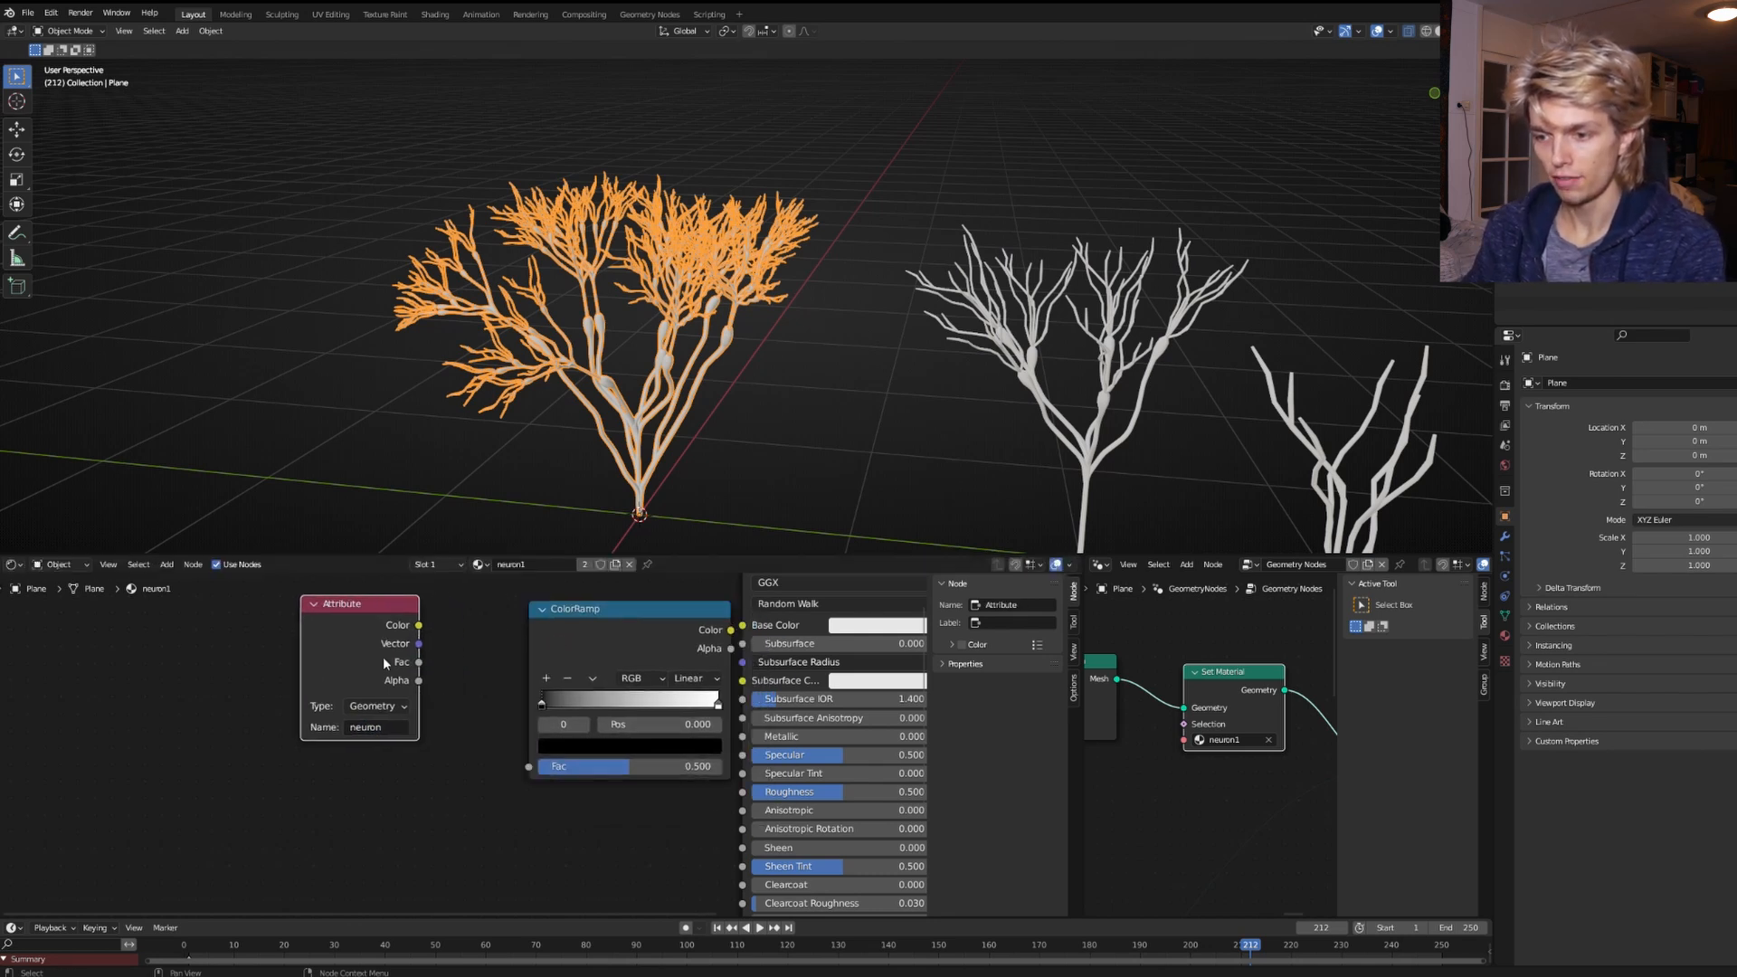
left_click_drag(543, 653, 489, 750)
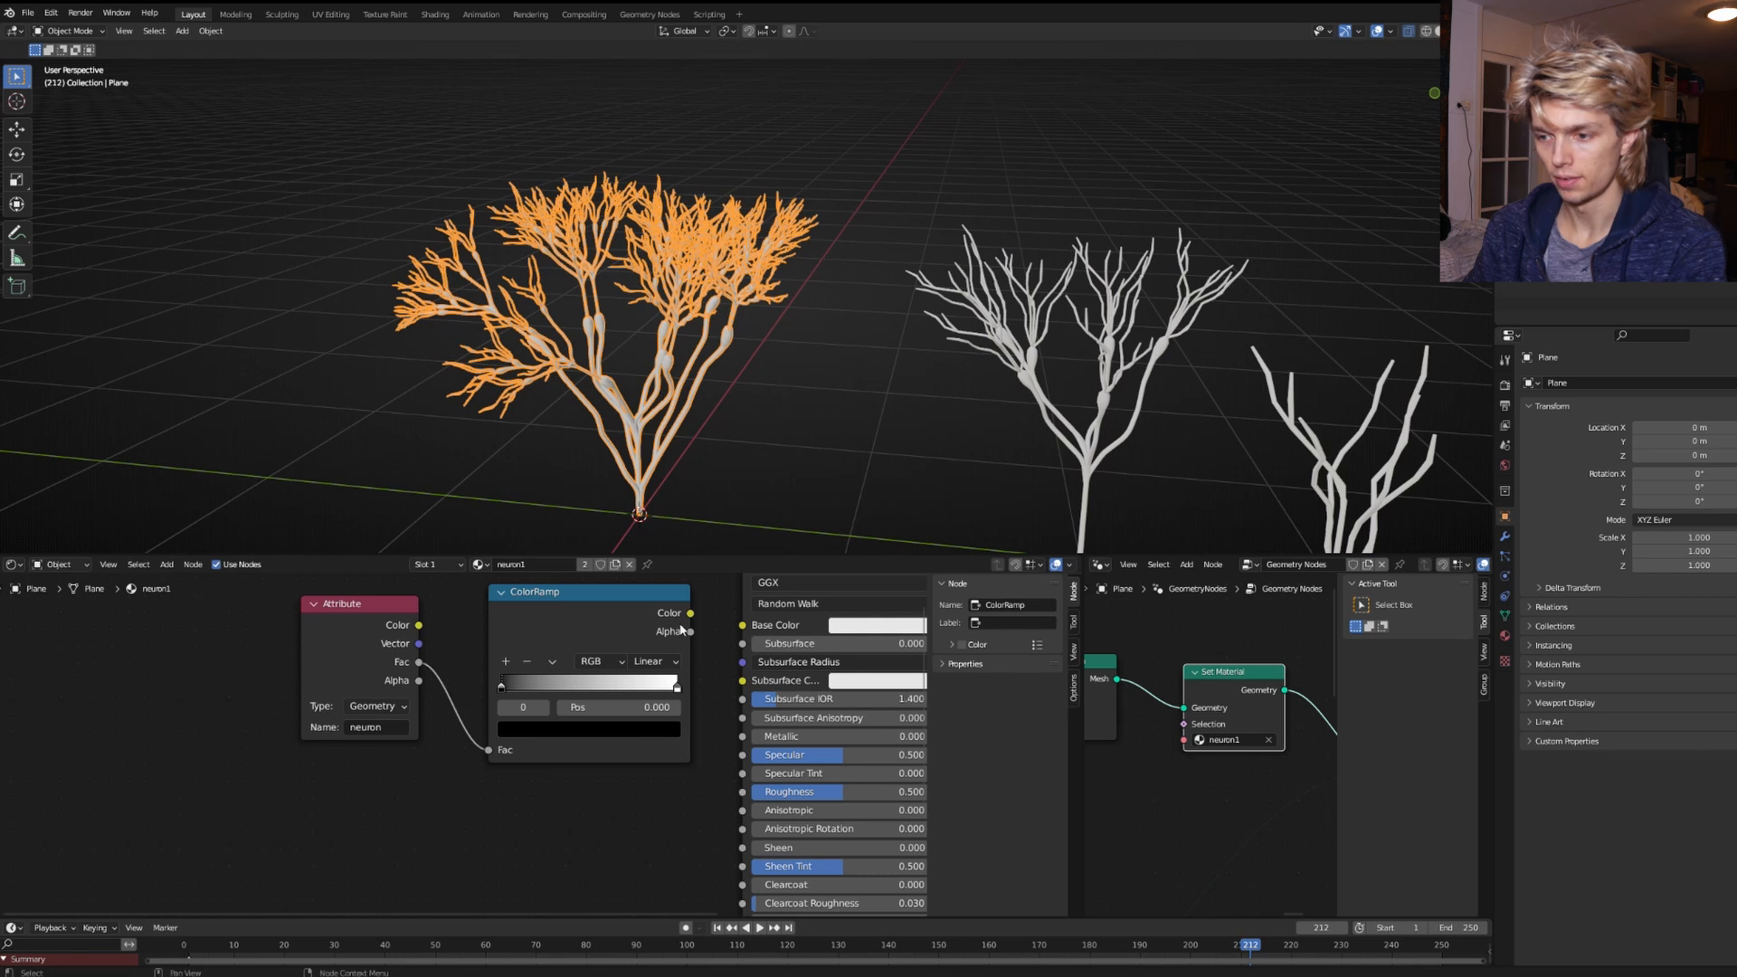
left_click_drag(690, 613, 744, 626)
left_click(752, 454)
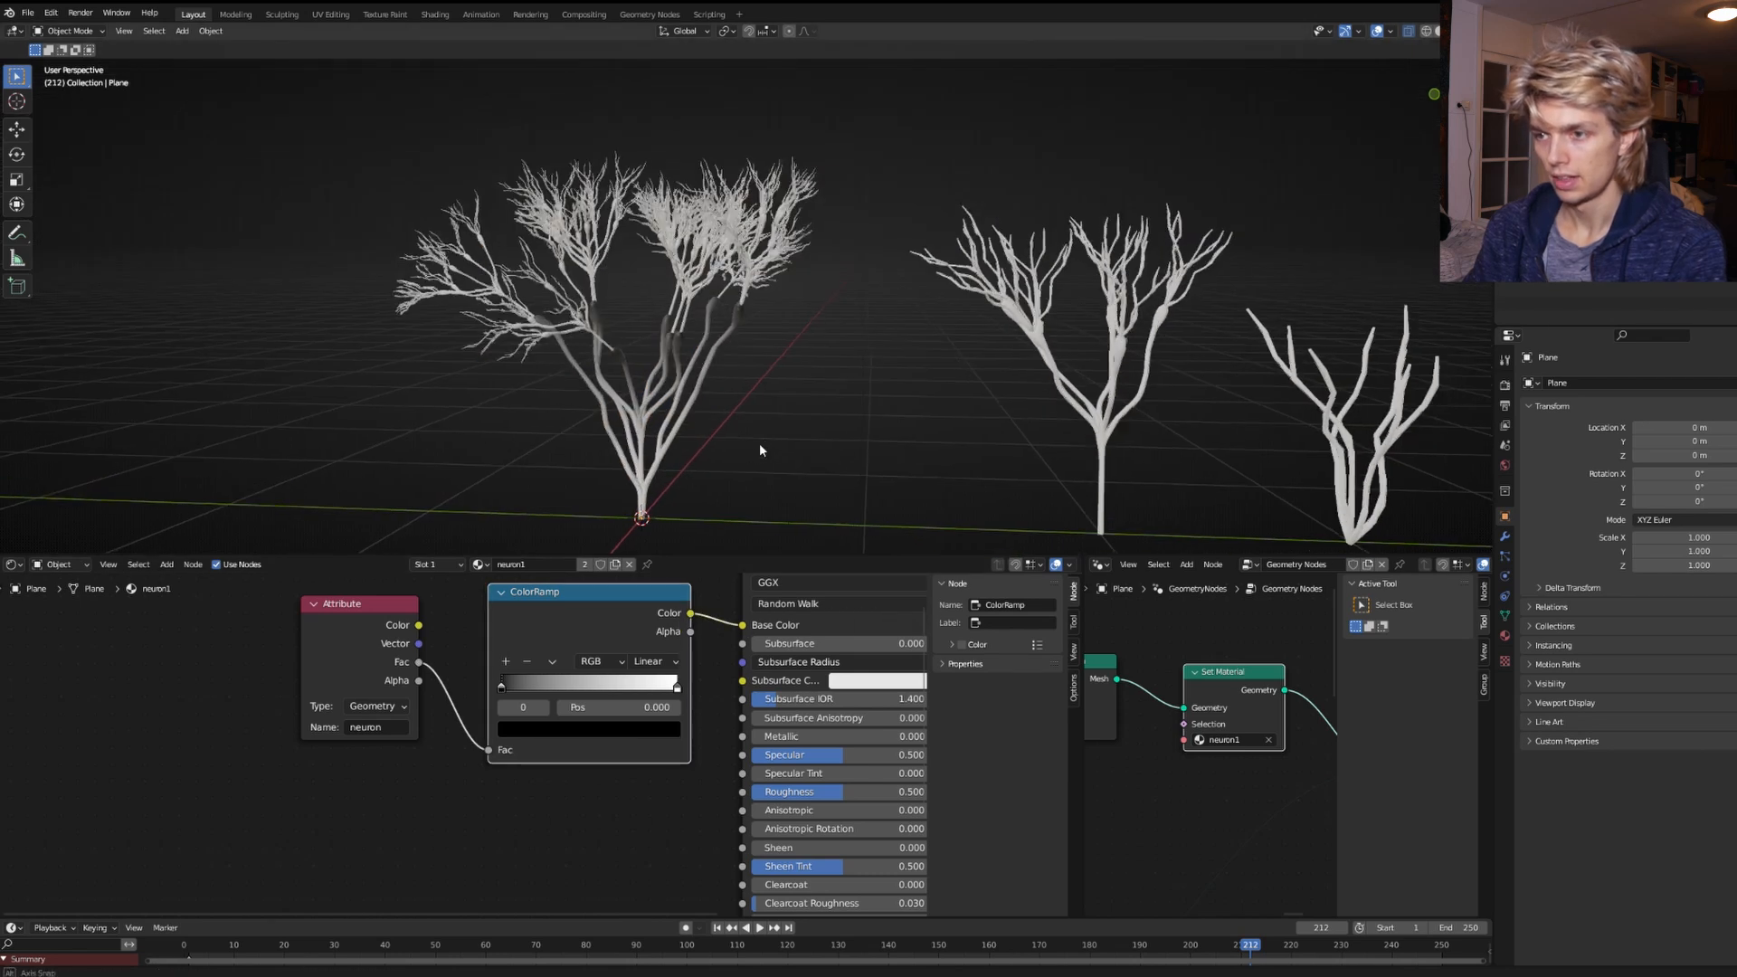
scroll(758, 442, "up", 5)
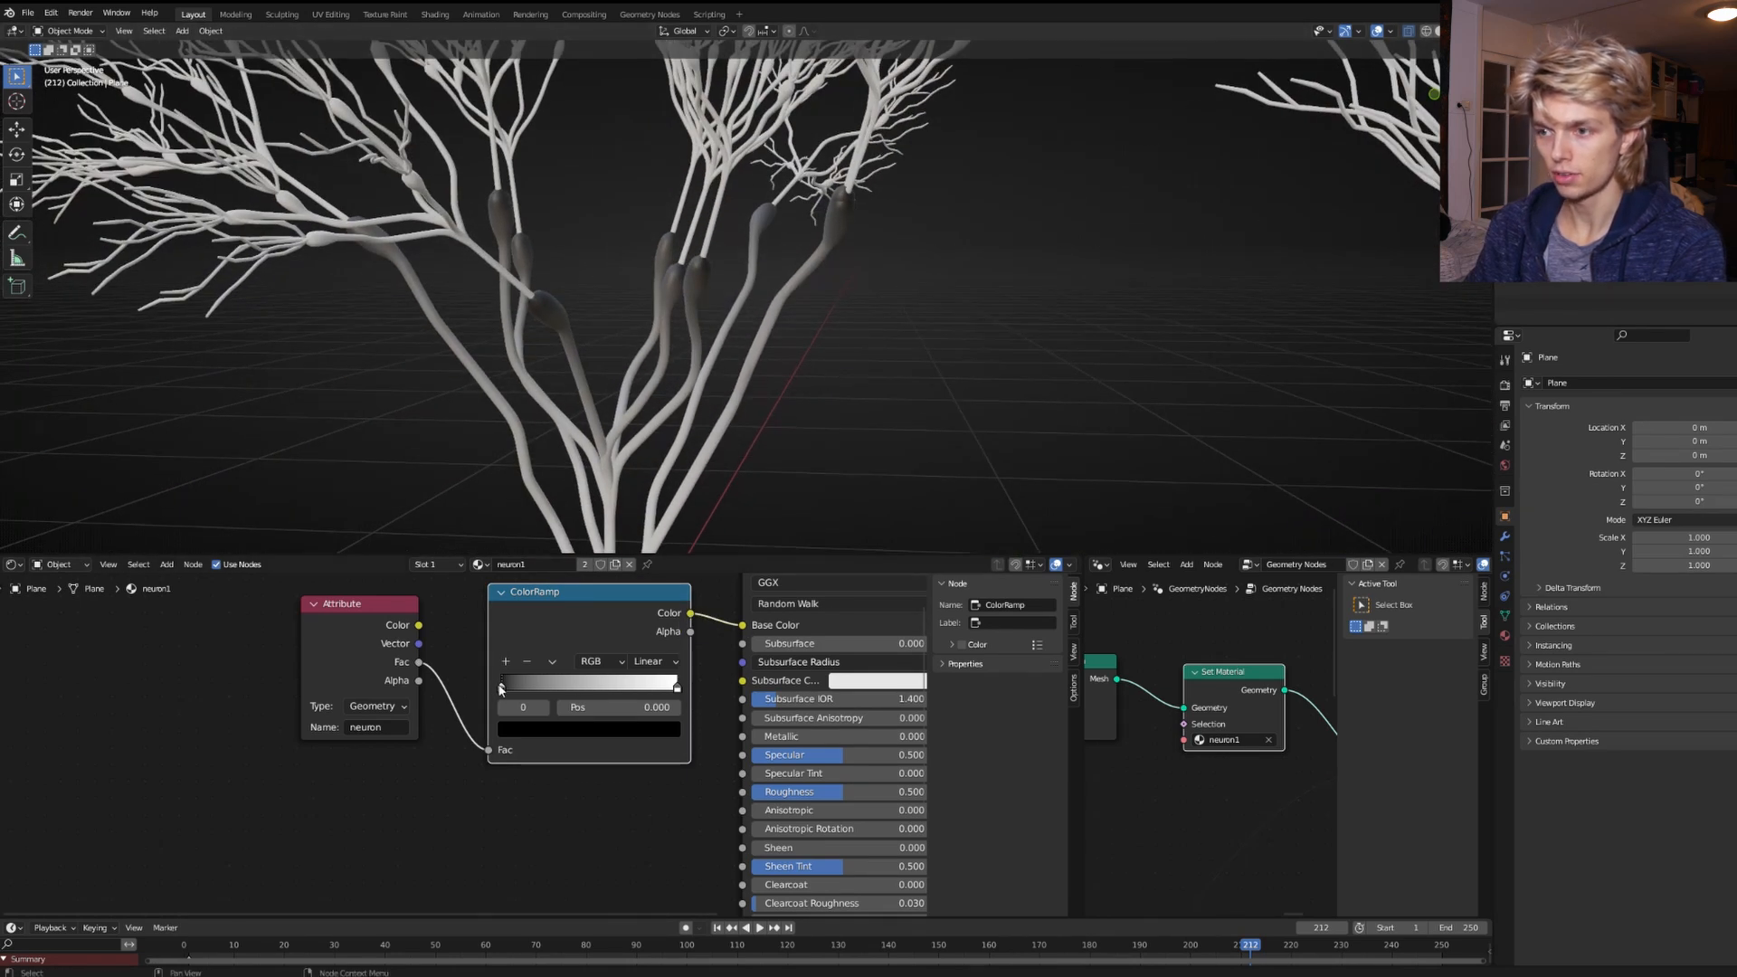
mouse_move(500, 687)
left_mouse_down()
mouse_move(619, 685)
mouse_move(525, 682)
mouse_move(612, 682)
mouse_move(430, 641)
left_mouse_up()
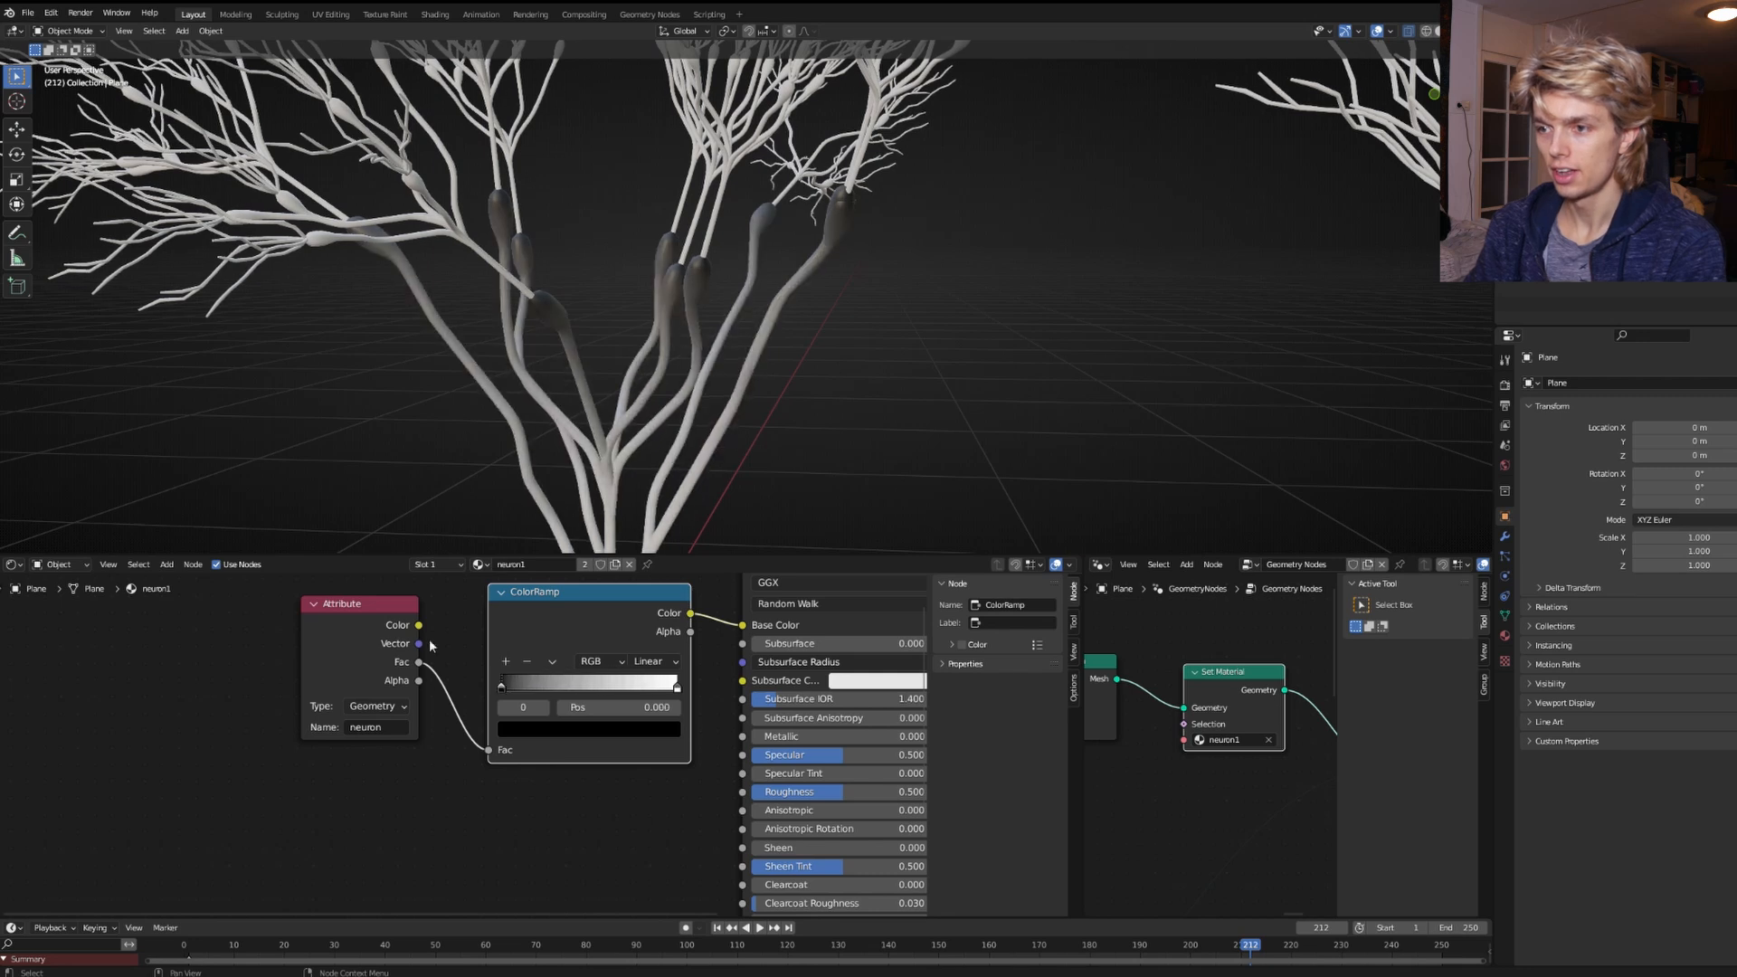
scroll(698, 457, "down", 5)
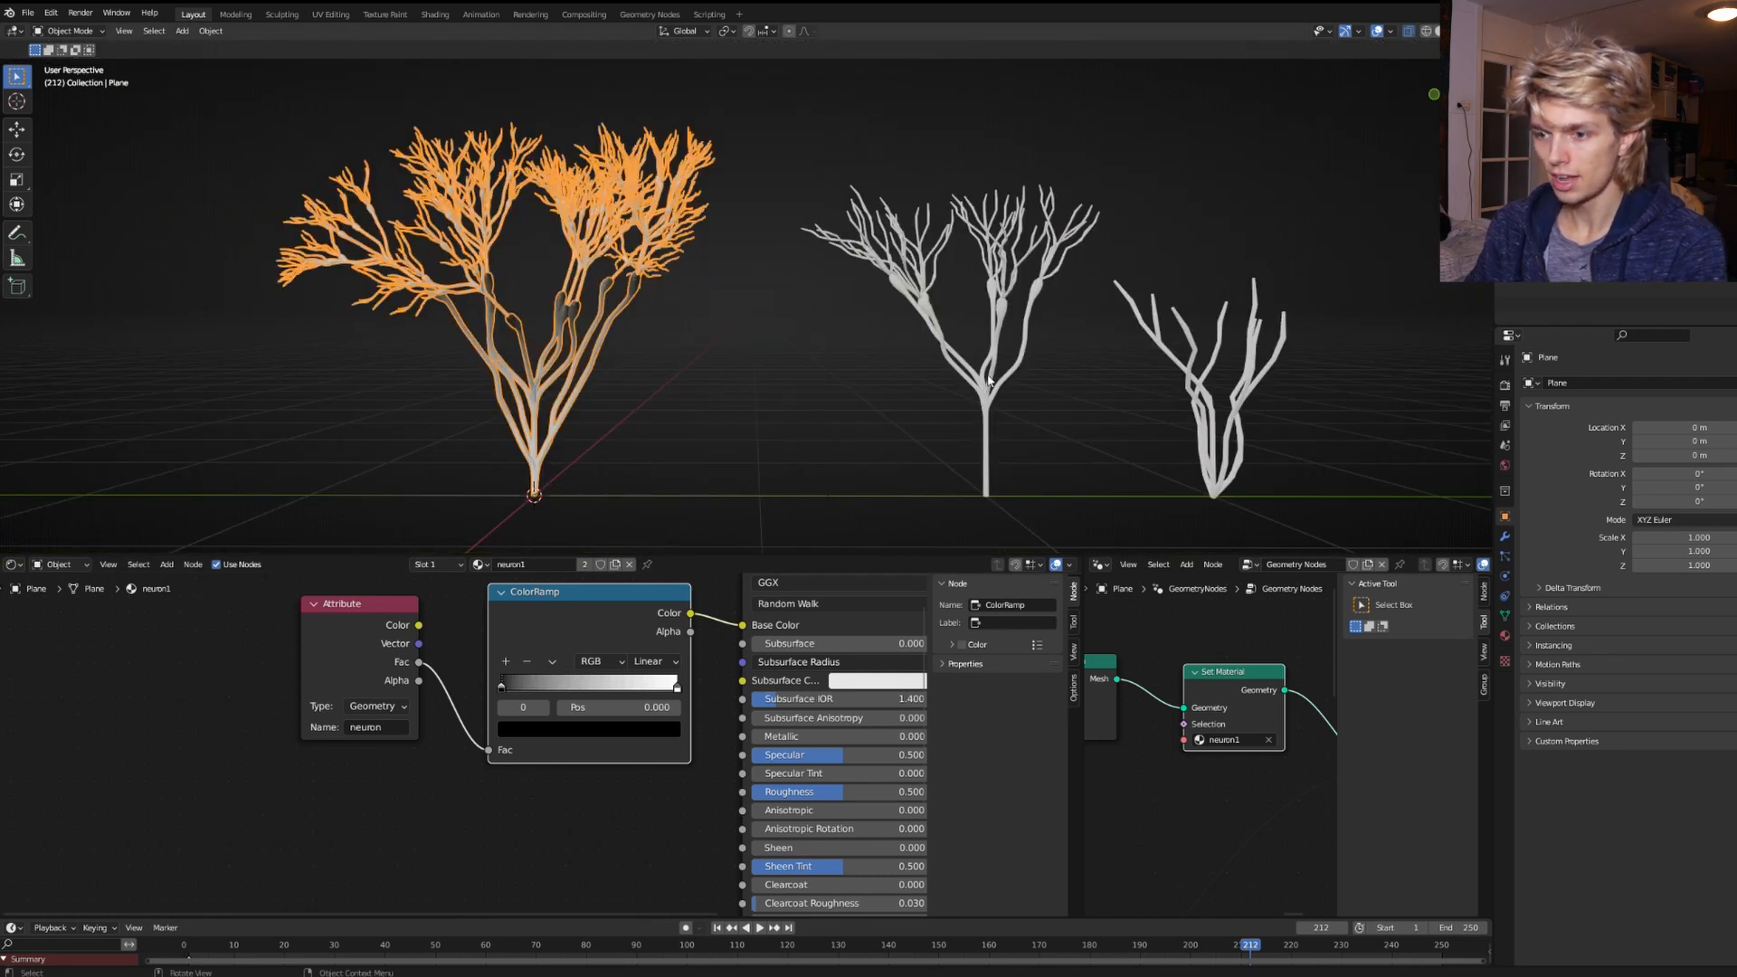
Give the Plane.001 tree a single-user copy of neuron1 named neuron2 and assign it in its Set Material node.
left_click(987, 381)
left_click(508, 564)
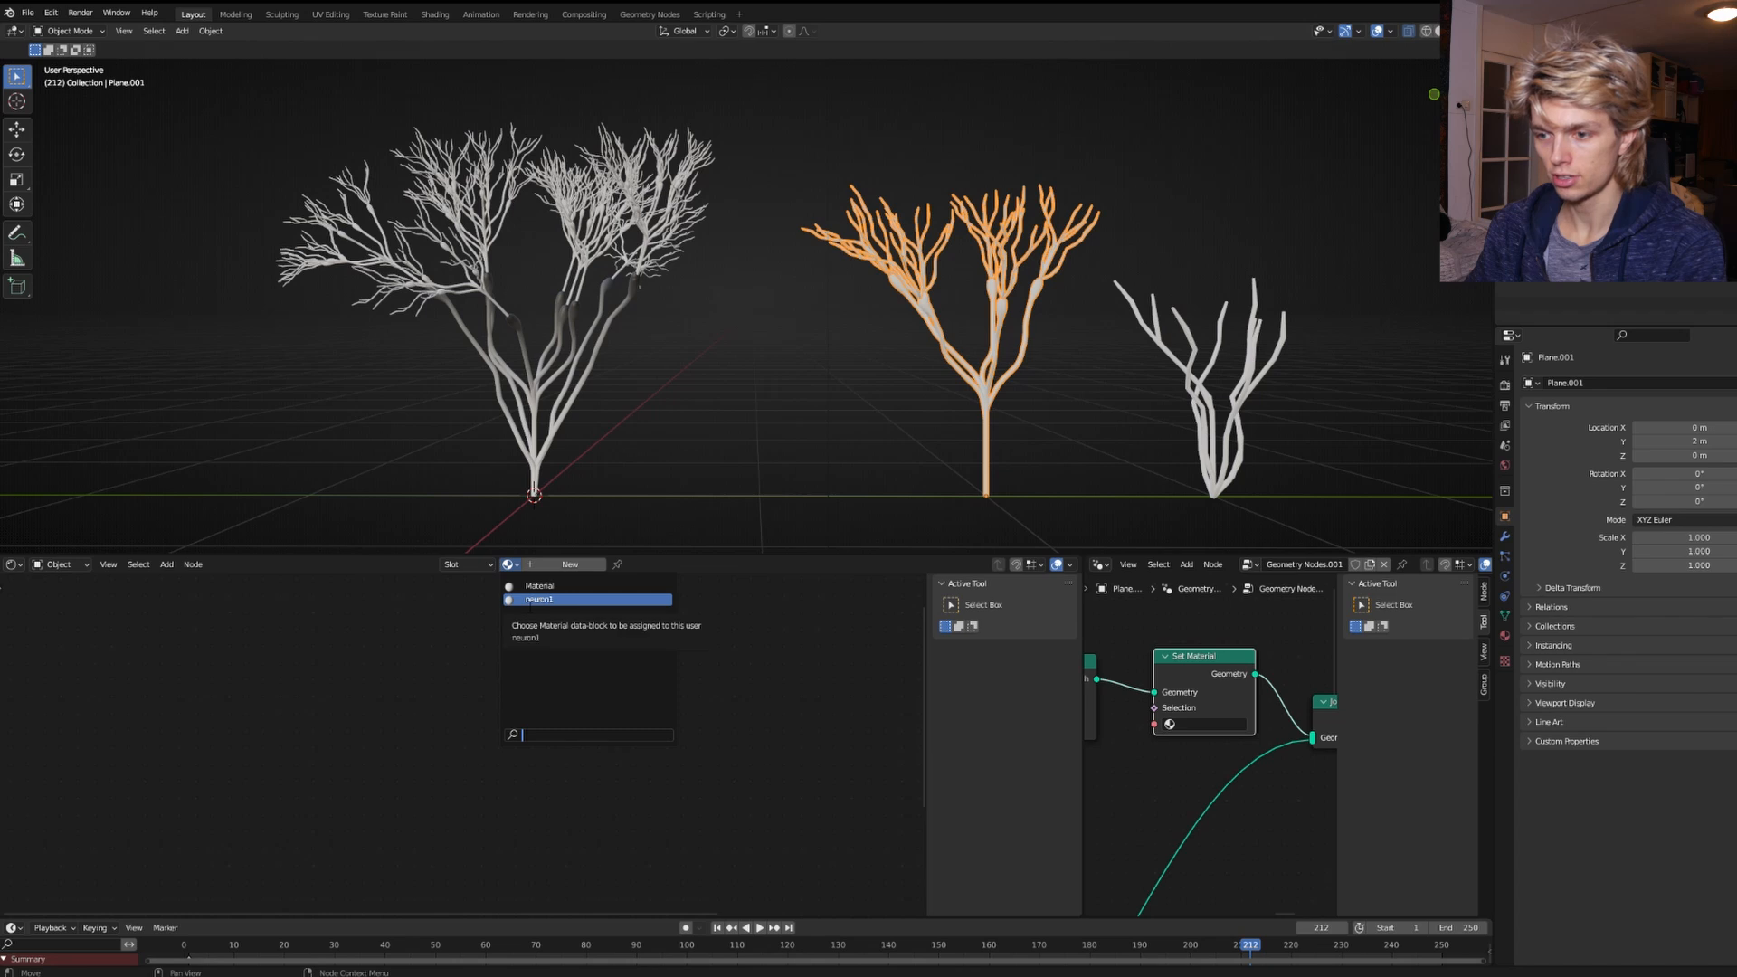
left_click(531, 601)
left_click(618, 566)
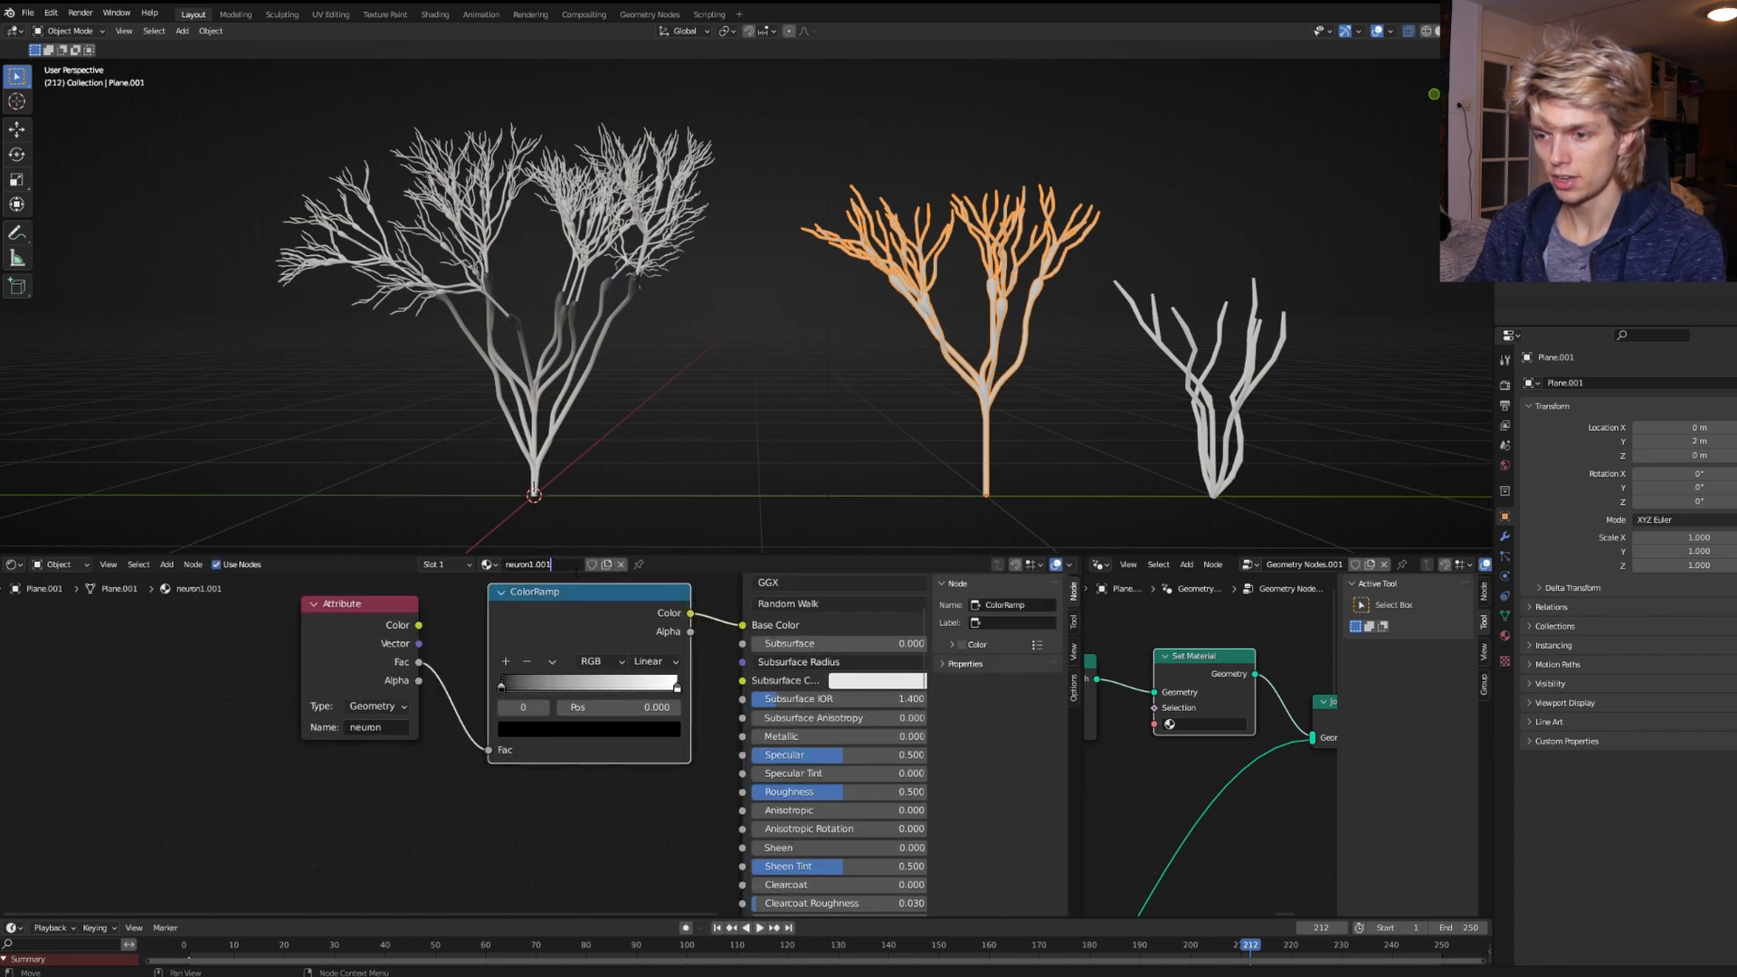
key("BackSpace")
key("BackSpace")
key("BackSpace")
key("BackSpace")
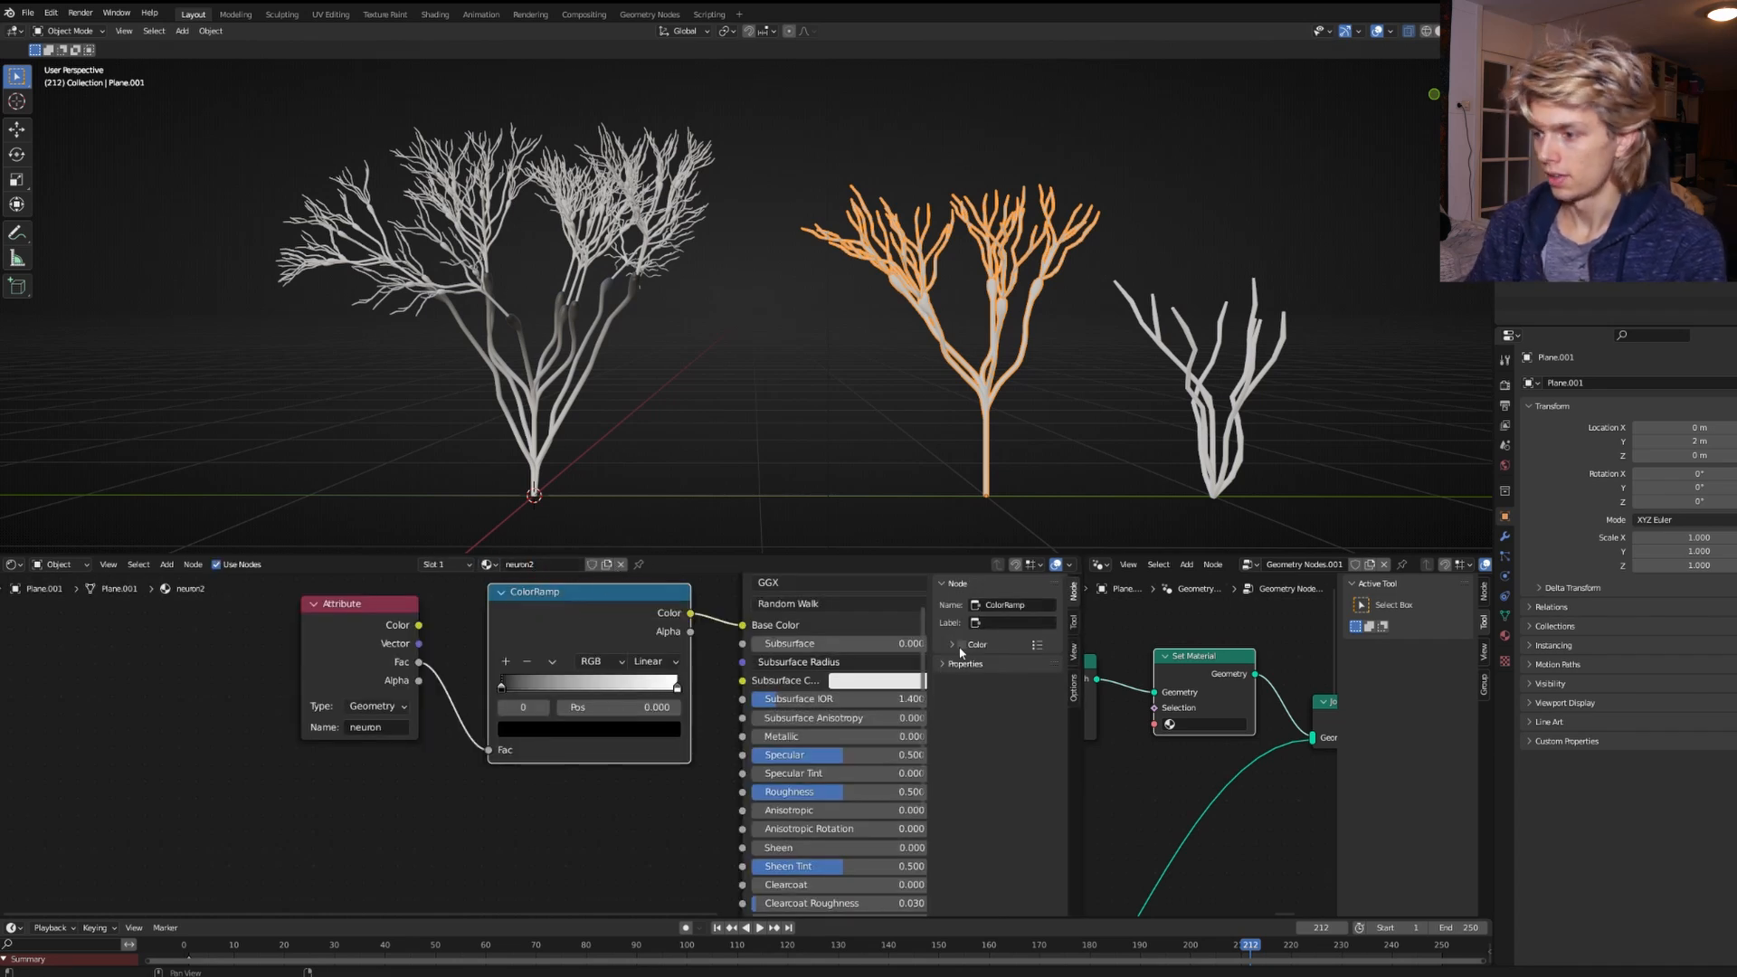
left_click(1203, 724)
left_click(1221, 769)
Give the Plane.002 tree a single-user copy of neuron2 named neuron3 and assign it in its Set Material node.
left_click(1226, 420)
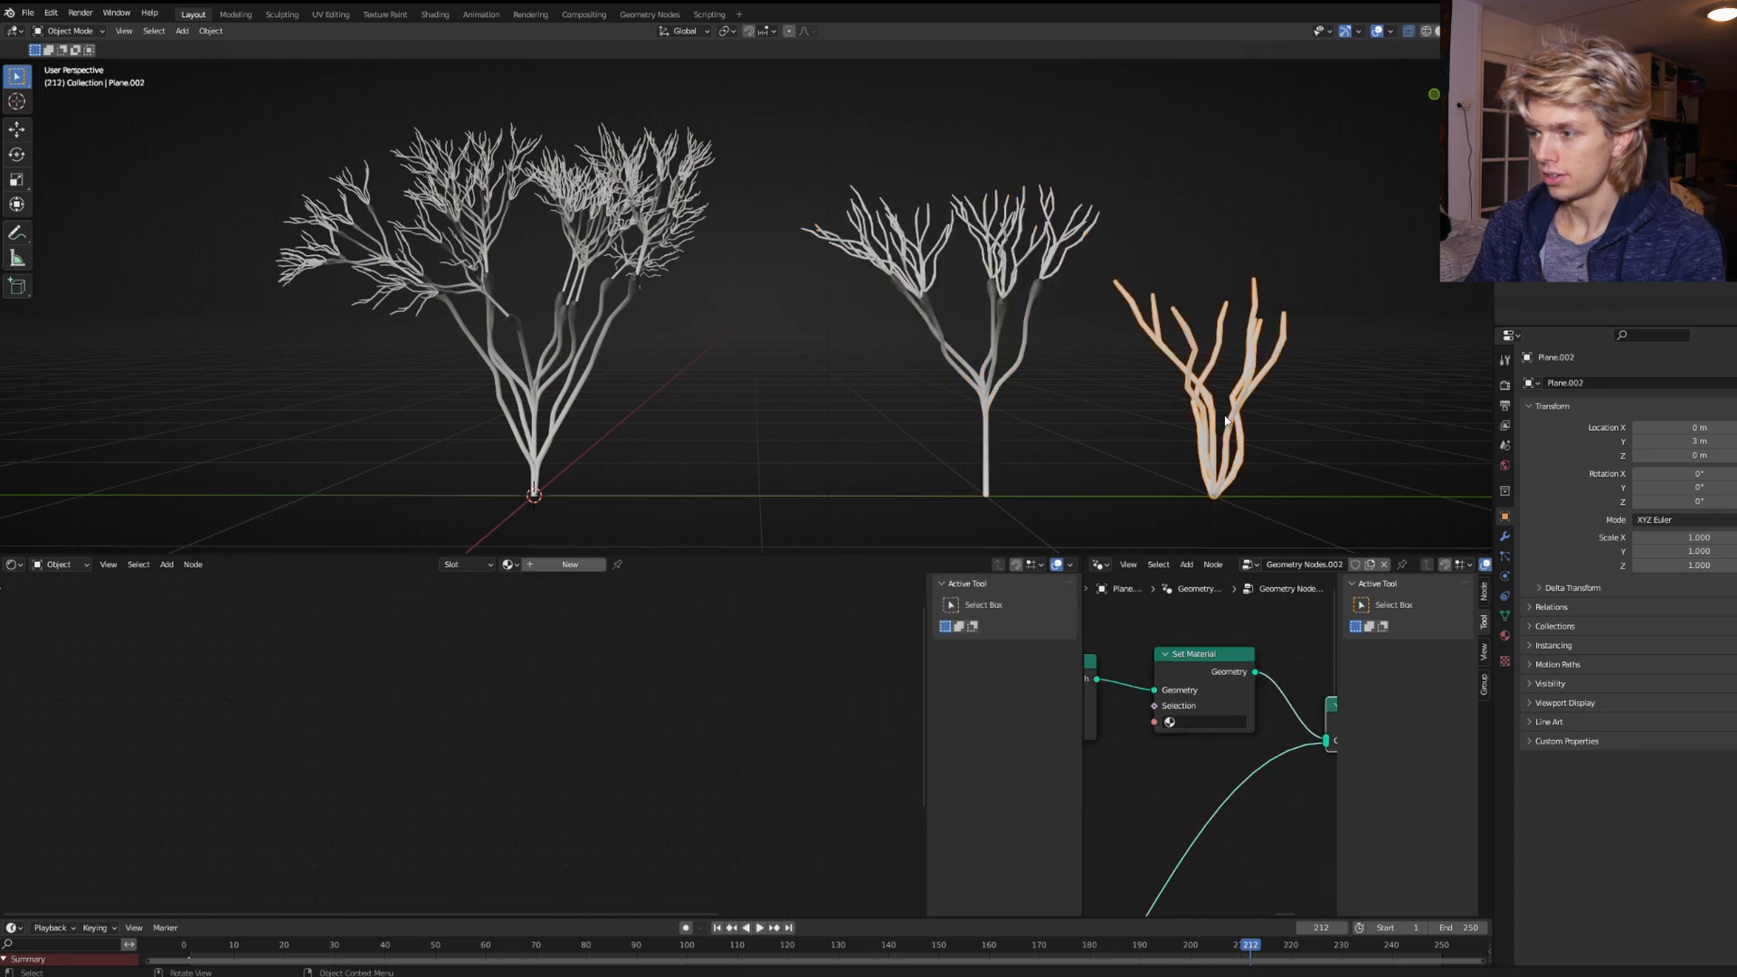
left_click(512, 564)
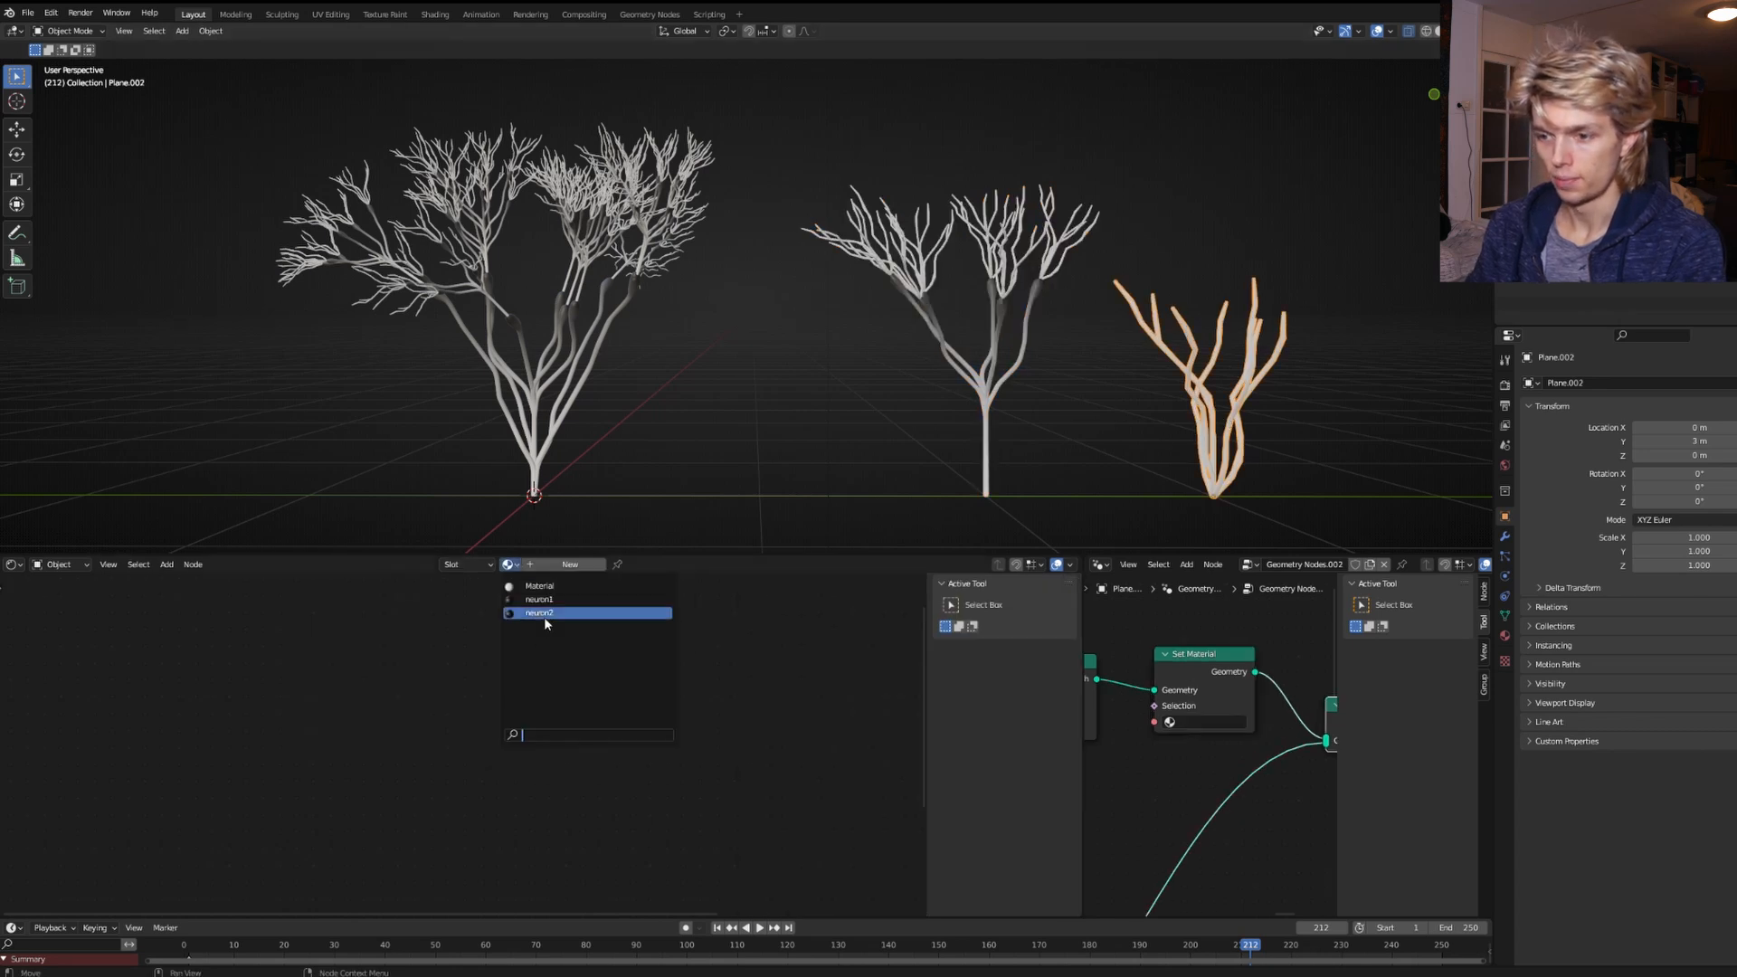
left_click(544, 614)
left_click(609, 567)
left_click(564, 565)
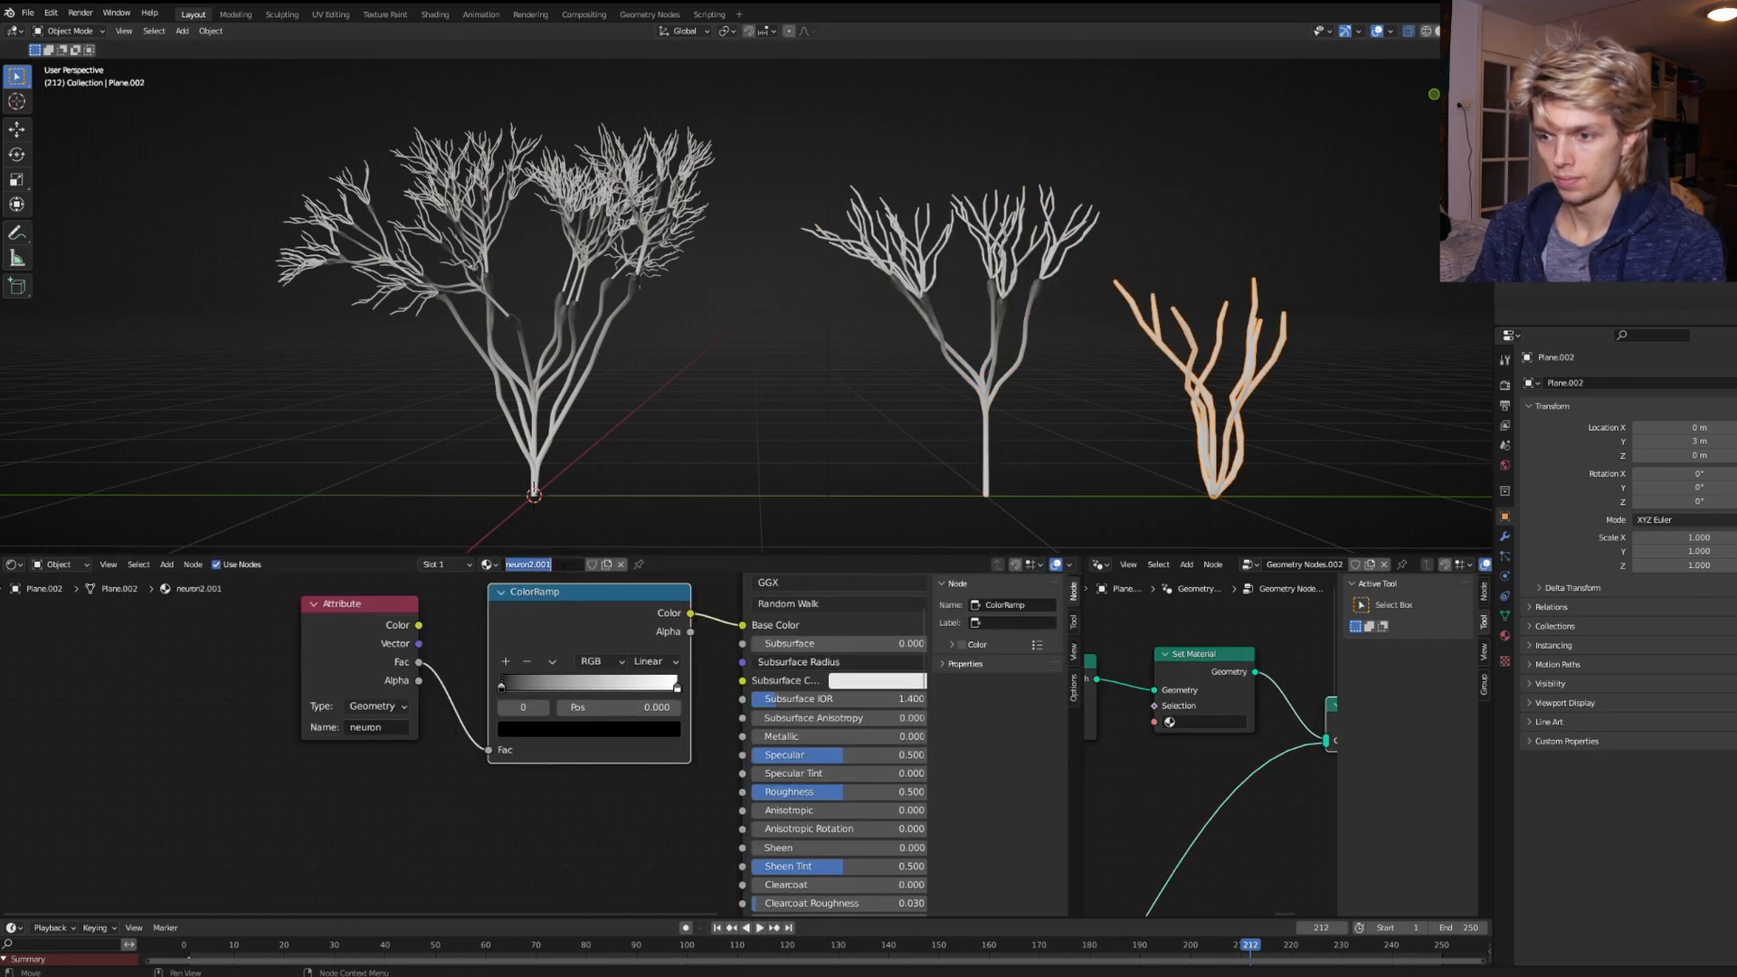
left_click(563, 566)
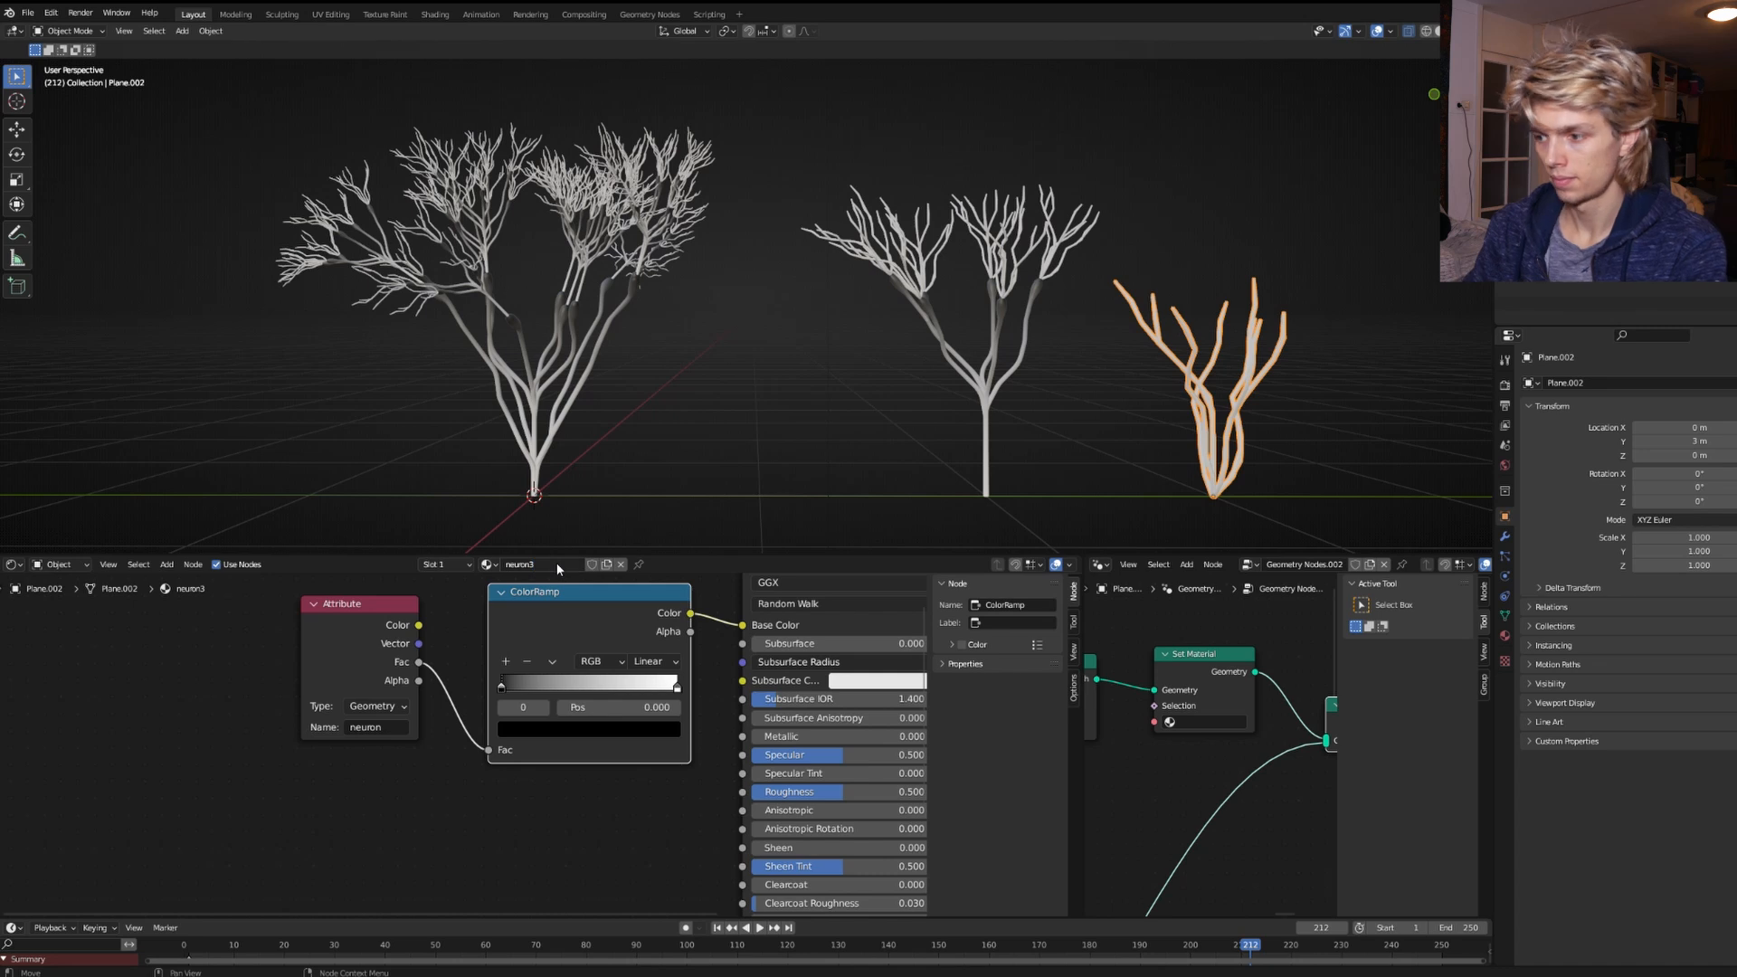
left_click(1203, 721)
left_click(1192, 789)
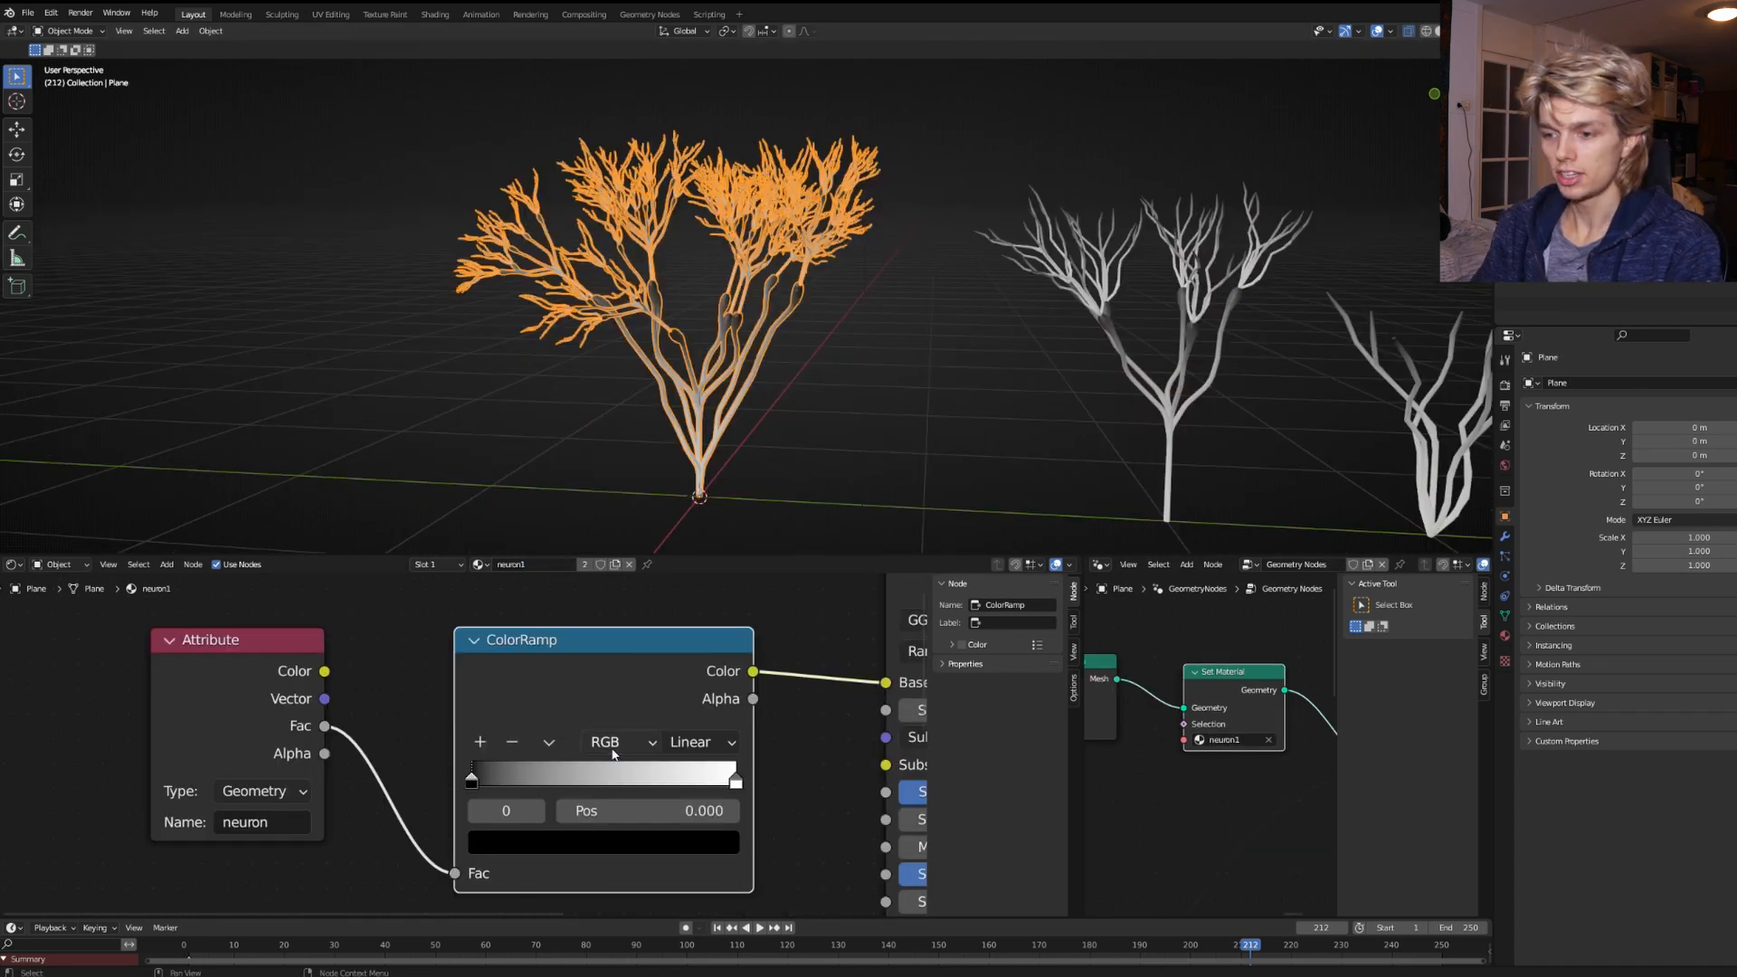
In the Plane tree's neuron1 ColorRamp, switch the color mode to HSV and reverse the ramp, placing the white stop at 0.532.
left_click(611, 749)
left_click(612, 799)
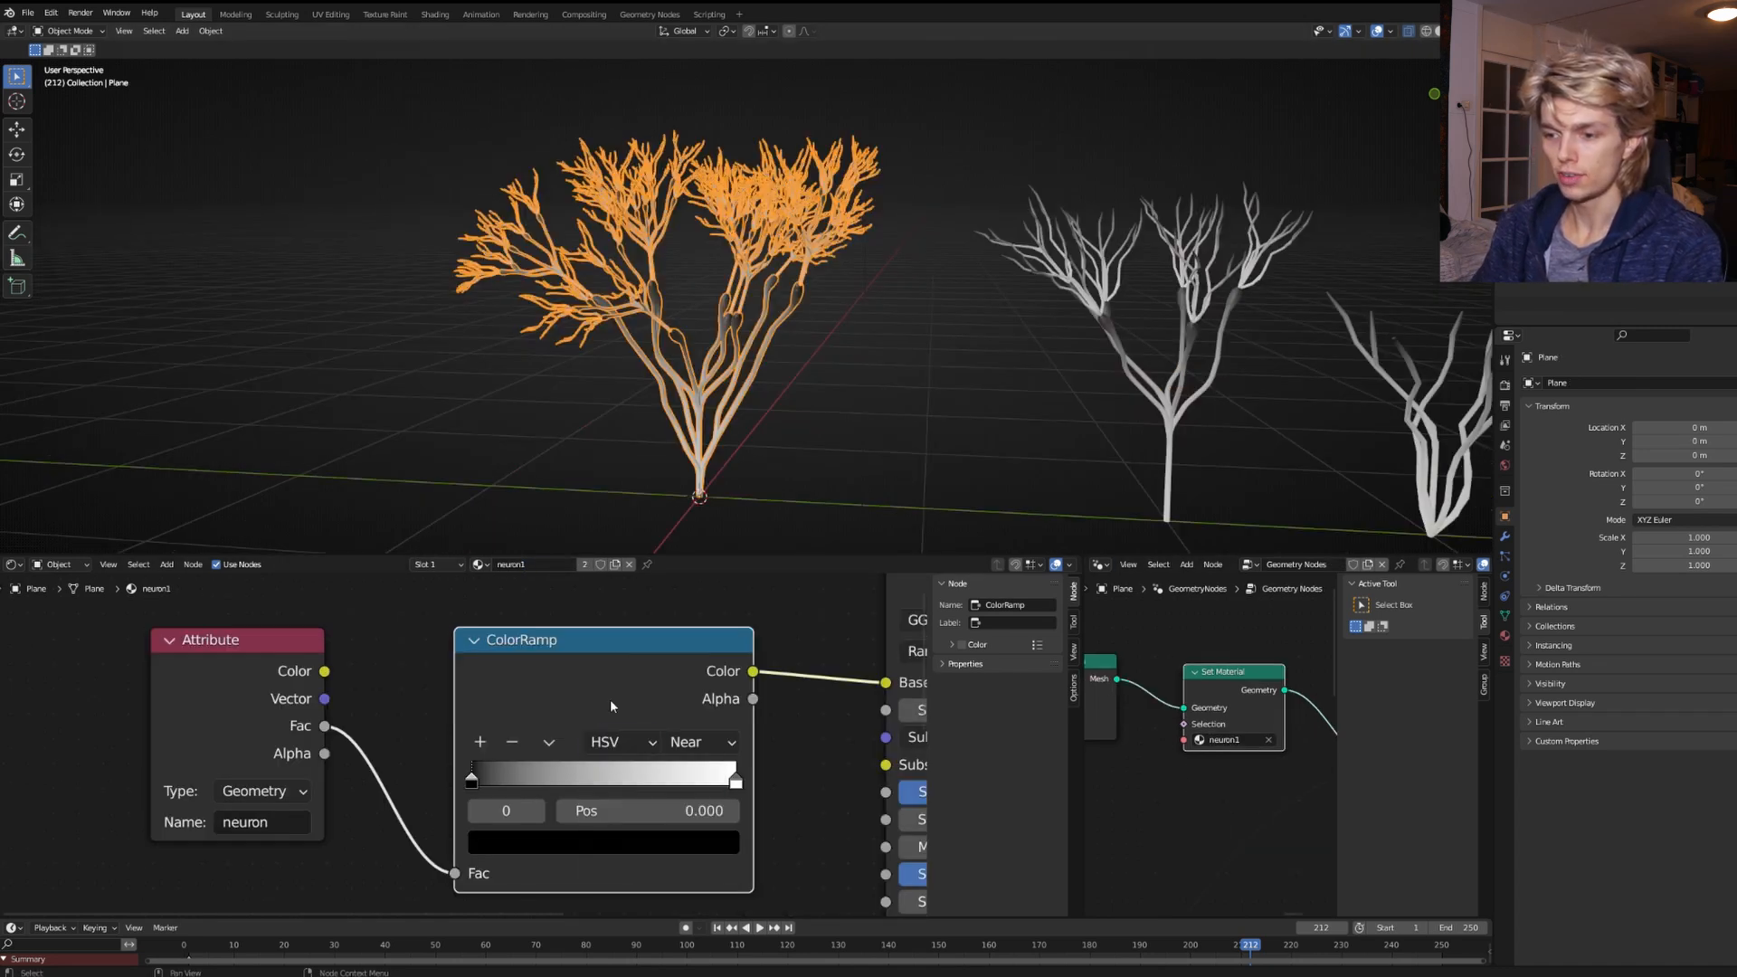
left_click(790, 508)
left_click_drag(736, 780, 690, 780)
left_click_drag(471, 780, 612, 781)
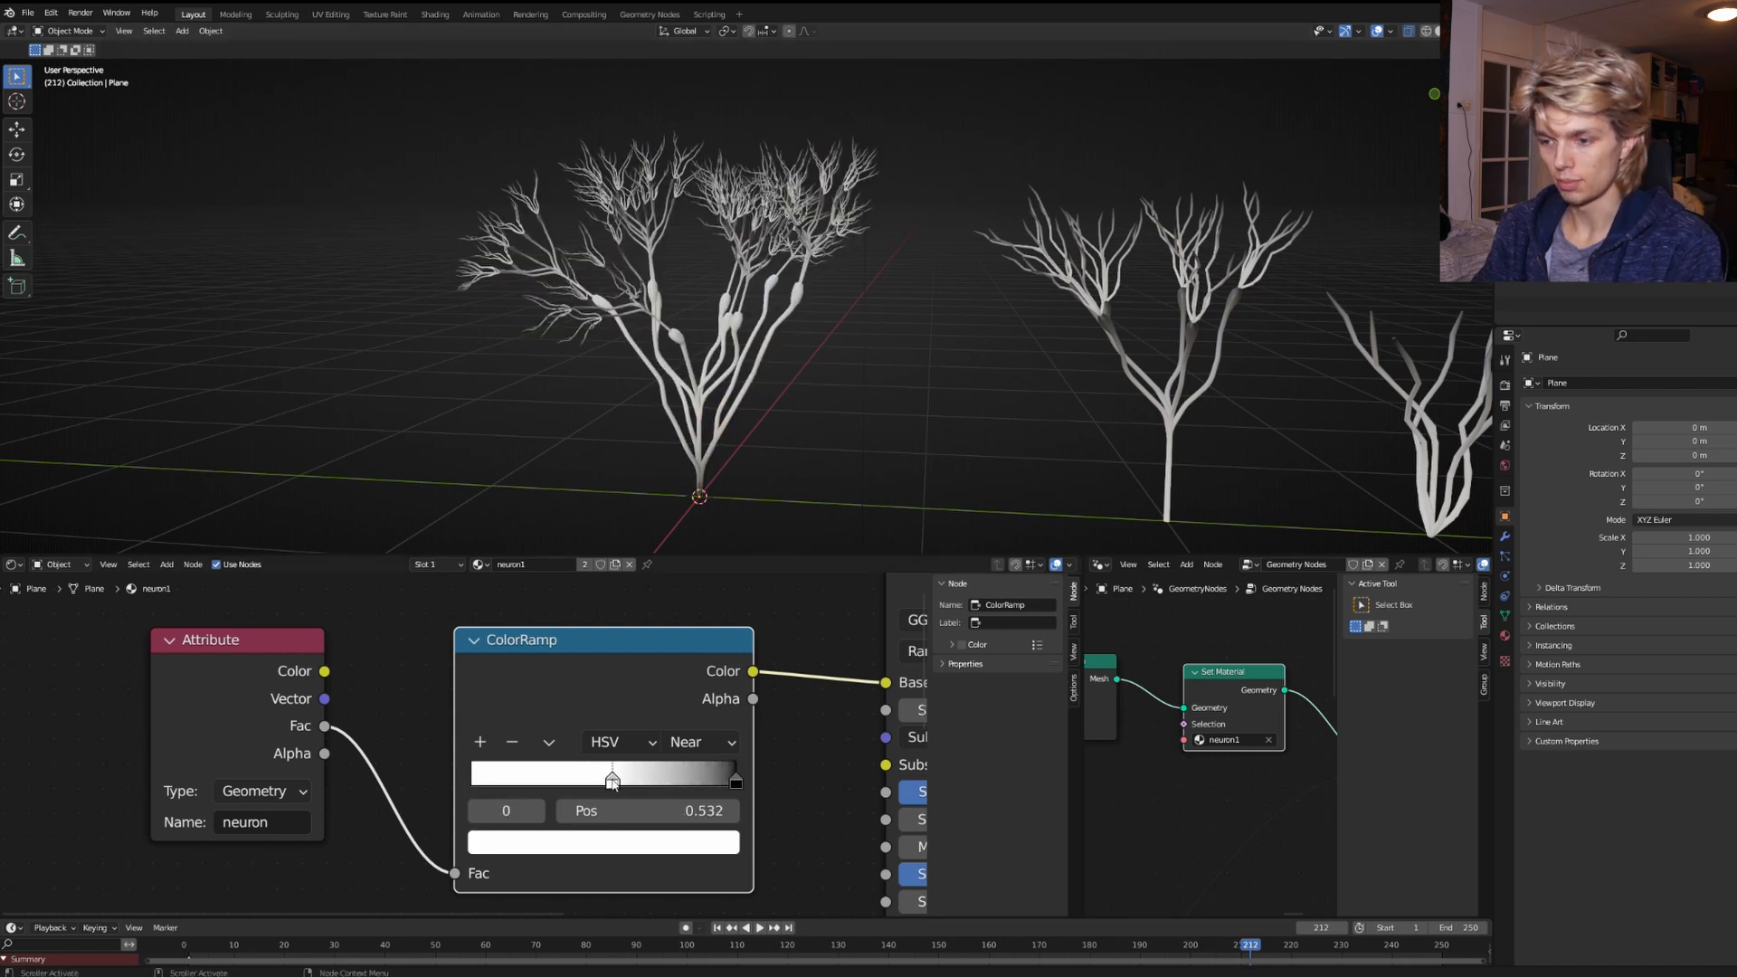
Recolor the stop at 0.532 in neuron1's ColorRamp to a dark magenta.
left_click(615, 846)
left_click_drag(573, 579, 604, 624)
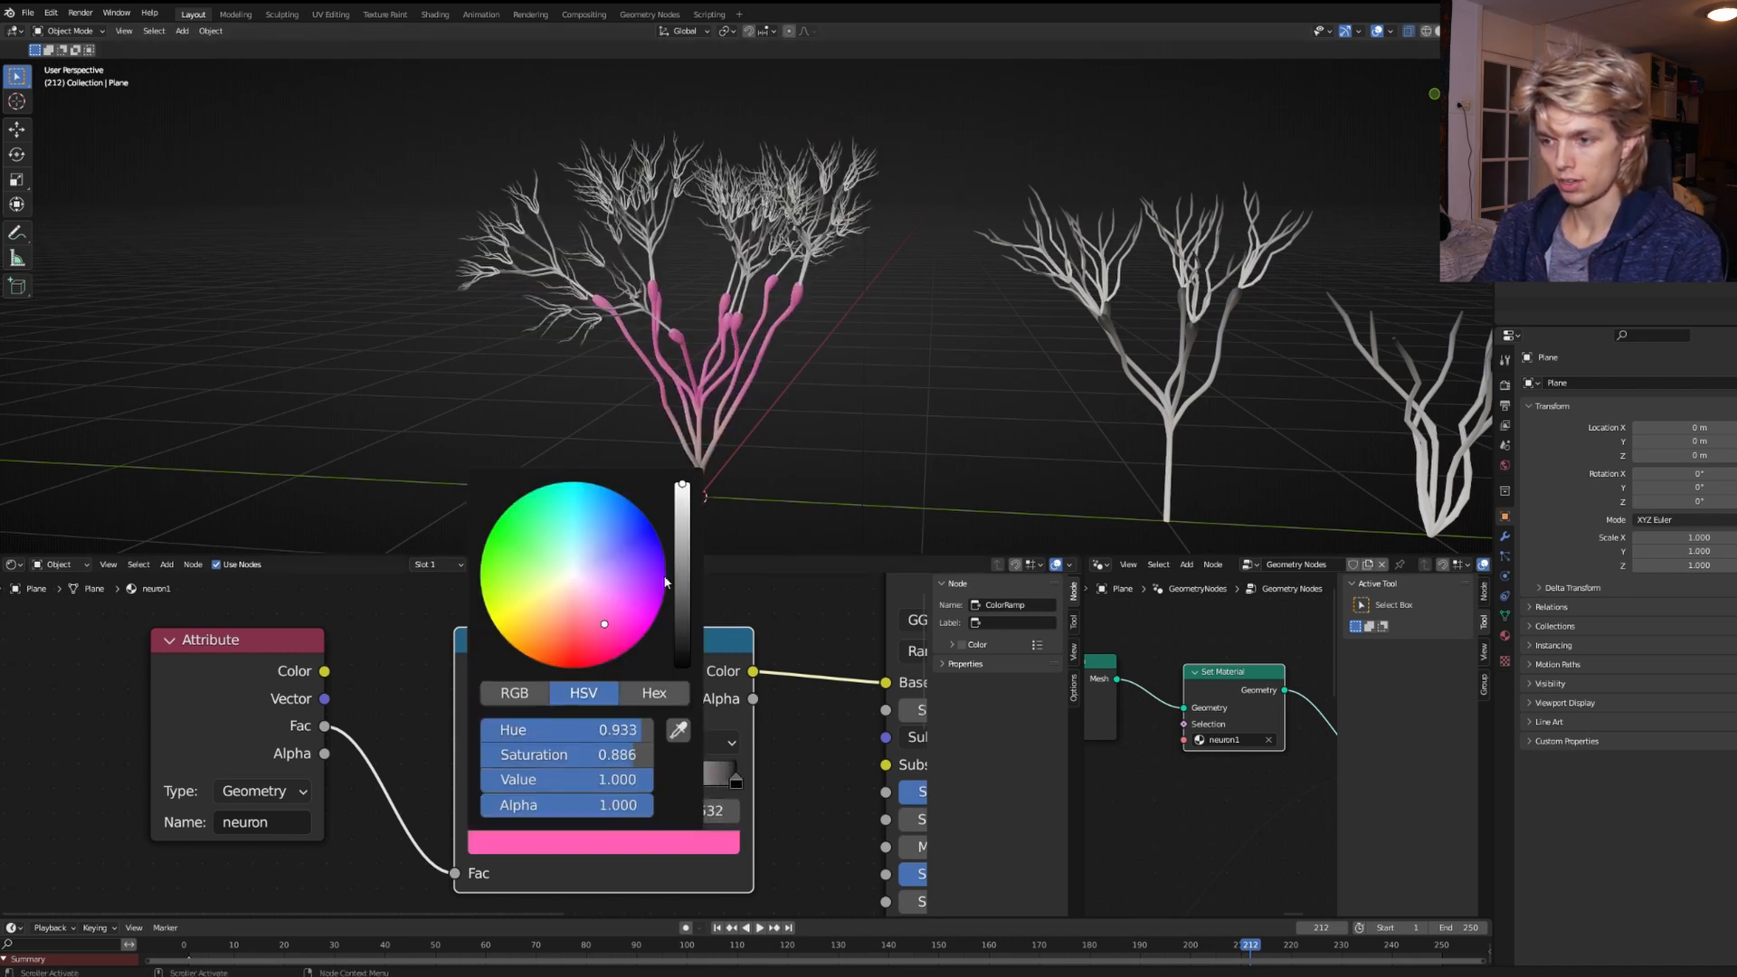
left_click_drag(682, 584, 682, 611)
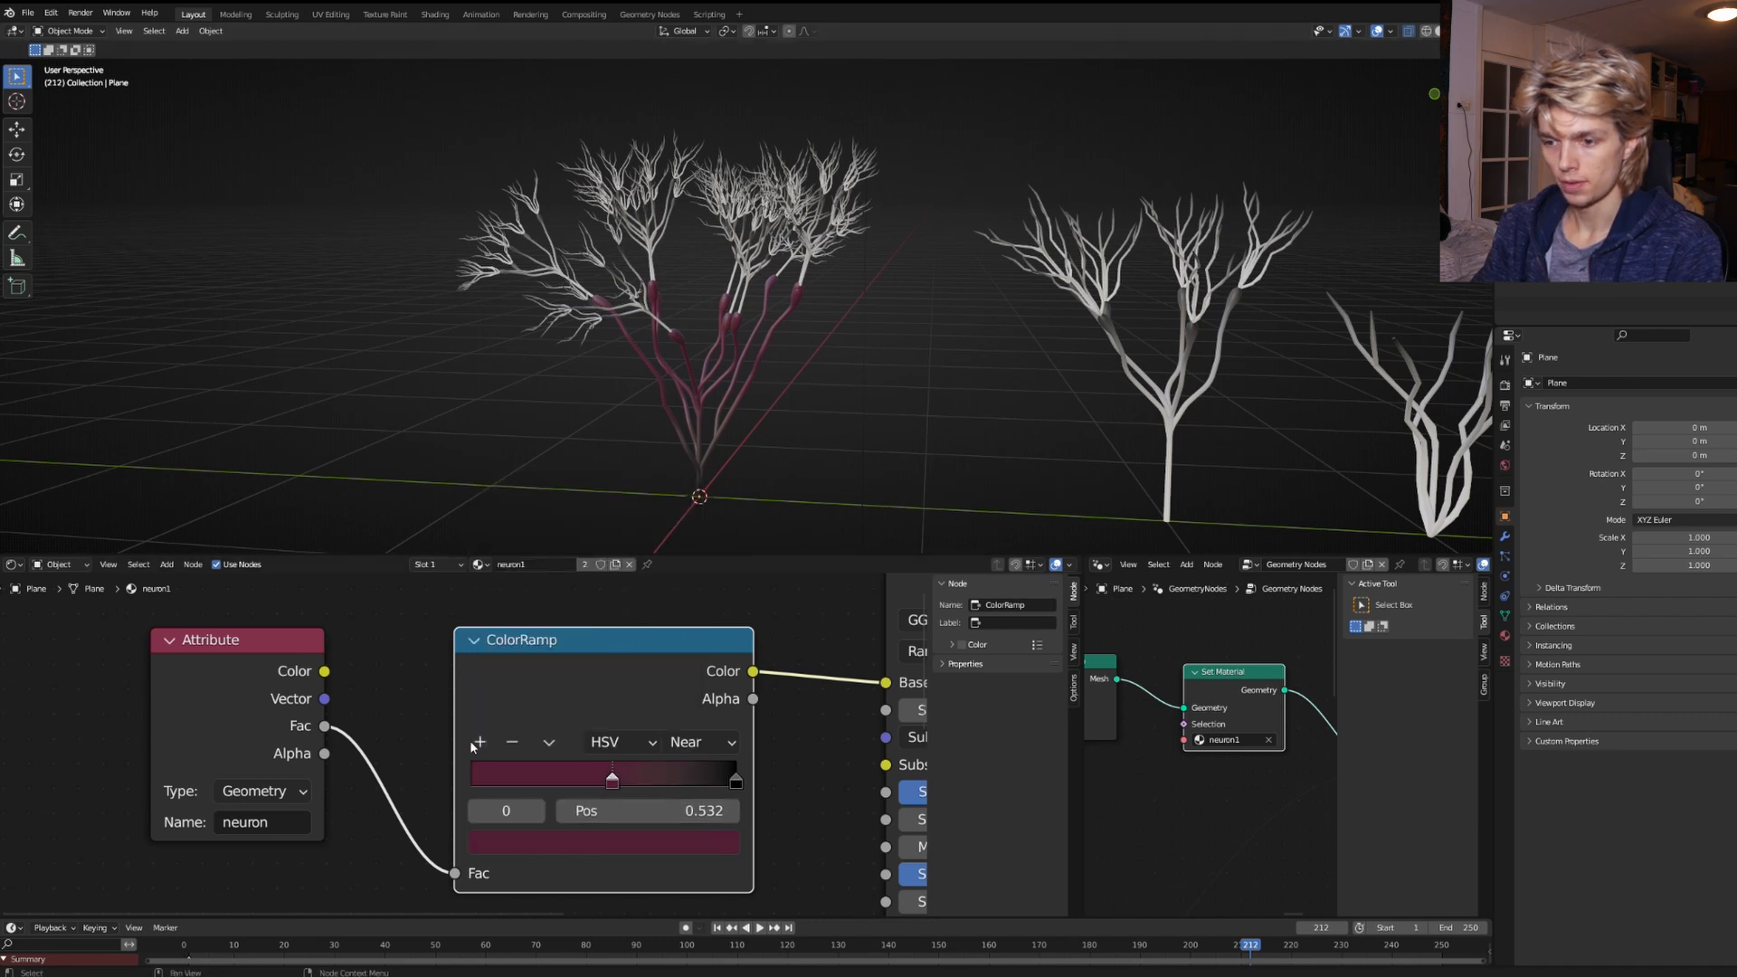
Add a dark purple stop at position 0.000 to neuron1's ColorRamp and move the magenta stop slightly closer to it.
left_click_drag(670, 782, 449, 777)
left_click(527, 843)
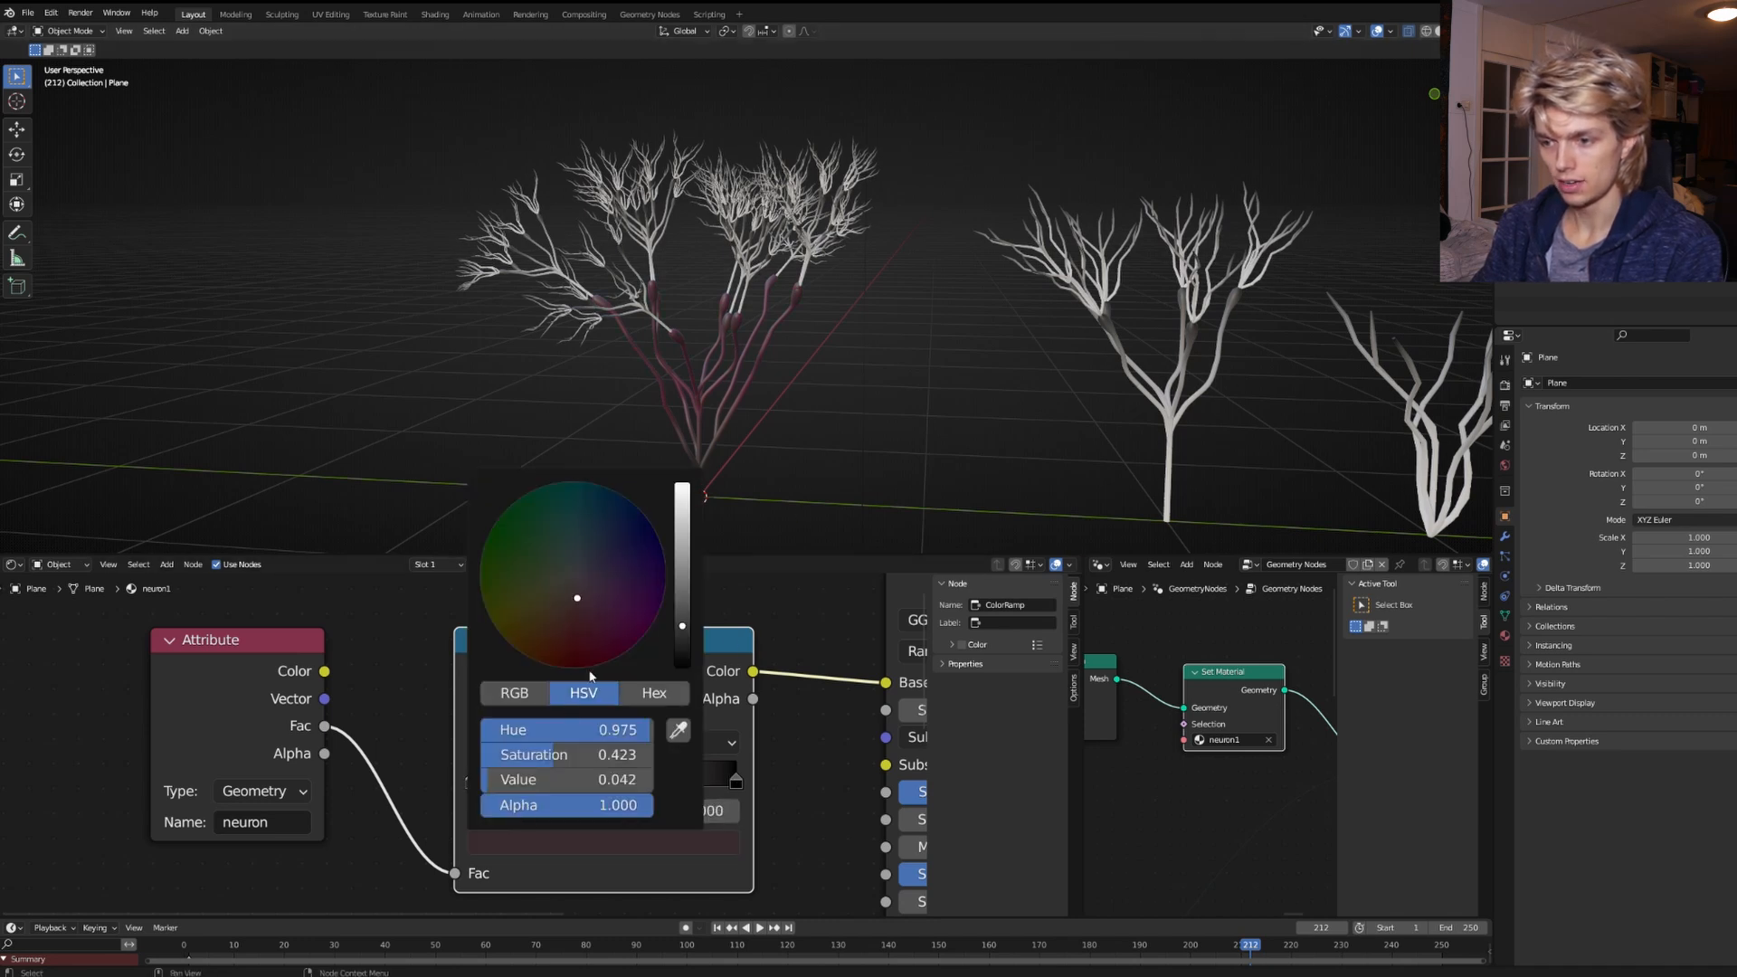
left_click_drag(600, 625, 634, 599)
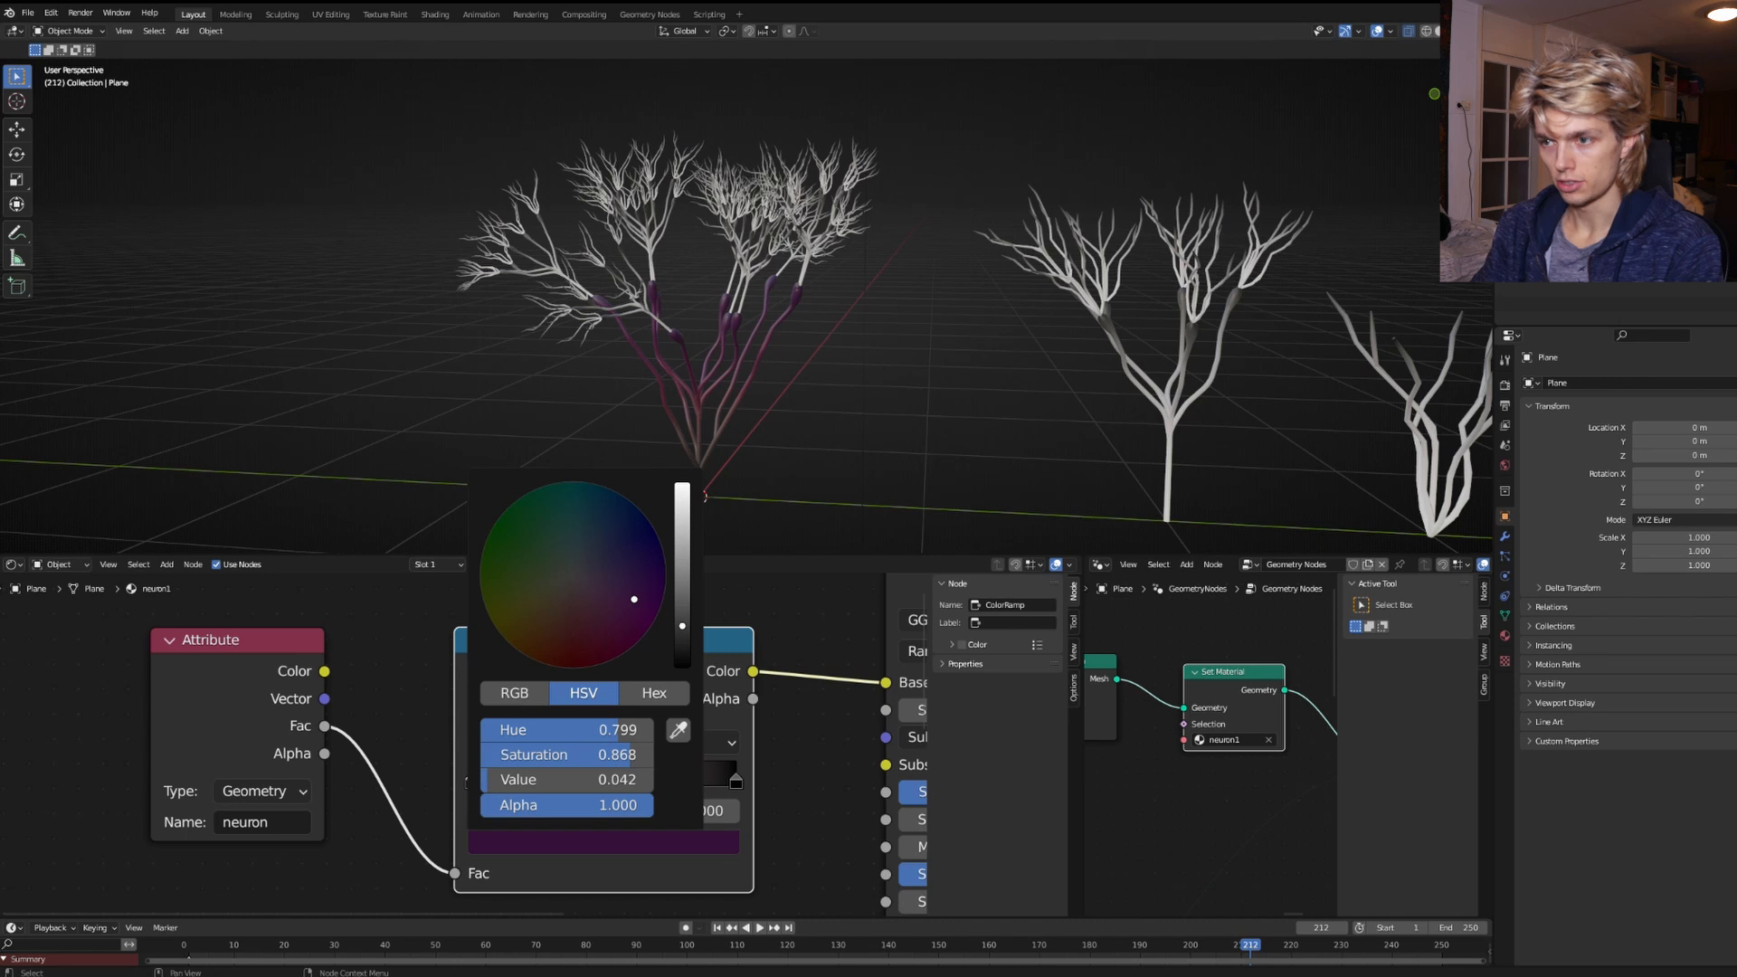
mouse_move(614, 779)
left_mouse_down()
mouse_move(634, 778)
mouse_move(592, 780)
left_mouse_up()
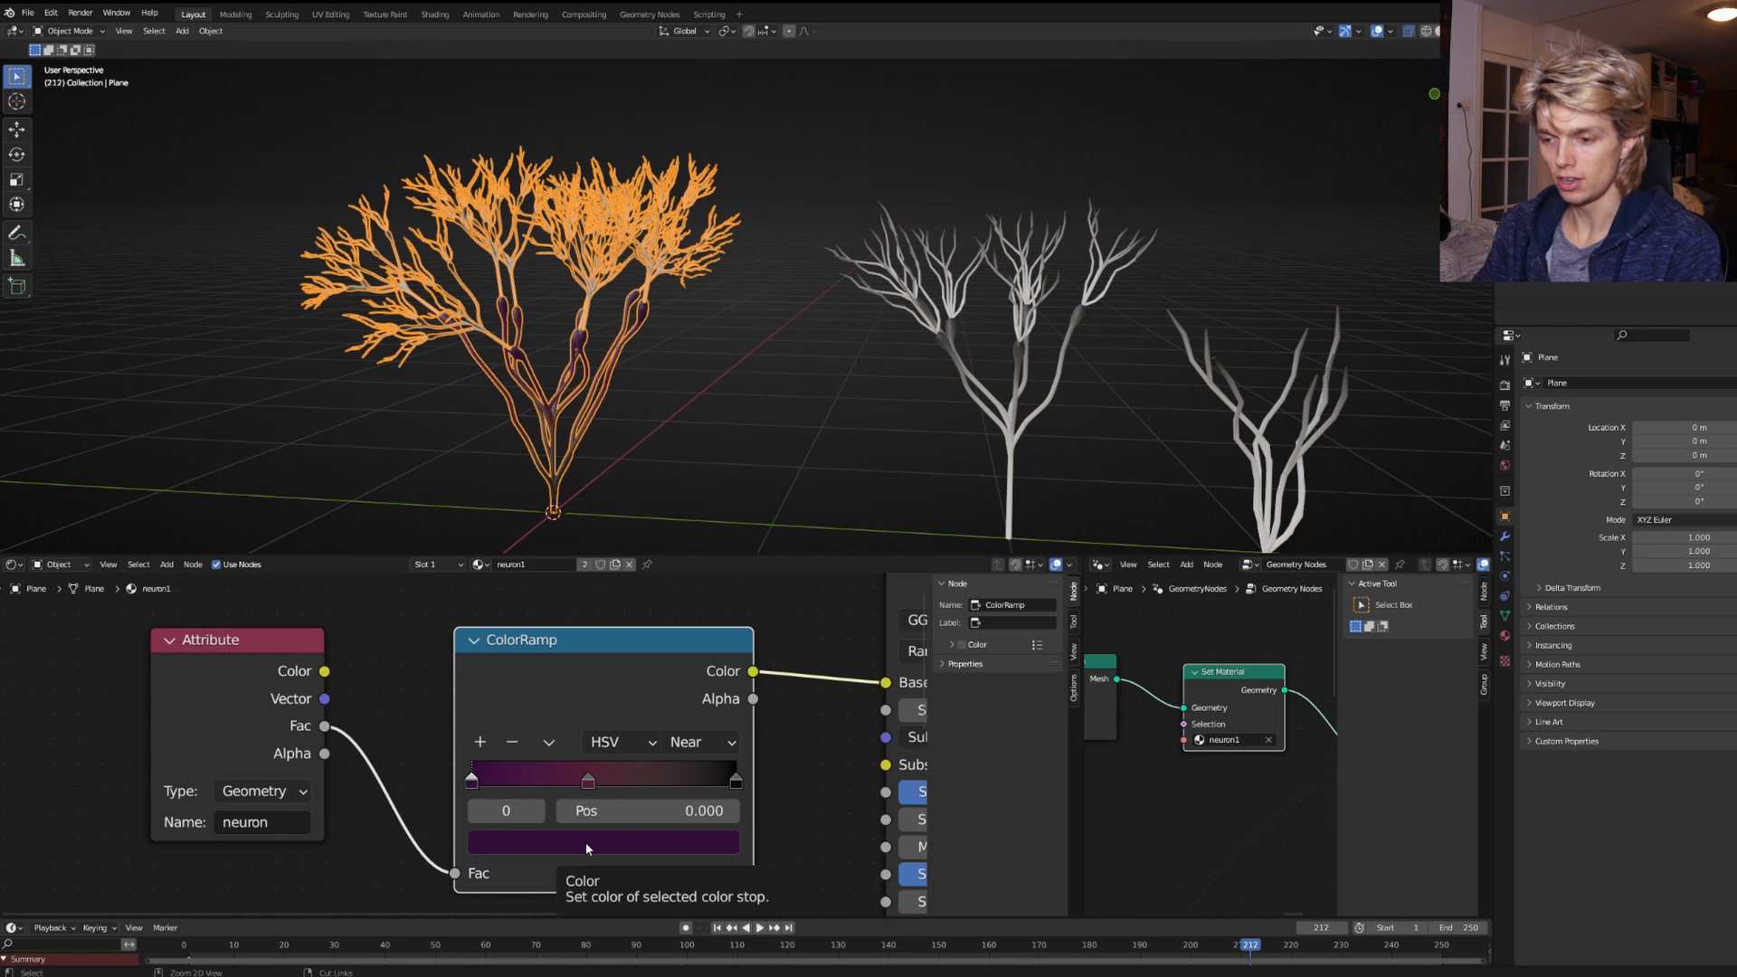
In the Plane.001 tree's neuron2 ColorRamp, paste the dark purple onto the end stop and recolor the stop at 0.000 to blue-violet.
left_click(1013, 430)
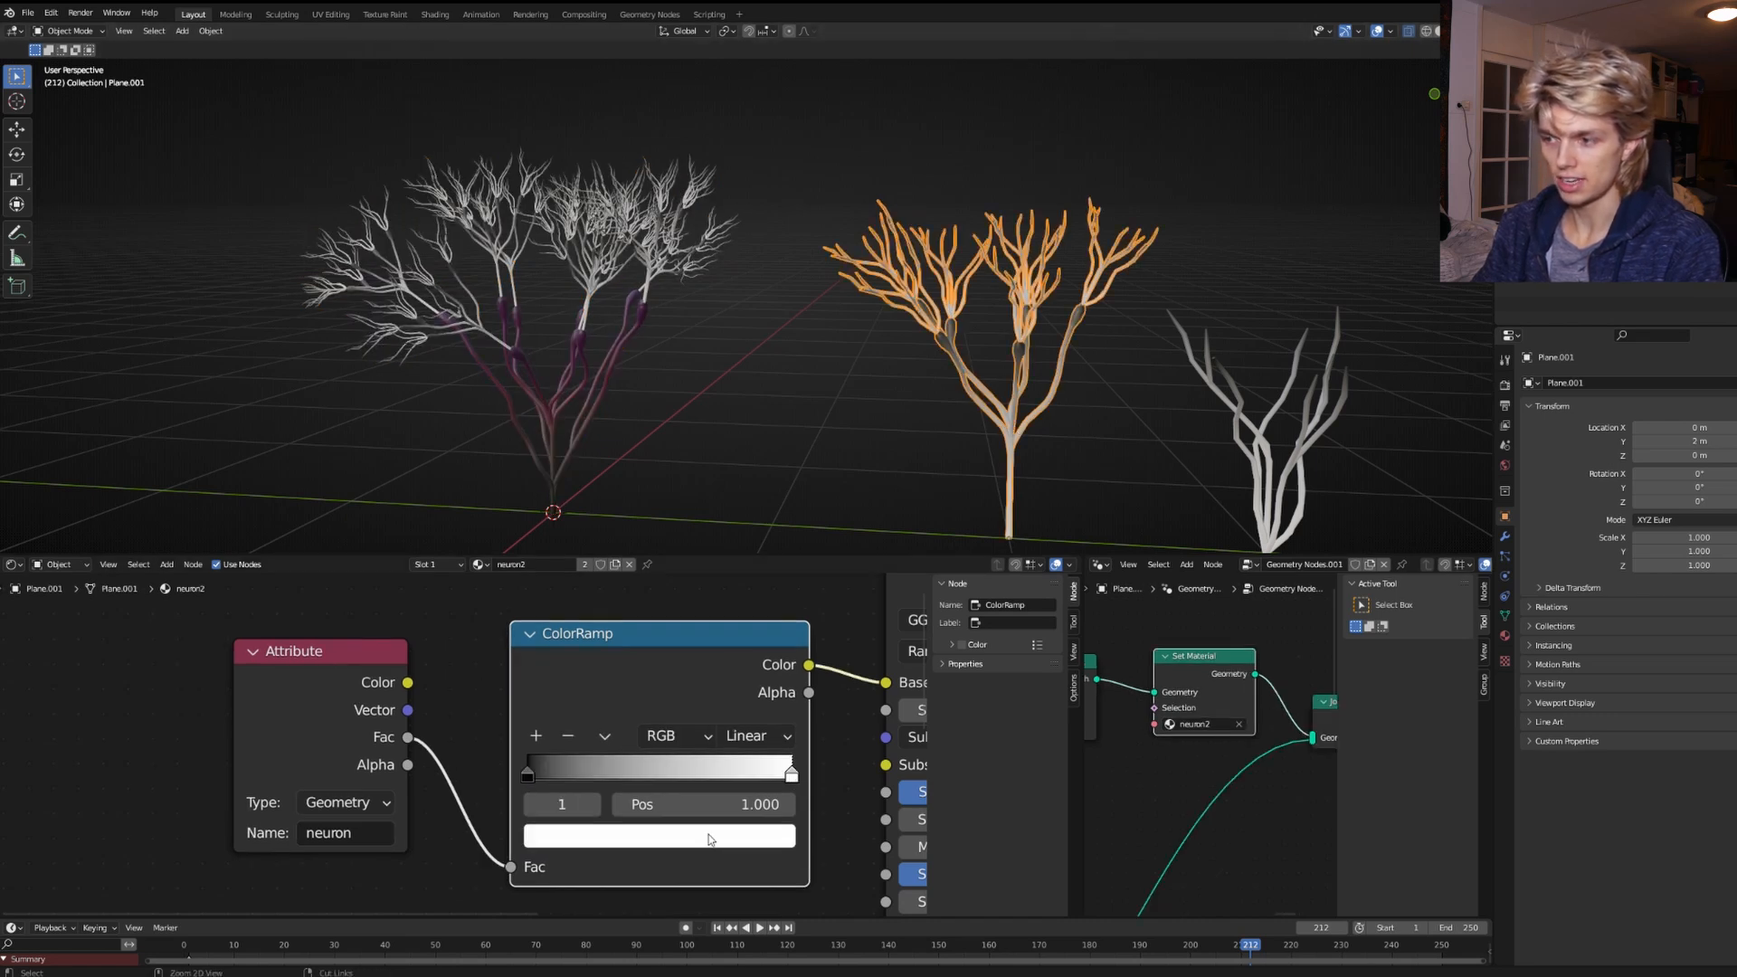
key("ctrl+v")
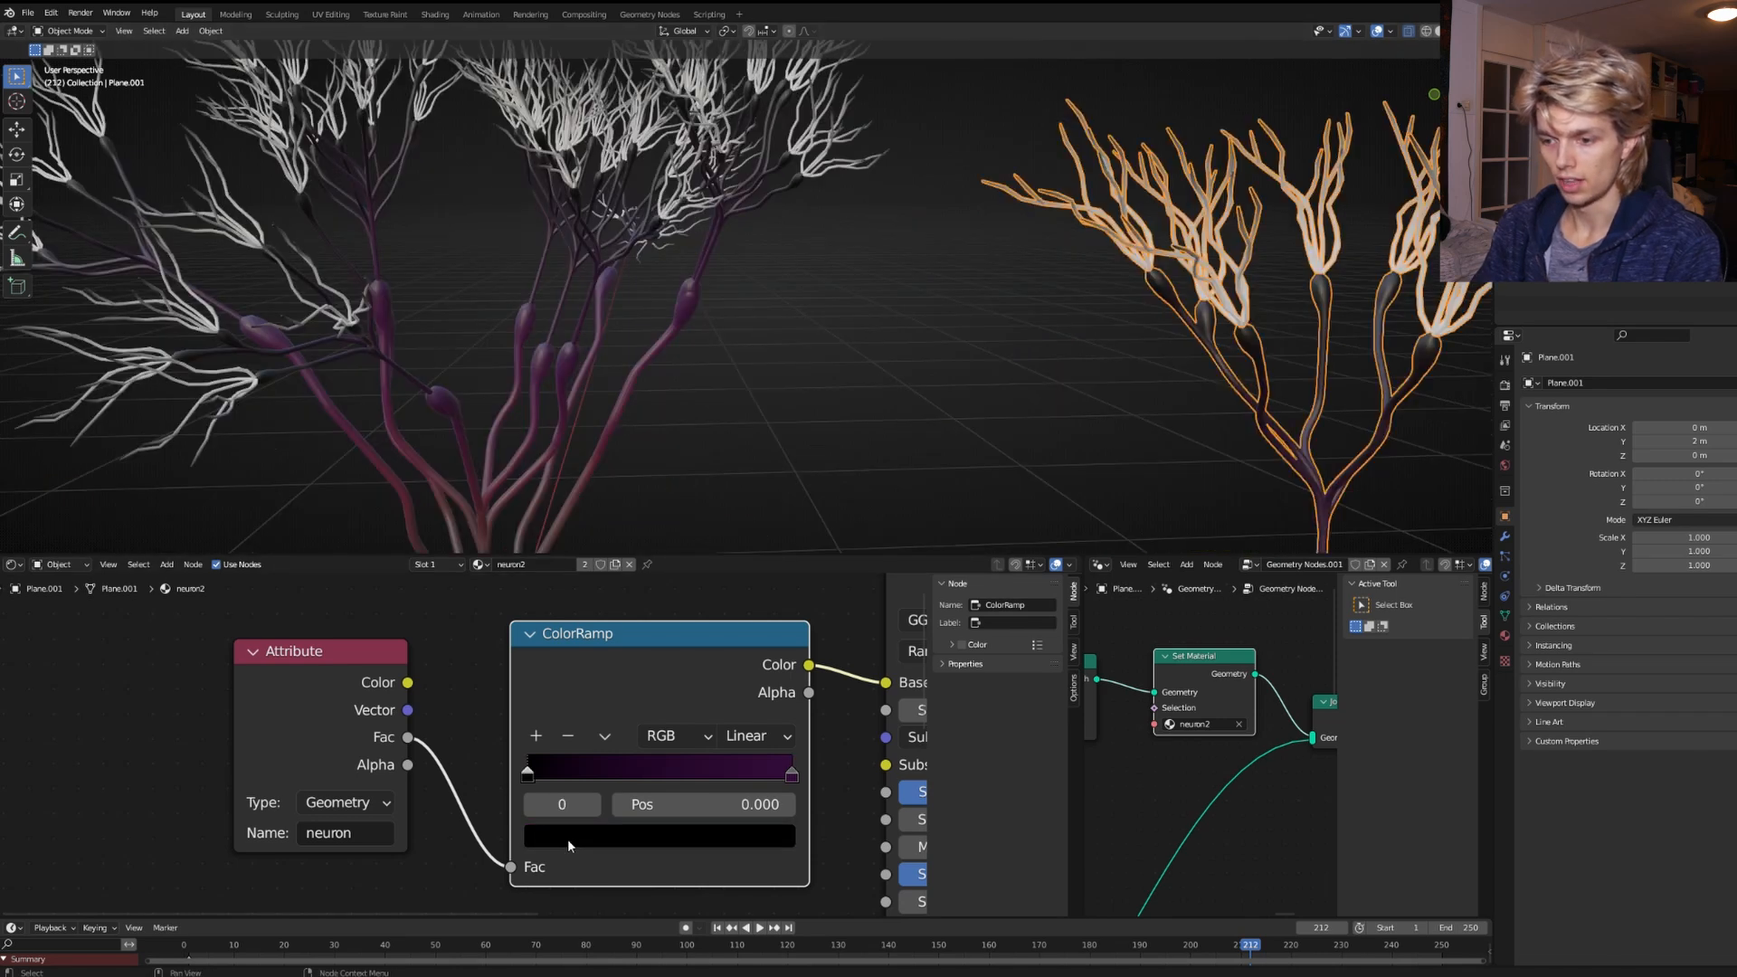
left_click(568, 838)
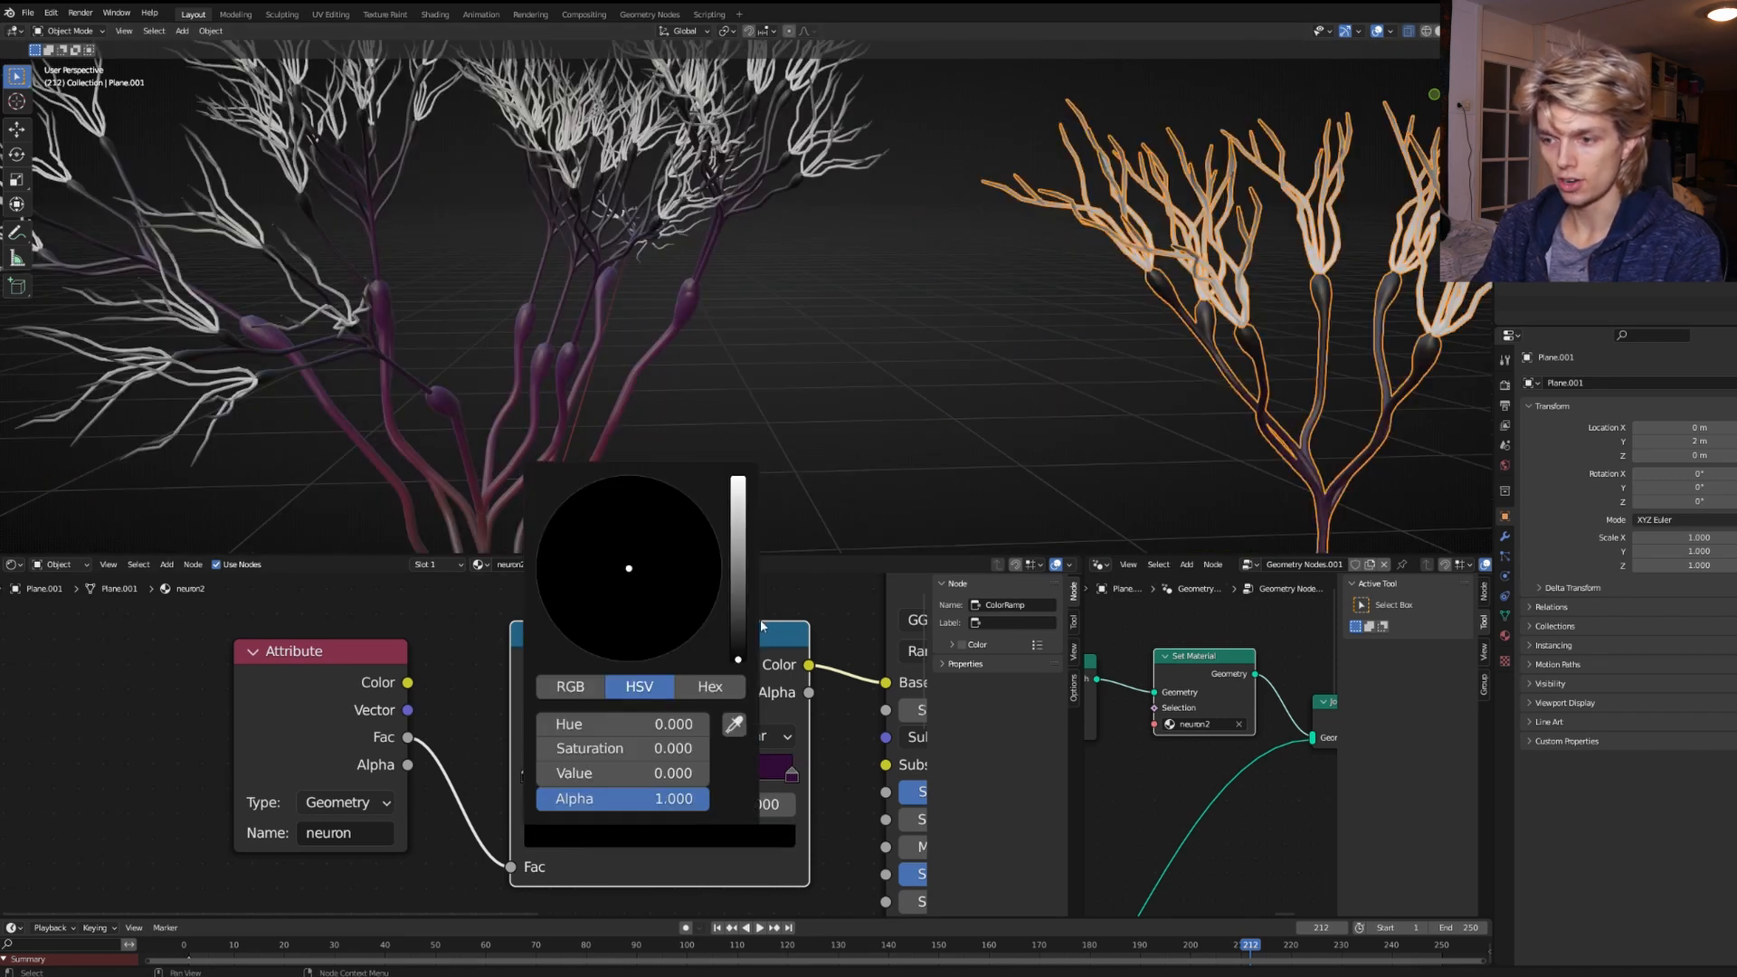
left_click_drag(738, 658, 739, 553)
left_click_drag(707, 532, 705, 552)
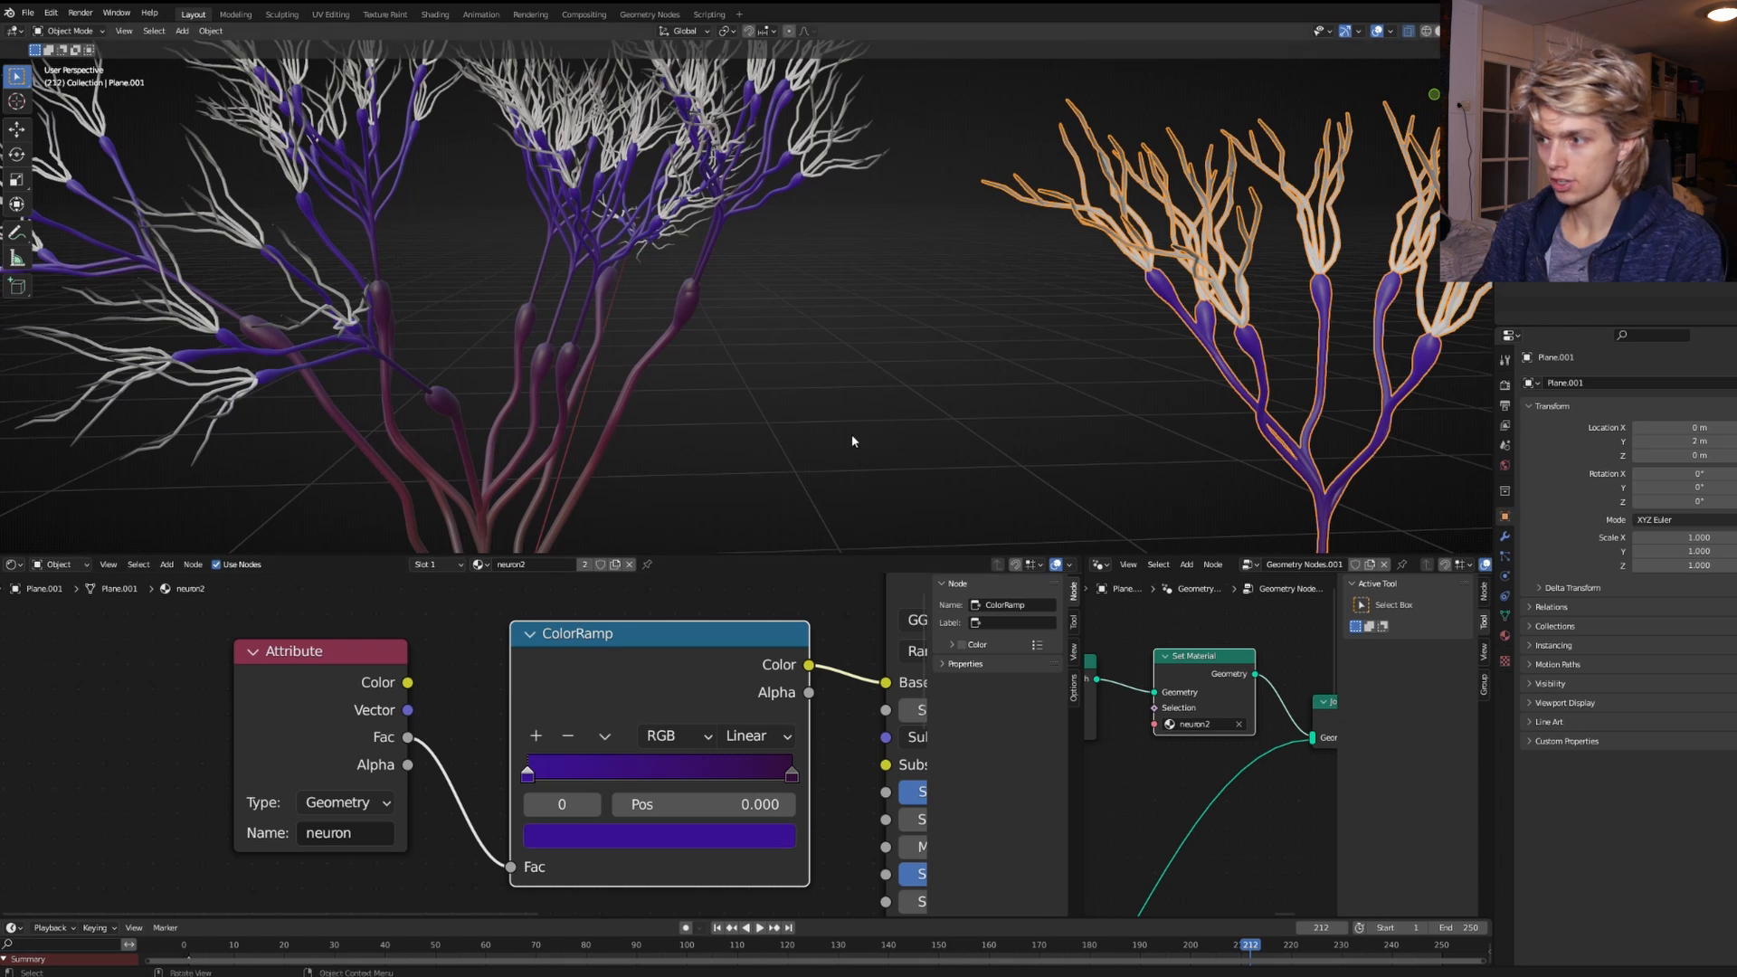
In the Plane.002 tree's neuron3 ColorRamp, paste the blue-violet onto the end stop and recolor the stop at 0.000 to bright blue, hue 0.593.
key("Home")
left_click(1165, 422)
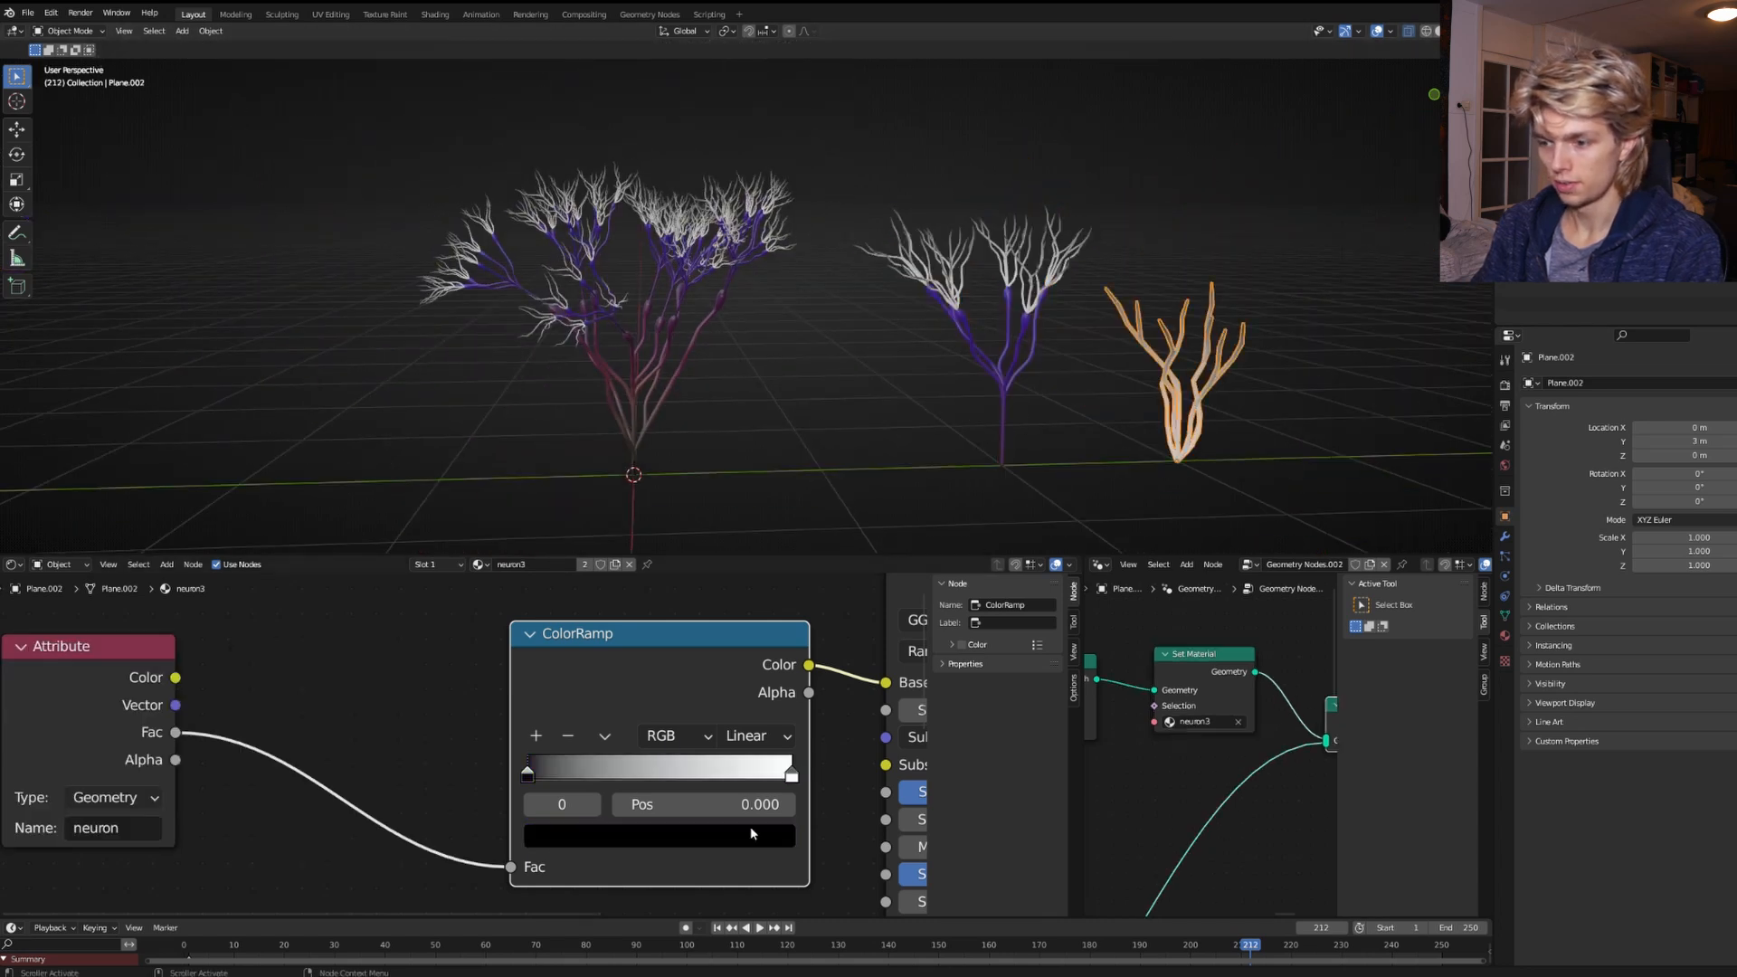
left_click(792, 775)
key("ctrl+v")
left_click(532, 774)
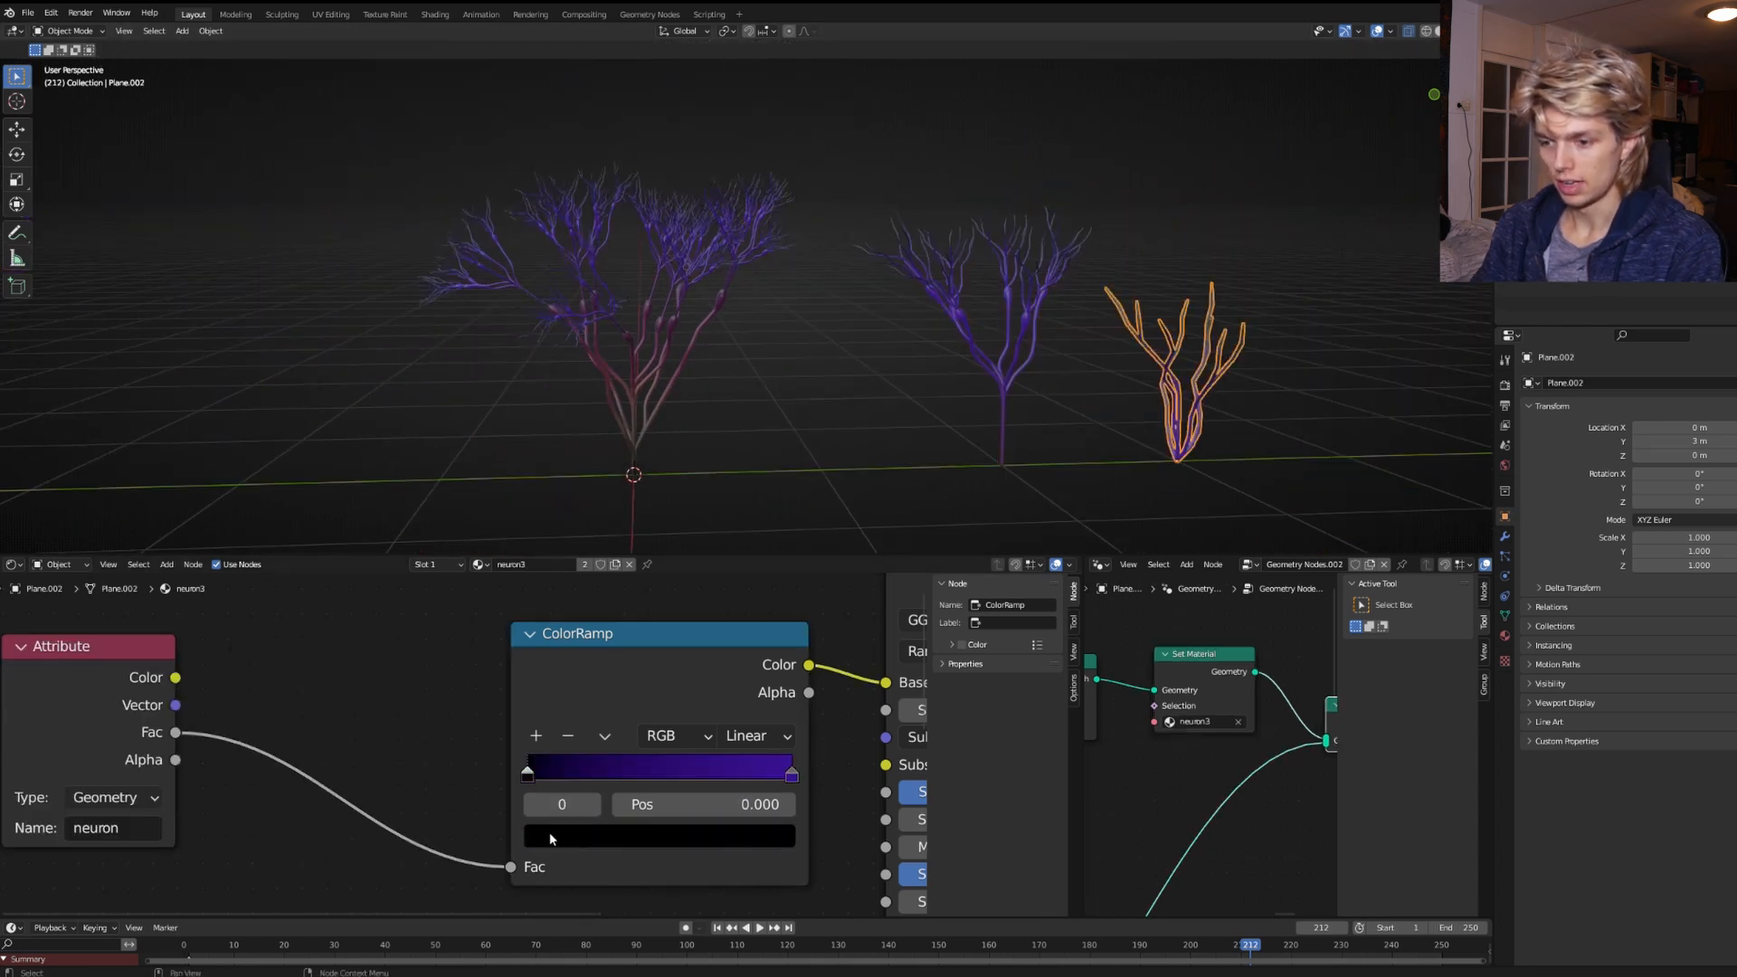
left_click(550, 832)
left_click_drag(735, 644, 738, 477)
left_click_drag(633, 559, 658, 479)
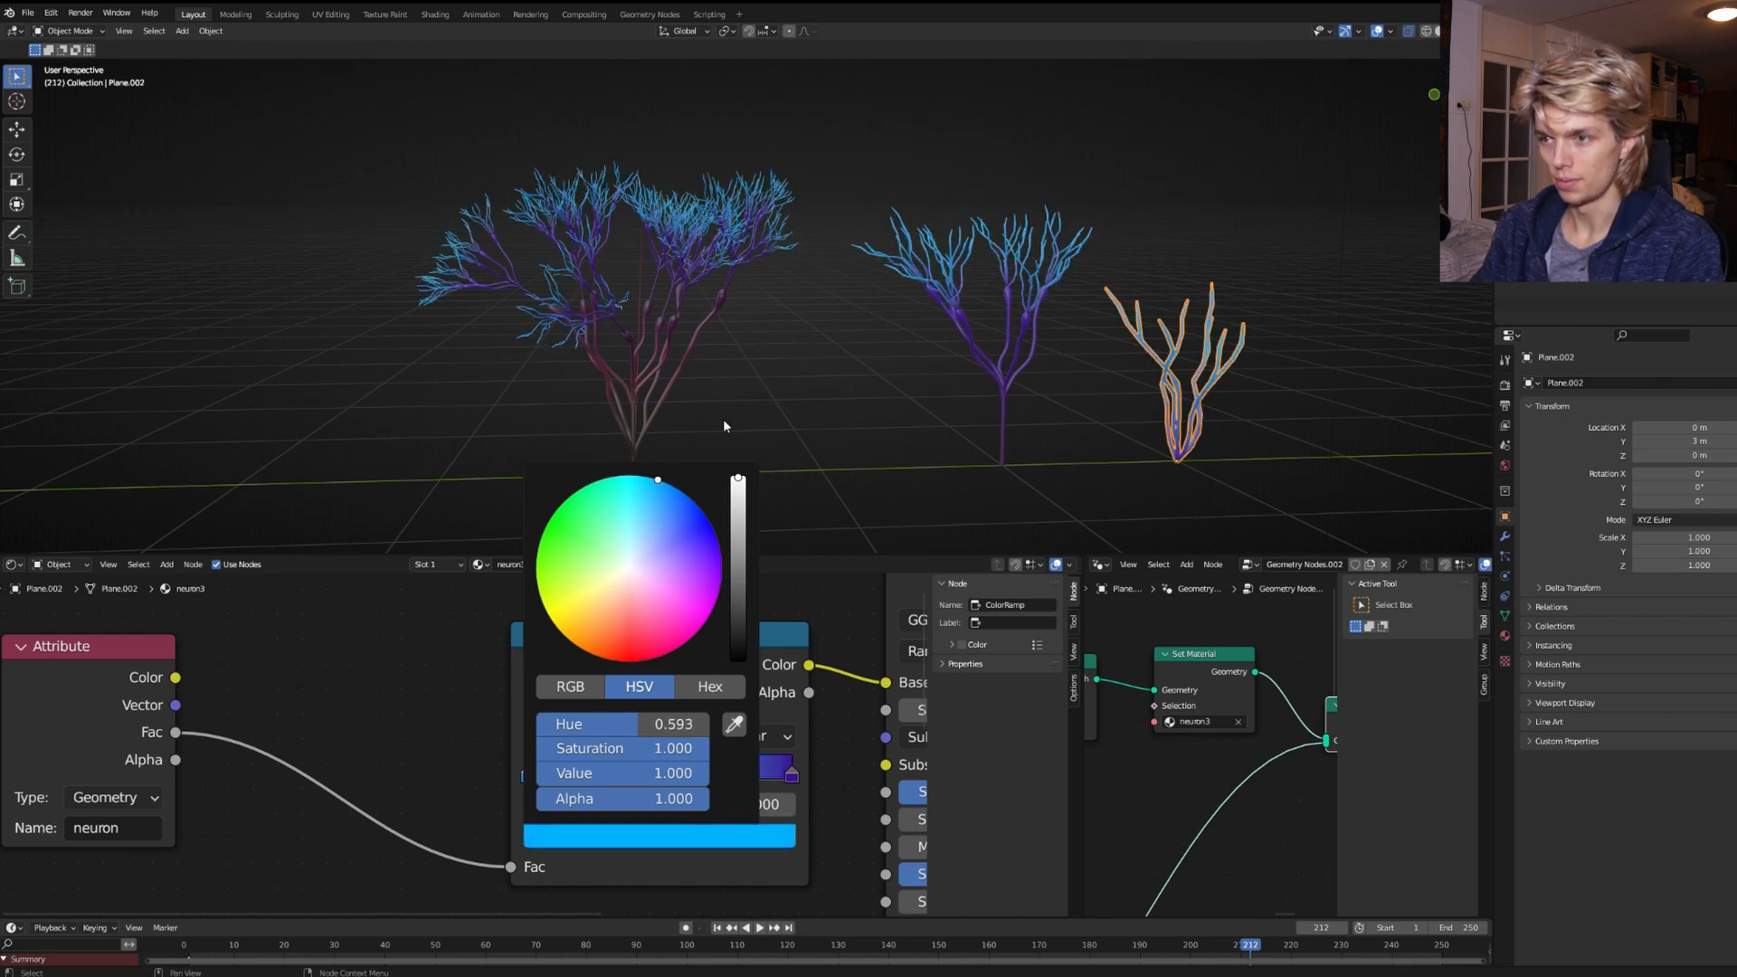
Add a second ColorRamp node to the neuron3 material, below the existing one.
scroll(585, 687, "down", 4)
key("shift+a")
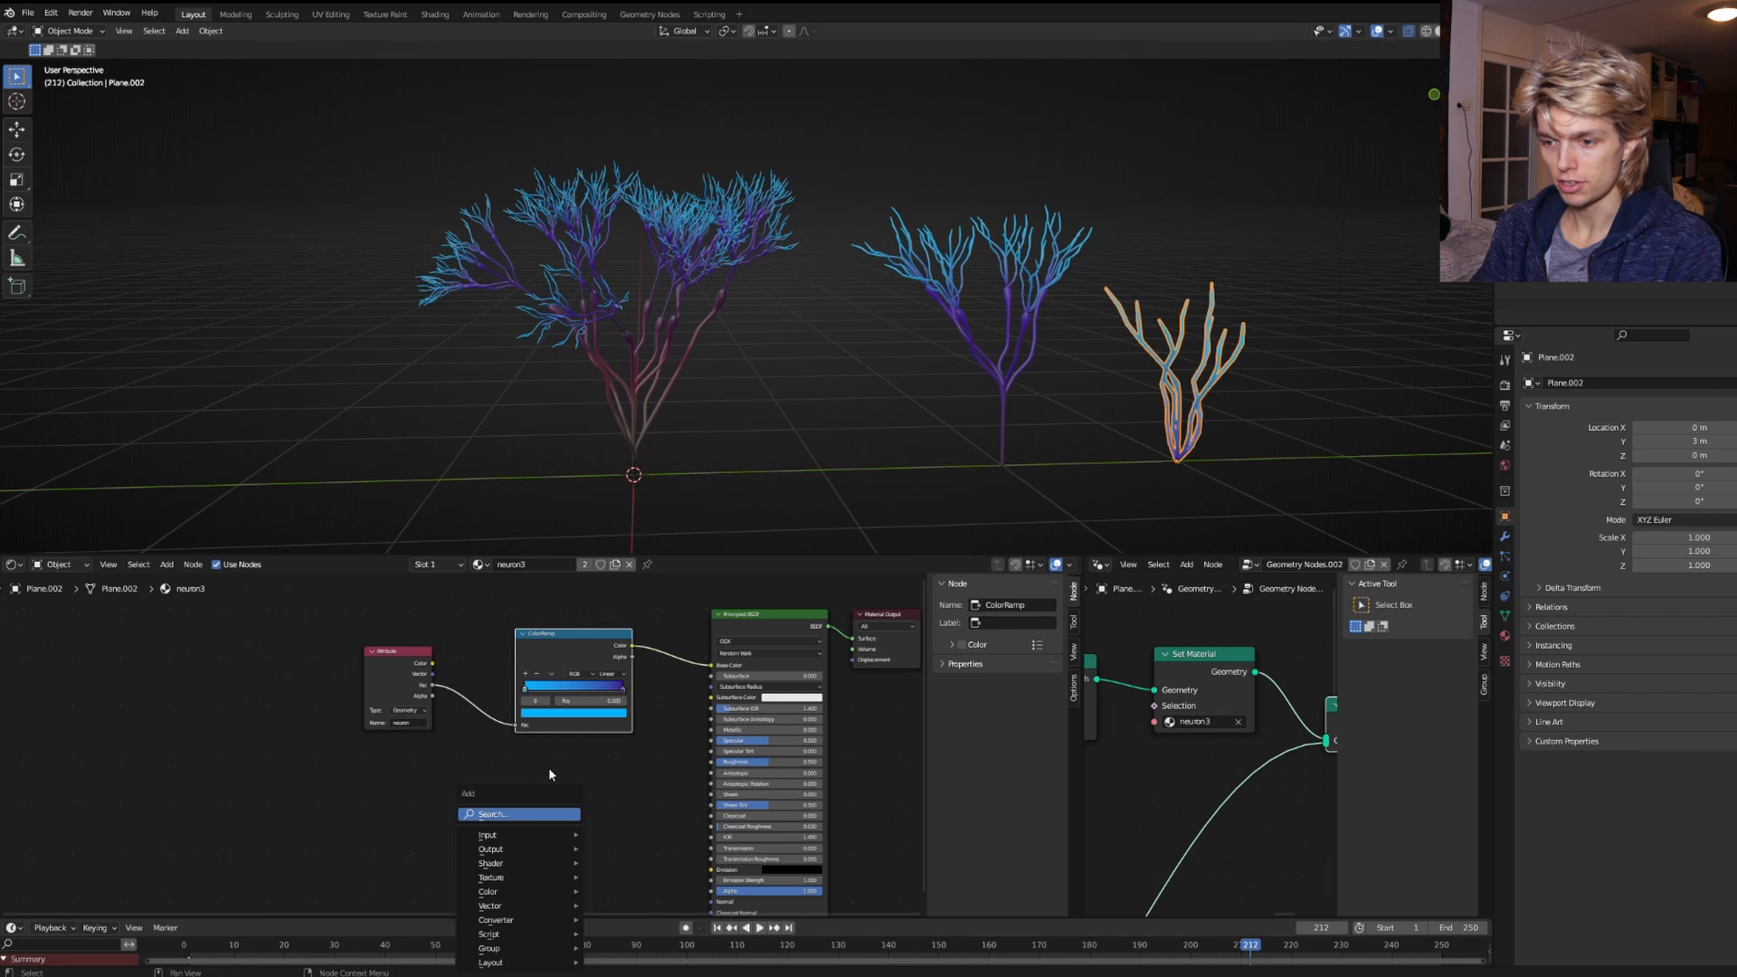
left_click(516, 815)
type("colo")
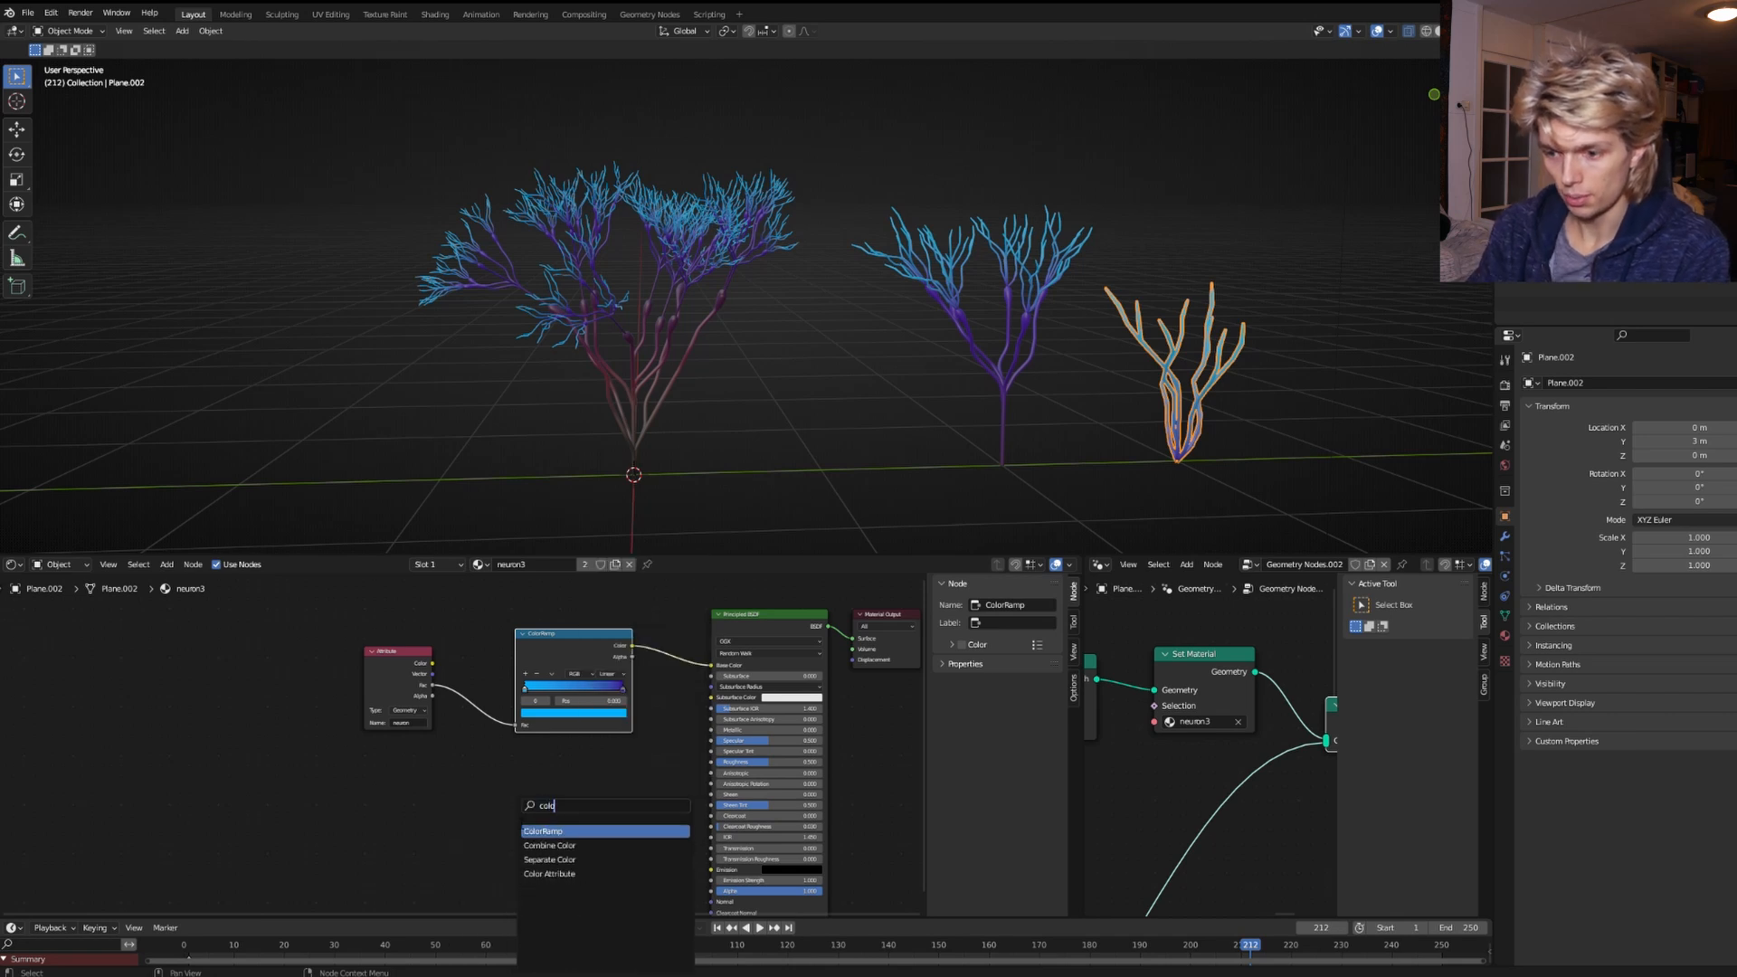
left_click(545, 830)
scroll(563, 841, "up", 3)
left_click(571, 841)
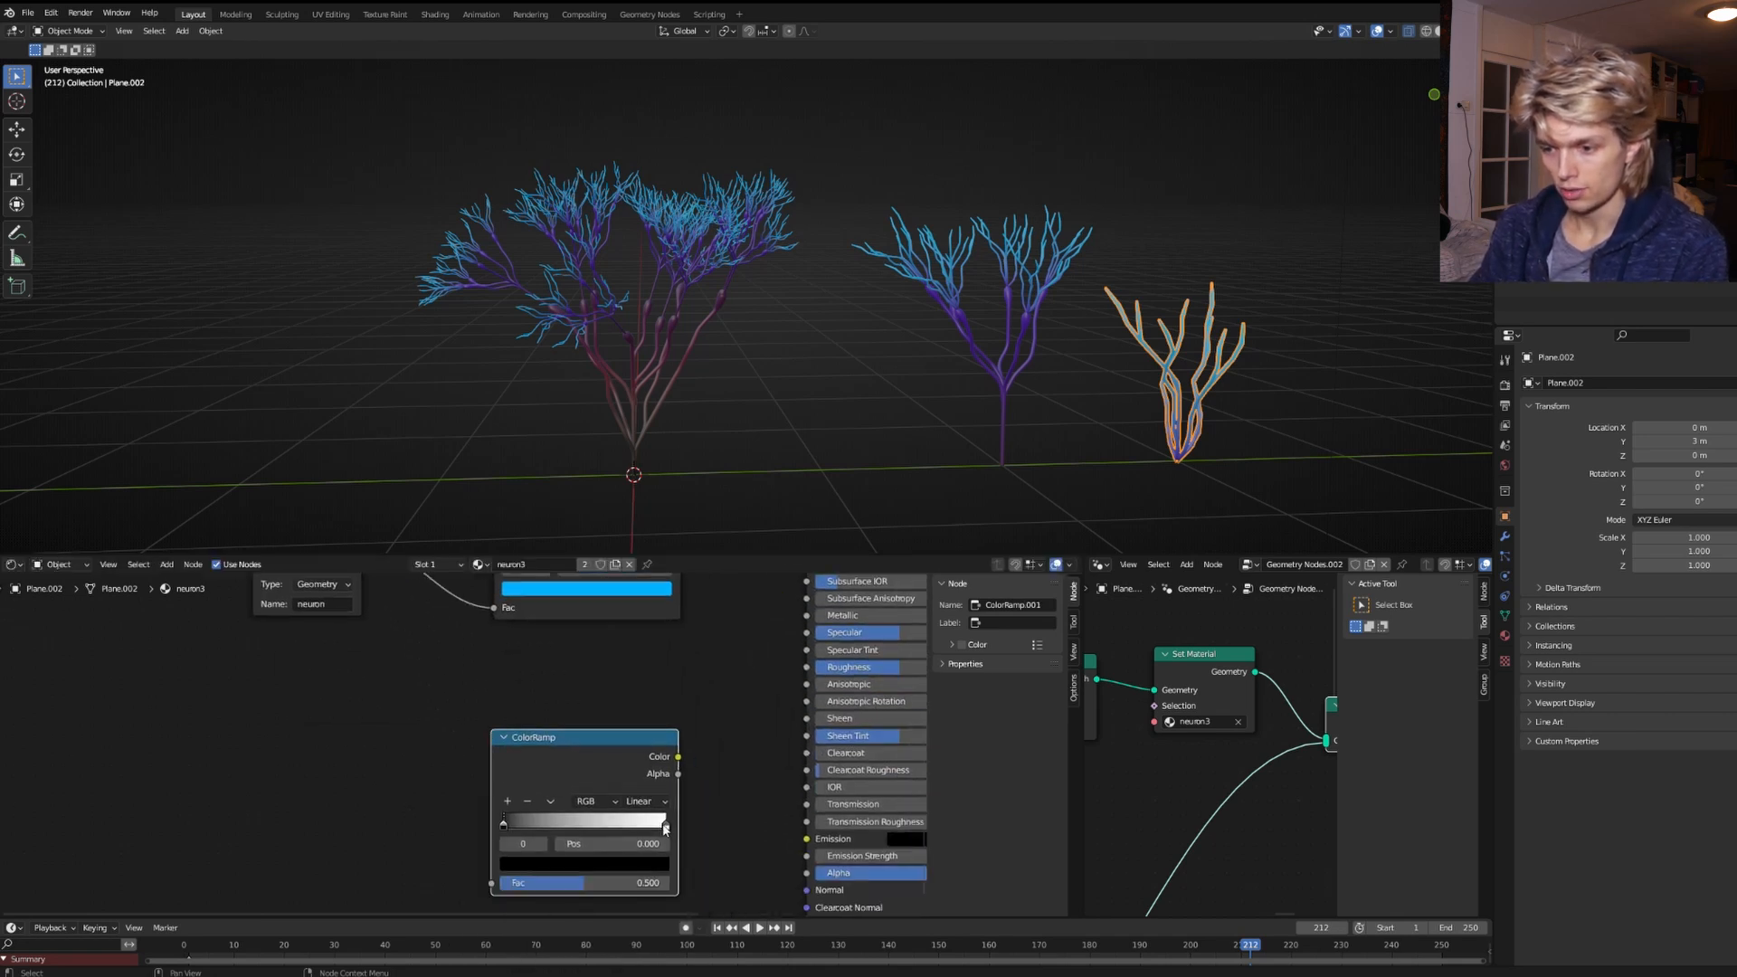
In neuron3's new ColorRamp, put the white stop at 0.000 and the black stop about a quarter along, then recolor the white stop light cyan.
left_click_drag(504, 825, 559, 827)
left_click(507, 825)
left_click(534, 866)
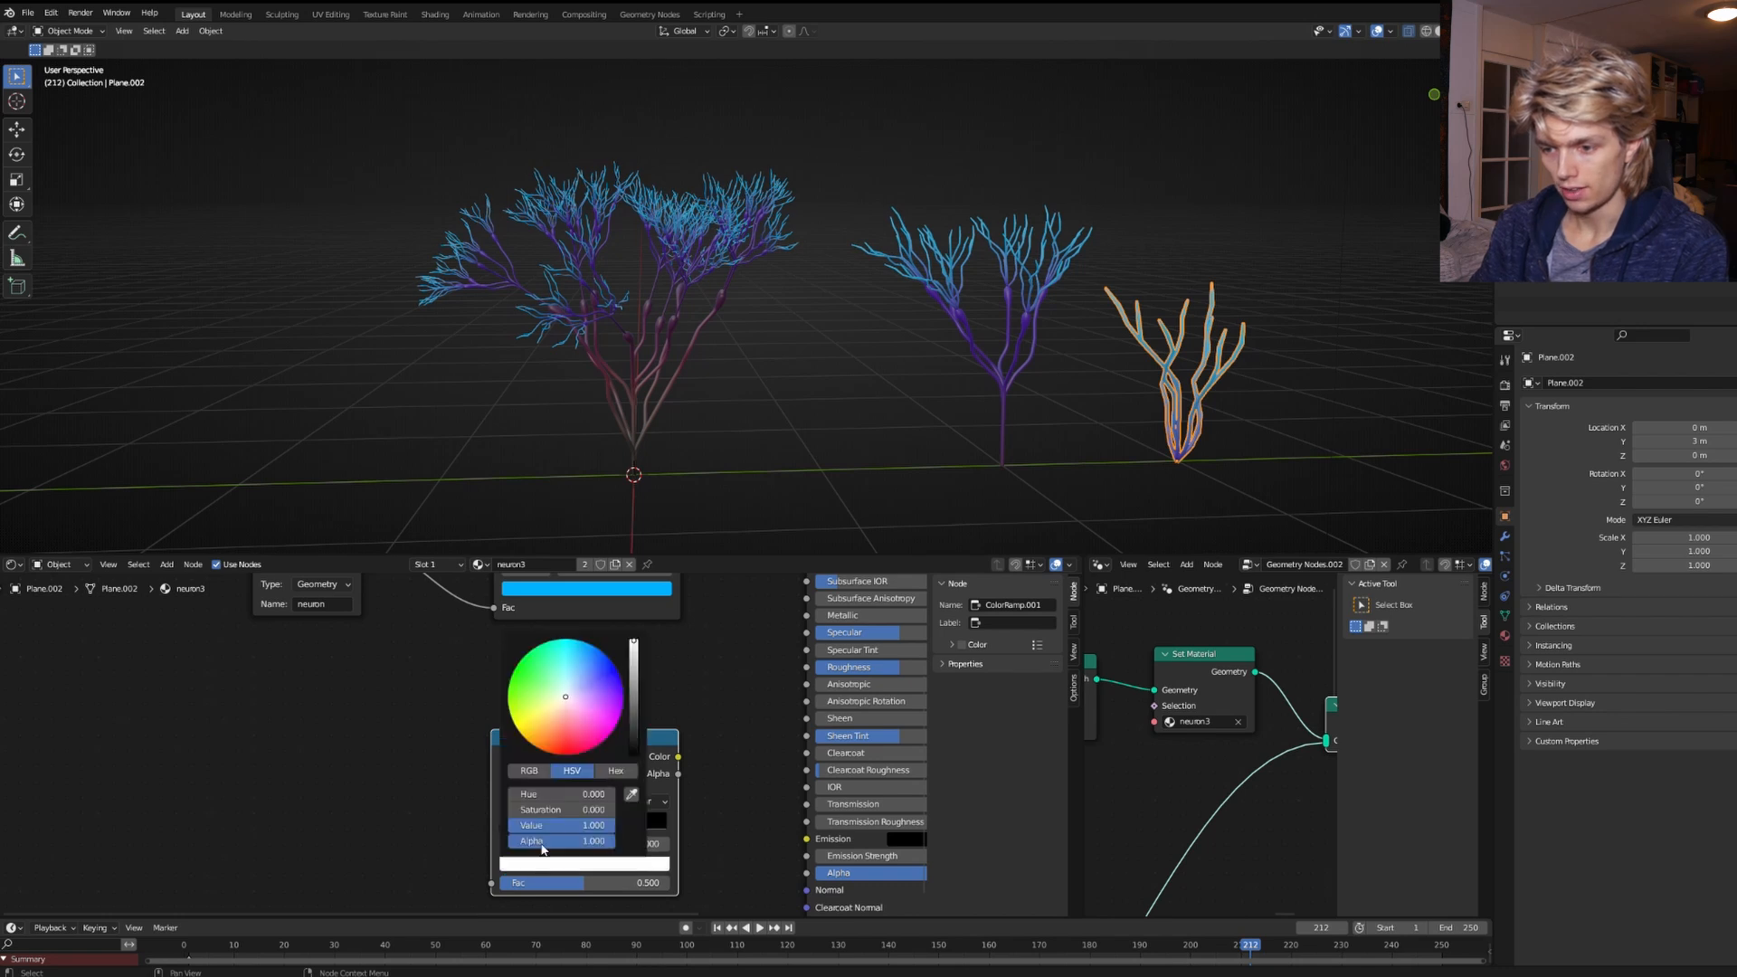
left_click_drag(554, 710, 574, 653)
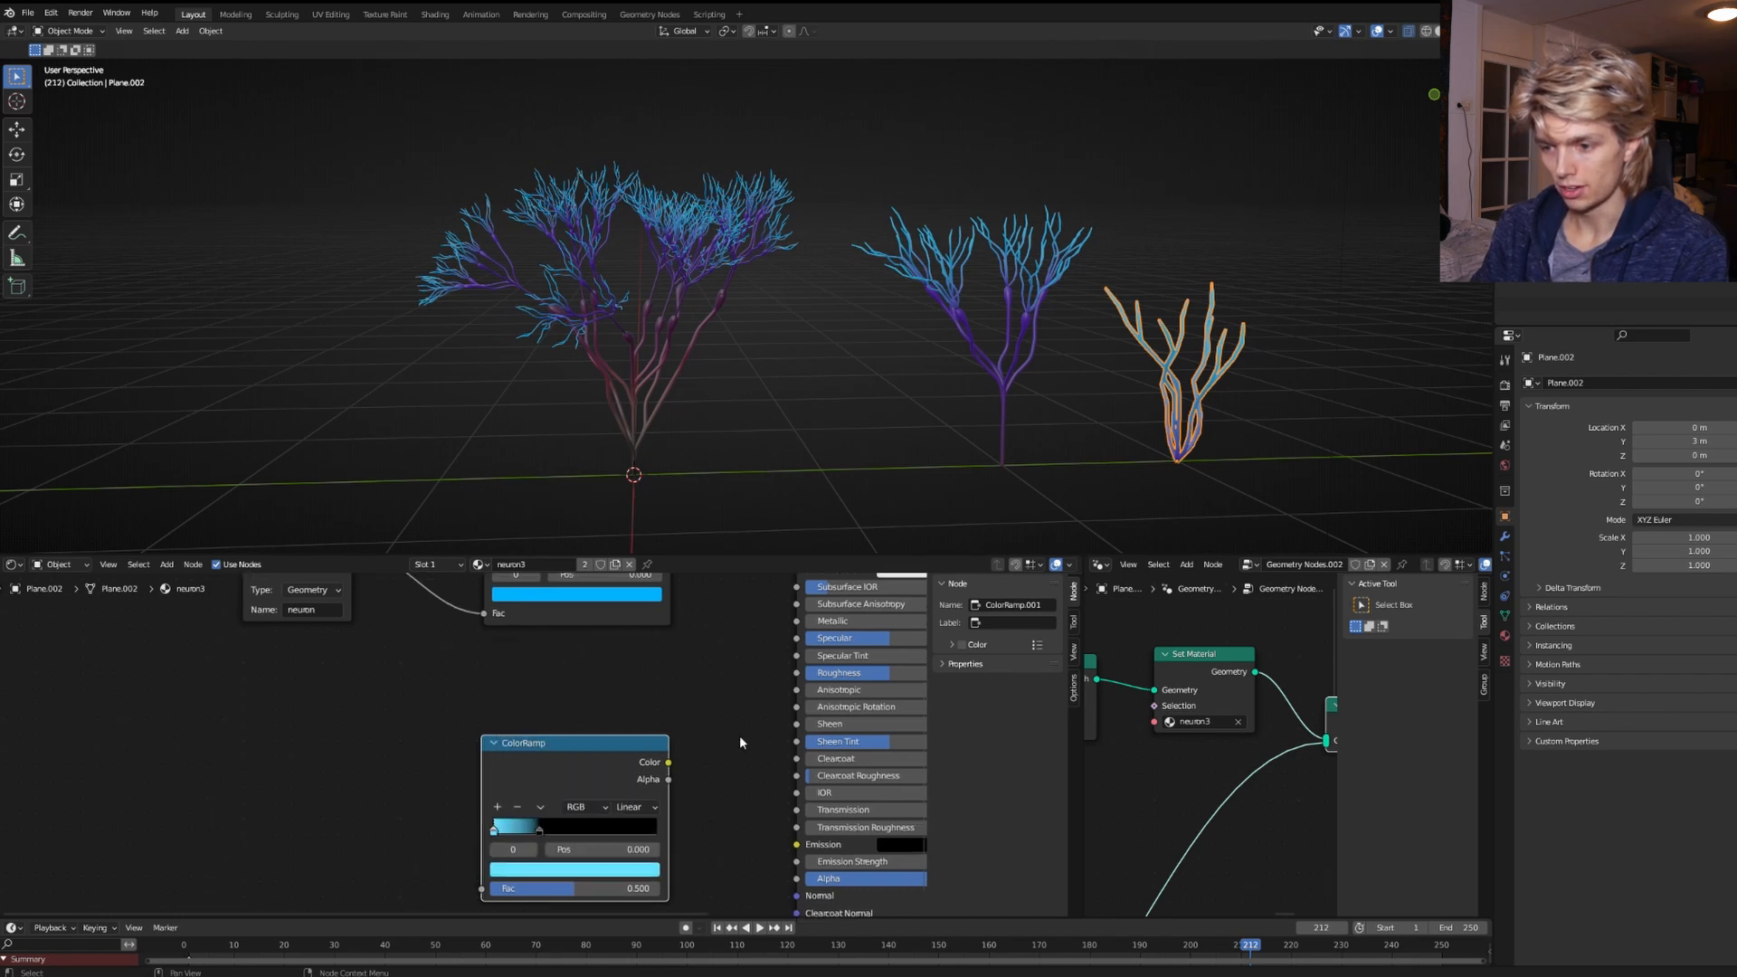
Connect the neuron Attribute's Fac to the new ColorRamp and feed its Color into the Principled BSDF's Emission.
scroll(425, 624, "down", 2)
left_click_drag(386, 613, 476, 841)
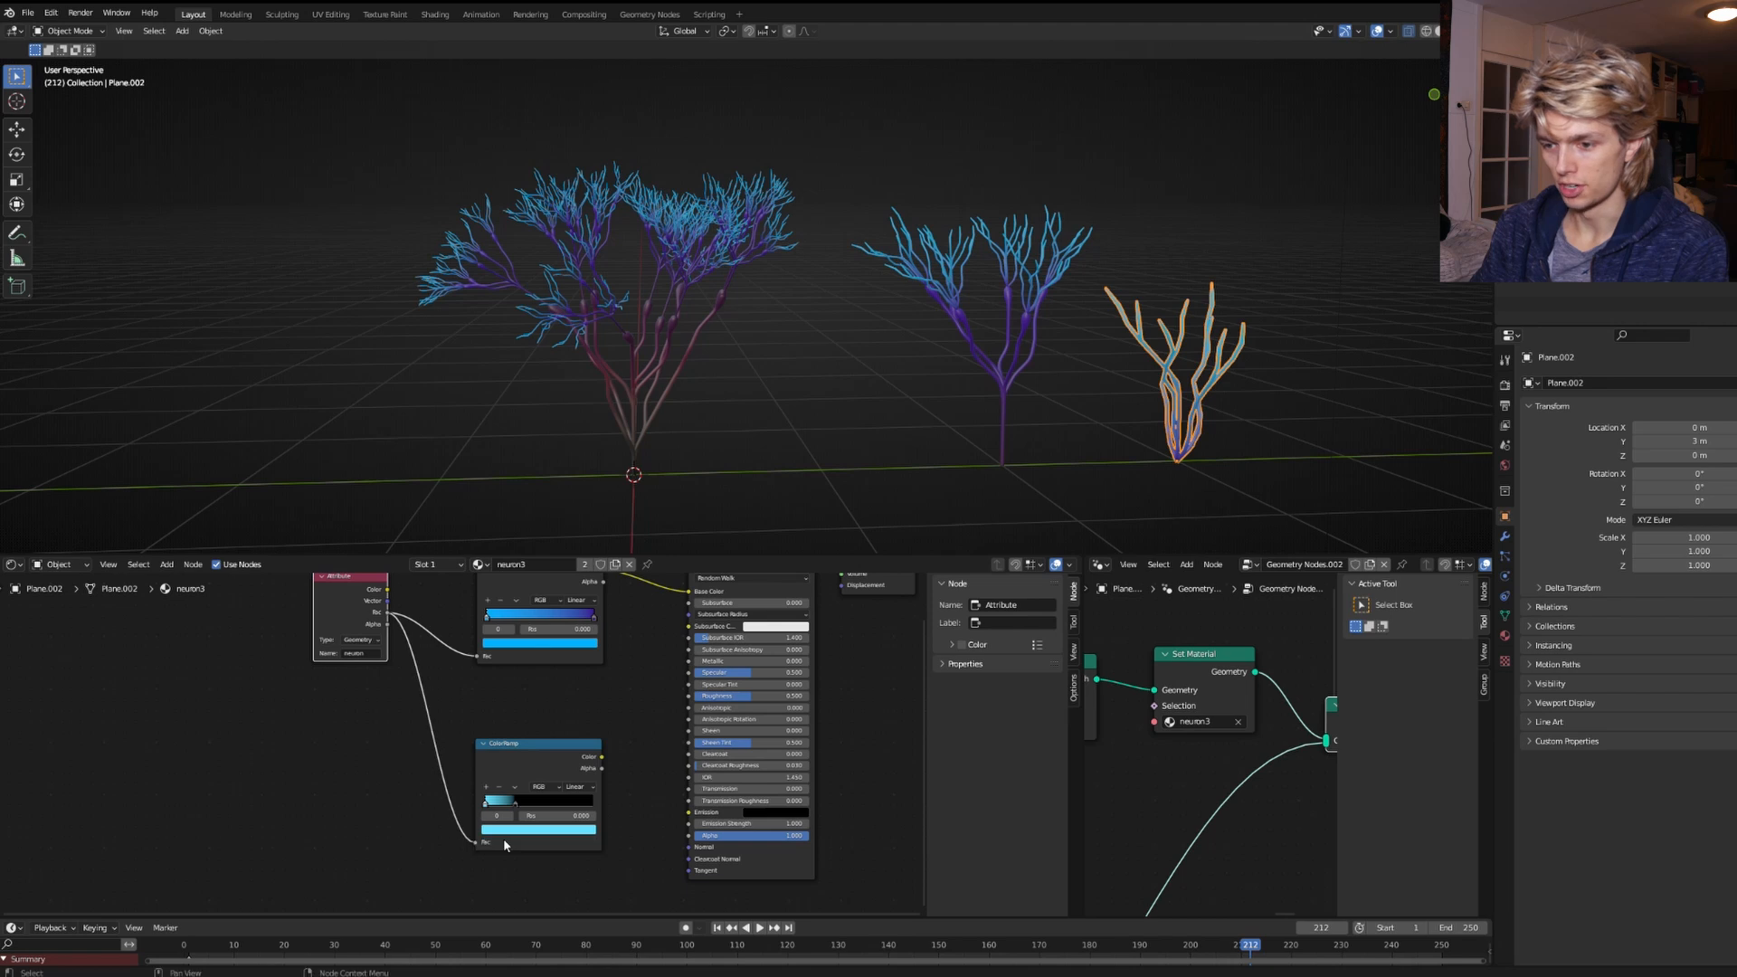
scroll(563, 795, "up", 3)
left_click_drag(583, 772, 616, 816)
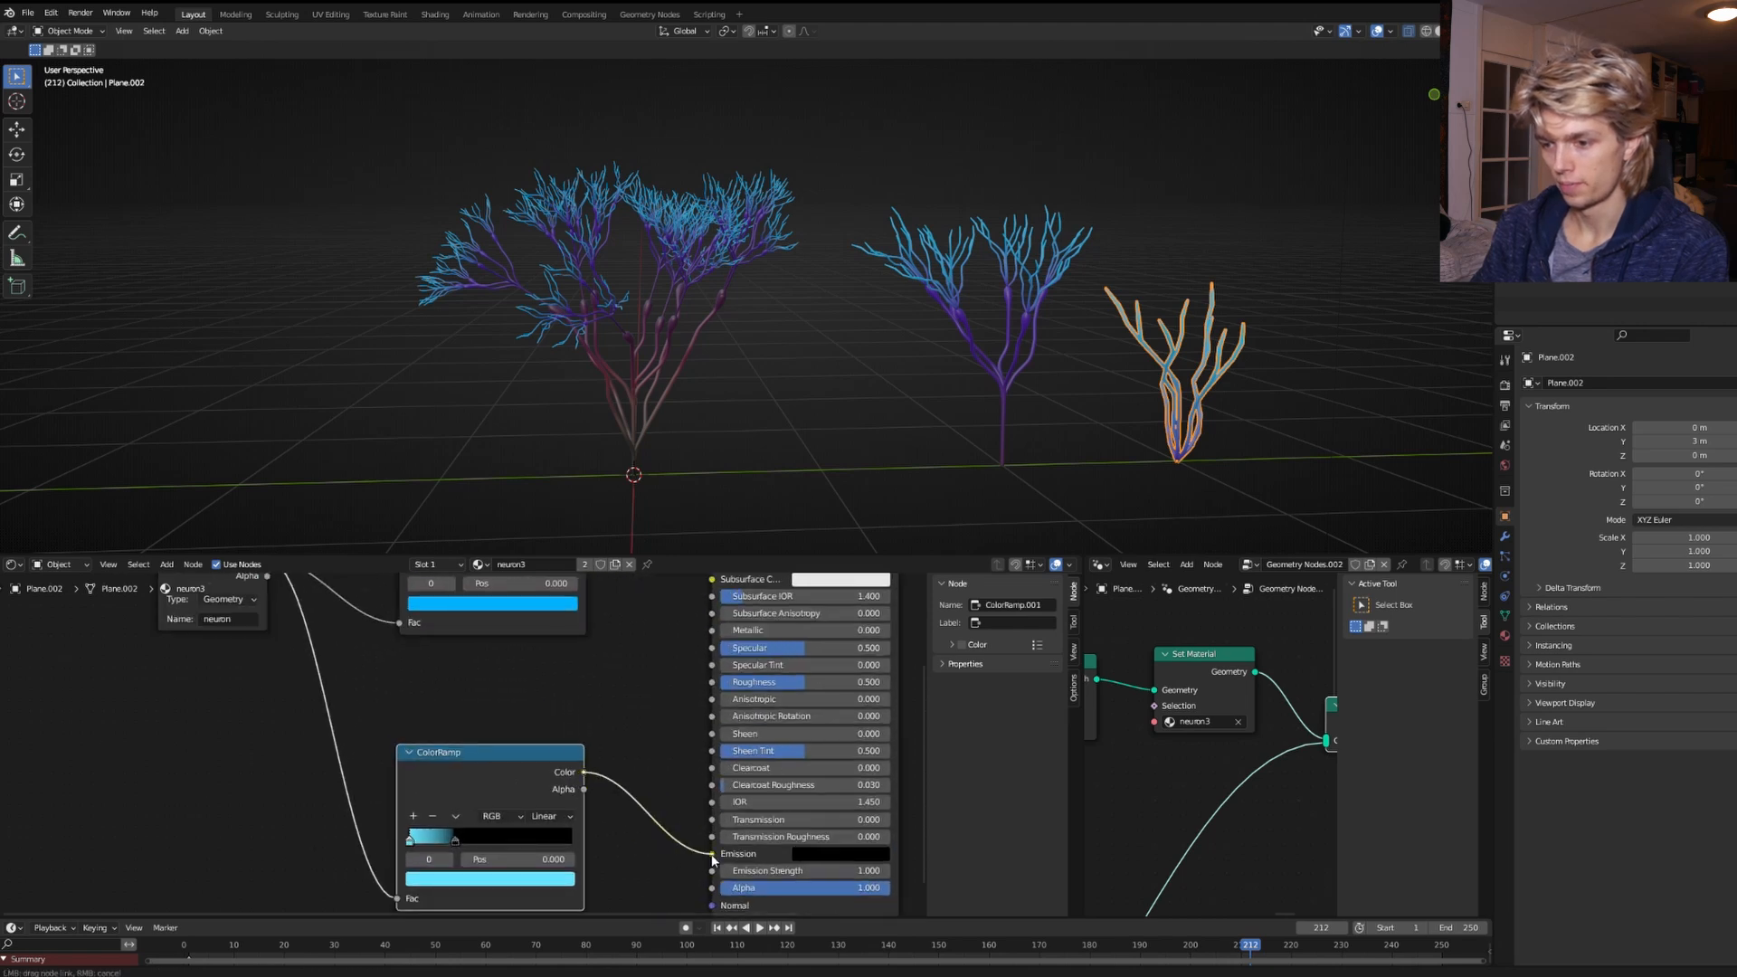
left_click_drag(712, 859, 712, 854)
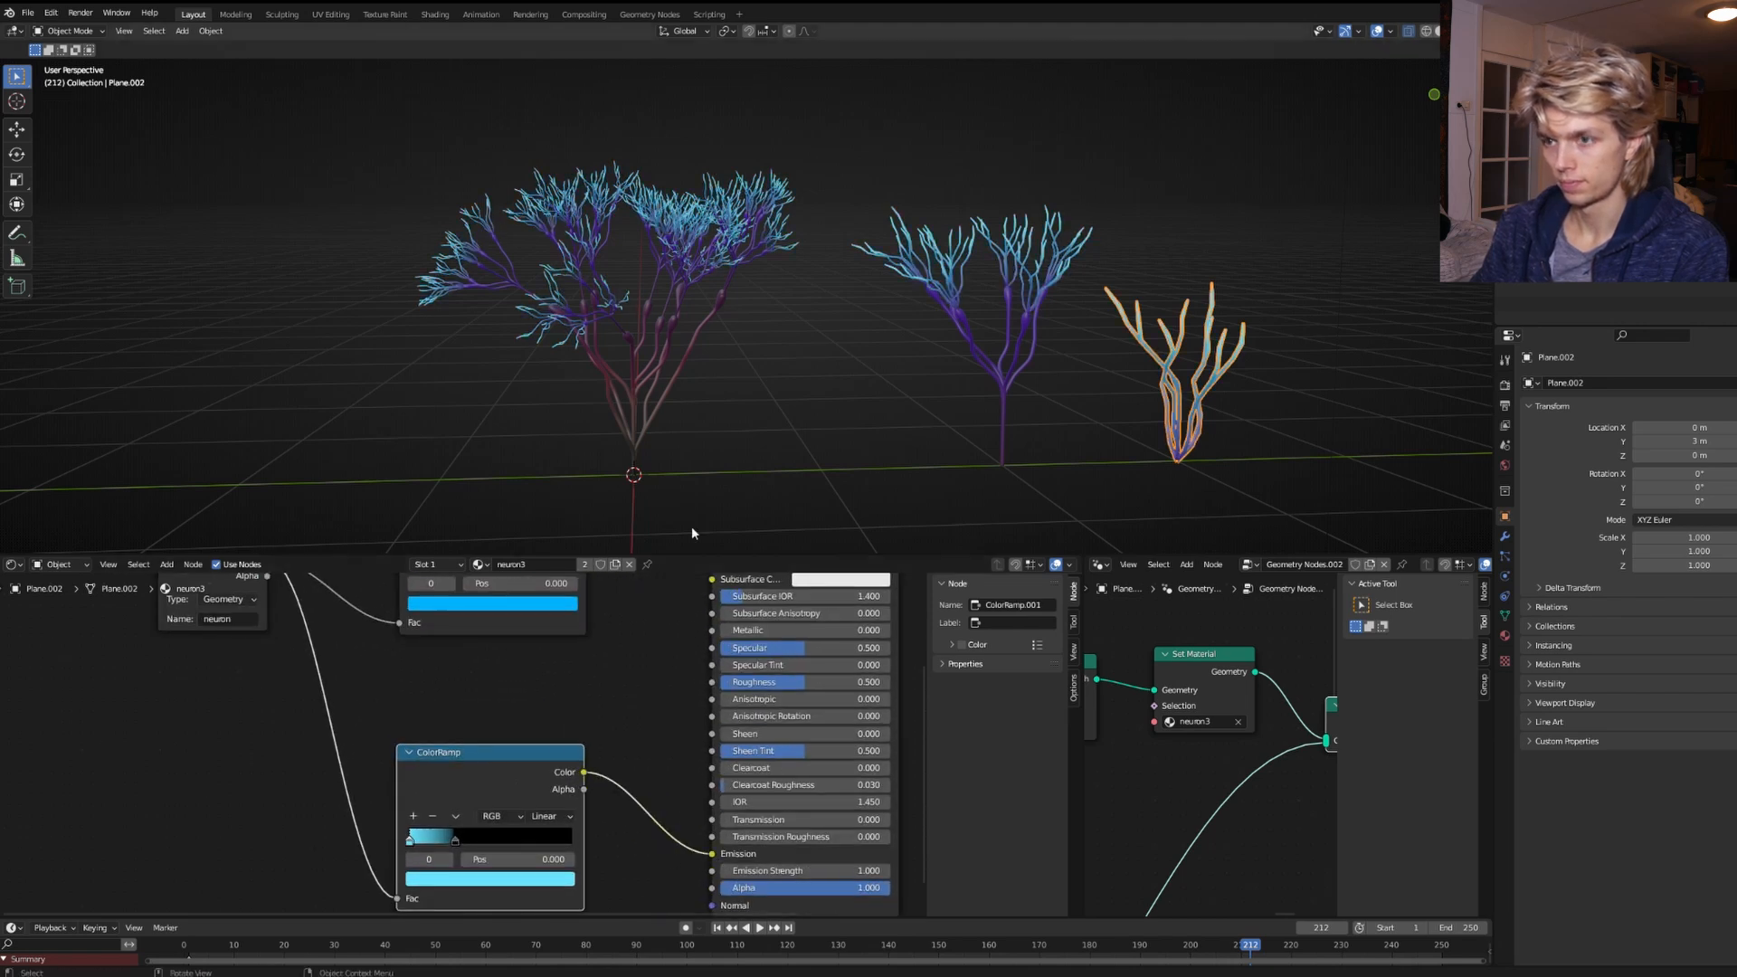
Inspect the colored trees up close and play the growth animation from near the start to check the gradients on each branching level.
scroll(739, 403, "up", 4)
middle_click_drag(739, 403, 885, 379)
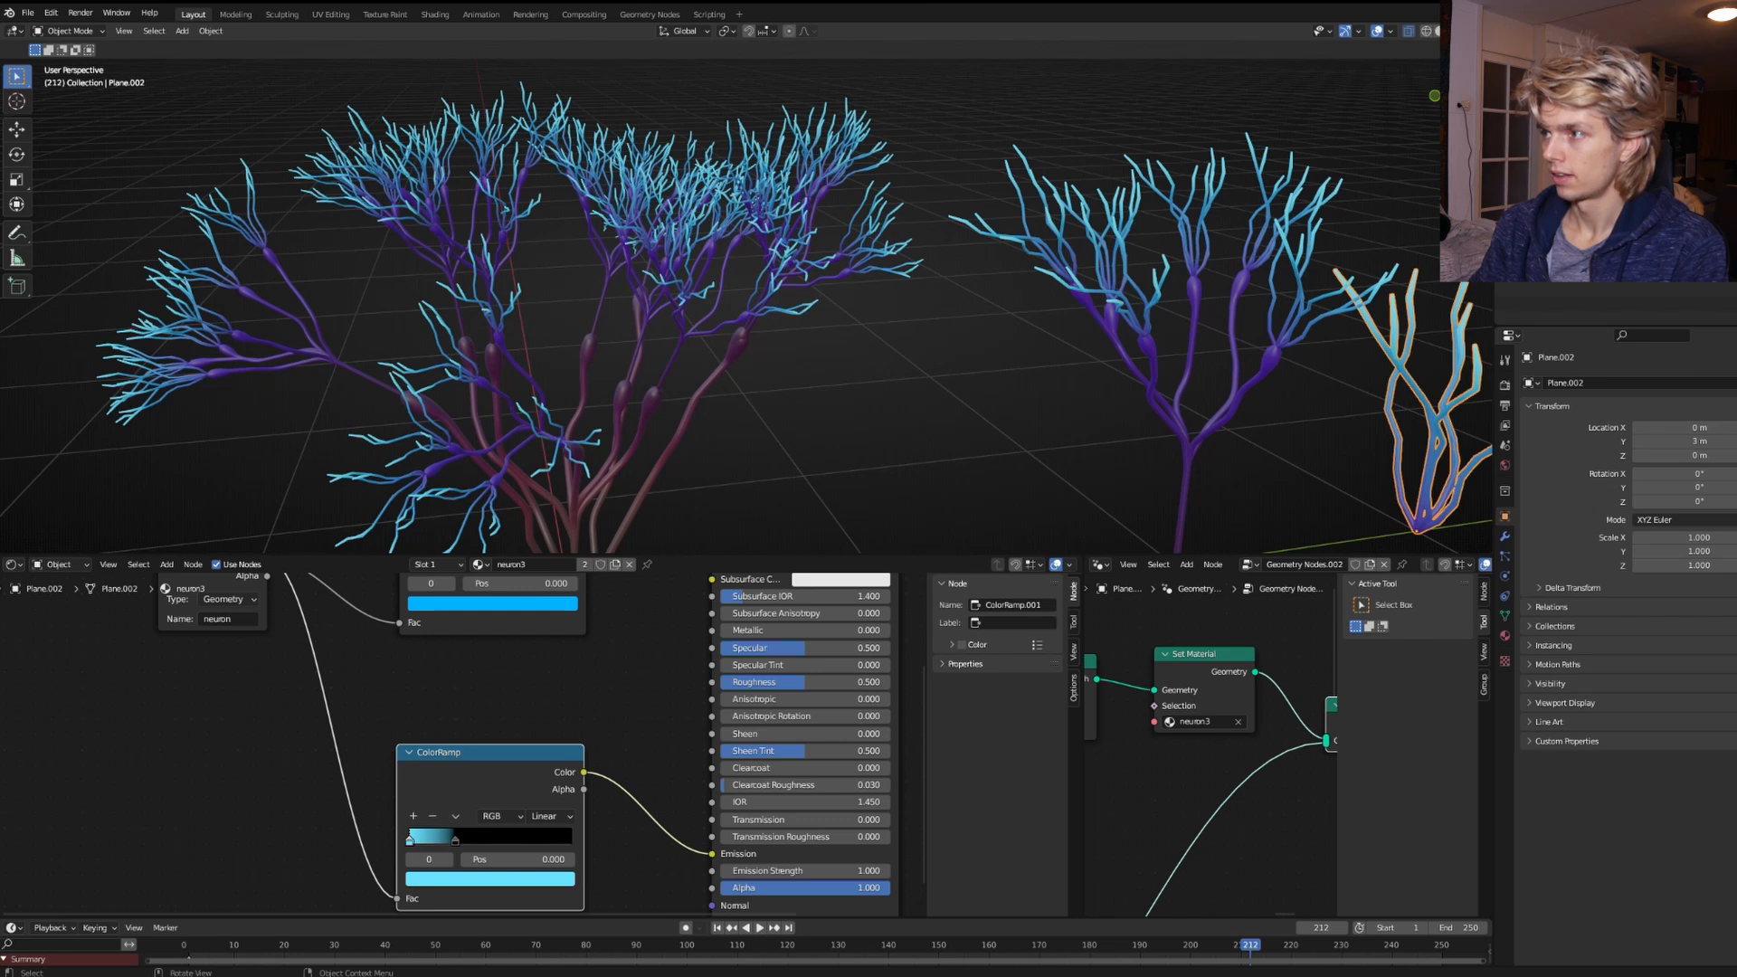
left_click(1469, 31)
mouse_move(1136, 261)
middle_mouse_down()
mouse_move(741, 336)
mouse_move(838, 345)
mouse_move(860, 376)
mouse_move(868, 343)
middle_mouse_up()
left_click_drag(375, 954, 163, 948)
key("space")
left_click(1455, 31)
scroll(960, 349, "down", 4)
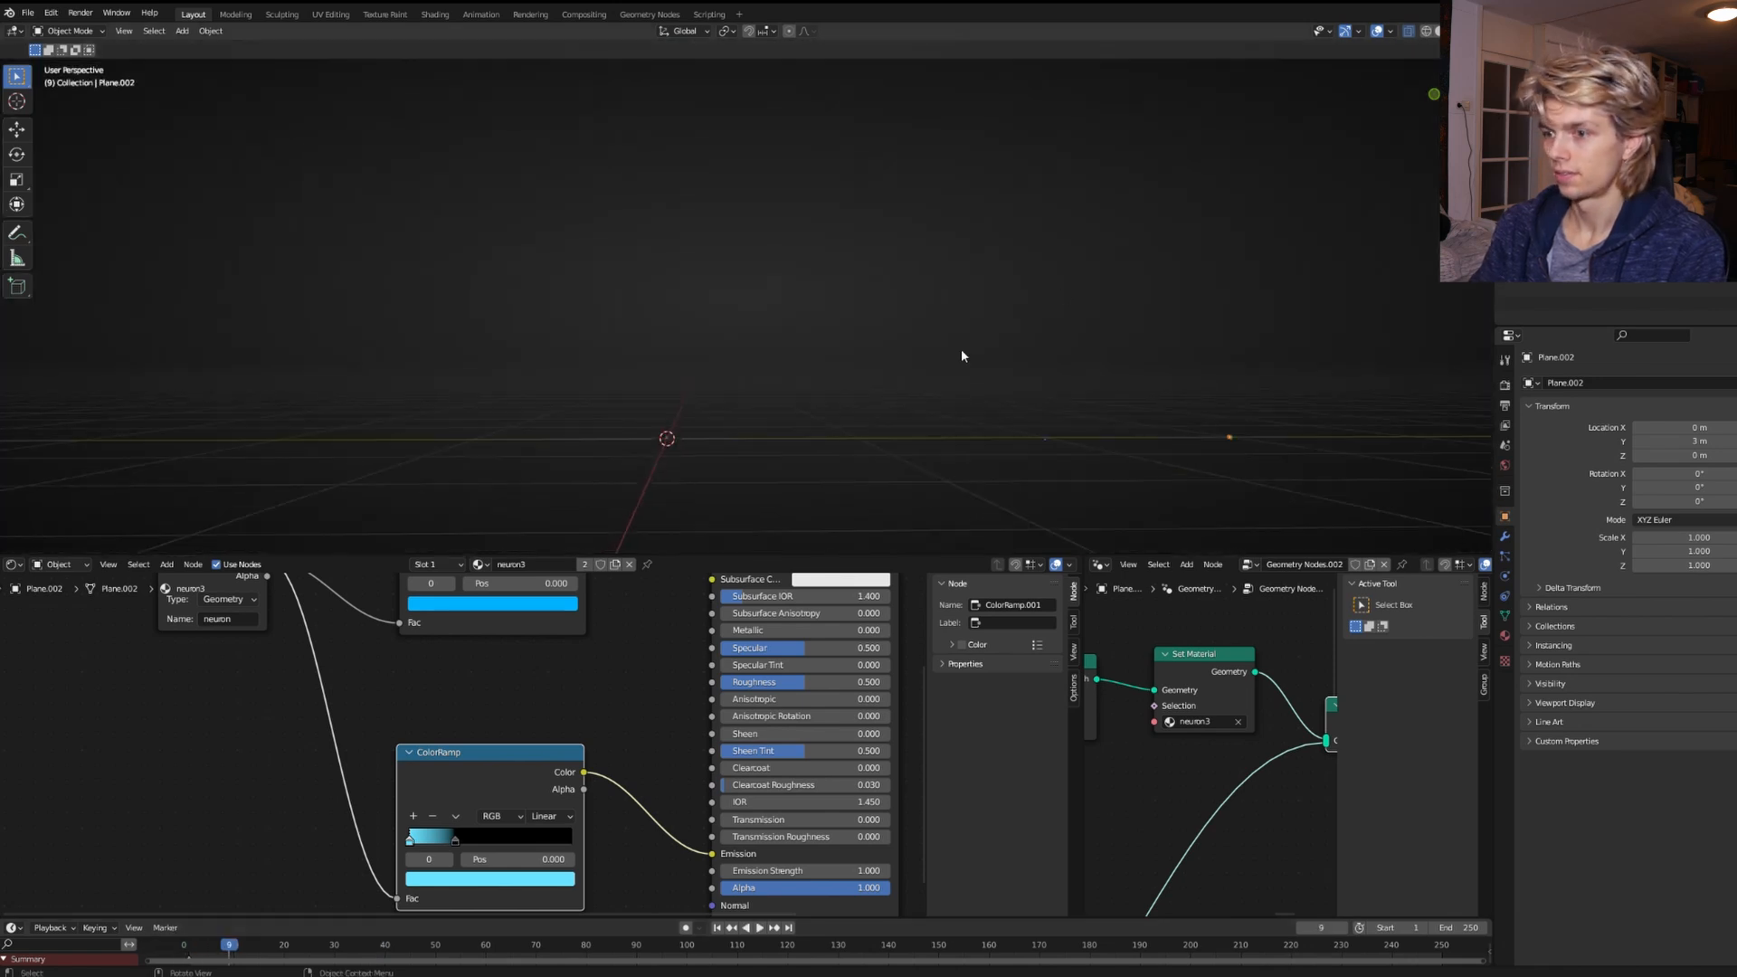
mouse_move(961, 351)
middle_mouse_down()
mouse_move(919, 398)
mouse_move(878, 409)
middle_mouse_up()
key("space")
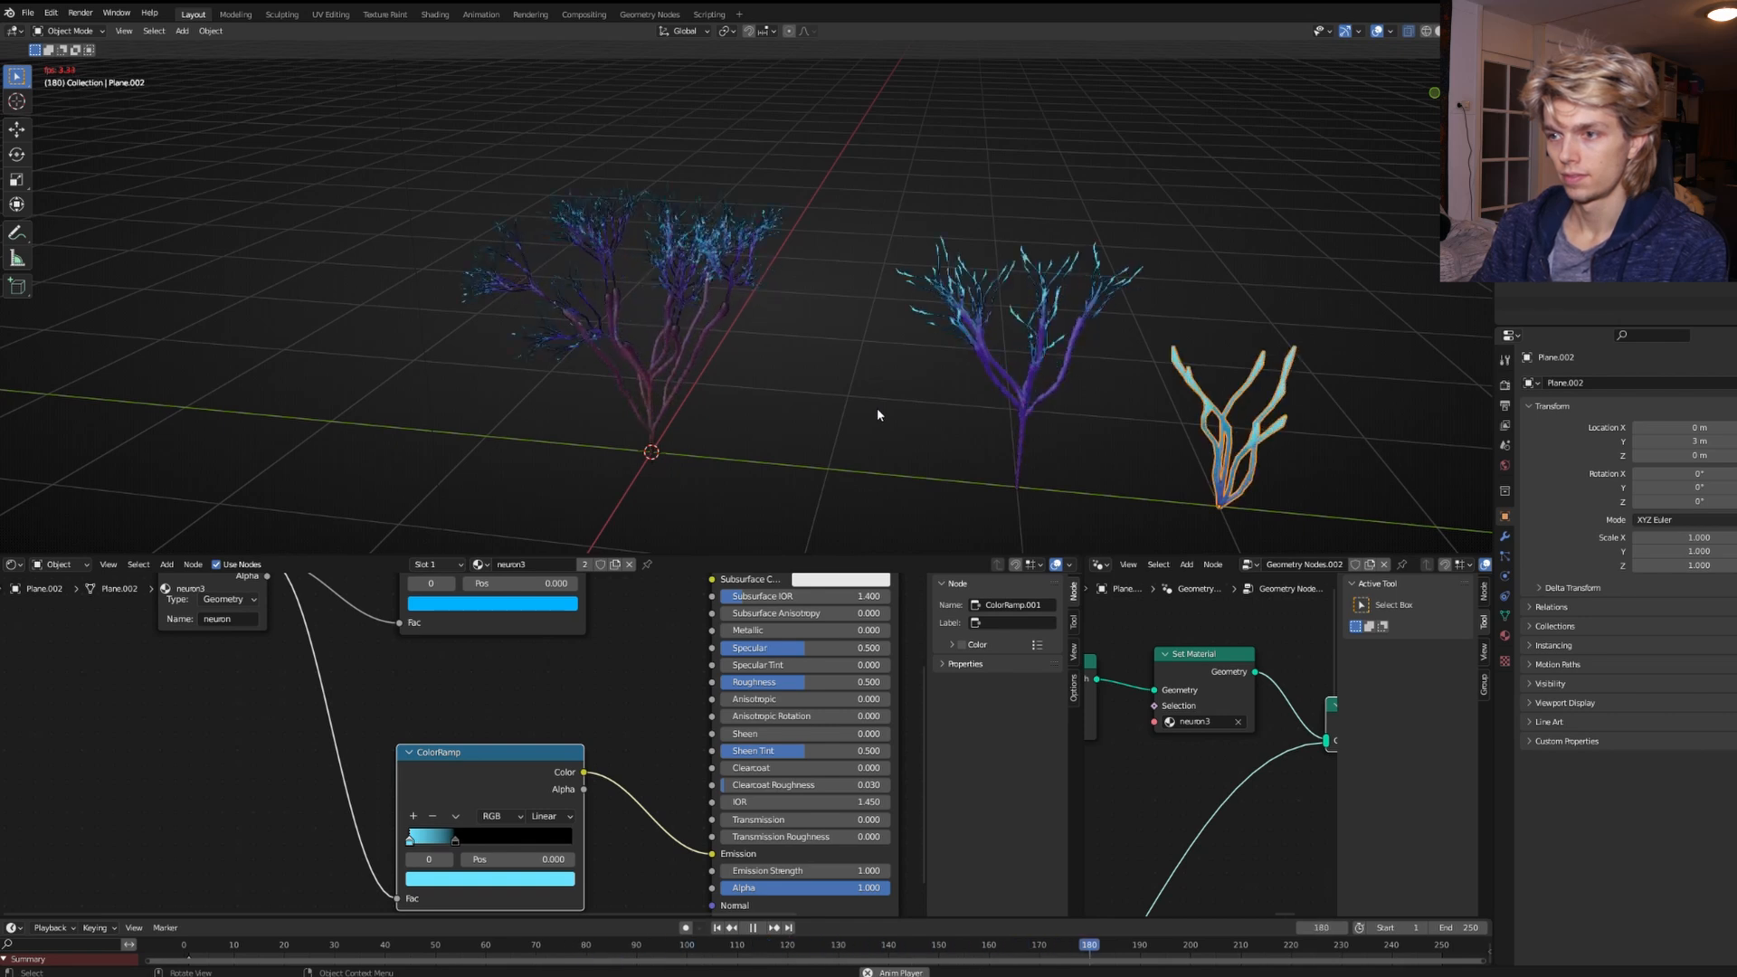
key("space")
middle_click_drag(731, 374, 786, 435)
scroll(785, 435, "up", 3)
scroll(785, 435, "down", 5)
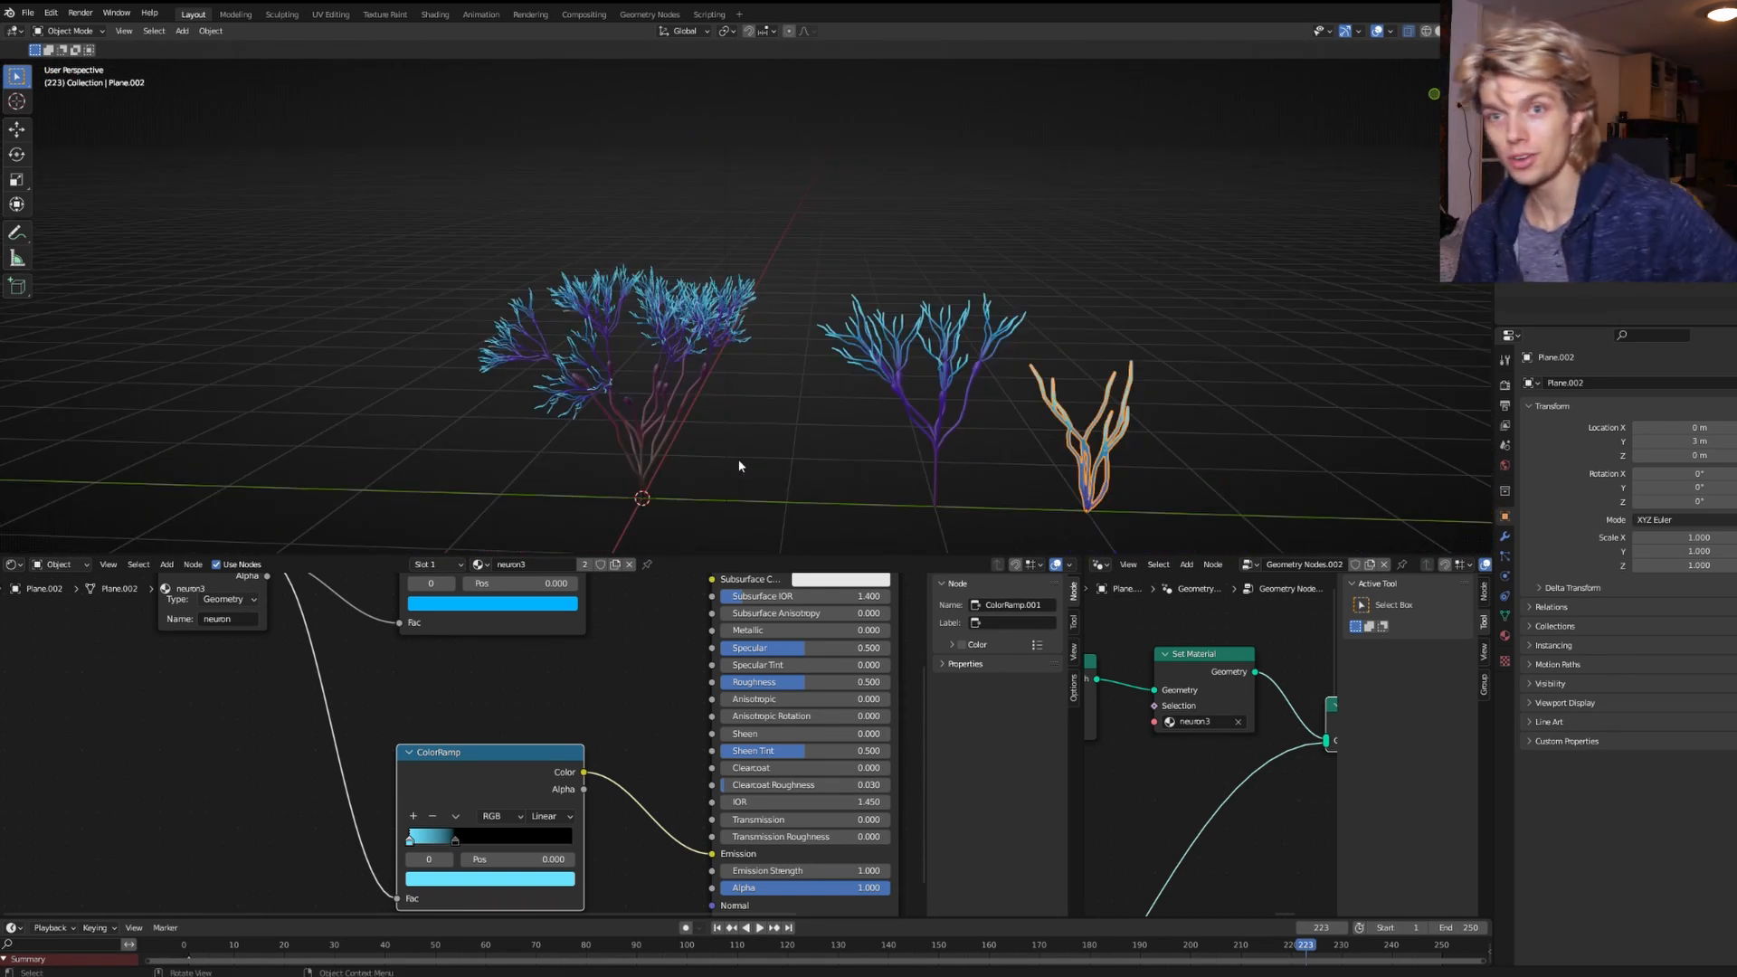
scroll(706, 443, "up", 5)
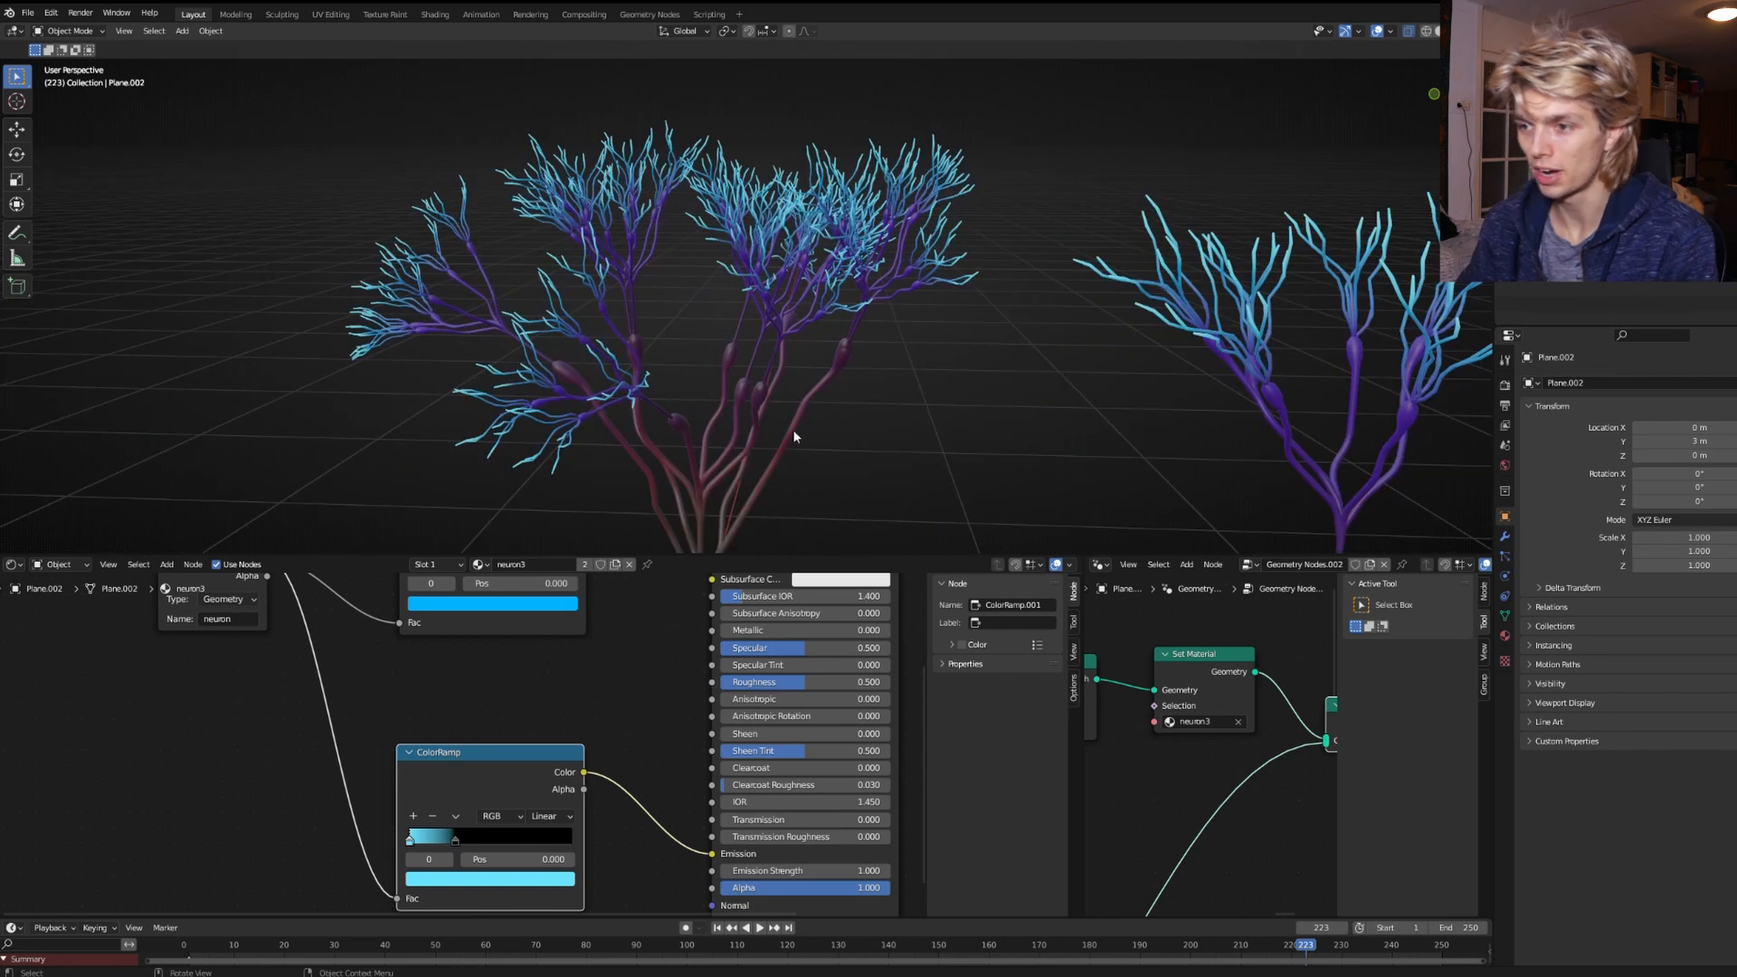
Select the Plane tree and merge the shader editor area into the geometry node editor so its node tree fills the full width.
left_click(750, 362)
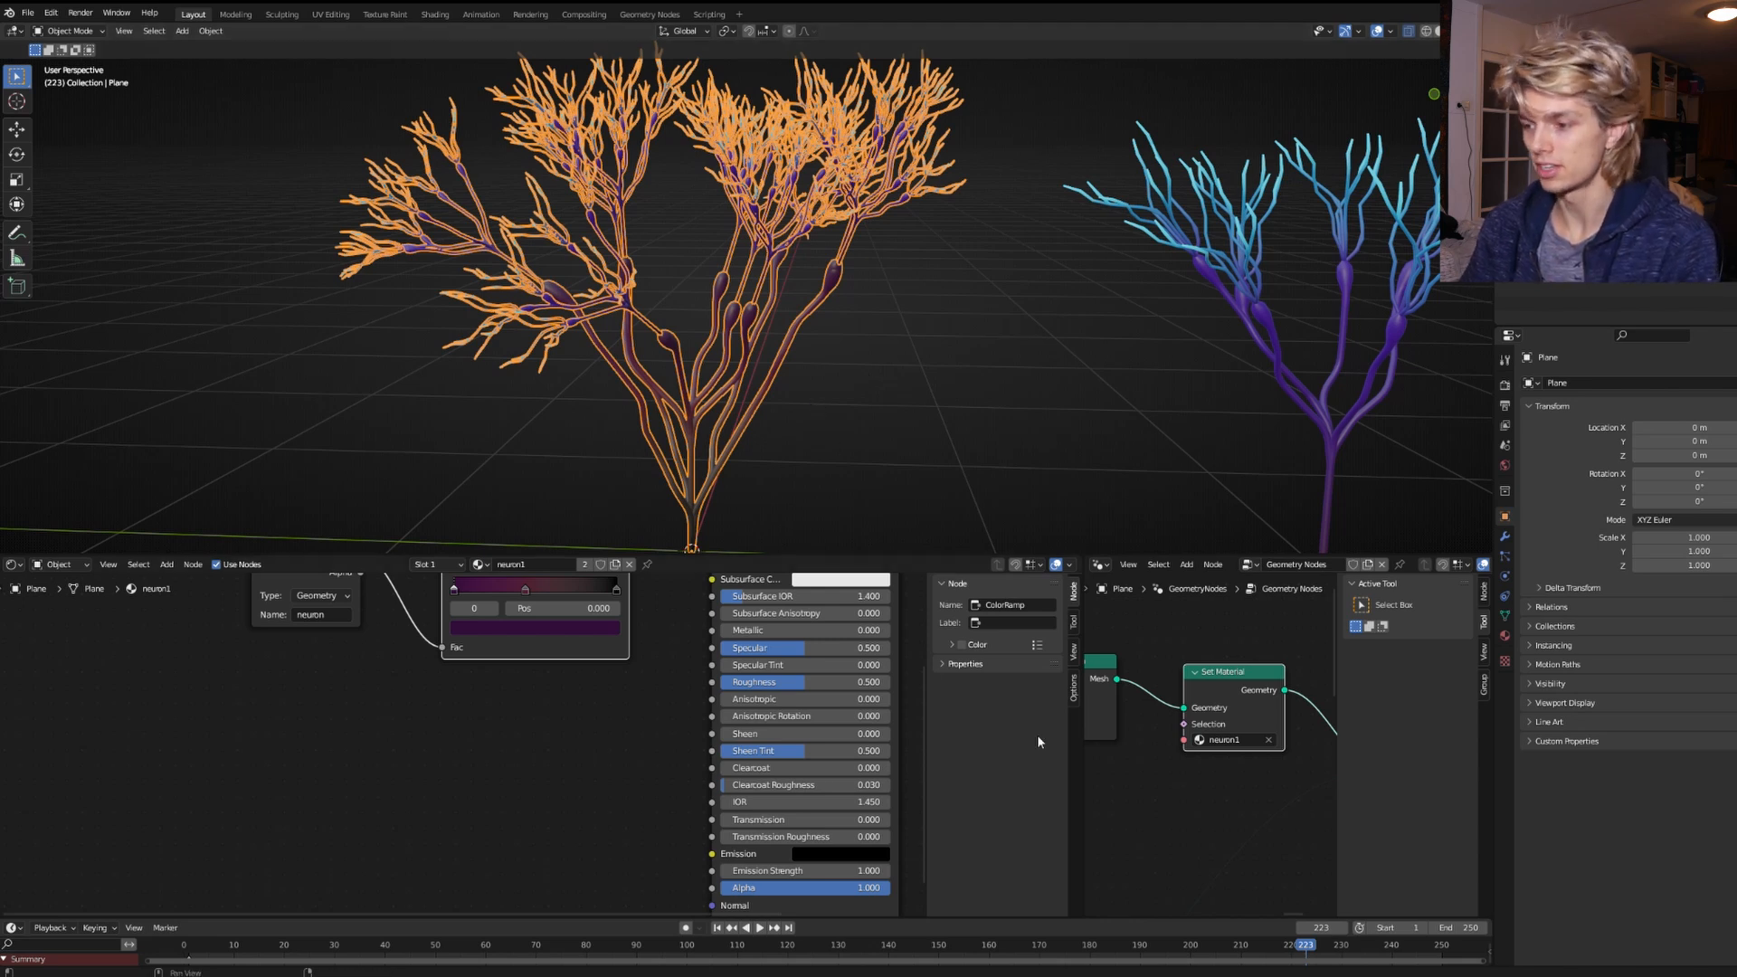
right_click(1080, 715)
left_click(1084, 753)
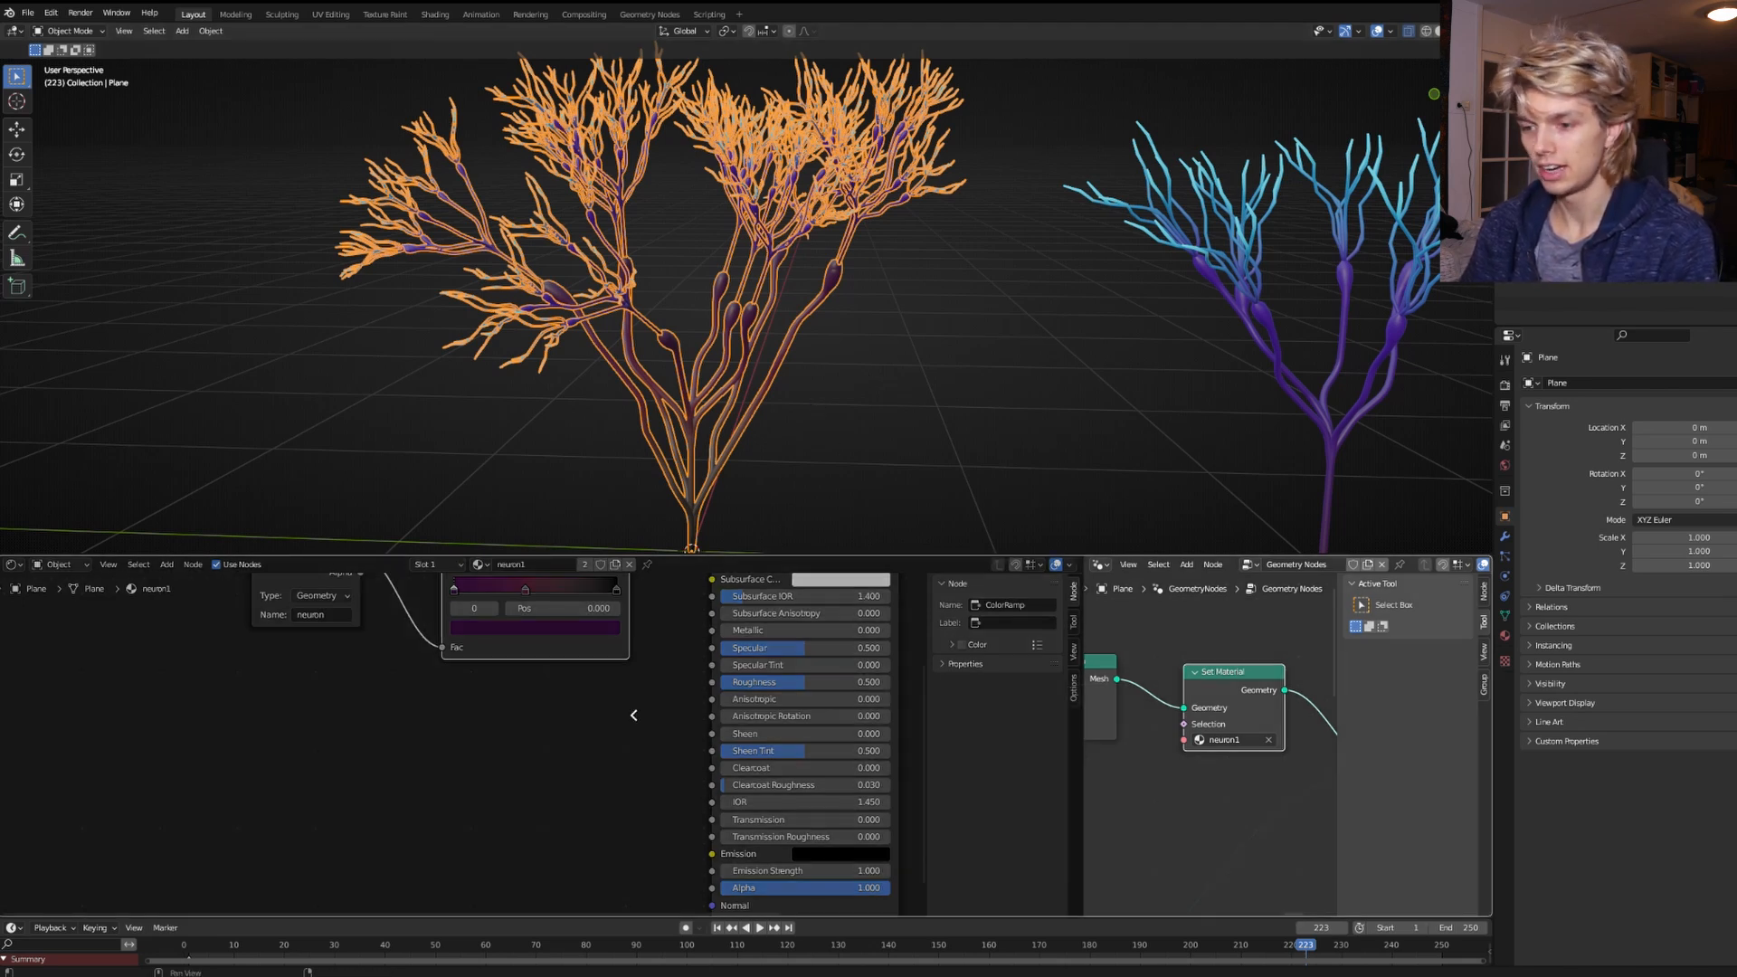
left_click(576, 721)
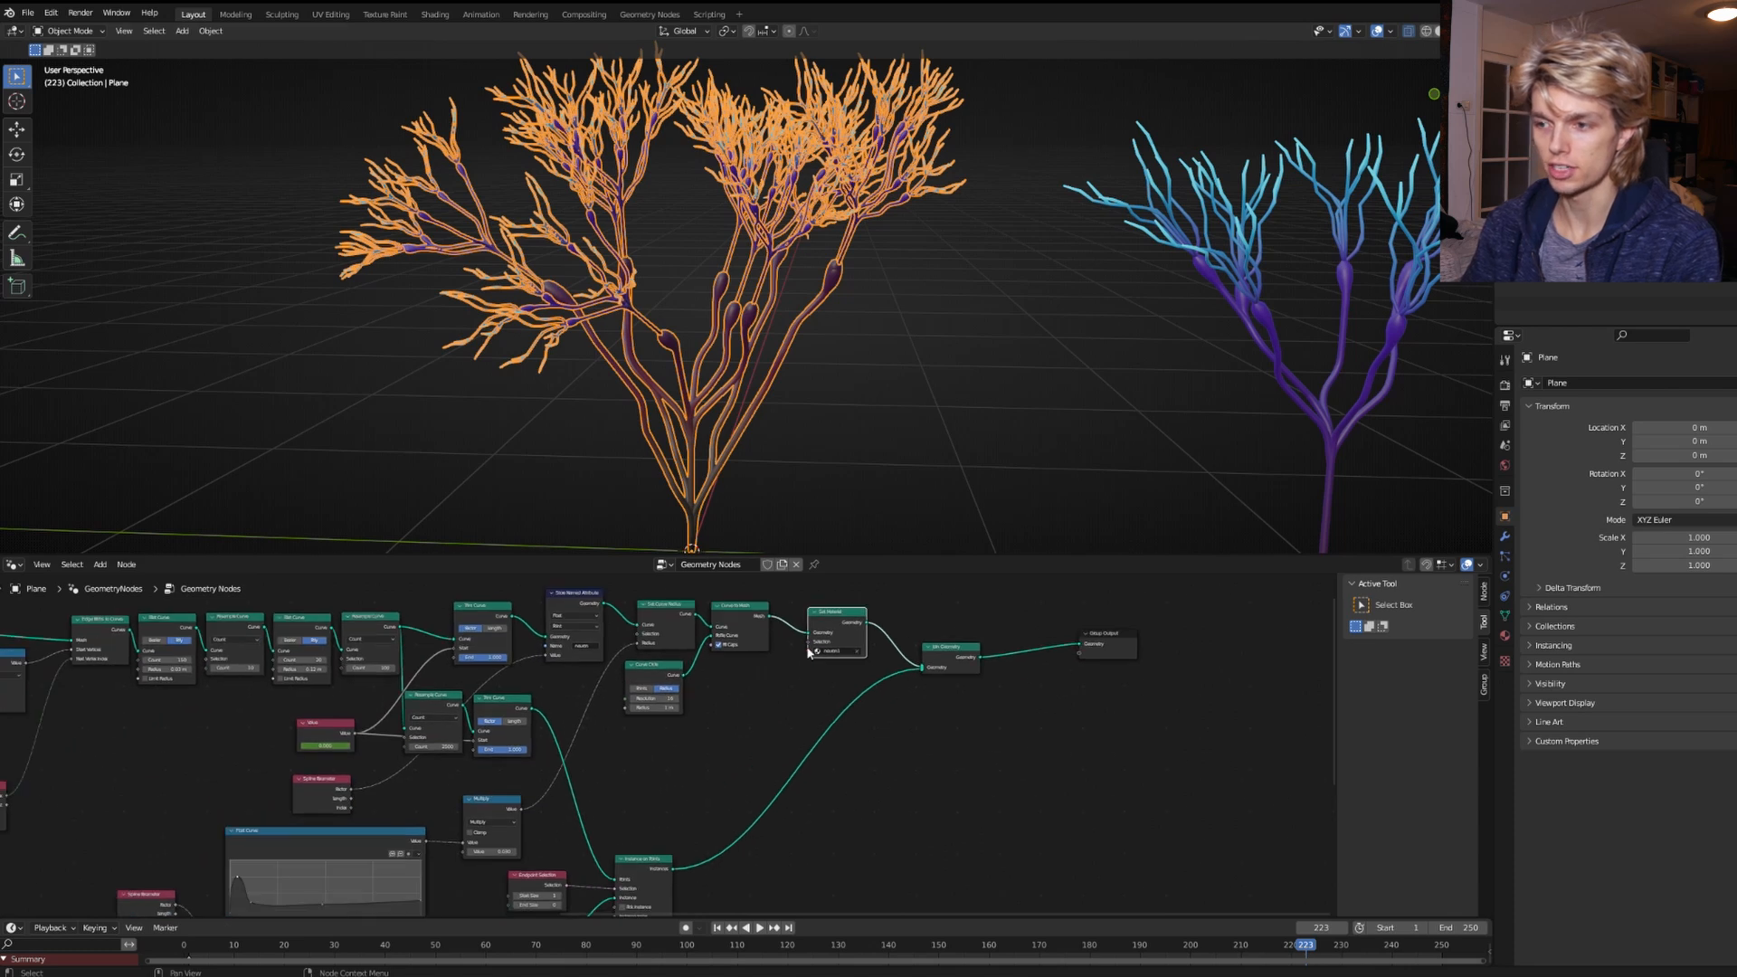
scroll(923, 412, "down", 5)
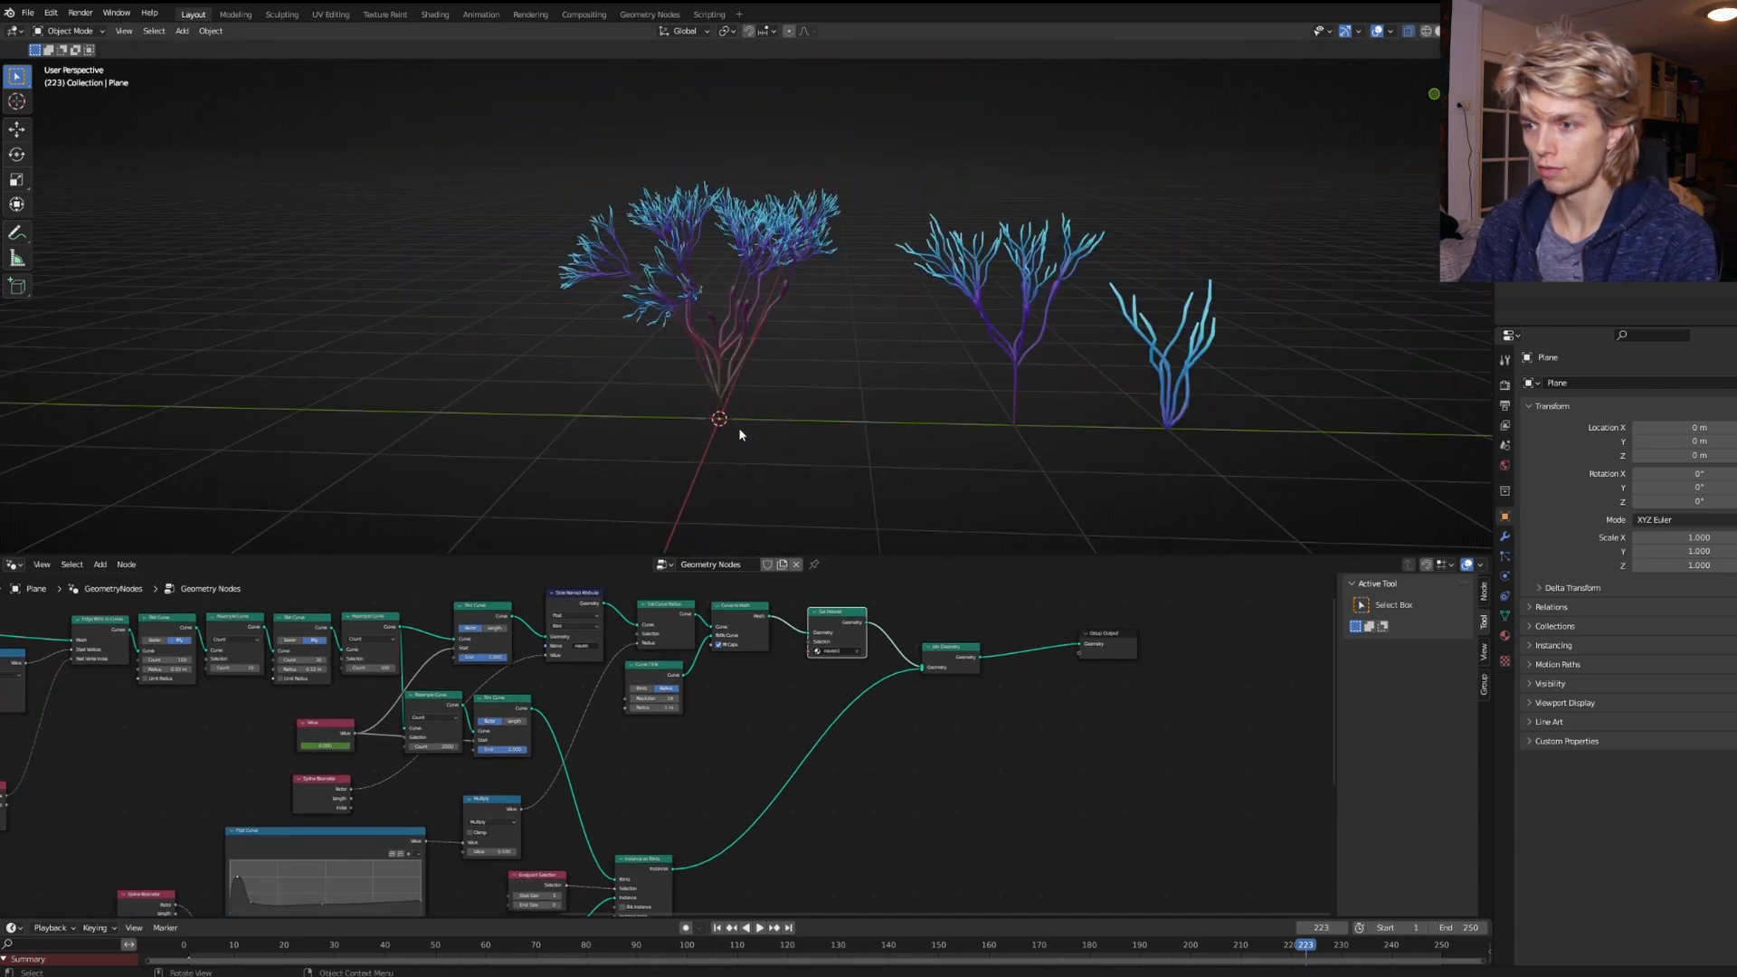
Duplicate the full Plane tree and move the copy -3 m along Y.
left_click(739, 330)
scroll(783, 386, "up", 2)
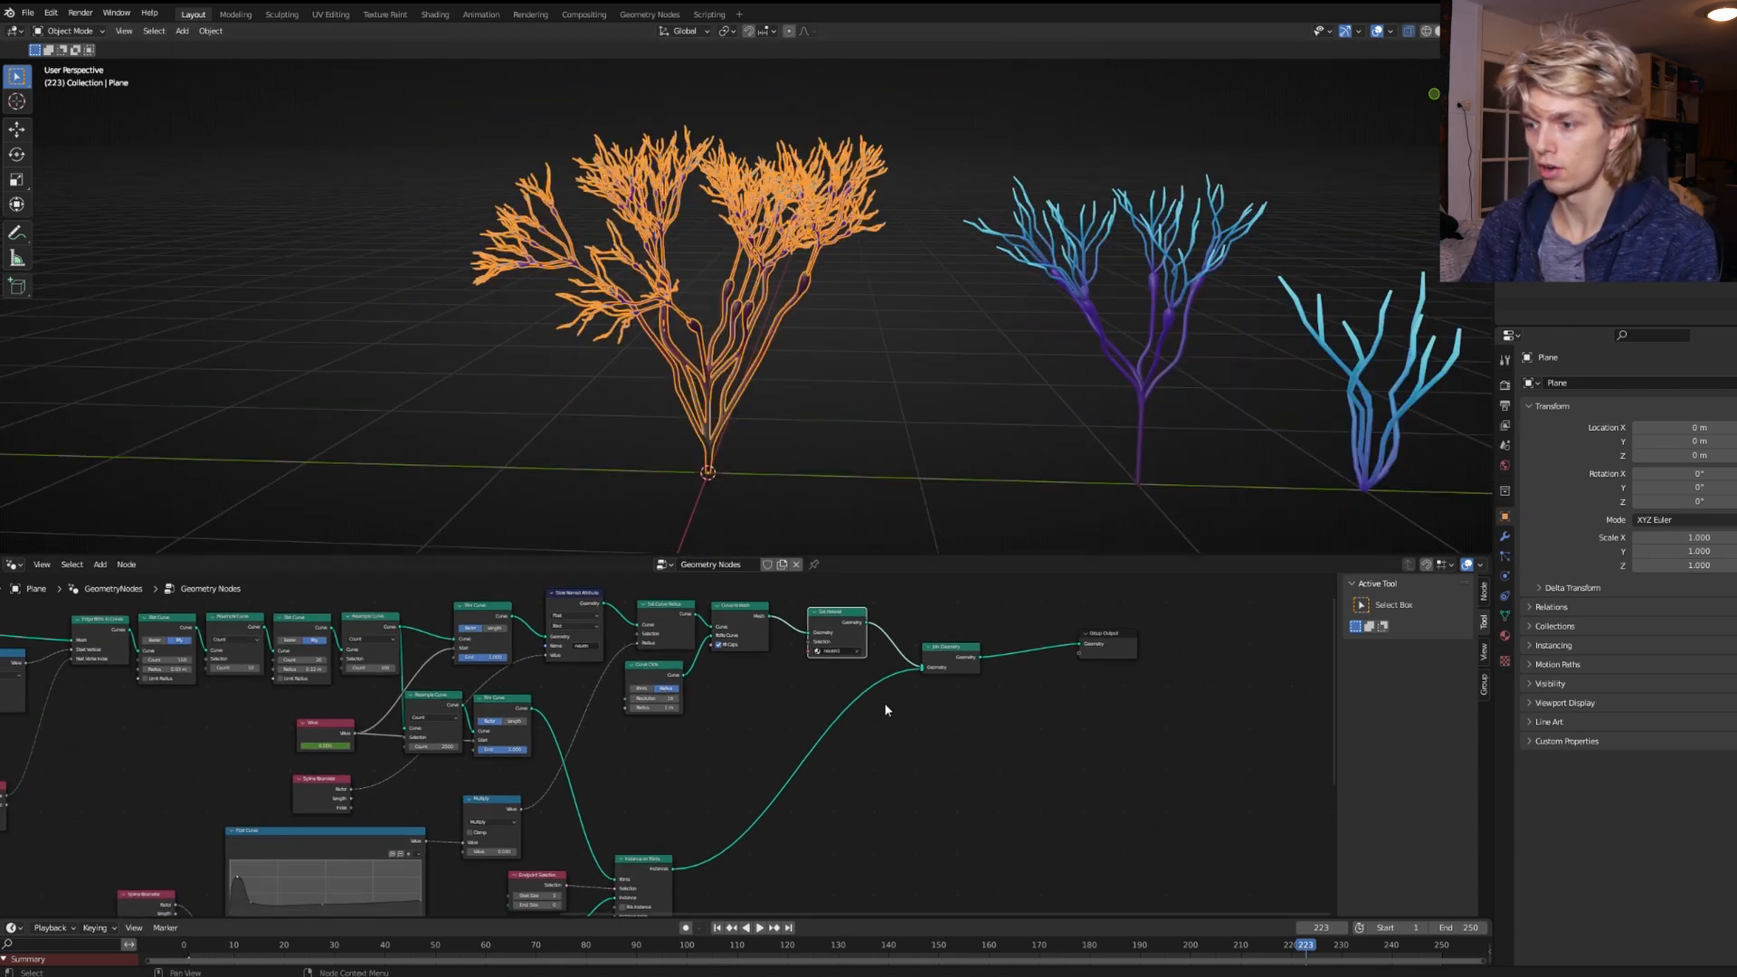
middle_click_drag(870, 710, 676, 740)
scroll(737, 674, "up", 6)
middle_click_drag(781, 429, 806, 458)
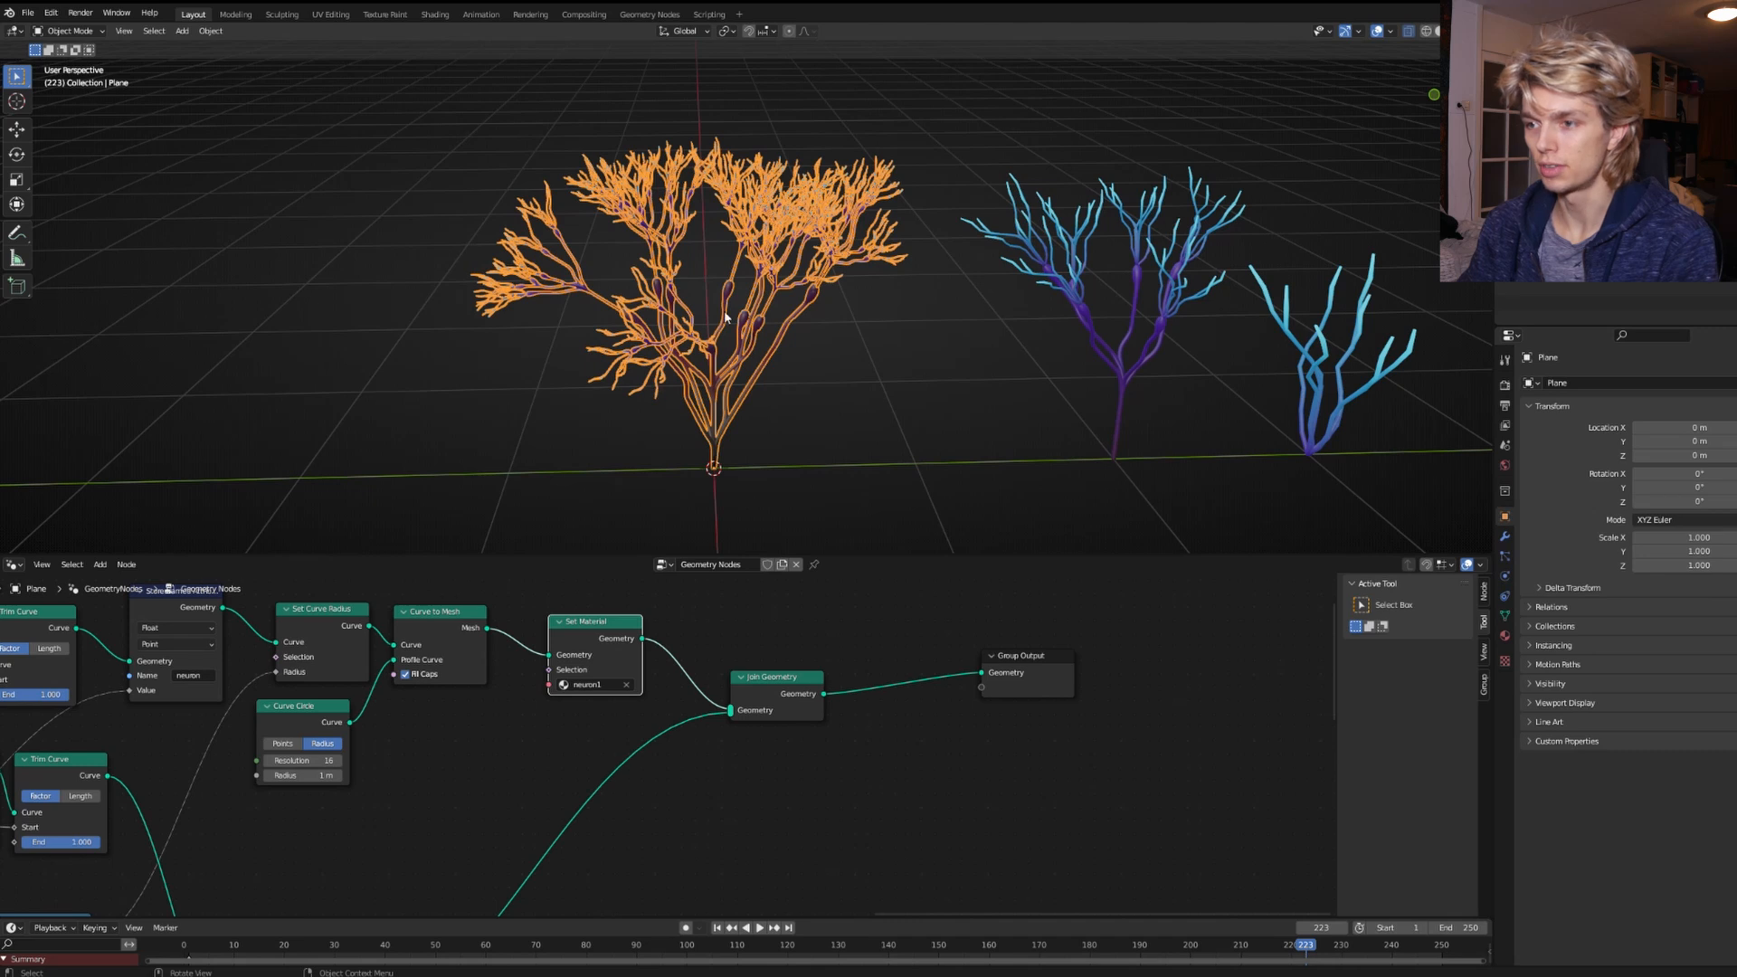
scroll(726, 317, "down", 3)
key("shift+d")
key("x")
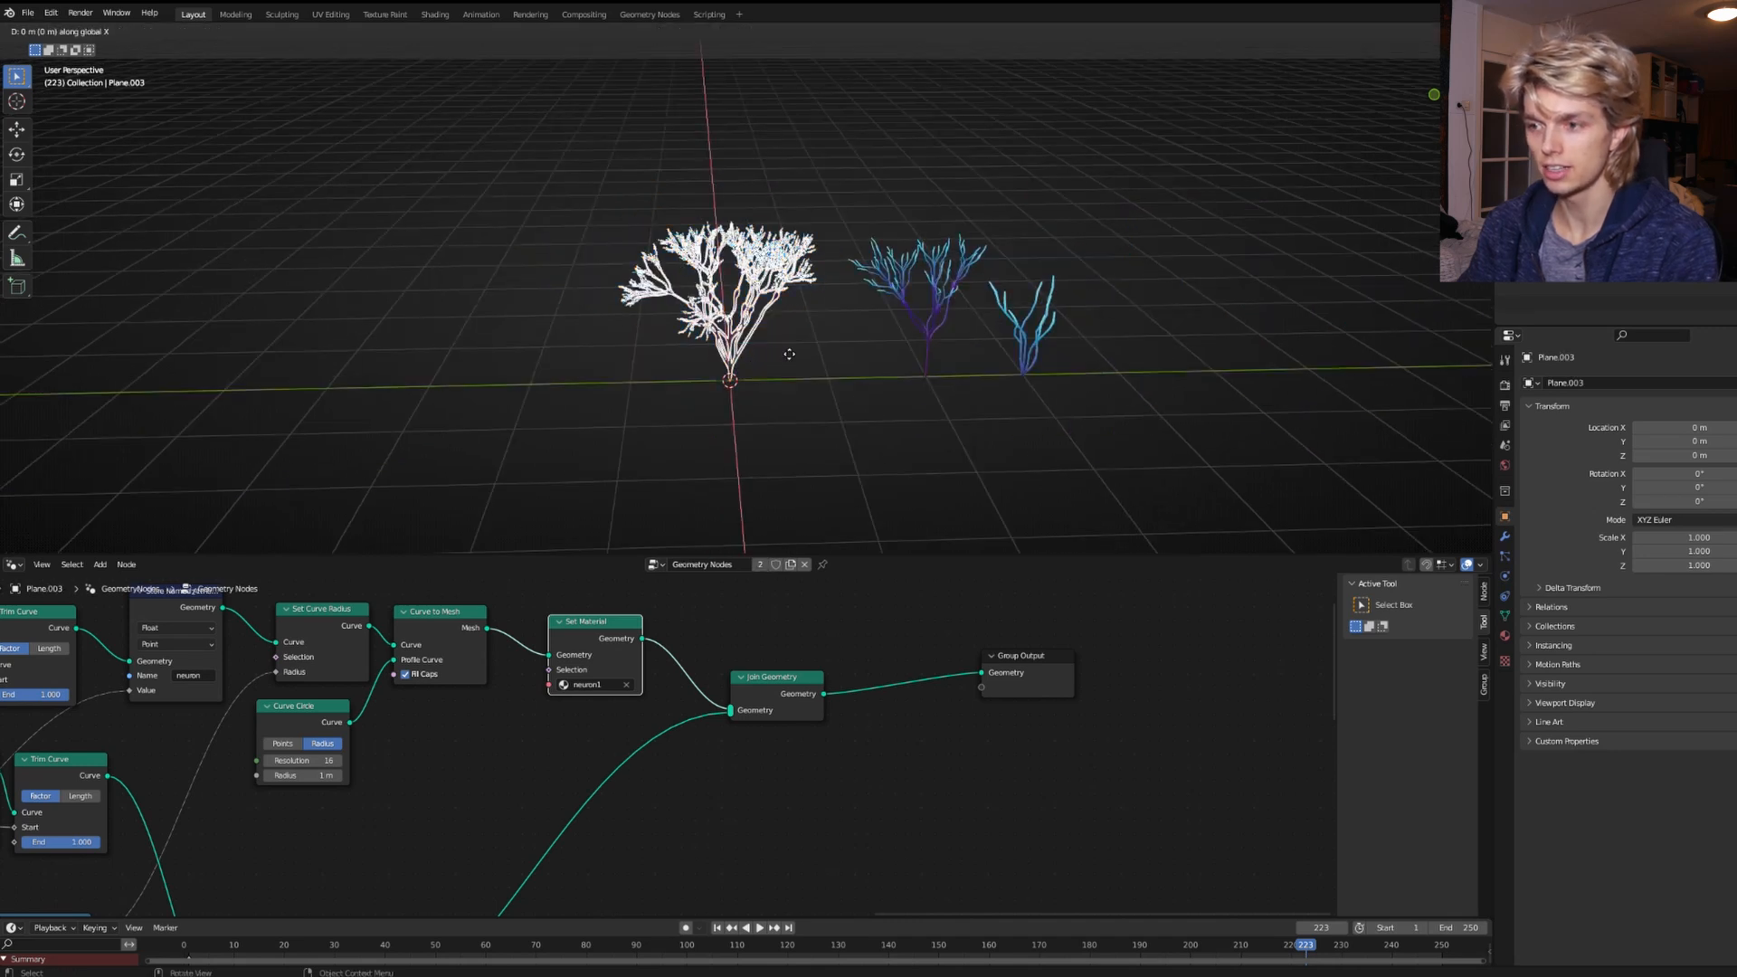
key("y")
left_click(472, 353)
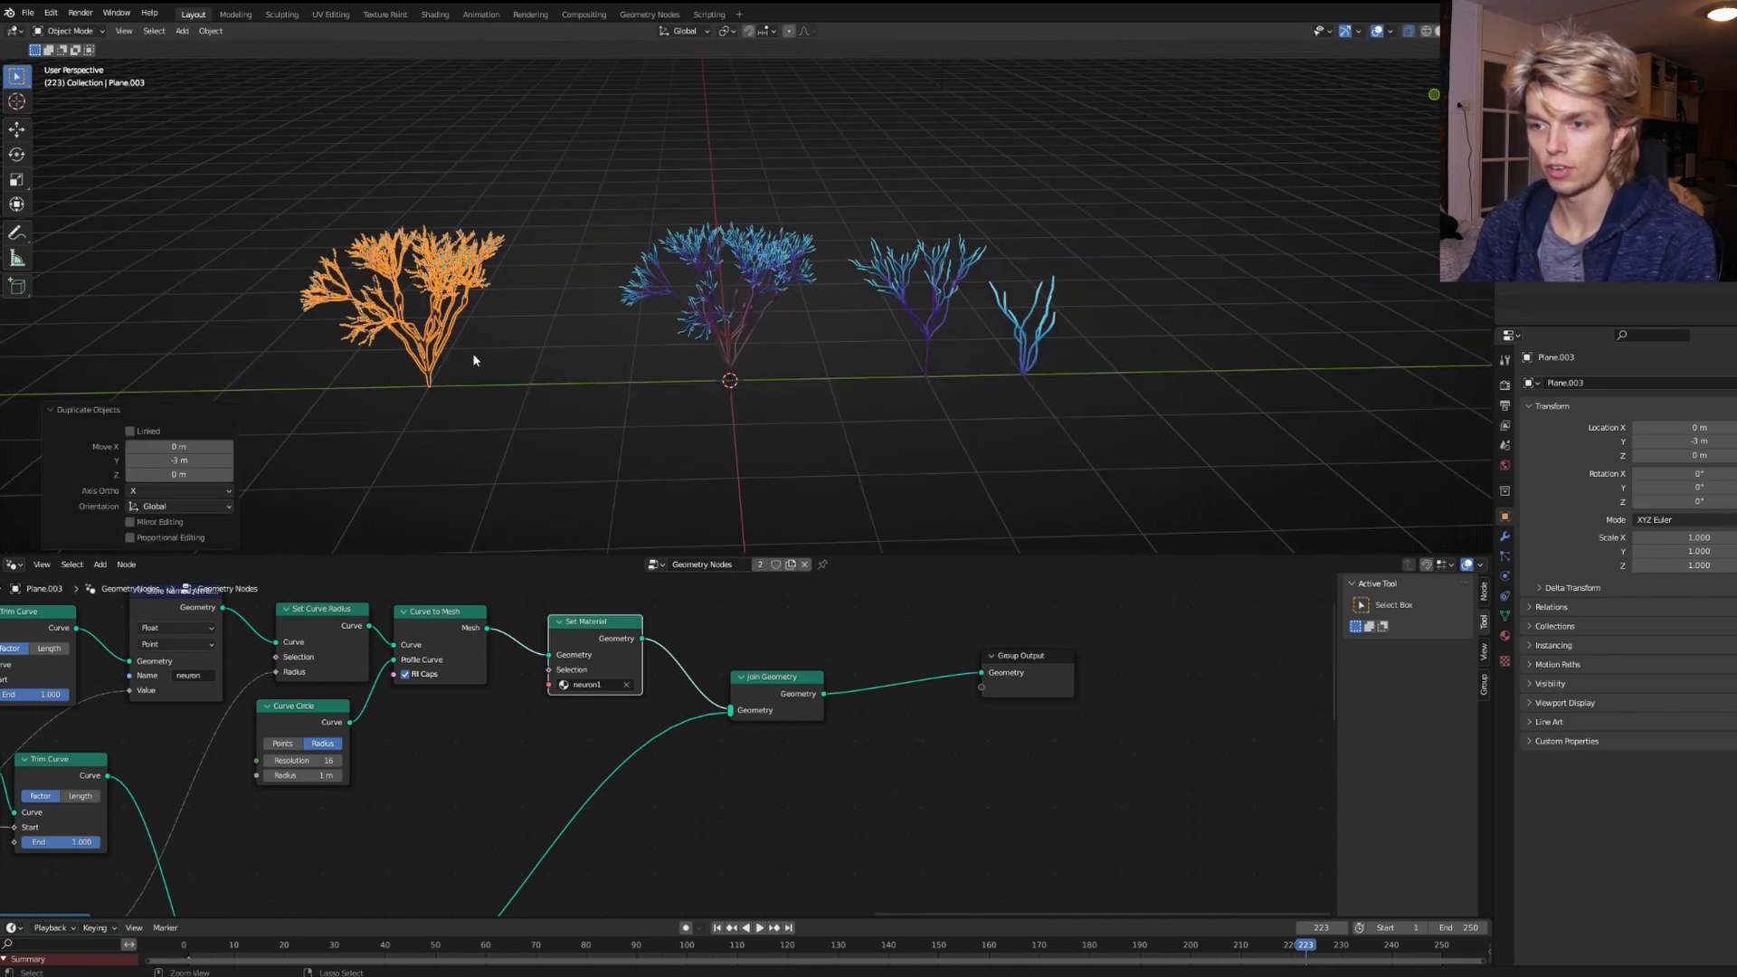
Make the duplicated tree's Geometry Nodes group a single-user copy.
key("KP_Decimal")
left_click(812, 411)
left_click(763, 470)
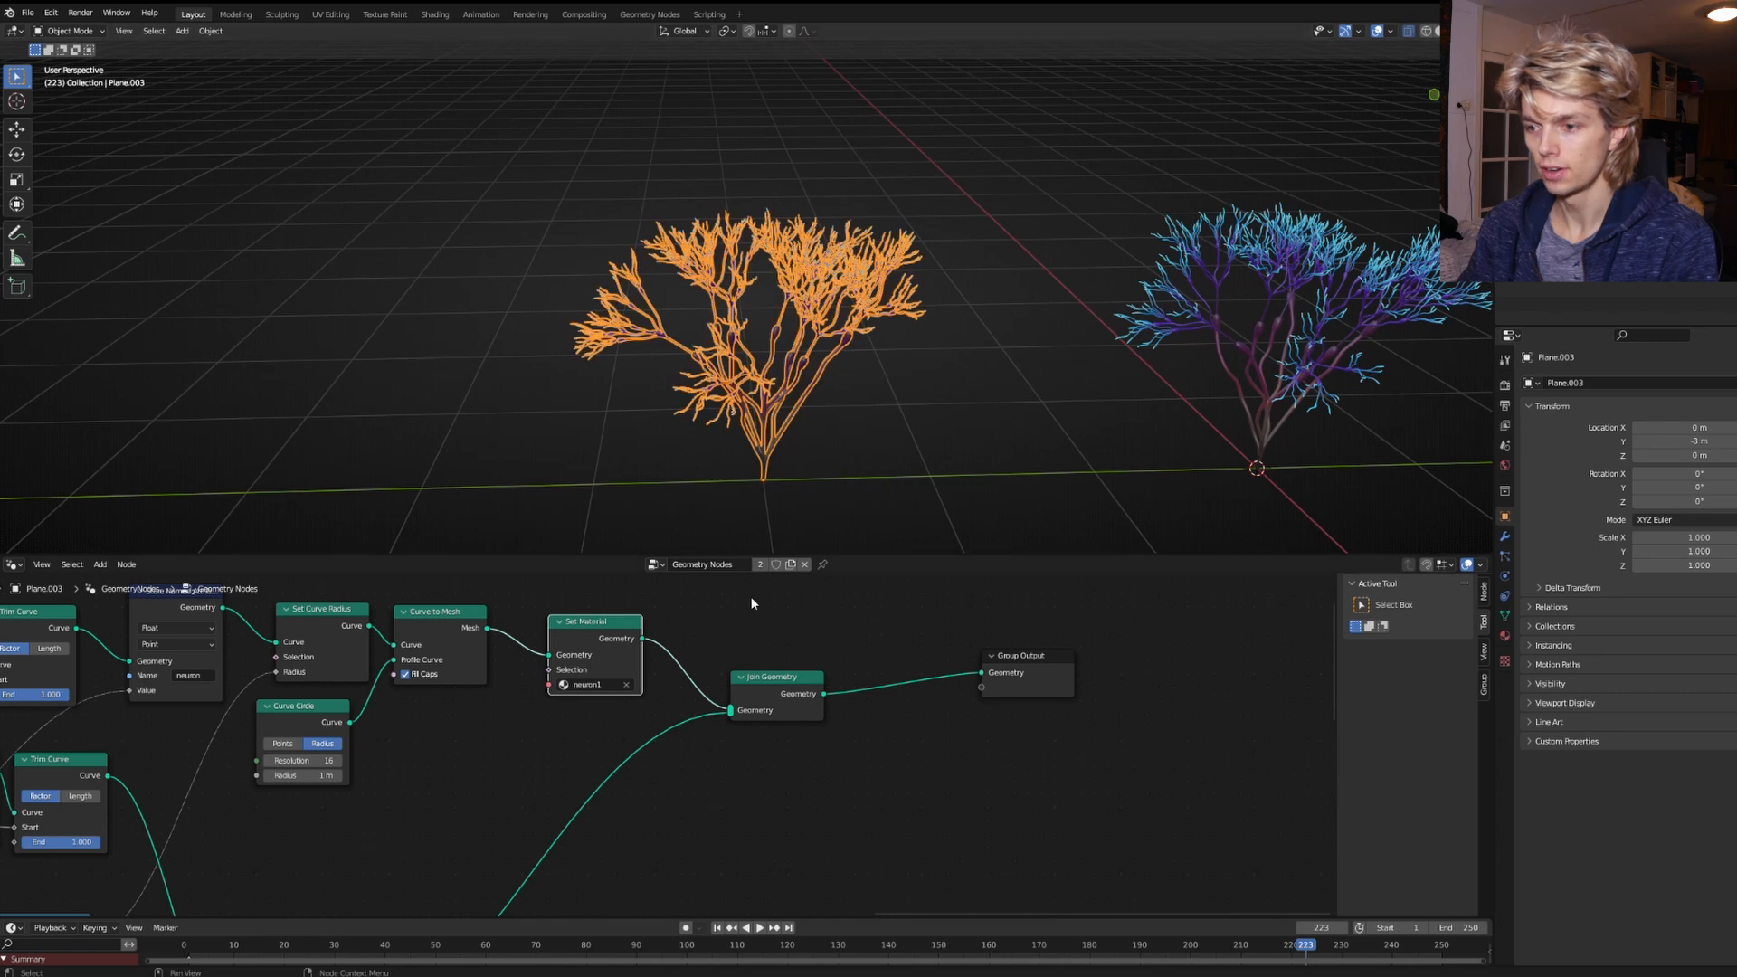
left_click(790, 565)
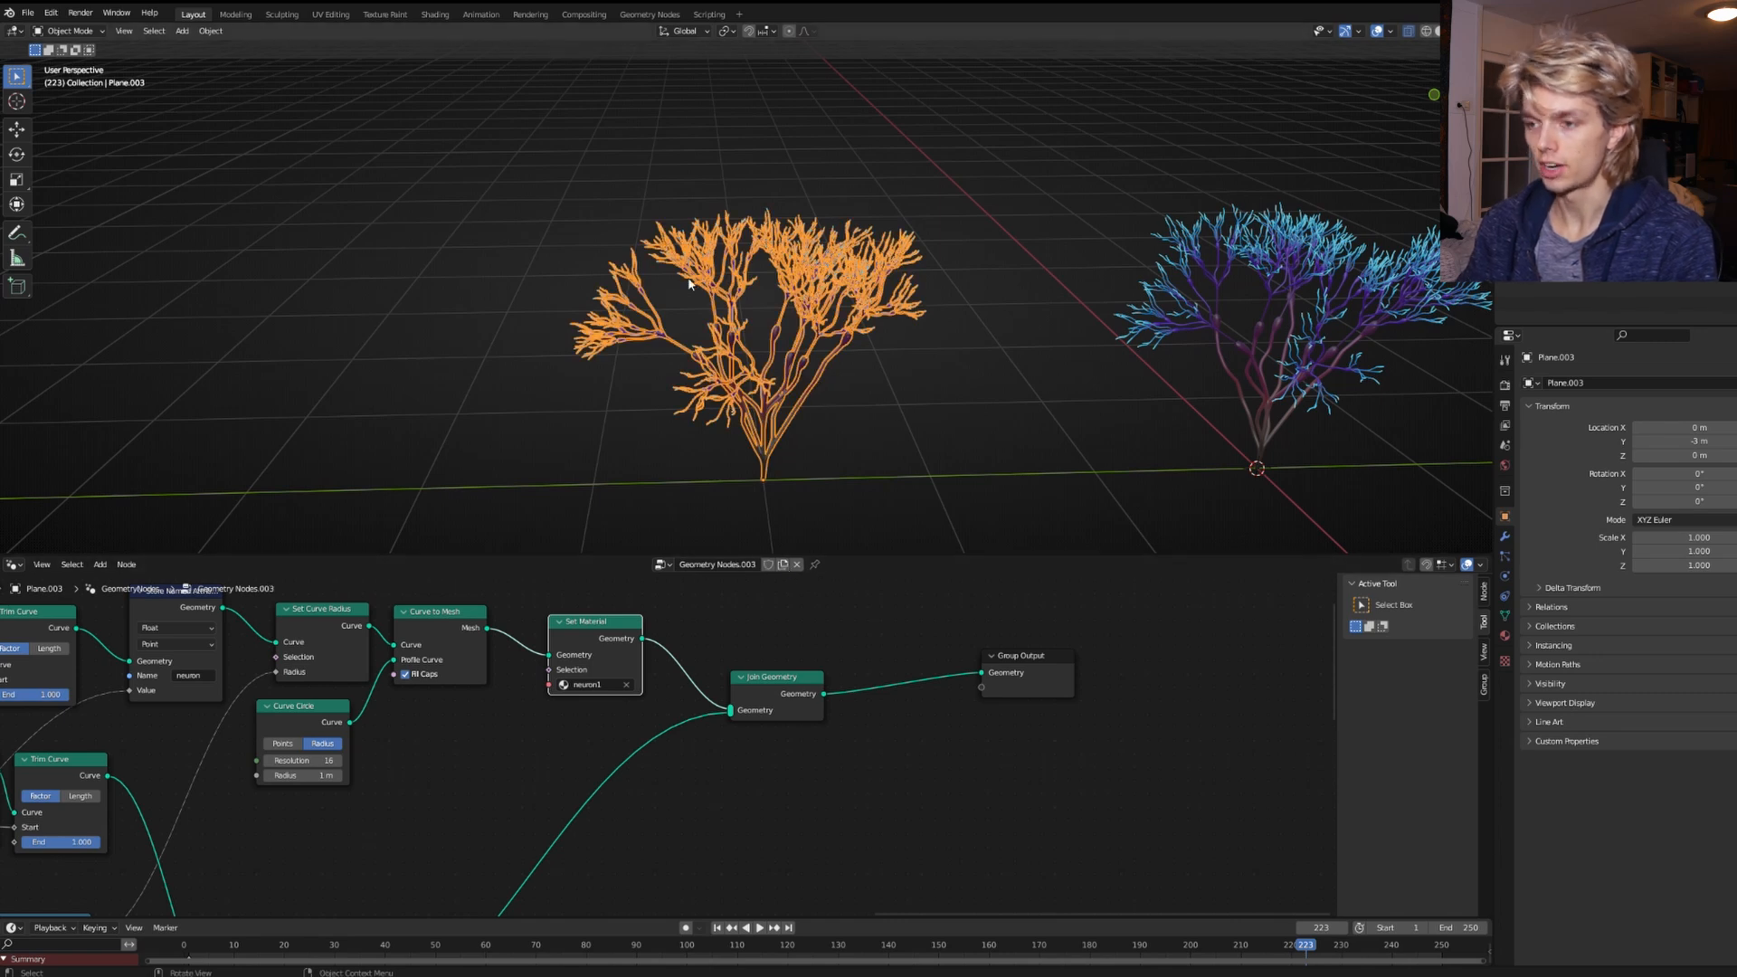
left_click(871, 422)
scroll(878, 421, "up", 3)
middle_click_drag(881, 423, 817, 364)
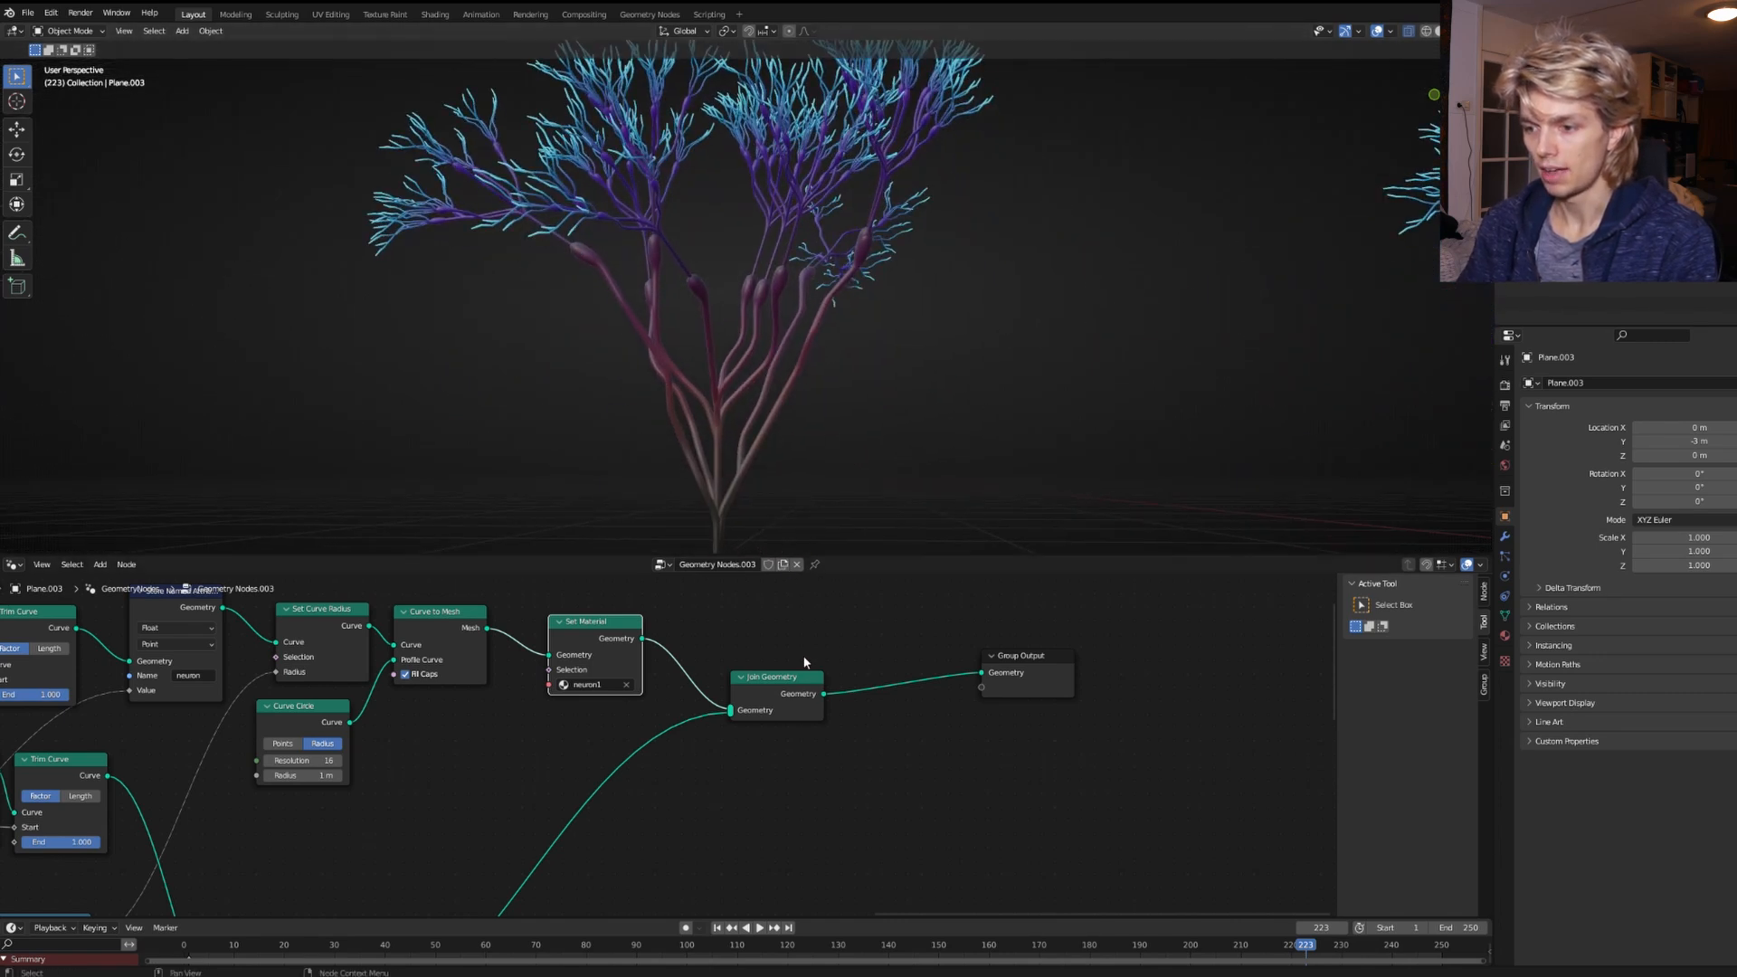
Detach the neuron1 Set Material node from between Curve to Mesh and Join Geometry, and move the Group Output farther from Join Geometry.
scroll(773, 642, "down", 2)
middle_click_drag(621, 667, 607, 708)
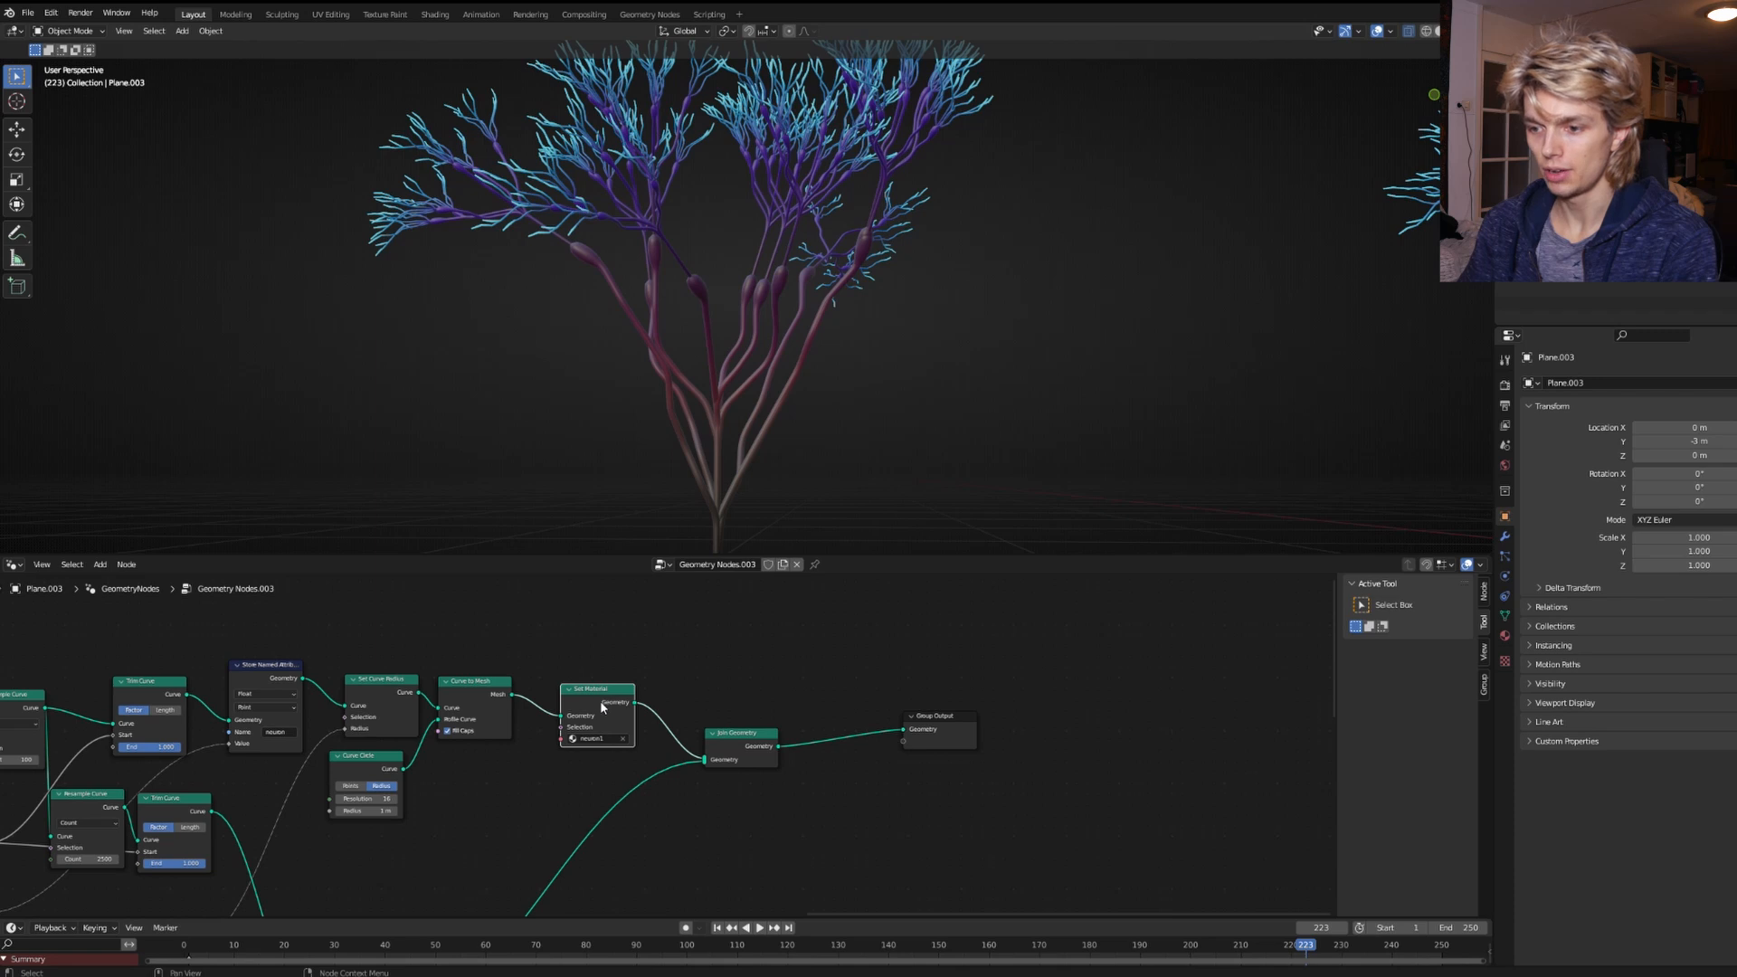
left_click_drag(599, 700, 1216, 642, "alt")
middle_click_drag(918, 699, 620, 615)
left_click_drag(625, 629, 835, 649)
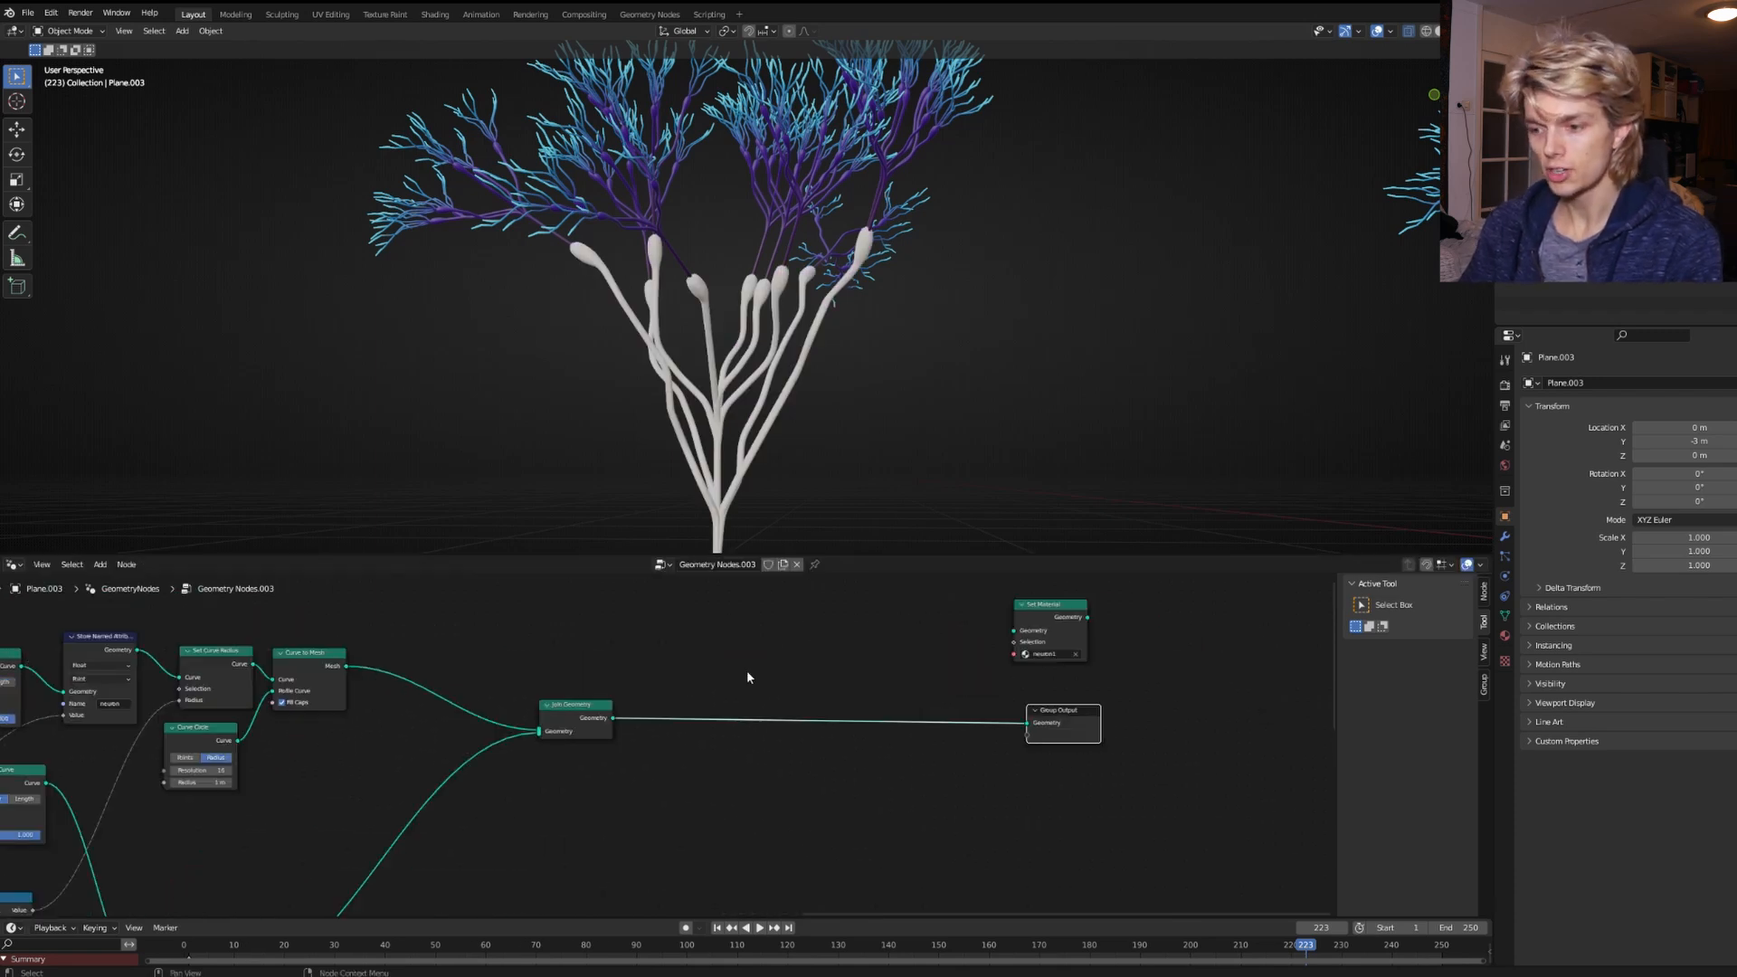
Insert a Mesh to Volume node between Join Geometry and Group Output in the duplicated tree.
key("shift+a")
type("mesh")
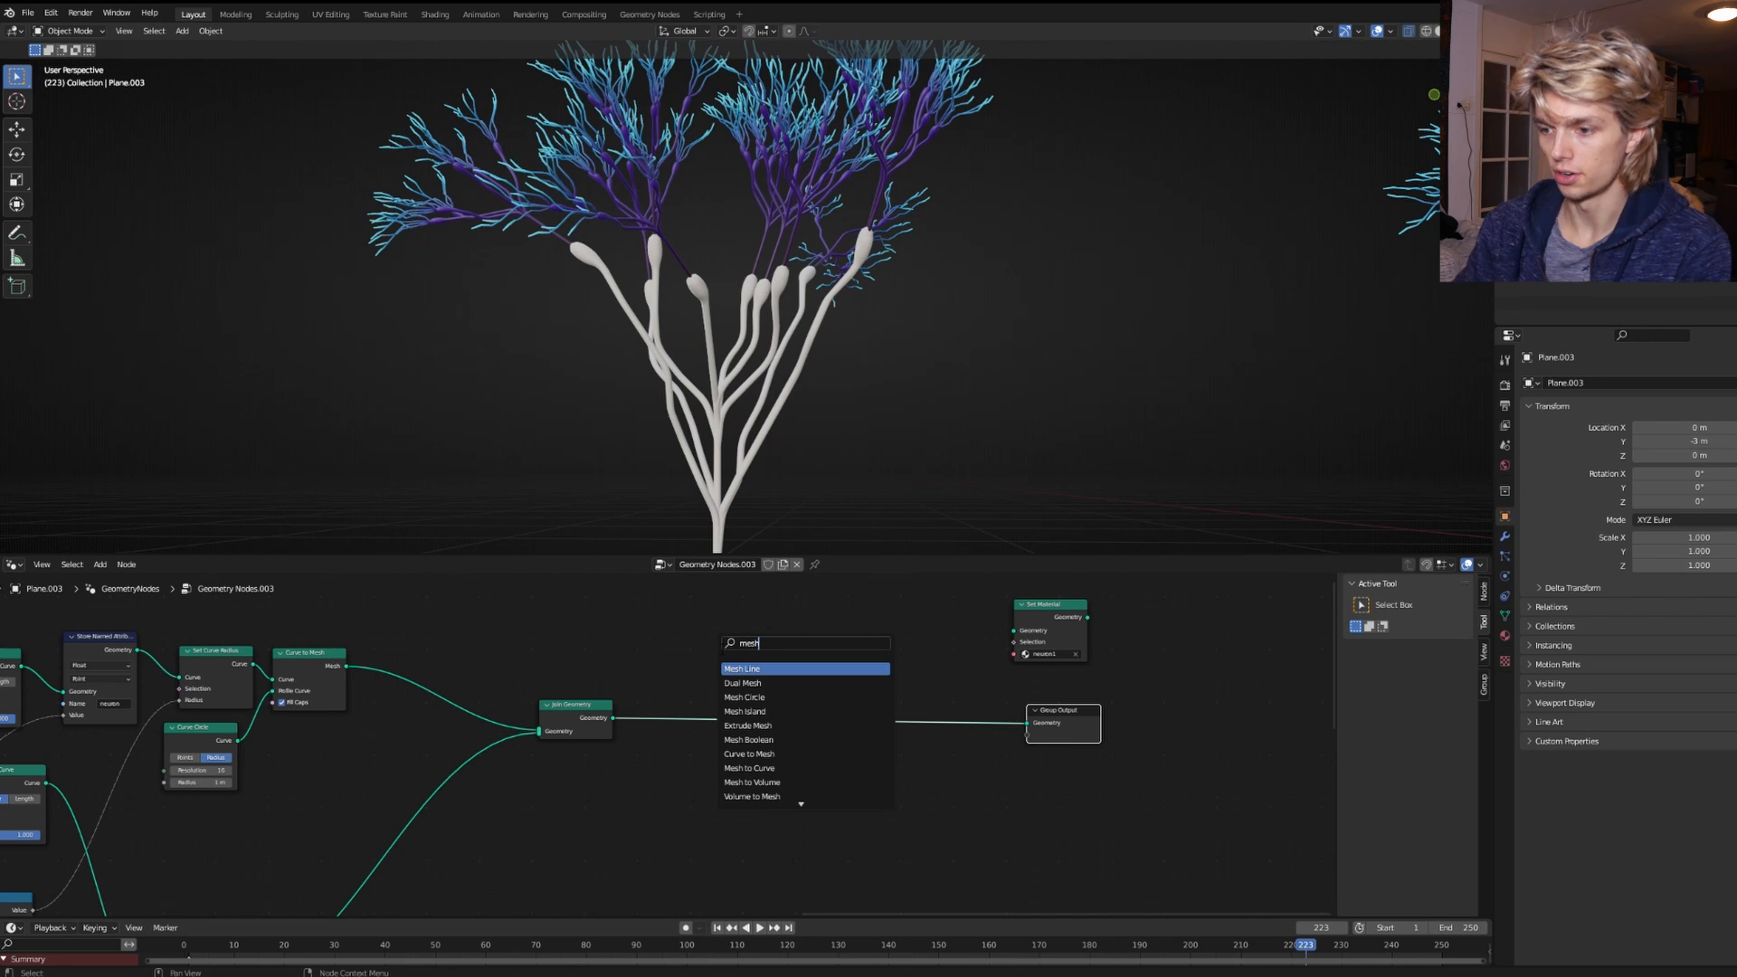
type(" to vol")
key("Return")
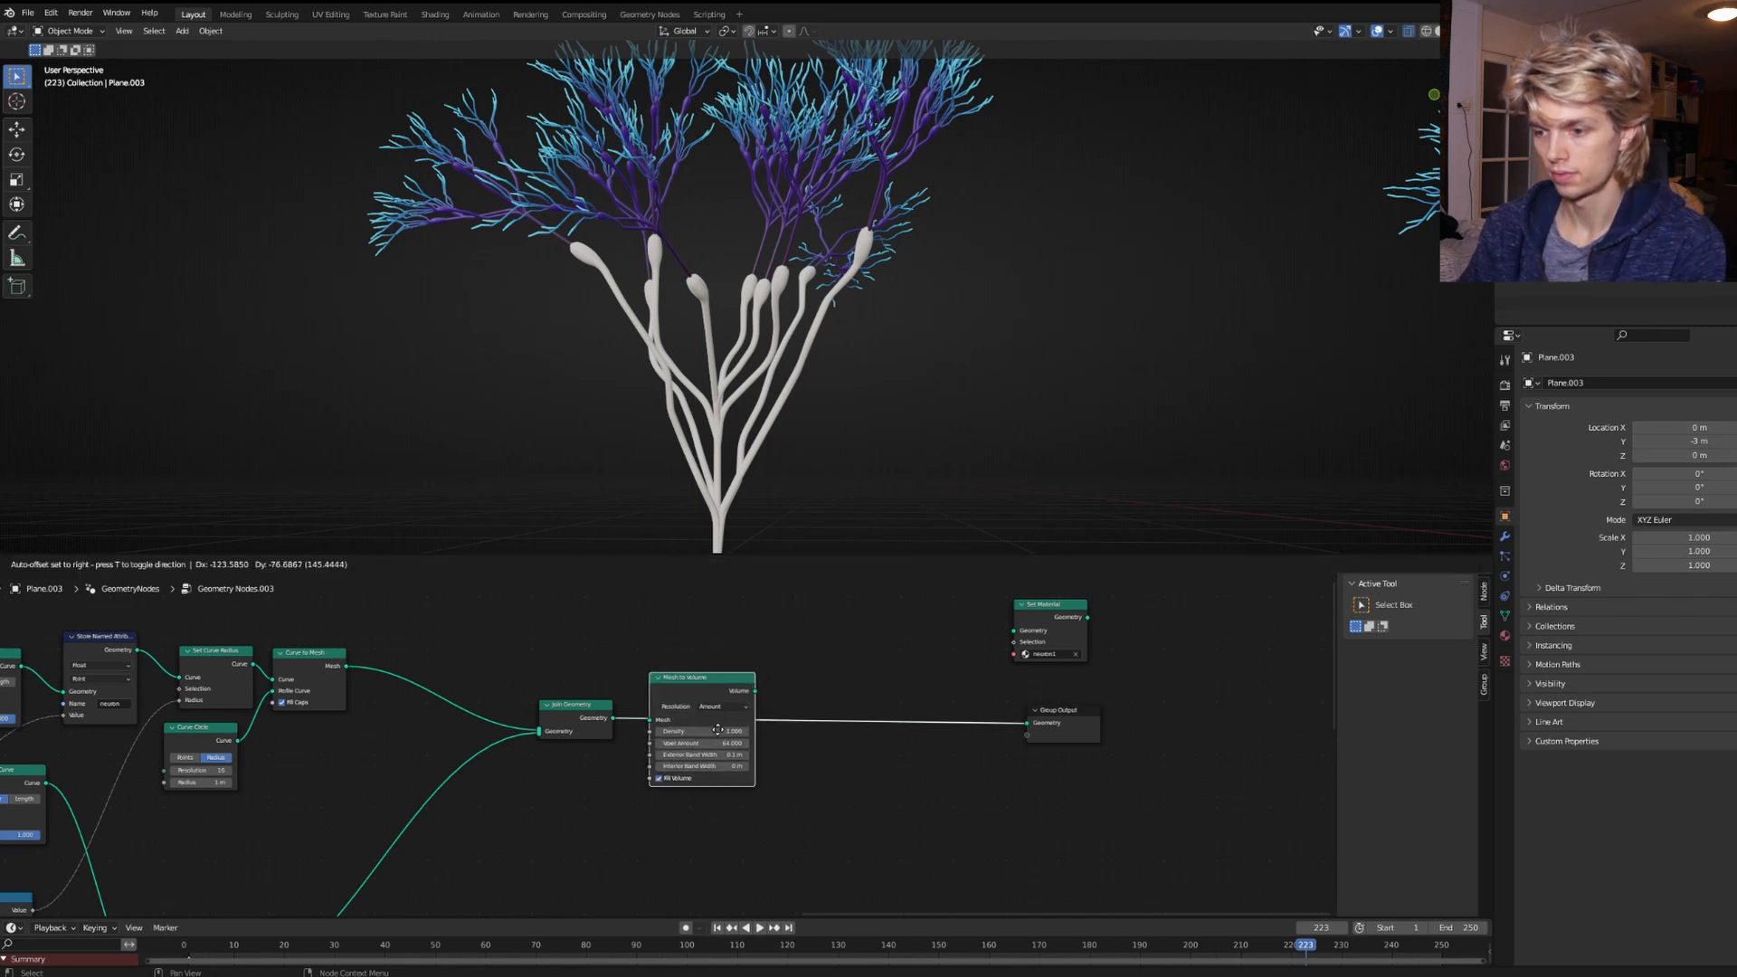
left_click(723, 730)
scroll(751, 430, "down", 3)
mouse_move(751, 431)
middle_mouse_down()
mouse_move(791, 472)
mouse_move(689, 434)
mouse_move(762, 445)
mouse_move(677, 425)
mouse_move(780, 438)
middle_mouse_up()
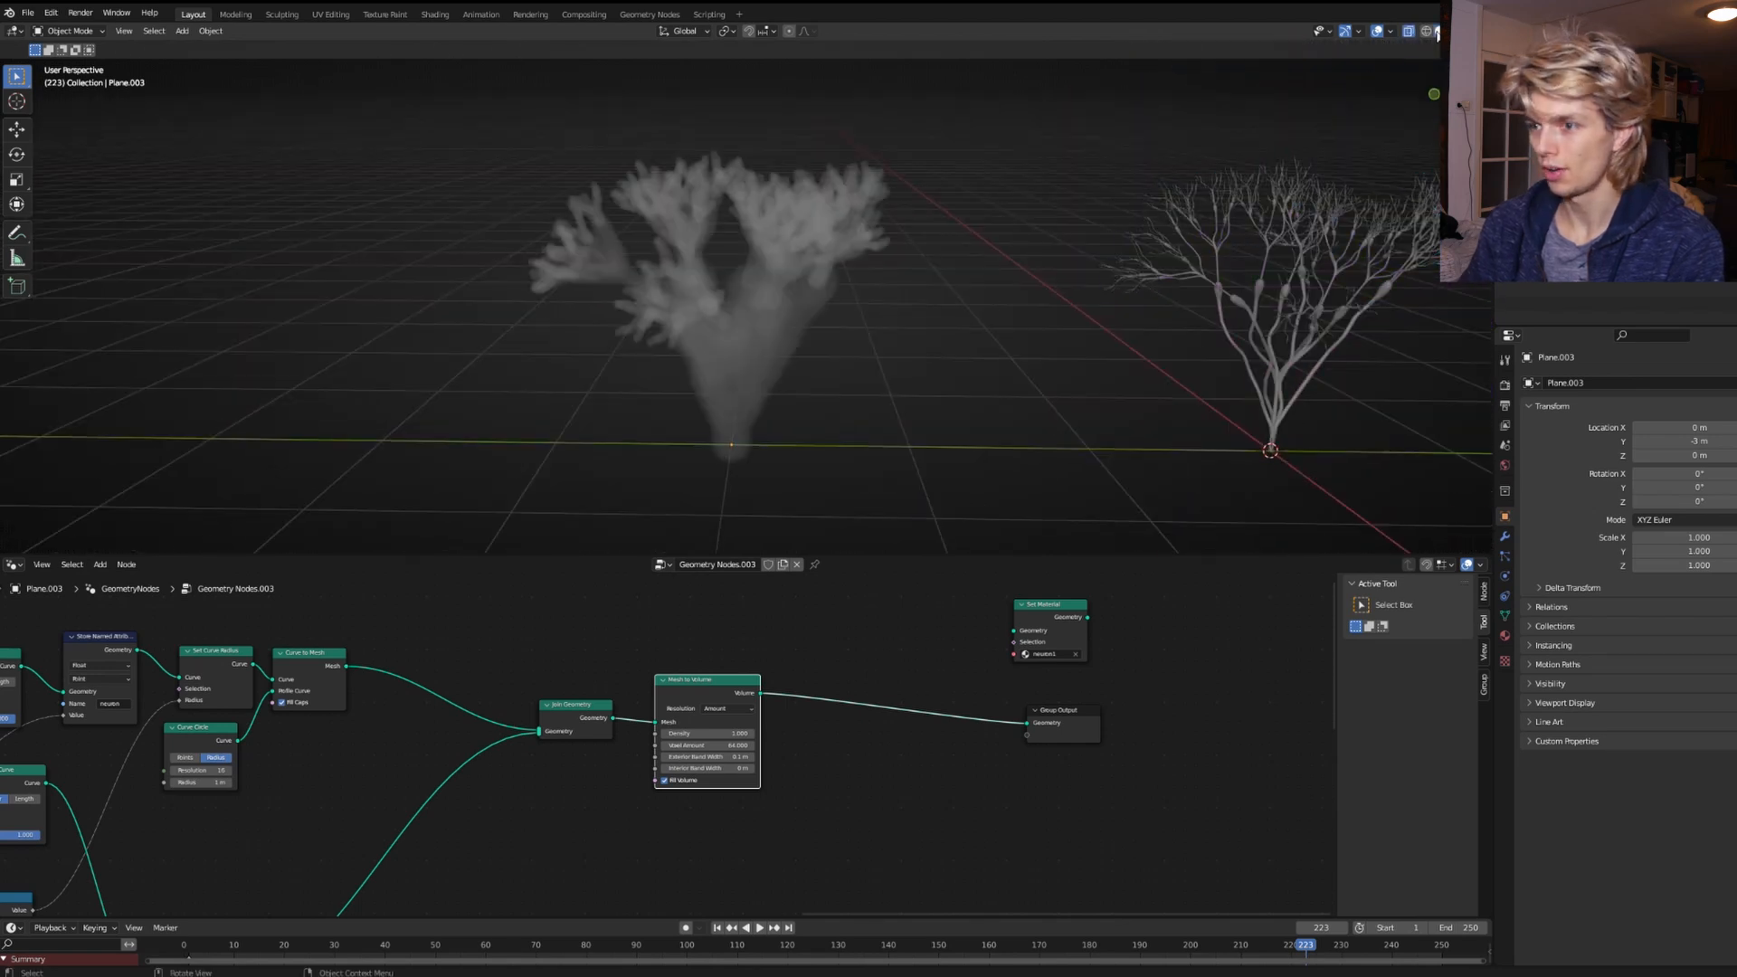
scroll(856, 299, "up", 5)
middle_click_drag(851, 330, 829, 358)
scroll(769, 343, "down", 5)
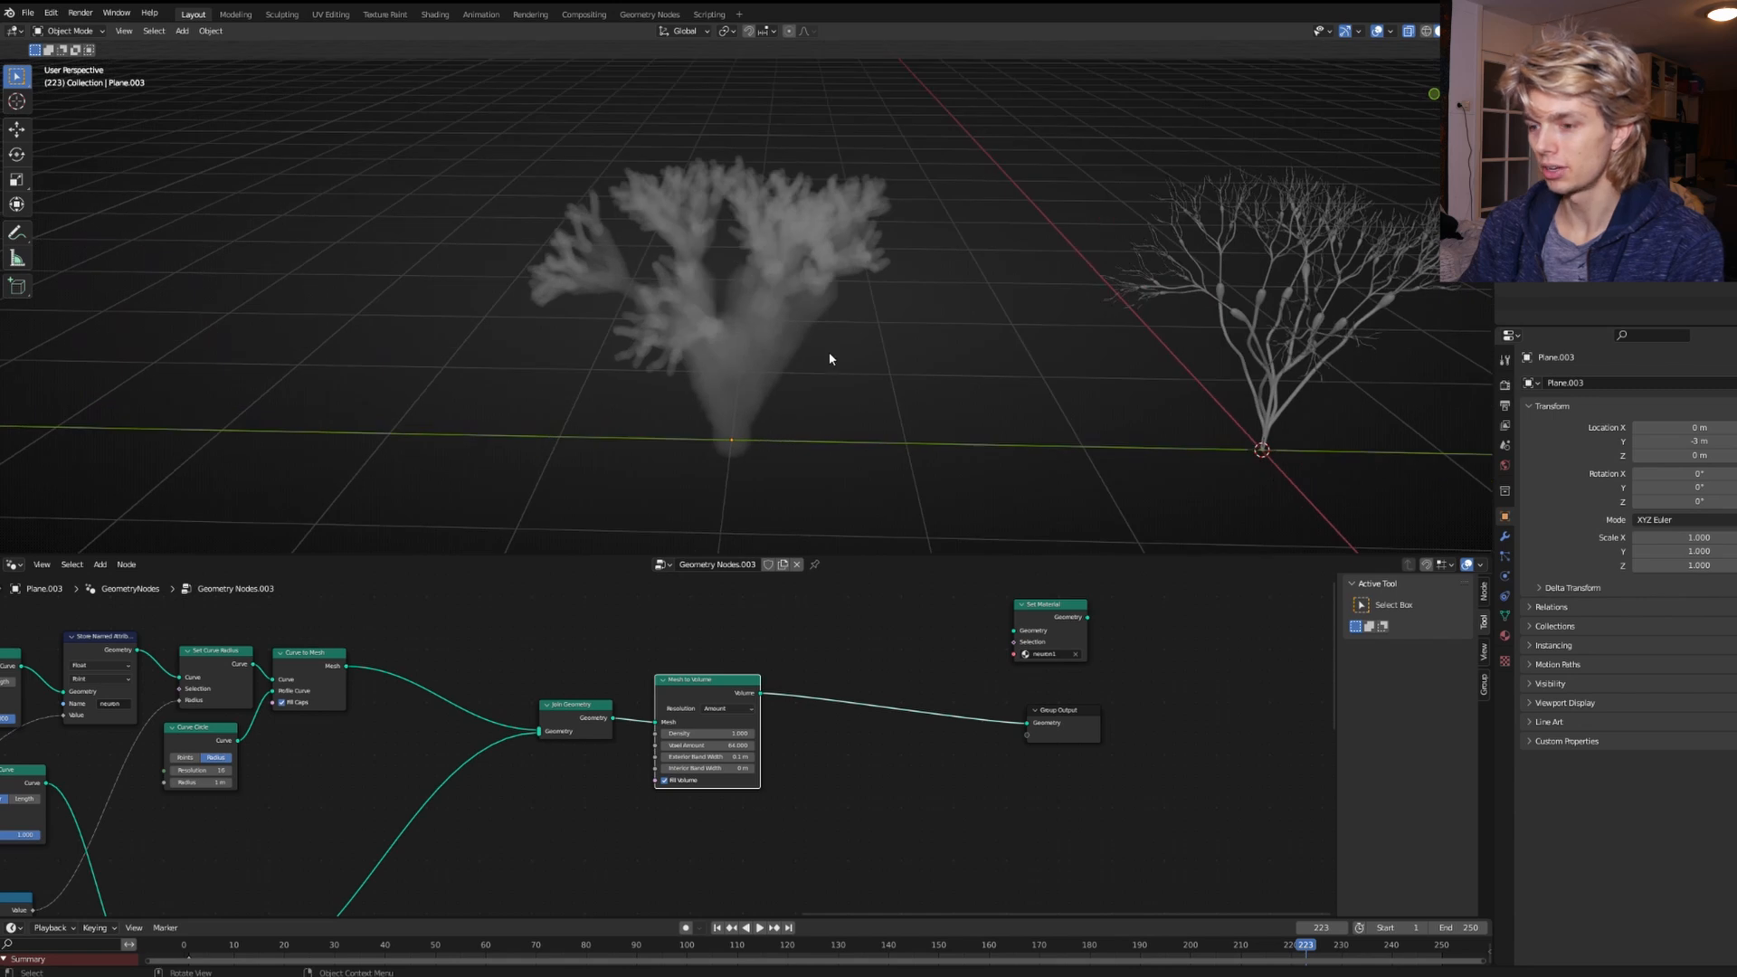
Insert a Volume to Mesh node between Mesh to Volume and Group Output in the duplicated tree's node group.
scroll(809, 653, "up", 2)
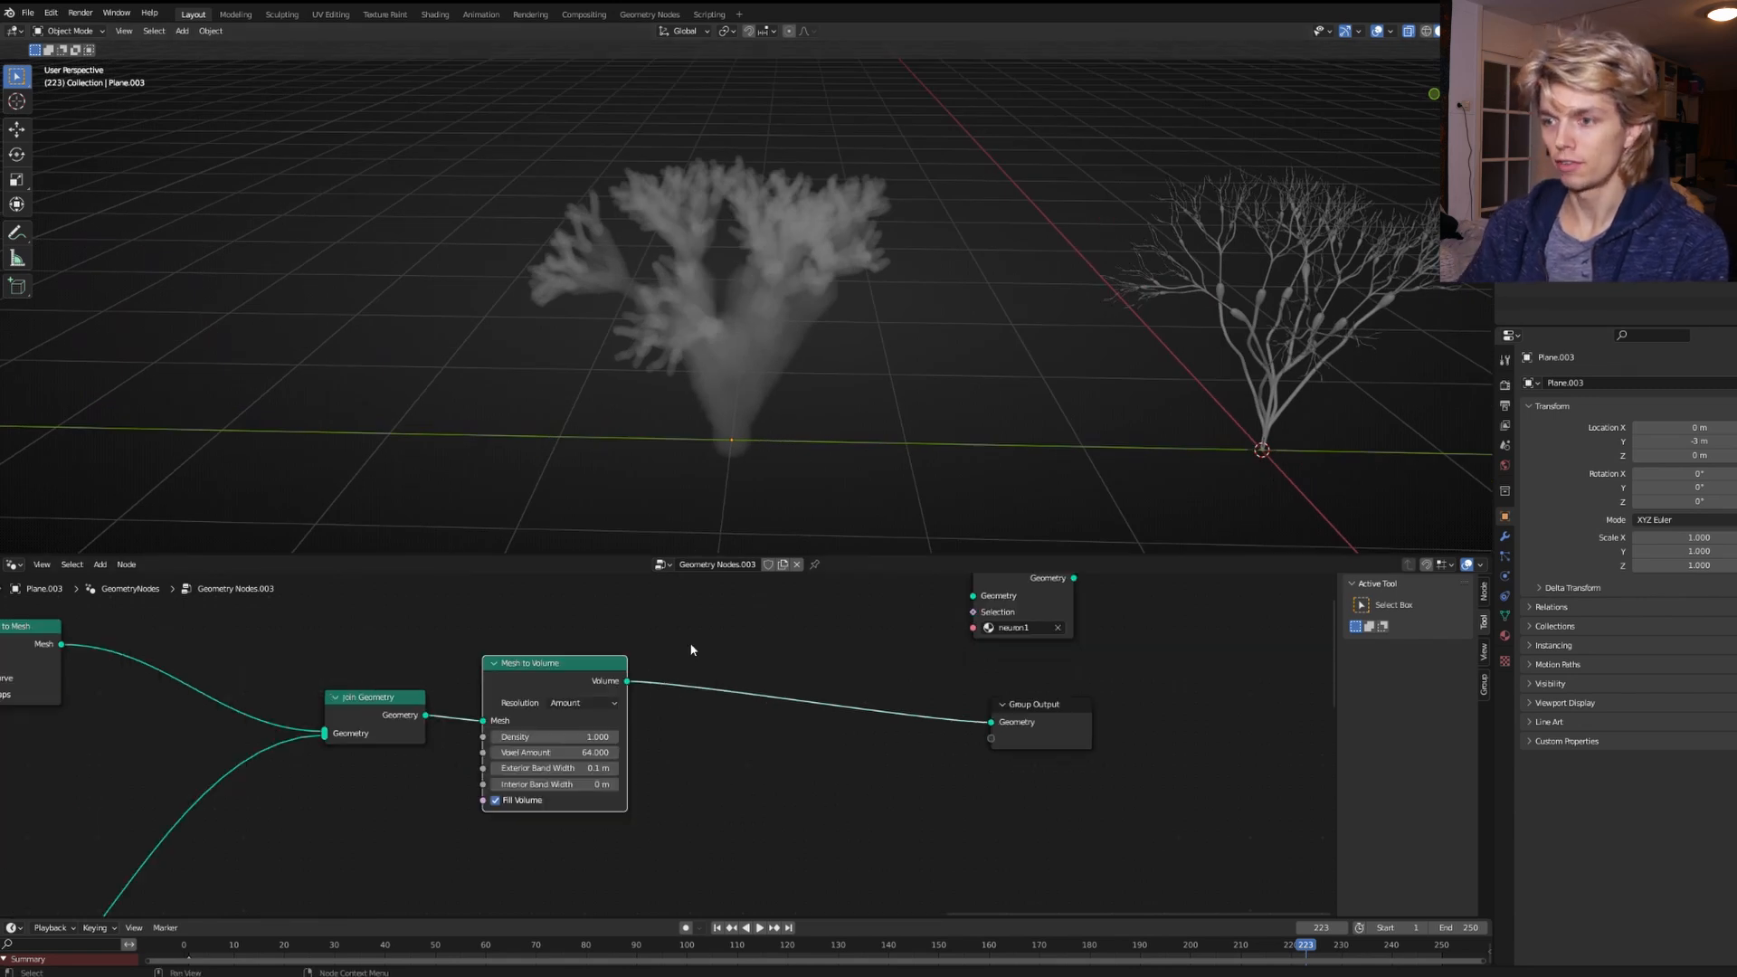
key("shift+a")
type("vol")
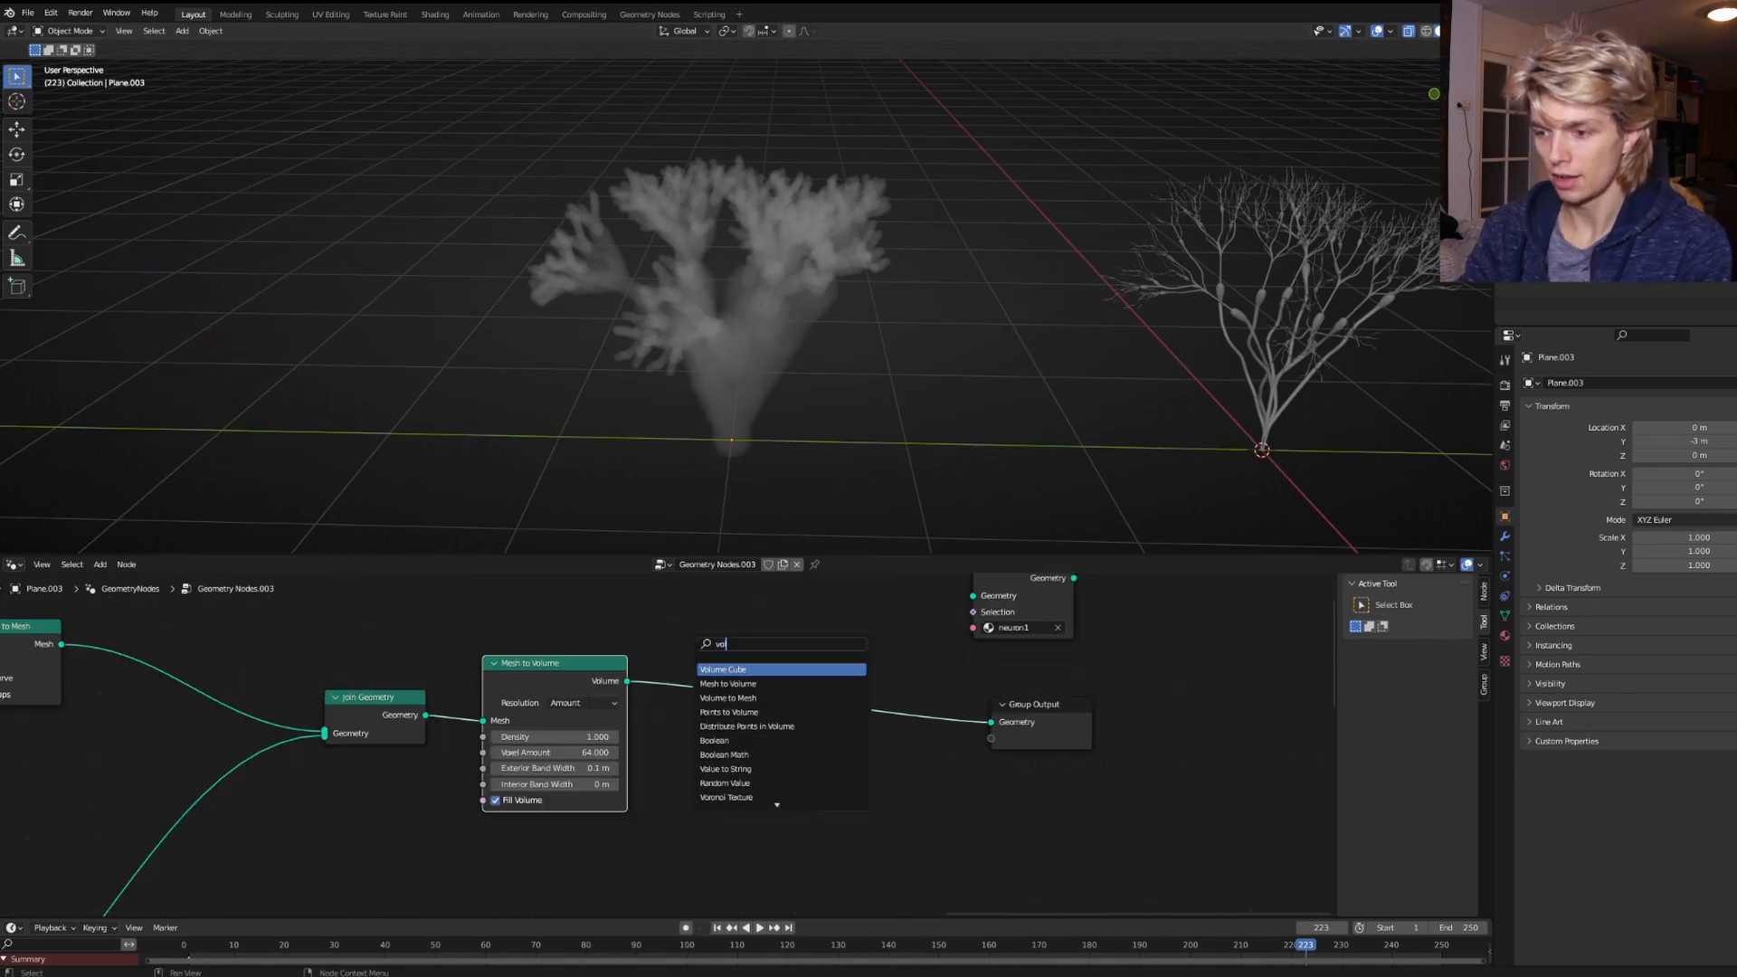
left_click(717, 698)
left_click(715, 711)
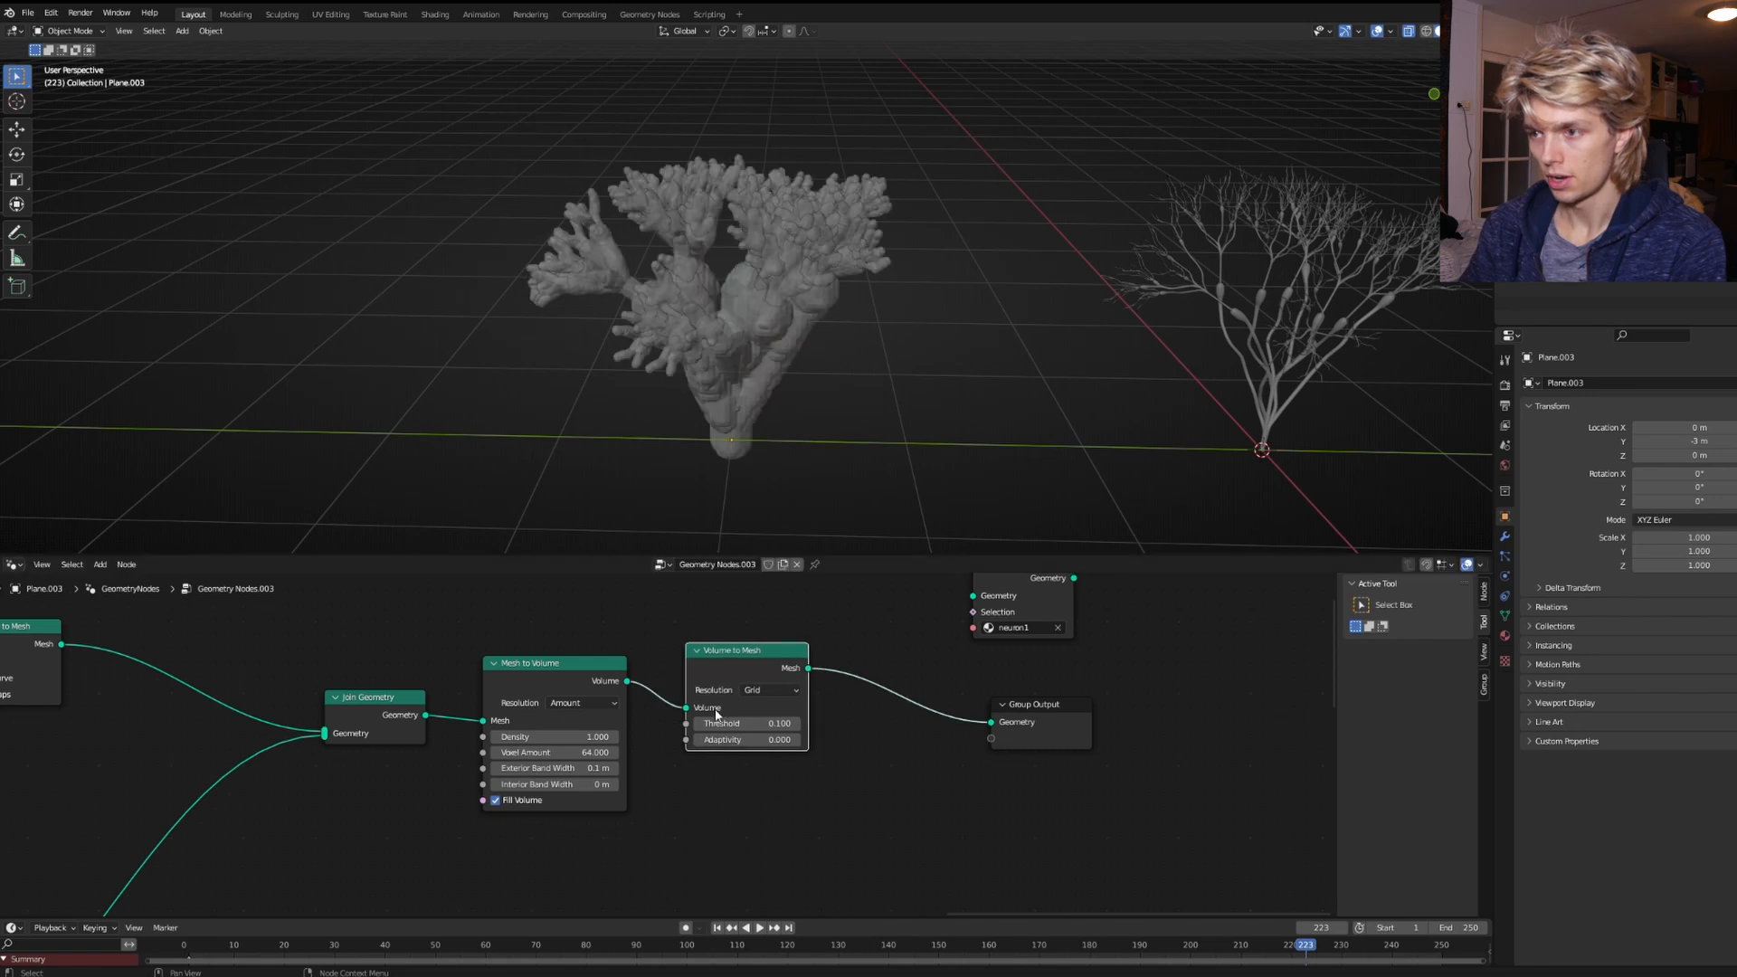
Inspect the converted tree's surface and branch intersections up close, with X-ray display off and on.
key("alt+z")
scroll(812, 443, "up", 5)
mouse_move(811, 442)
middle_mouse_down()
mouse_move(1100, 285)
mouse_move(1004, 358)
mouse_move(933, 370)
middle_mouse_up()
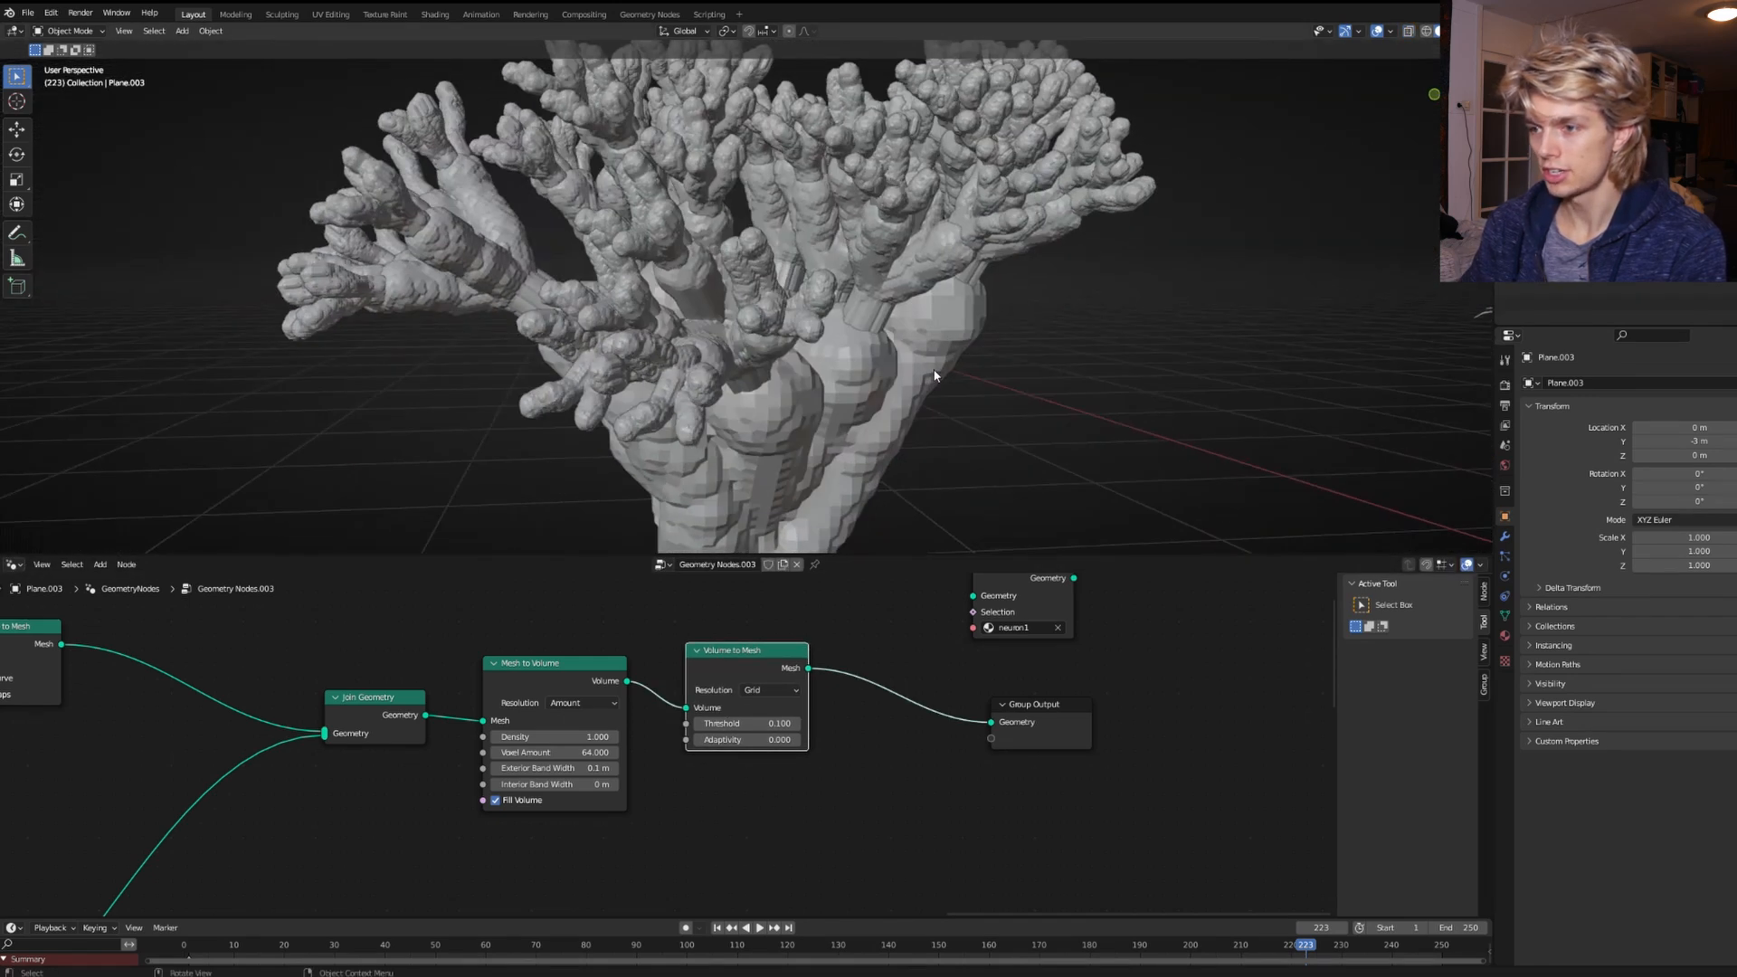
left_click(1408, 32)
scroll(1087, 306, "up", 6)
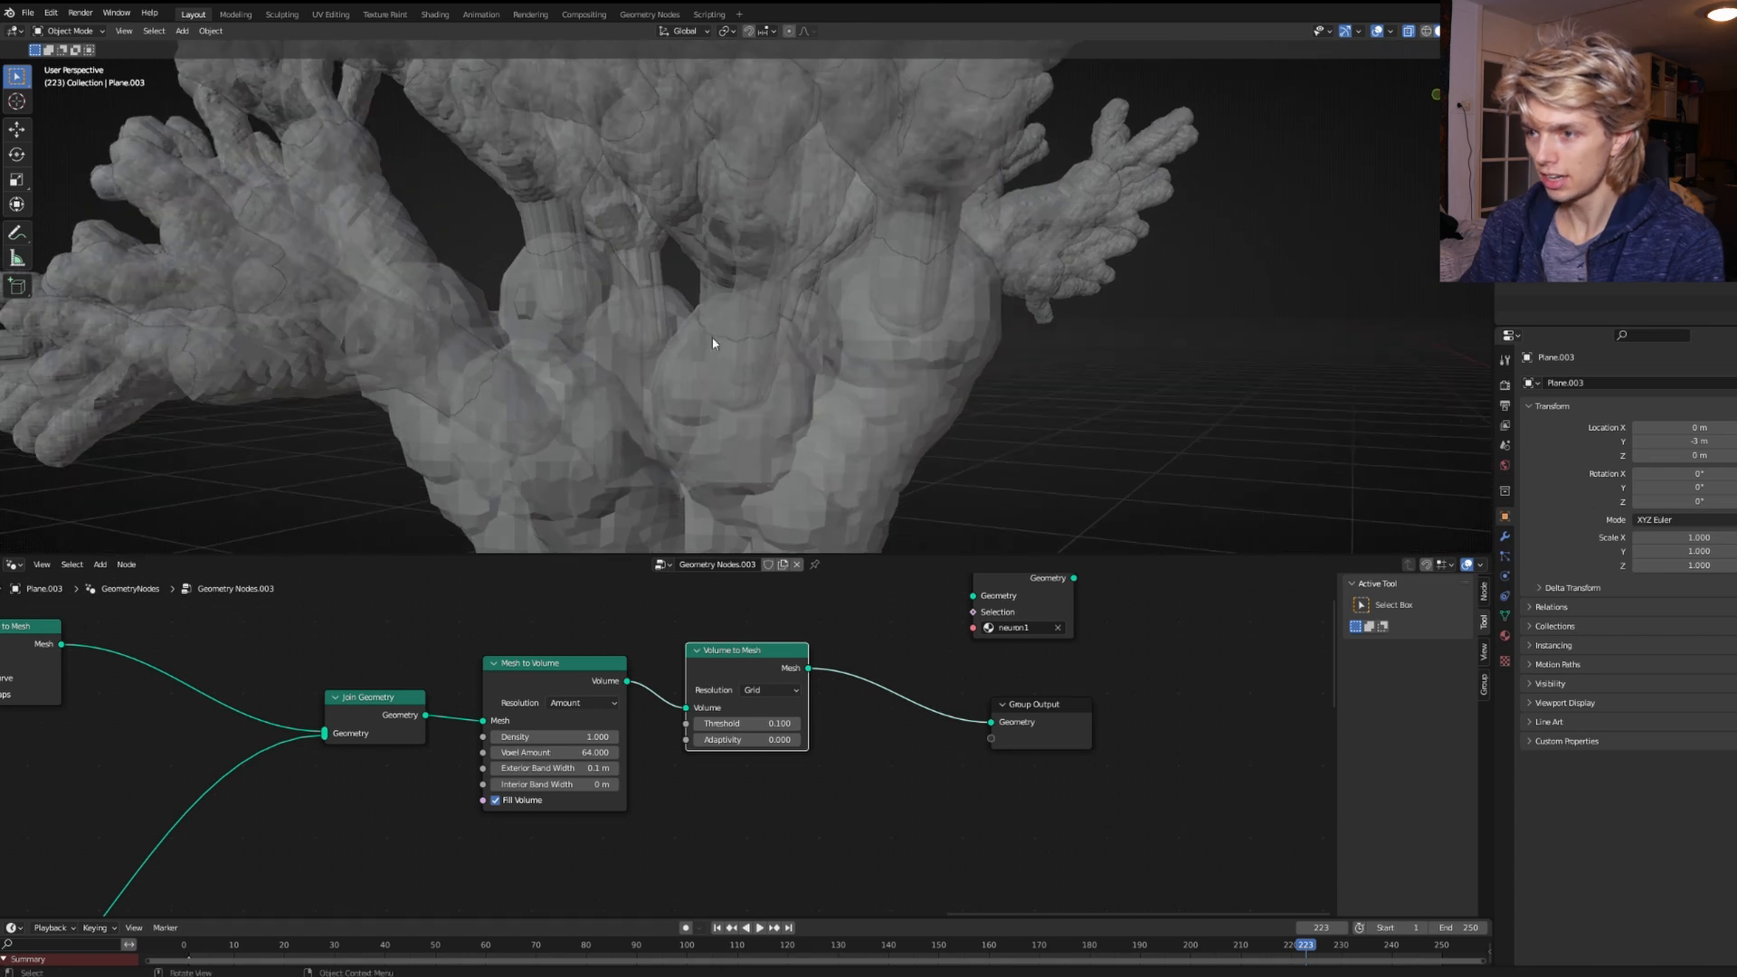
scroll(784, 383, "down", 6)
scroll(895, 427, "up", 3)
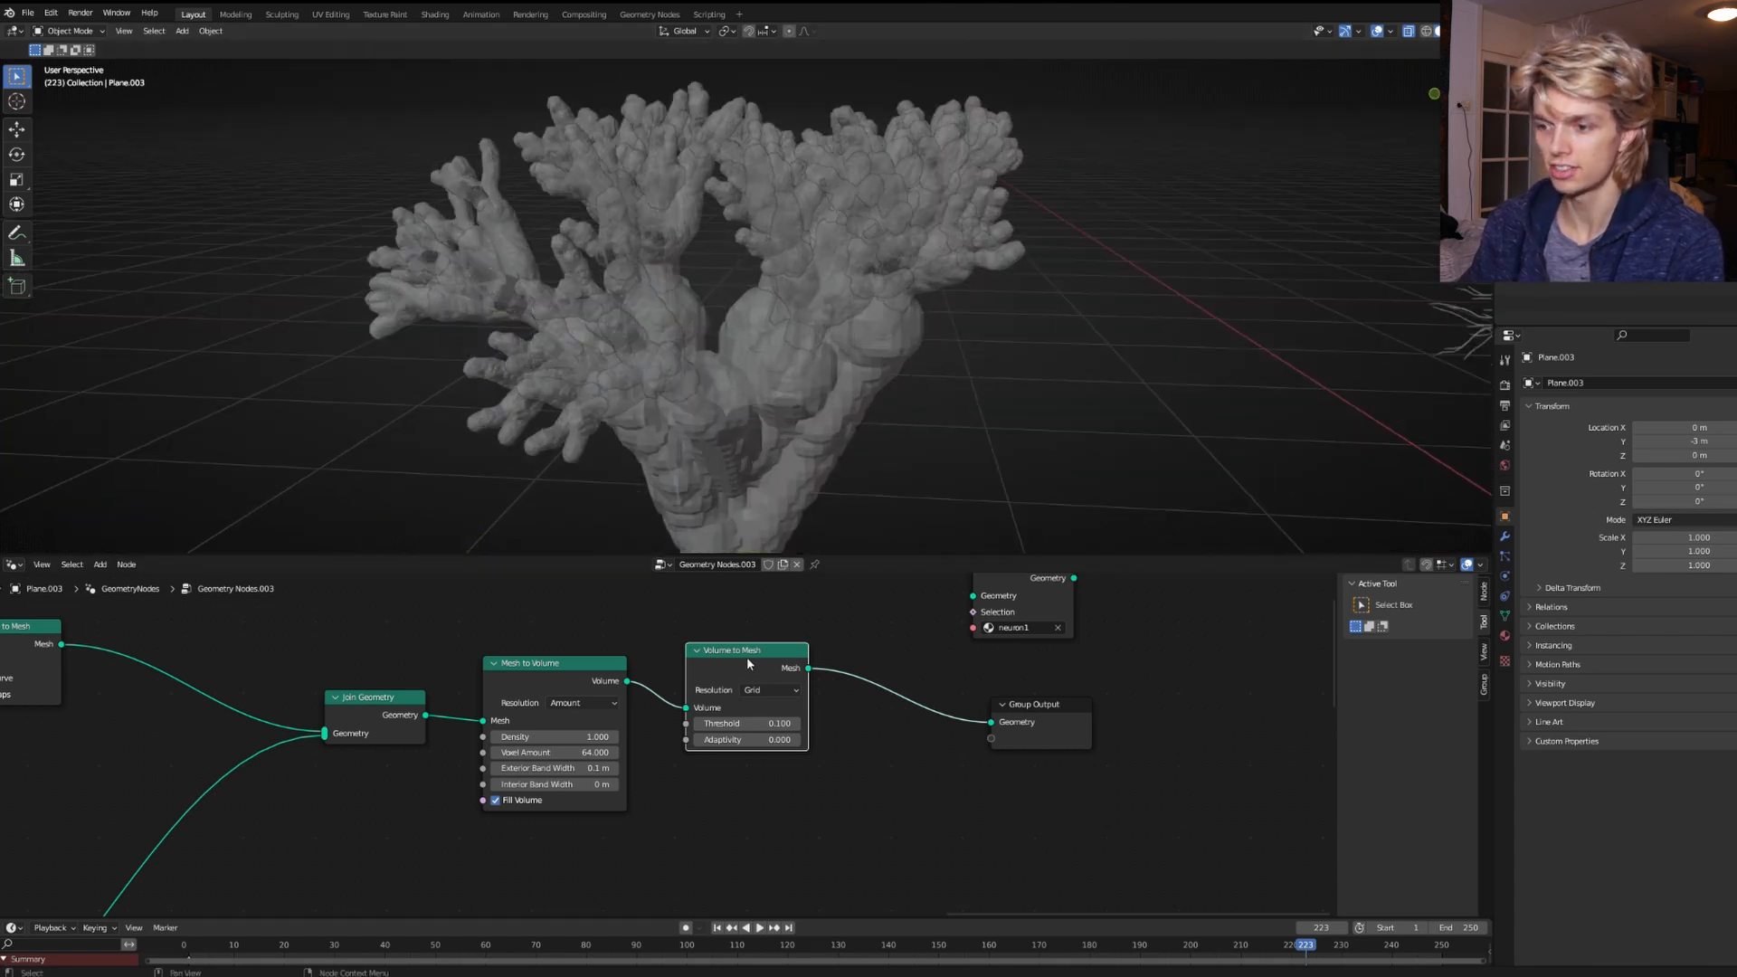
Shift the Mesh to Volume and Volume to Mesh nodes away from Join Geometry and insert a Realize Instances node in the gap.
left_click_drag(866, 774, 543, 675)
left_click_drag(542, 672, 661, 672)
key("shift+a")
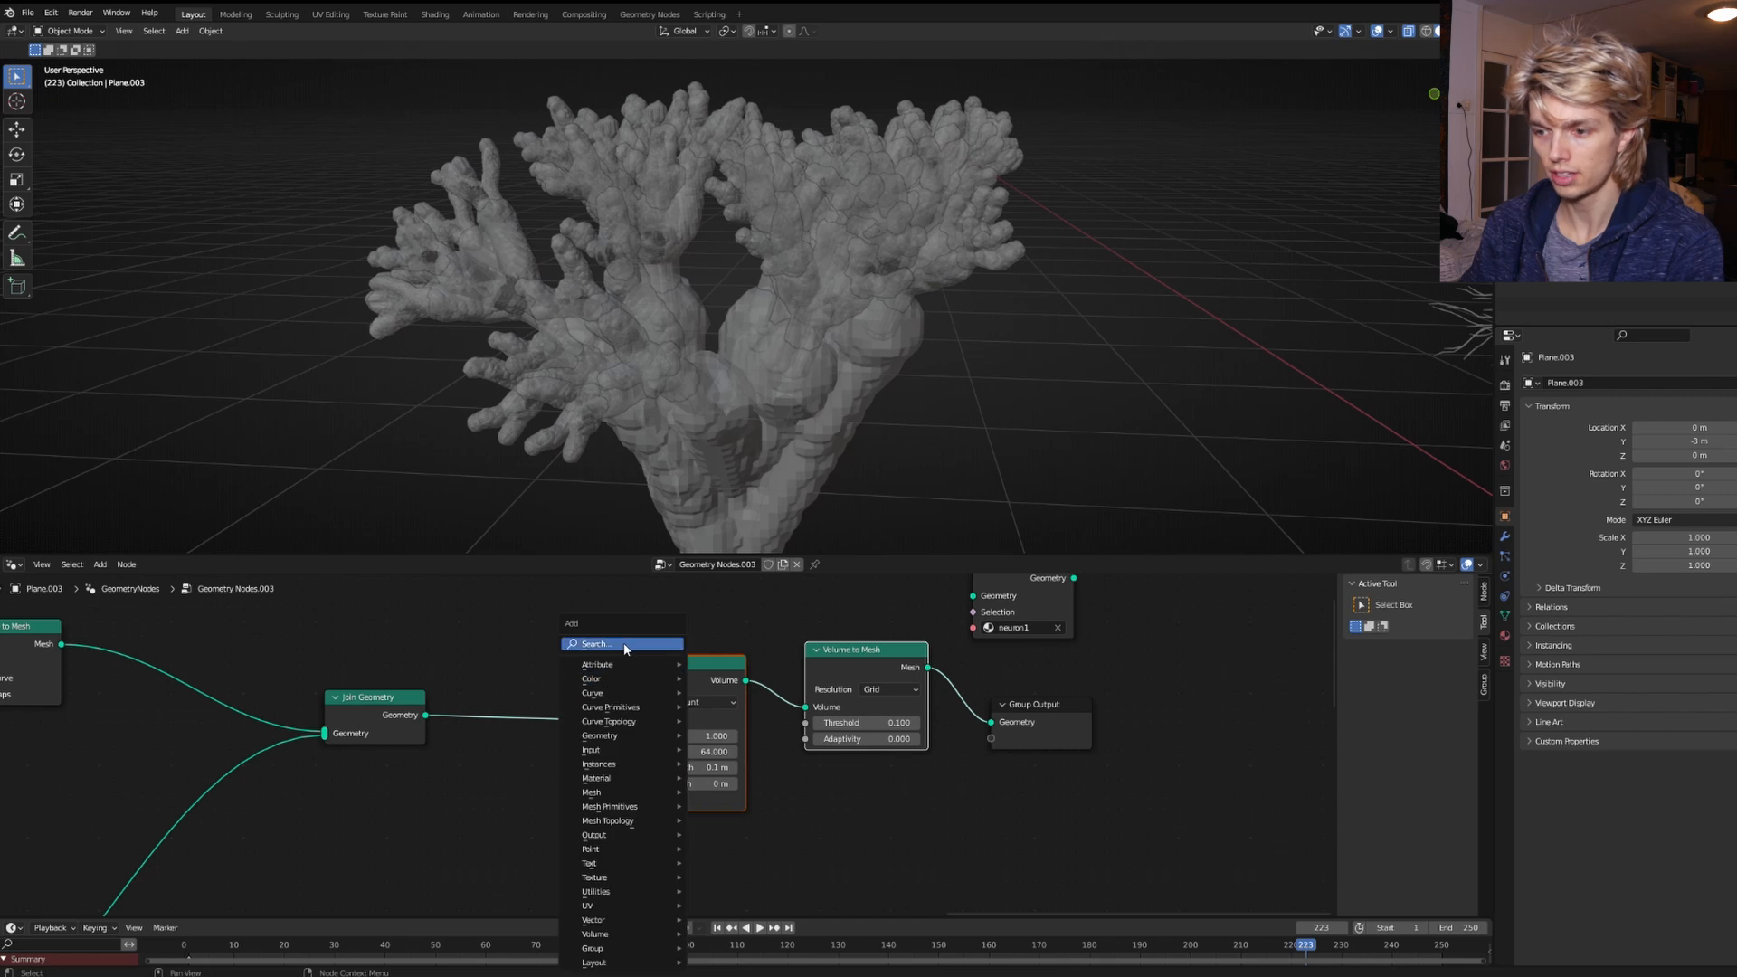
left_click(624, 644)
type("res")
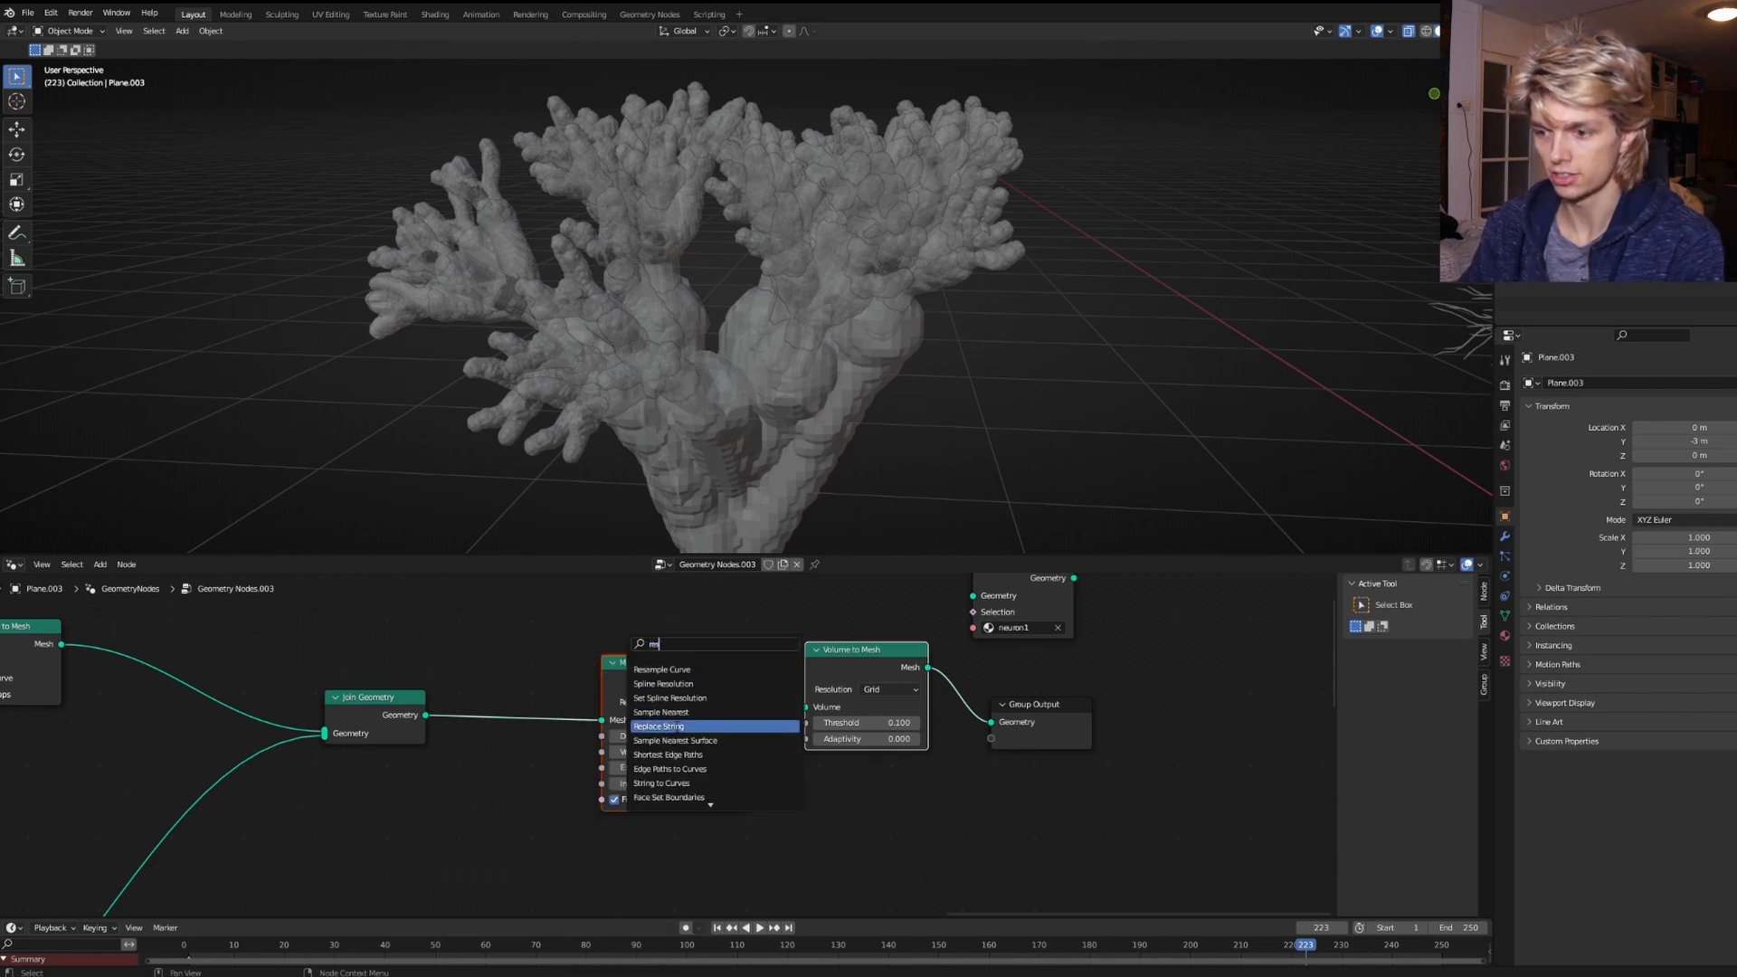
key("BackSpace")
type("al")
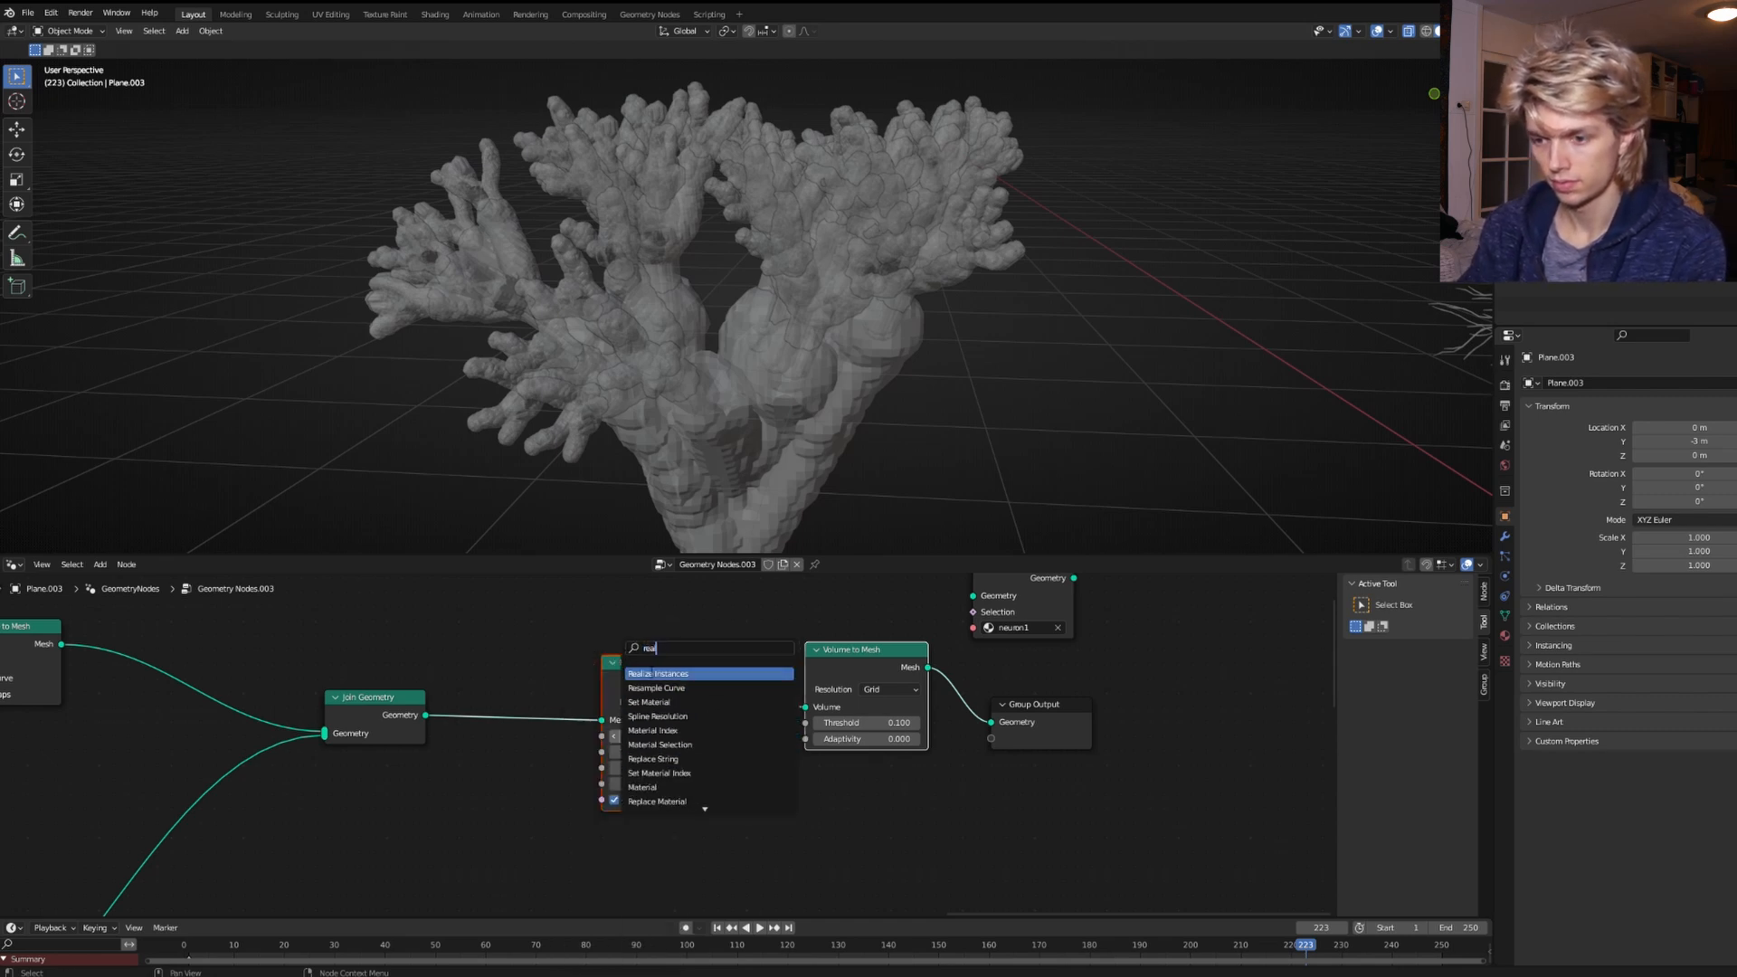
left_click(652, 673)
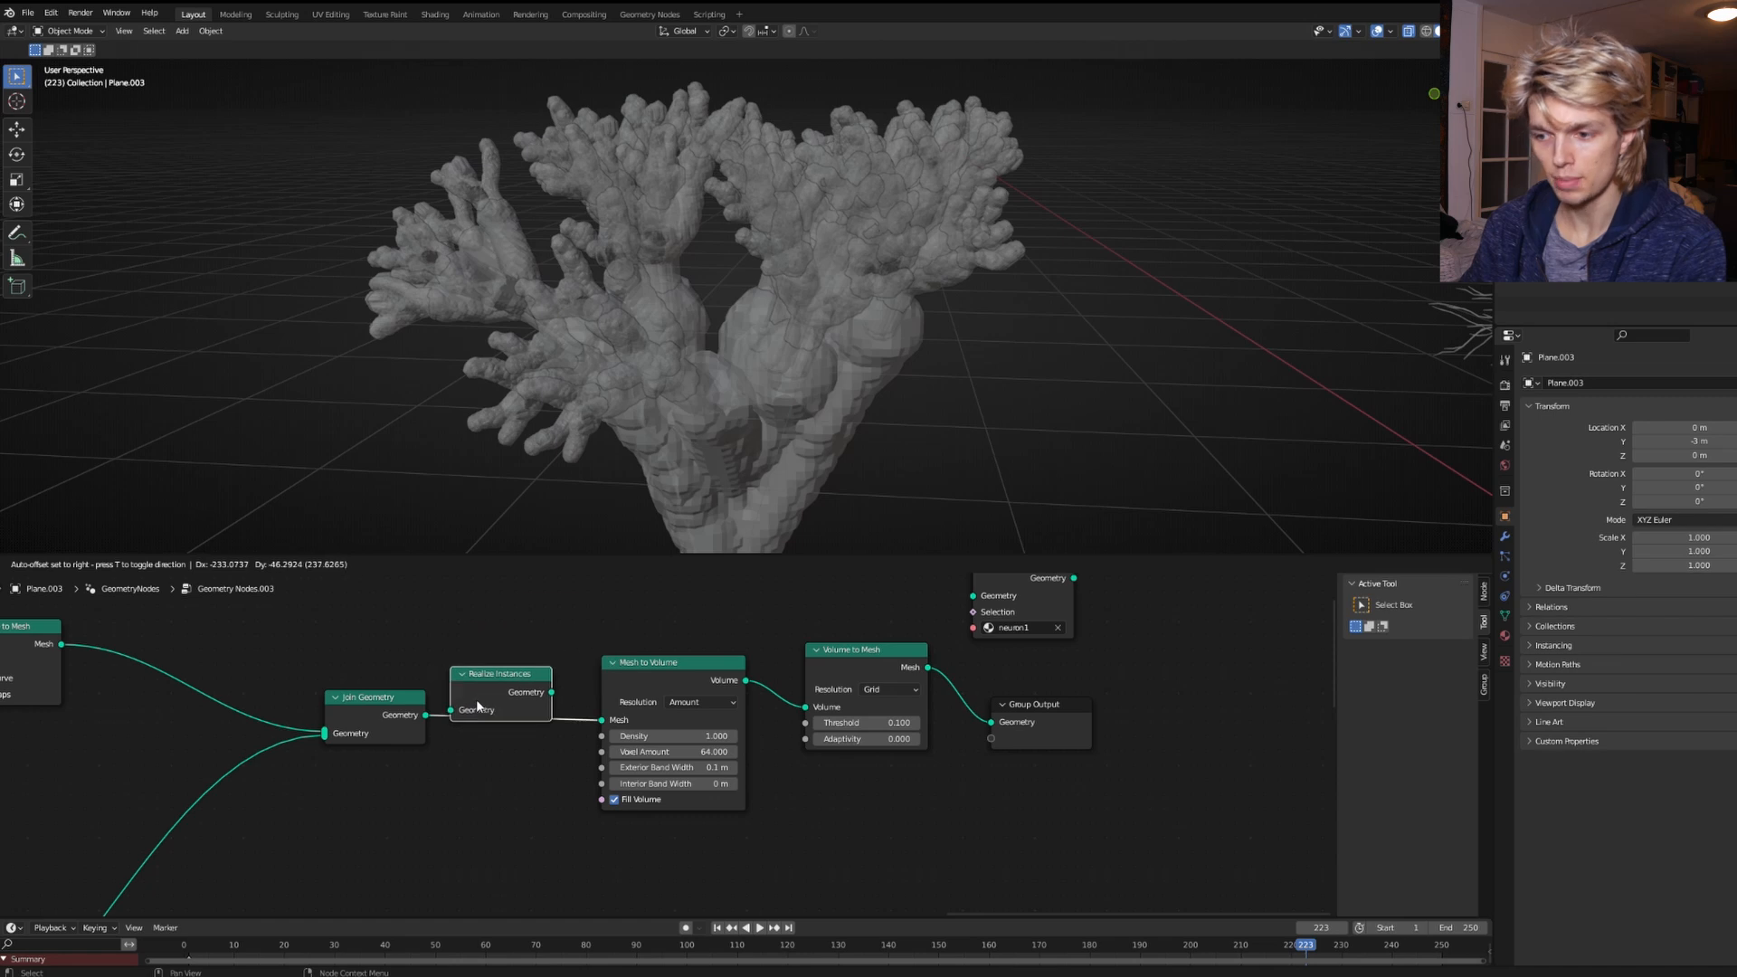
left_click(485, 729)
mouse_move(816, 412)
middle_mouse_down()
mouse_move(879, 349)
mouse_move(1191, 436)
mouse_move(969, 375)
mouse_move(1123, 371)
mouse_move(601, 366)
mouse_move(811, 479)
mouse_move(963, 456)
mouse_move(737, 385)
mouse_move(818, 415)
mouse_move(824, 442)
middle_mouse_up()
left_click(812, 479)
left_click(888, 490)
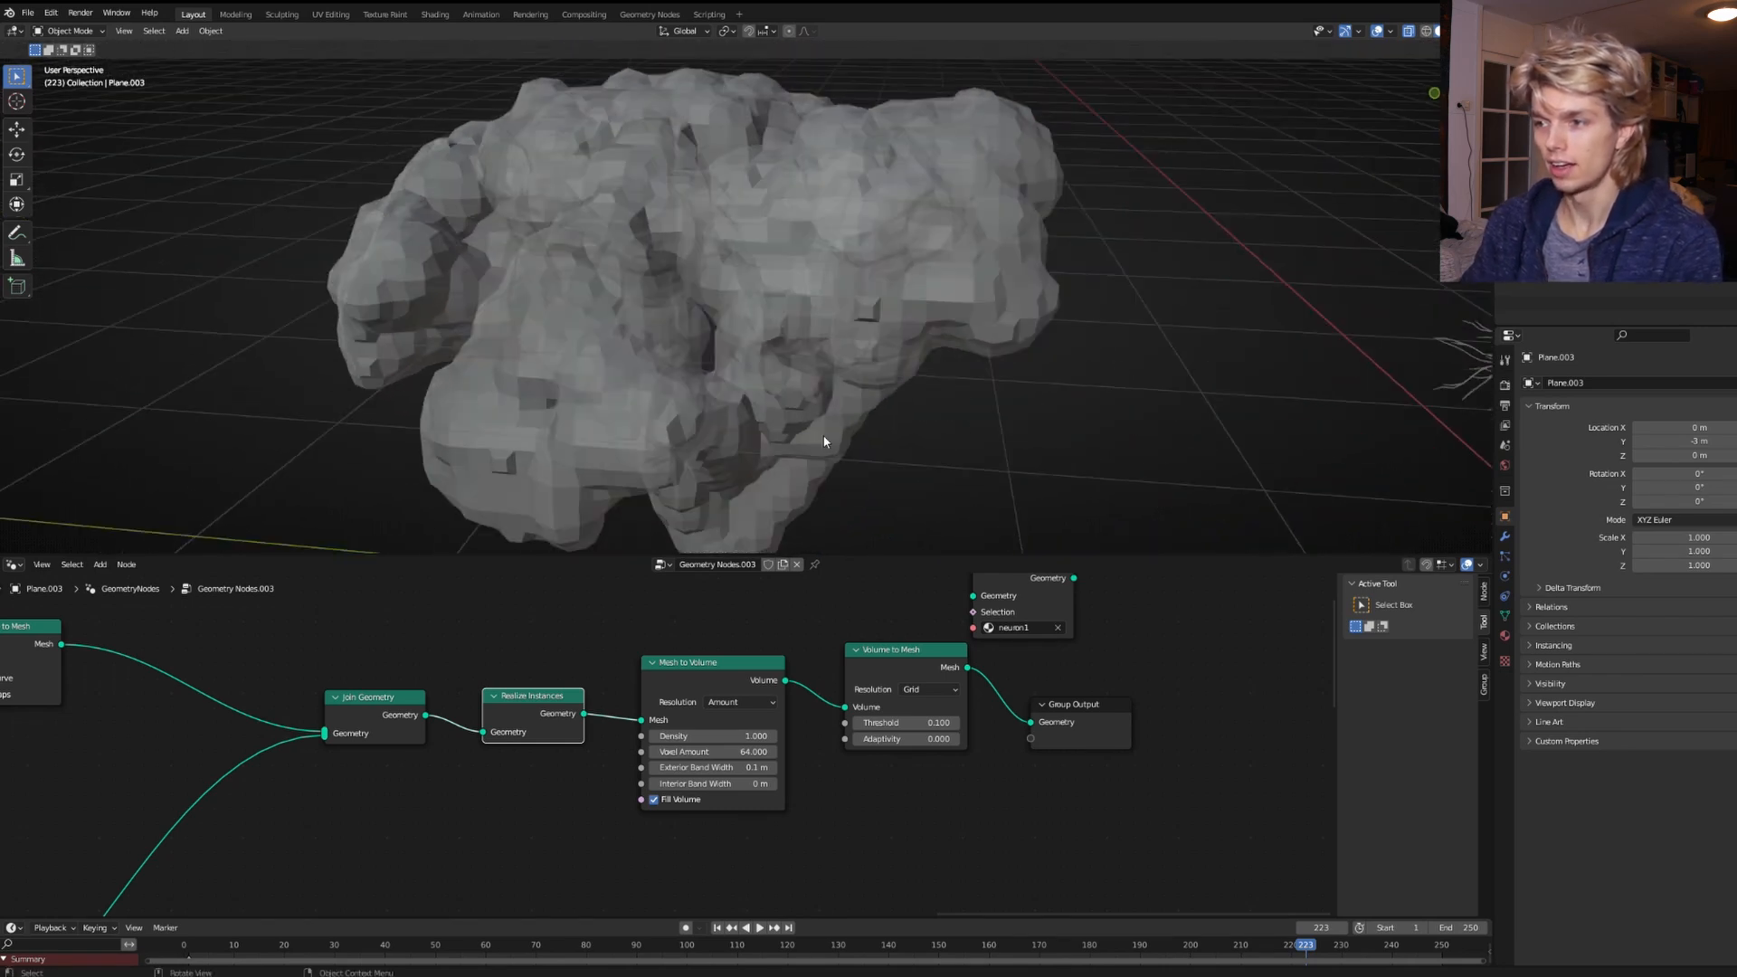
Set the Mesh to Volume node's Exterior Band Width to 0 m and its Voxel Amount to 2500.
scroll(655, 715, "up", 2)
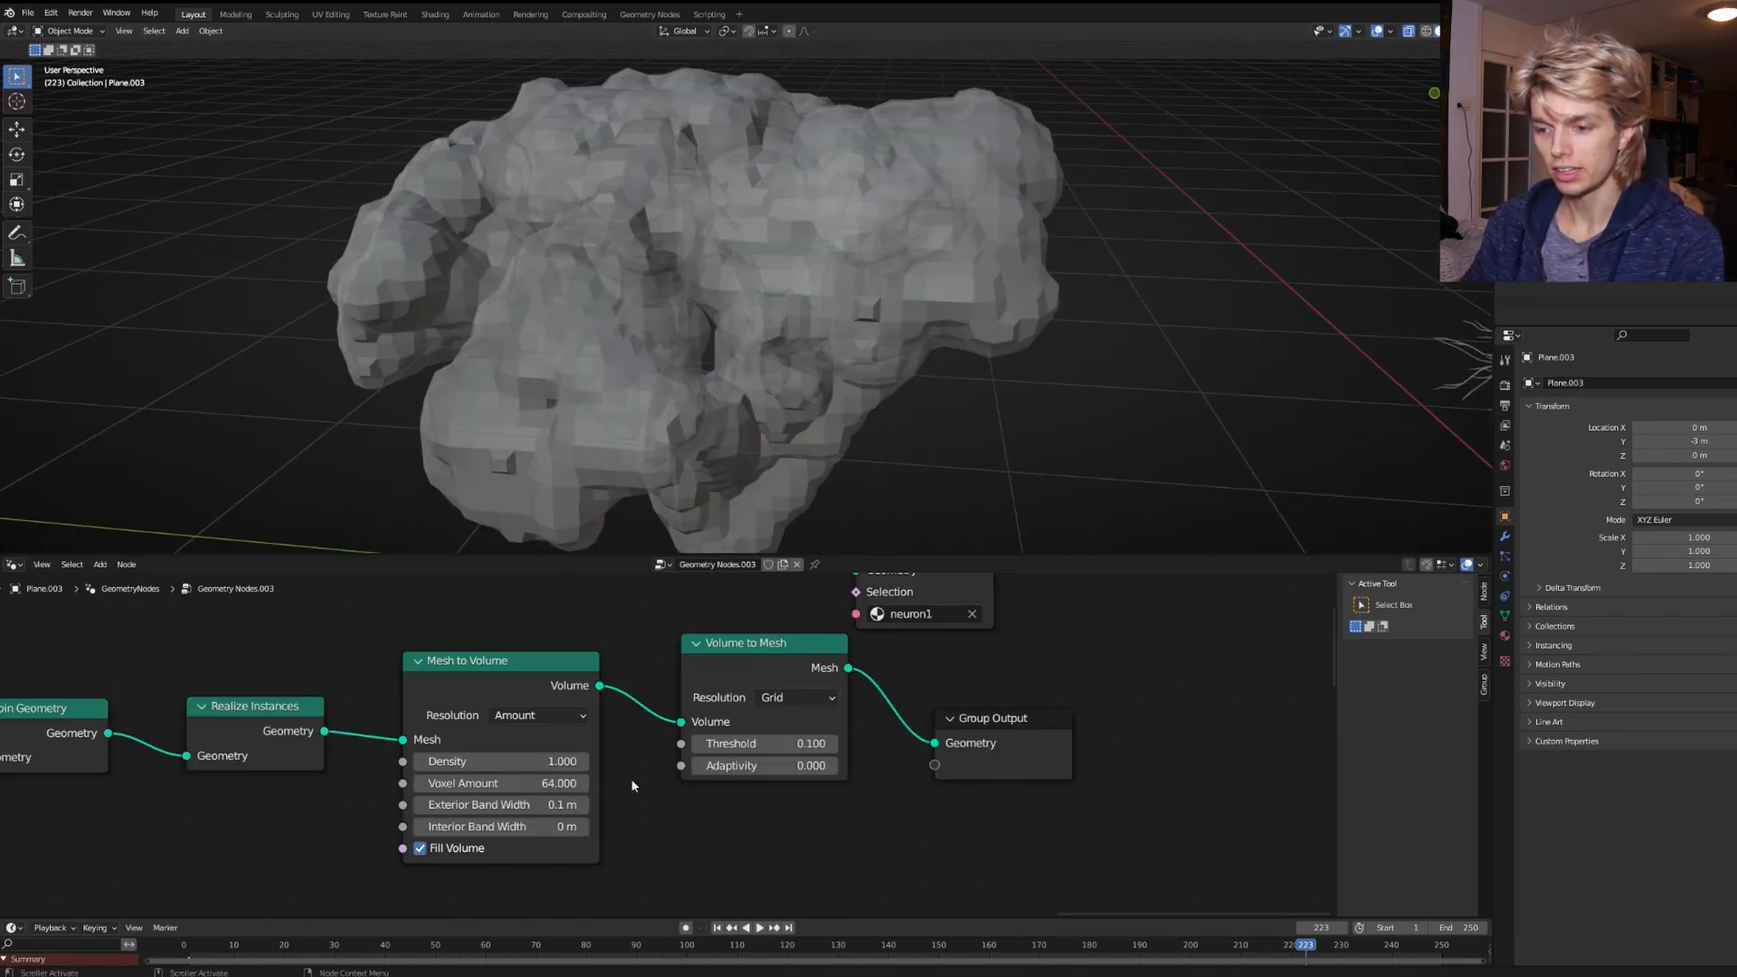
middle_click_drag(631, 785, 648, 764)
left_click(533, 786)
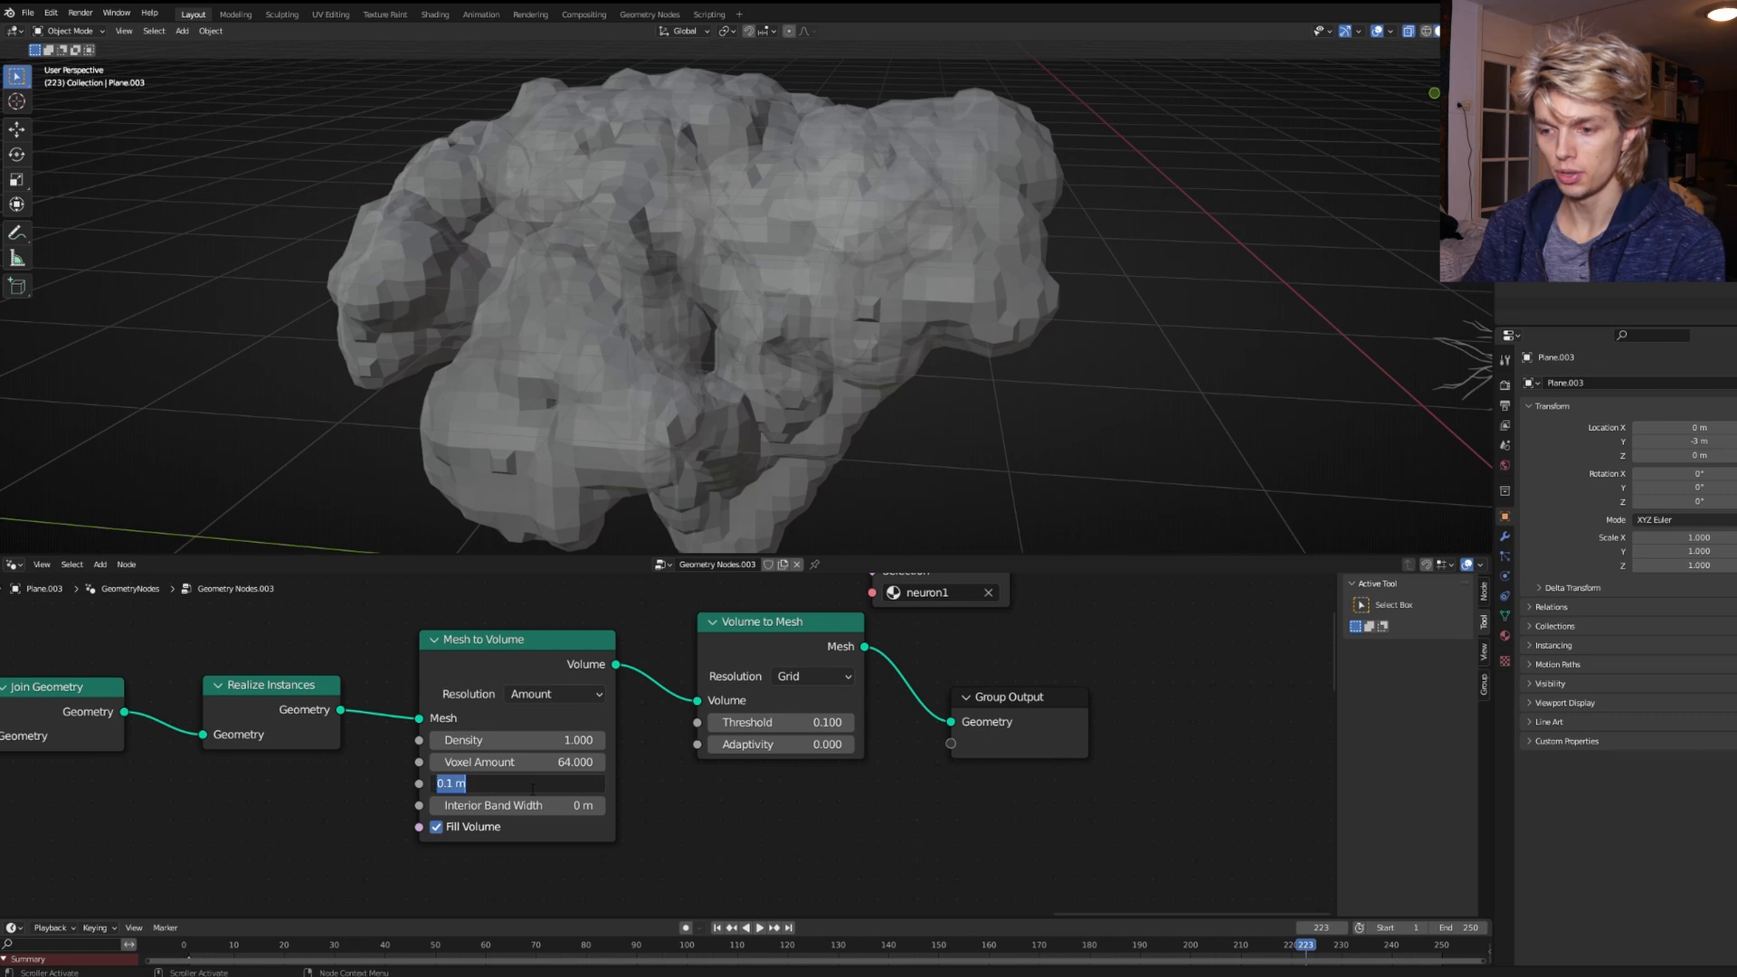
type("0")
key("Return")
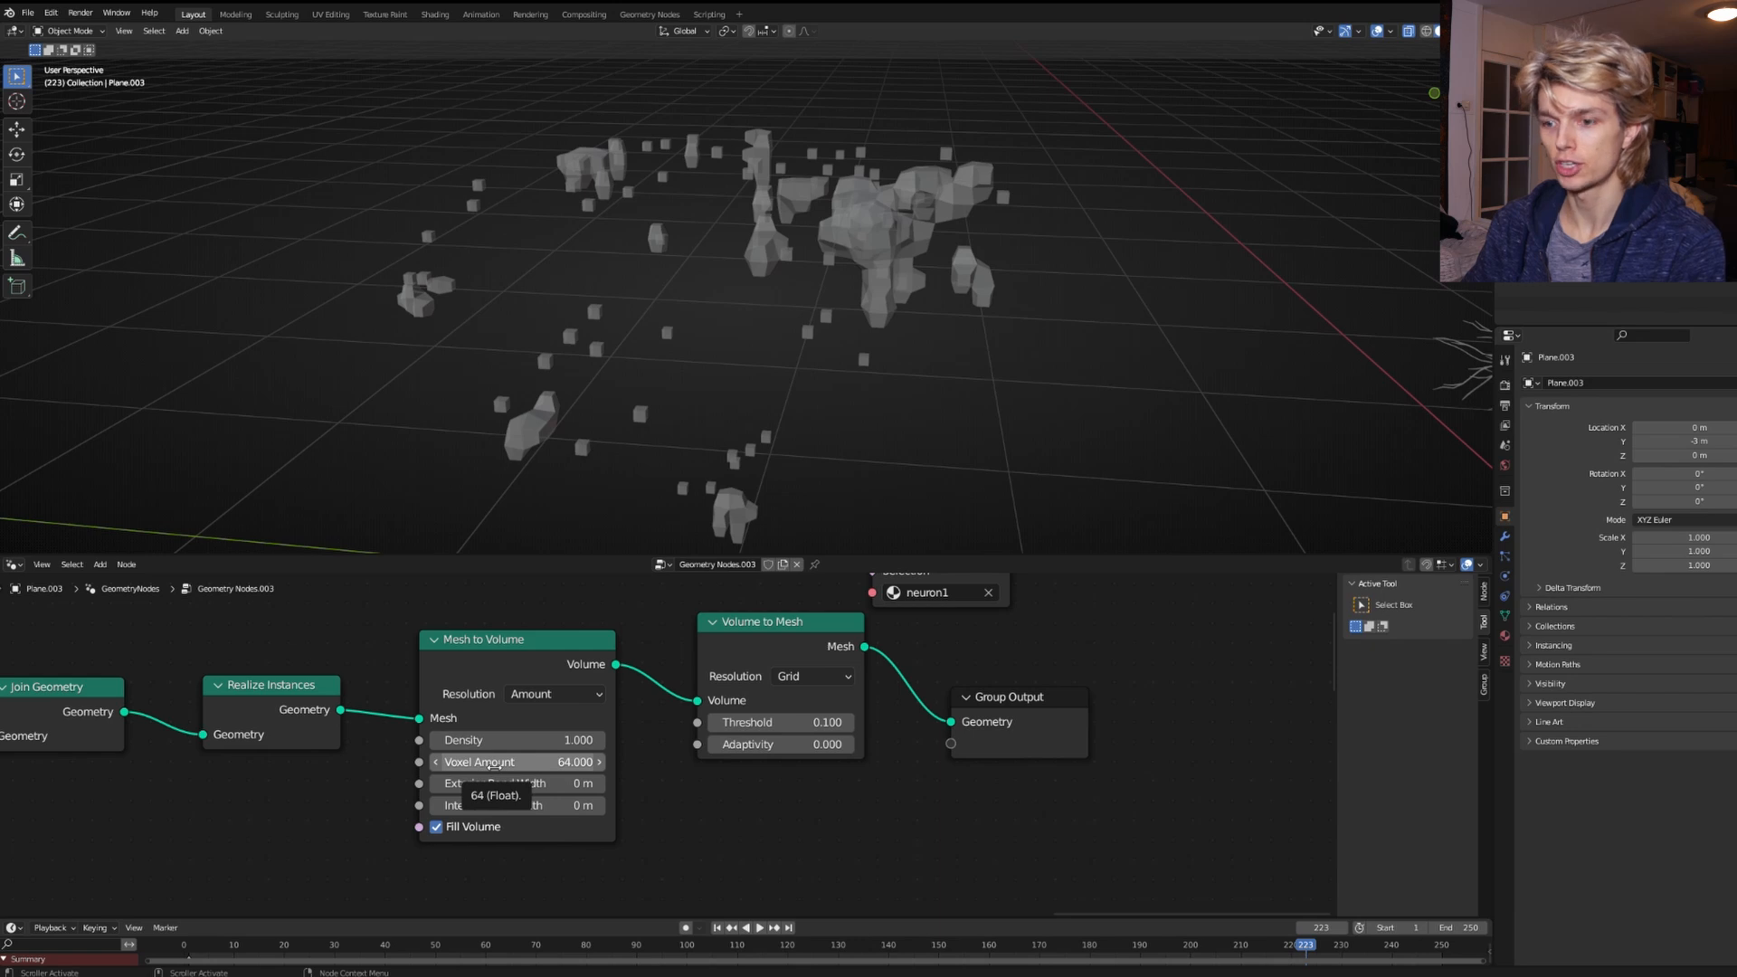
left_click(493, 764)
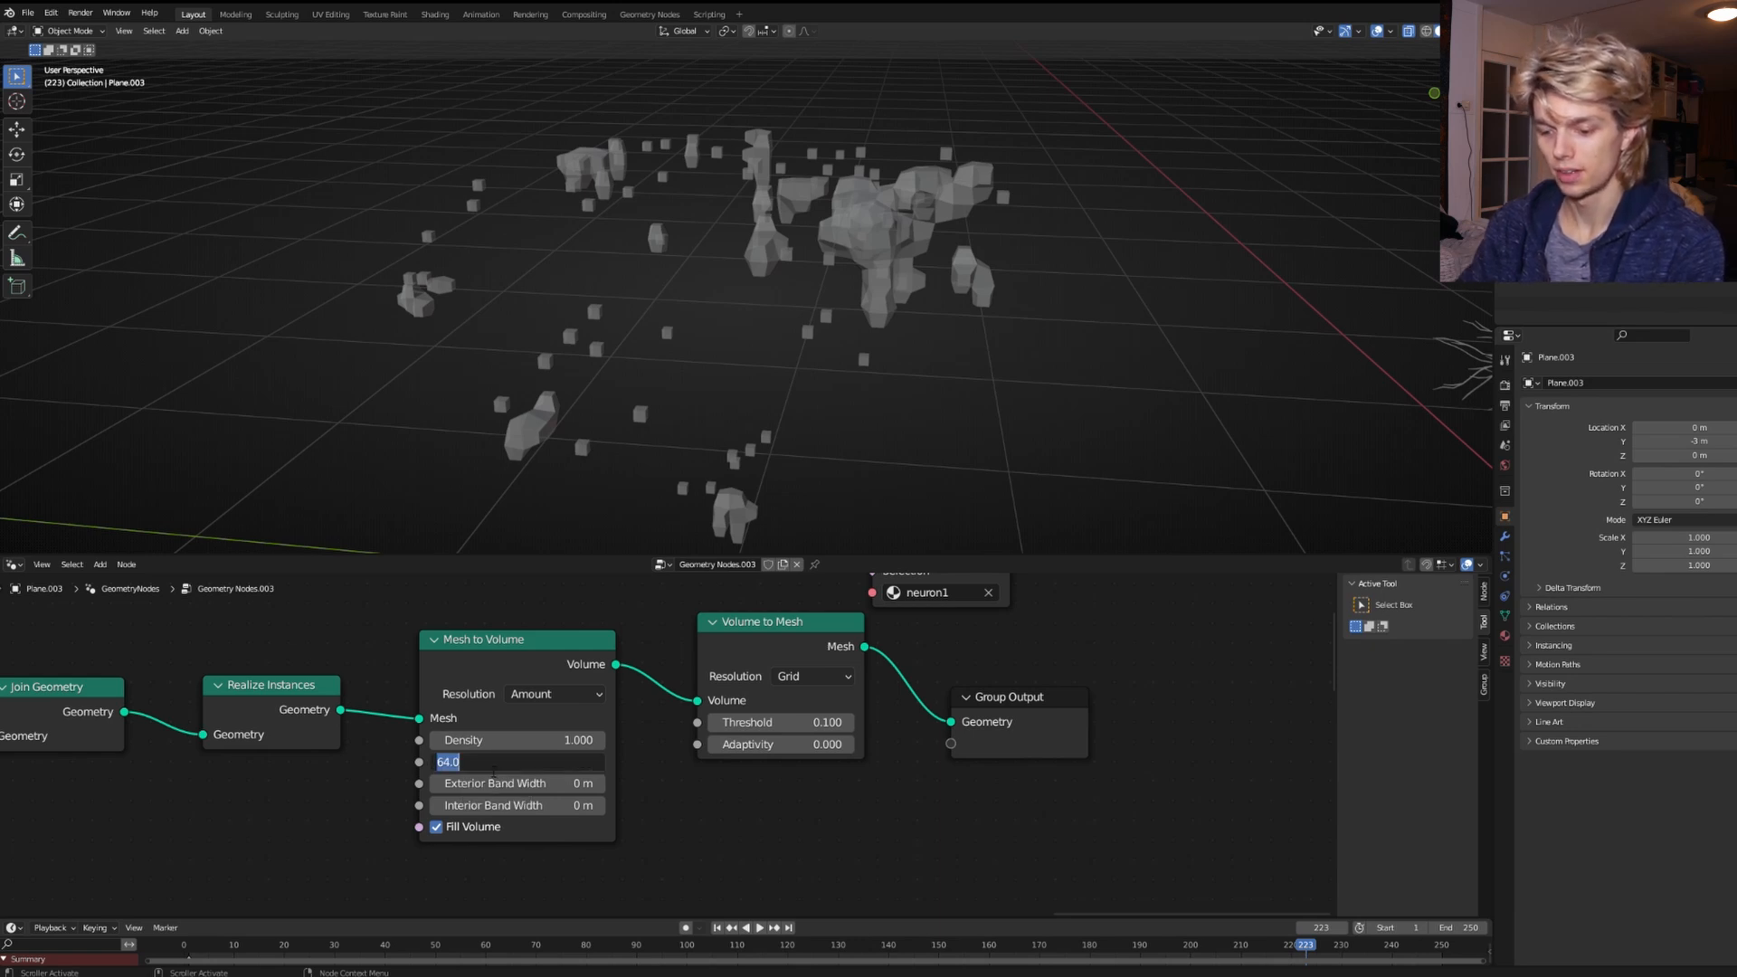
type("2500")
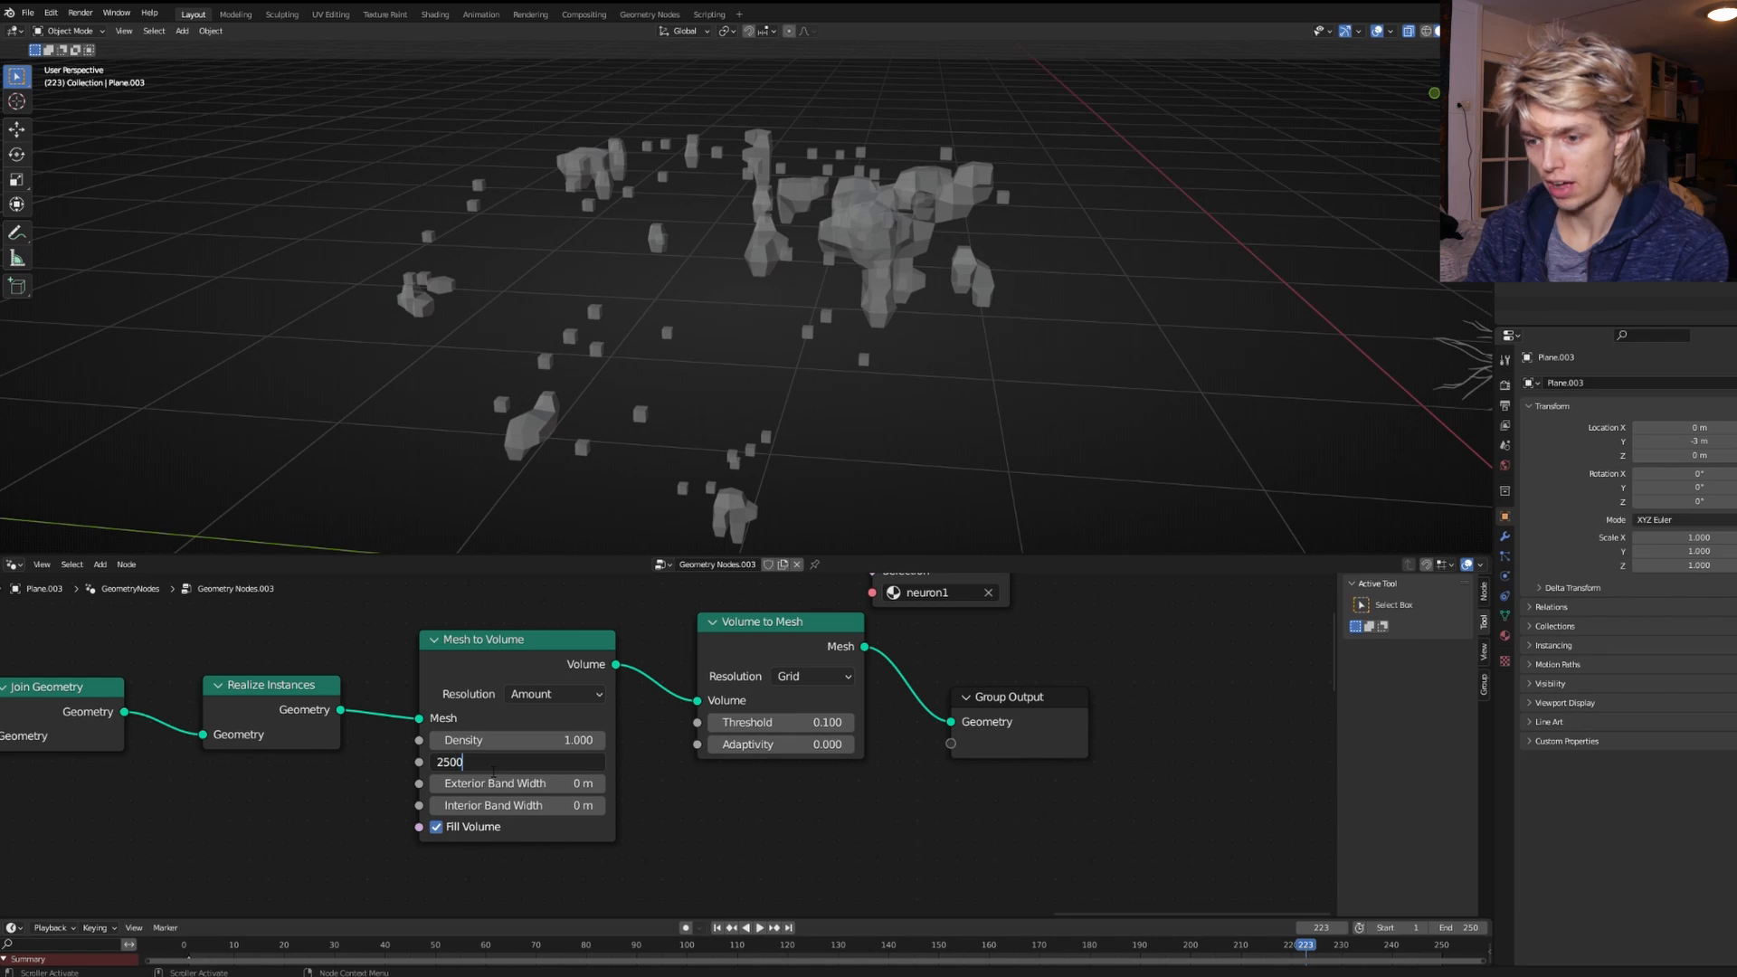
key("Return")
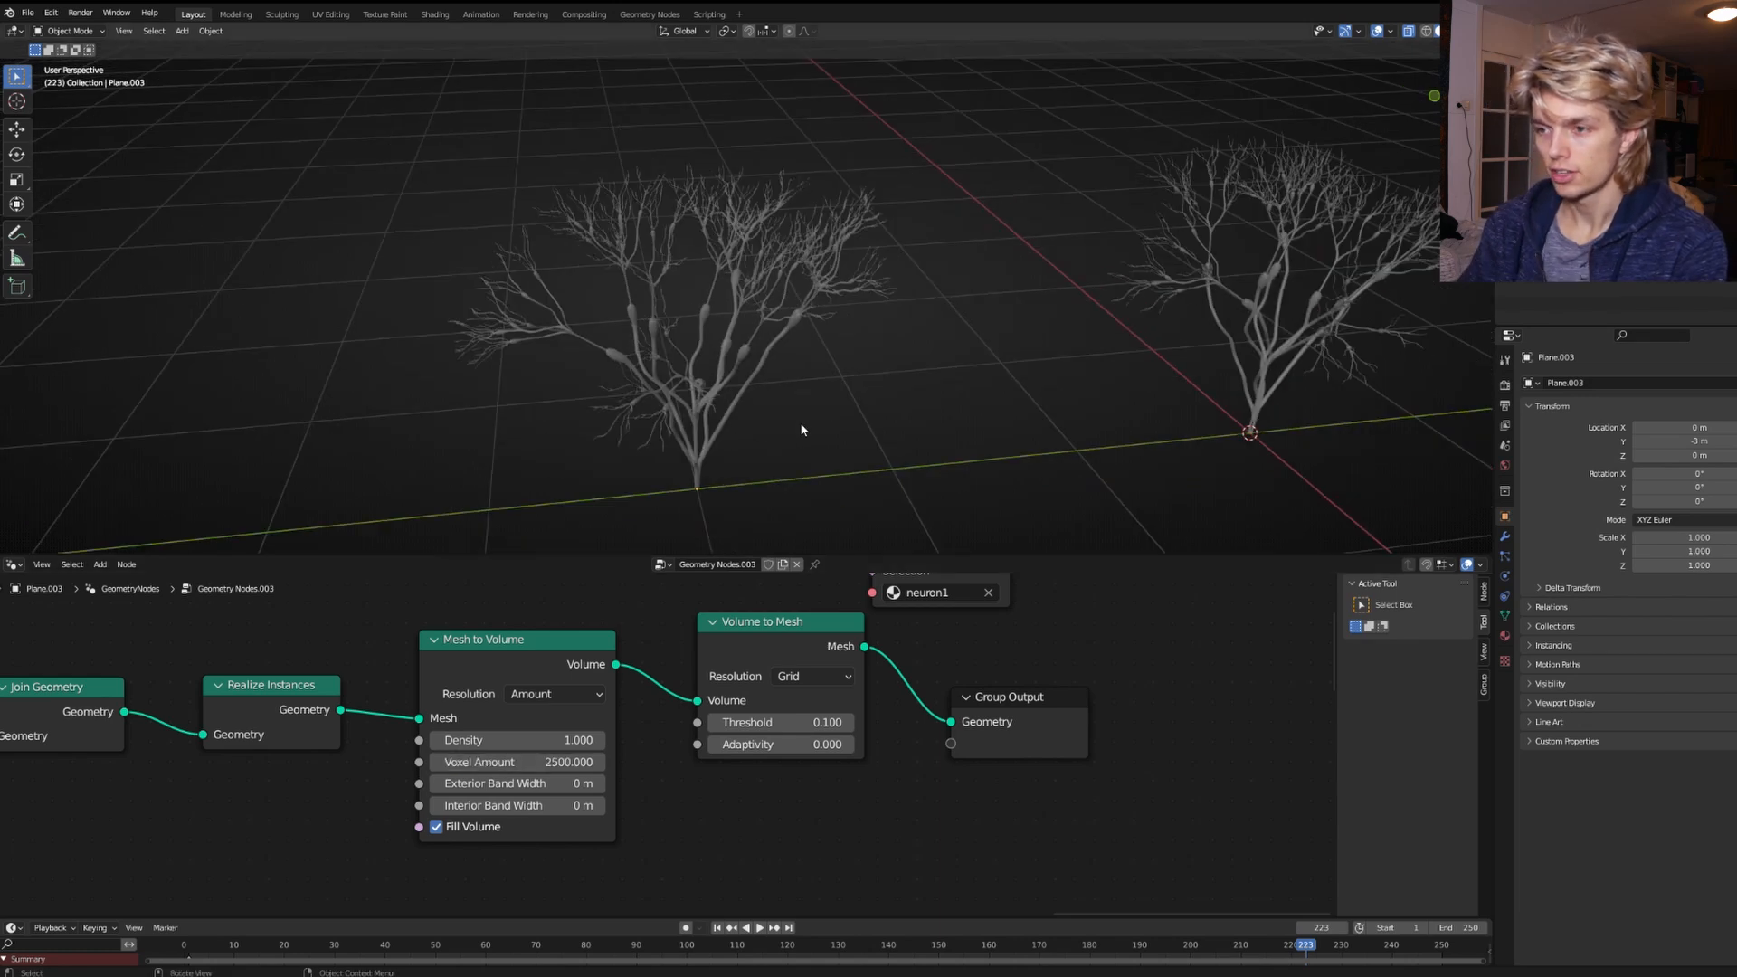
Turn off X-ray display and examine the remeshed branches' surface up close.
middle_click_drag(801, 422, 753, 399)
scroll(747, 367, "up", 7)
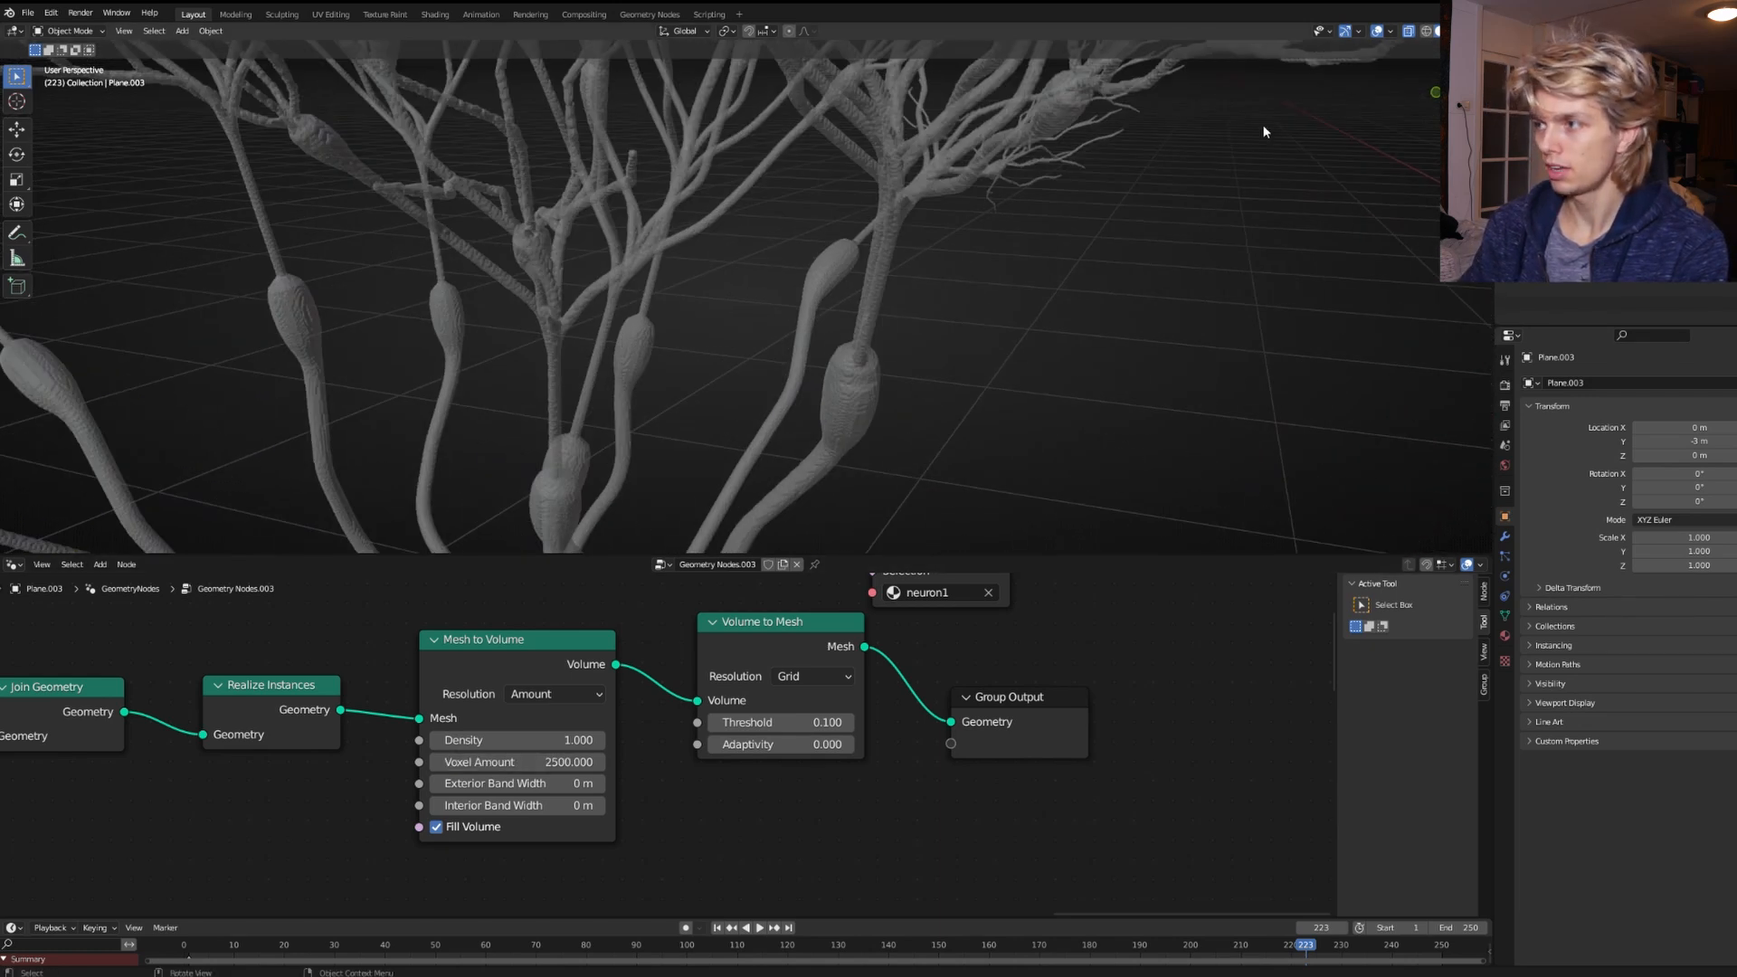
left_click(1408, 32)
scroll(937, 333, "up", 4)
middle_click_drag(937, 335, 932, 284)
scroll(697, 728, "down", 5)
Move Group Output farther from Volume to Mesh and insert a Set Shade Smooth node between them.
middle_click_drag(705, 727, 560, 727)
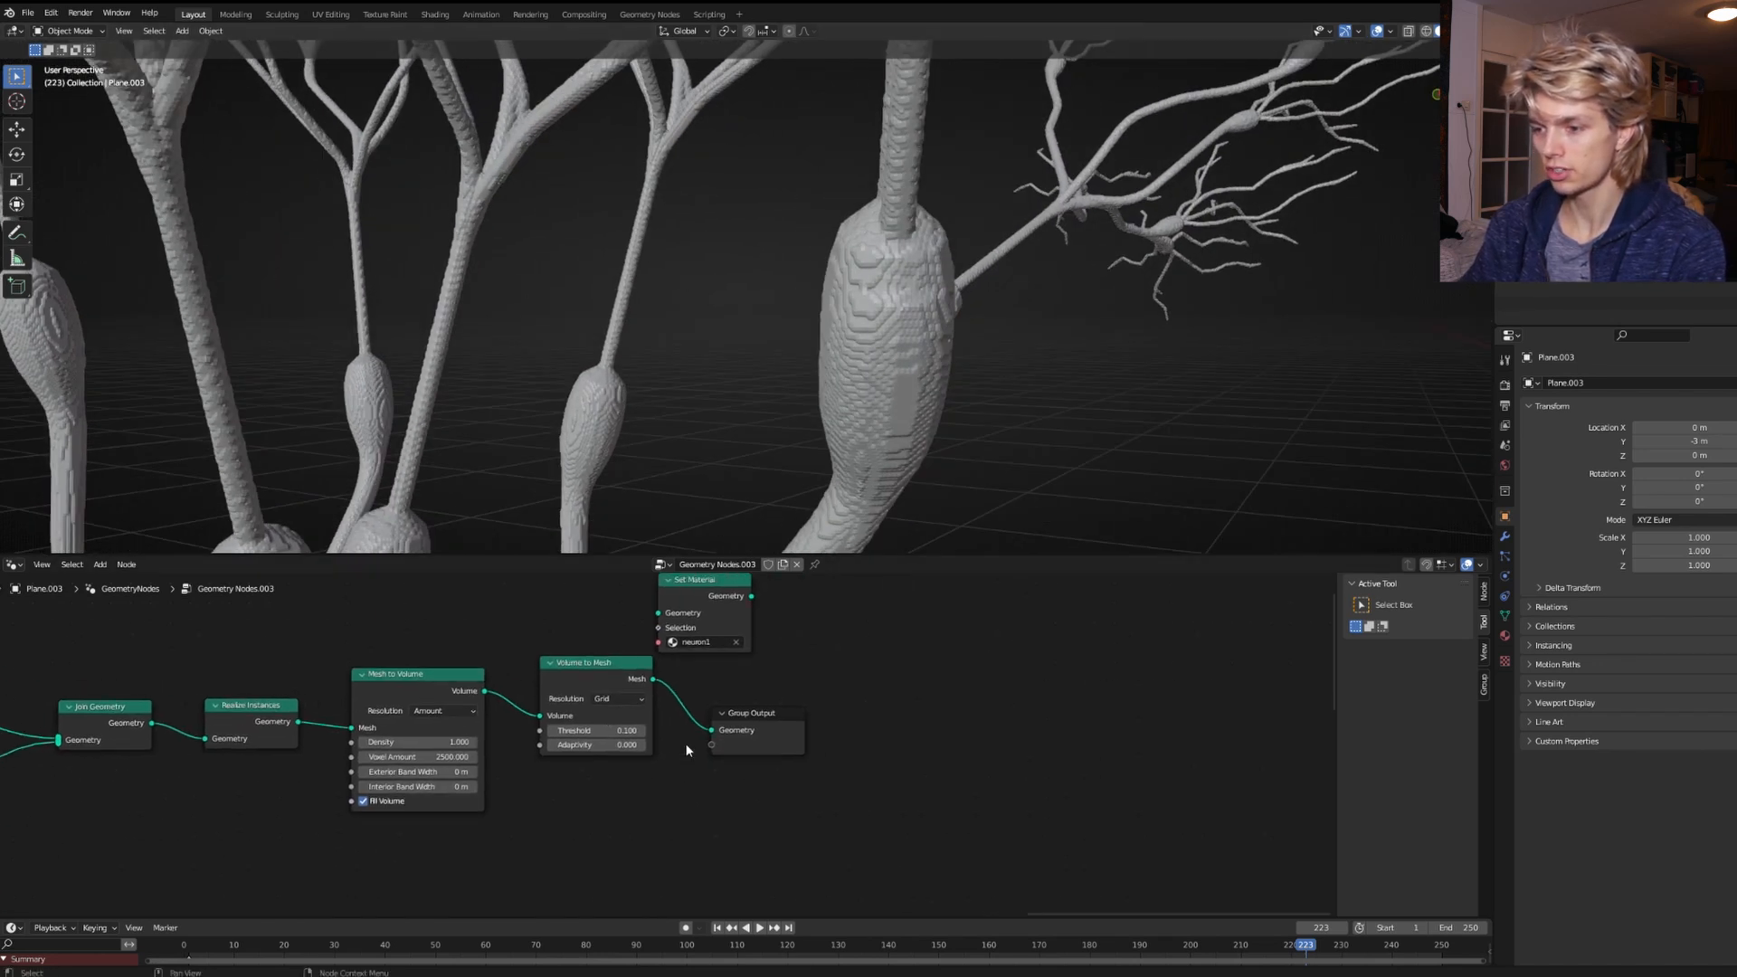
left_click_drag(761, 740, 1028, 717)
key("shift+a")
type("sha")
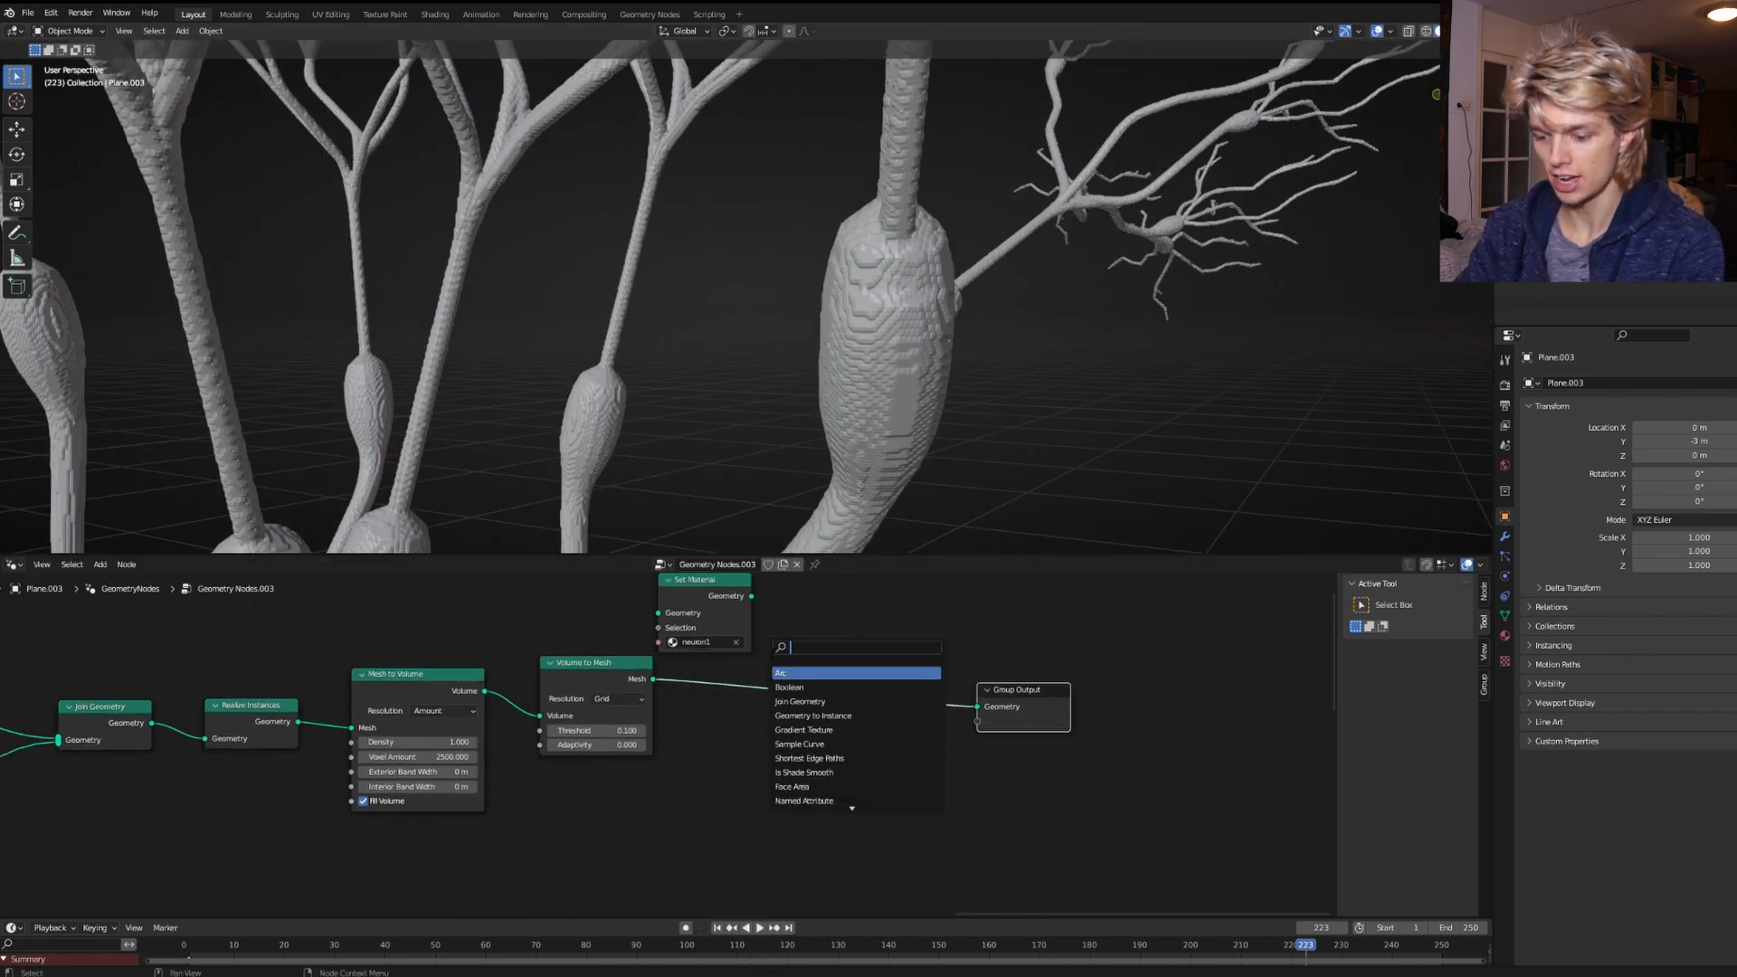
left_click(807, 688)
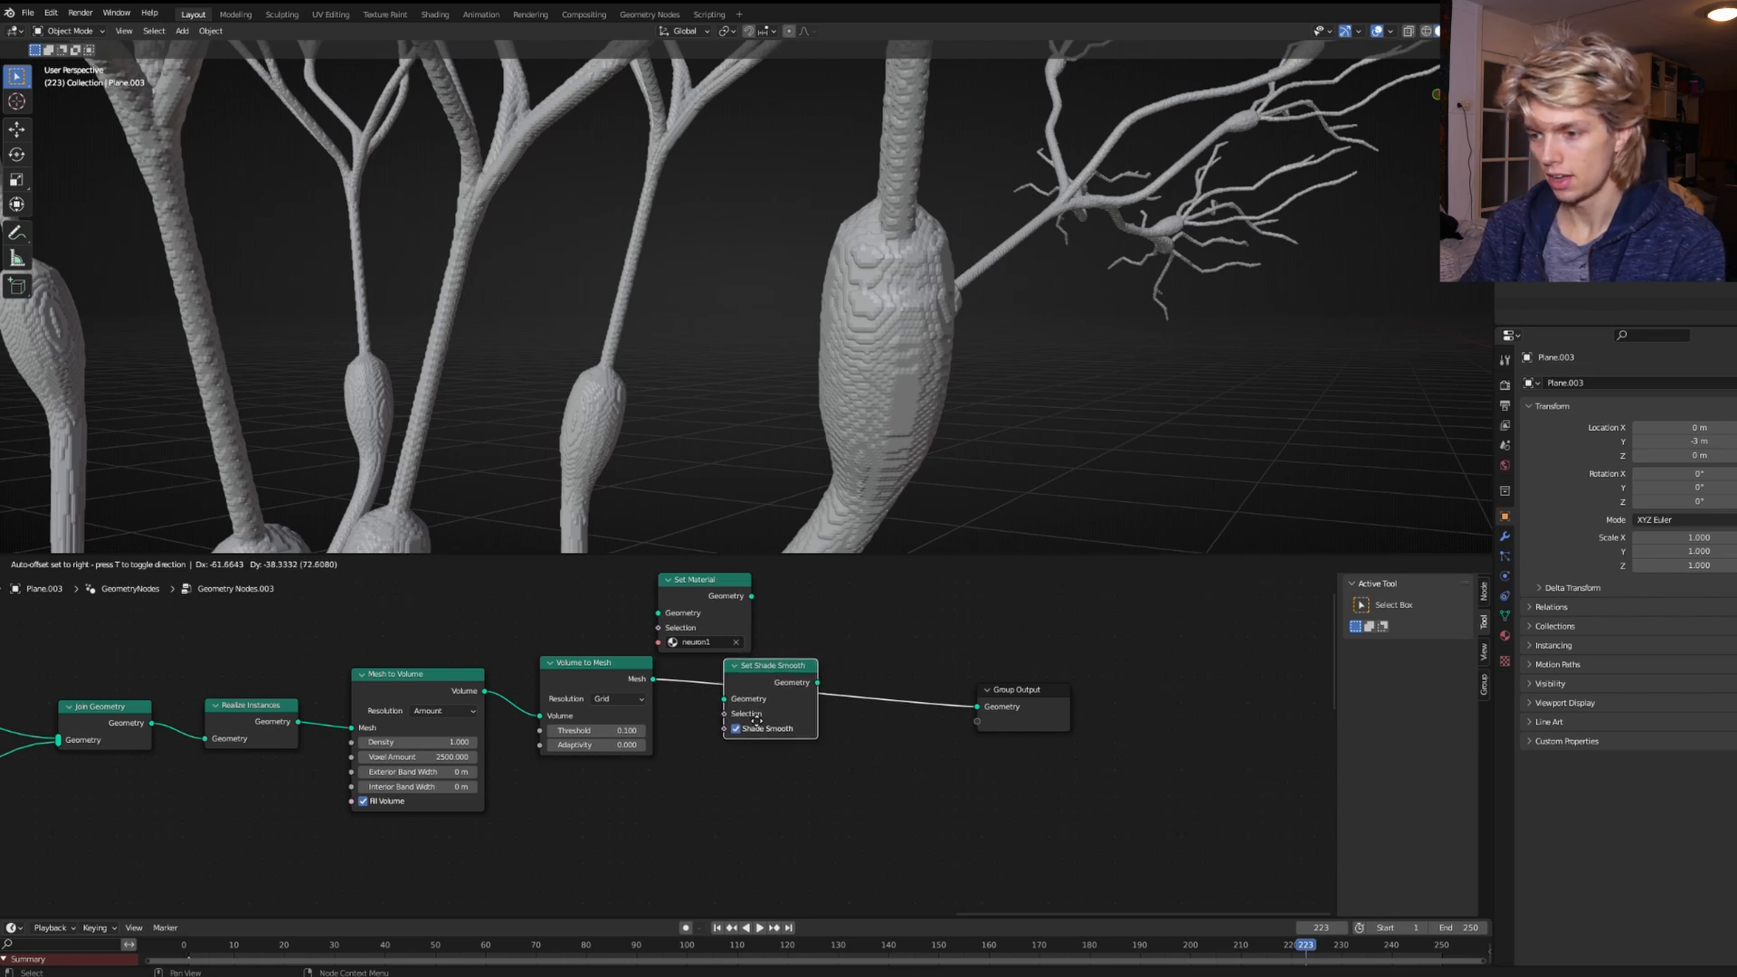
left_click(743, 724)
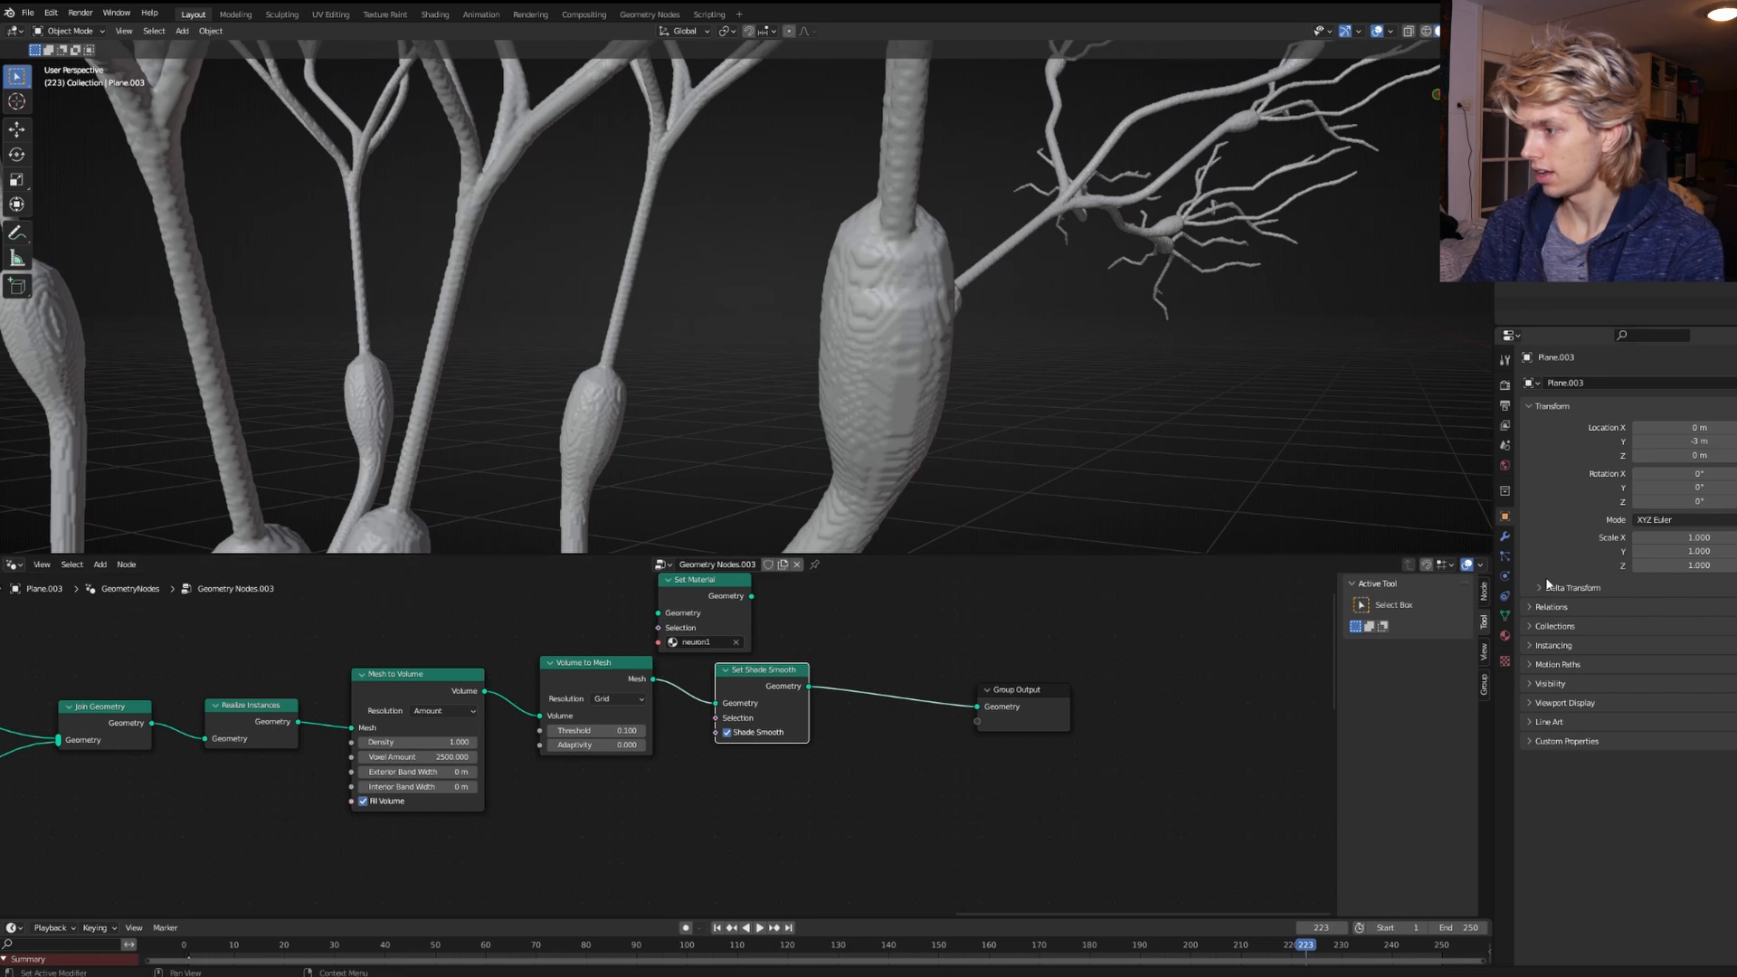
Add a Smooth modifier to the duplicated tree with a factor of 2.5 and 4 repeats.
left_click(1505, 538)
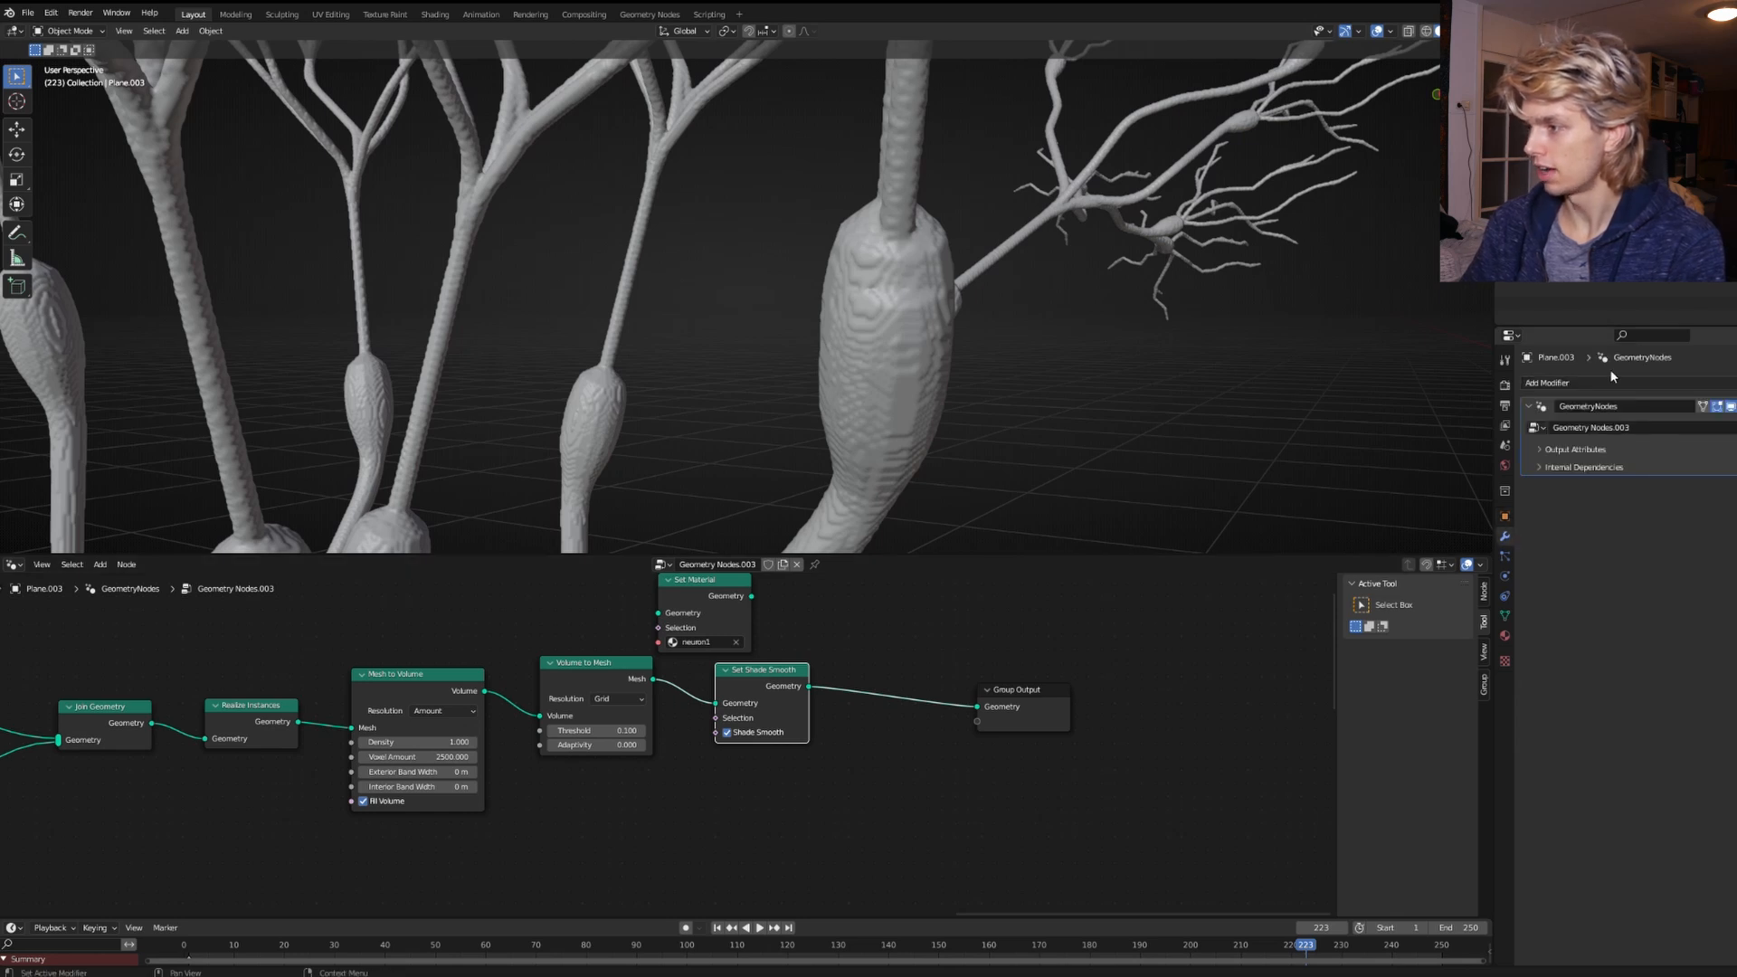
left_click(1551, 383)
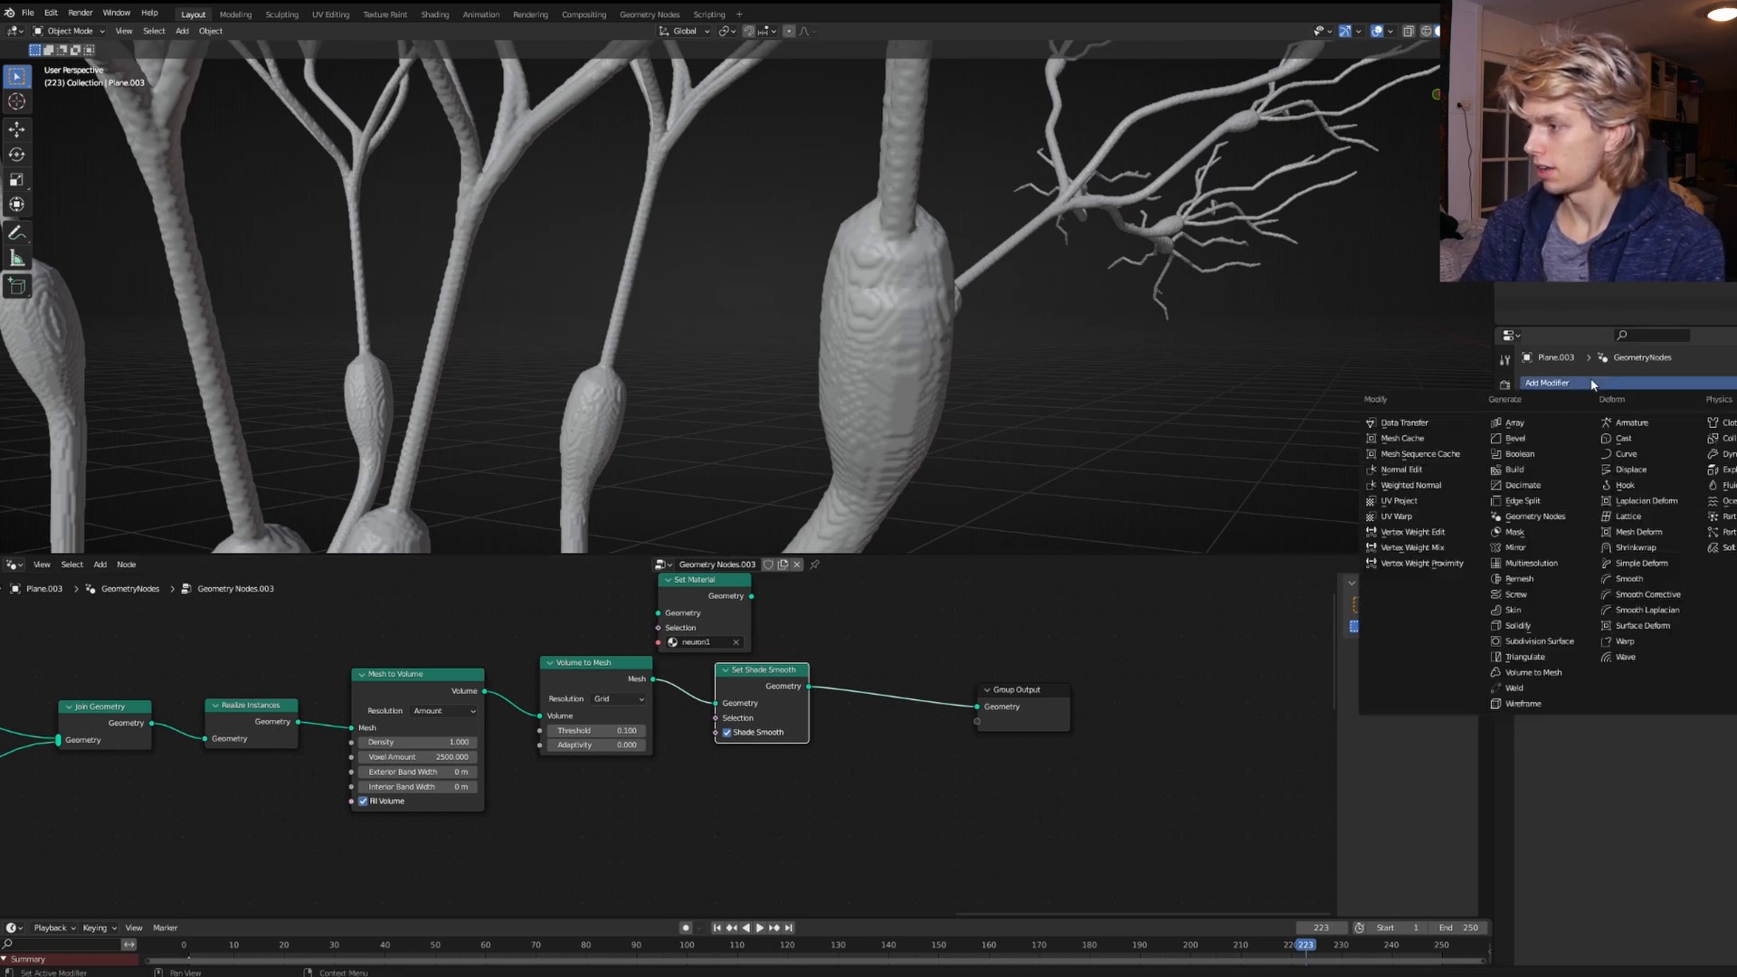
left_click(1634, 579)
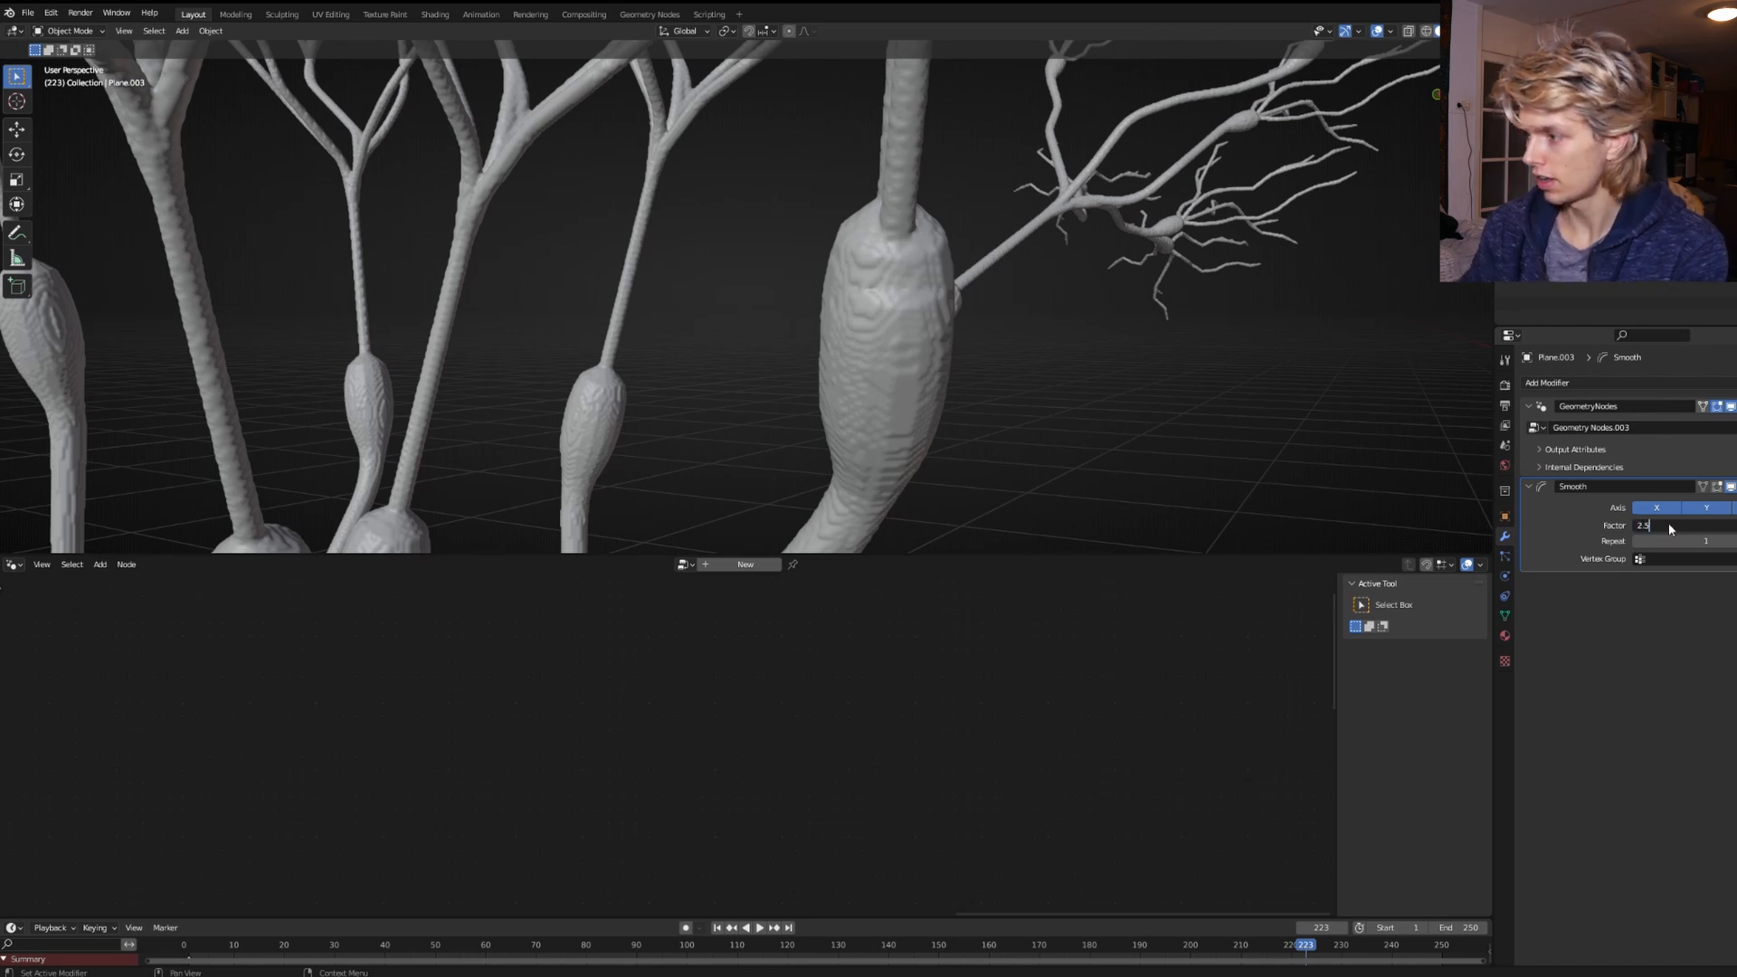
key("Return")
left_click(1671, 542)
type("4")
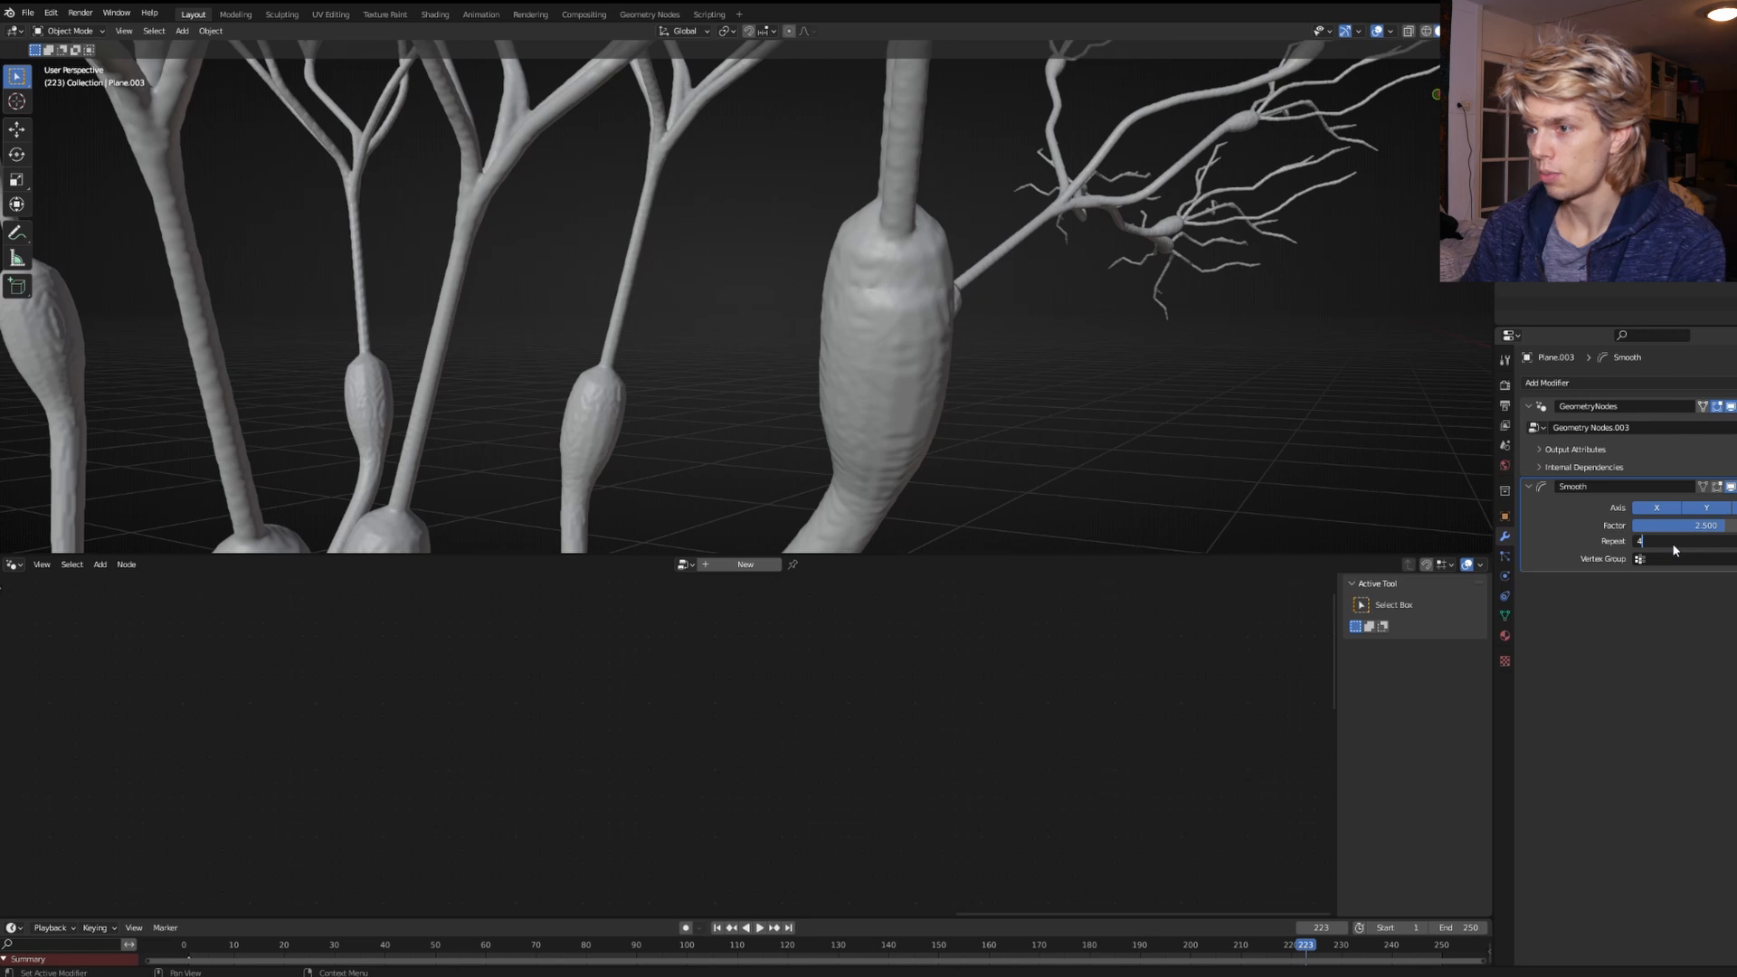
key("Return")
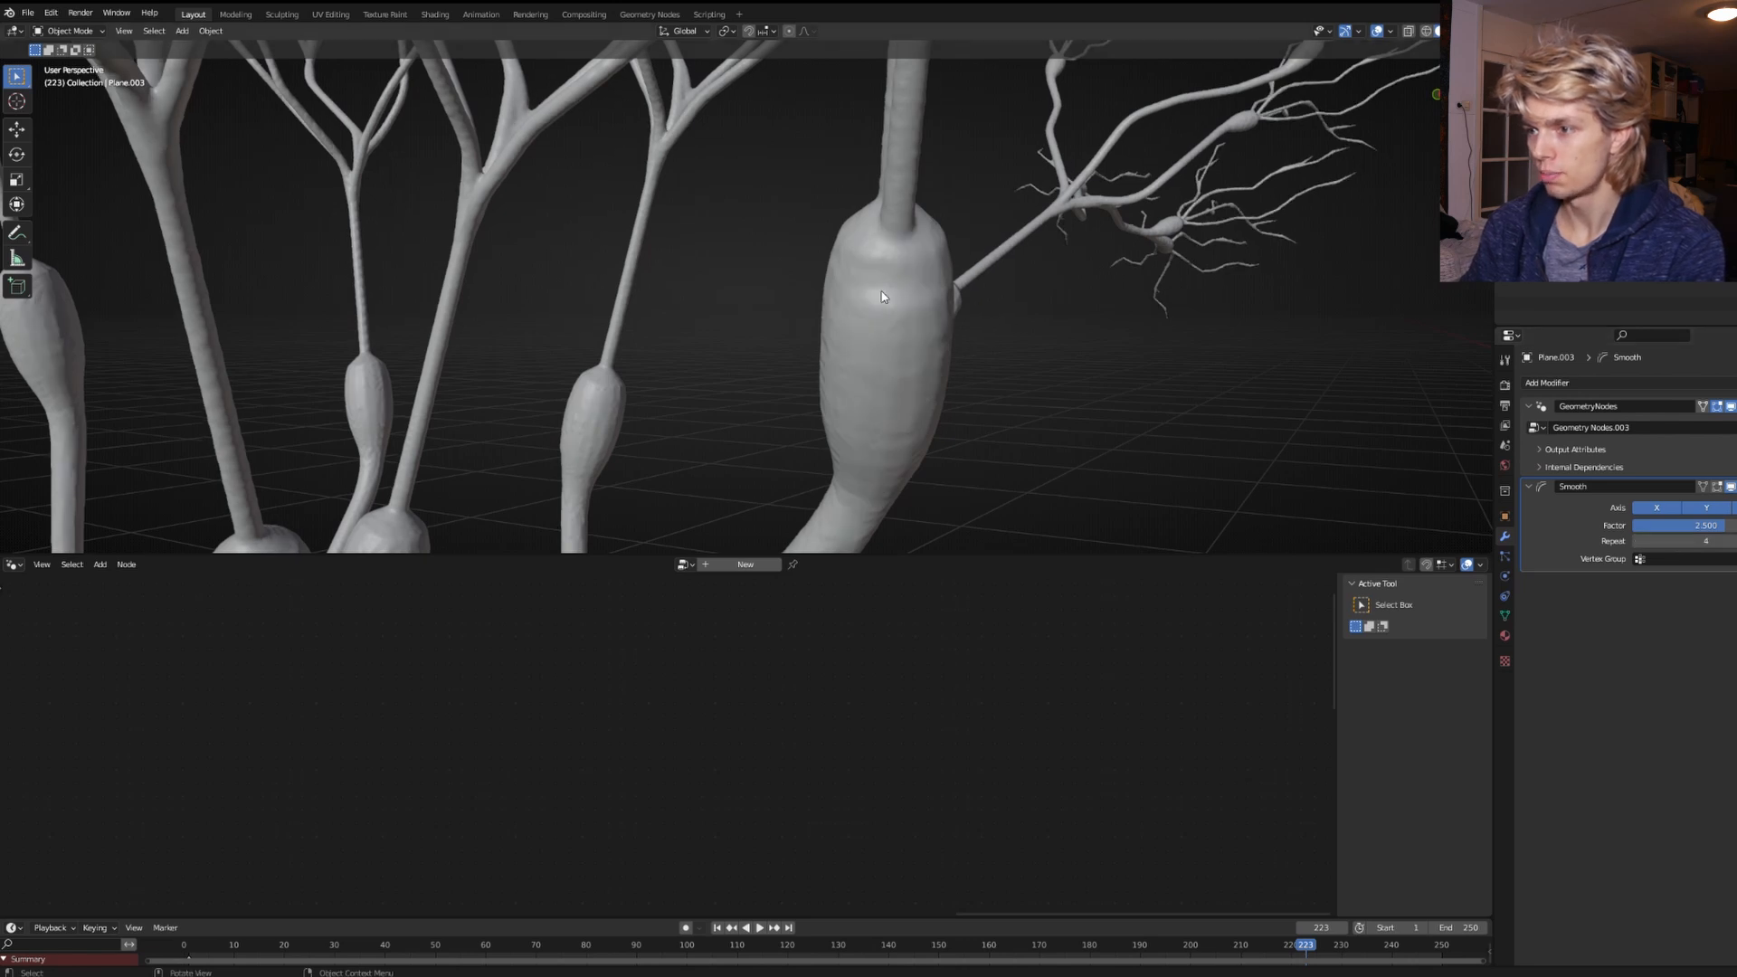
middle_click_drag(893, 242, 887, 422)
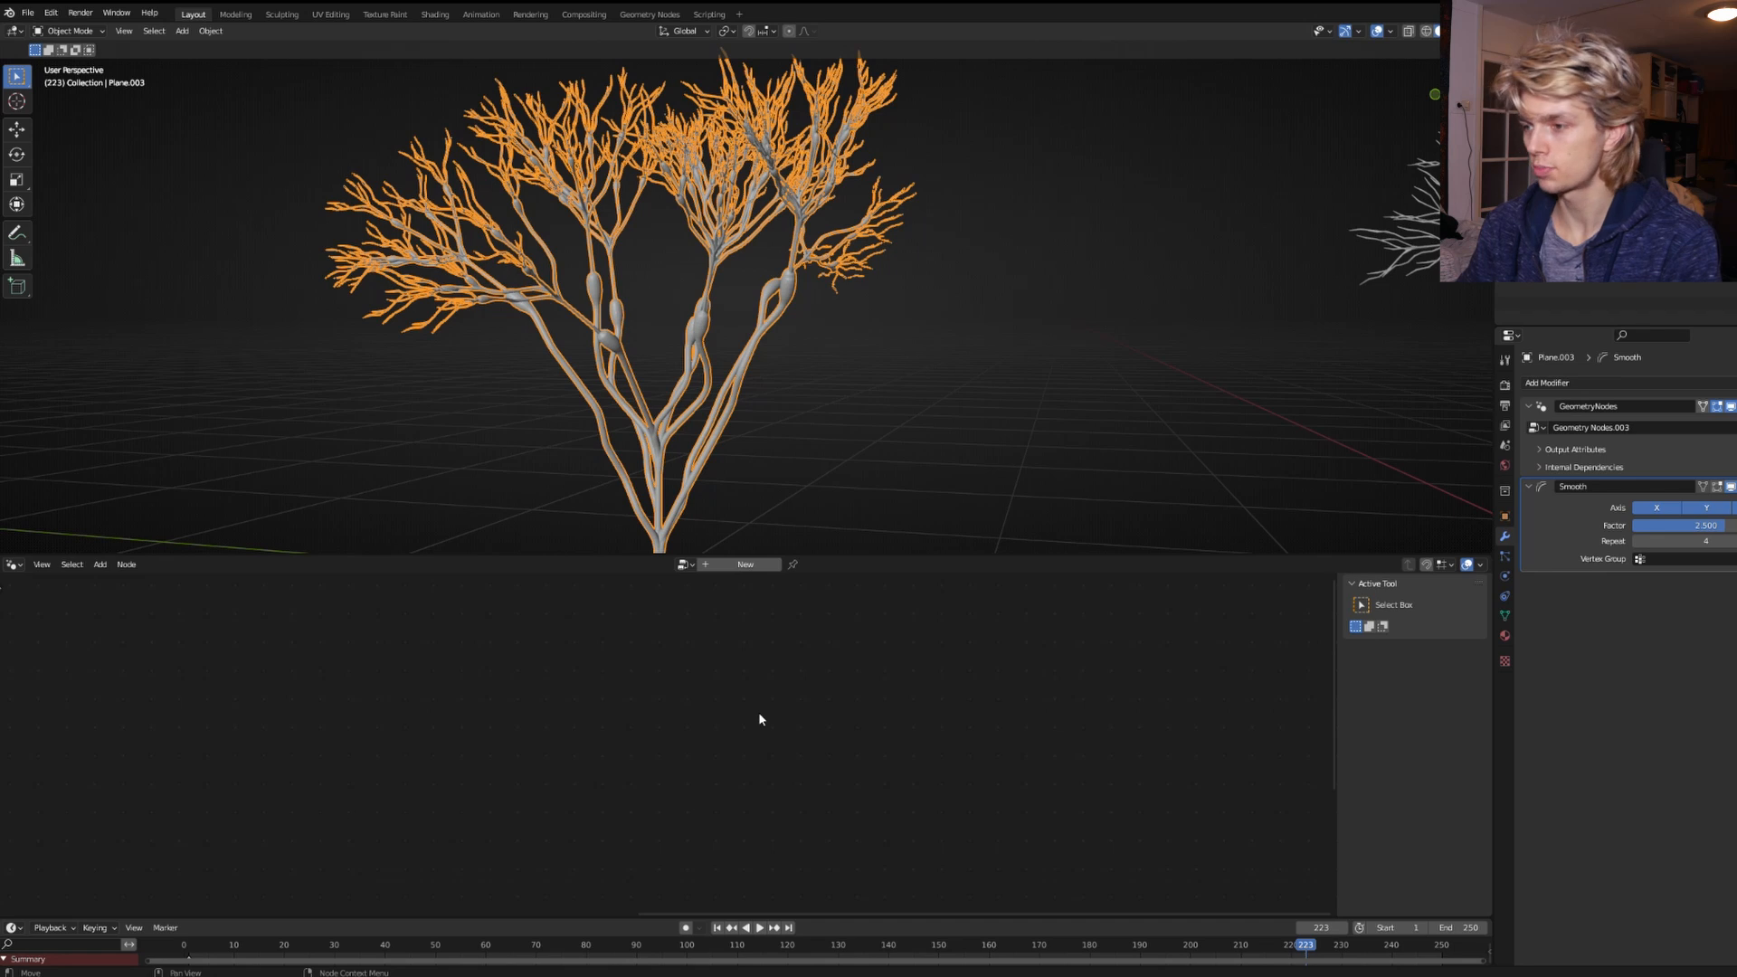
Reopen the tree's Geometry Nodes group and insert the neuron1 Set Material node between Set Shade Smooth and Group Output.
left_click(1663, 449)
scroll(701, 701, "up", 4)
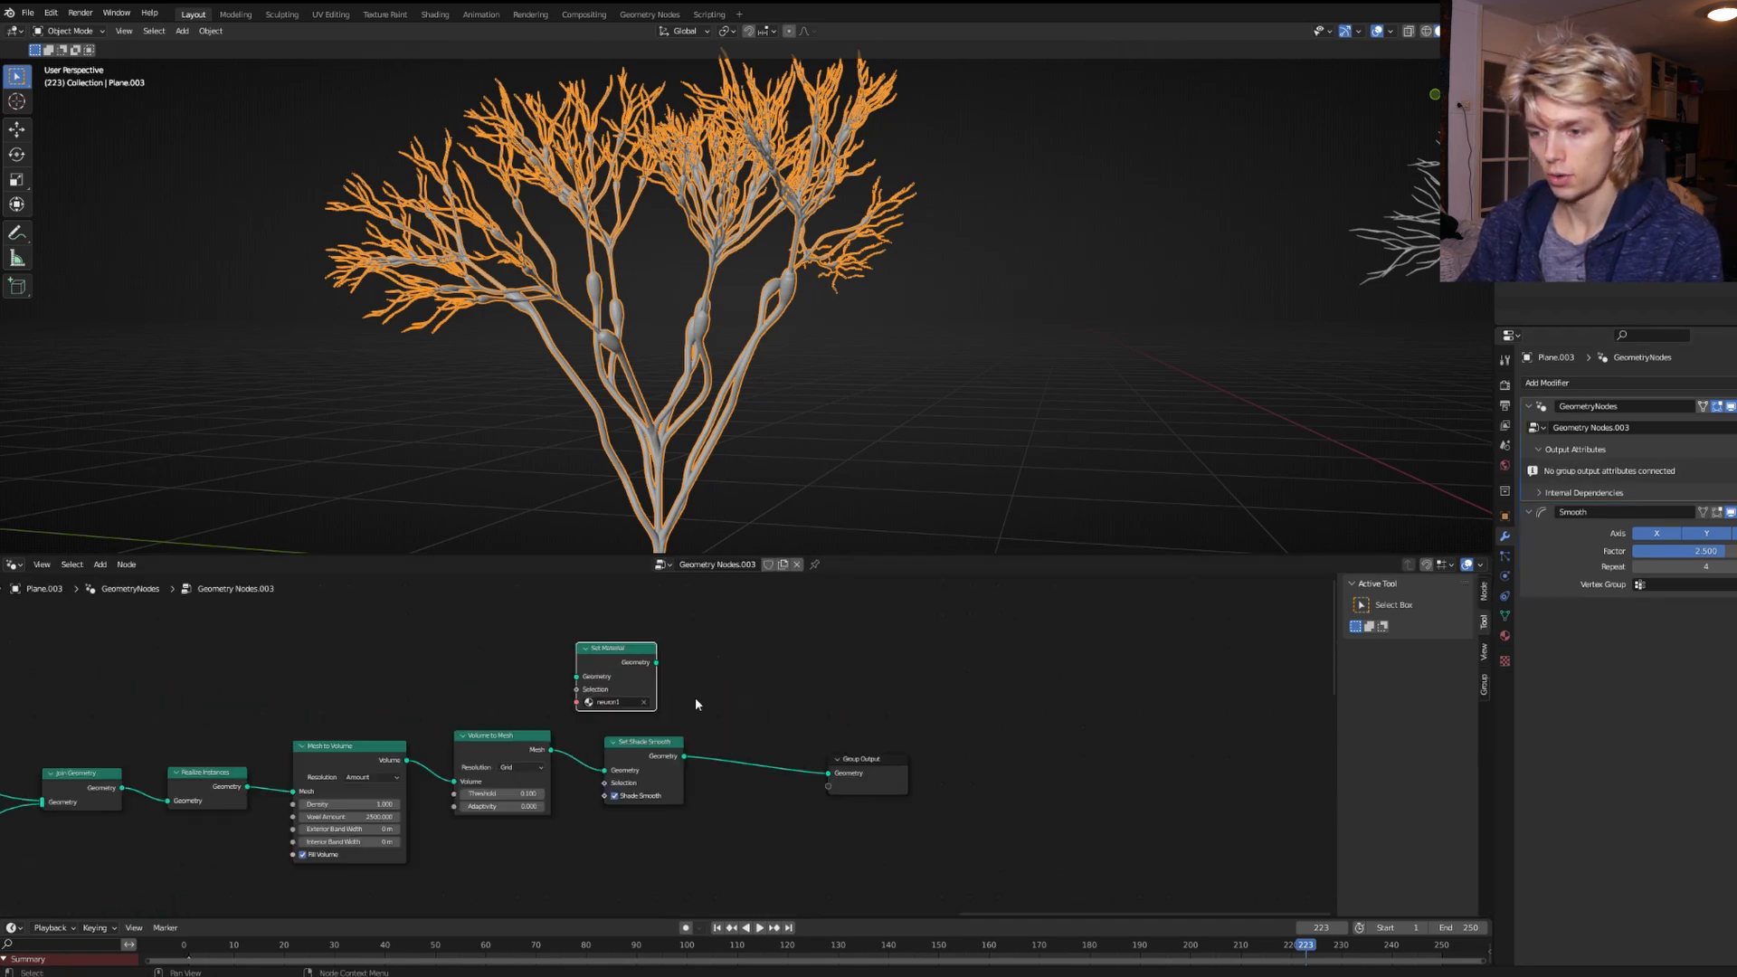
left_click_drag(624, 661, 812, 747)
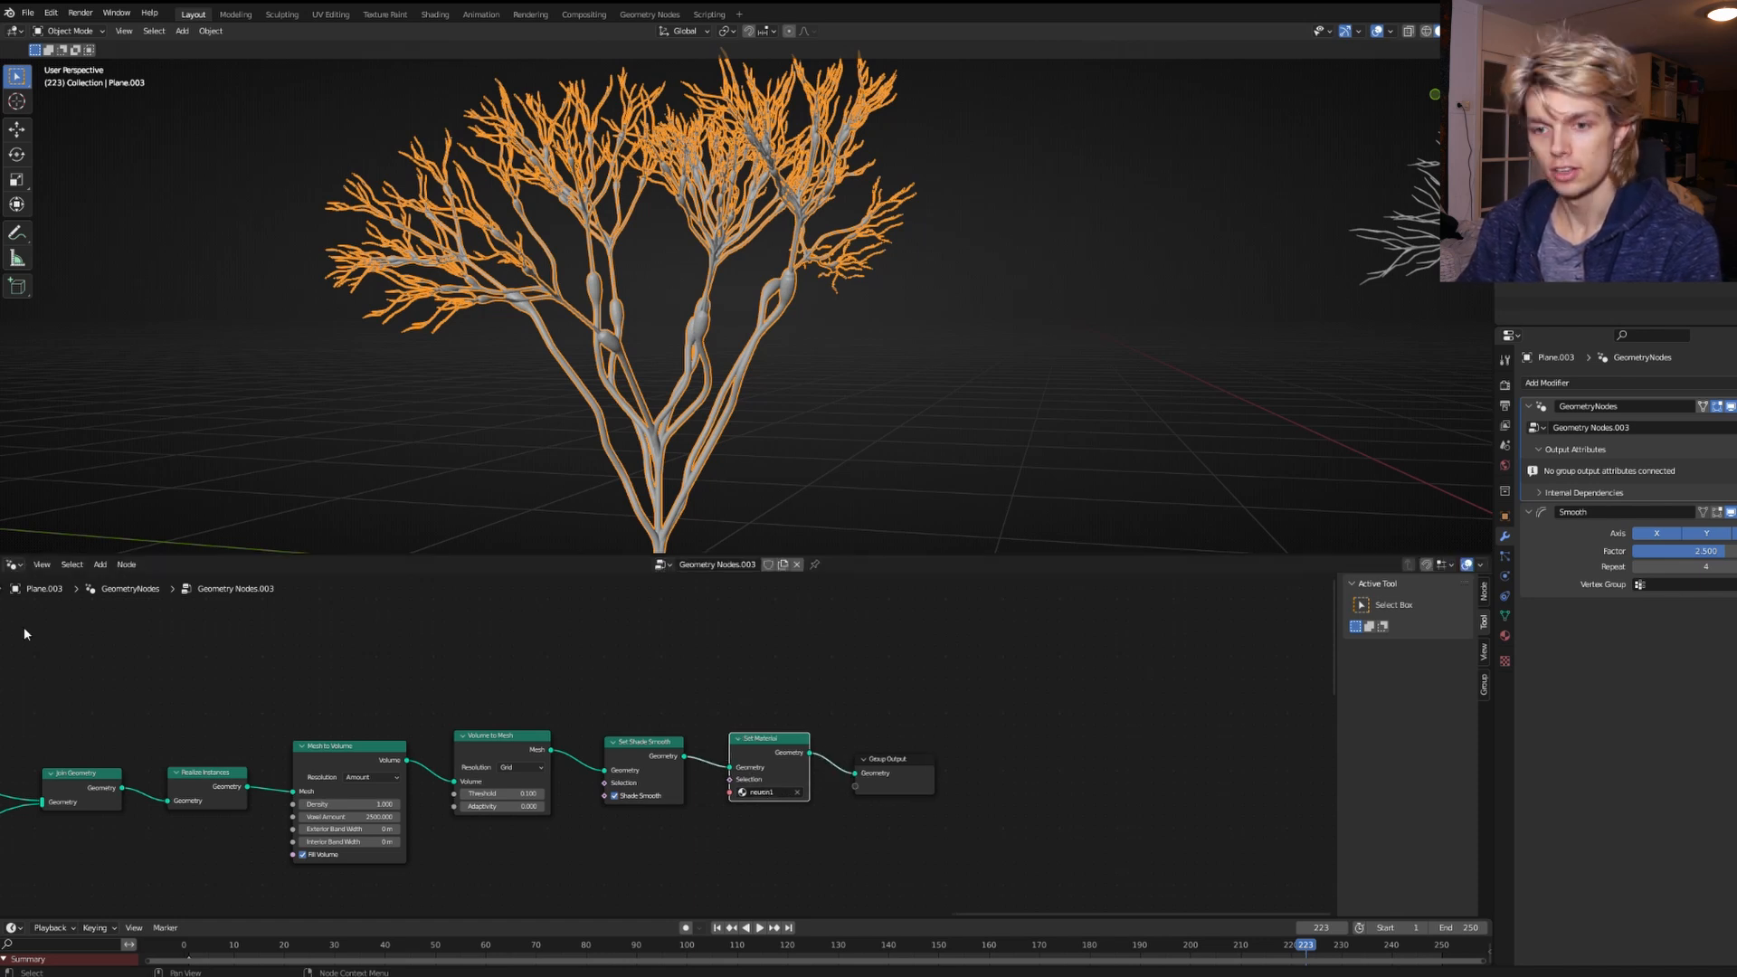
Split the node editor into a wide and a narrow area and switch the wide one to the Shader Editor.
left_click_drag(23, 571, 1206, 643)
middle_click_drag(1245, 699, 1272, 686)
scroll(1263, 796, "up", 2)
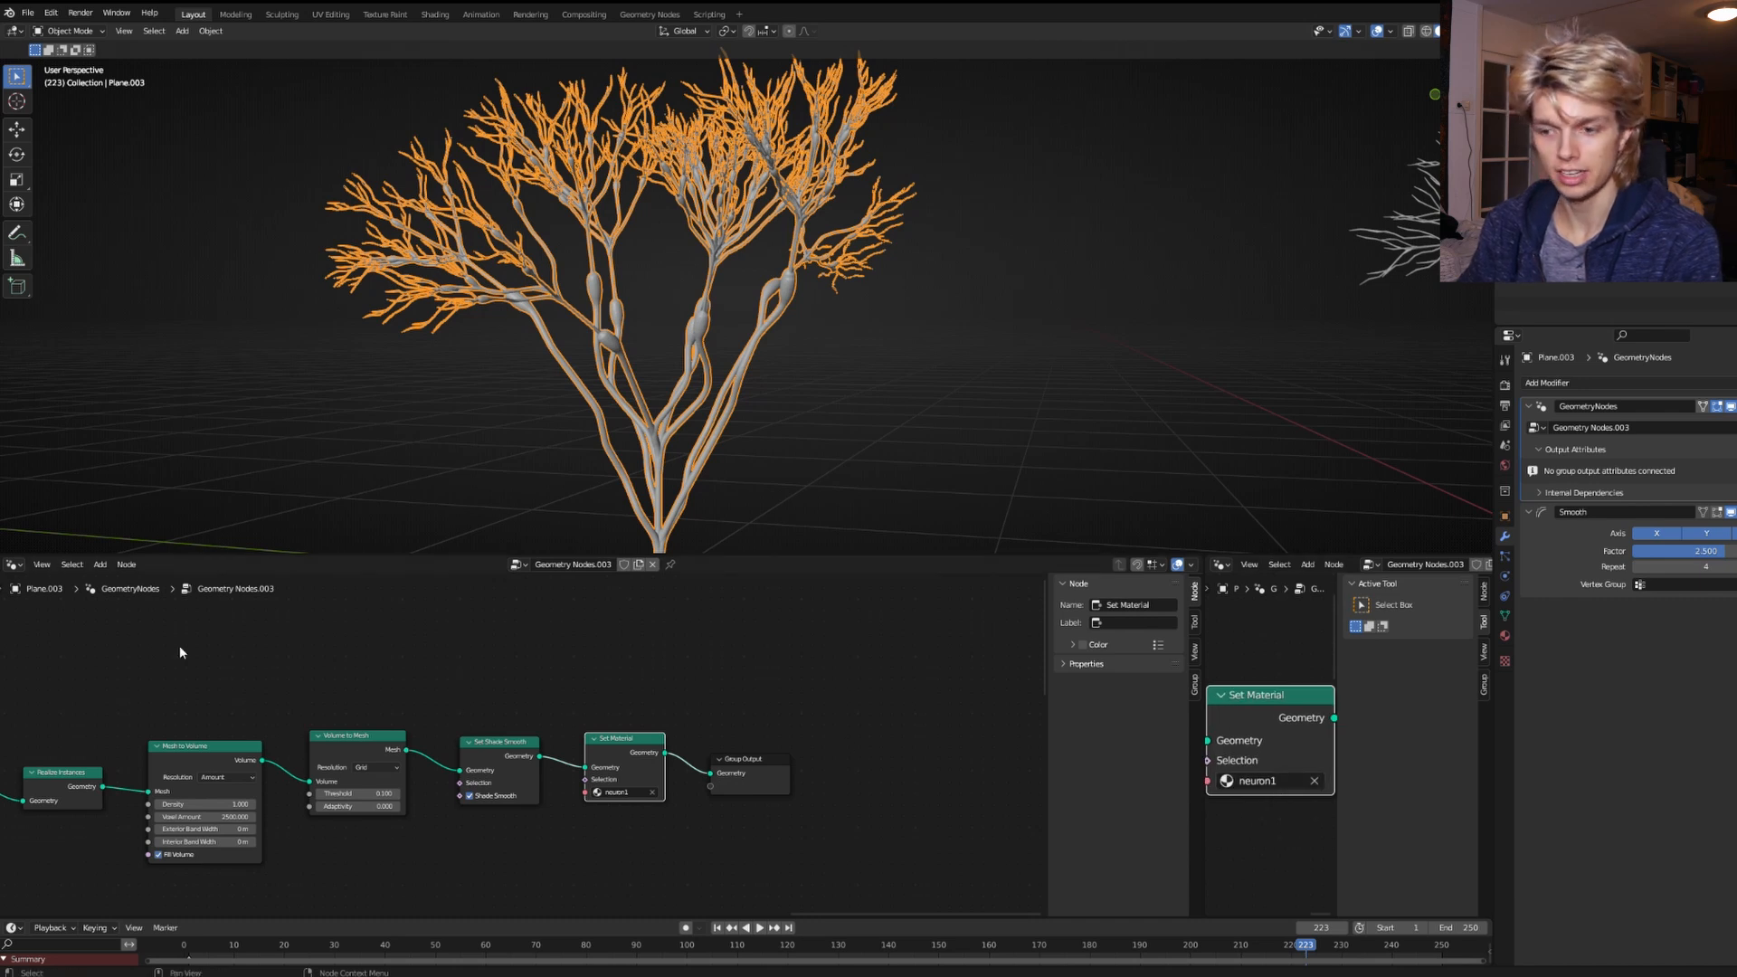
left_click(9, 568)
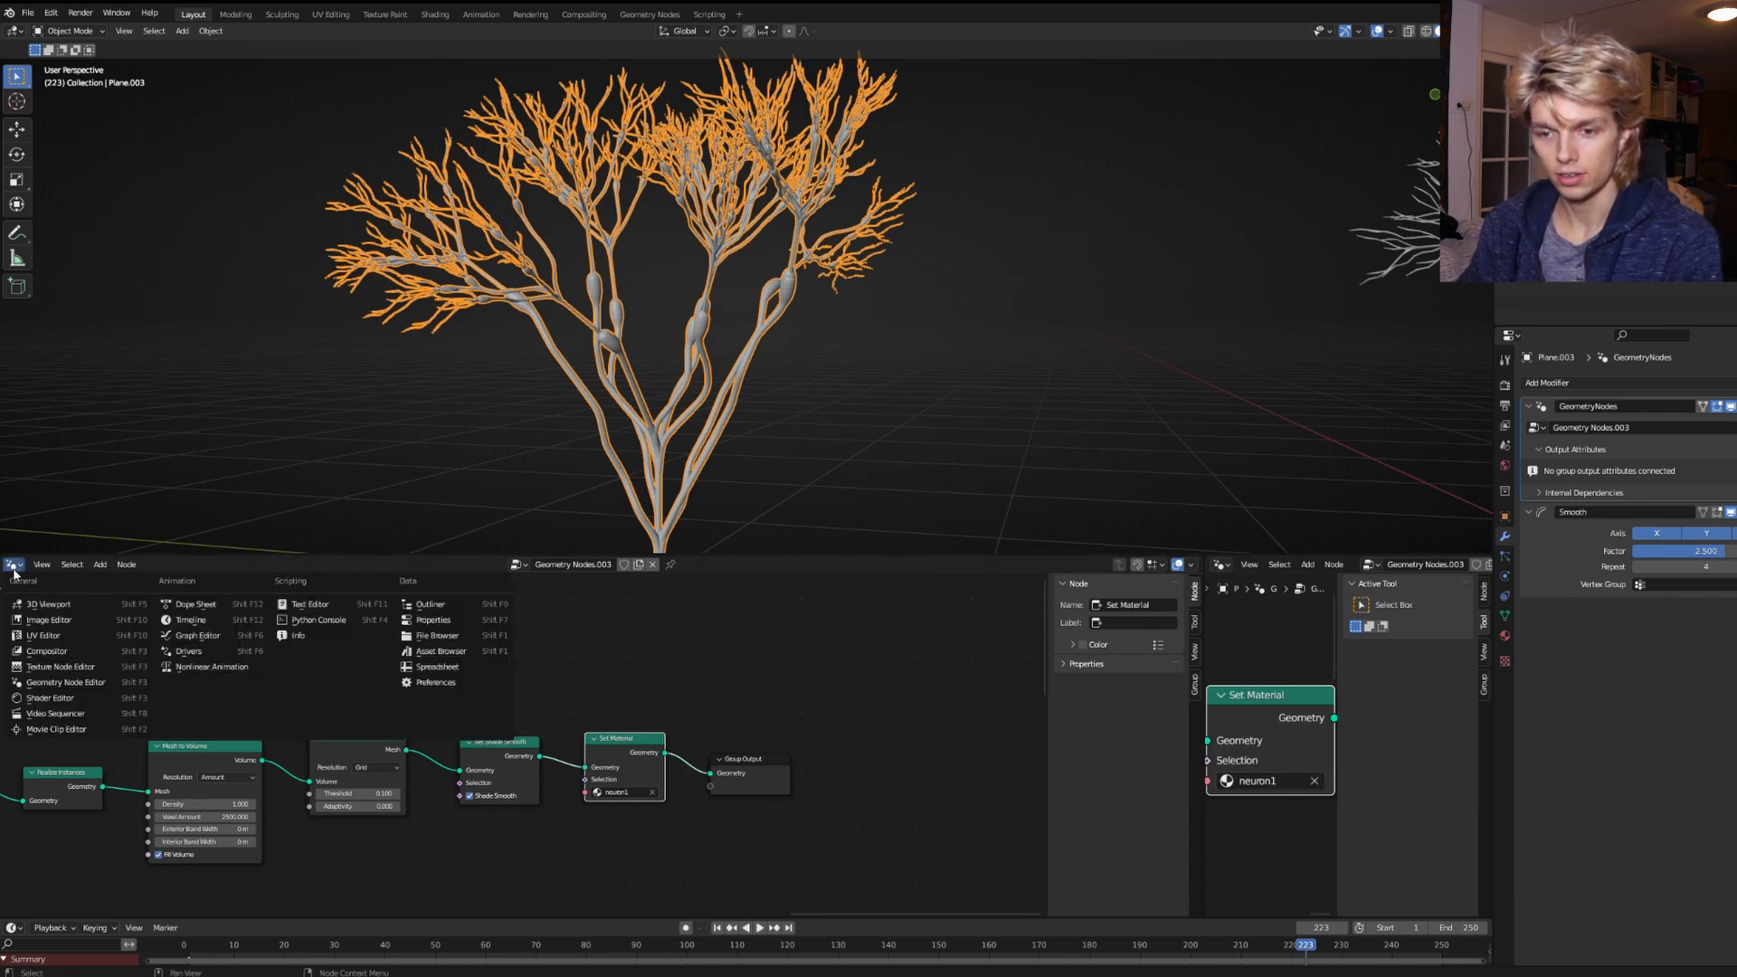
left_click(42, 702)
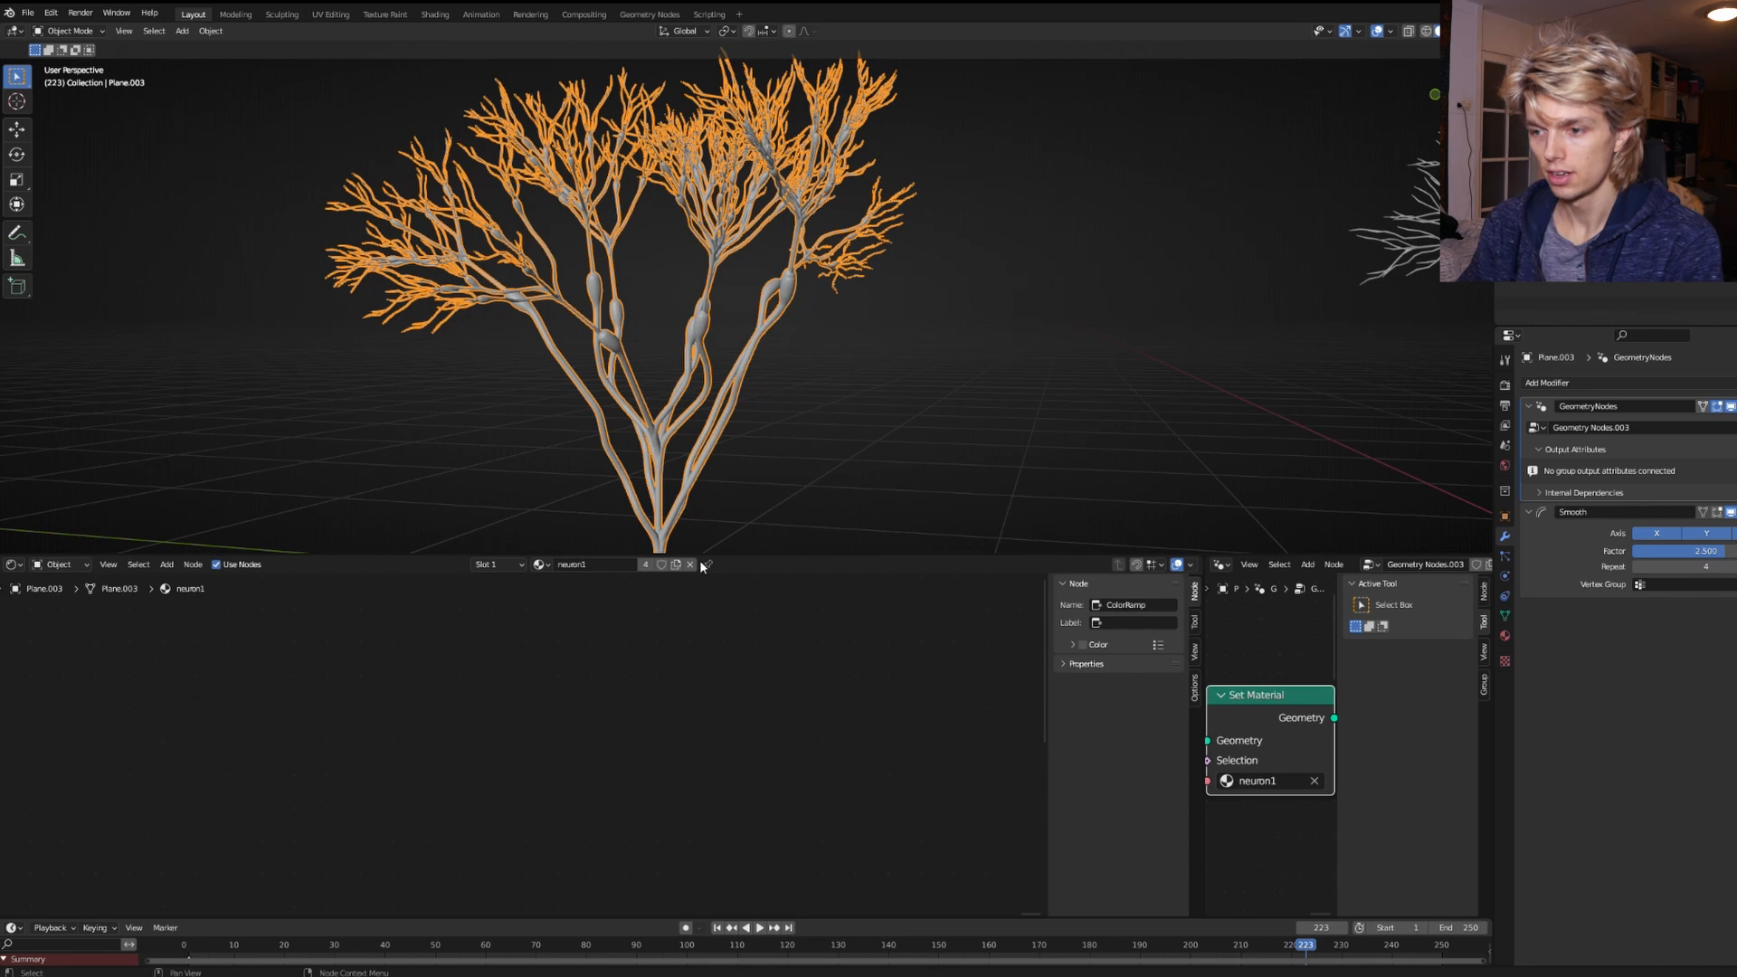
Make the duplicated tree's neuron1 material a single-user copy named neuronv.
double_click(612, 564)
key("BackSpace")
type("v")
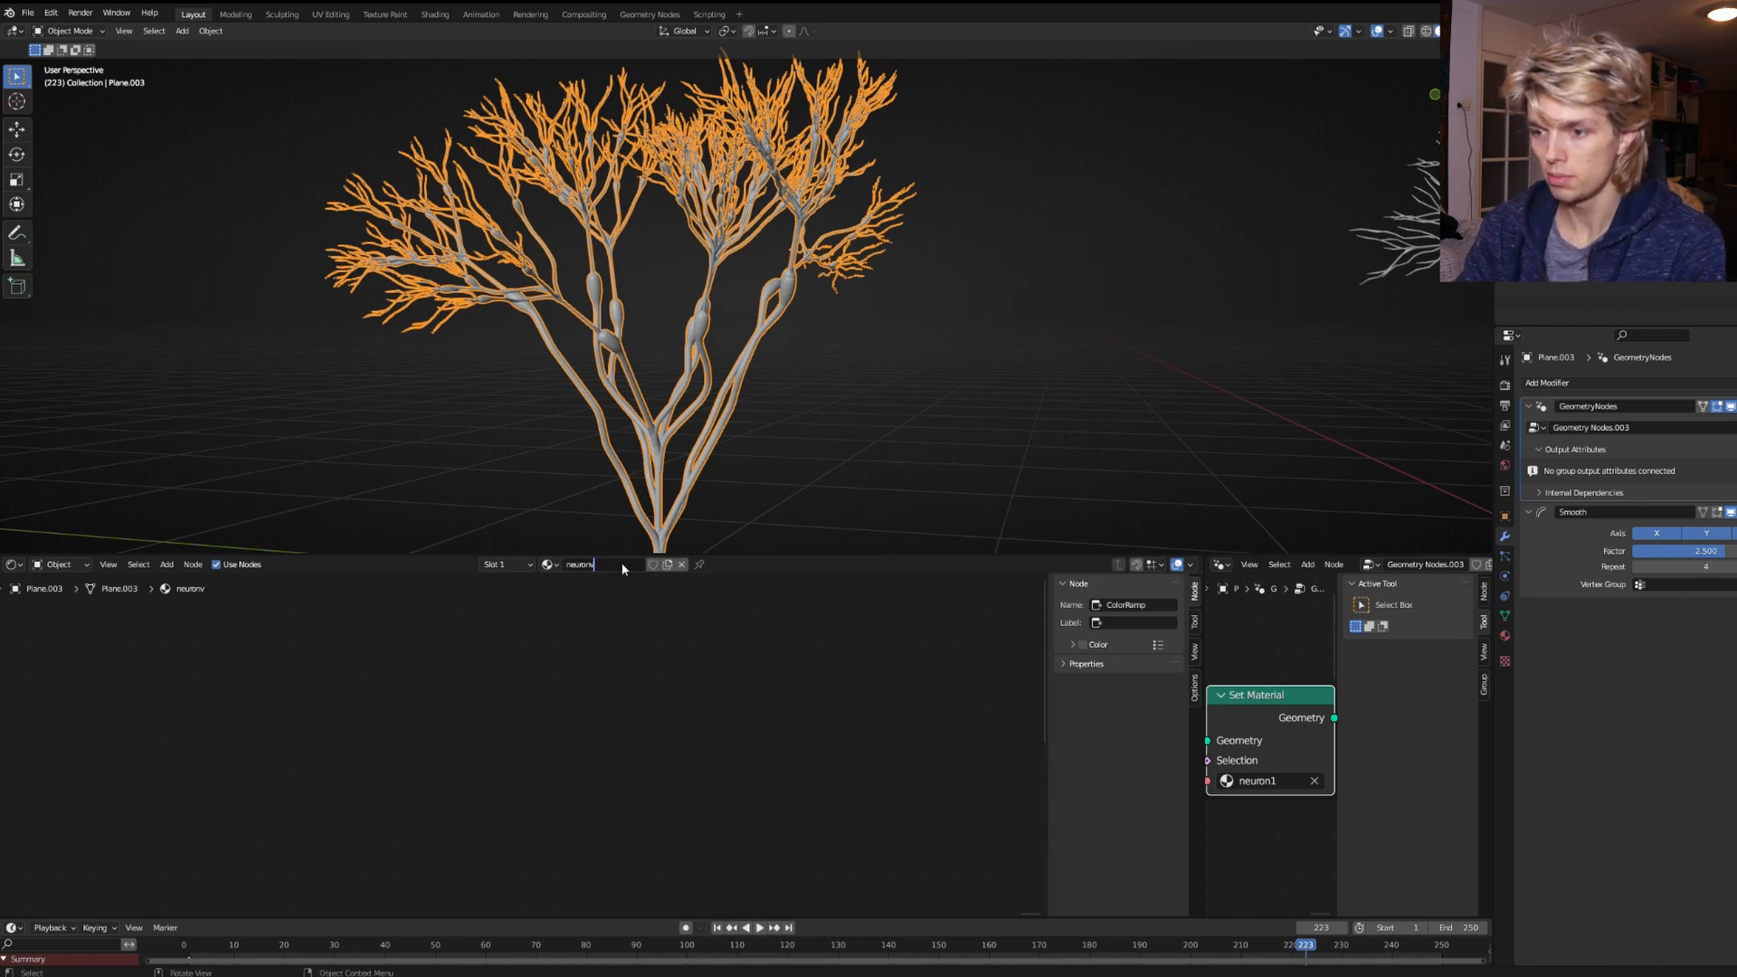
key("Return")
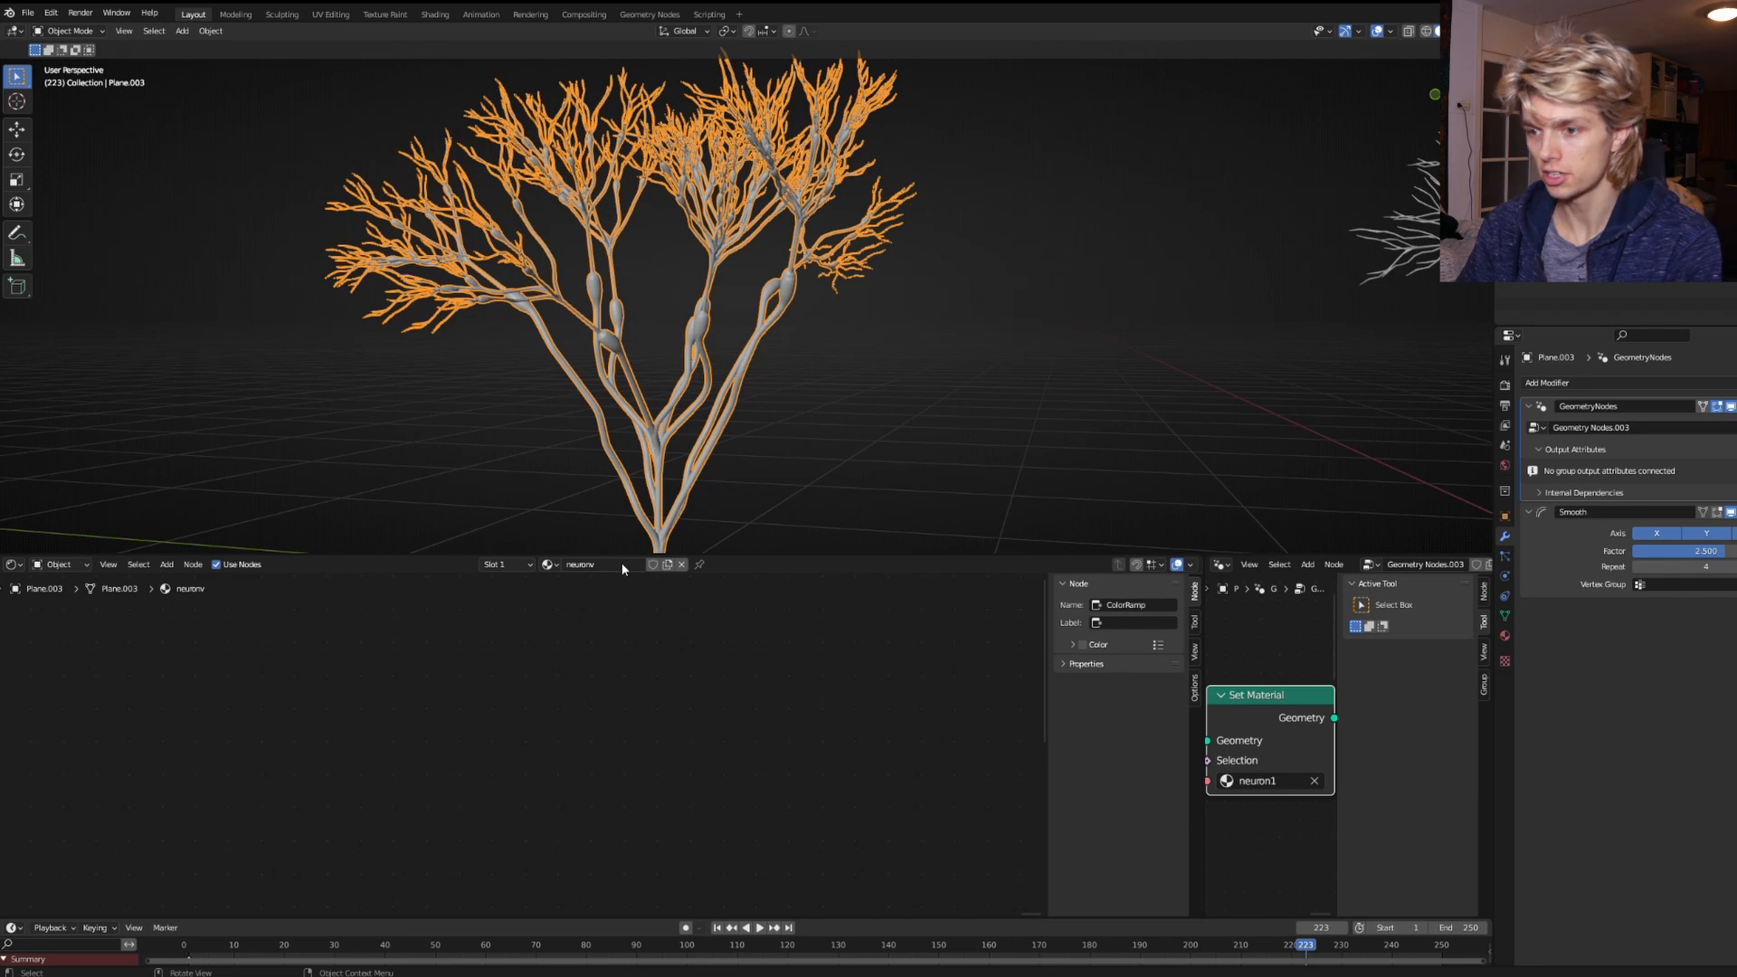
Bring all the neuronv material nodes into view and switch the viewport to material preview shading.
key("Home")
left_click(915, 365)
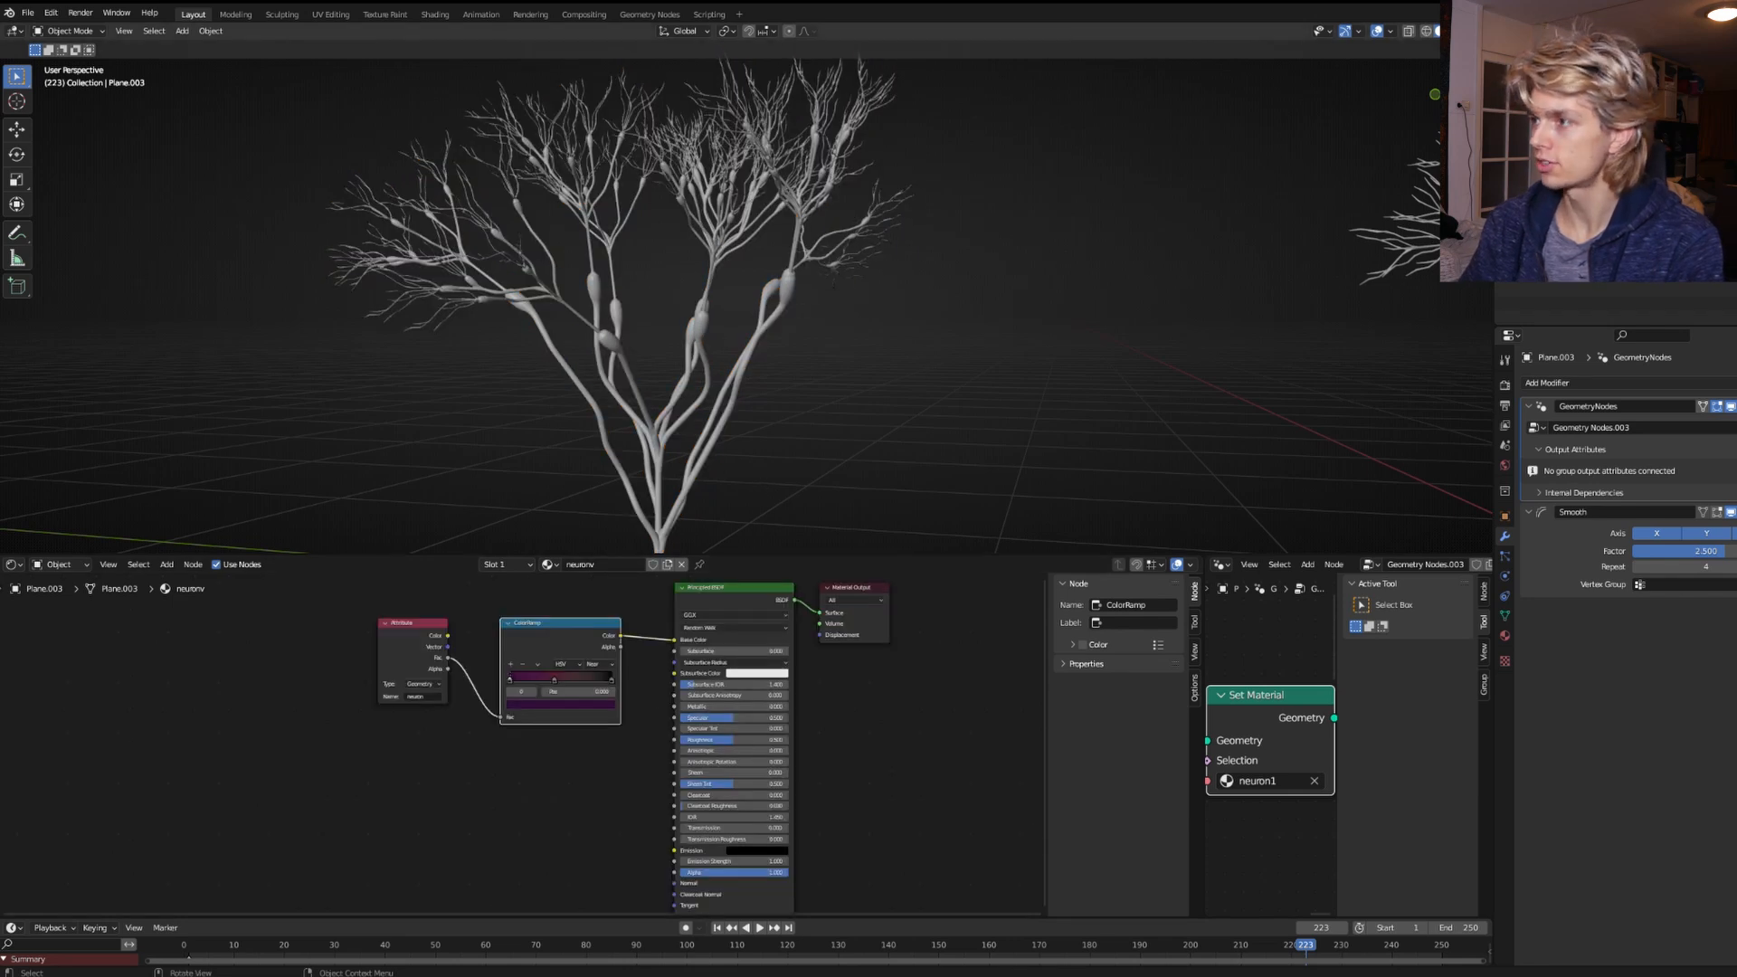
left_click(1451, 31)
middle_click_drag(948, 378, 924, 448)
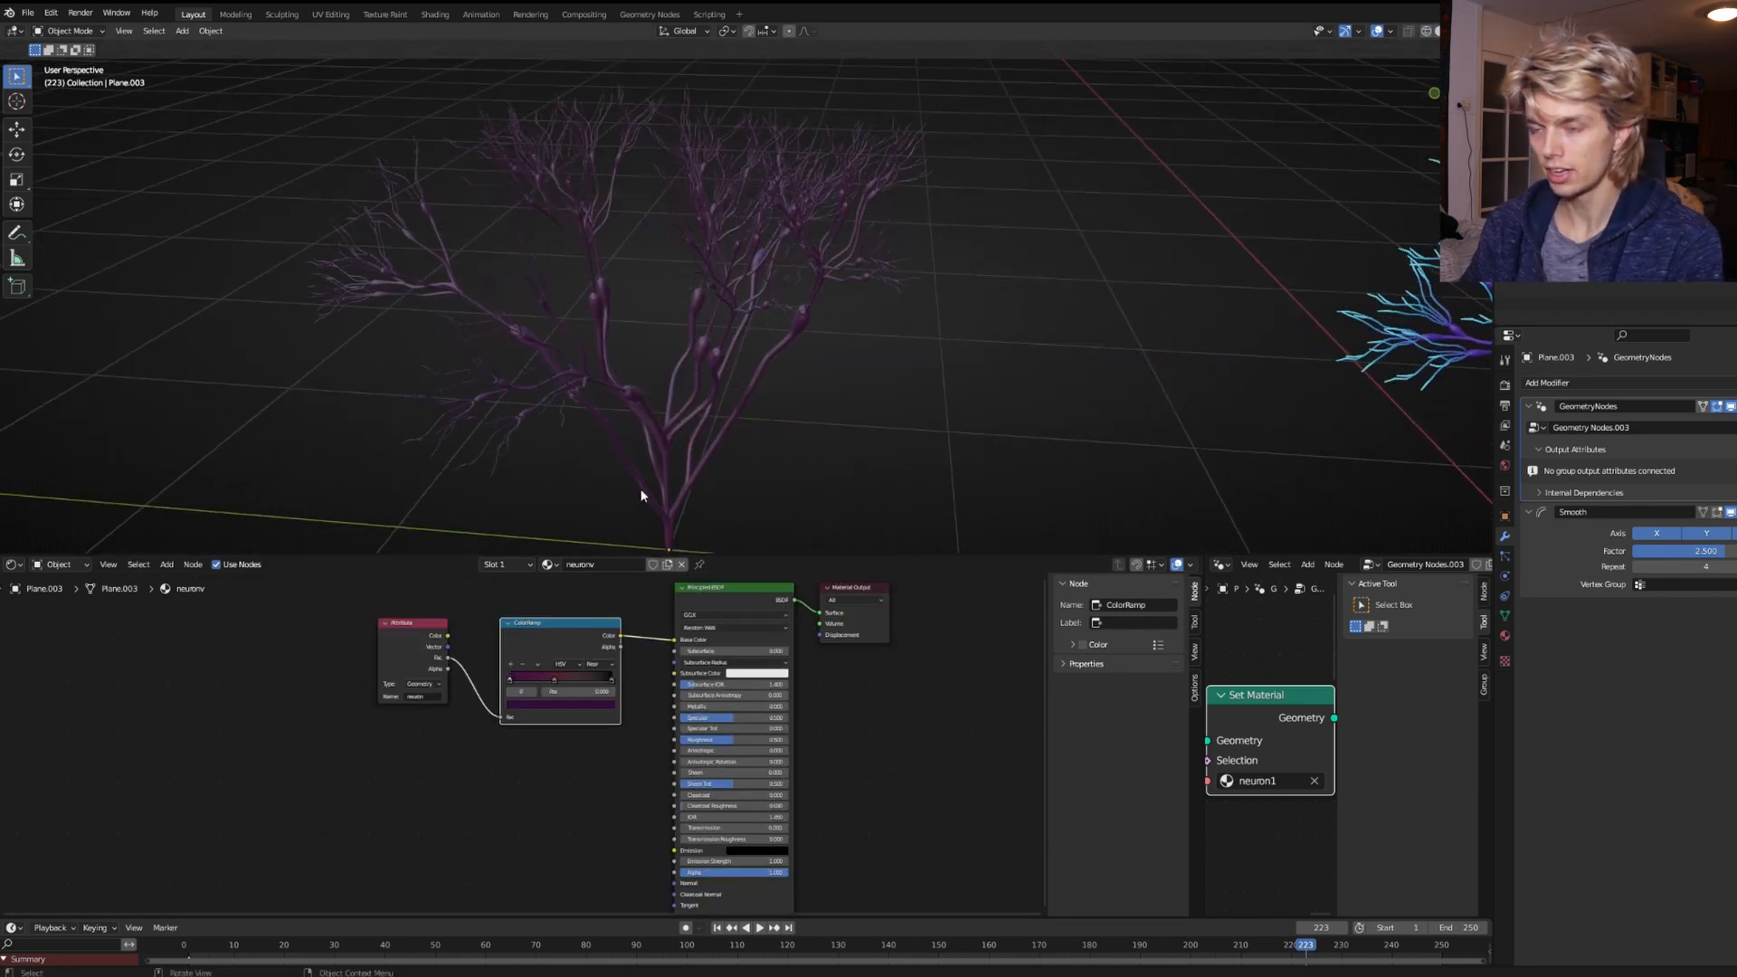
In neuronv, feed the ColorRamp color into the Principled BSDF's Subsurface Color as well and set Subsurface to 1.
scroll(425, 742, "up", 3)
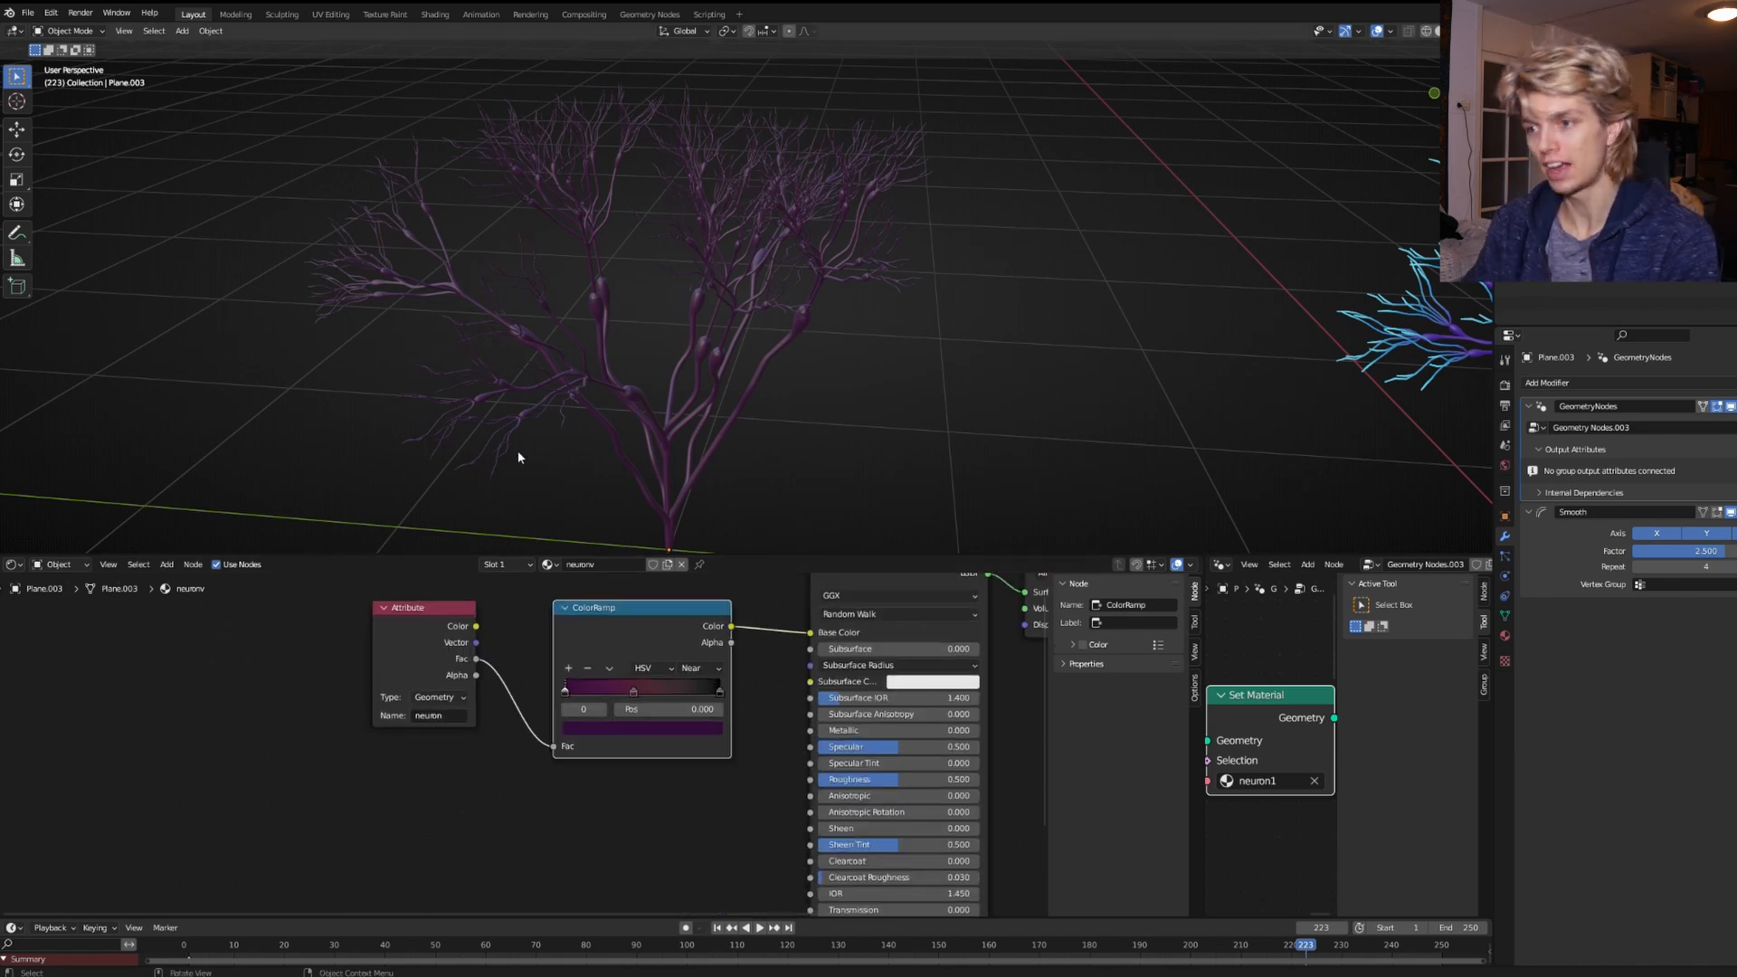
middle_click_drag(726, 444, 760, 457)
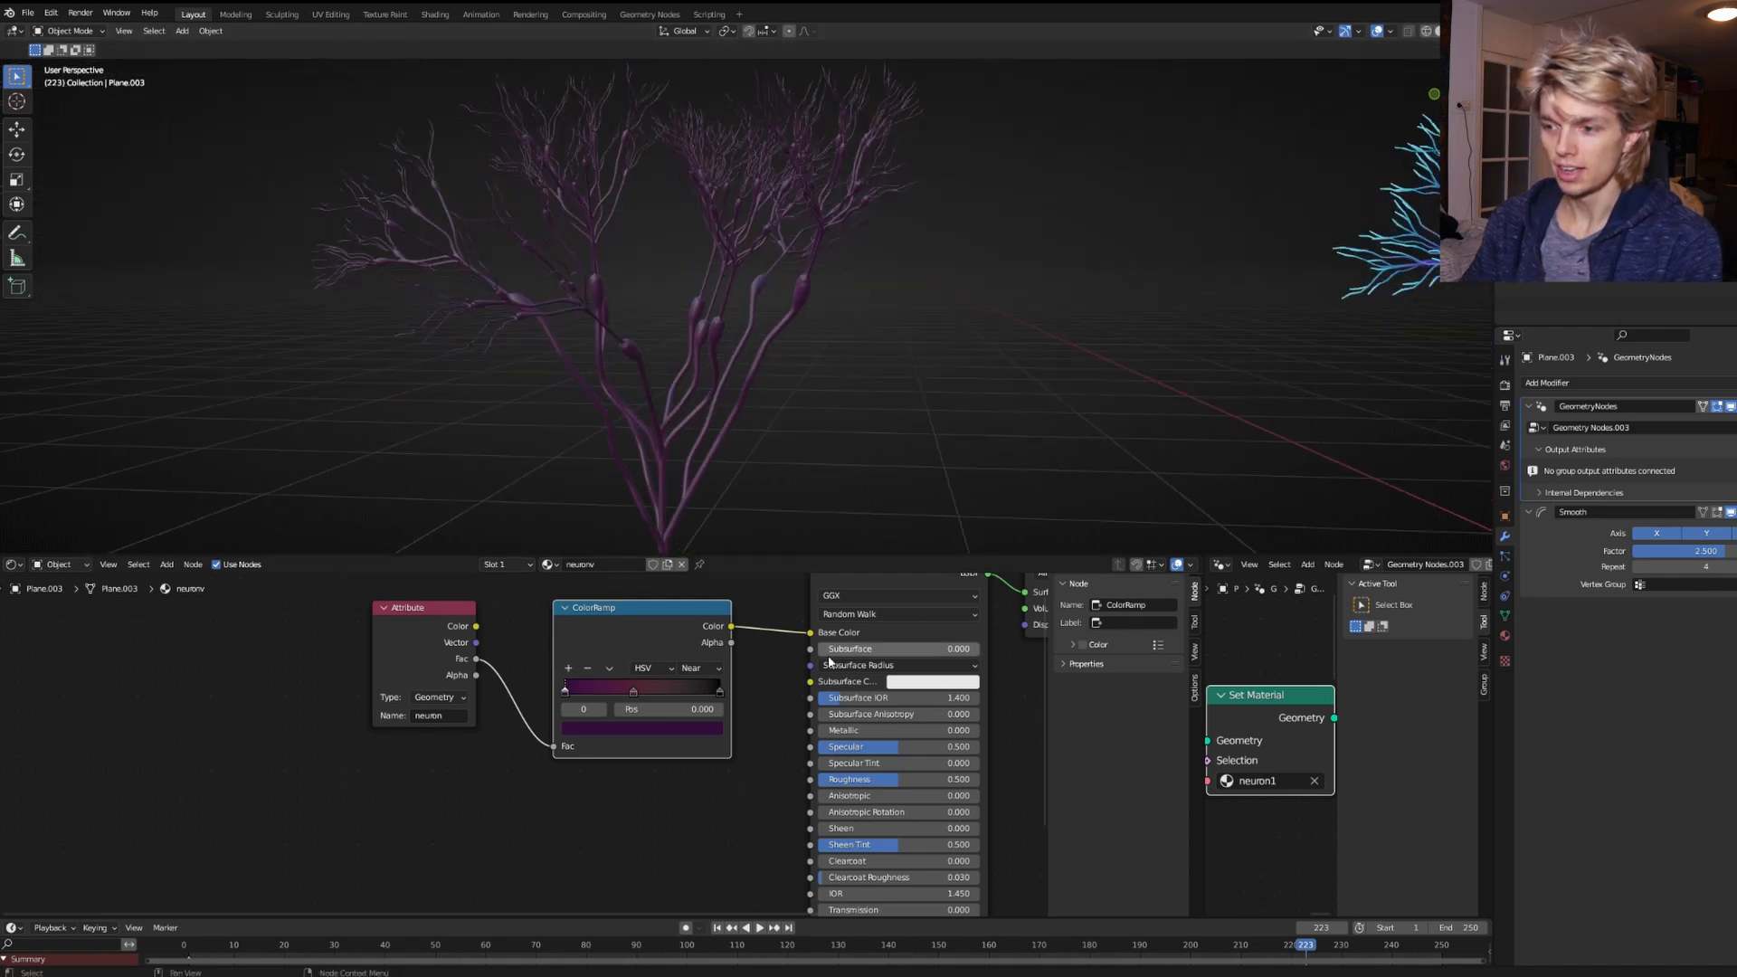
left_click_drag(730, 626, 1004, 649)
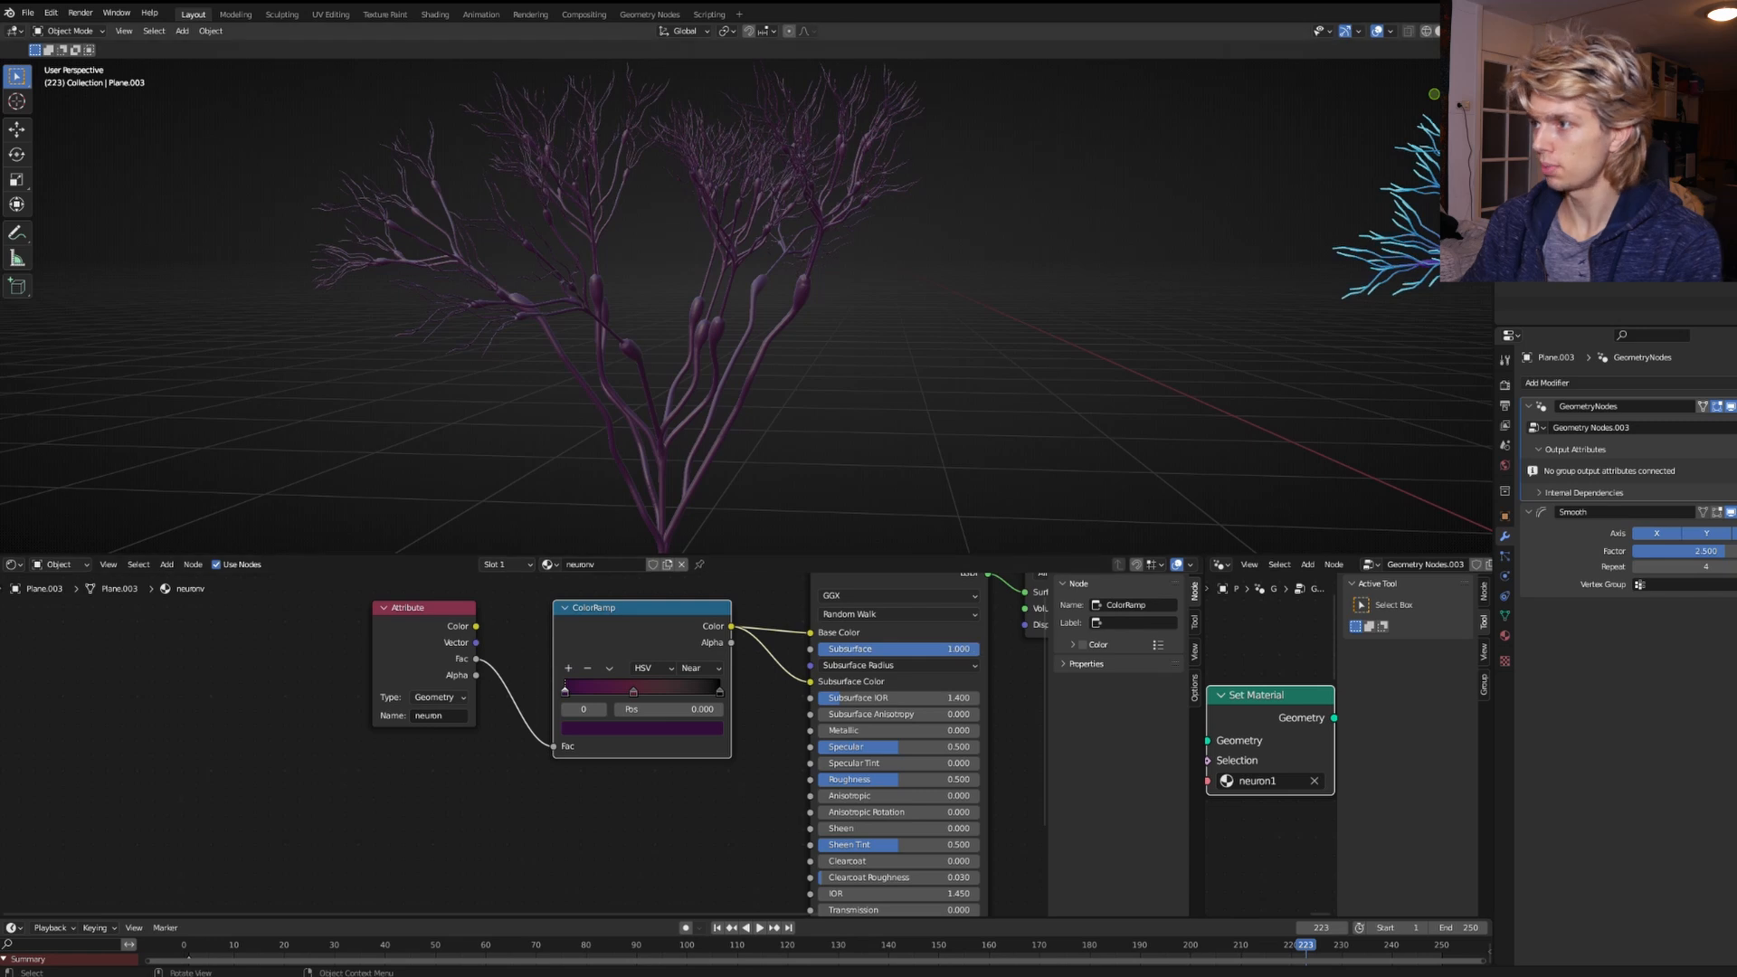
Switch the viewport to rendered shading and look closely at the duplicated tree's lower branches.
left_click(1466, 31)
middle_click_drag(853, 337, 723, 352)
scroll(789, 312, "up", 4)
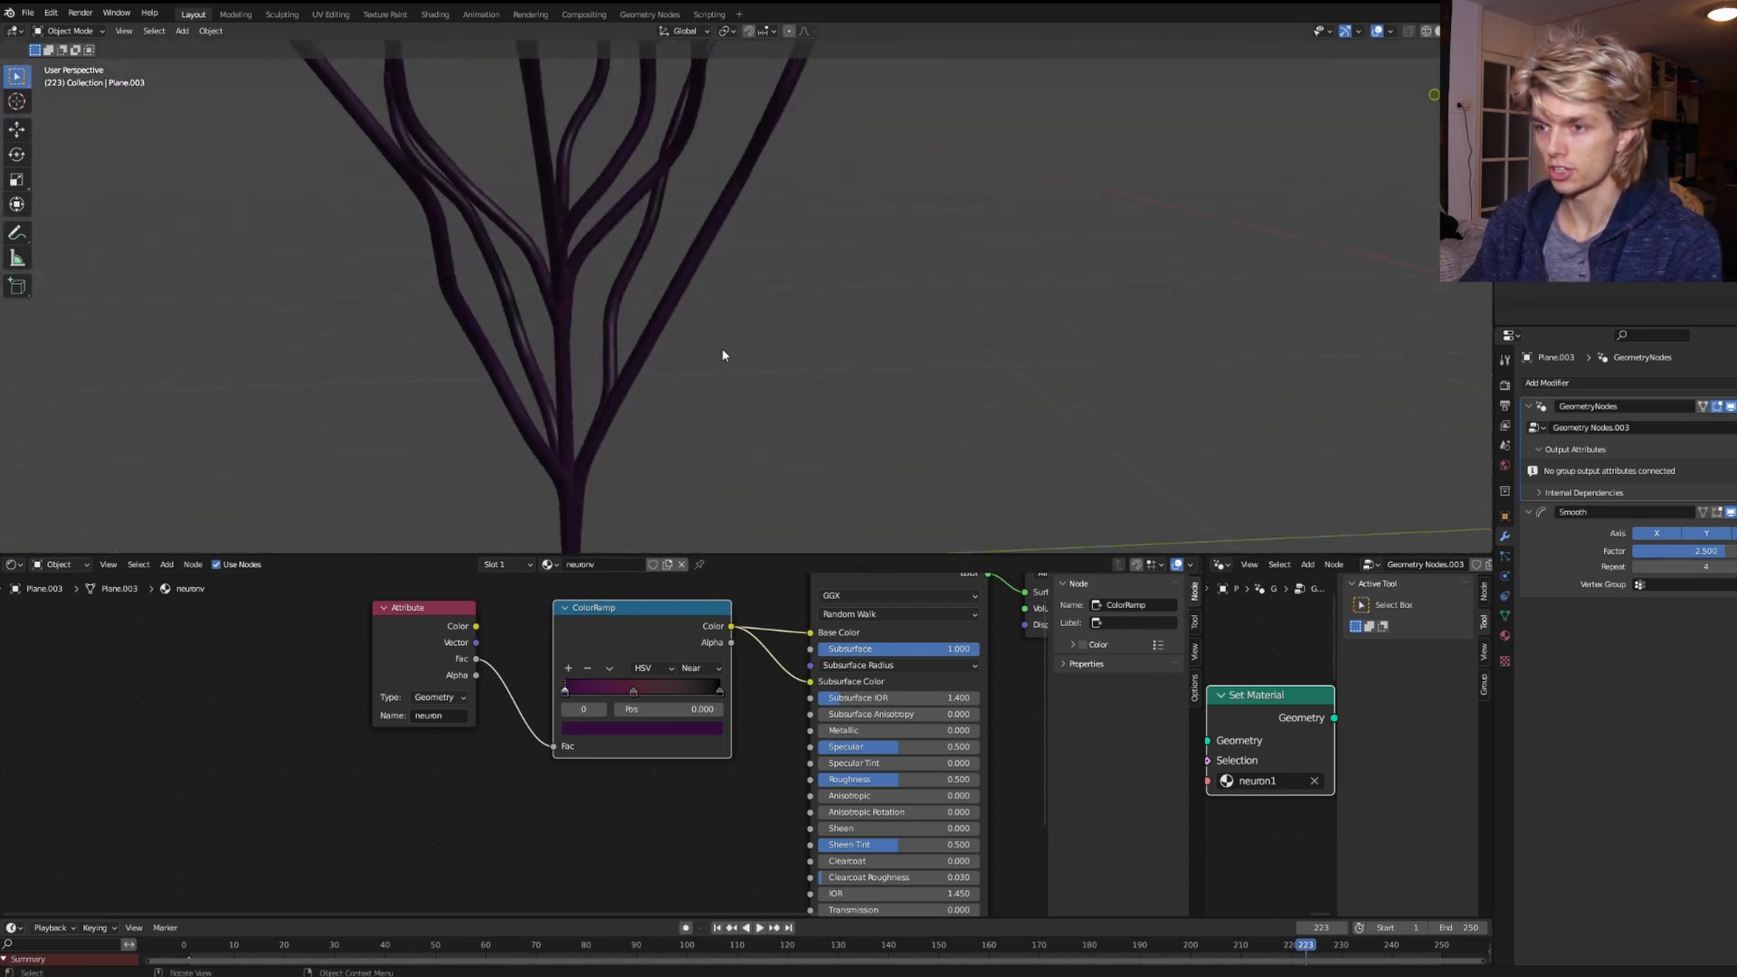
Select the original tree and, in neuron1, feed the ColorRamp color into Subsurface Color and set Subsurface to 1.
scroll(723, 351, "down", 5)
left_click(1302, 285)
key("KP_Decimal")
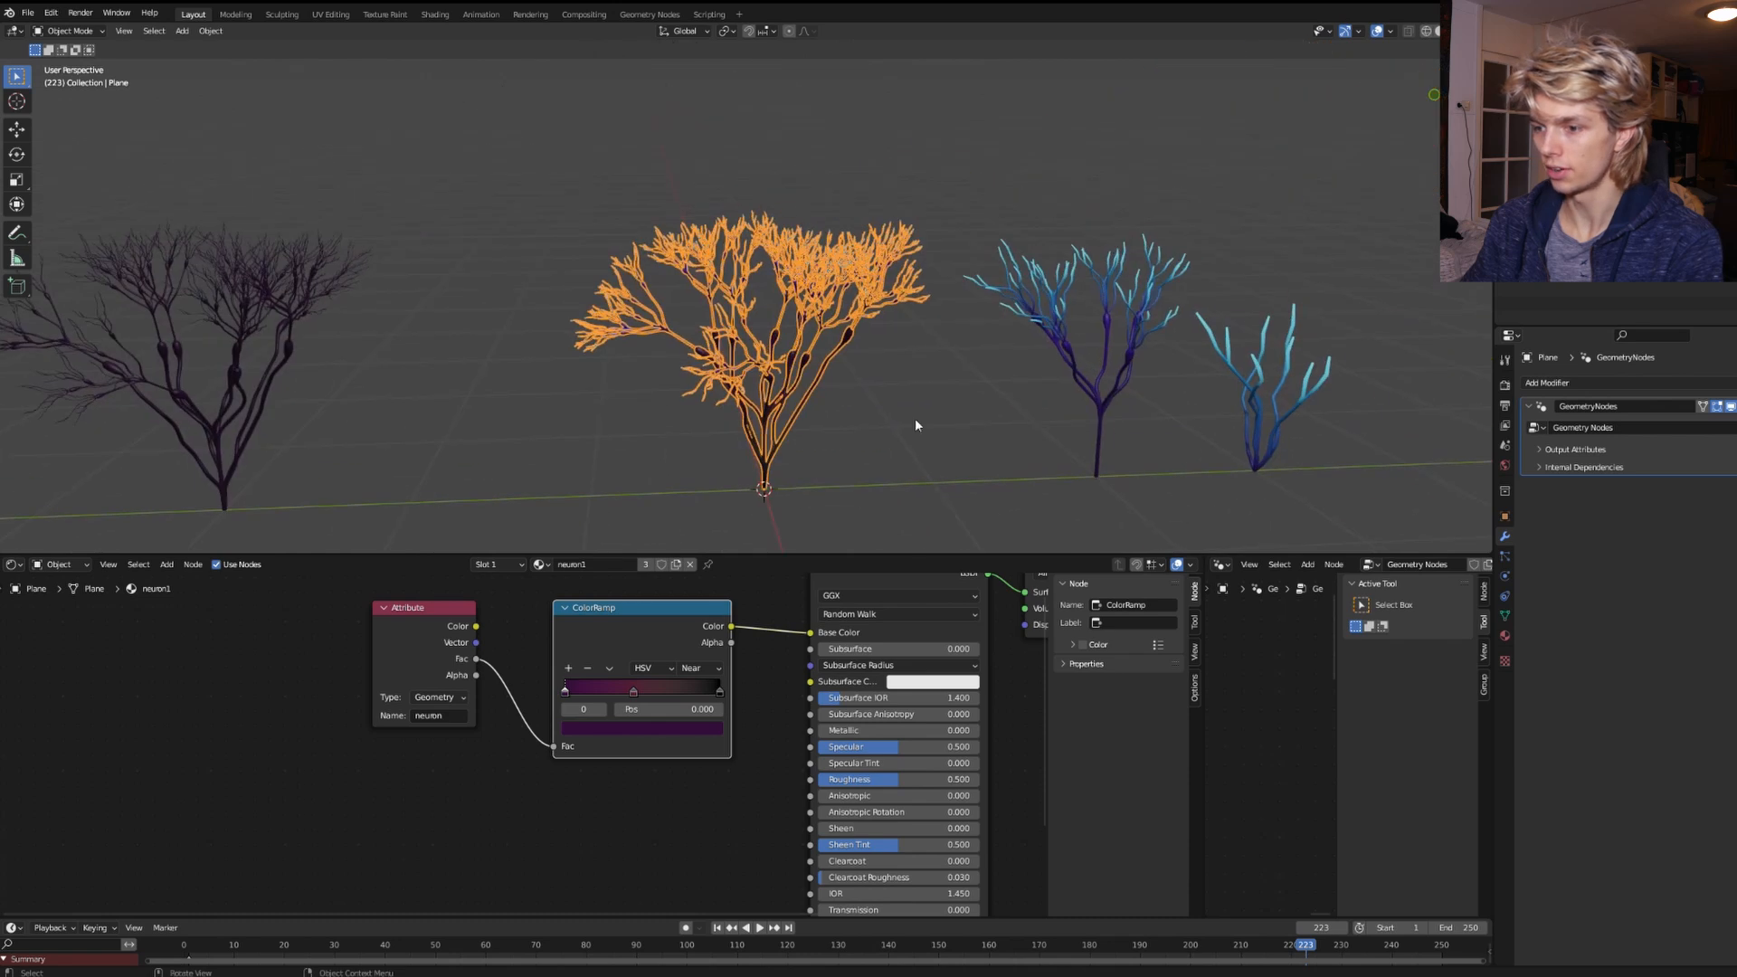
scroll(664, 588, "up", 4)
middle_click_drag(664, 588, 655, 676)
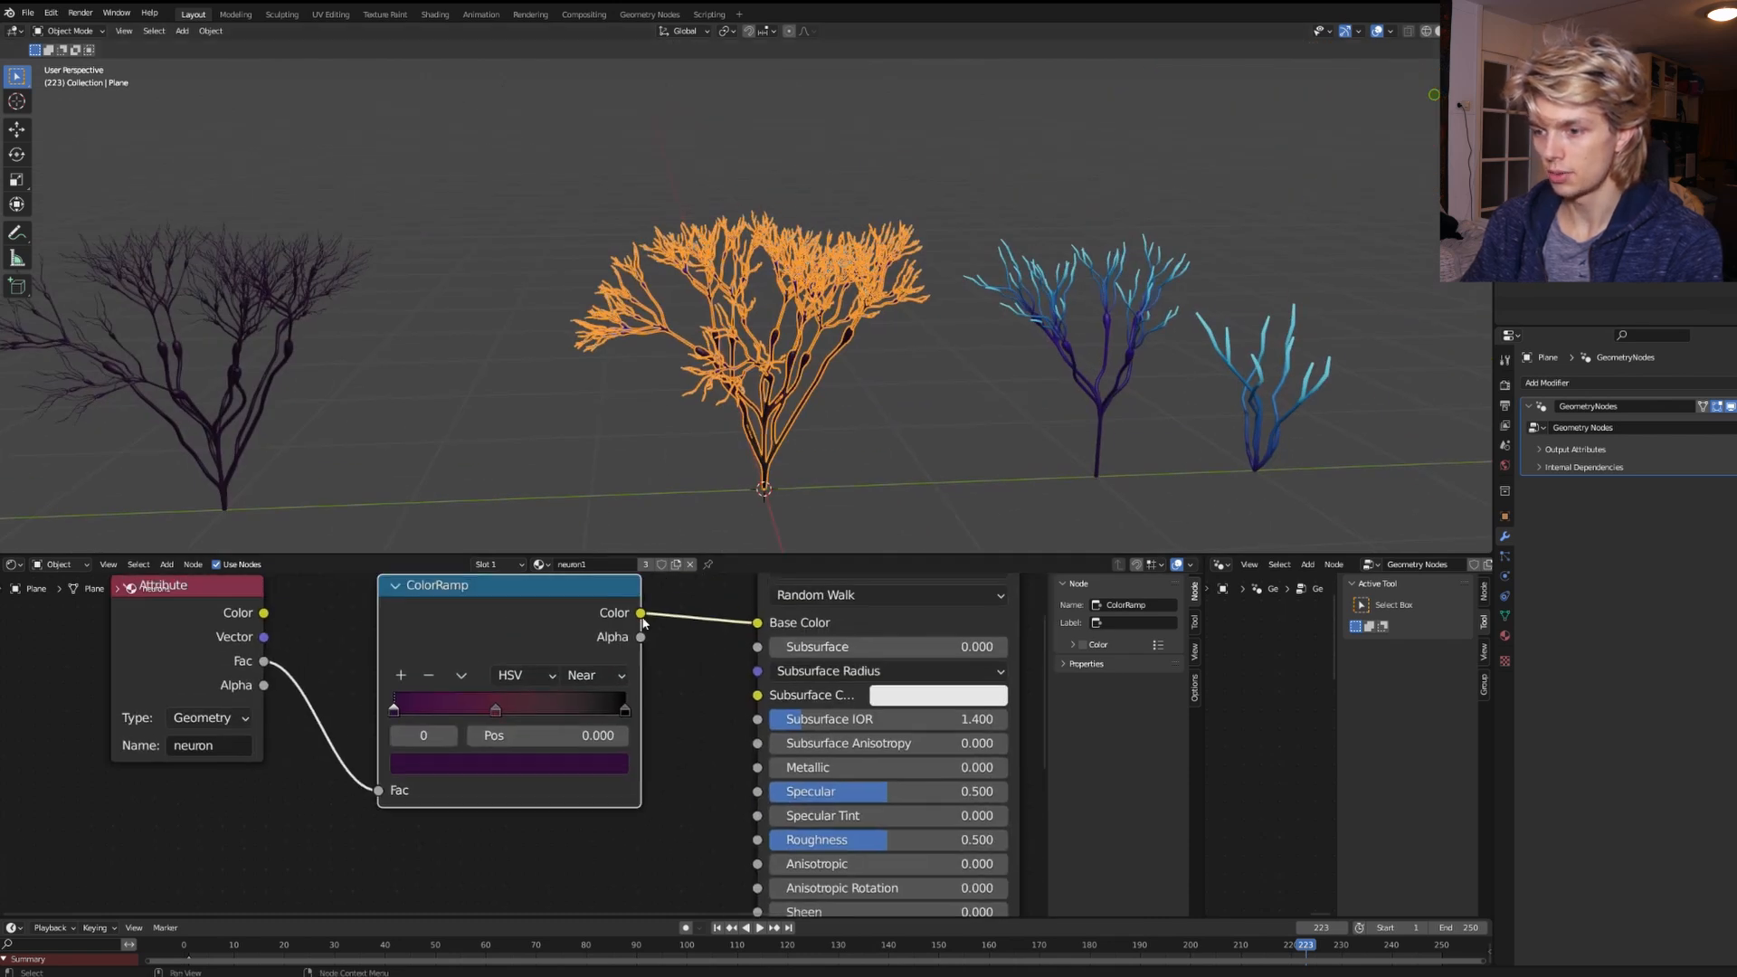
left_click_drag(641, 613, 999, 646)
scroll(972, 523, "up", 5)
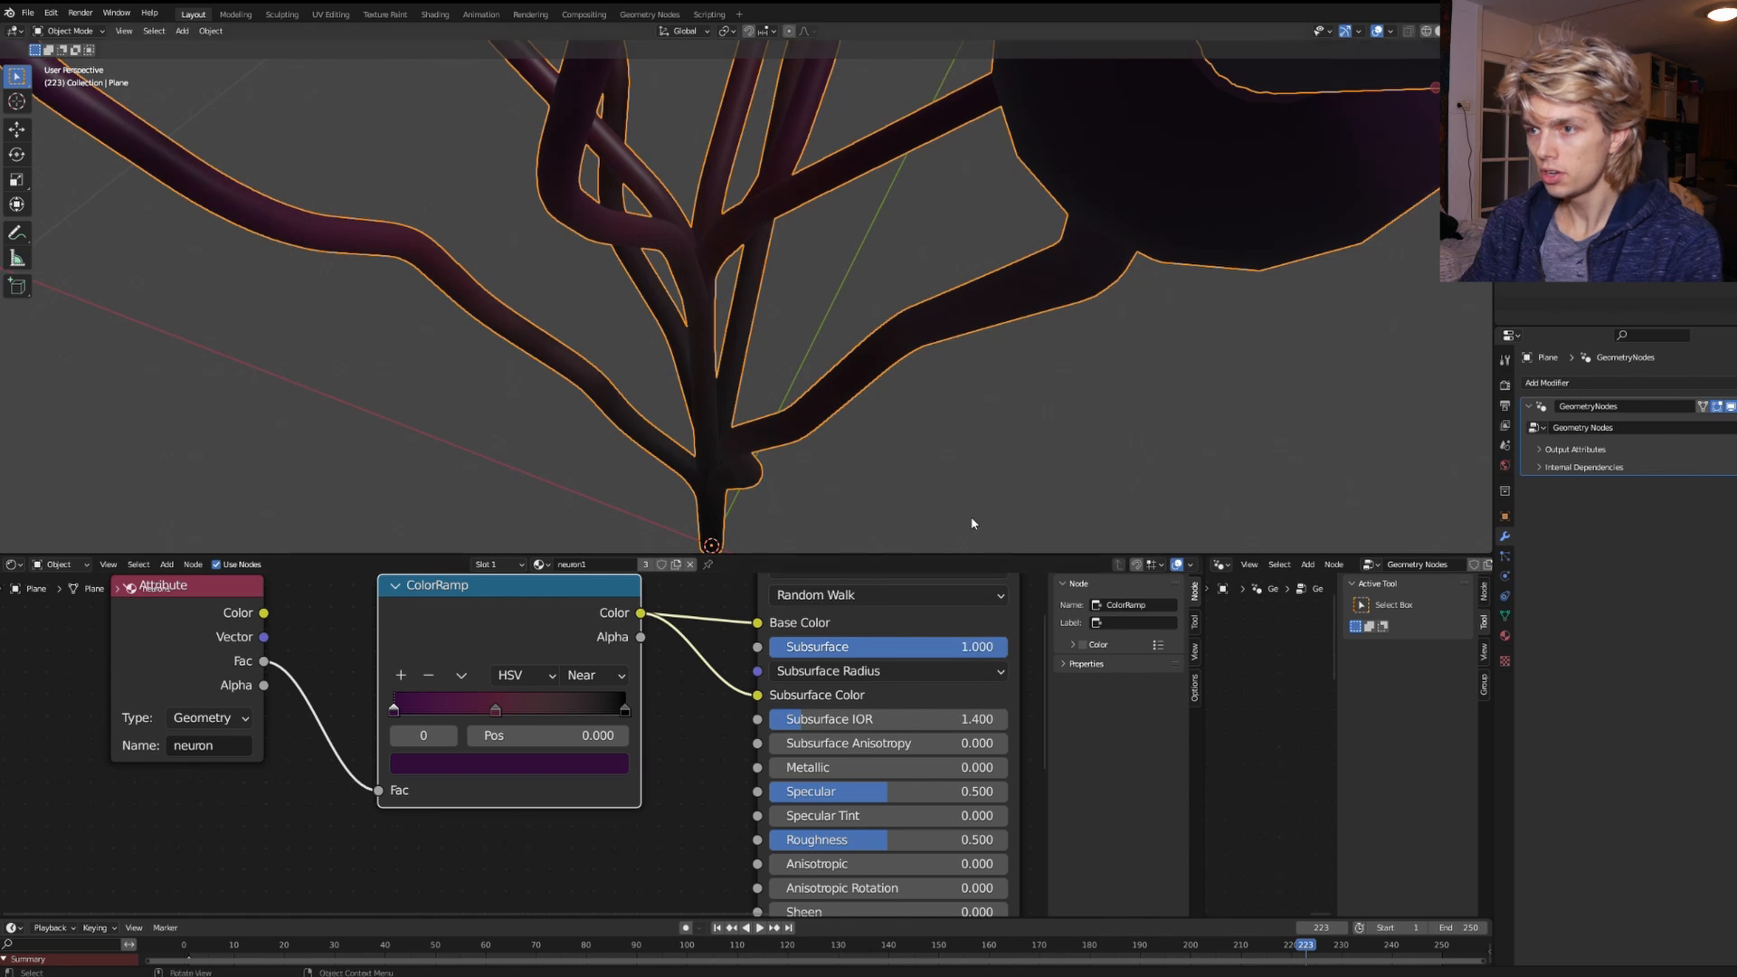
Change the scene's render engine to Cycles.
scroll(972, 523, "down", 4)
left_click(1504, 386)
left_click(1681, 383)
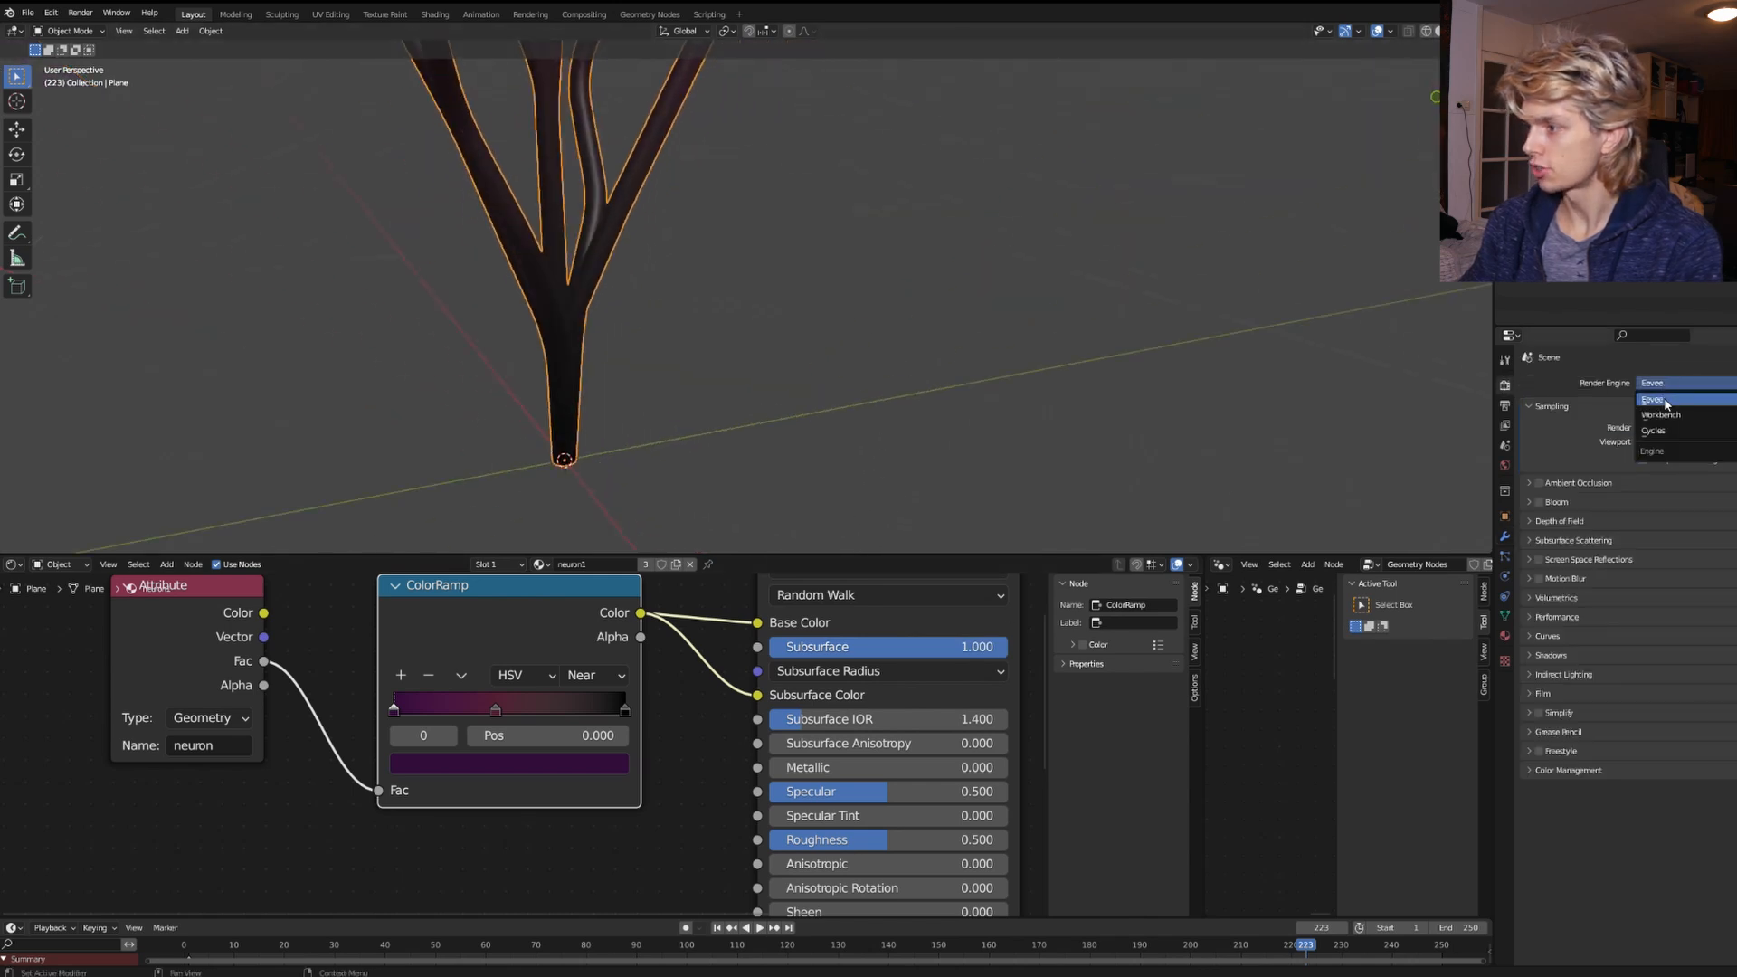
left_click(1670, 435)
Examine the subsurface shading on the trunks and branches of the original and the duplicated tree in Cycles.
middle_click_drag(701, 376, 892, 466, "shift")
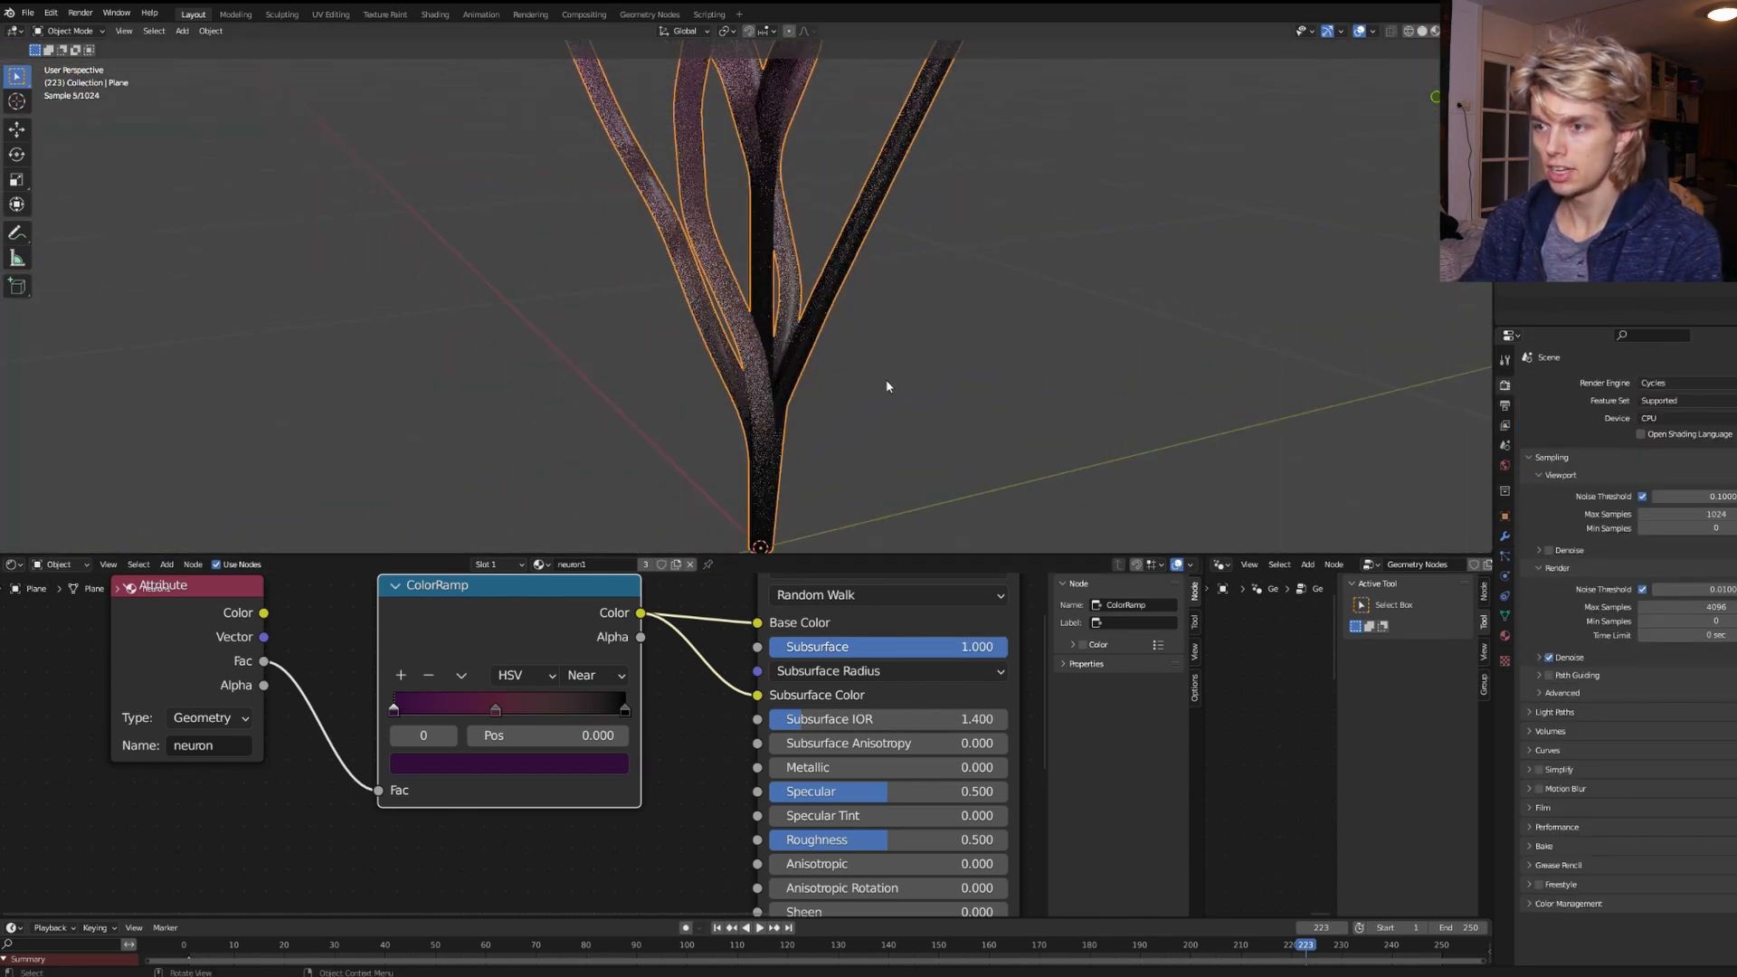
left_click(892, 314)
middle_click_drag(892, 313, 833, 341)
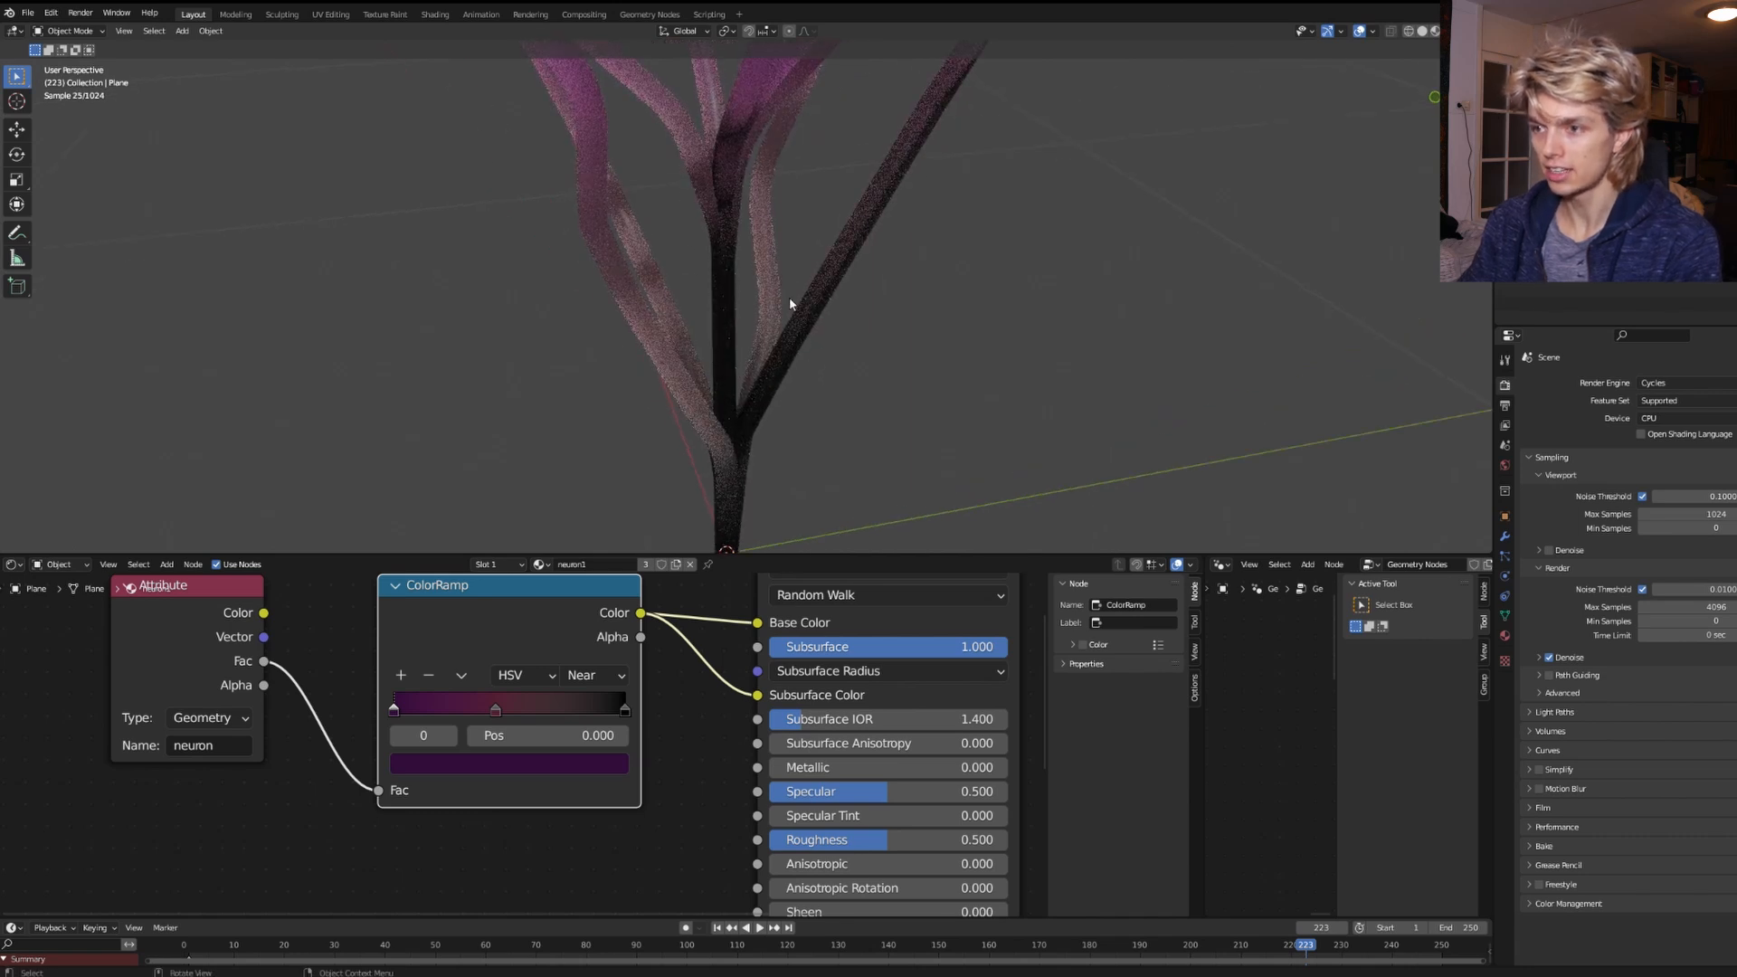
scroll(732, 283, "down", 5)
middle_click_drag(733, 283, 695, 387)
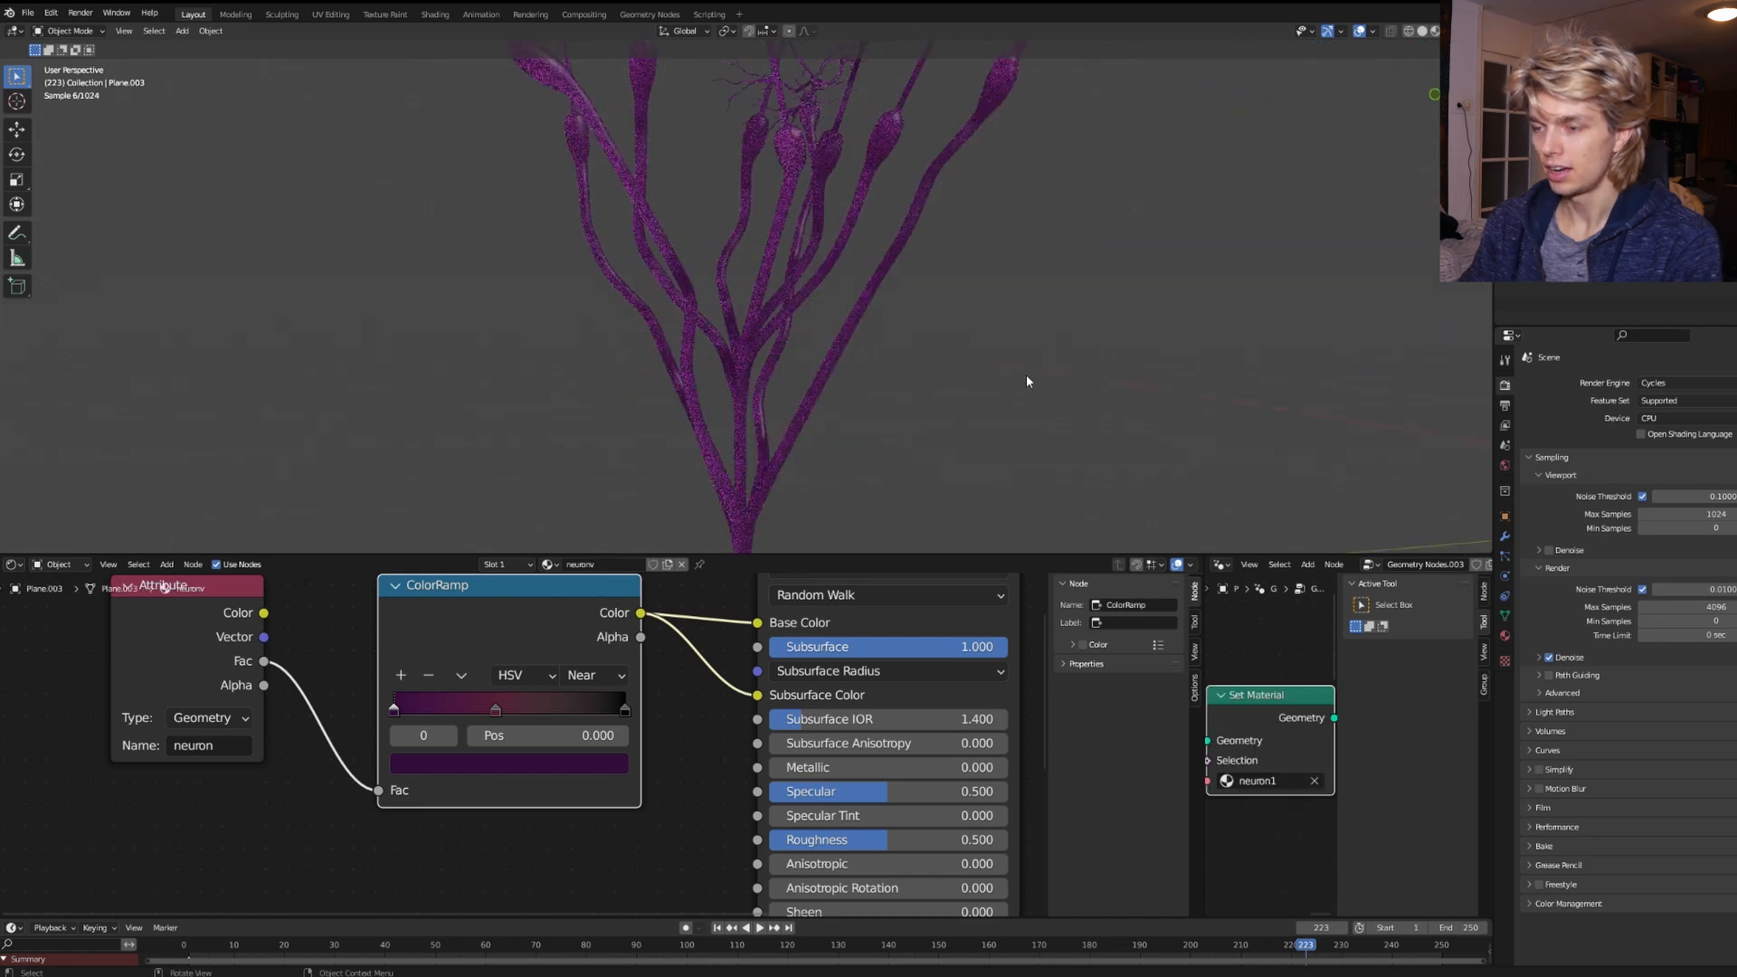
middle_click_drag(1025, 377, 861, 389)
scroll(763, 316, "up", 8)
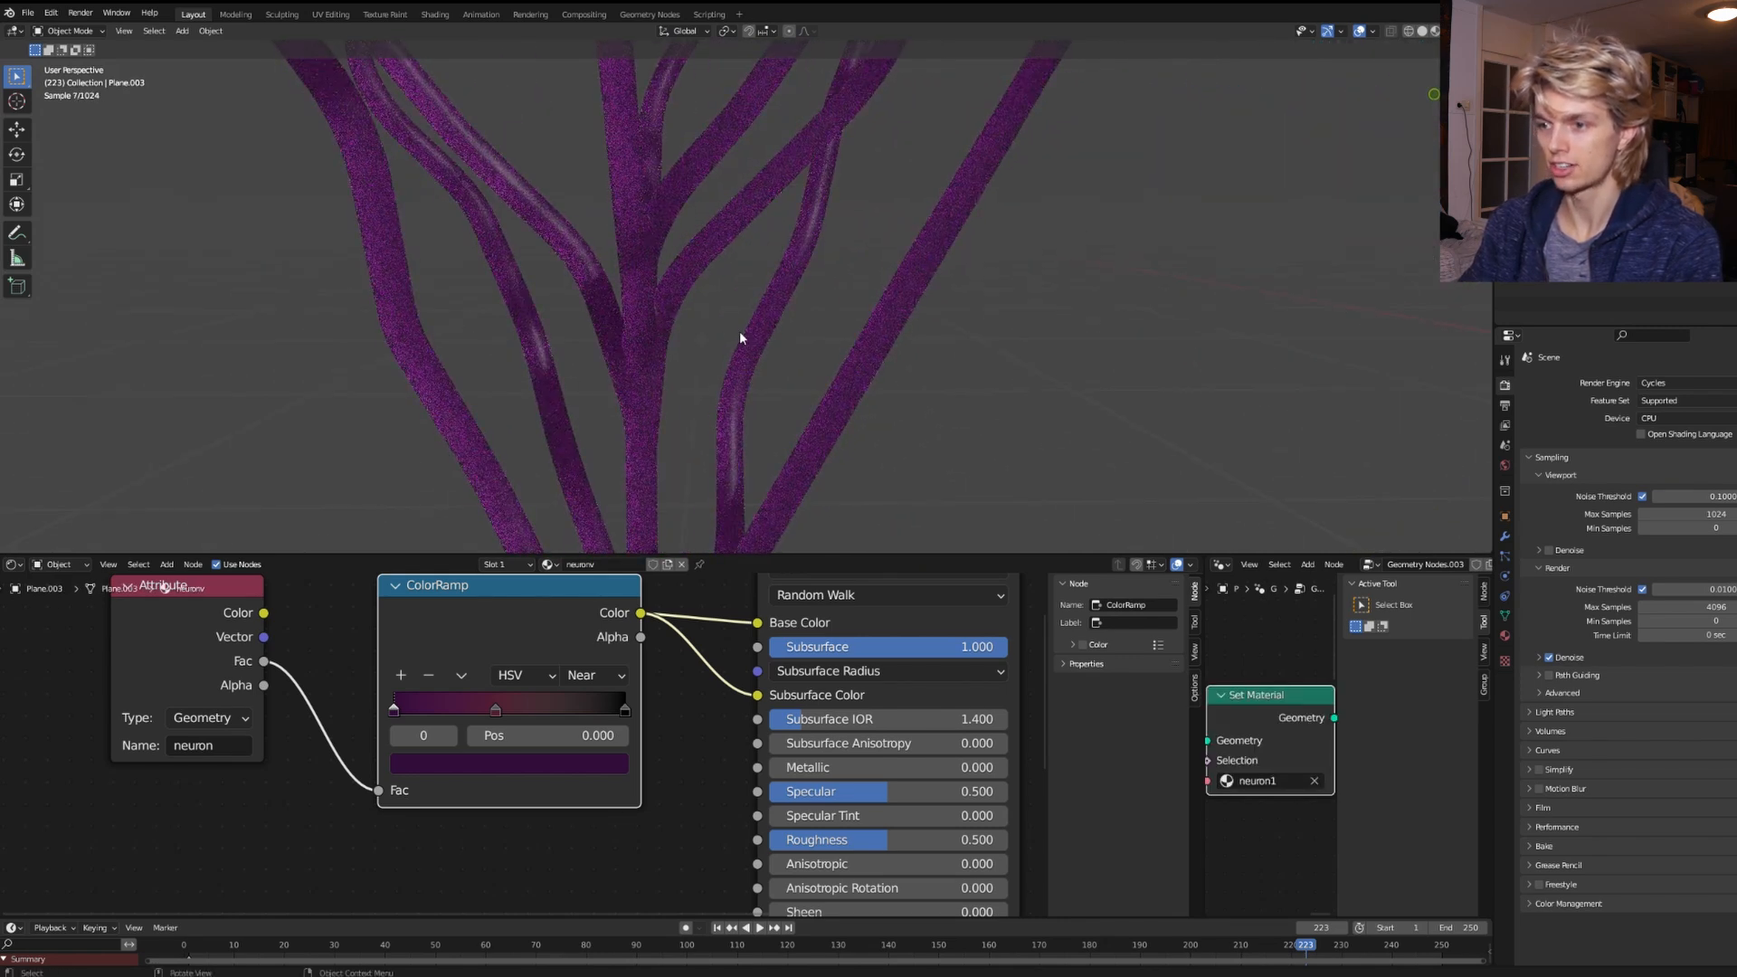
scroll(888, 372, "down", 5)
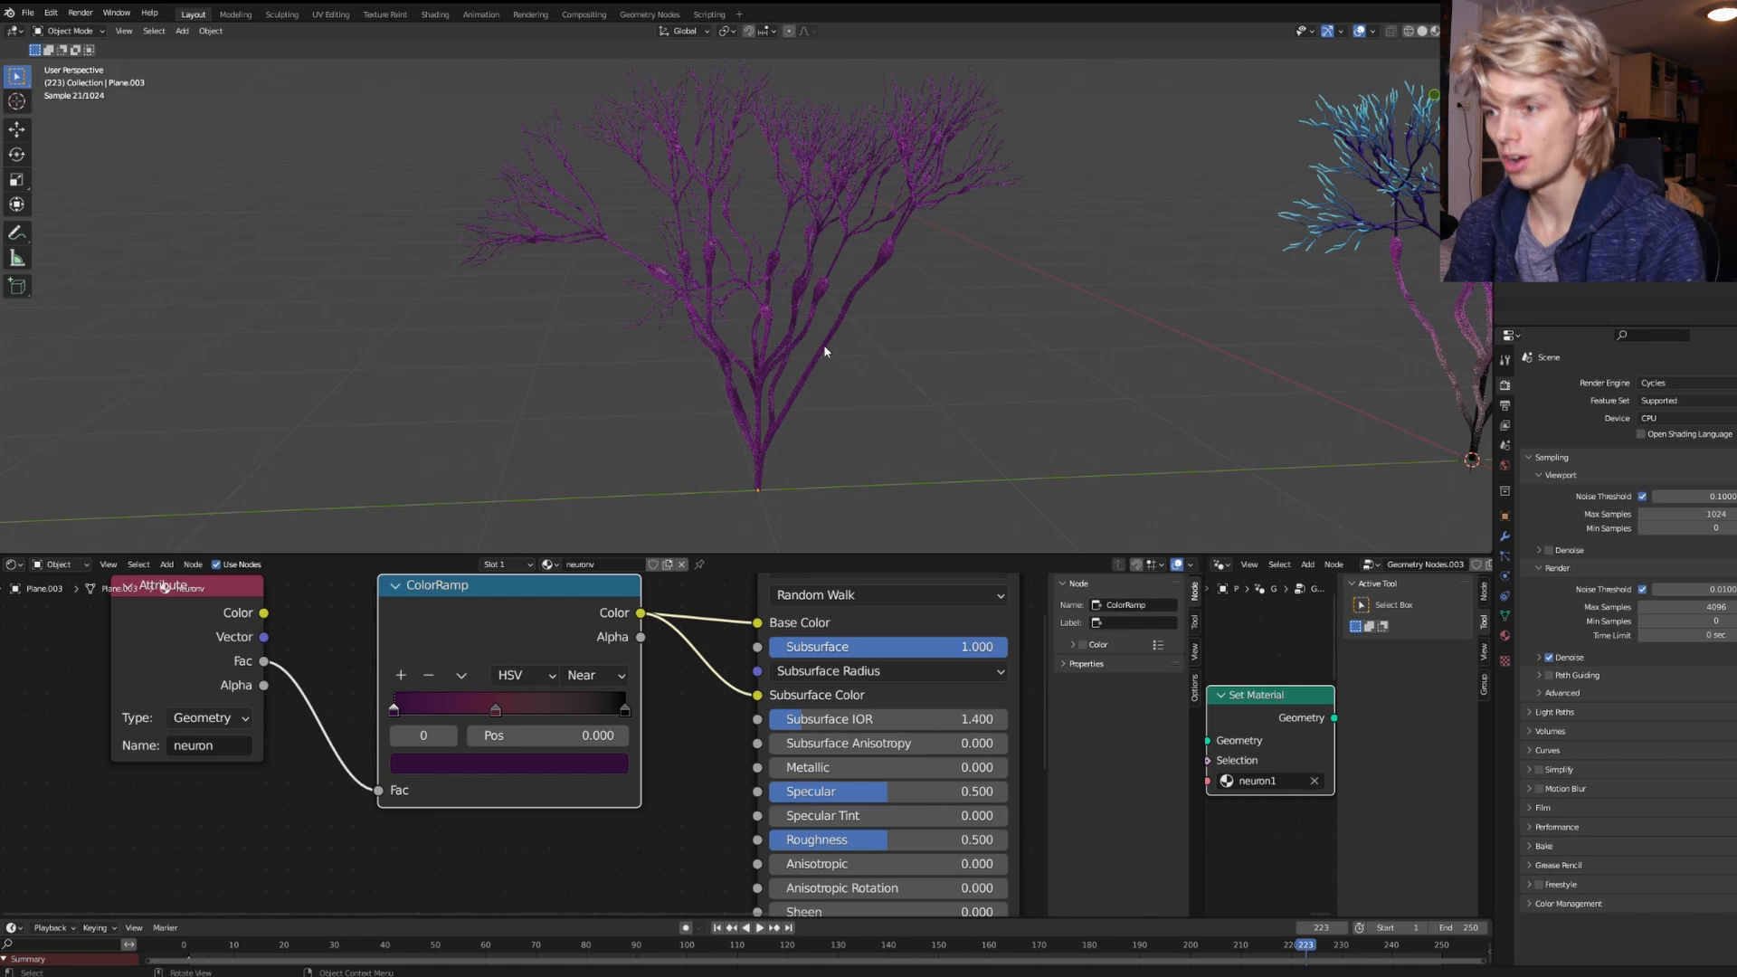
In the duplicated tree's neuronv material, delete the Attribute node and add a Texture Coordinate node in its place.
left_click(800, 329)
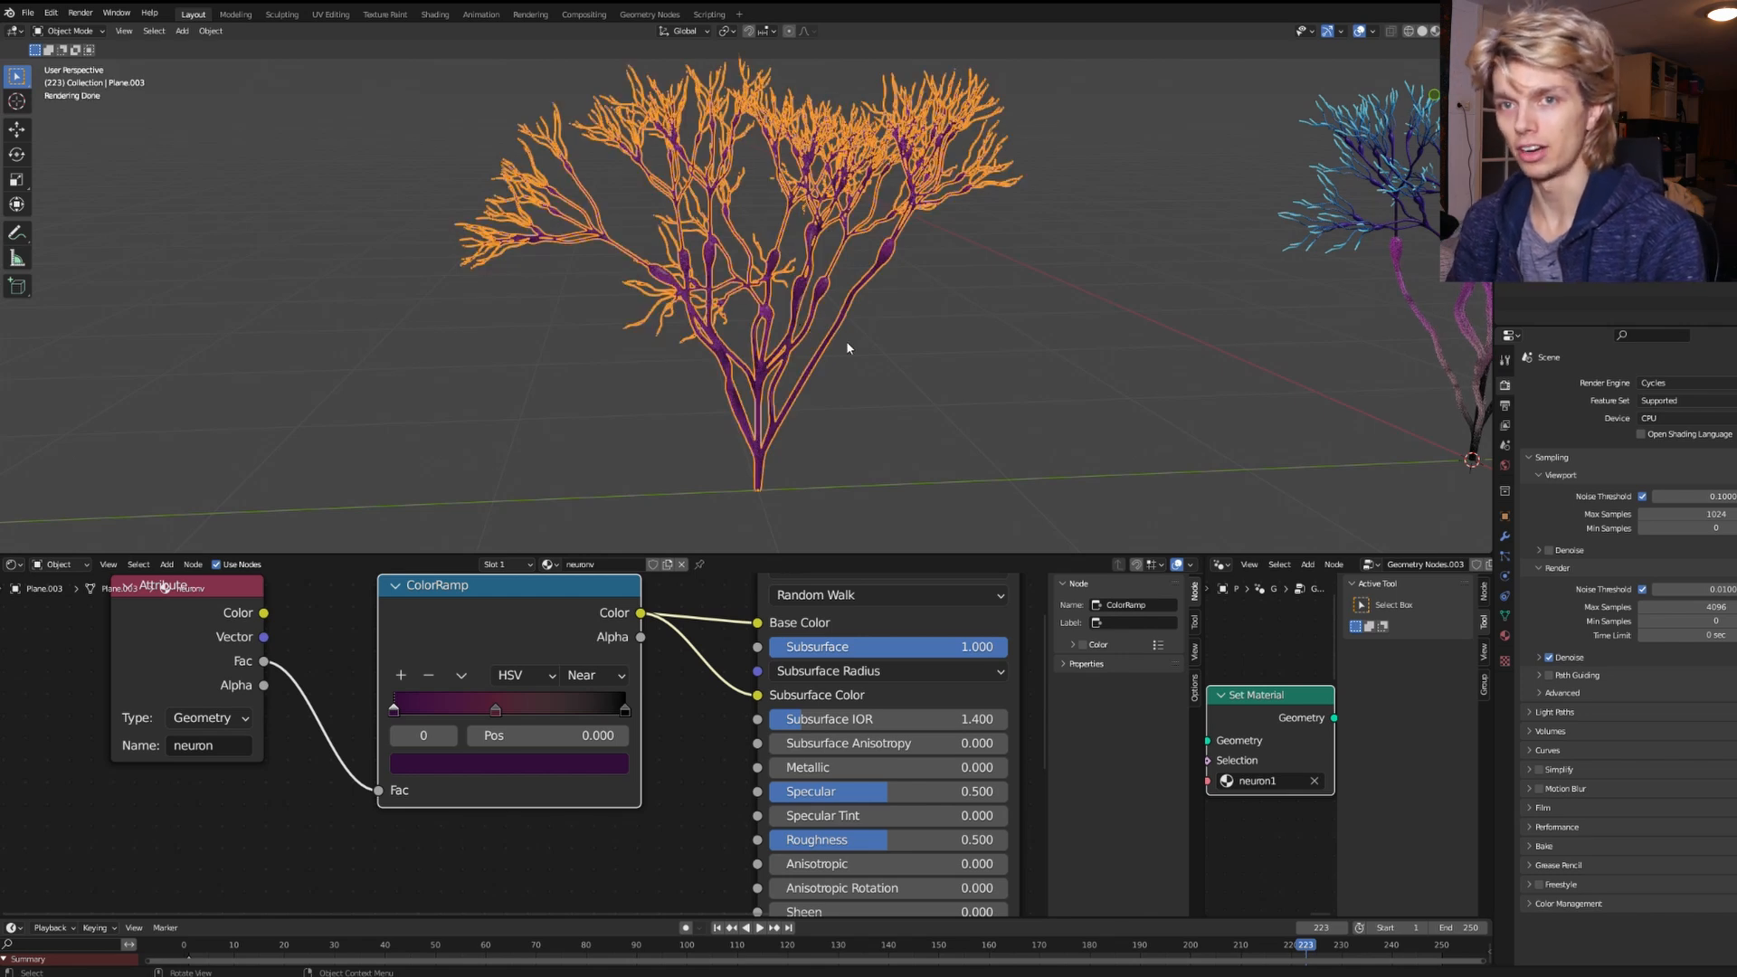
left_click(673, 667)
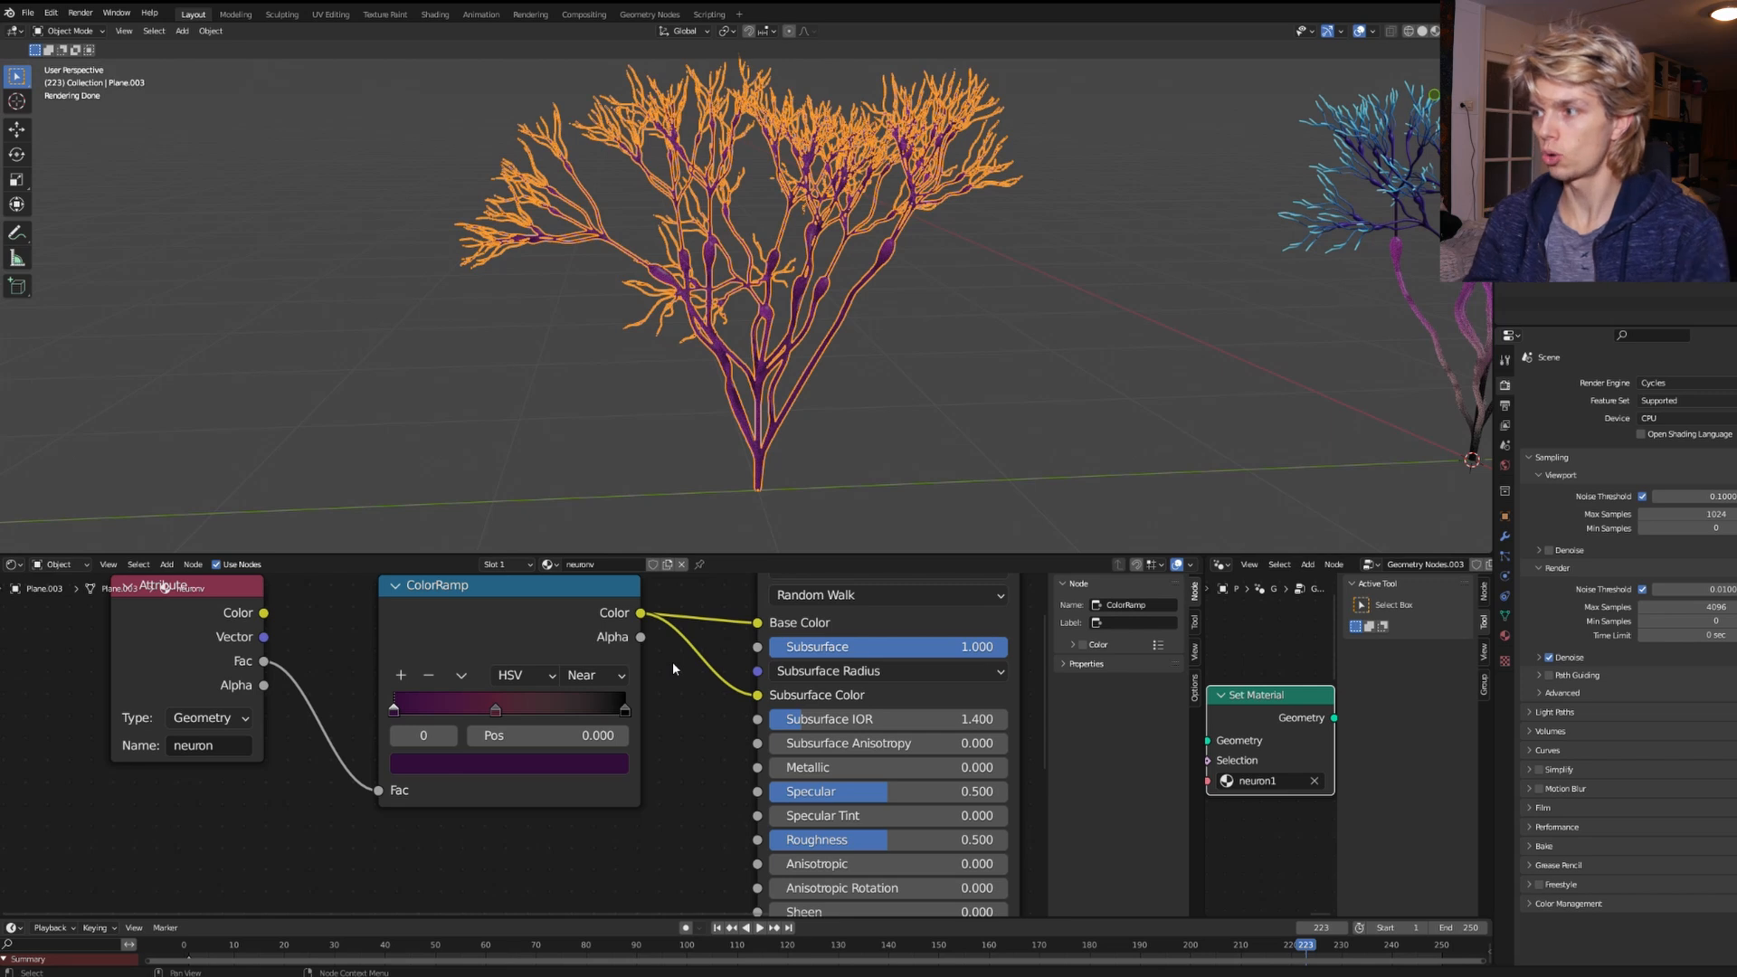
scroll(671, 667, "down", 4)
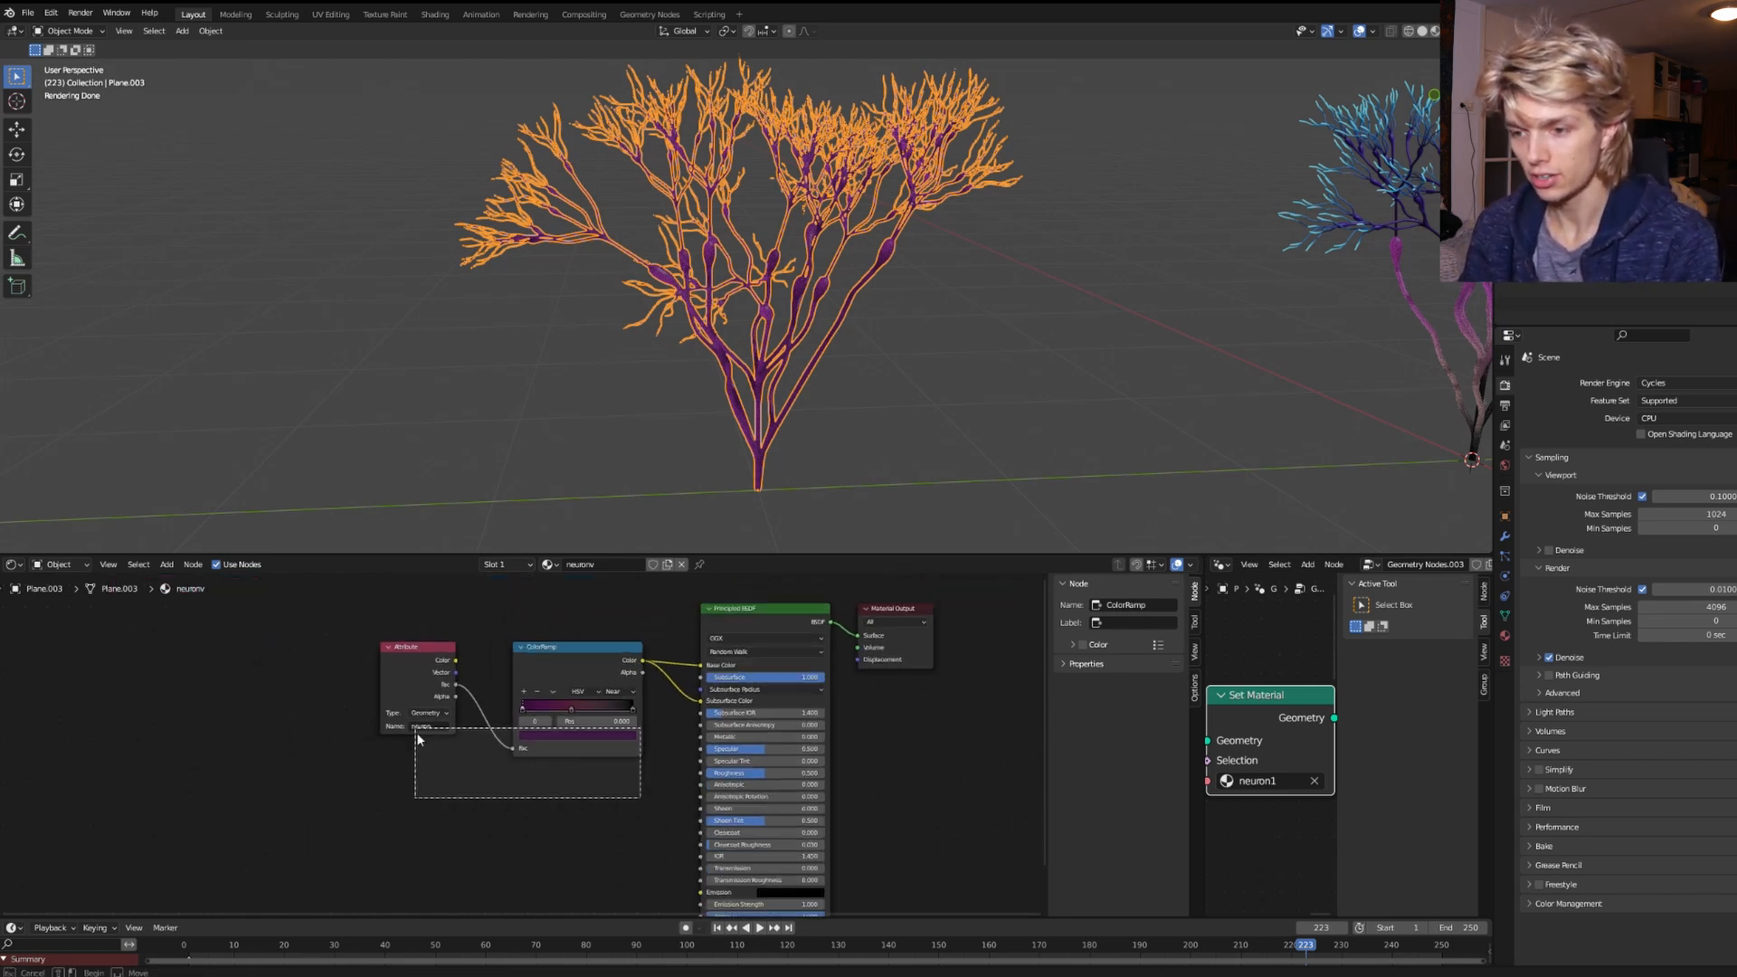
left_click(415, 698)
key("x")
key("shift+a")
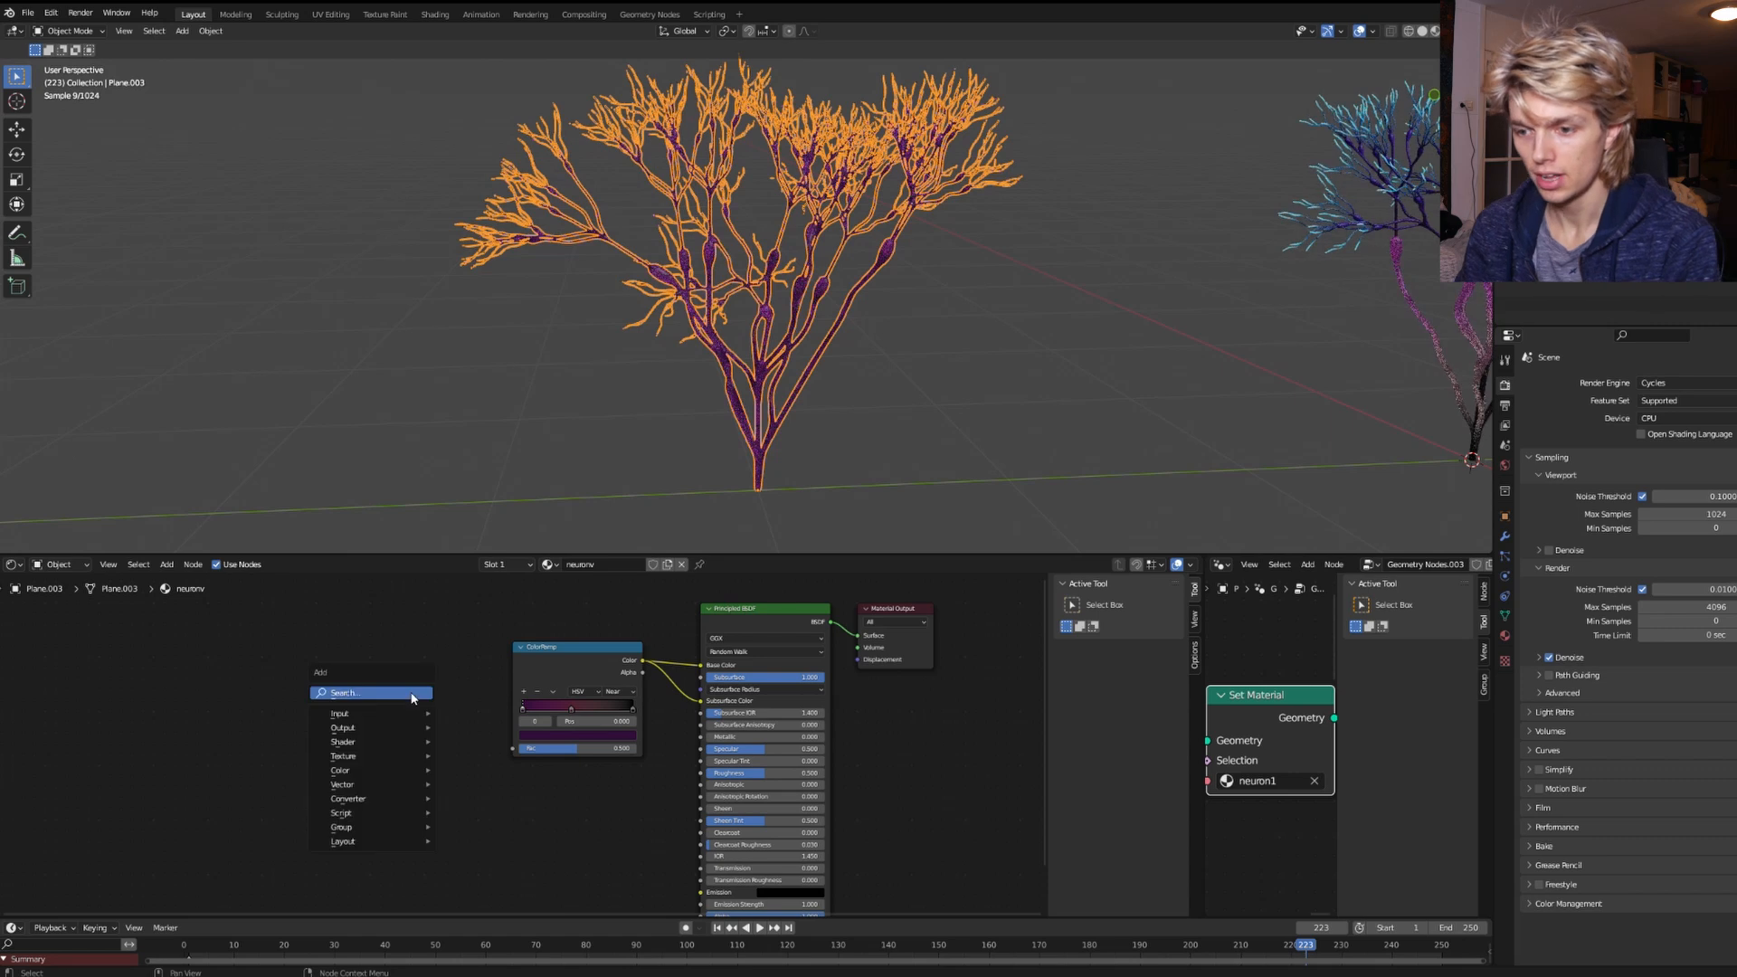
type("te")
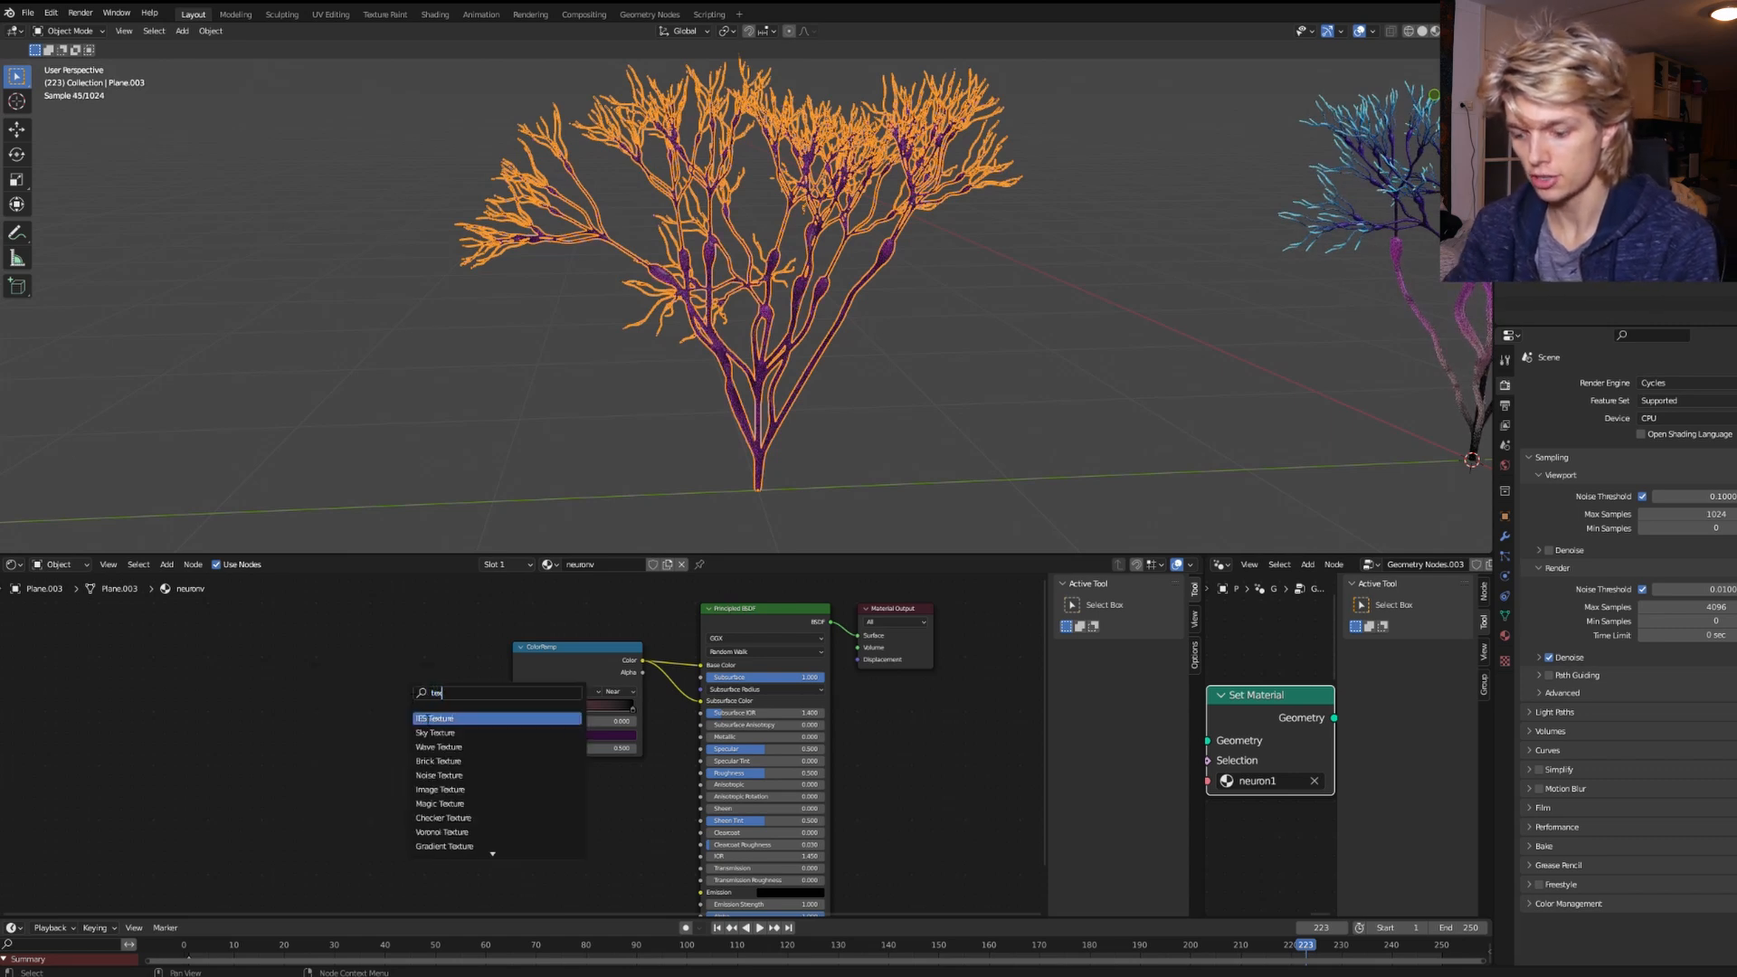
type("xture co")
Add a Vector Math node set to Length between the Texture Coordinate and ColorRamp nodes.
key("shift+a")
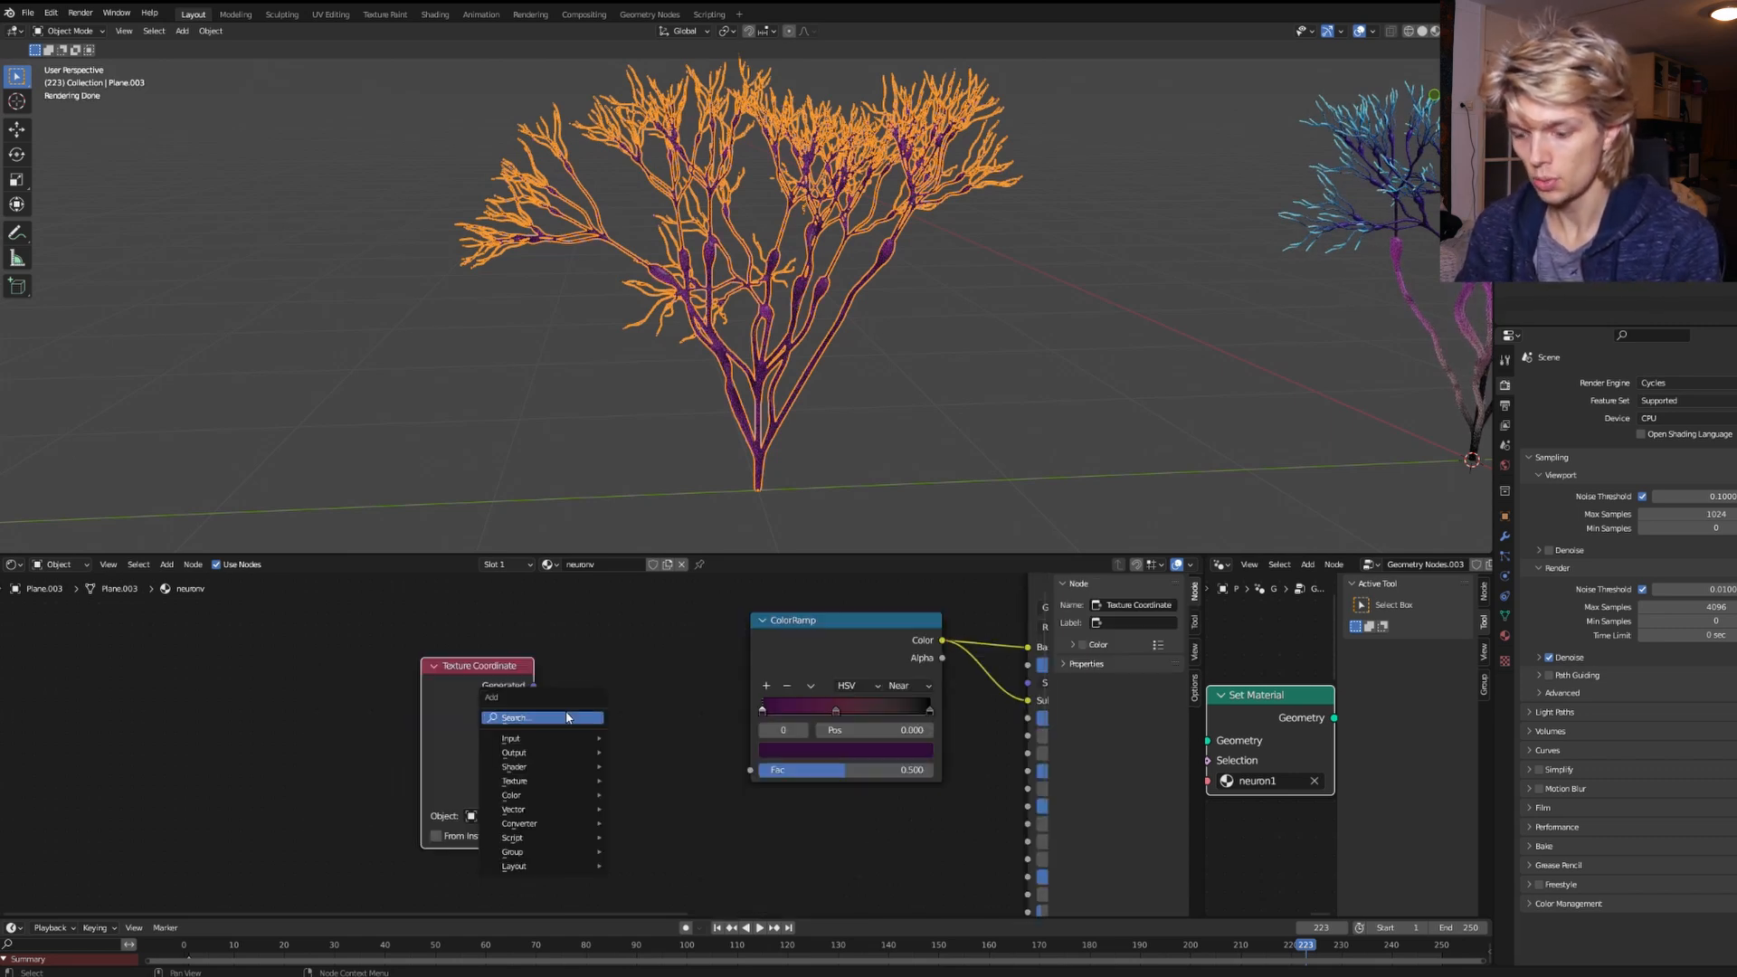
left_click(571, 717)
type("vect")
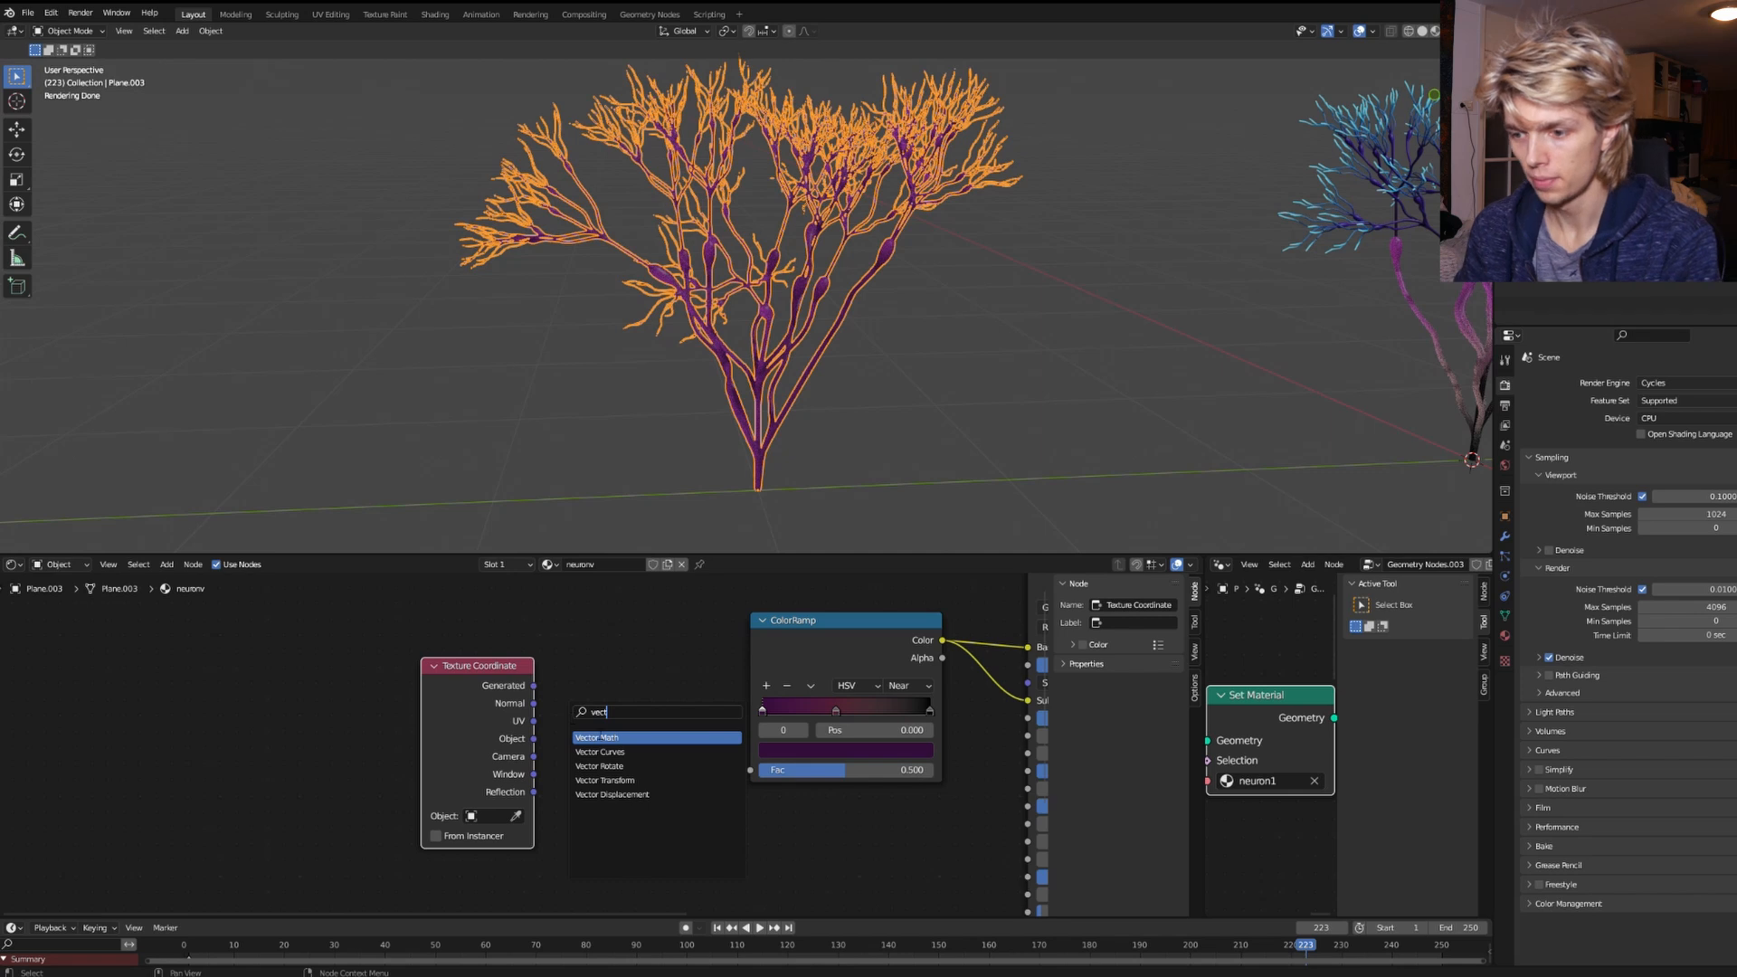
key("Return")
left_click(623, 728)
left_click(623, 728)
left_click(599, 484)
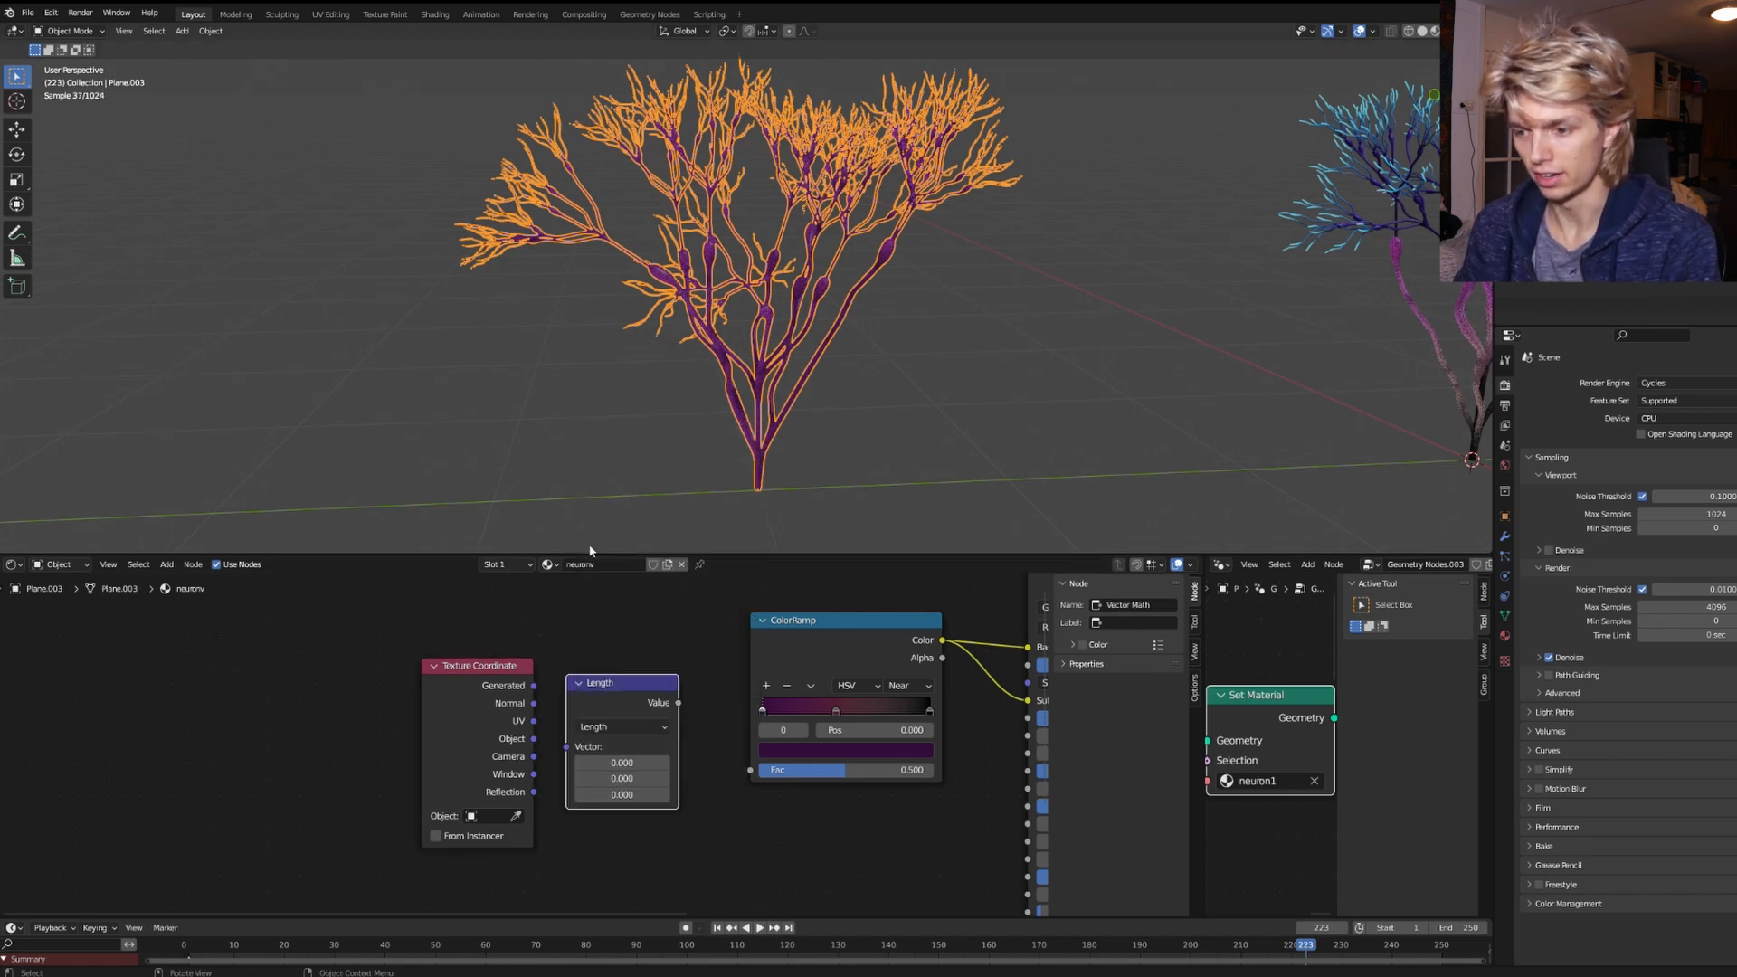
Connect the Texture Coordinate's Object output to the Length node's Vector and move both nodes away from the ColorRamp.
left_click_drag(534, 741, 567, 748)
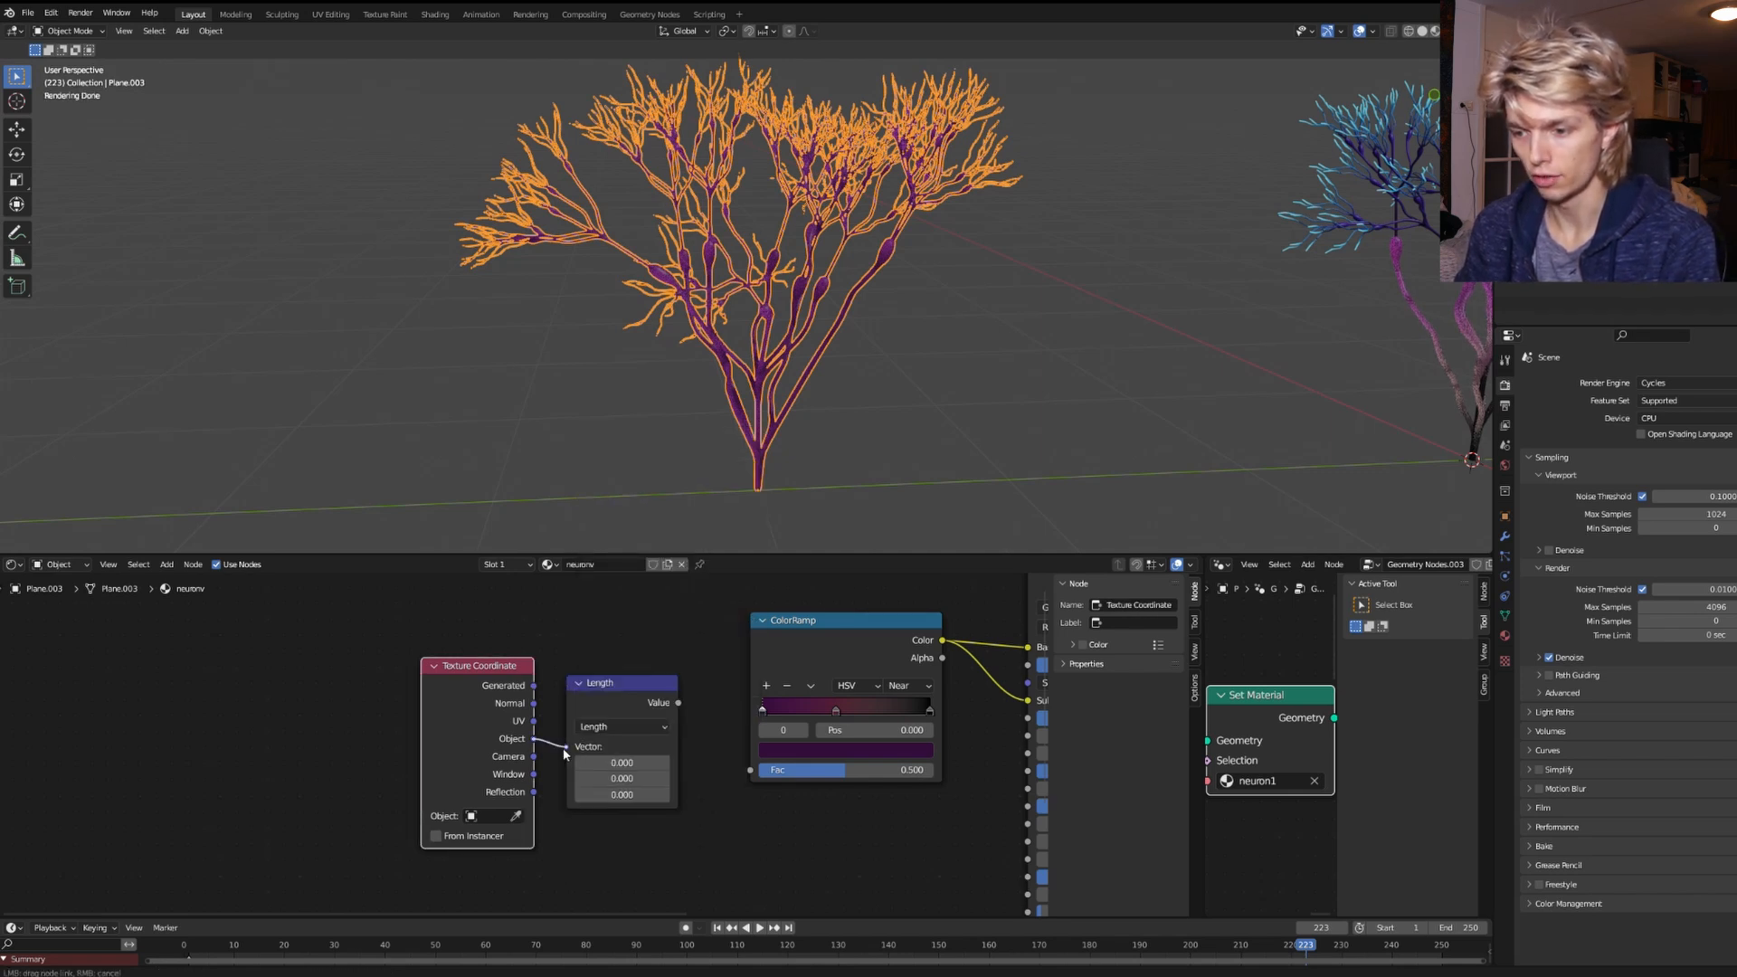
left_click_drag(337, 697, 593, 728)
key("g")
left_click(537, 709)
Add a Map Range node, feed the Length value into it and connect its Result to the ColorRamp's Fac.
key("shift+a")
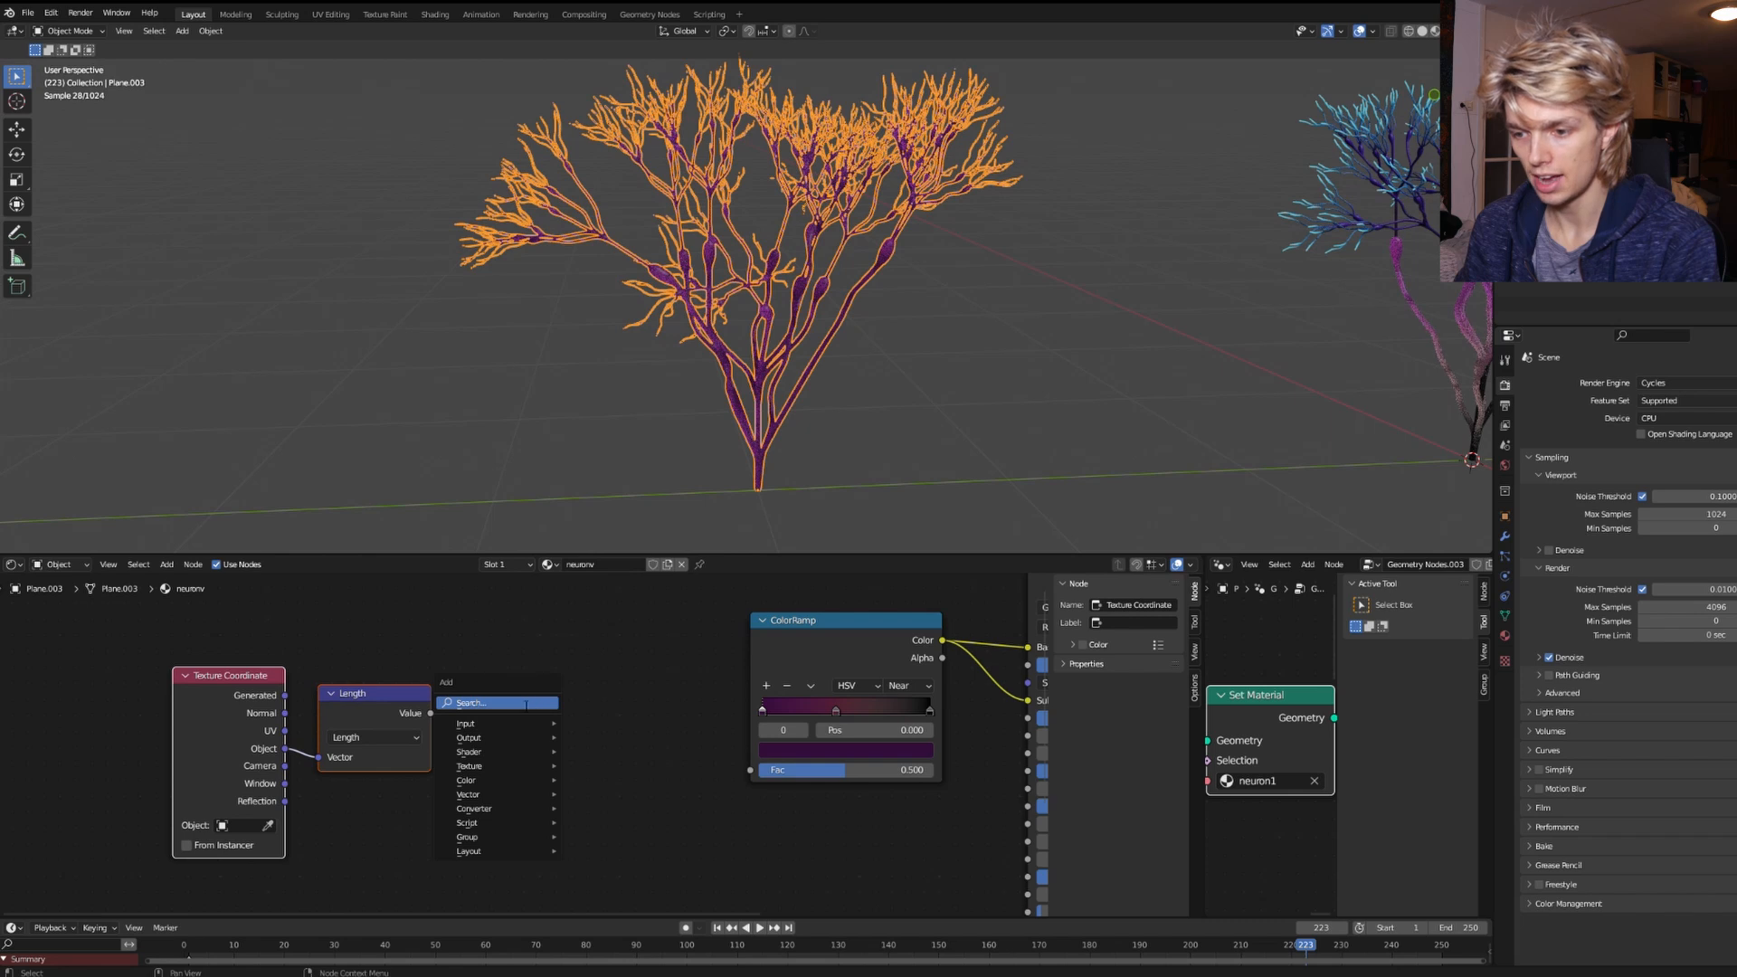
left_click(537, 704)
type("map")
left_click(548, 754)
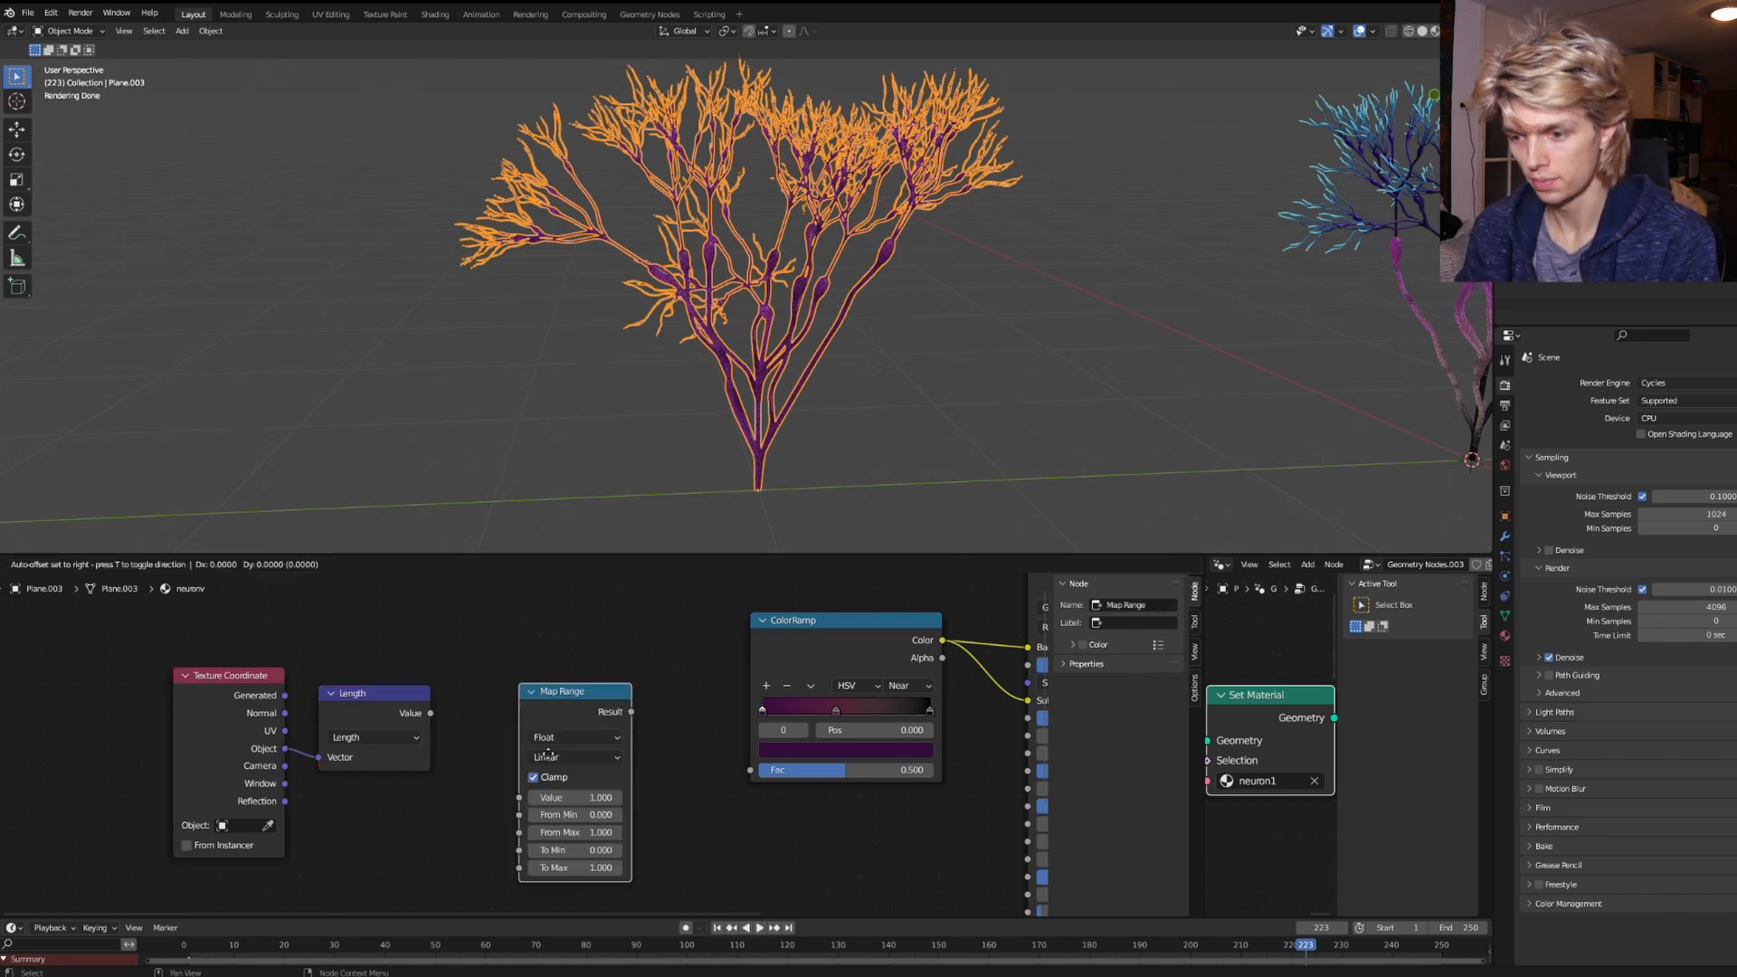
left_click(548, 756)
left_click_drag(432, 714, 515, 772)
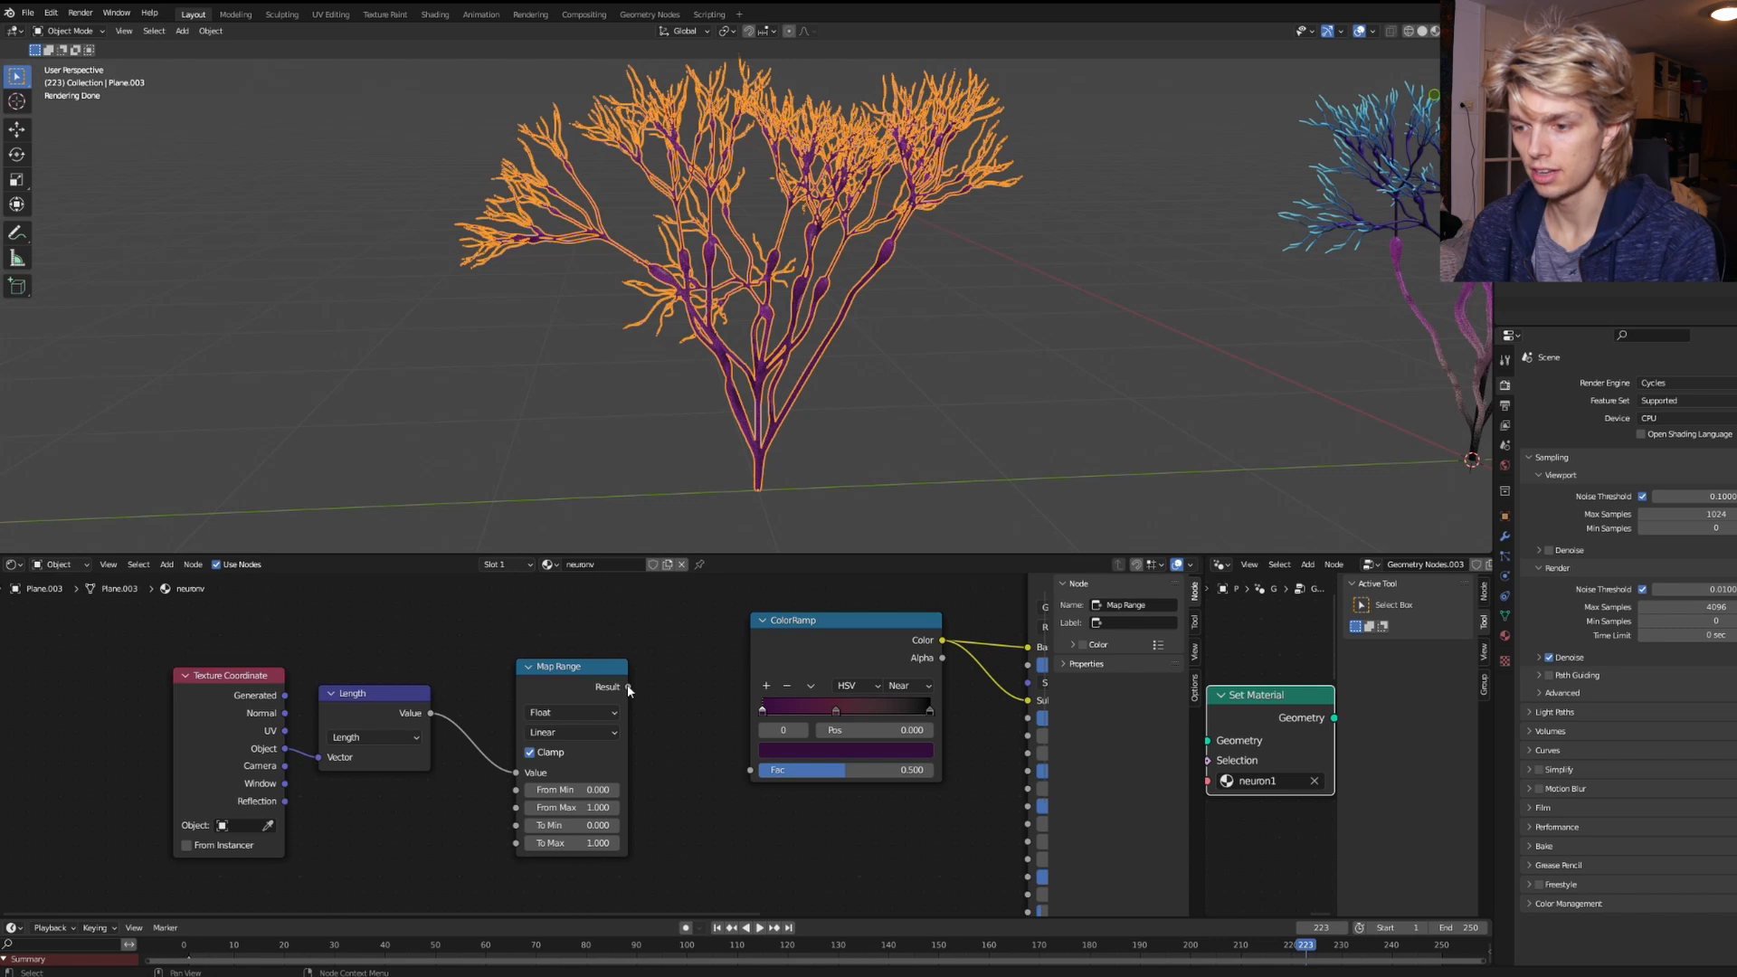
left_click_drag(629, 687, 756, 771)
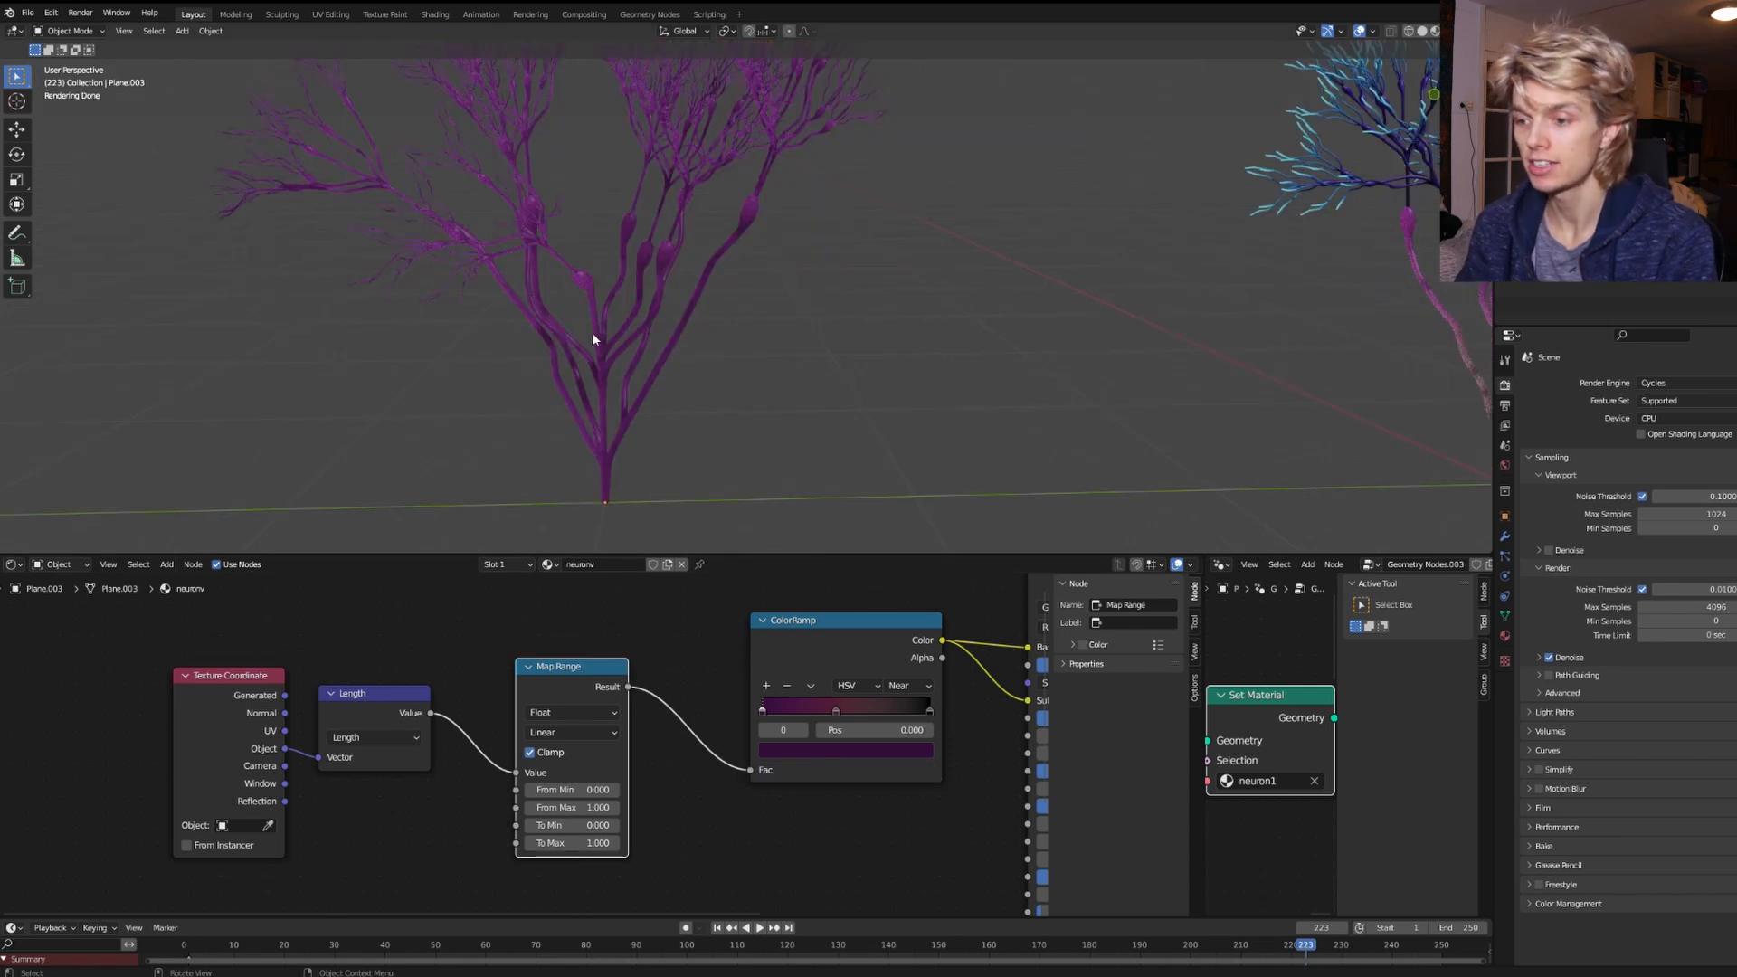
Change the material in the duplicated tree's Set Material node to neuronv.
left_click(592, 380)
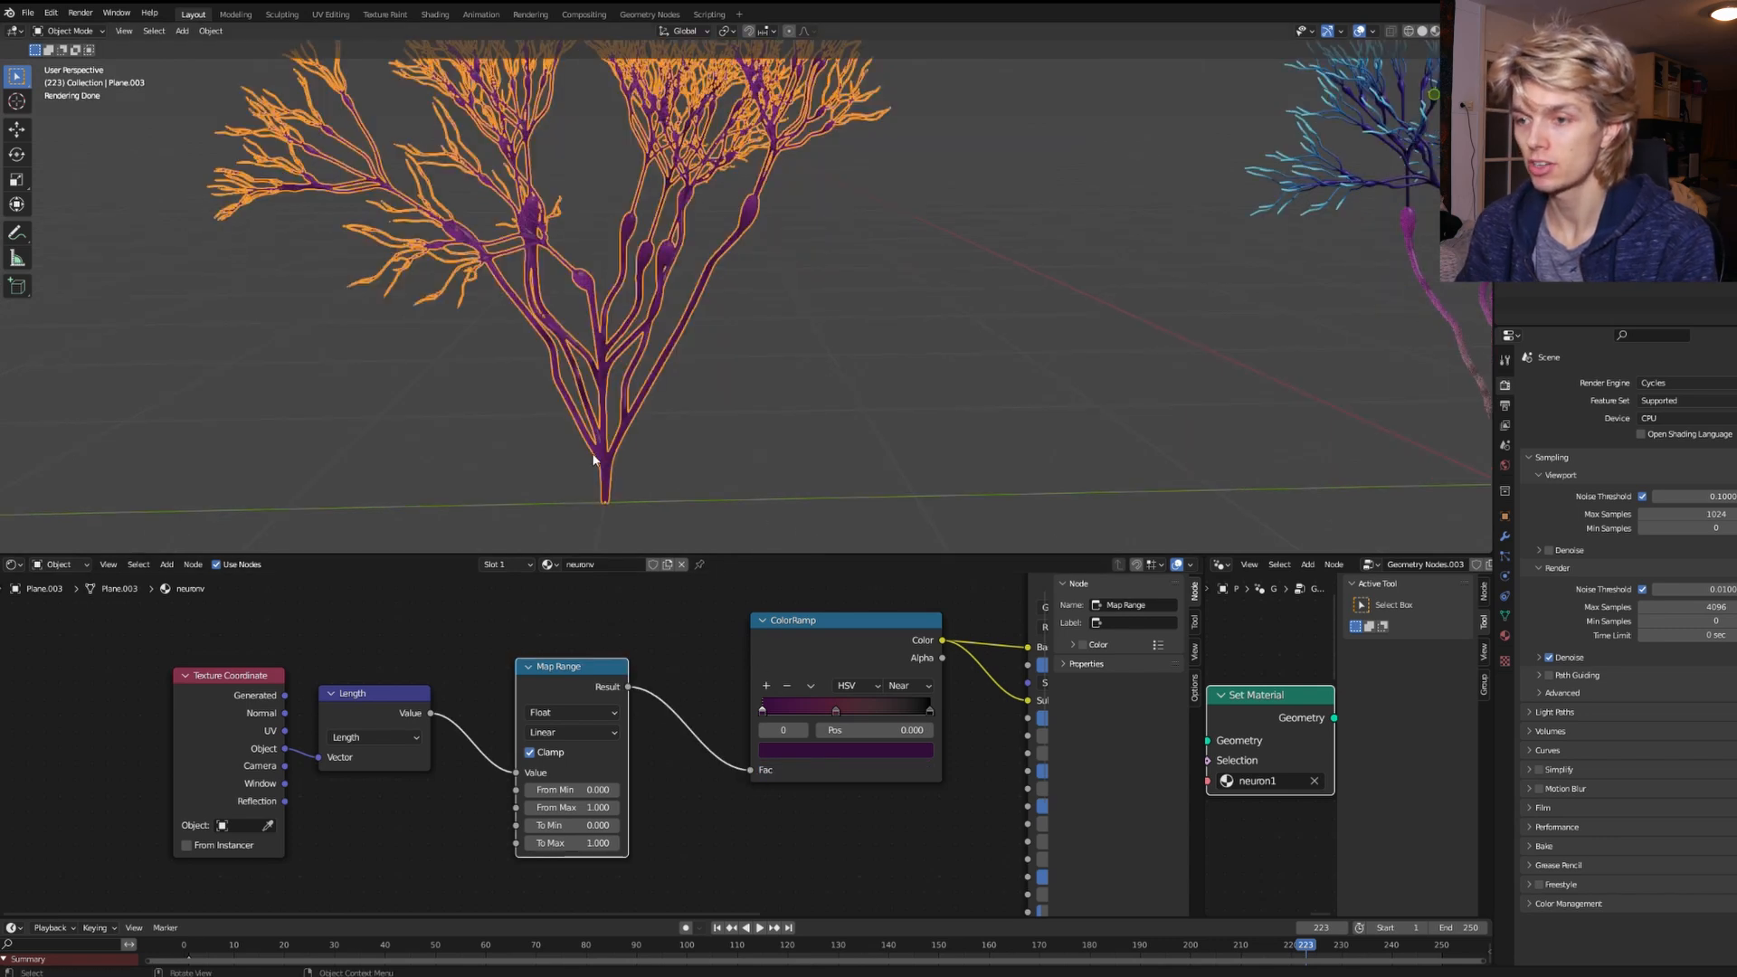
left_click(1284, 782)
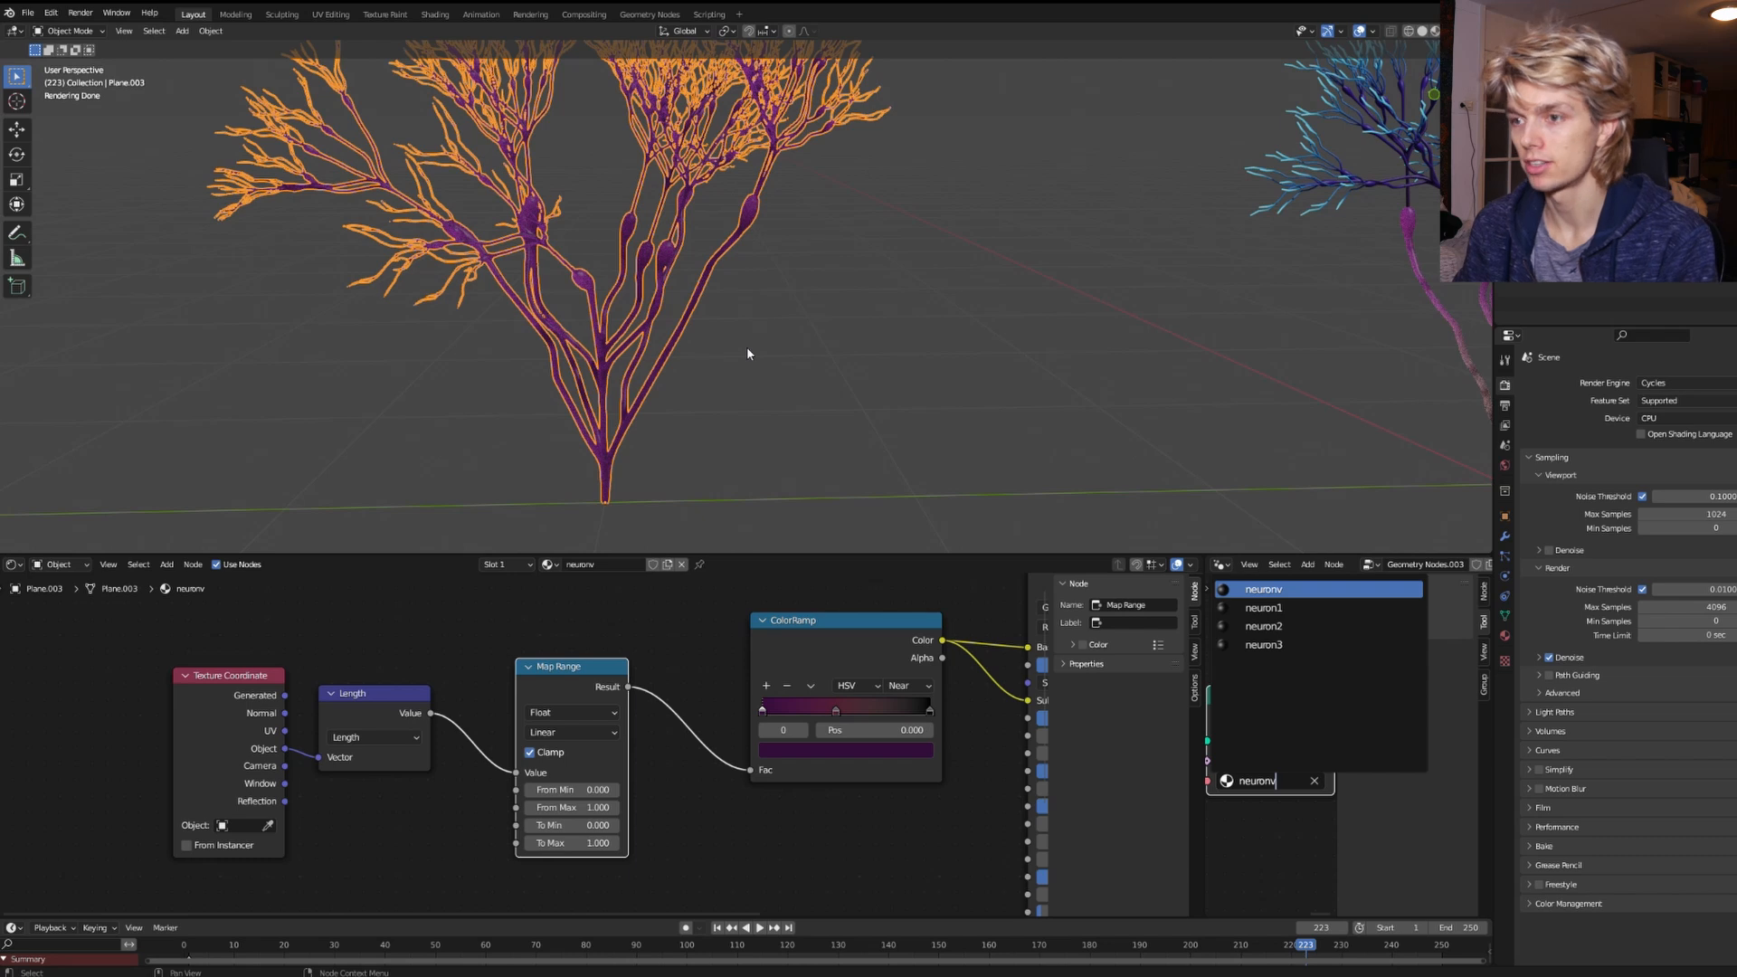
key("Return")
View the trees from the side, flip the ColorRamp's color order and move its middle stop to 0.486.
key("KP_3")
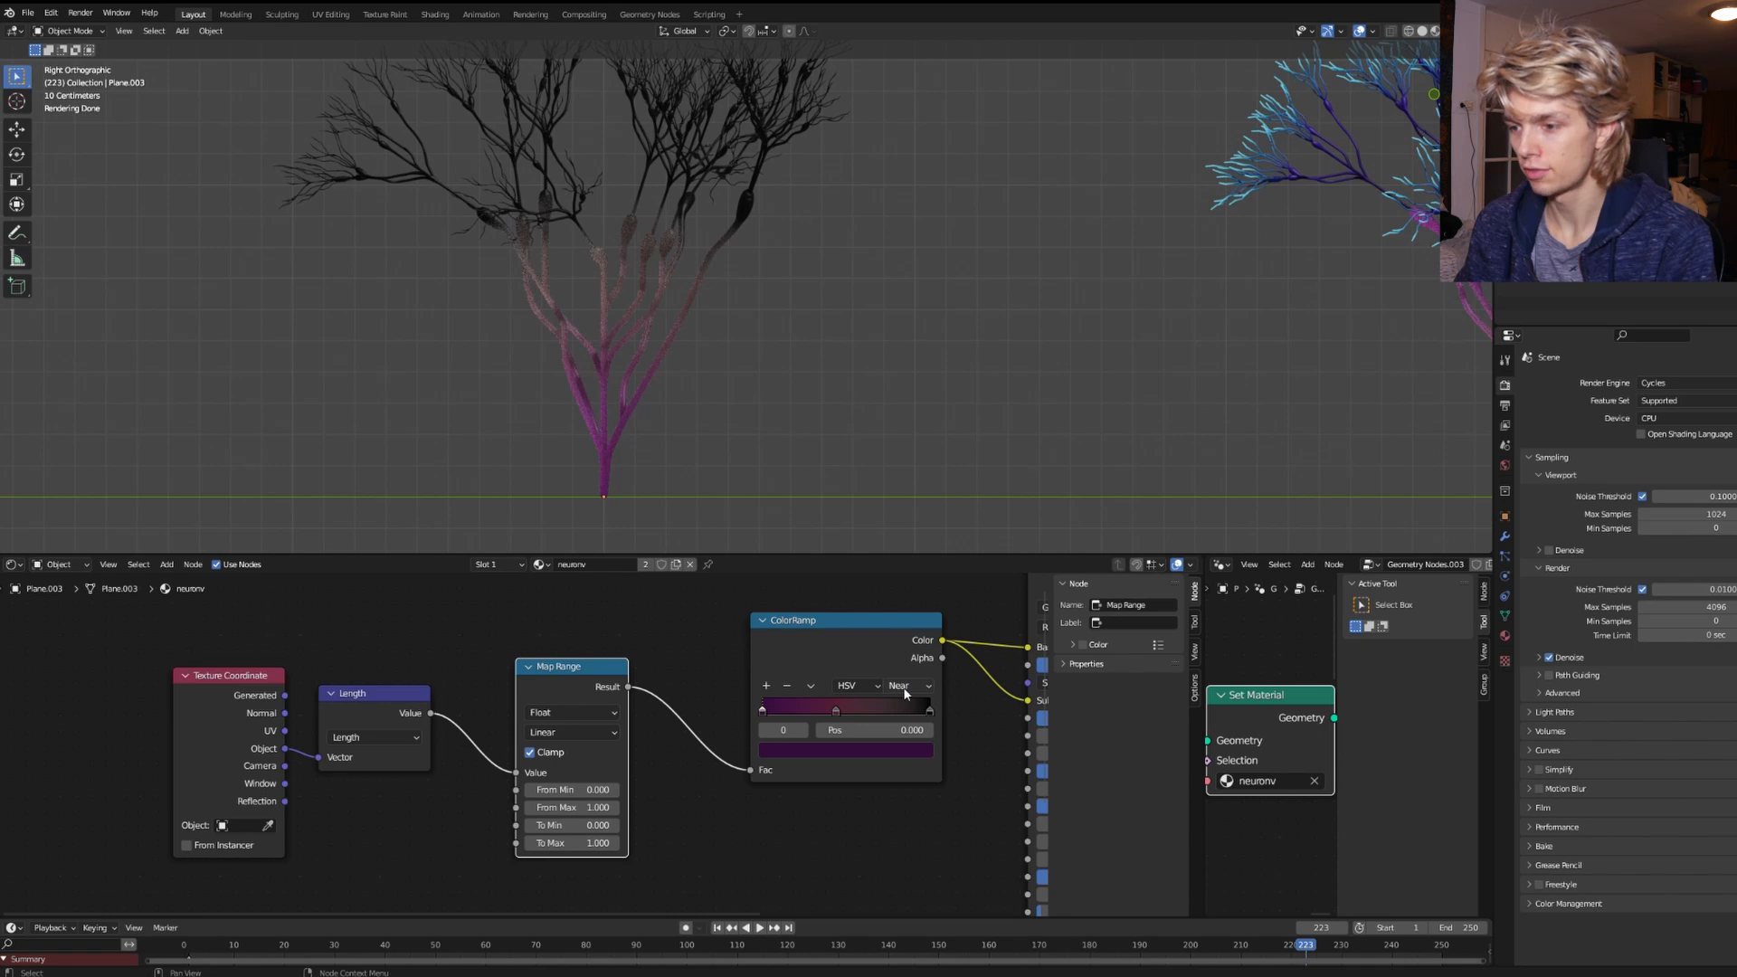
left_click_drag(927, 712, 724, 708)
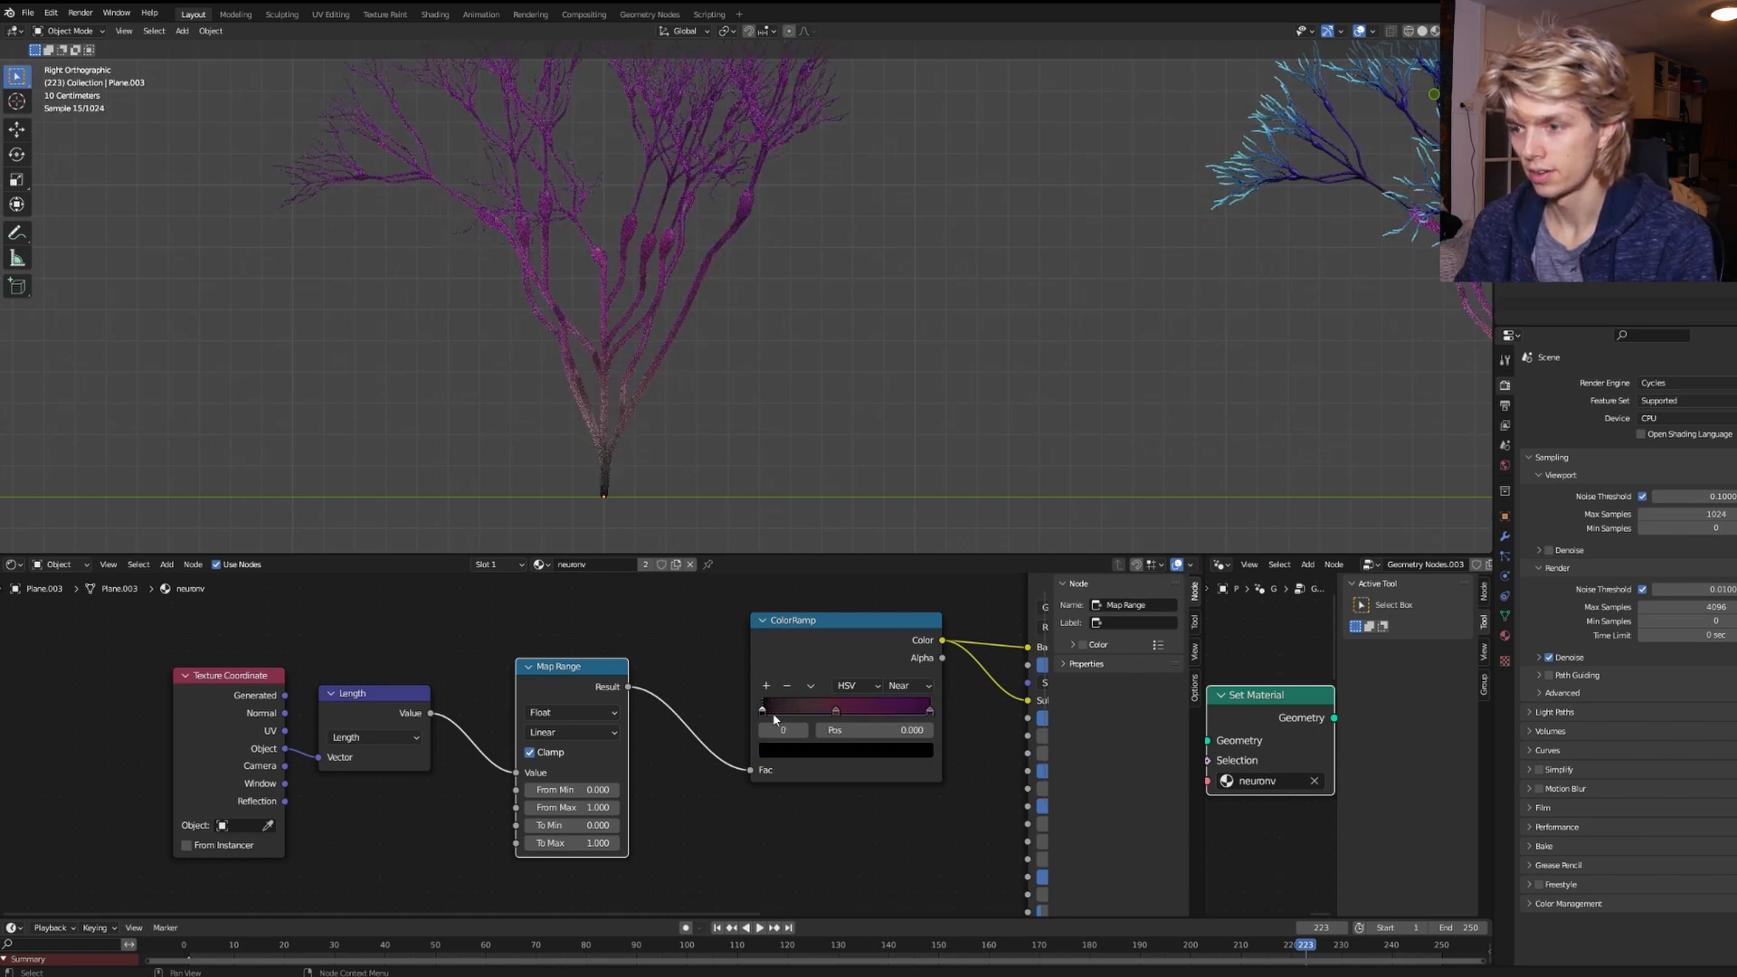
left_click_drag(837, 712, 845, 712)
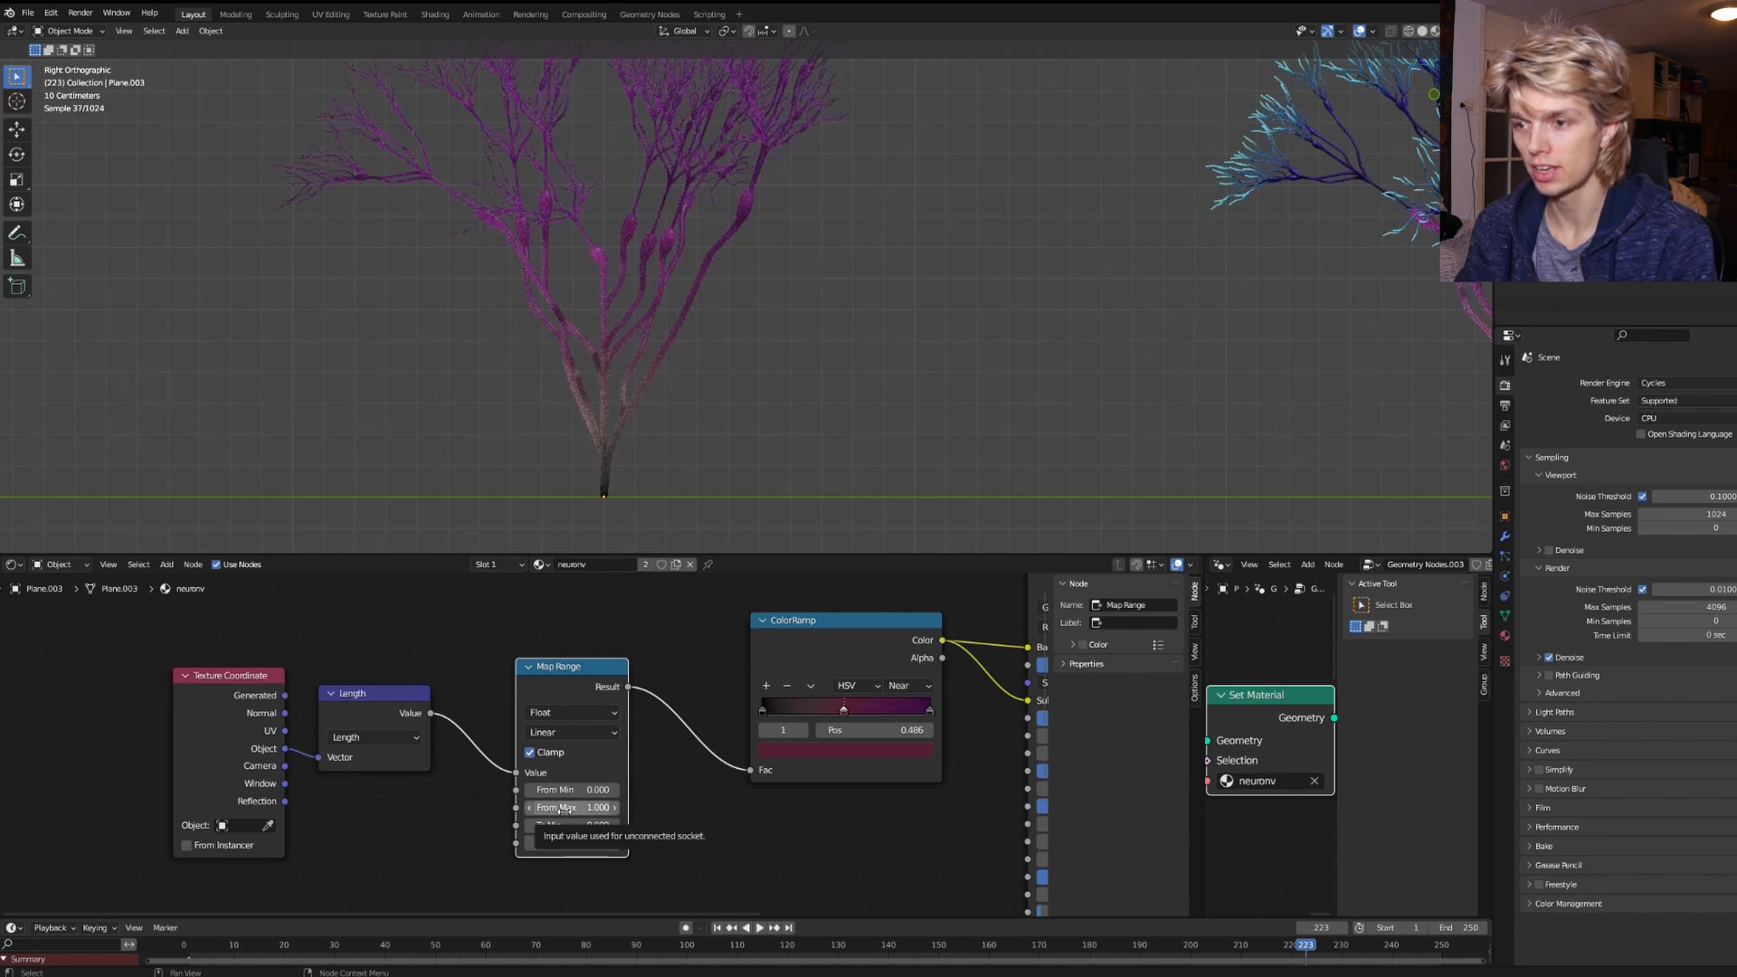
Set the Map Range node's From Max to 1.2 and switch the viewport to material preview shading.
scroll(656, 425, "down", 2)
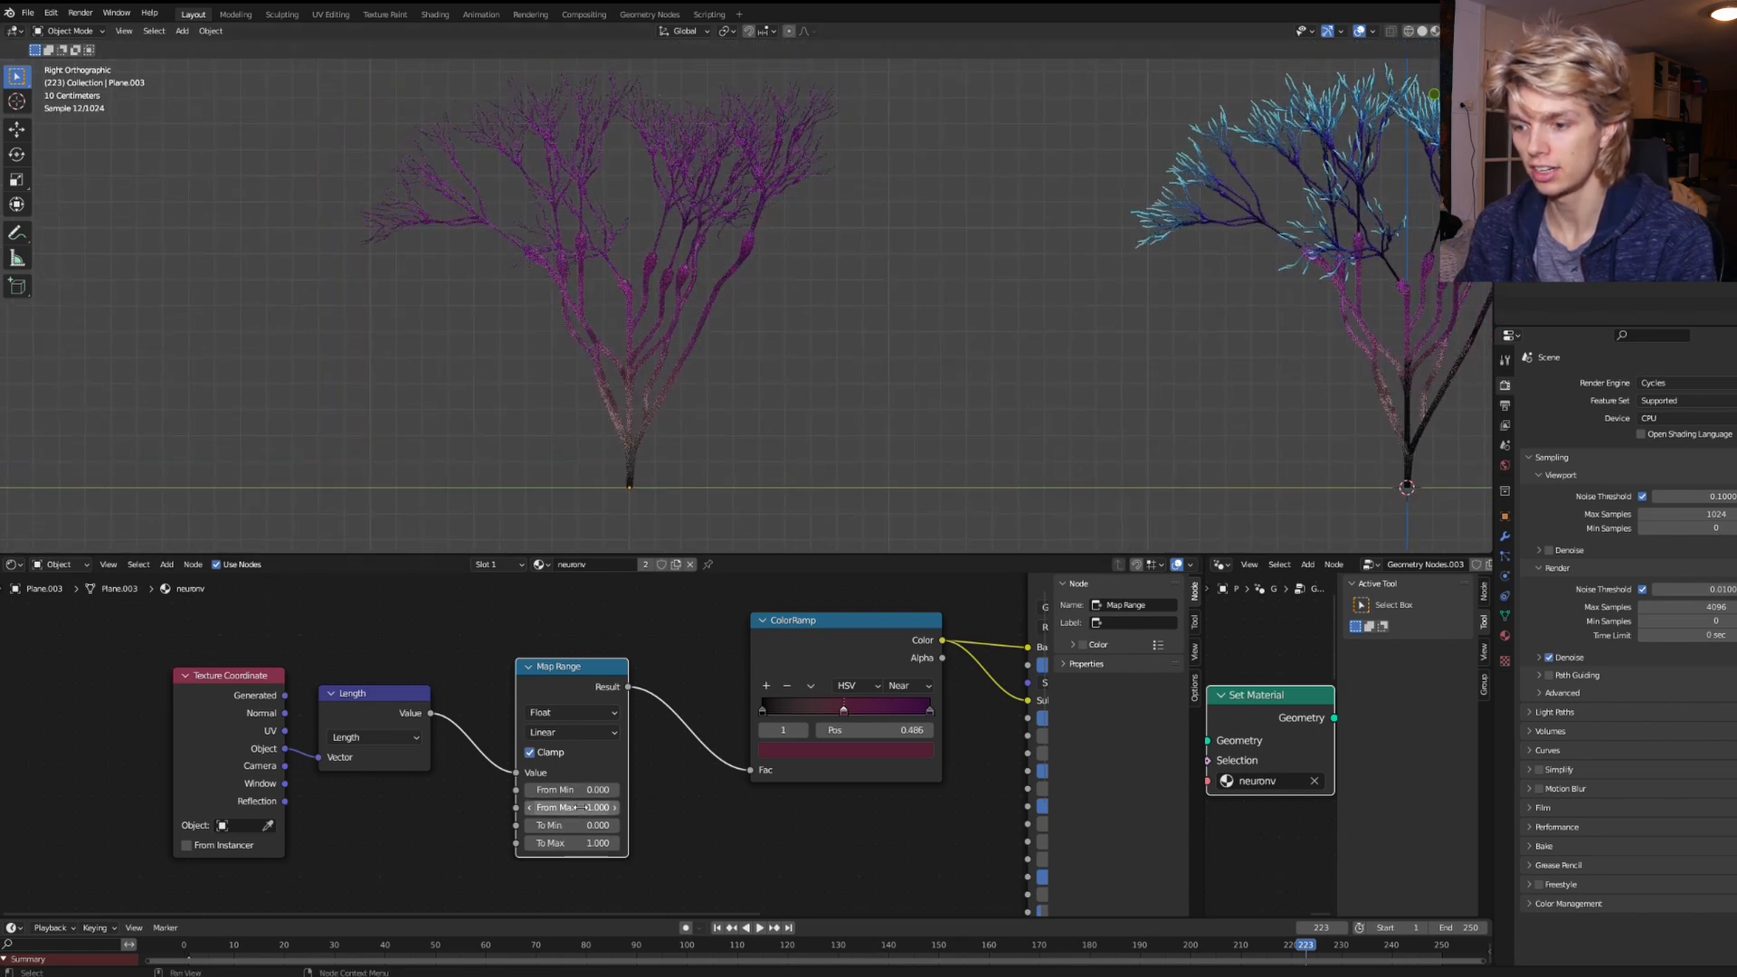
mouse_move(576, 807)
left_mouse_down()
mouse_move(633, 807)
mouse_move(586, 807)
left_mouse_up()
left_click(1433, 36)
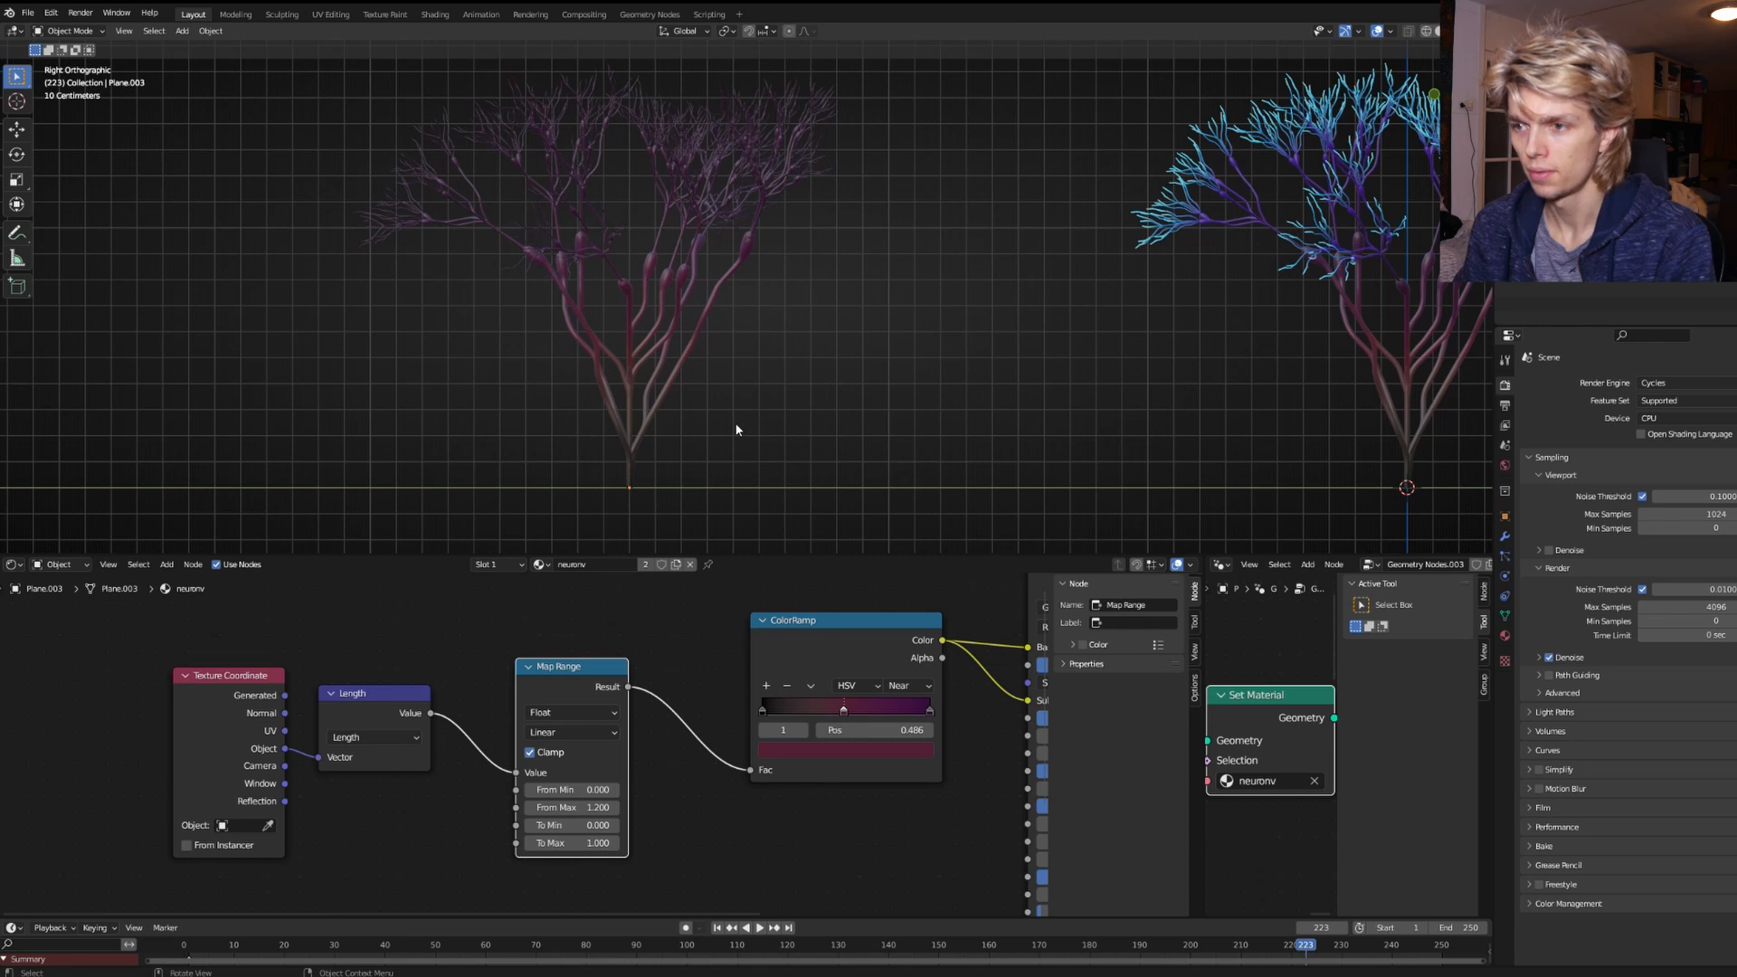
Set the Map Range node's From Max to 1.150, shift the ColorRamp's colored stops toward black and add an end stop at 1.000.
middle_click_drag(737, 429, 766, 450)
mouse_move(579, 806)
left_mouse_down()
mouse_move(604, 807)
mouse_move(574, 806)
left_mouse_up()
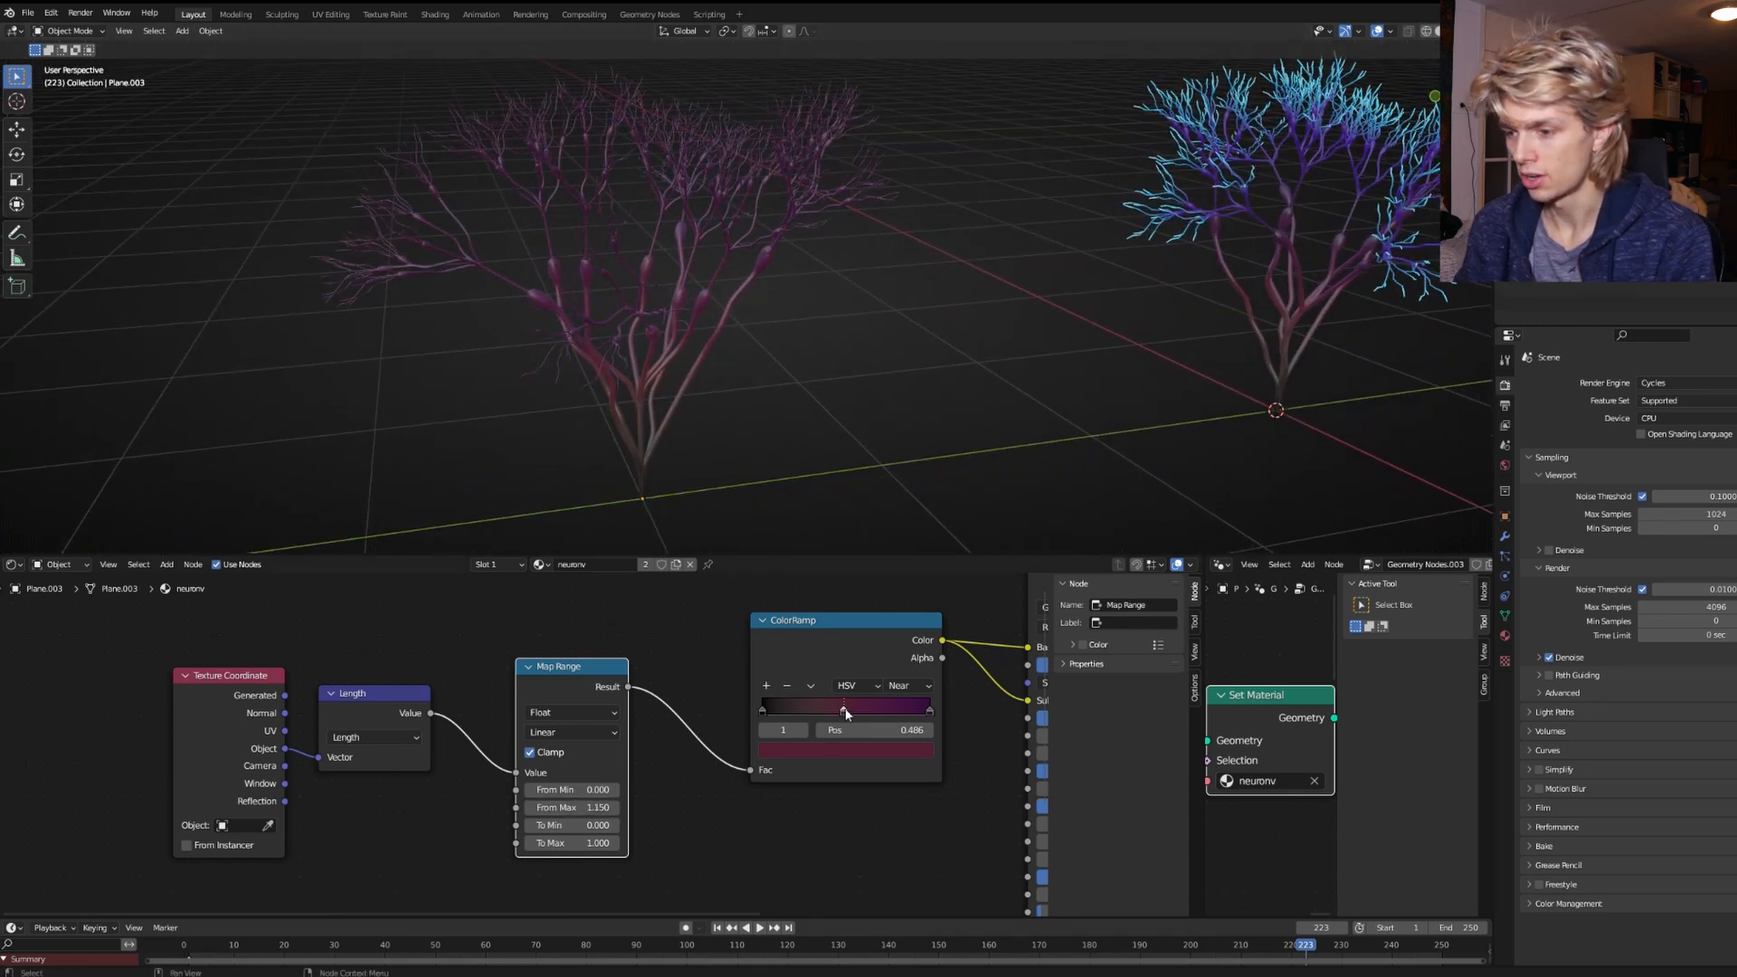
left_click_drag(925, 710, 863, 714)
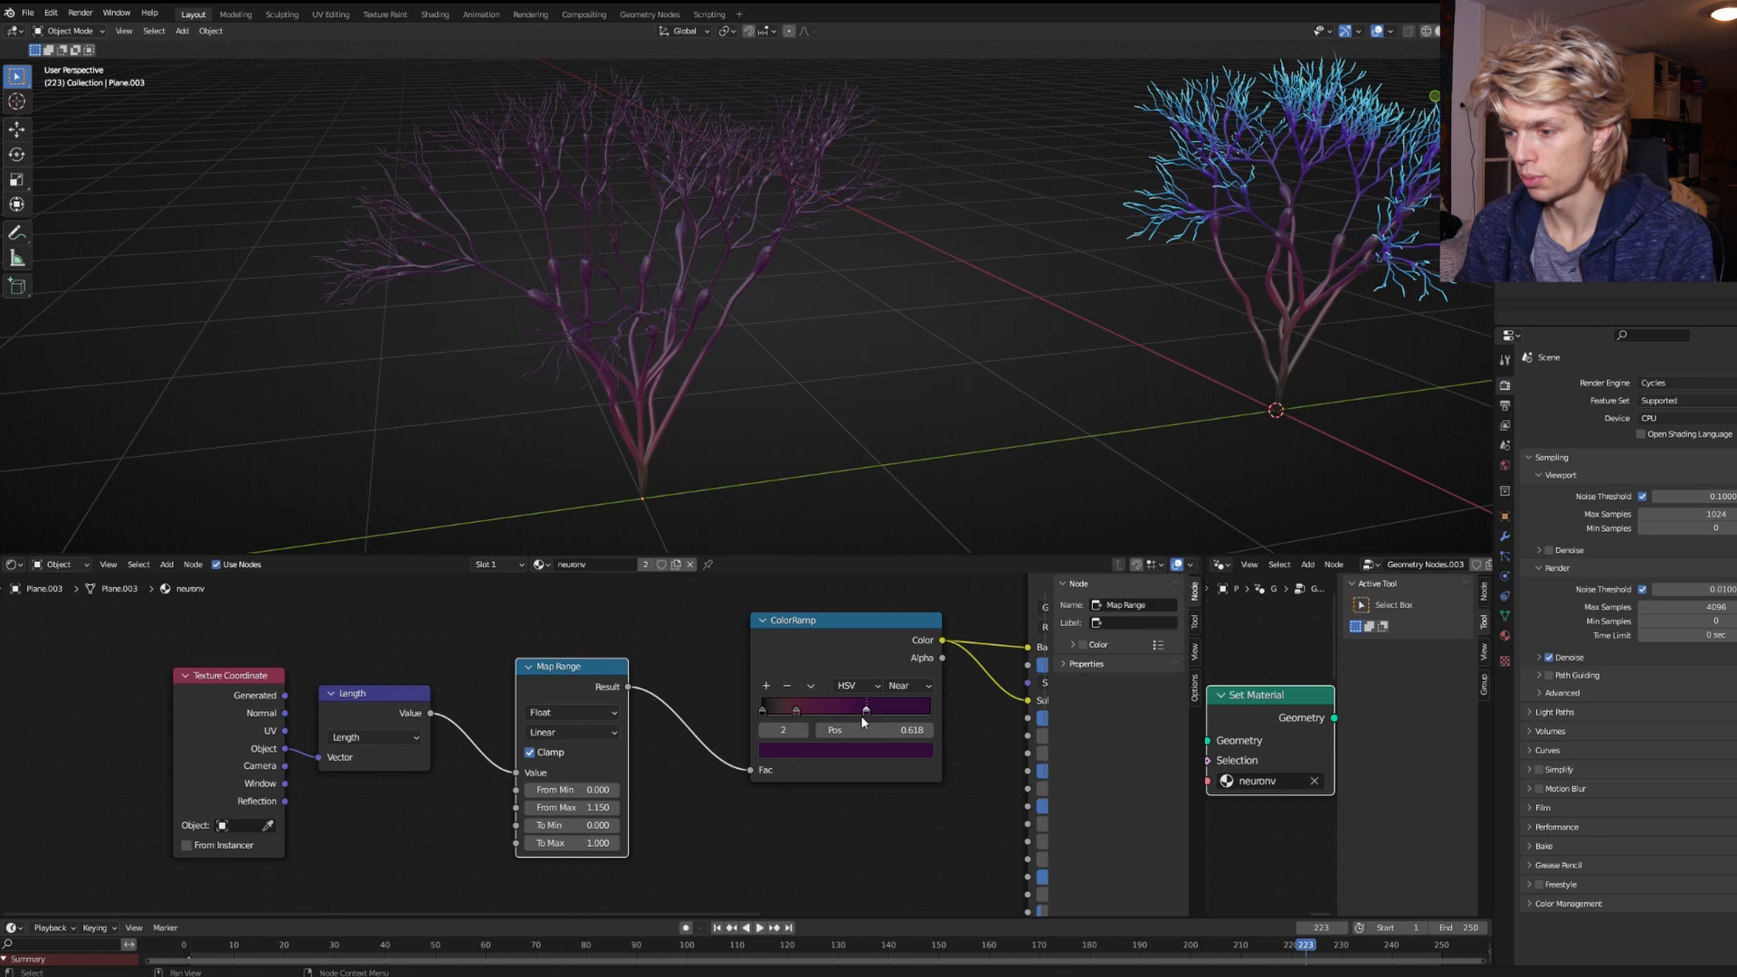
left_click(766, 685)
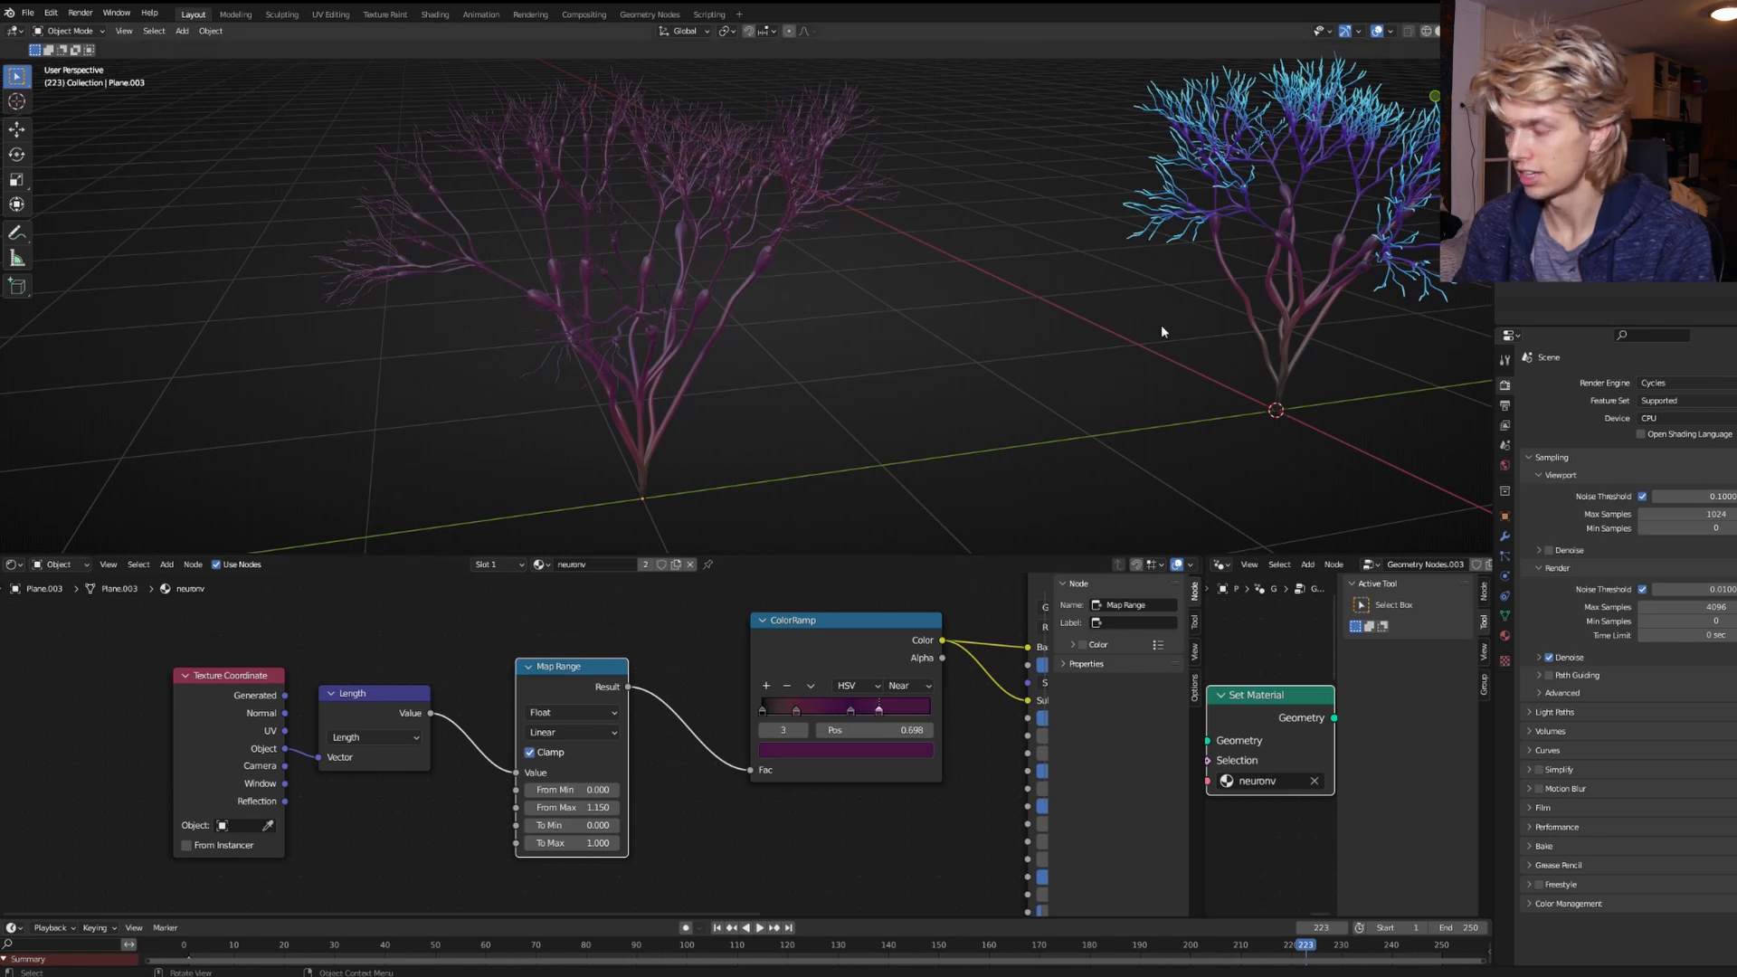
left_click_drag(879, 711, 951, 704)
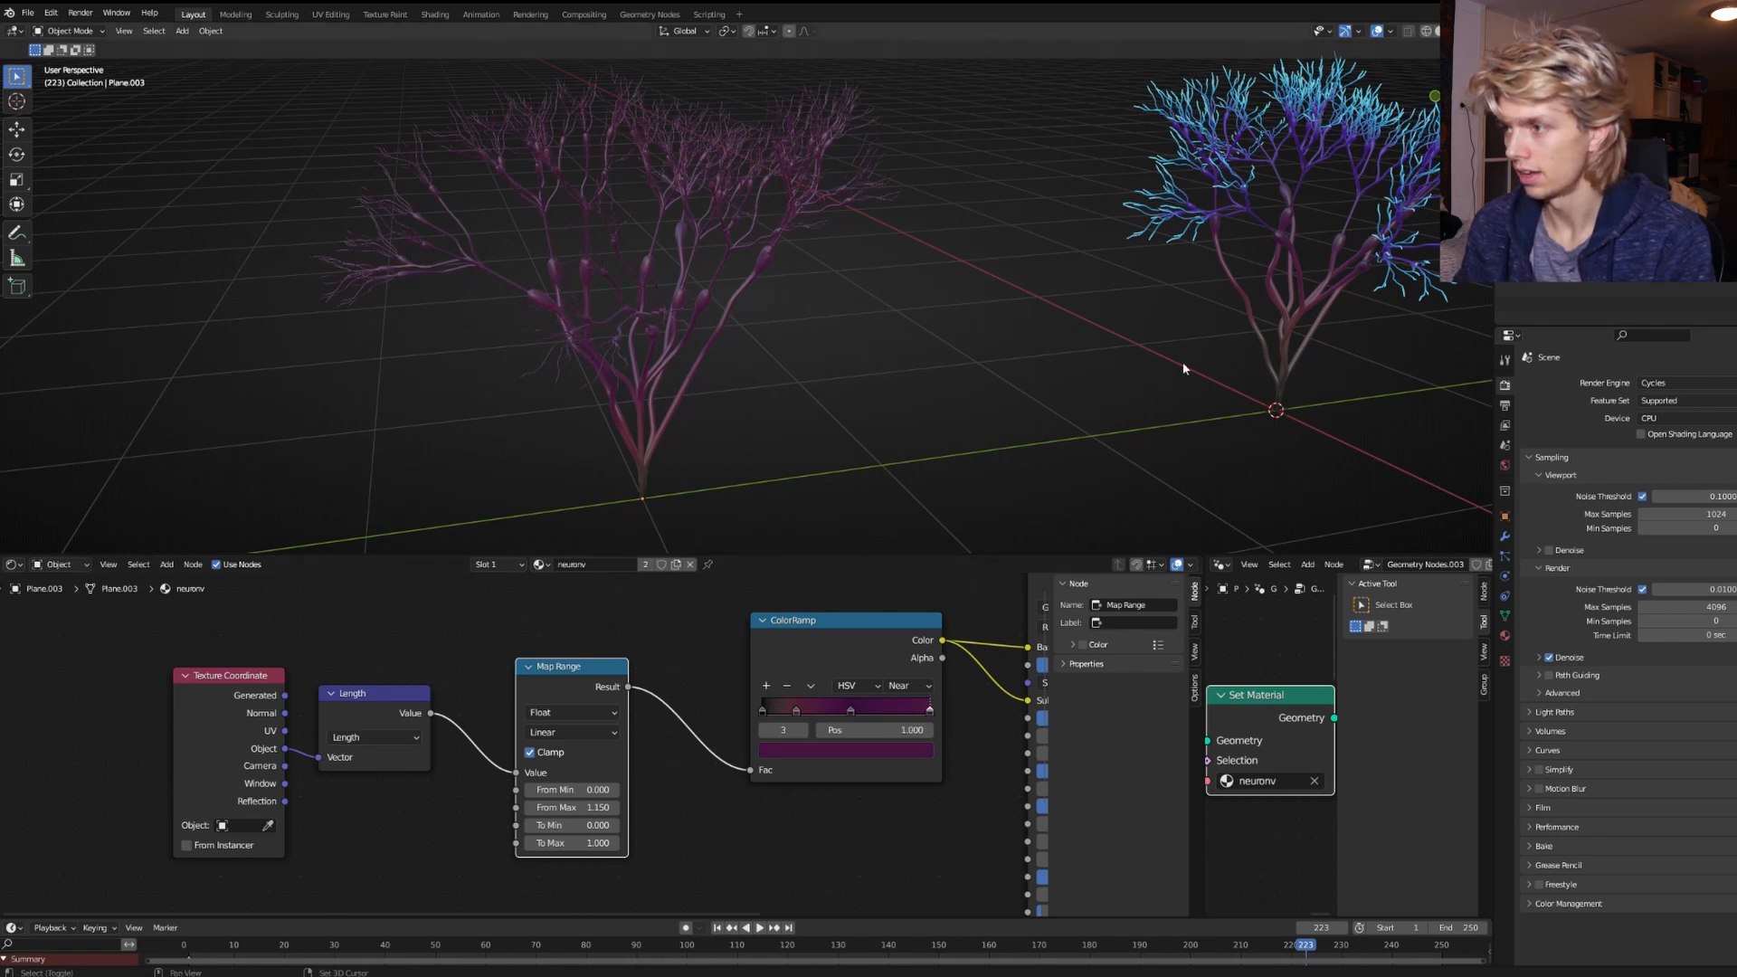
Copy the violet-blue from the neuron2 tree's ColorRamp onto the neuronv ramp's end stop and move that stop to 0.723.
middle_click_drag(1182, 368, 1185, 308)
left_click(1268, 255)
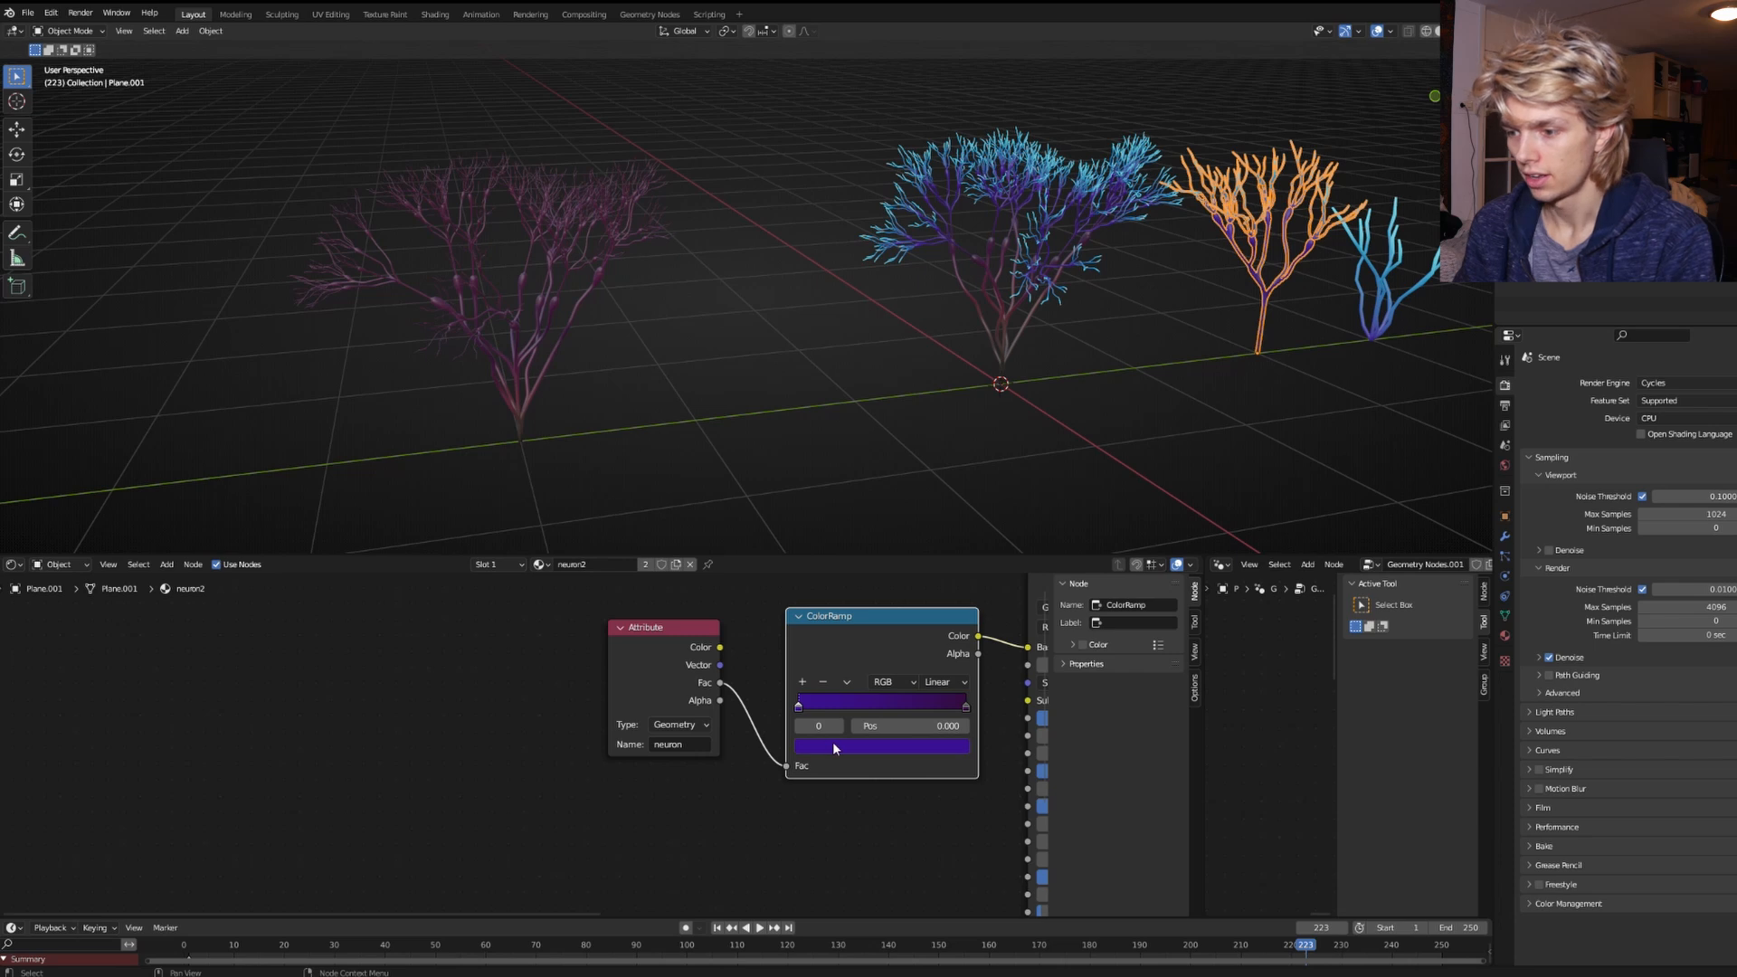
left_click(528, 392)
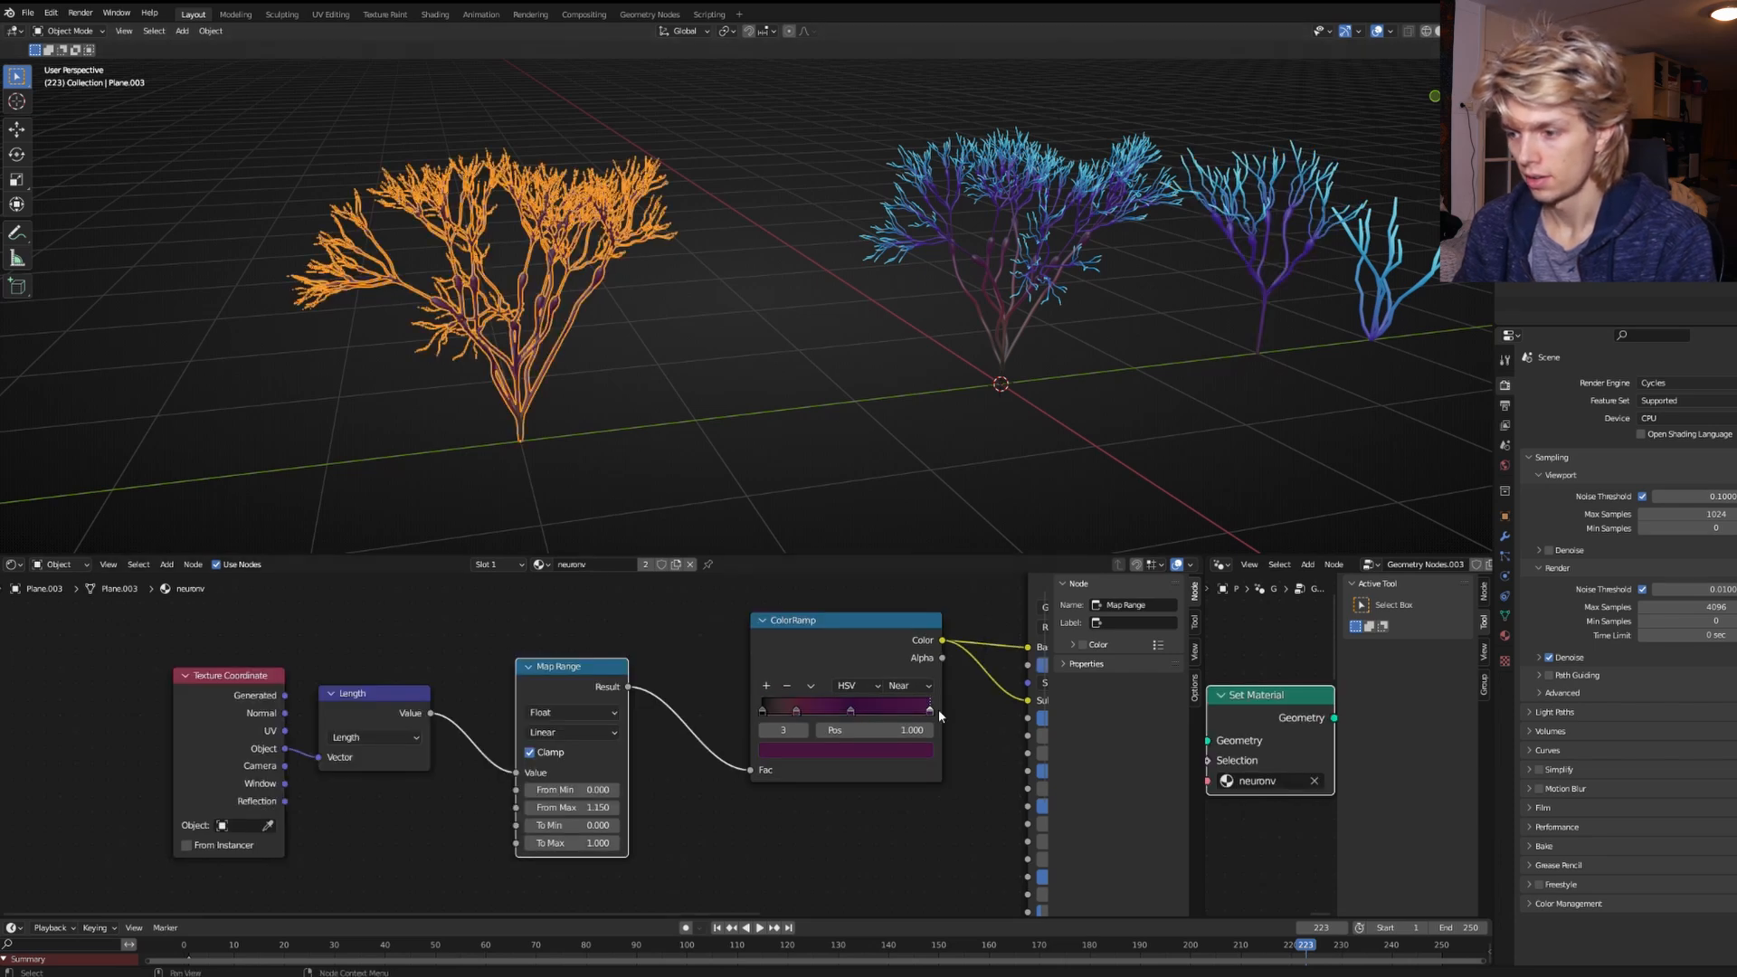
key("ctrl+v")
left_click_drag(930, 710, 893, 709)
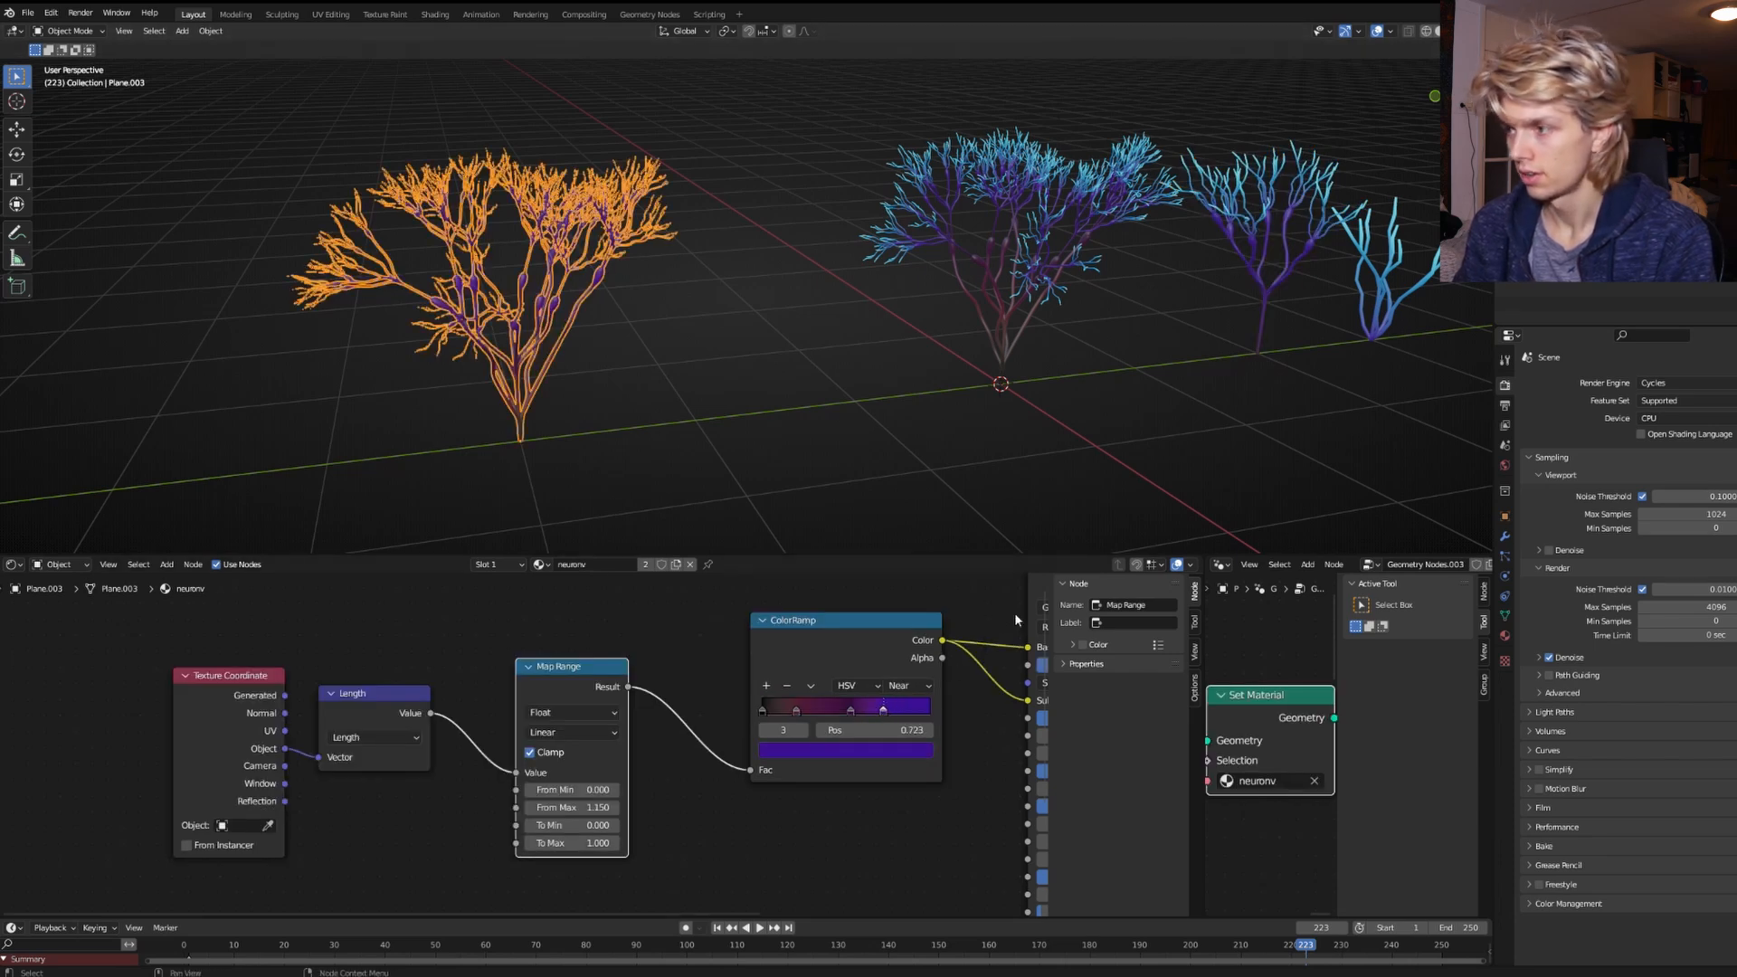
Copy the bright blue from the neuron3 tree's ColorRamp onto a new end stop in the neuronv ColorRamp.
left_click(1394, 314)
left_click(719, 693)
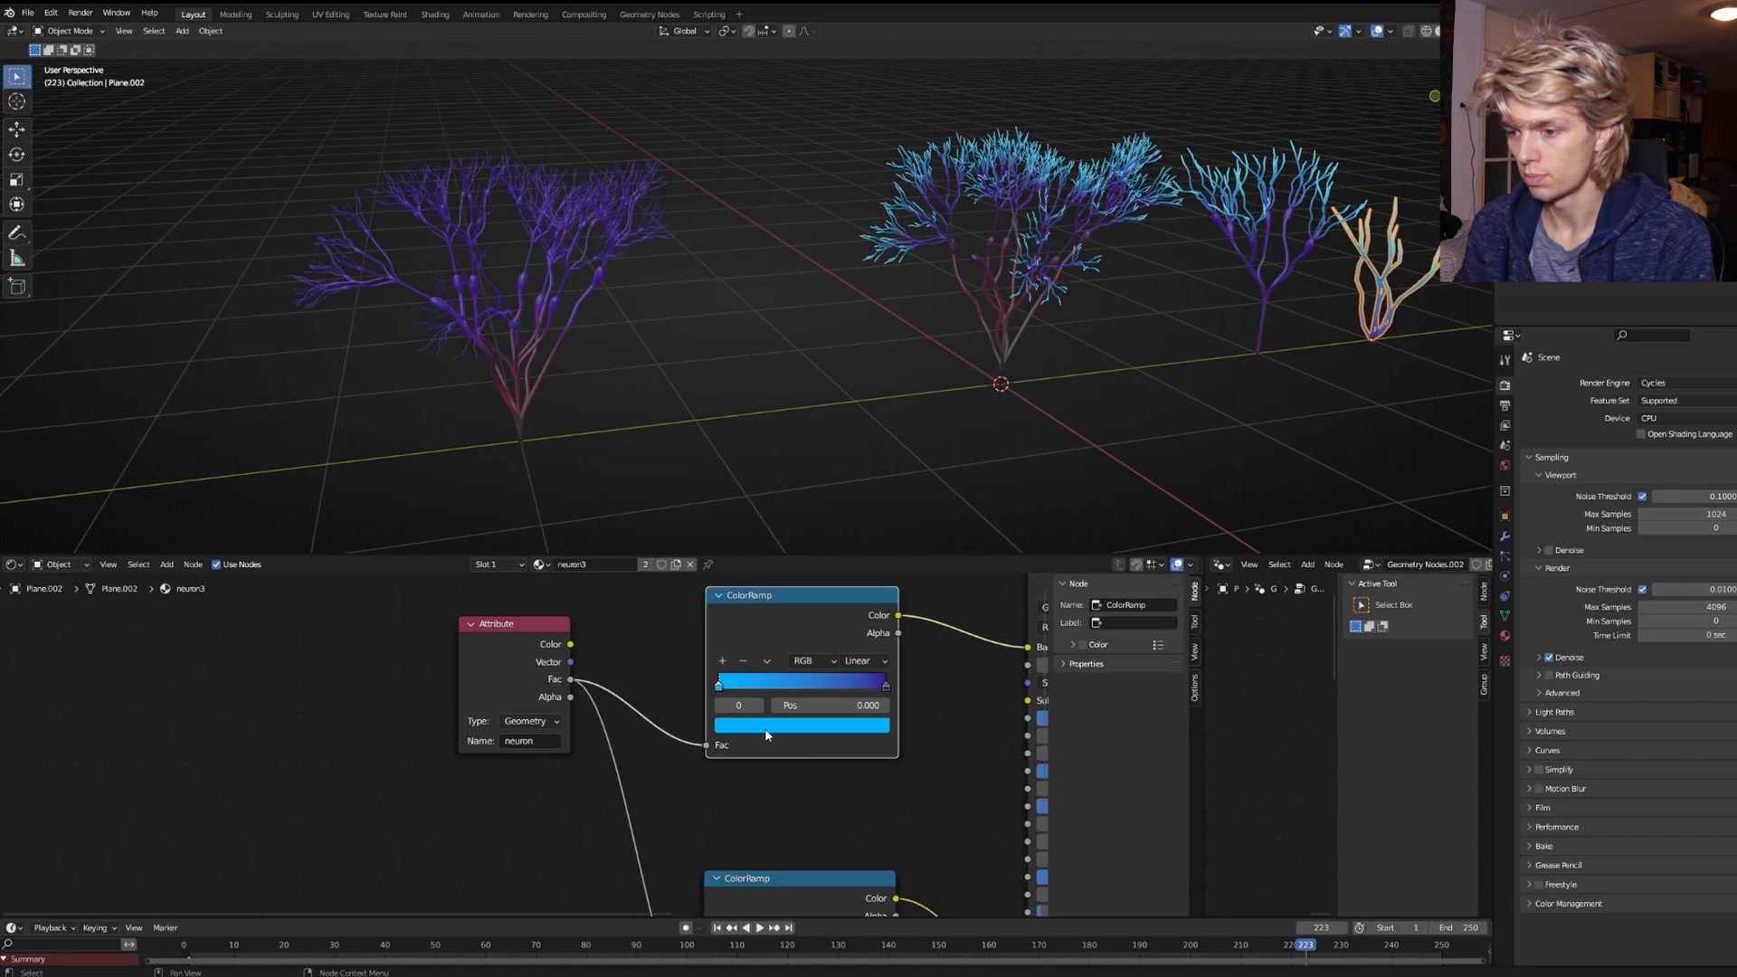
key("ctrl+v")
key("ctrl+v")
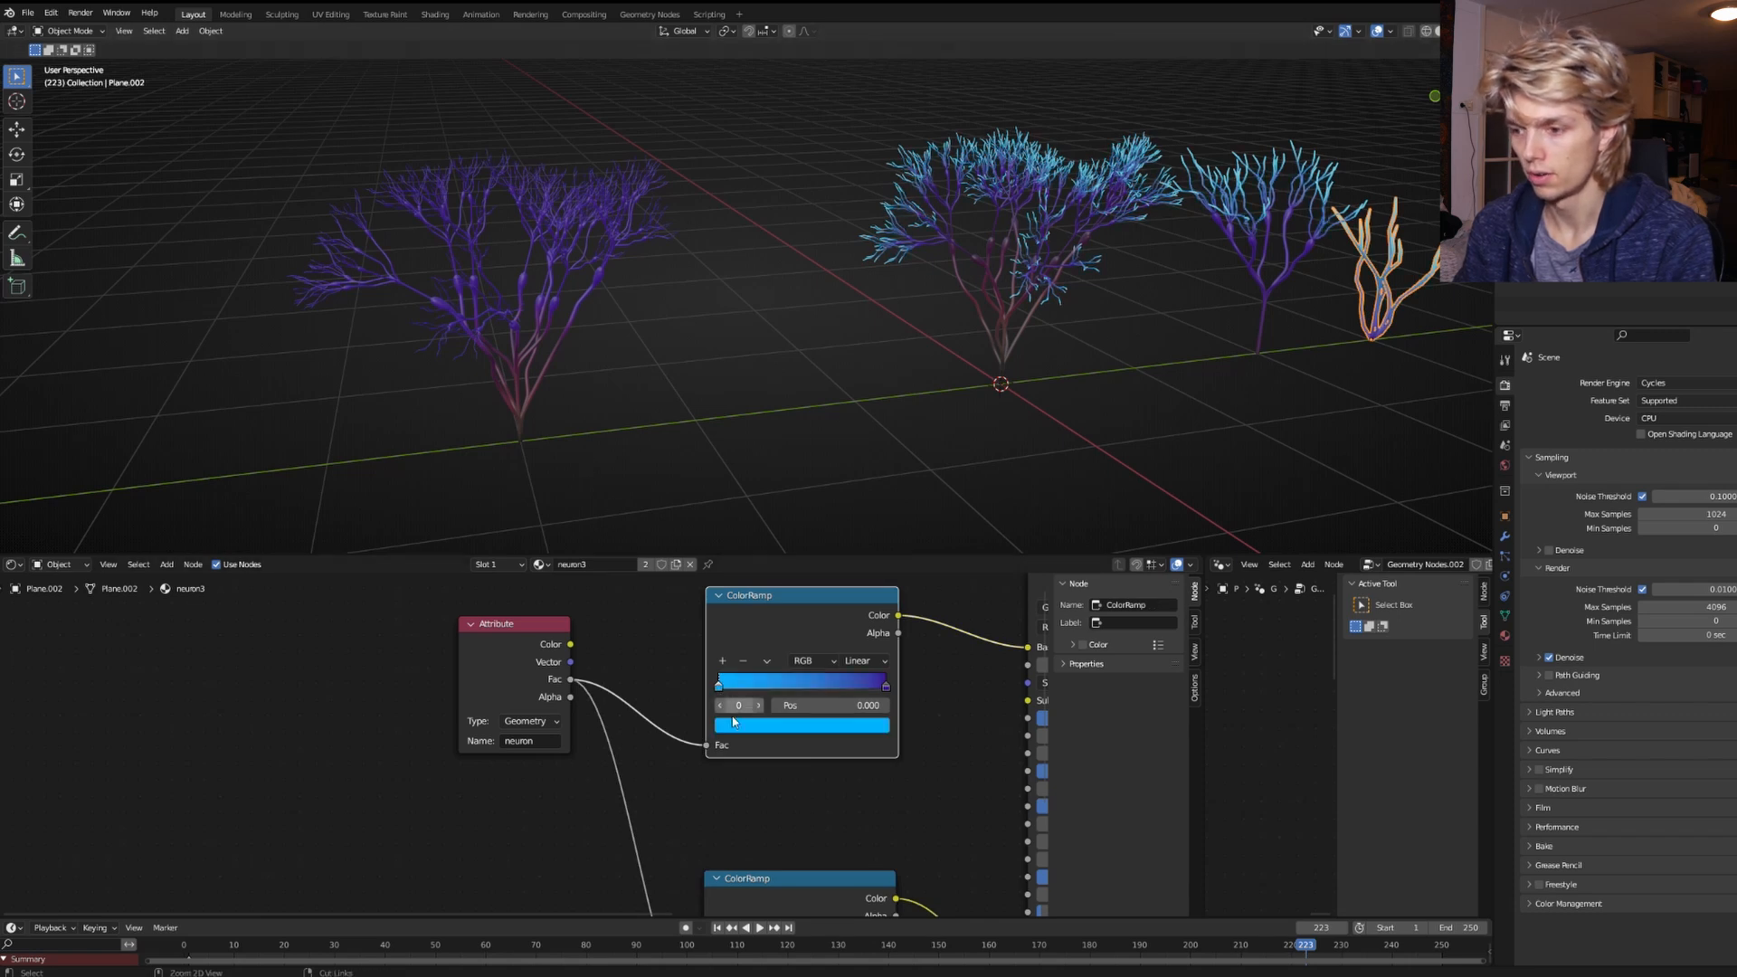
left_click(542, 369)
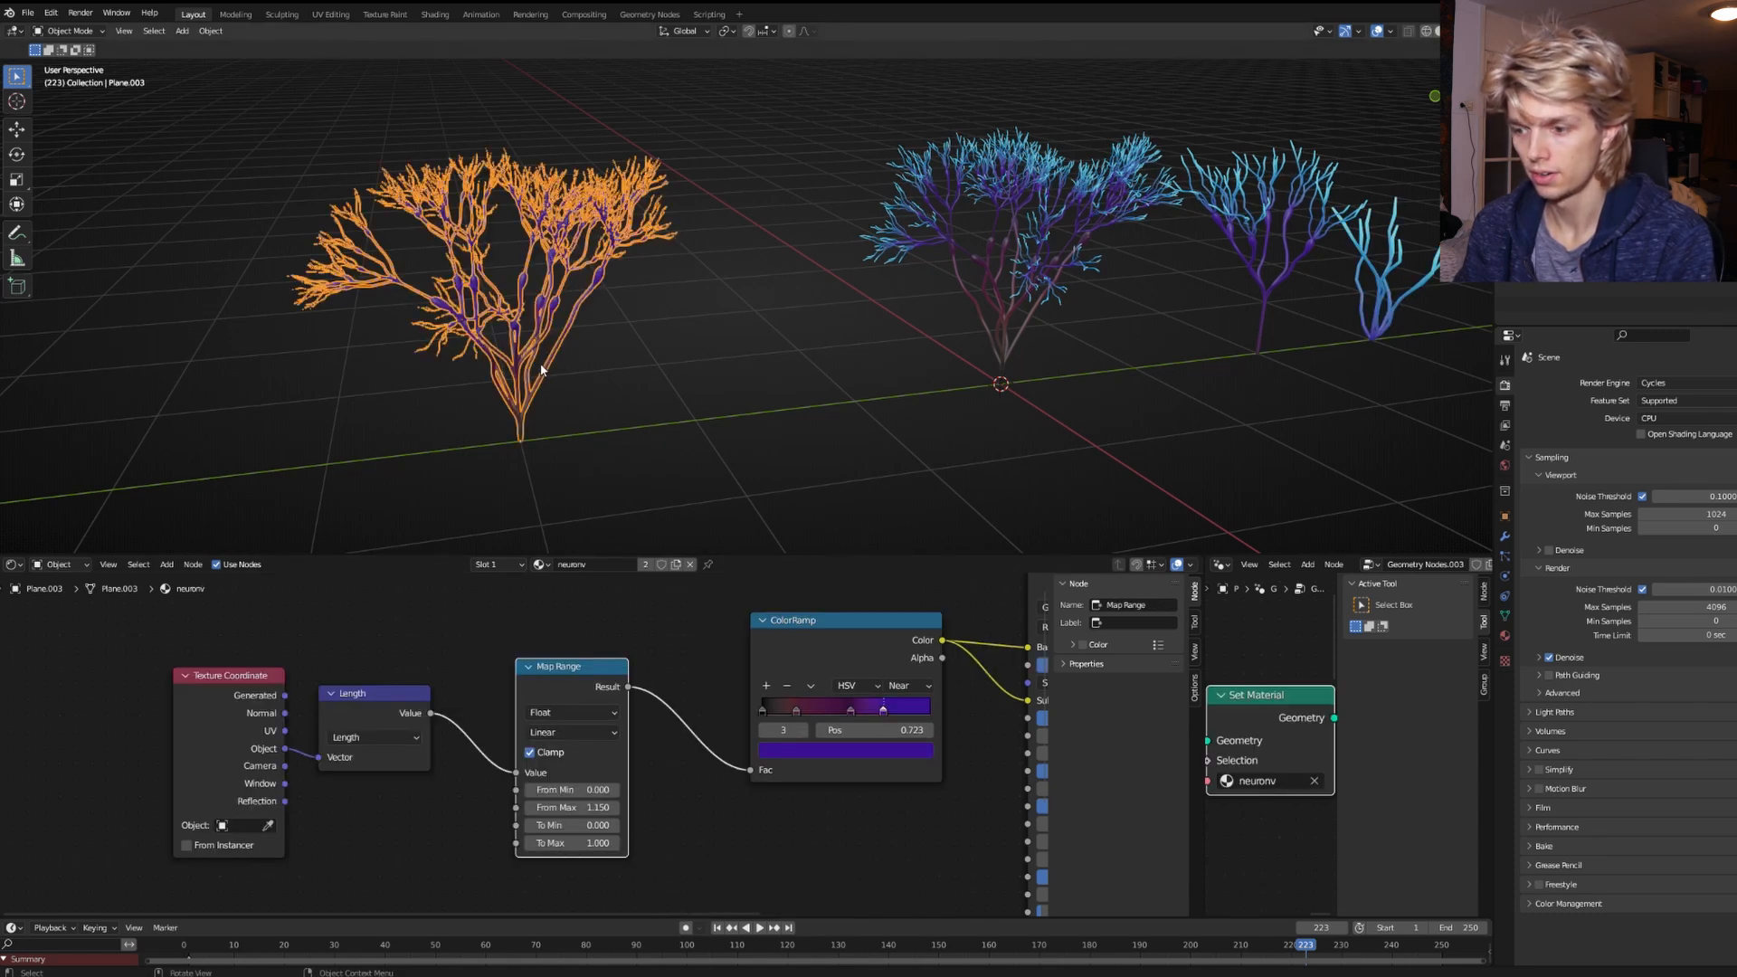
left_click_drag(877, 711, 935, 714)
key("ctrl+v")
Adjust the neuronv ramp's violet-blue stop, move its dark purple stop to 0.486 and set the Map Range's From Max to 1.580.
left_click(887, 710)
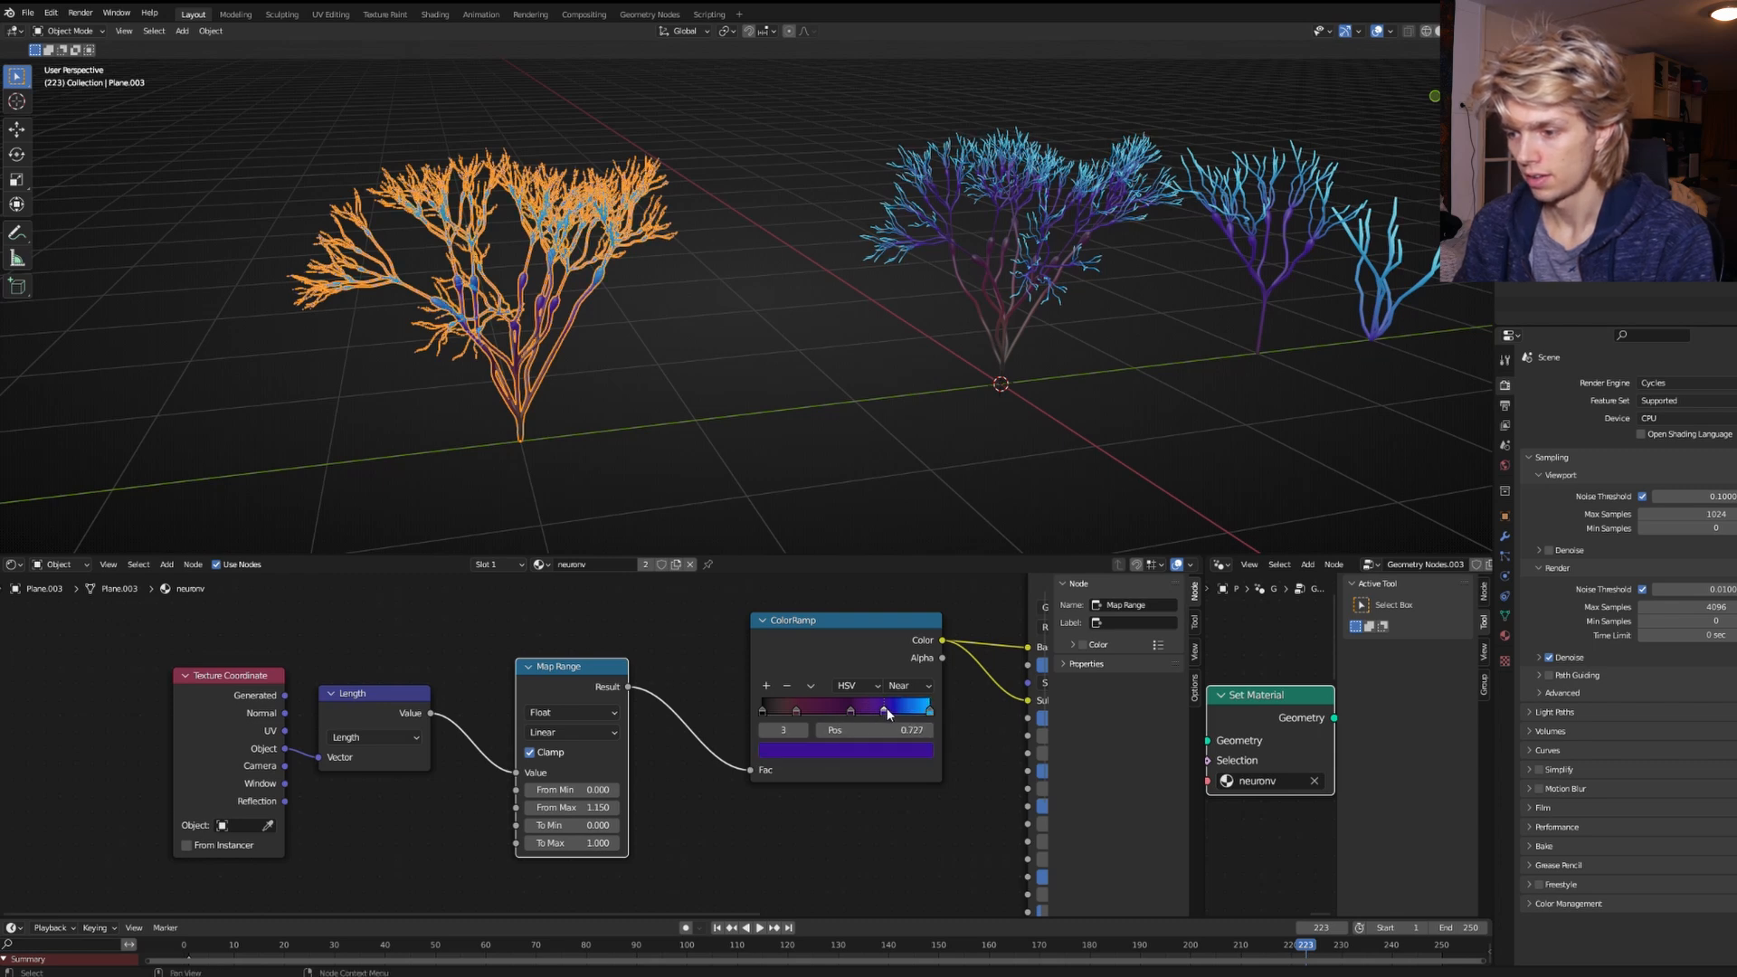
left_click(843, 711)
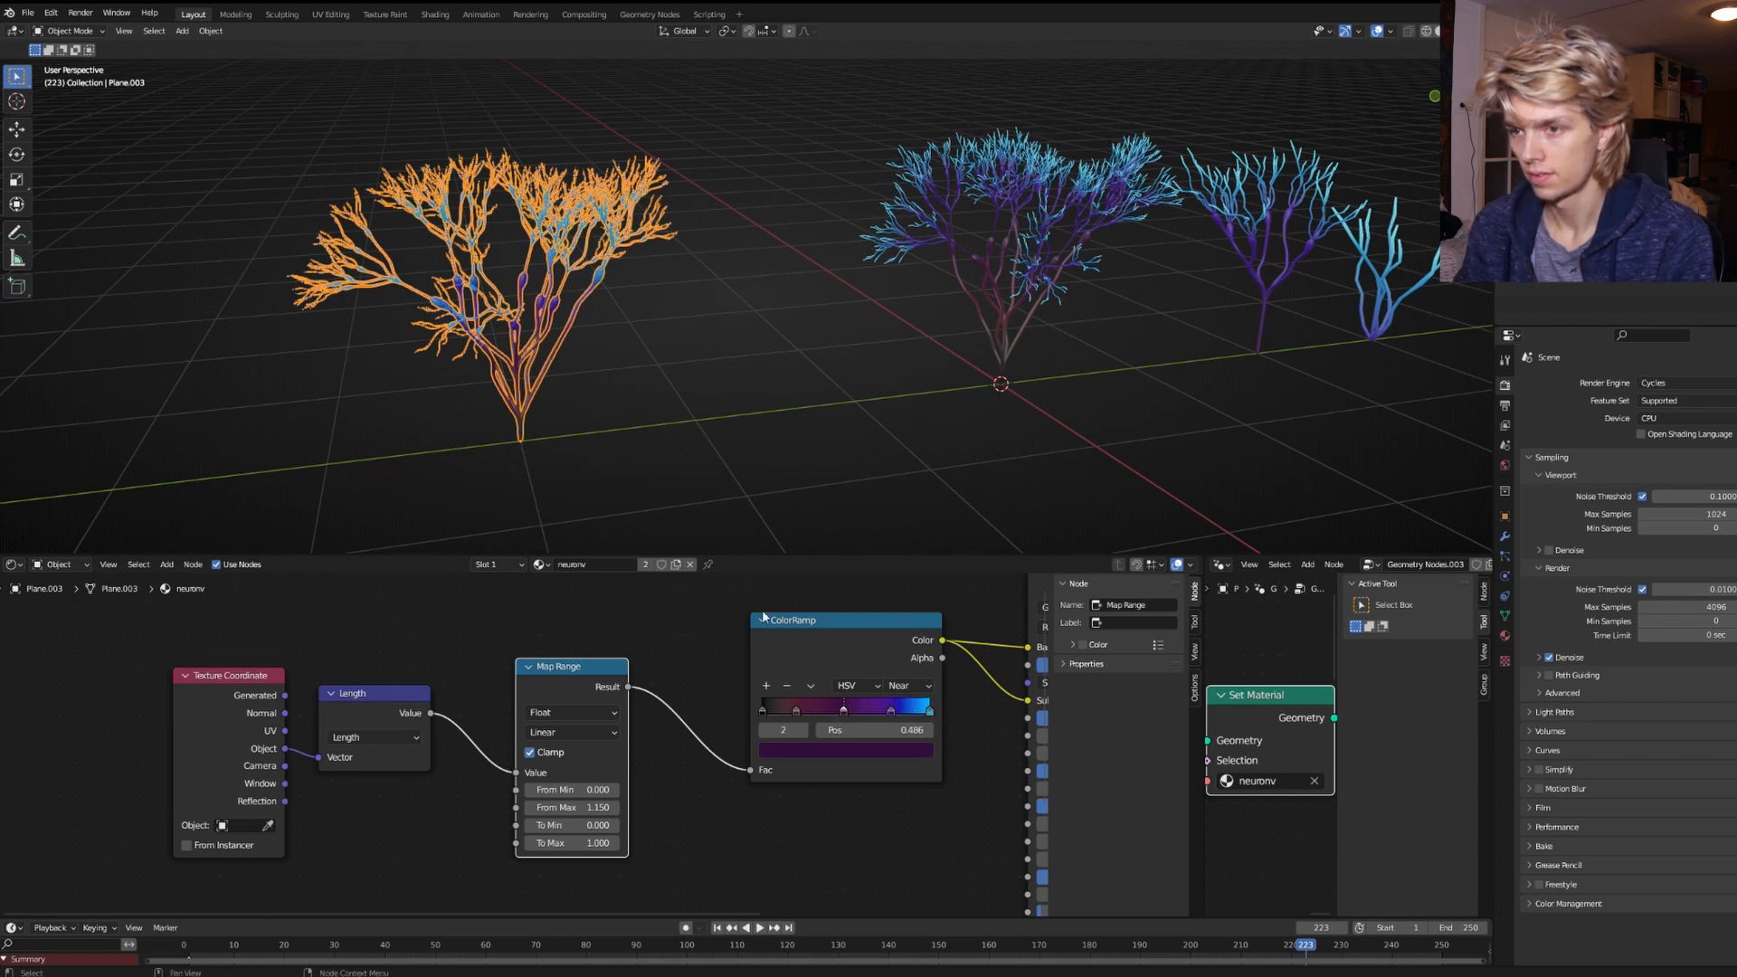
left_click(627, 400)
middle_click_drag(627, 400, 778, 392, "shift")
scroll(740, 428, "up", 3)
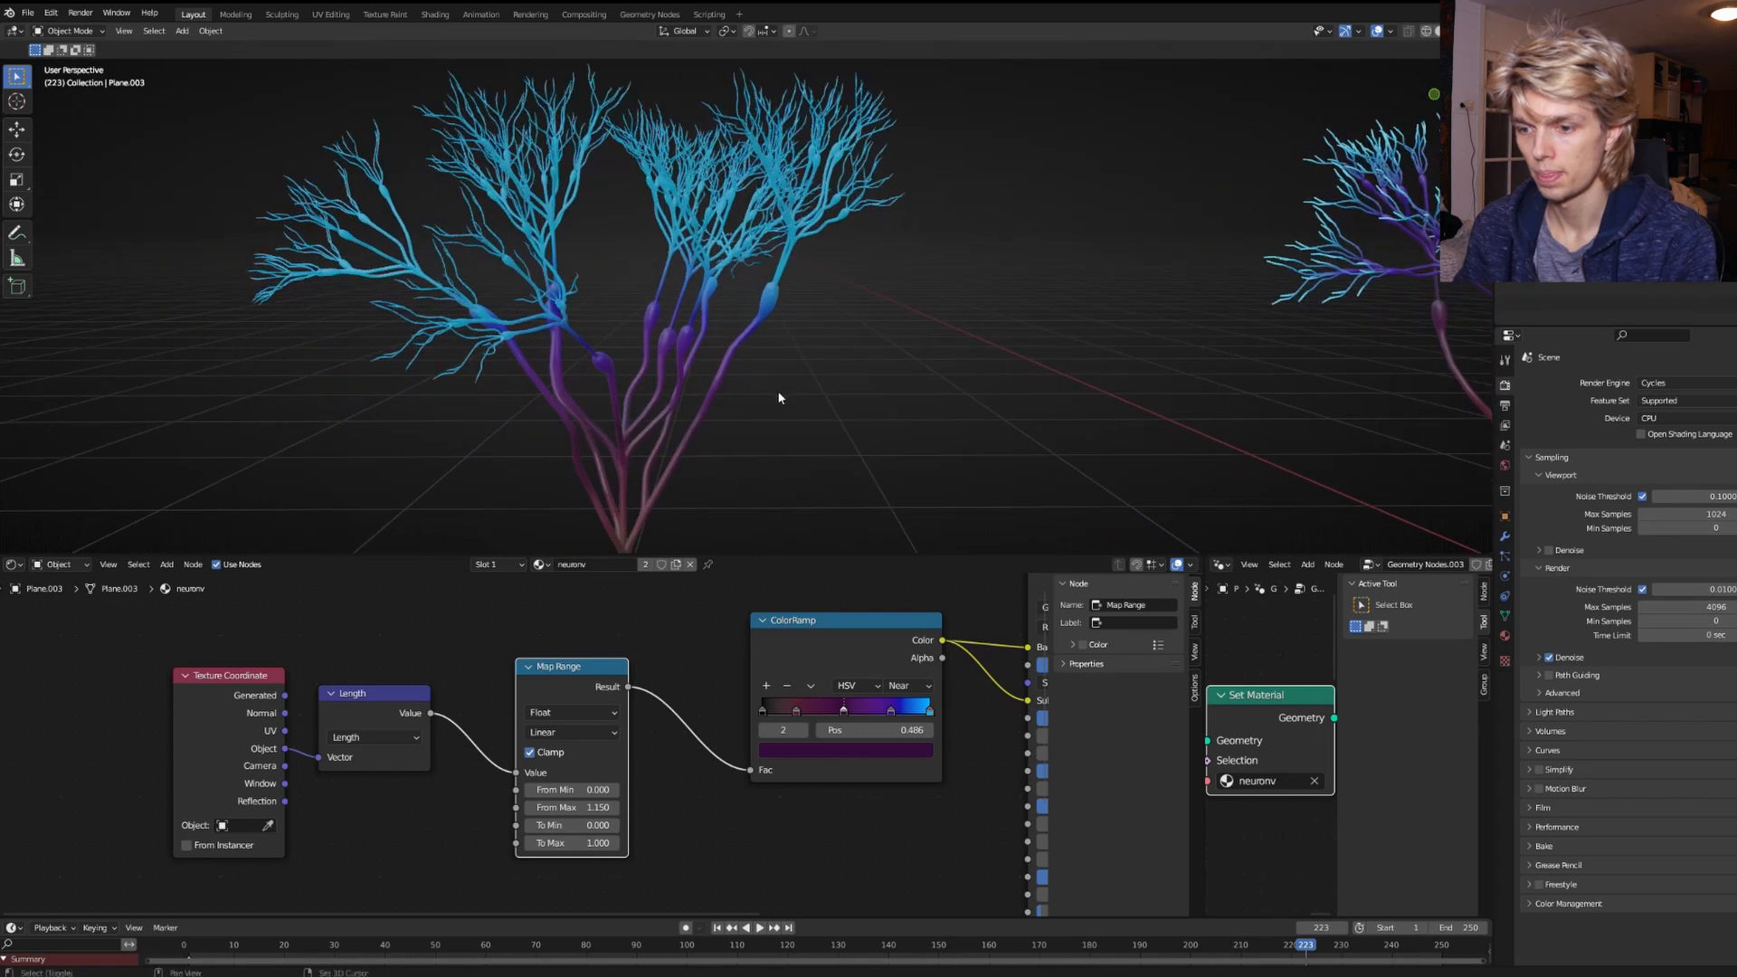
left_click_drag(570, 806, 630, 807)
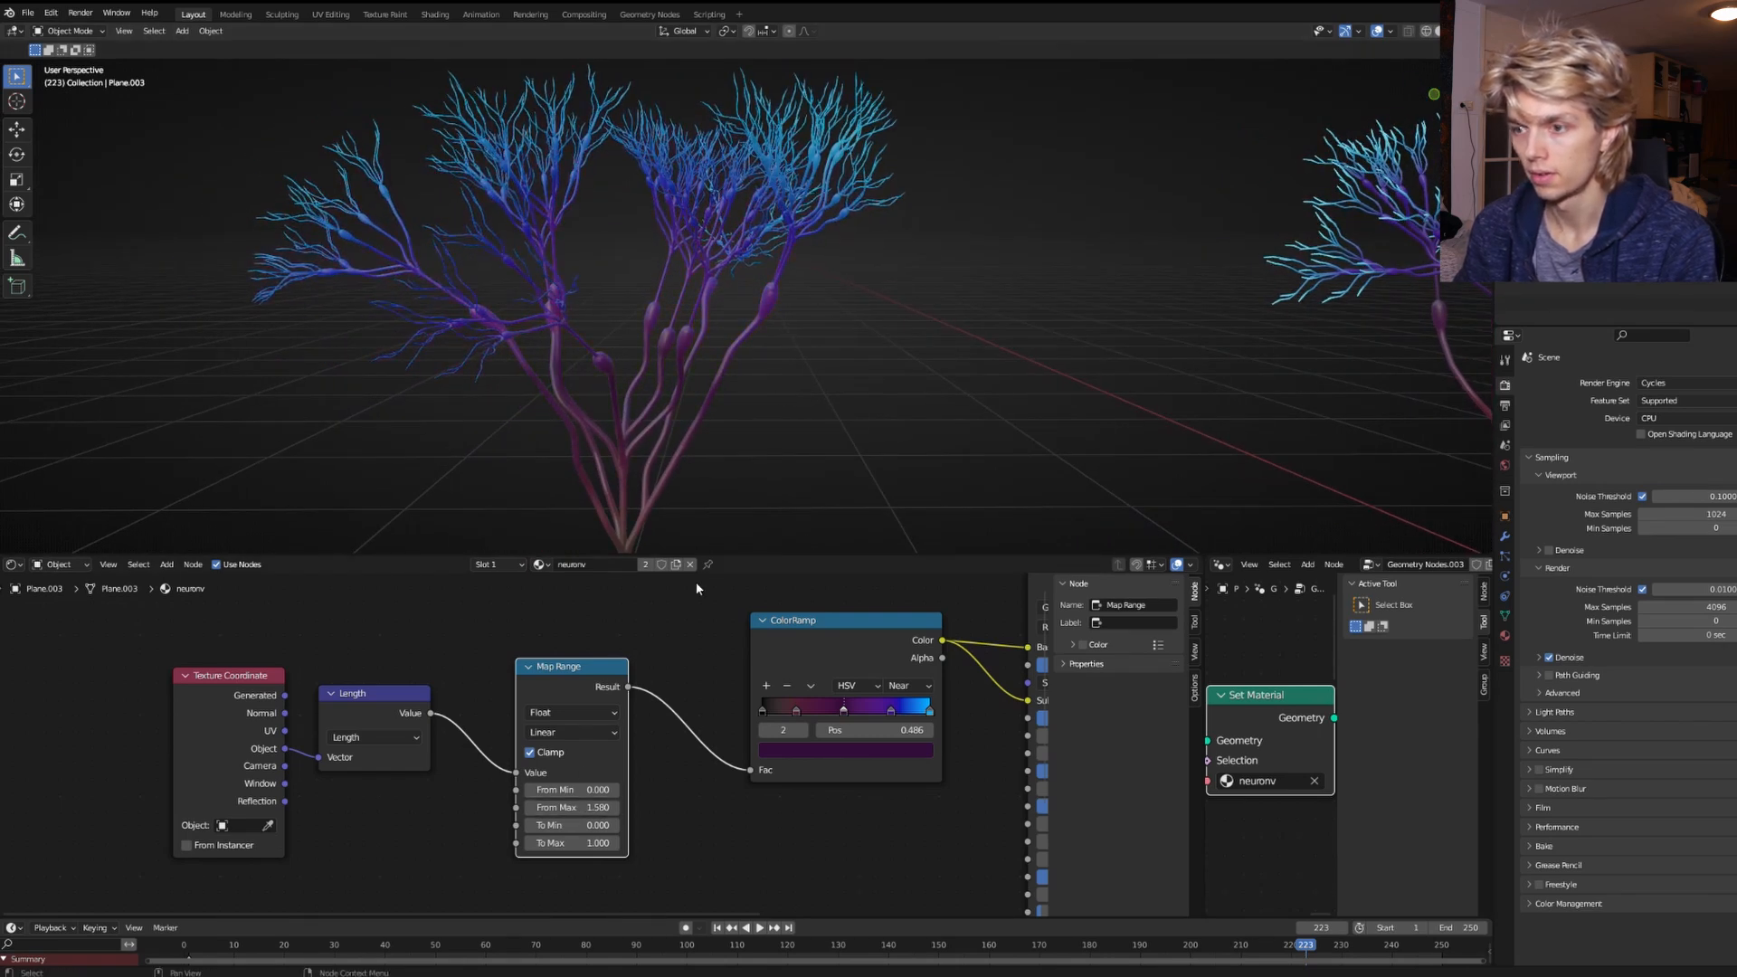
Duplicate the ColorRamp node below the original and remove the red and dark purple stops from the copy.
scroll(755, 494, "down", 3)
scroll(737, 702, "down", 2)
left_click(749, 684)
middle_click_drag(767, 701, 711, 607)
key("shift+d")
left_click(685, 804)
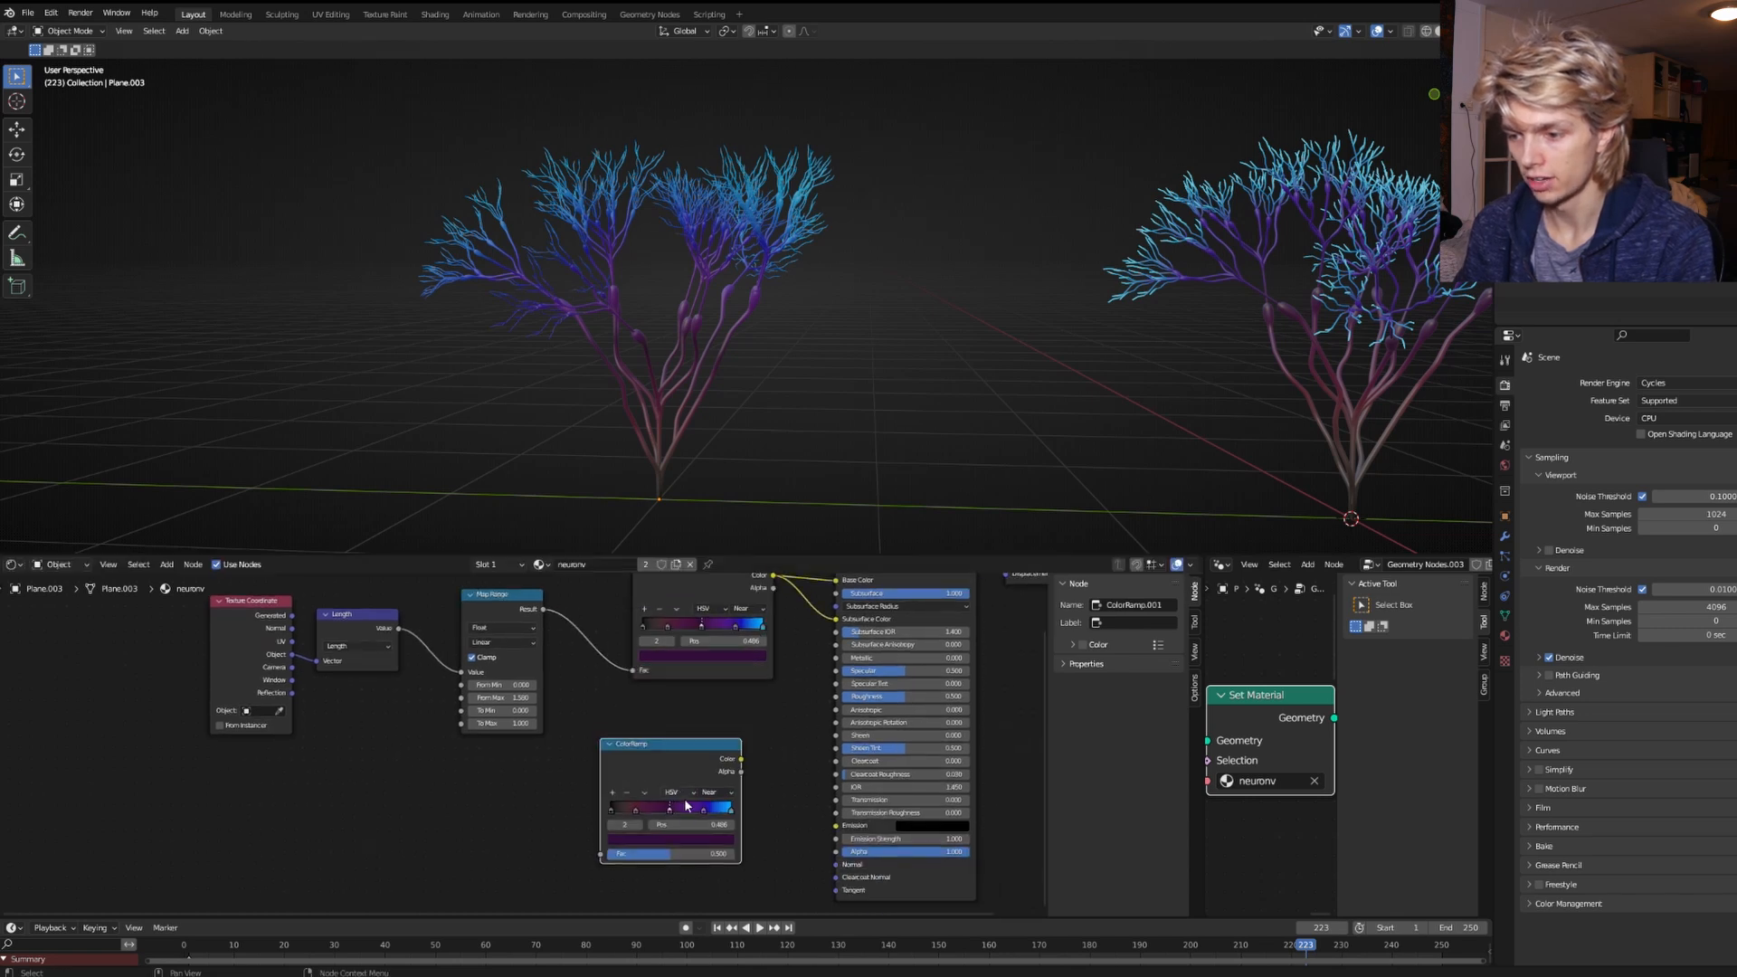
left_click(626, 792)
left_click(626, 792)
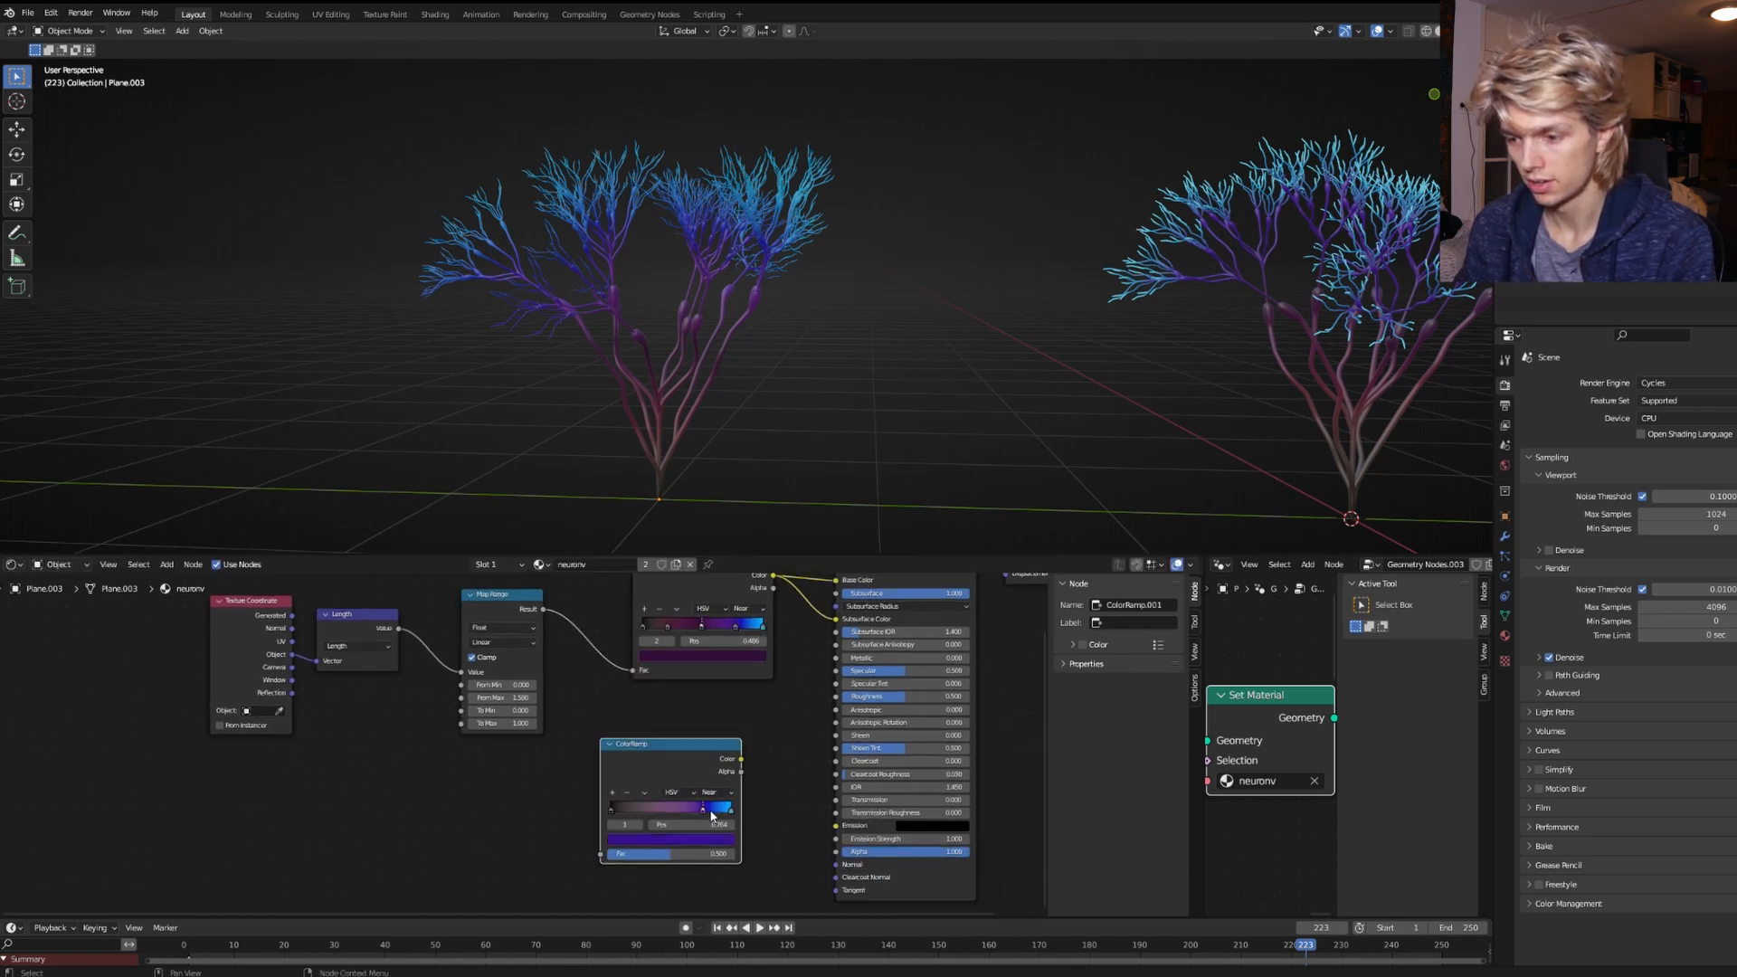
Reduce the copied ColorRamp to black and bright blue in RGB mode with Linear interpolation, with the black stop at 0.750.
left_click_drag(612, 807, 698, 808)
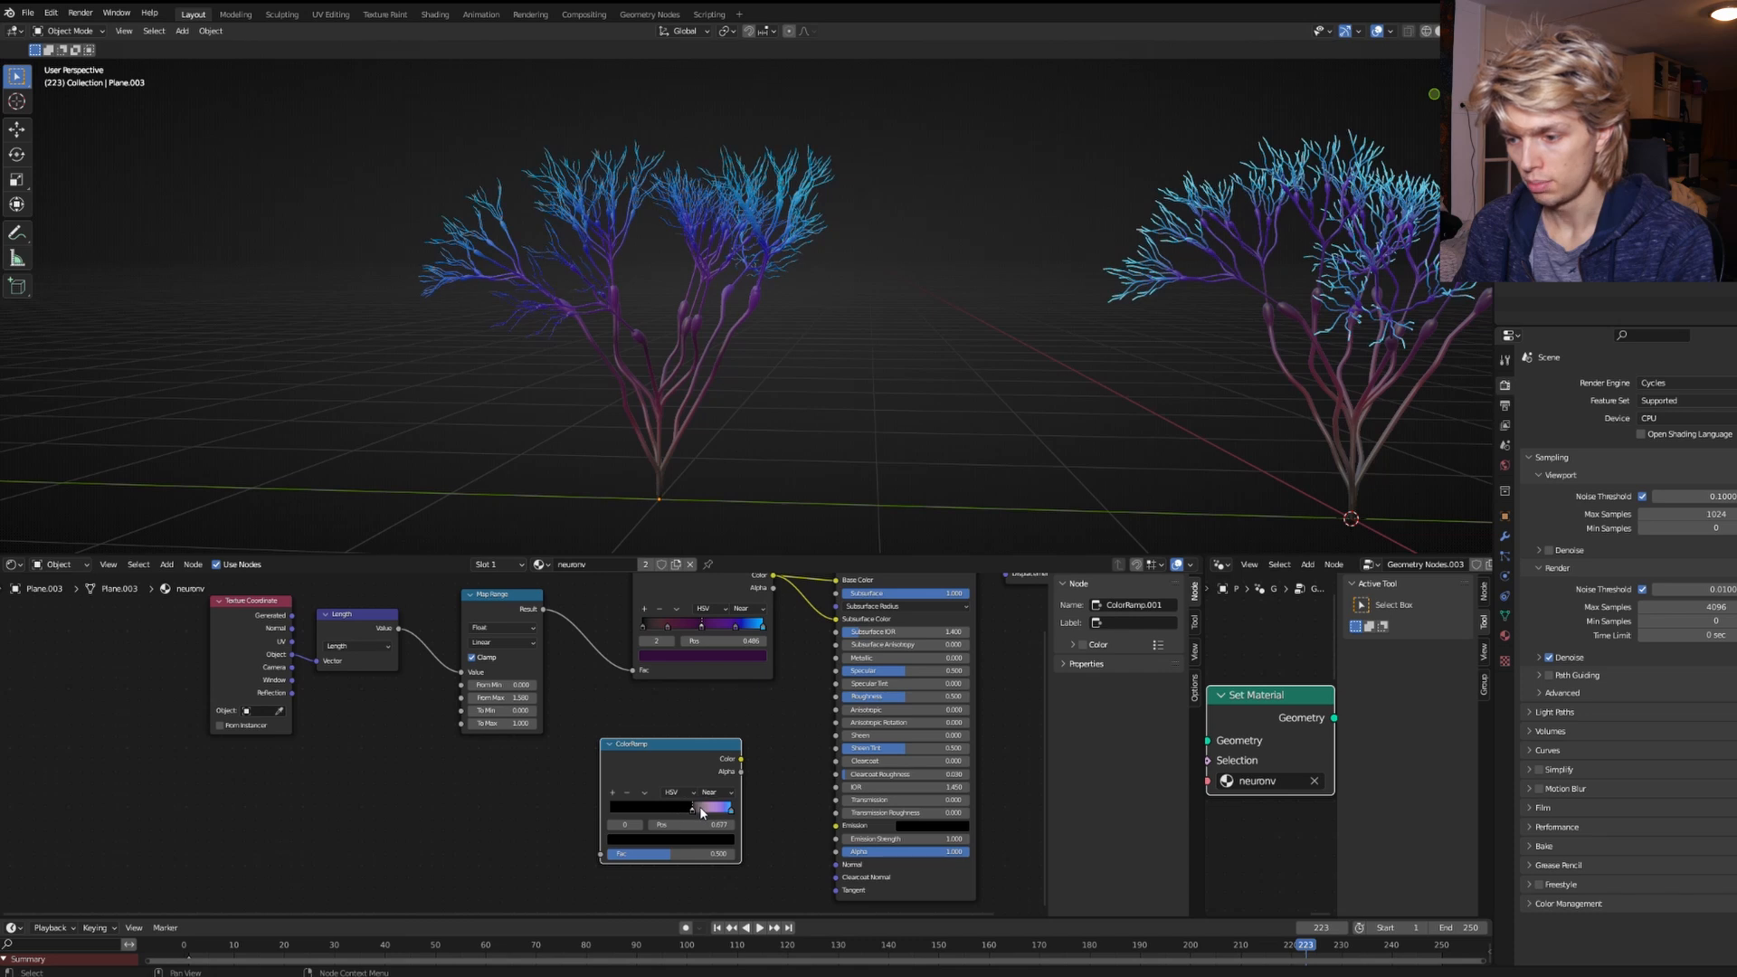
scroll(698, 805, "up", 2)
left_click(752, 812)
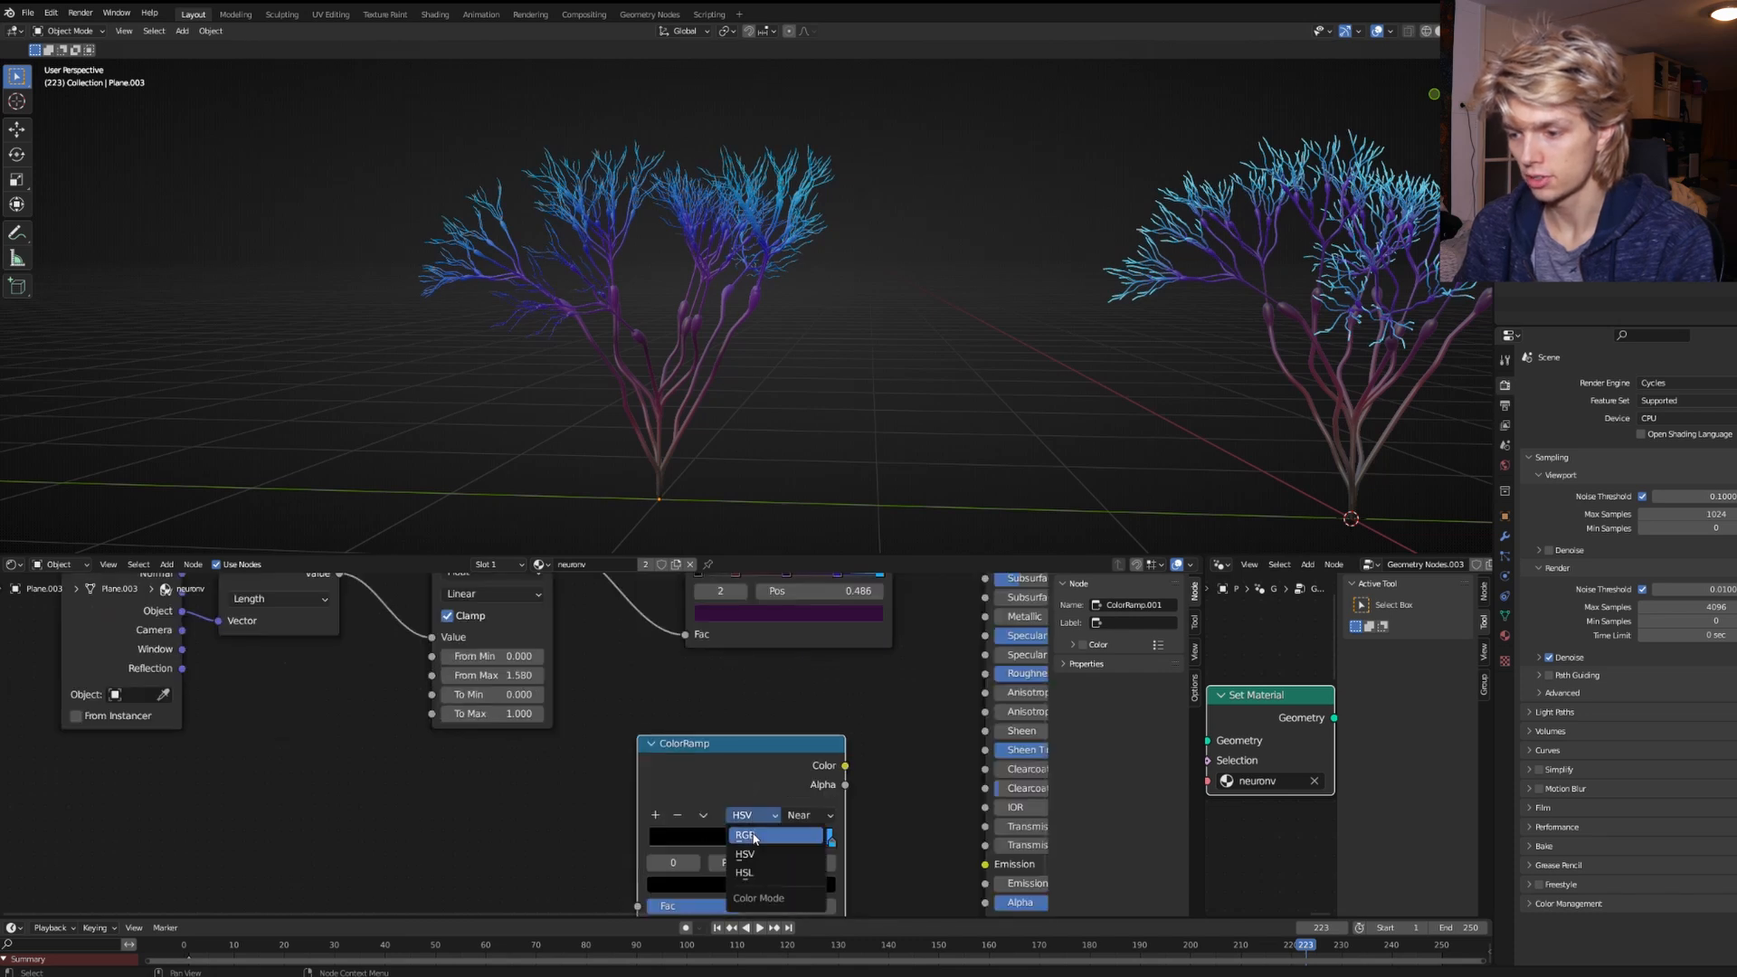
left_click(754, 836)
left_click_drag(786, 839, 791, 839)
scroll(790, 839, "down", 2)
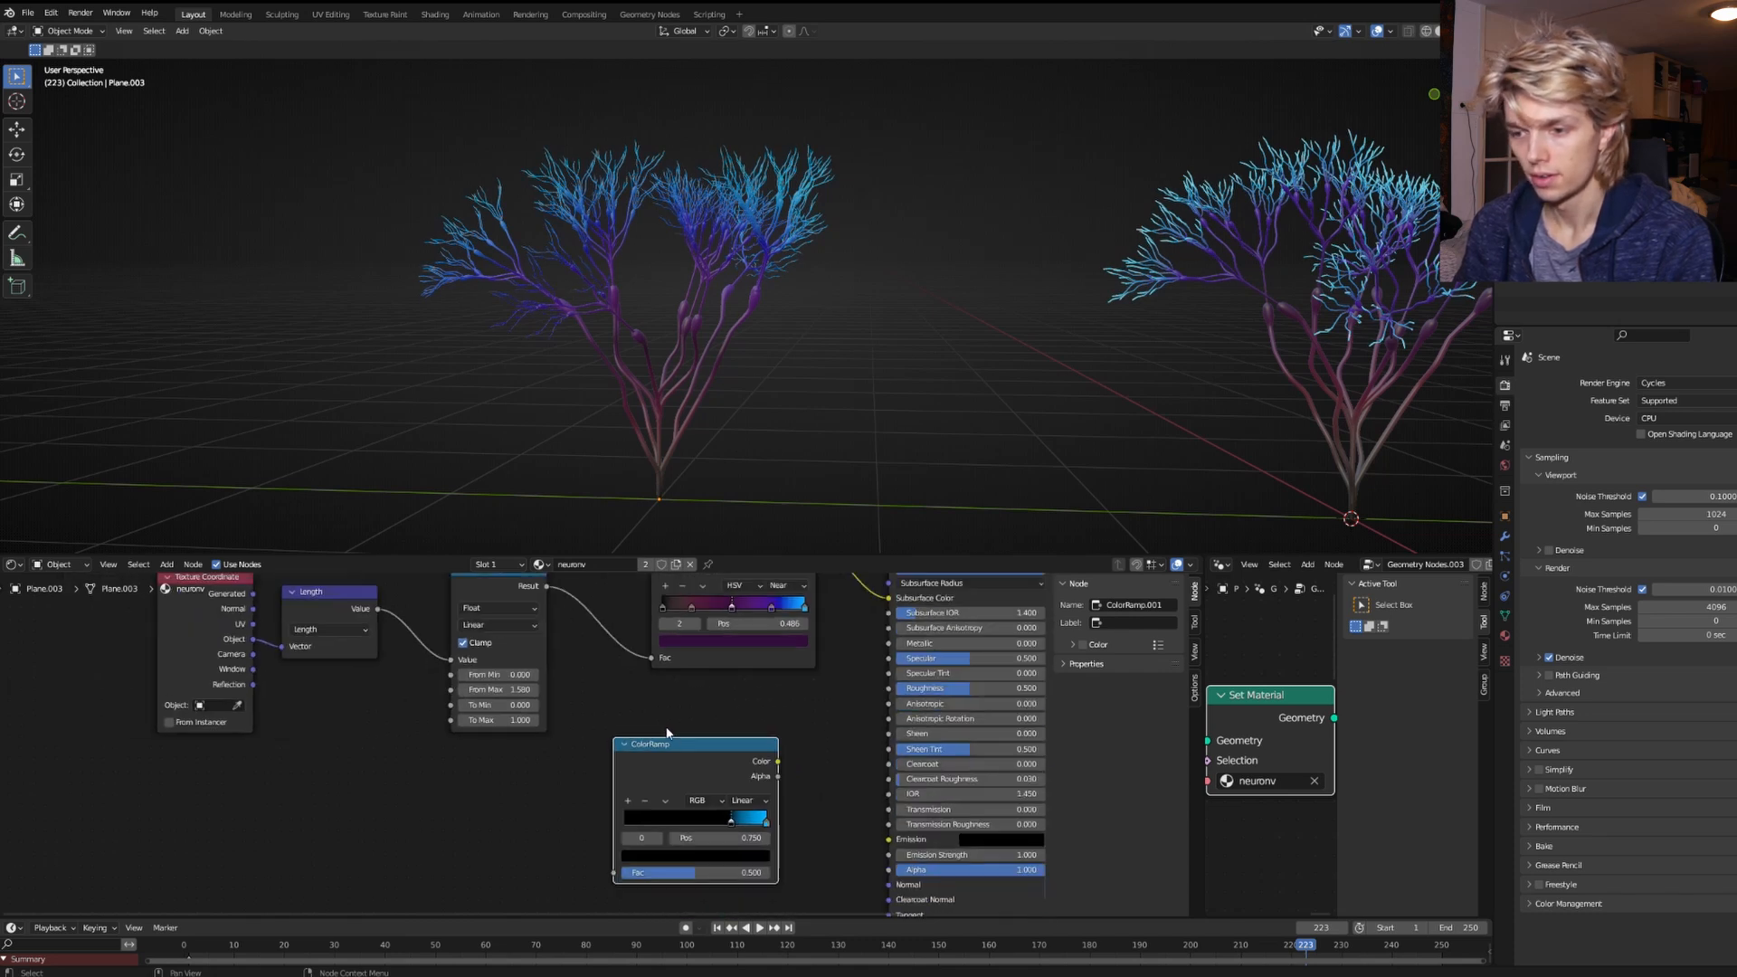
Feed the Map Range Result into the copied ColorRamp, connect its Color to Emission and move its black stop to 0.950.
left_click_drag(607, 860, 608, 861)
middle_click_drag(806, 765, 699, 777)
left_click_drag(652, 773, 758, 844)
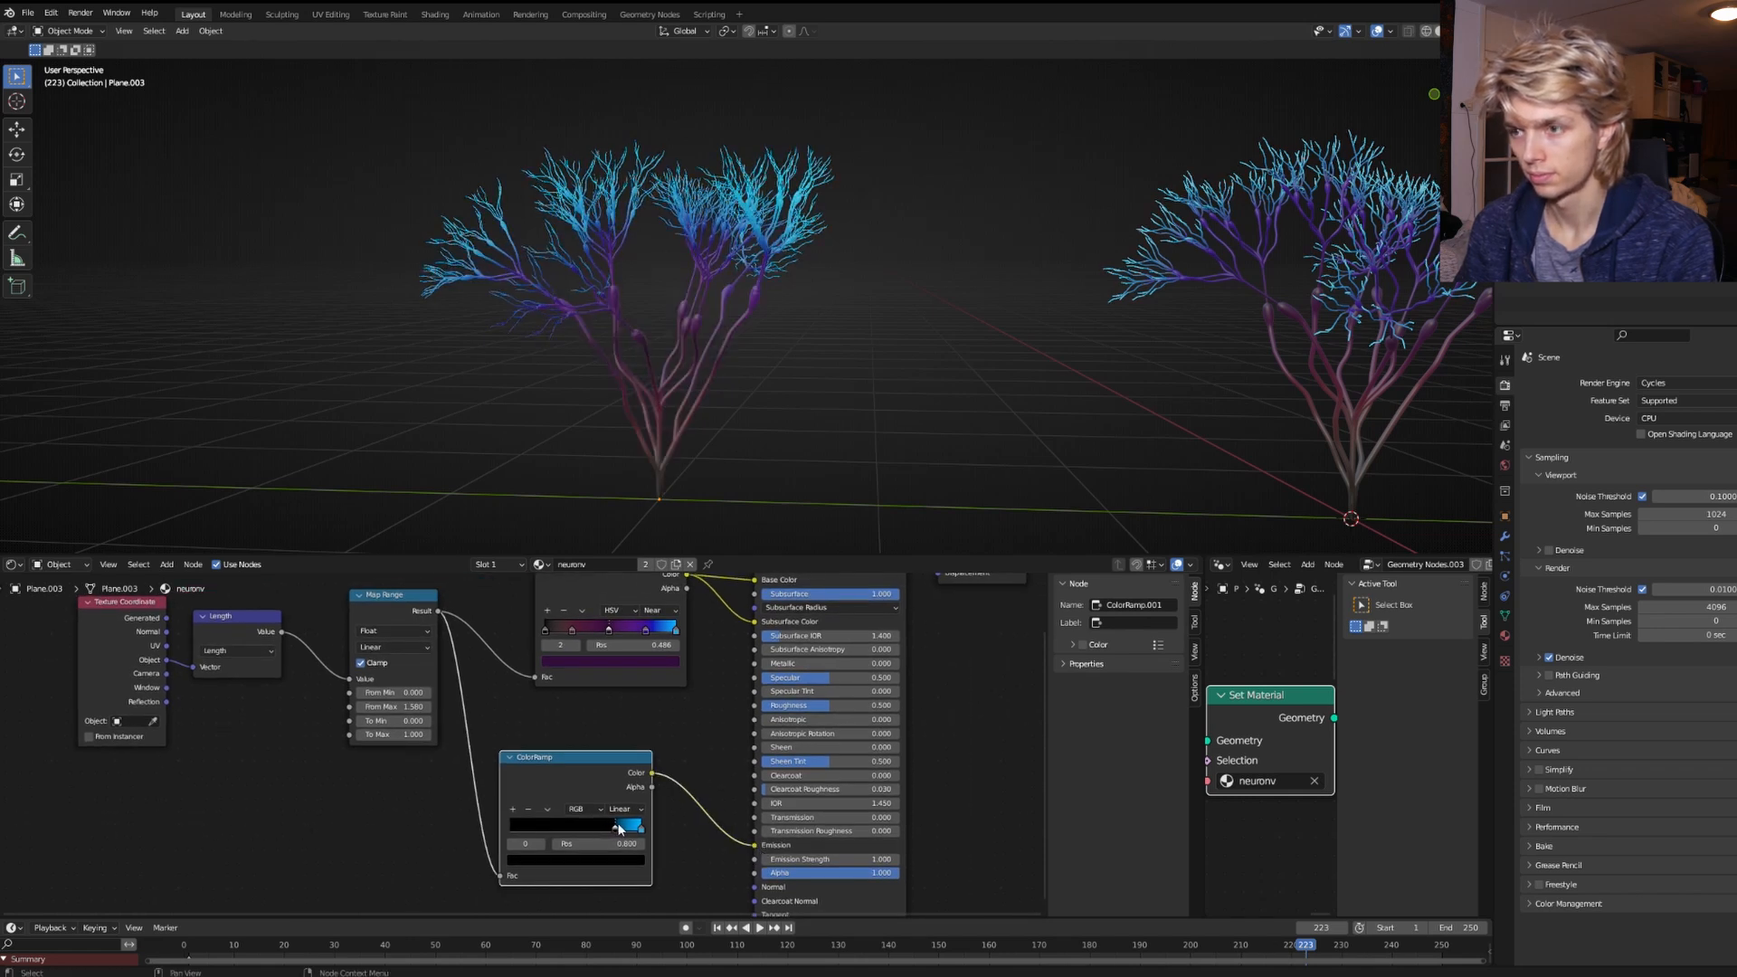
left_click_drag(611, 829, 644, 829)
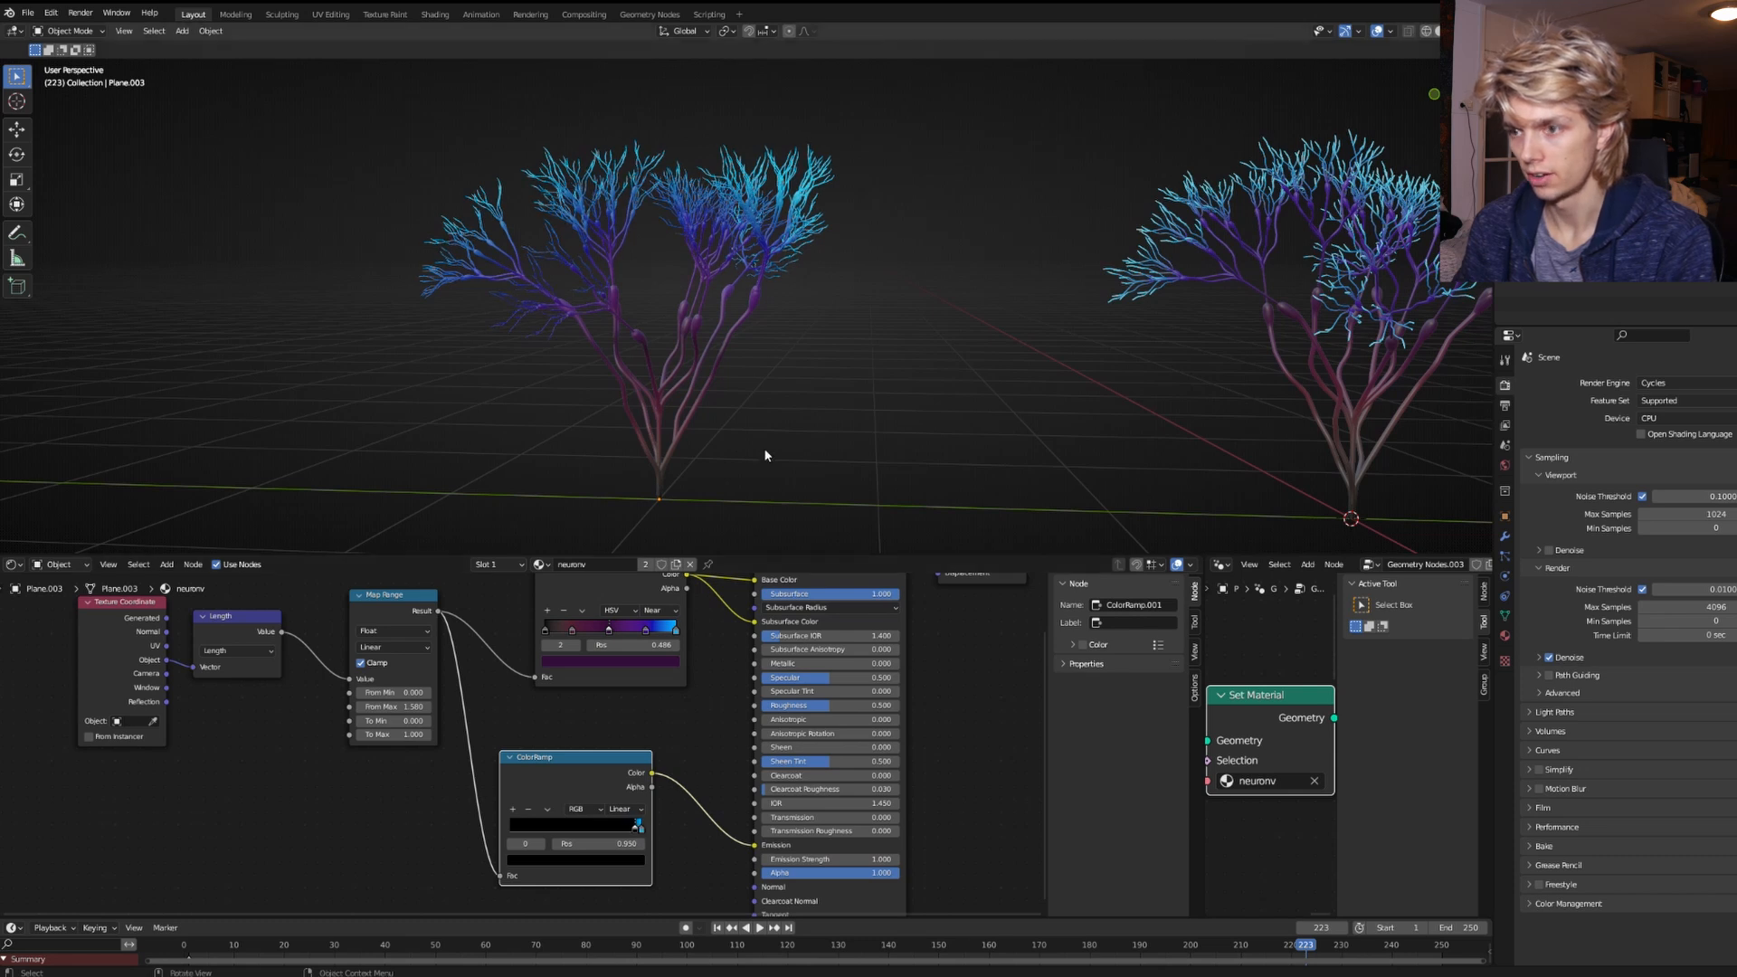
Examine the recolored tree's branches and glowing tips up close and compare it with the neighboring tree.
middle_click_drag(764, 448, 703, 246)
middle_click_drag(604, 360, 841, 380, "shift")
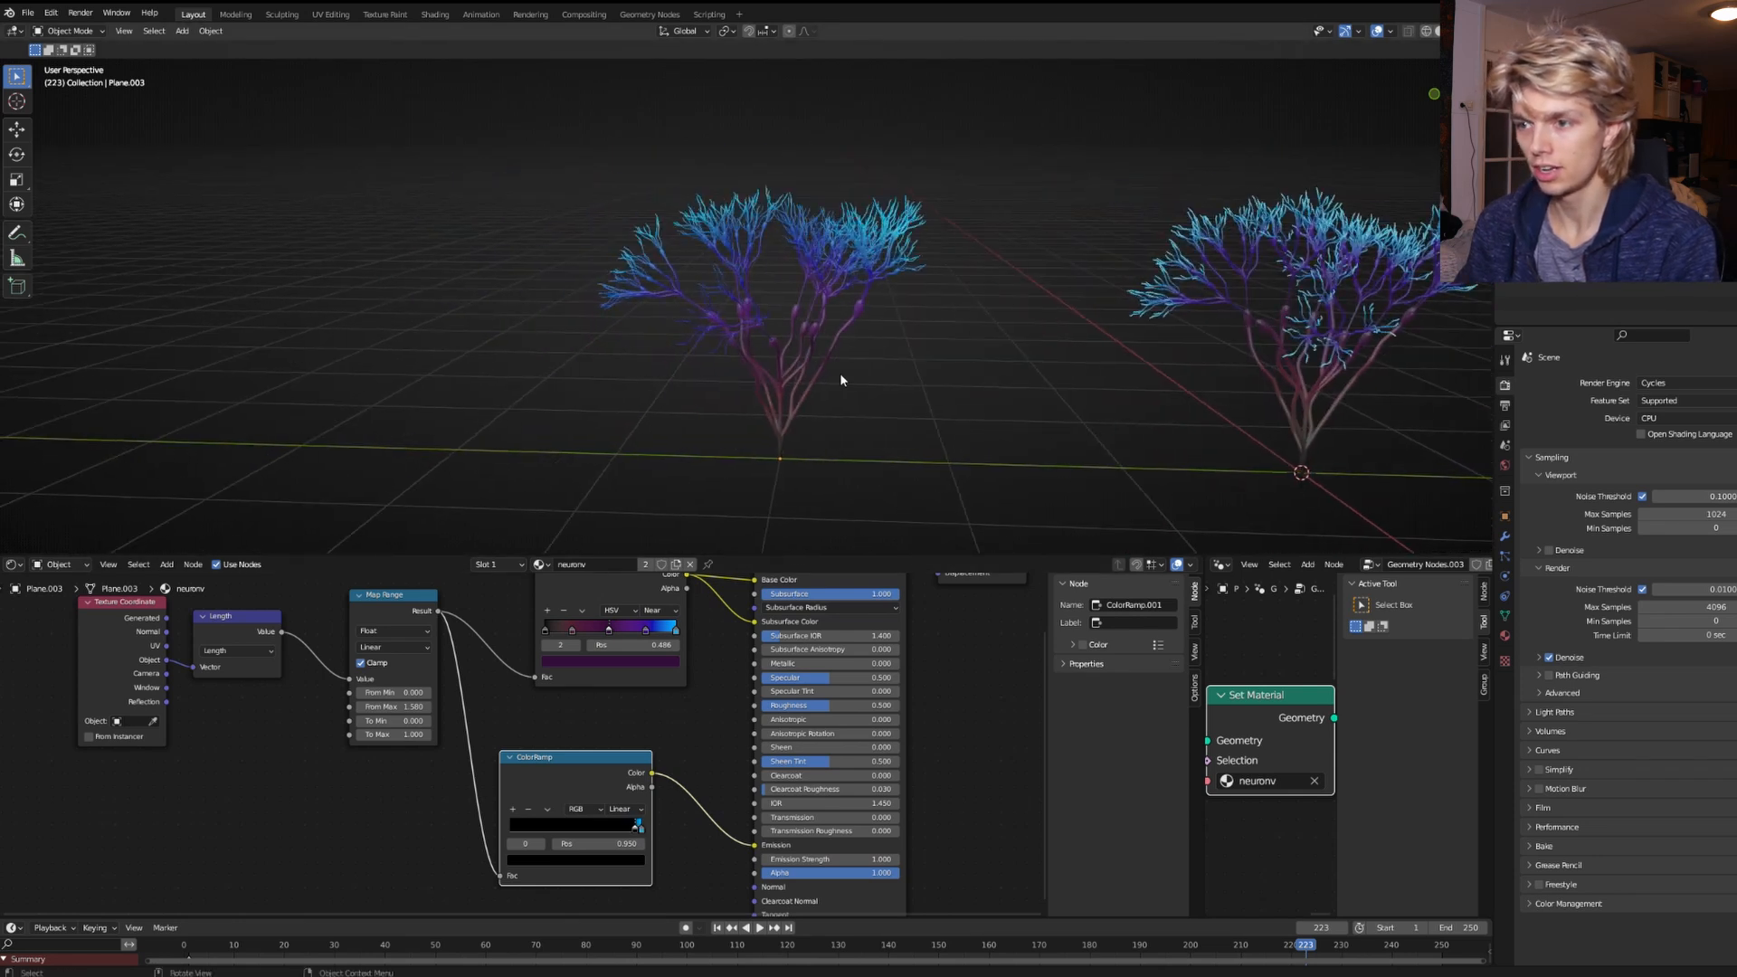
scroll(721, 411, "up", 6)
middle_click_drag(610, 431, 530, 413)
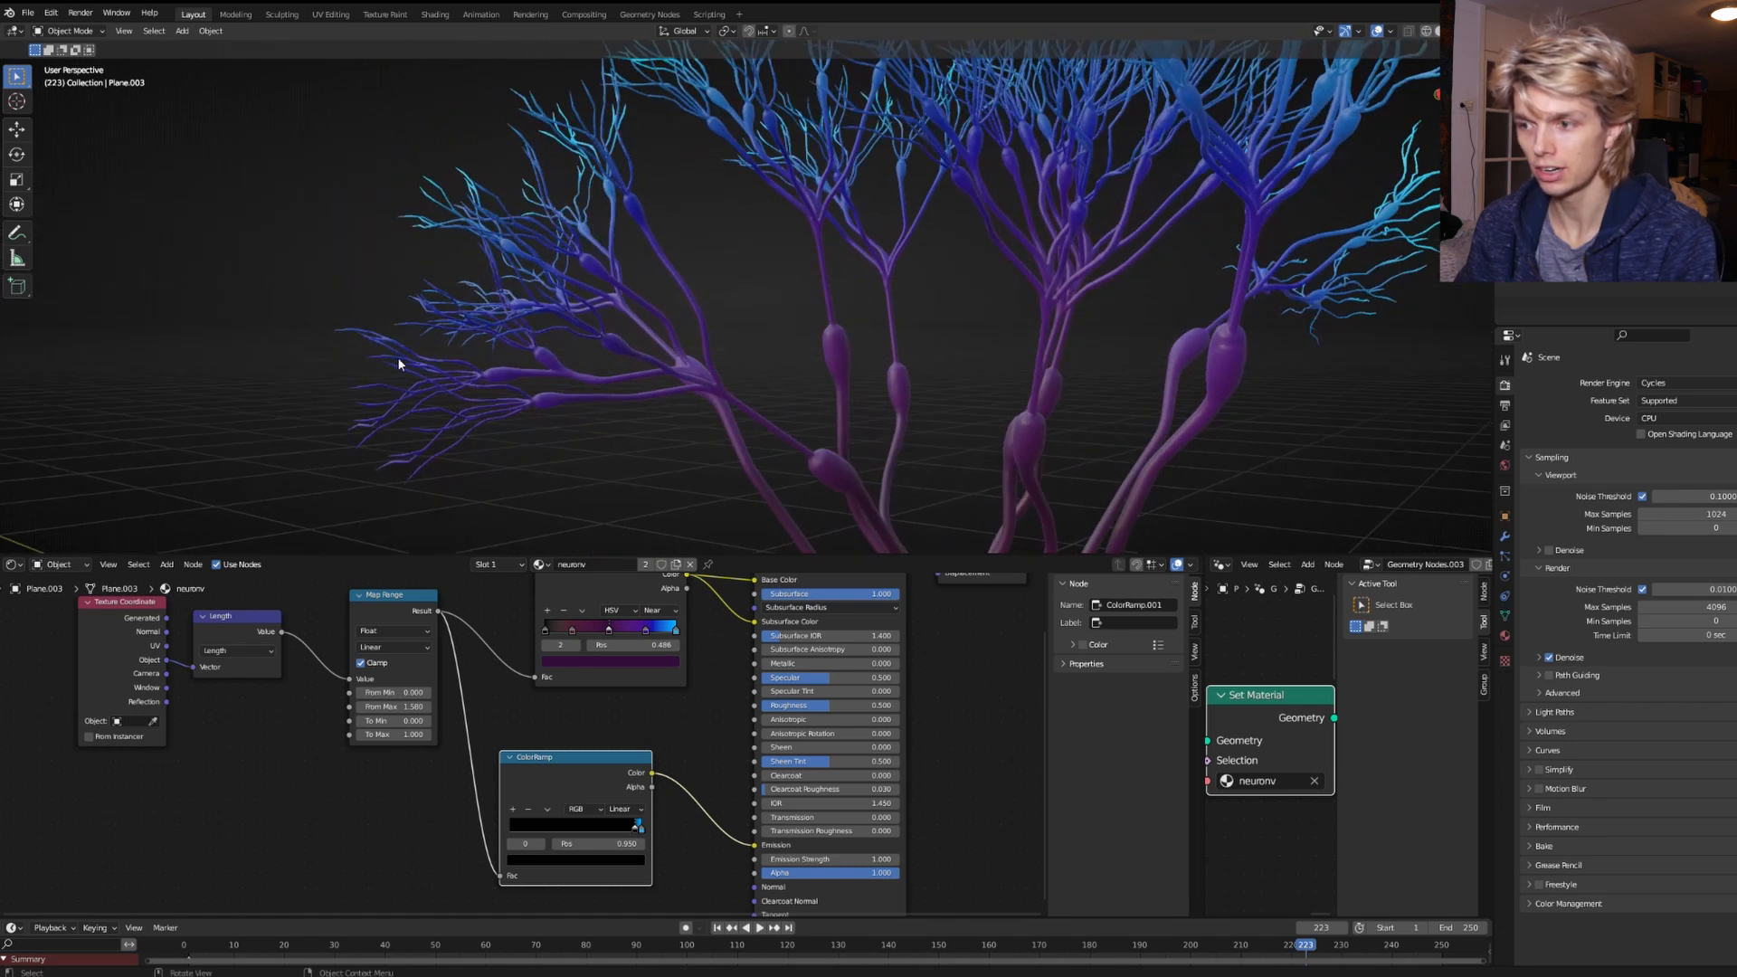
middle_click_drag(369, 381, 905, 61)
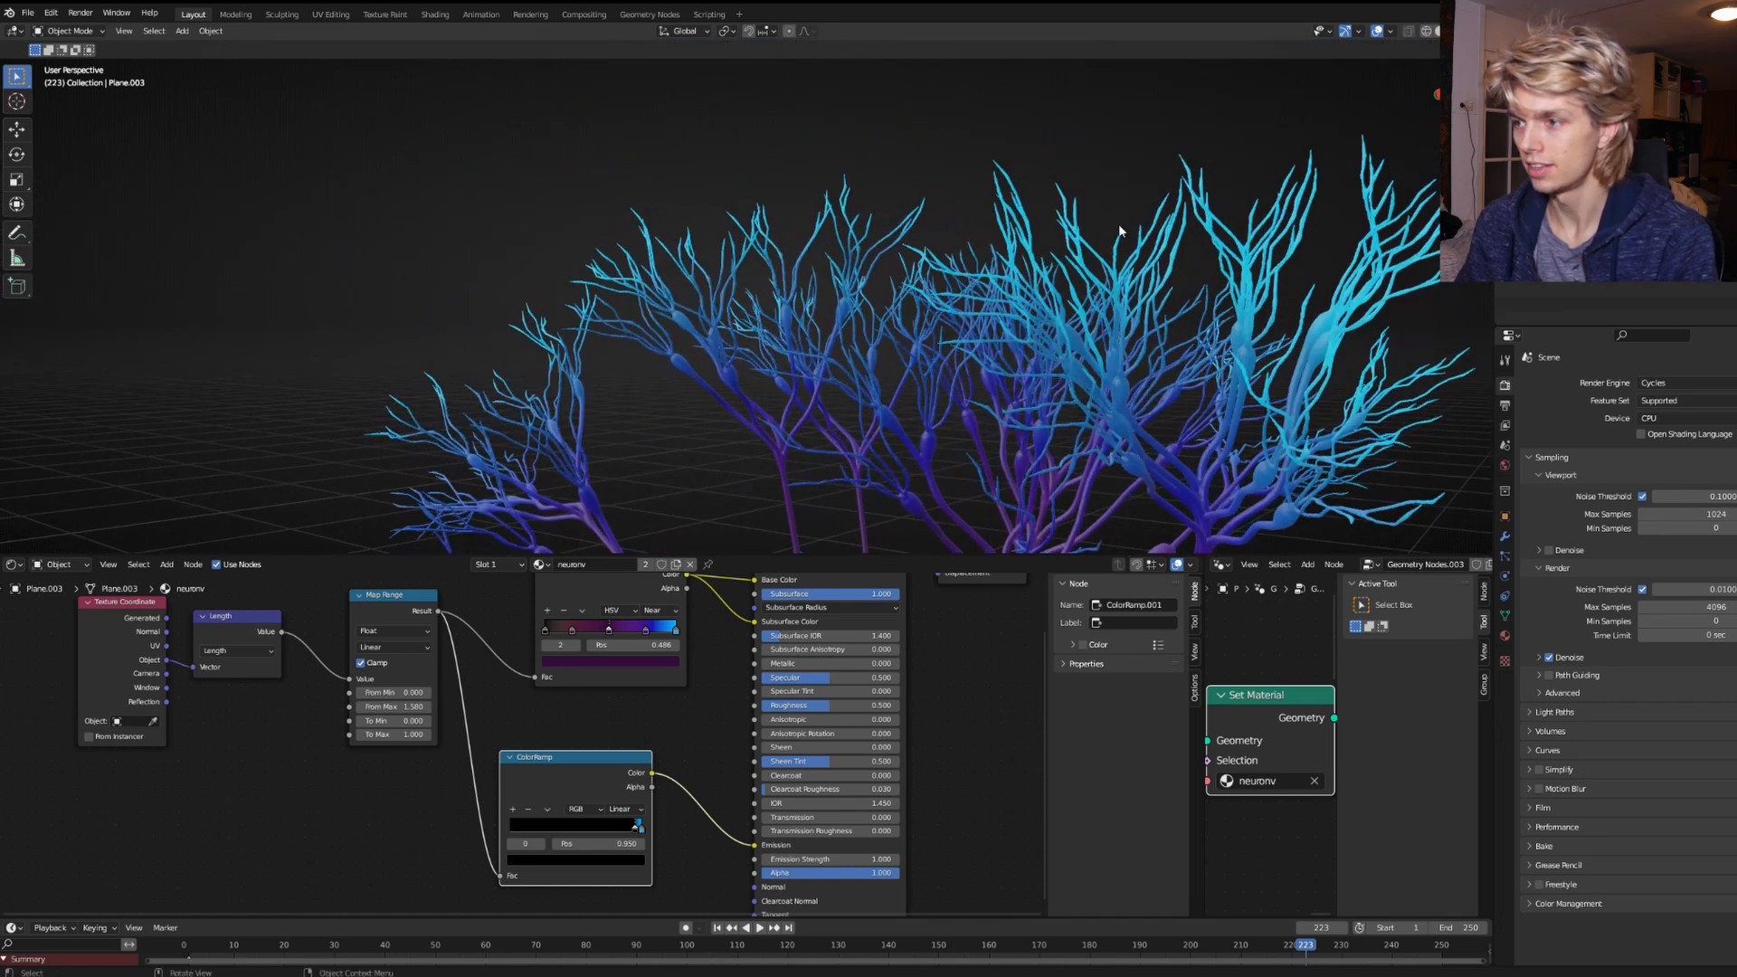
scroll(991, 221, "down", 5)
scroll(1070, 337, "up", 1)
middle_click_drag(1070, 338, 773, 355, "shift")
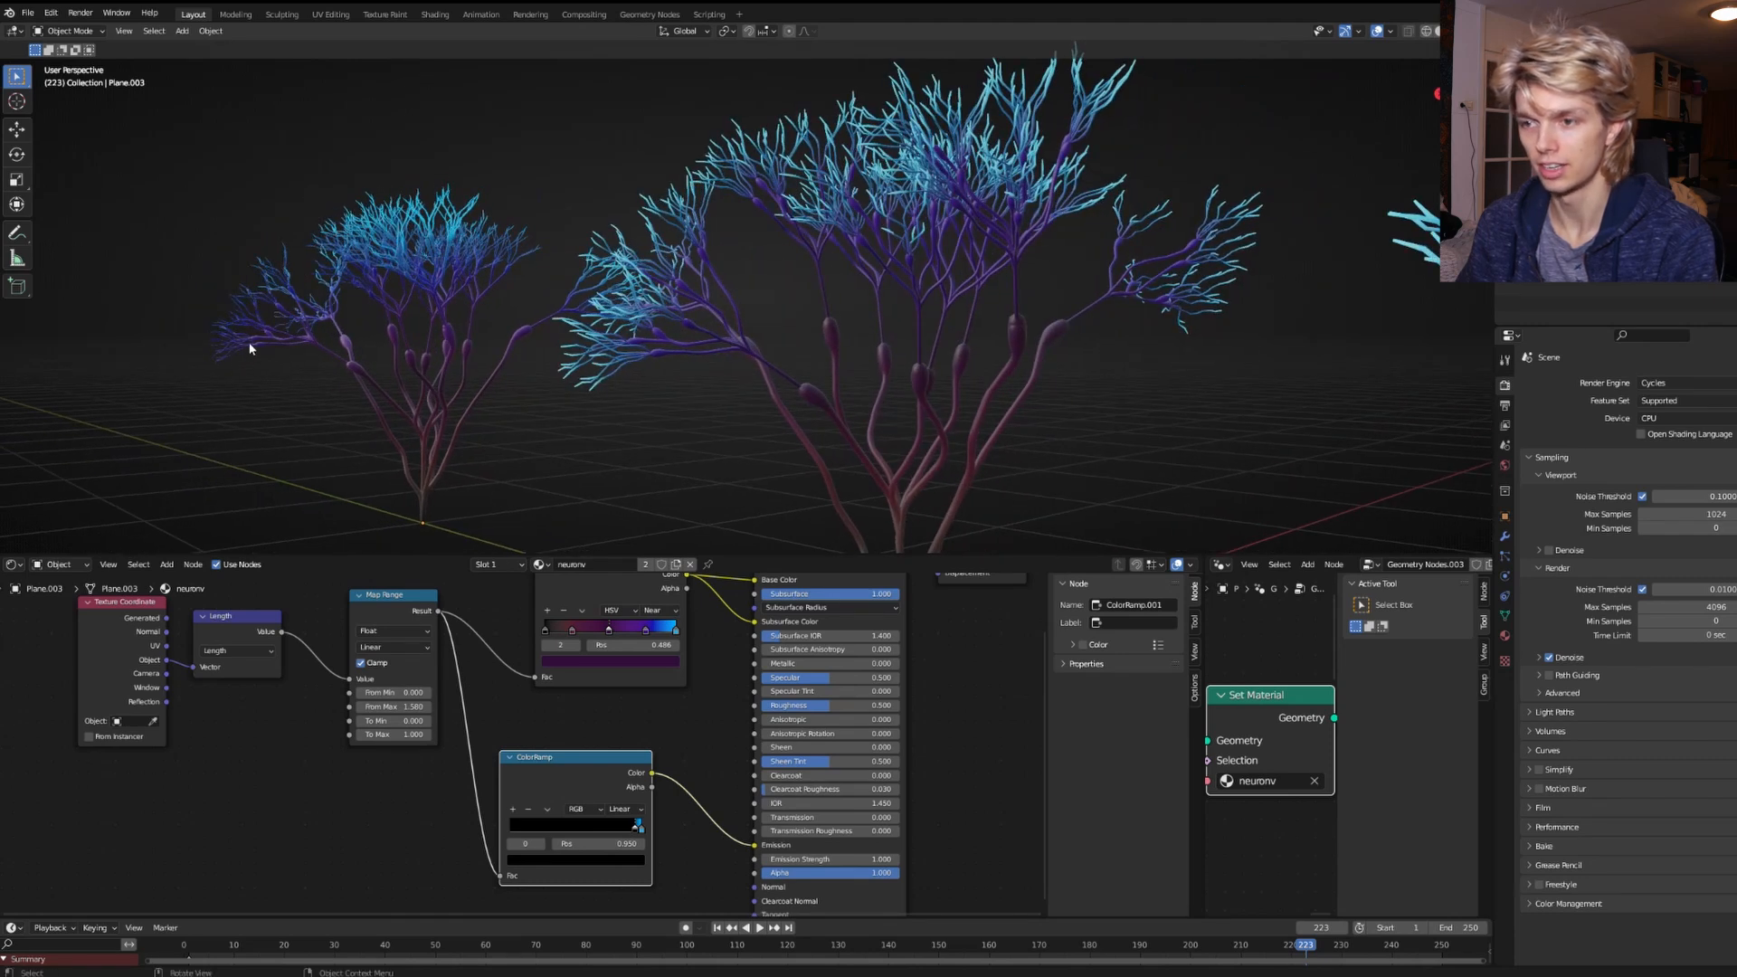
Switch the viewport to rendered shading and inspect the base of the remeshed tree up close.
left_click(1468, 31)
left_click(427, 404)
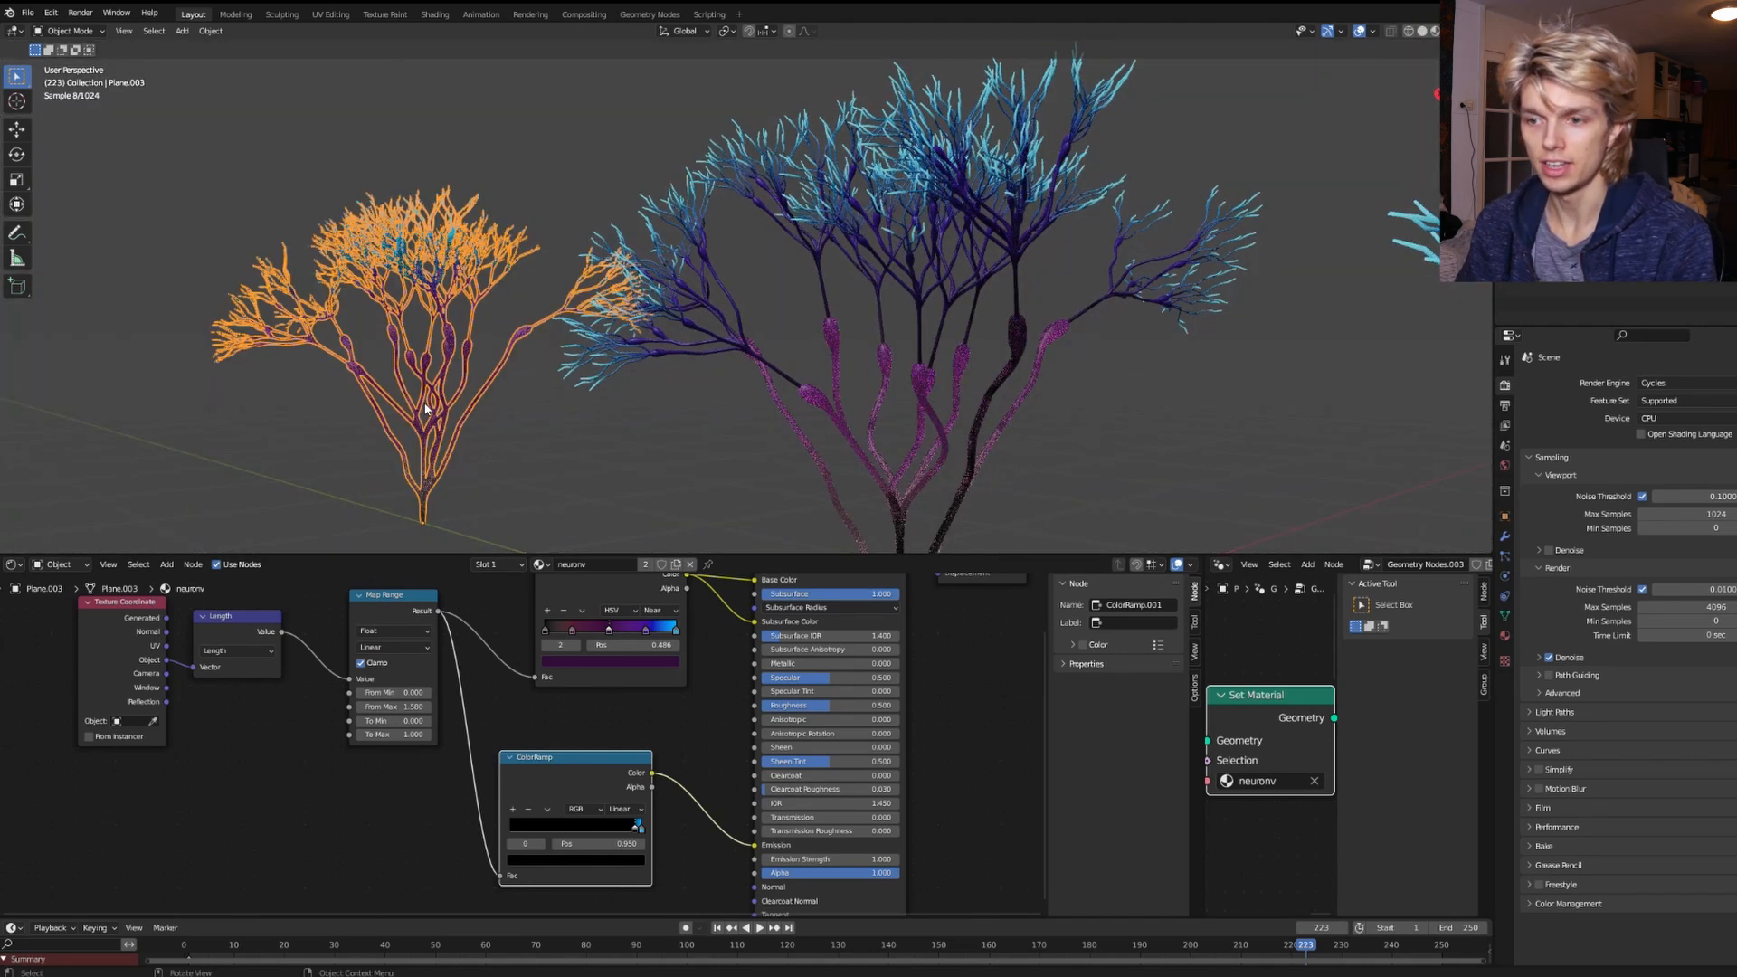
key("KP_Decimal")
scroll(801, 420, "up", 6)
left_click(807, 372)
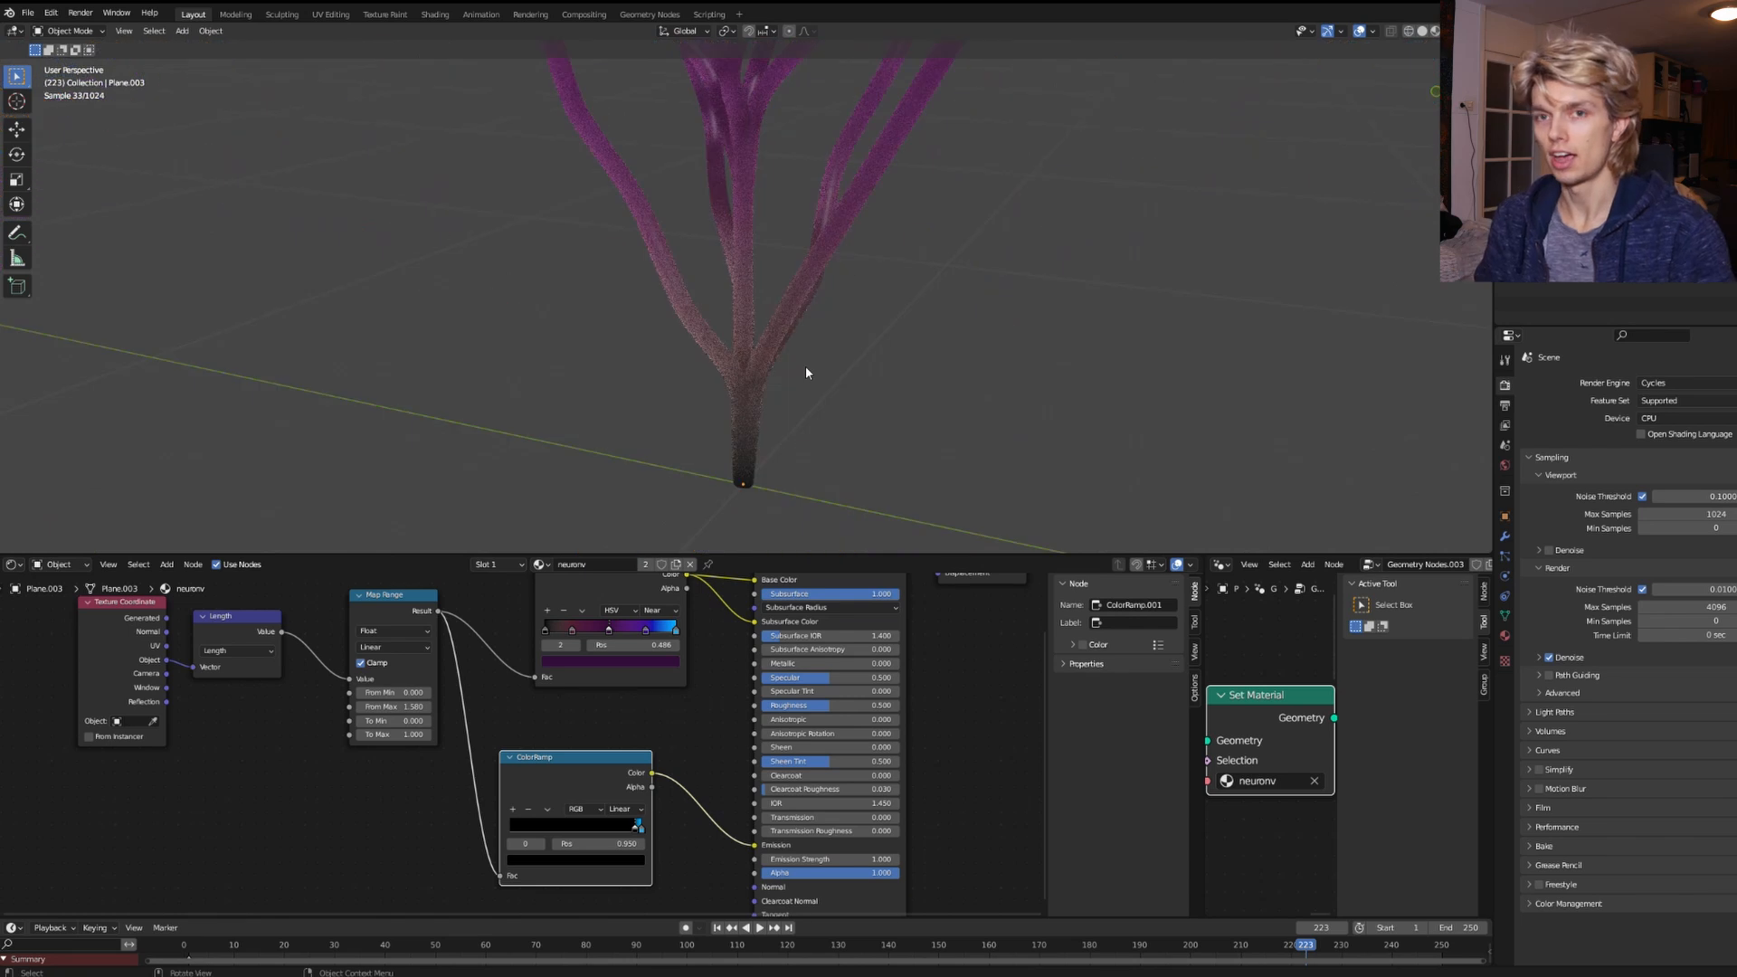